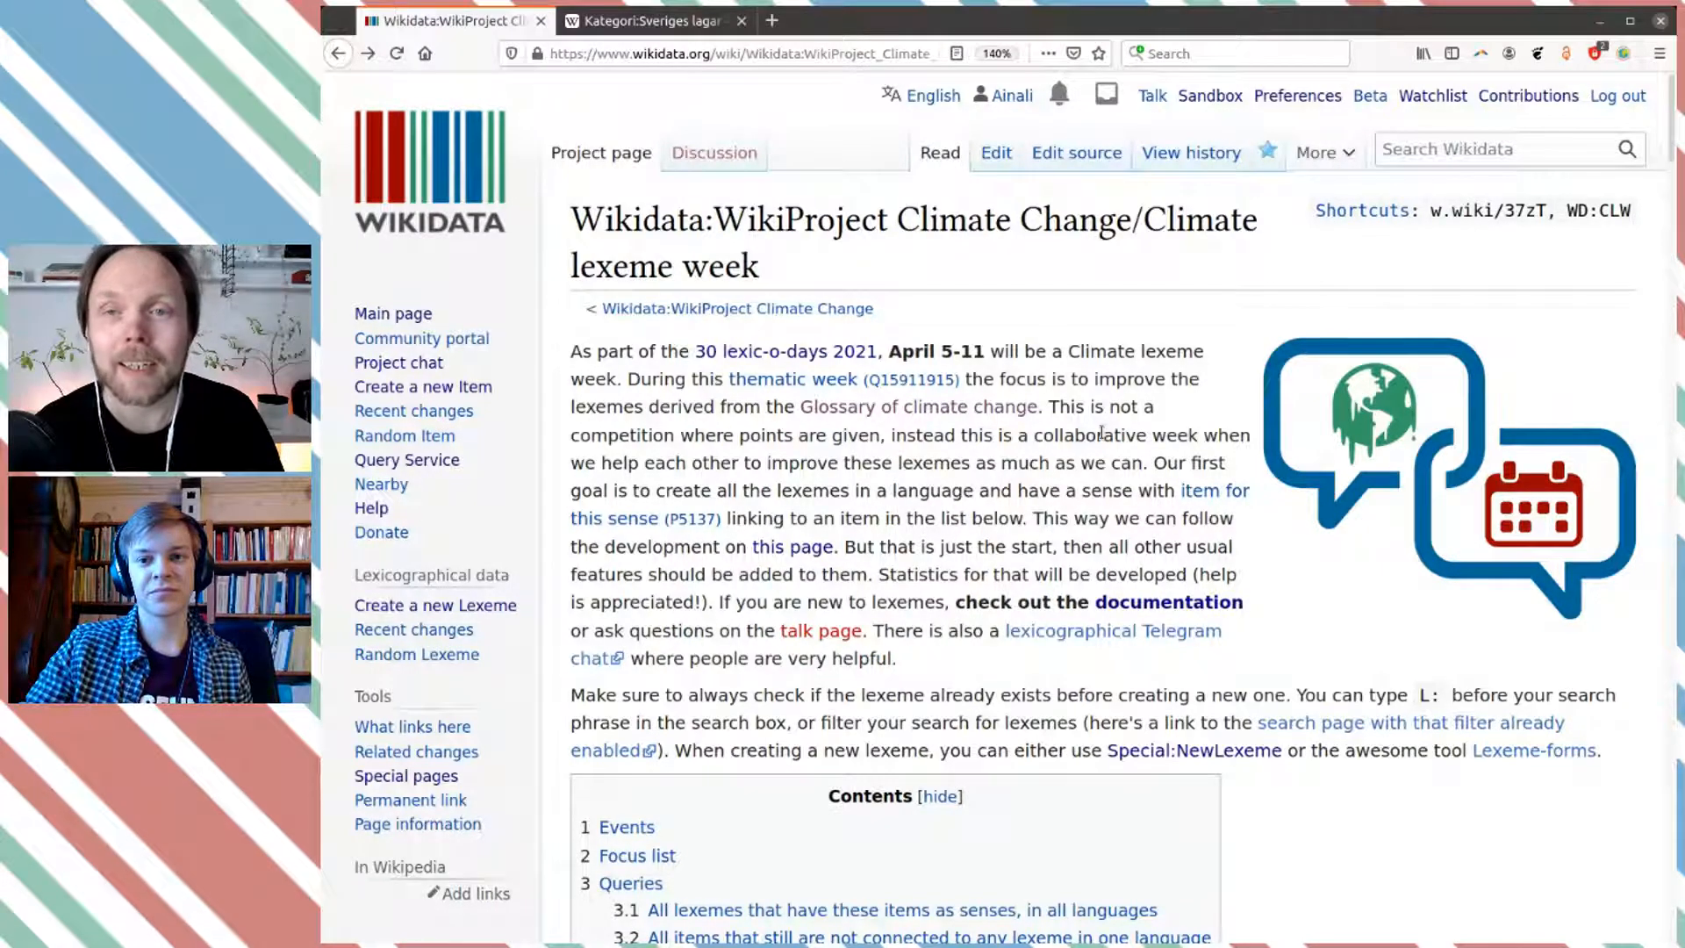
Step: Look through the focus list of climate-related items on the Climate lexeme week project page
scroll(1101, 433, "down", 12)
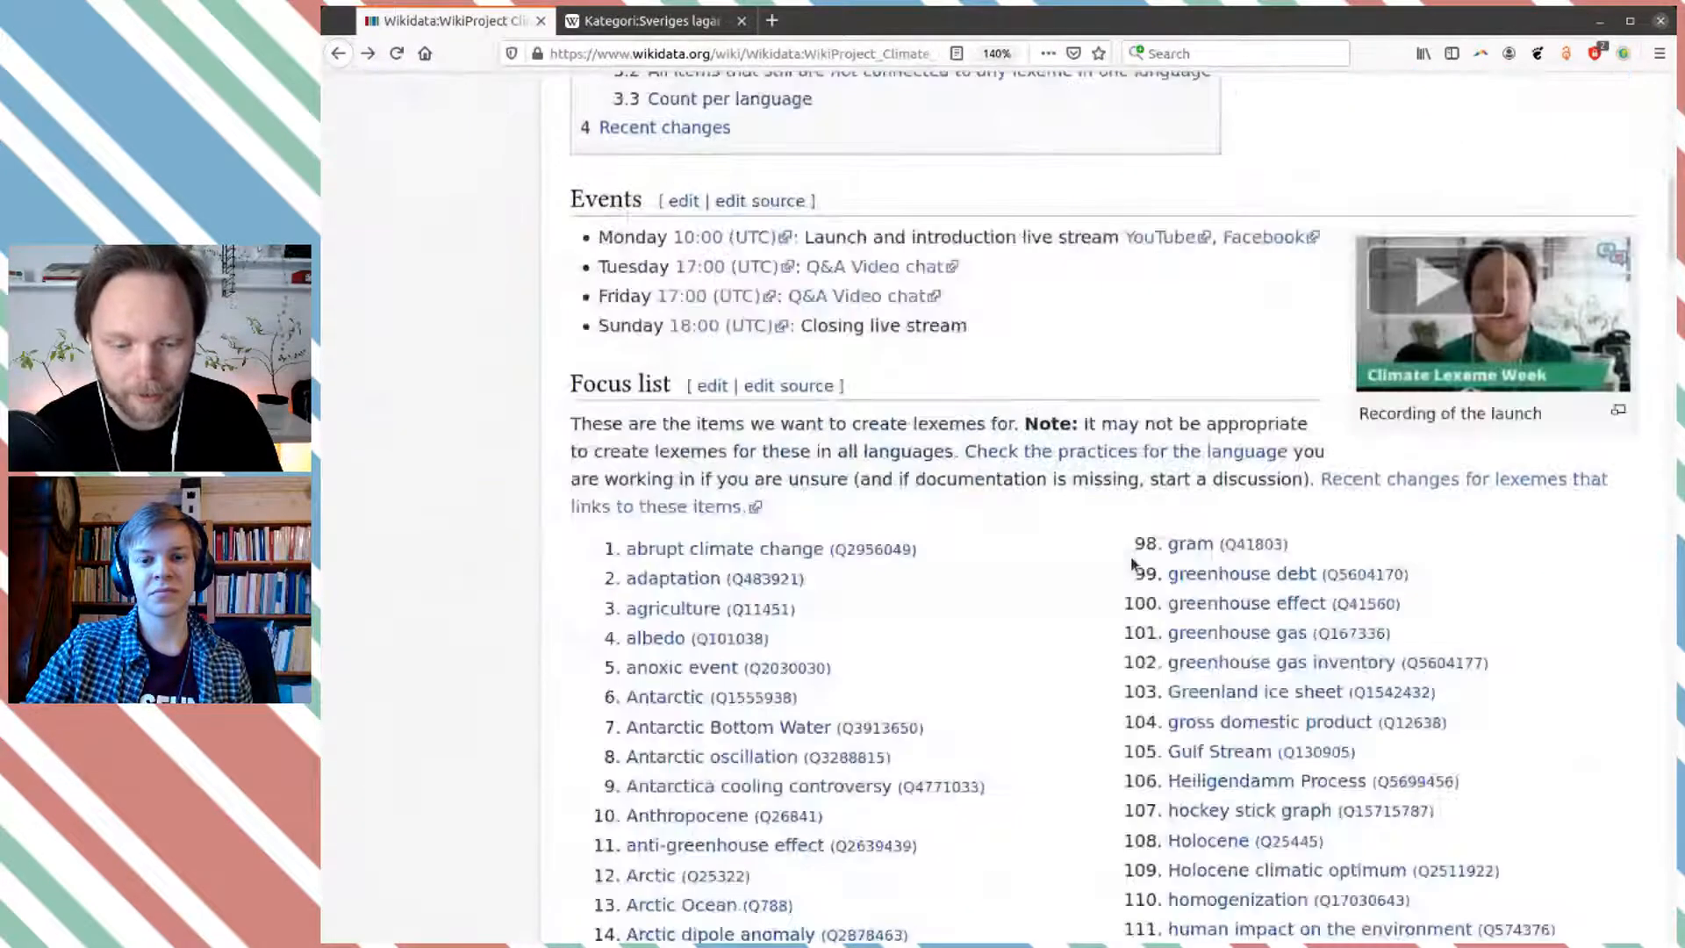
scroll(1131, 563, "down", 18)
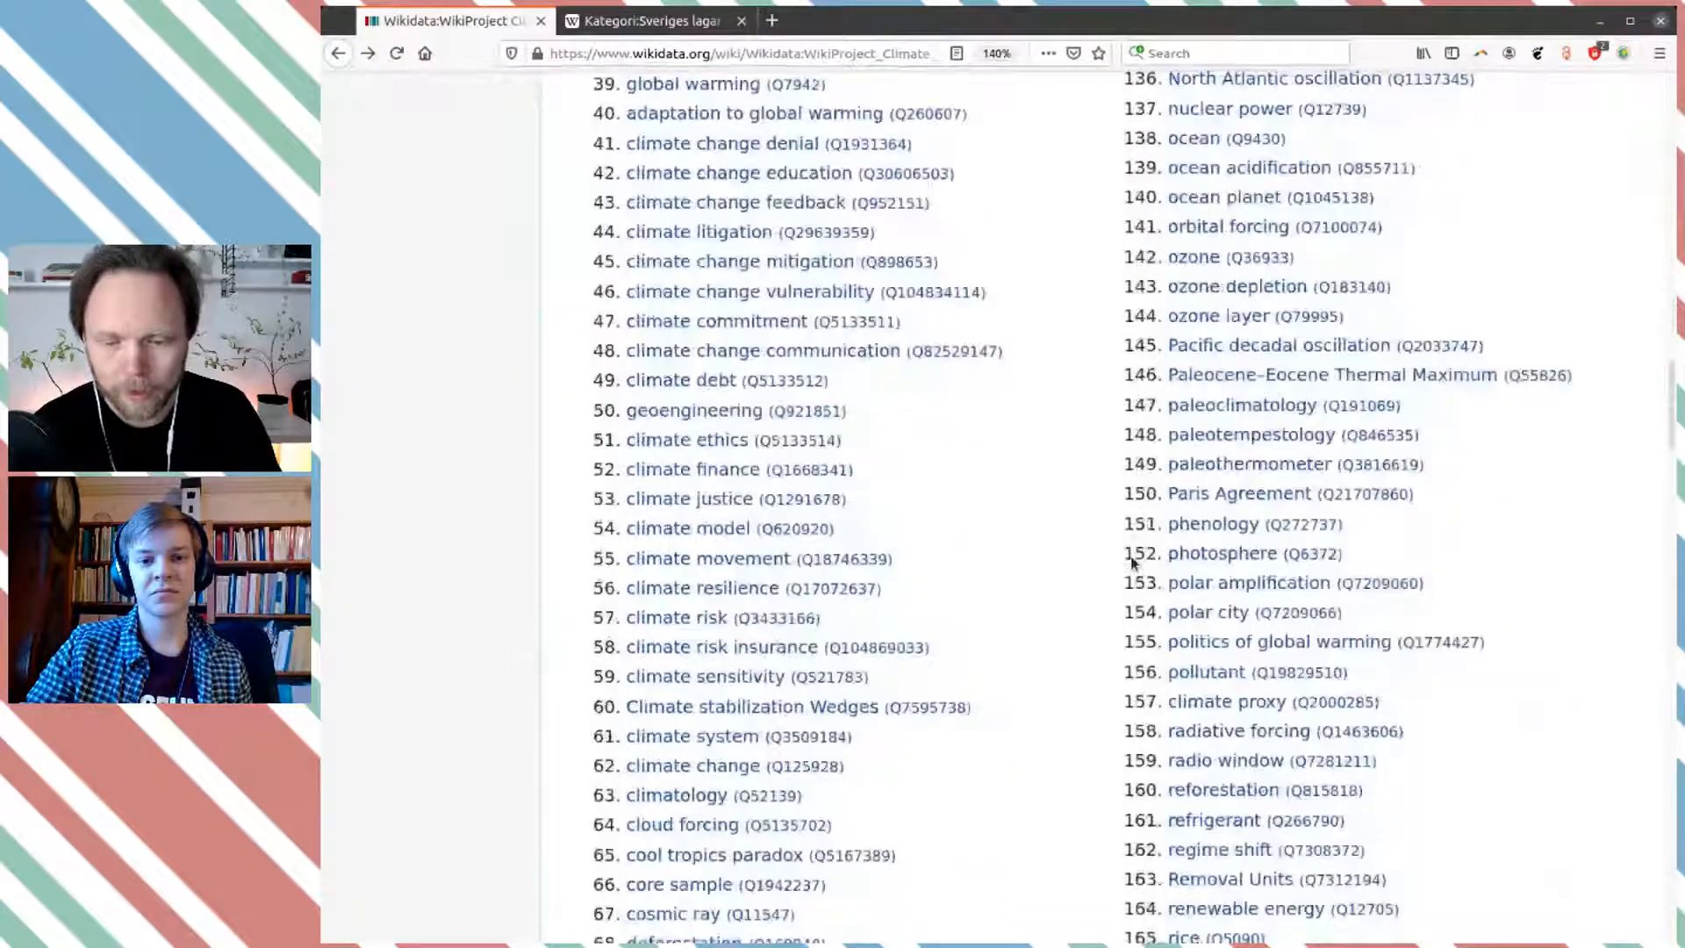
scroll(1131, 564, "down", 6)
scroll(1132, 564, "up", 3)
scroll(1132, 563, "up", 20)
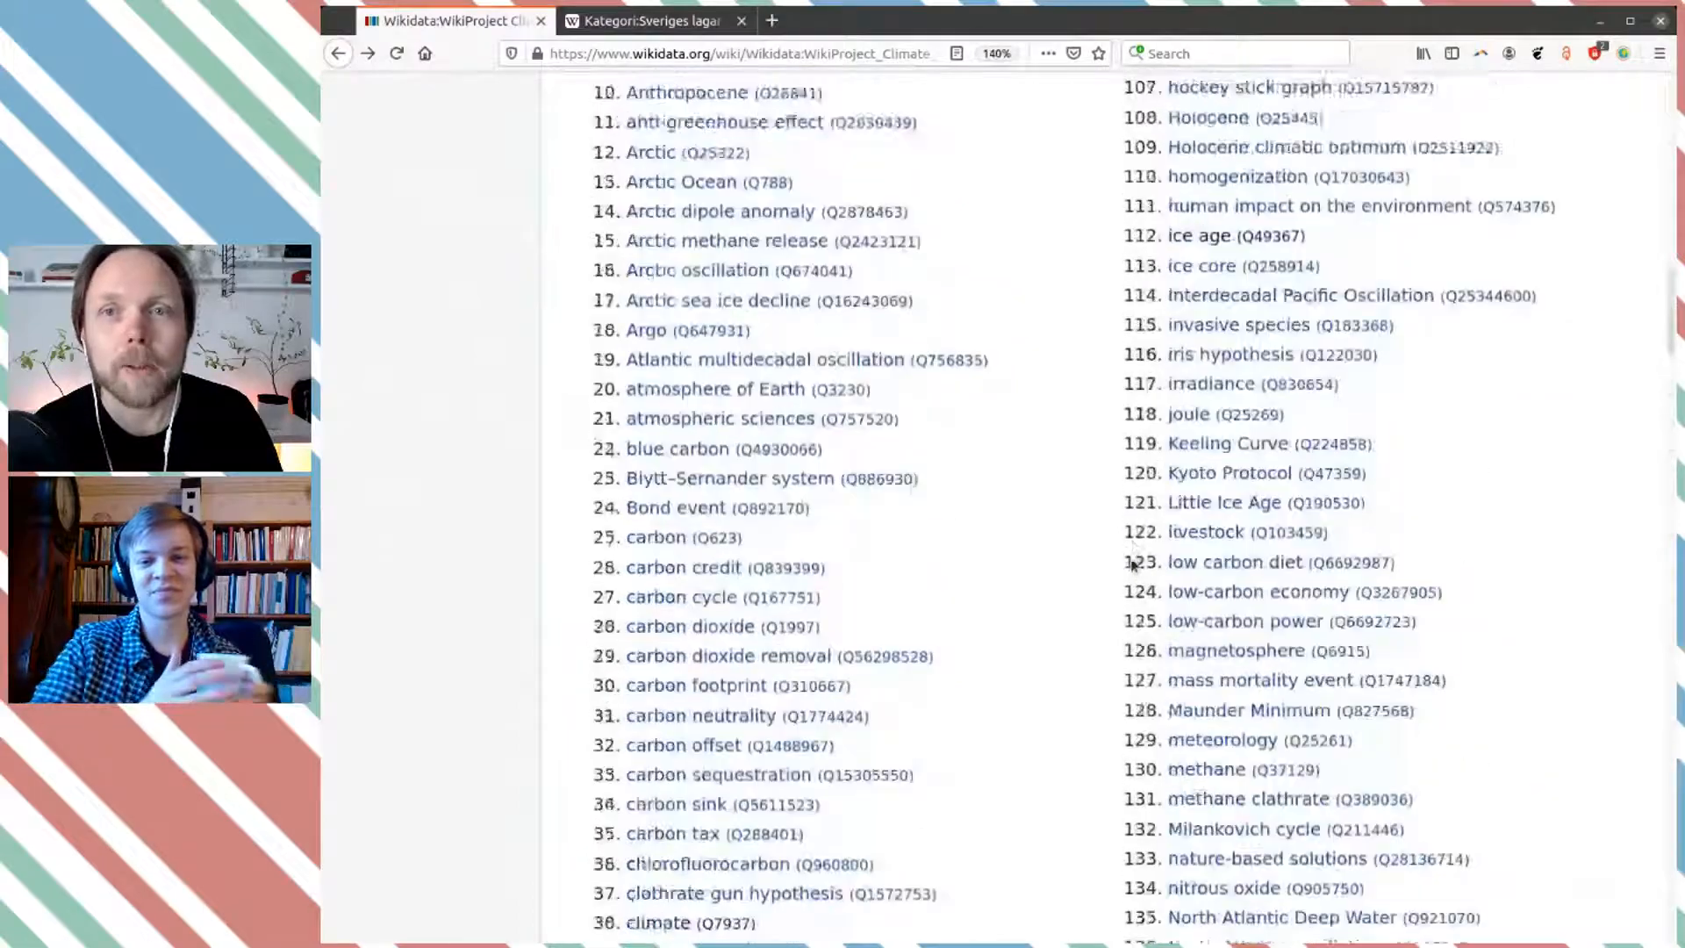
scroll(1131, 563, "up", 15)
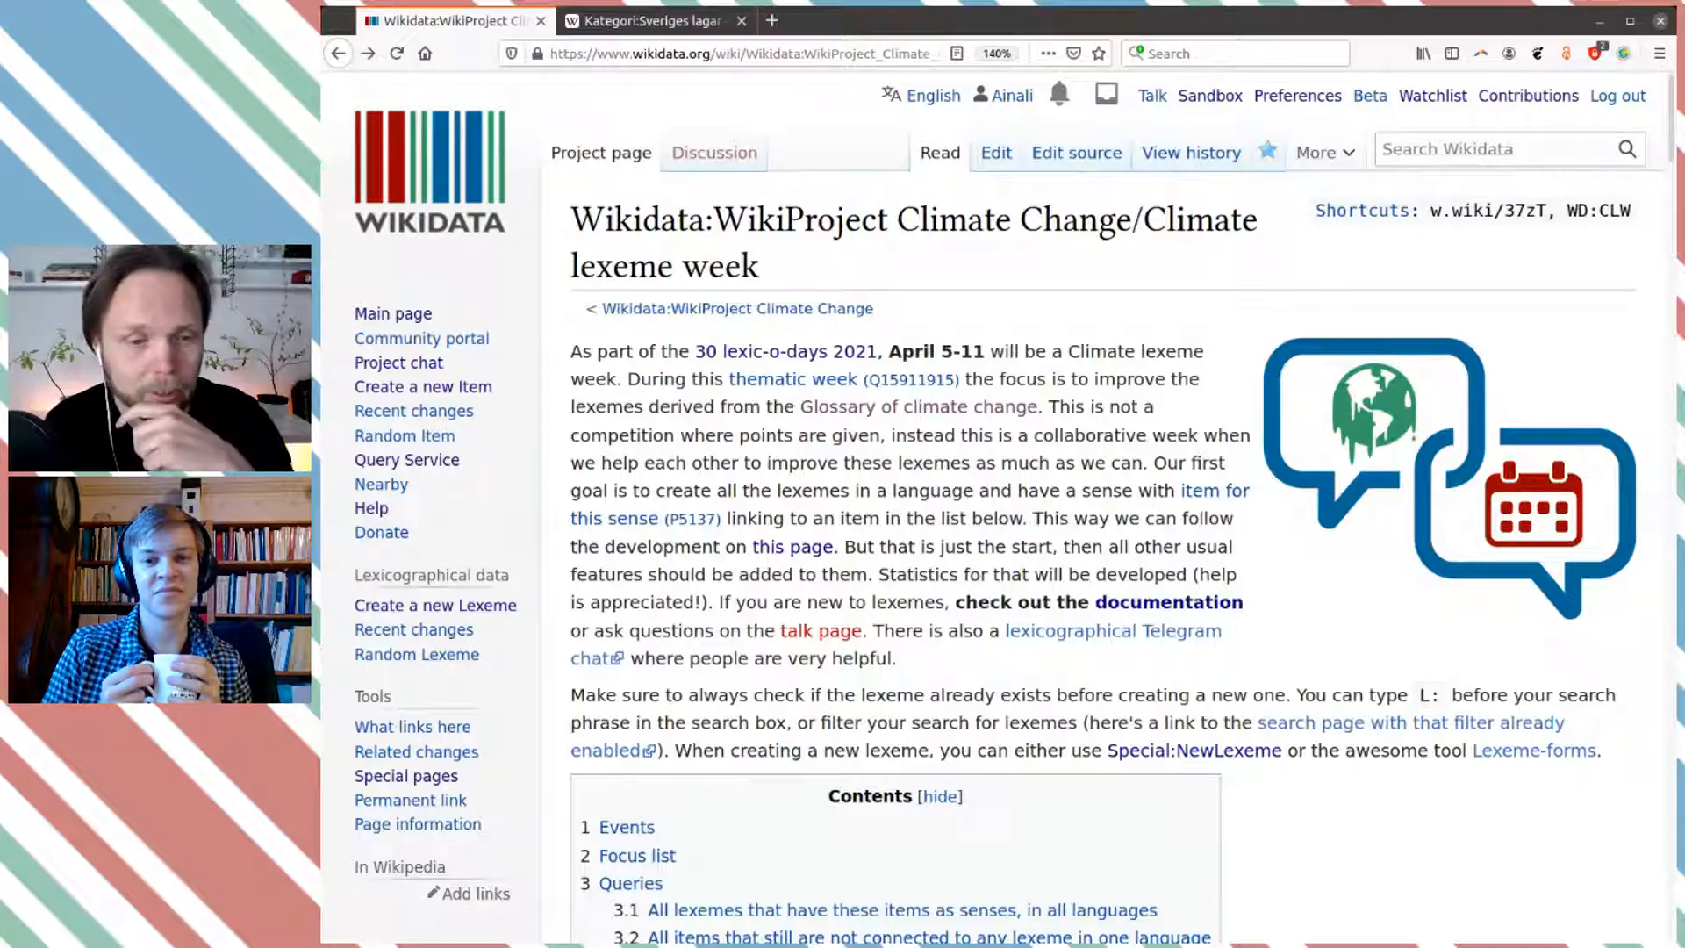
Step: Switch to the Swedish Wikipedia category of Swedish laws, look through its articles and open Miljöbalken
left_click(708, 26)
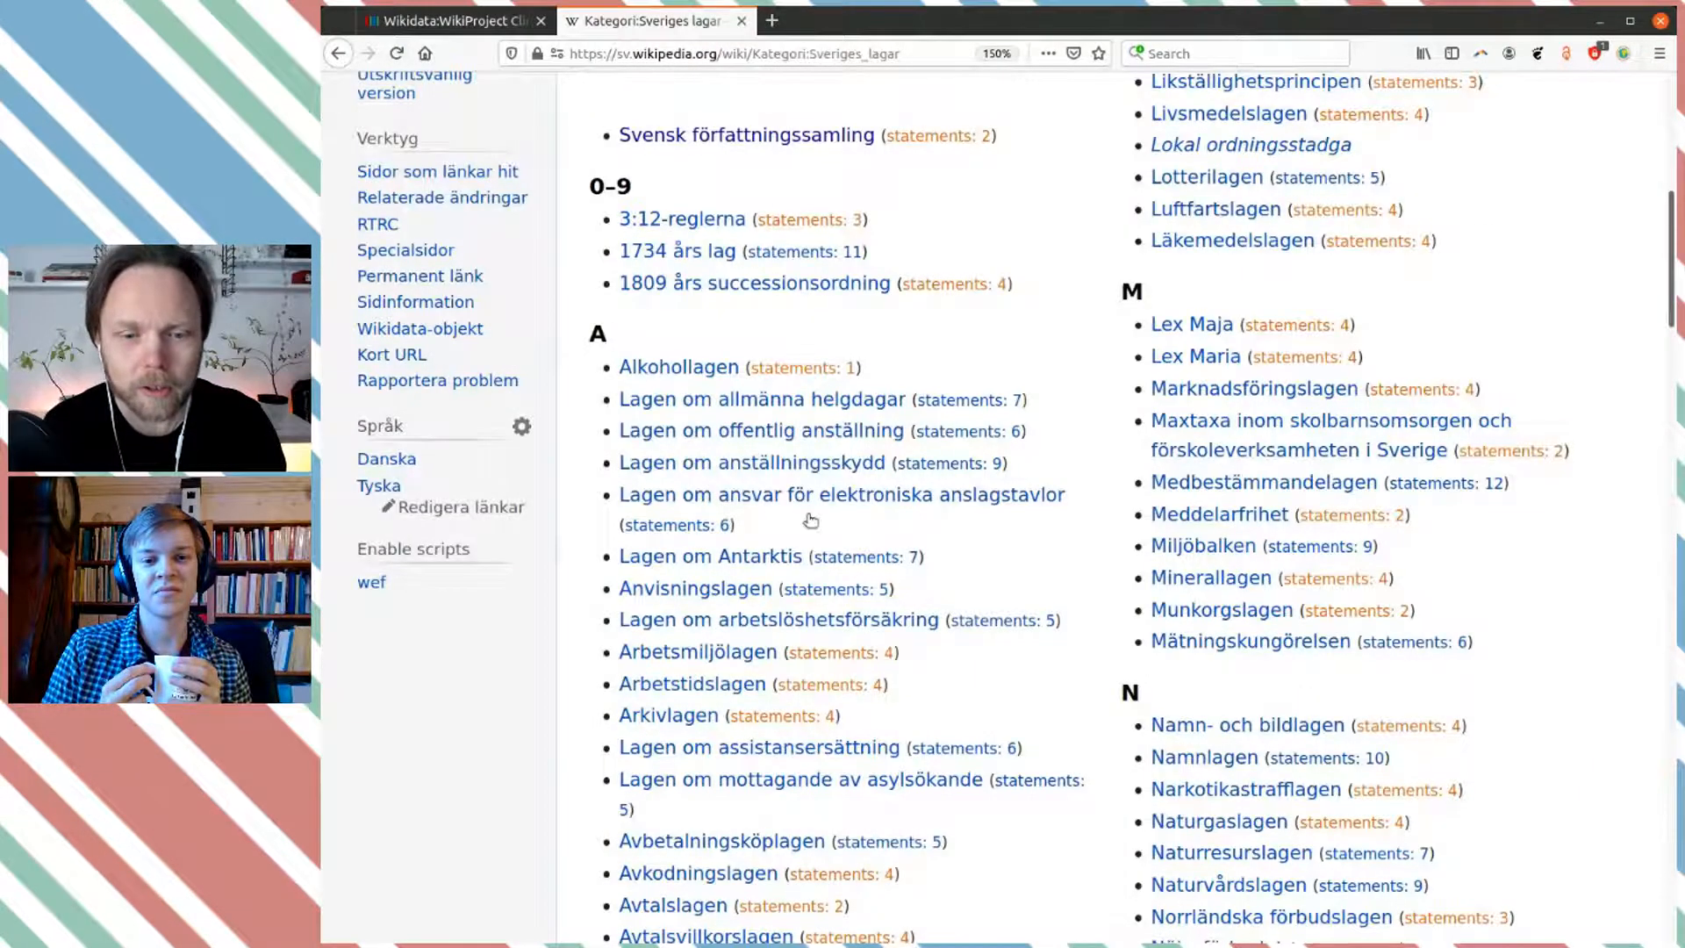
scroll(886, 604, "up", 4)
scroll(887, 604, "up", 3)
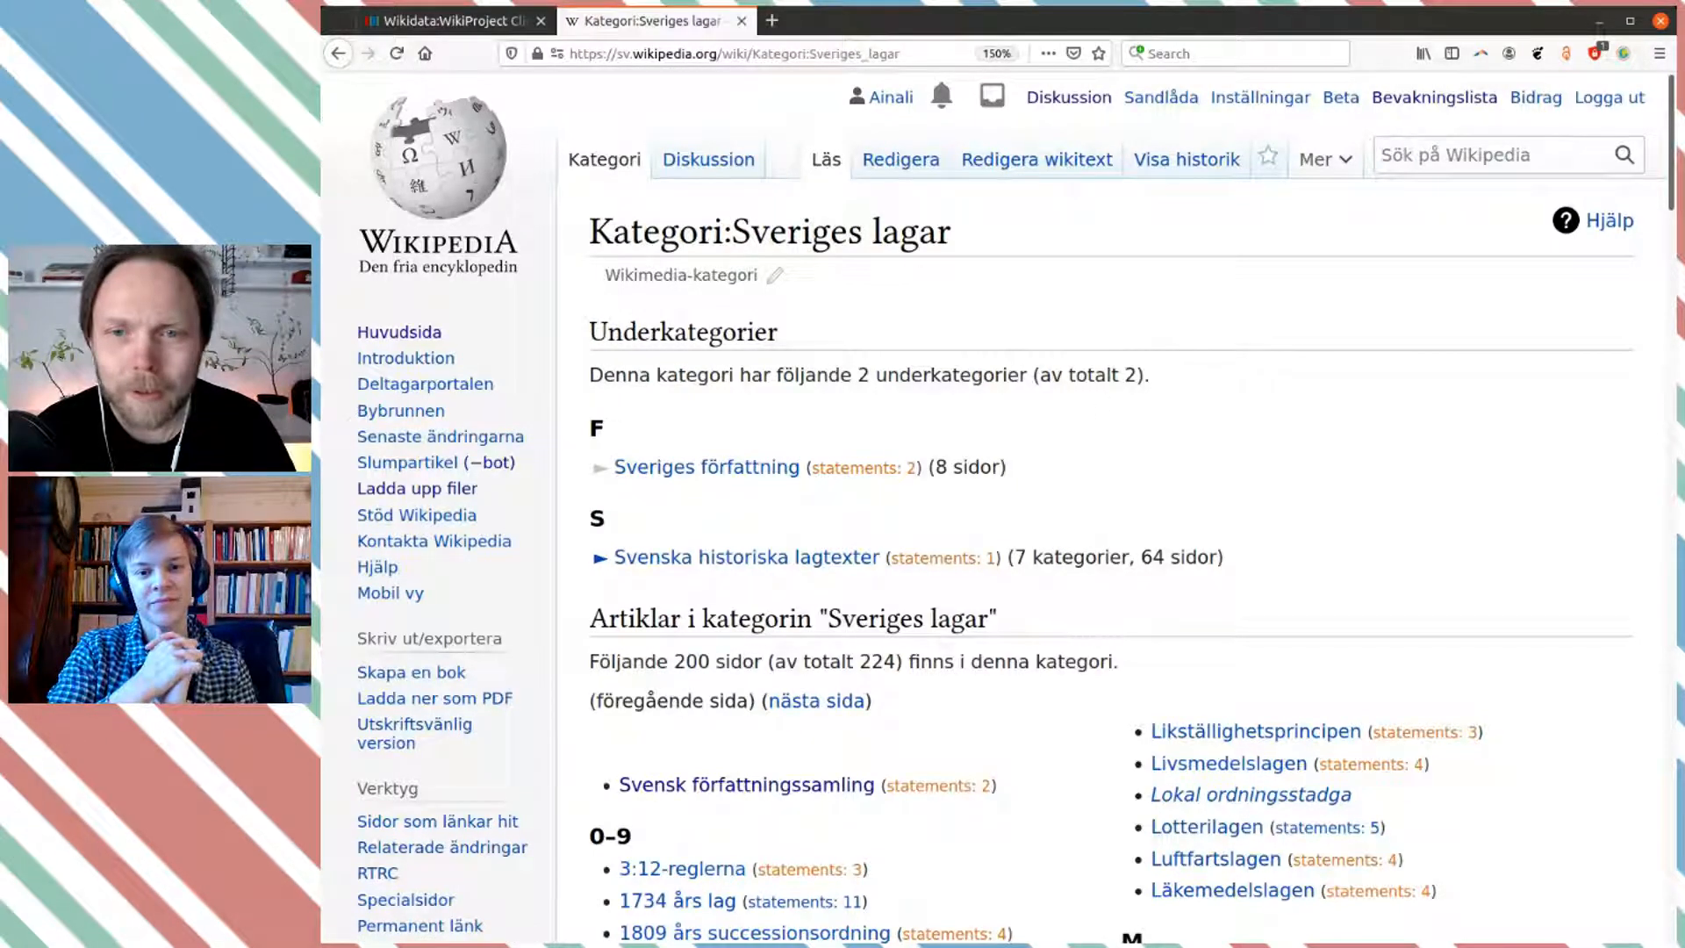
scroll(1132, 465, "down", 5)
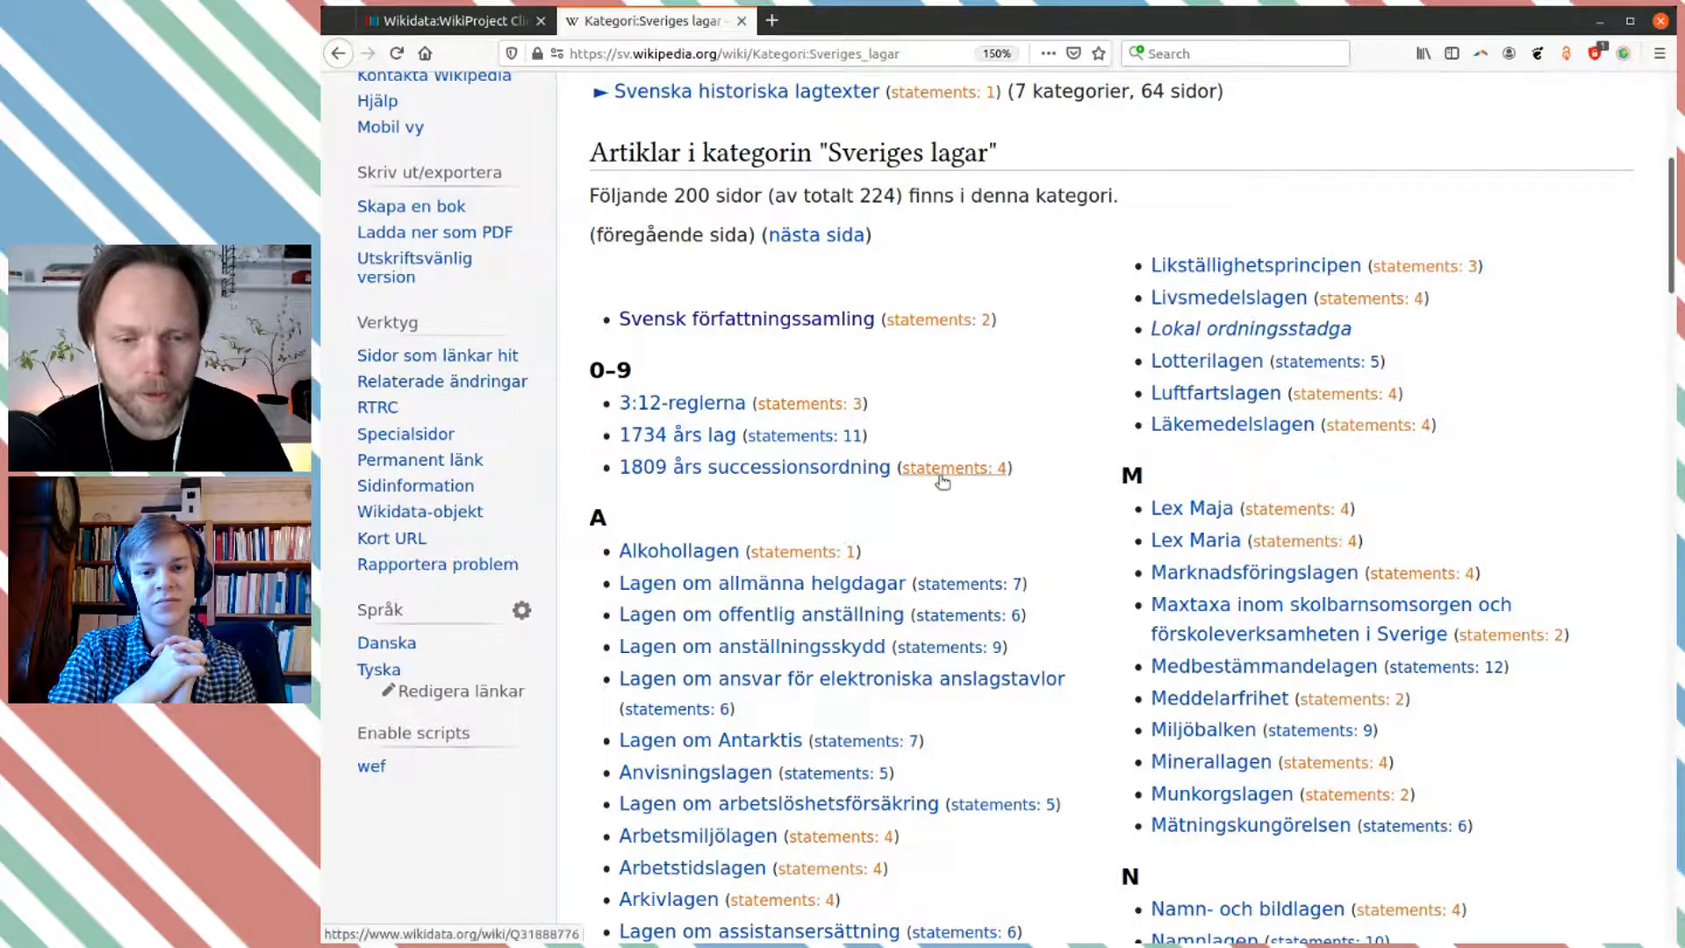
scroll(943, 481, "up", 4)
scroll(942, 481, "down", 10)
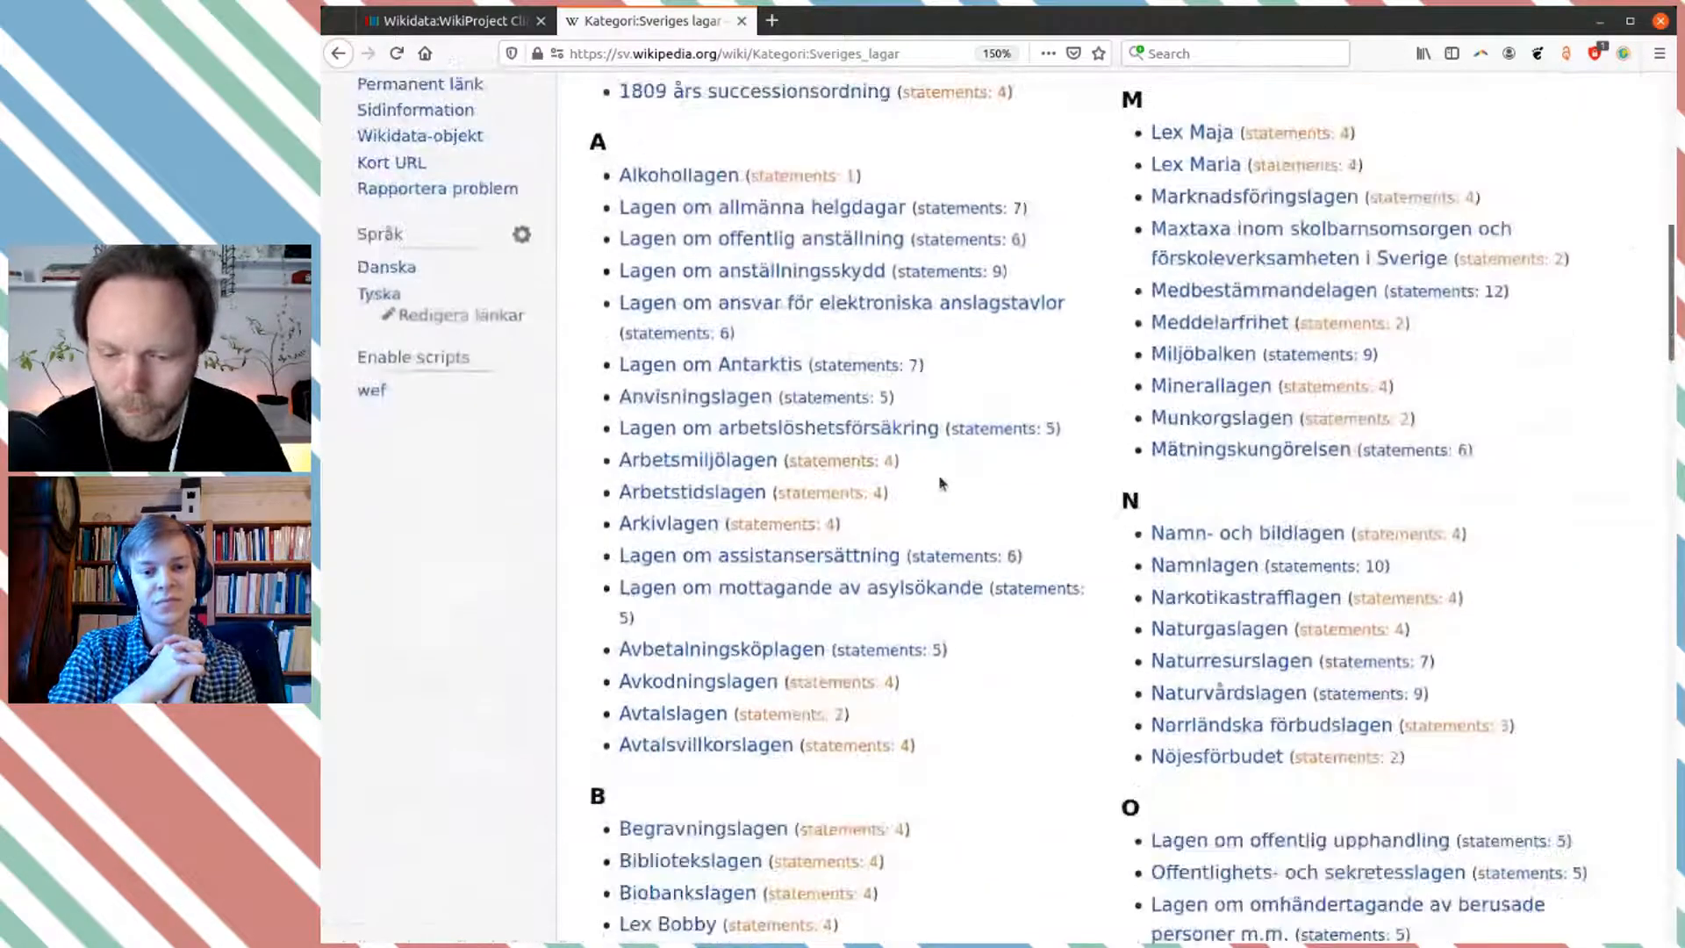
scroll(941, 481, "down", 5)
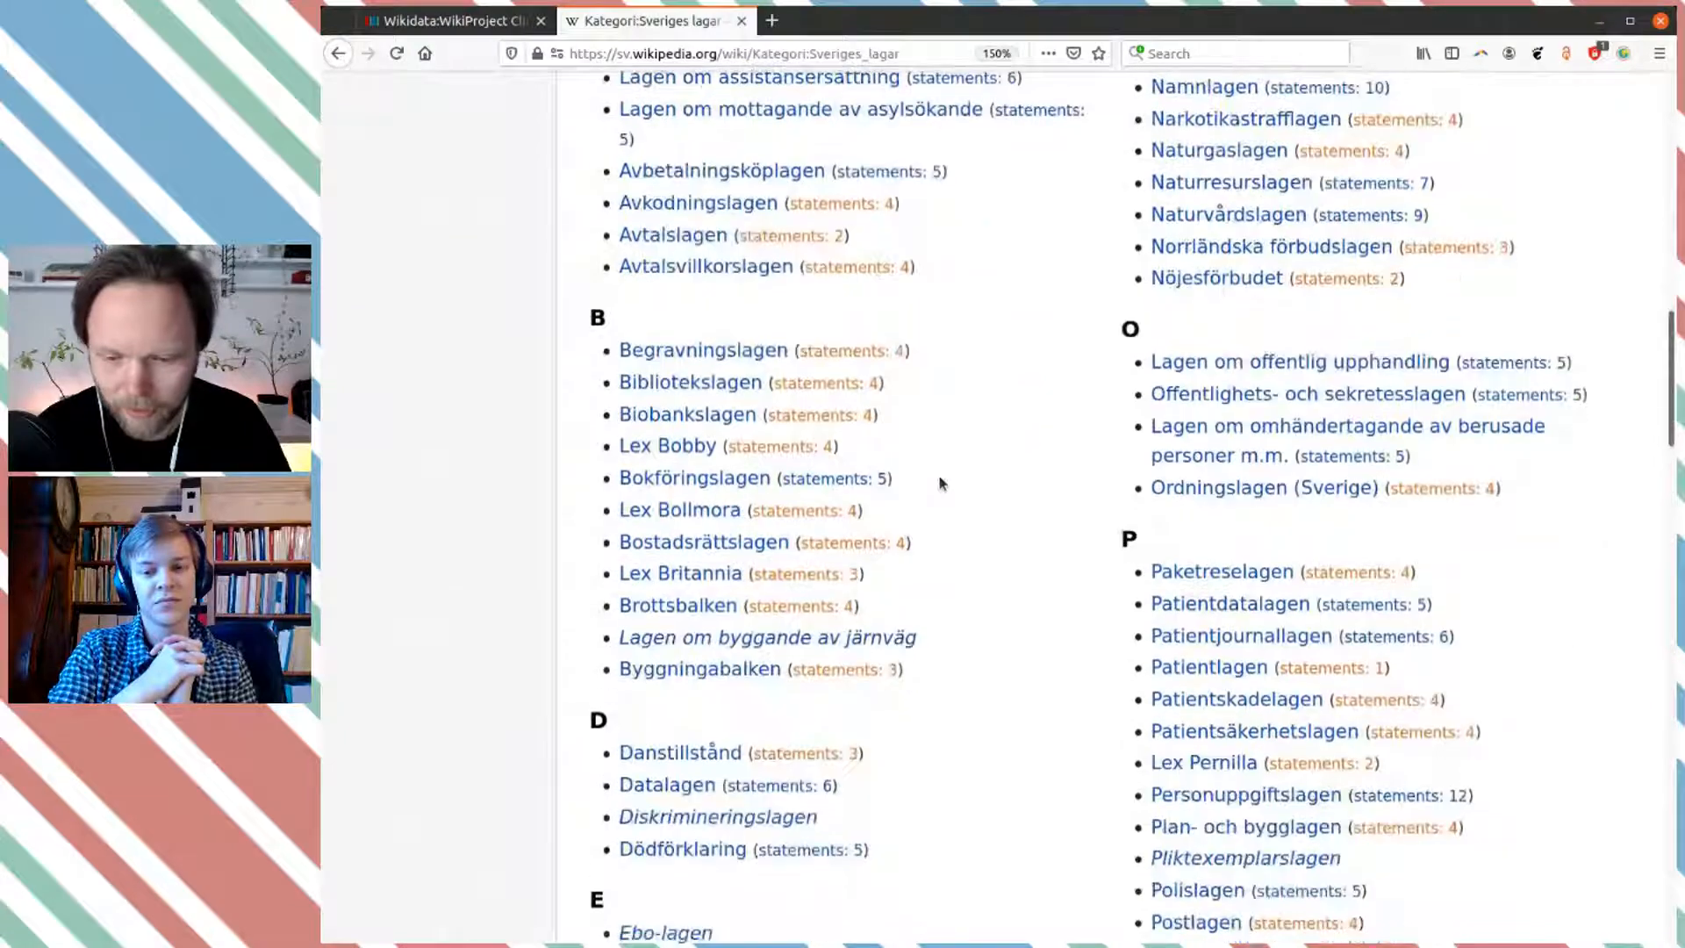
scroll(940, 482, "up", 6)
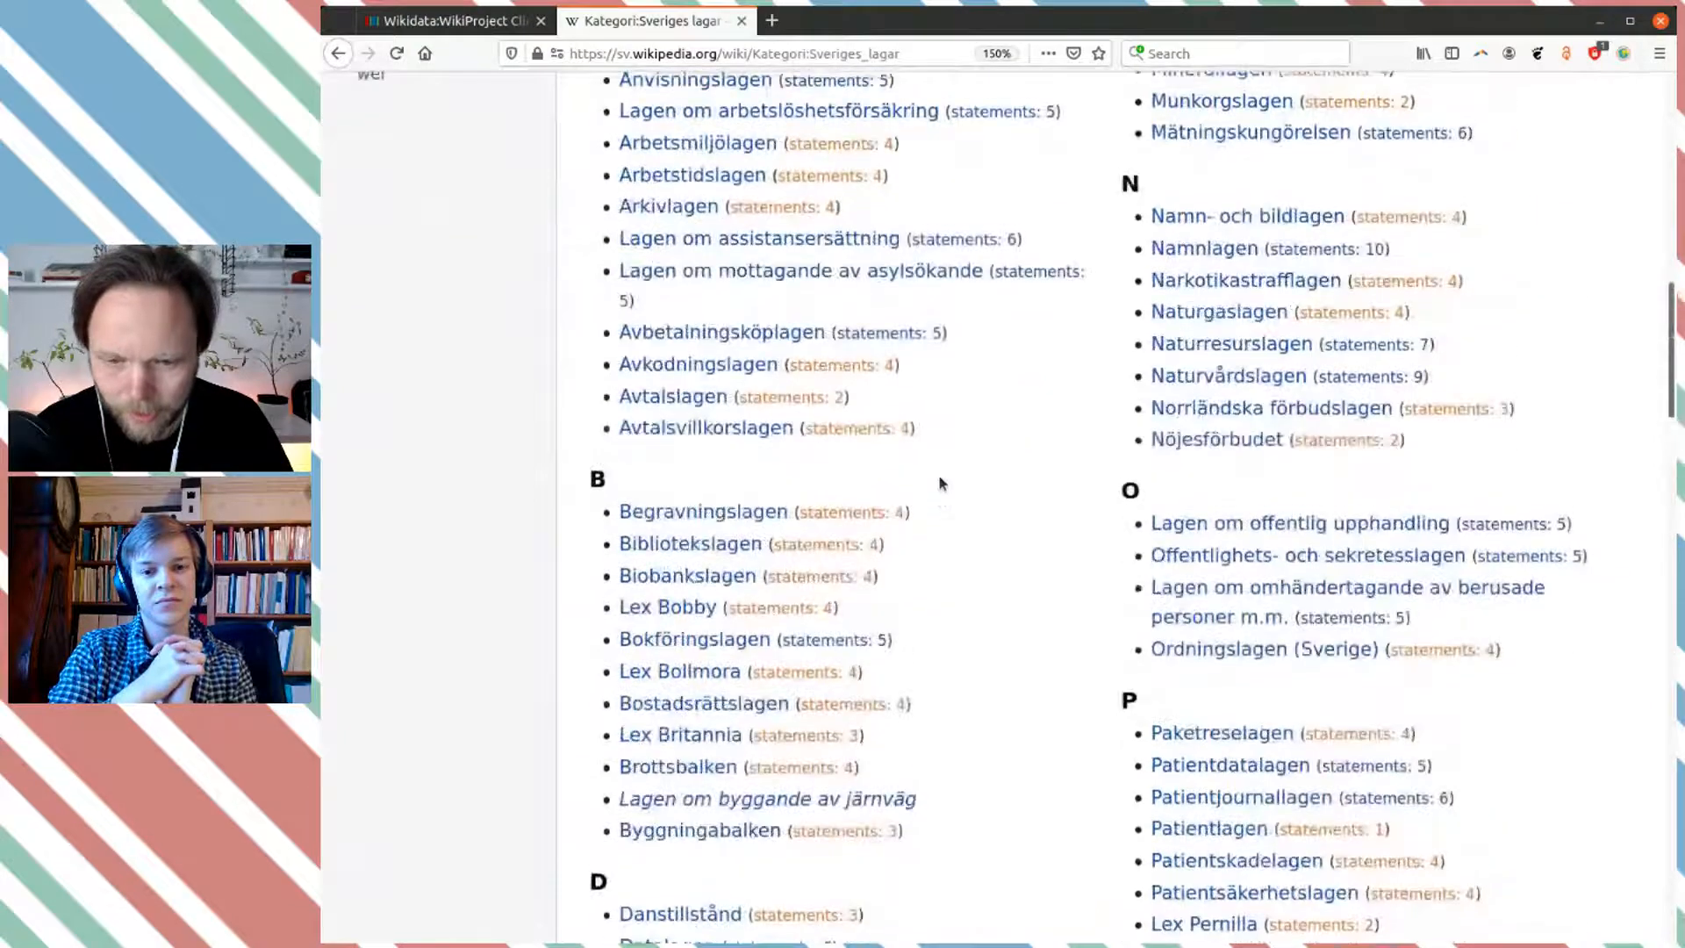
scroll(939, 482, "up", 1)
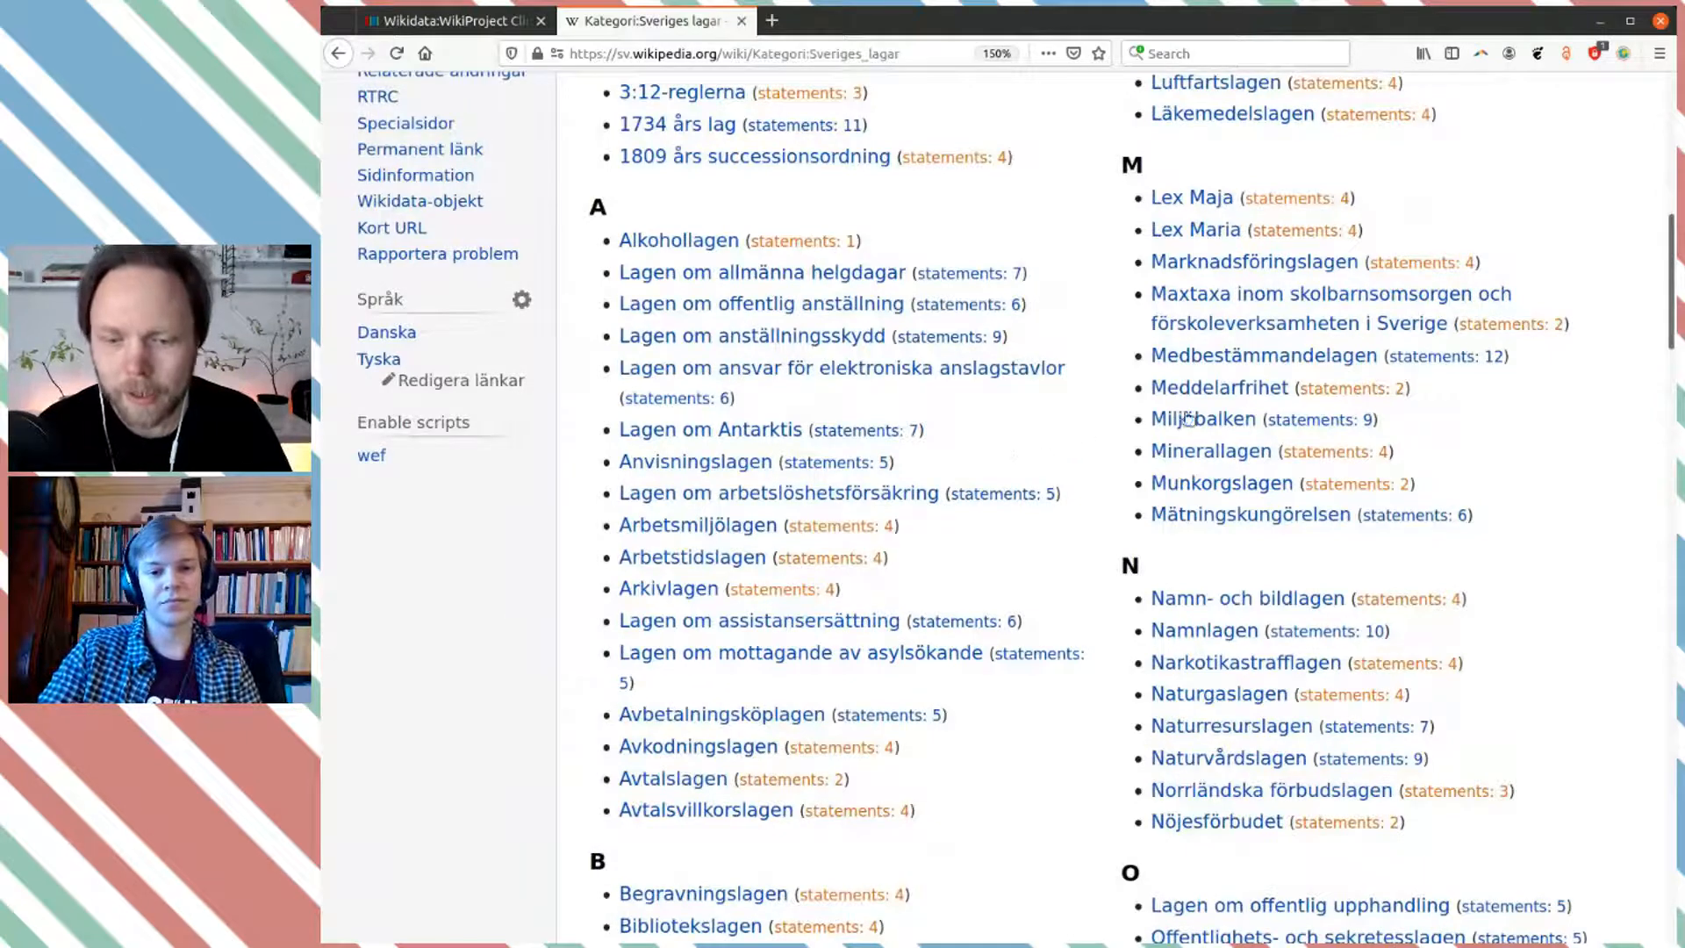
mouse_move(1187, 428)
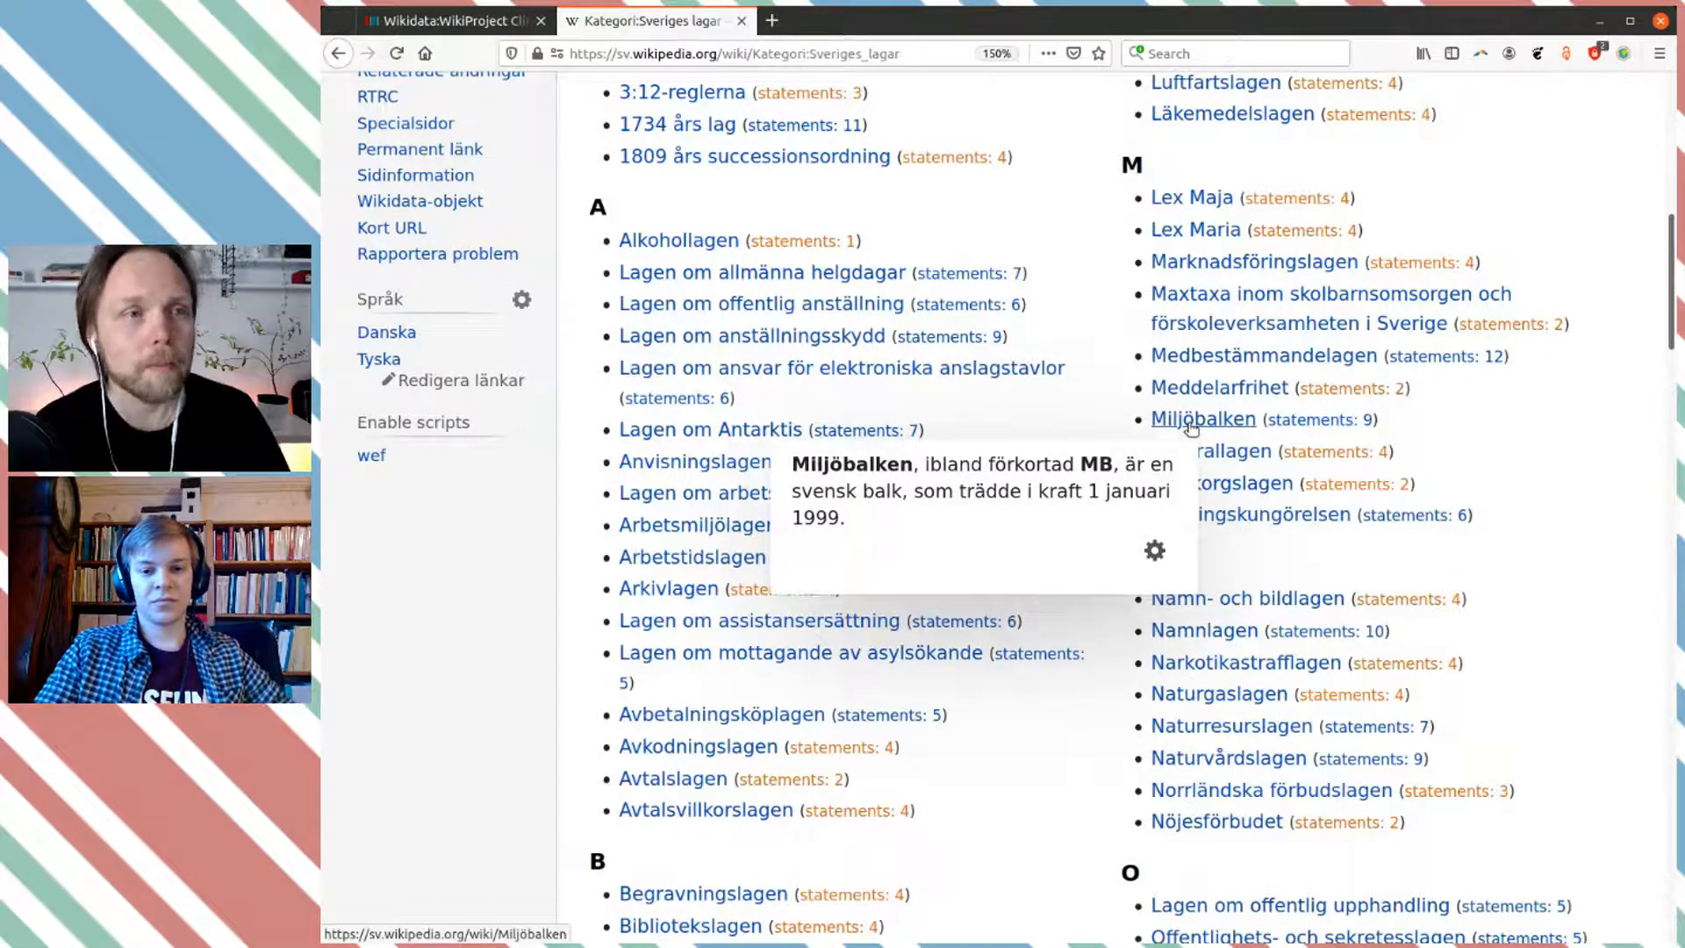
left_click(1189, 427)
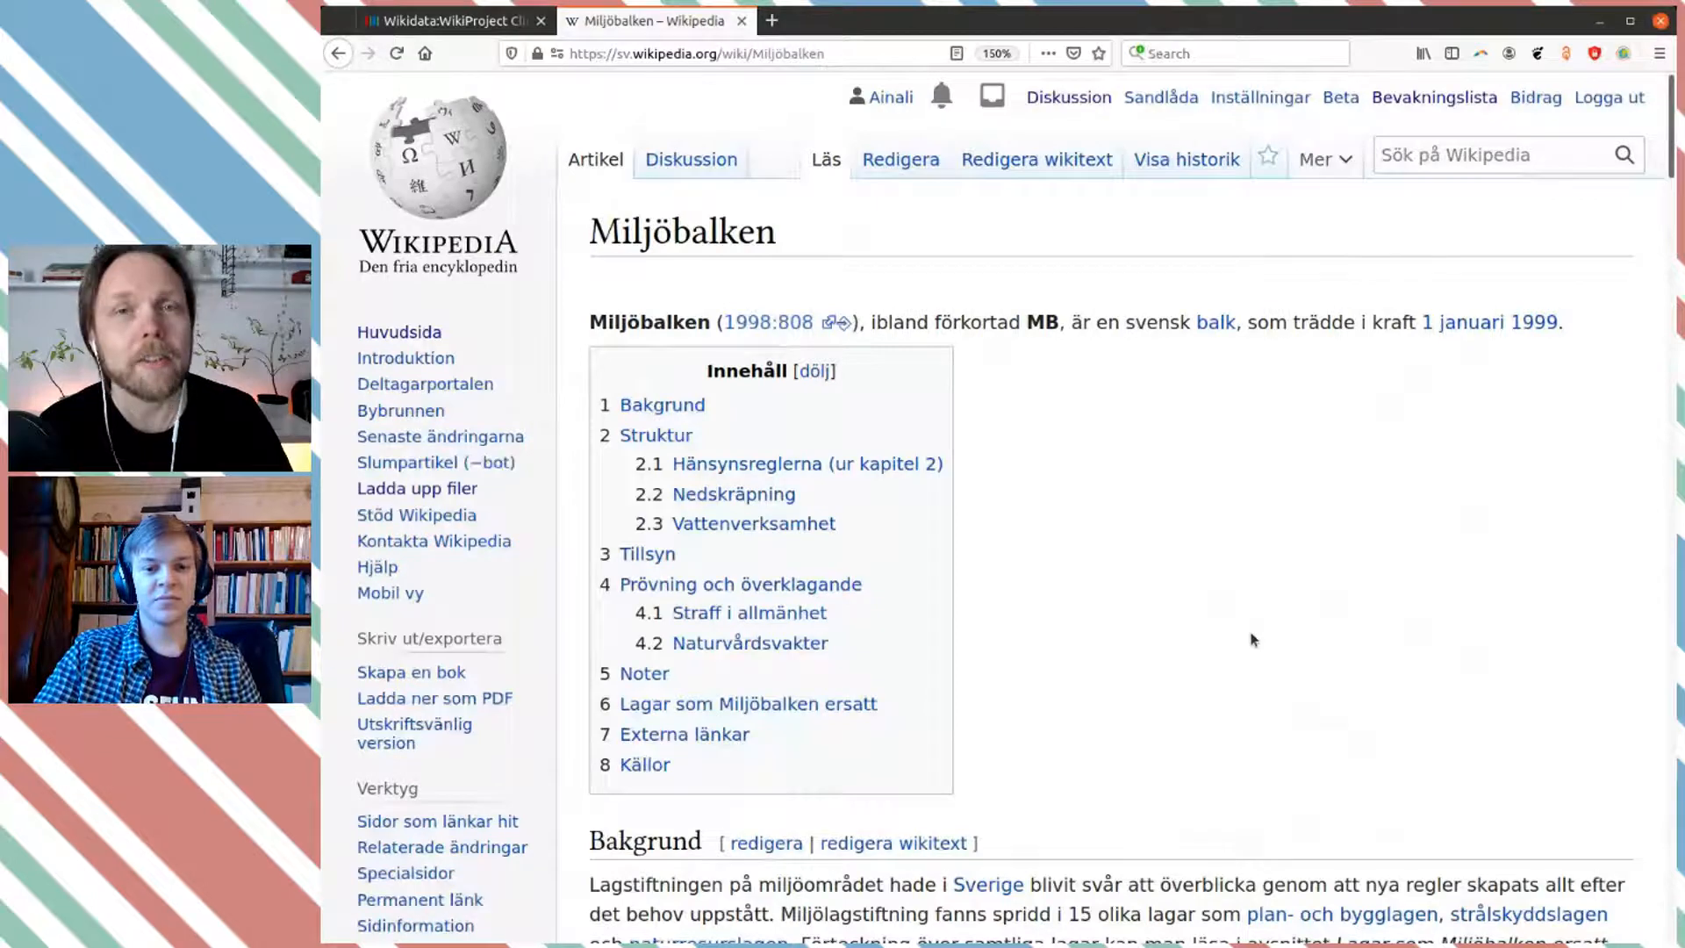
Step: Return to the Wikidata project page, open the Wikidata Query Service from it and enlarge the page to 153%
left_click(474, 20)
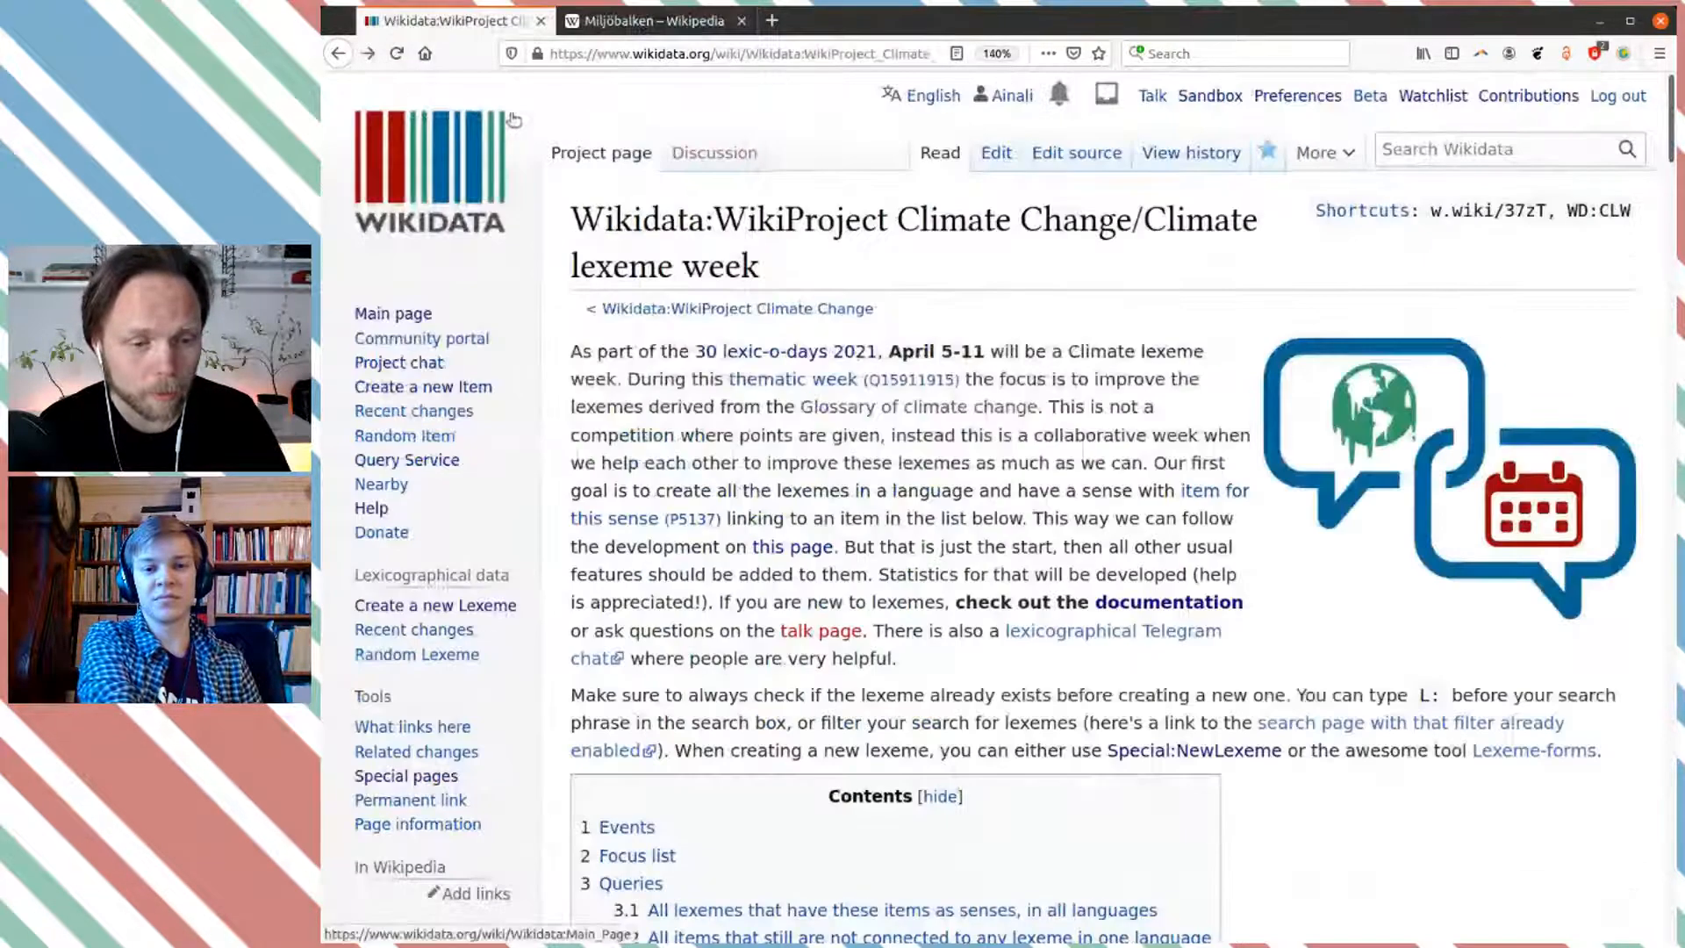
left_click(439, 468)
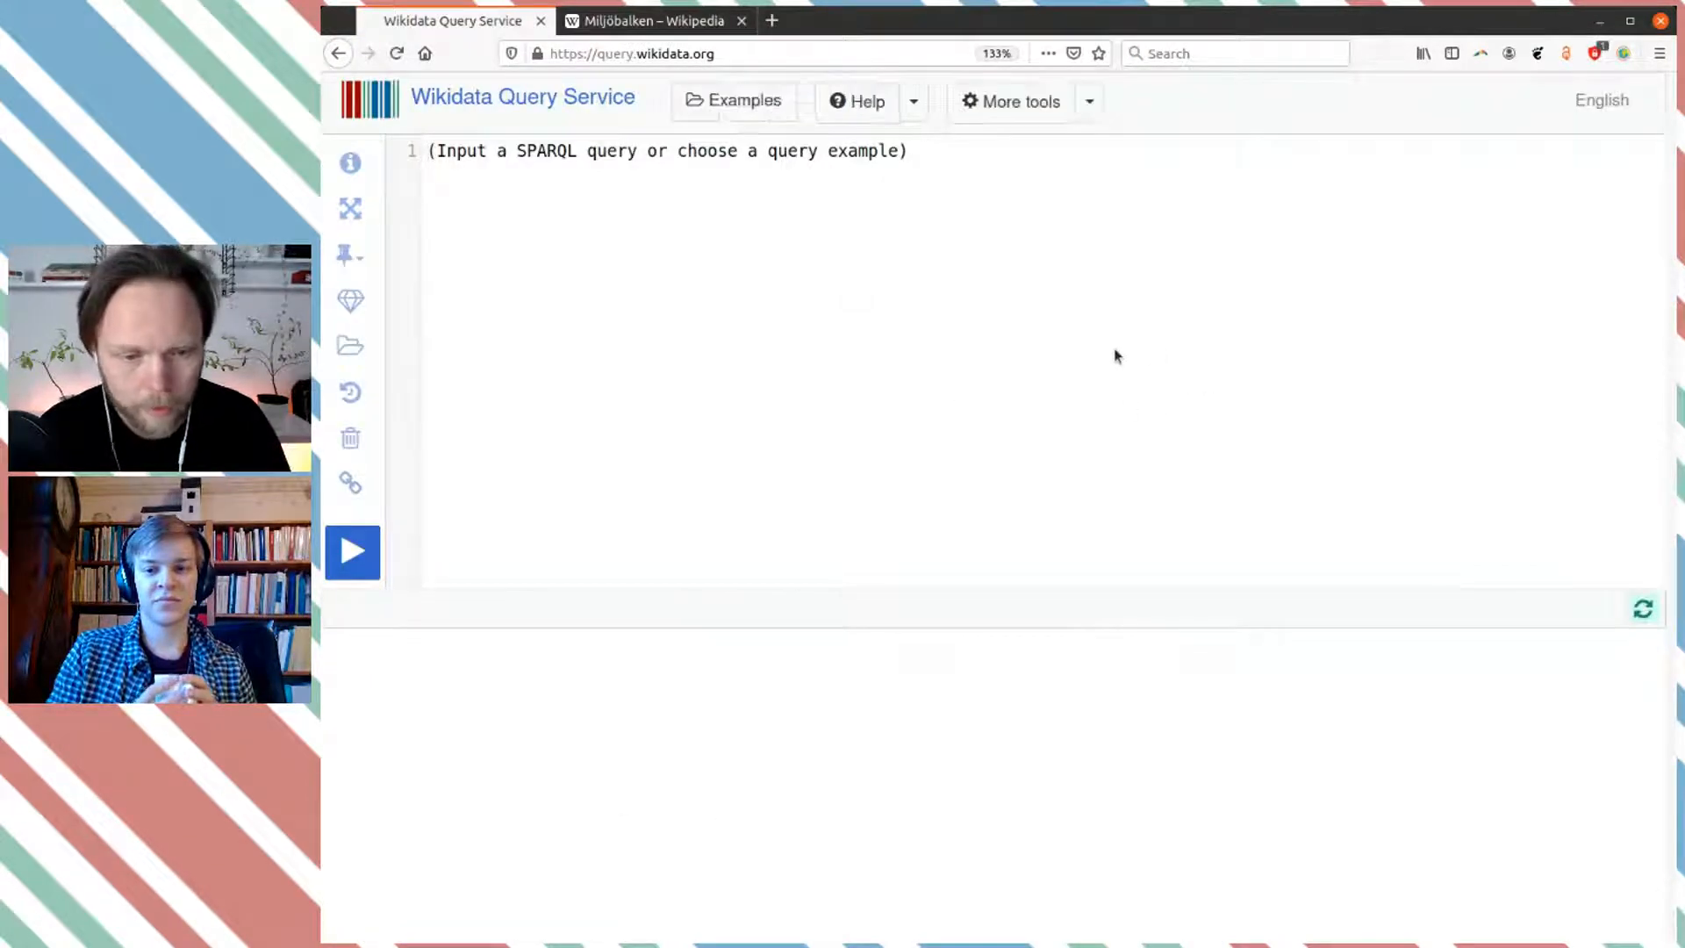
key("ctrl+plus")
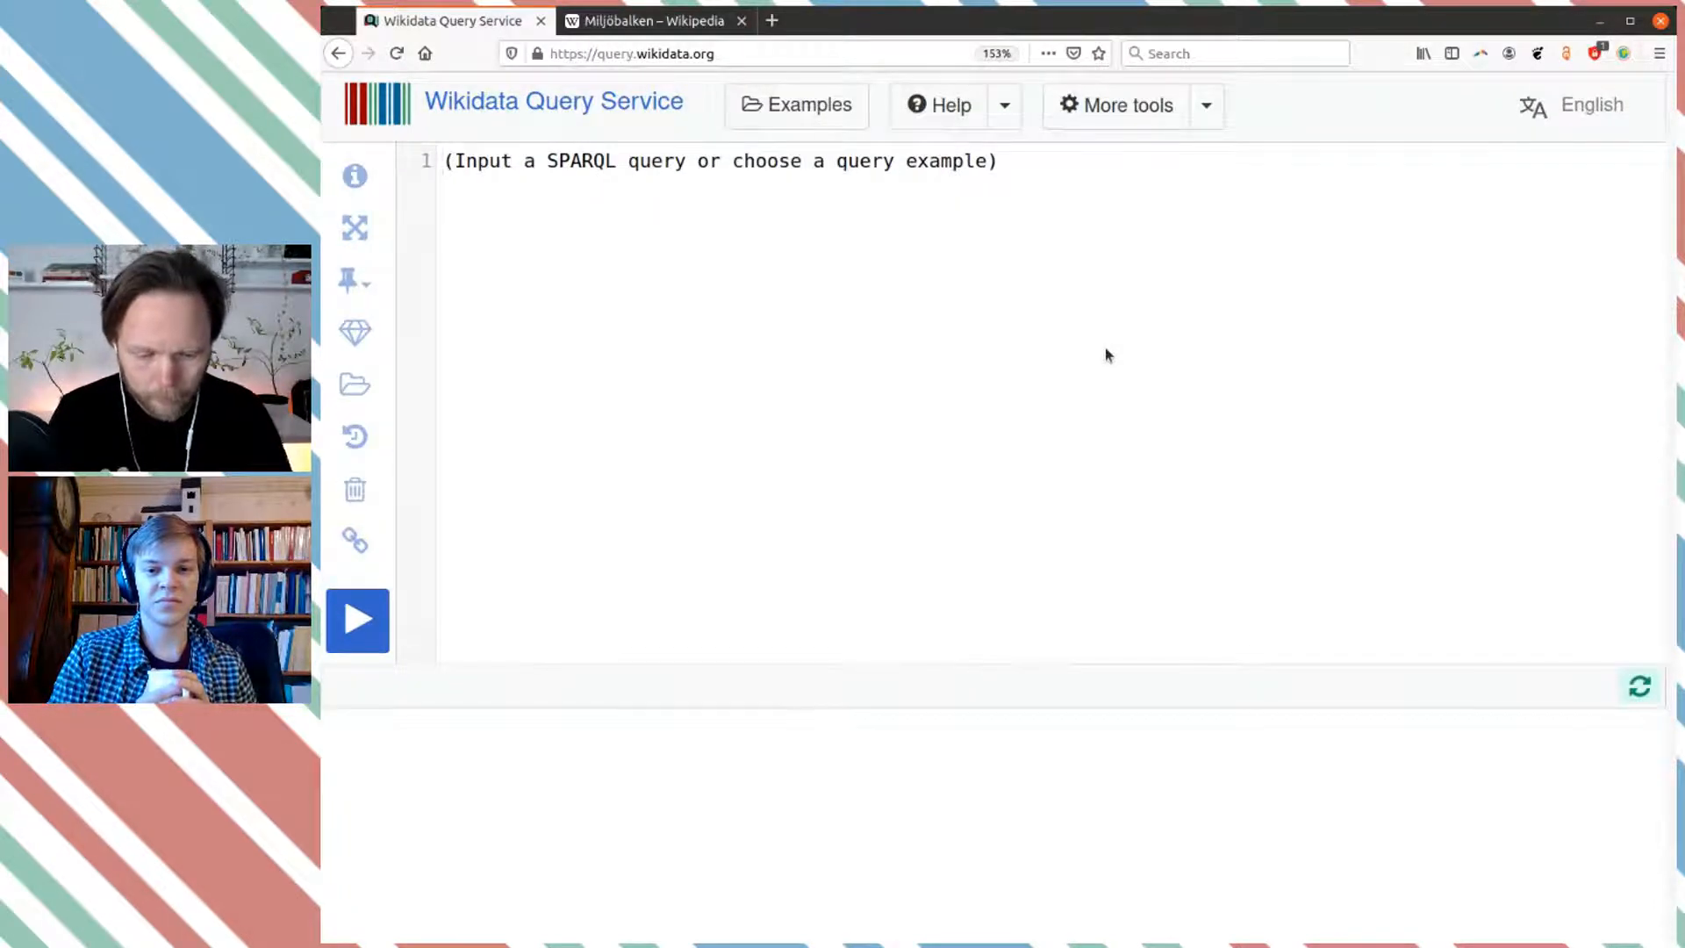
Step: Start a SPARQL query with SELECT ?qid followed by an empty pair of curly braces on separate lines
type("SELECT")
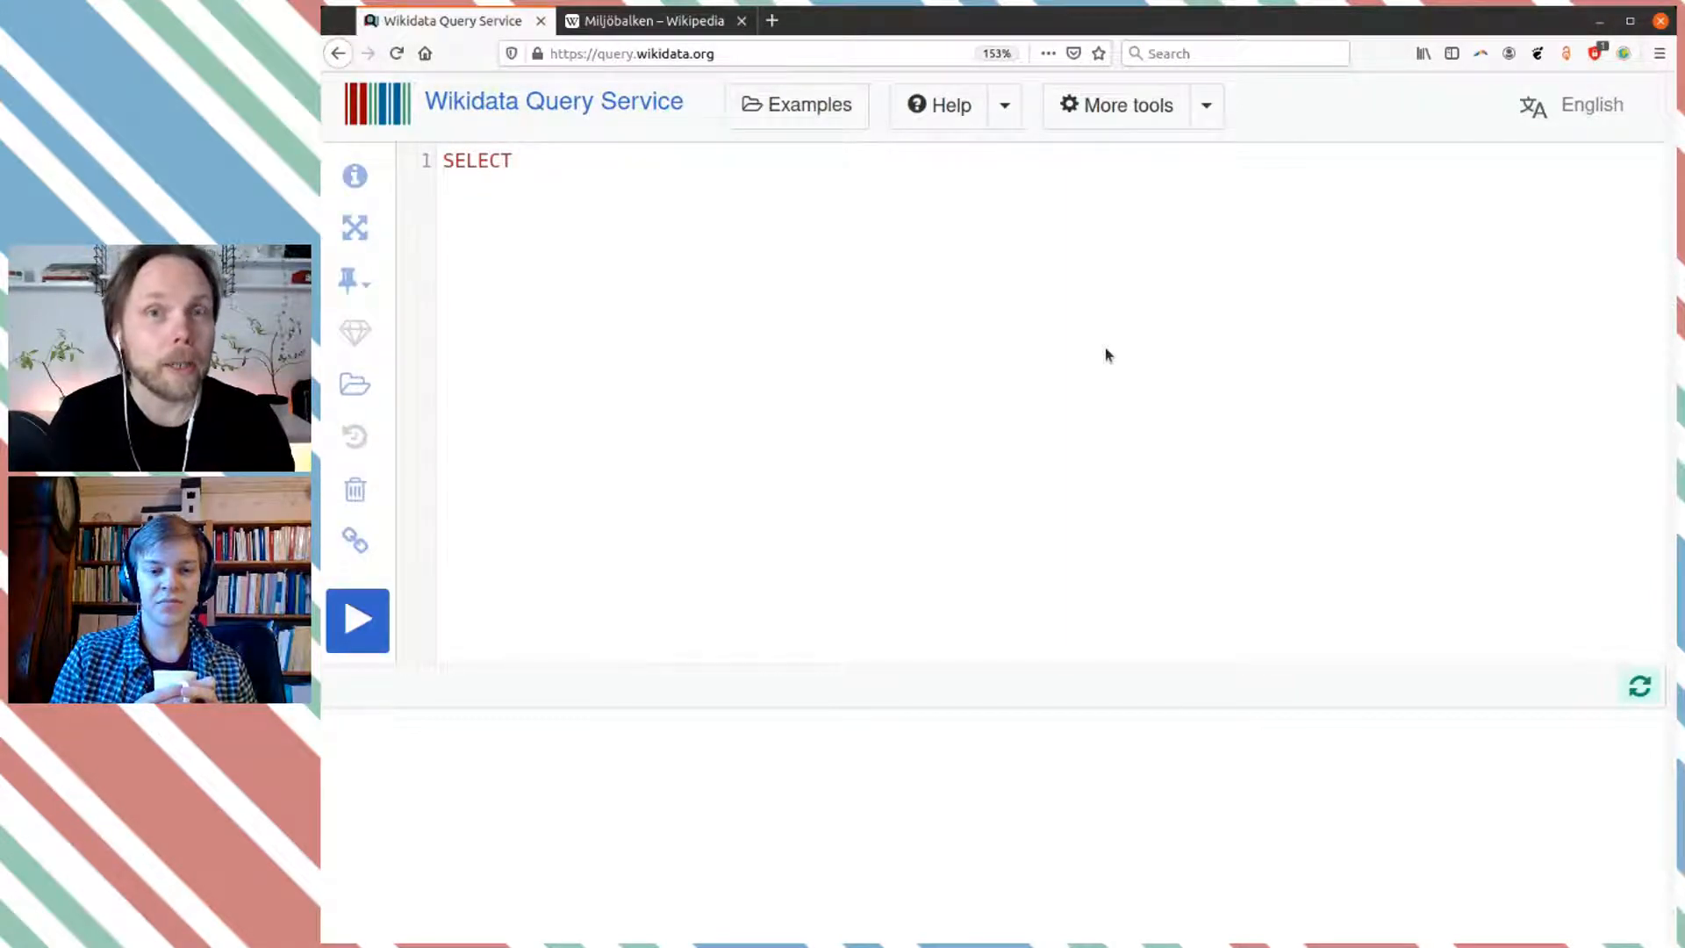
key("ctrl+space")
type("?qid")
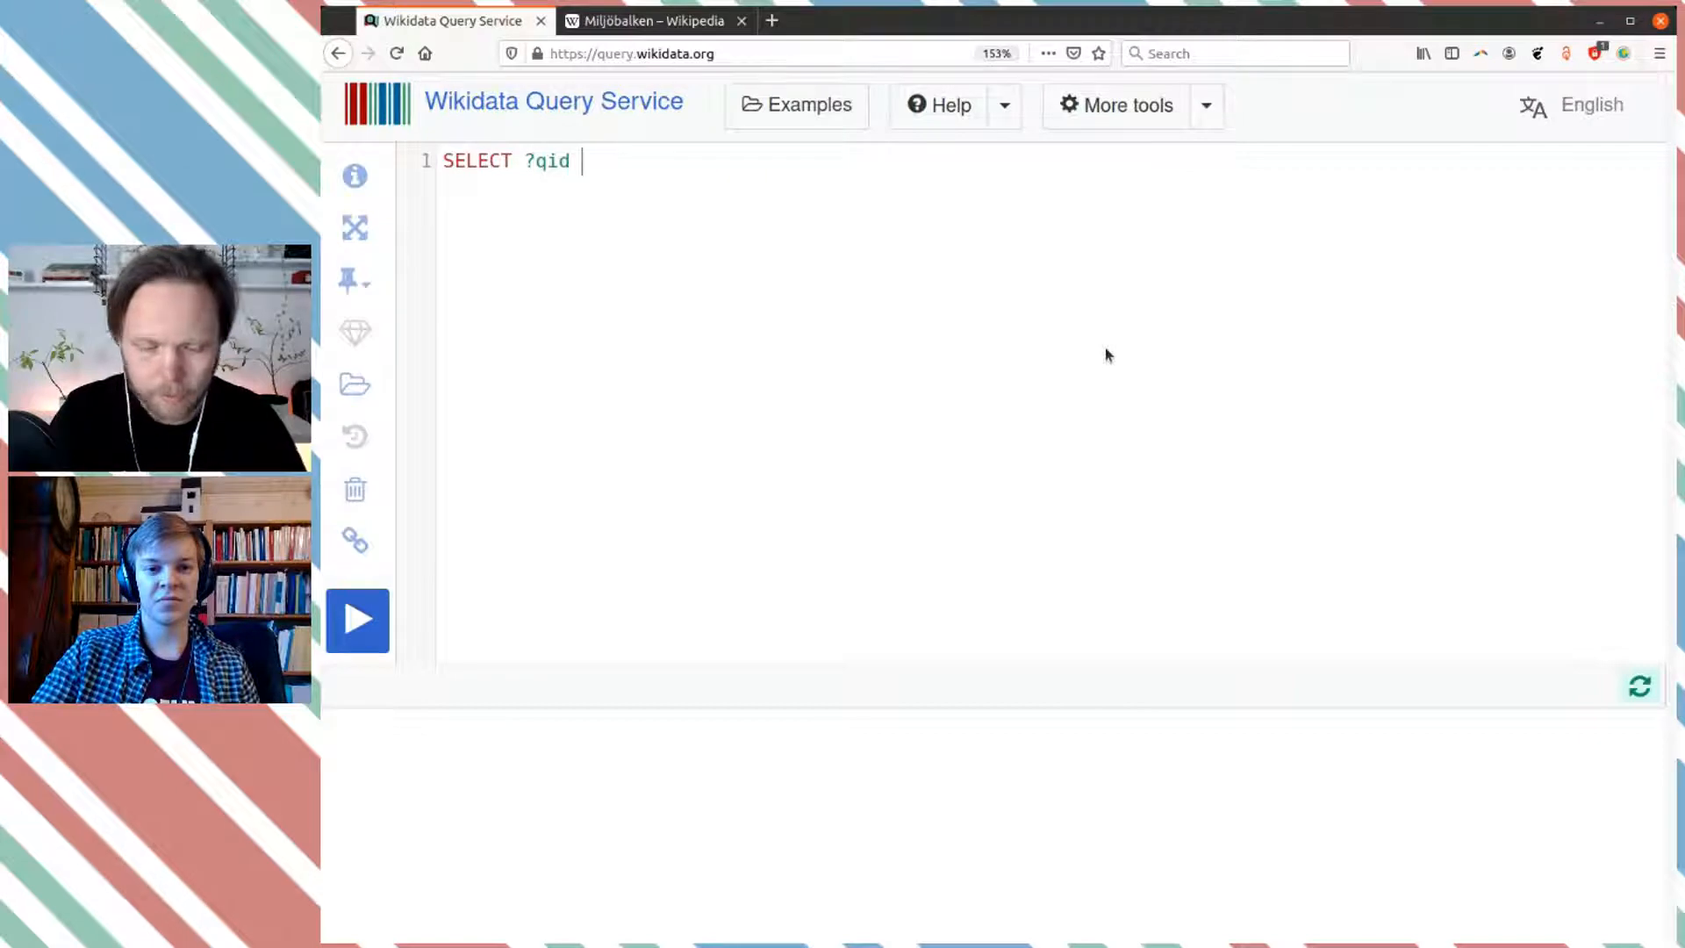
type("{")
key("Return")
key("Return")
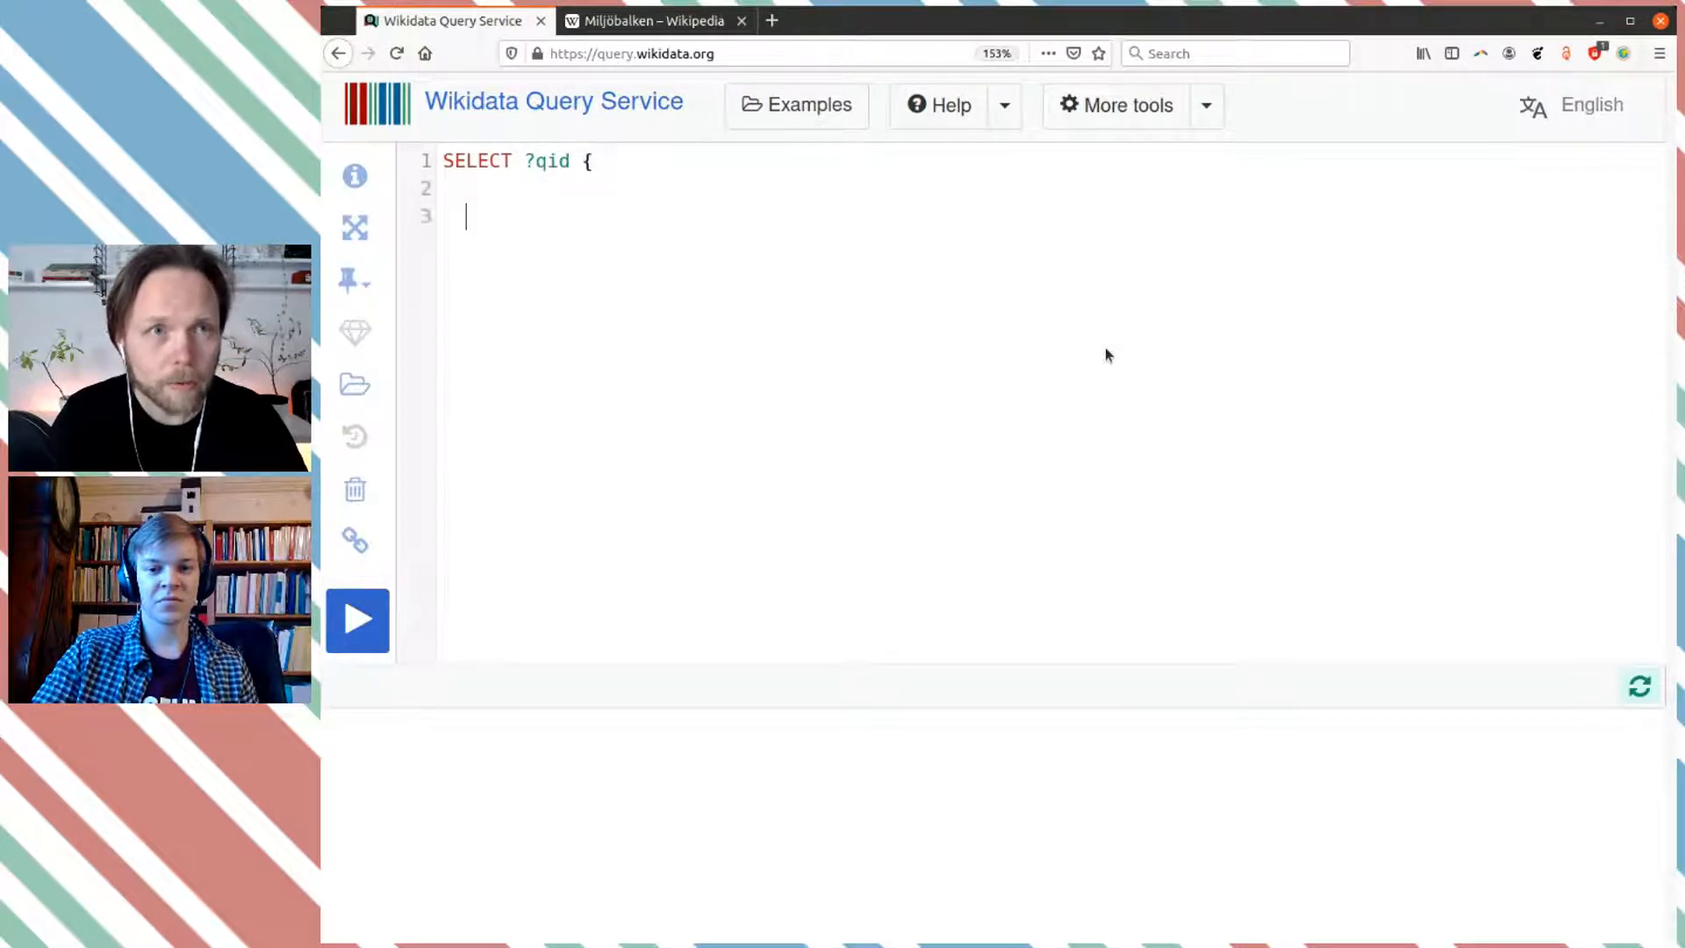
type("\\")
key("BackSpace")
type("}")
Step: Insert the keyword WHERE between ?qid and the opening brace
key("Up")
key("Up")
key("Right")
key("Right")
key("Right")
key("Right")
key("Right")
key("Right")
key("Right")
key("Right")
key("Right")
key("Right")
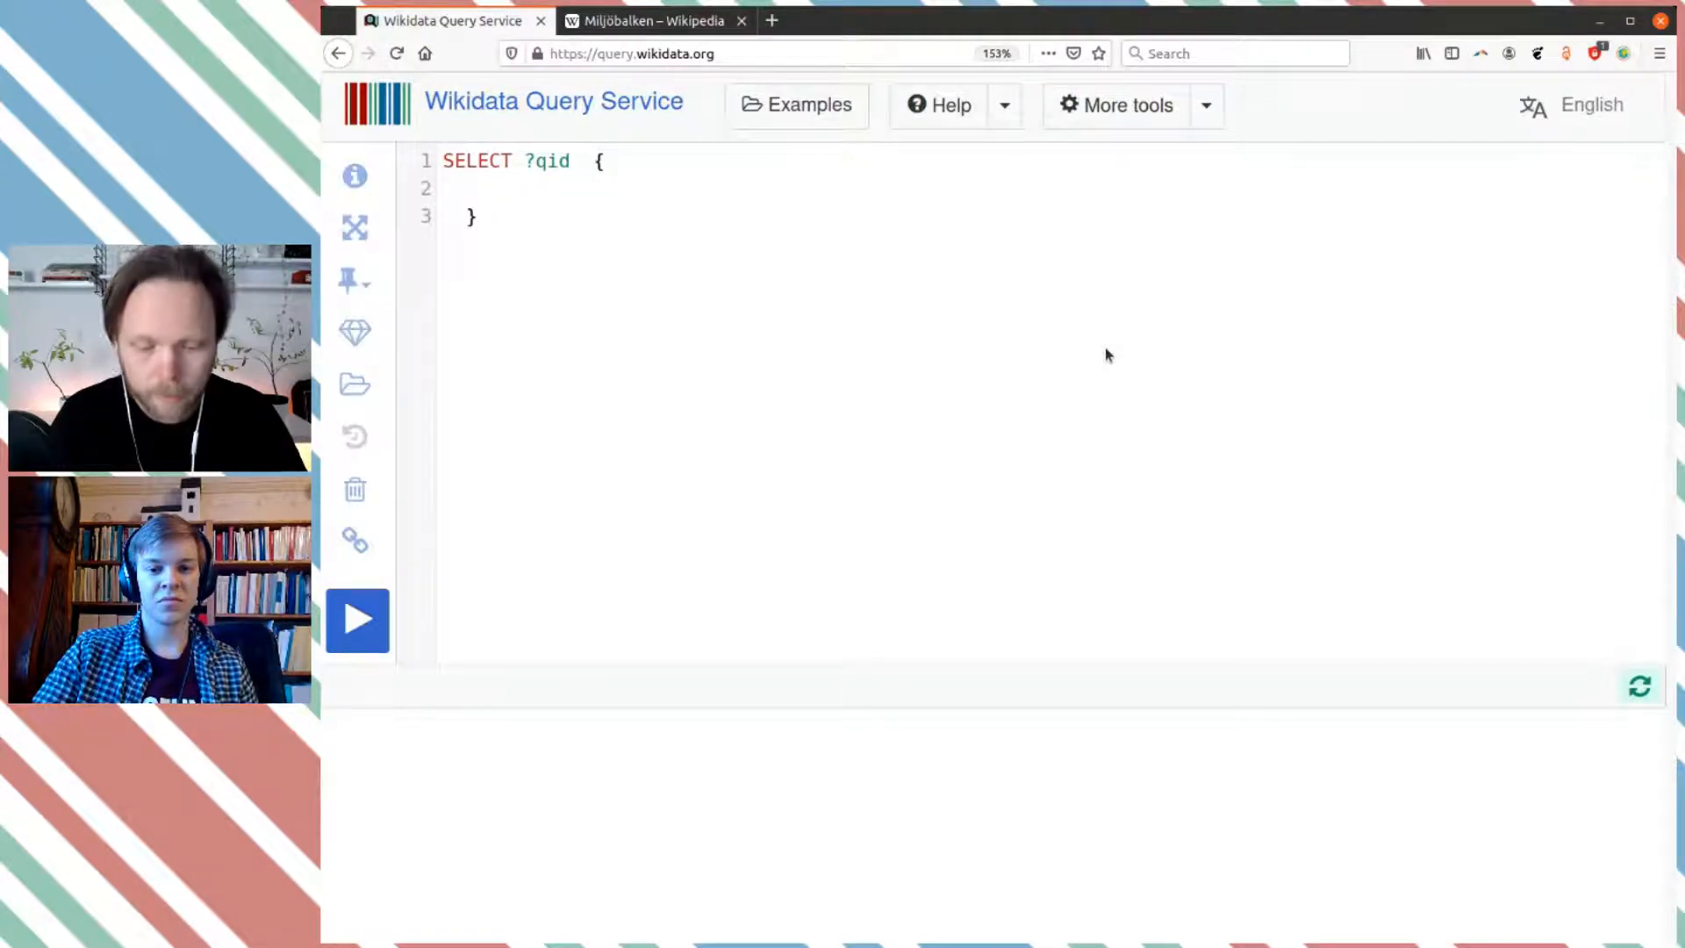
type("WHERE")
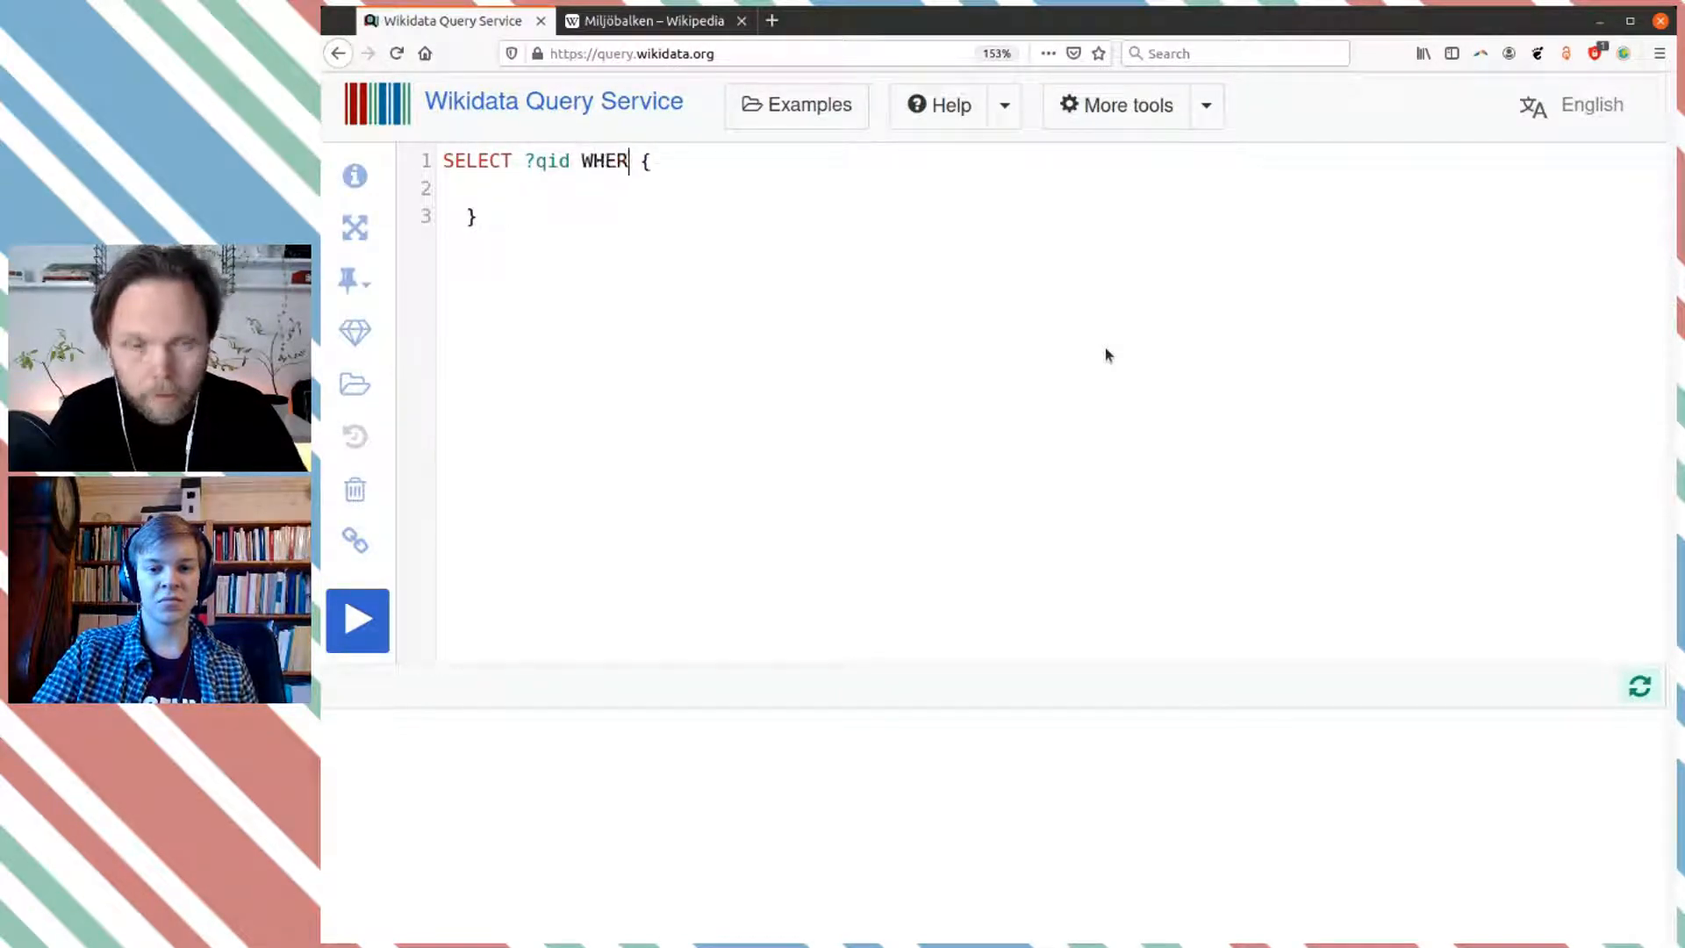
Step: Add the main subject property wdt:P921 to the WHERE block, found by auto-completing "main"
key("Down")
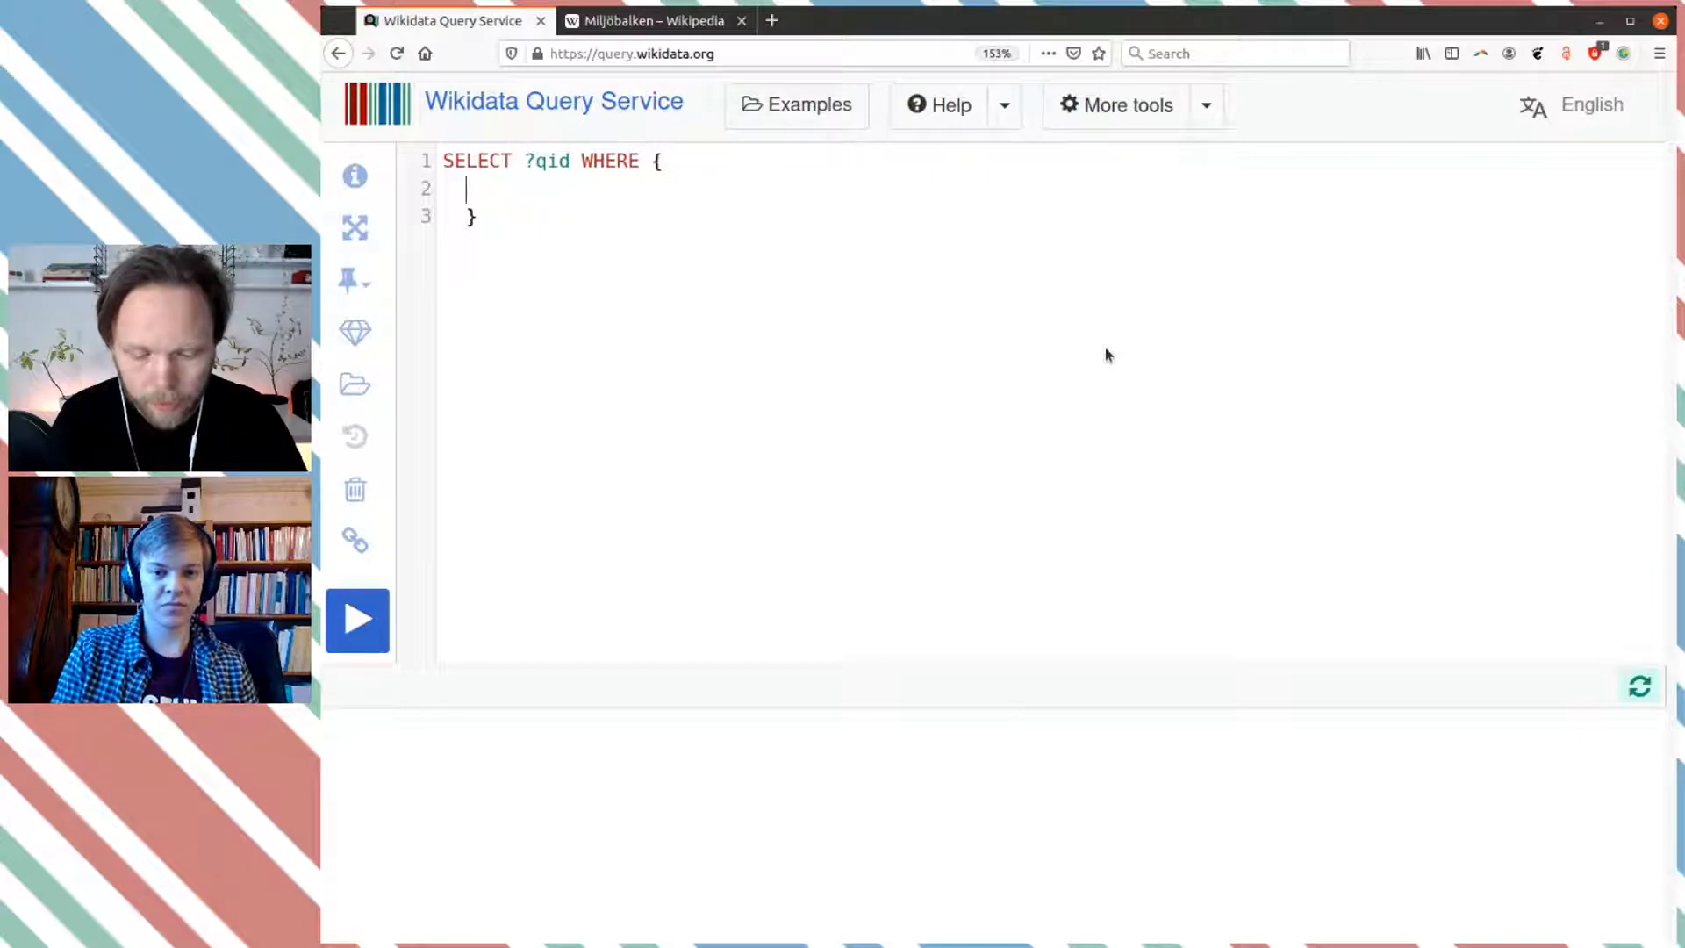
type("wdt:")
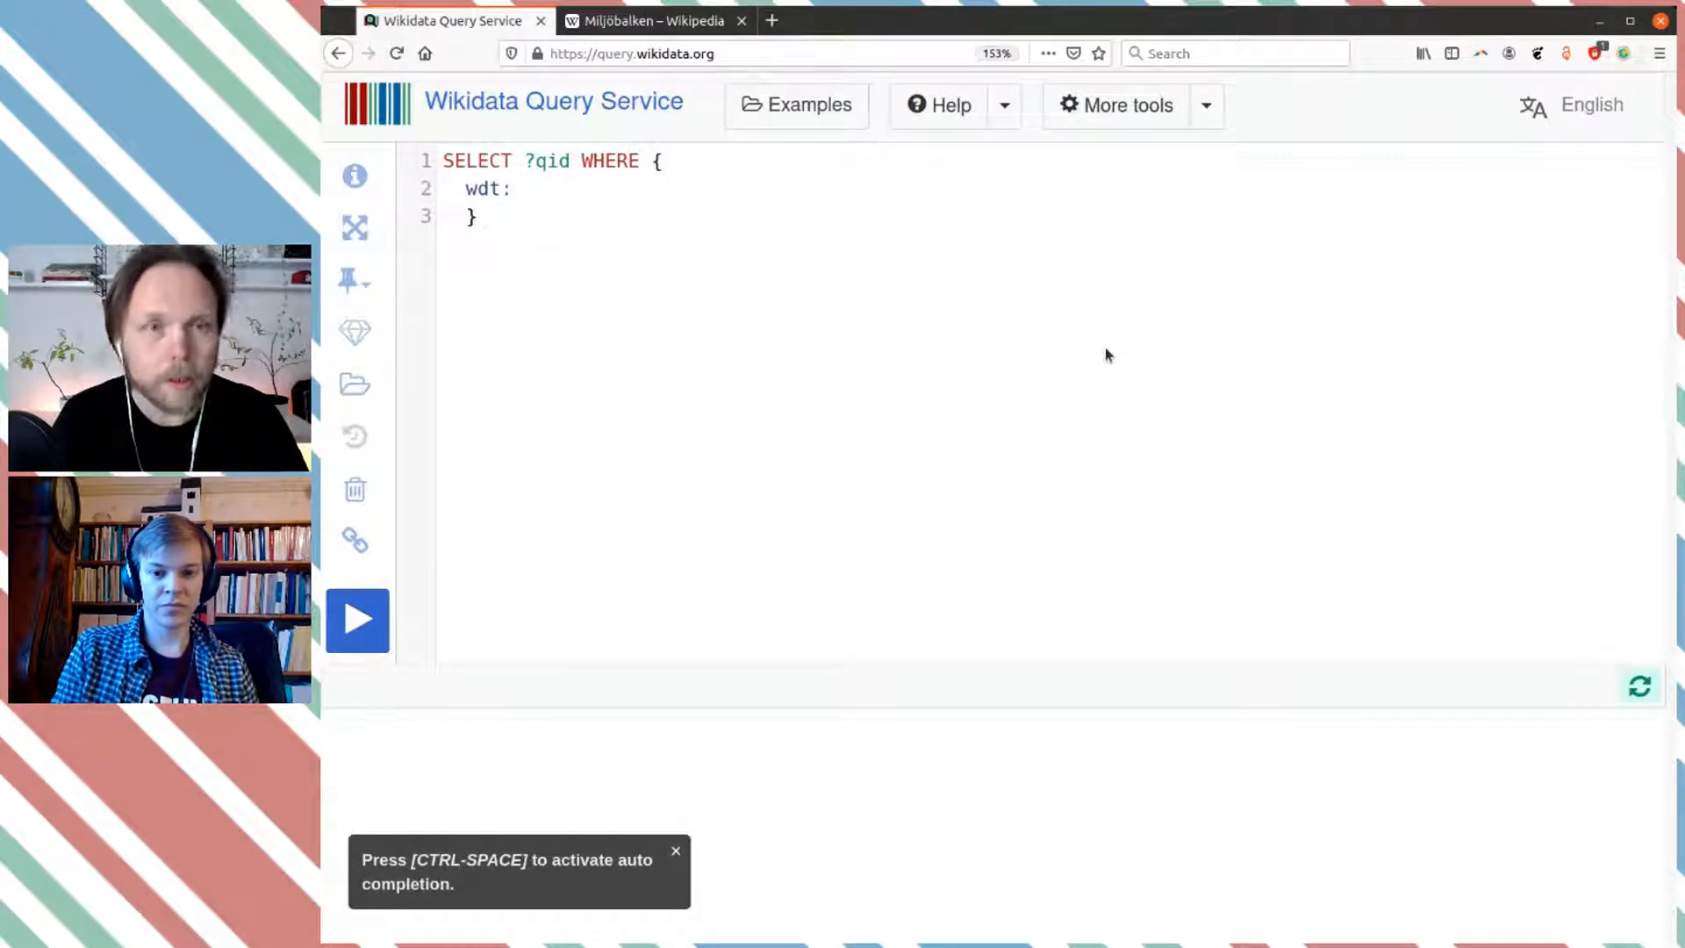
type("main")
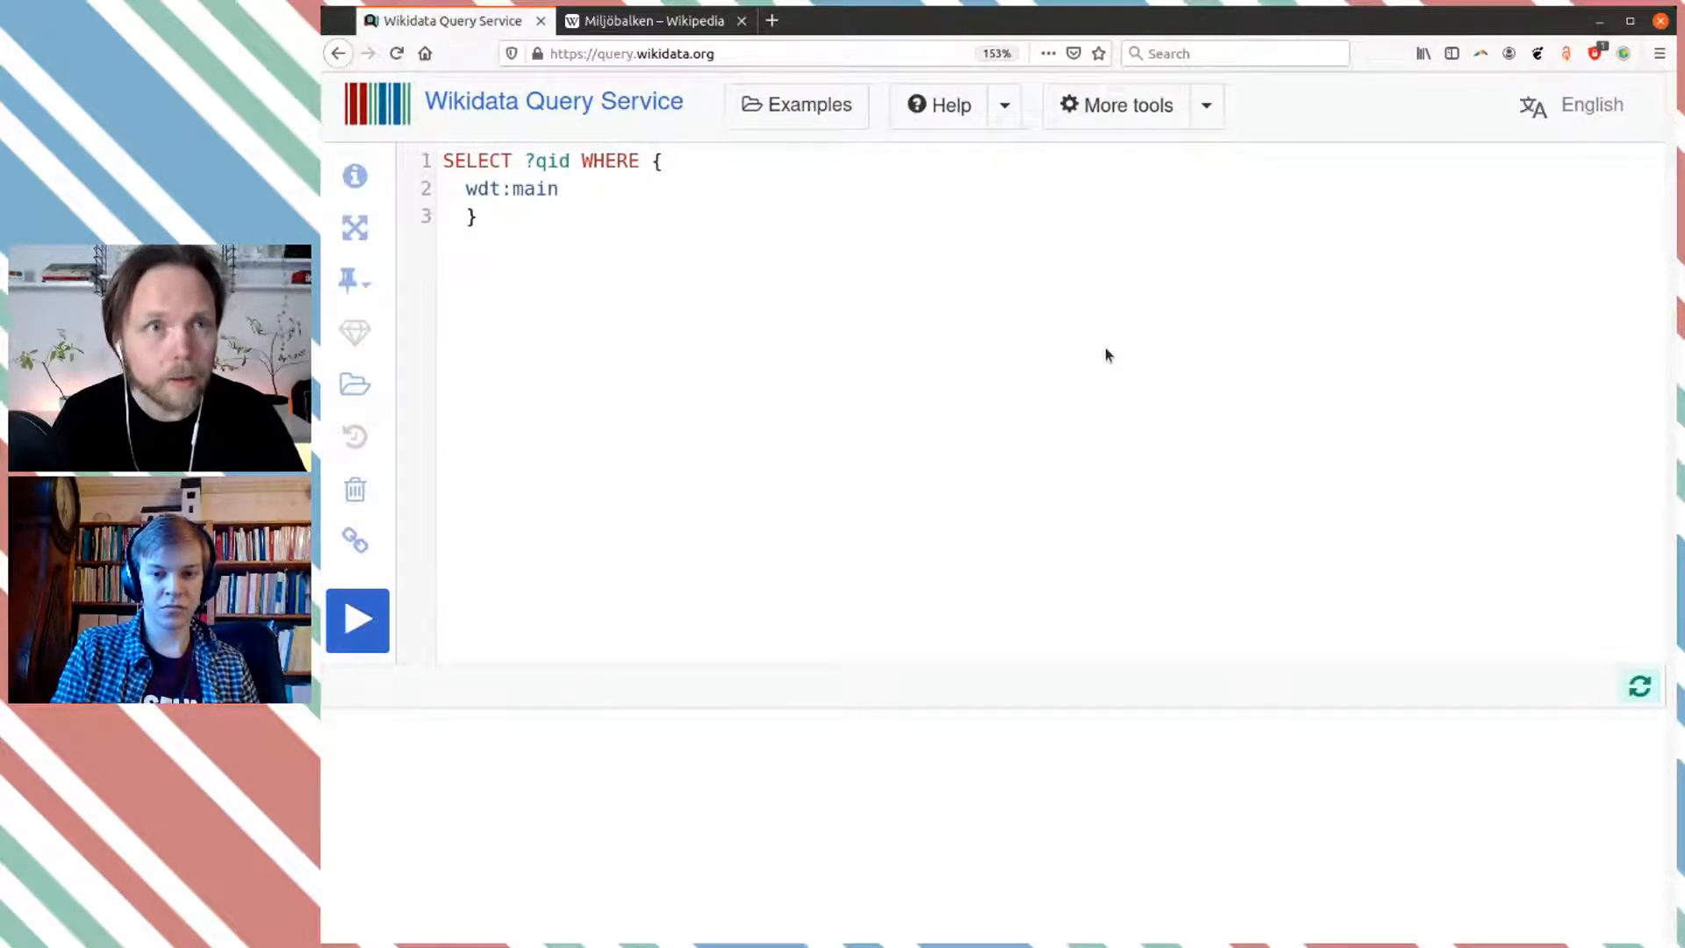
key("ctrl+space")
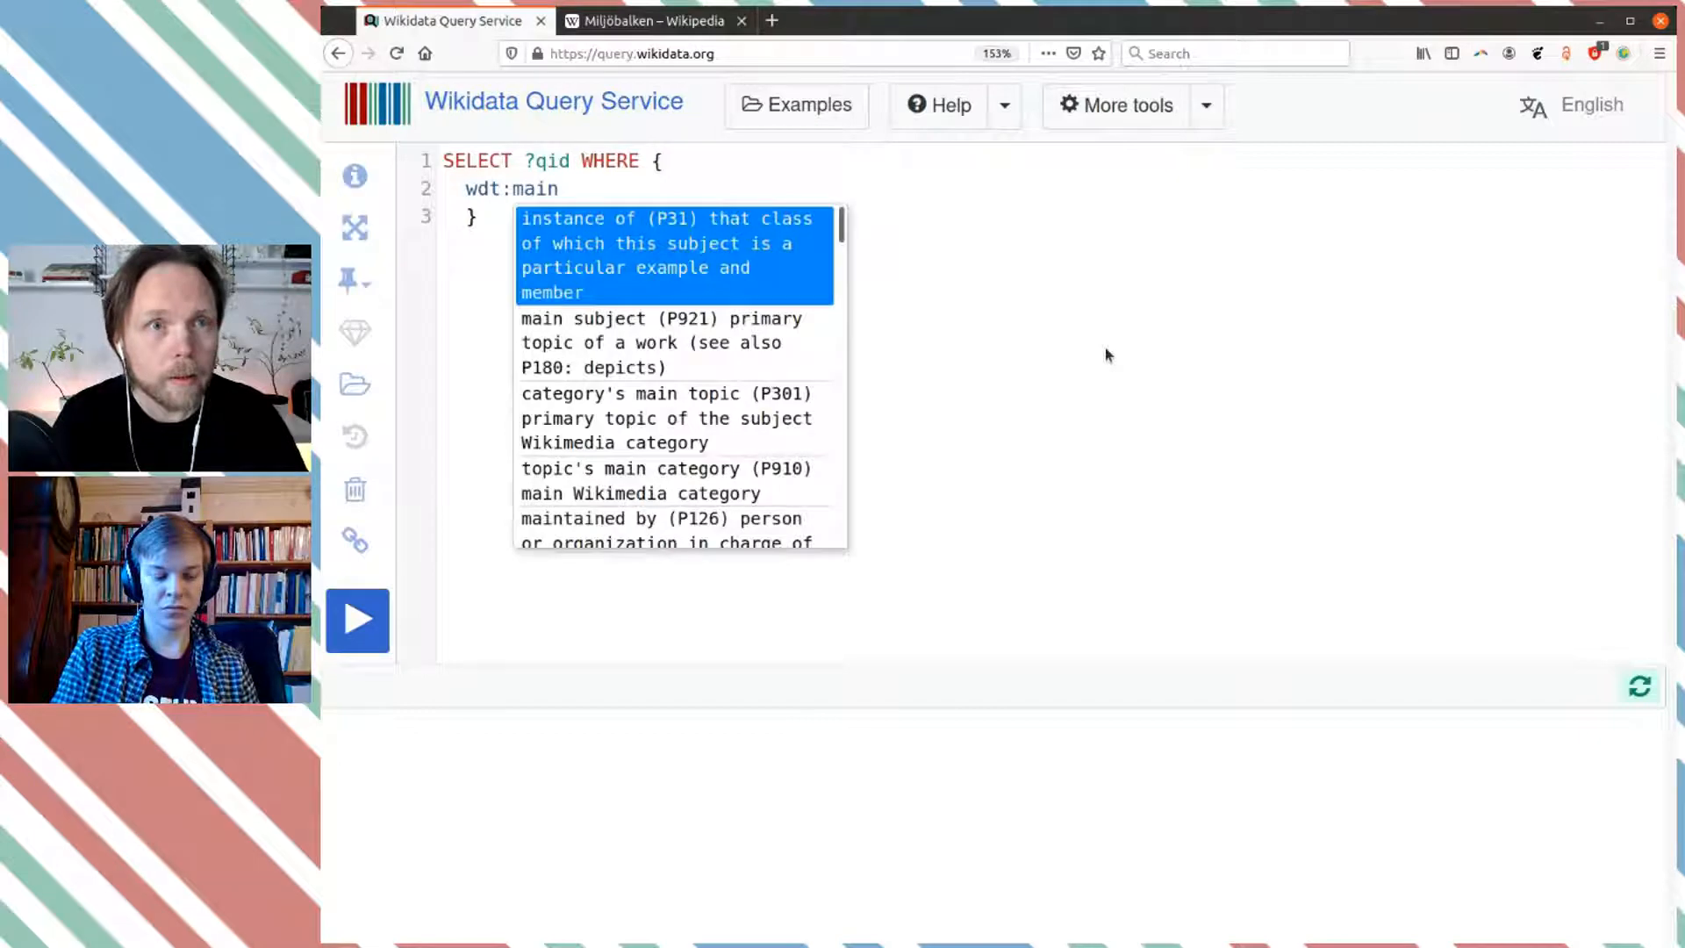
key("Down")
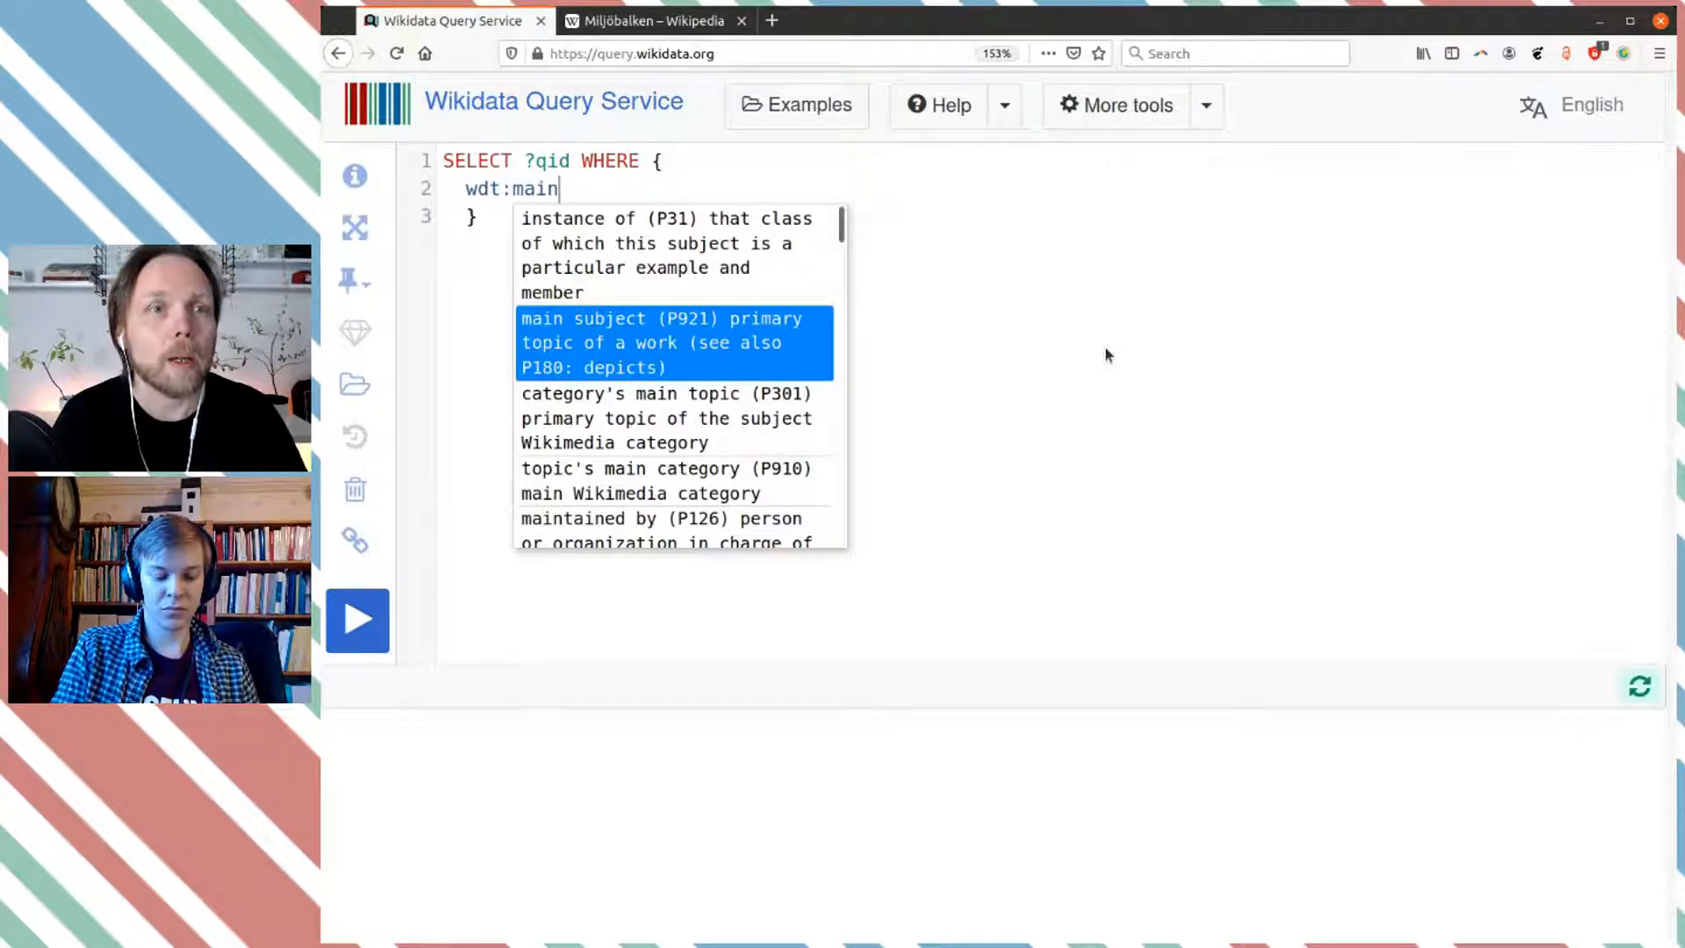
key("Return")
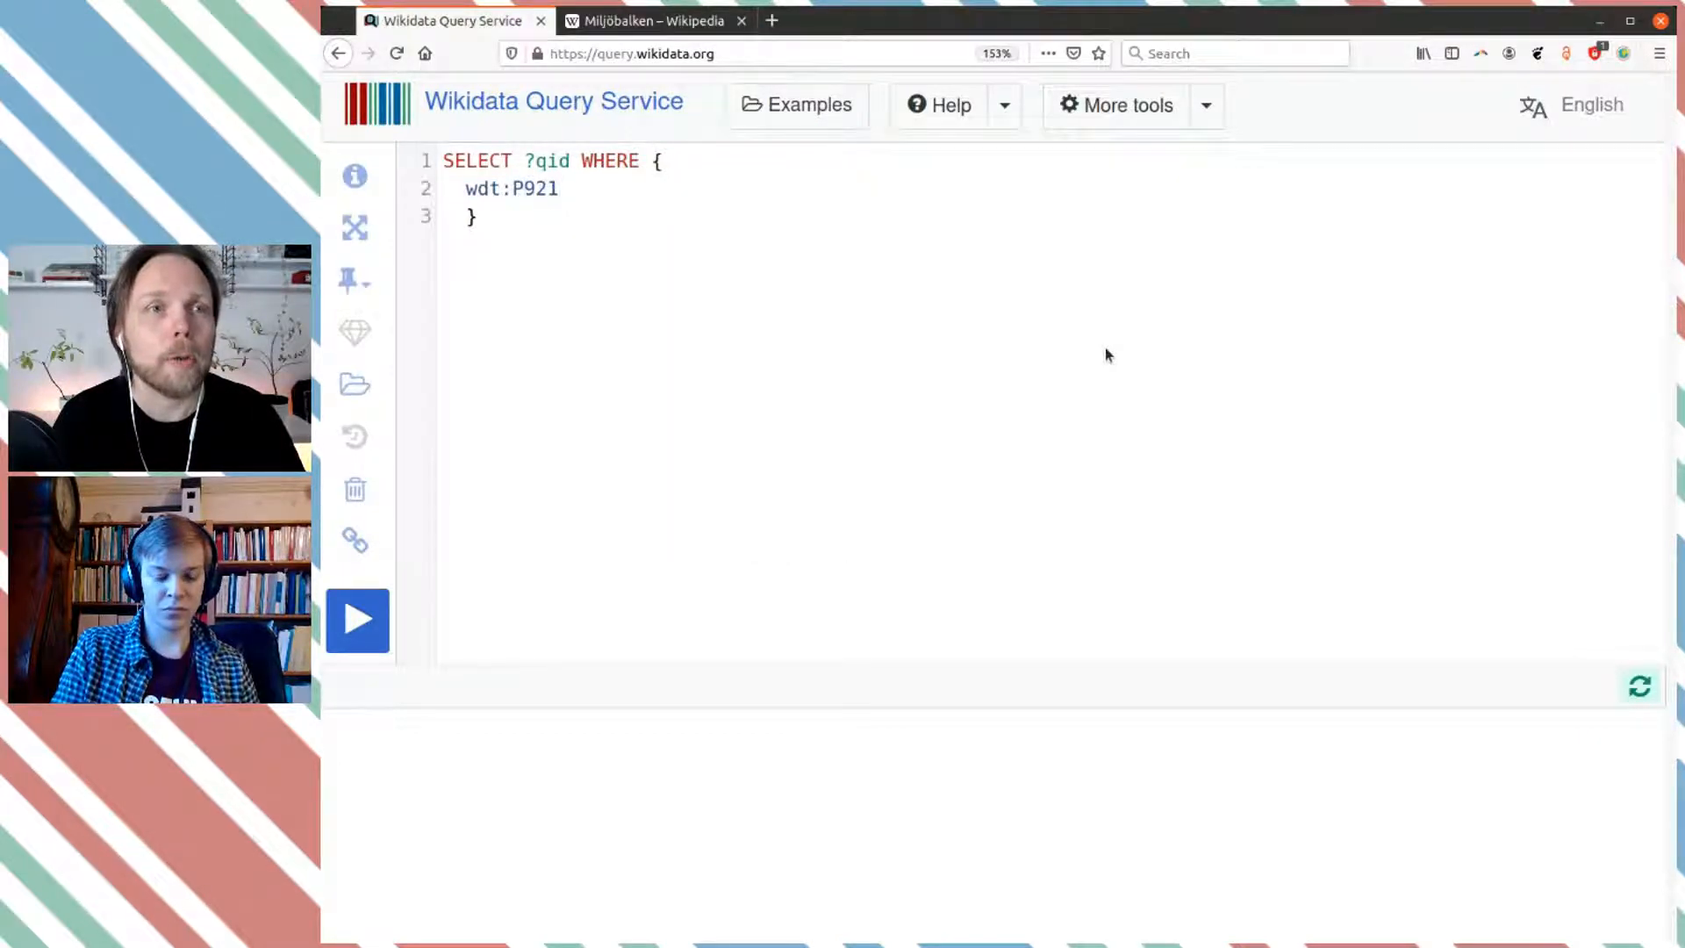
Step: Add the variable ?P921 after ?qid in the SELECT clause
key("Up")
key("Right")
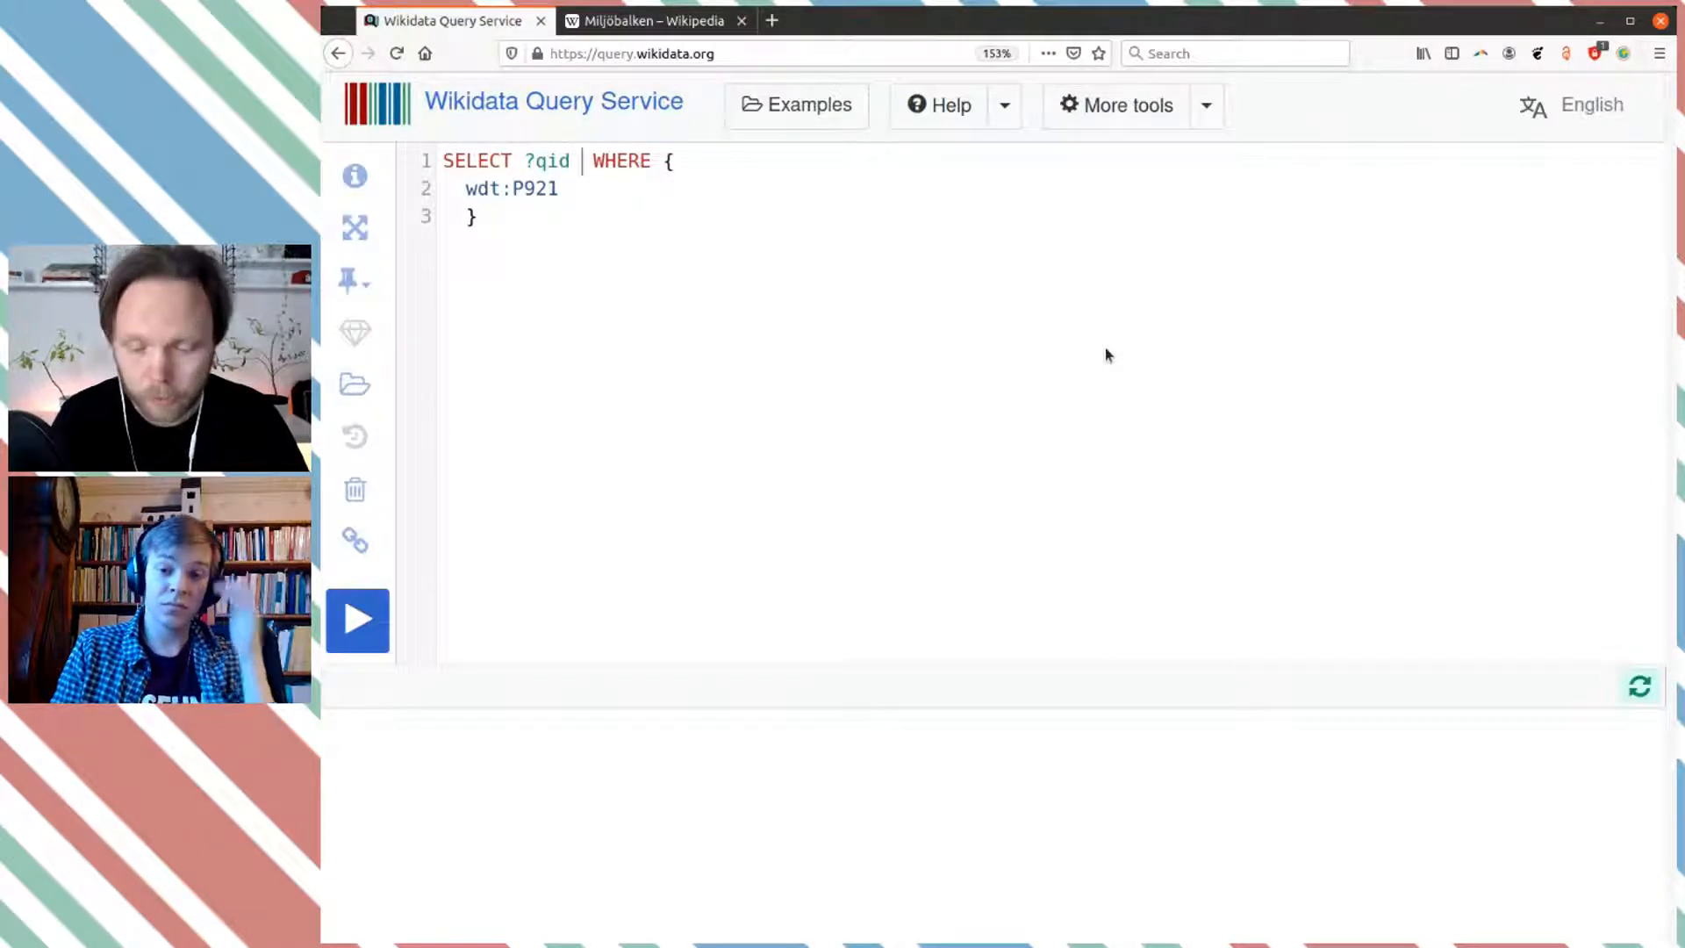
type("? ")
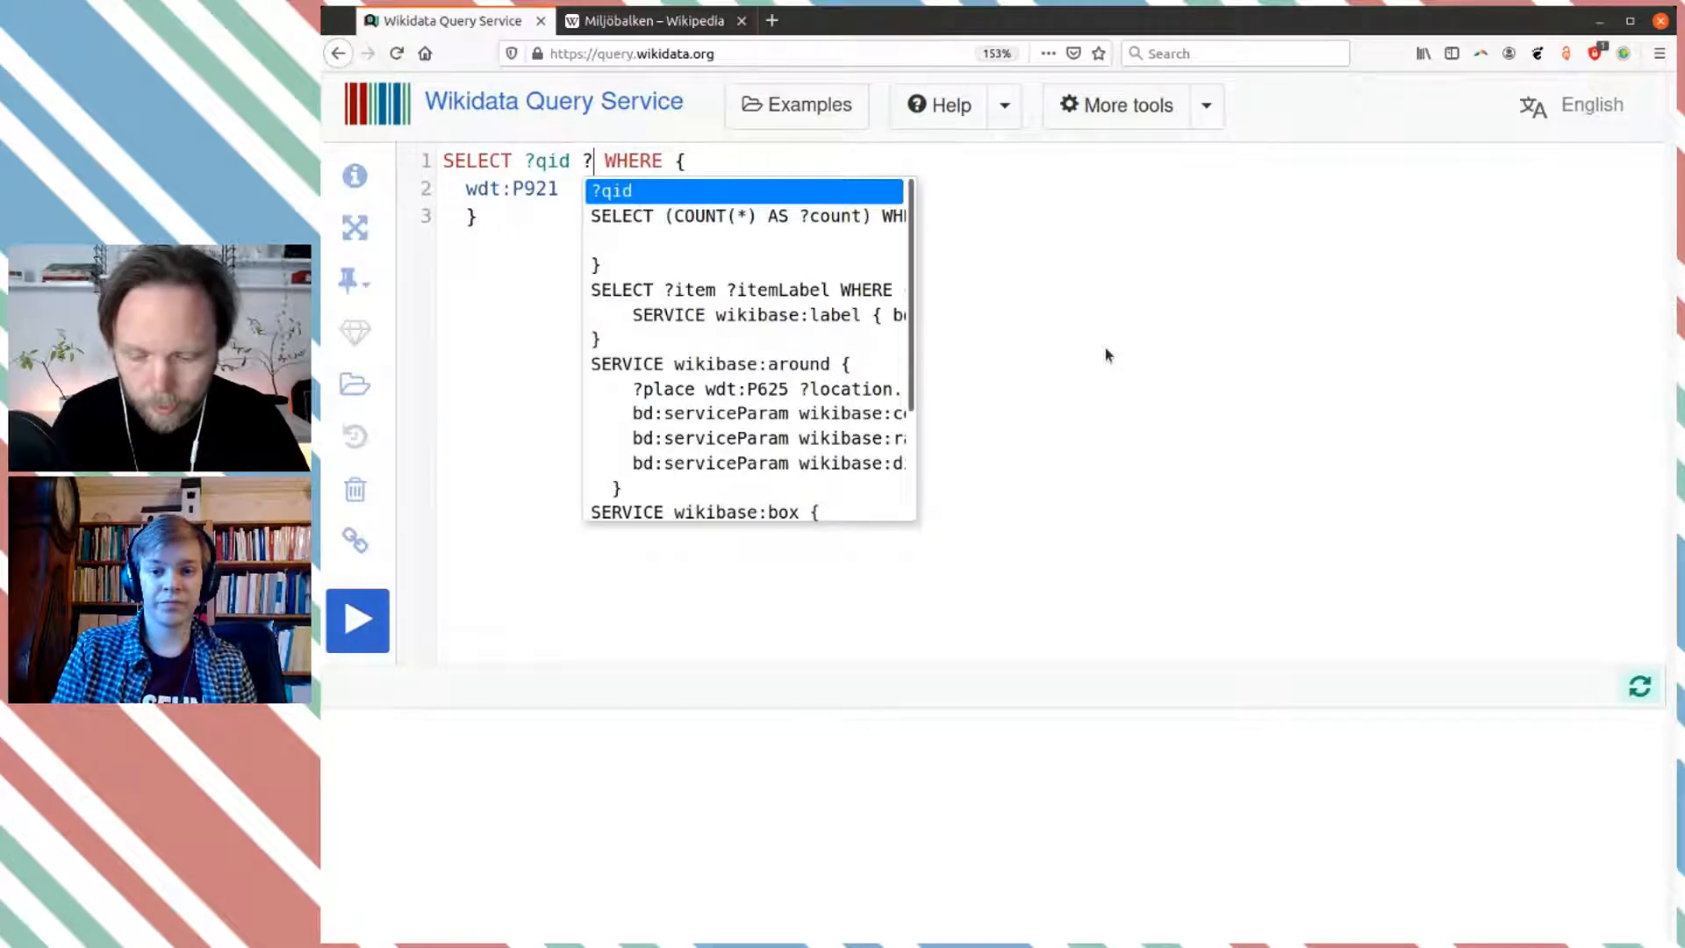
type("P9")
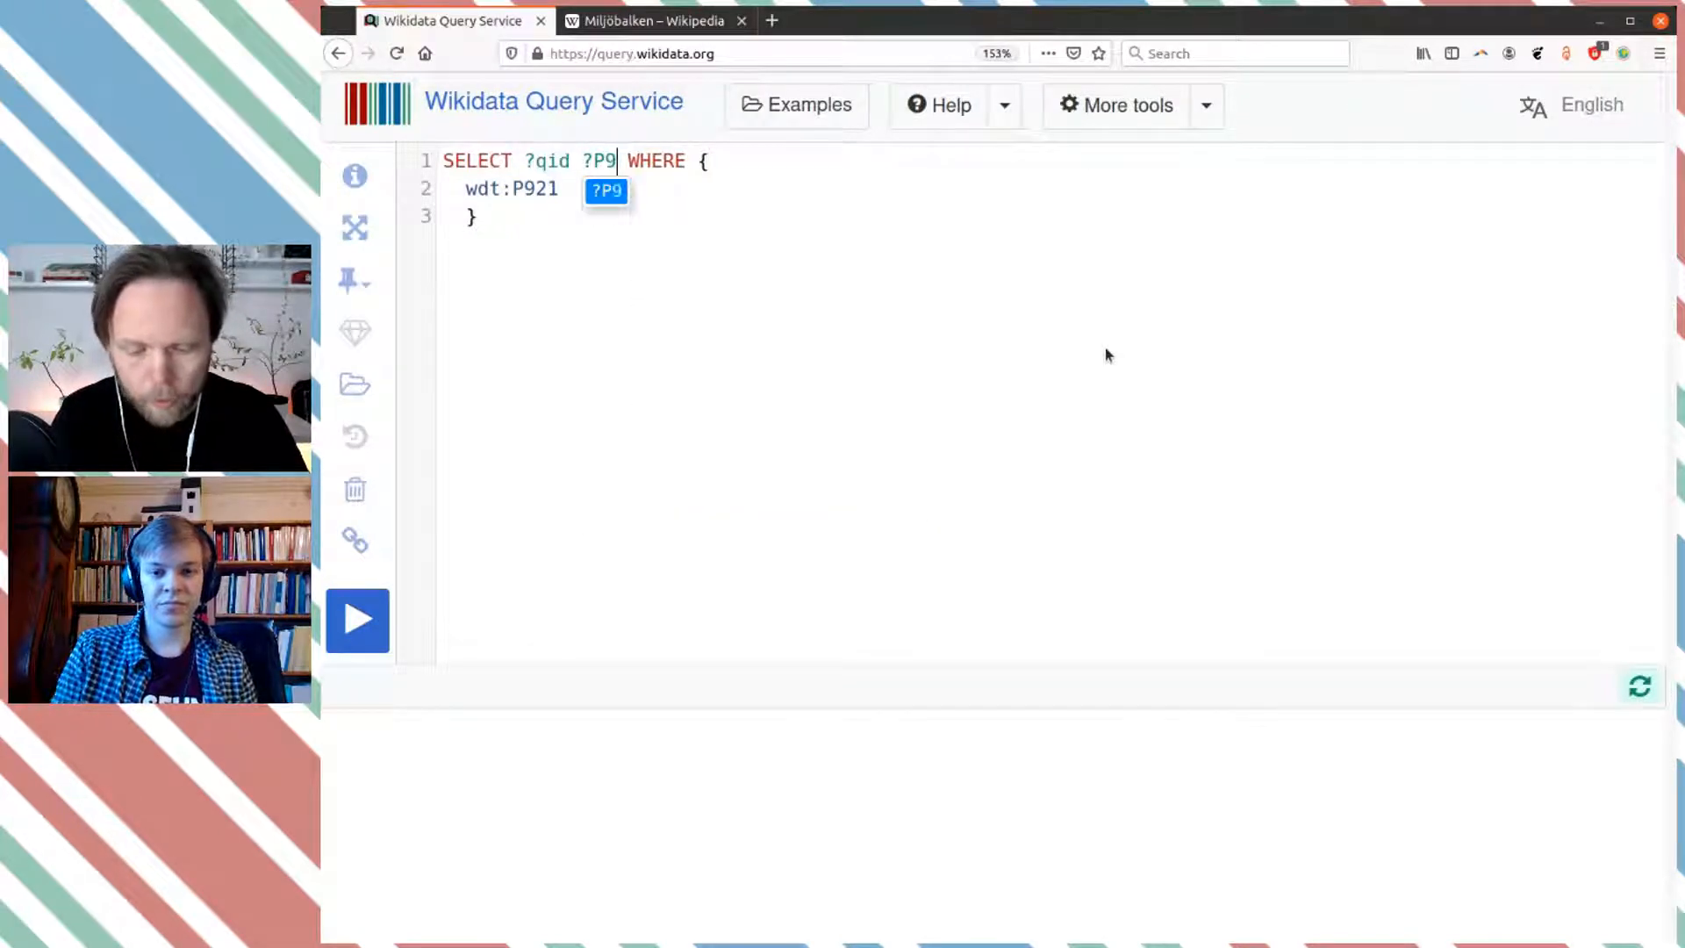
type("21")
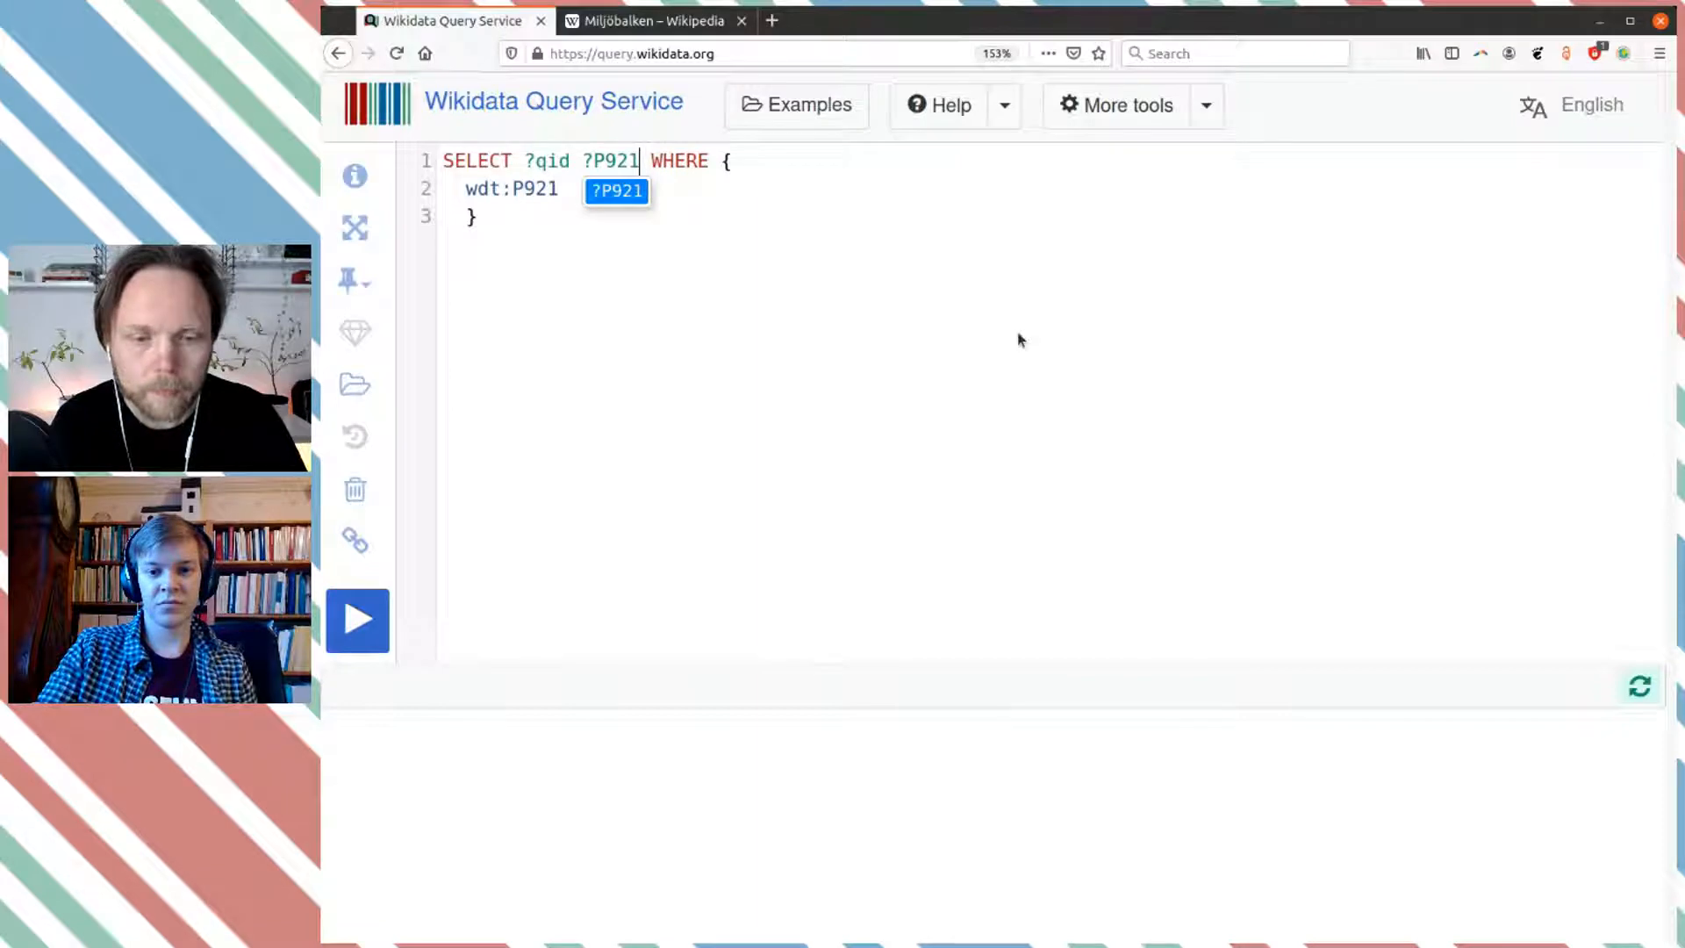
Step: Move the WHERE keyword and its opening brace onto a separate line below the SELECT clause
left_click(721, 187)
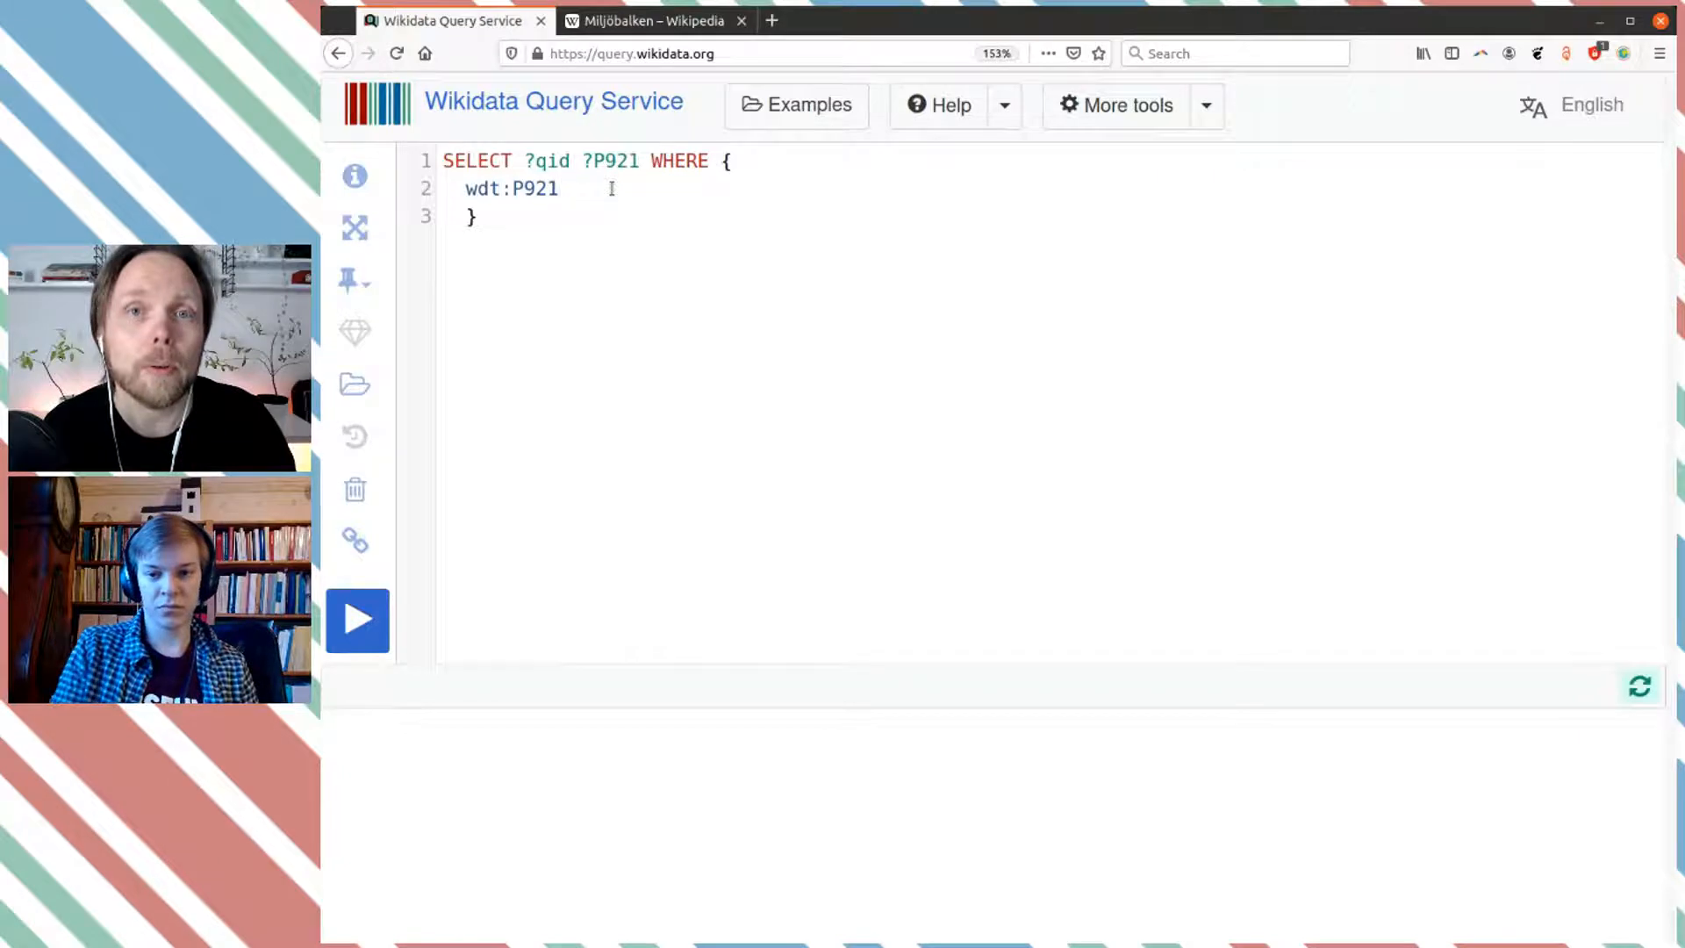
mouse_move(602, 184)
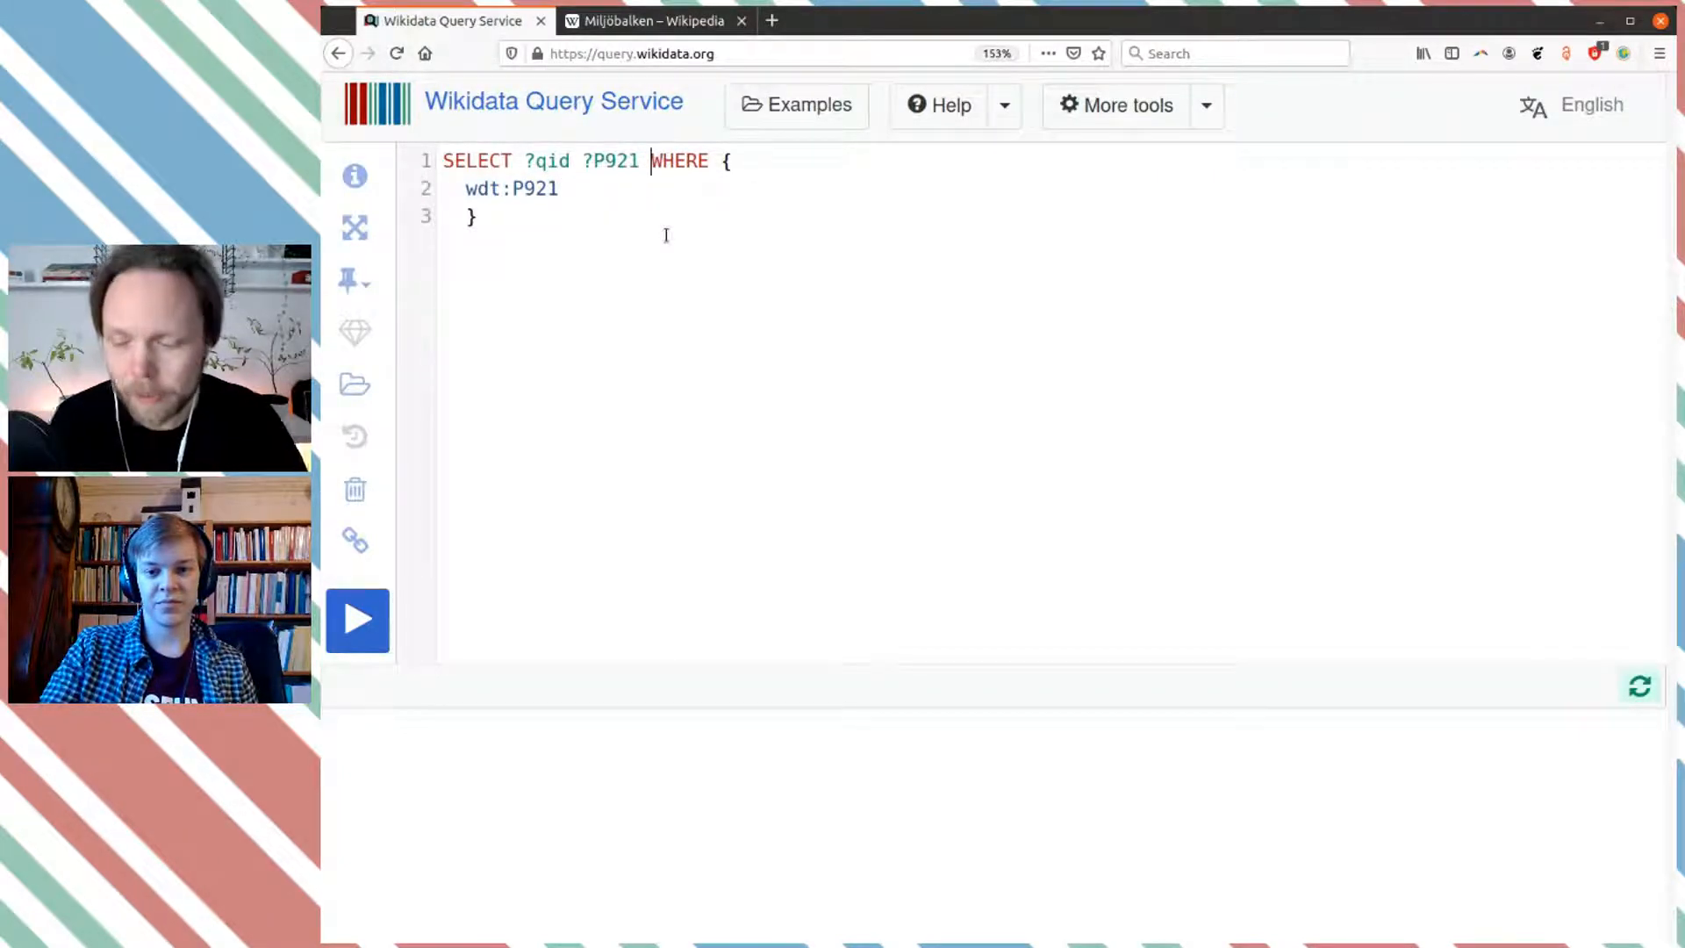
key("Return")
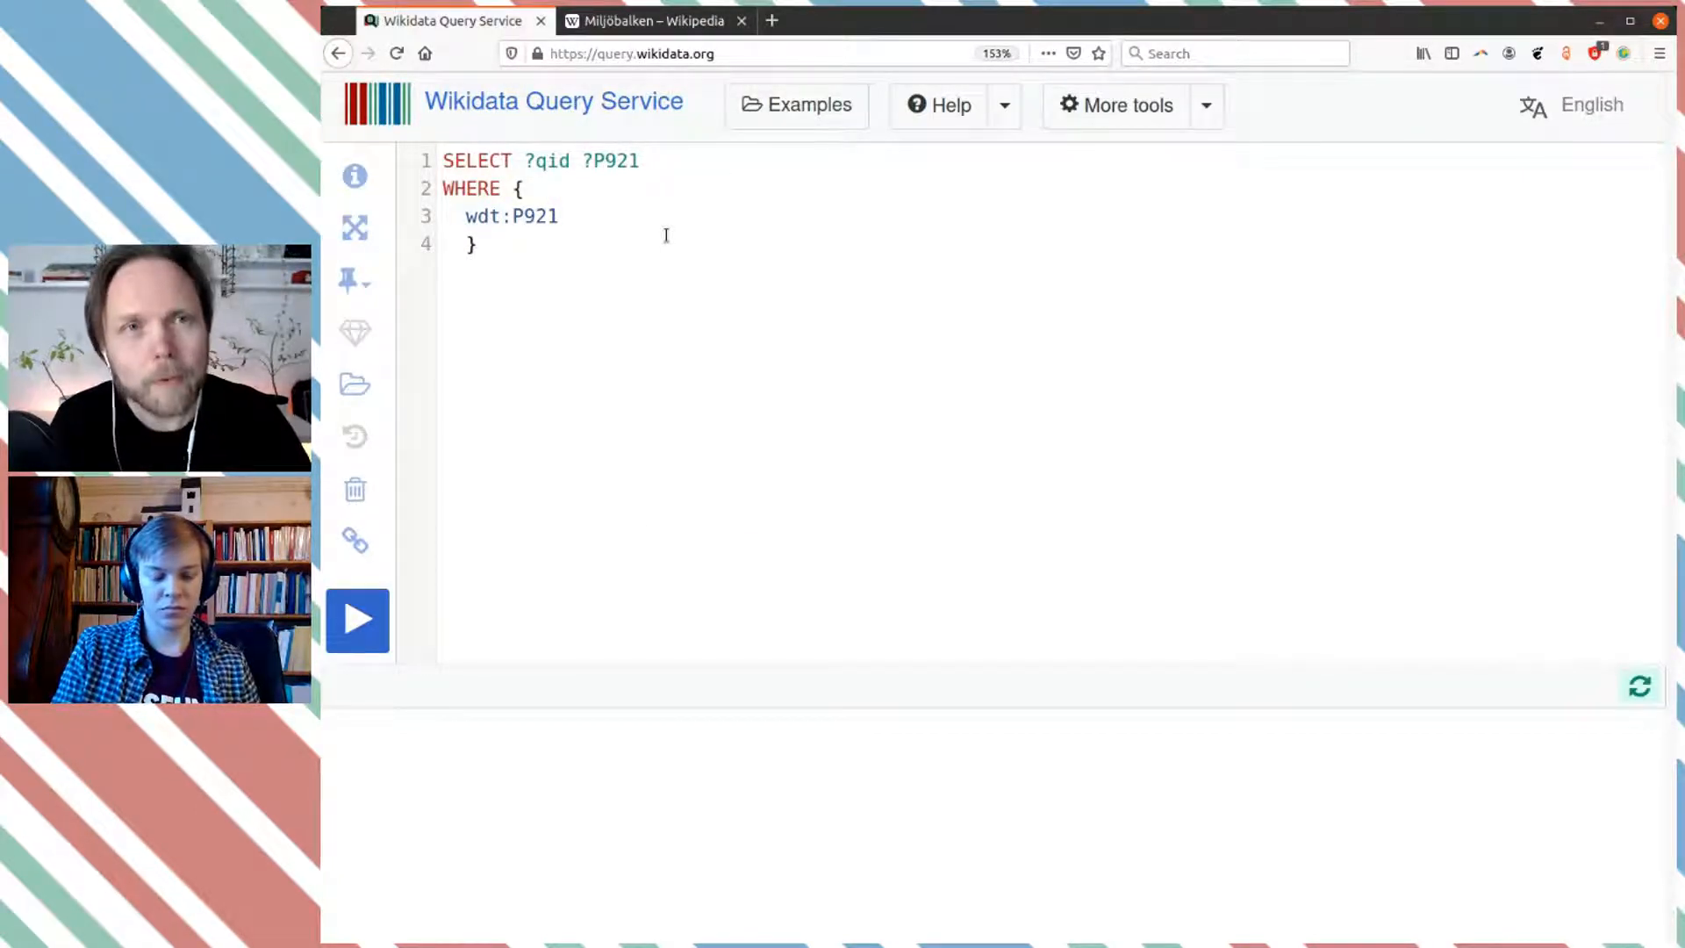
Step: Add the variable ?itemLabel after ?P921 in the SELECT clause
type("#")
key("BackSpace")
type("+itemLabel")
key("Left")
key("Left")
key("Left")
key("Left")
key("Left")
key("Left")
key("Left")
key("Left")
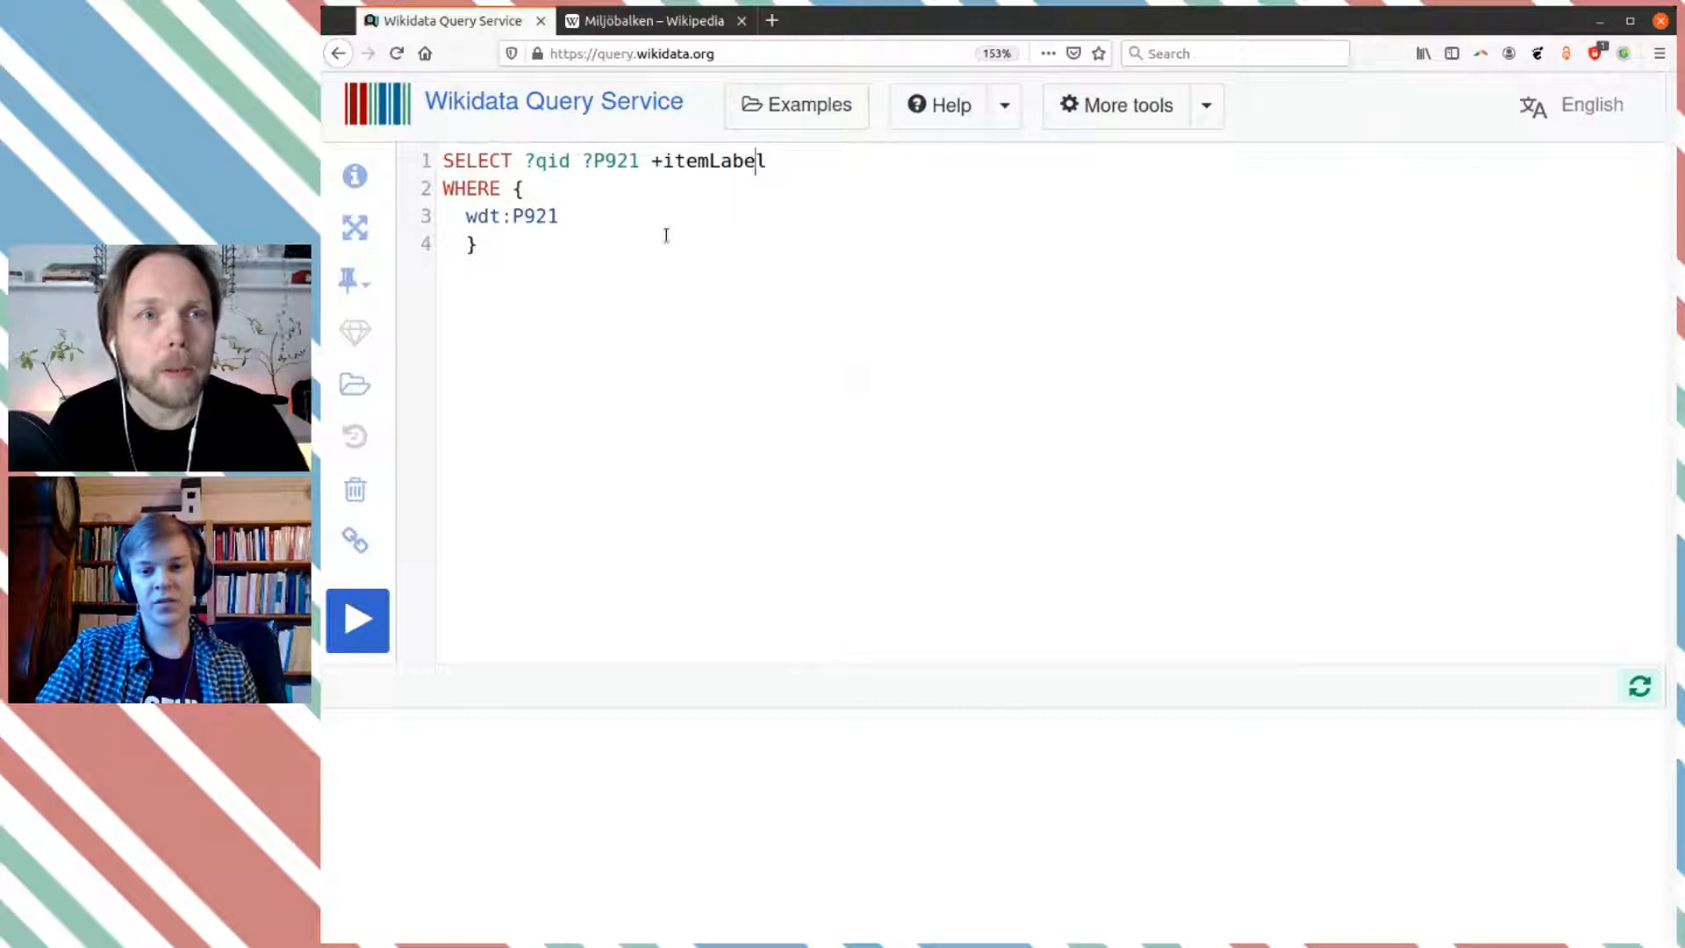
key("BackSpace")
type("?")
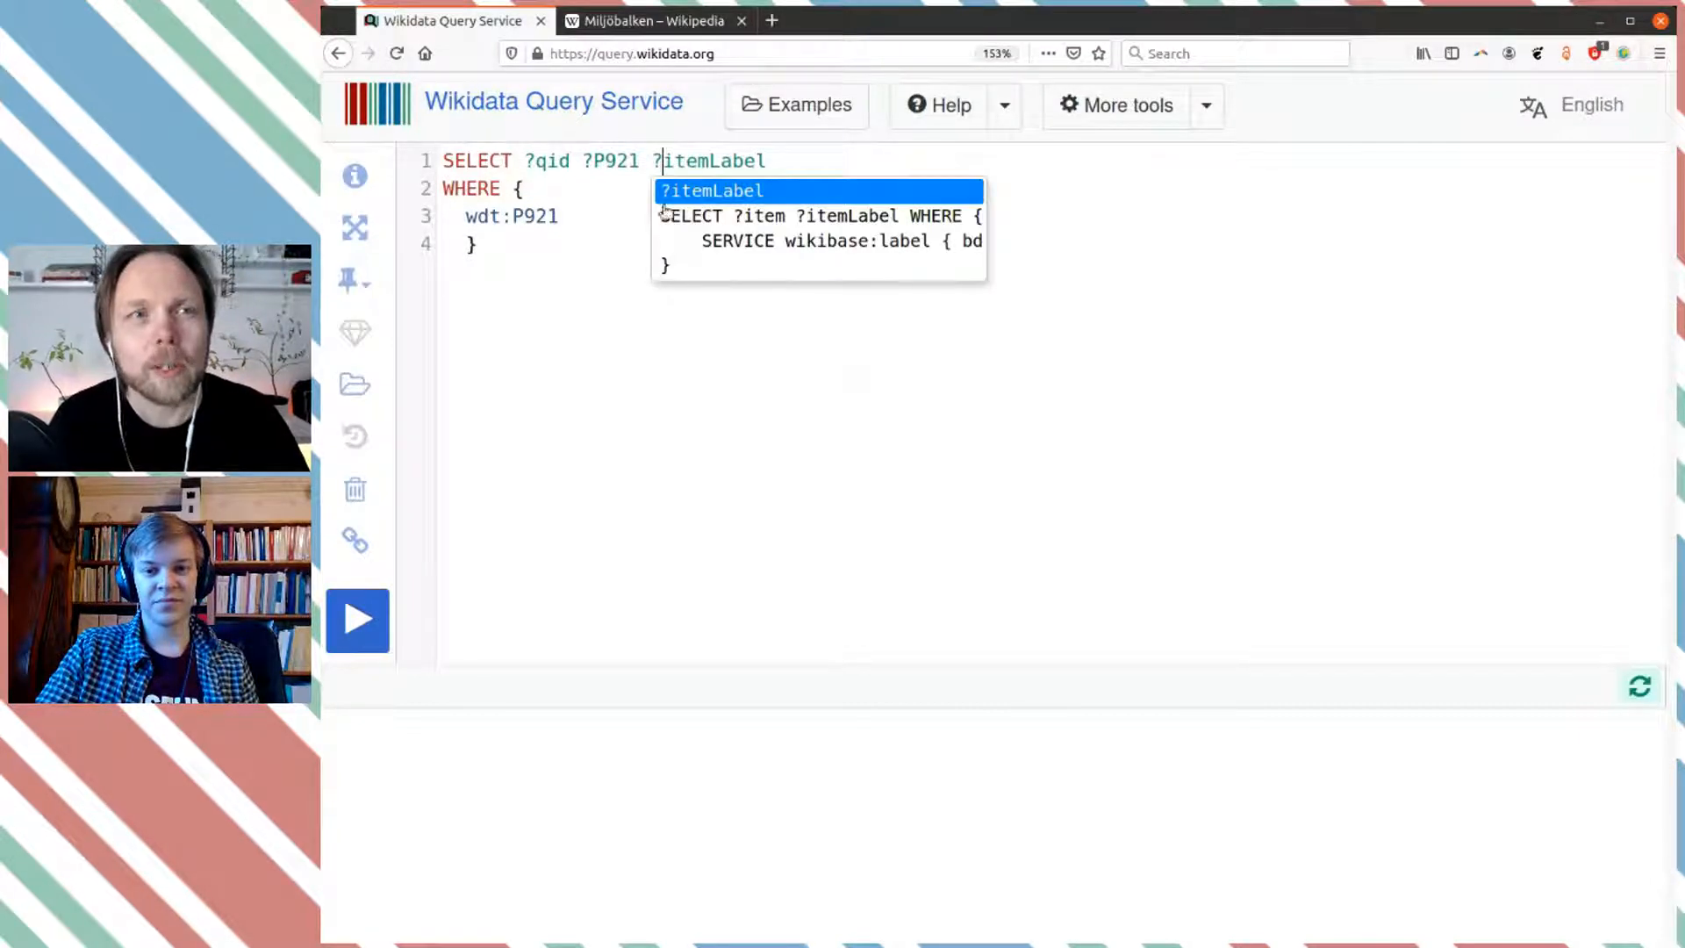
Step: Insert the pattern ?item wdt:P8433 [] ; above wdt:P921, finding the Swedish Riksdag document ID property by auto-completing "riksd"
left_click(543, 186)
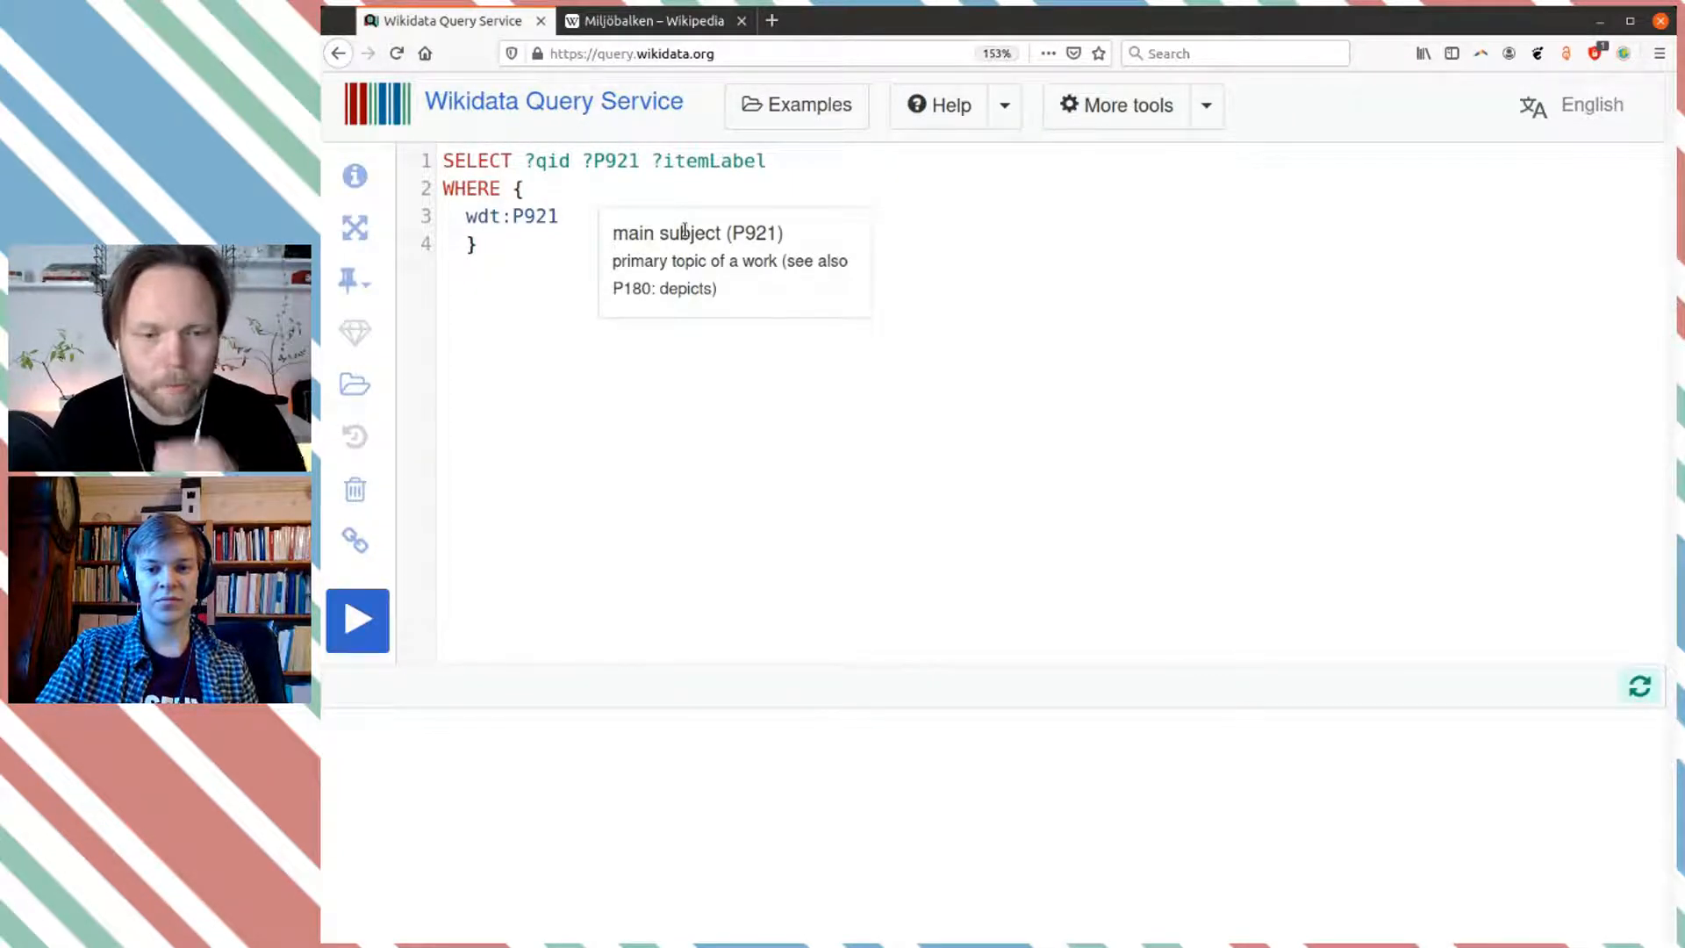
key("Return")
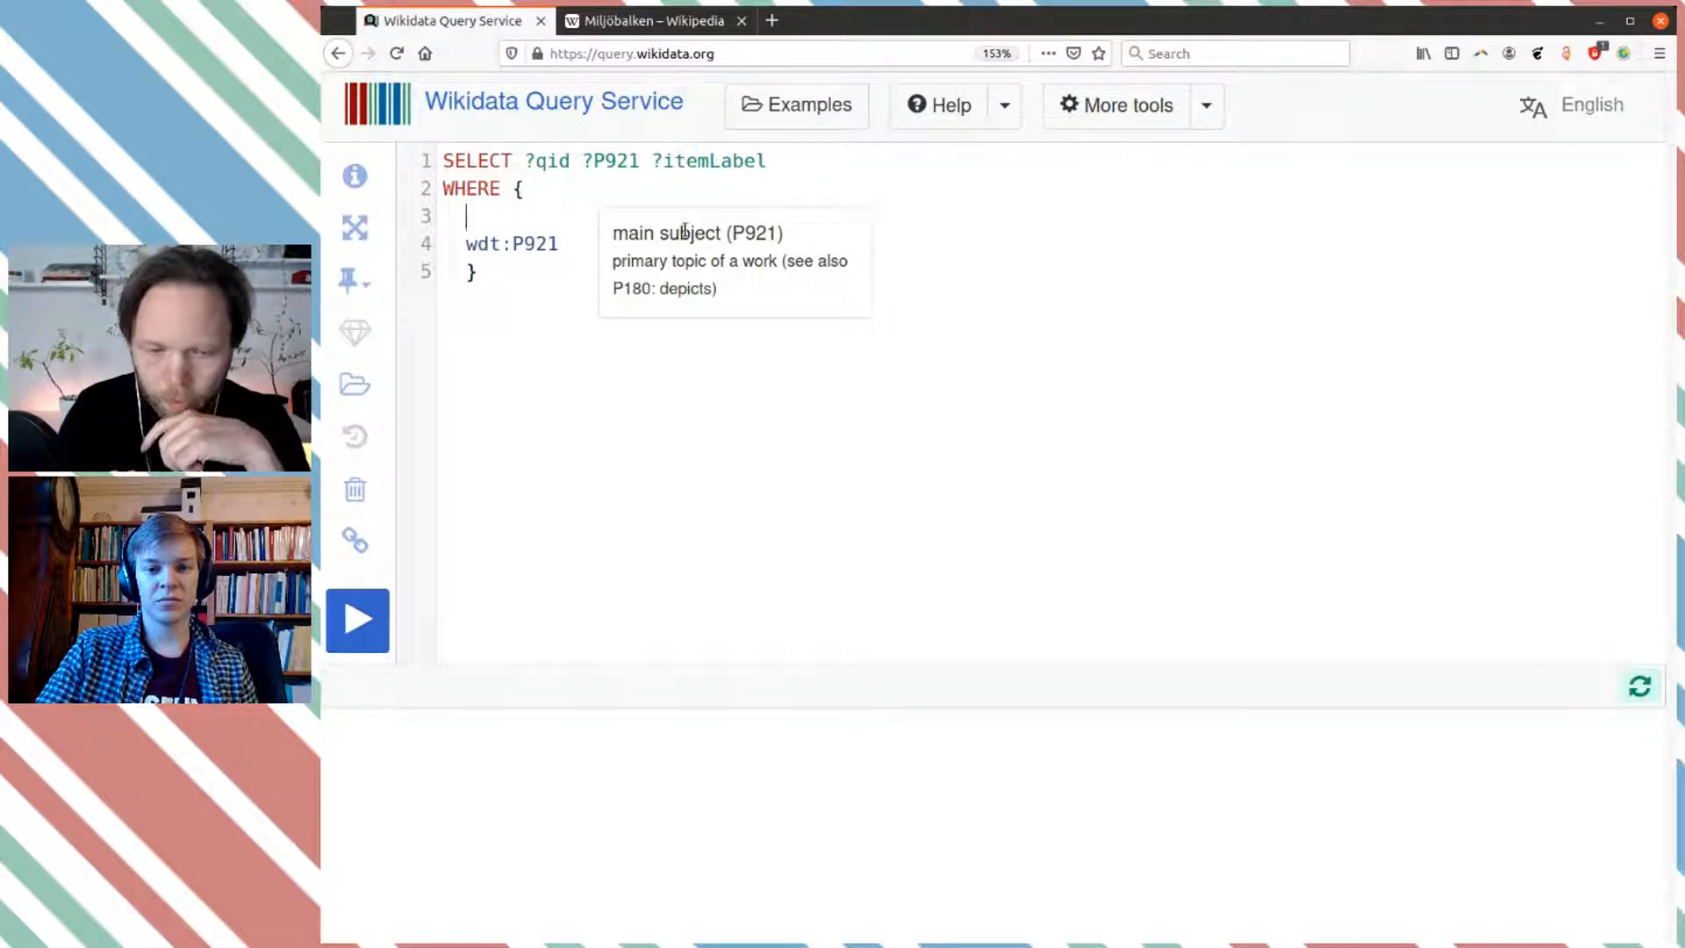
type("?")
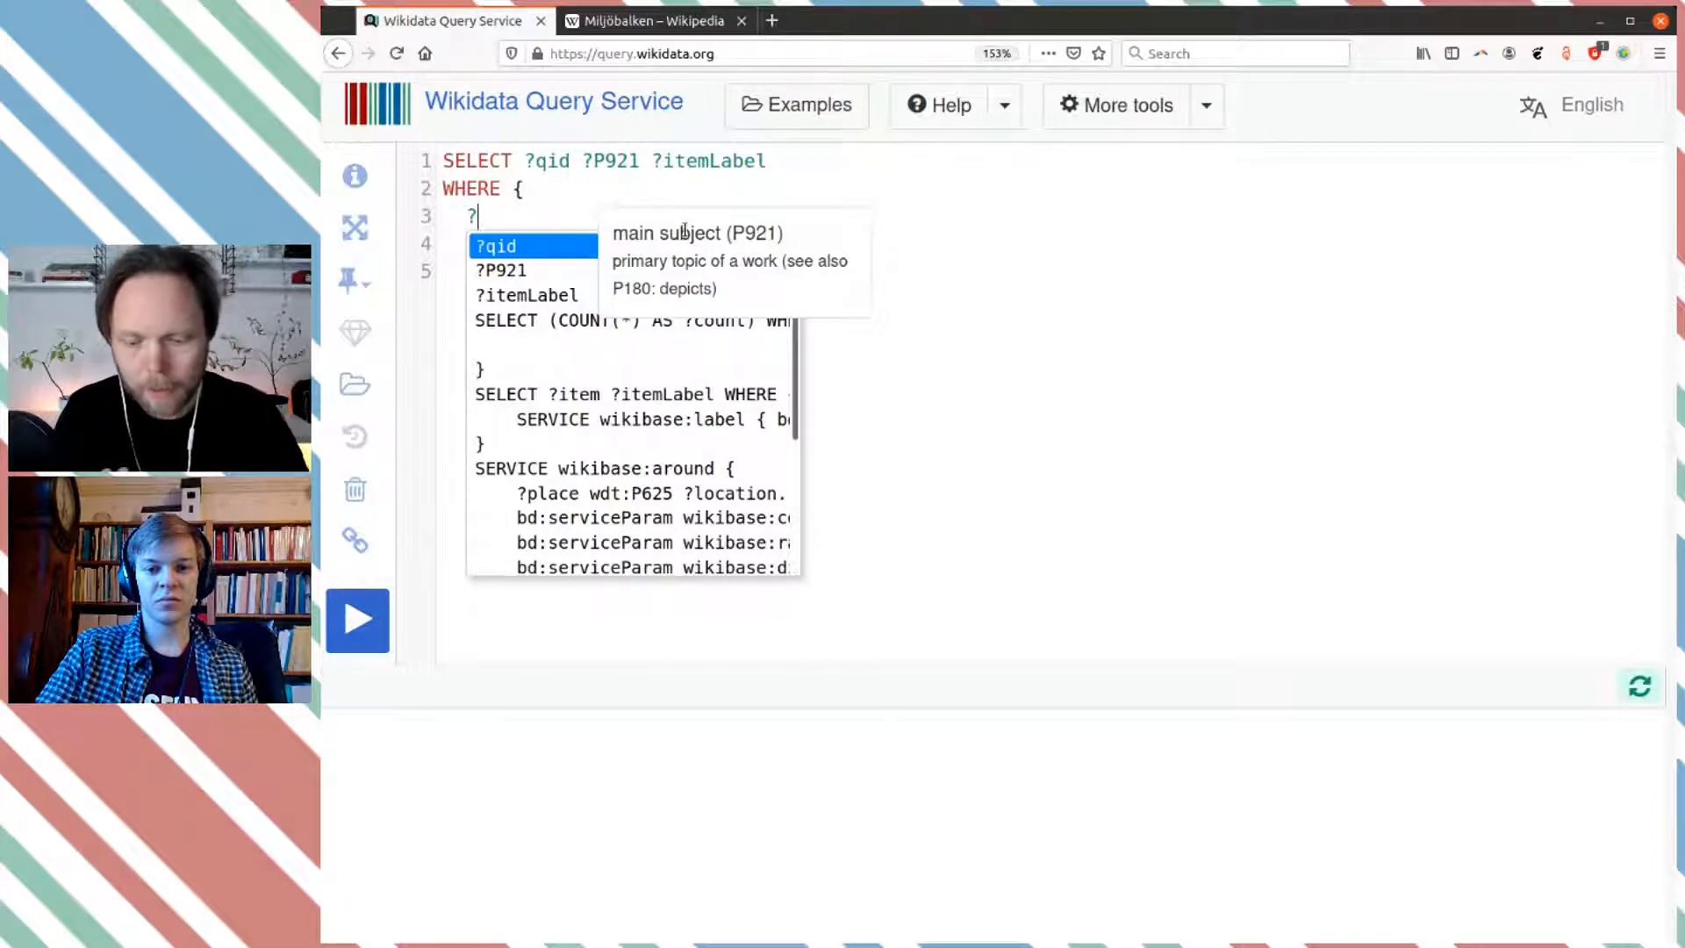
type("item")
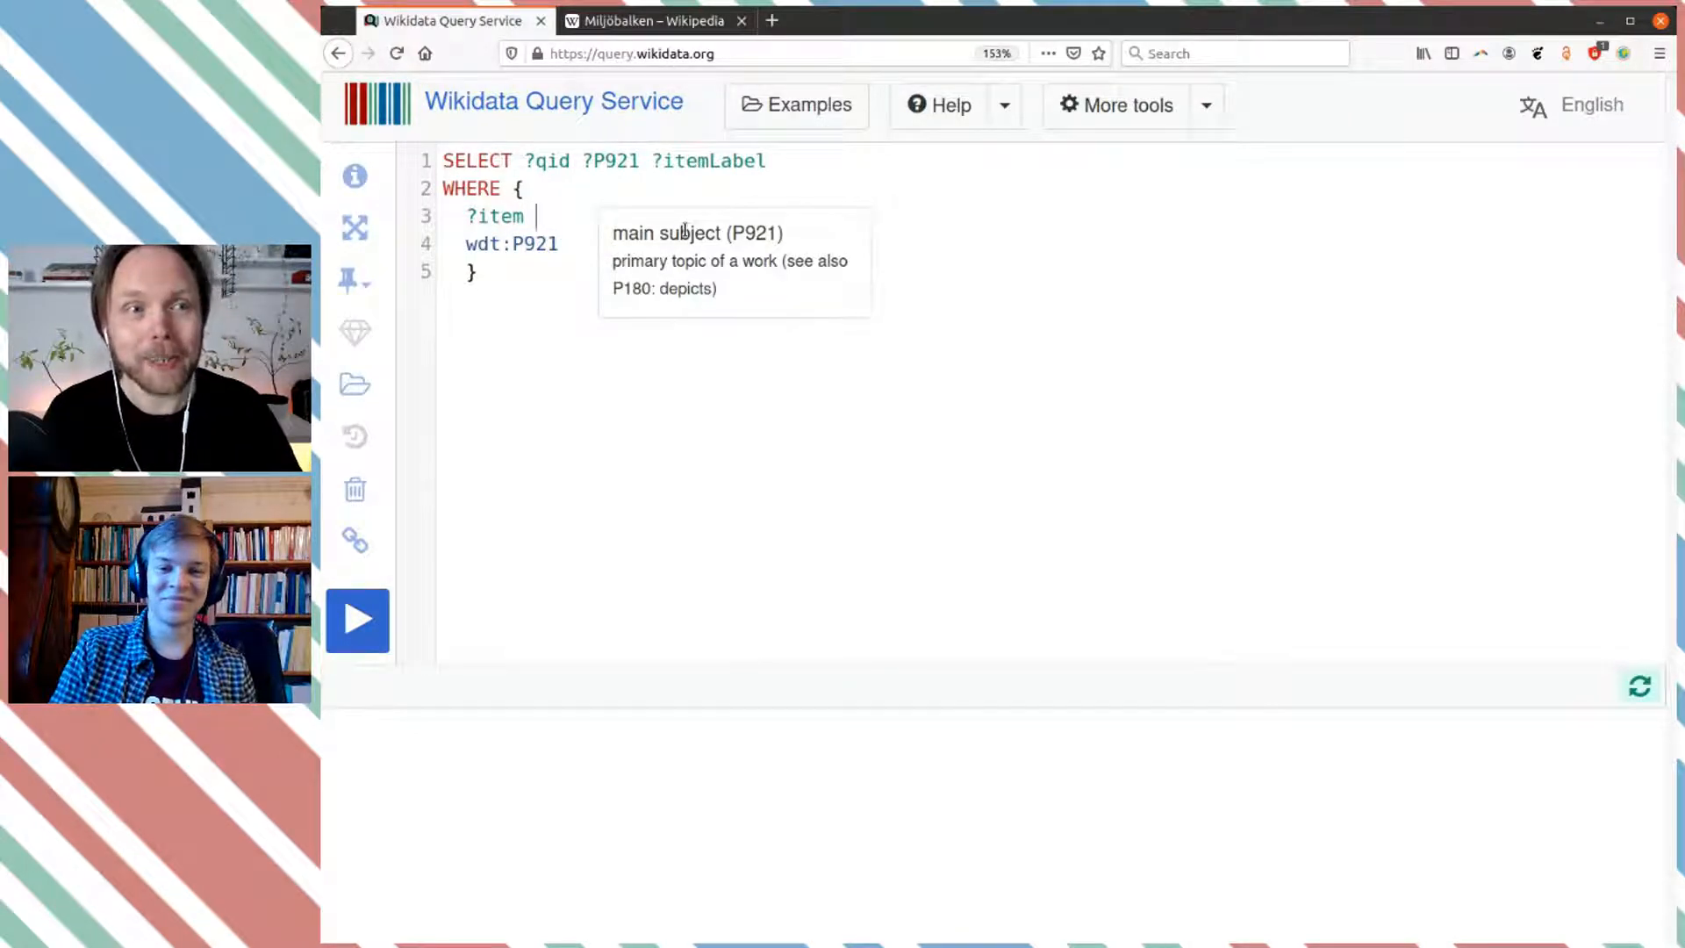
type(" wdt")
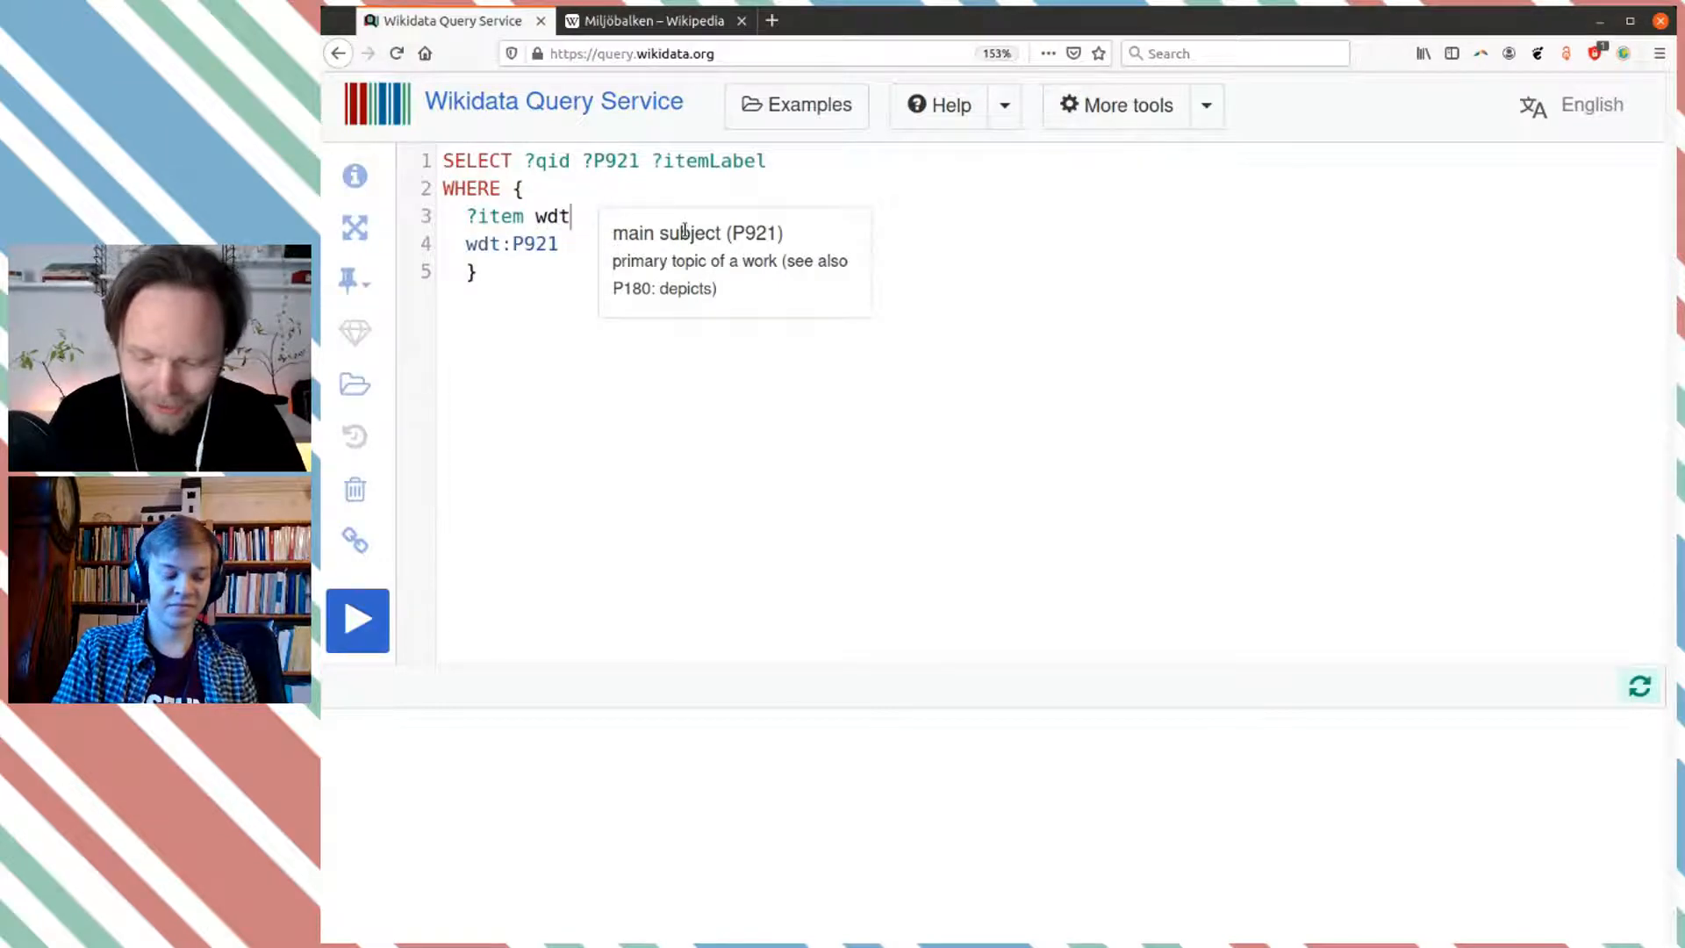
type(":")
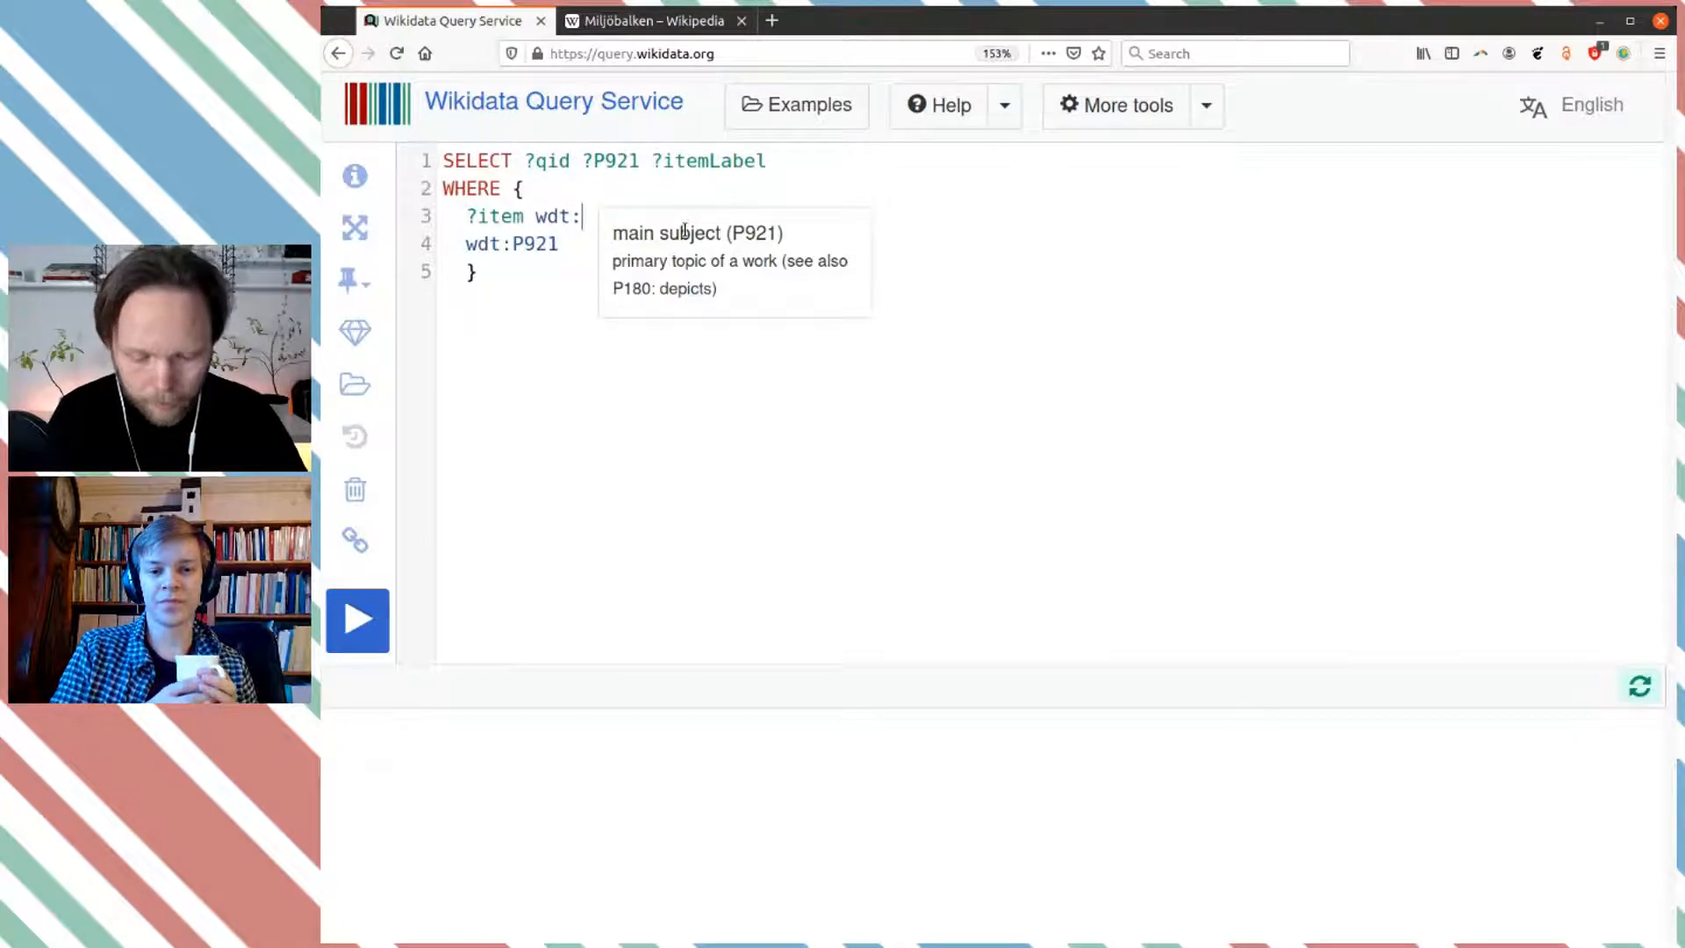
type("r")
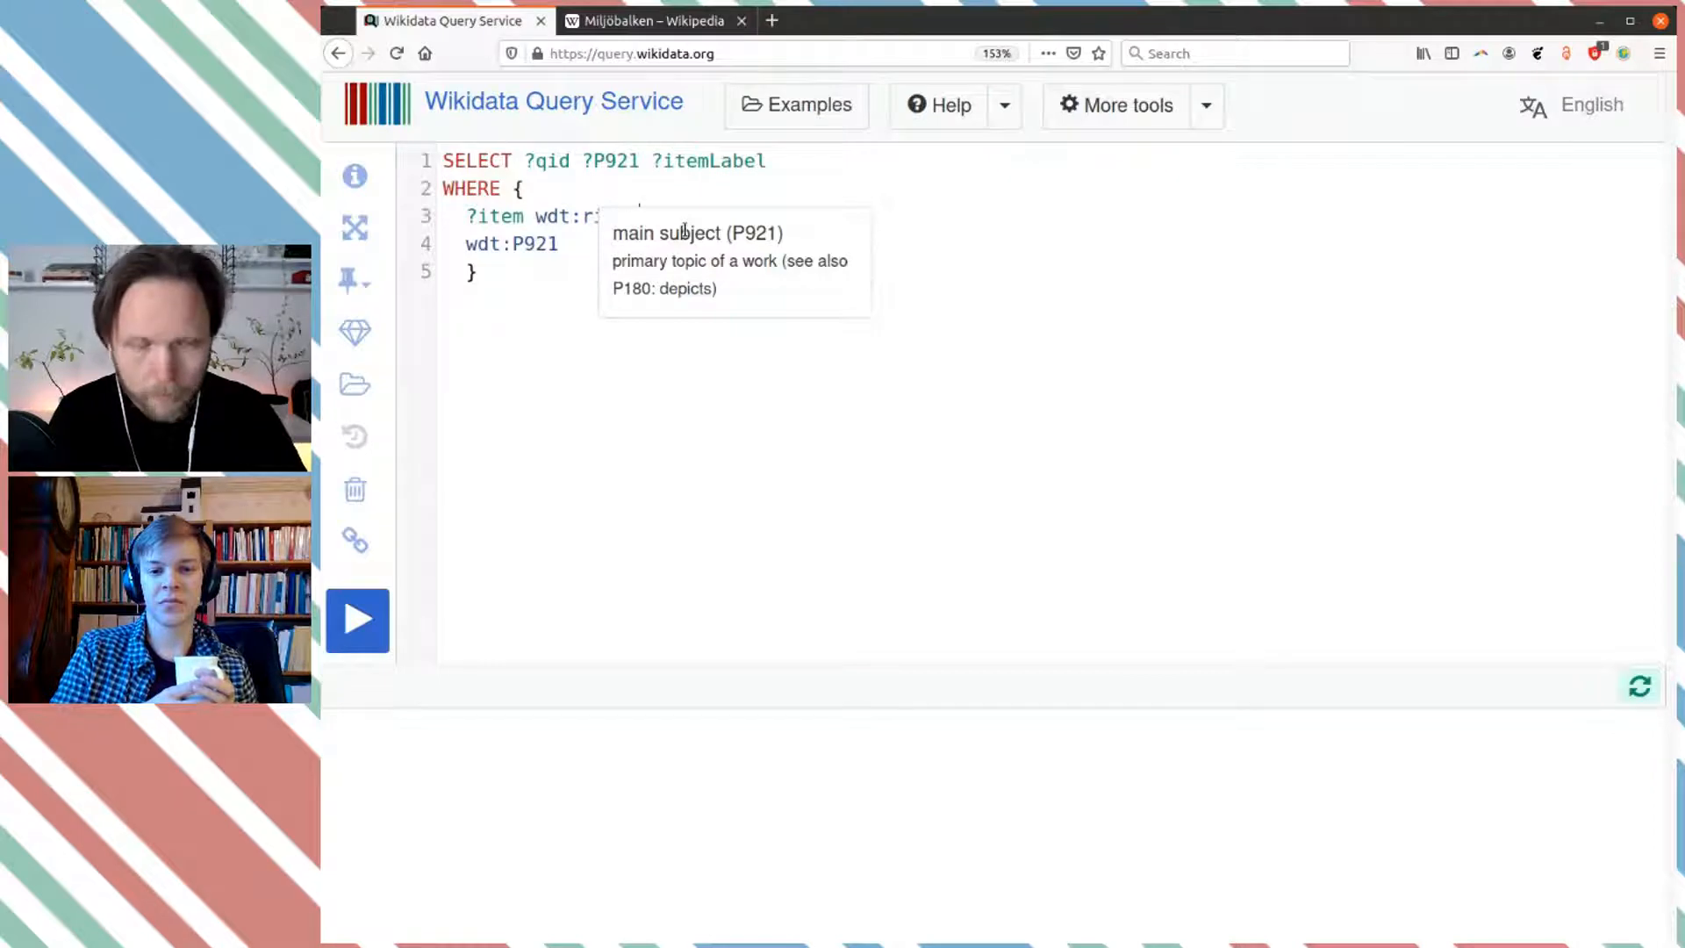
type("ikds")
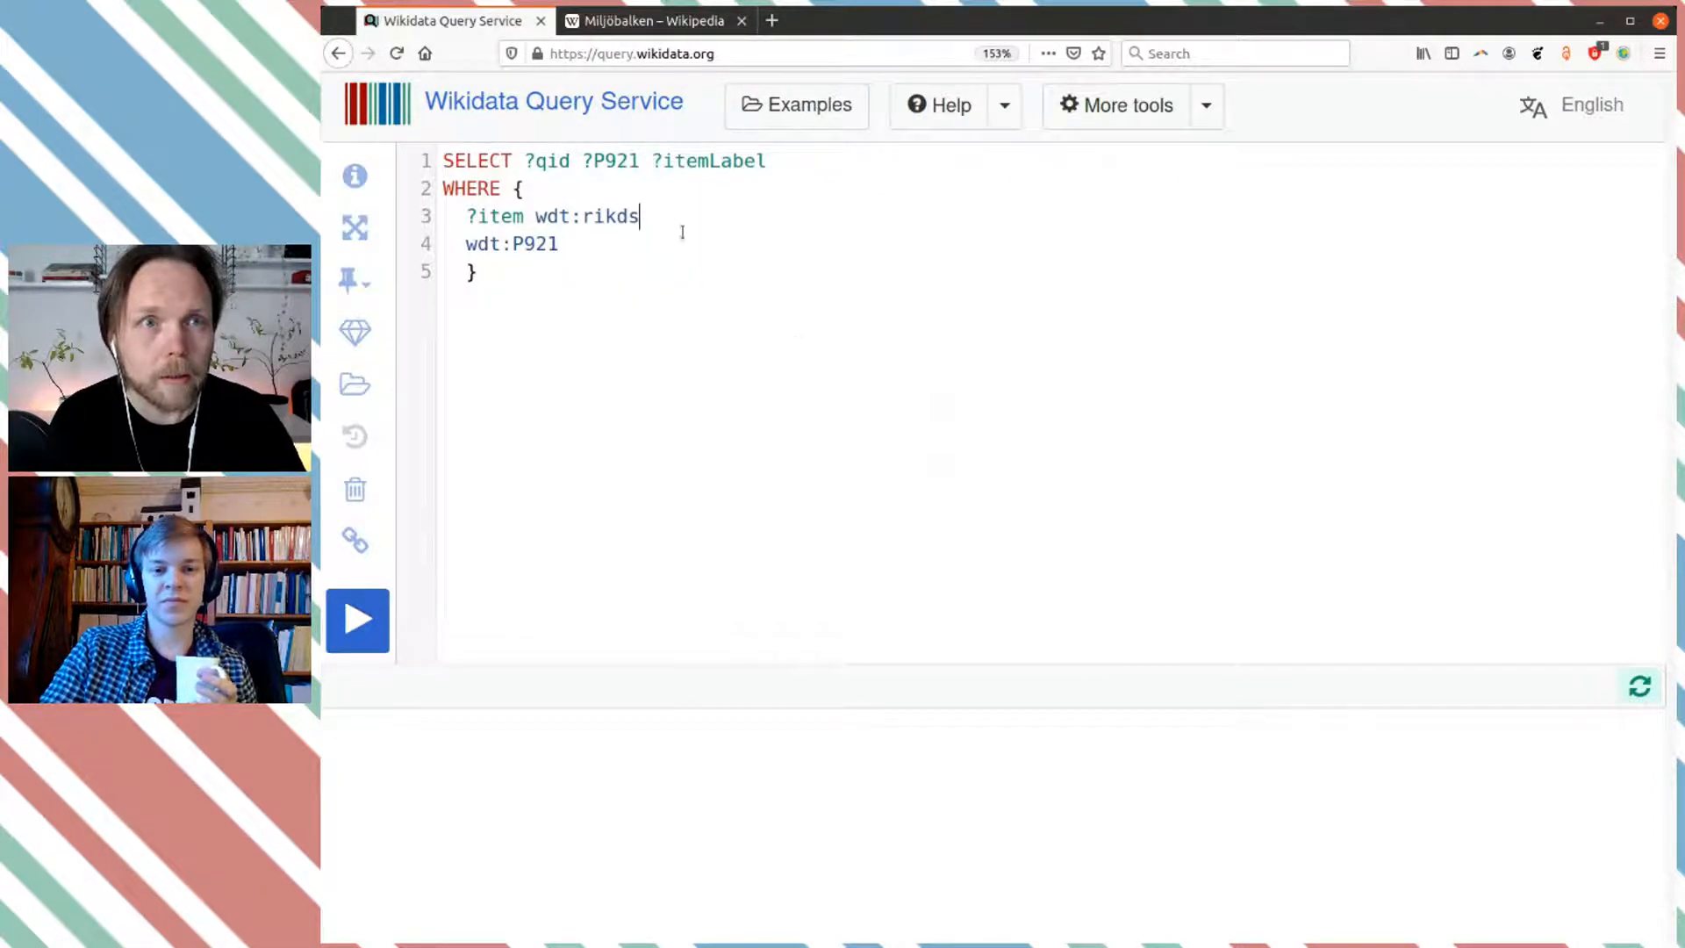
key("BackSpace")
key("BackSpace")
type("sd")
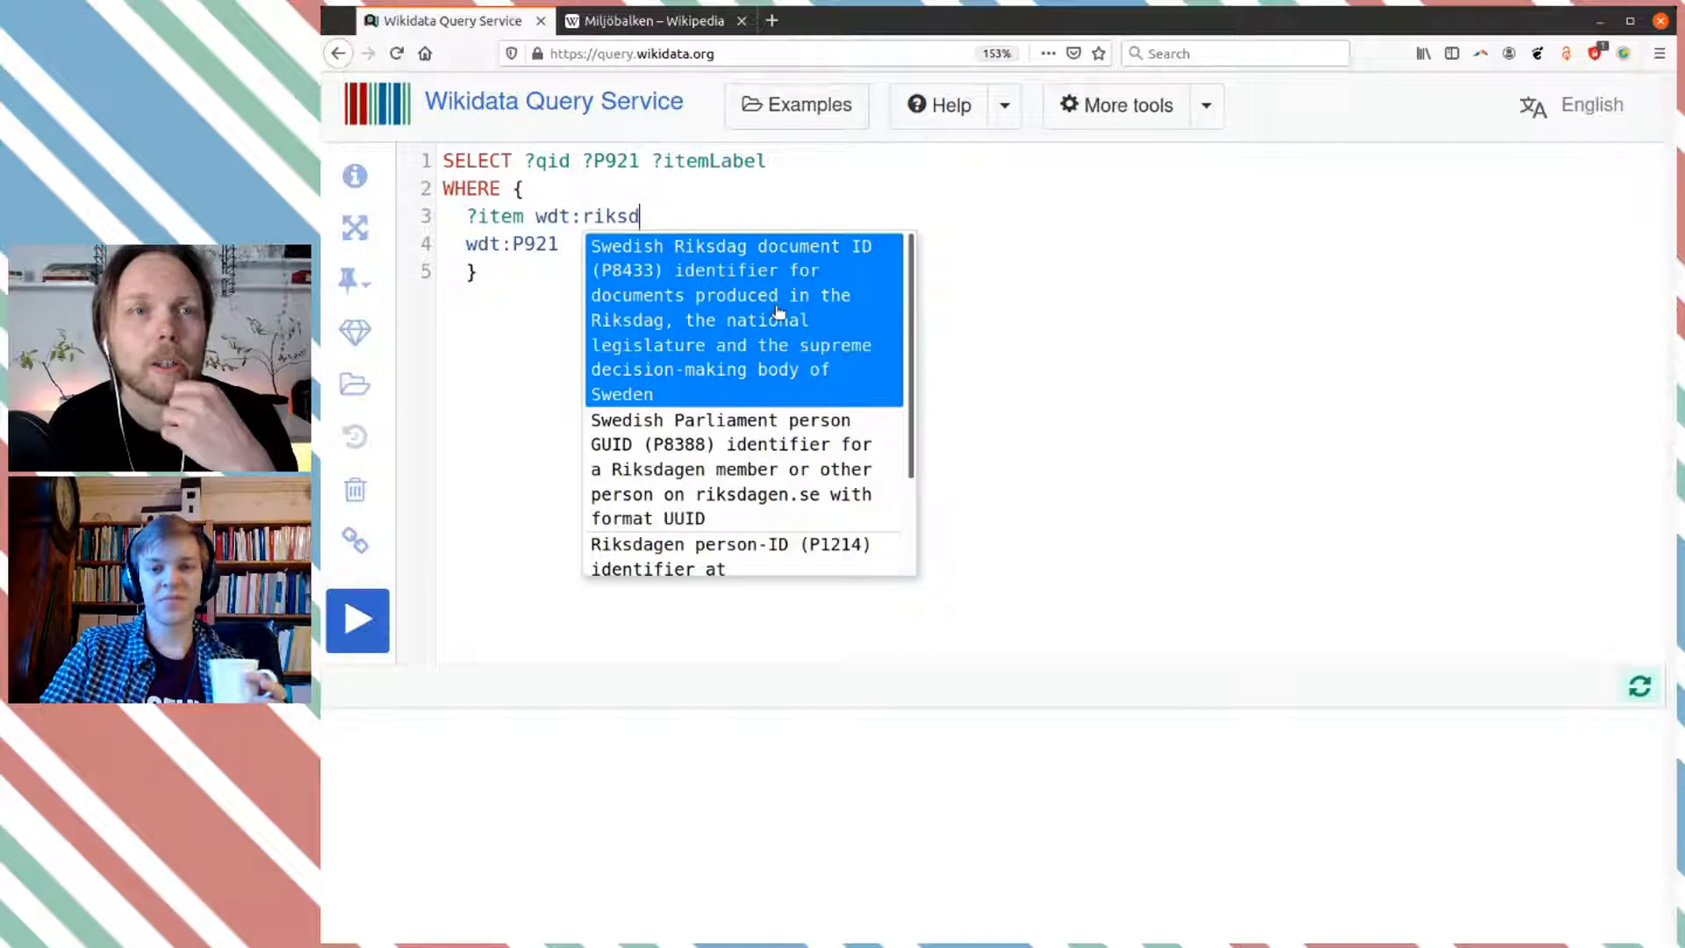
left_click(751, 297)
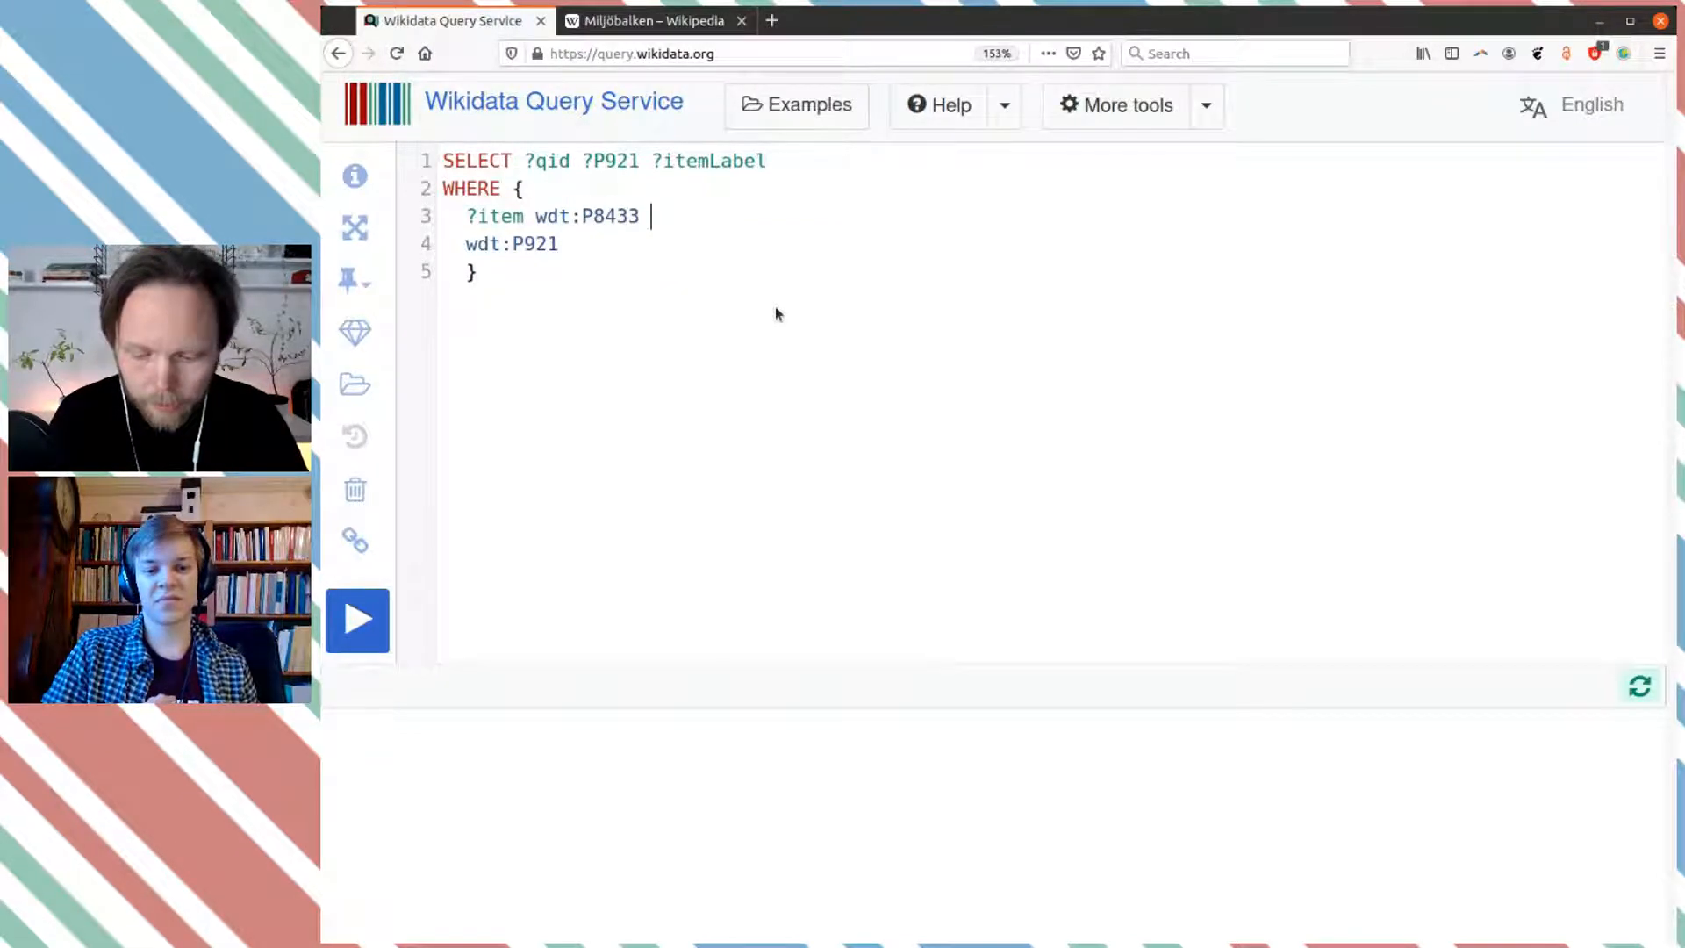
type("[] ")
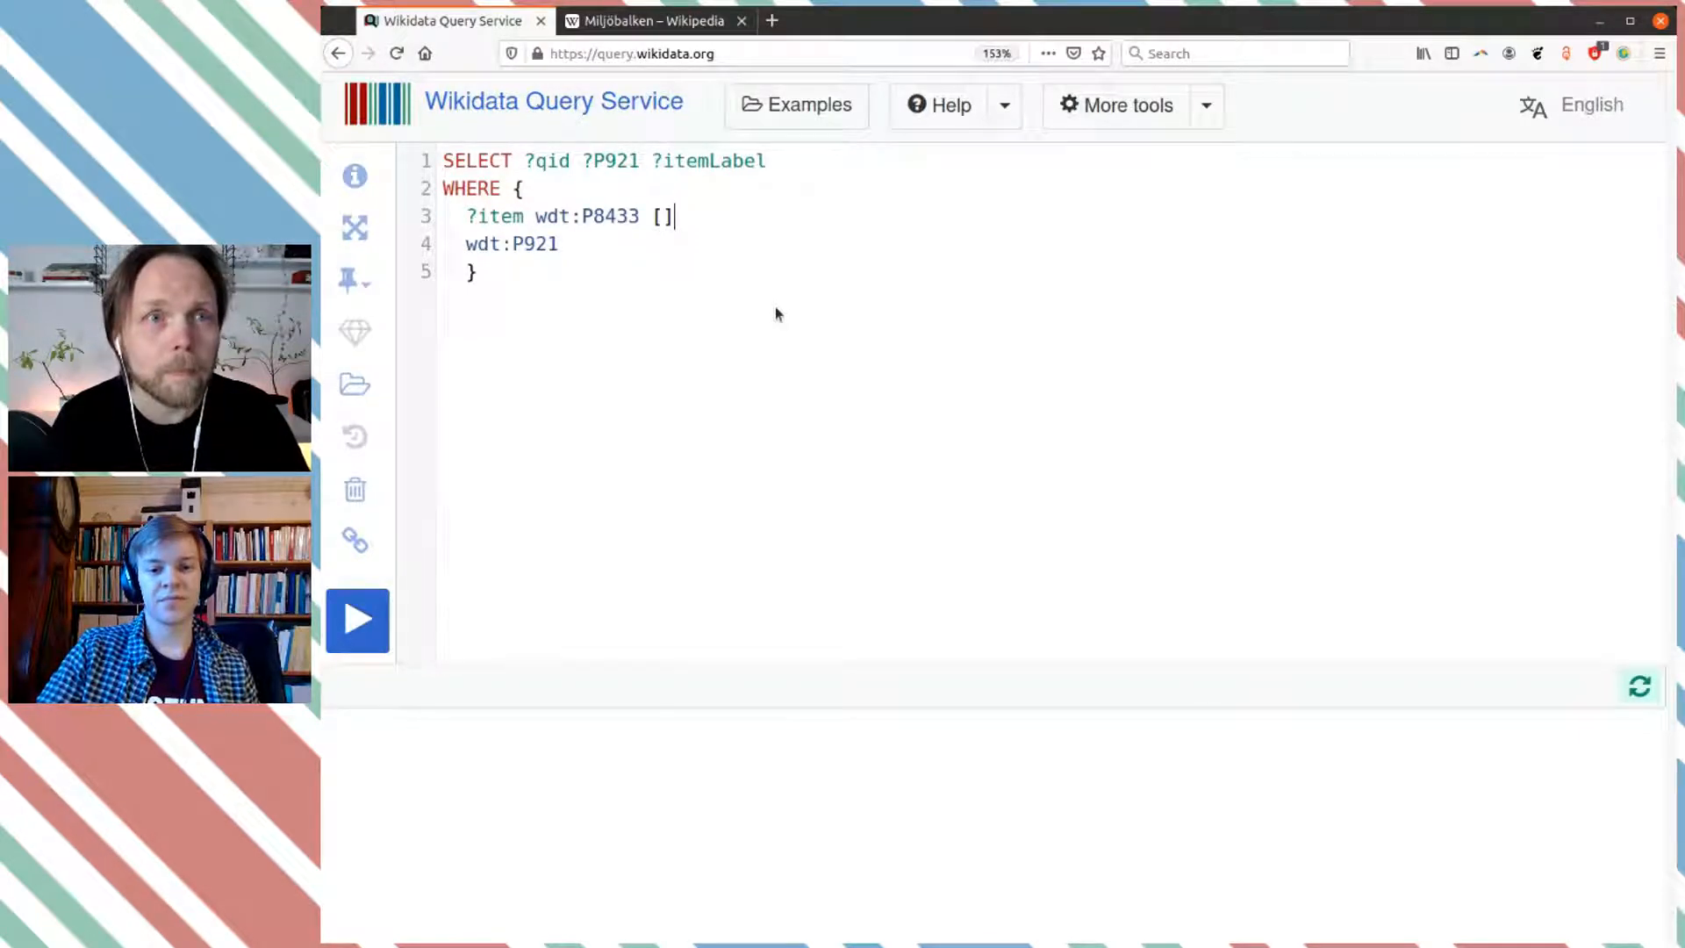
type(";")
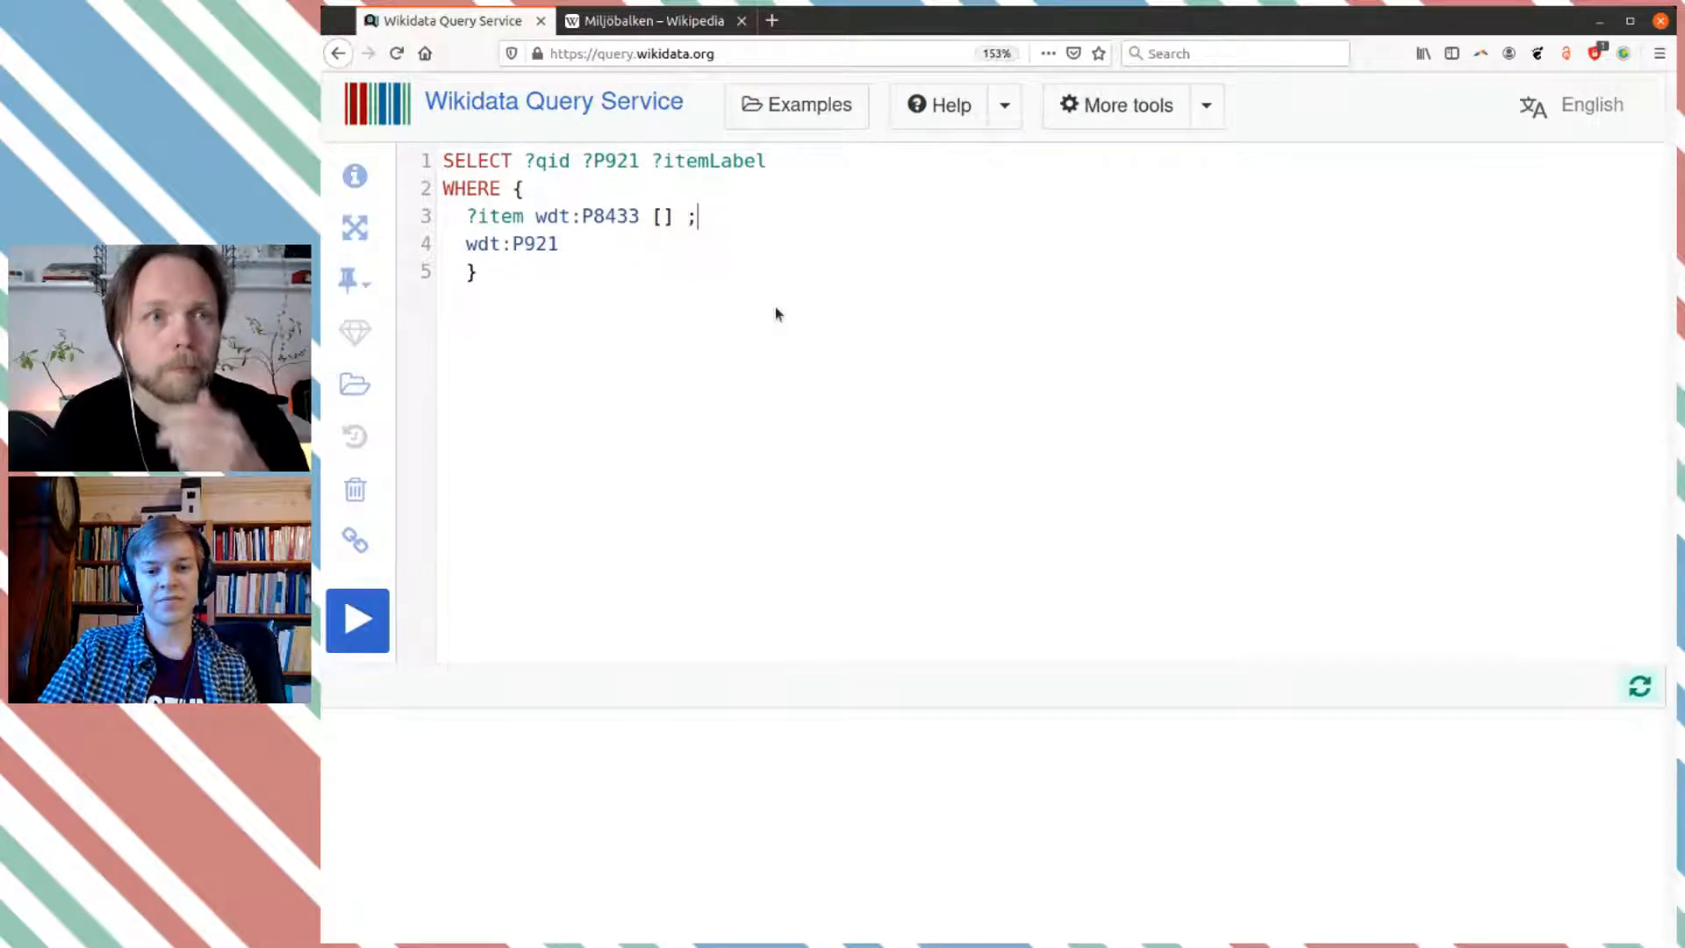
Step: Add the label pattern rdfs:label ?itemLabel . on a new line below the P8433 pattern
key("Return")
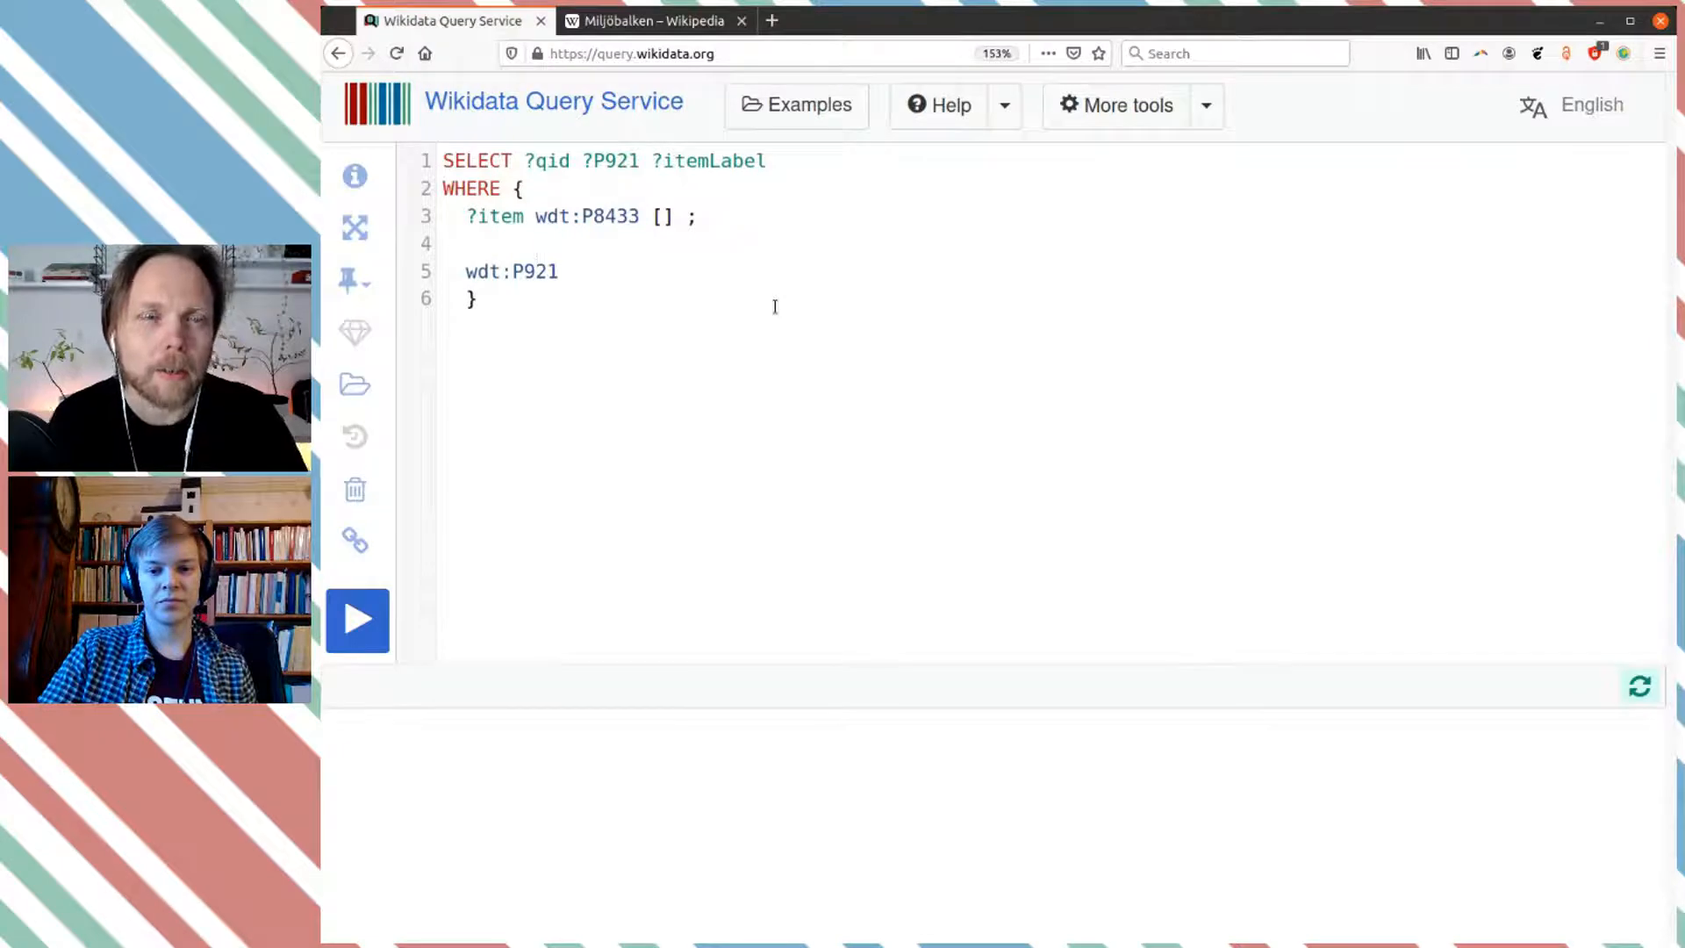
type("rdfs:")
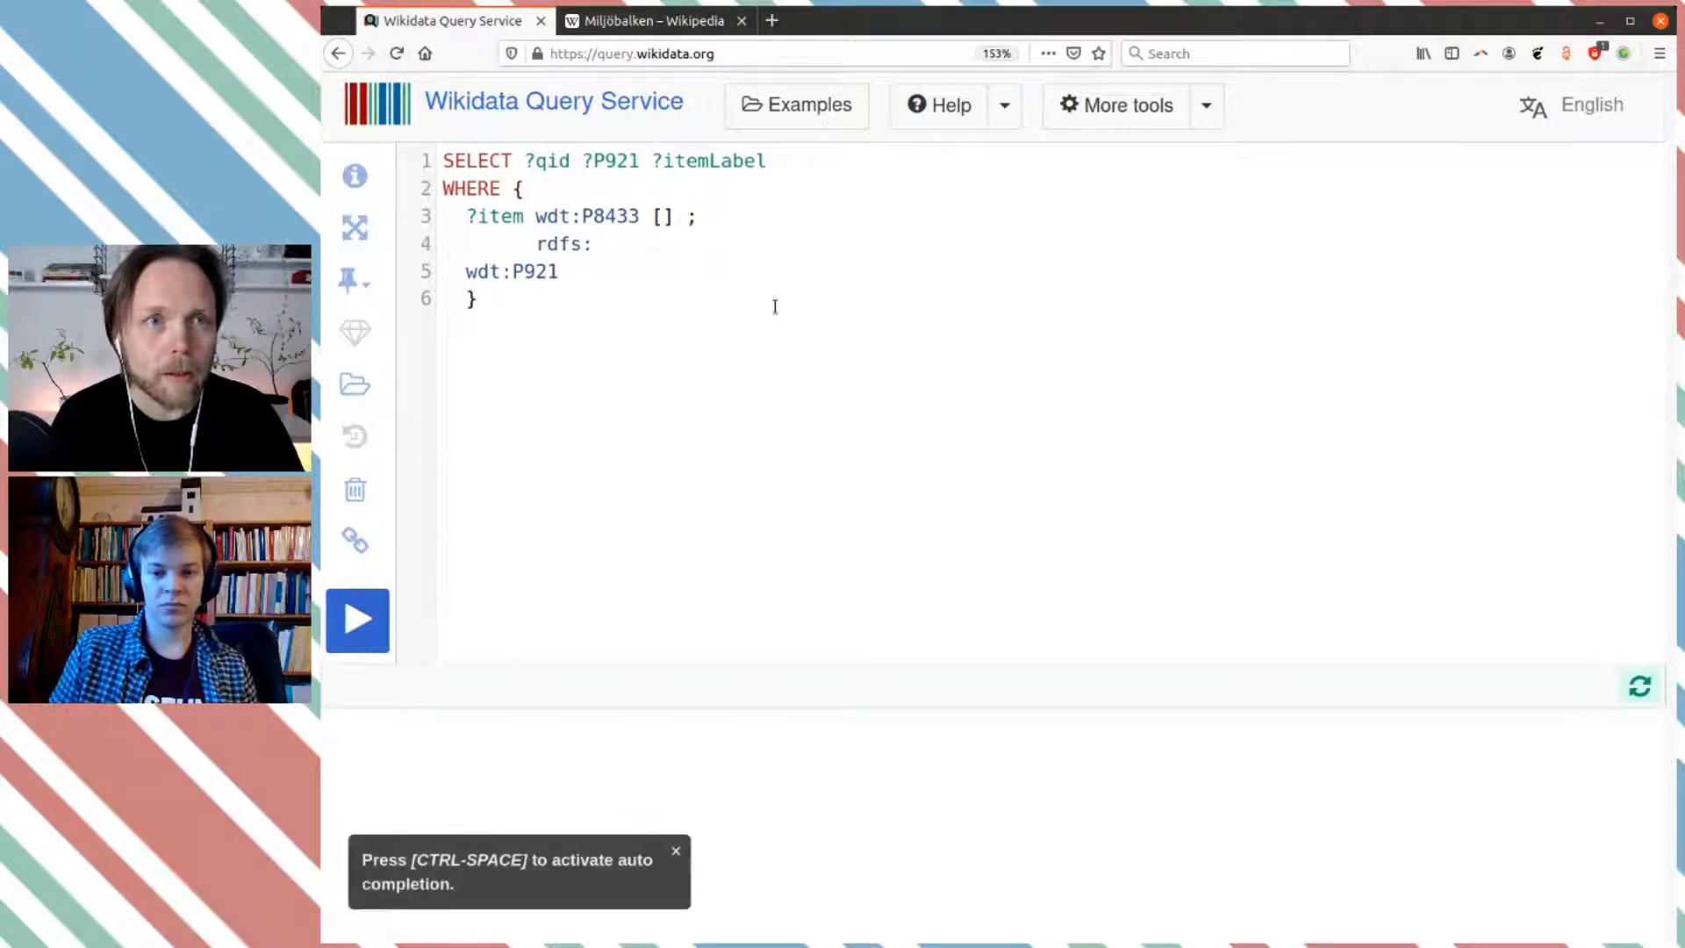
key("ctrl+space")
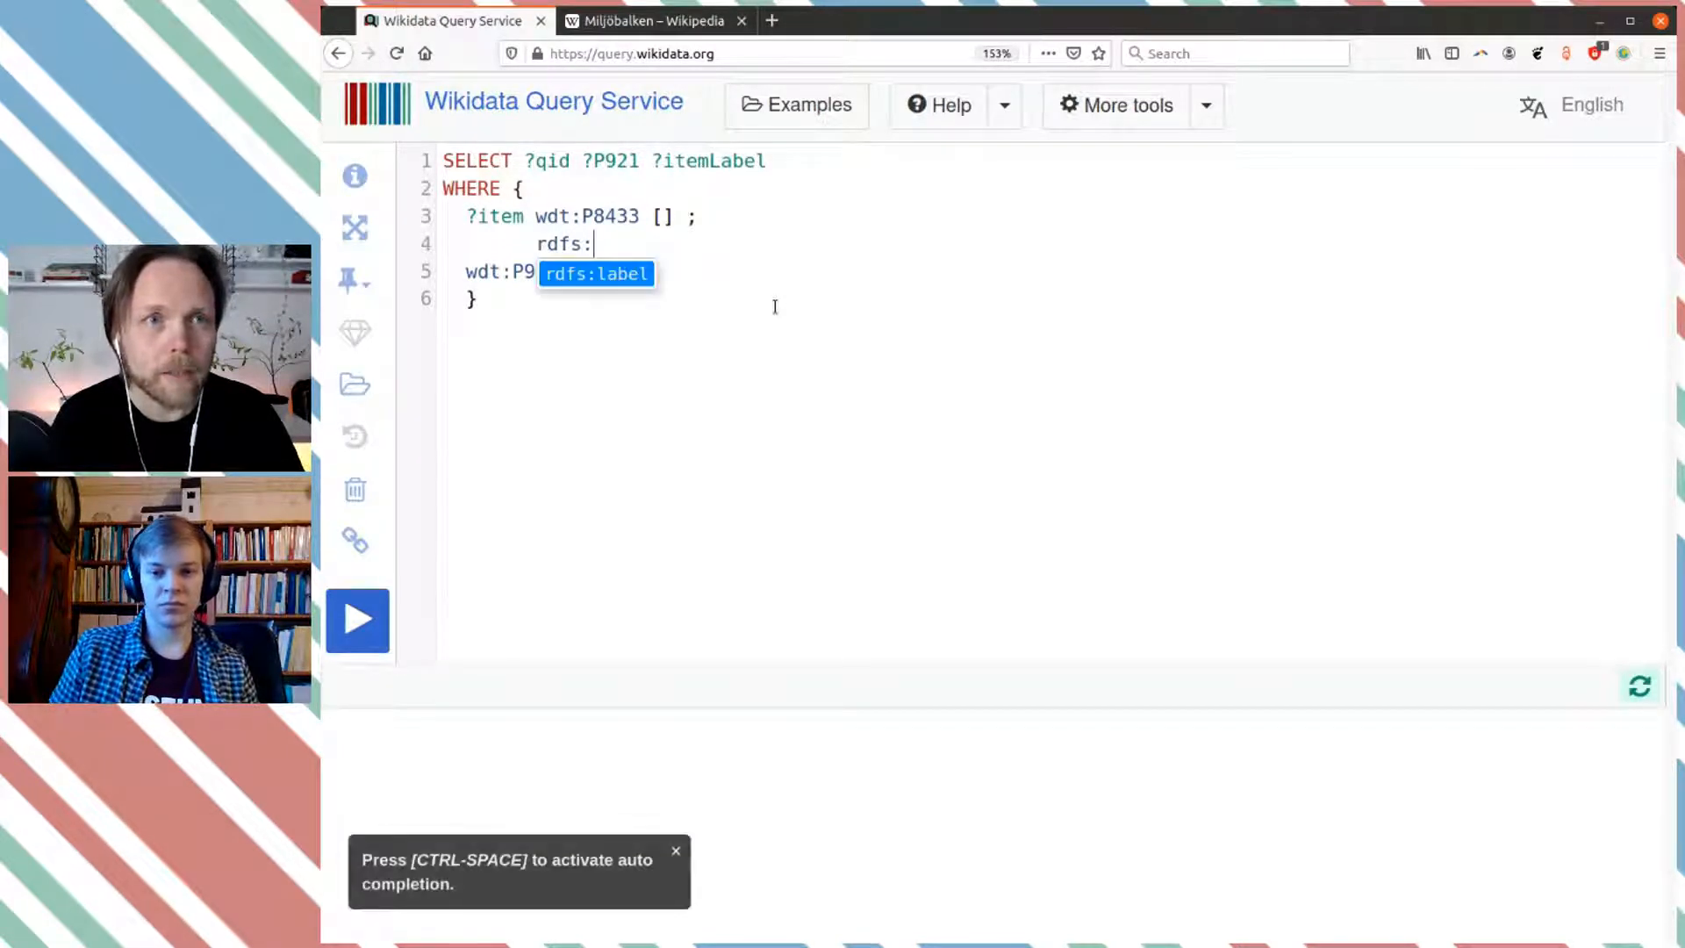
left_click(638, 278)
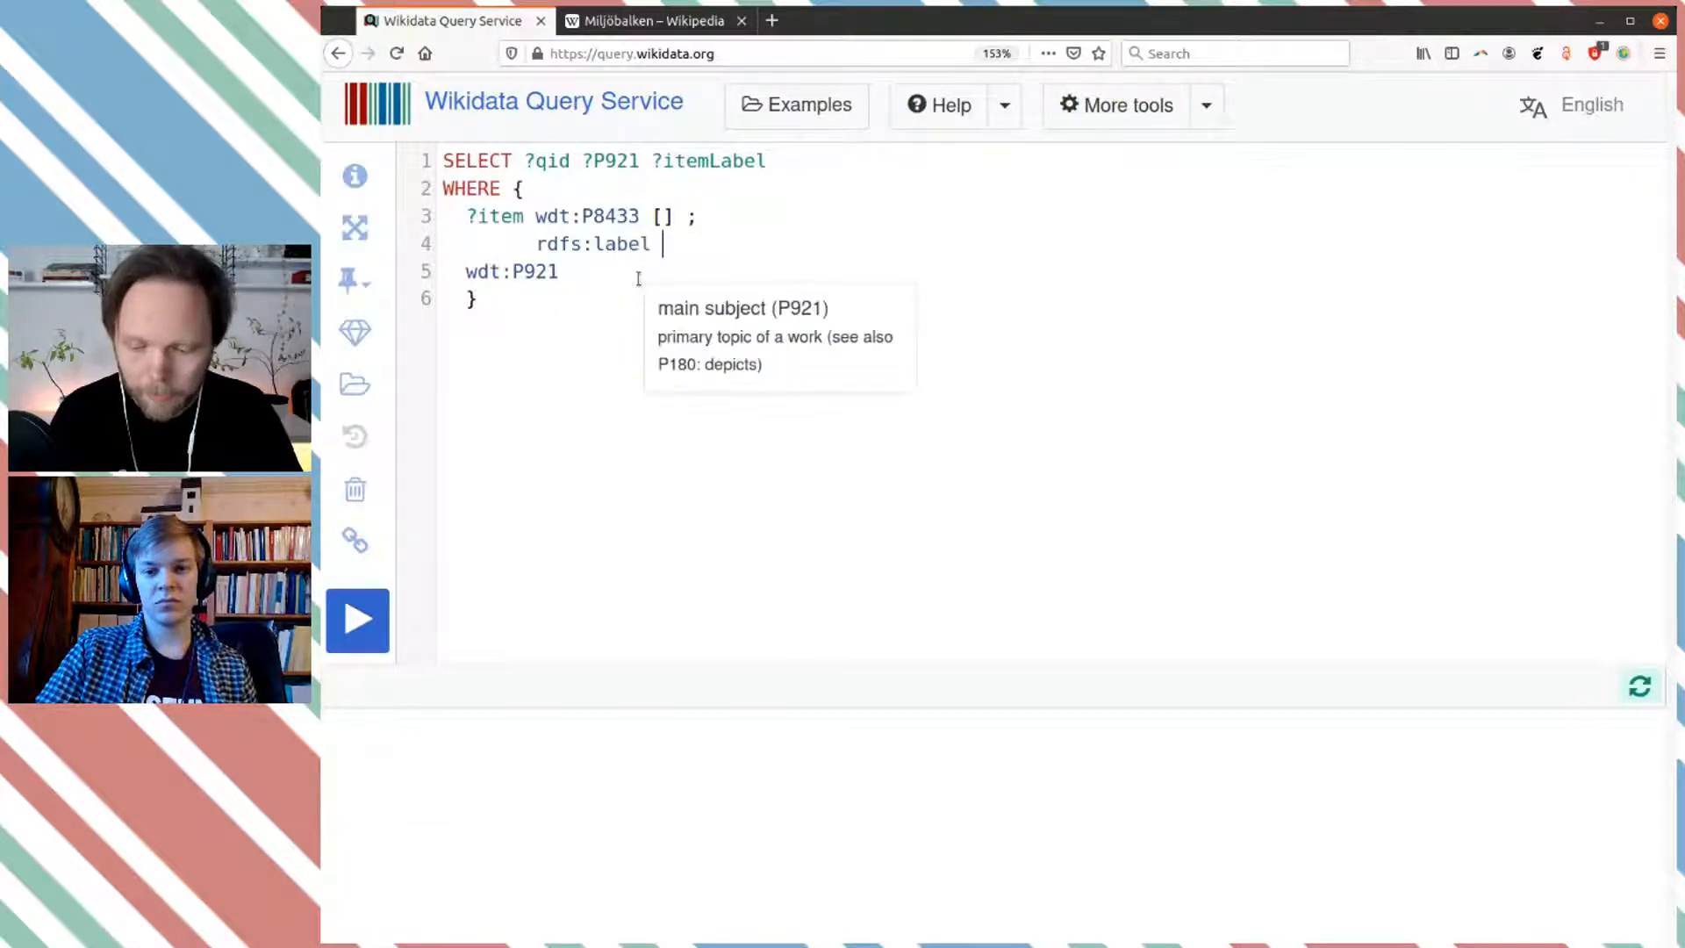
type("?itemLabel .")
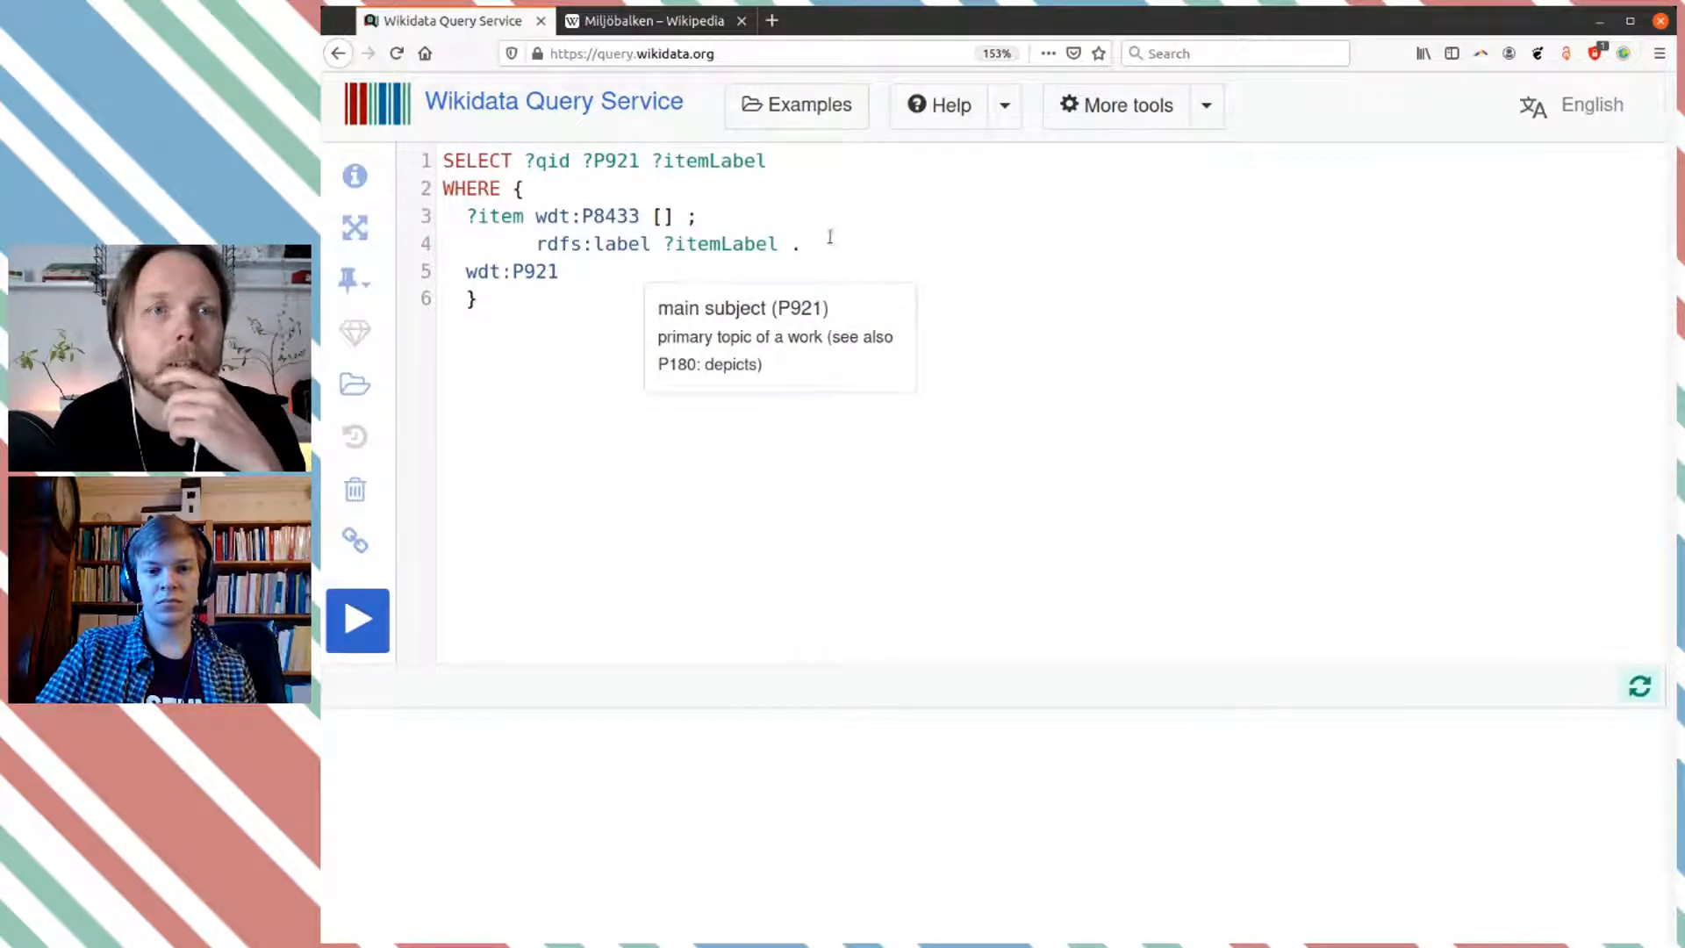
Step: Turn the wdt:P921 line into the start of an exclusion clause reading MINUS { ?item wdt:P921
mouse_move(565, 215)
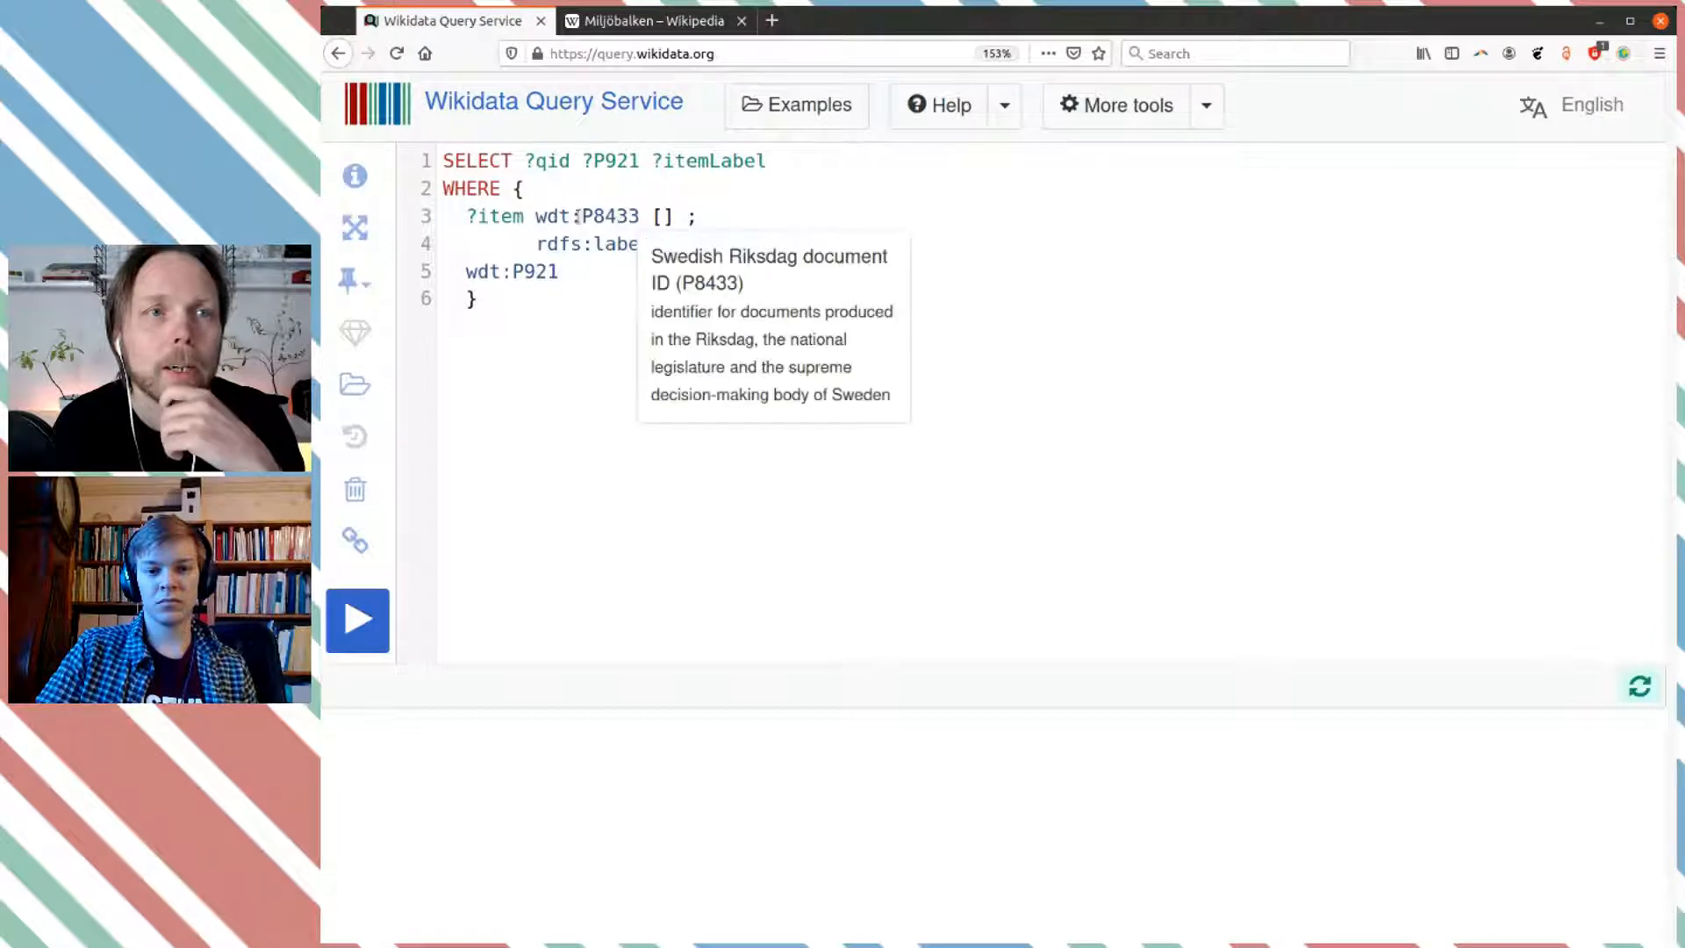
left_click(623, 267)
left_click_drag(623, 267, 468, 269)
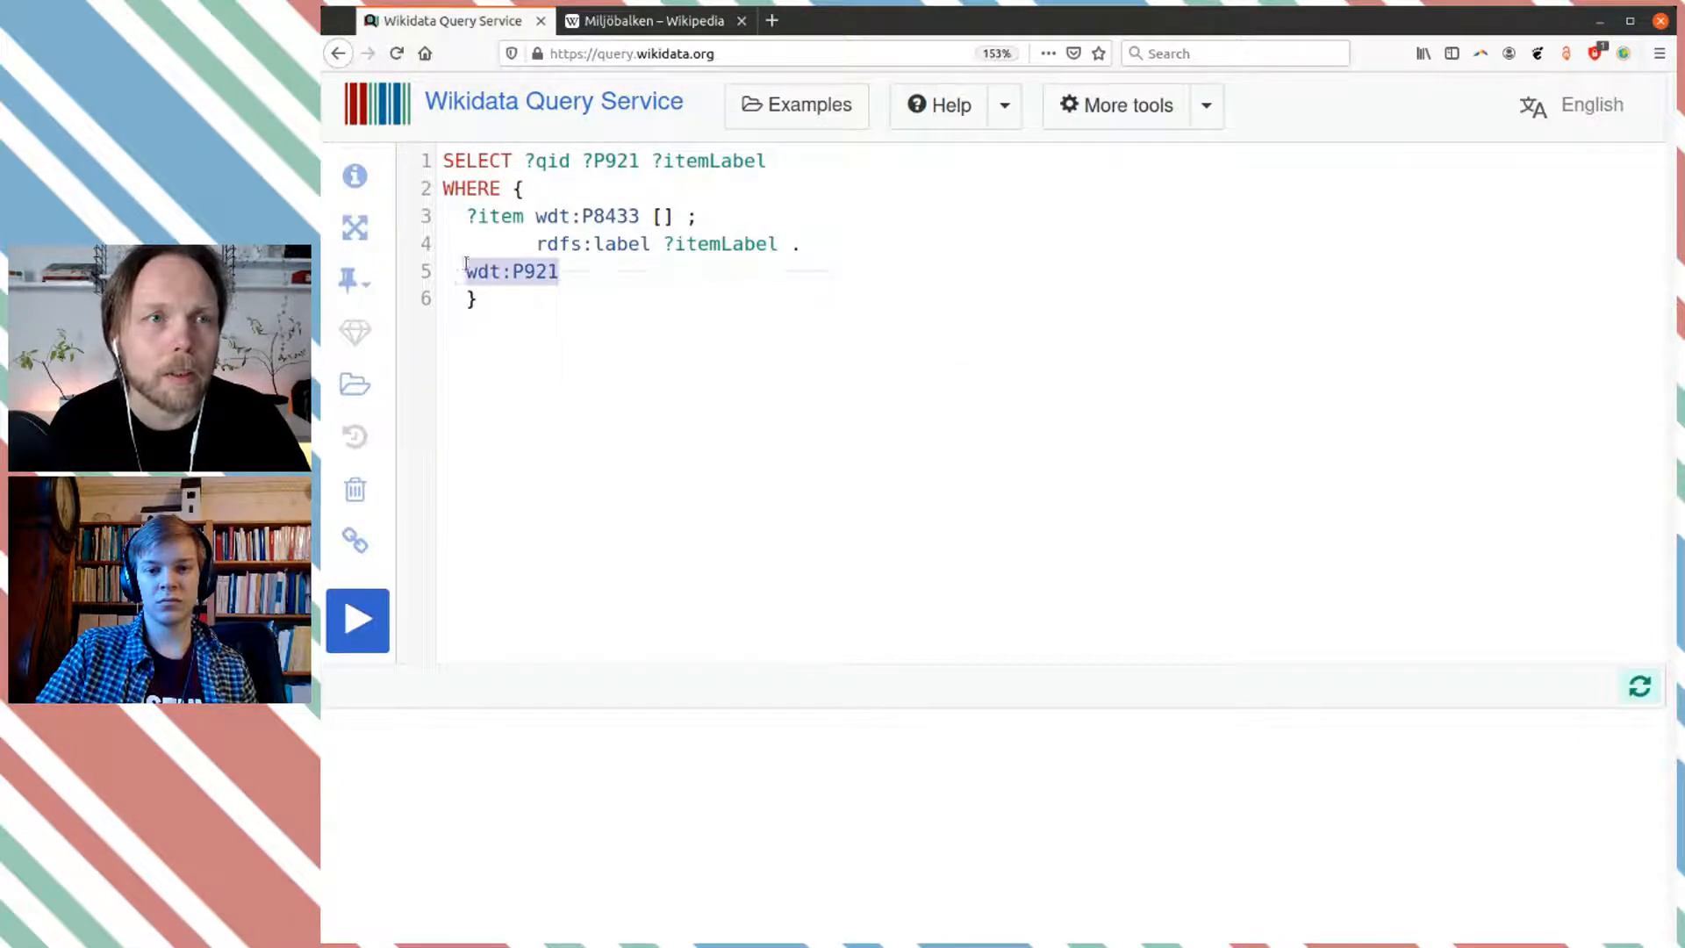
left_click(466, 266)
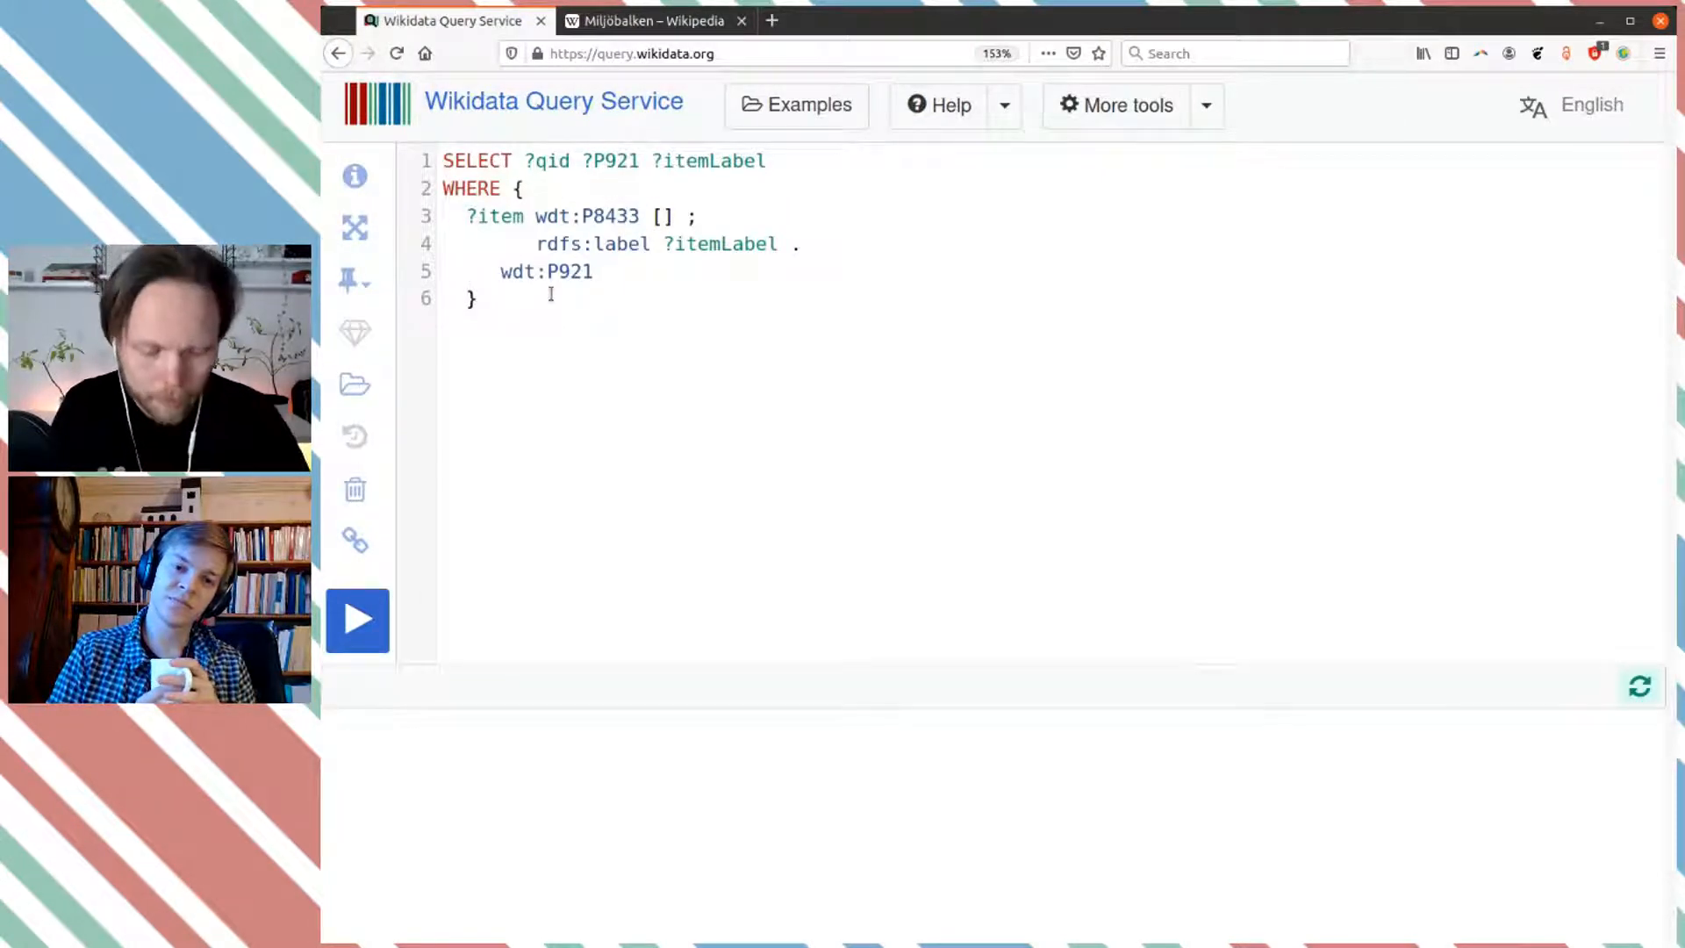
type("MINUS")
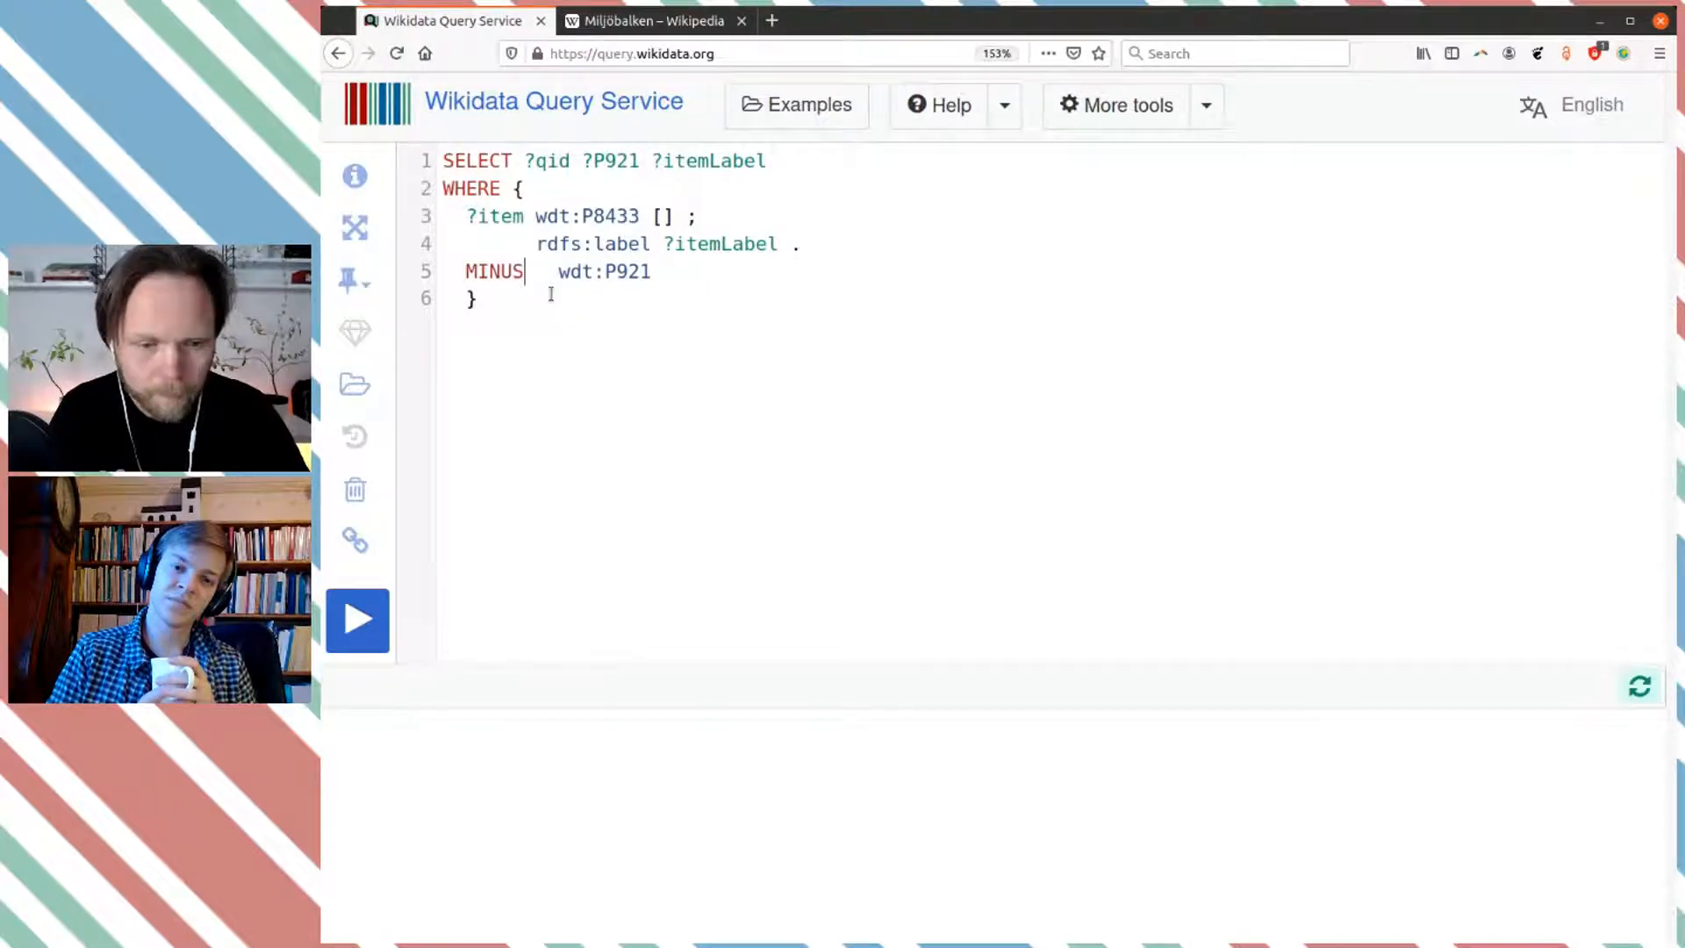
type(" {")
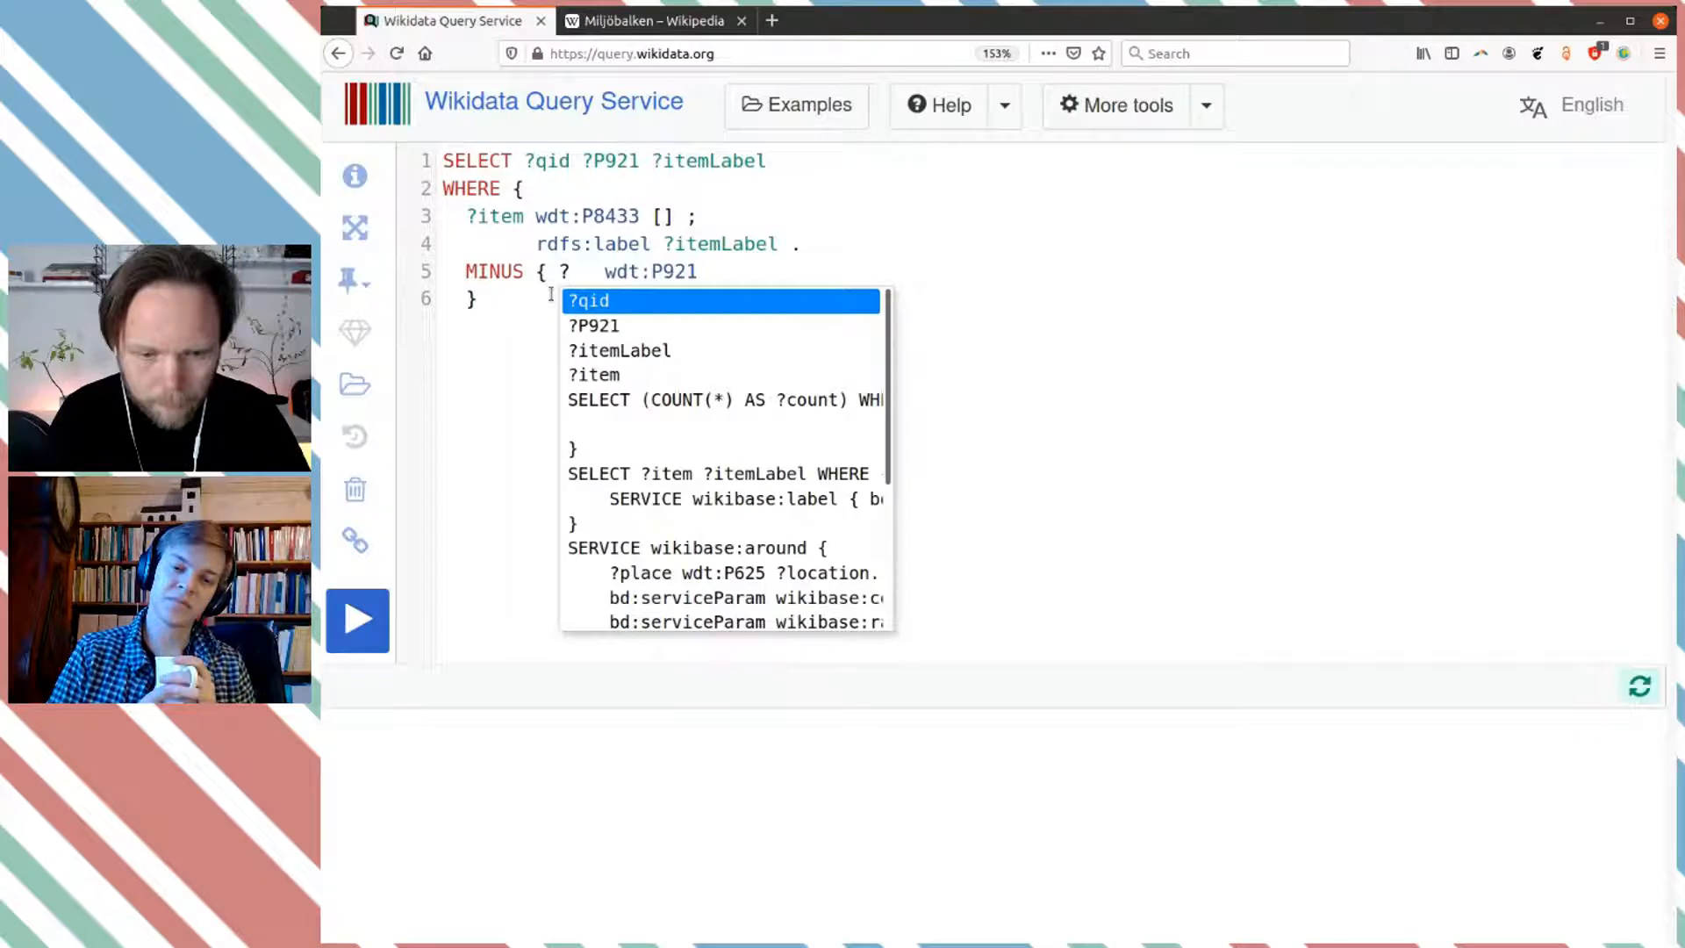
key("Down")
key("Down")
key("Down")
key("Return")
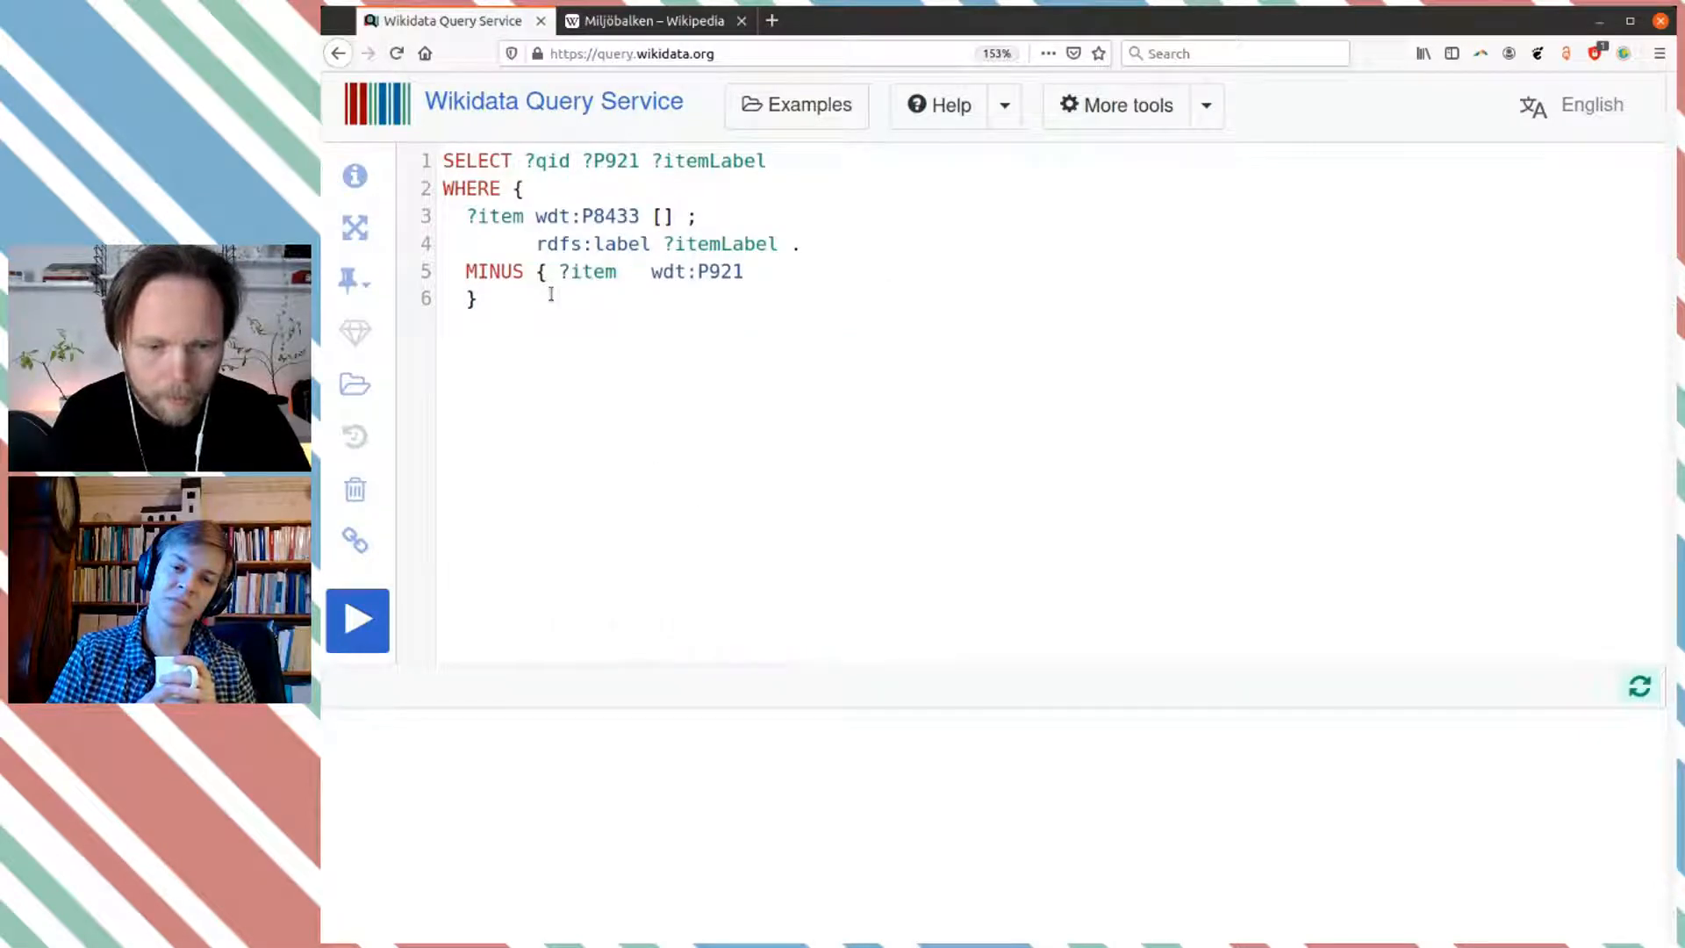
key("Delete")
key("Delete")
left_click(735, 271)
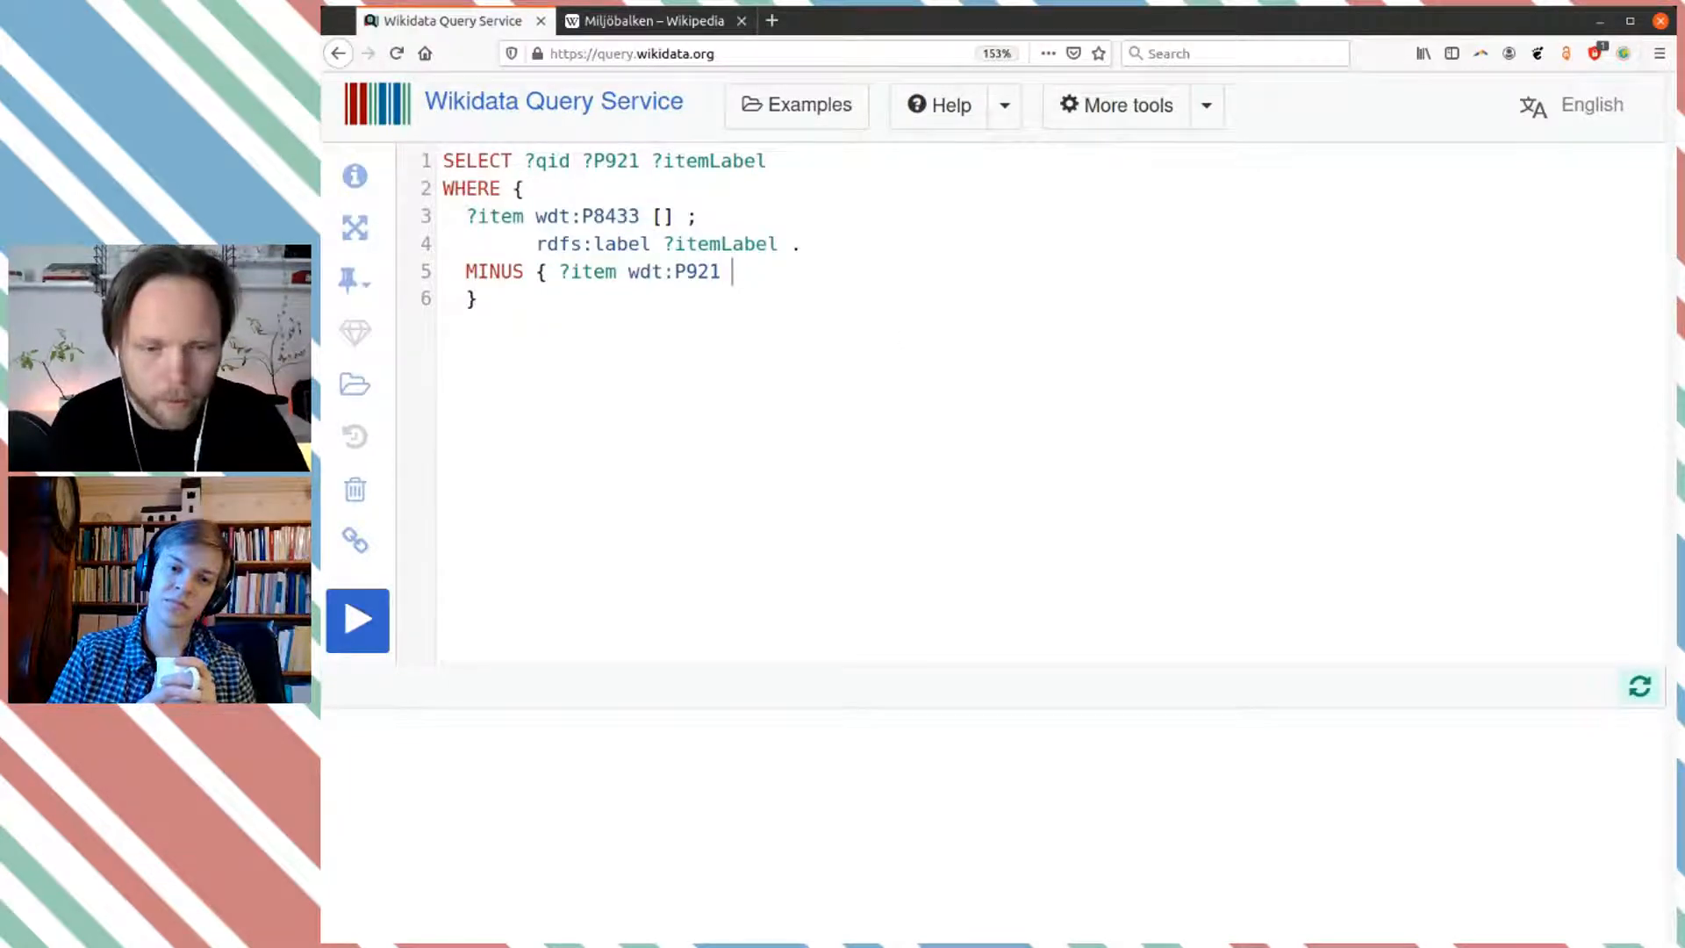
Step: Open the Wikidata item linked from the Miljöbalken Wikipedia article and copy its QID
left_click(649, 20)
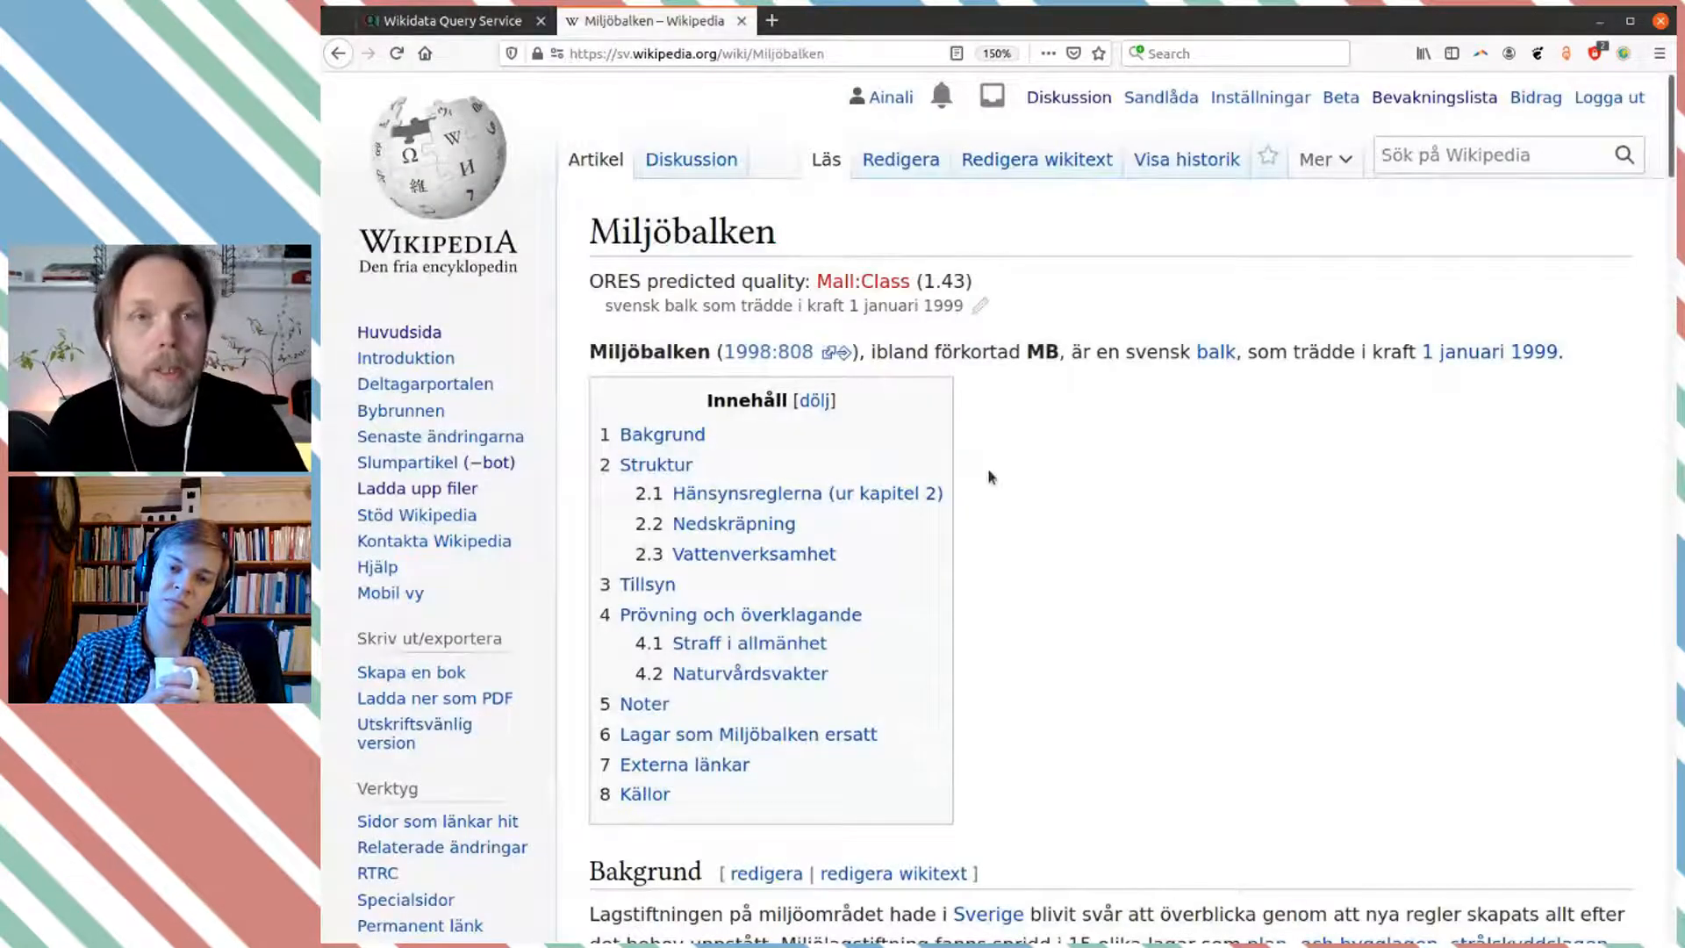
scroll(478, 562, "down", 3)
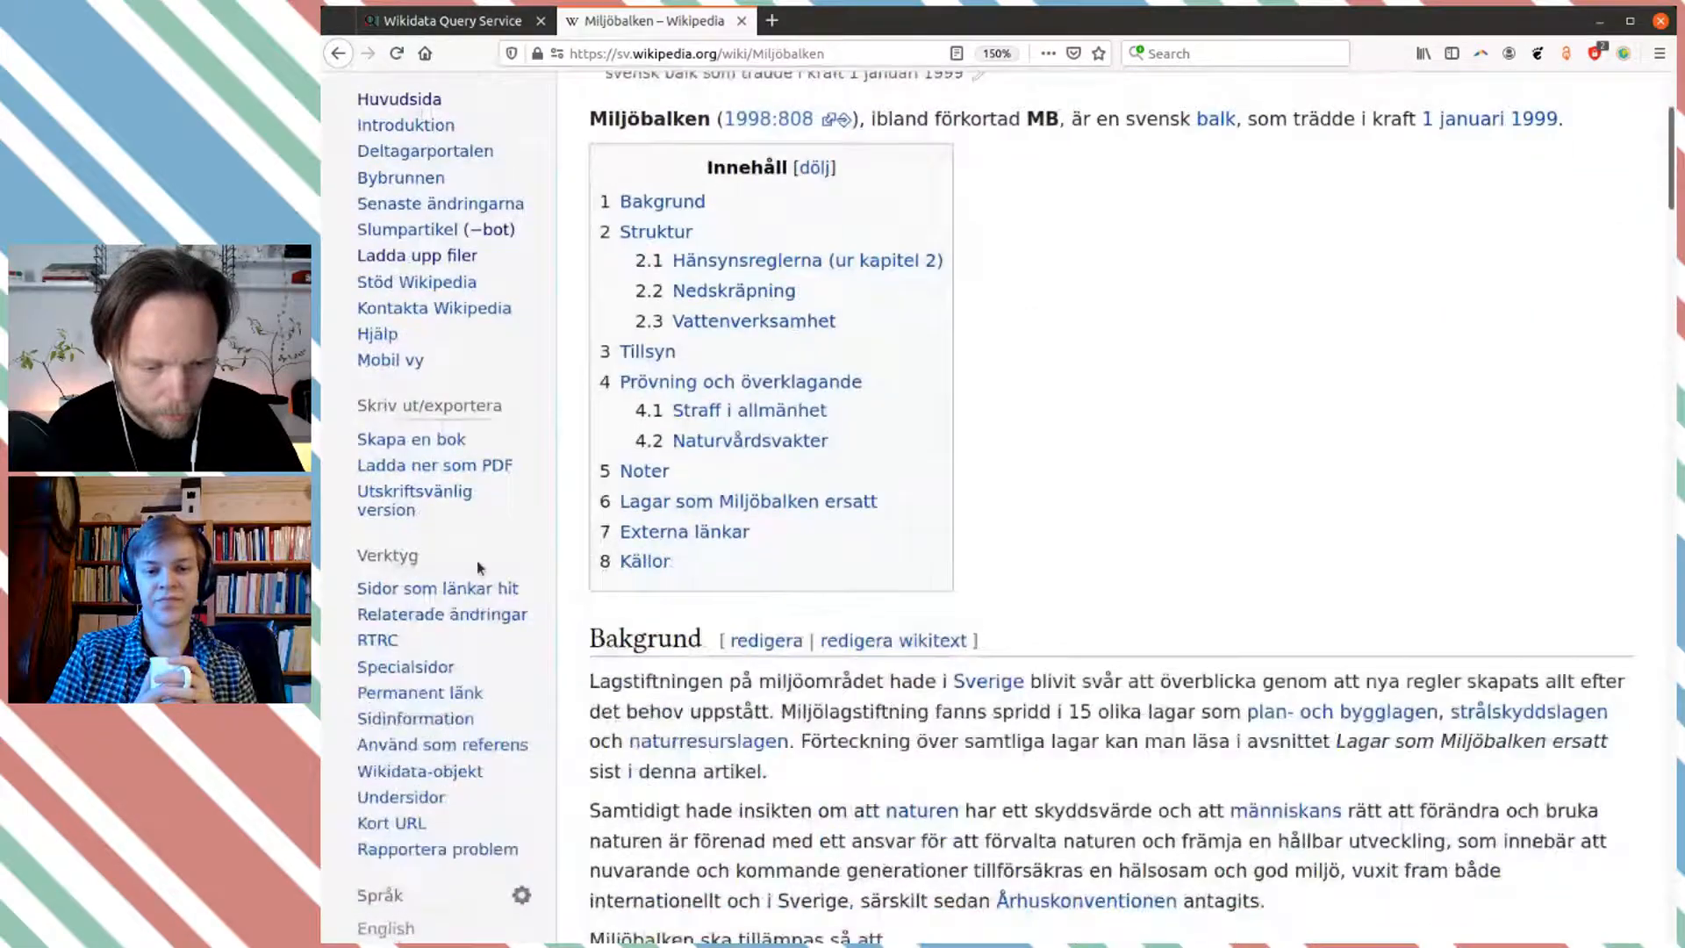
scroll(476, 560, "down", 4)
left_click(430, 460)
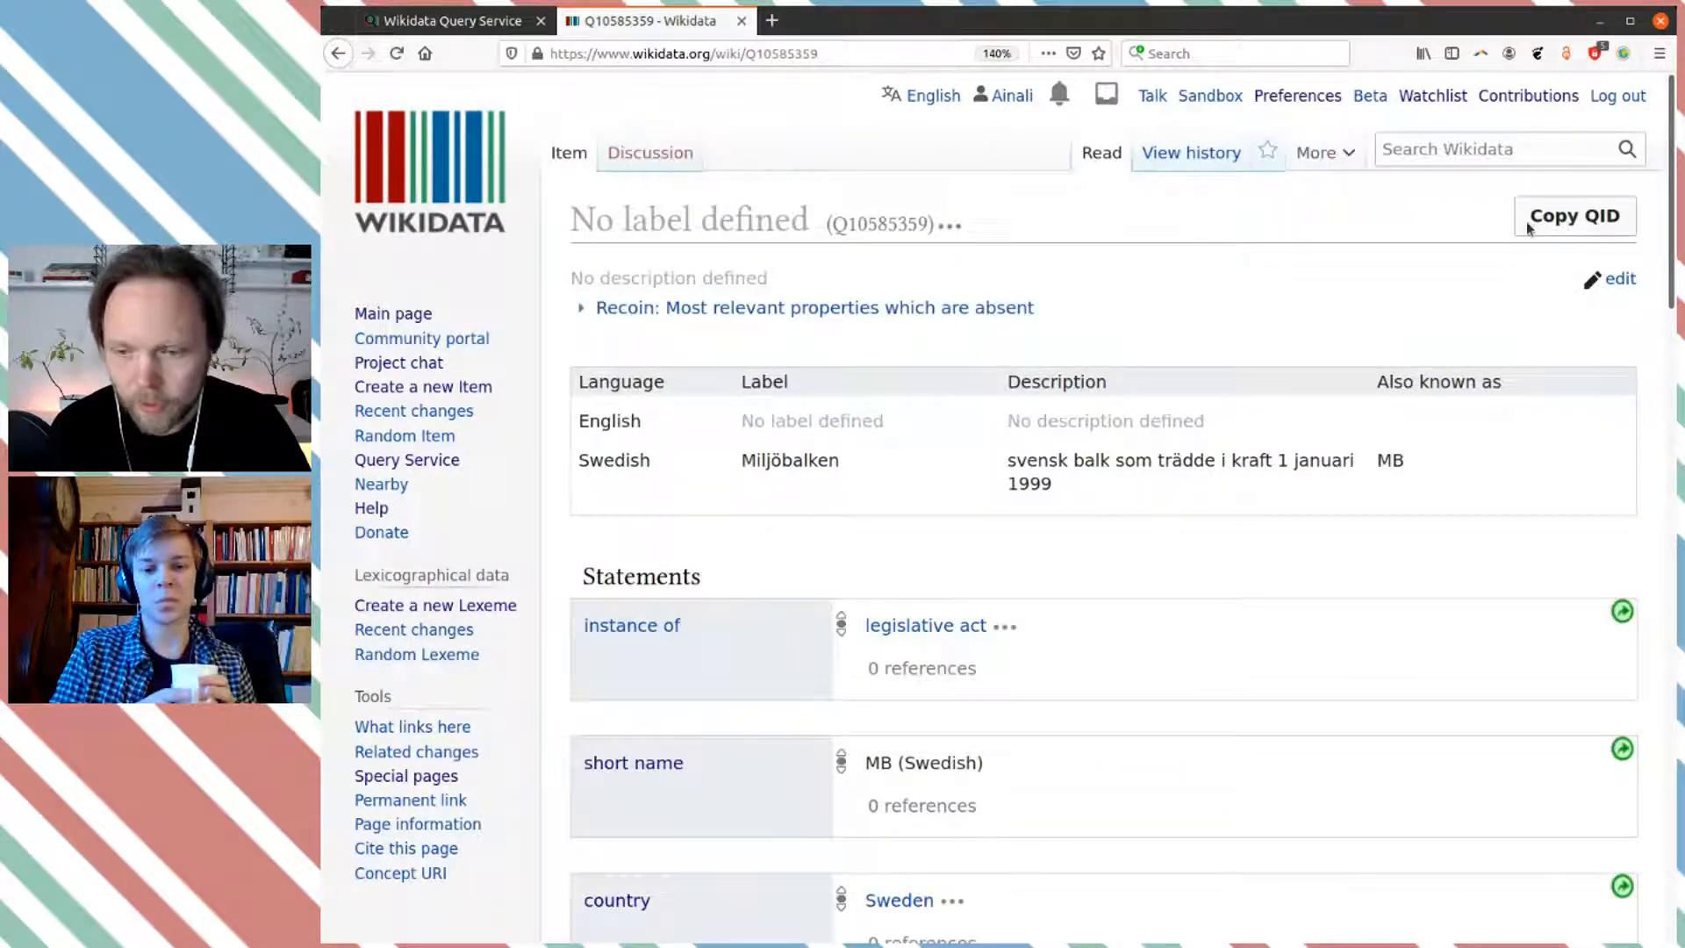
left_click(1554, 218)
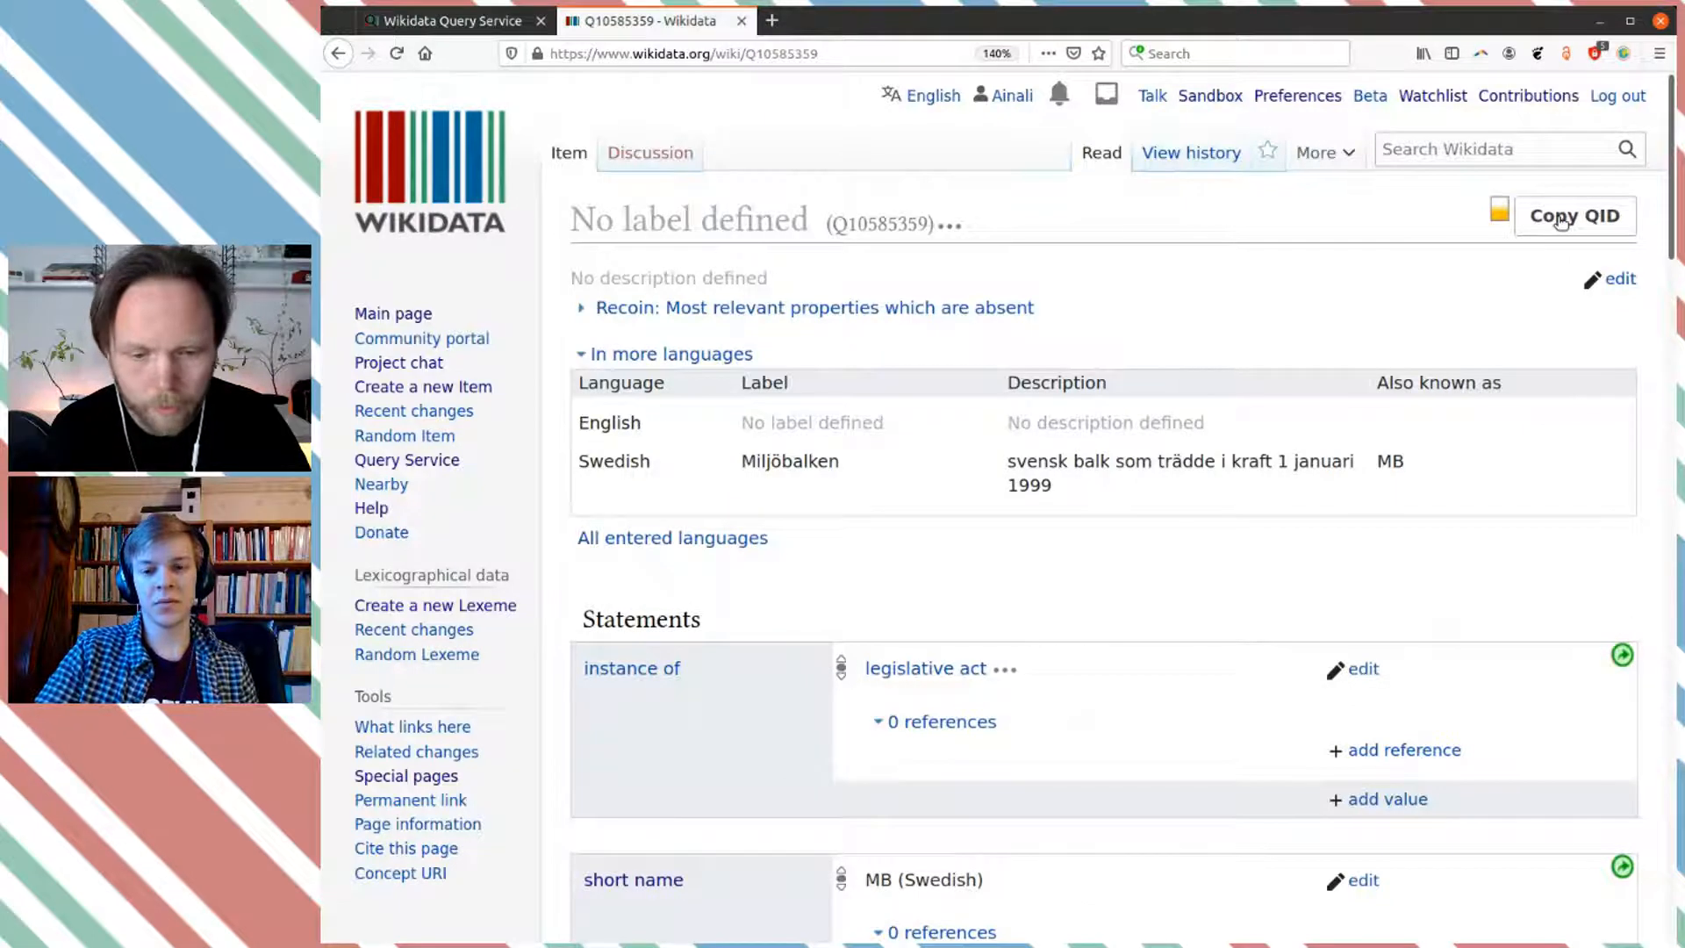
left_click(1560, 220)
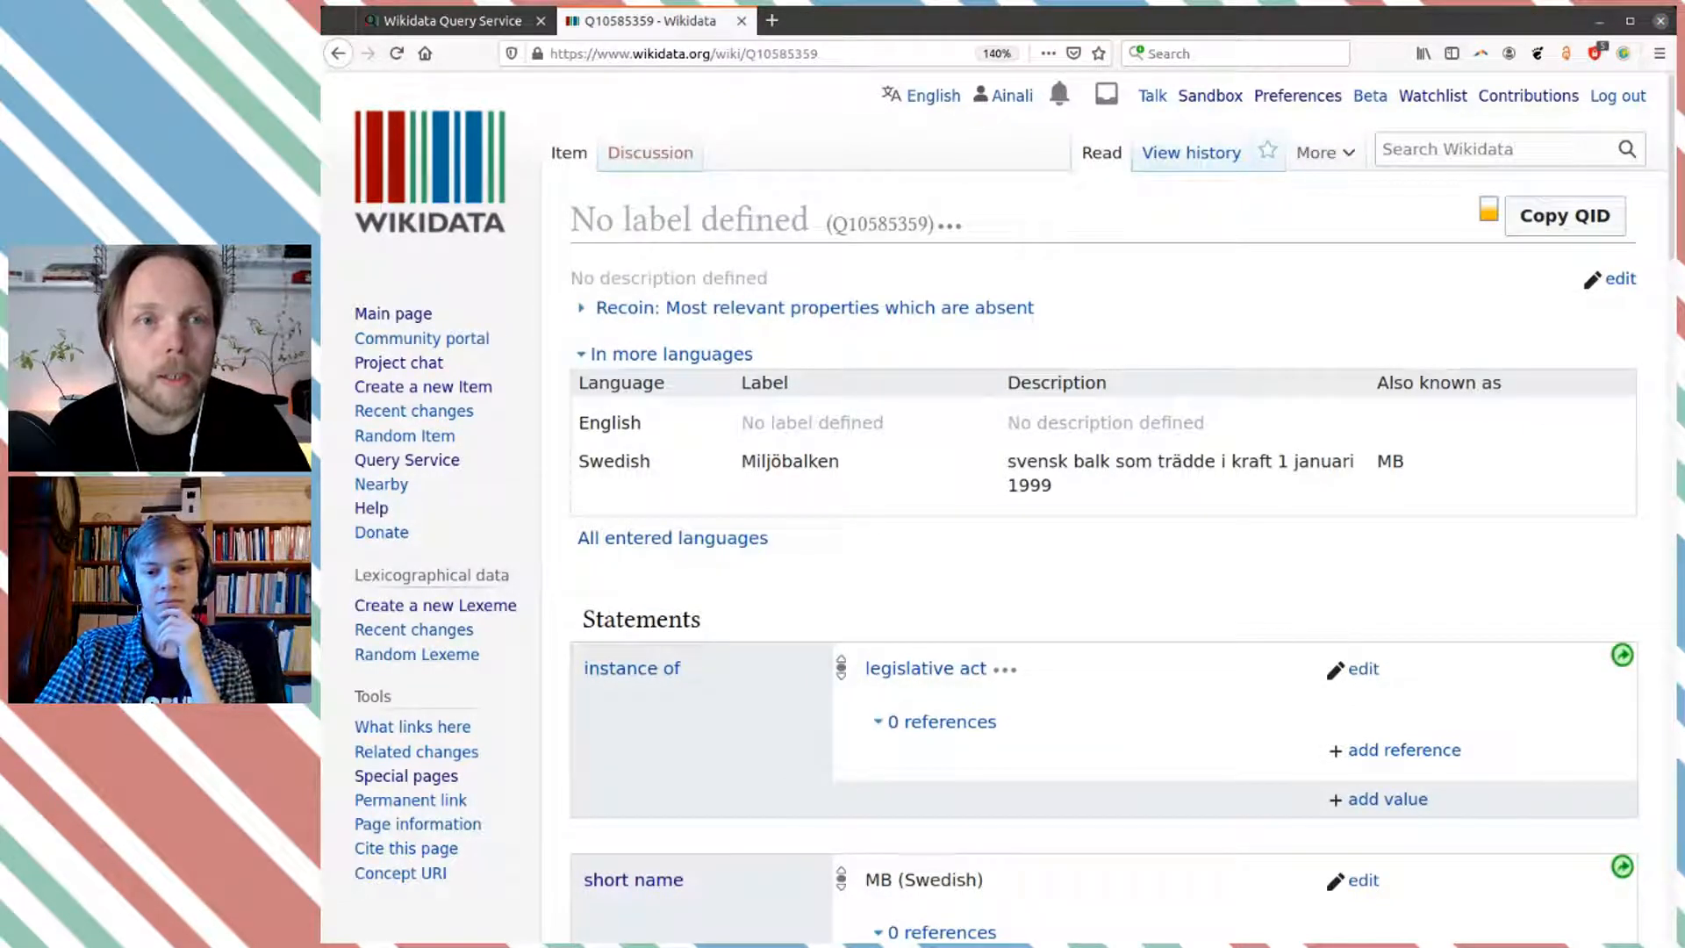
Step: Back in the query, complete the MINUS clause with the copied item wd:Q10585359 and a closing brace
key("ctrl+Page_Up")
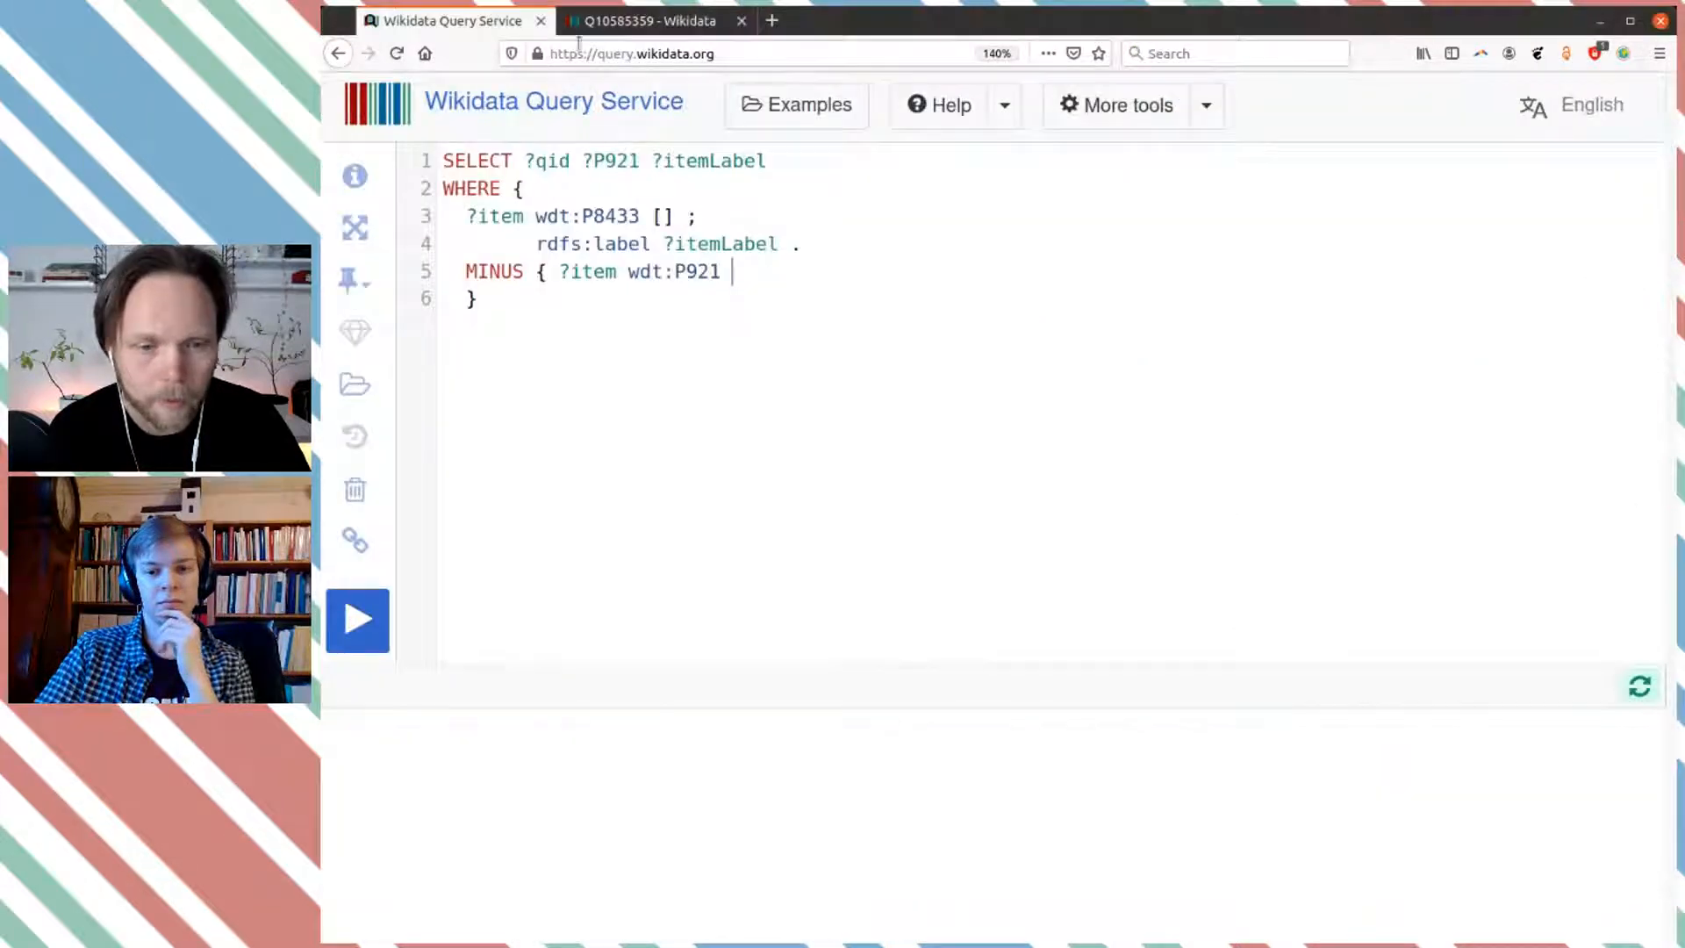
type("wd:")
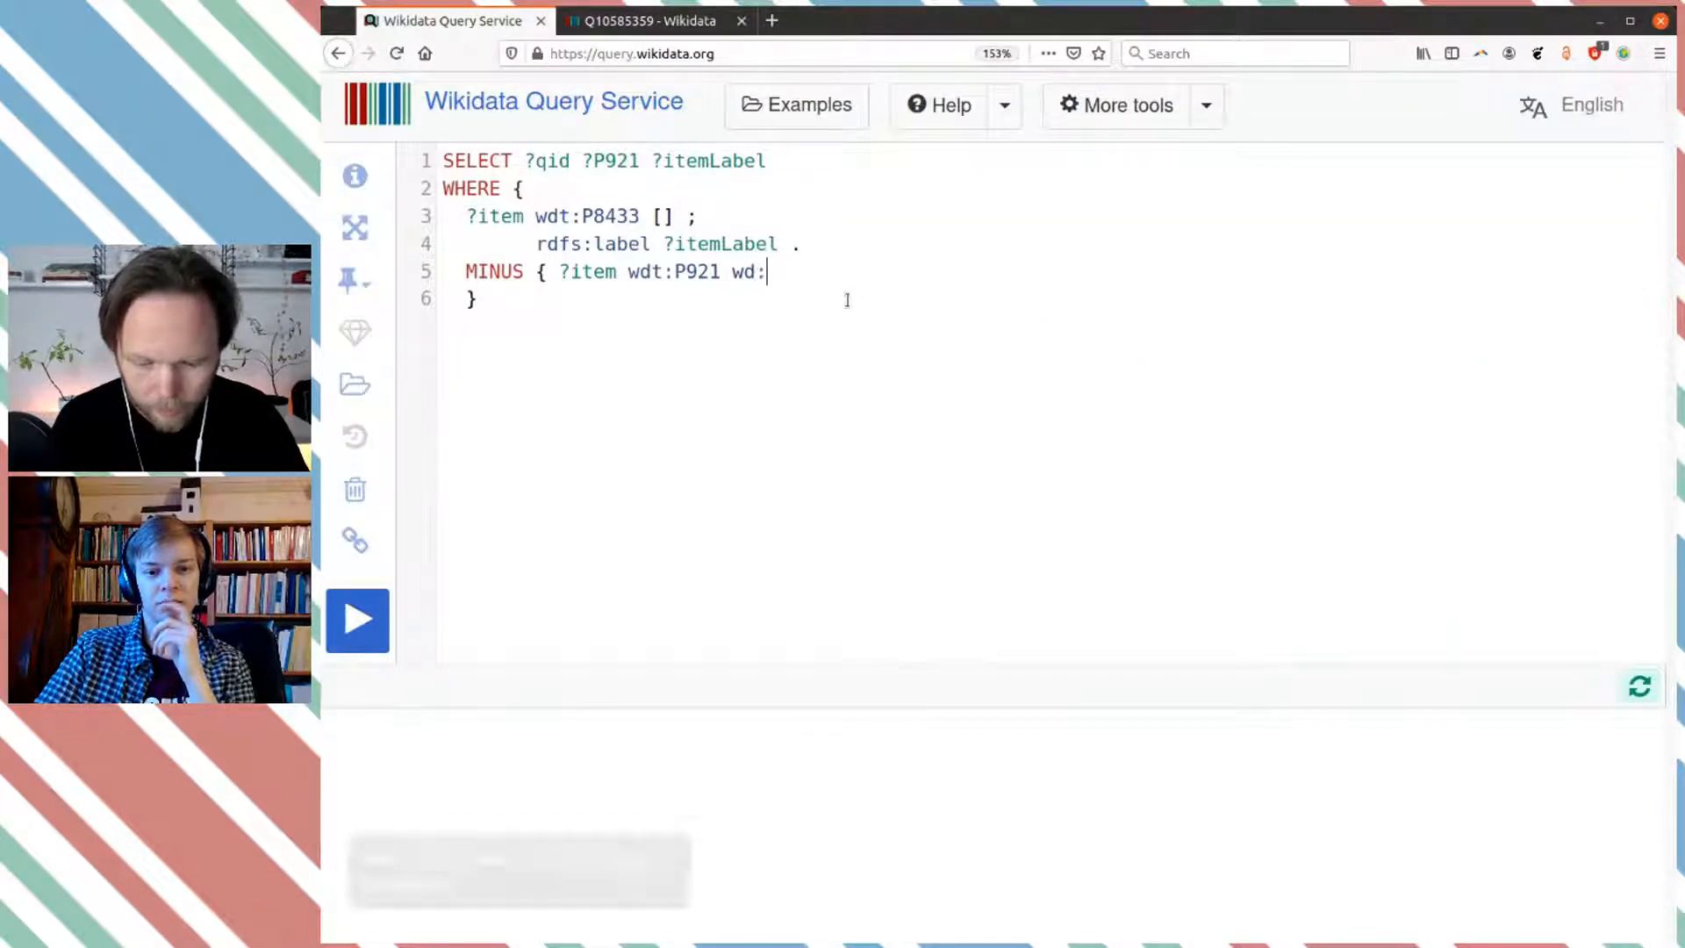
key("ctrl+v")
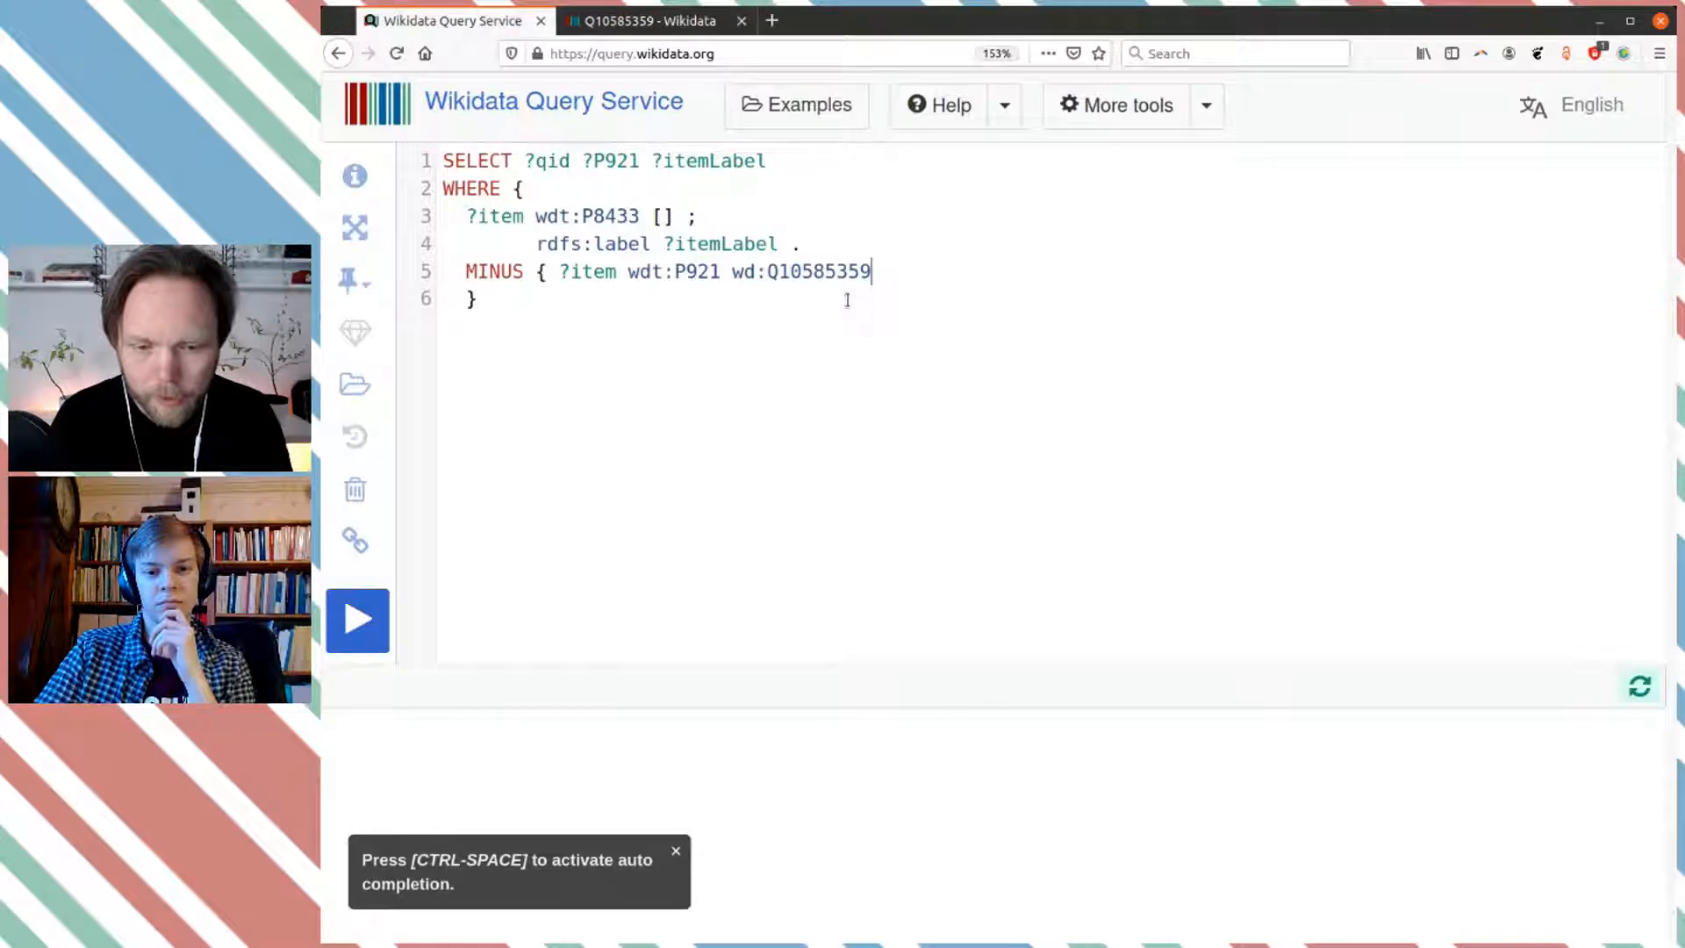
type("}")
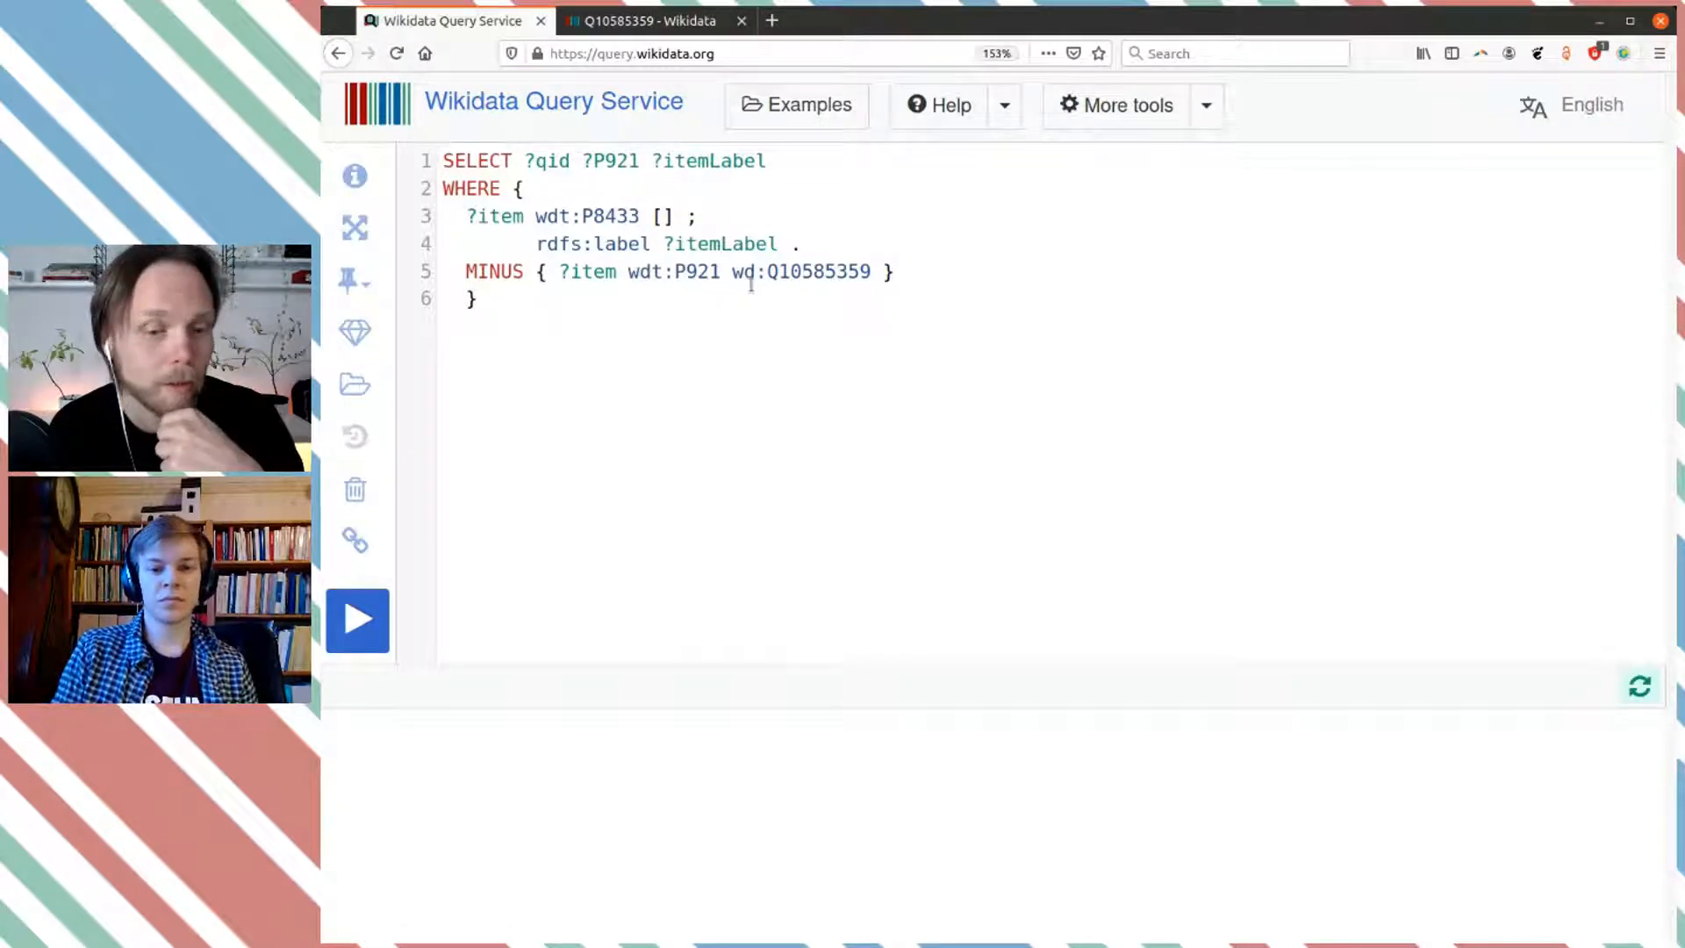
Step: Start a FILTER(CONTAINS( clause on a new line below the MINUS clause
mouse_move(837, 281)
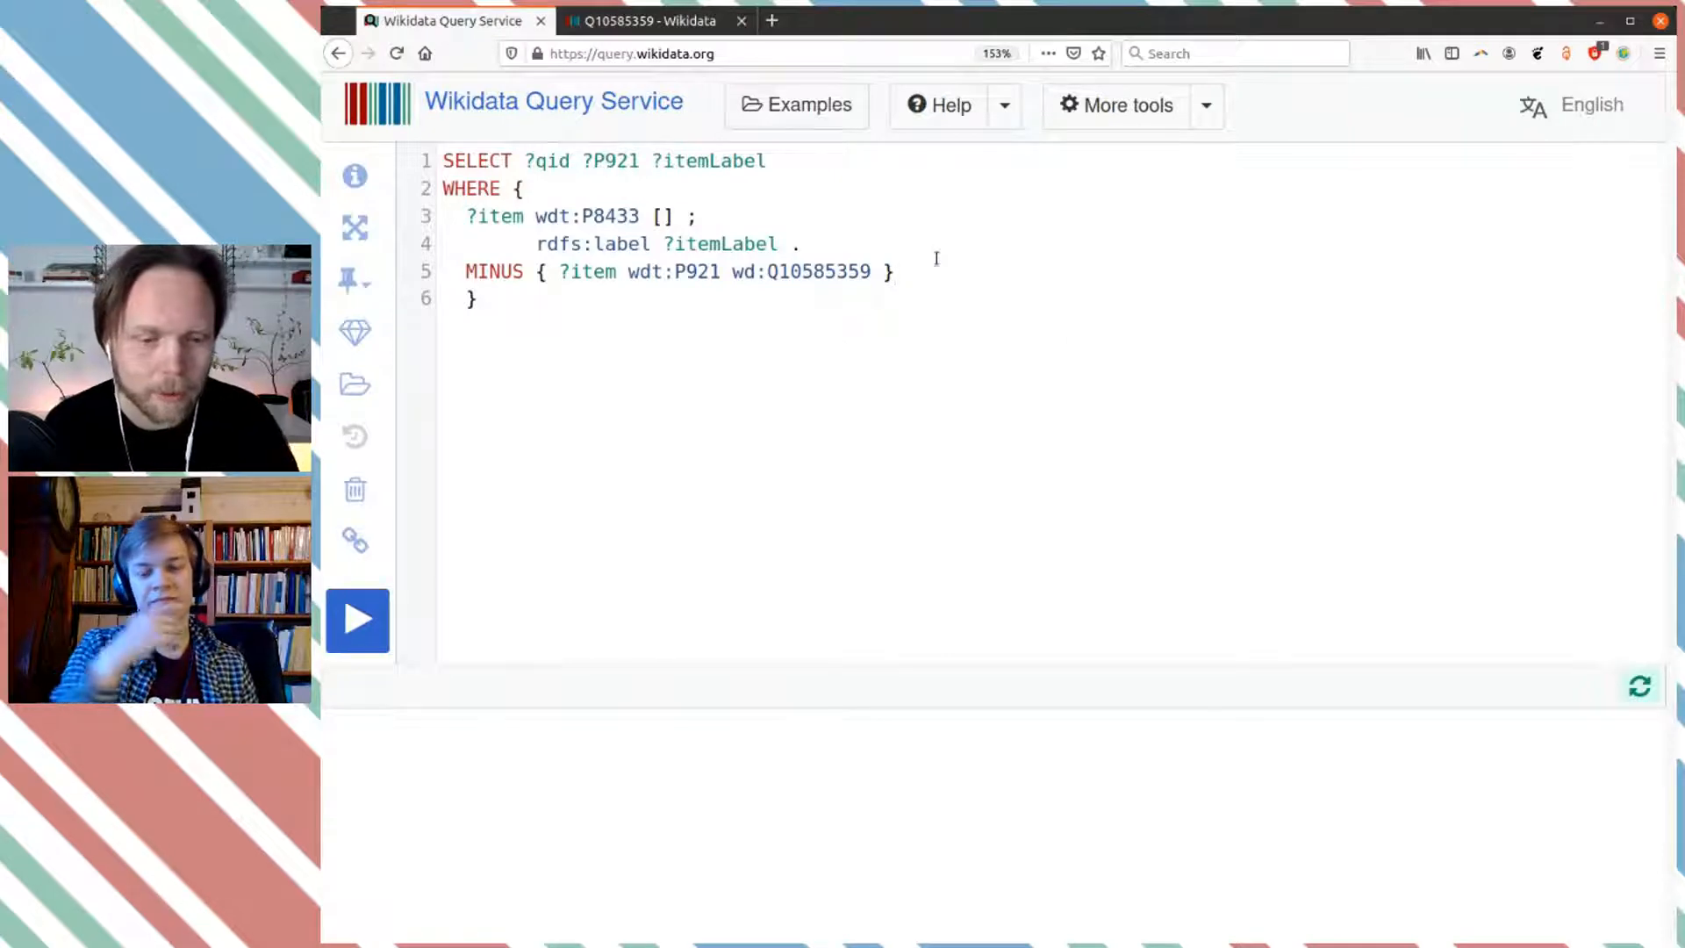
key("Return")
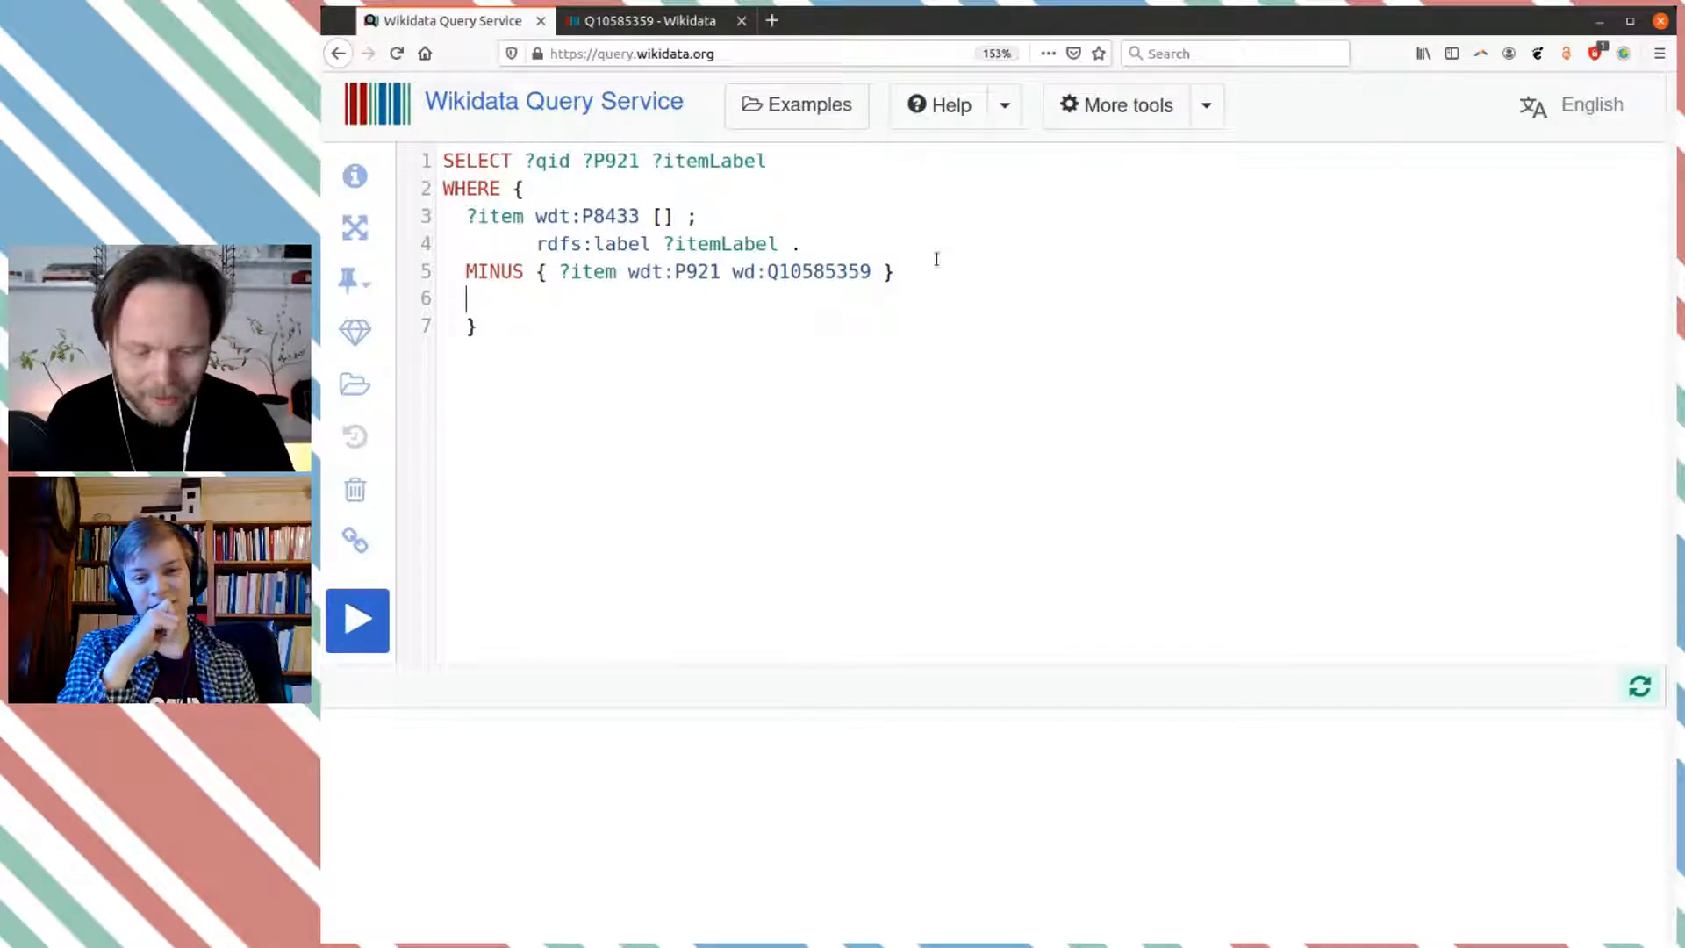
type("FILTER(")
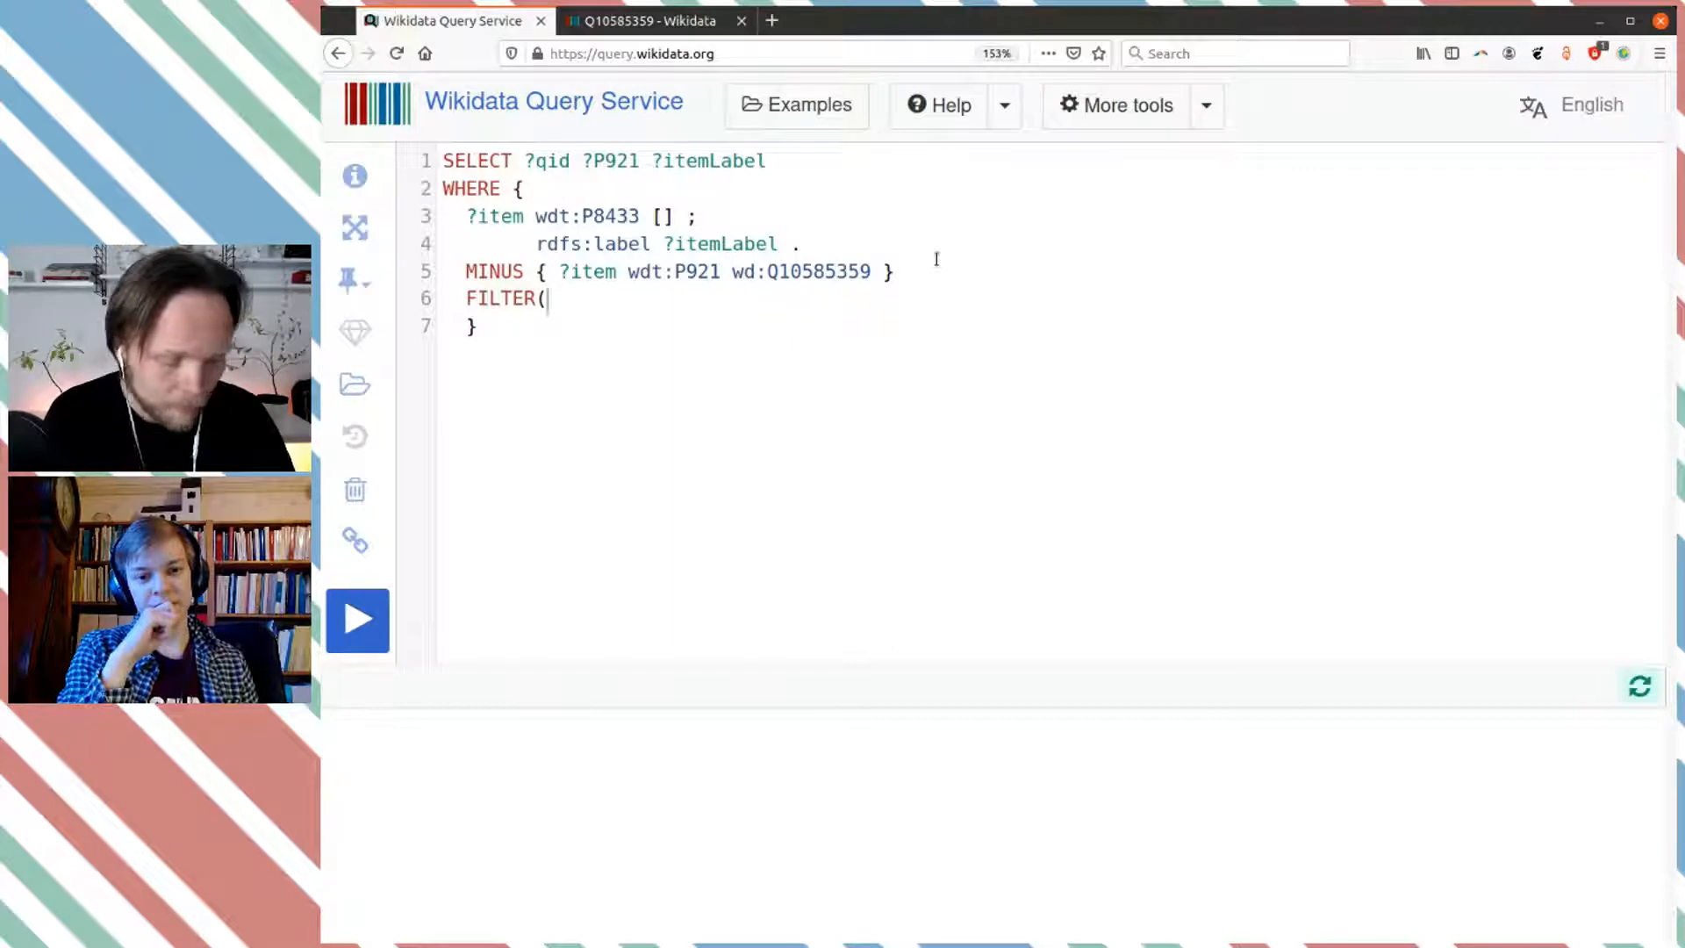
type("CON")
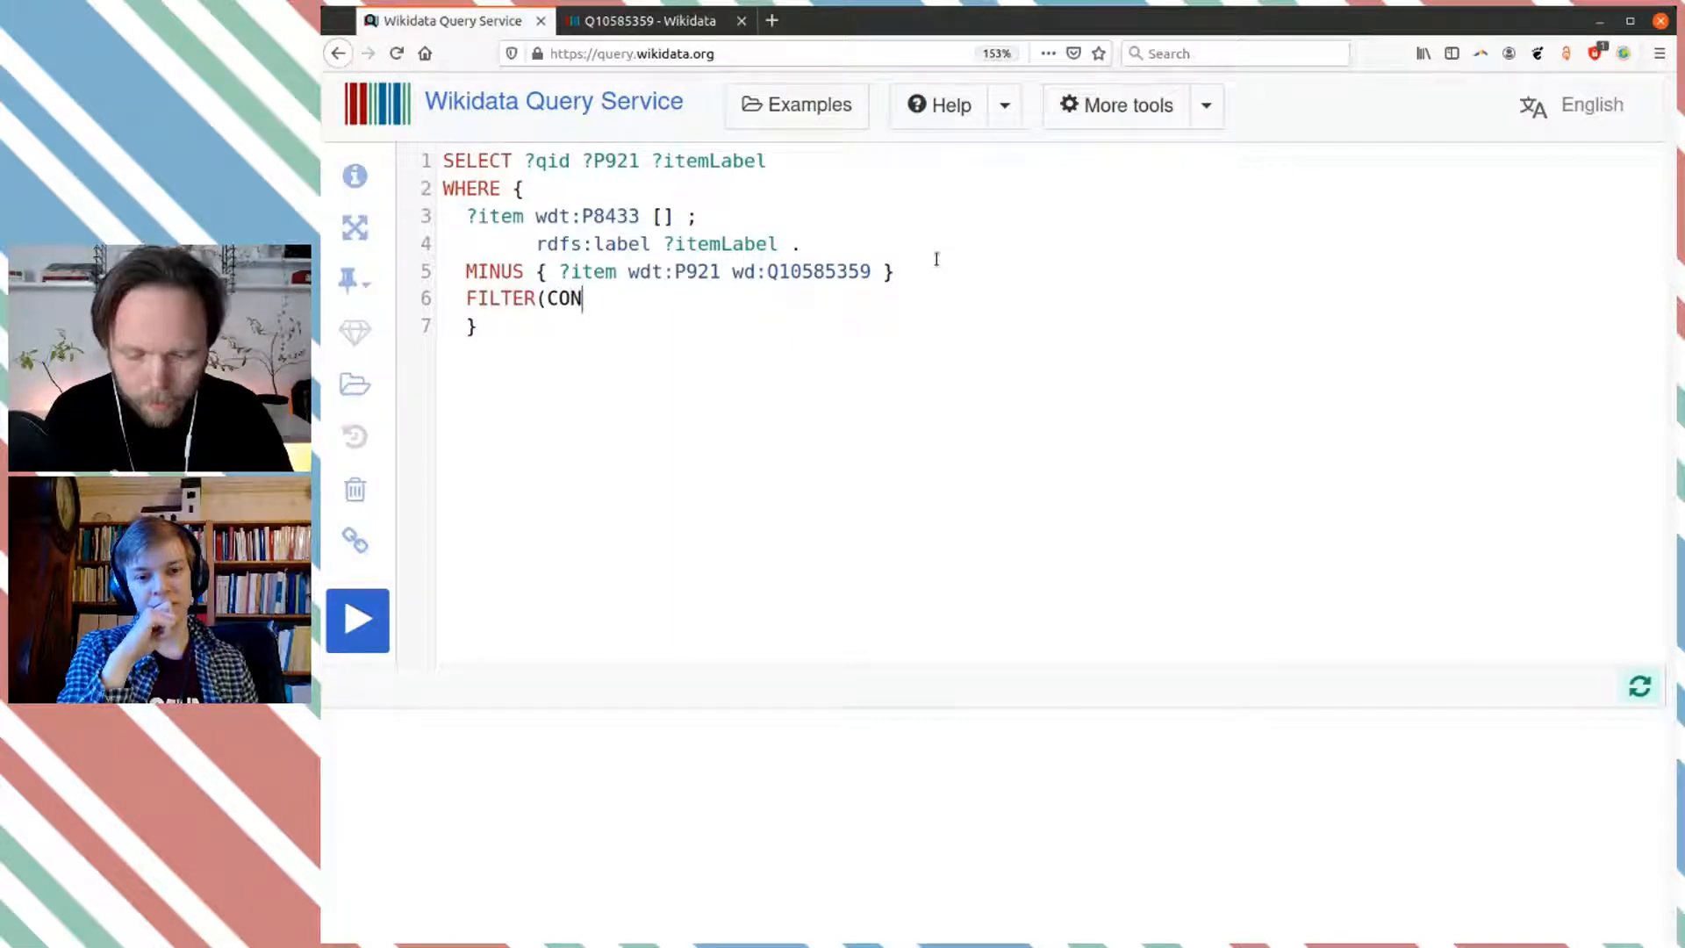
type("TAI")
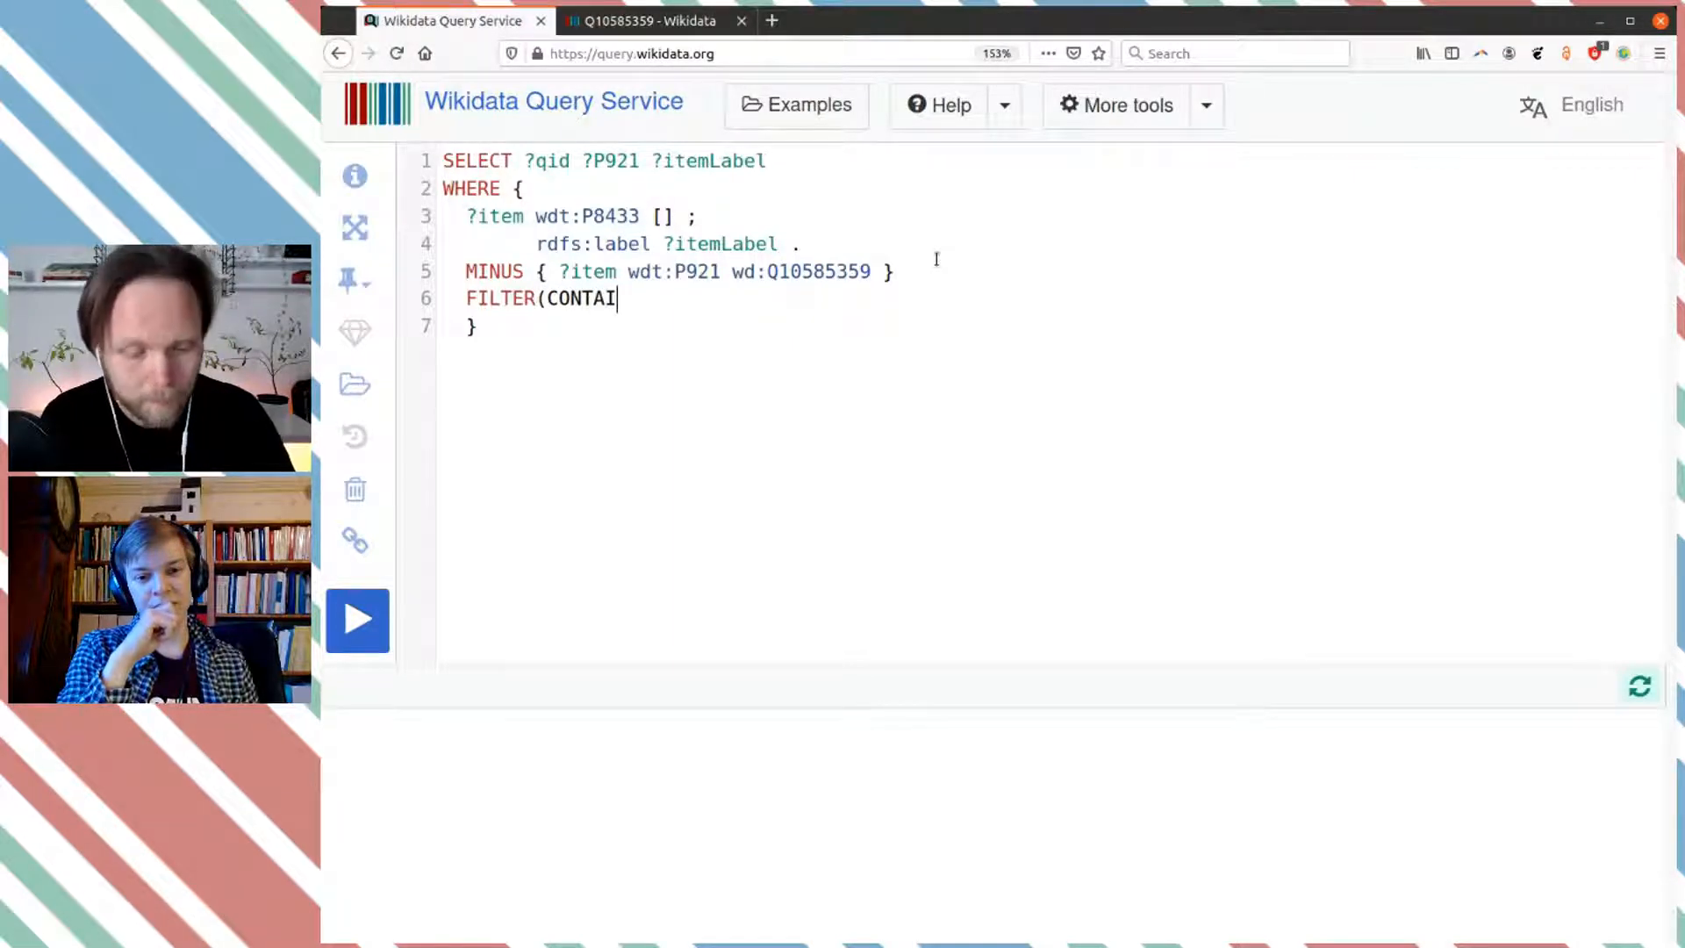
type("NS")
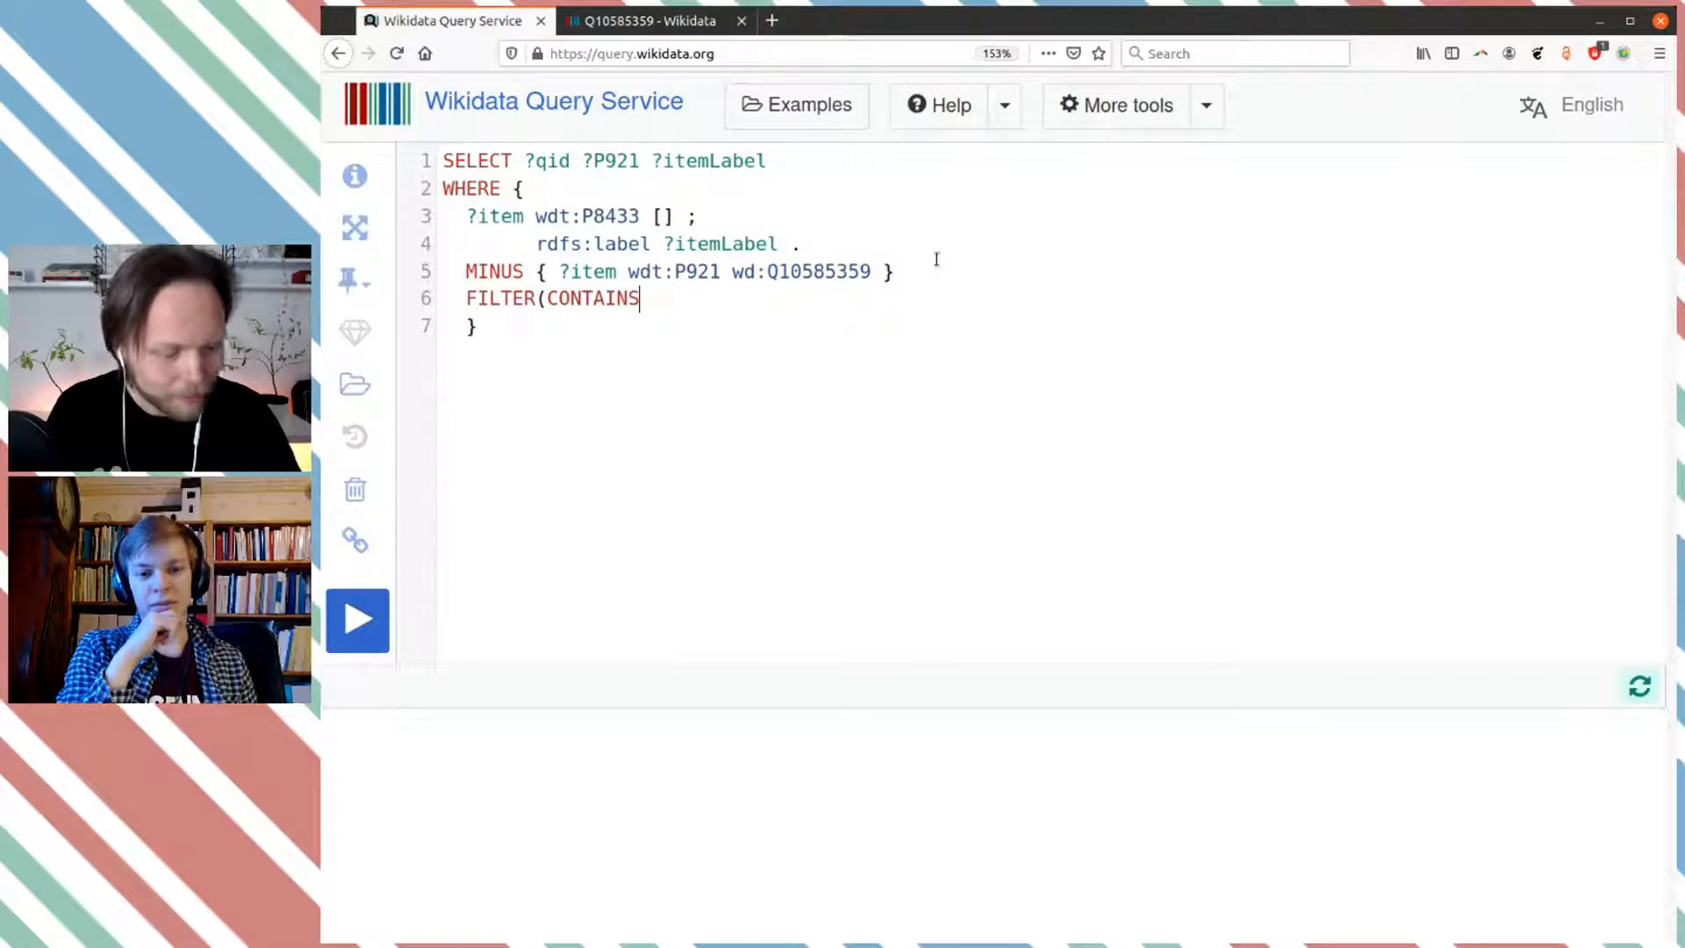
type("(")
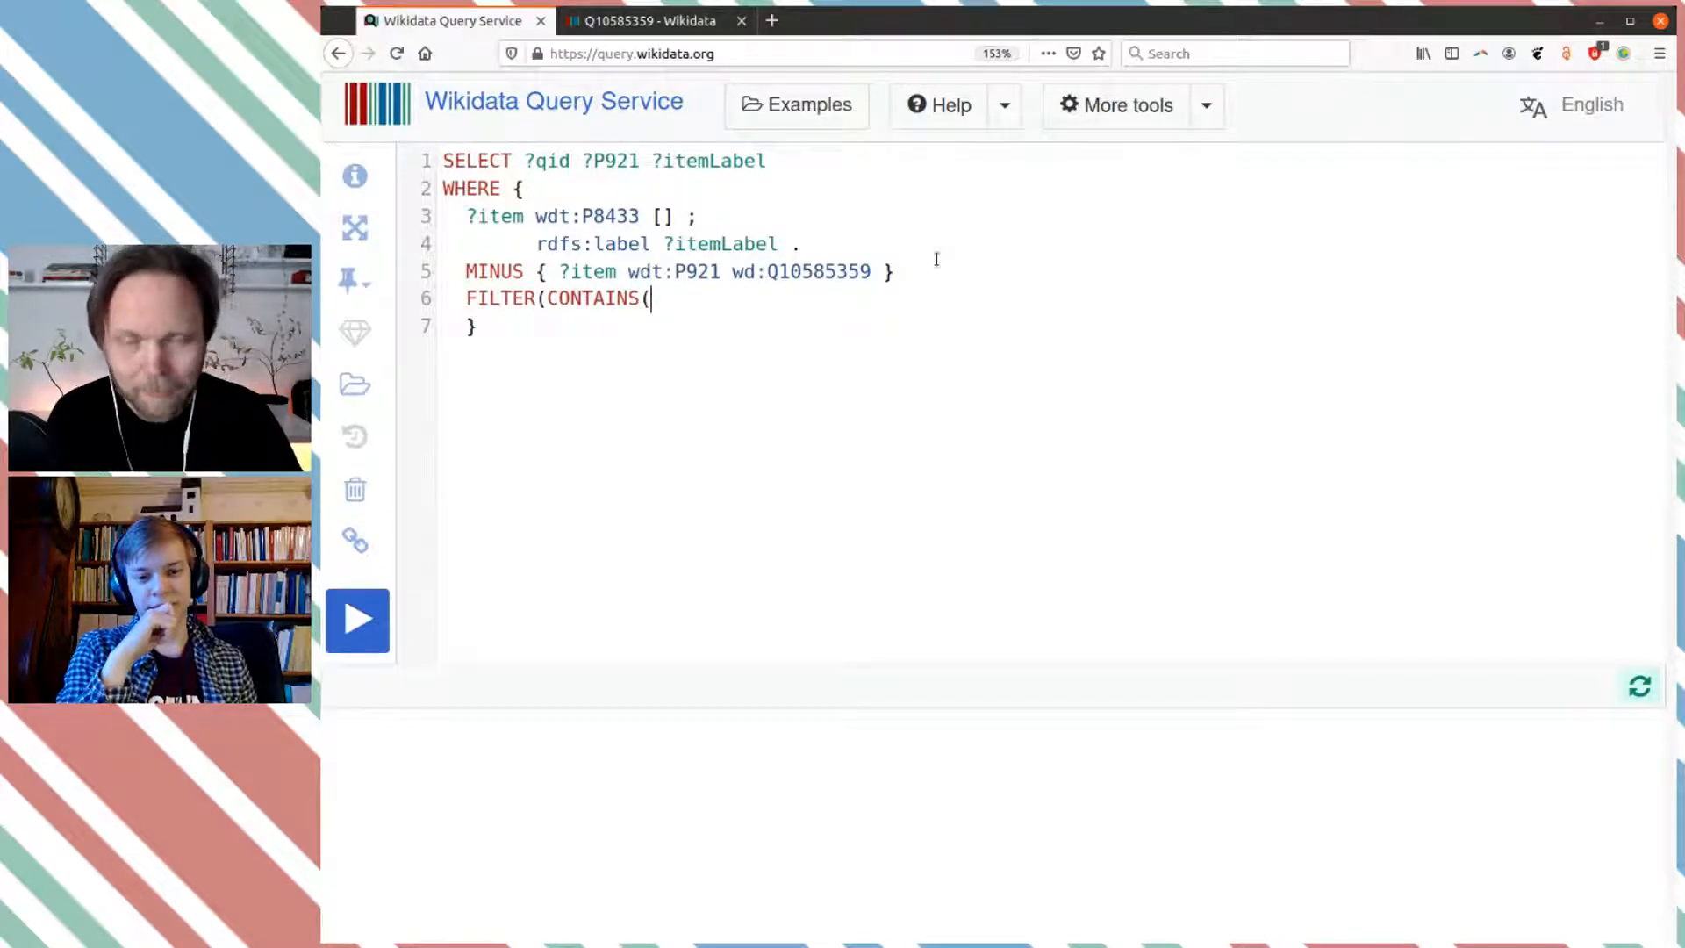
Step: Enter LCASE(?itemLabel) as the first argument of CONTAINS in the filter
type("LCASE")
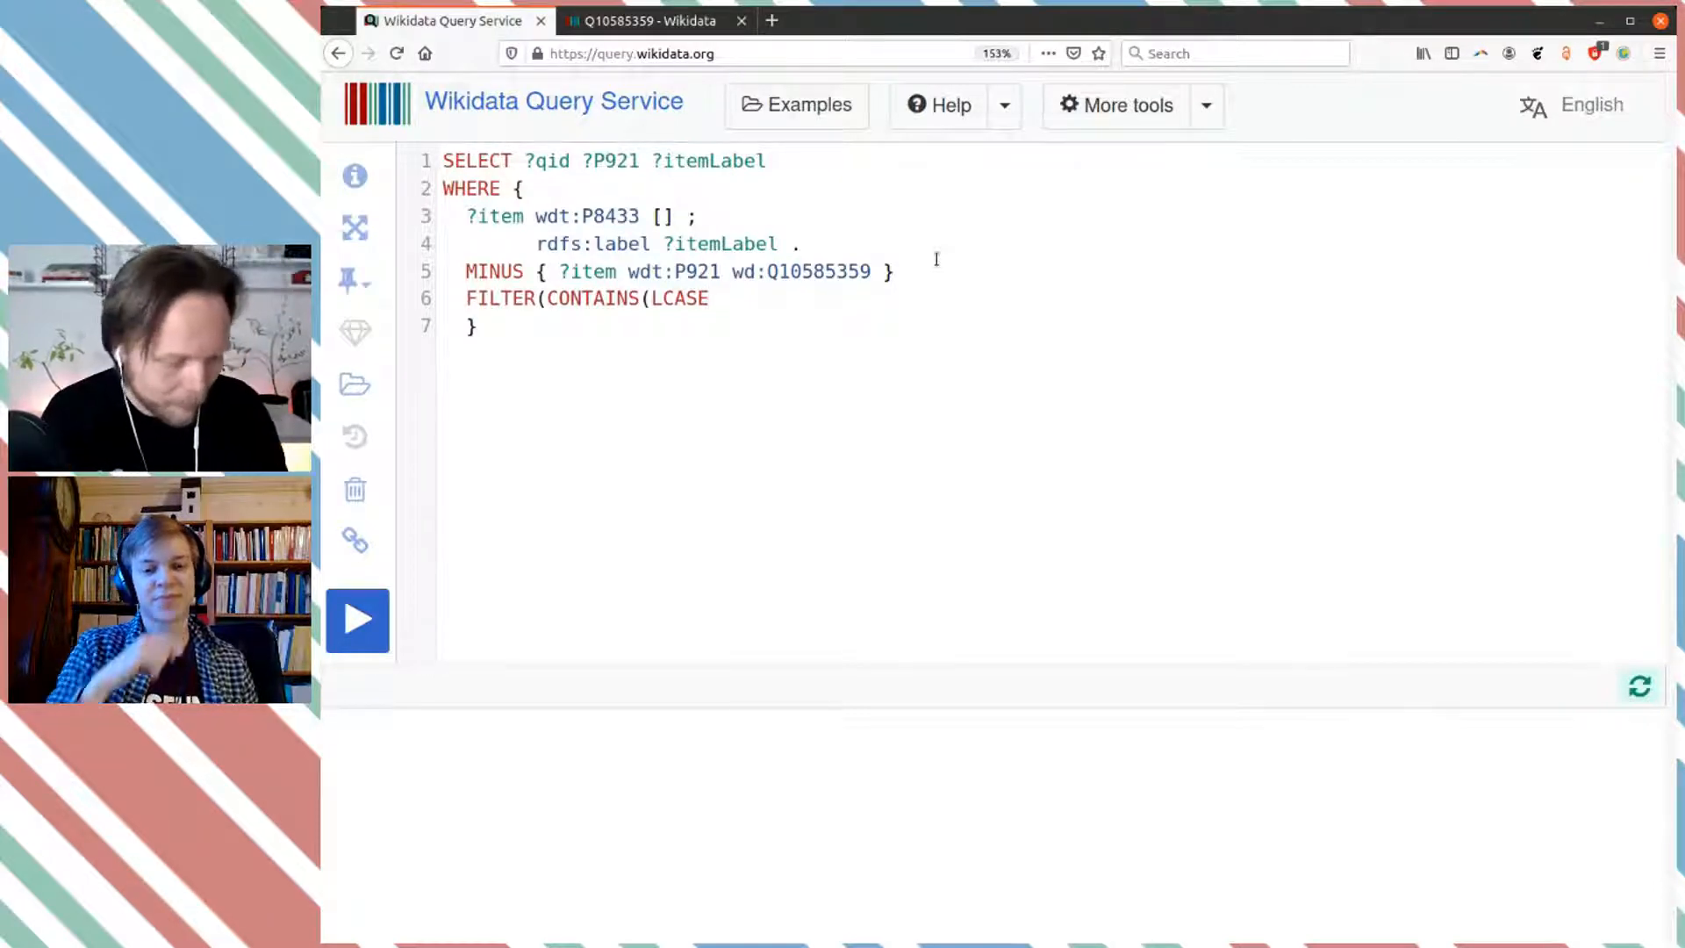
type("(")
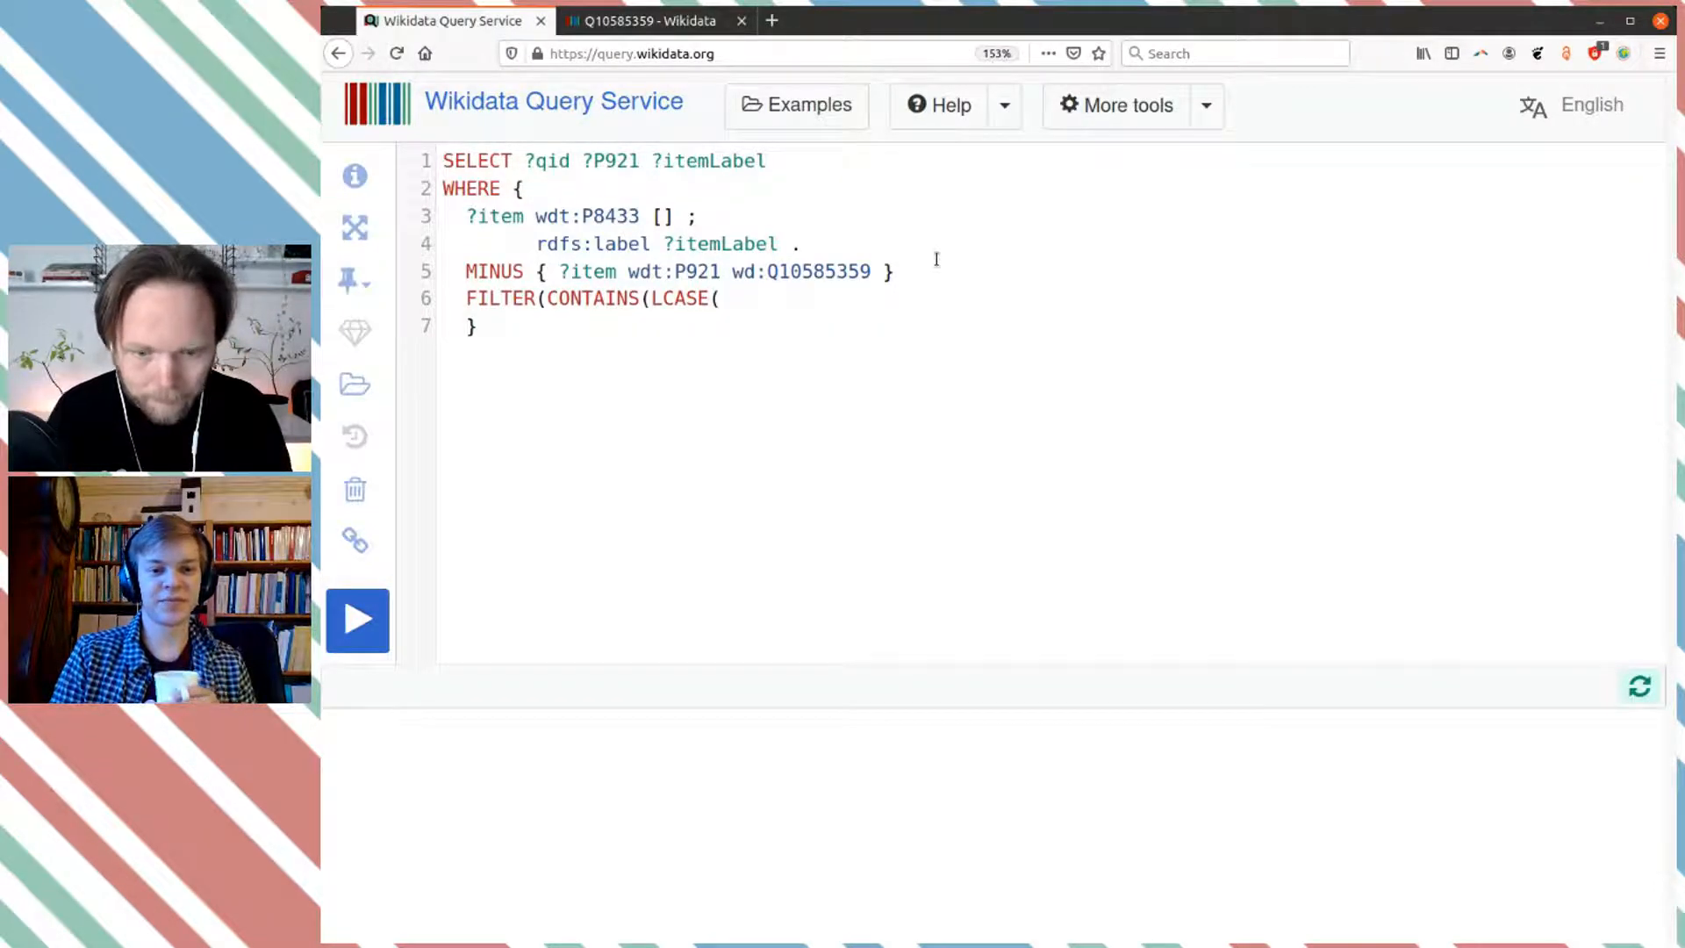
type("?")
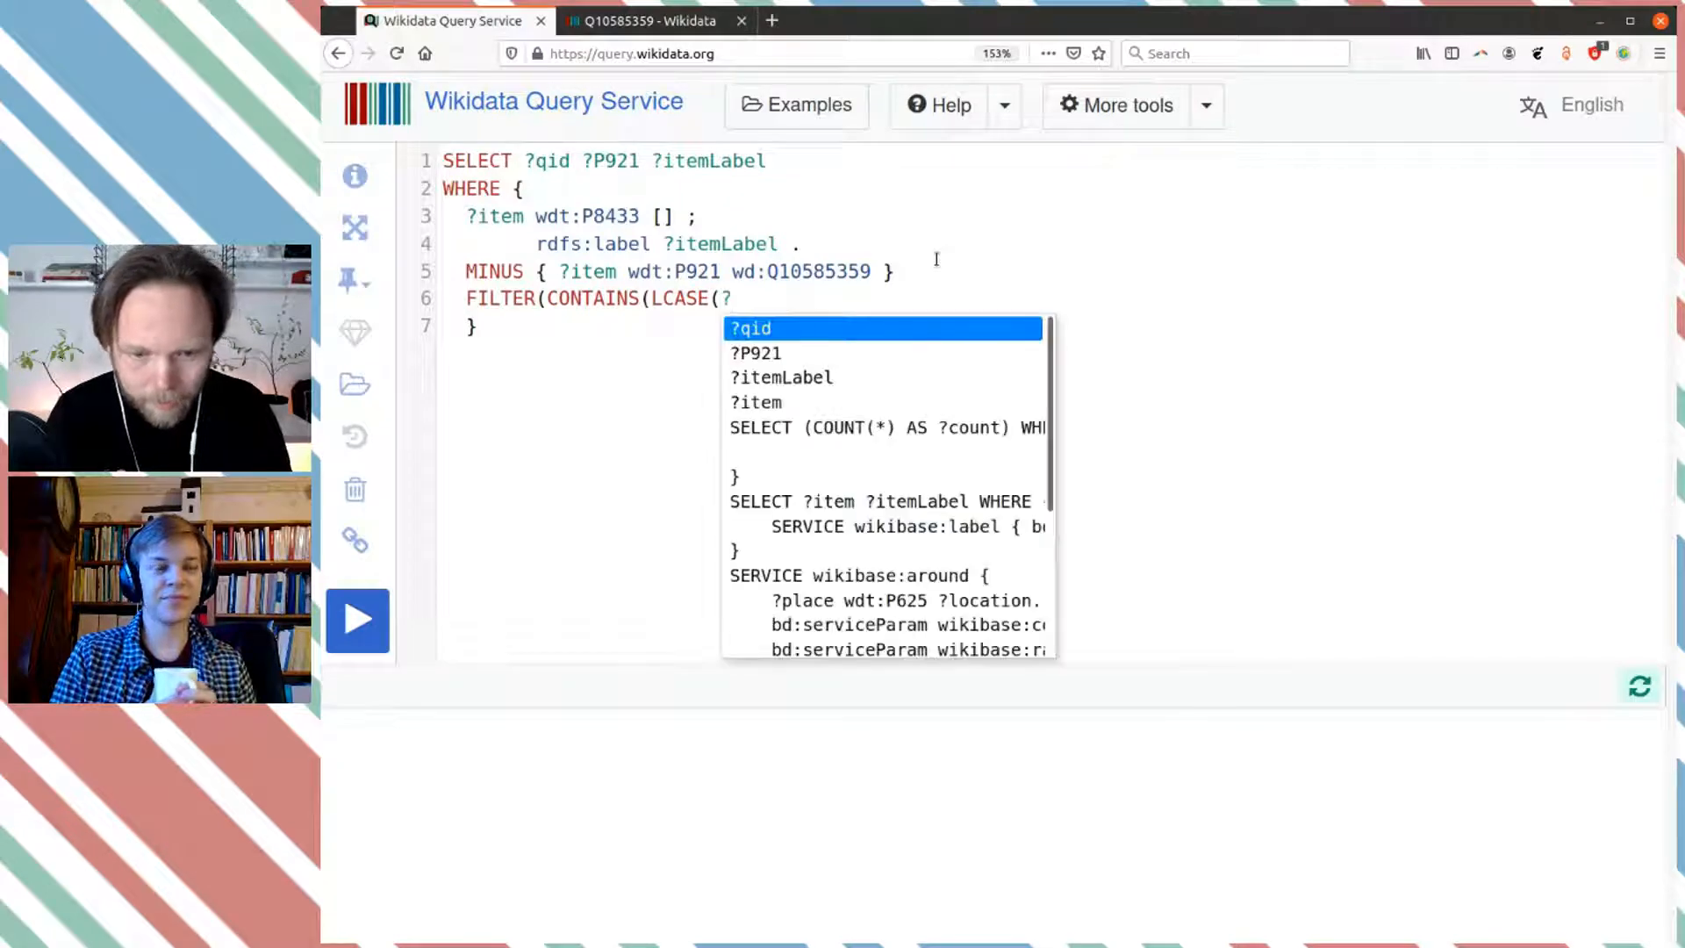
key("Down")
key("Down")
key("Return")
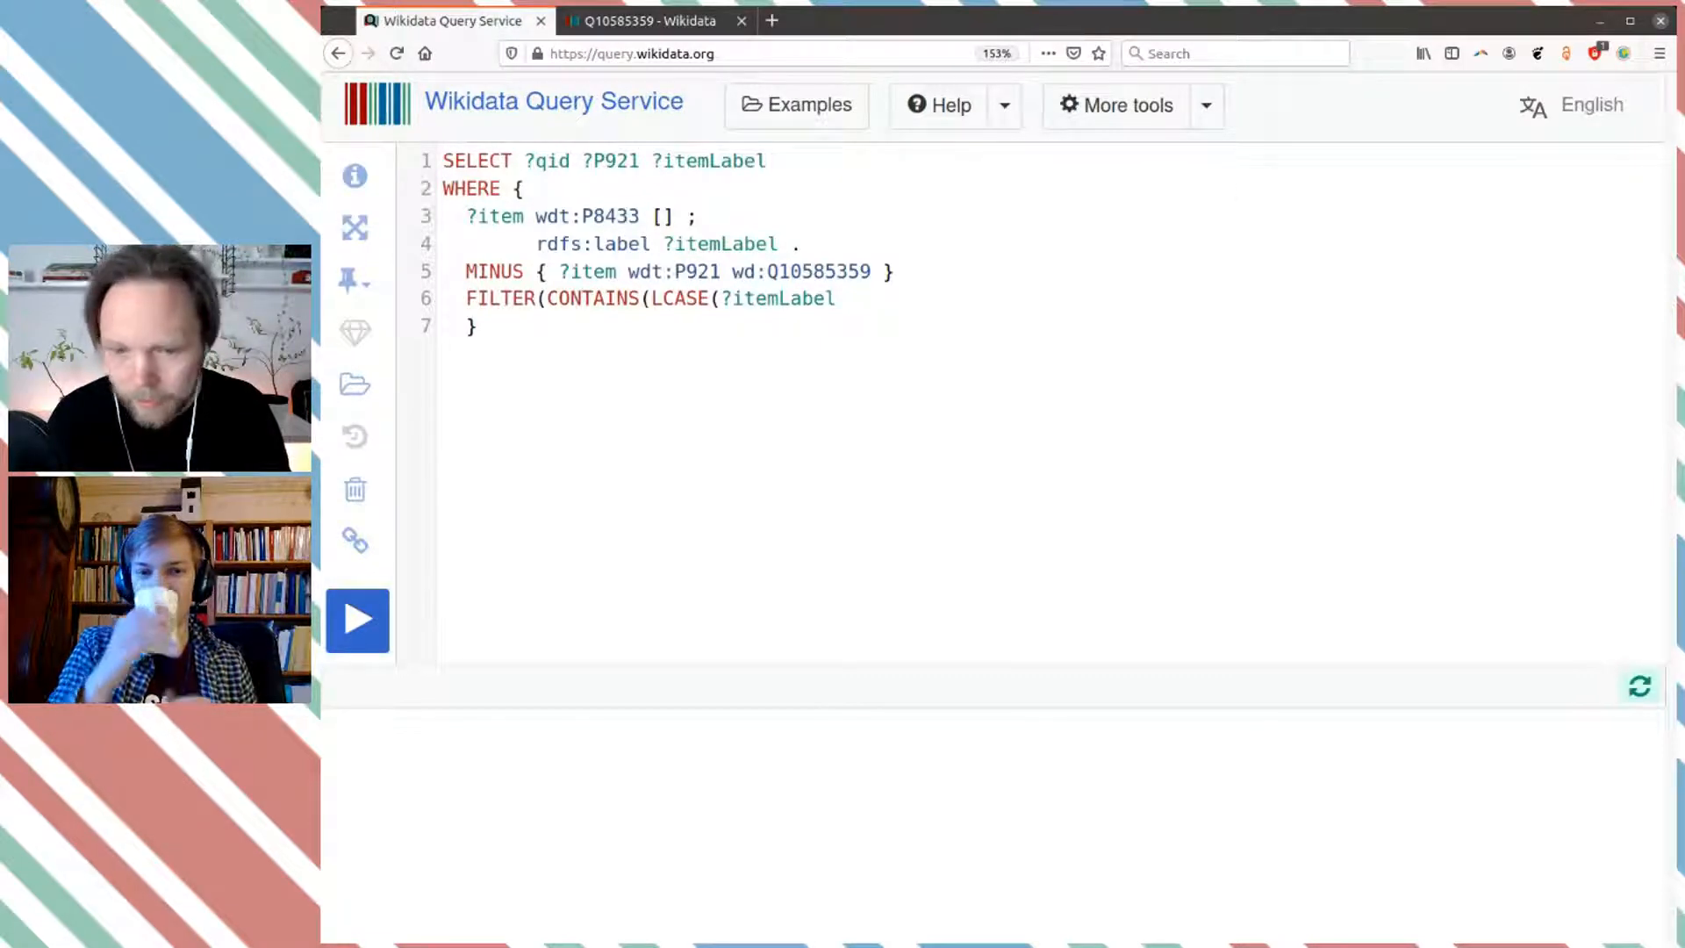
left_click(884, 299)
type(")")
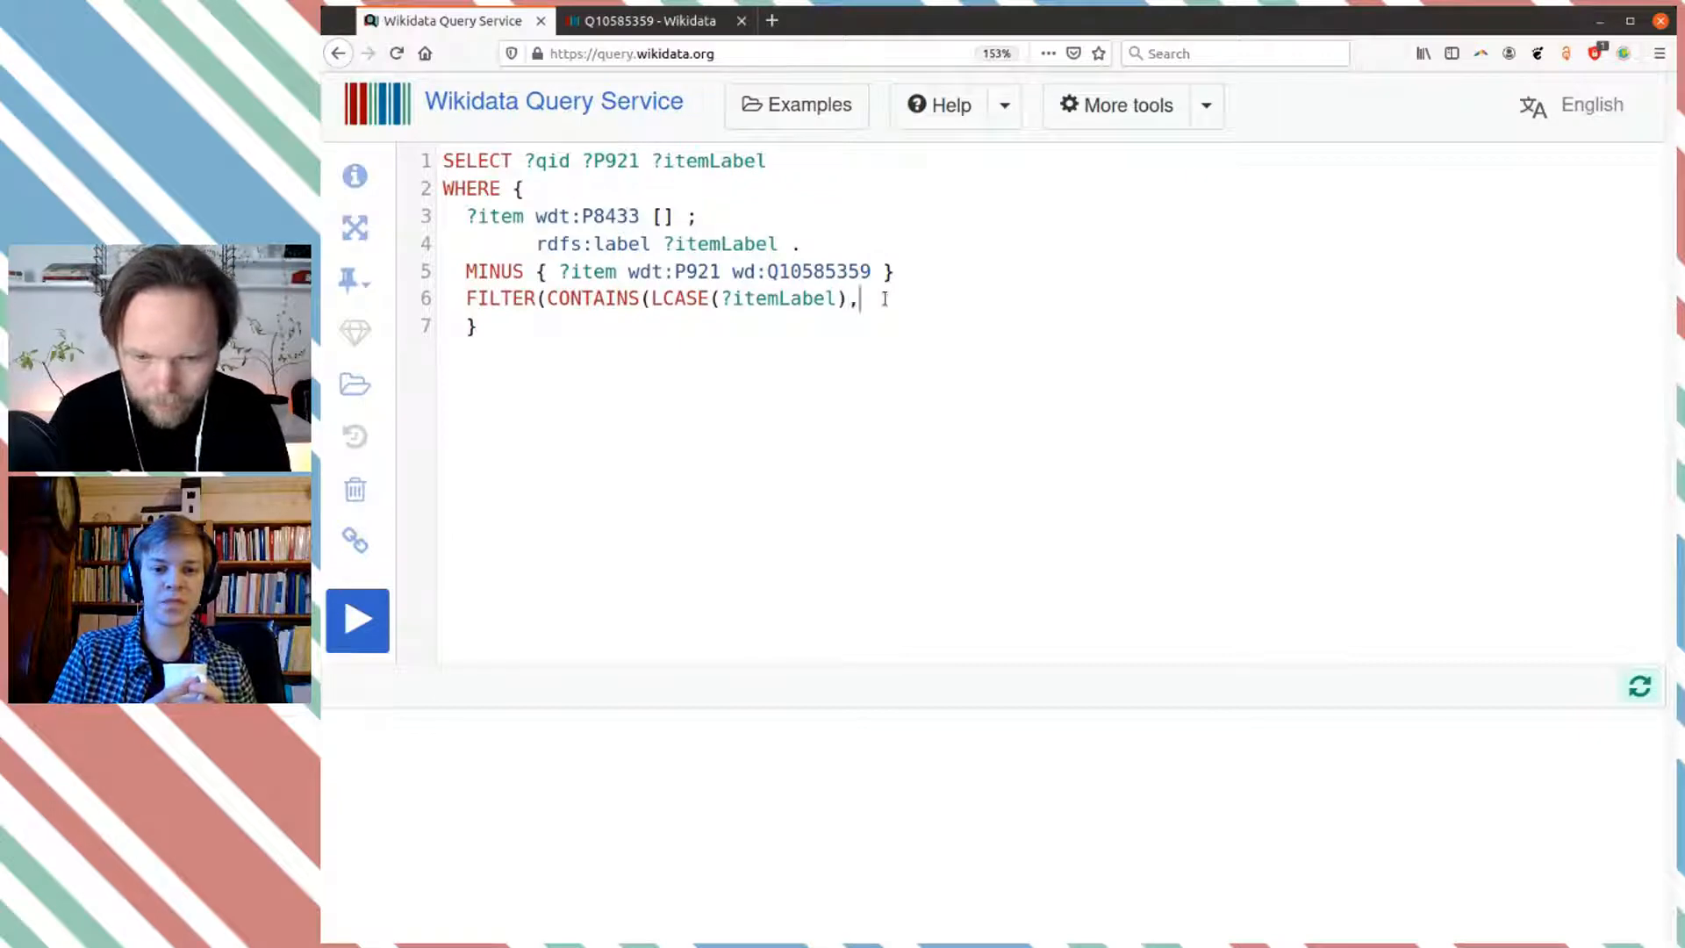
Step: Complete the filter with the search string 'miljöbalken' as second argument and both closing parentheses
type(", '")
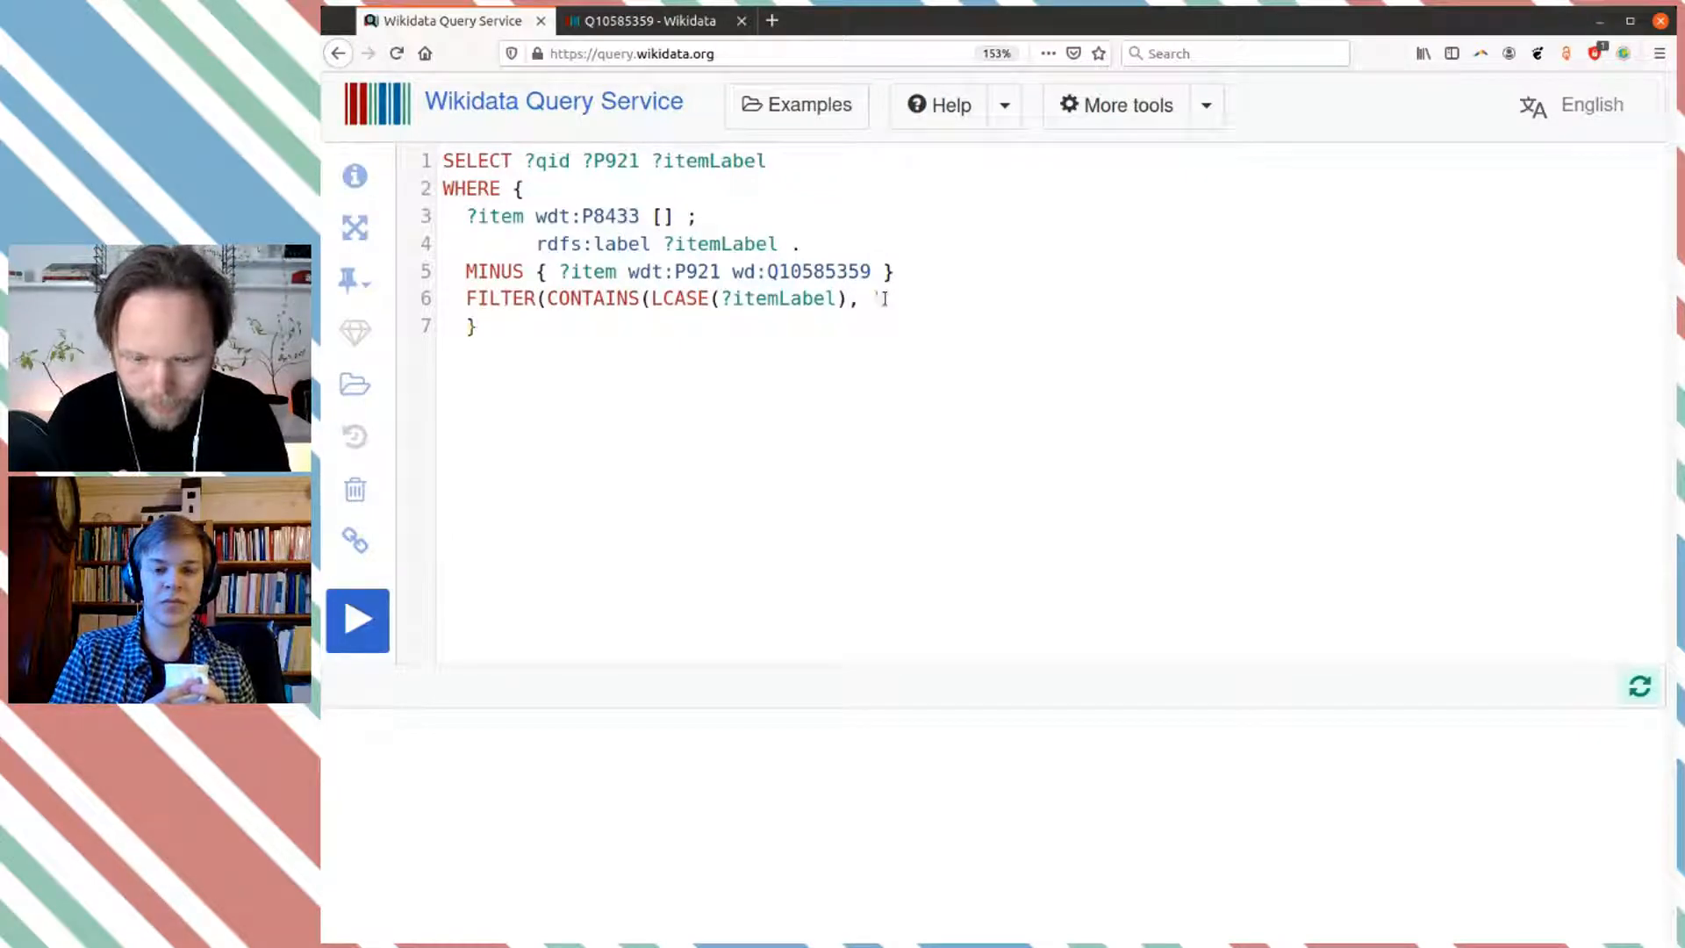
type("milj")
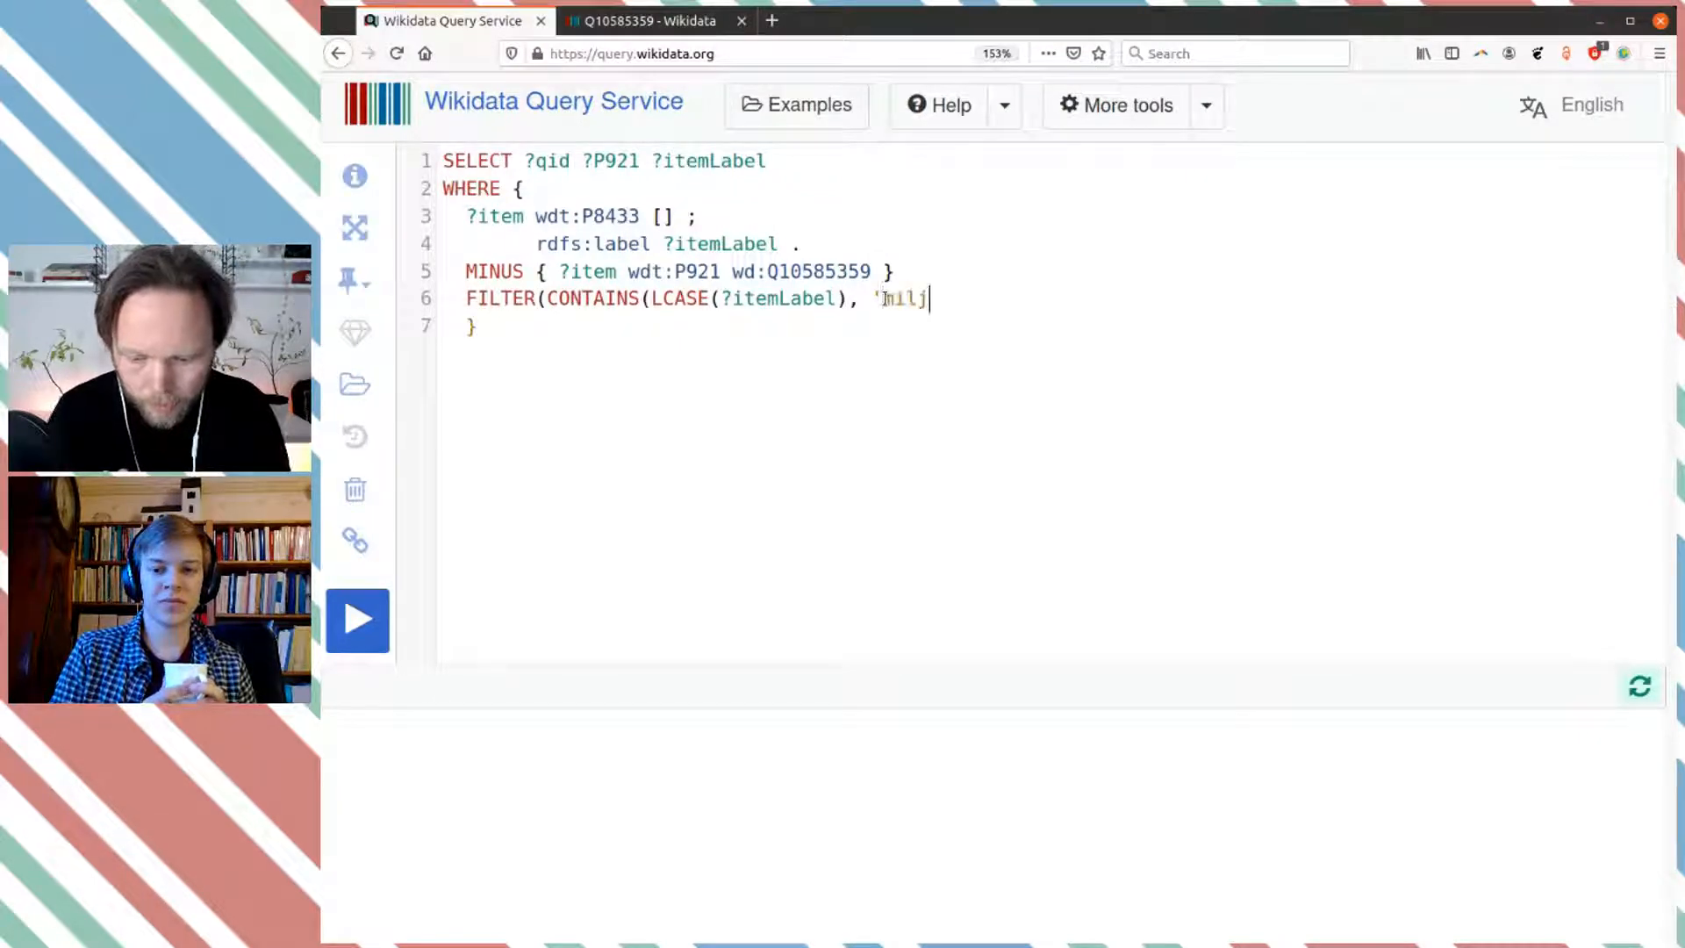
type("öbalken")
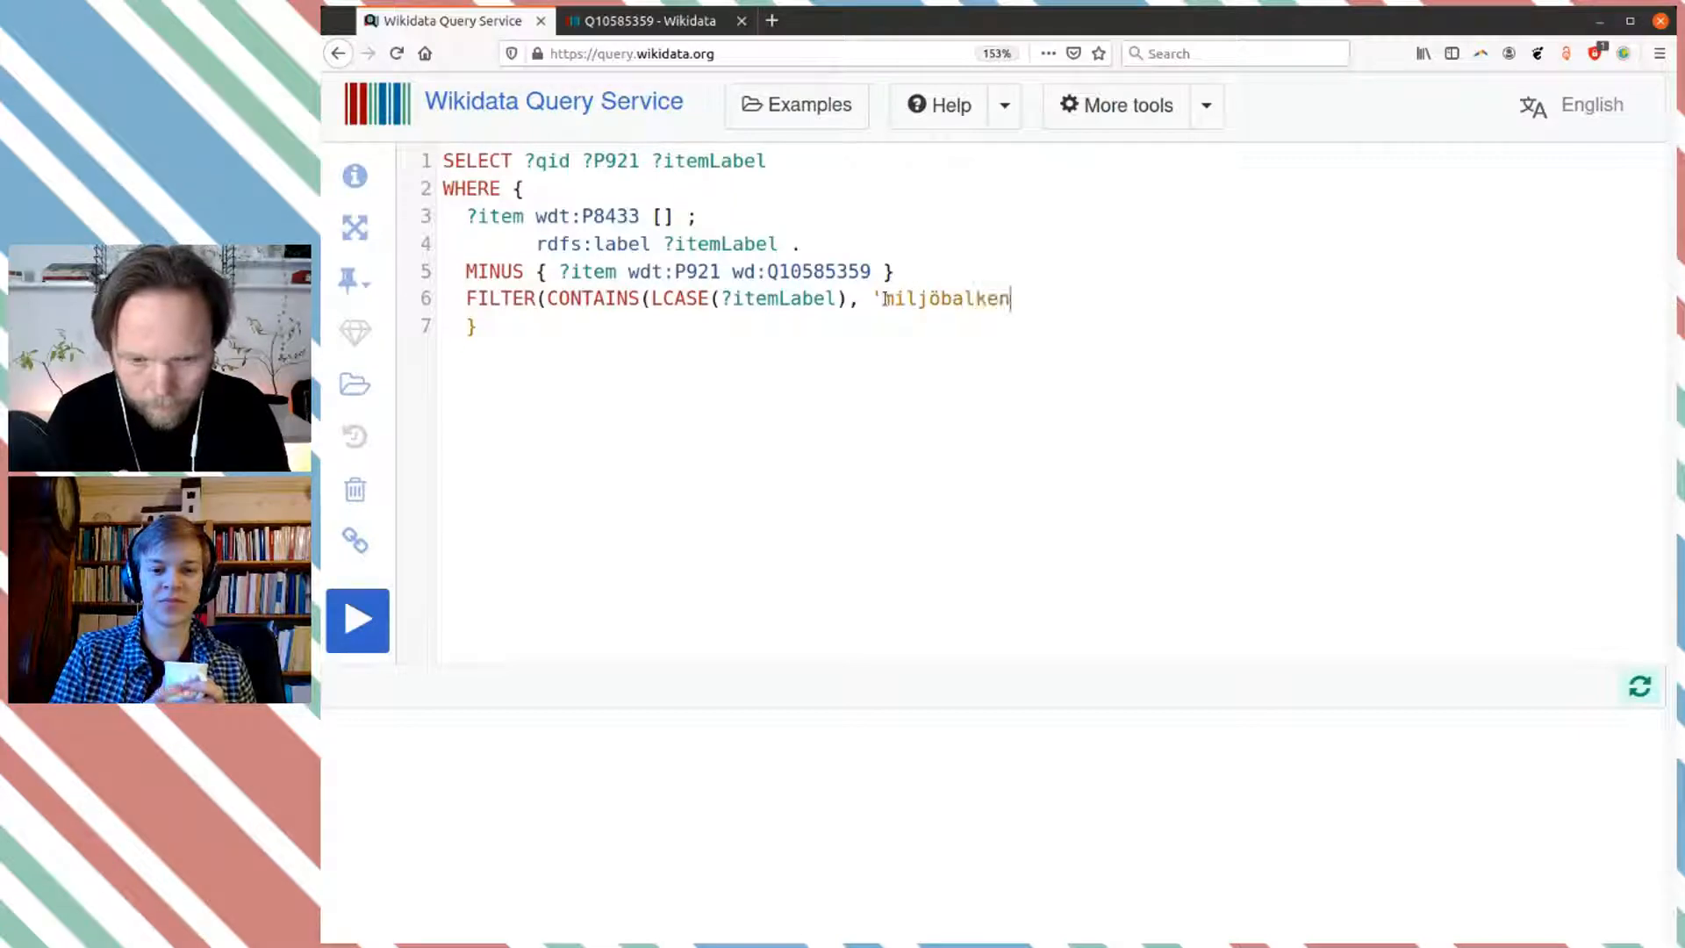
type("')")
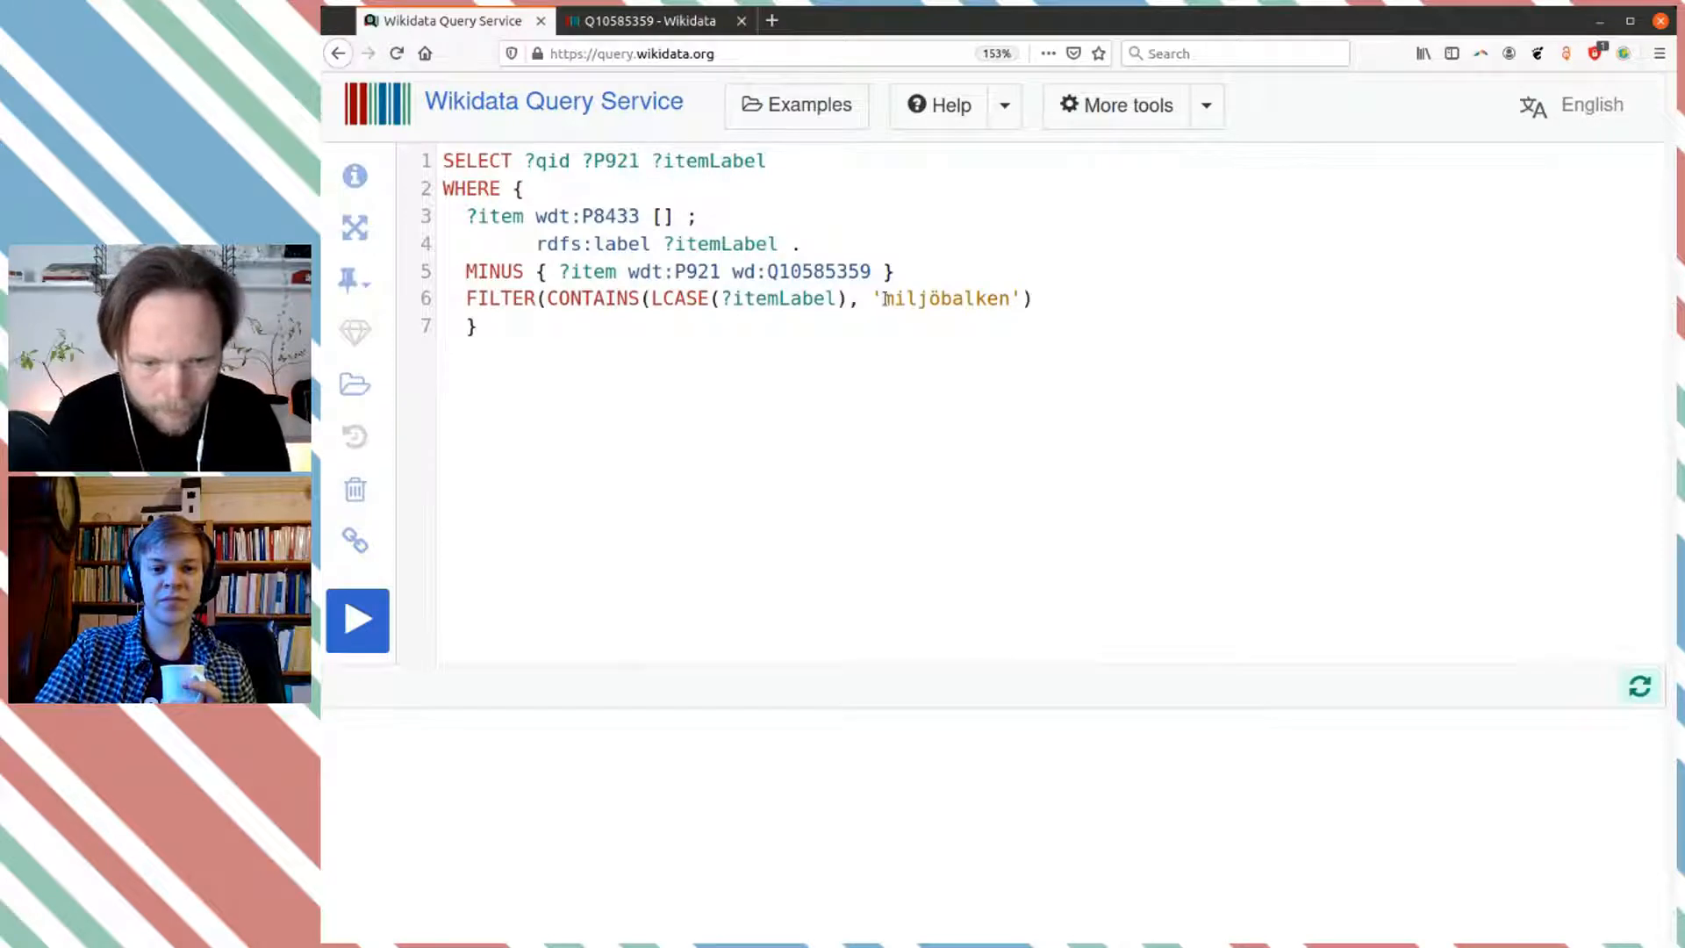
type(")")
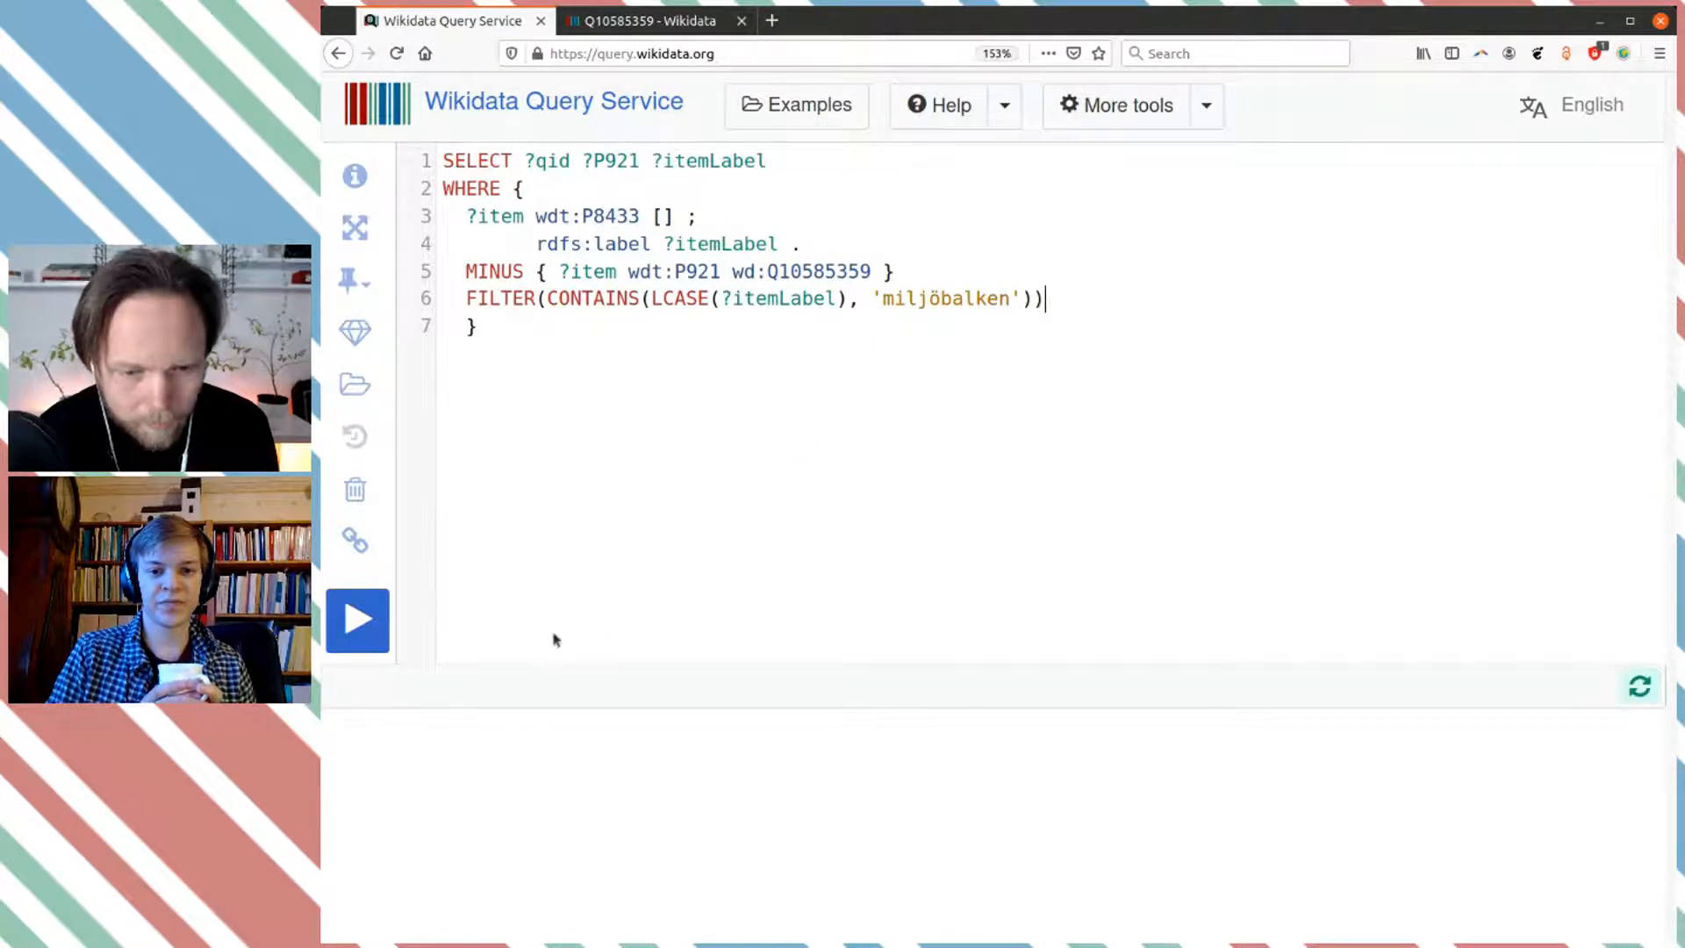
Step: Run the query and add an empty line below the FILTER clause
mouse_move(527, 161)
left_mouse_down()
mouse_move(581, 161)
mouse_move(549, 161)
left_mouse_up()
left_click(639, 160)
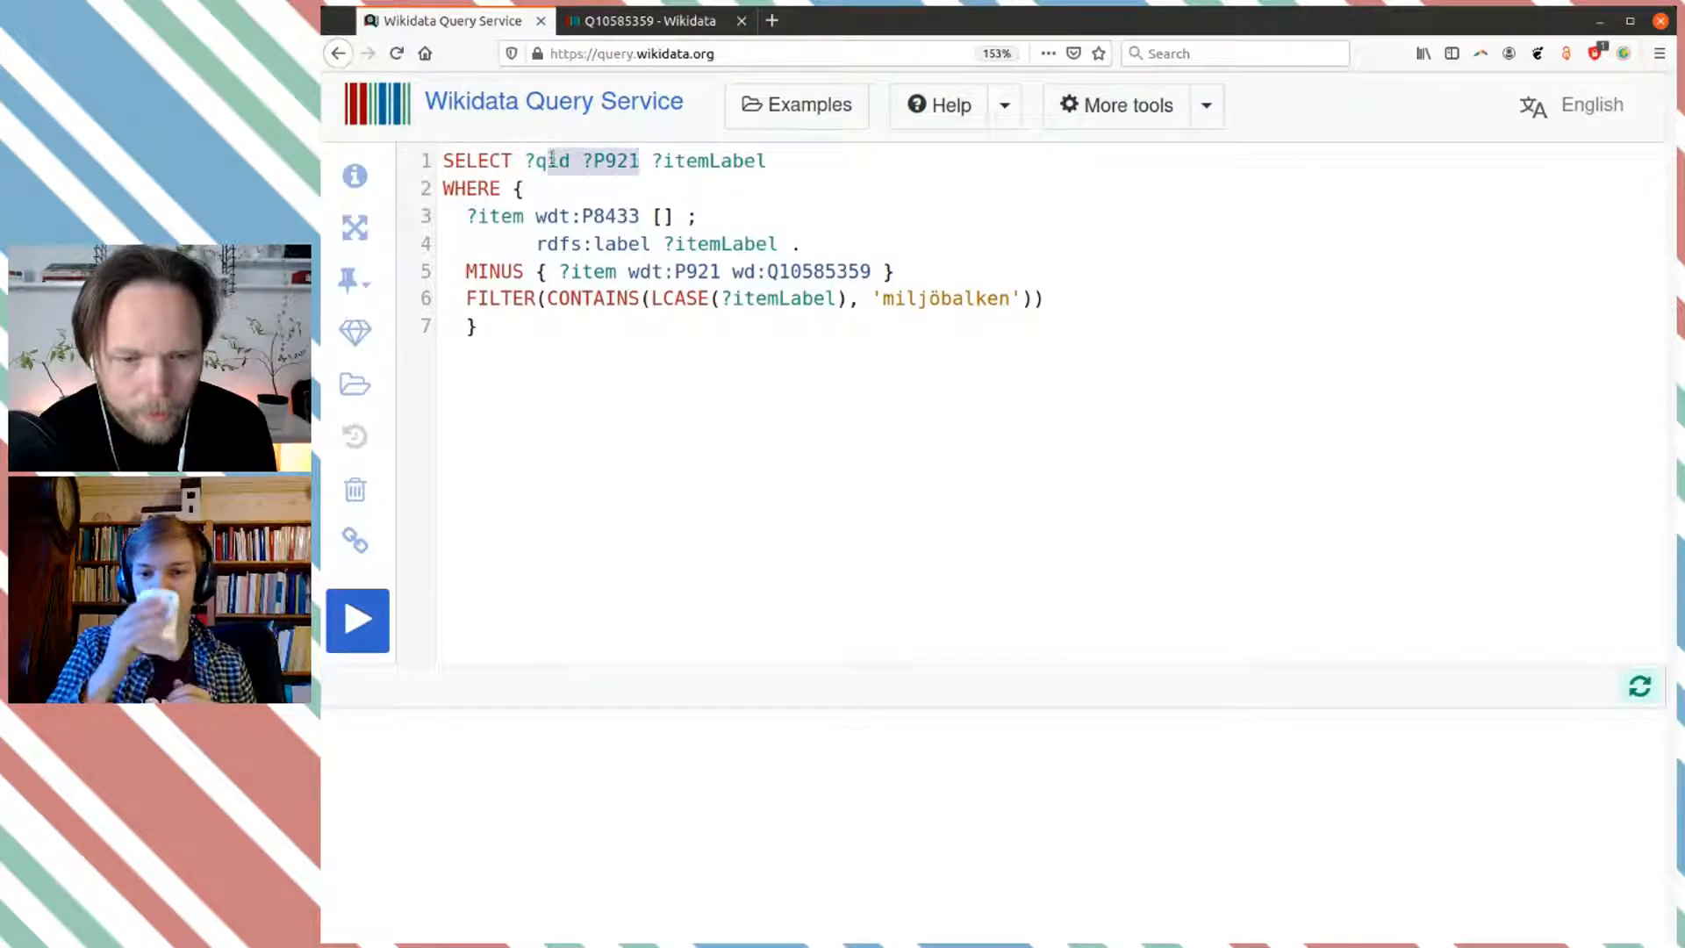
double_click(737, 160)
left_click(712, 314)
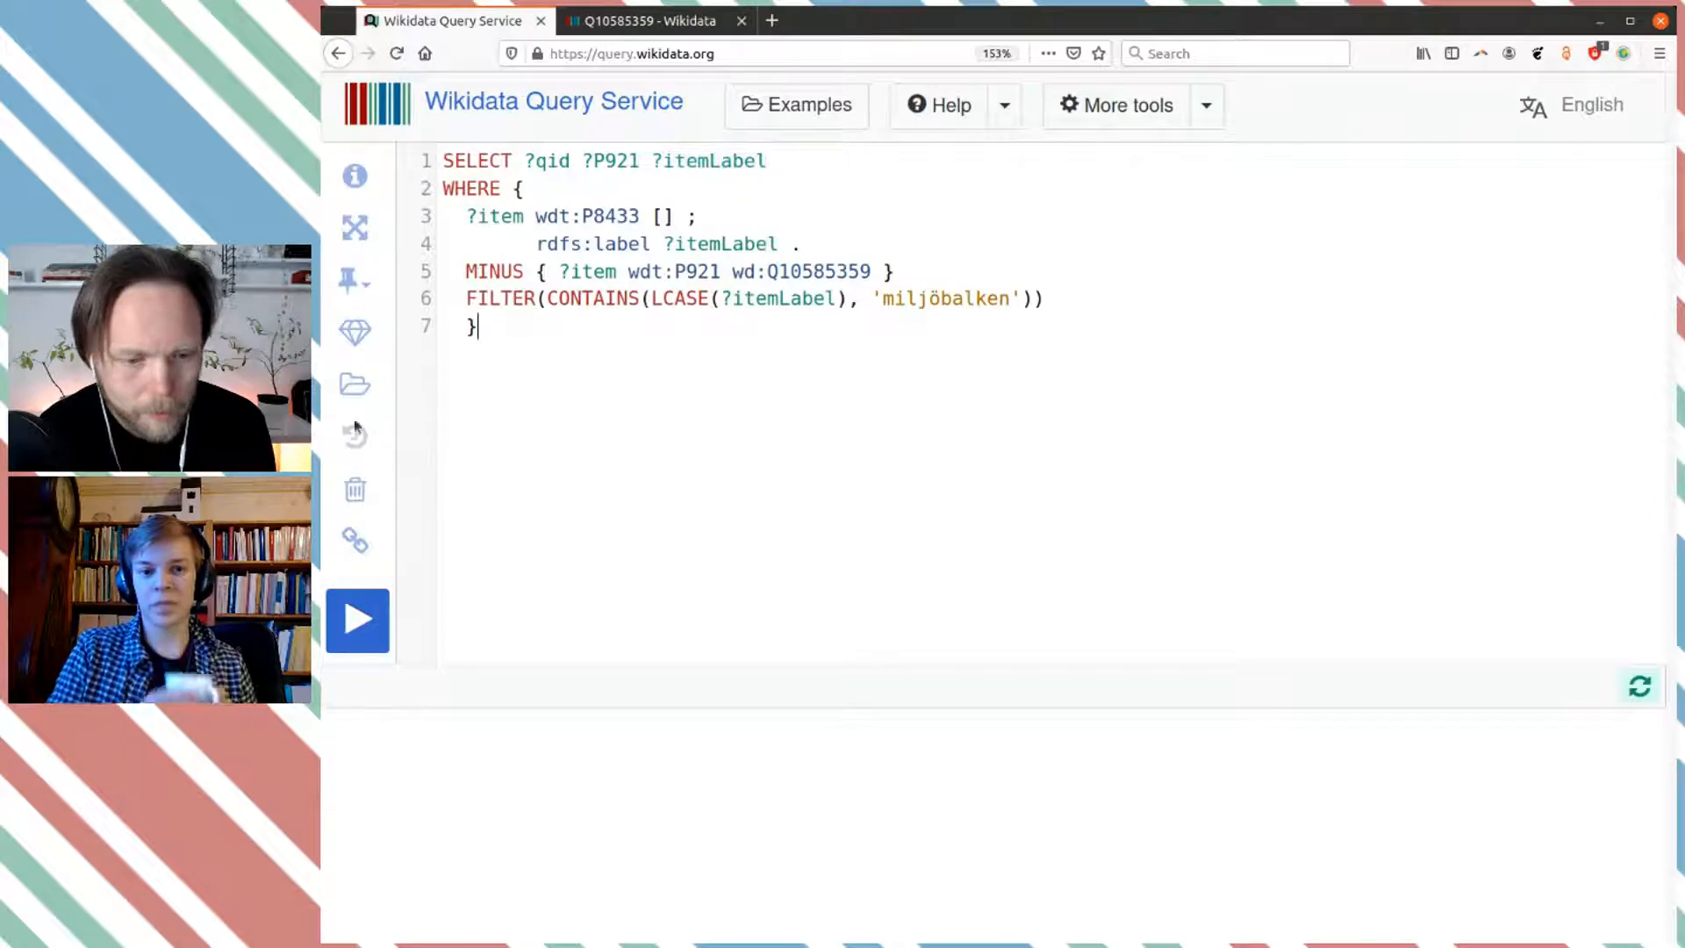
left_click(357, 634)
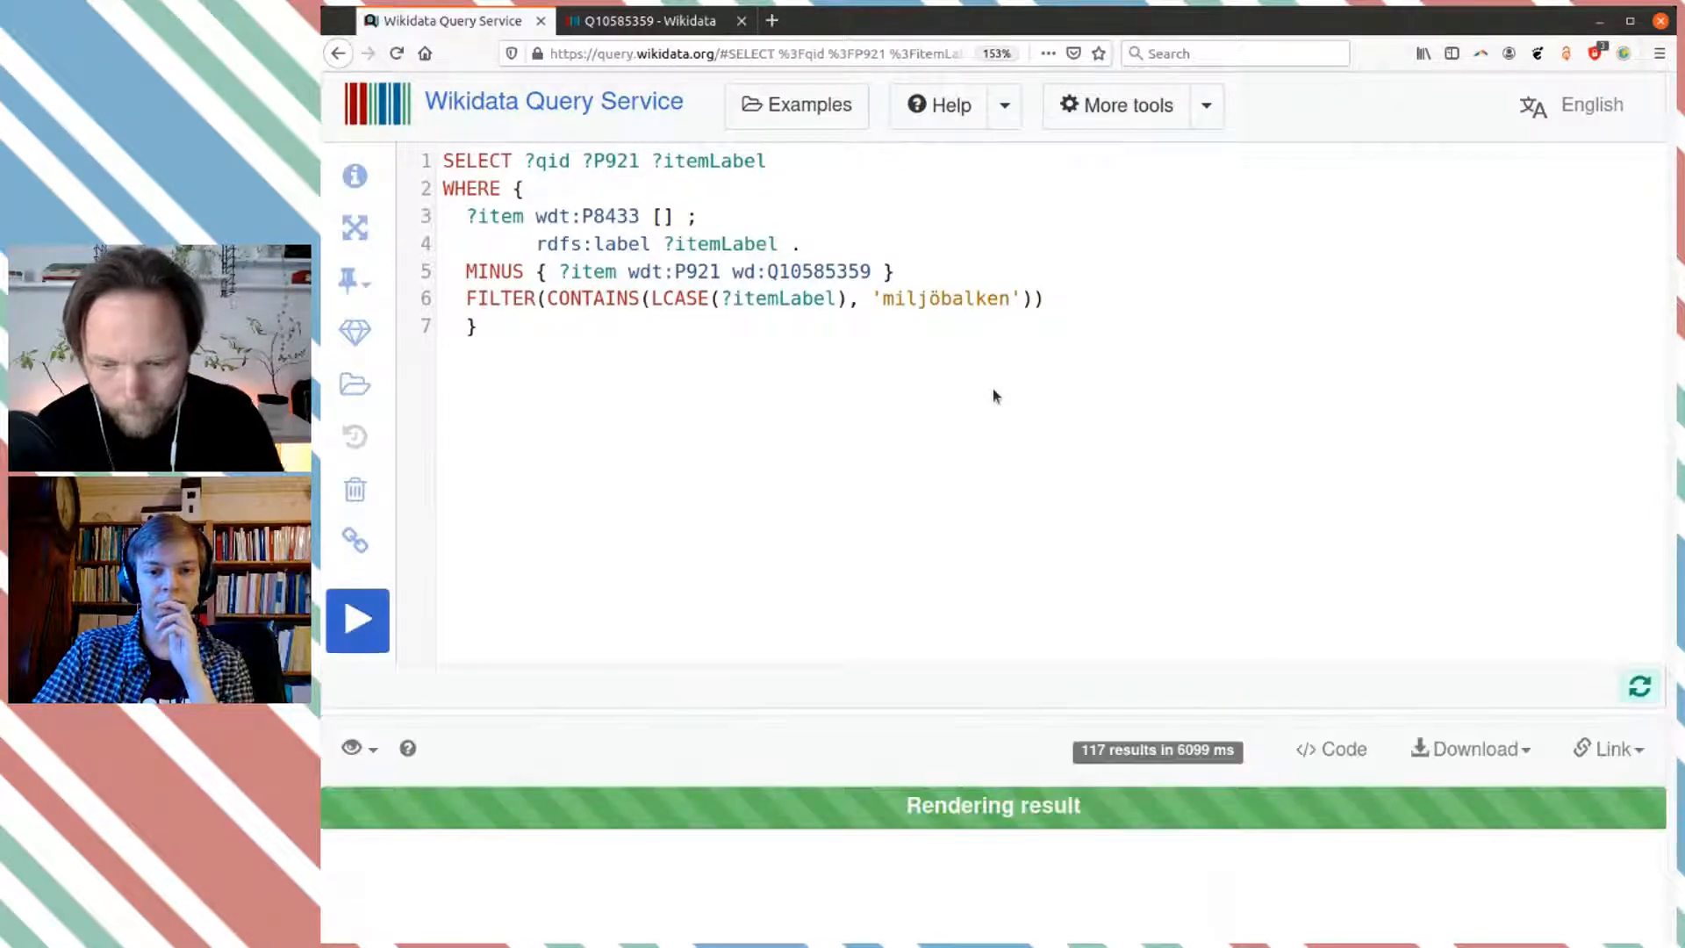
scroll(1070, 604, "down", 2)
scroll(1070, 604, "down", 2)
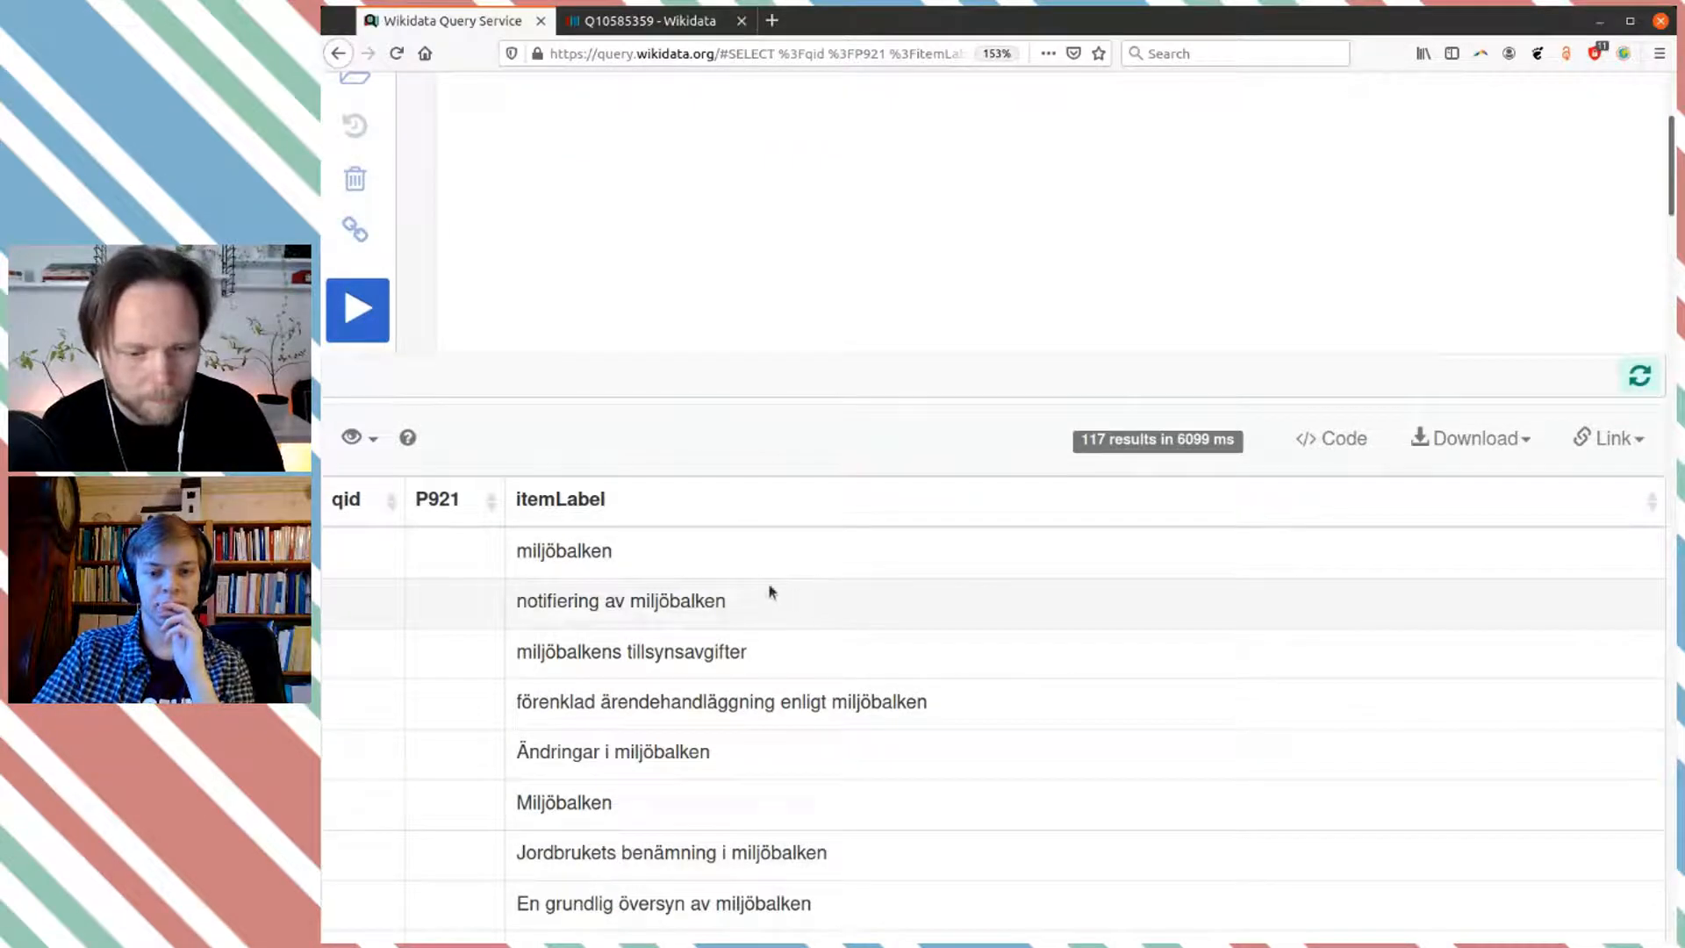
scroll(452, 544, "up", 4)
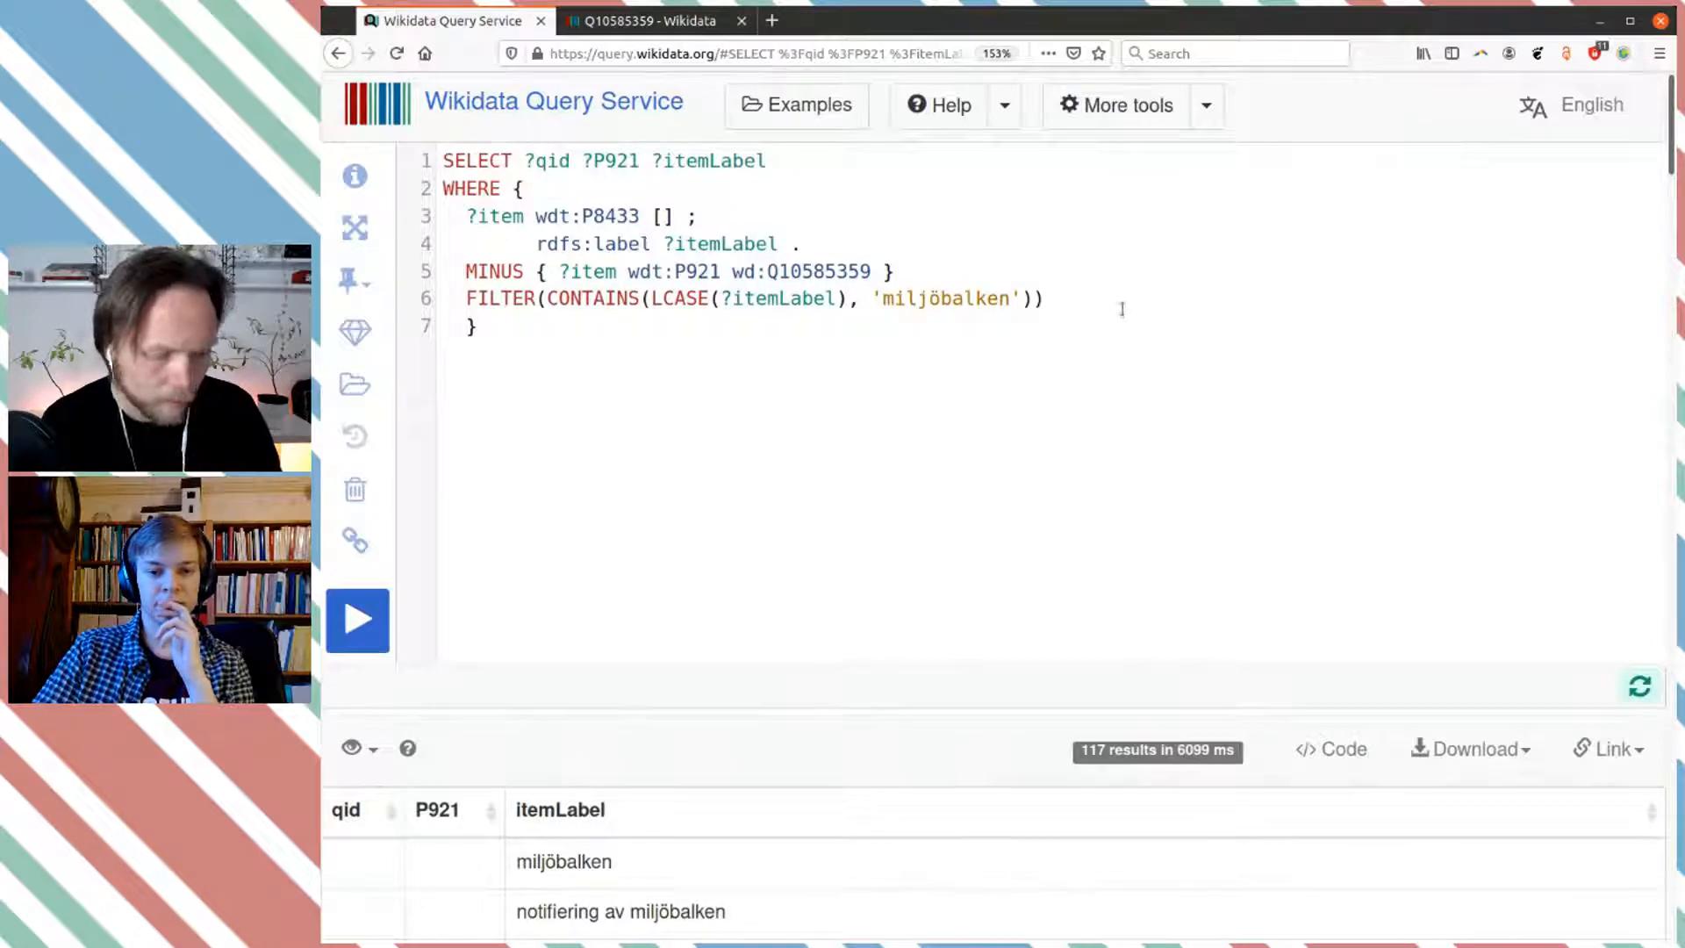
key("Return")
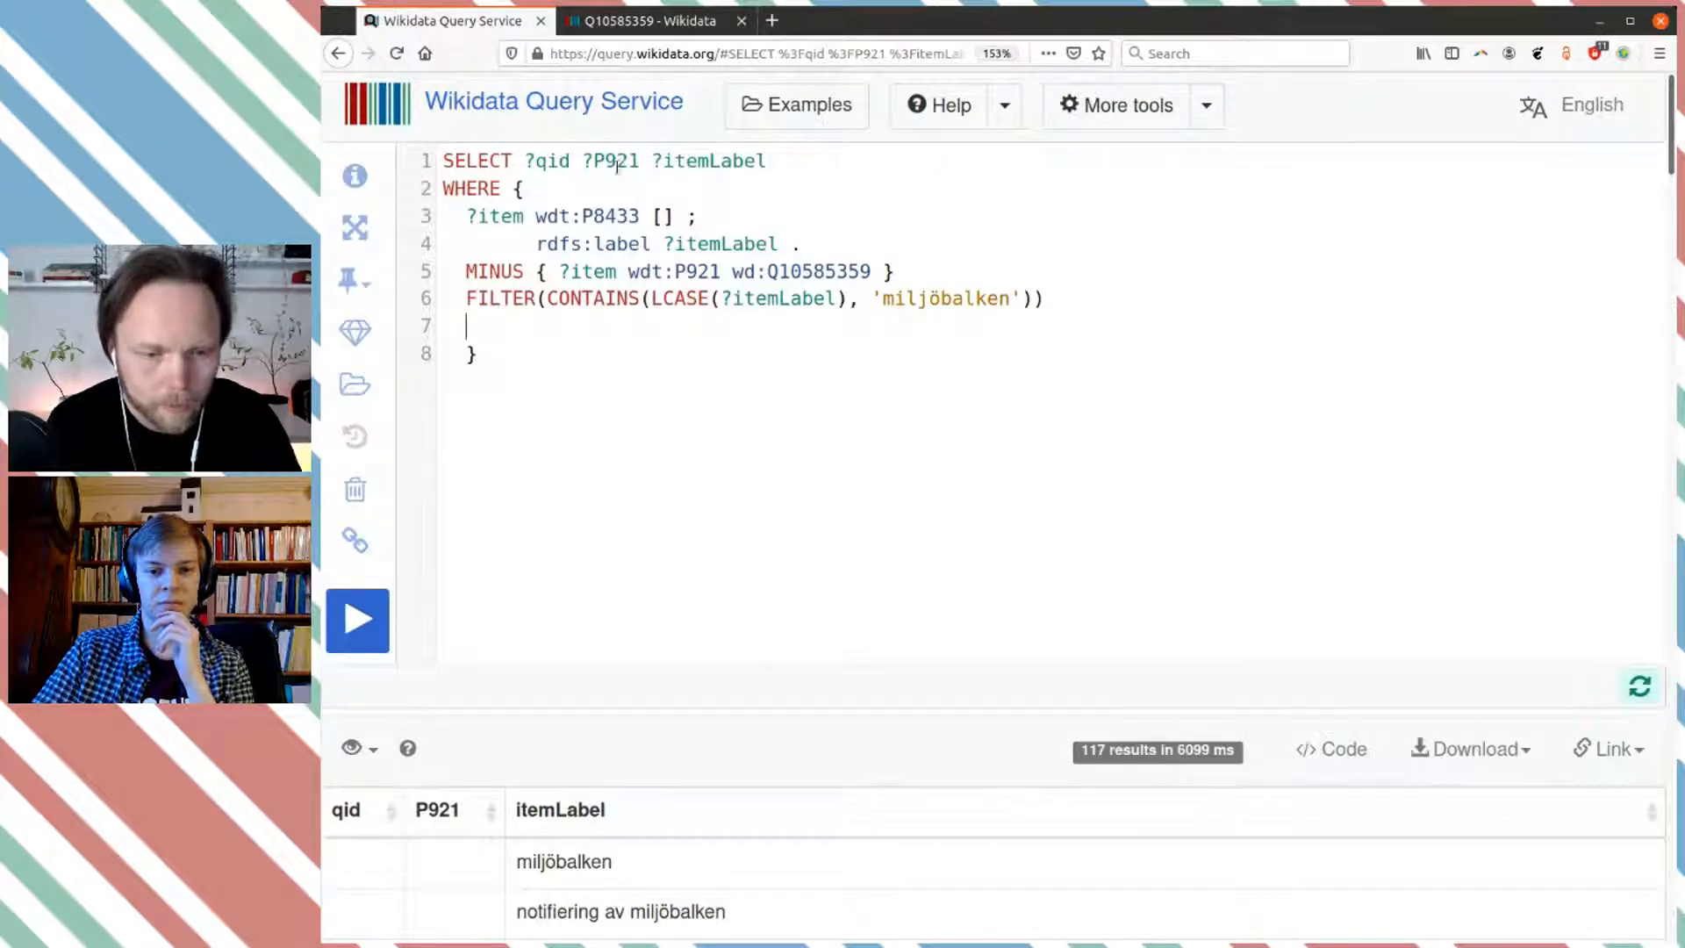
Step: Replace ?qid with ?item in the SELECT line, then rerun the query and look over the returned items
left_click(571, 161)
key("BackSpace")
key("BackSpace")
key("BackSpace")
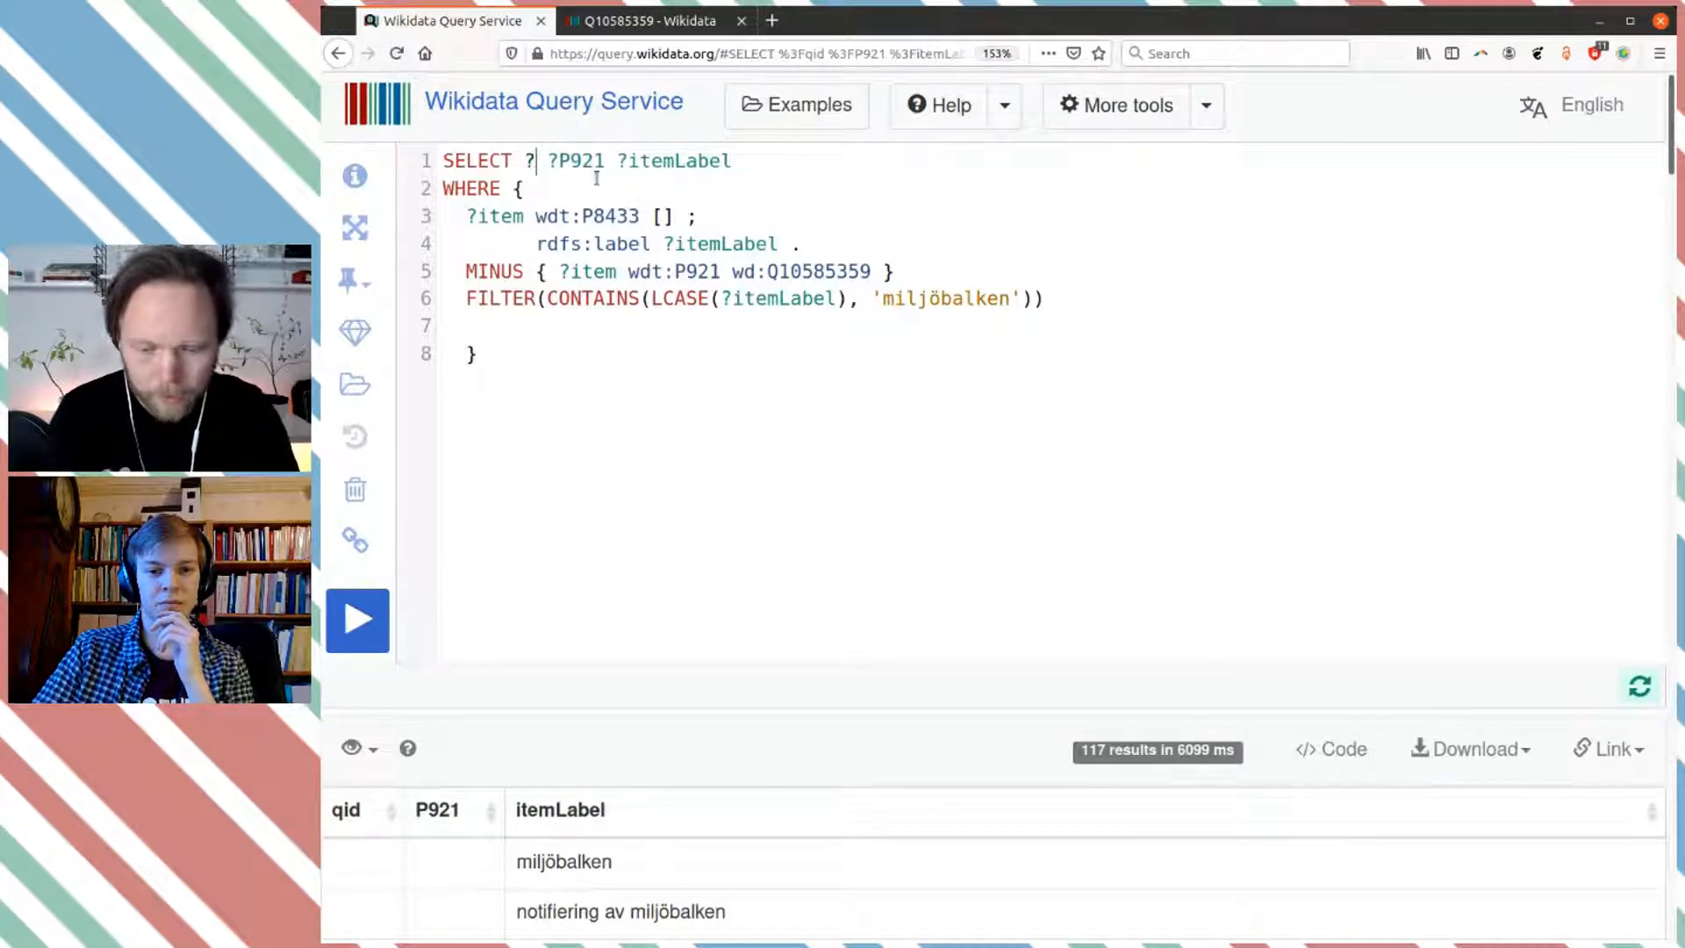
type("item")
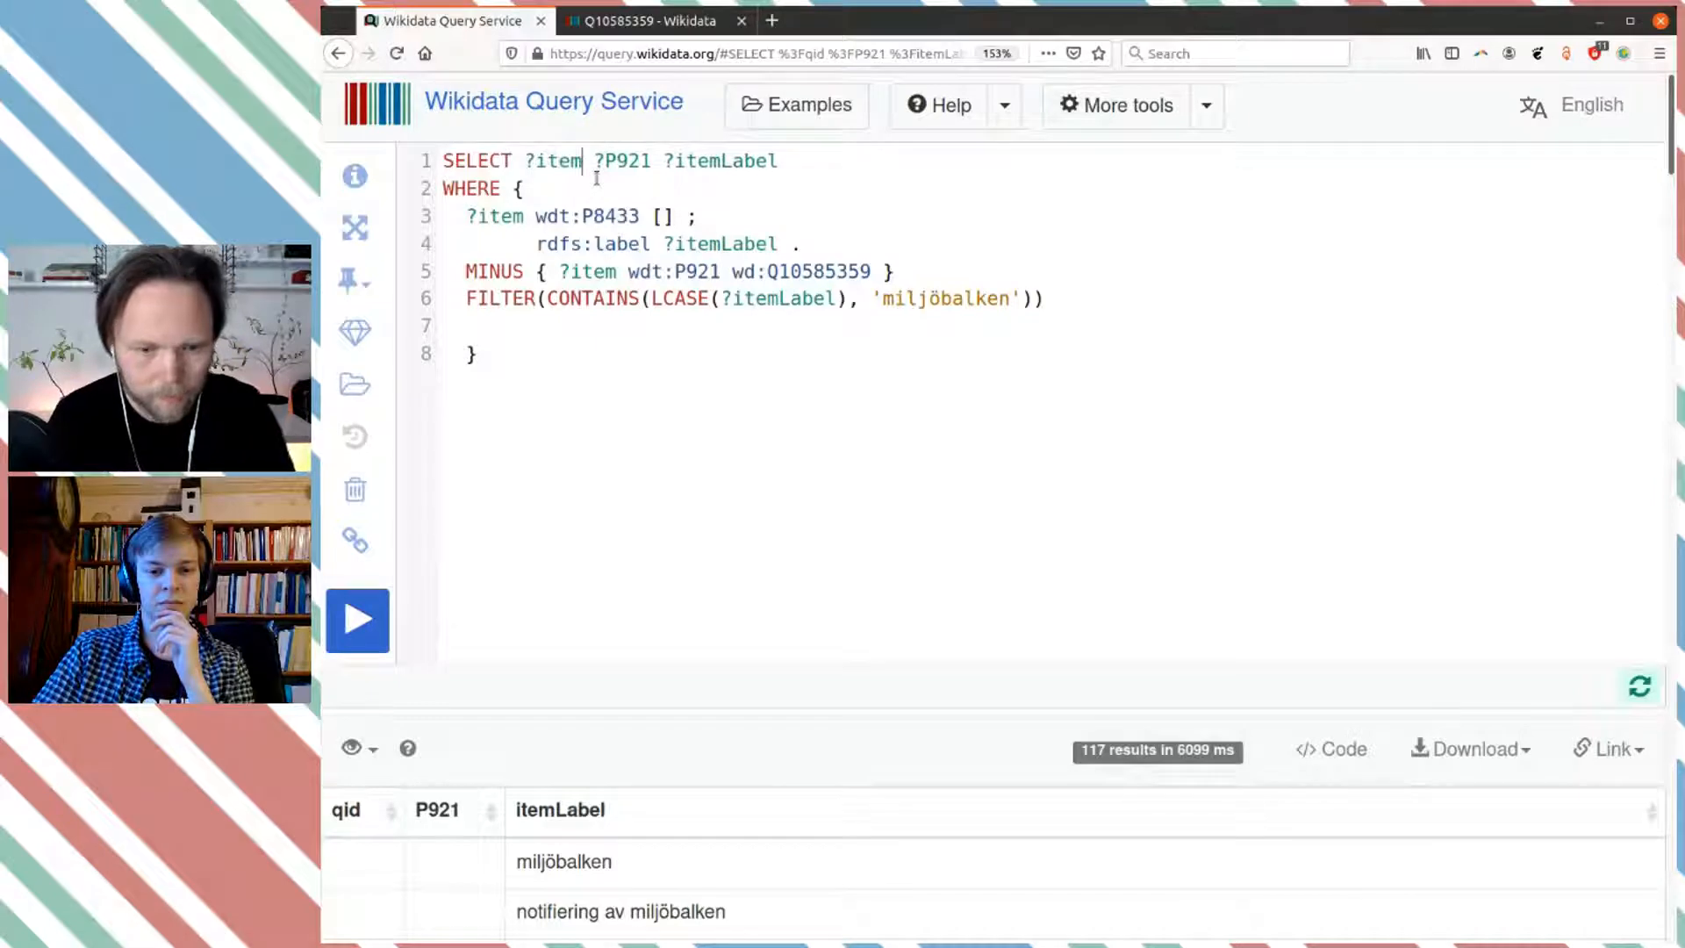
left_click(346, 639)
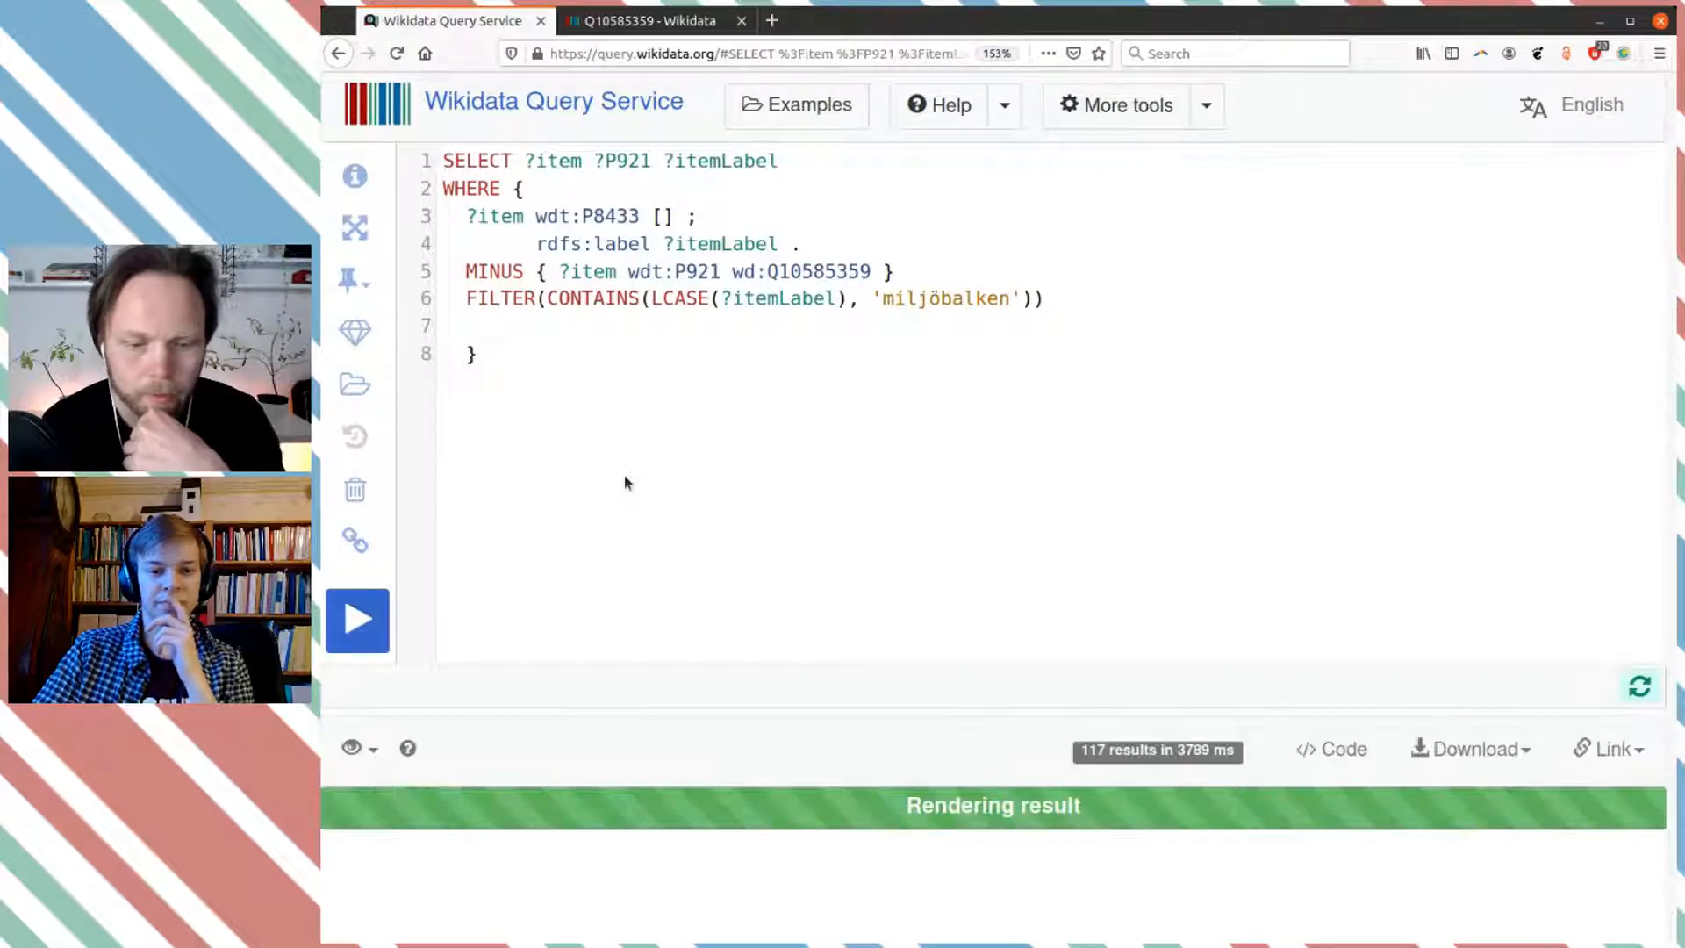
scroll(623, 482, "down", 5)
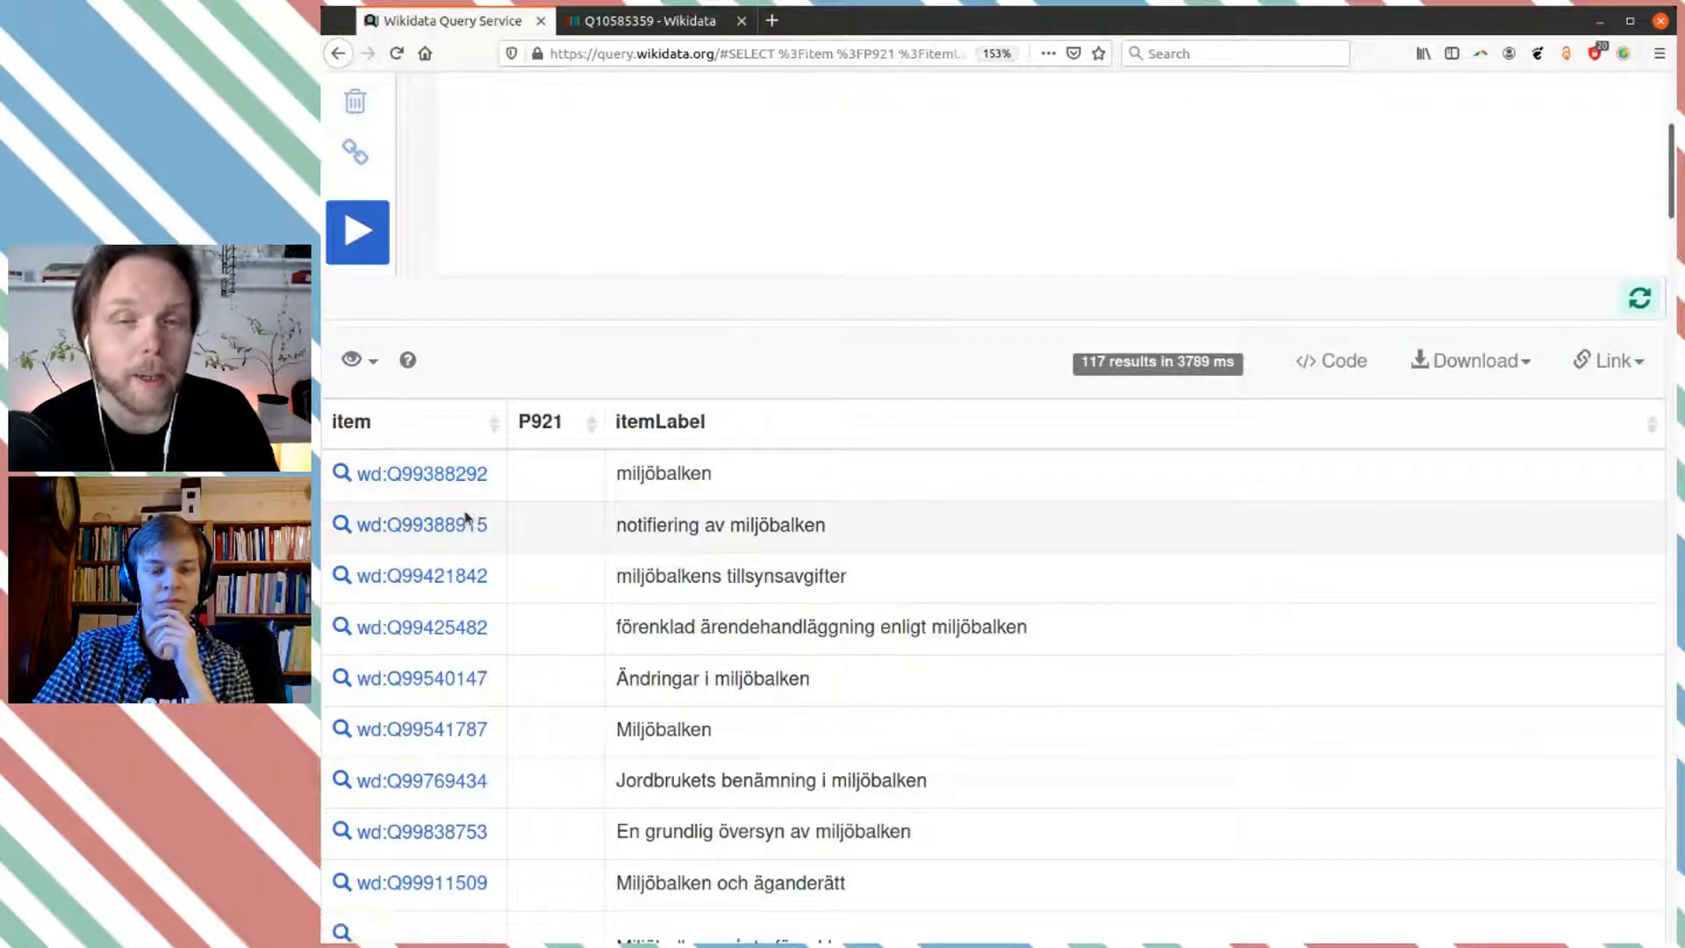
scroll(465, 517, "up", 1)
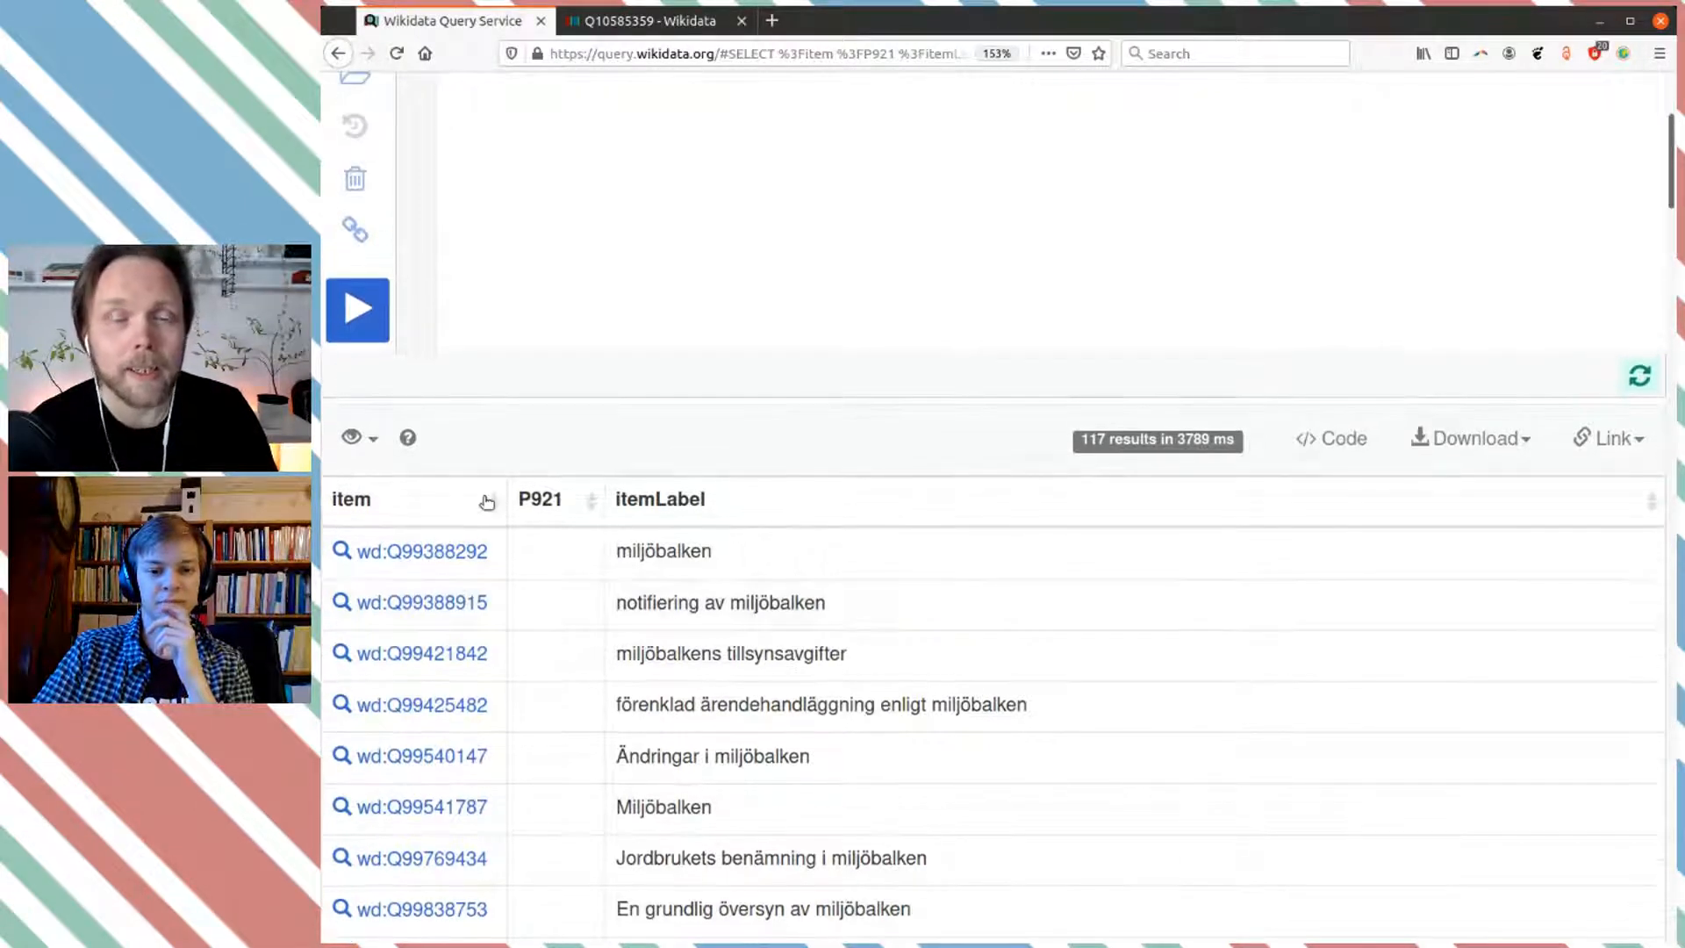
scroll(467, 544, "up", 3)
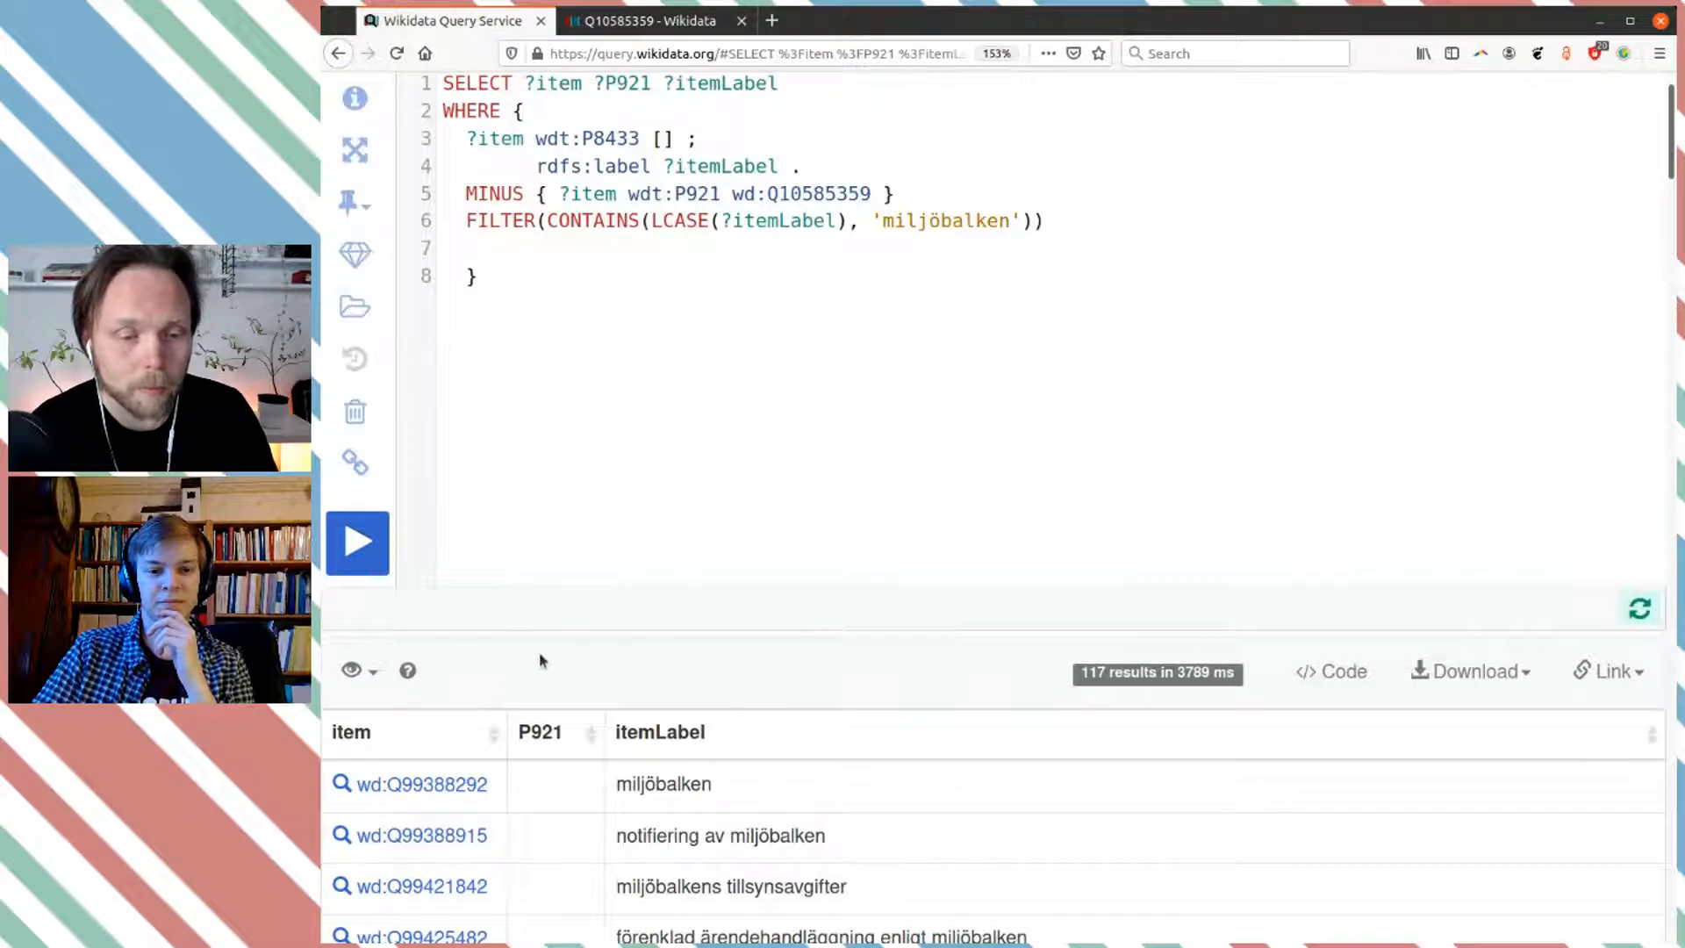
scroll(483, 783, "down", 3)
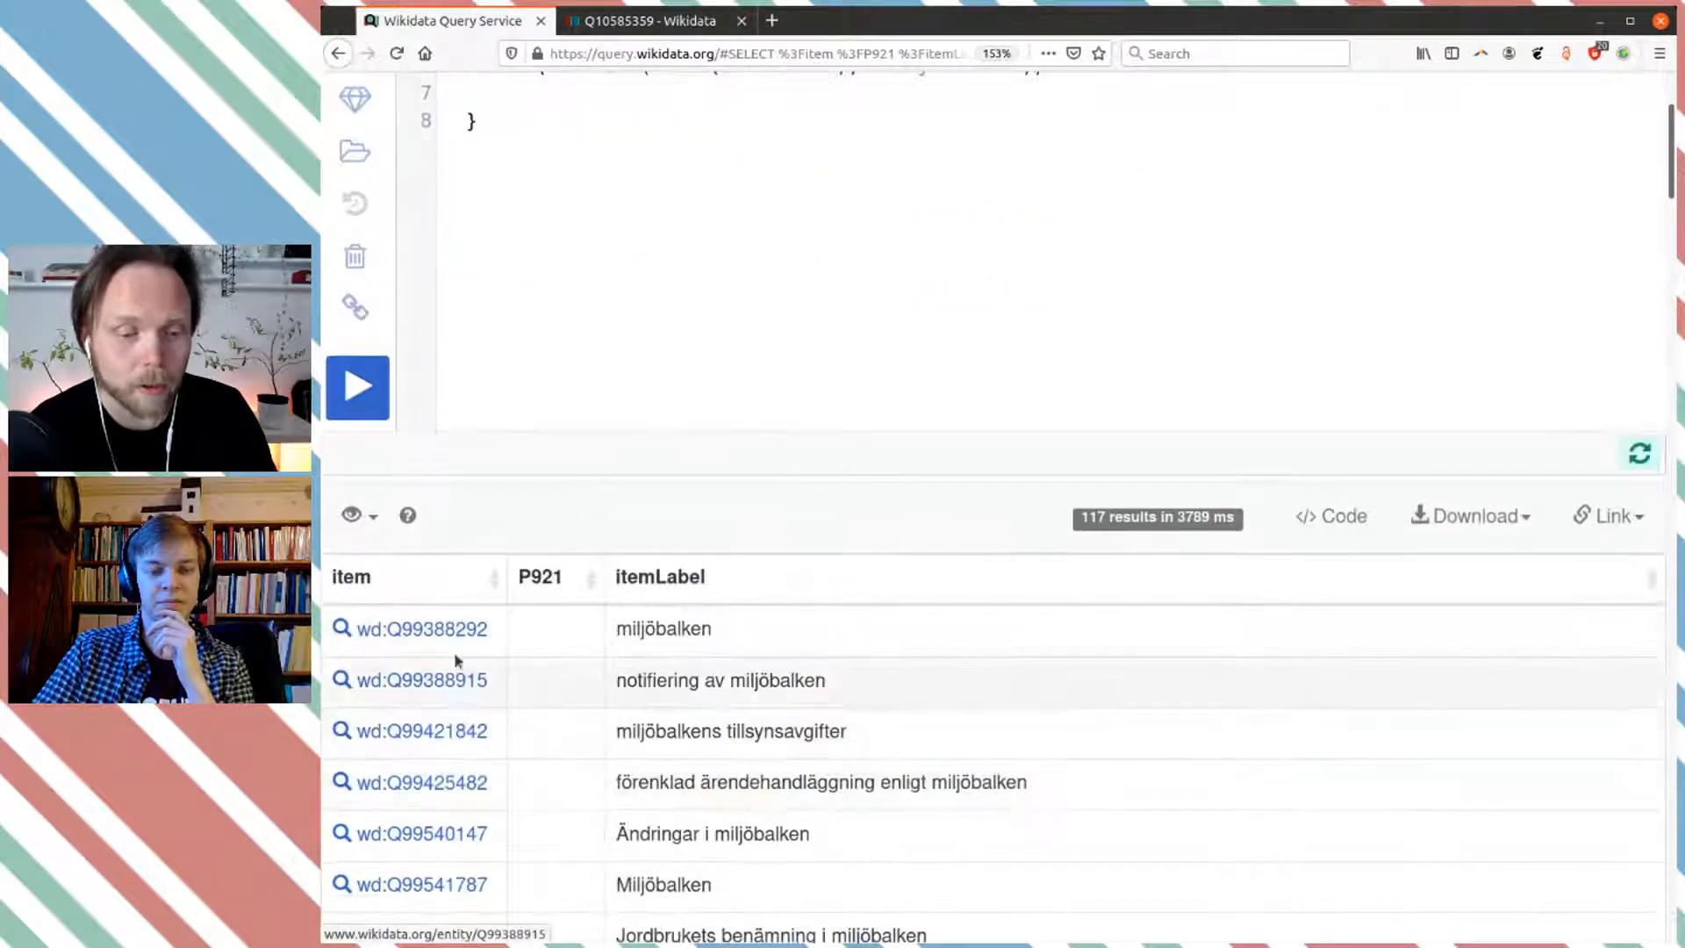
scroll(470, 654, "up", 3)
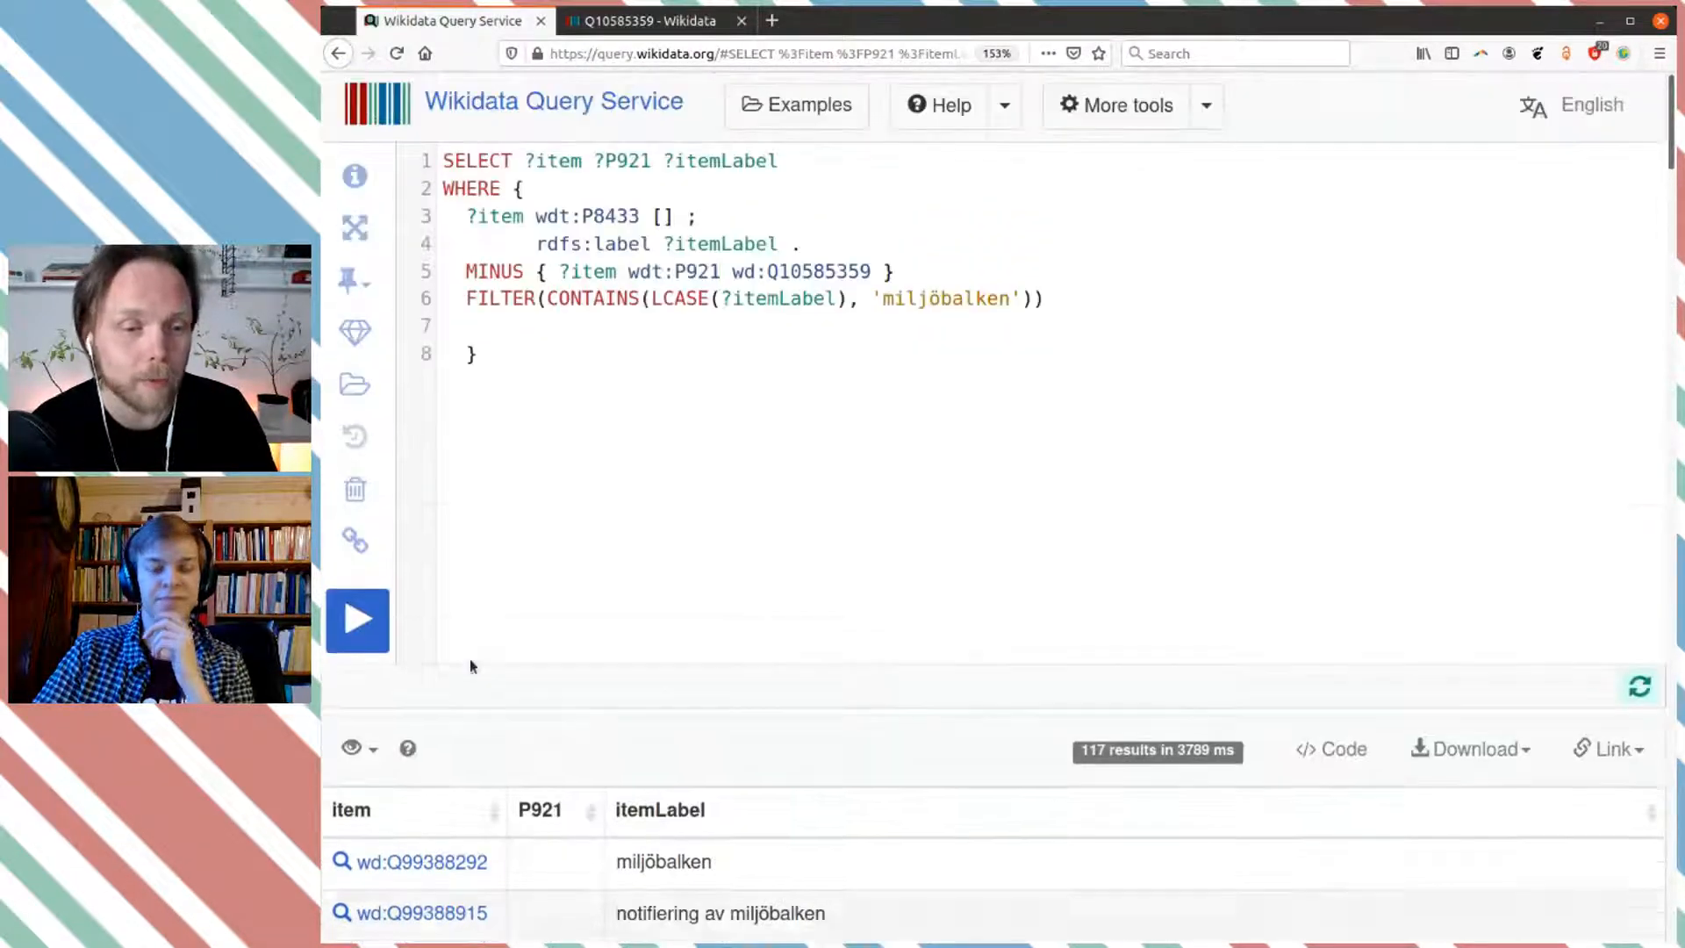
Step: Change the first SELECT variable back to ?qid
left_click(579, 160)
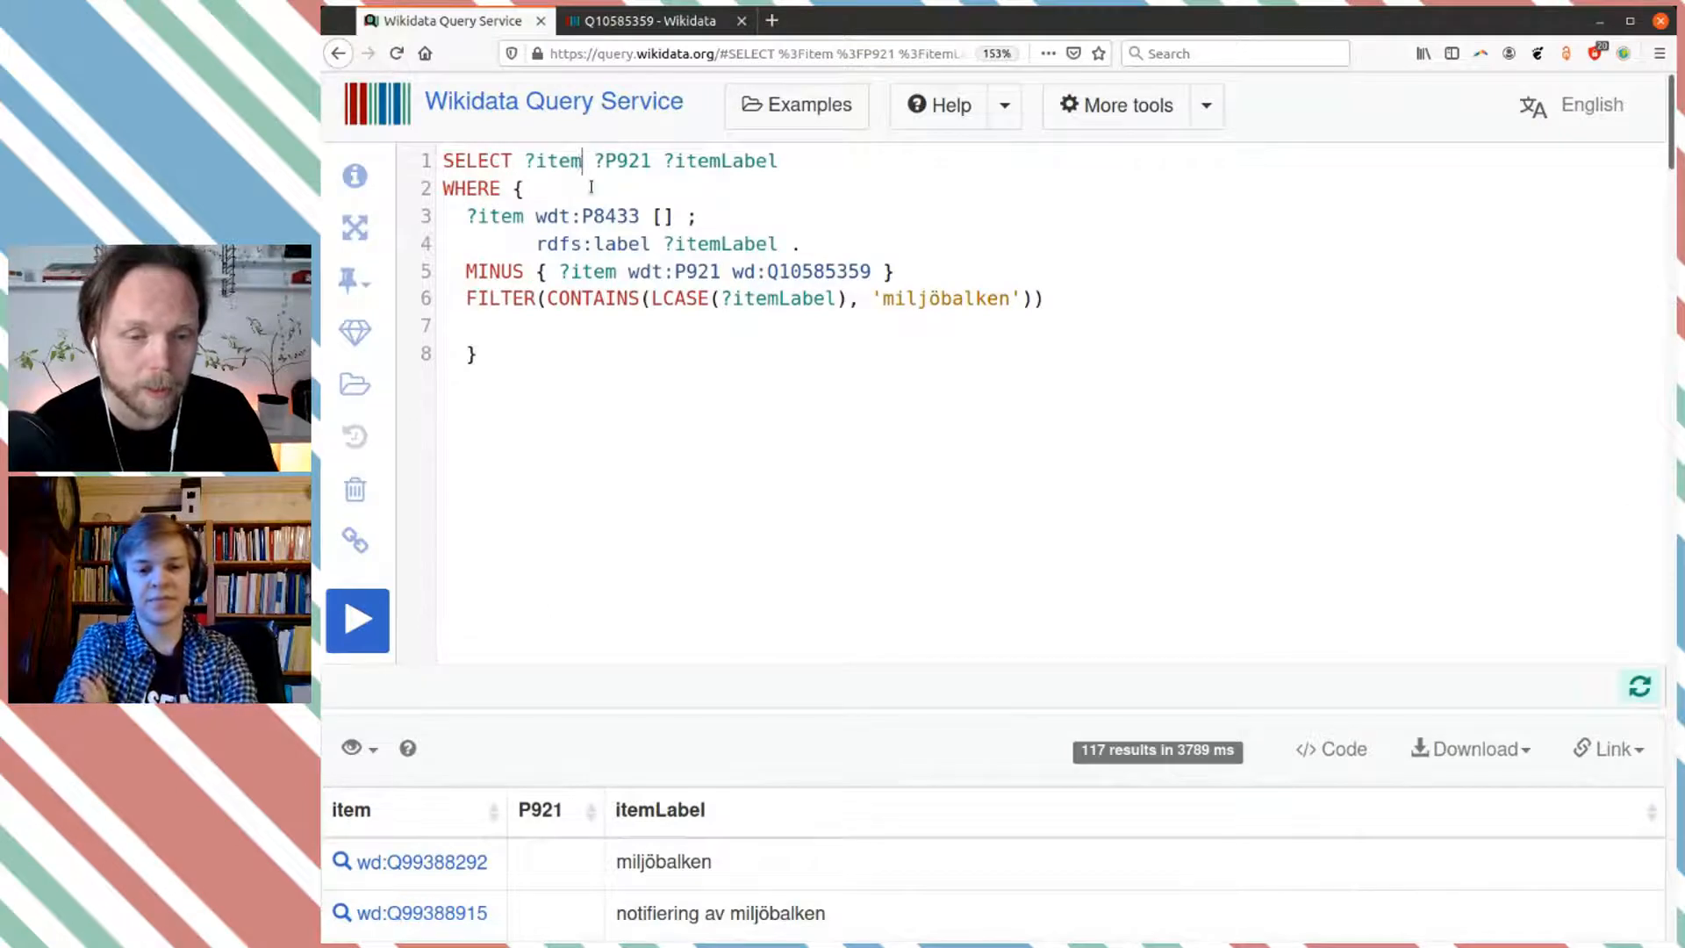
key("BackSpace")
key("BackSpace")
key("BackSpace")
key("BackSpace")
type("qid")
Step: Start a BIND clause on the empty line below the FILTER with REPLACE(STR(?item) as its beginning
left_click(482, 316)
type("BIN")
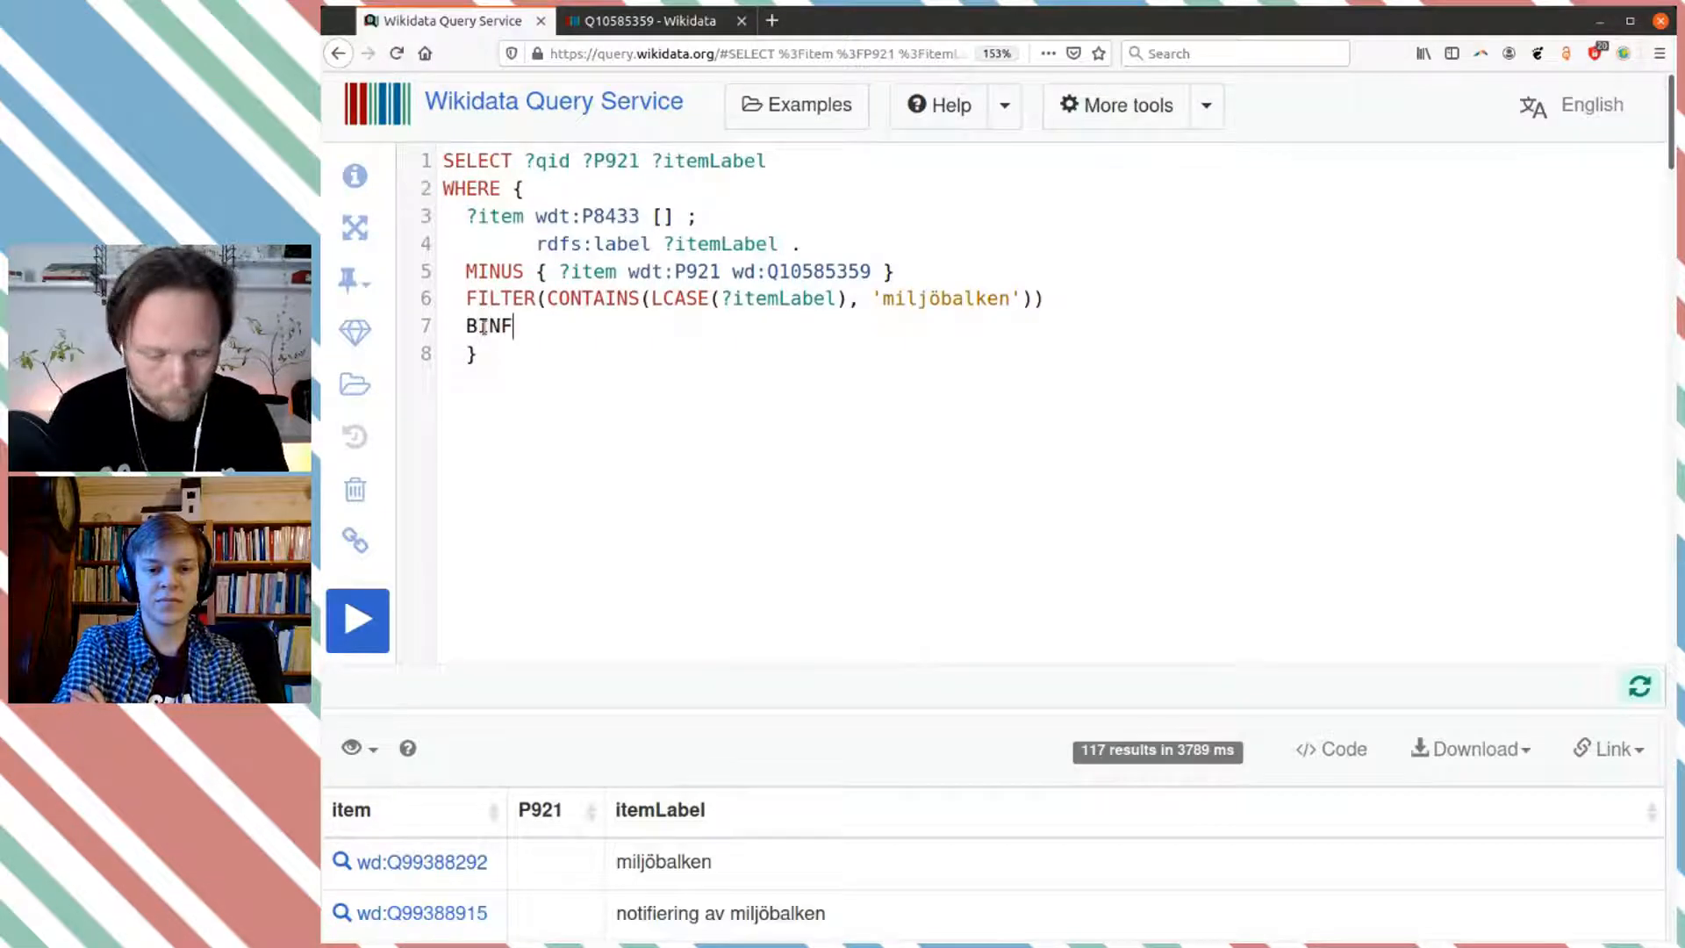
type("D(REPLC")
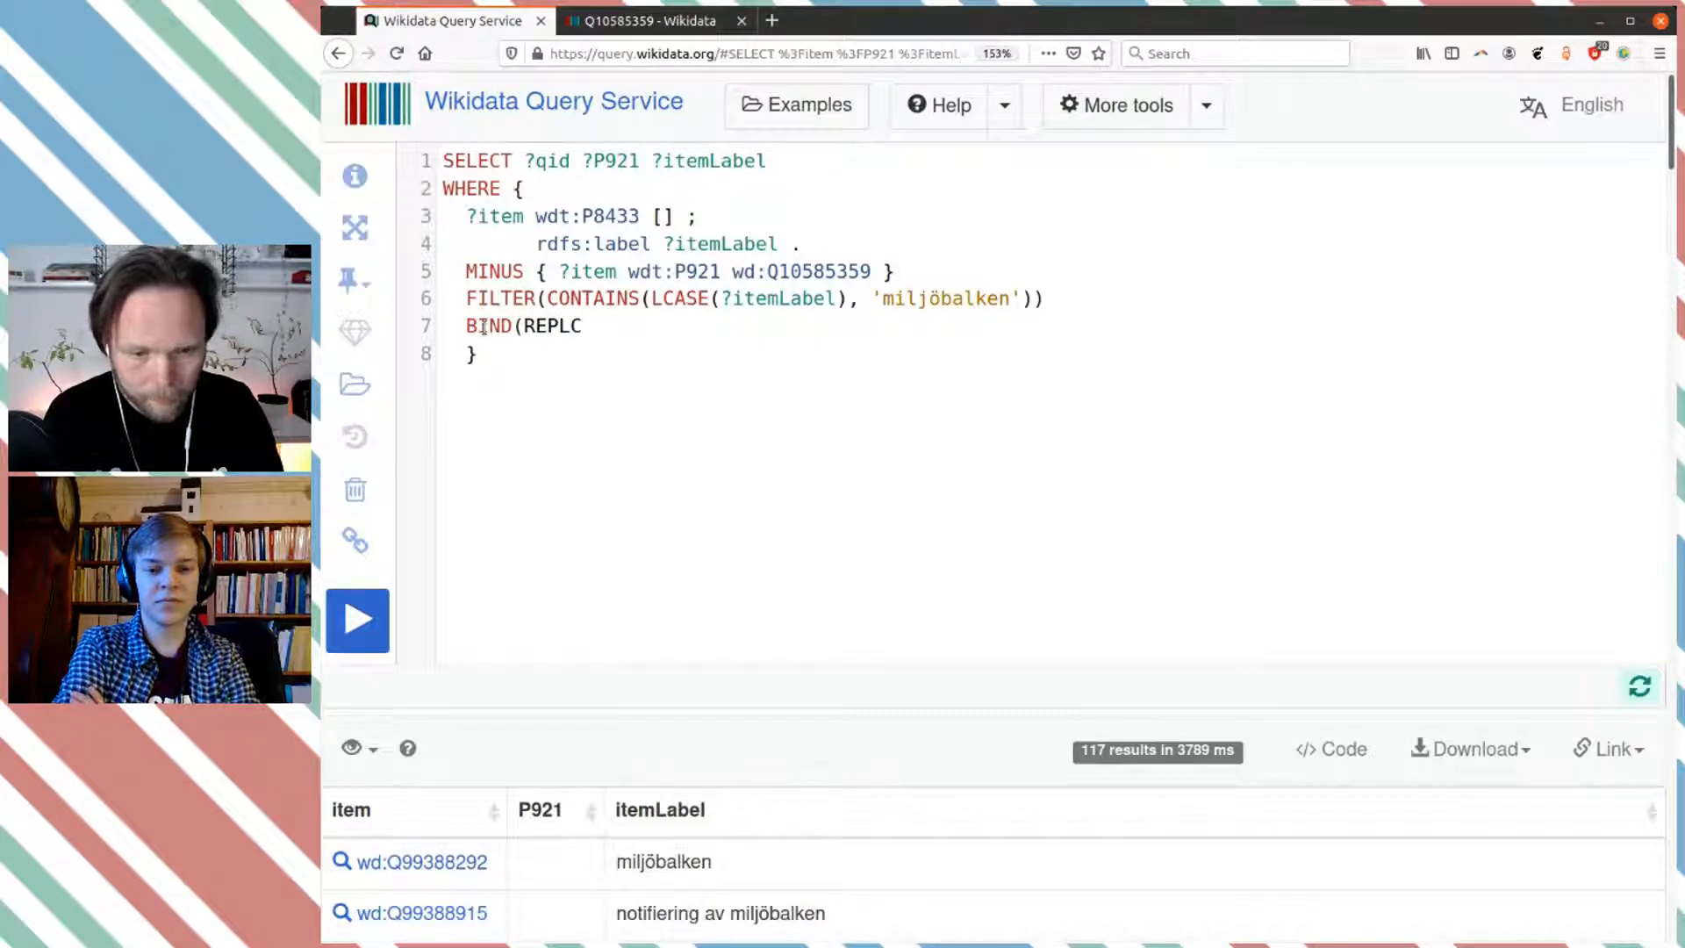
key("BackSpace")
type("ACE")
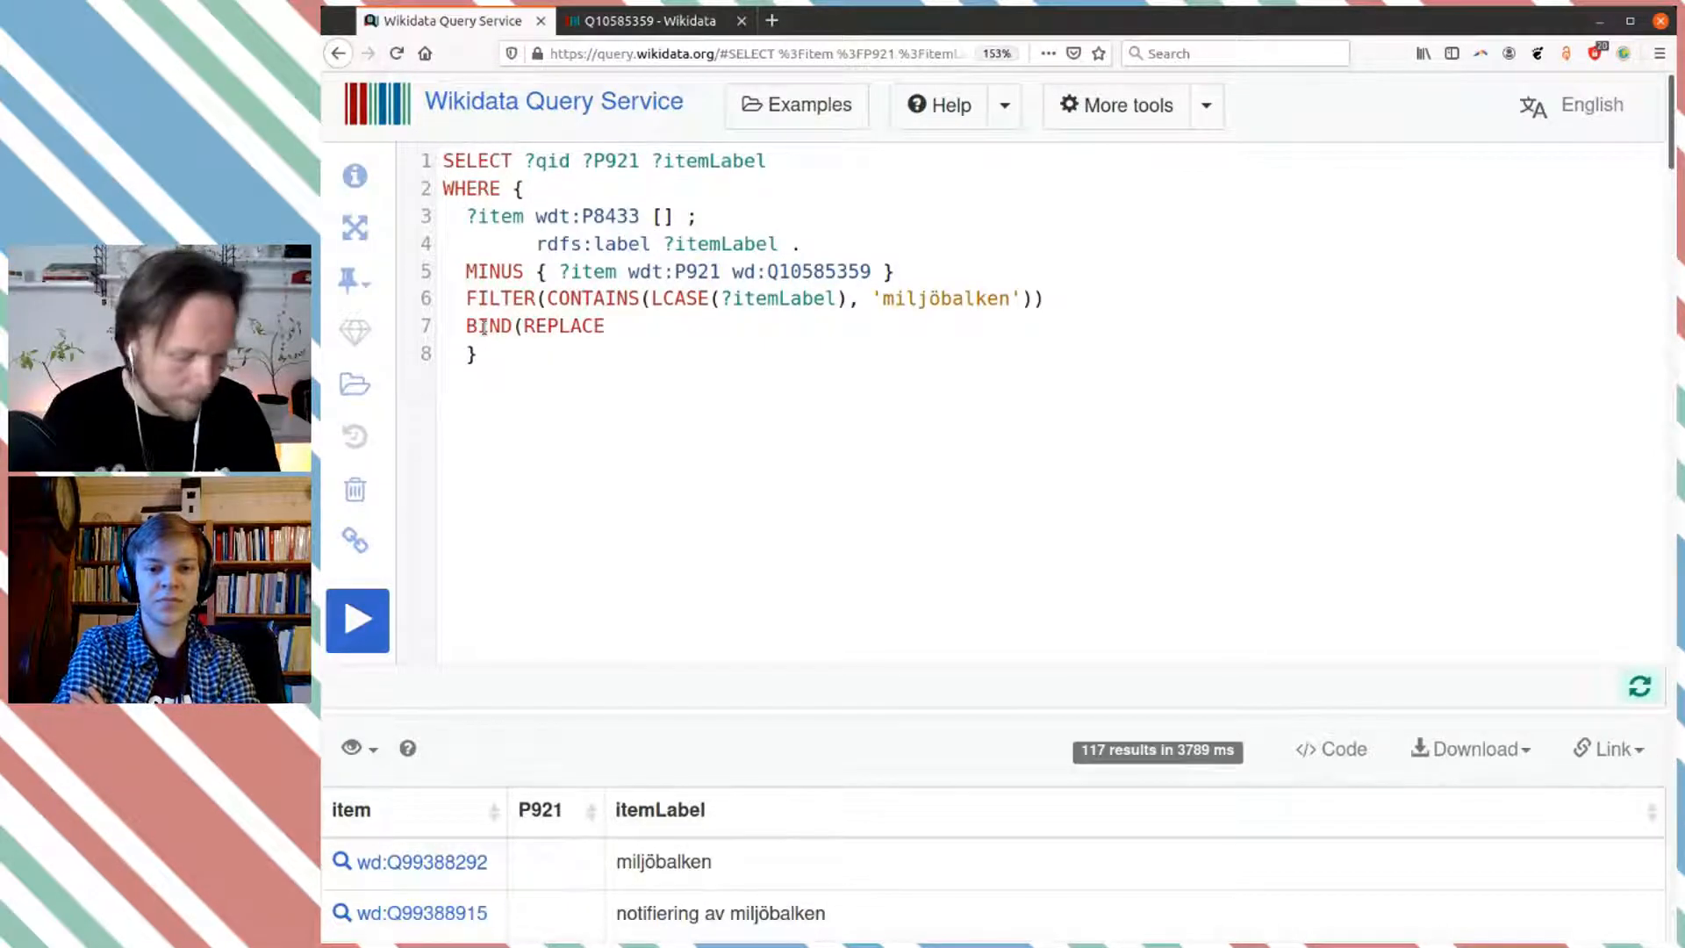
type("(STR")
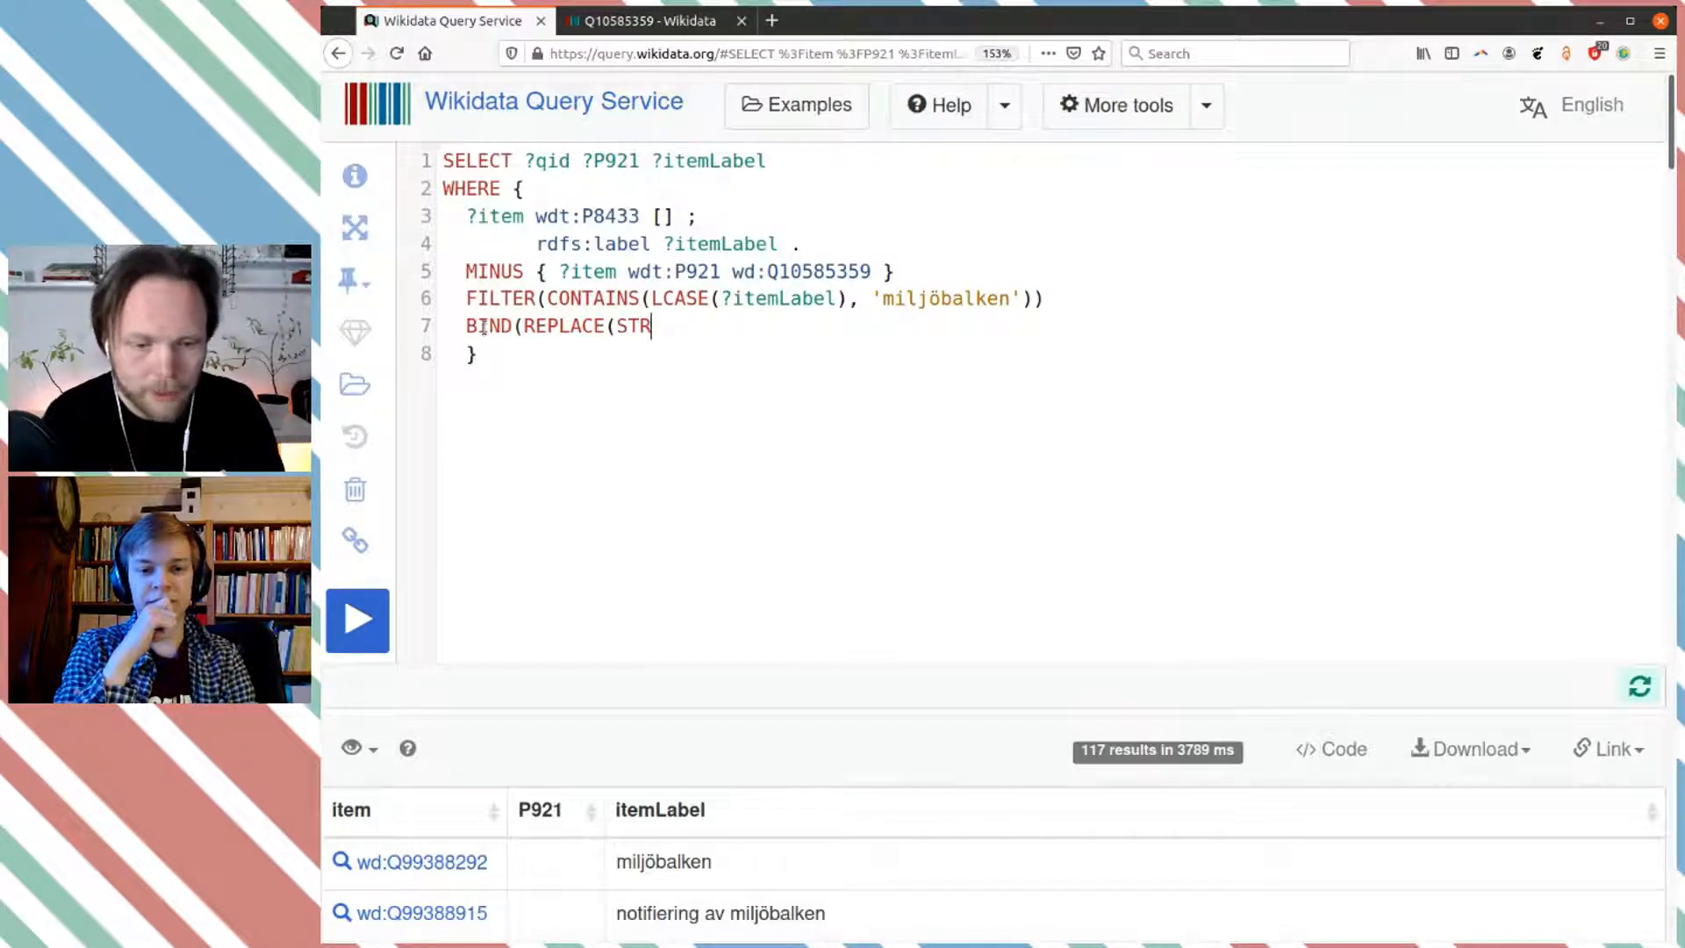
type("(?")
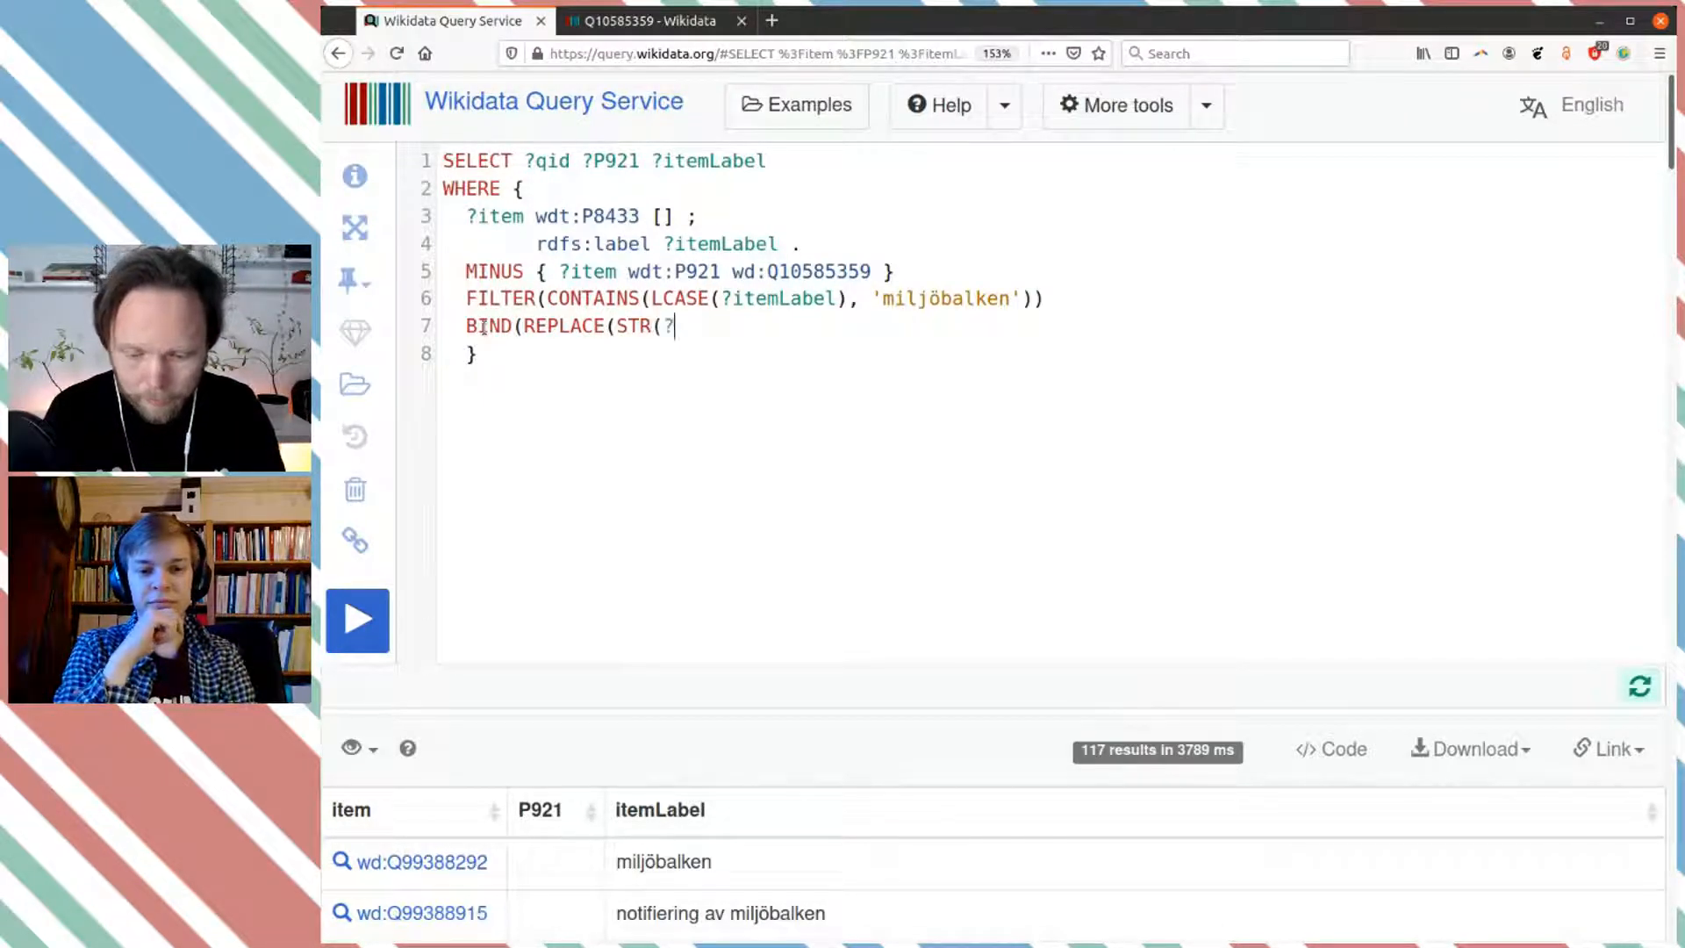
type("item")
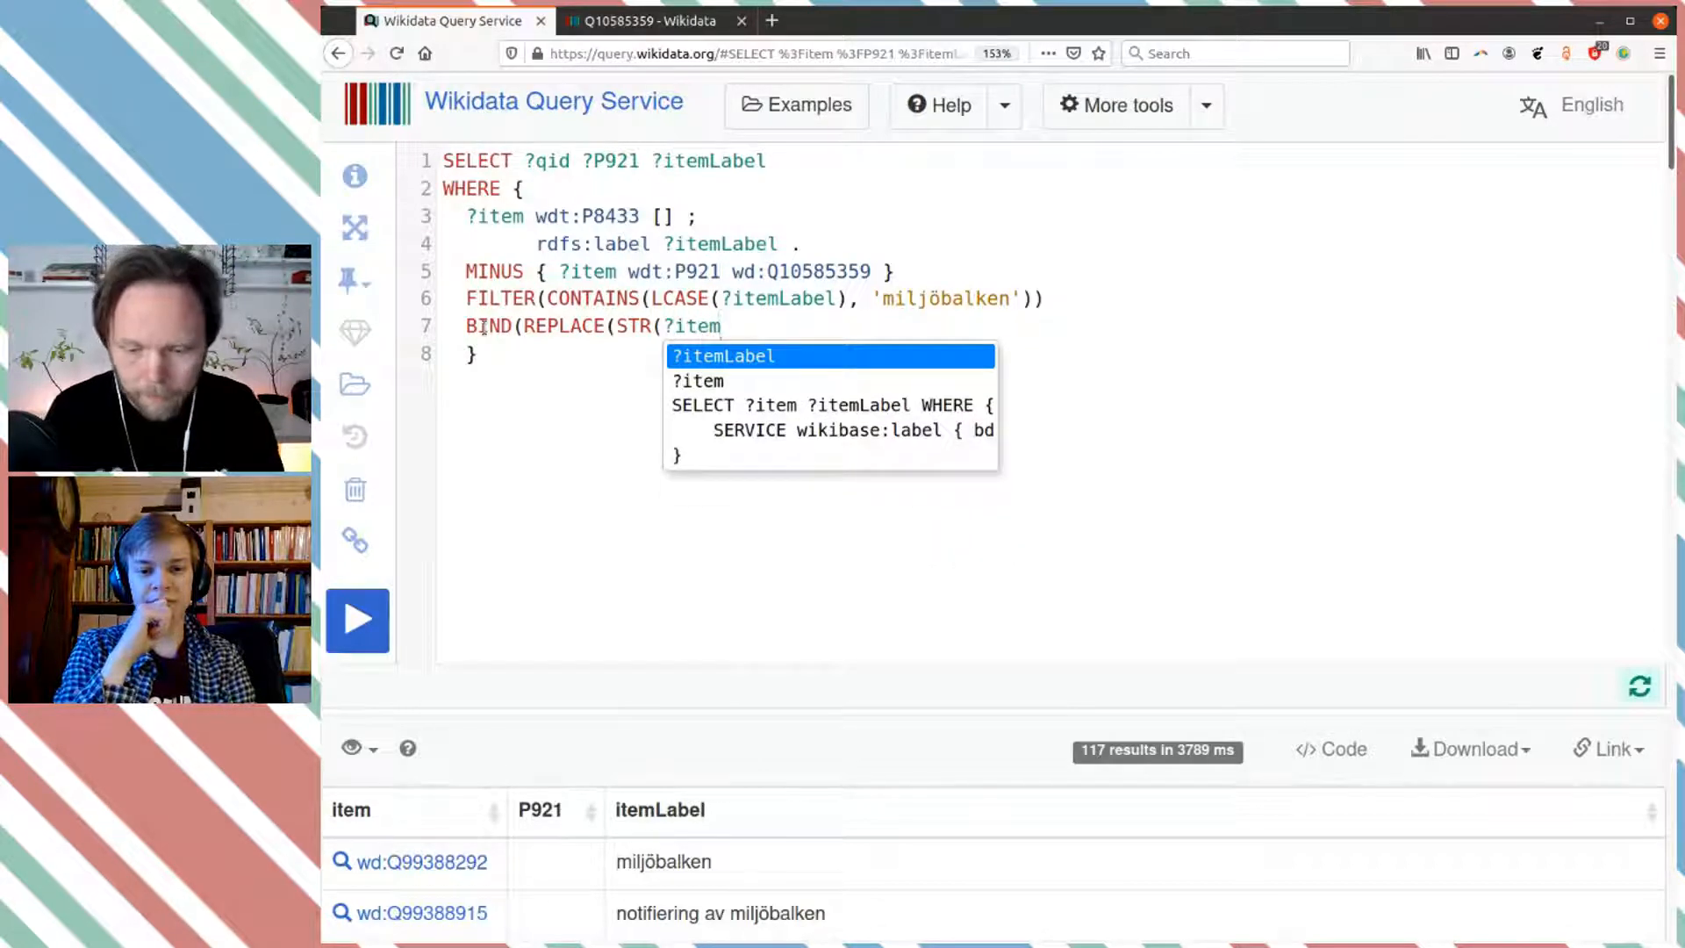
type(")")
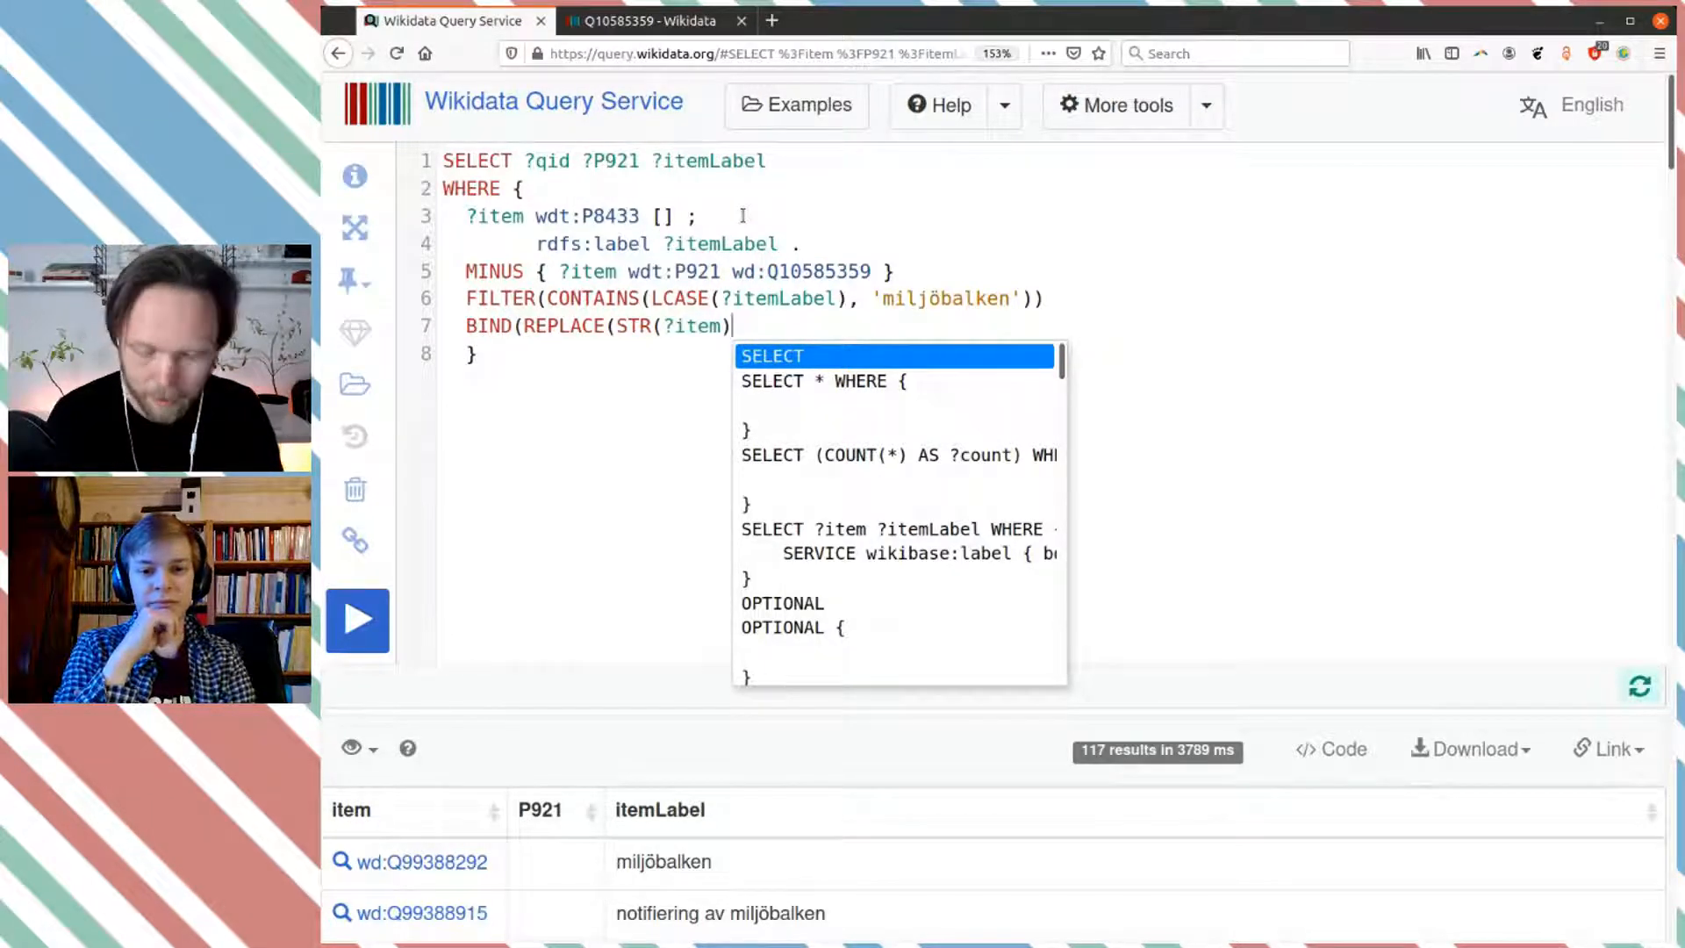
type(", 'htte")
key("BackSpace")
type("ps")
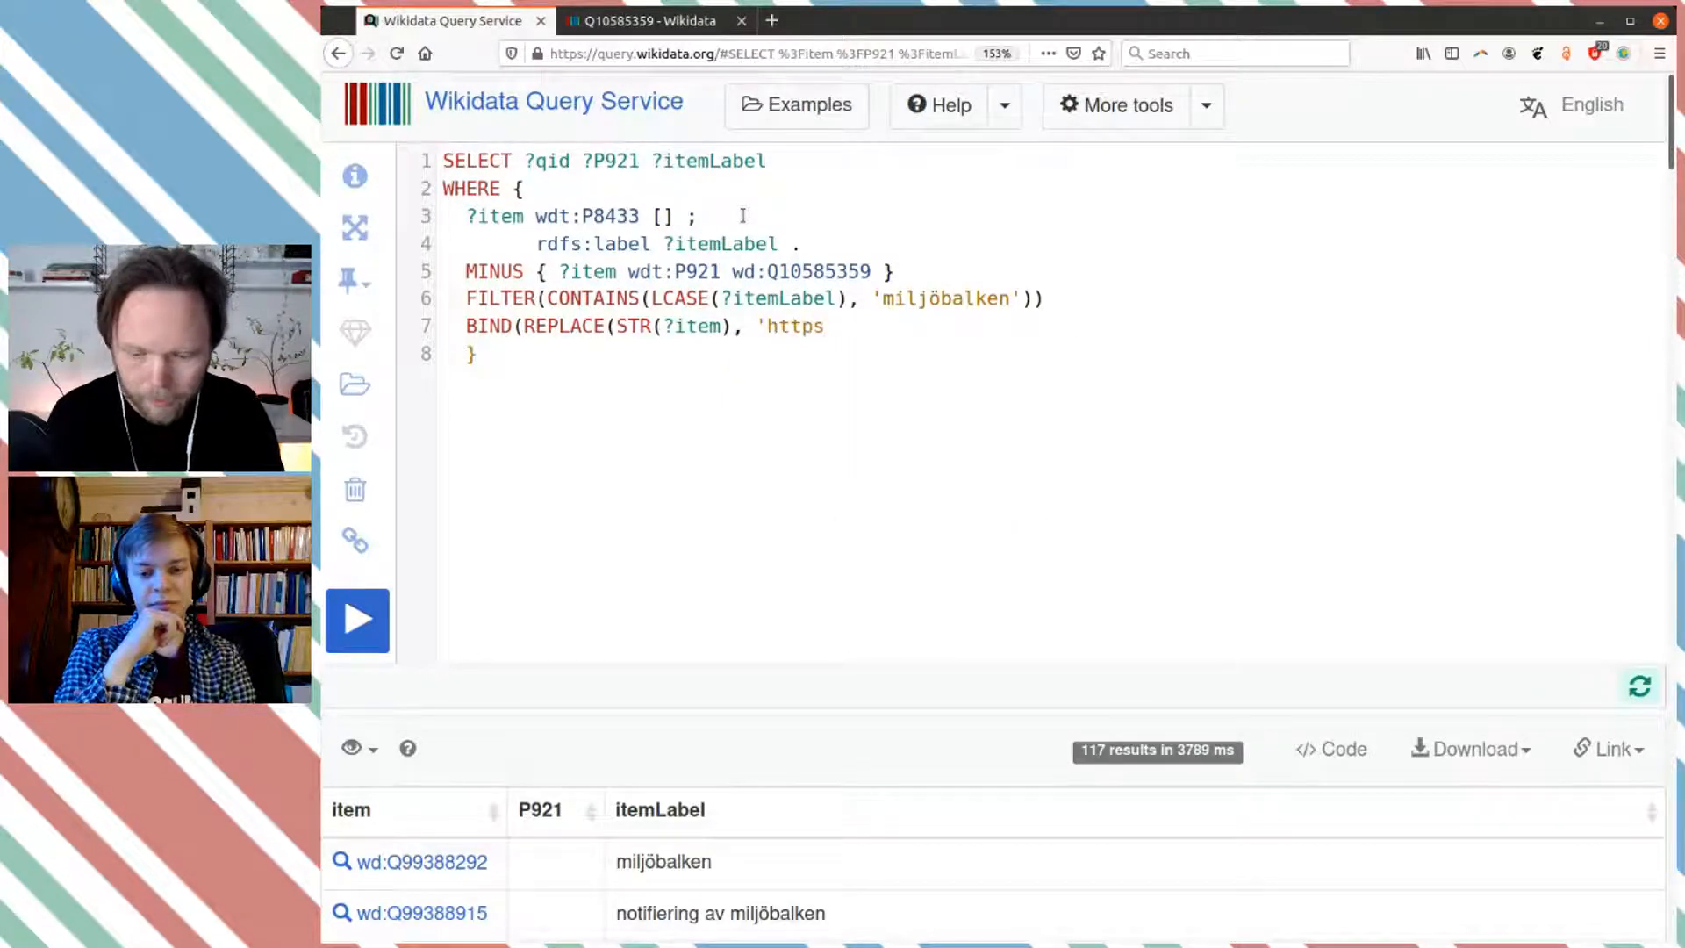
type("://")
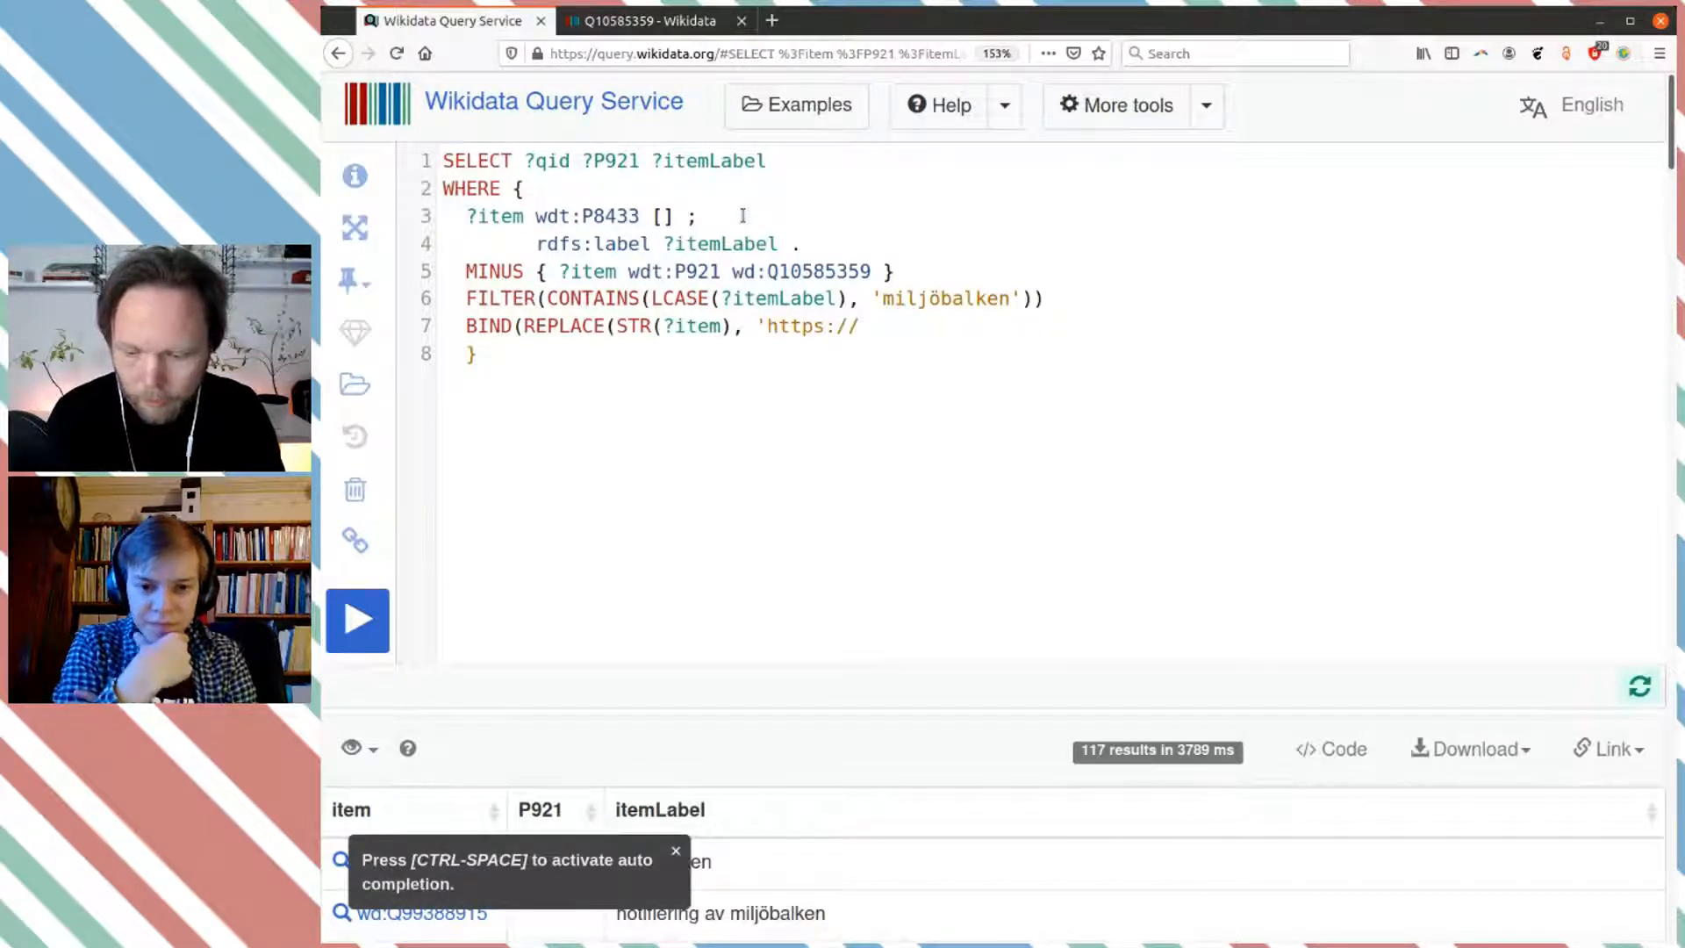
type("www")
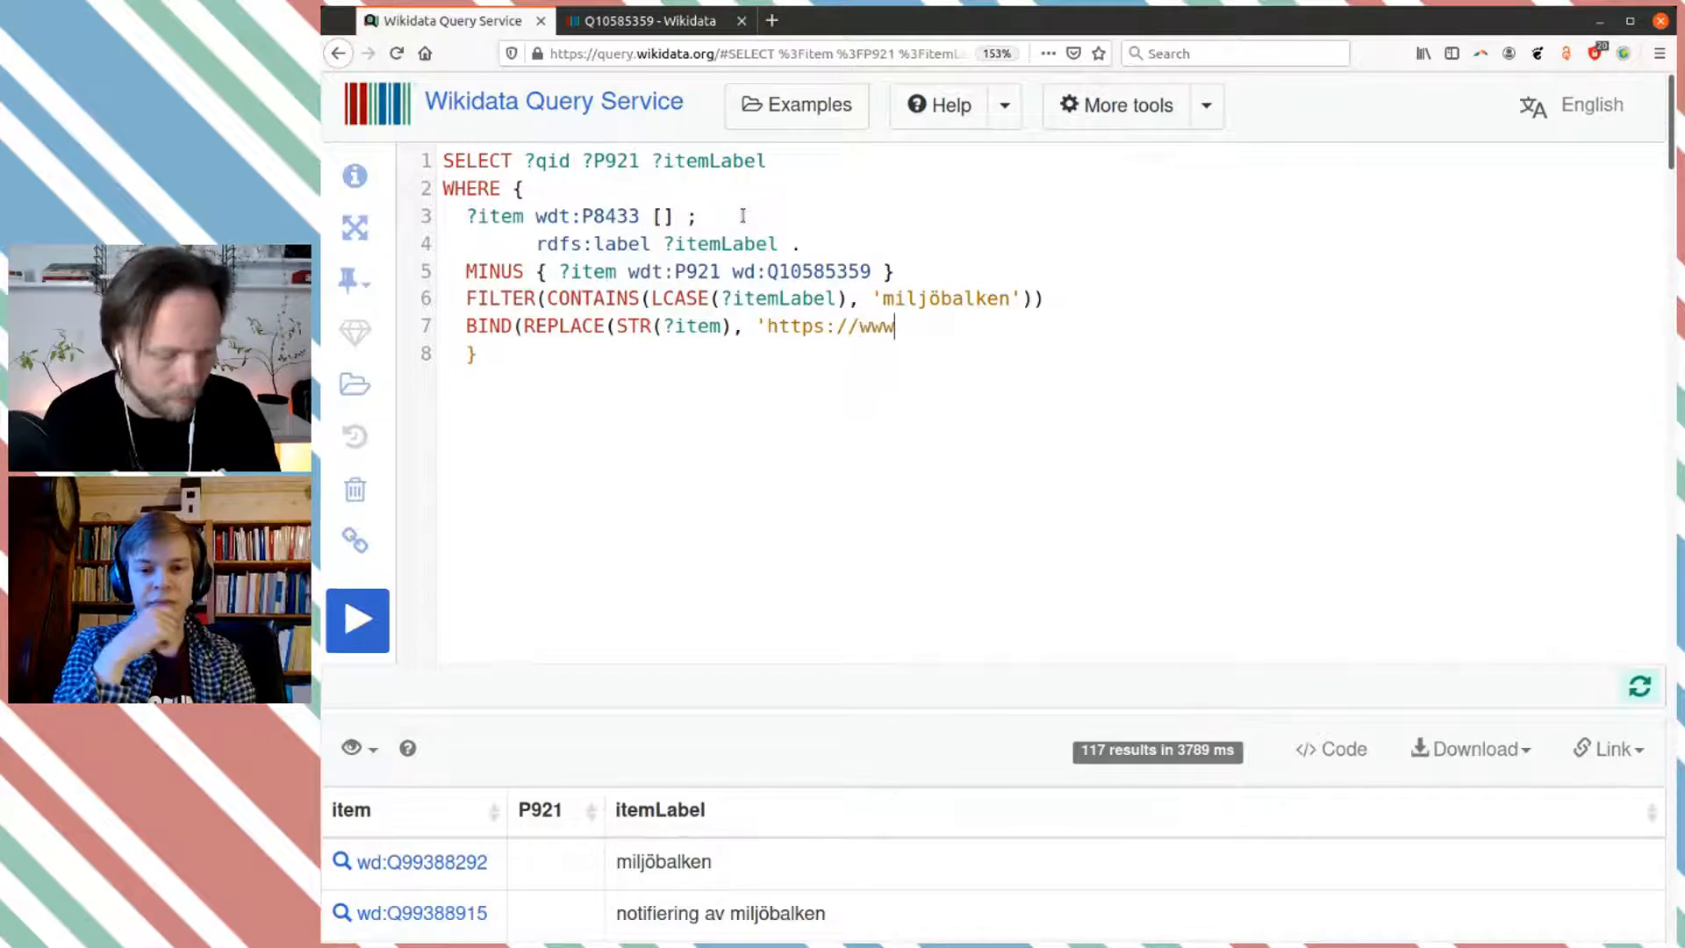
type(".wikidat")
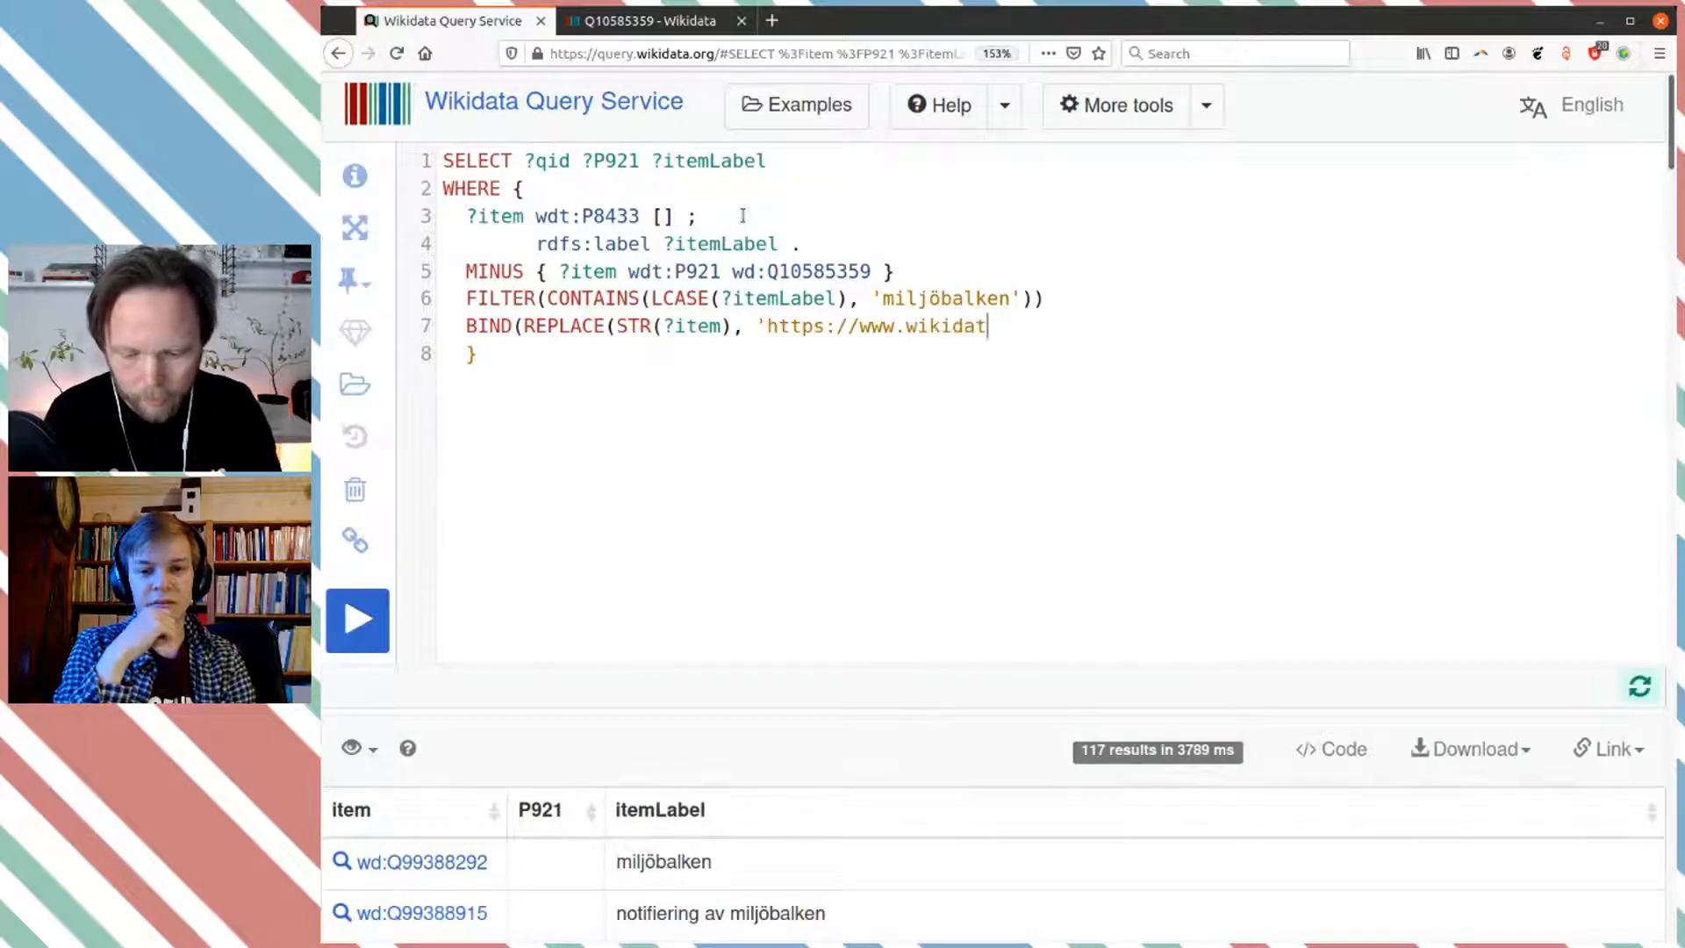
type("a.org")
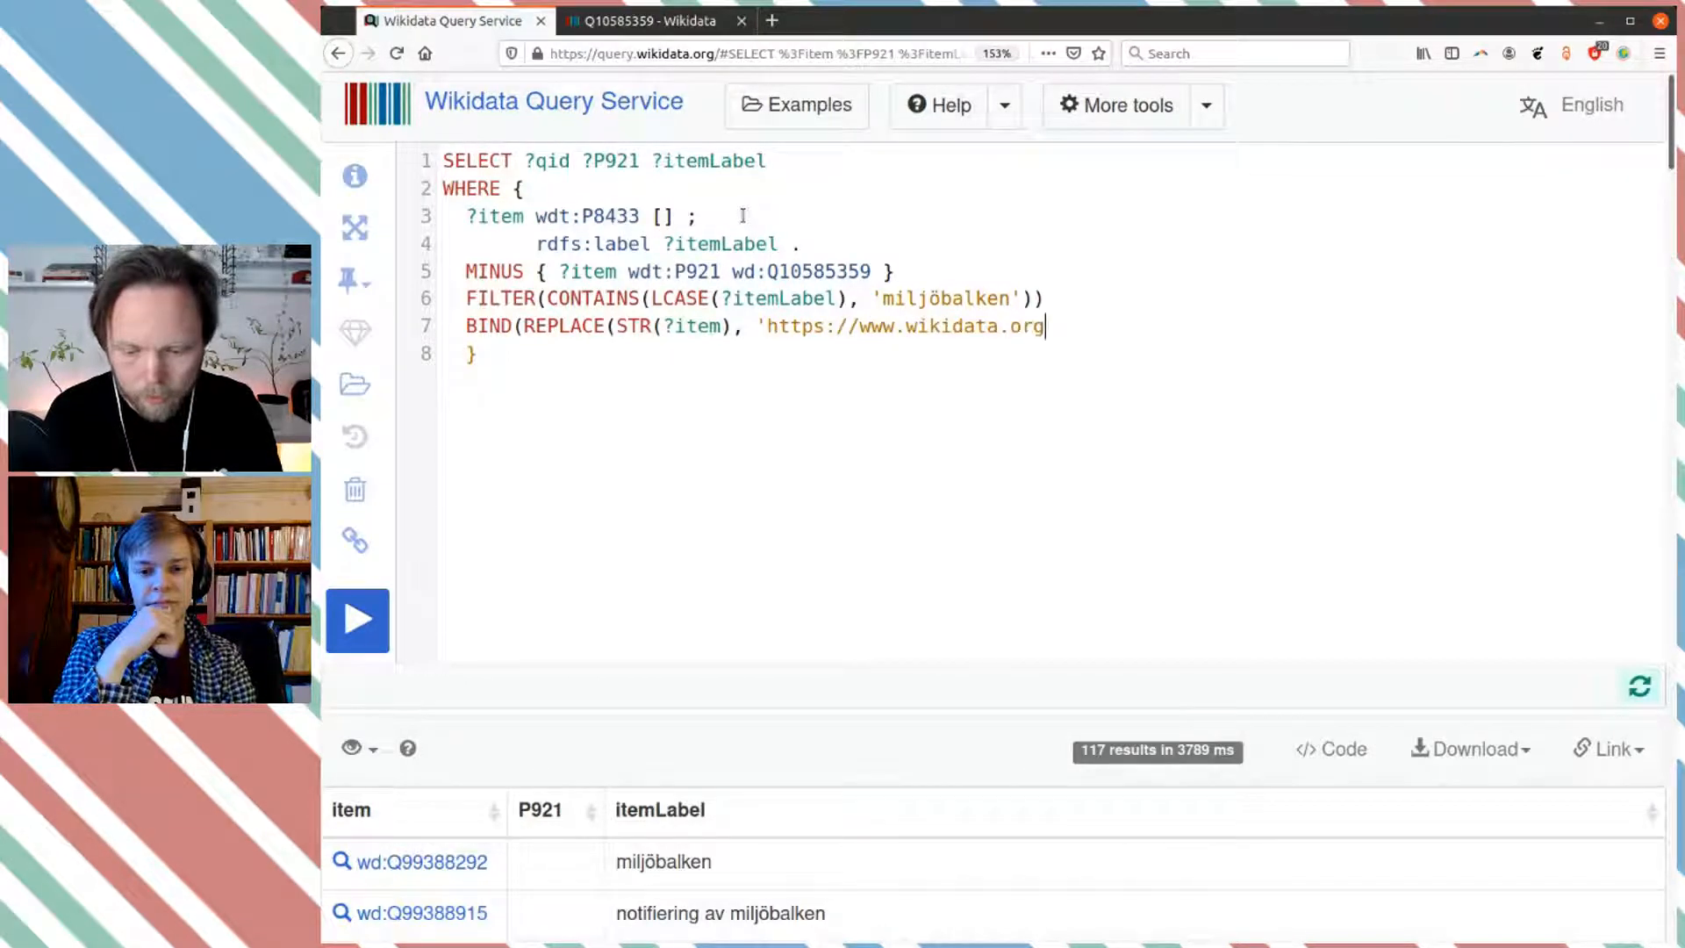
type("/entit")
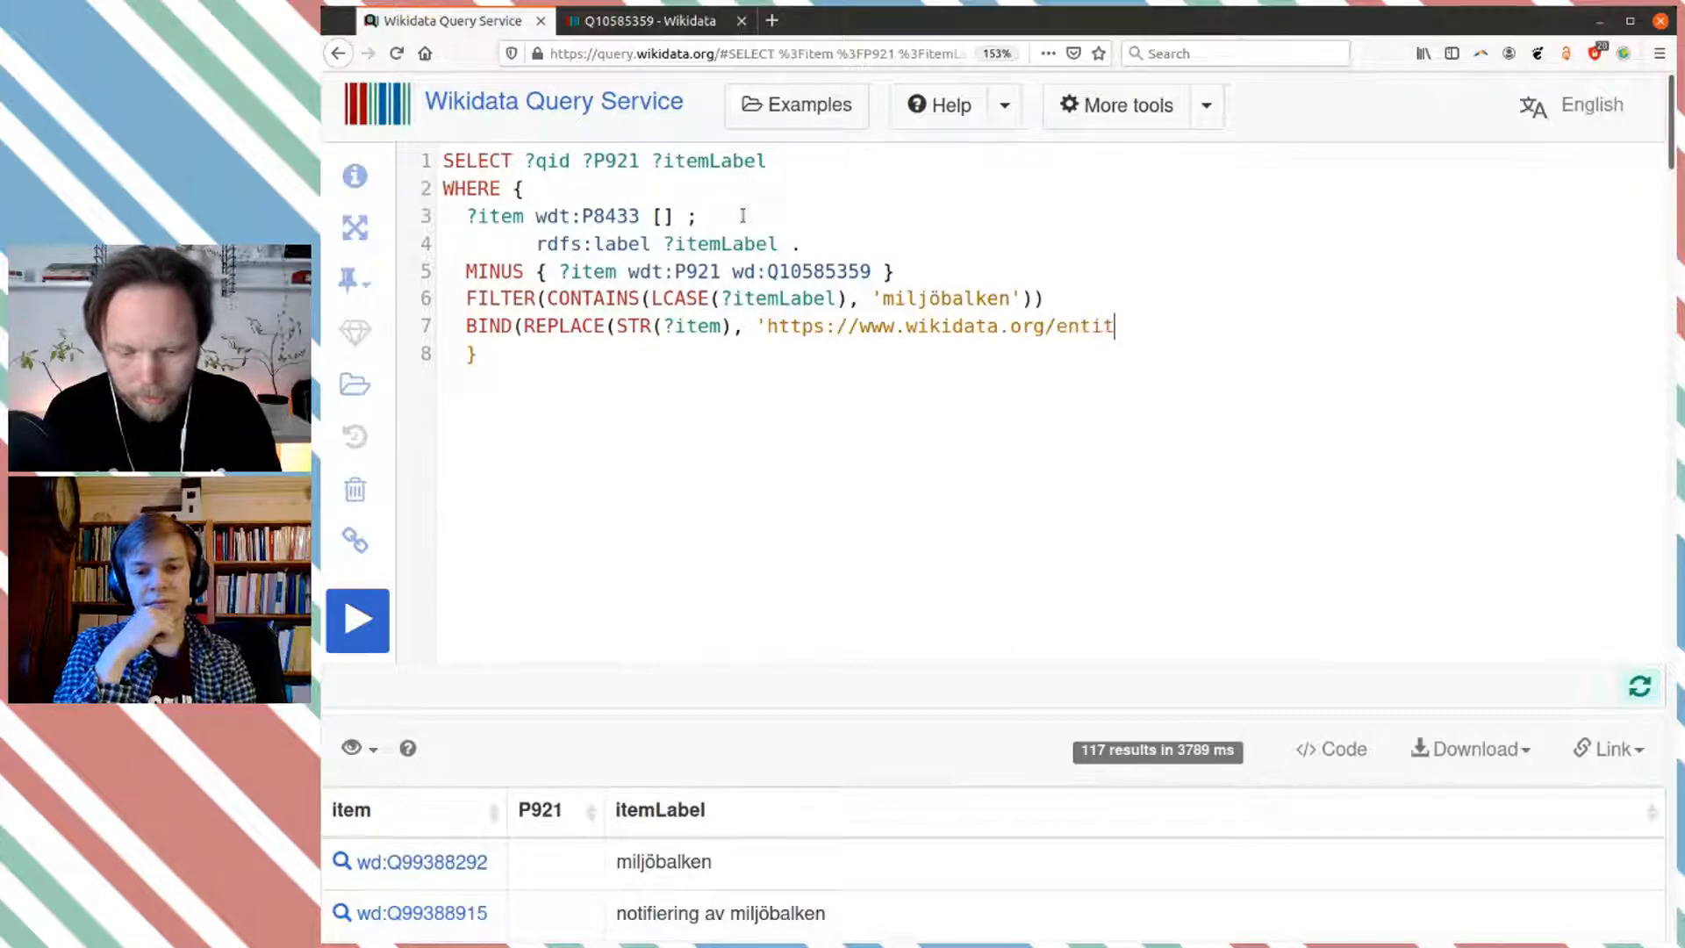
type("y/")
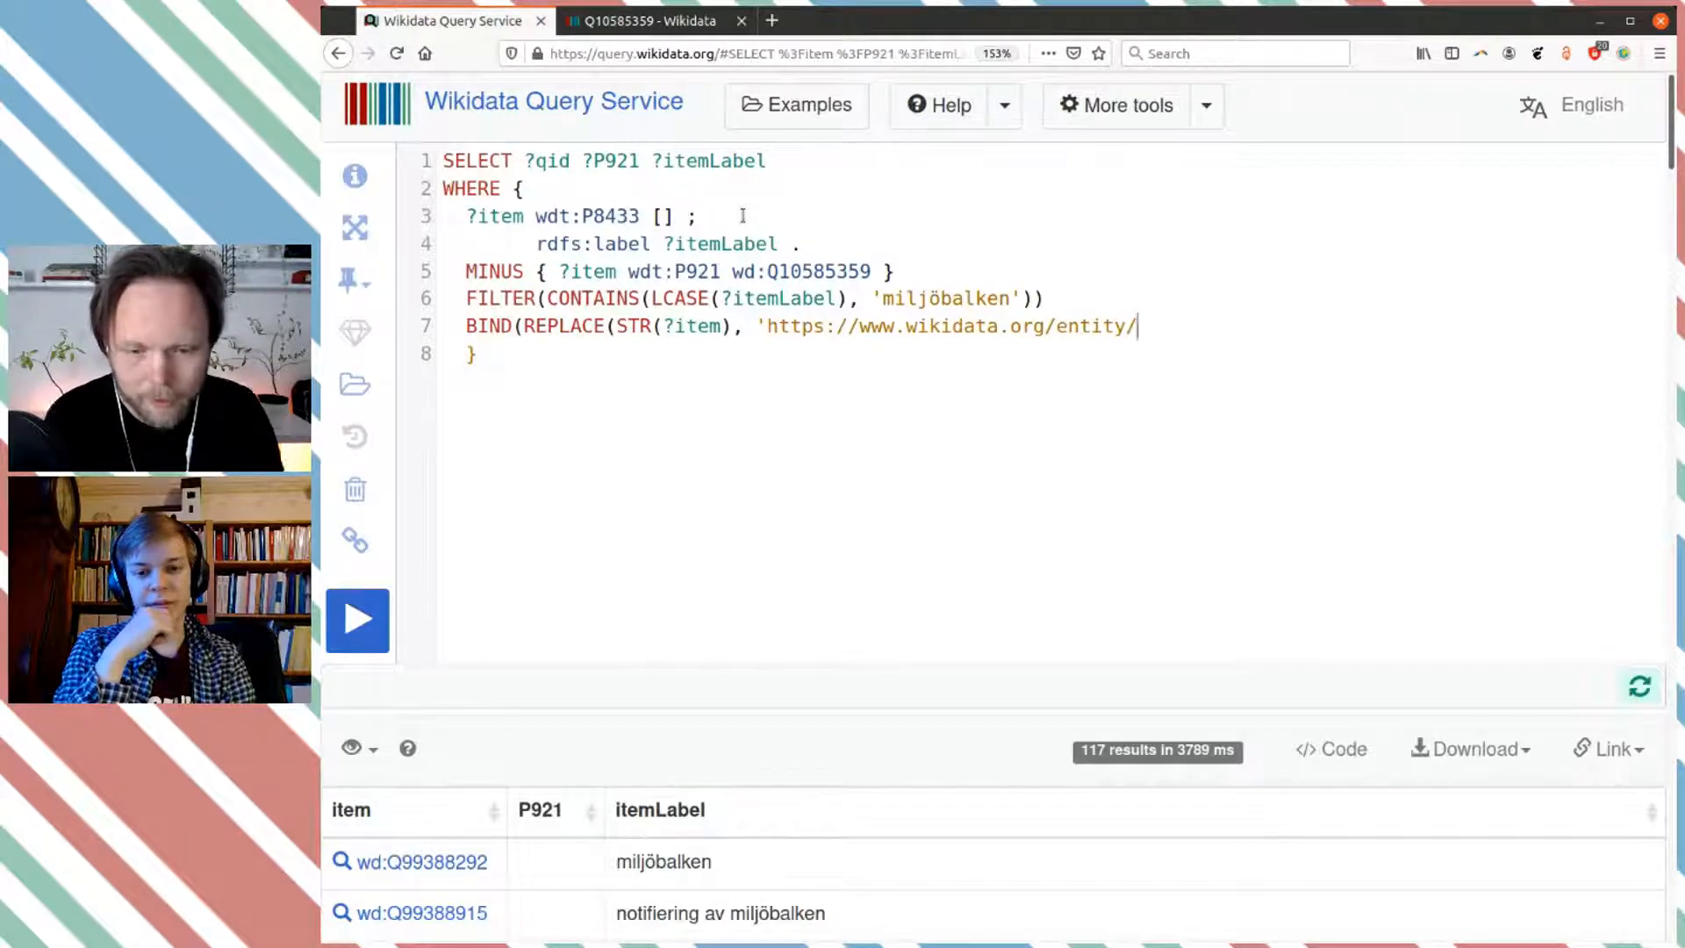
type("'")
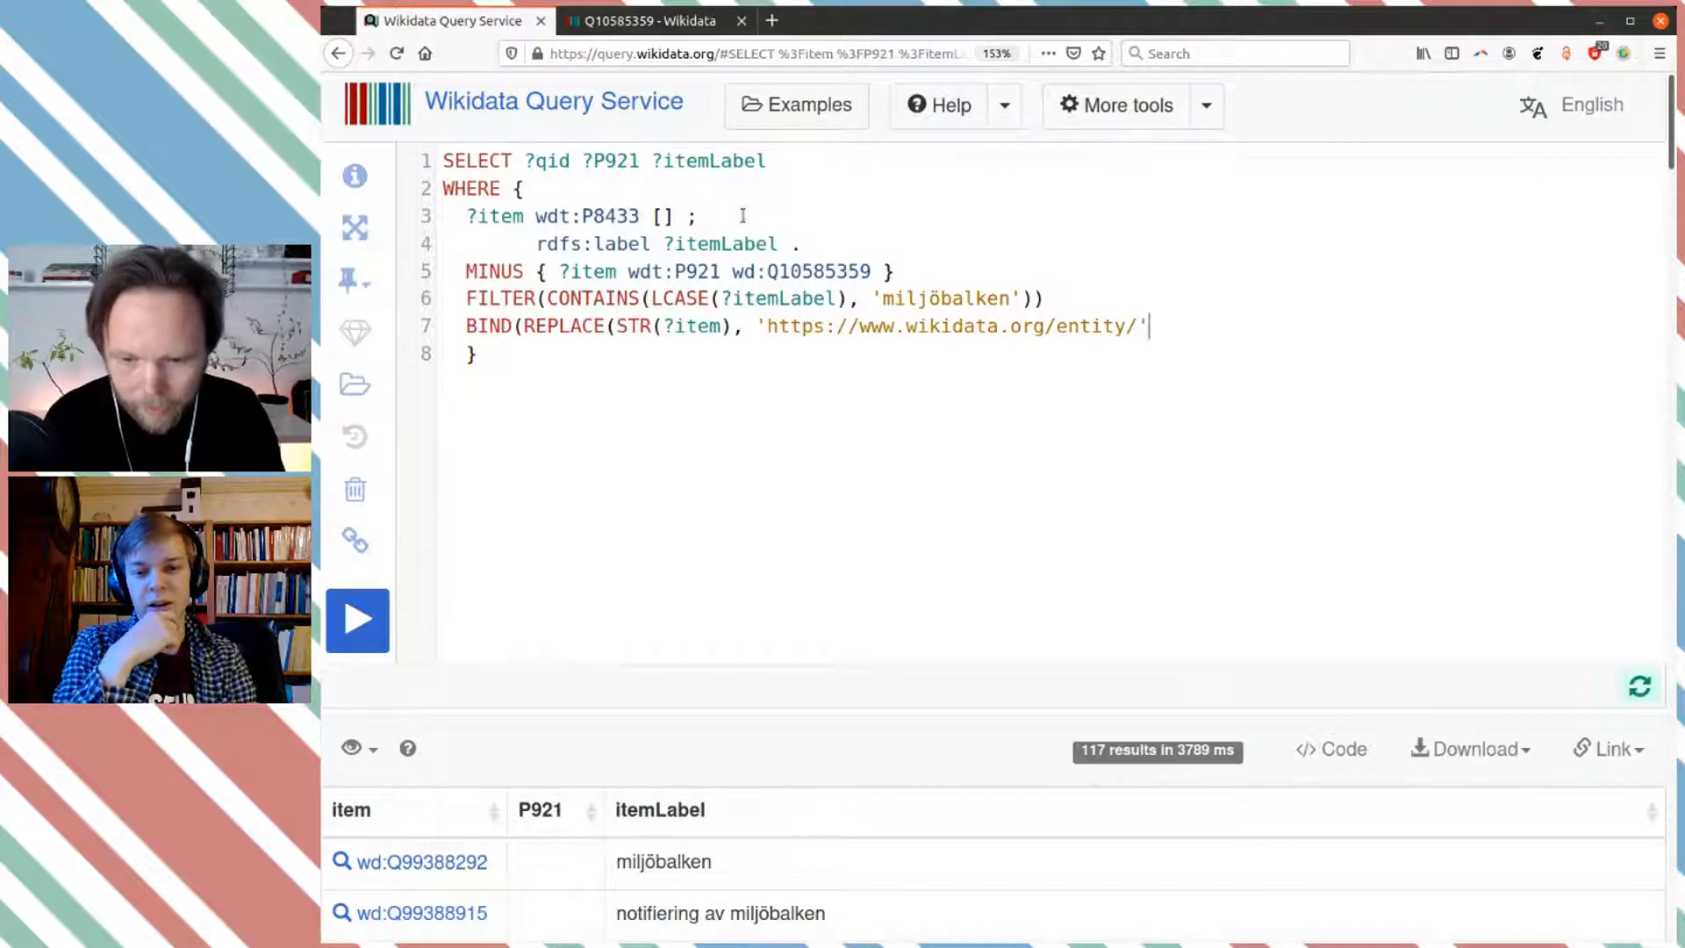
type(",")
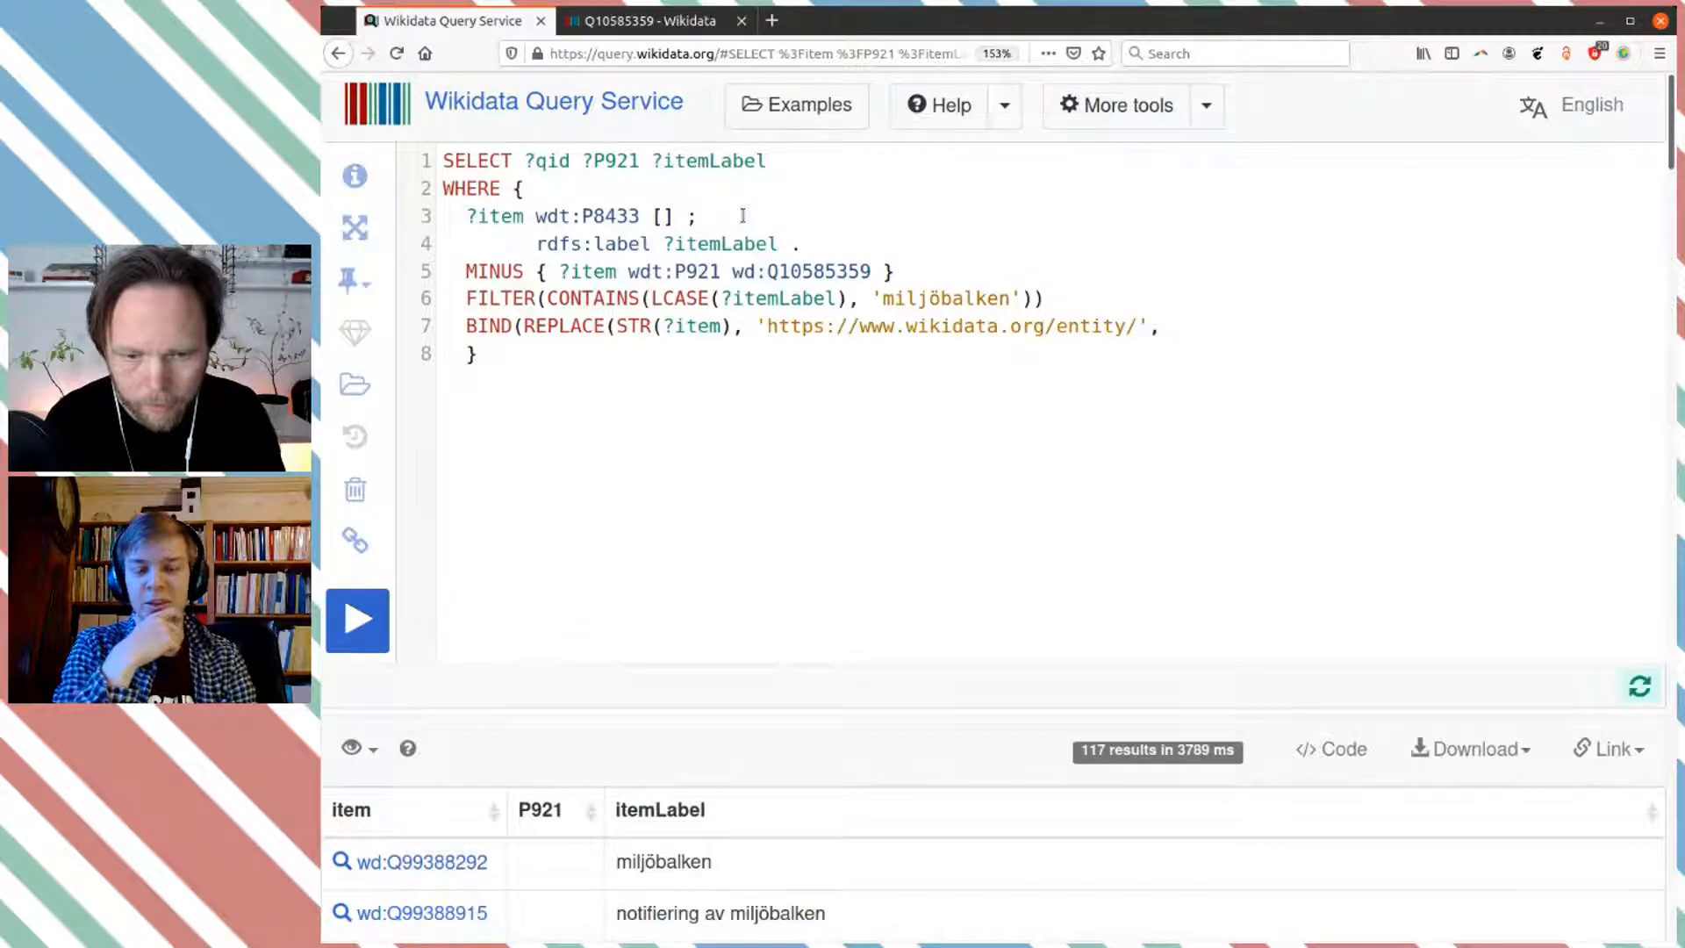
Step: Correct https to http in the entity URL of the REPLACE call and return to the end of the line
key("Left")
key("Left")
key("Left")
key("Left")
key("Left")
key("Left")
key("Left")
key("Left")
key("Left")
key("Left")
key("Left")
key("Left")
key("Left")
key("Left")
key("Left")
key("Left")
key("Left")
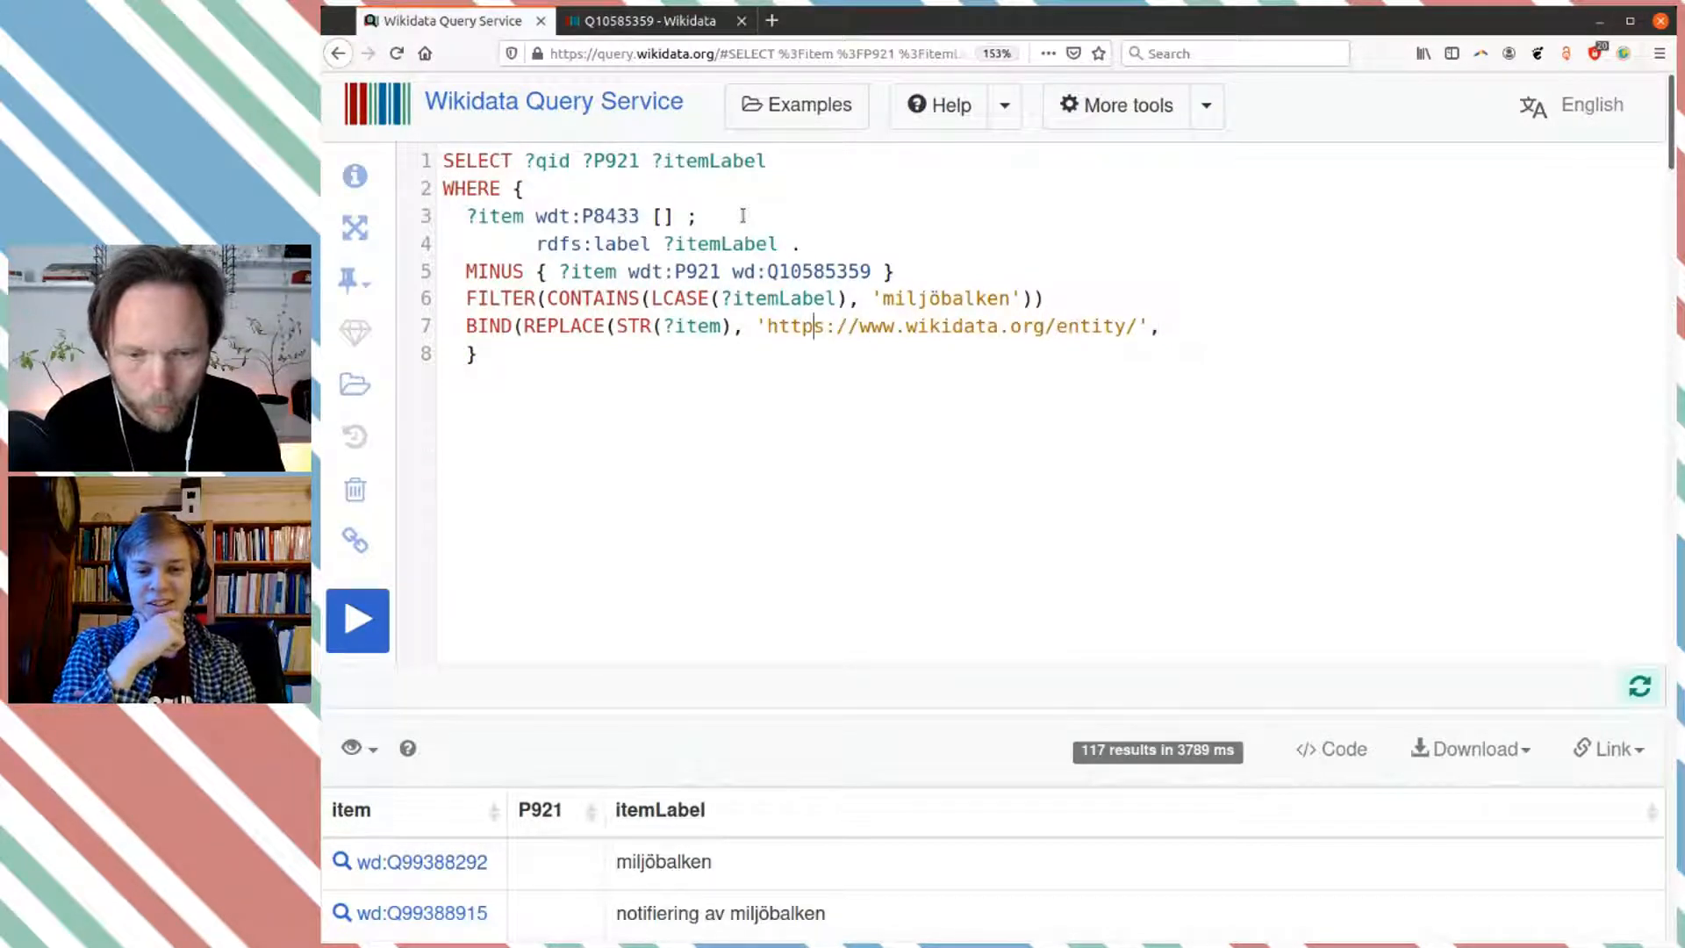
key("Delete")
key("Right")
key("Right")
key("Right")
key("Right")
key("Right")
key("Right")
key("Right")
key("Right")
key("Right")
key("Right")
key("Right")
key("Right")
key("Right")
key("Right")
key("Right")
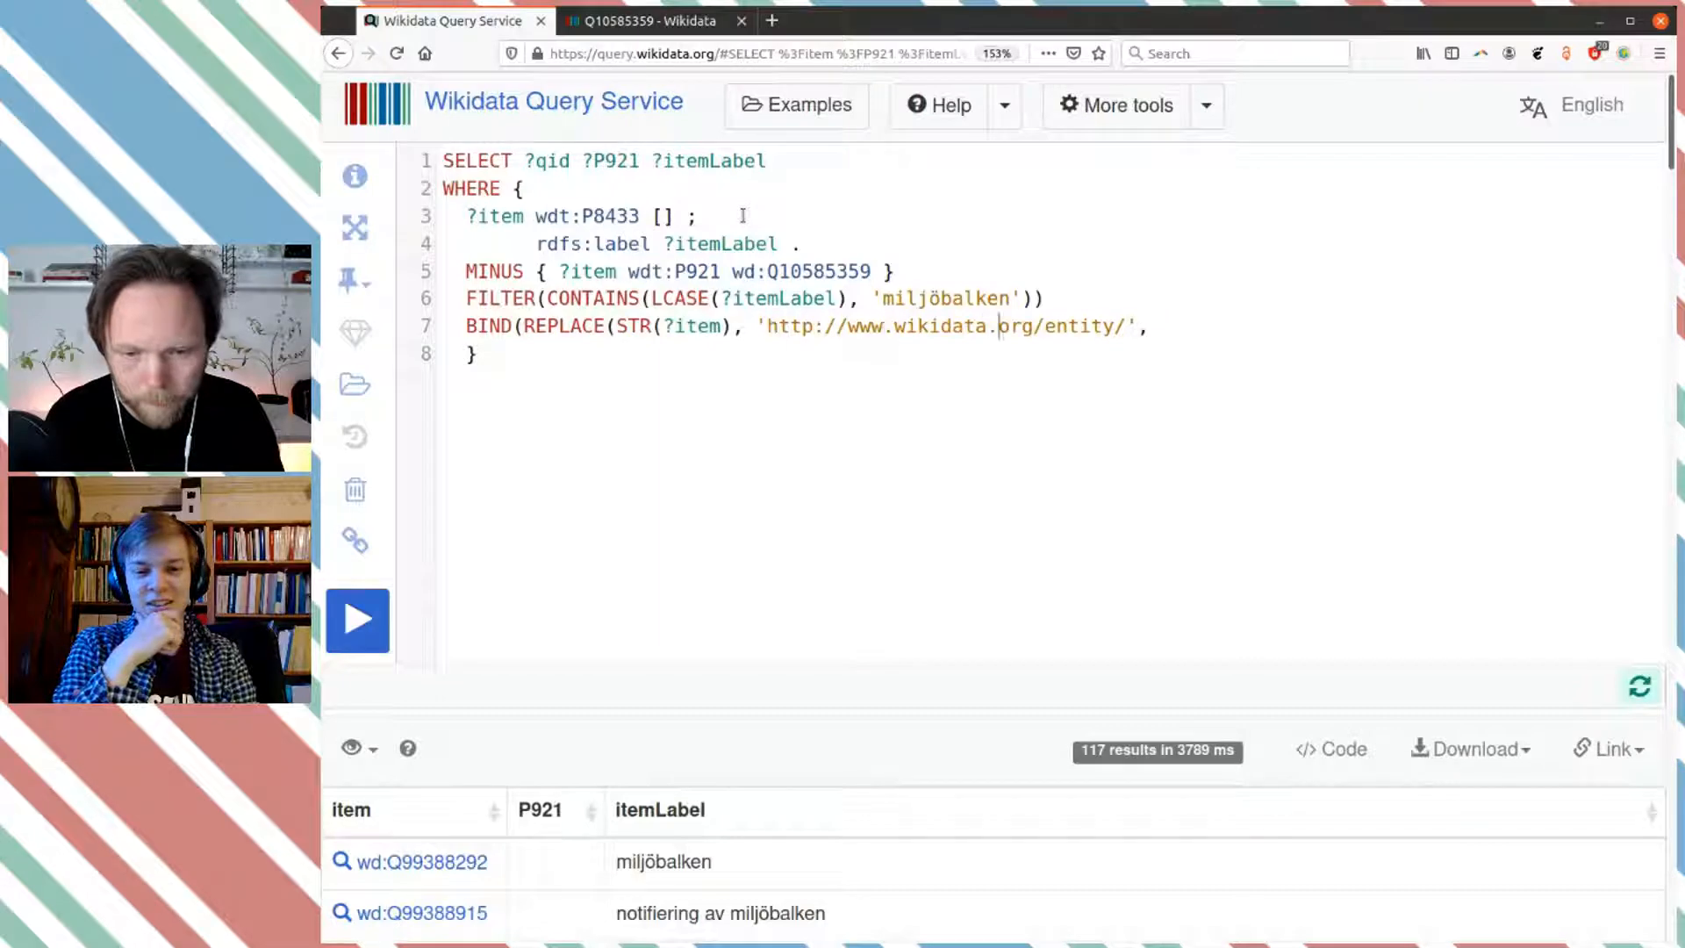
key("End")
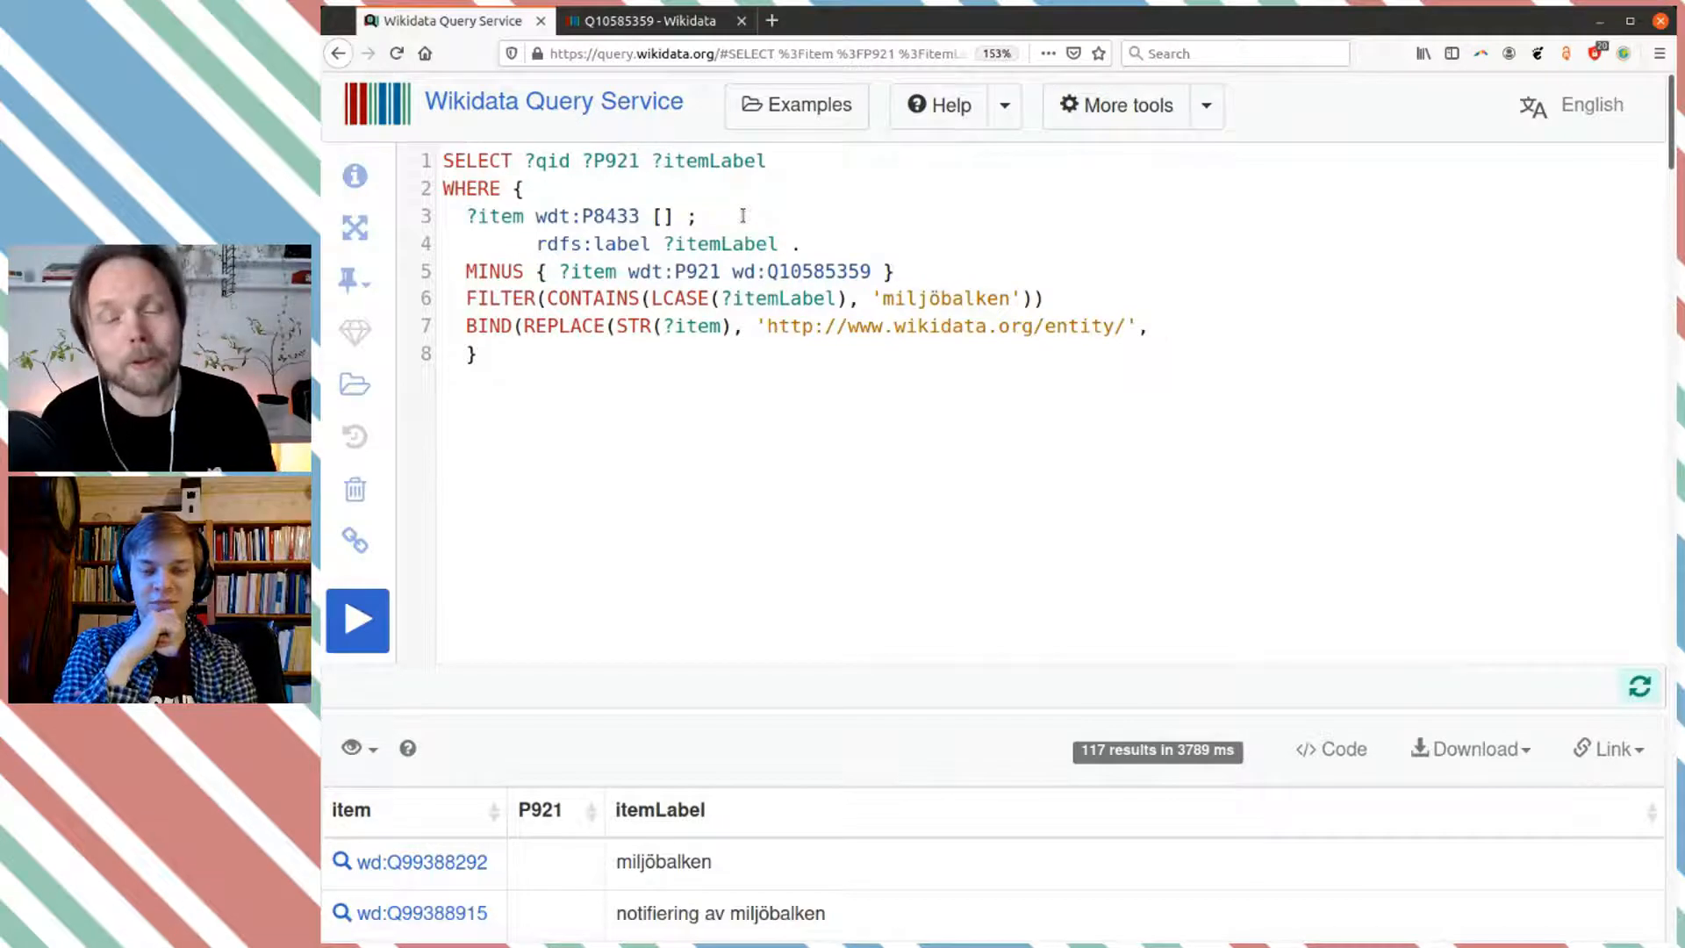
Step: Add an empty string '' as the replacement, close the REPLACE and BIND parentheses, and try running the query
type("''")
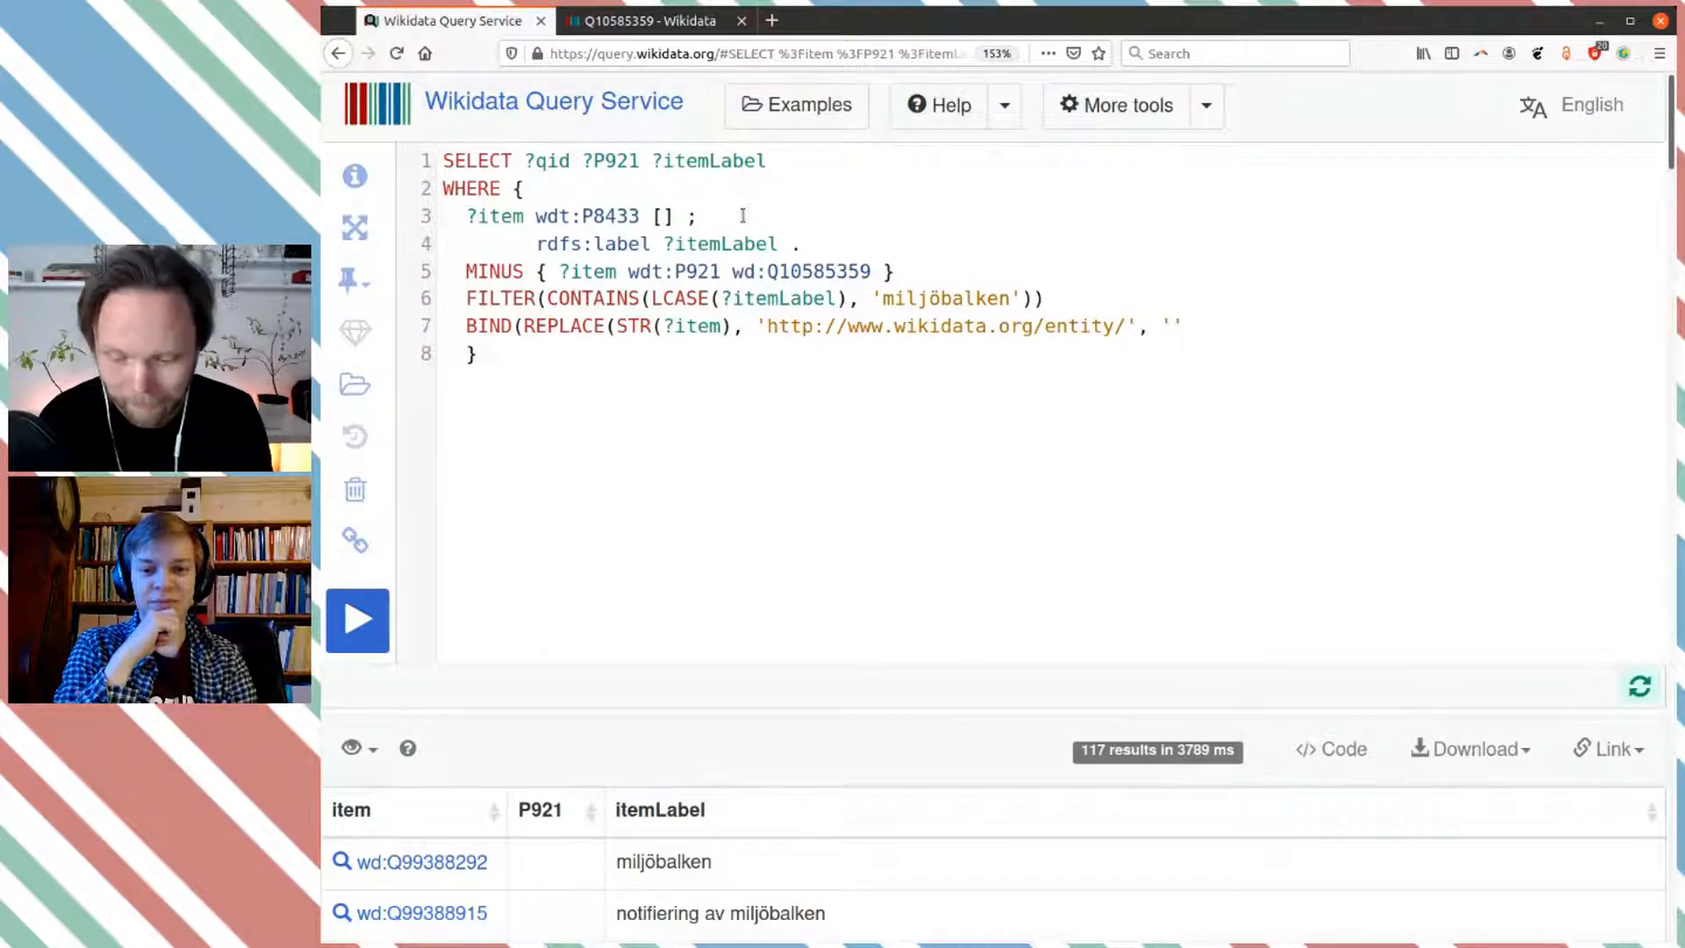
type(")")
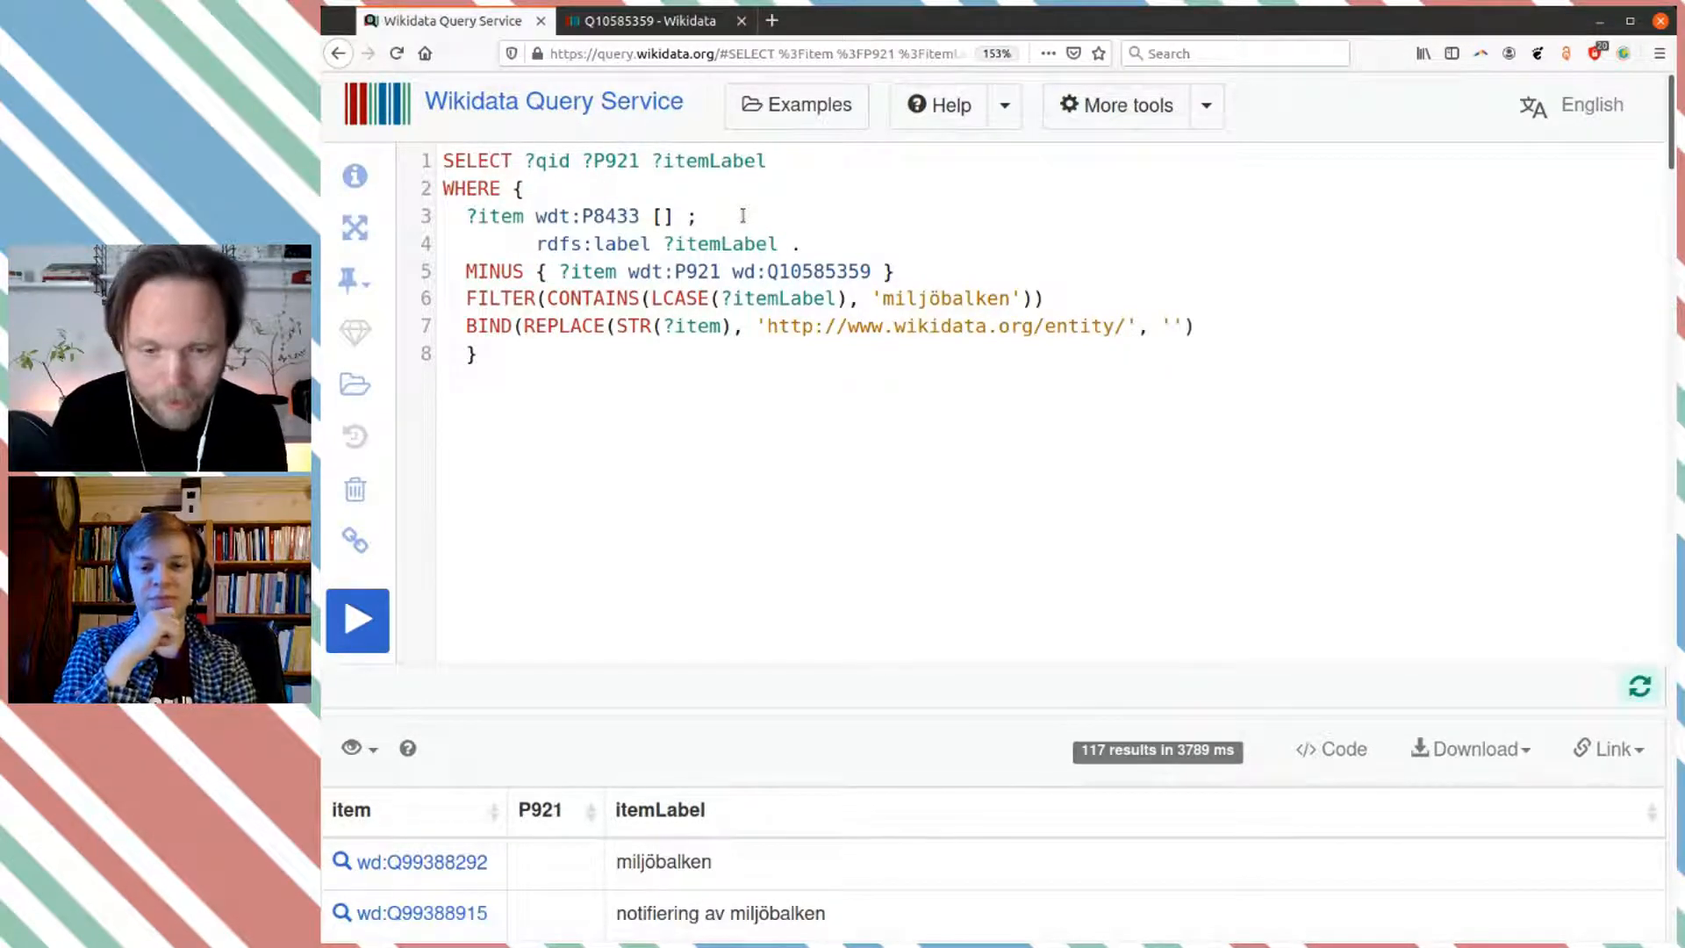
type(")")
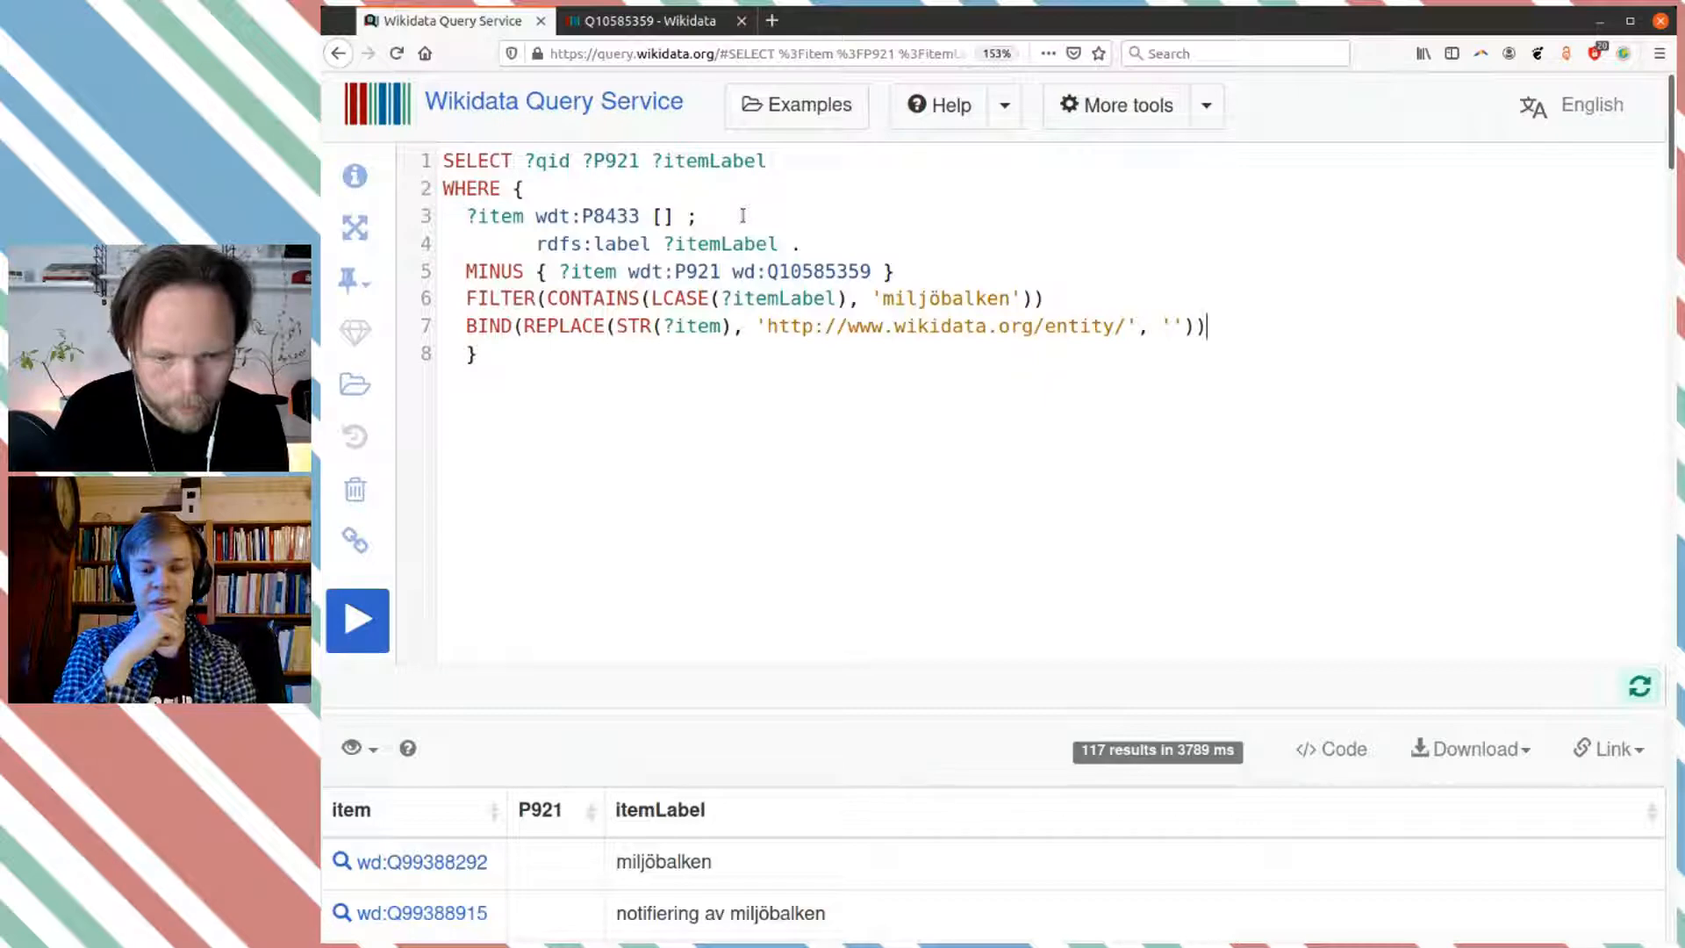
type(")")
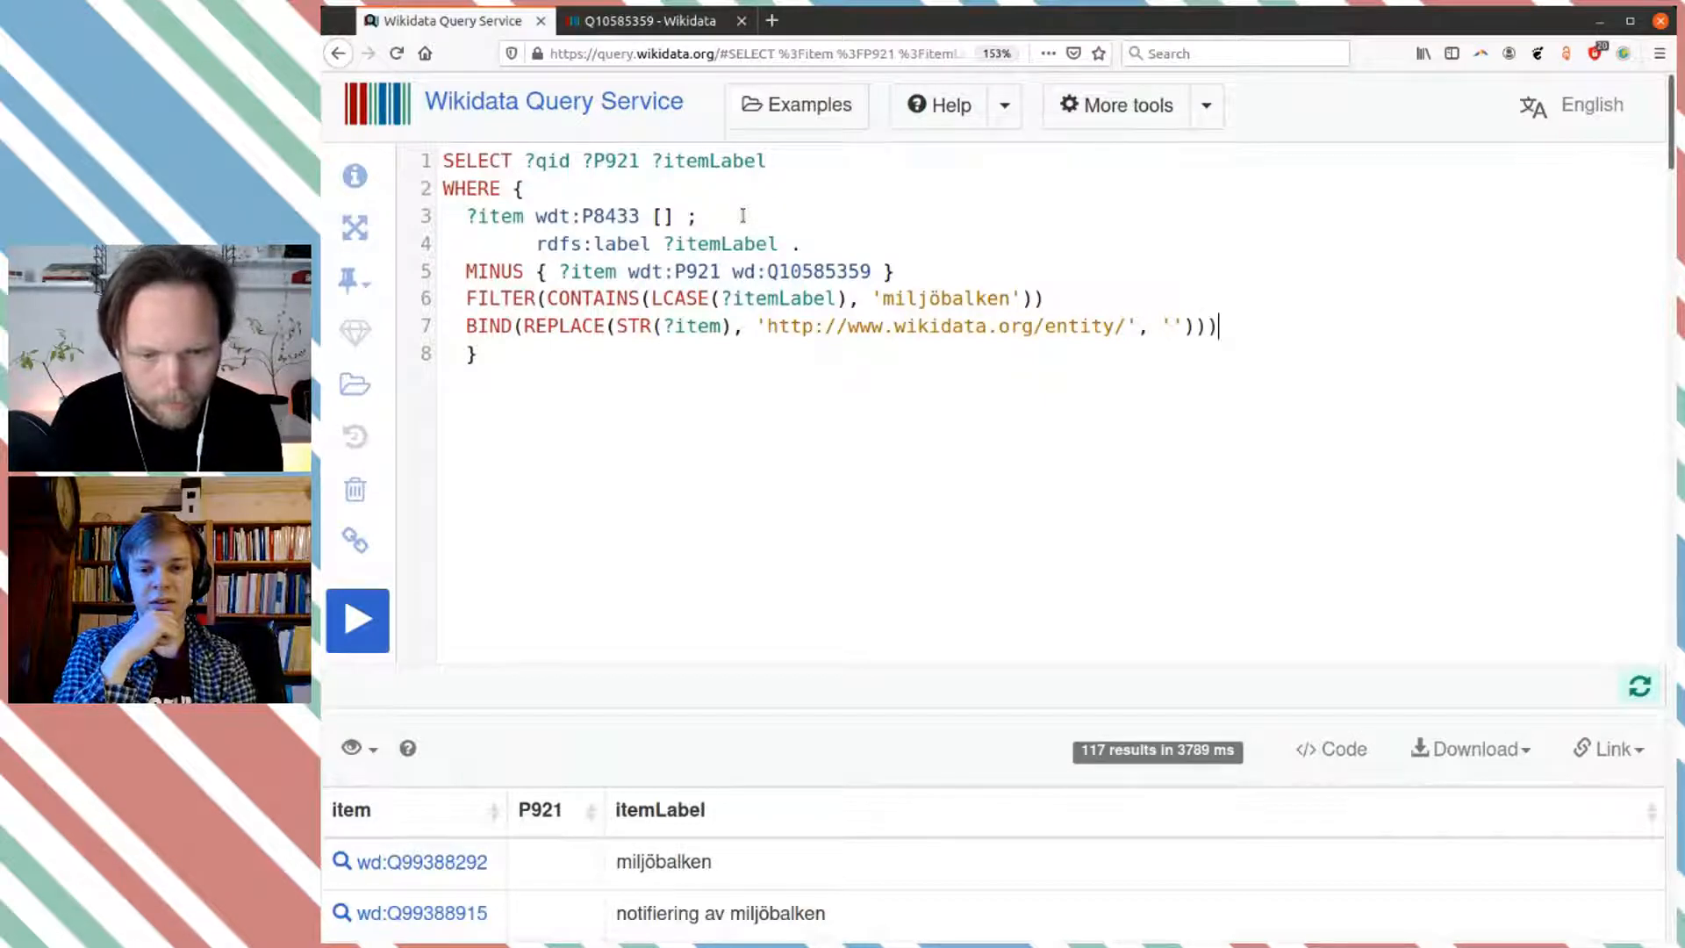
left_click(357, 620)
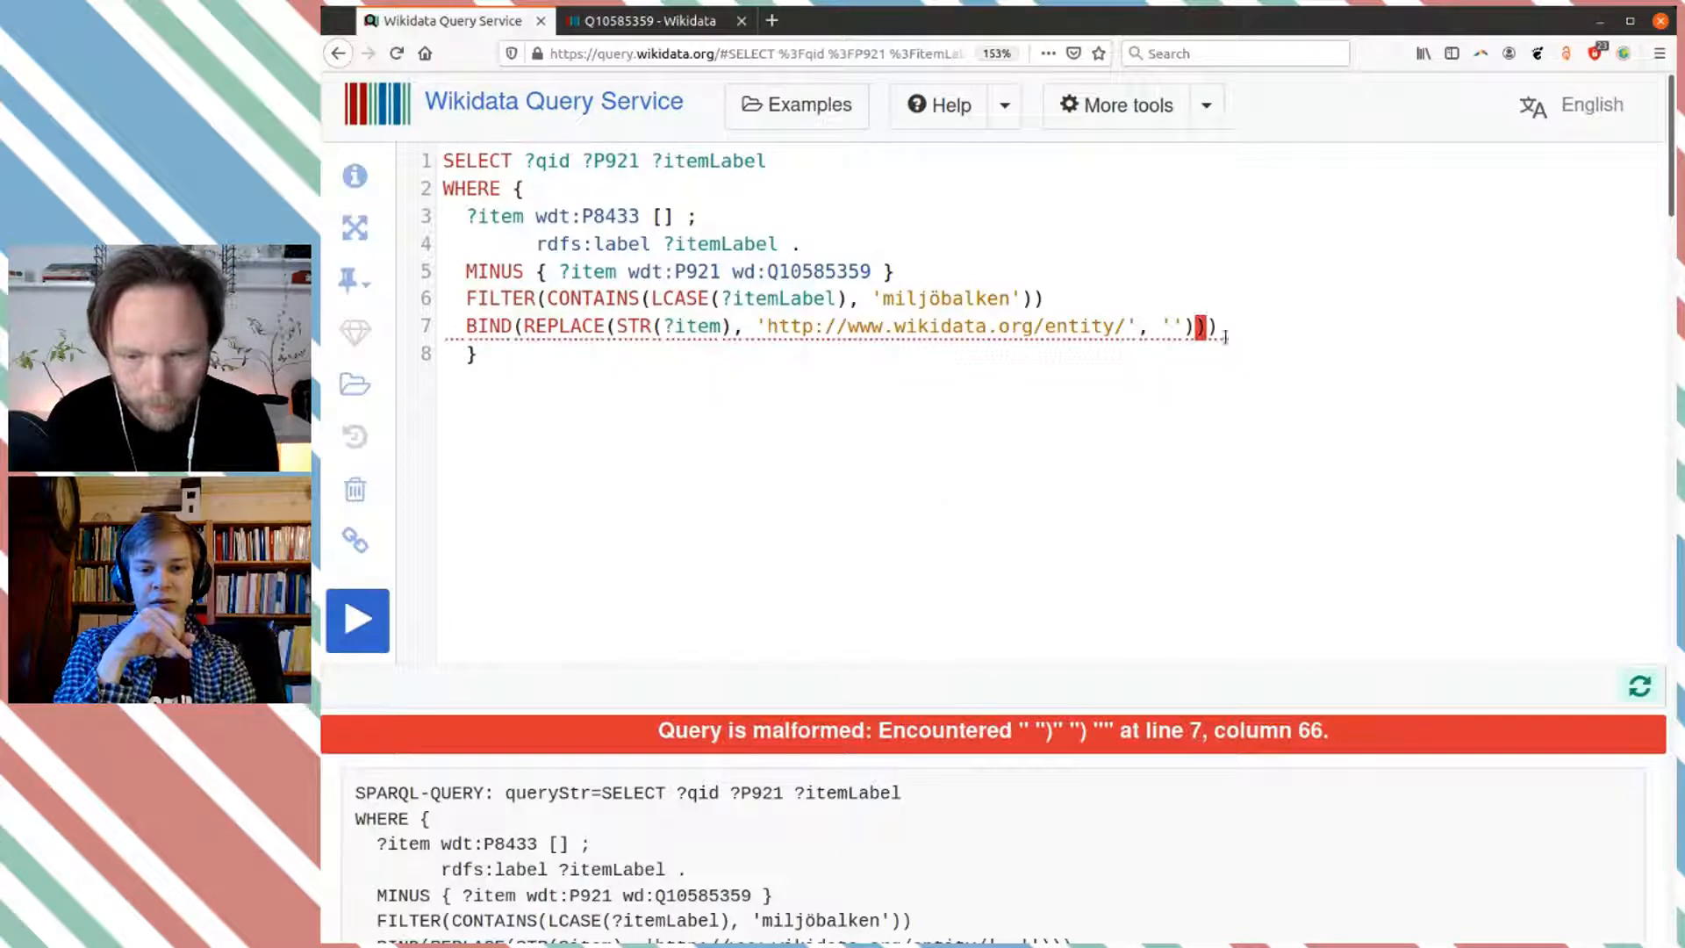
key("BackSpace")
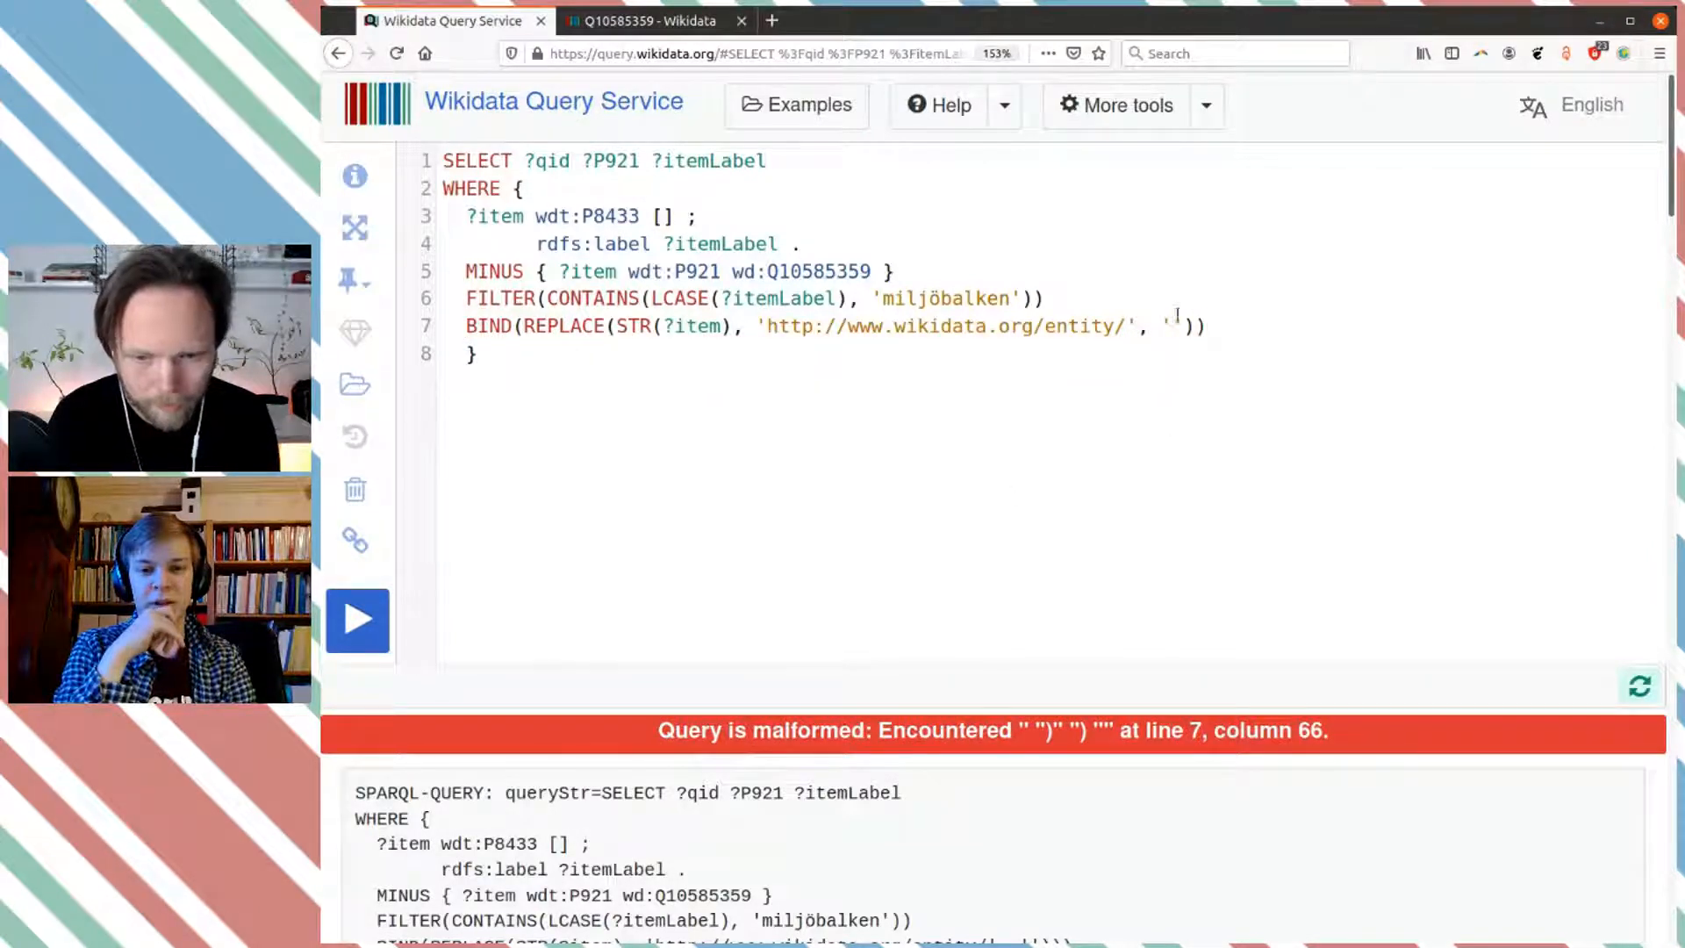
left_click(358, 620)
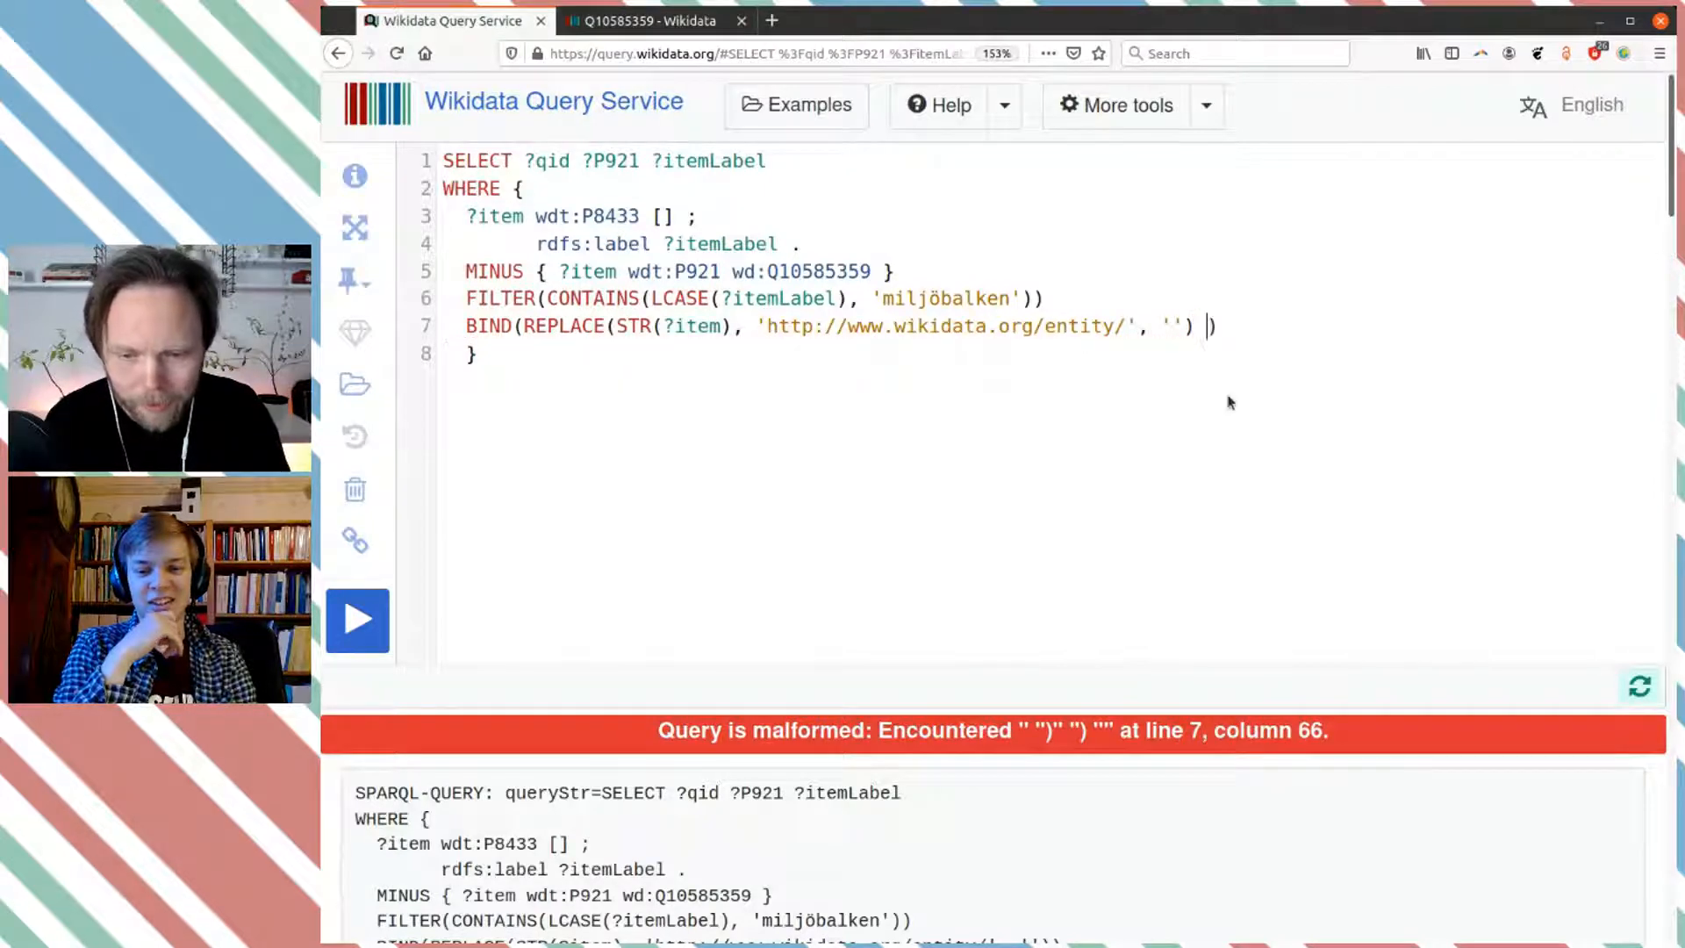
Step: Insert AS ?qid before the closing parenthesis of the BIND clause
key("Left")
type("AS")
key("Left")
key("Left")
key("Right")
key("Right")
key("Right")
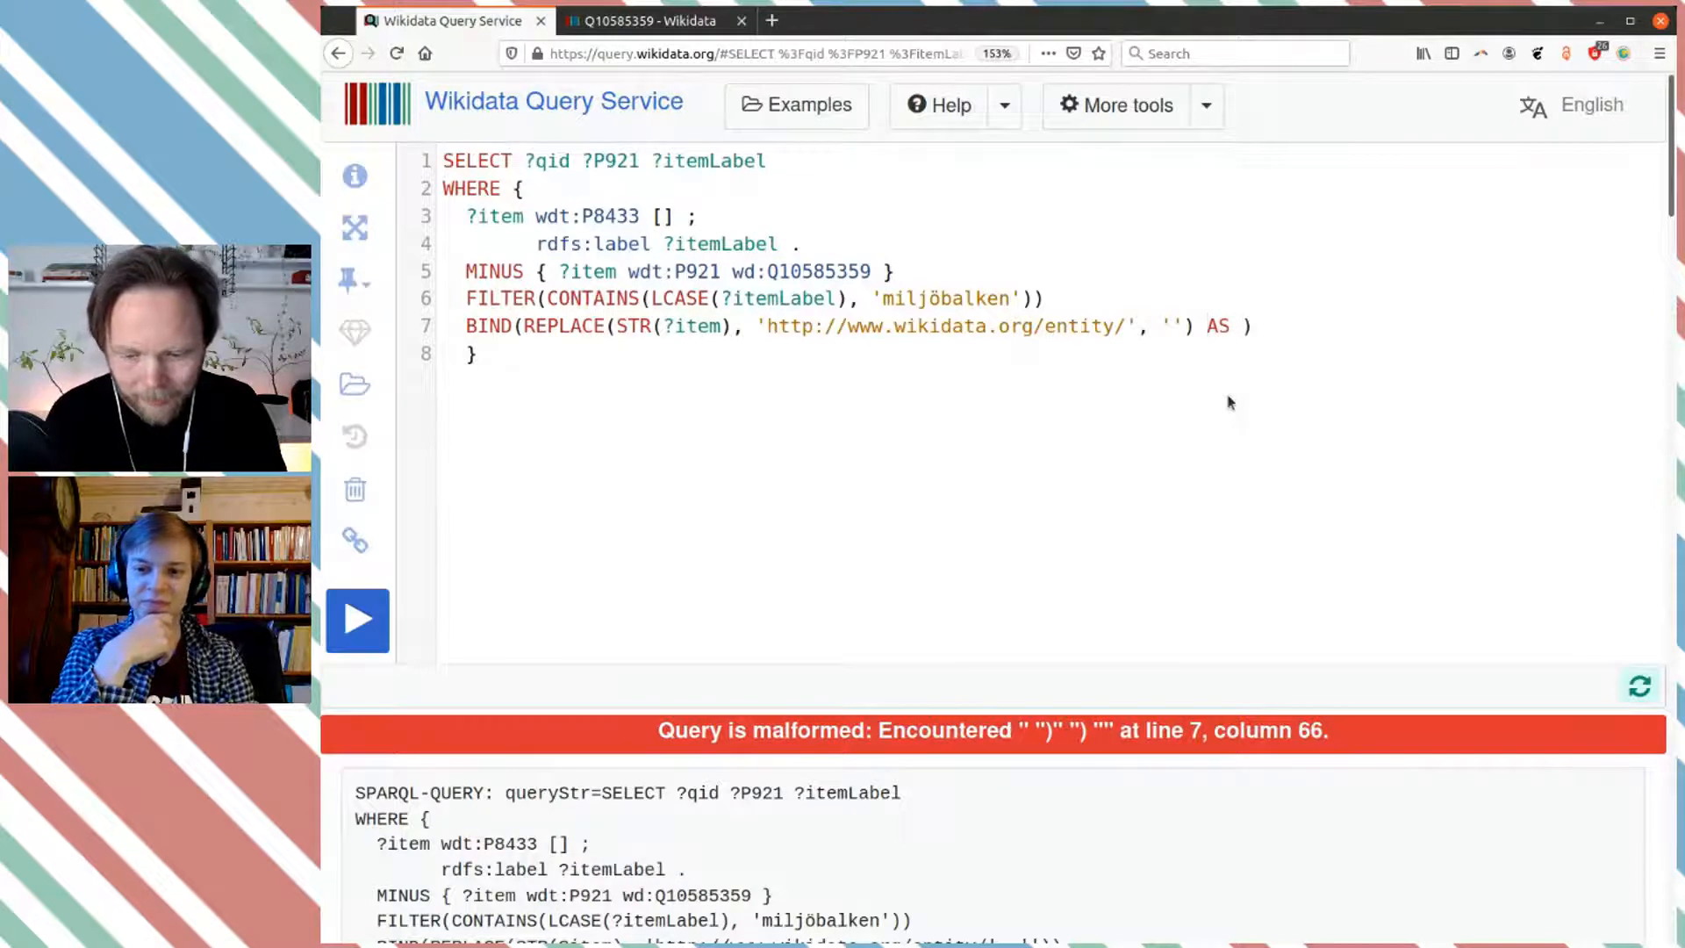
type("?qid")
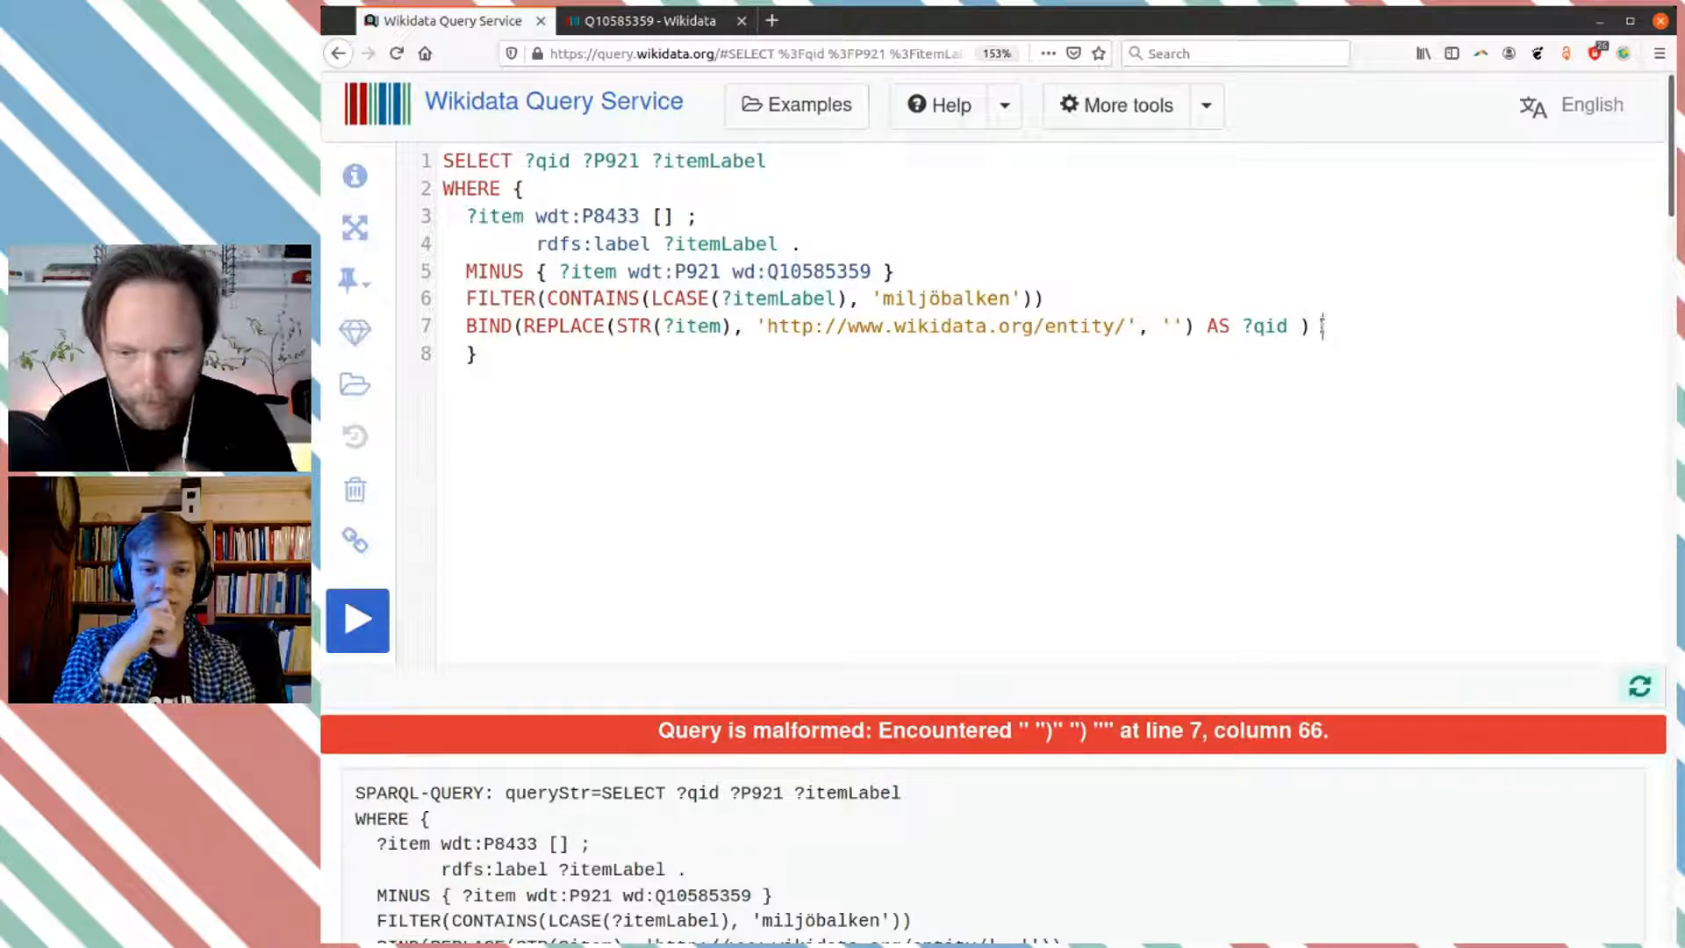
Step: Run the query with the BIND clause's parentheses balanced and look over the returned QIDs
type(" )")
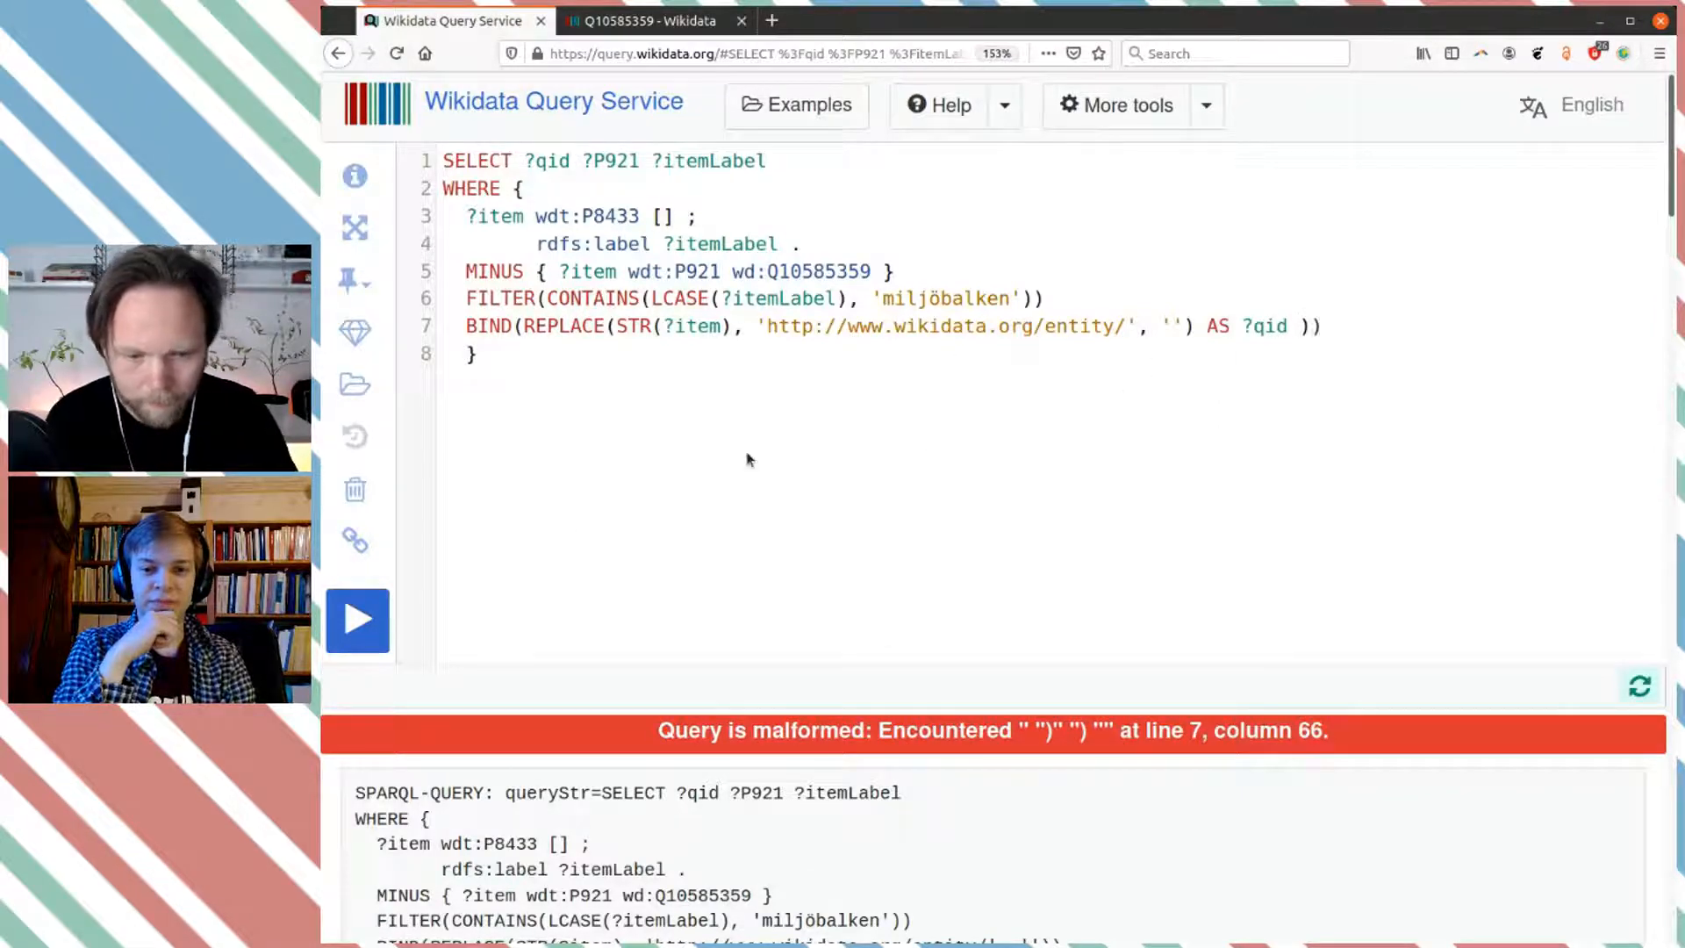
left_click(357, 619)
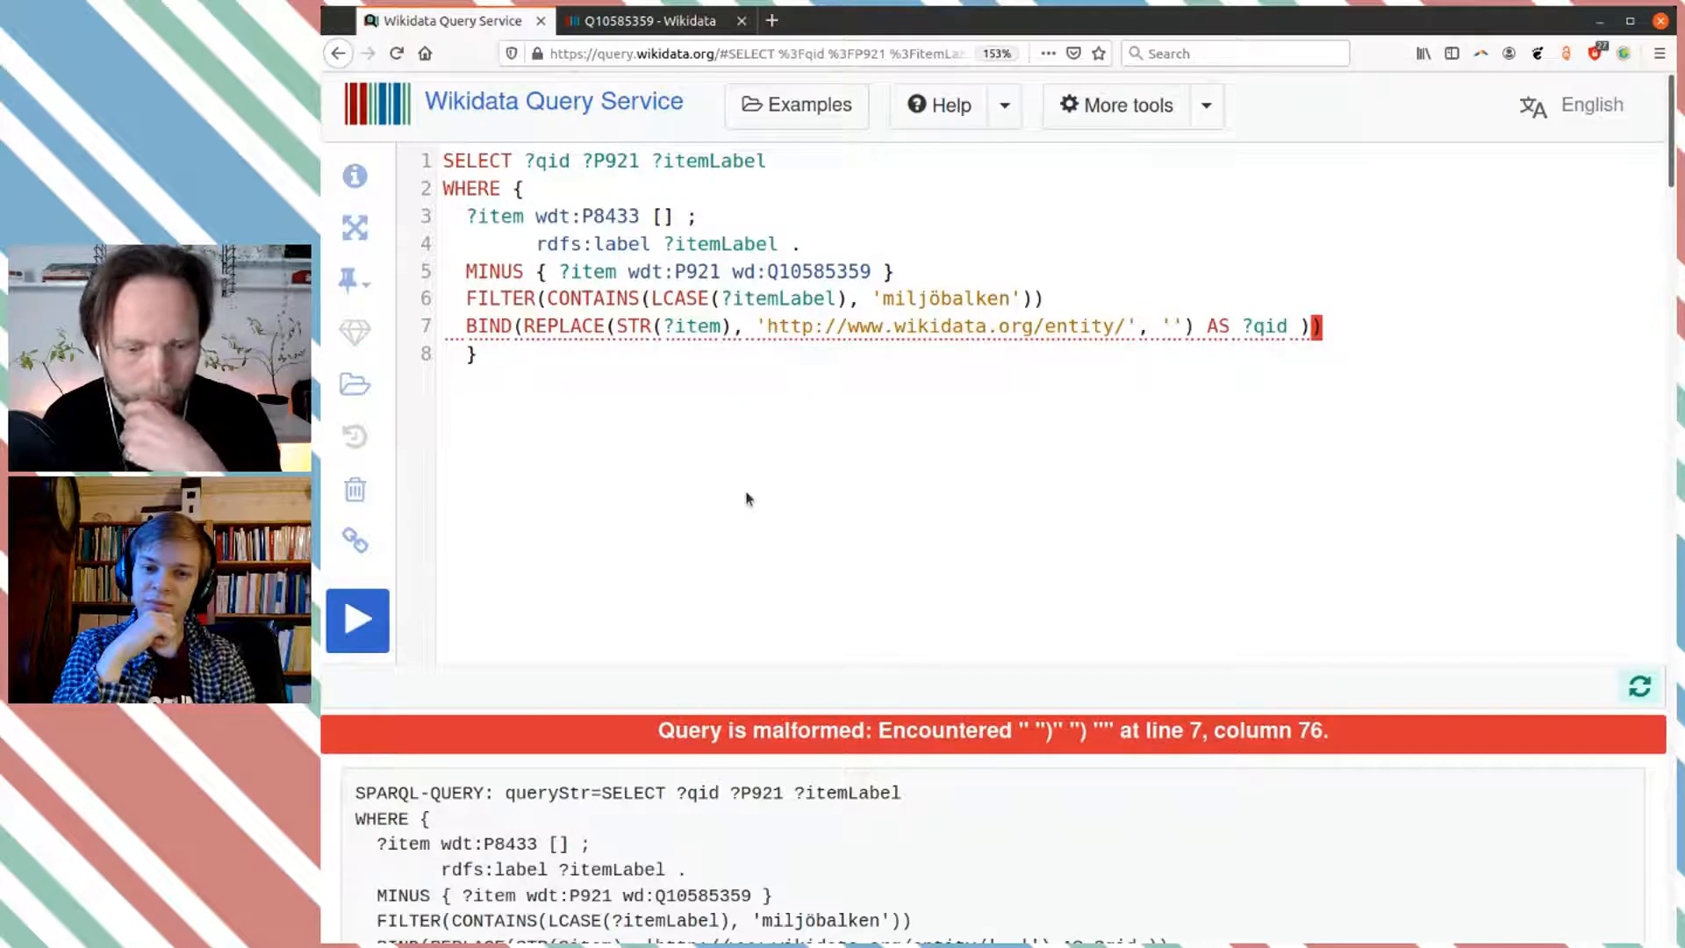
key("BackSpace")
left_click(377, 625)
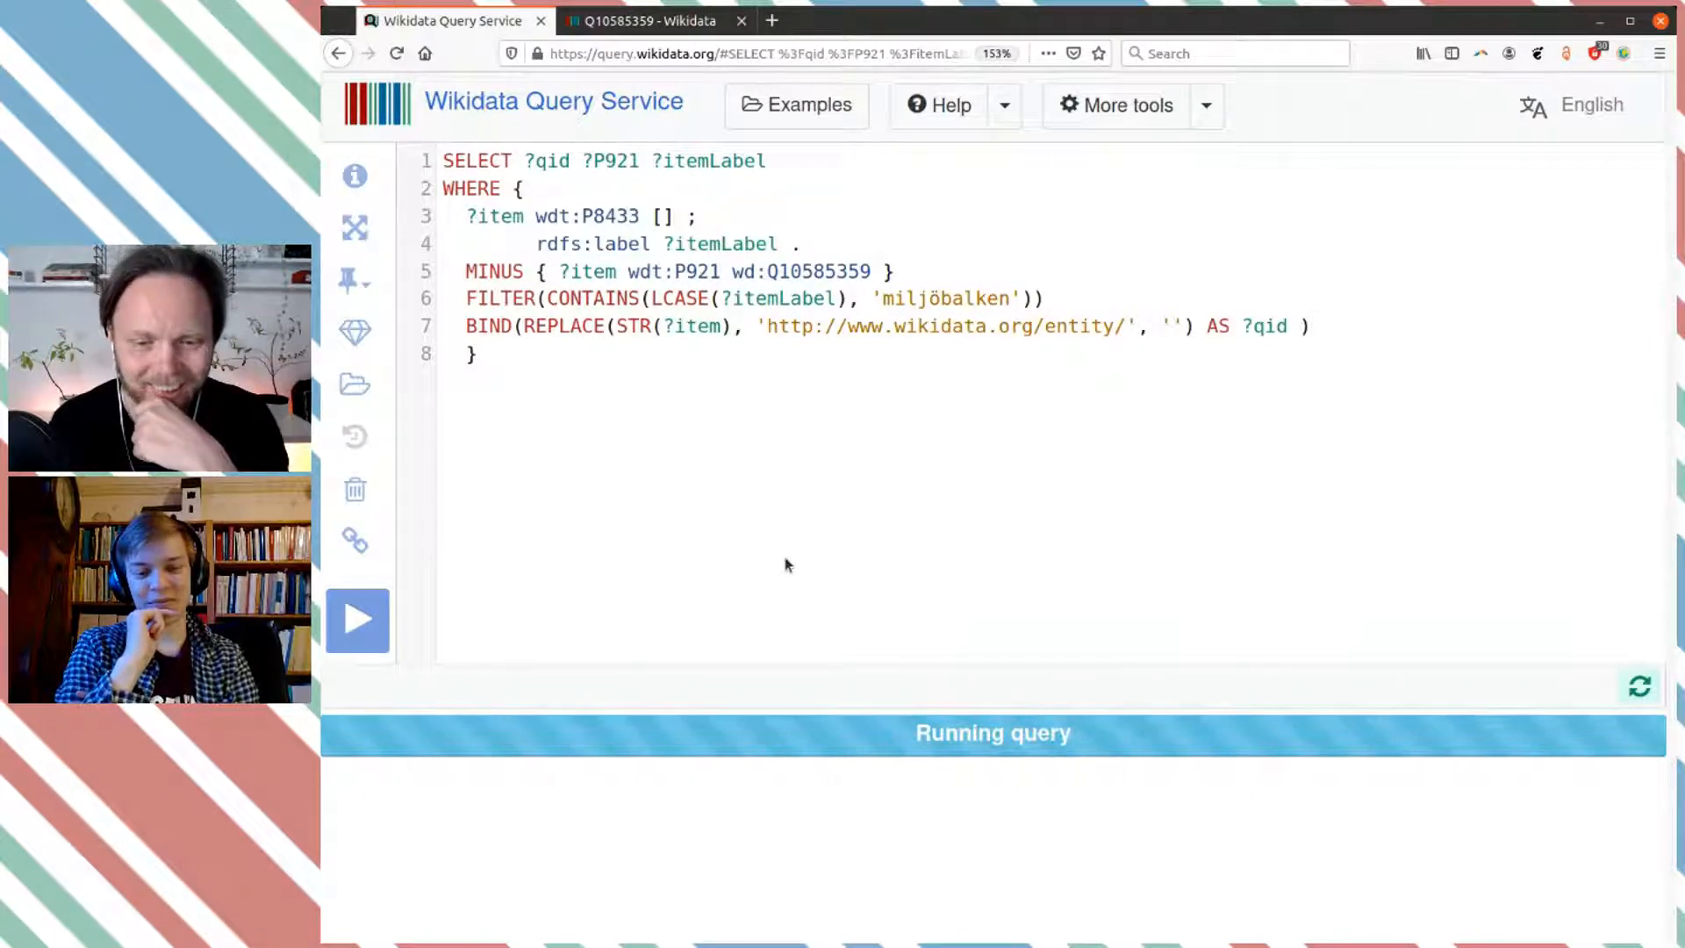
scroll(810, 546, "down", 3)
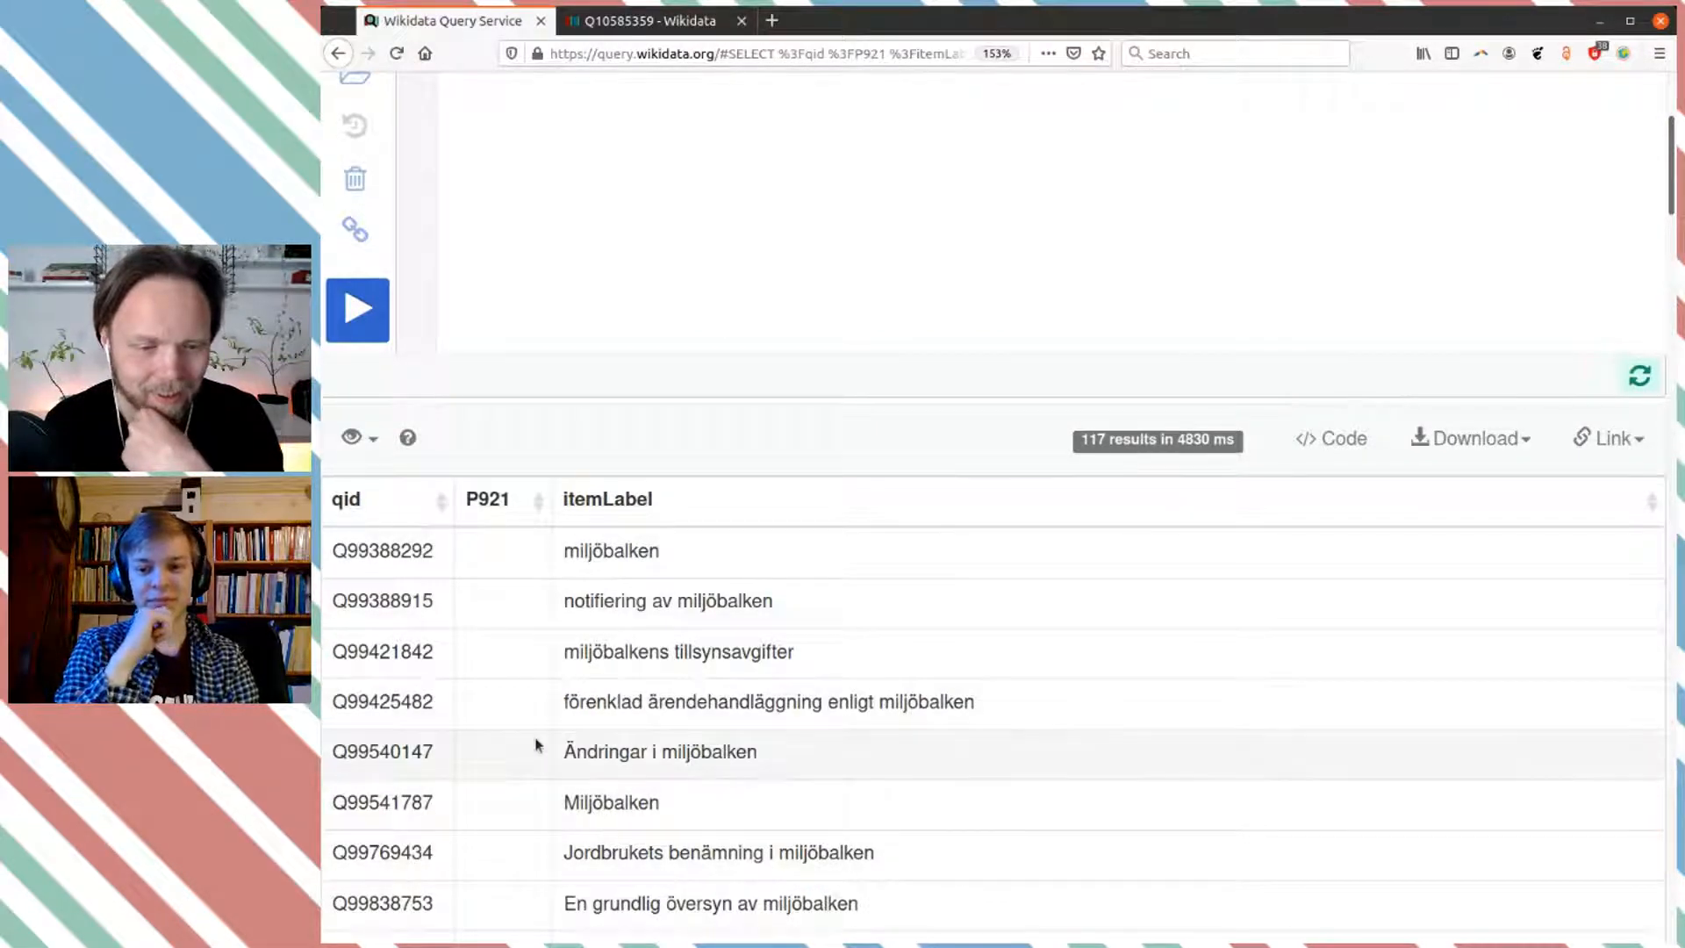
scroll(534, 744, "up", 2)
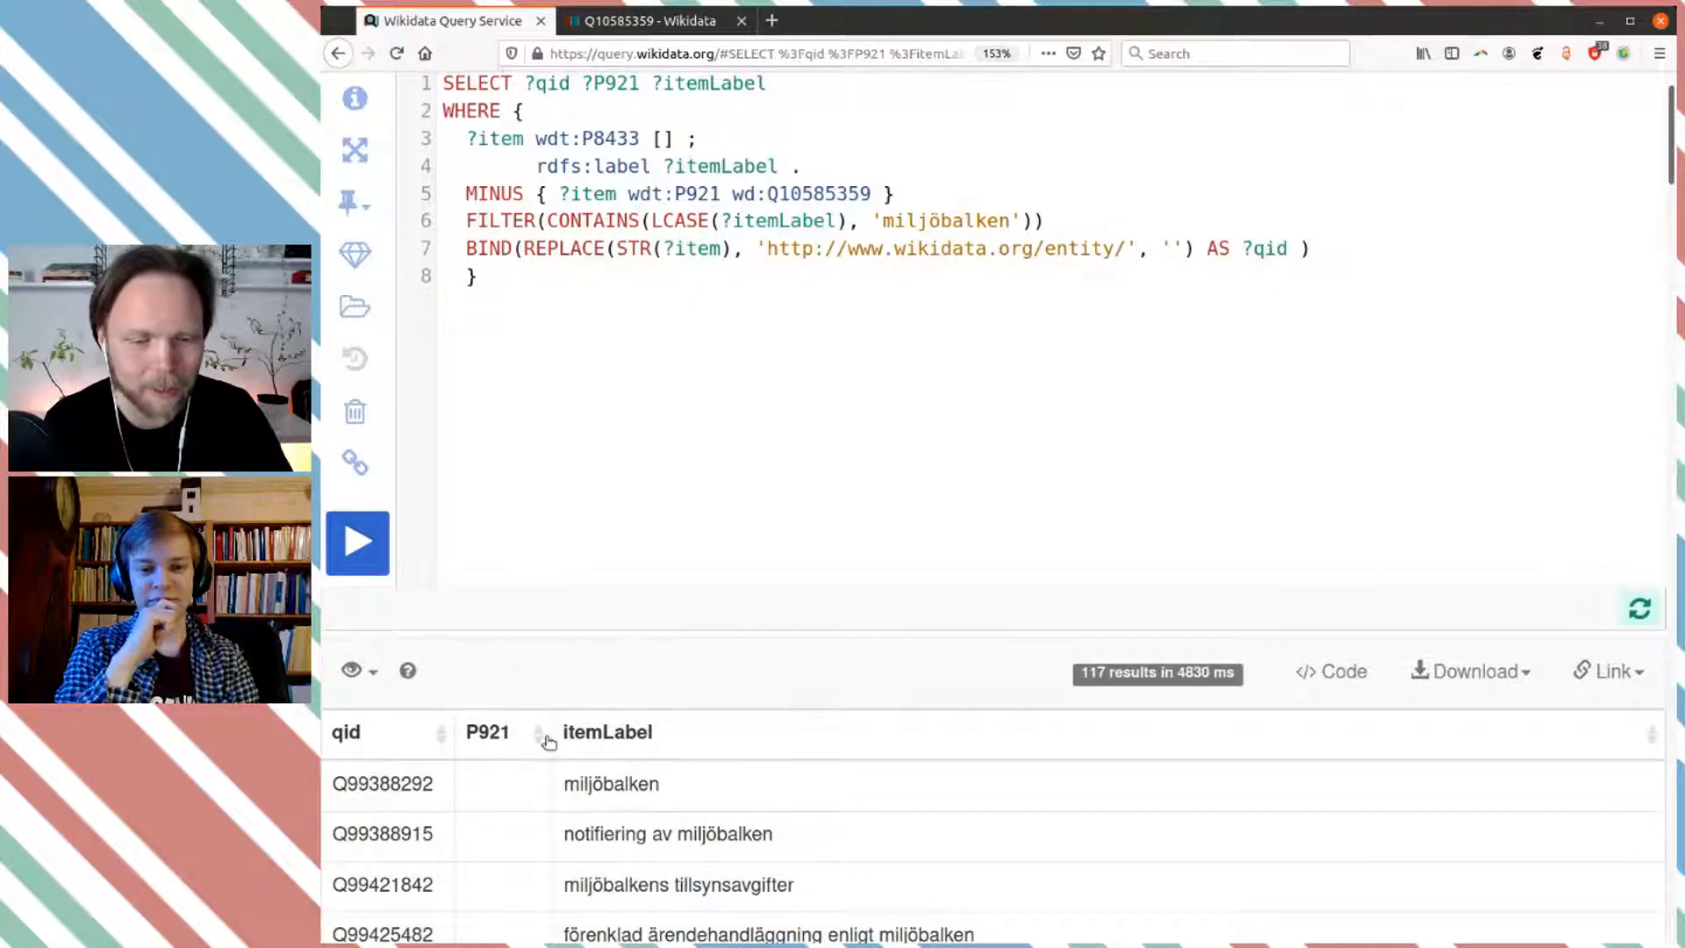
Step: Start a second BIND clause below the qid one, using the QID Q10585359 copied from the MINUS line
key("Return")
type("BIND")
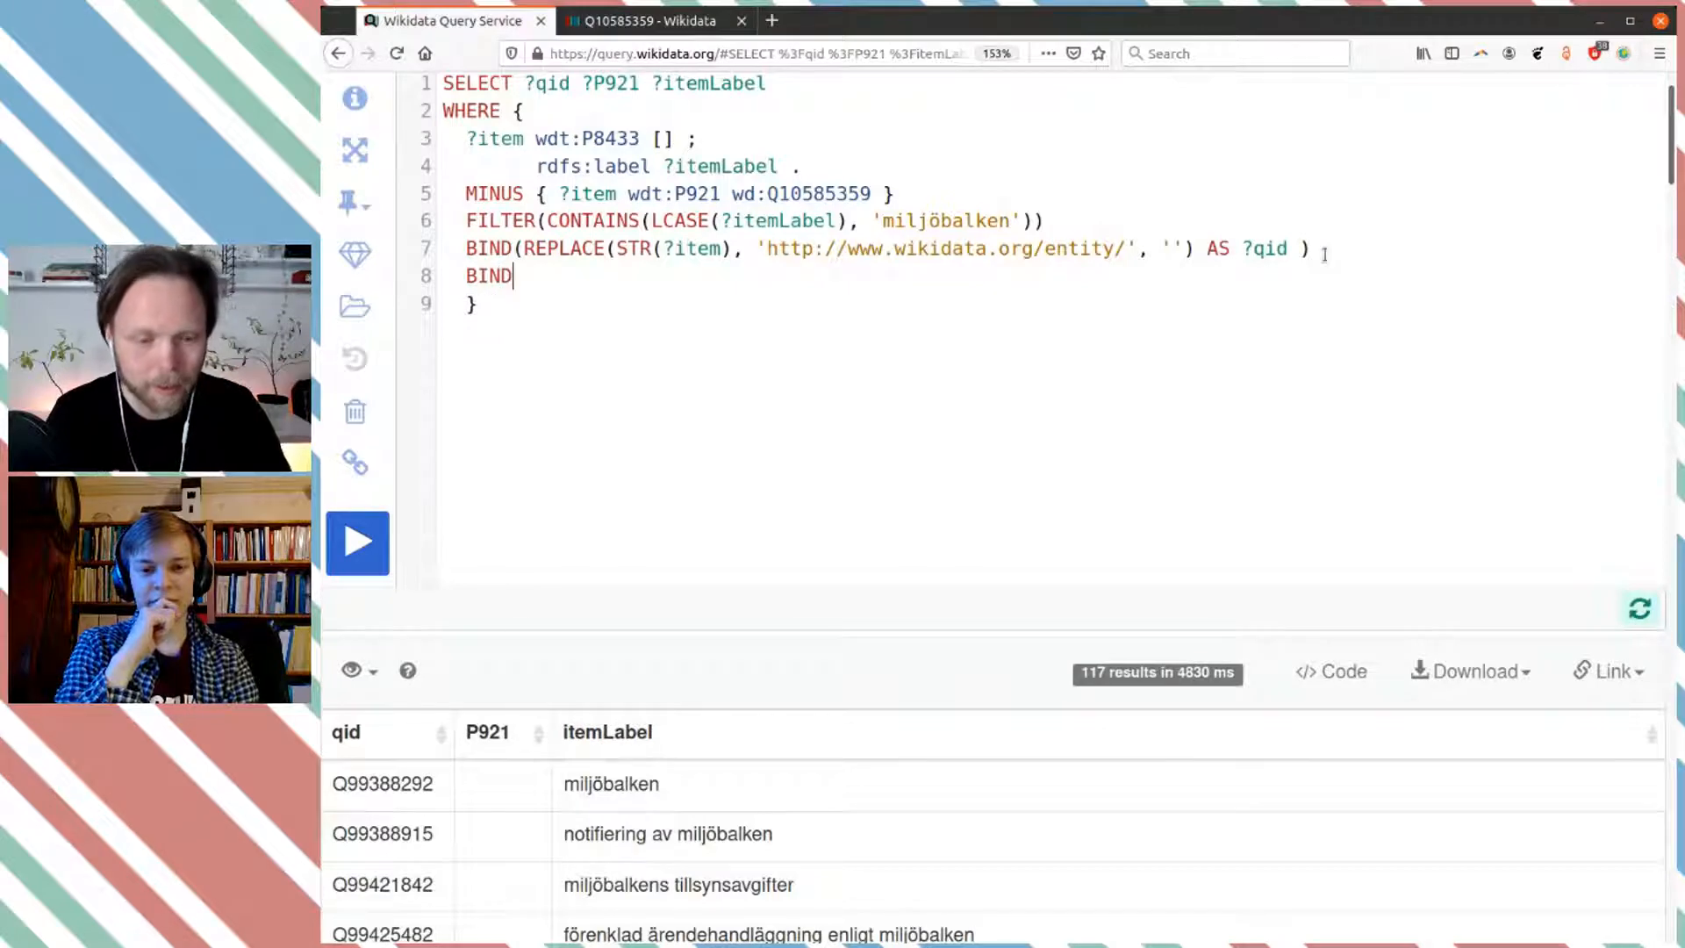
type("(")
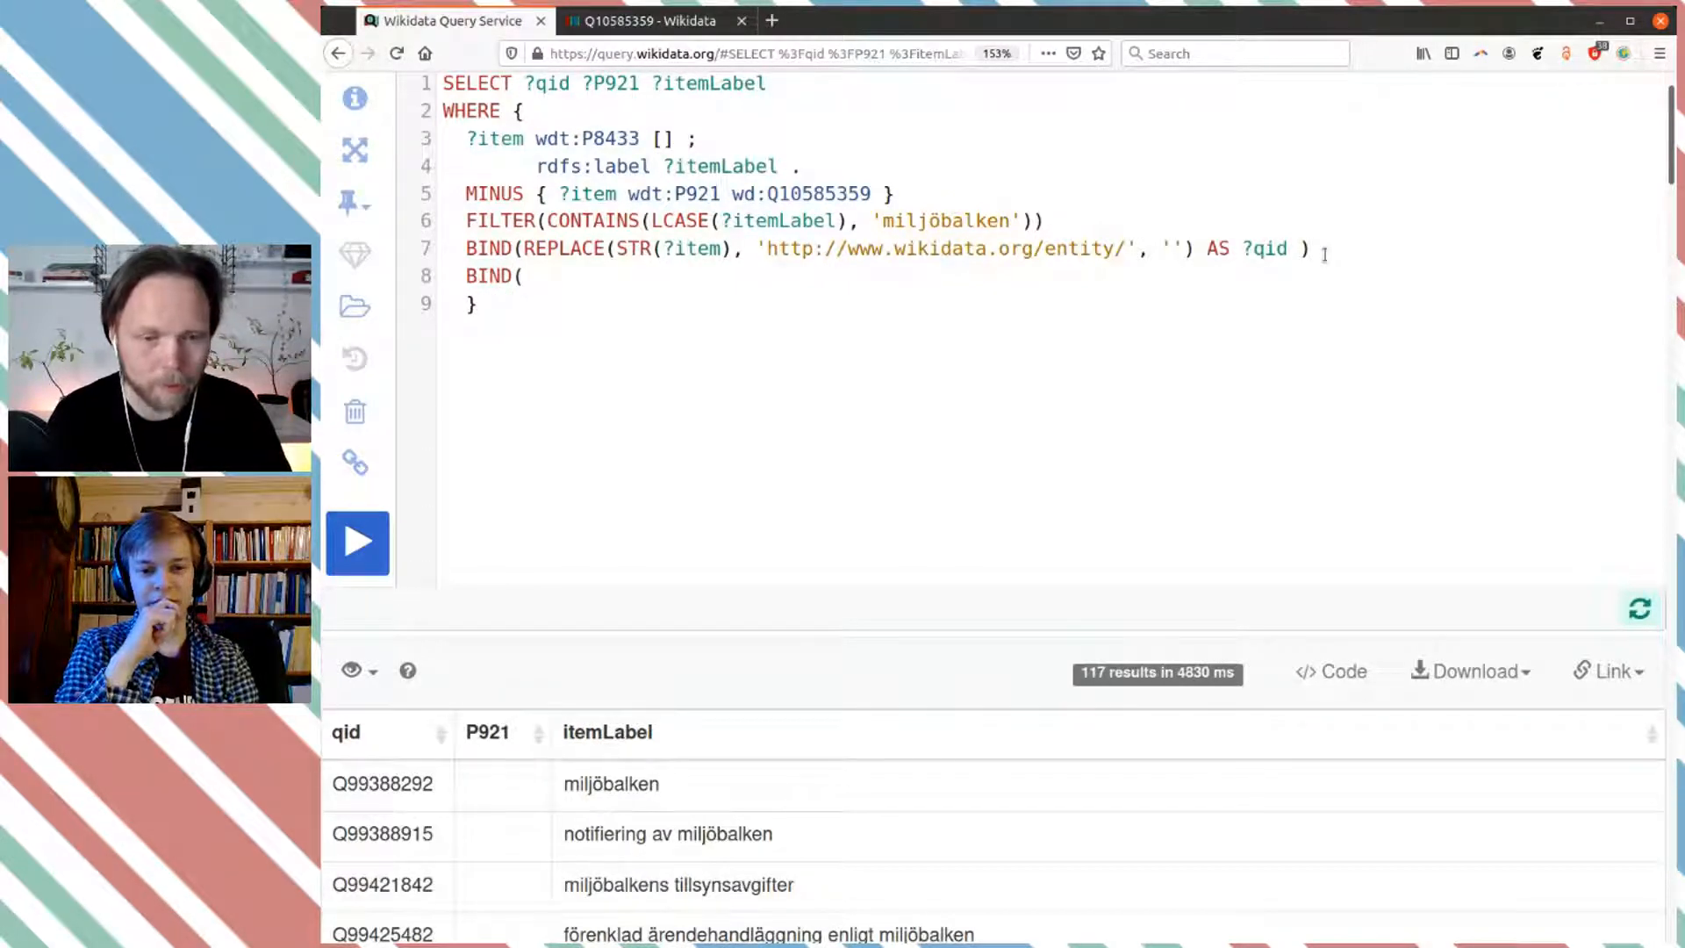
left_click_drag(768, 192, 867, 186)
key("ctrl+c")
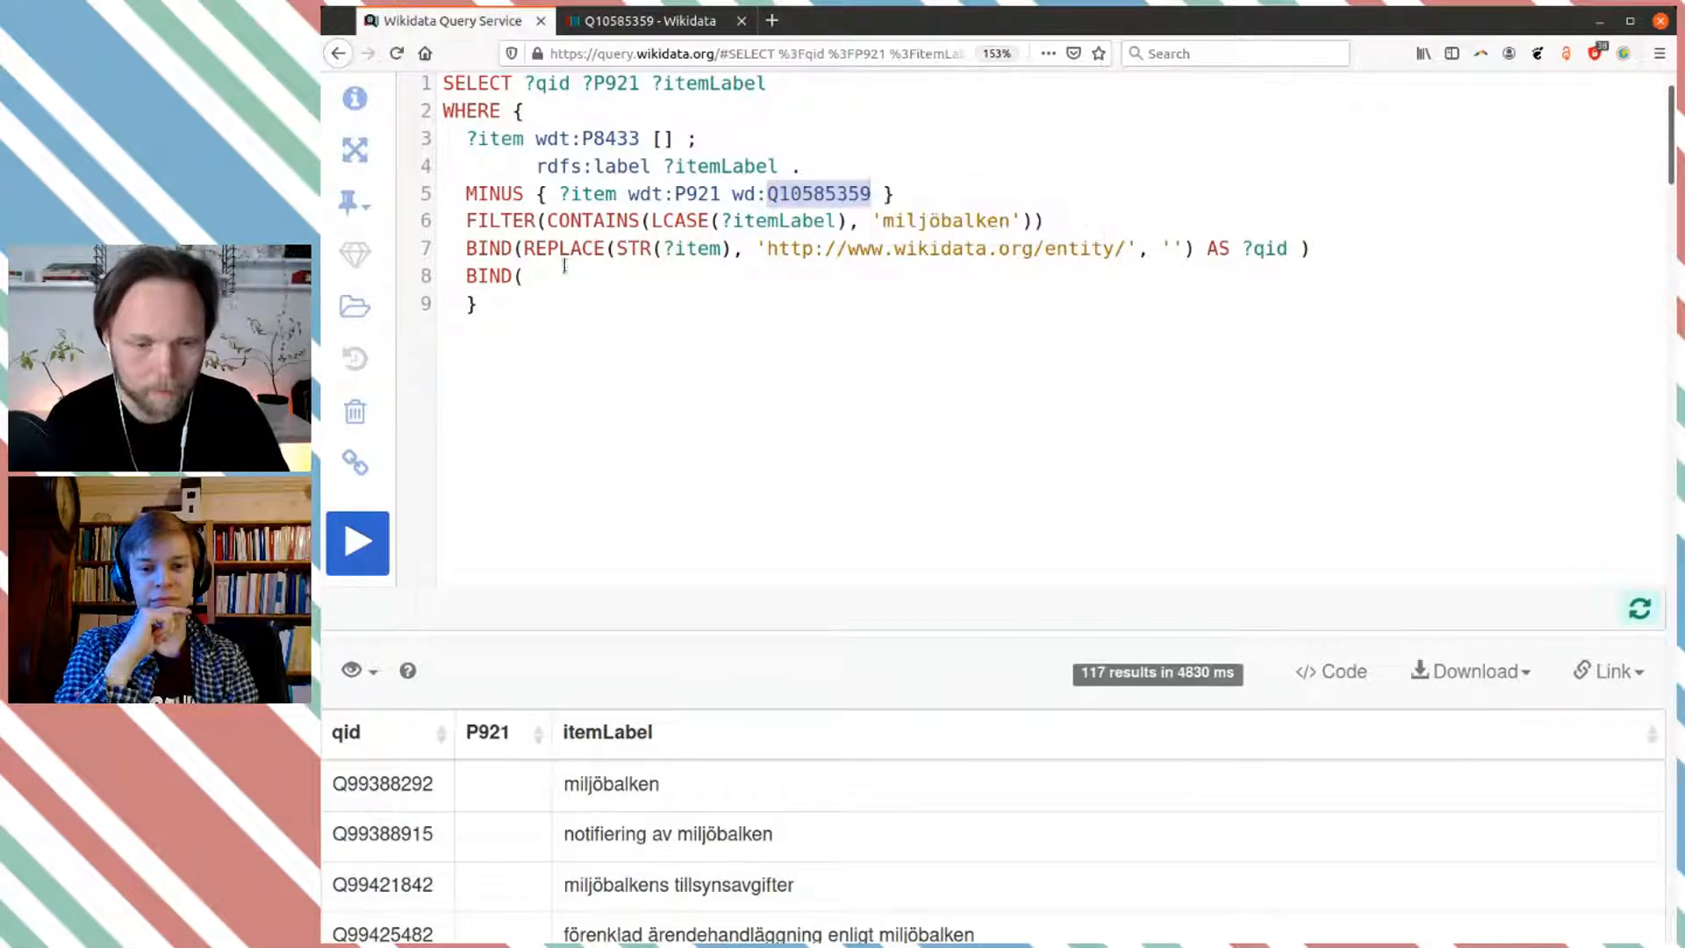
left_click(564, 268)
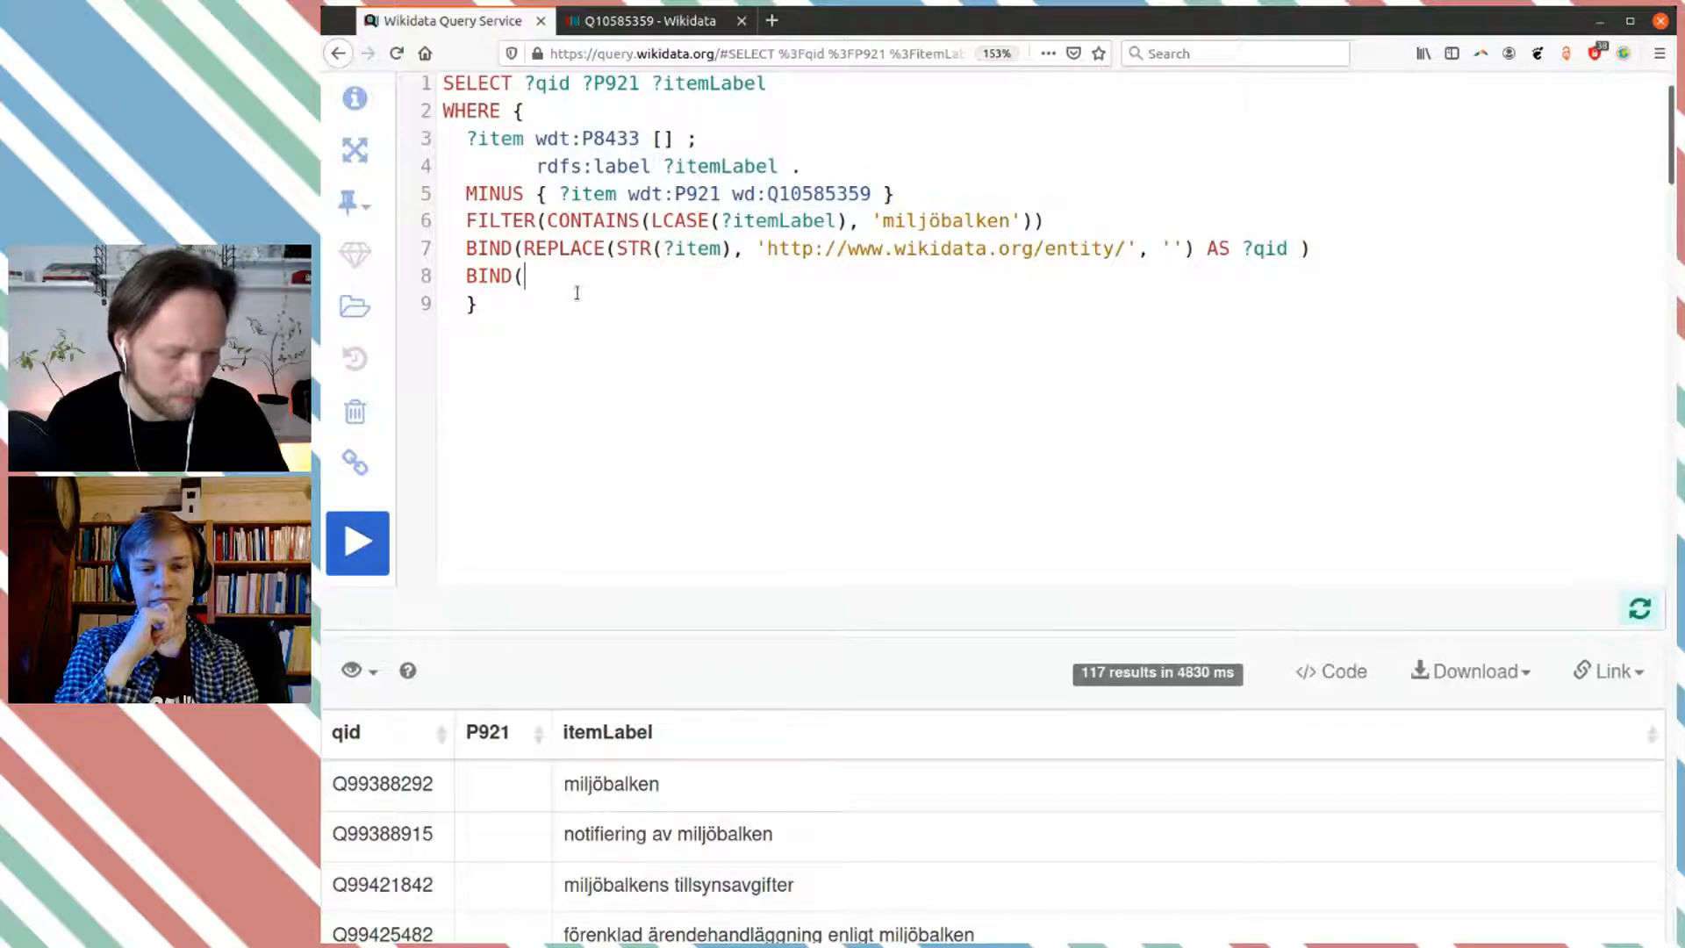
key("ctrl+v")
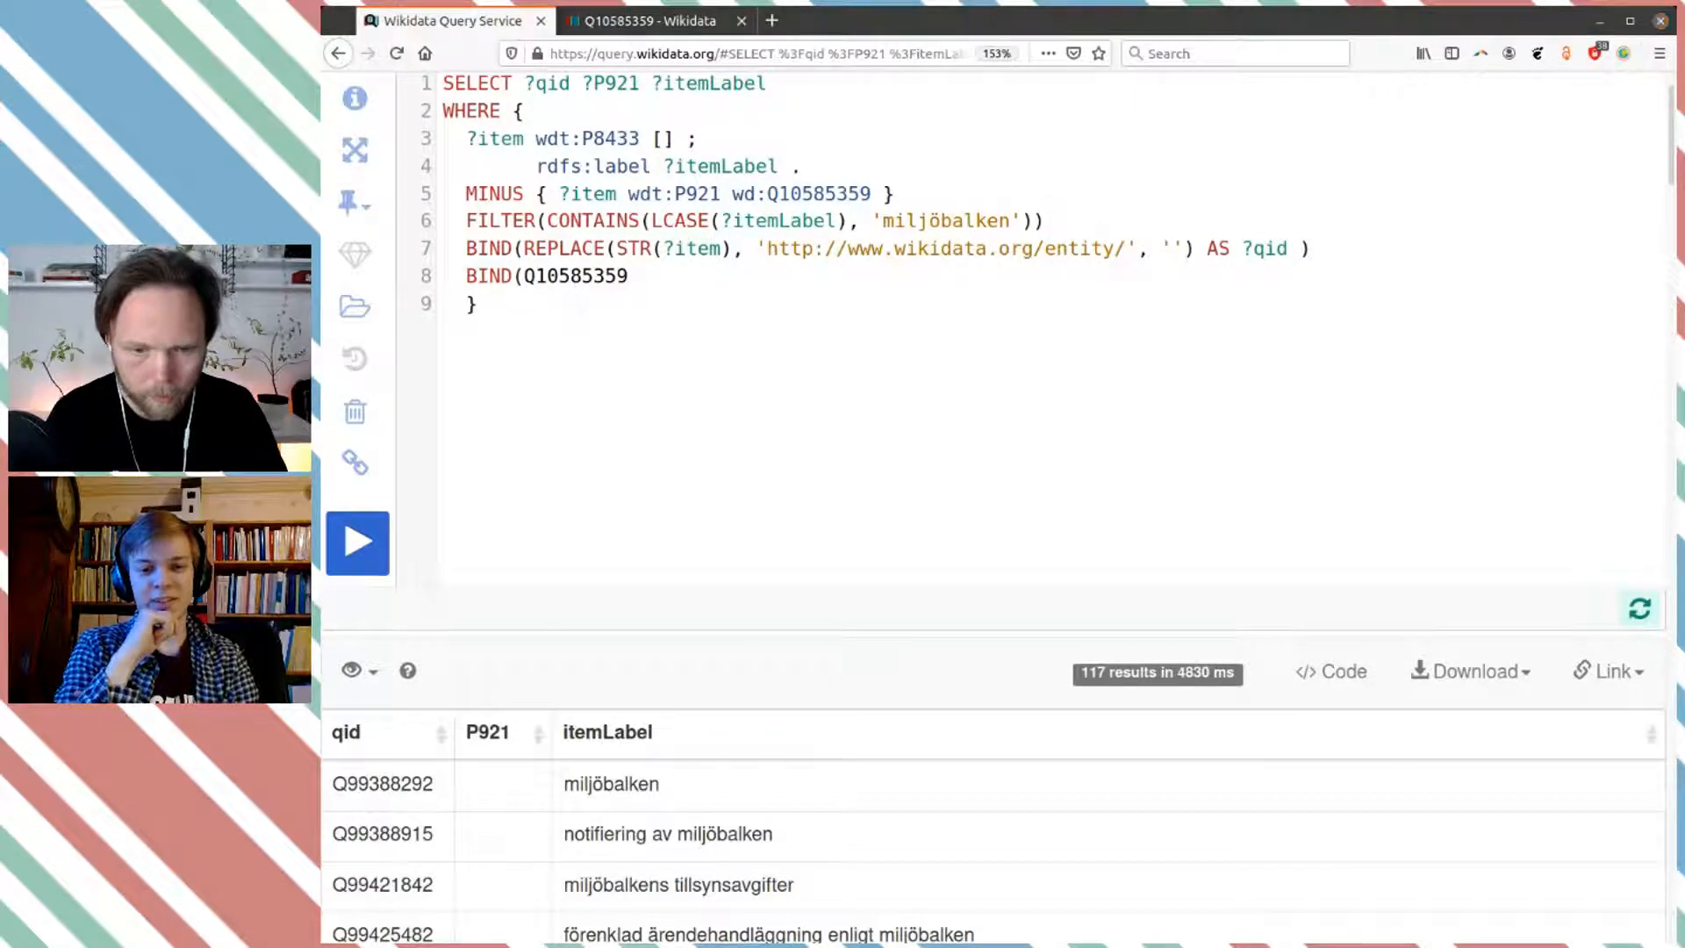
Step: Enclose Q10585359 in single quotes so the new BIND clause treats it as a string
key("Left")
key("Left")
key("Left")
key("Left")
key("Left")
key("Left")
key("Left")
key("Left")
type("'")
key("End")
Step: Complete the new BIND clause with AS ?P921 and a closing parenthesis
type("AS")
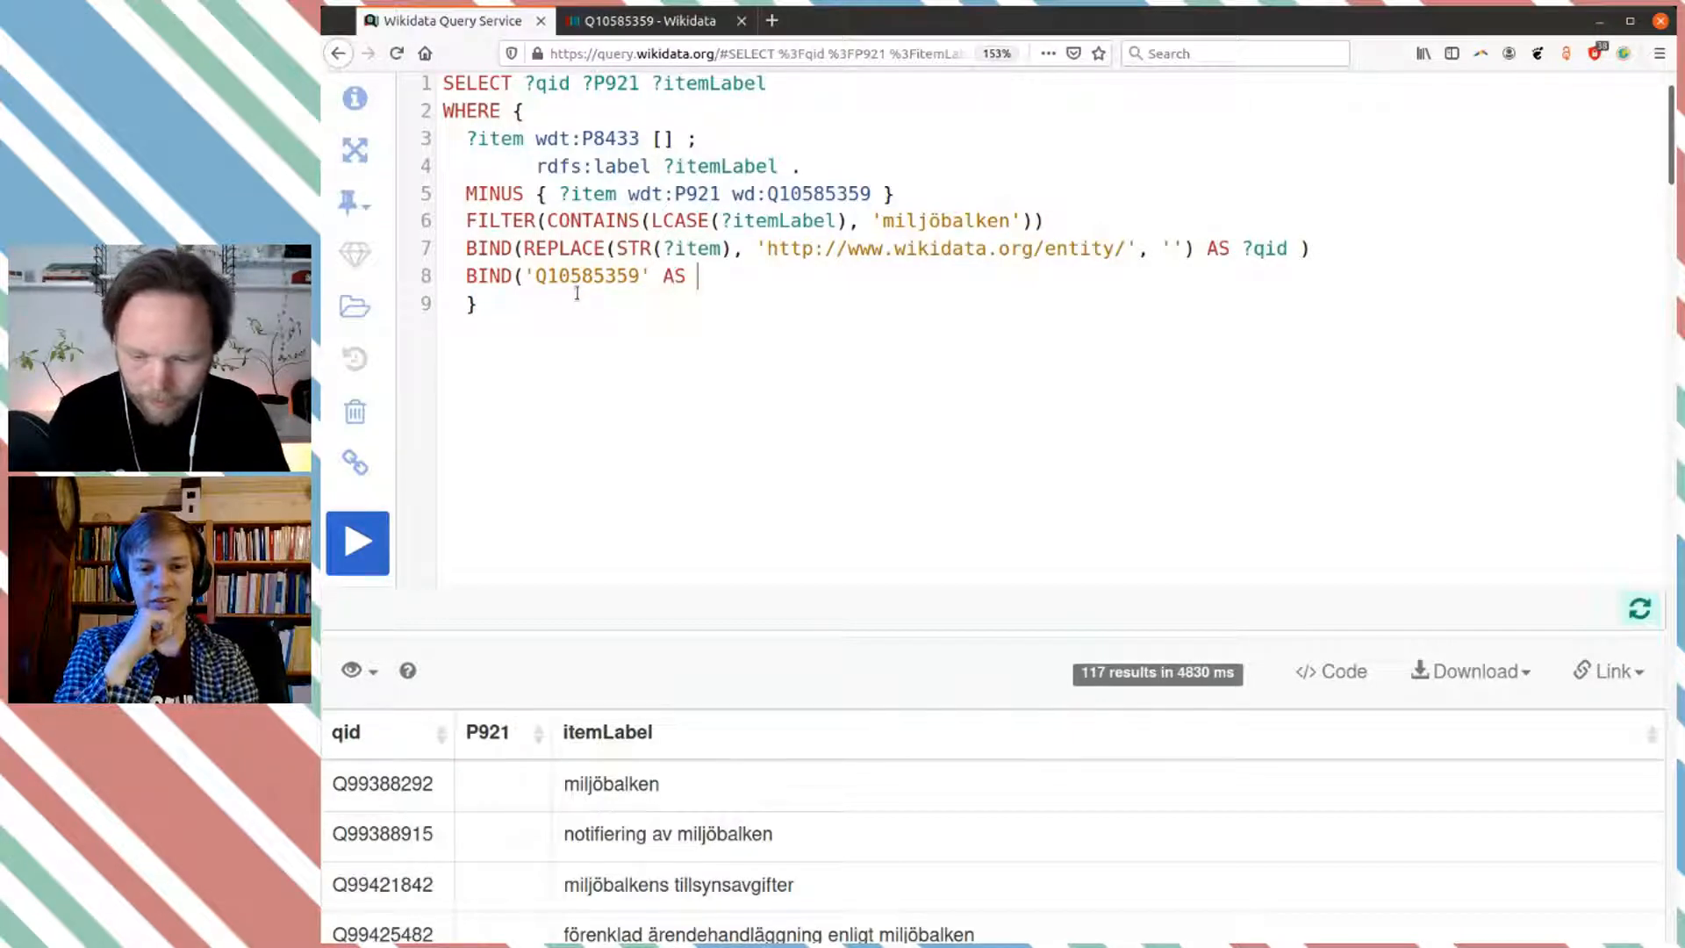
type(" ?P")
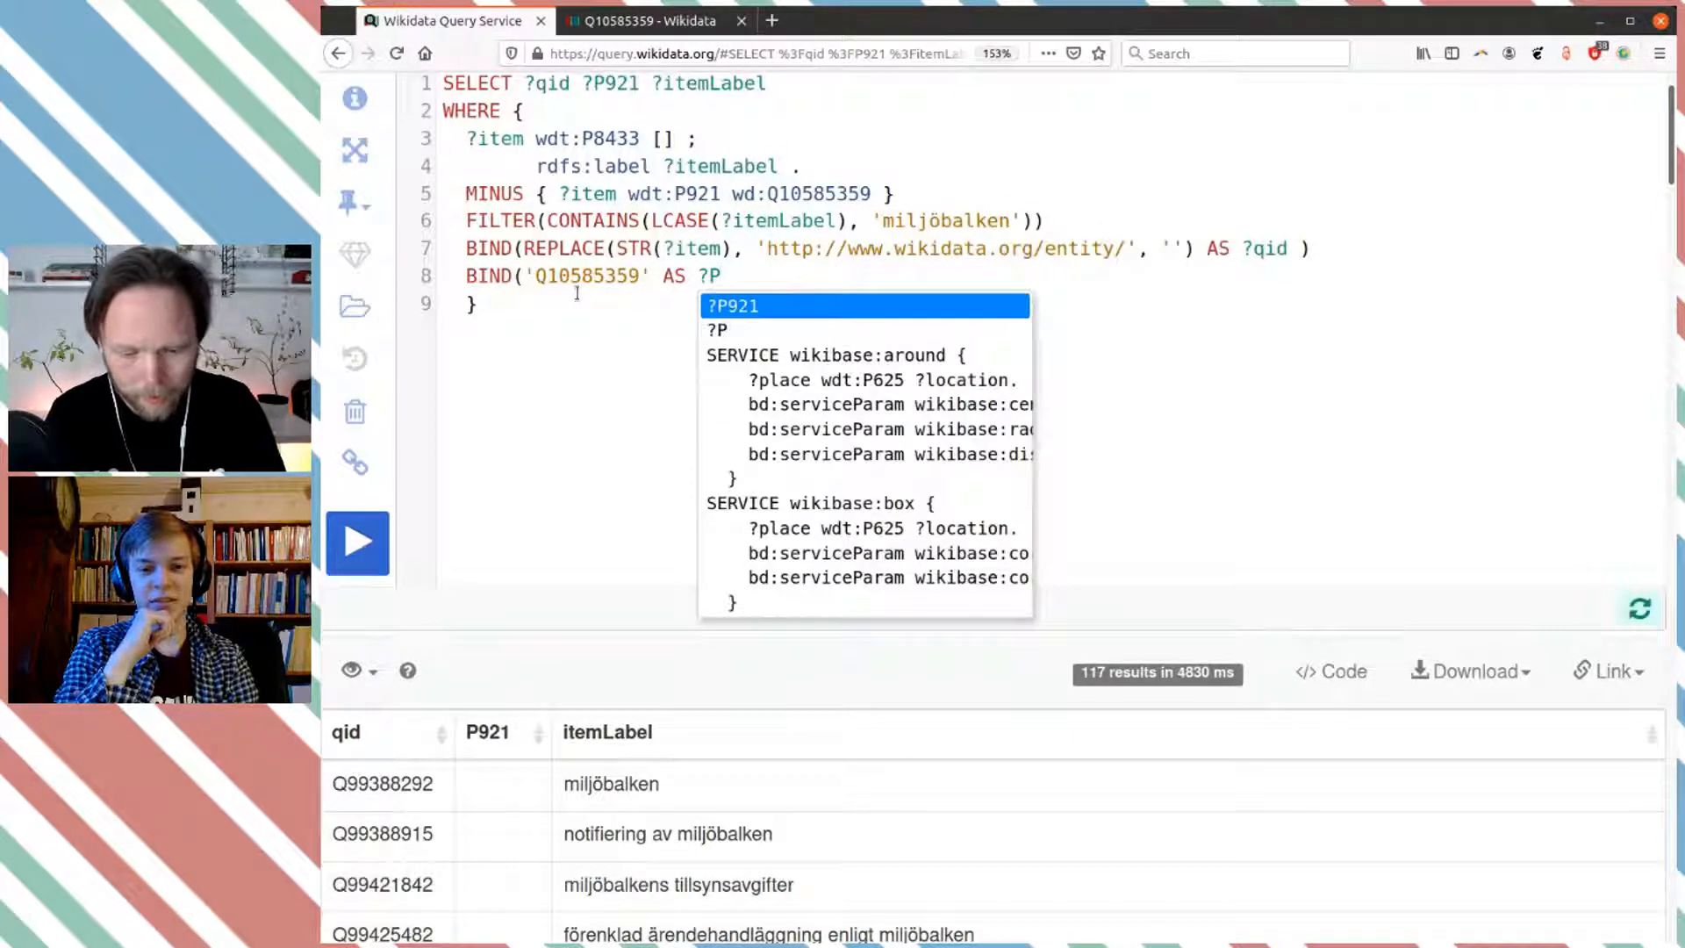
type("921")
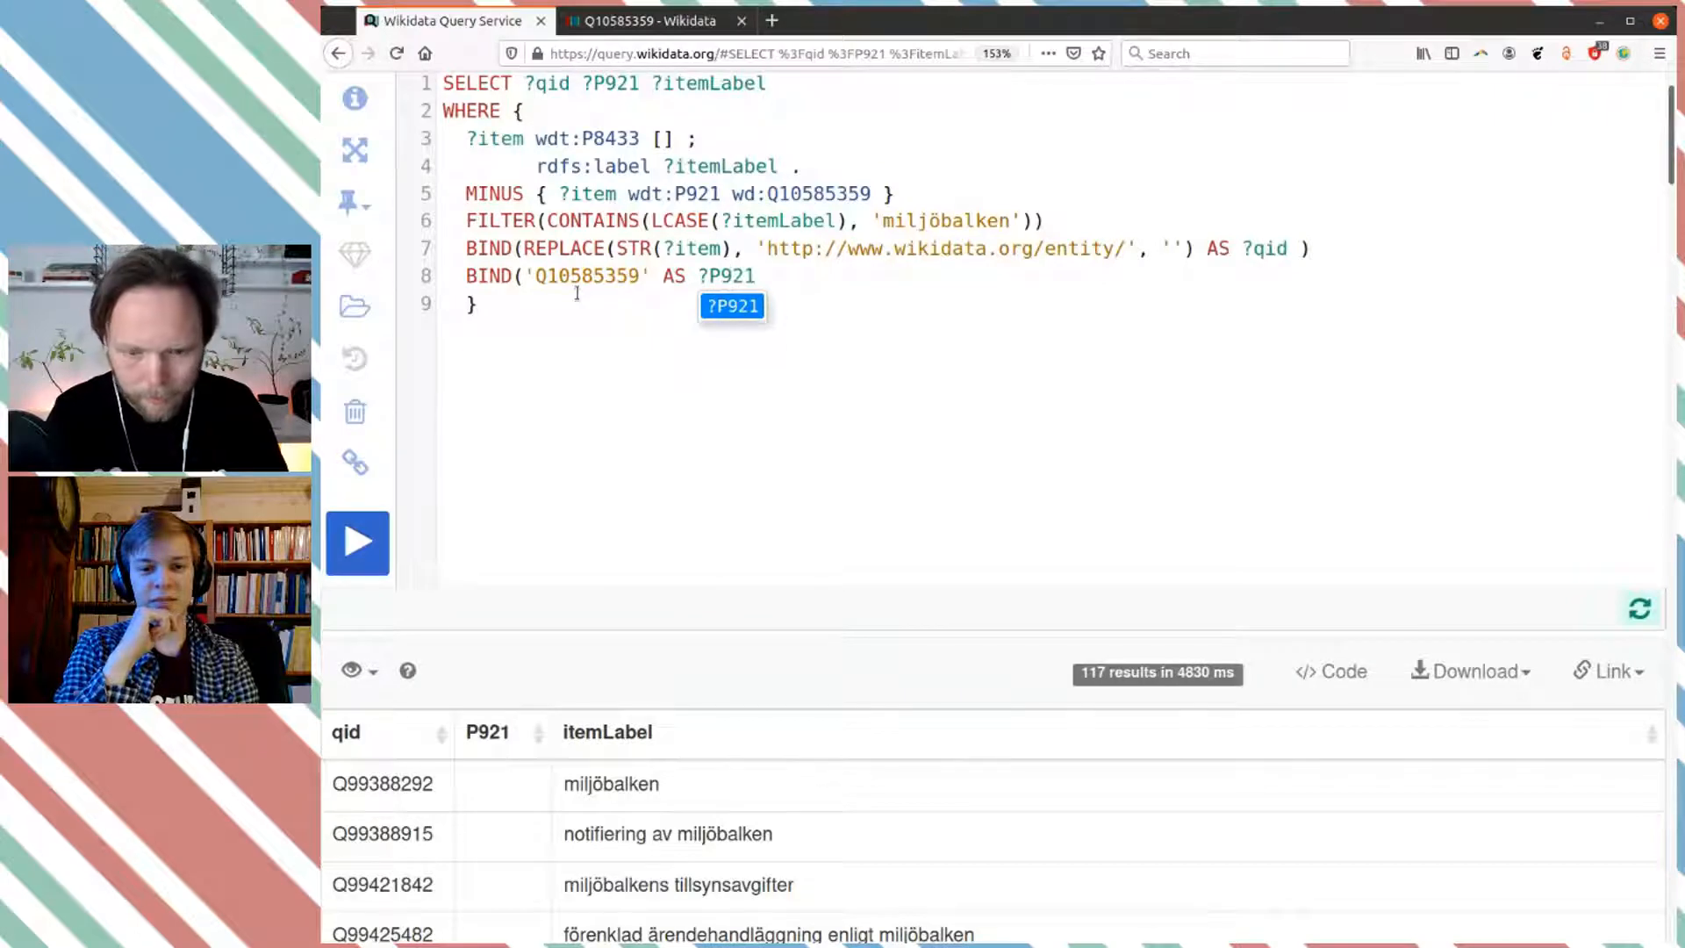
type(")")
key("Escape")
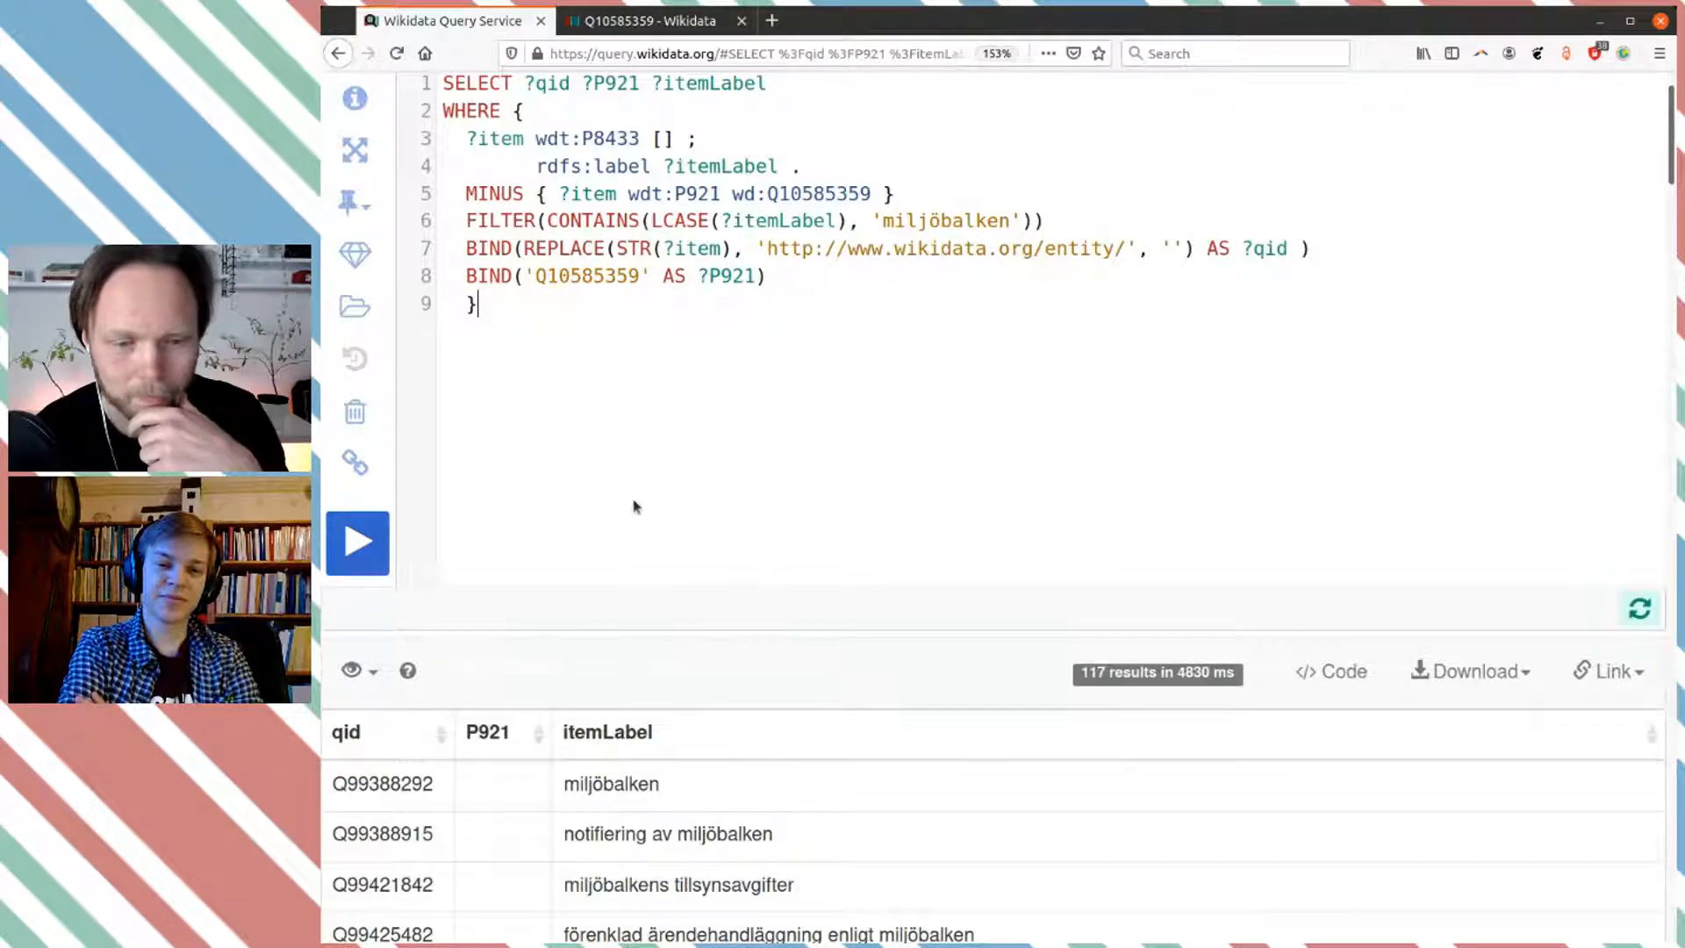
Step: Run the query with the ?P921 binding and check the qid, P921 and itemLabel columns of the results
scroll(681, 493, "down", 1)
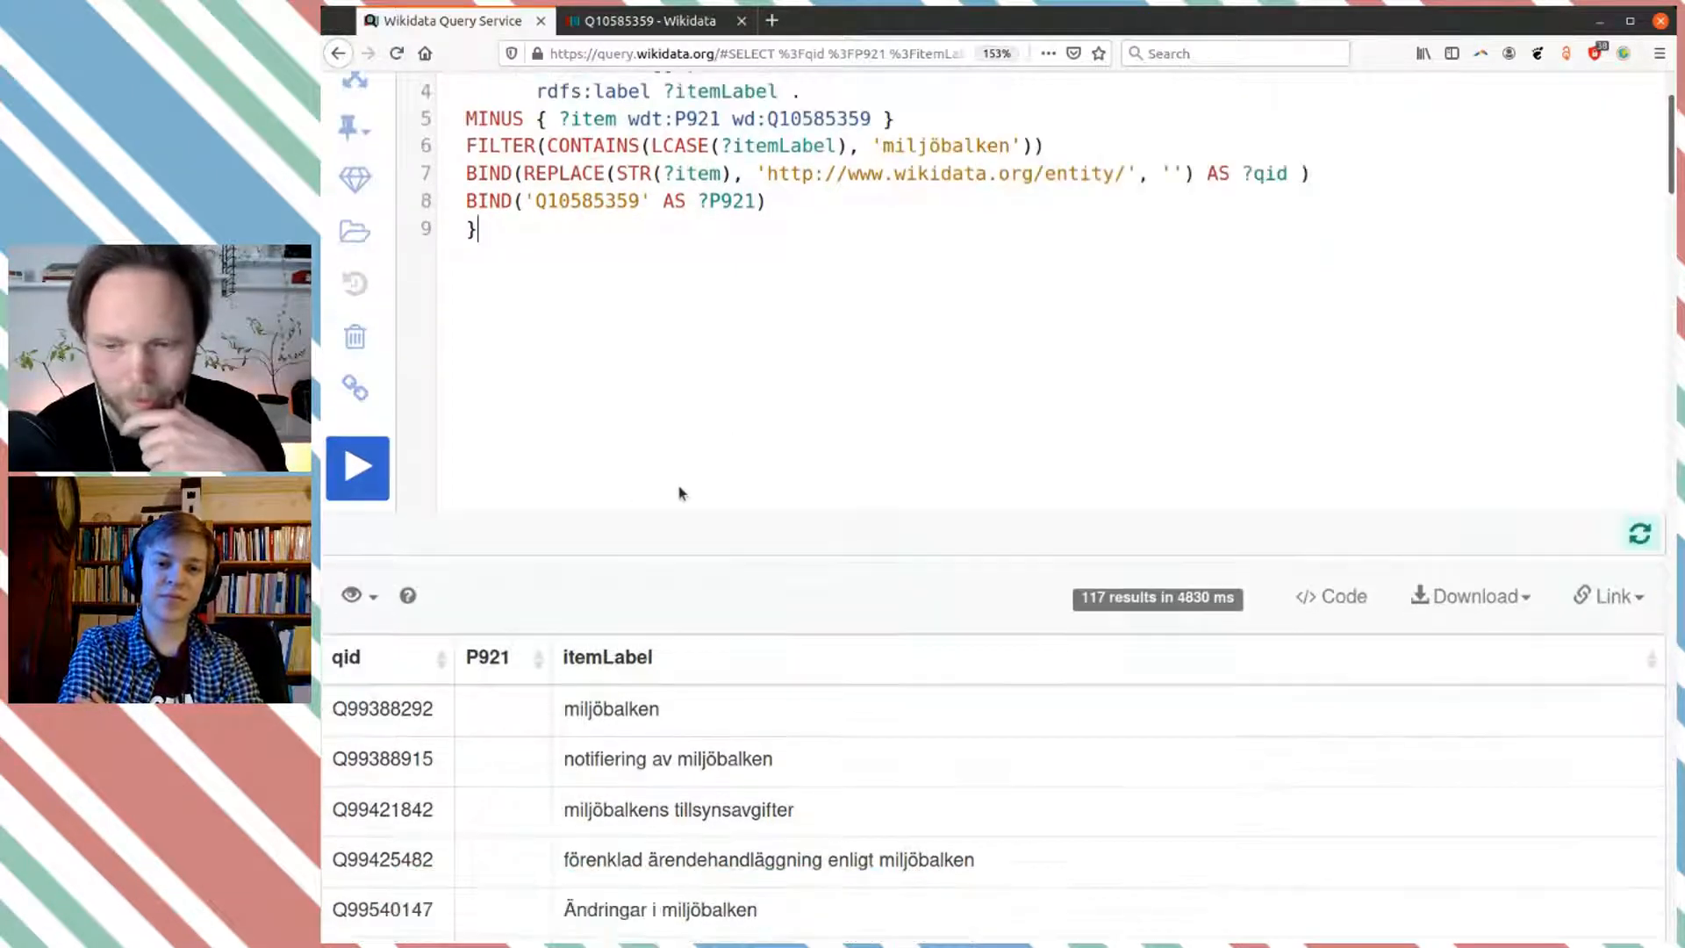
scroll(681, 493, "up", 3)
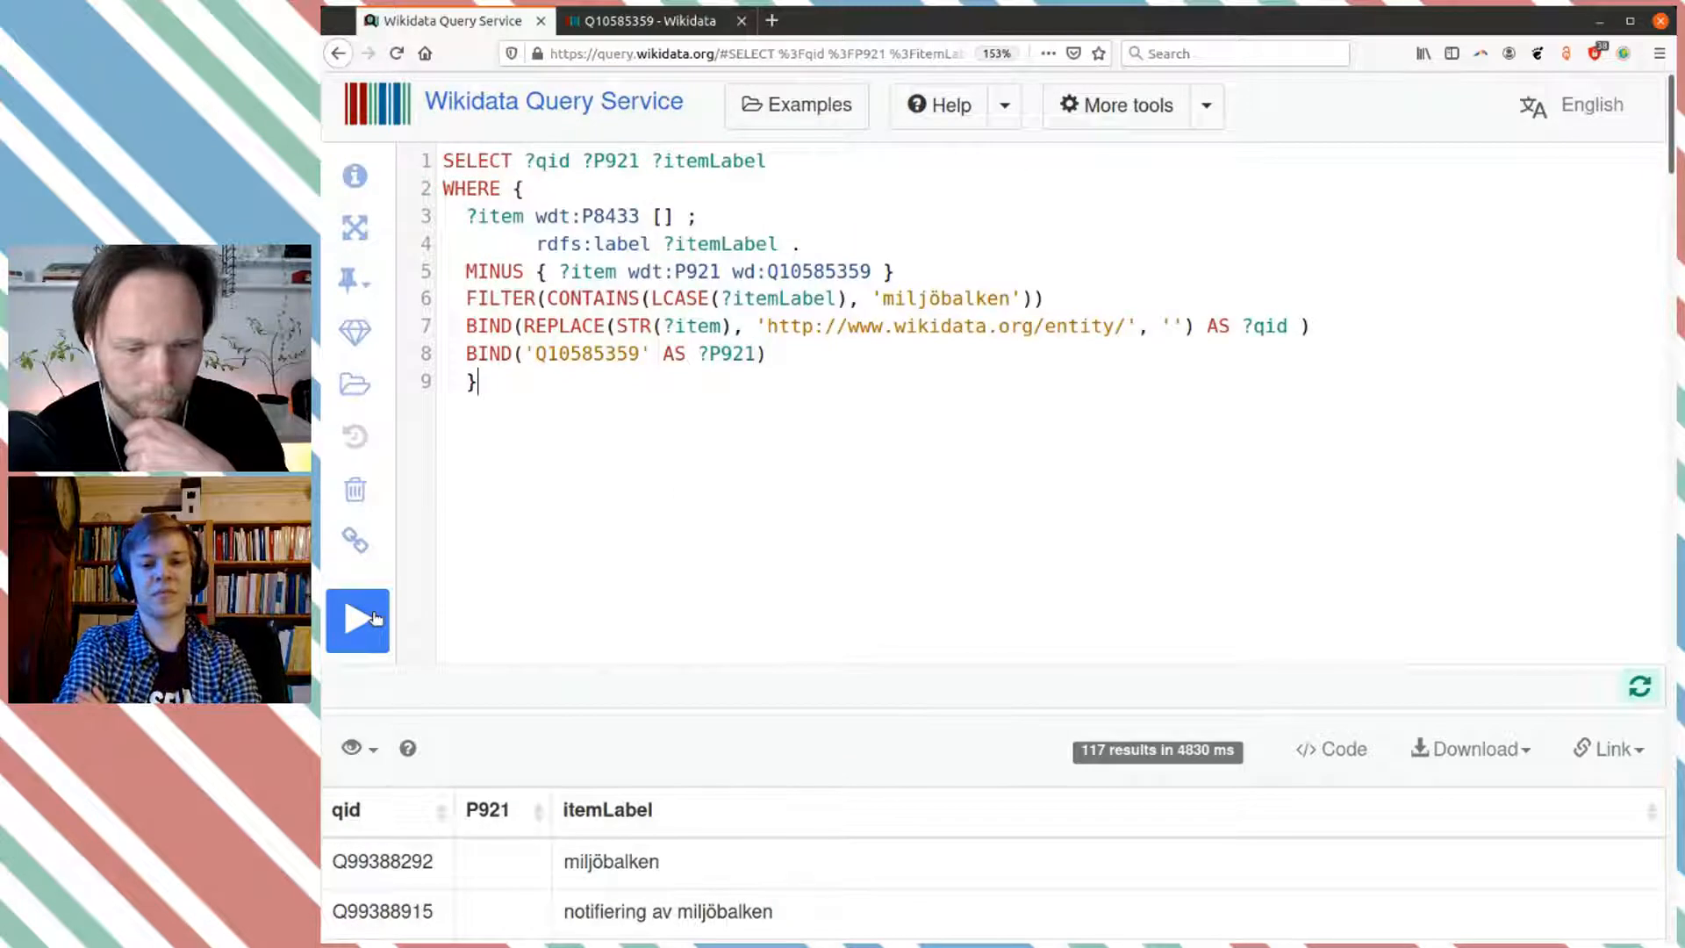
left_click(374, 618)
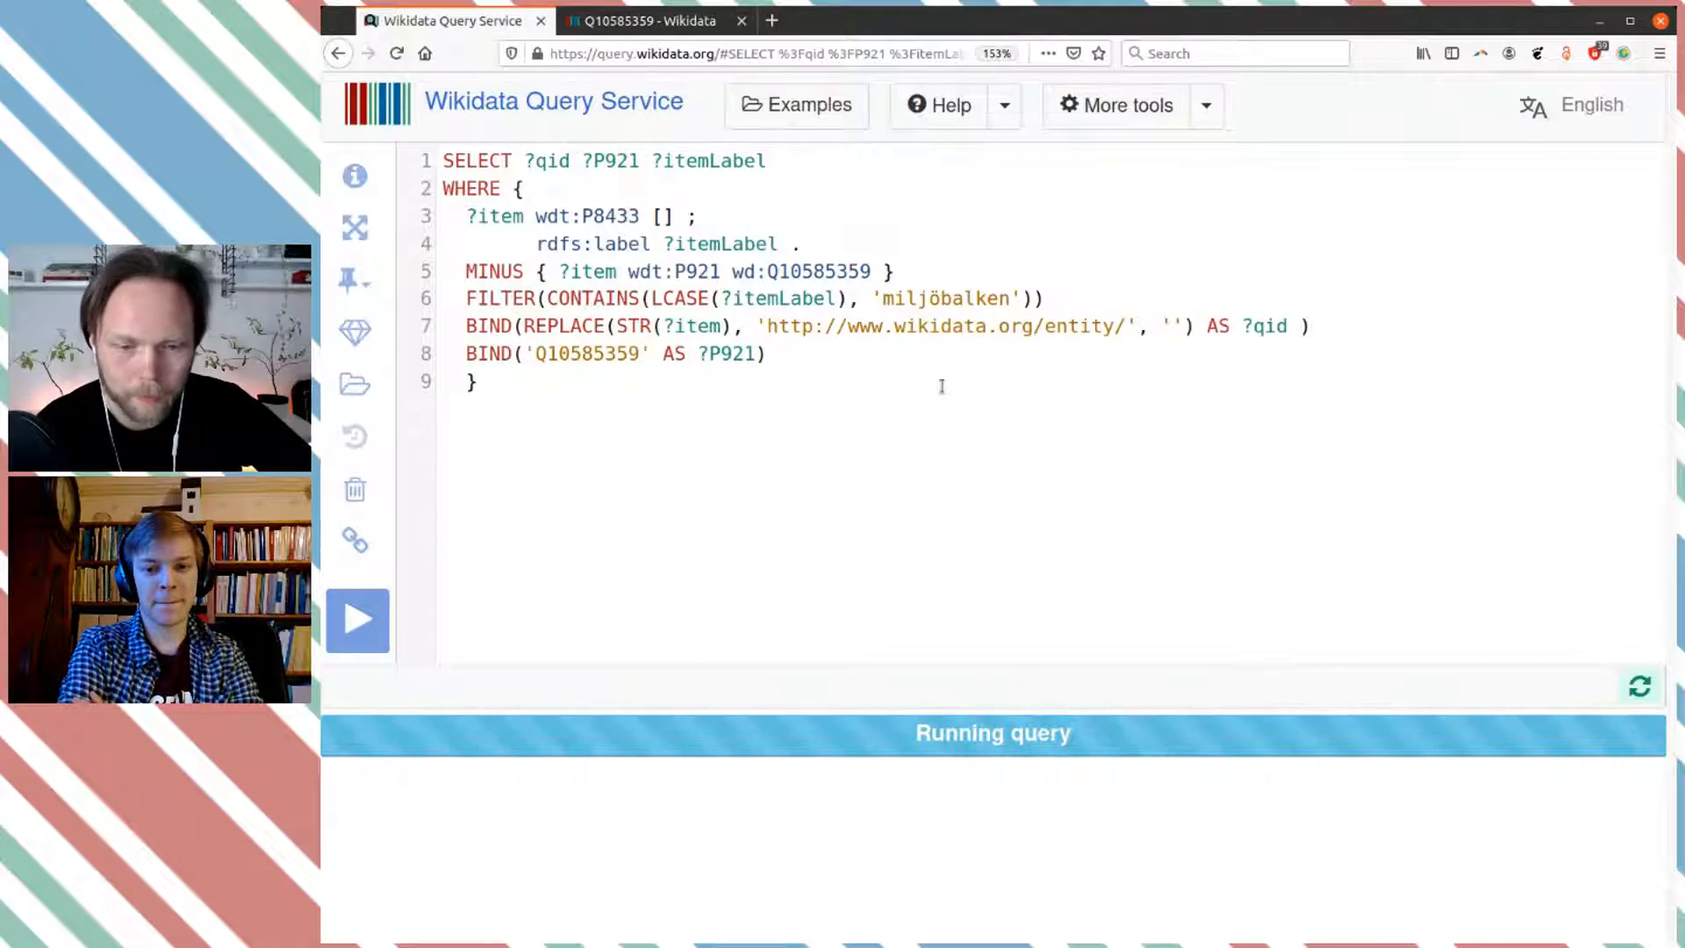
scroll(942, 386, "down", 4)
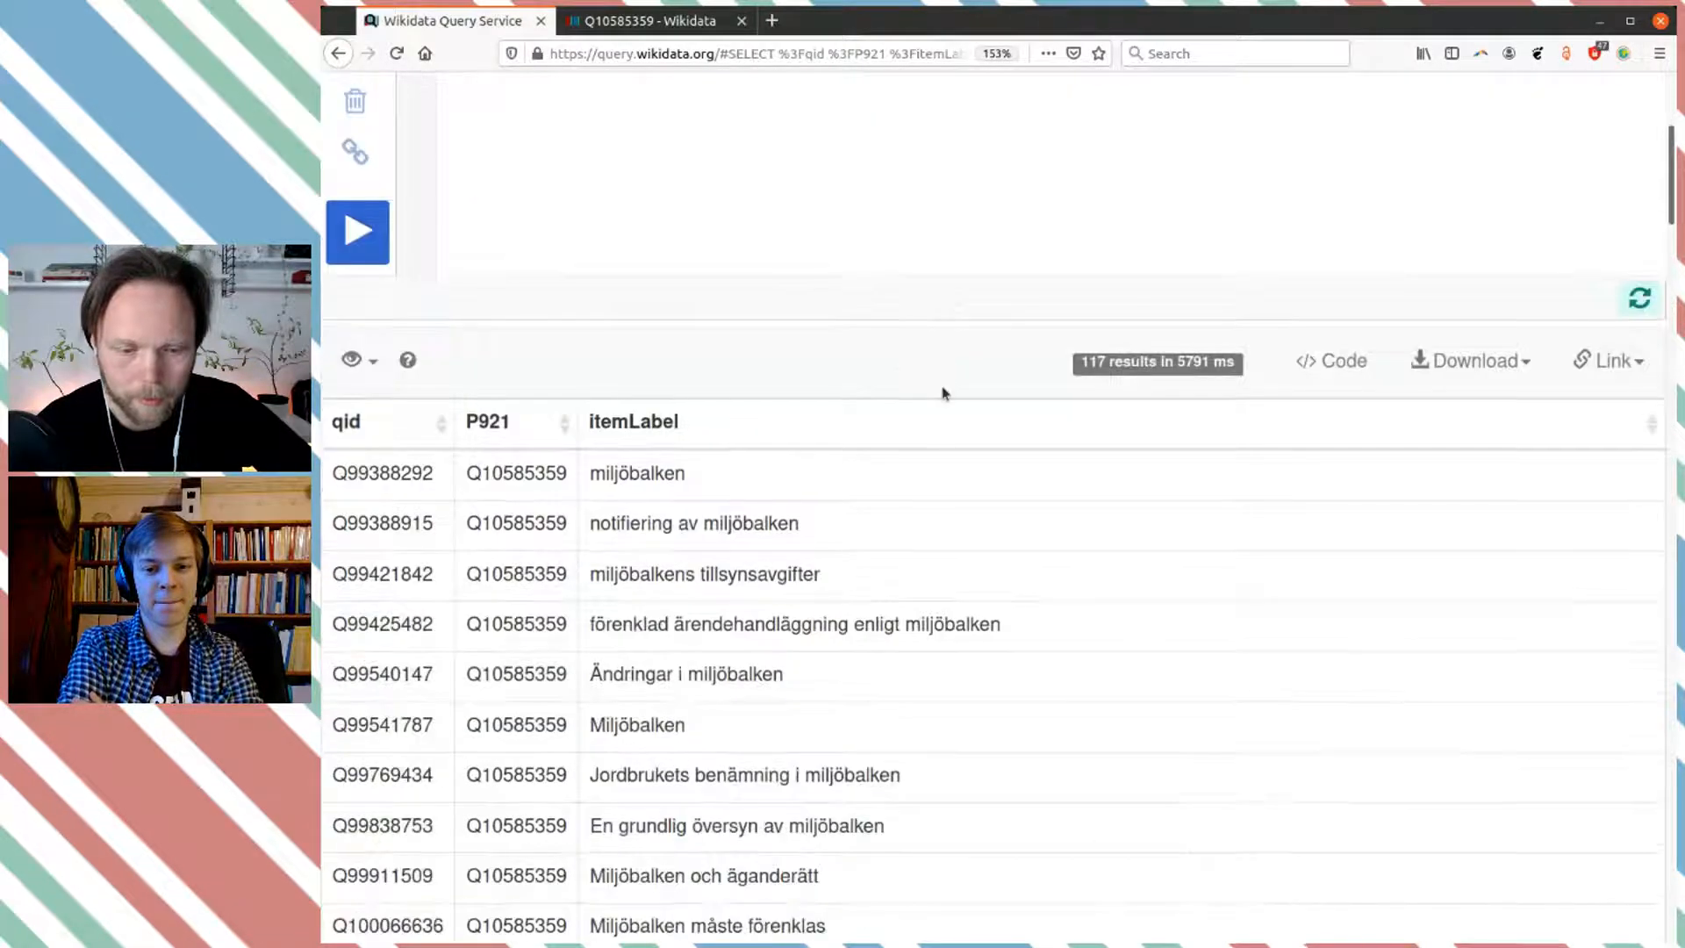
scroll(941, 386, "up", 3)
scroll(944, 392, "down", 2)
scroll(943, 392, "down", 4)
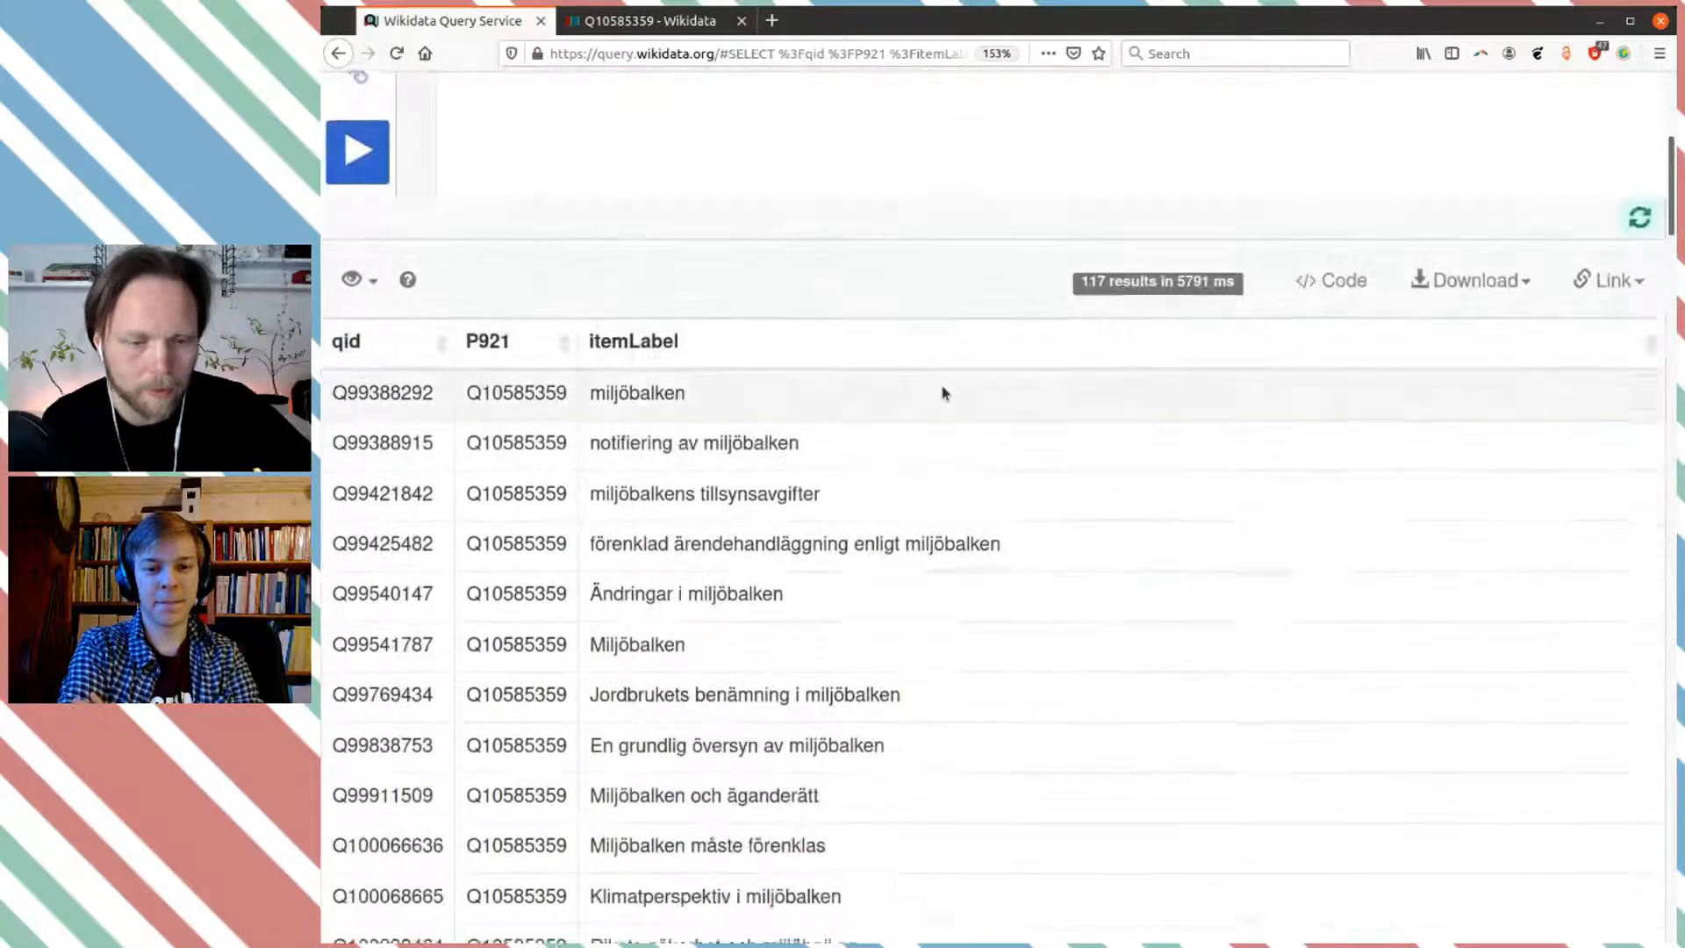
scroll(941, 386, "up", 4)
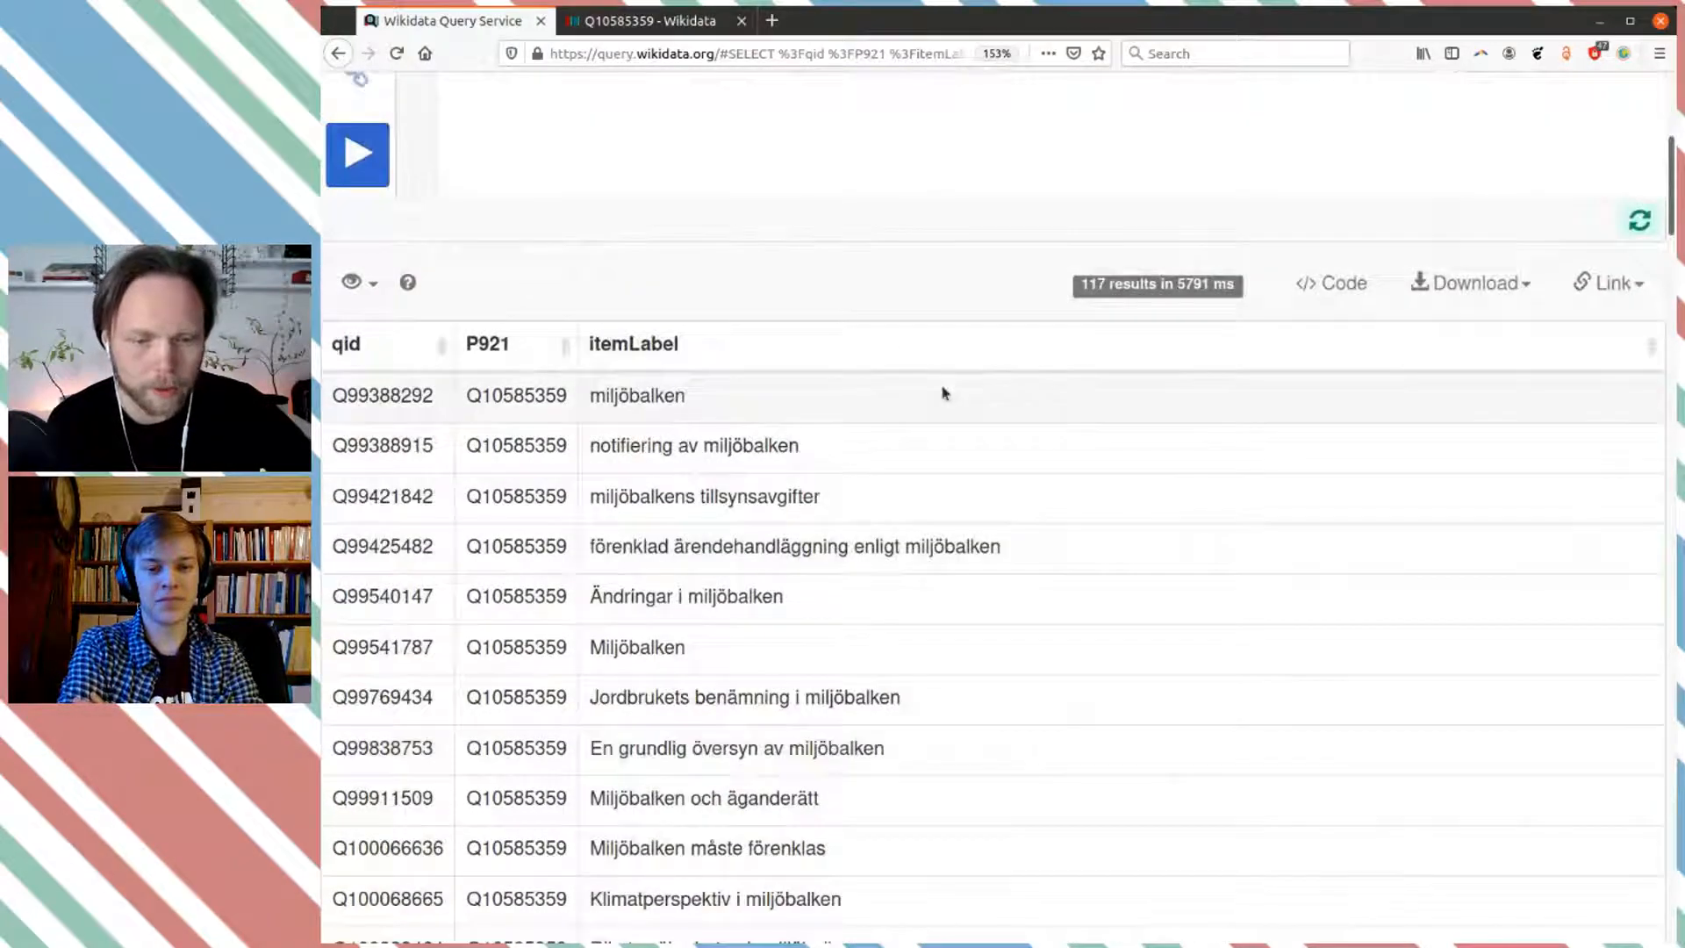
scroll(943, 392, "down", 2)
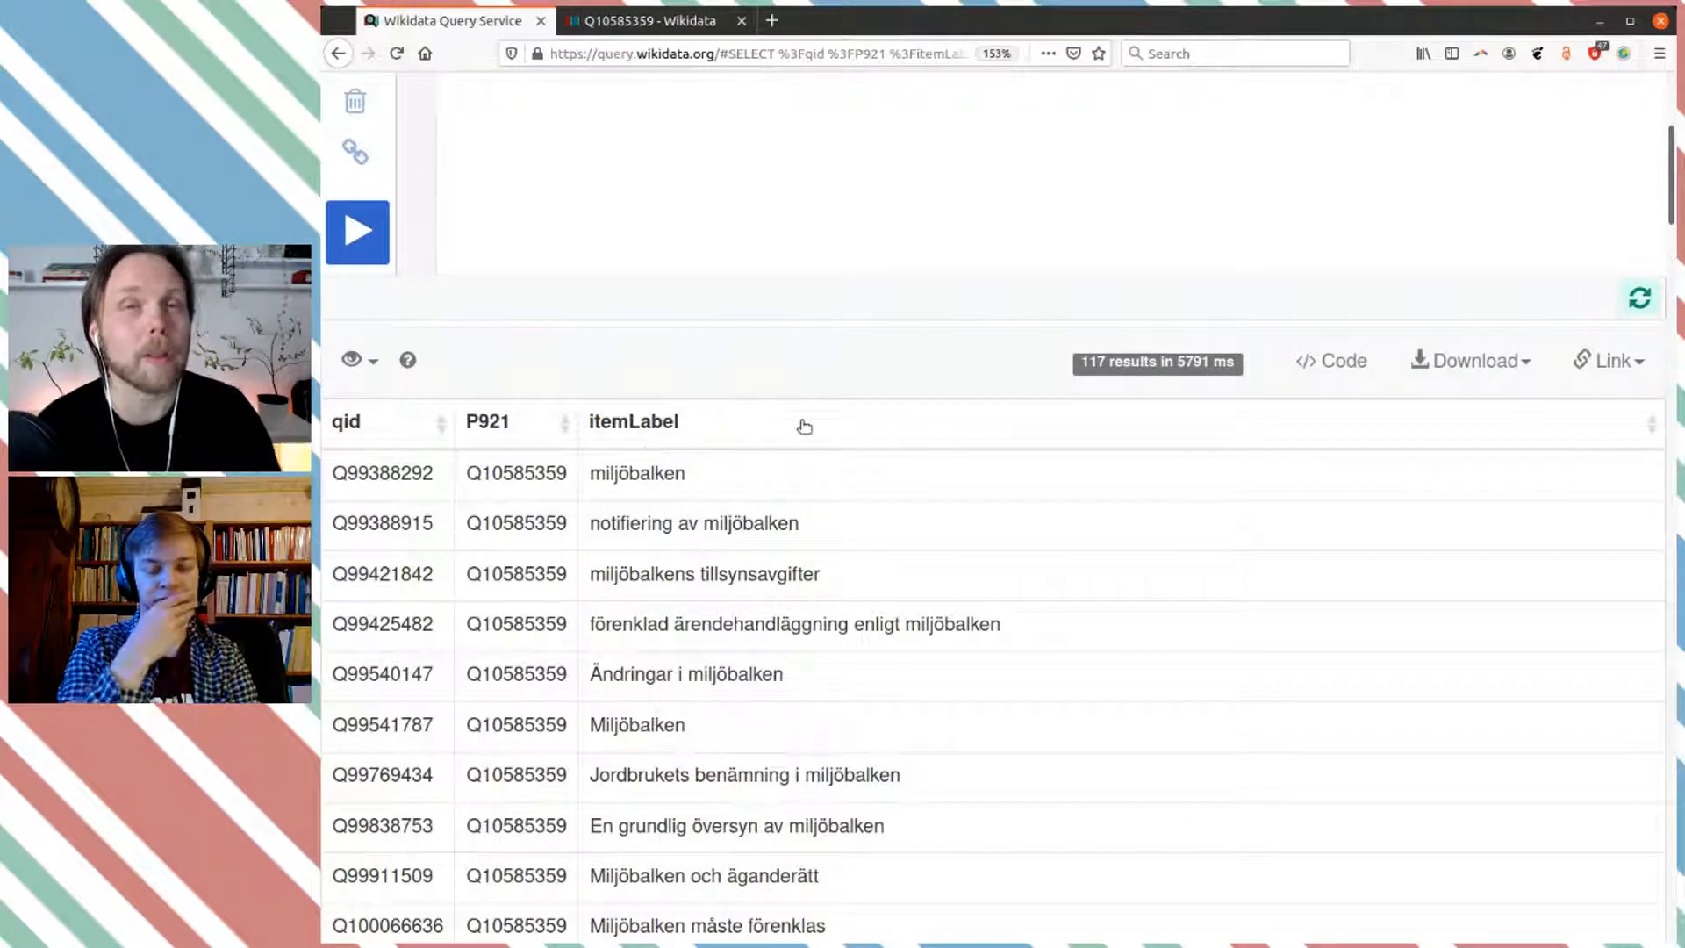
Step: Examine the item labels throughout the results list to judge whether each document really has miljöbalken as its main subject
scroll(804, 430, "down", 1)
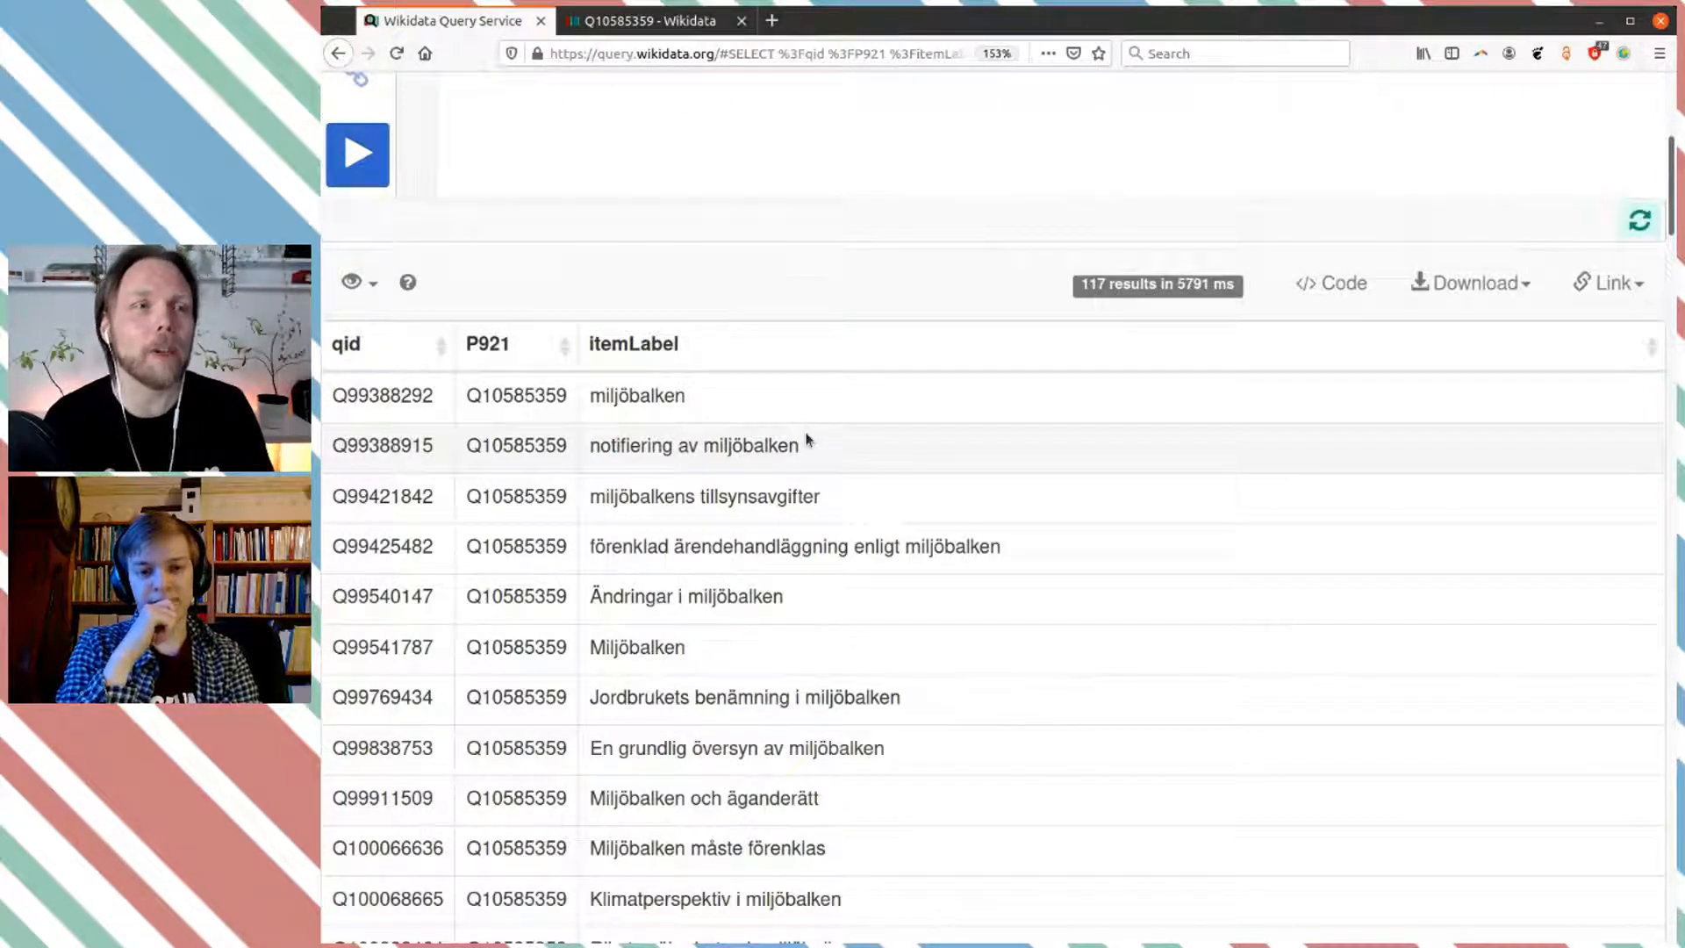
scroll(808, 439, "down", 3)
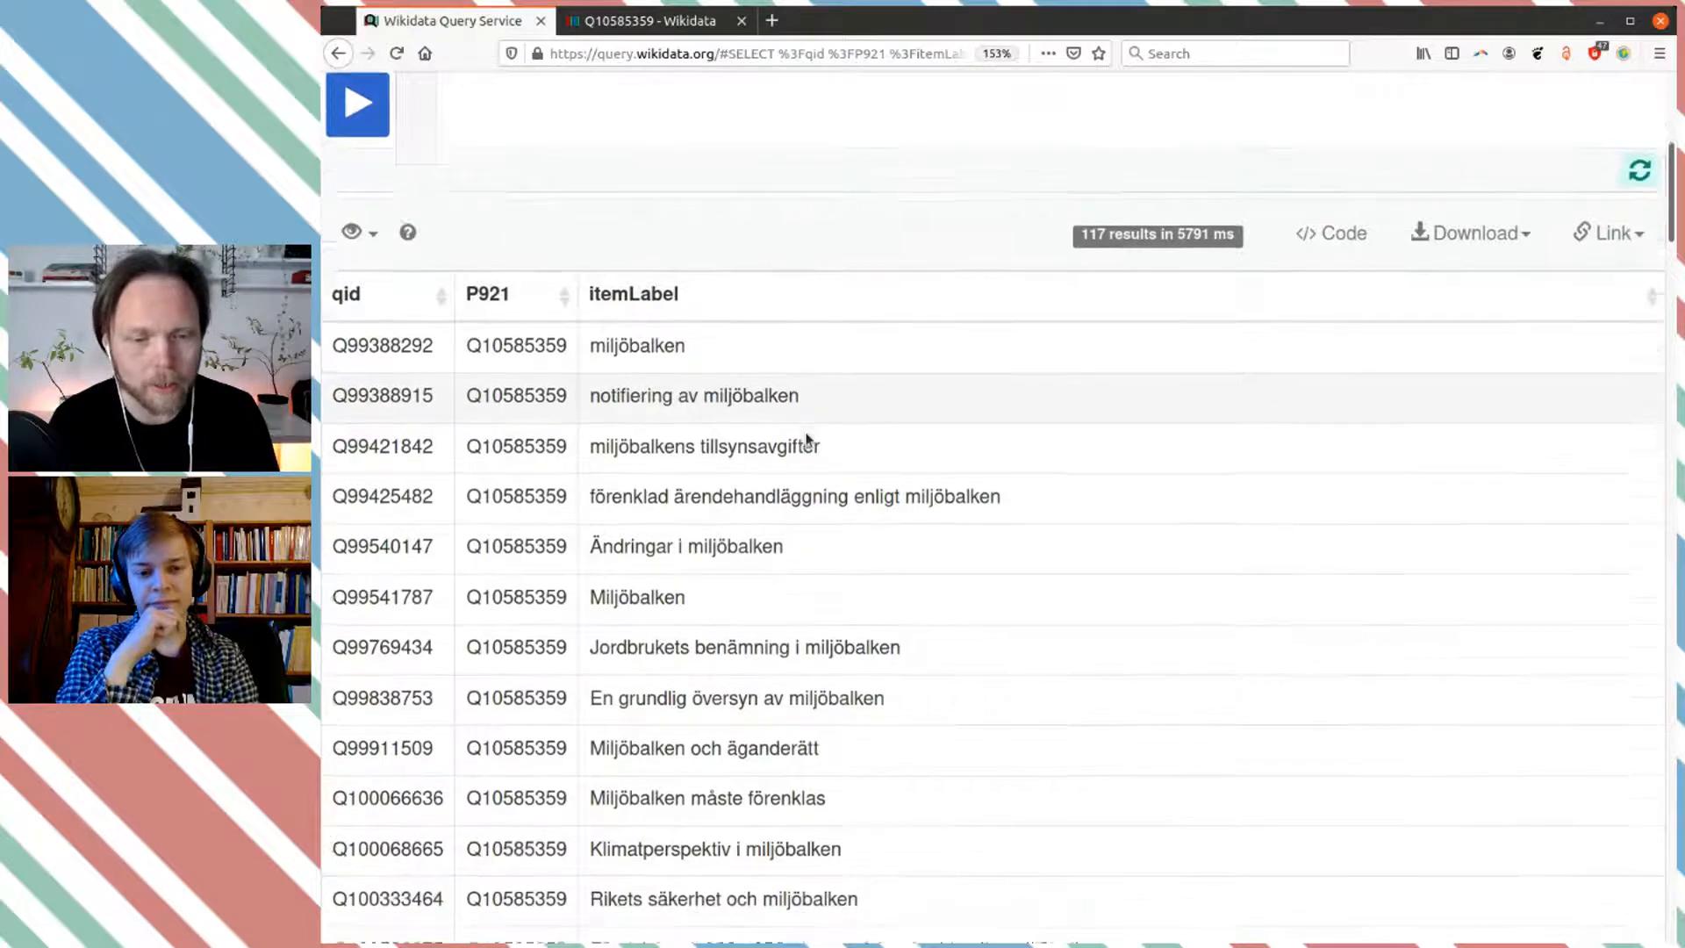
scroll(808, 439, "up", 3)
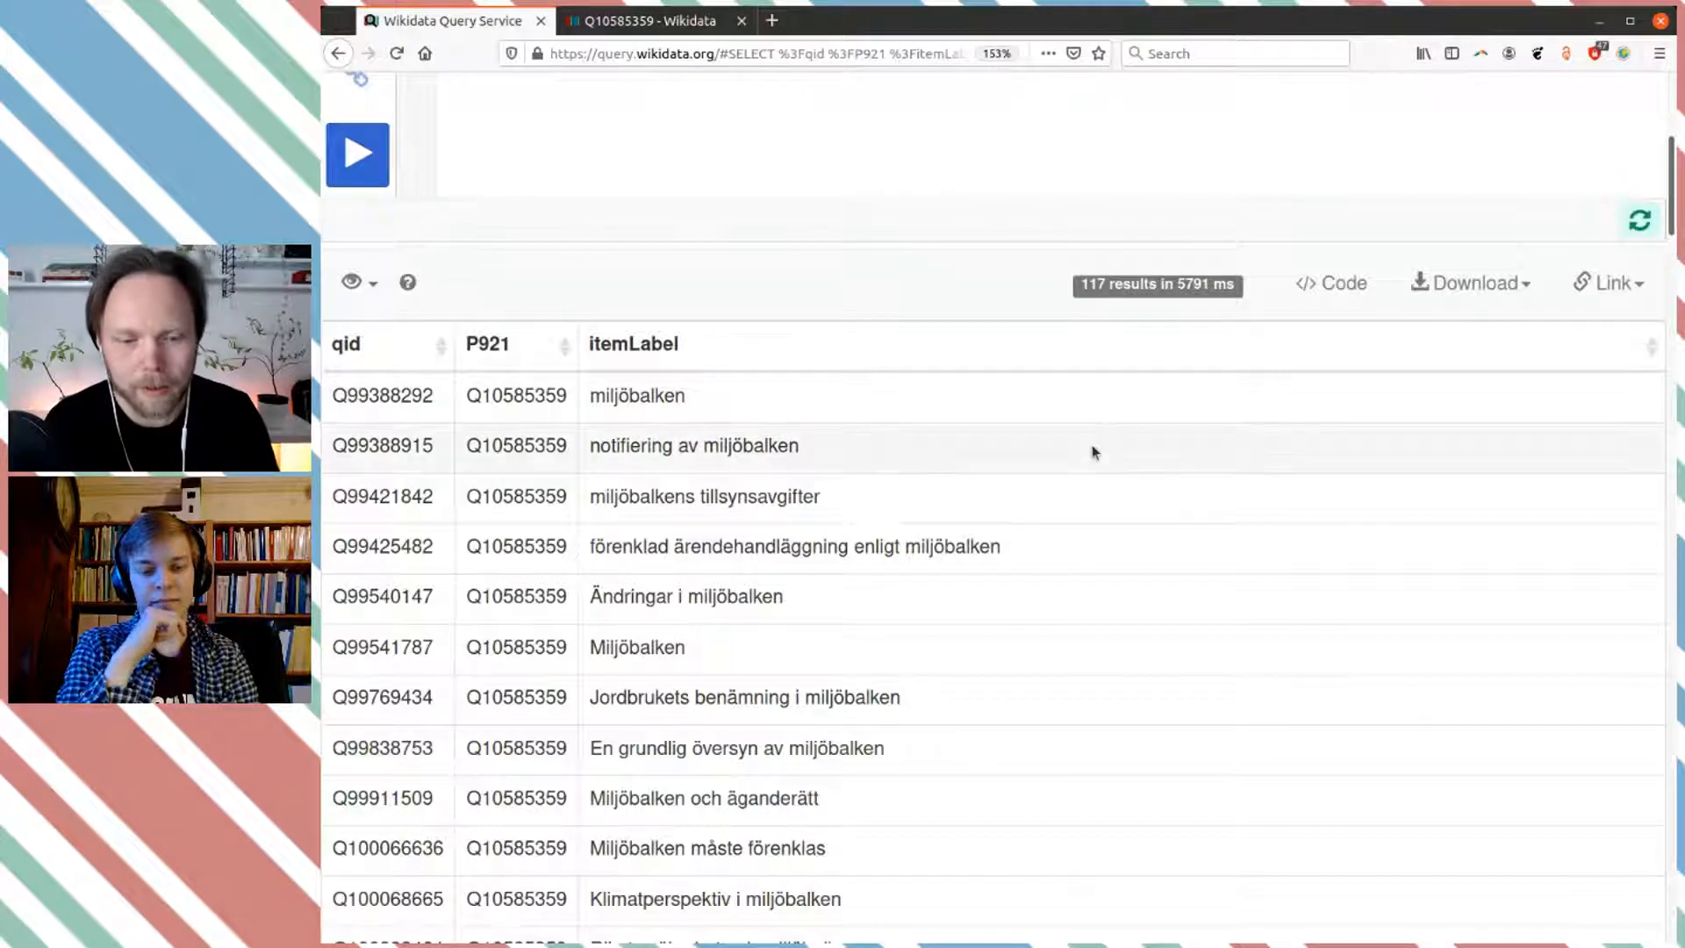
scroll(1092, 449, "down", 2)
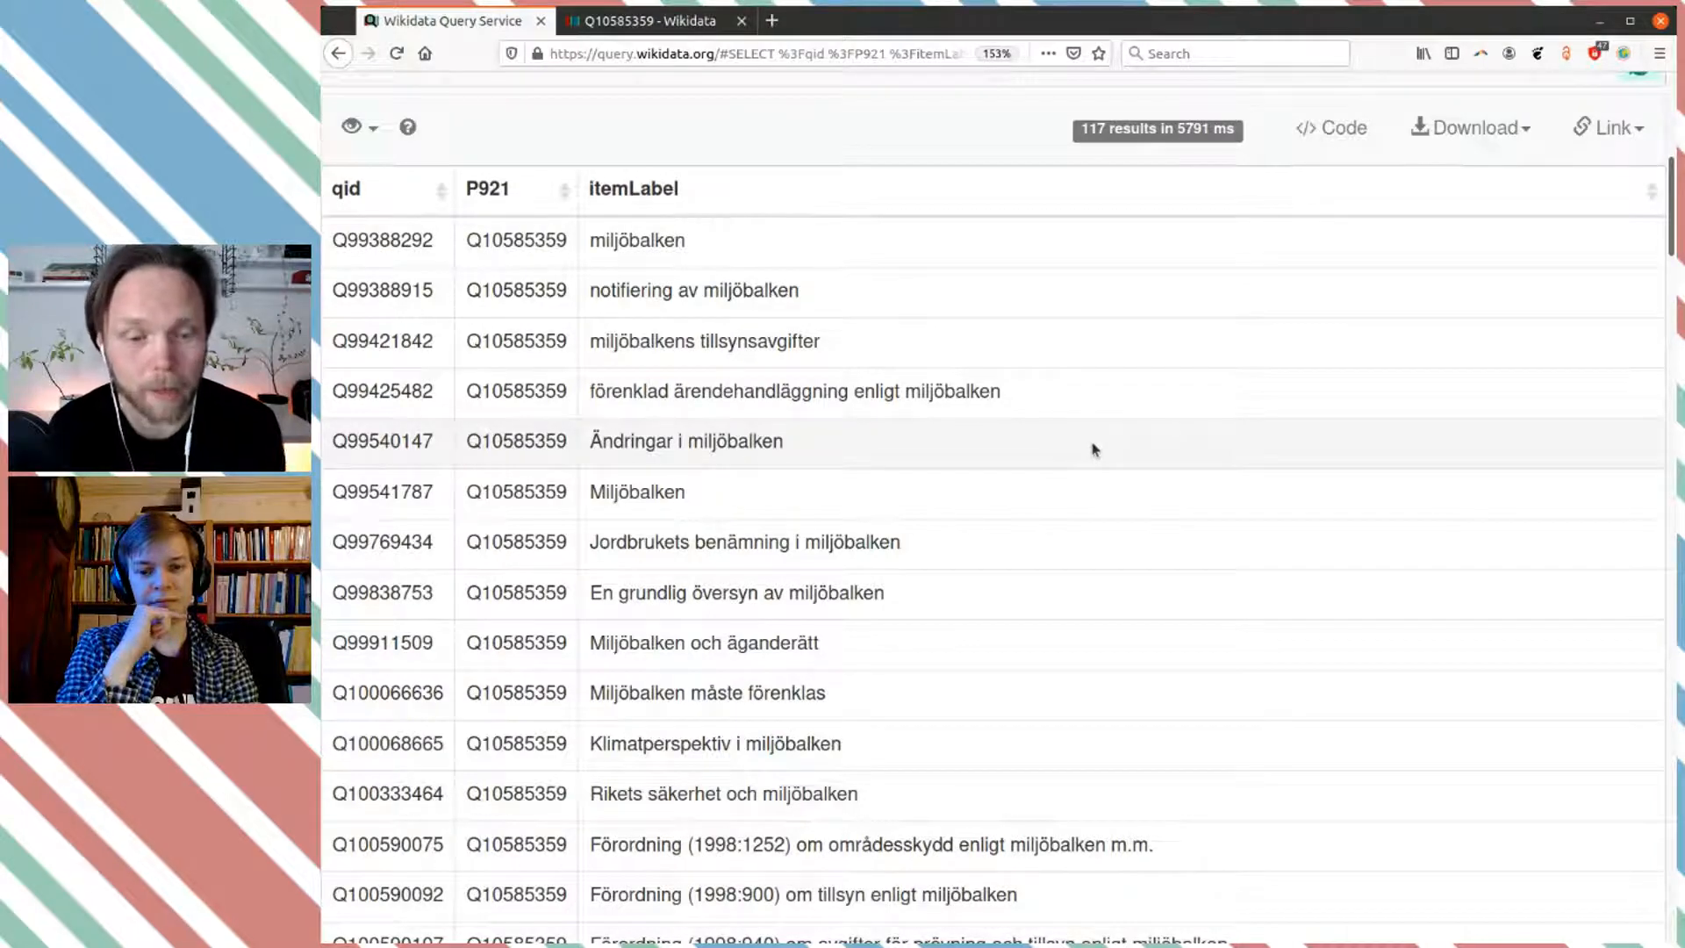
scroll(1093, 449, "down", 3)
scroll(1092, 449, "down", 2)
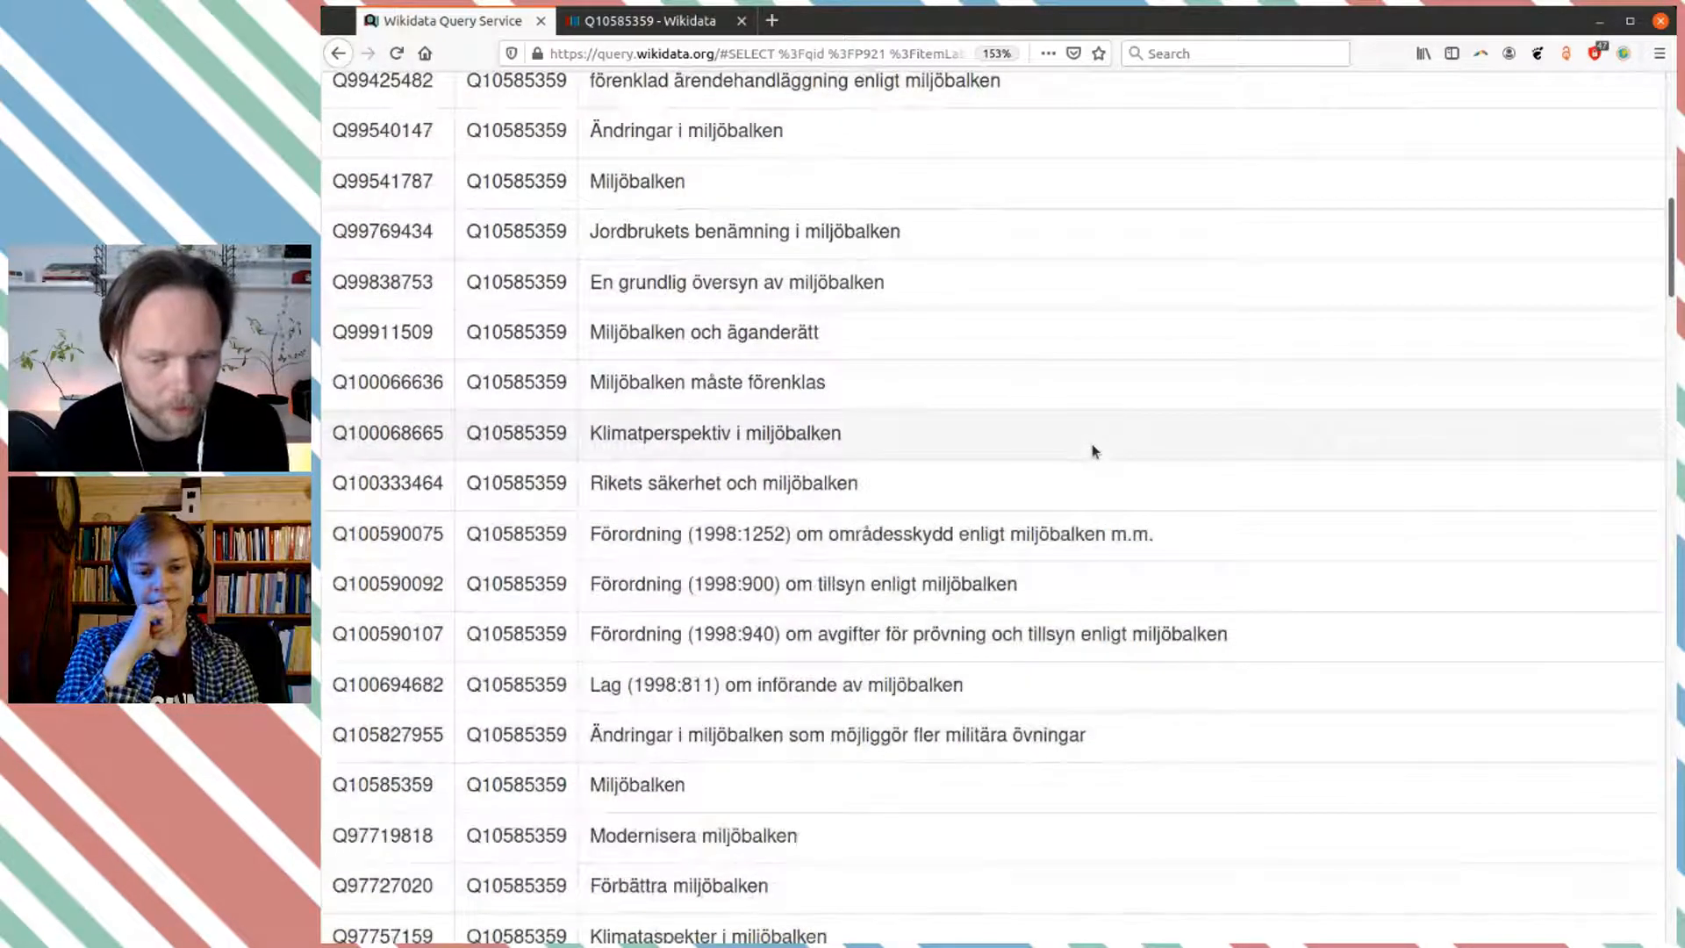
scroll(1092, 451, "down", 1)
scroll(1093, 451, "down", 1)
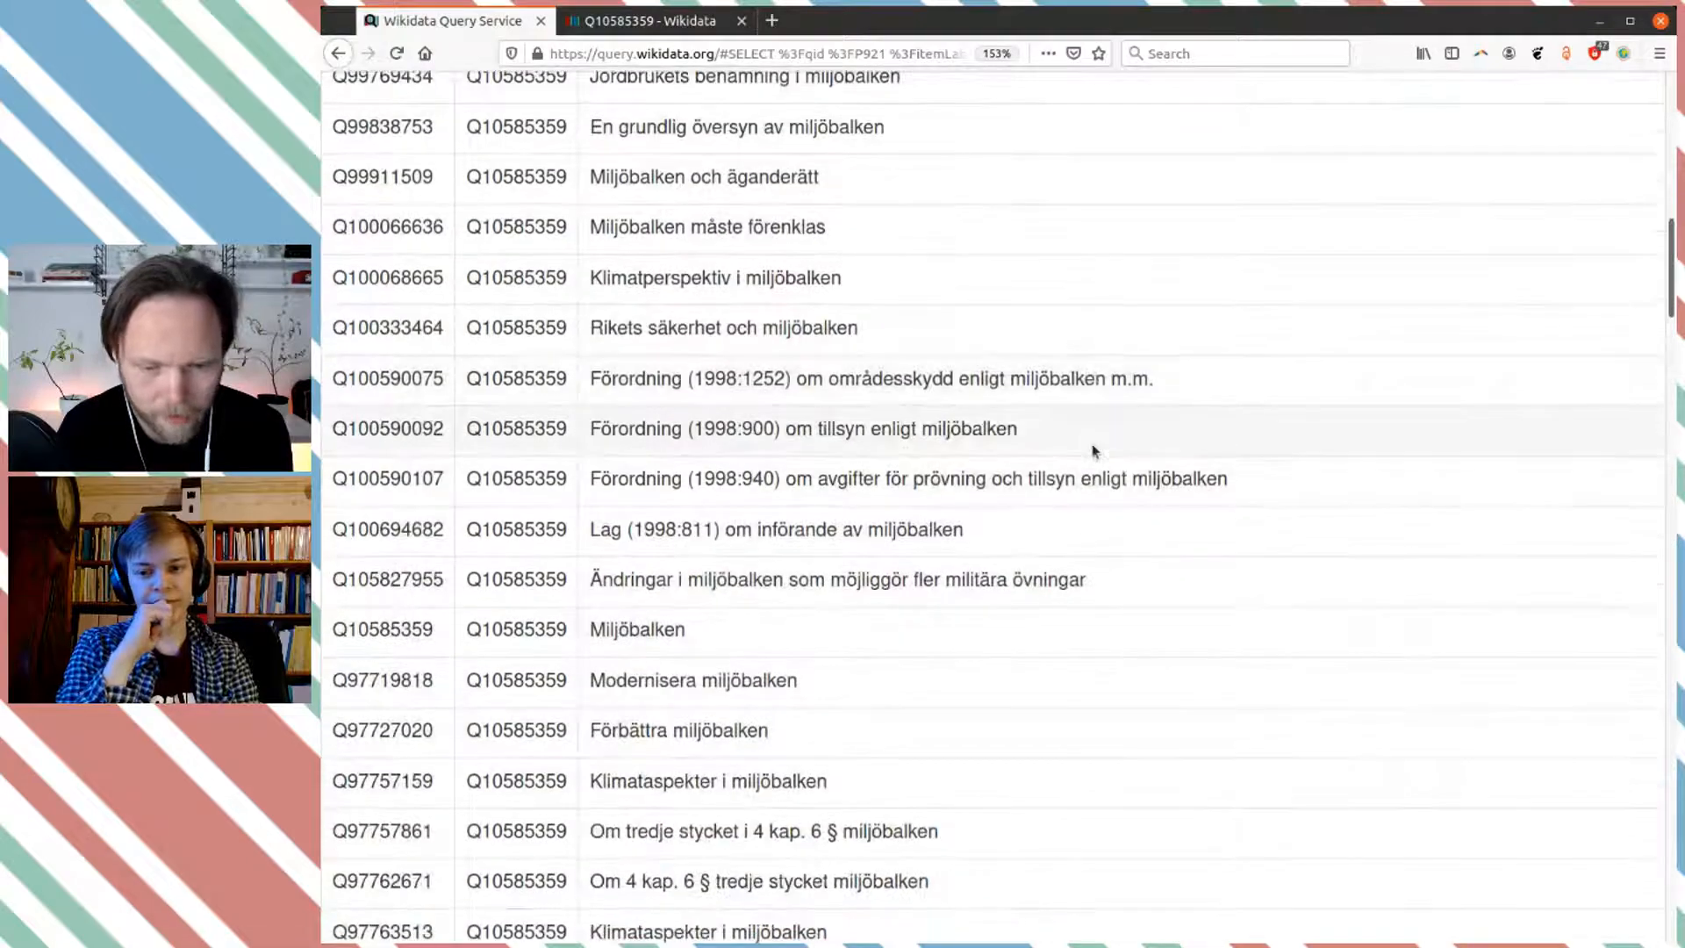
scroll(1092, 451, "down", 1)
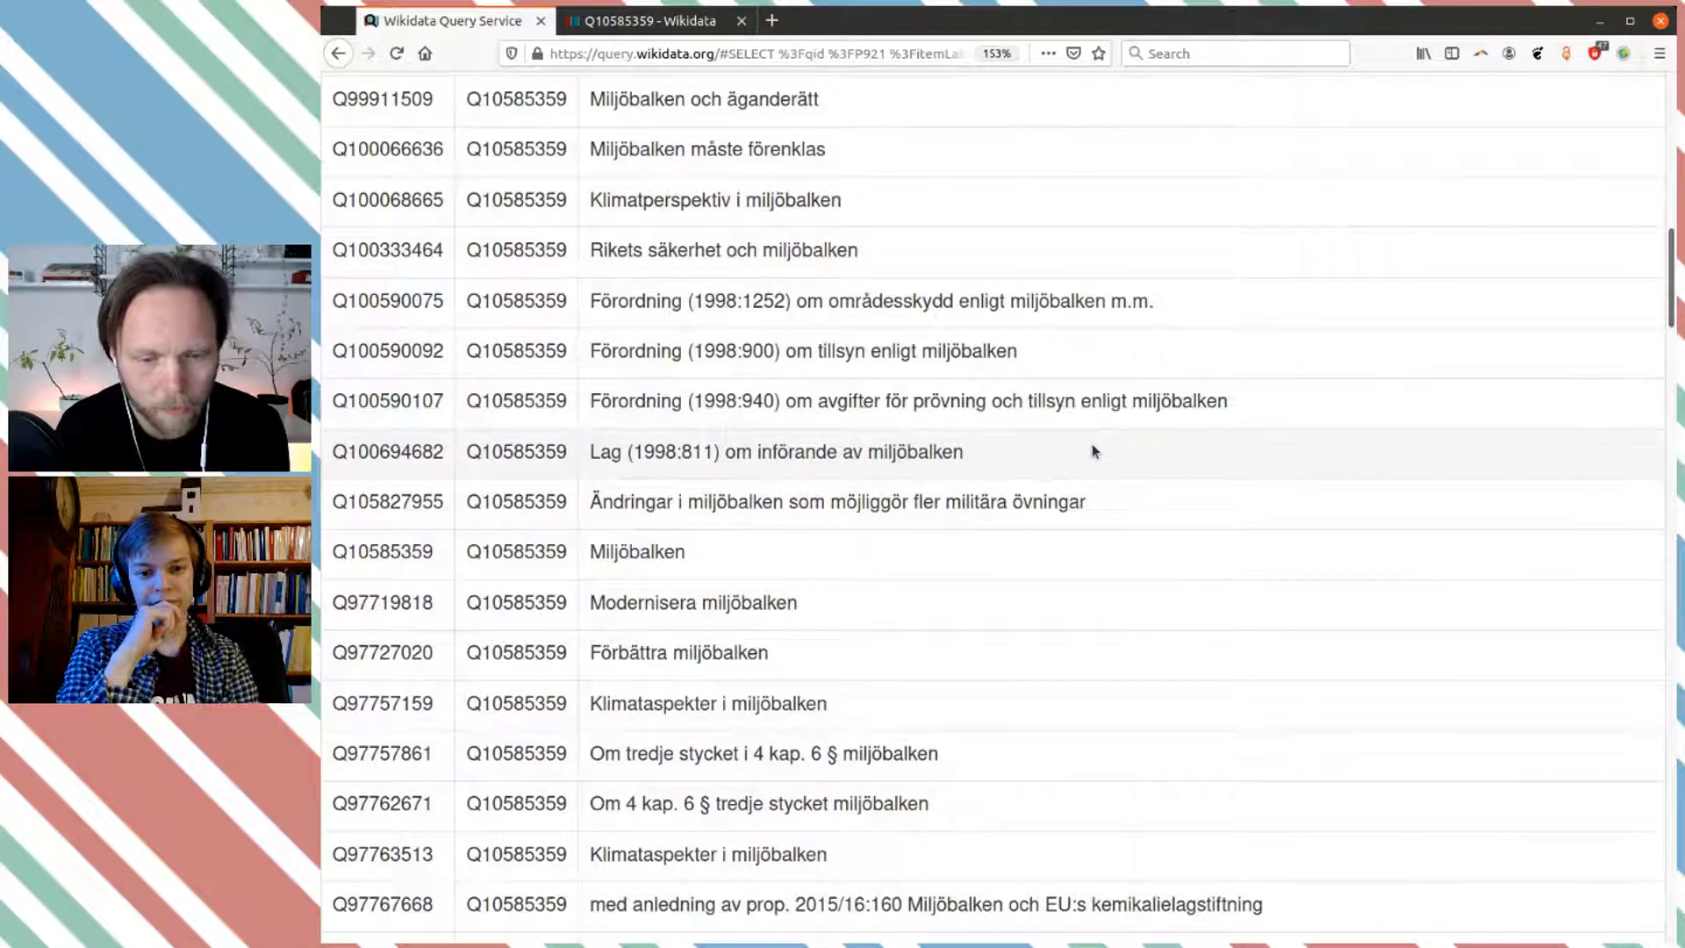
scroll(1092, 451, "down", 1)
scroll(1092, 451, "down", 1)
scroll(1092, 451, "down", 2)
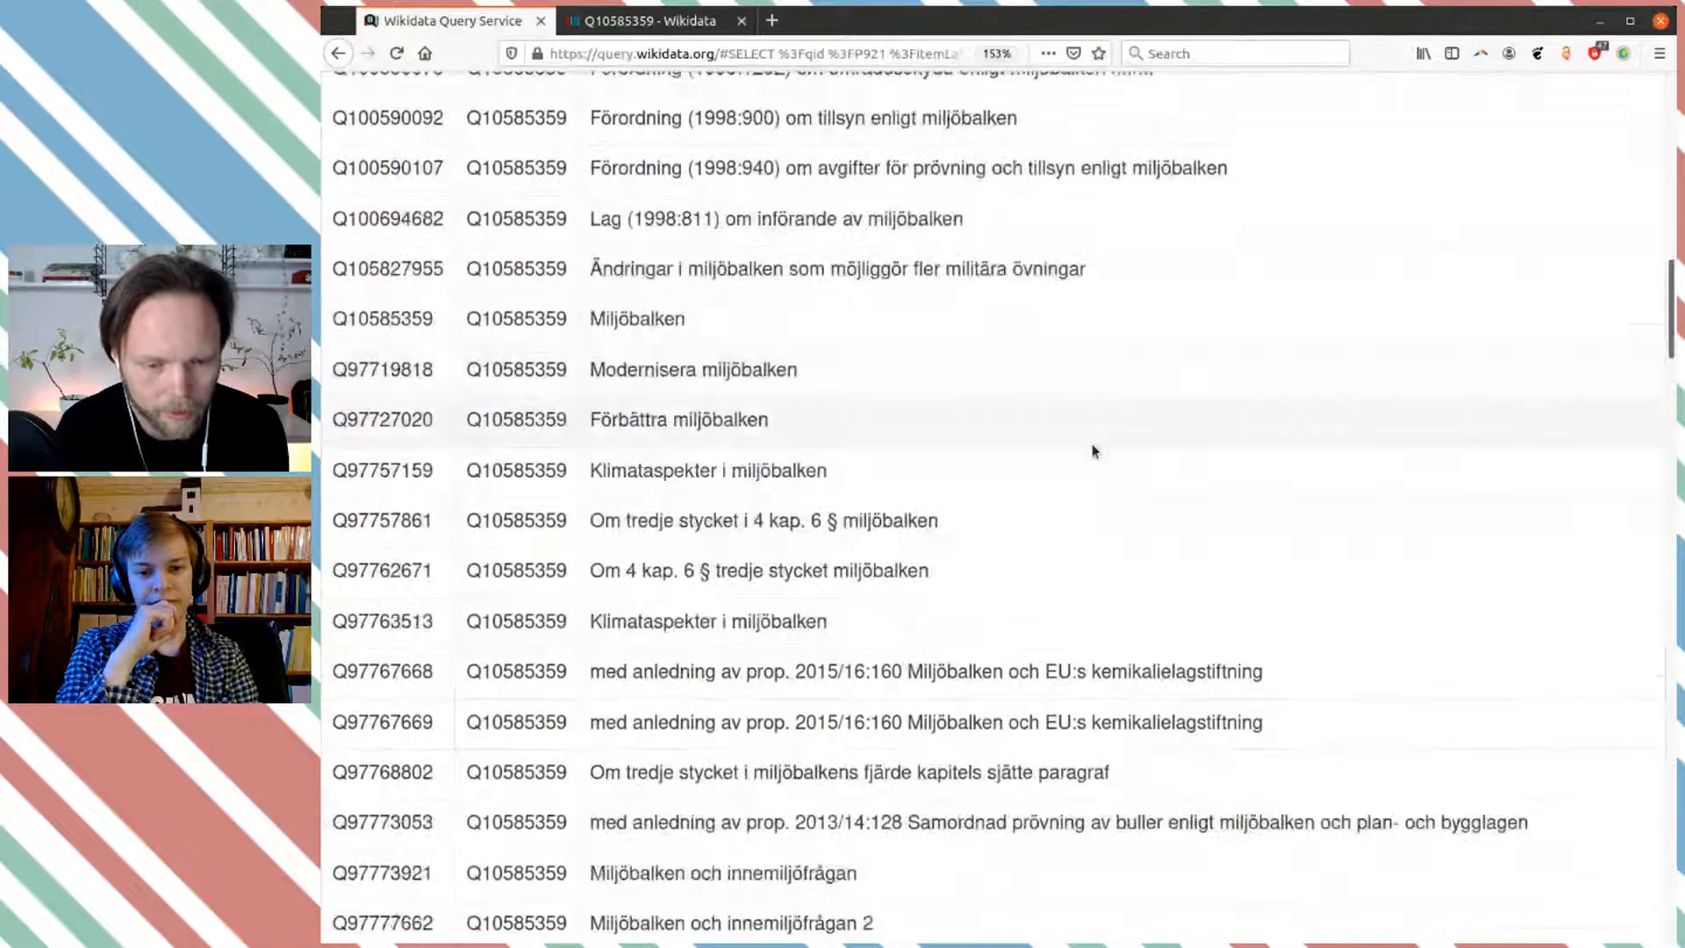
scroll(1092, 451, "down", 6)
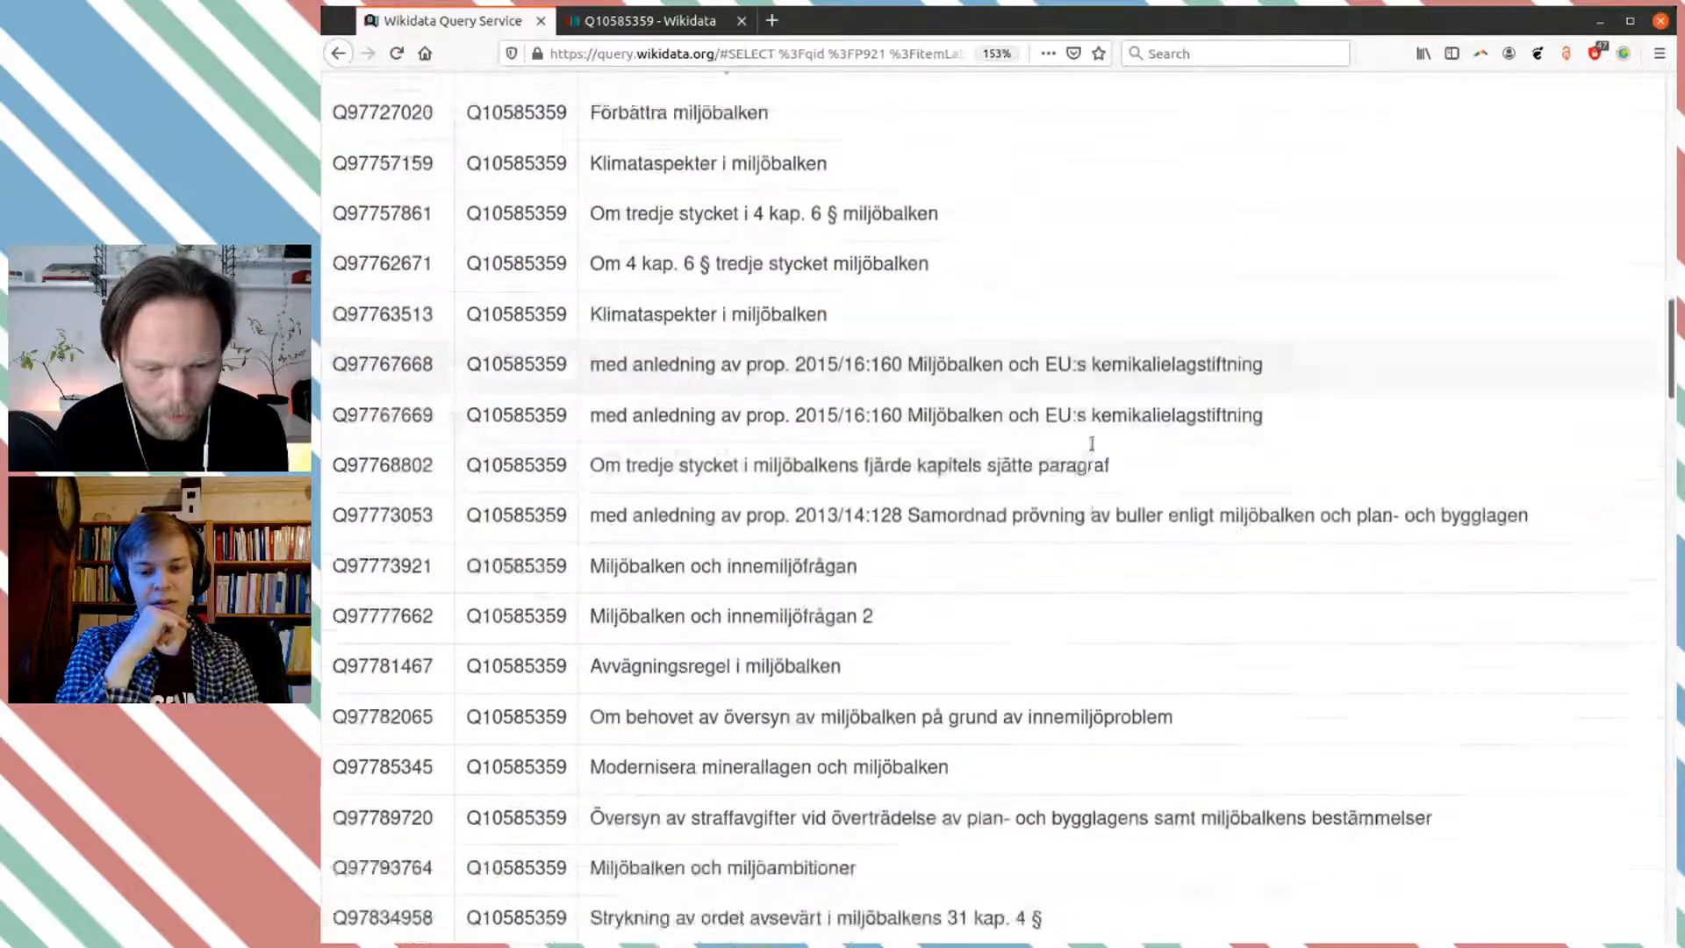
scroll(1092, 451, "down", 1)
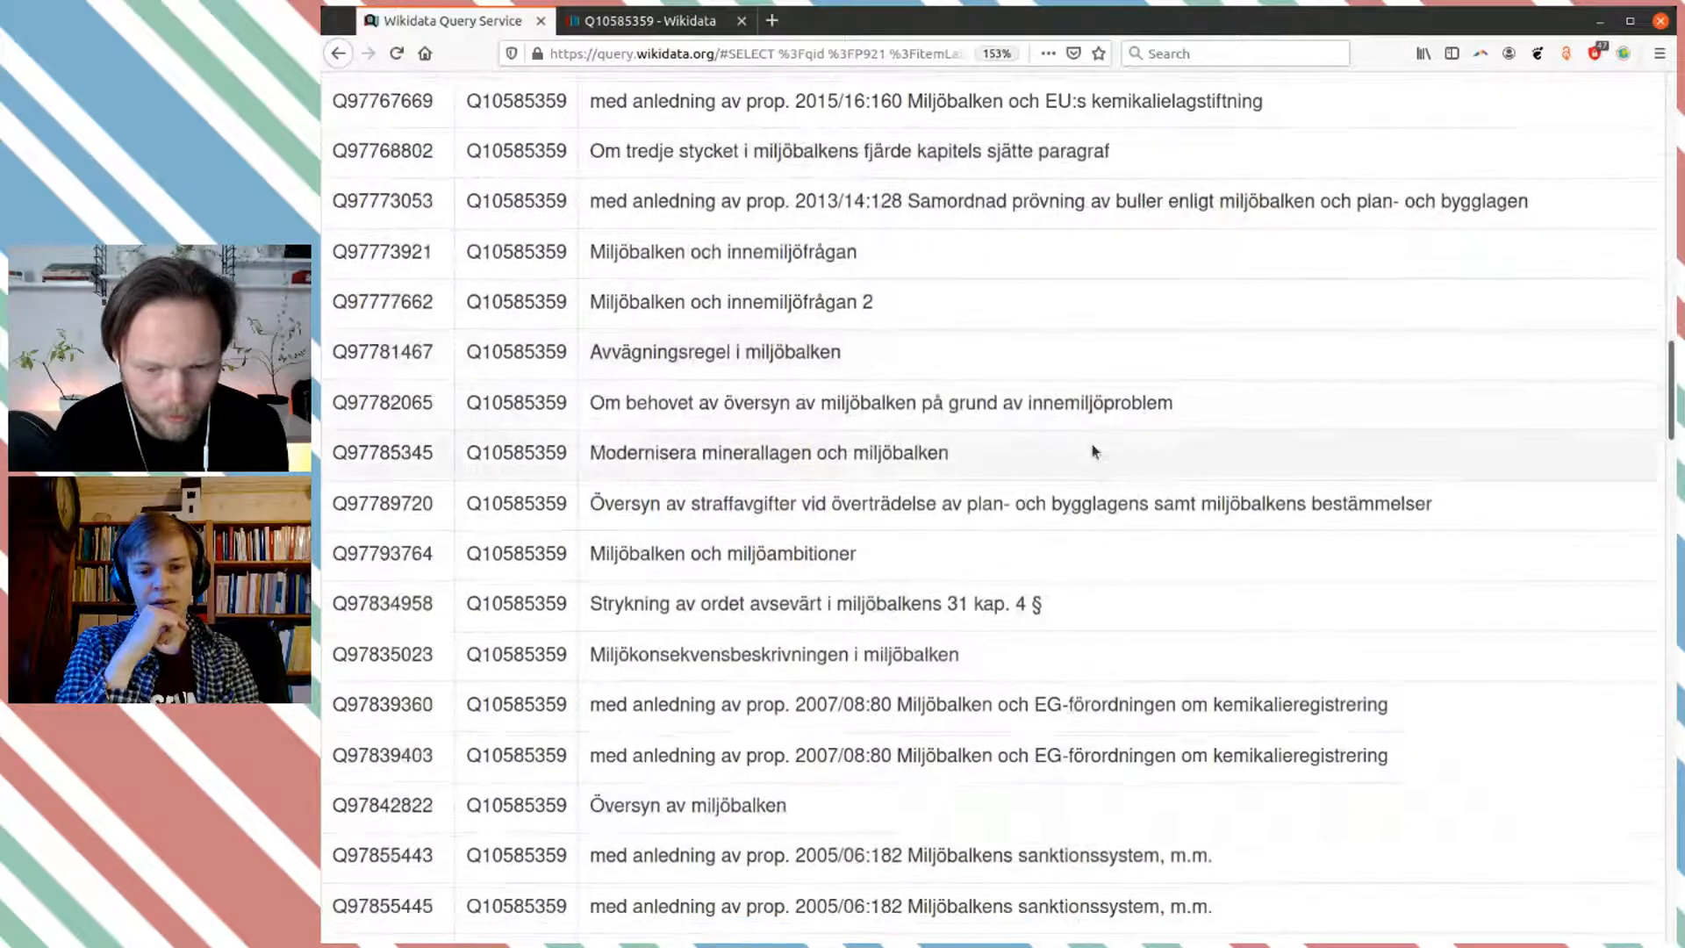
scroll(1092, 451, "down", 2)
scroll(1092, 451, "down", 3)
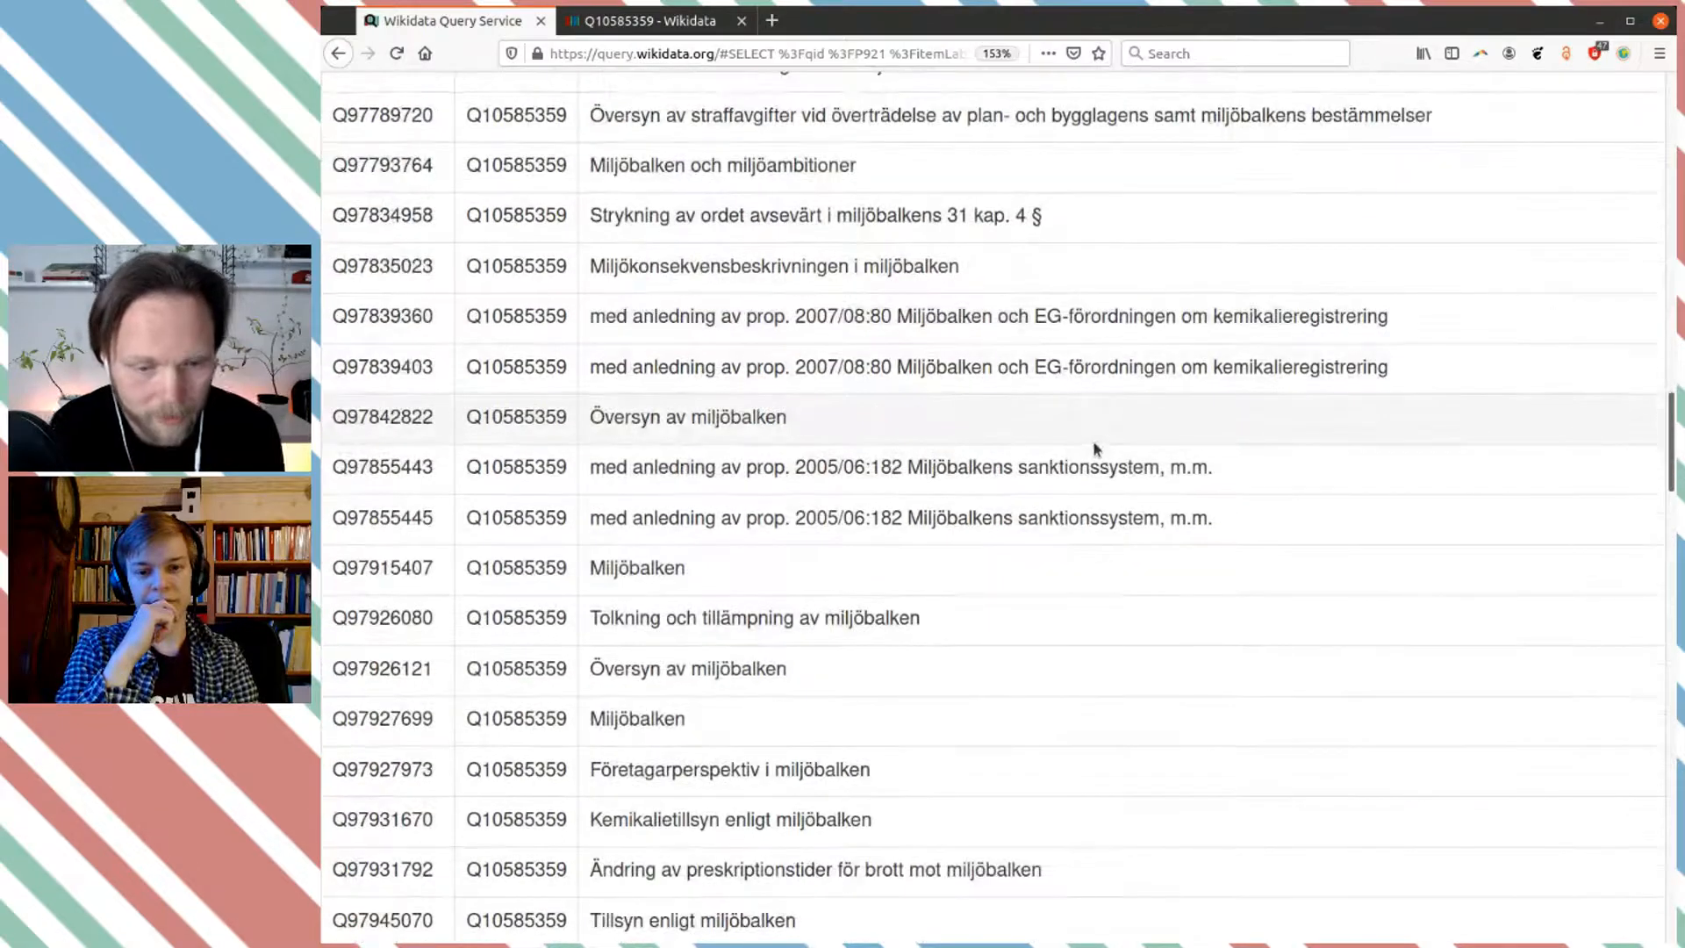
scroll(1092, 449, "down", 3)
scroll(1092, 453, "down", 1)
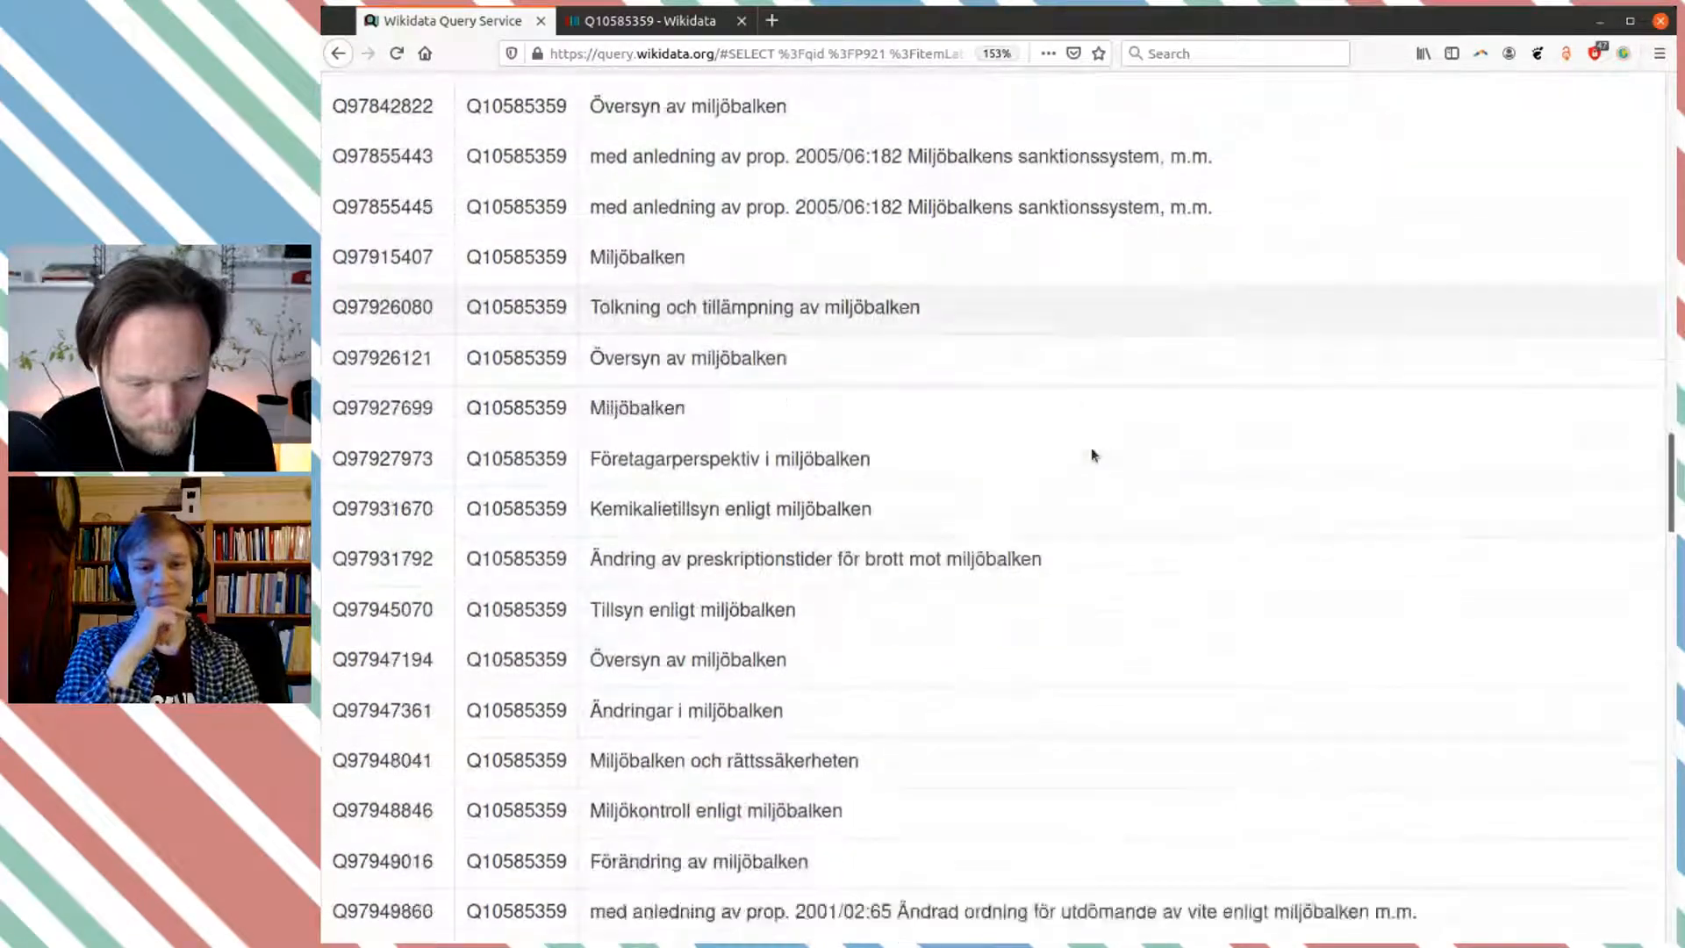
scroll(1092, 454, "down", 2)
scroll(1091, 453, "down", 2)
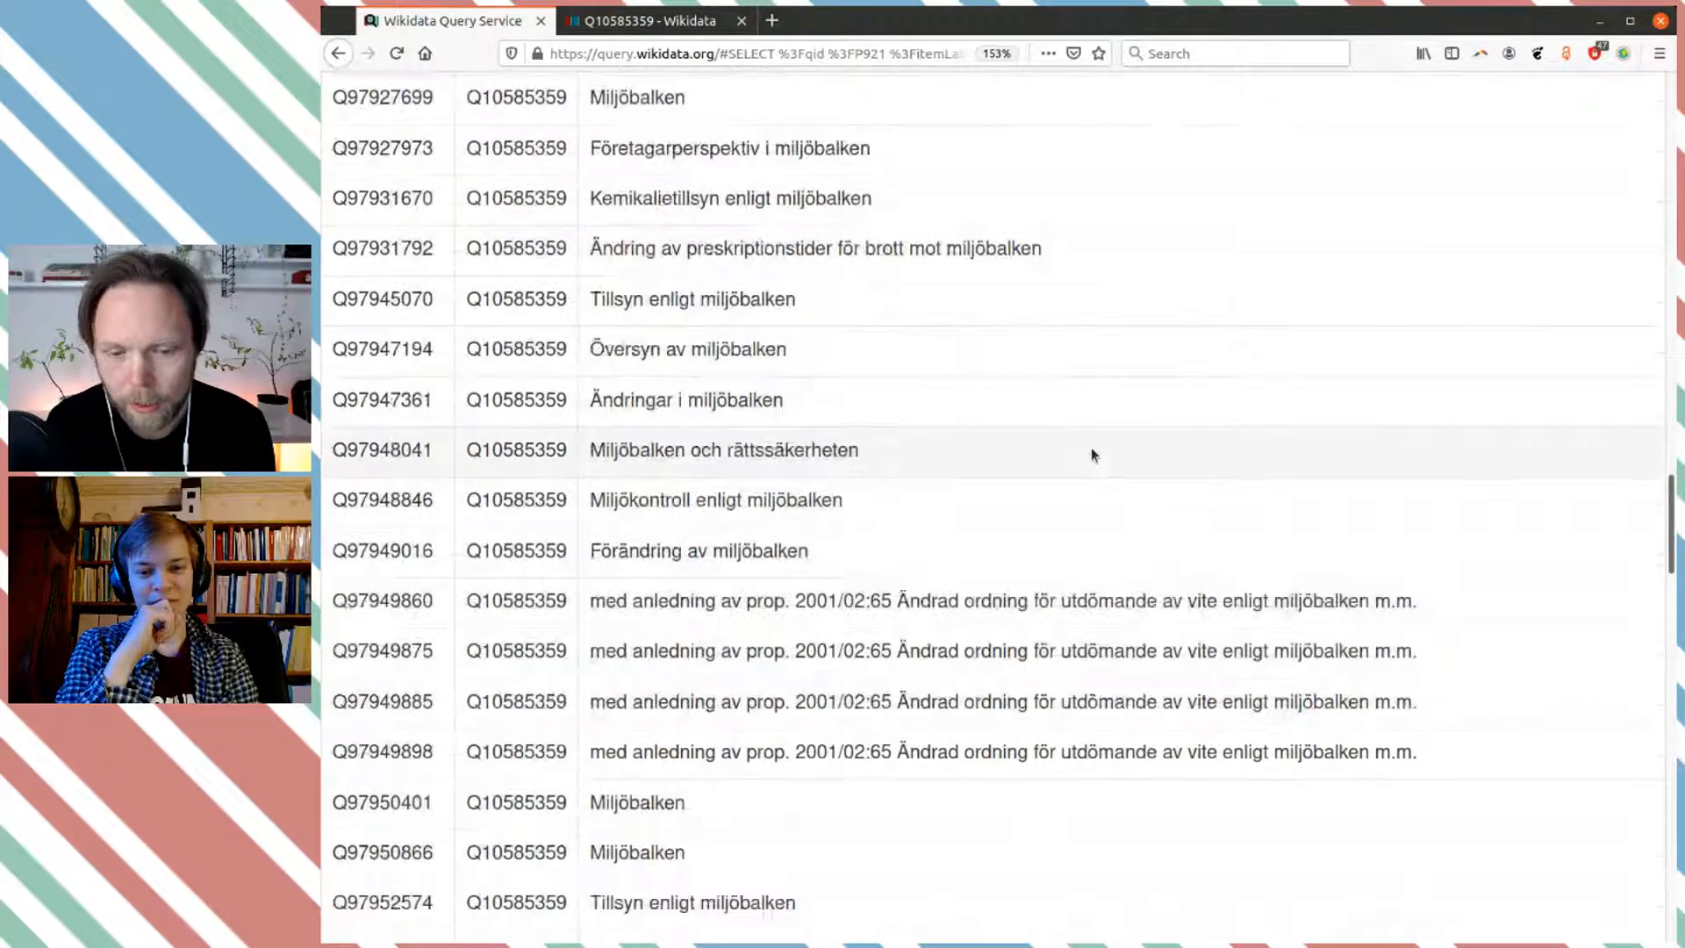
scroll(1092, 454, "down", 2)
scroll(1091, 454, "down", 1)
scroll(1091, 448, "down", 5)
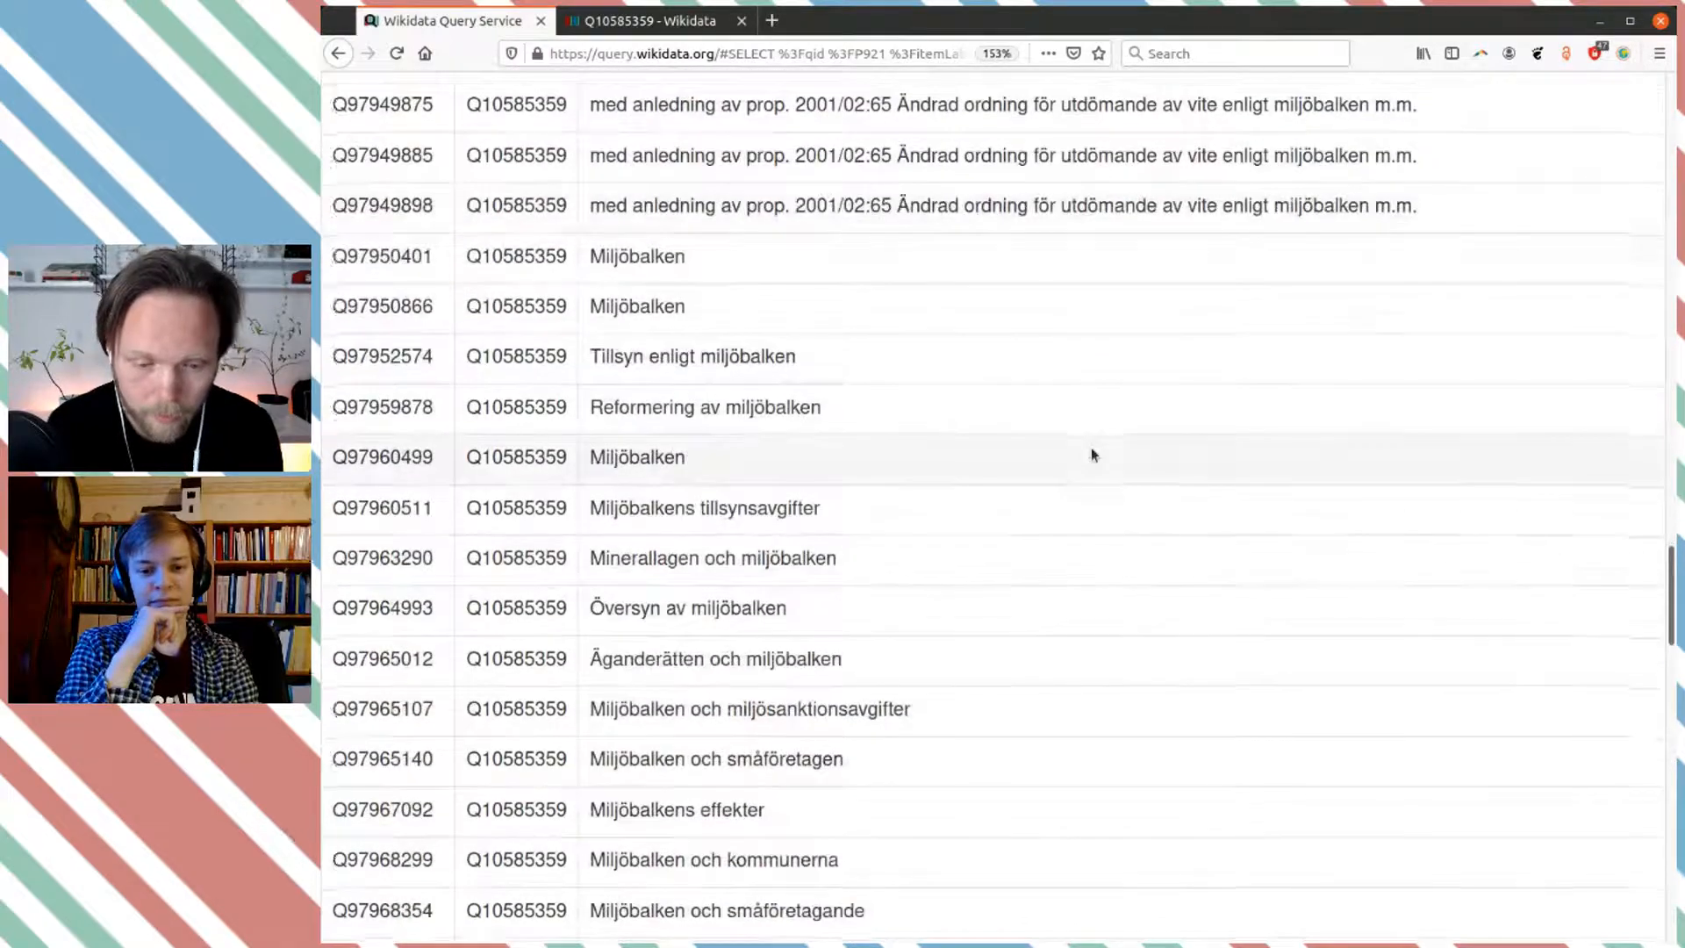
scroll(1091, 453, "down", 3)
scroll(1091, 454, "down", 2)
scroll(1092, 454, "down", 4)
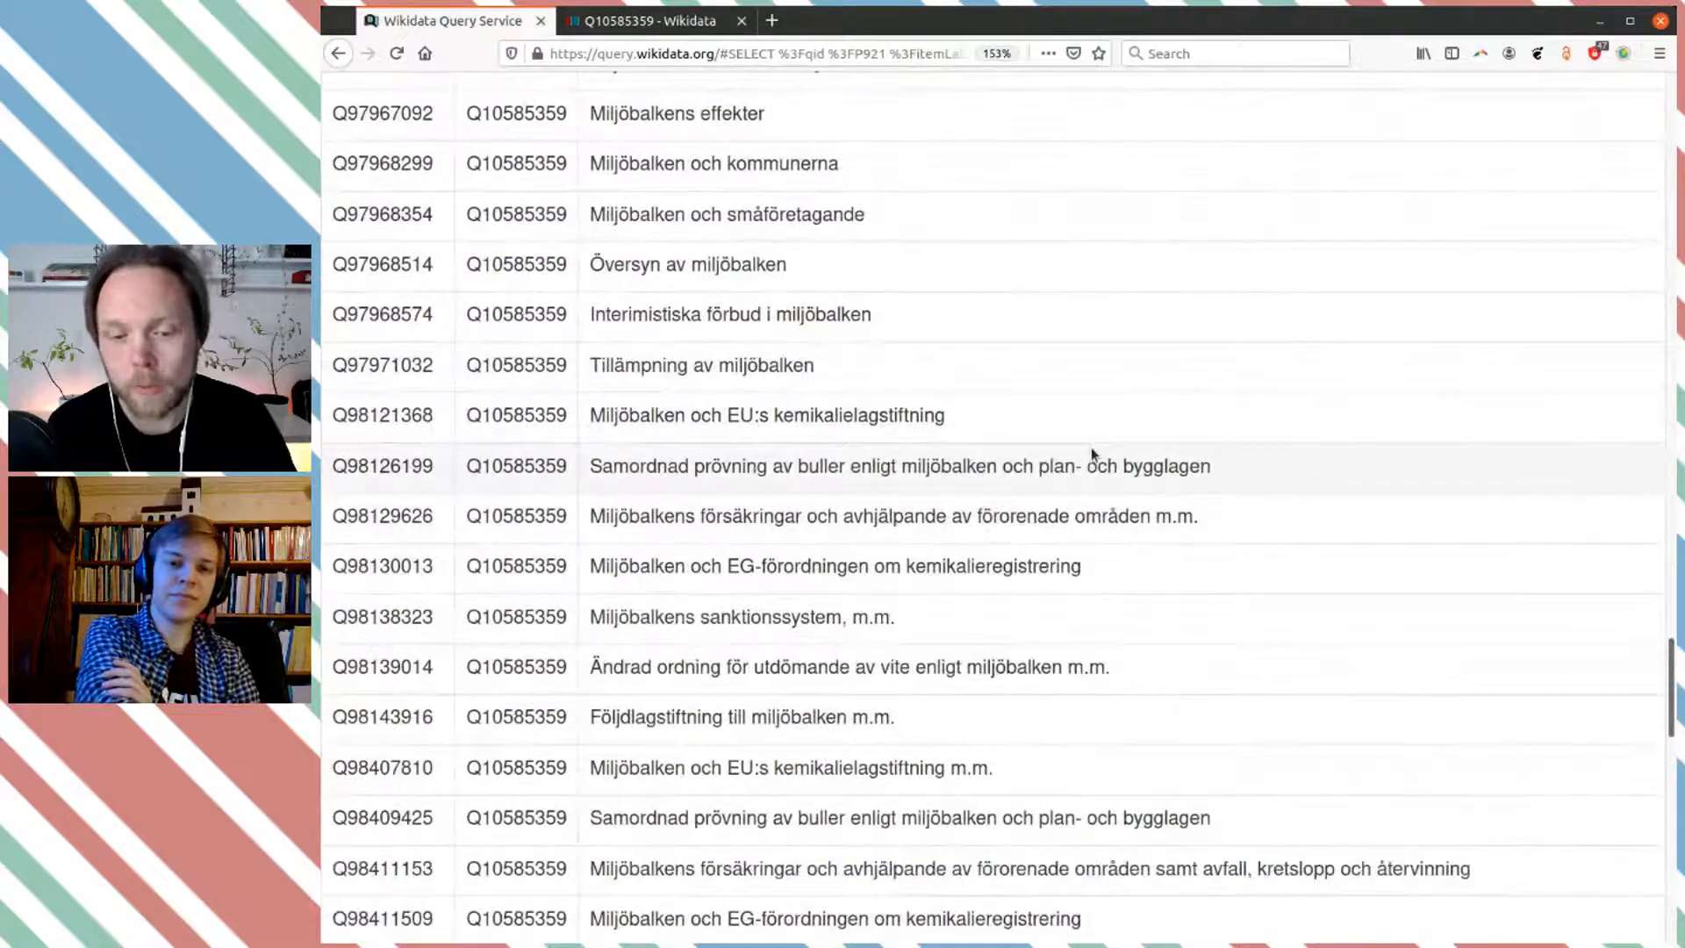
scroll(1092, 446, "down", 3)
scroll(1092, 446, "down", 2)
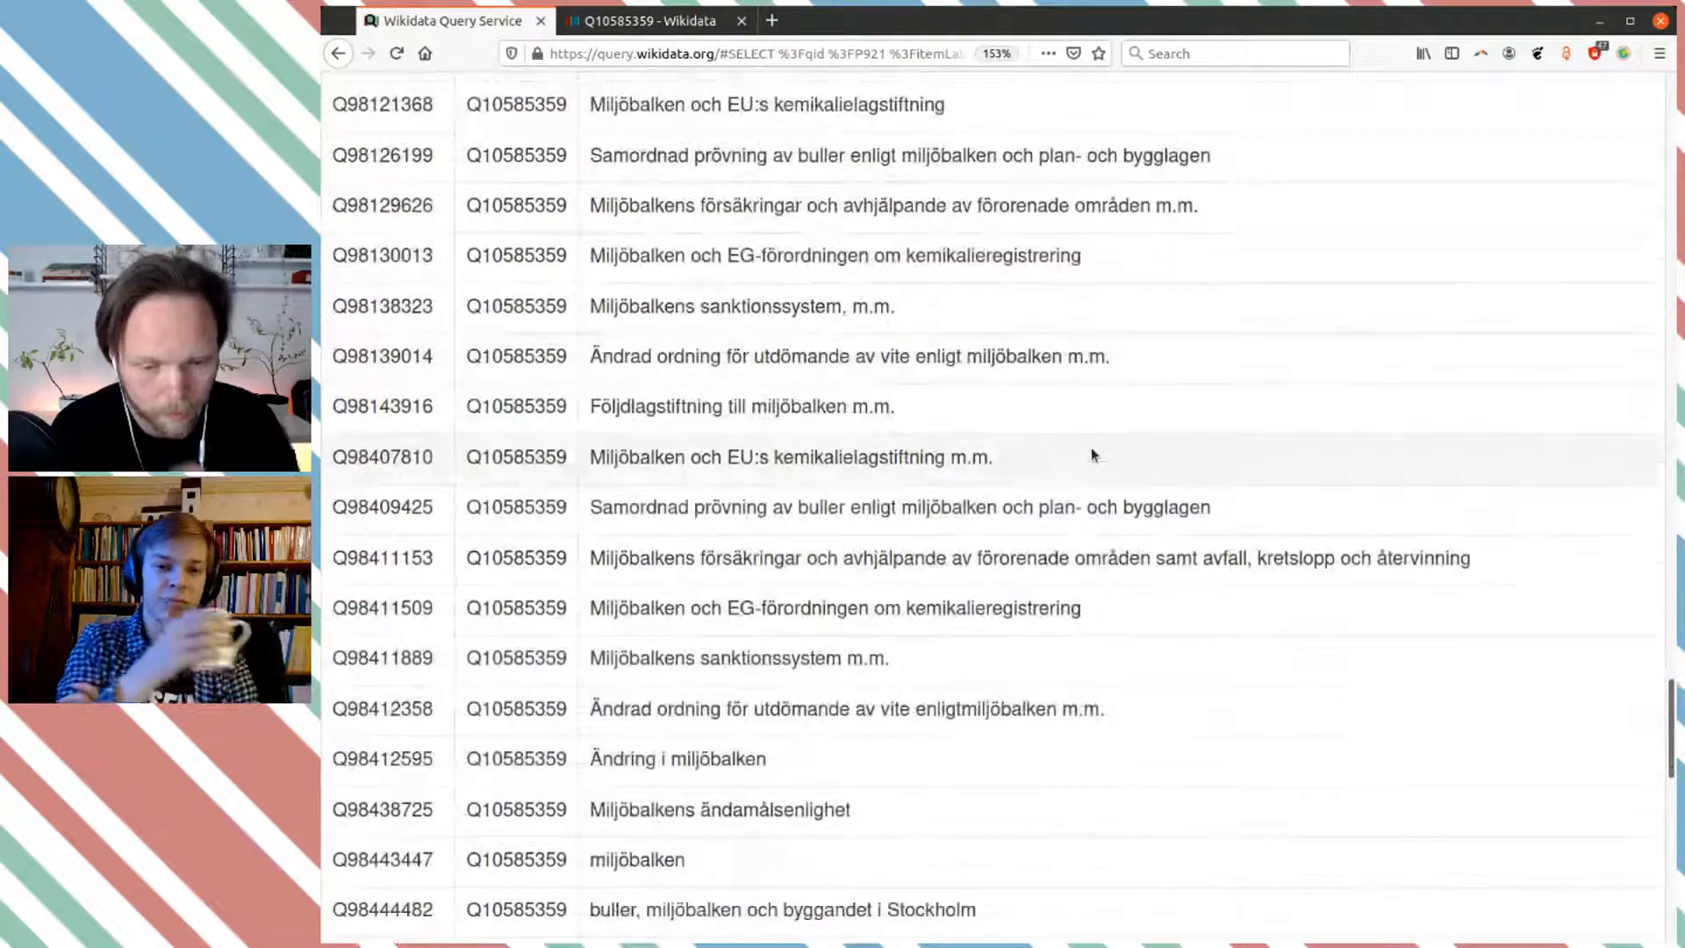
scroll(1092, 454, "down", 4)
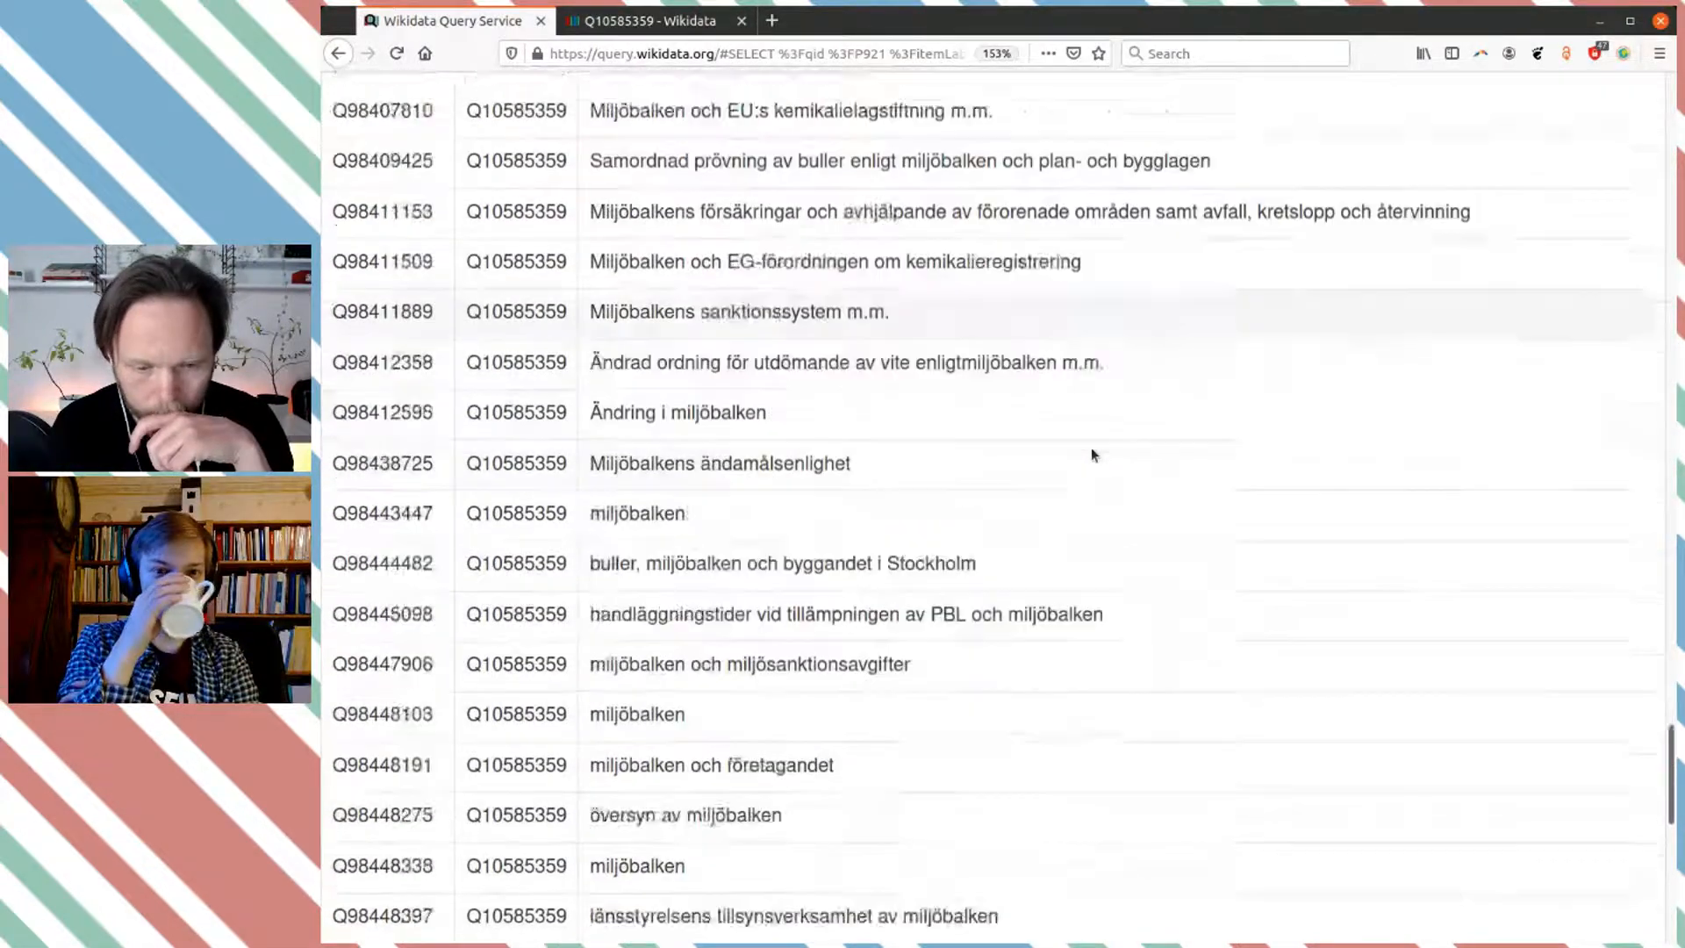
scroll(1092, 455, "down", 3)
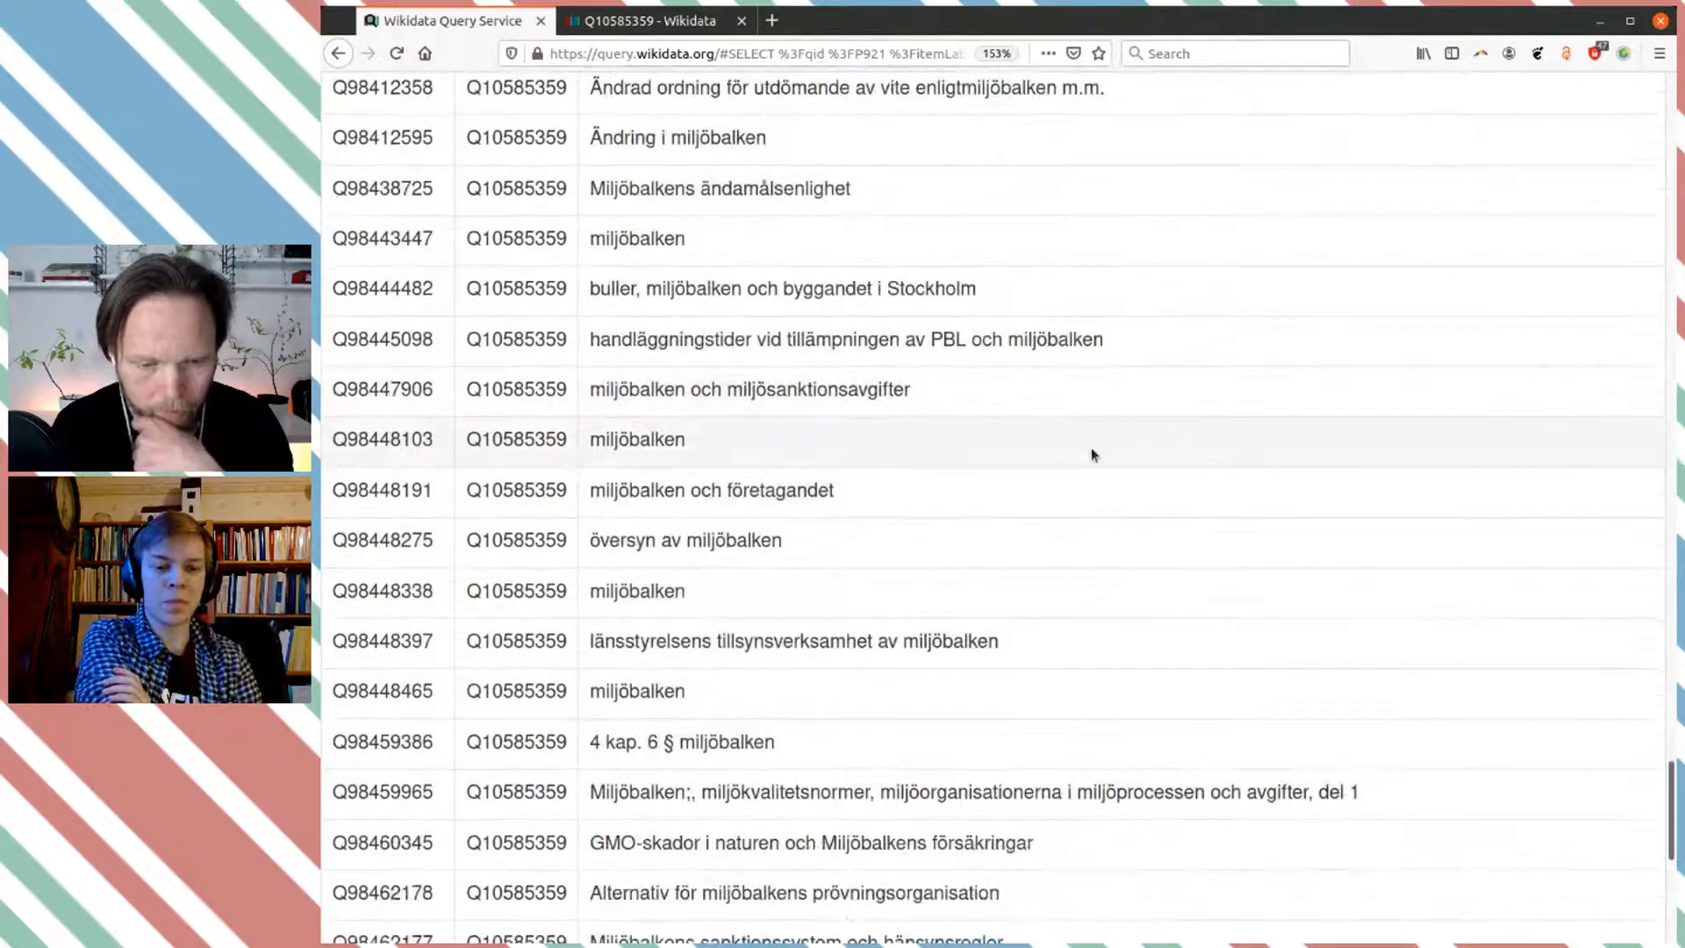
scroll(1092, 455, "down", 1)
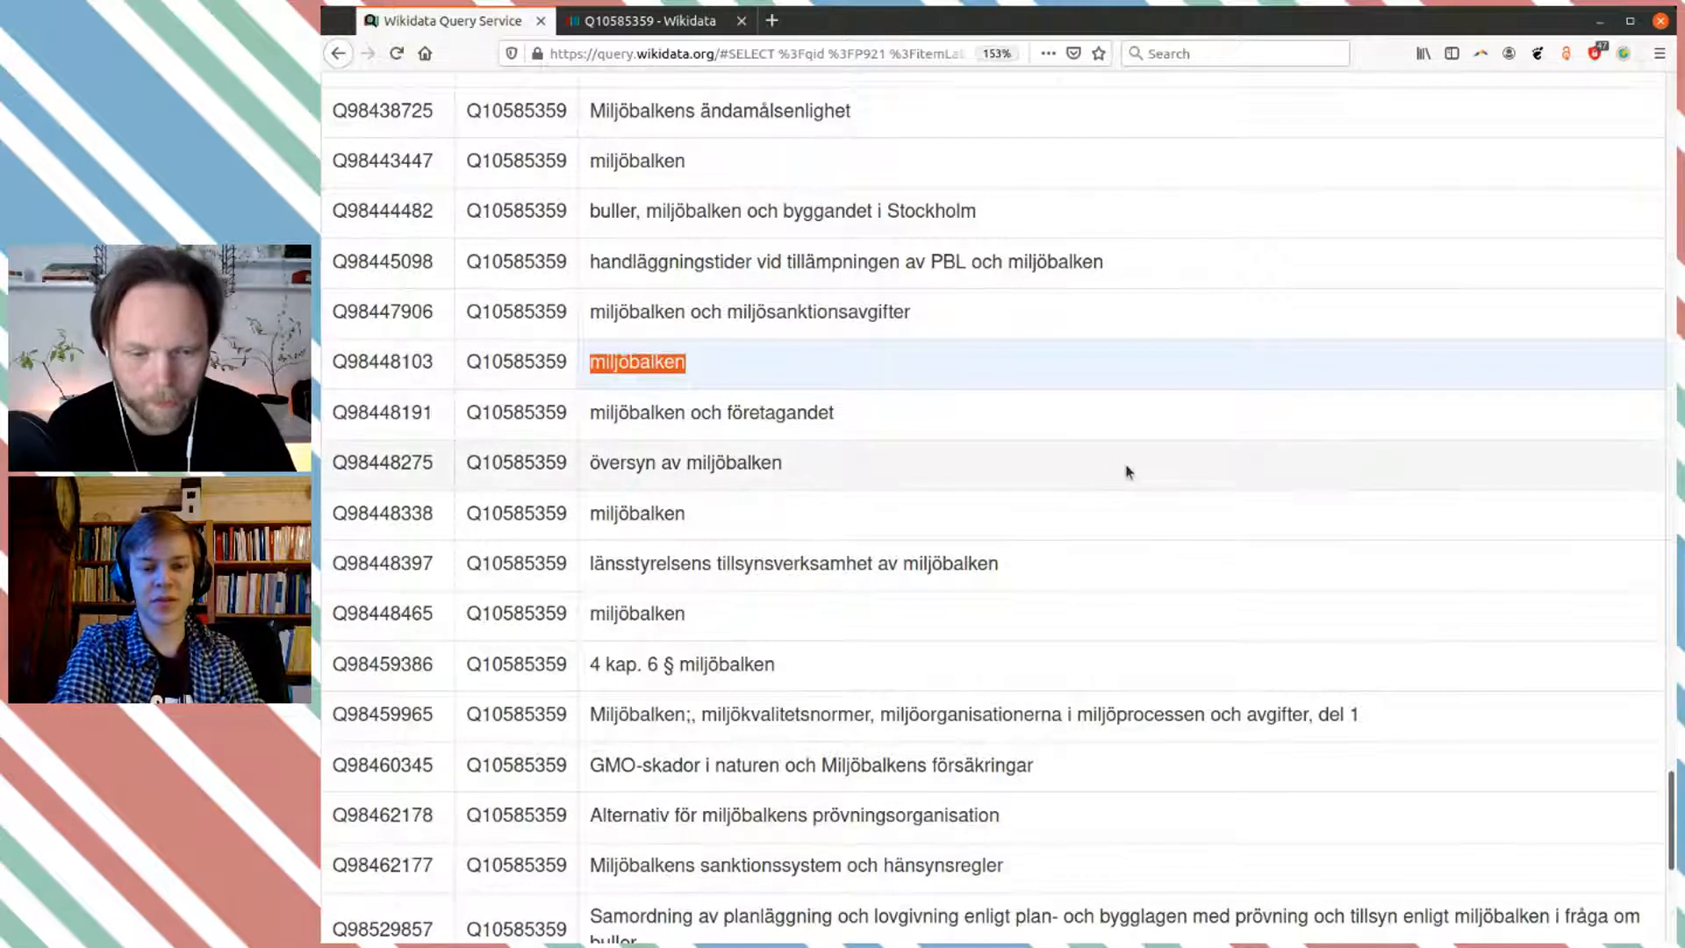
Step: Comment out ?itemLabel in the SELECT line and rerun the query so only the qid and P921 columns are output
scroll(1123, 471, "down", 2)
scroll(1128, 471, "down", 5)
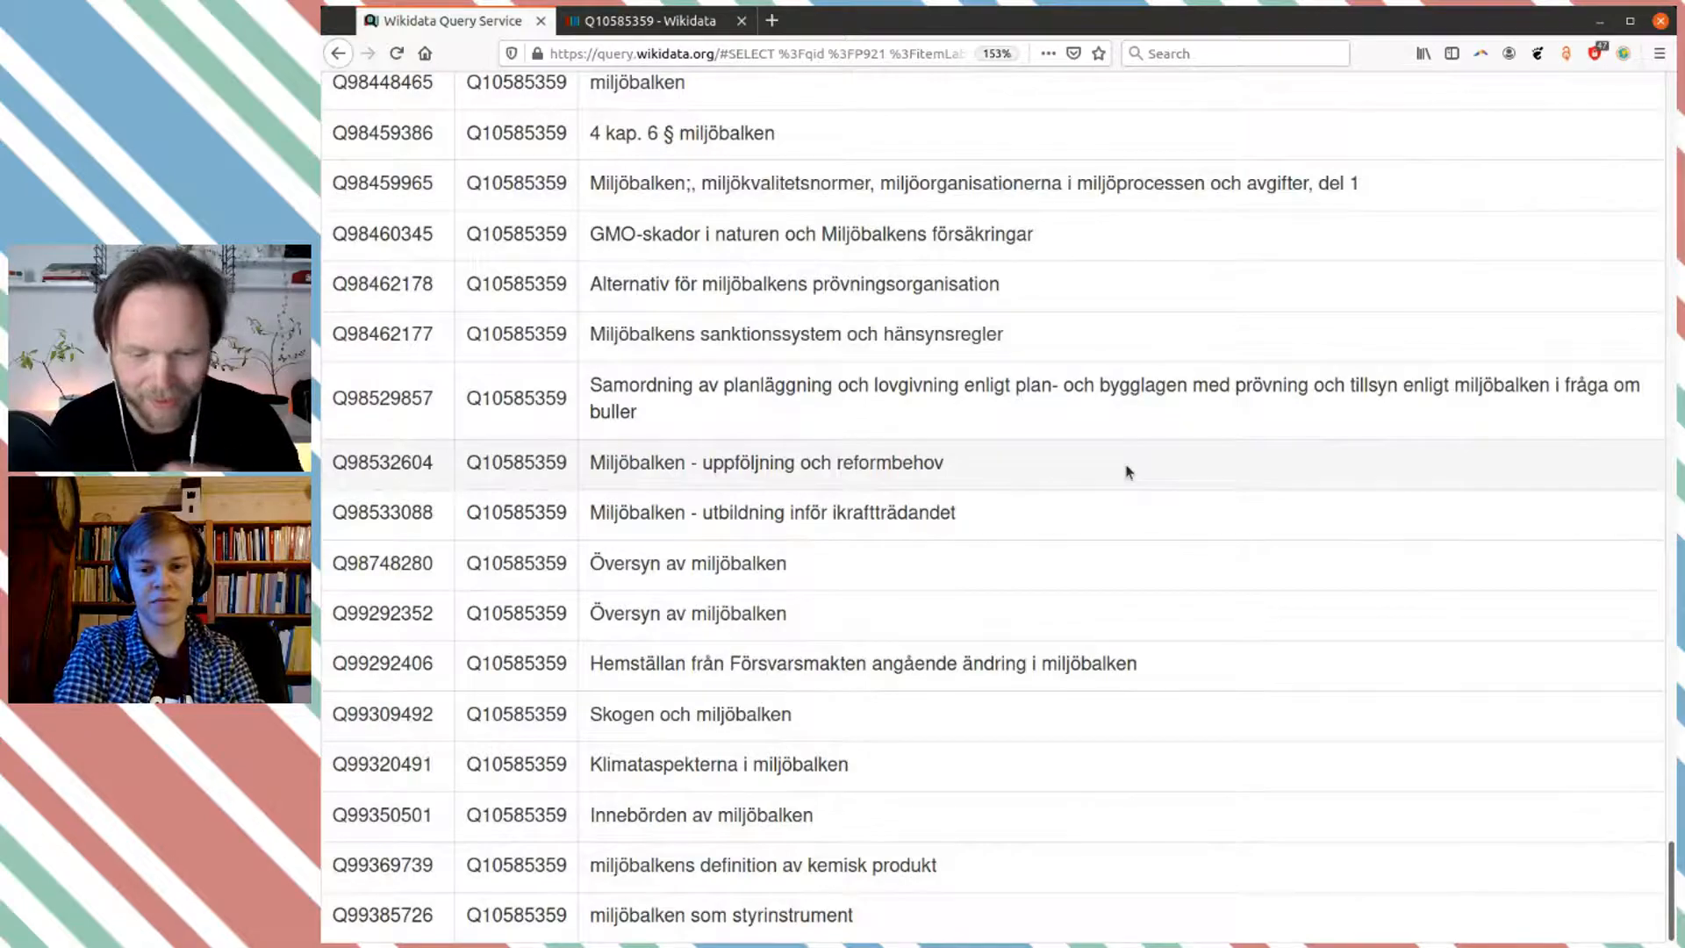
scroll(1127, 471, "up", 20)
scroll(1130, 465, "up", 20)
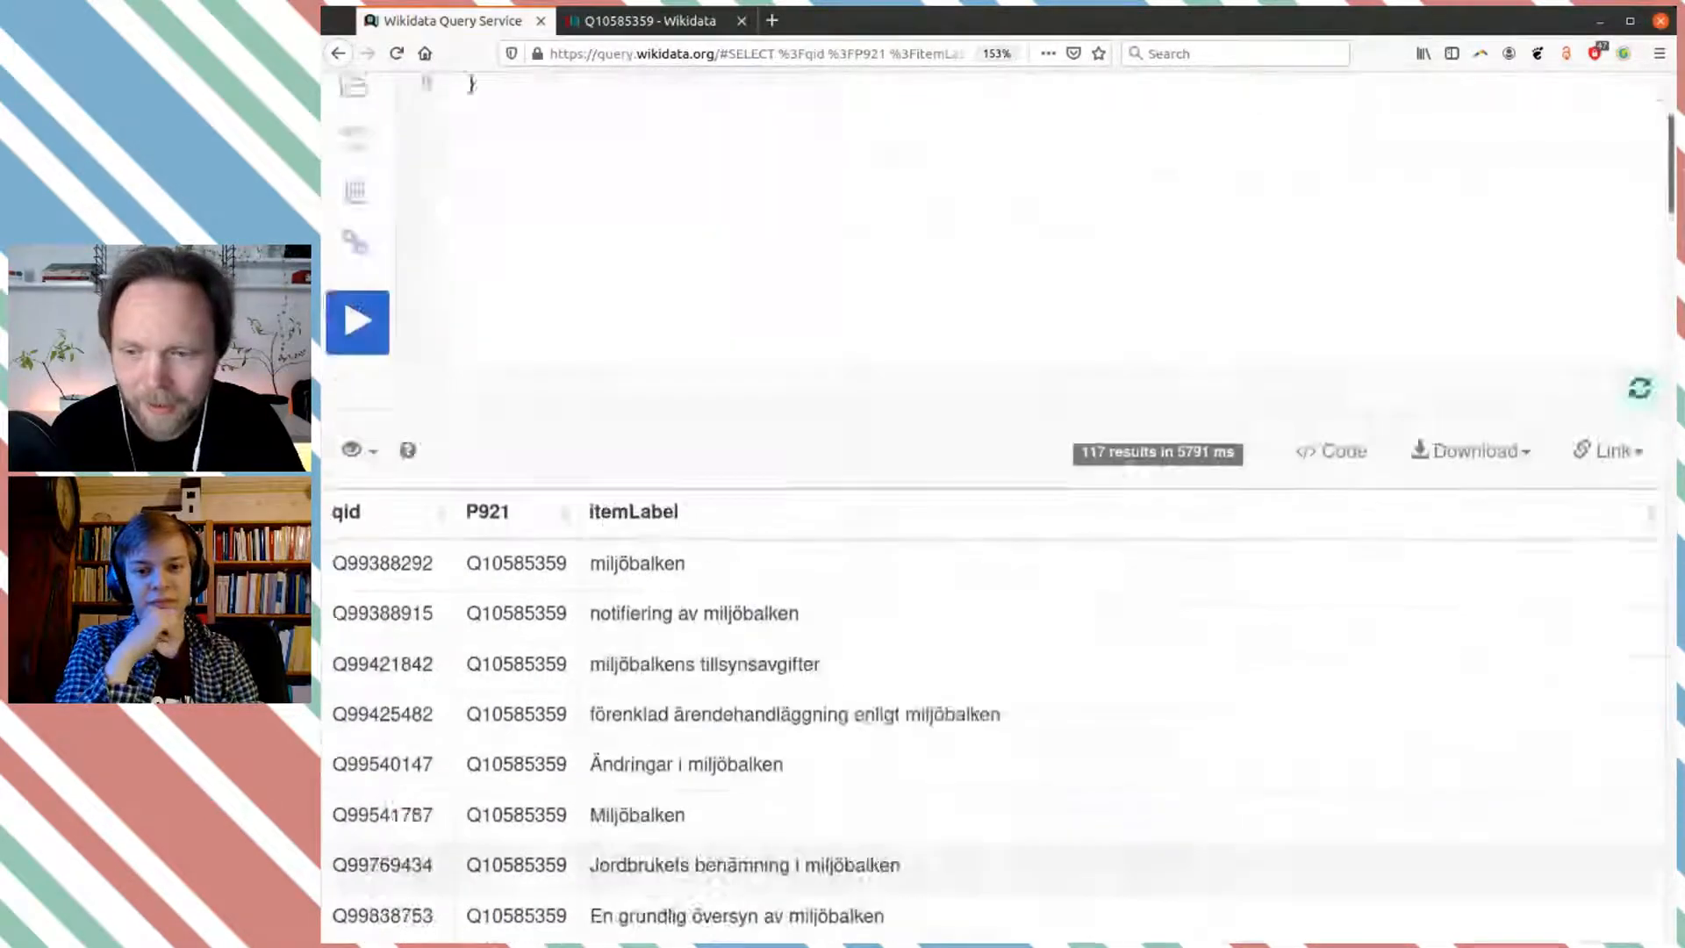
scroll(991, 500, "up", 4)
left_click(647, 161)
type("#?itemLabel")
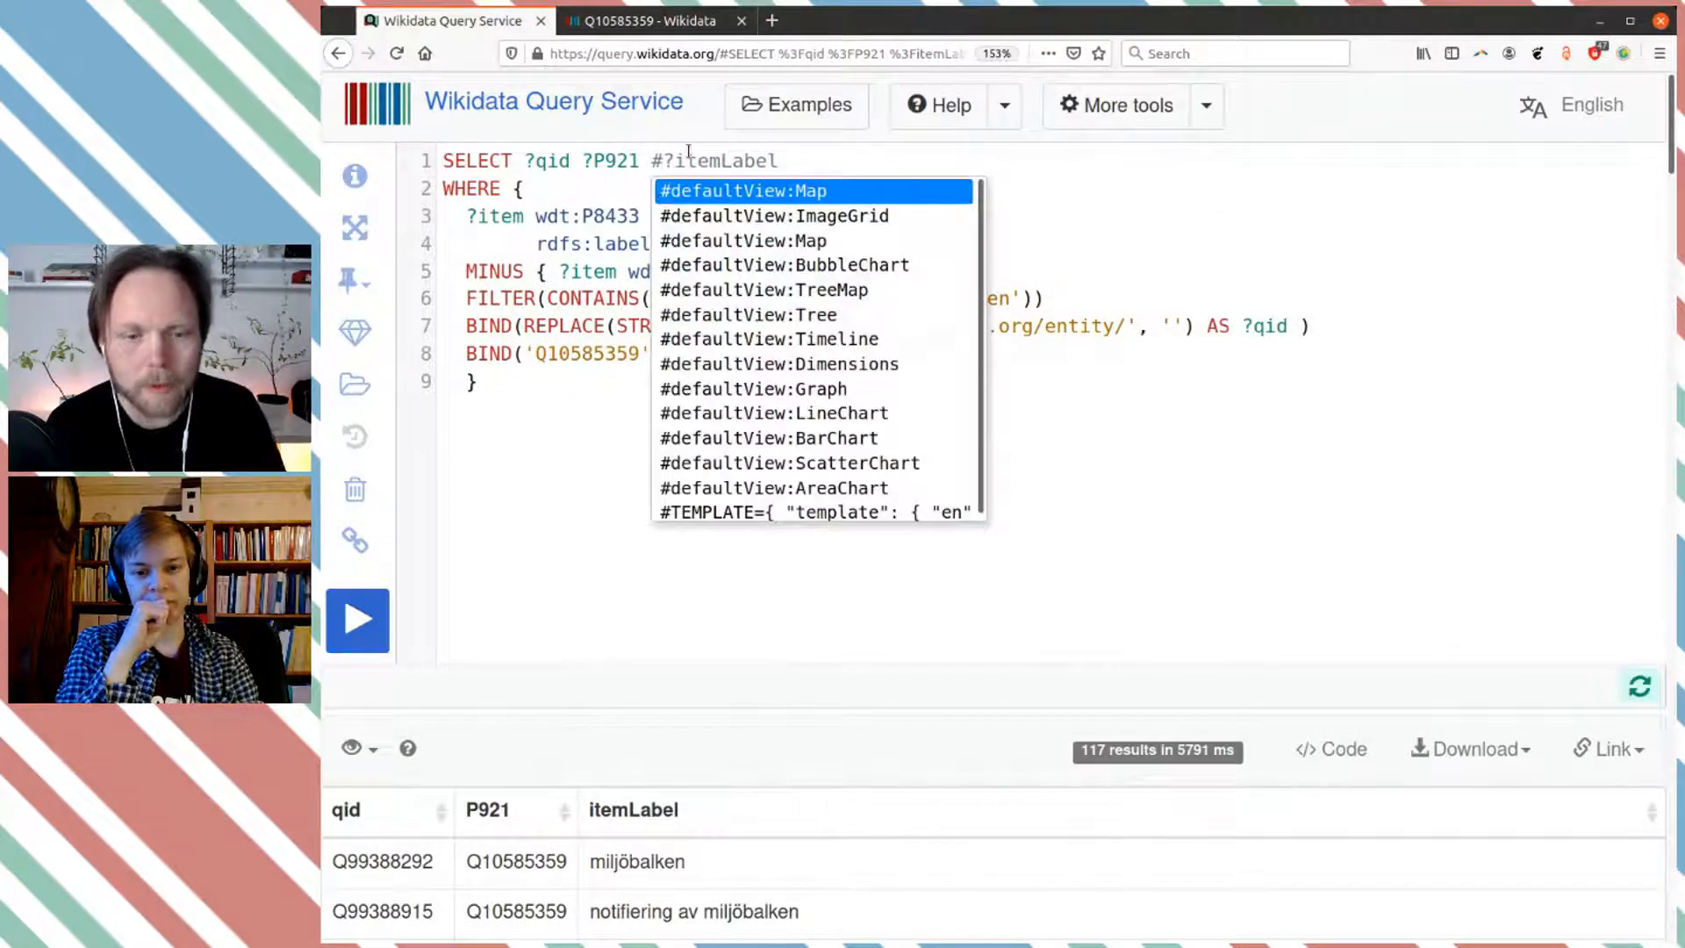
left_click(674, 160)
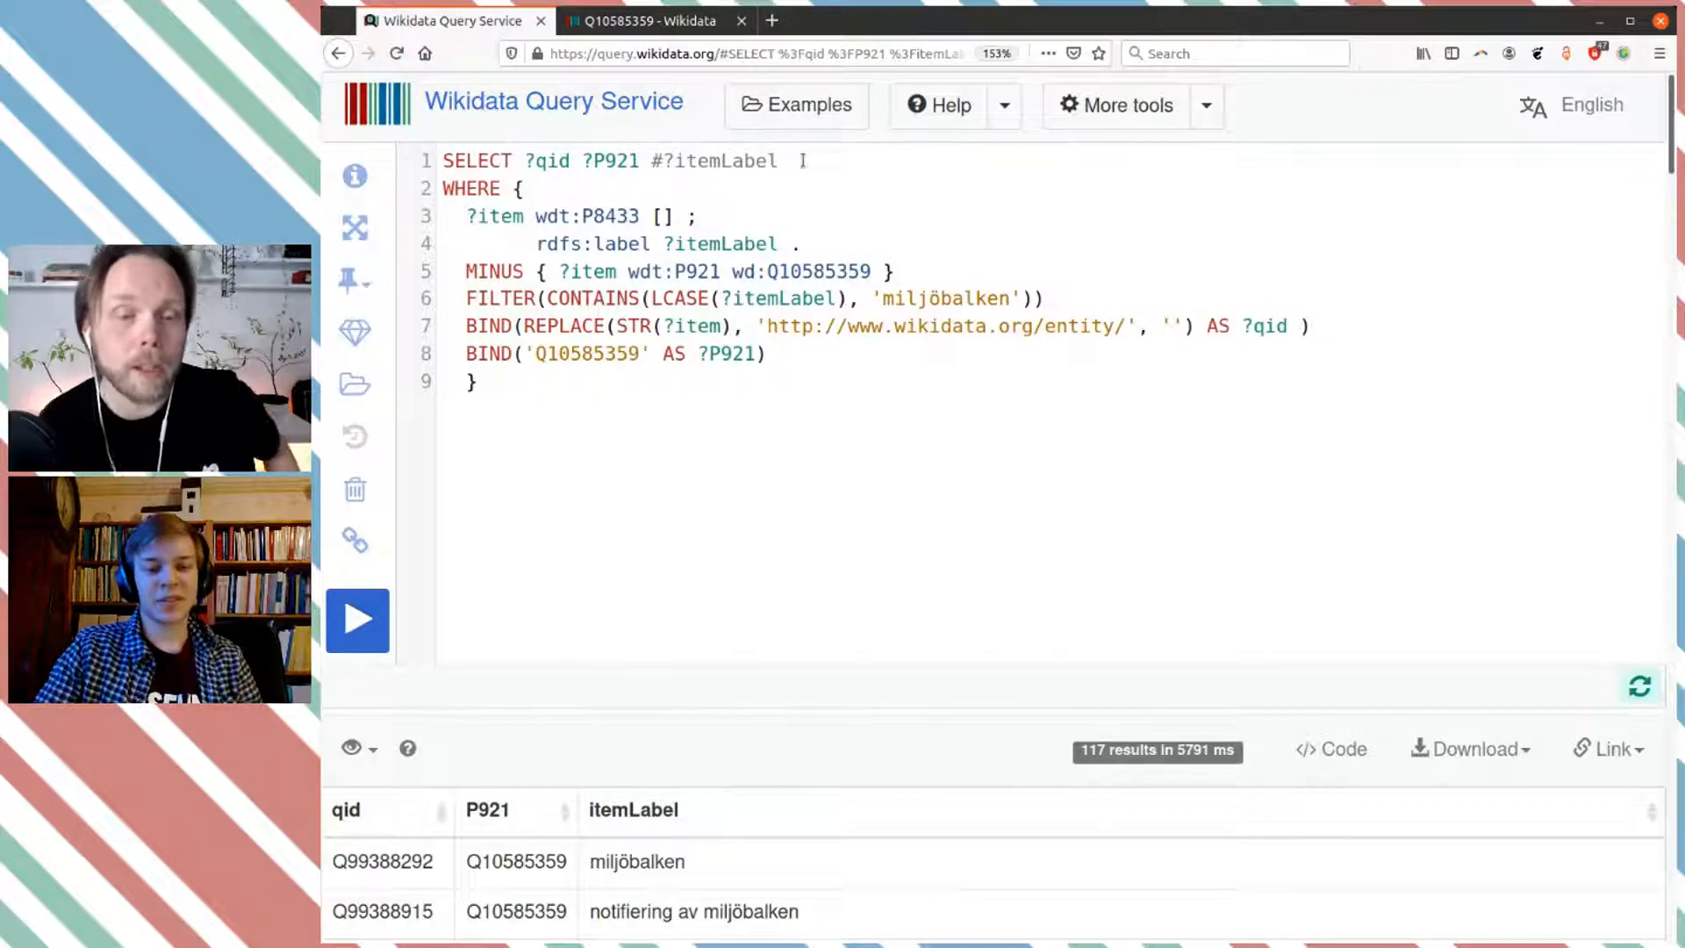
left_click(360, 614)
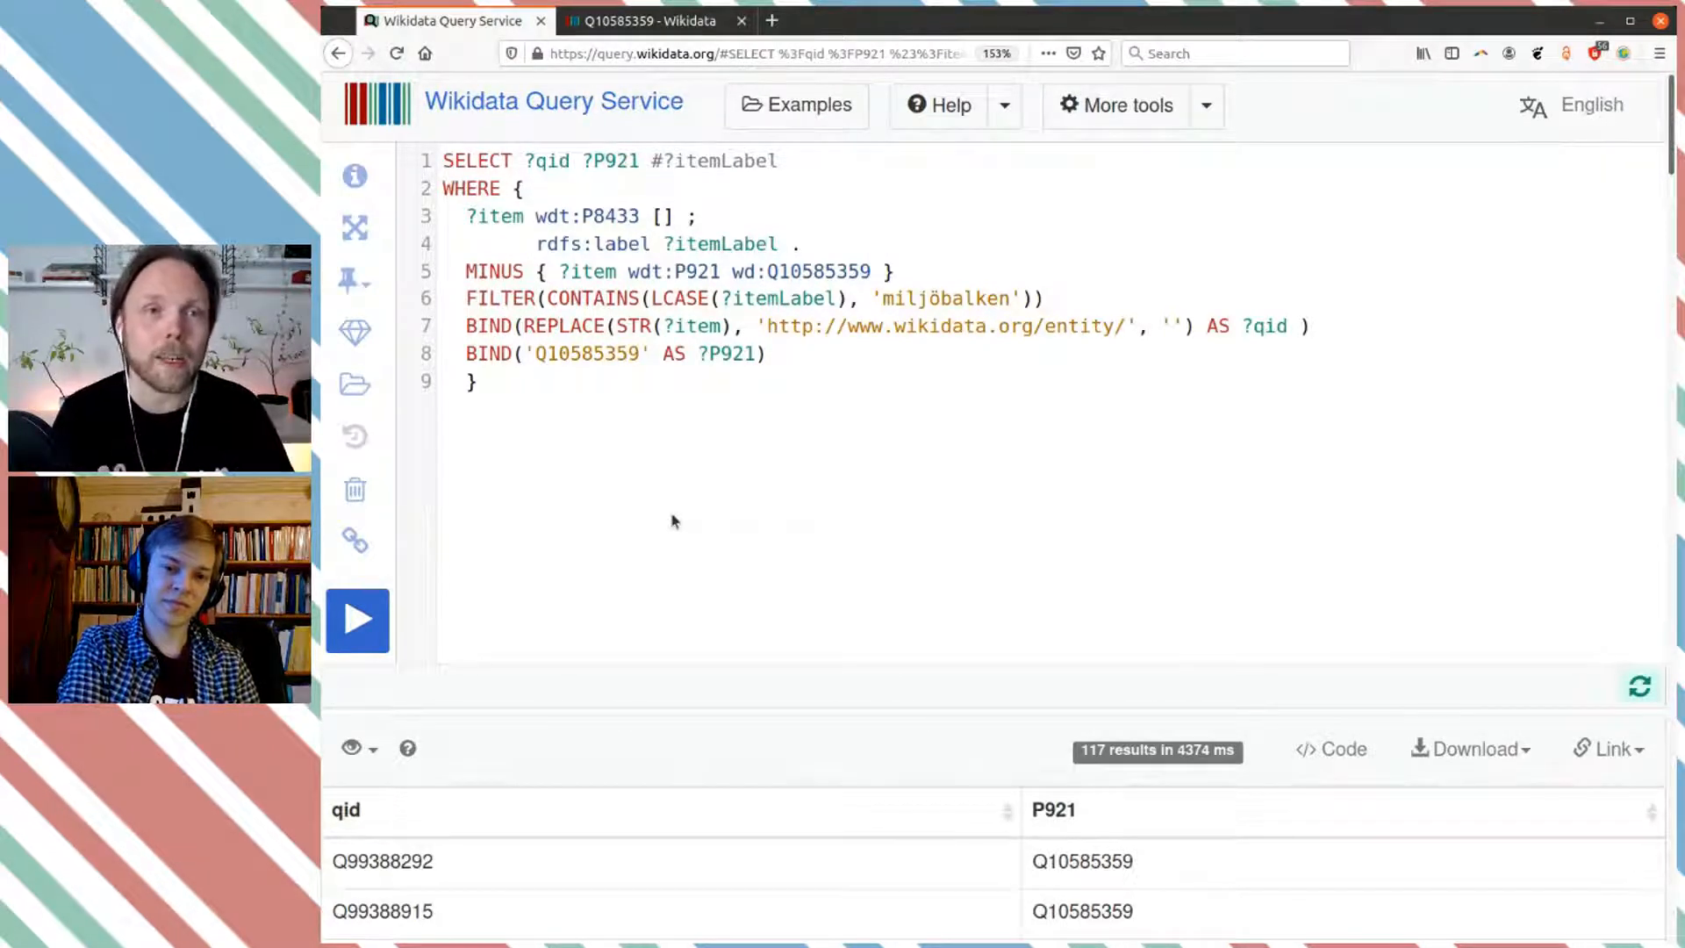
double_click(800, 271)
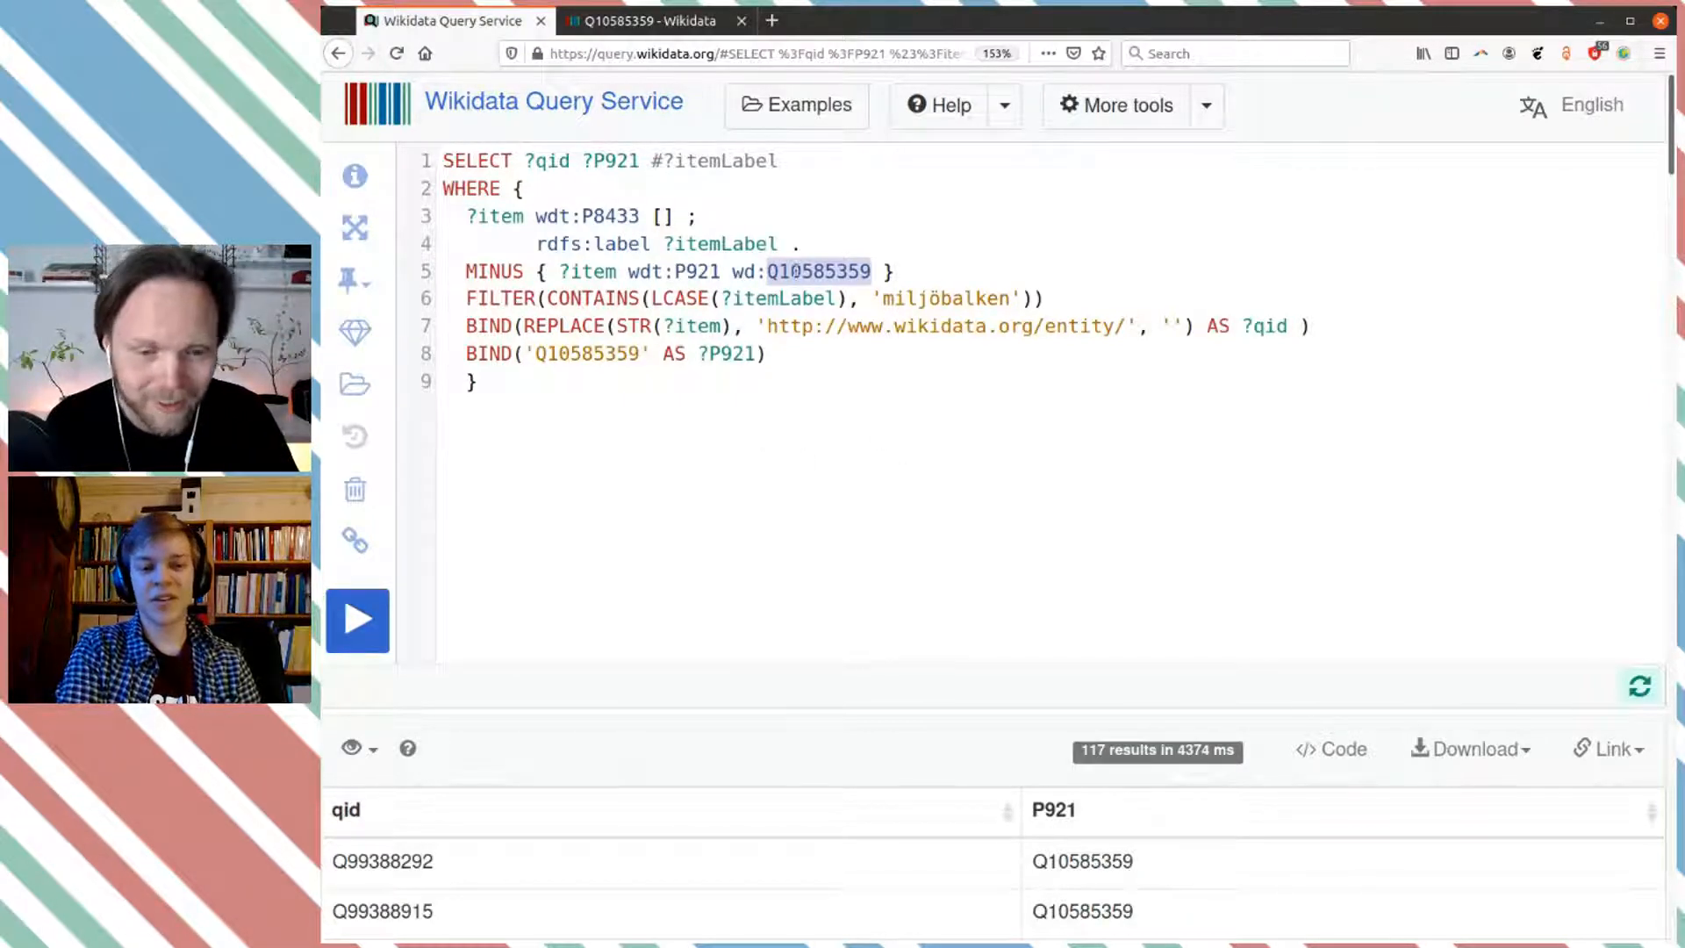
left_click(838, 380)
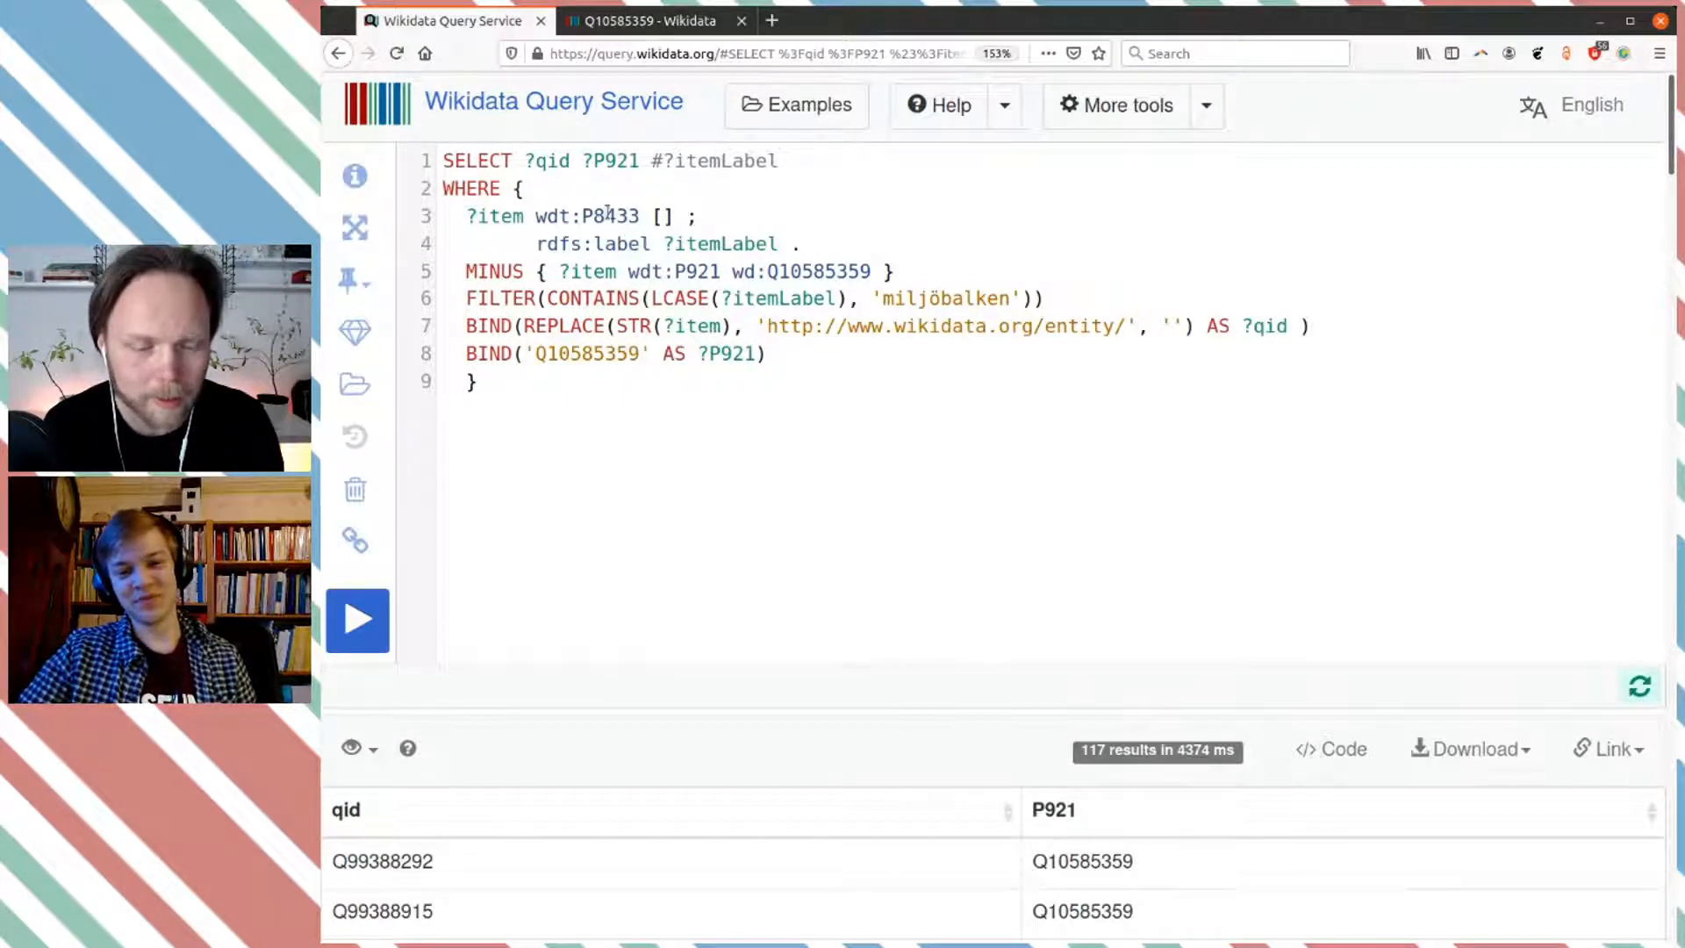
mouse_move(607, 213)
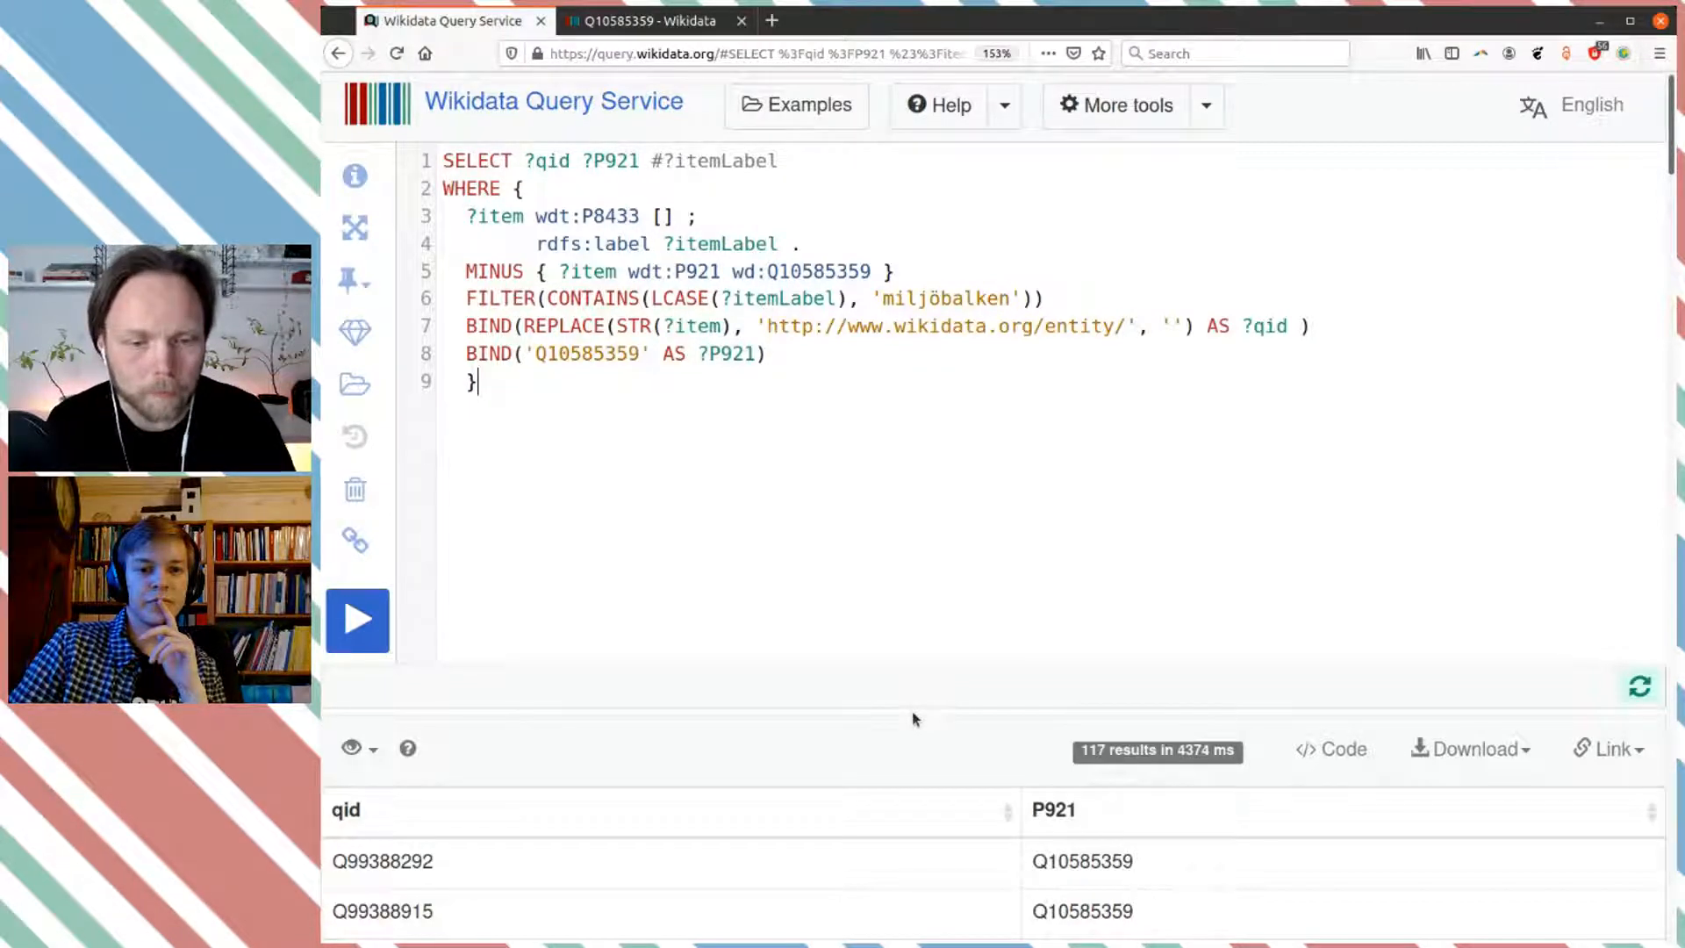
Step: Download the query results as a CSV file and open it in the text editor
scroll(947, 640, "down", 3)
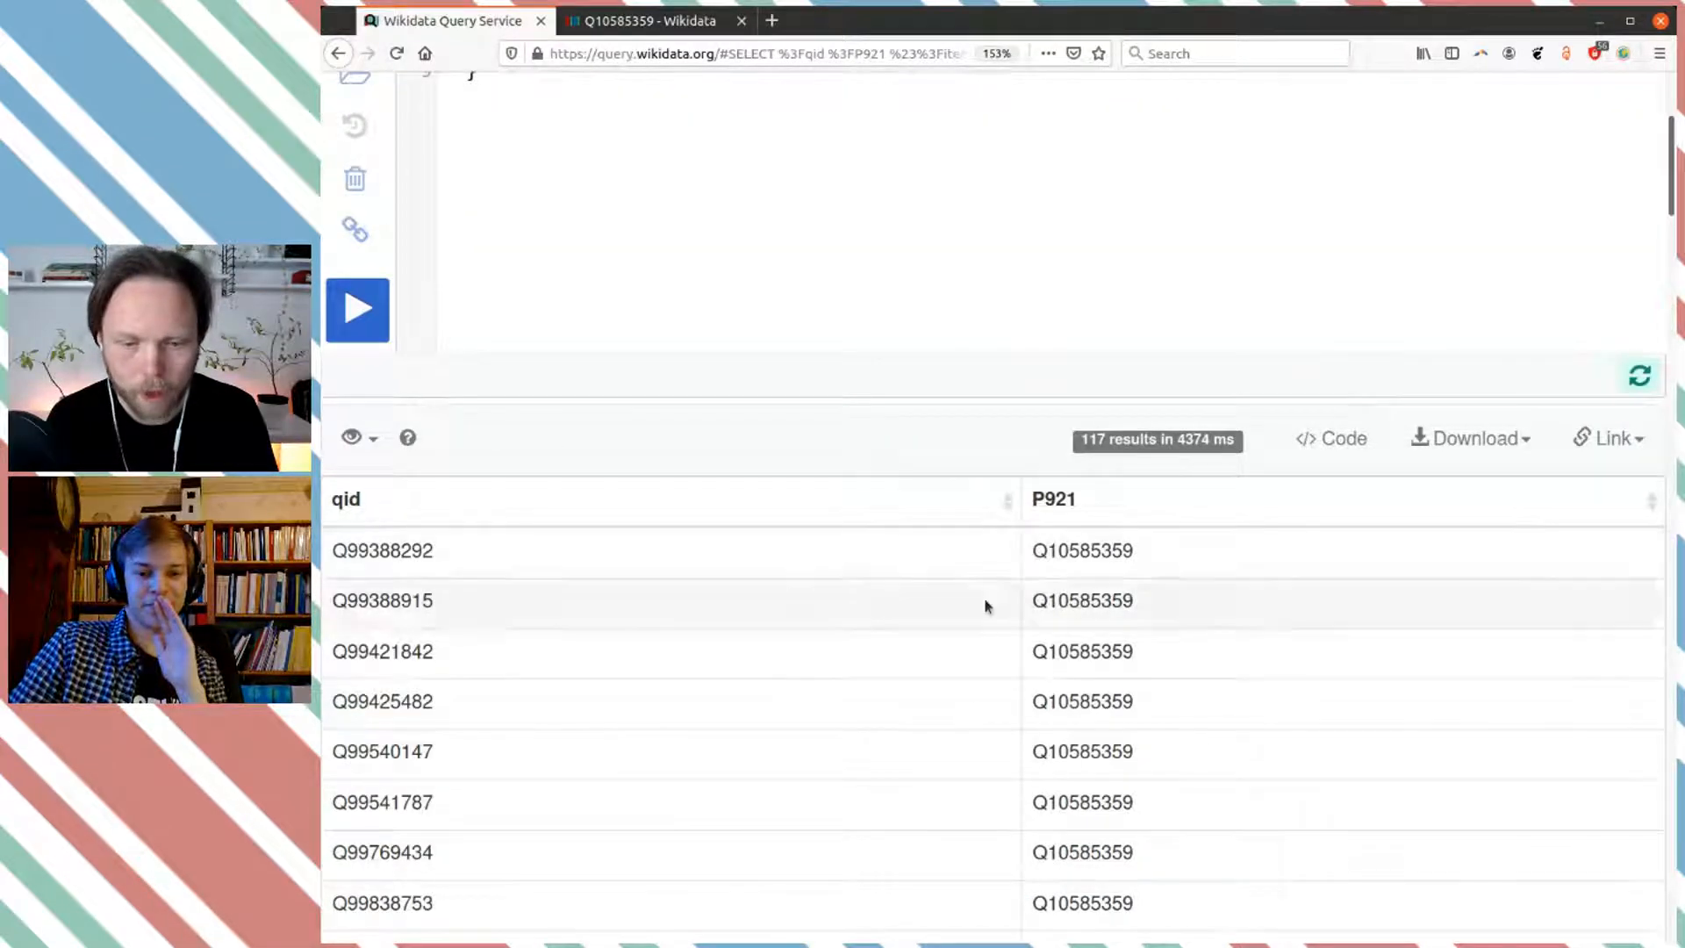
left_click(1472, 438)
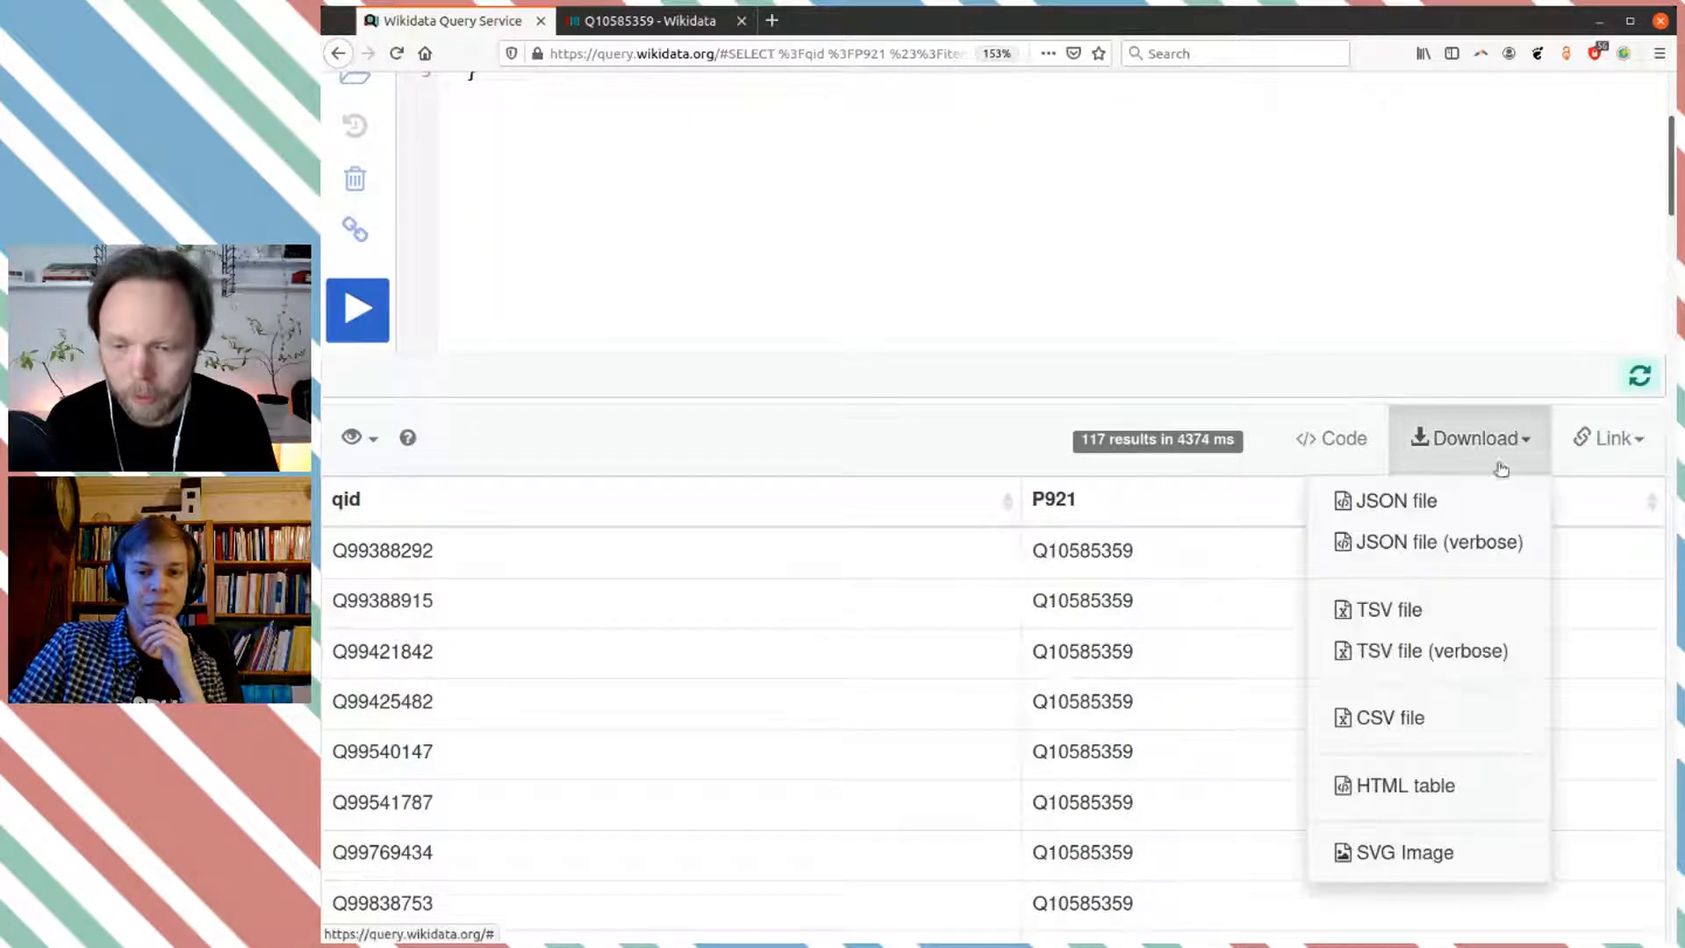
left_click(1376, 718)
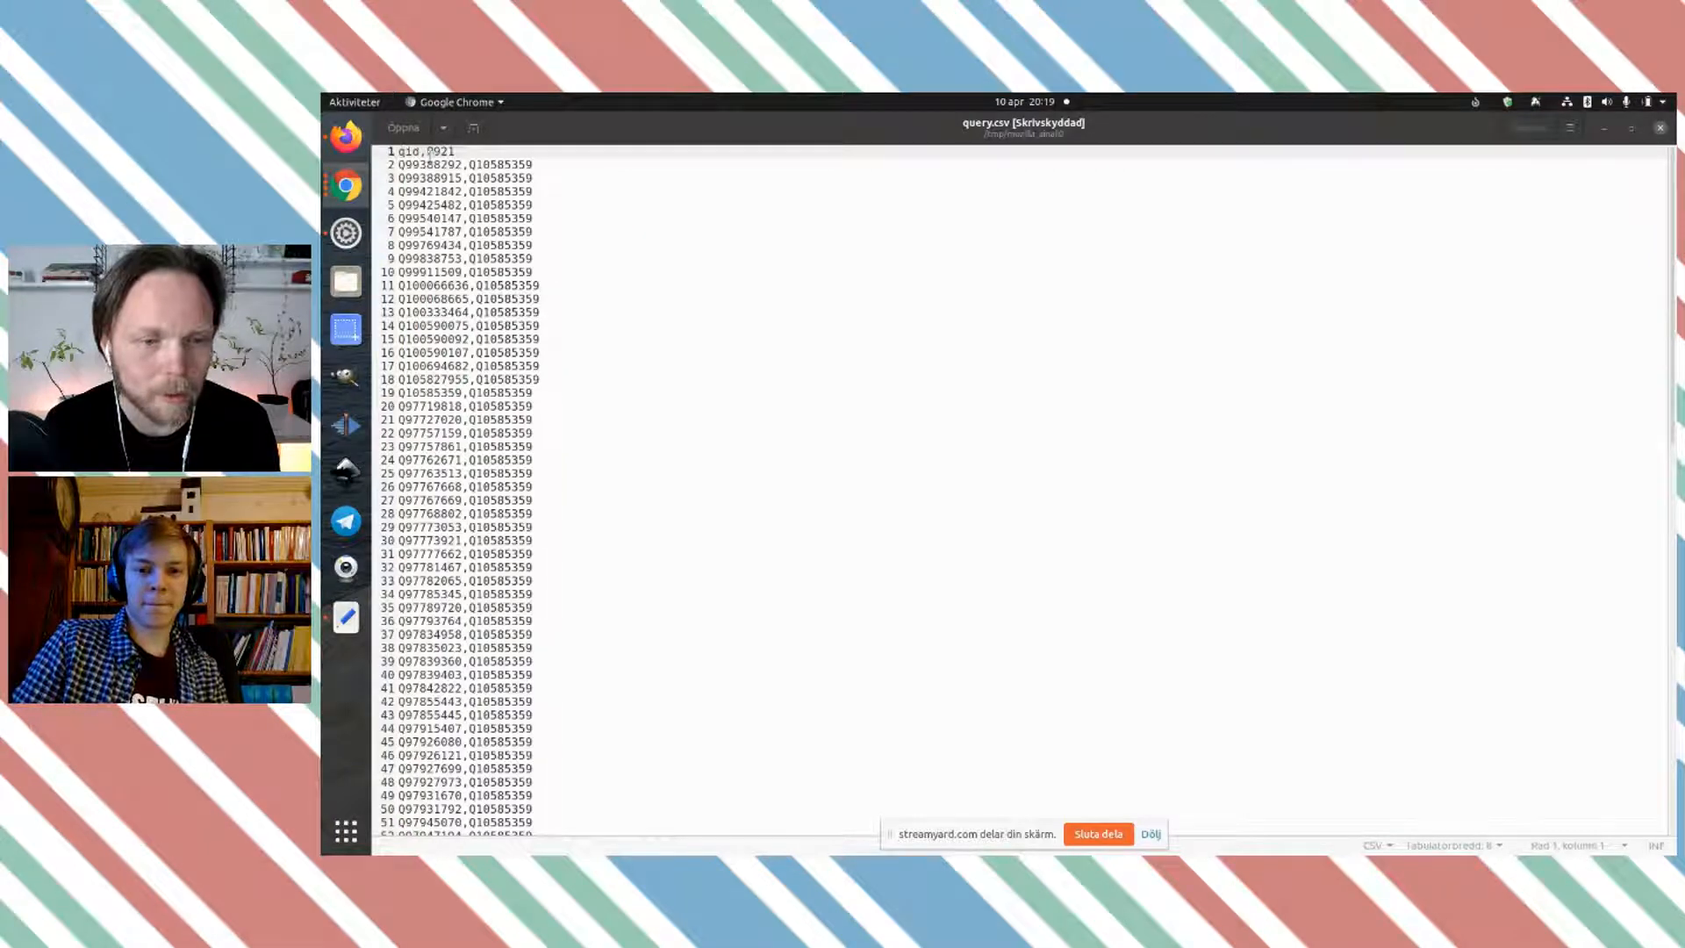
Step: Copy the entire contents of query.csv, including the header row, and minimise the text editor
left_click(831, 436)
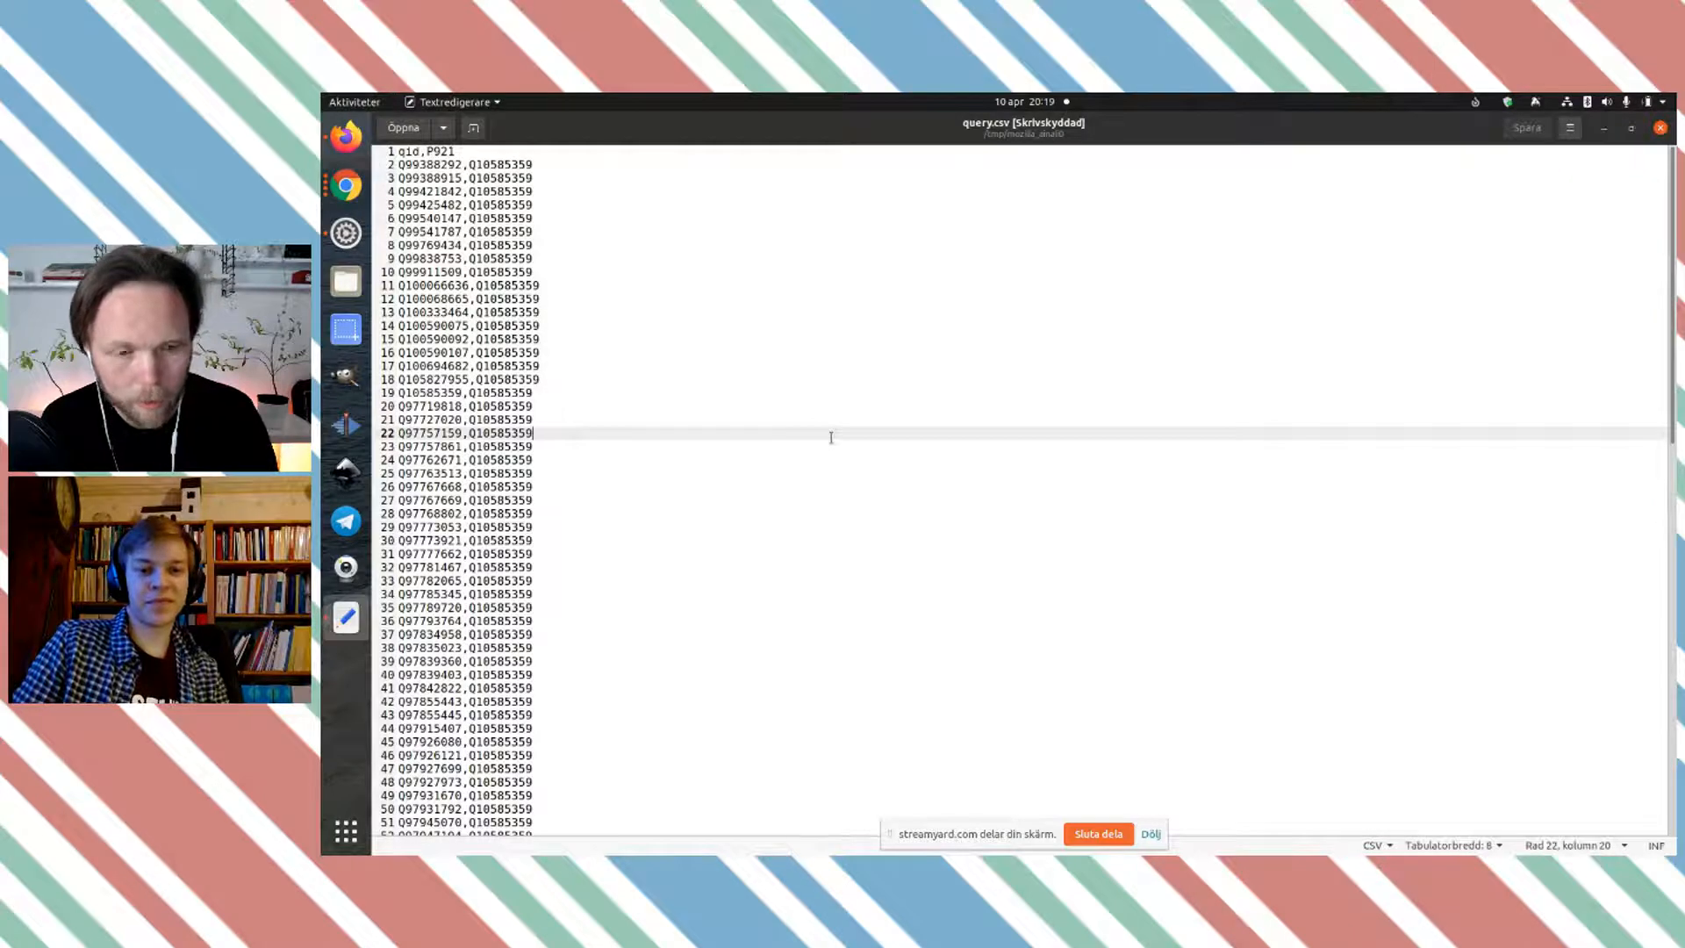
key("ctrl+a")
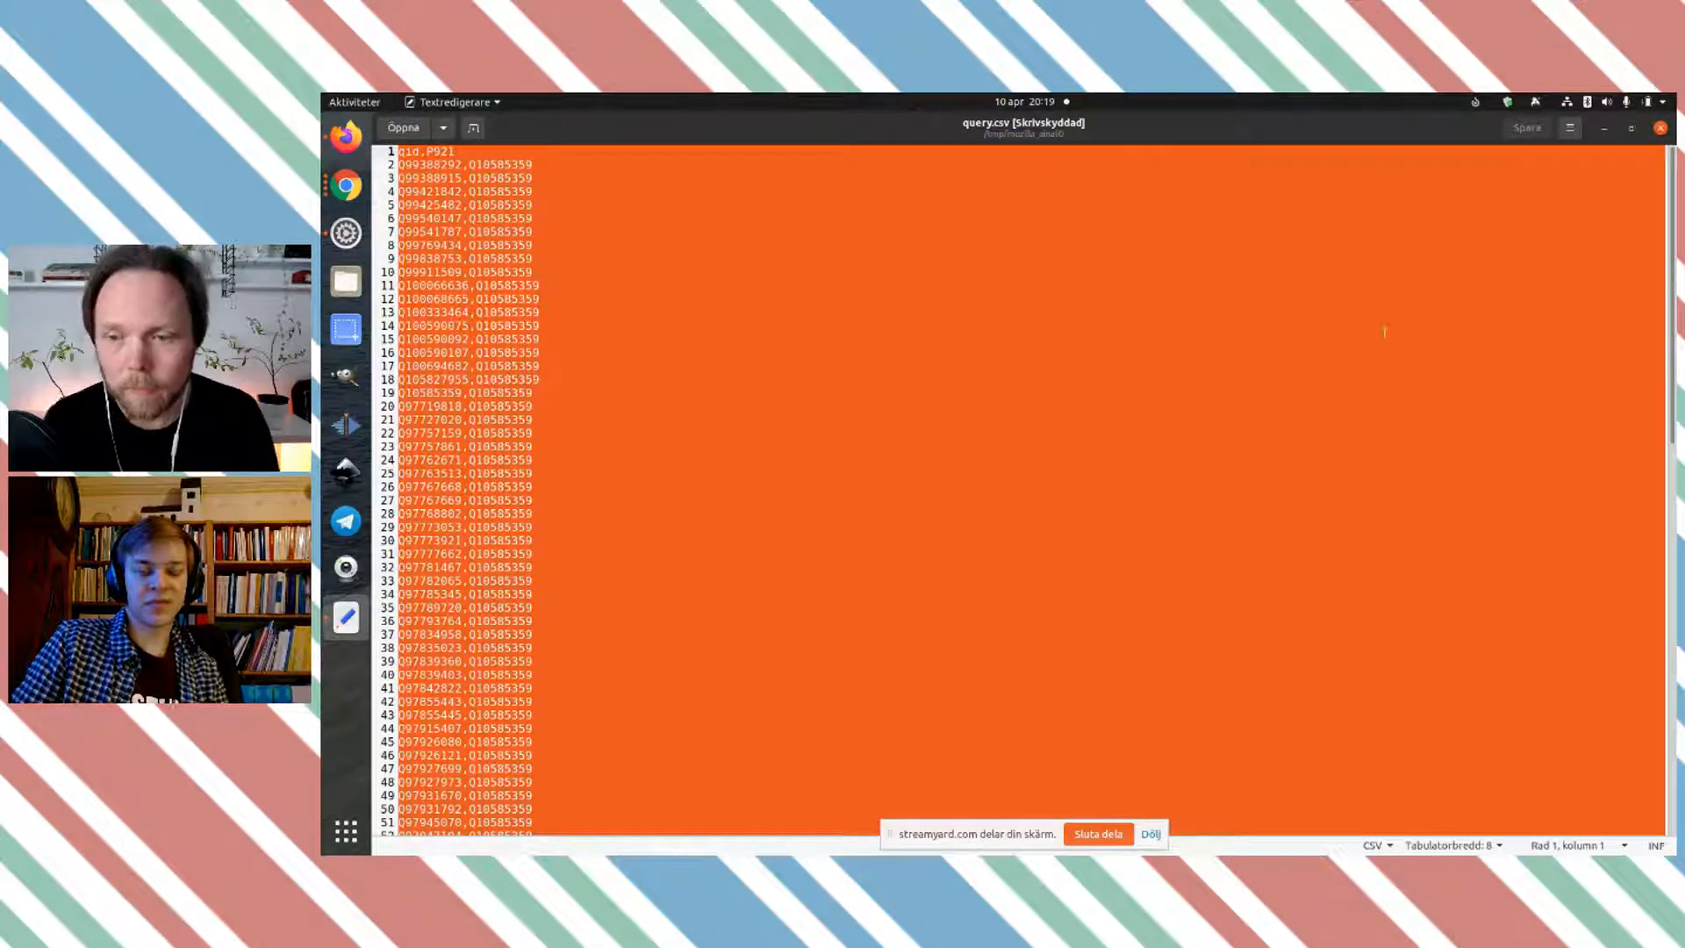
left_click(1604, 129)
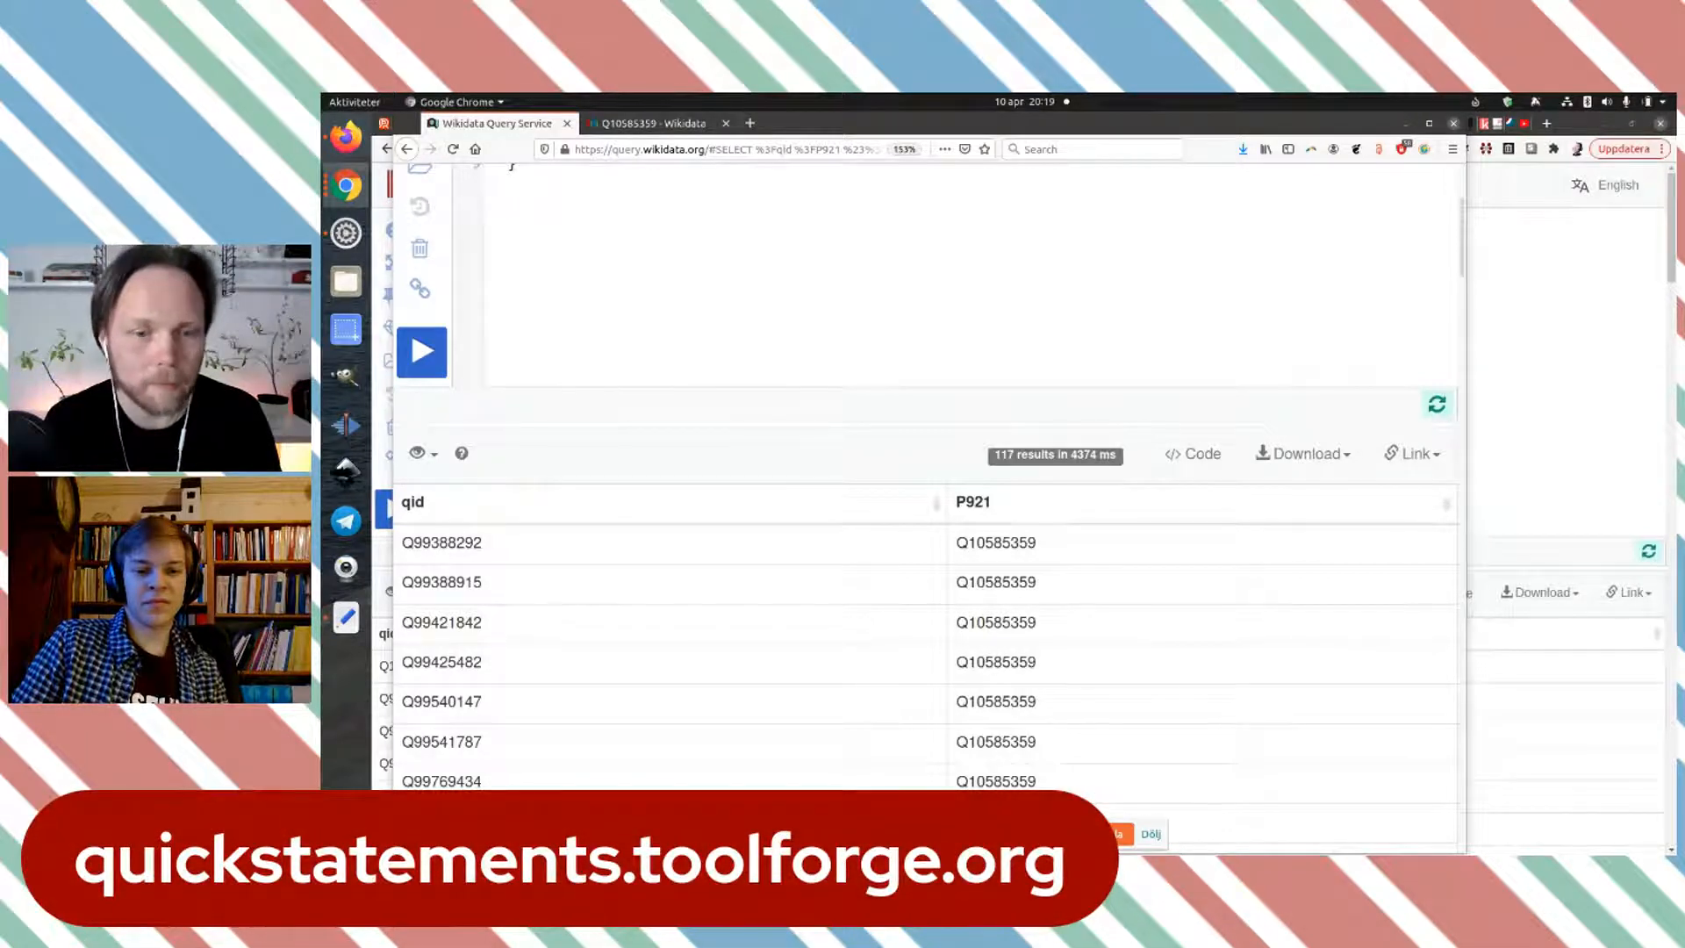
Step: Open the QuickStatements batch page, tools.wmflabs.org/quickstatements/#/batch, in a new Firefox tab
left_click(749, 123)
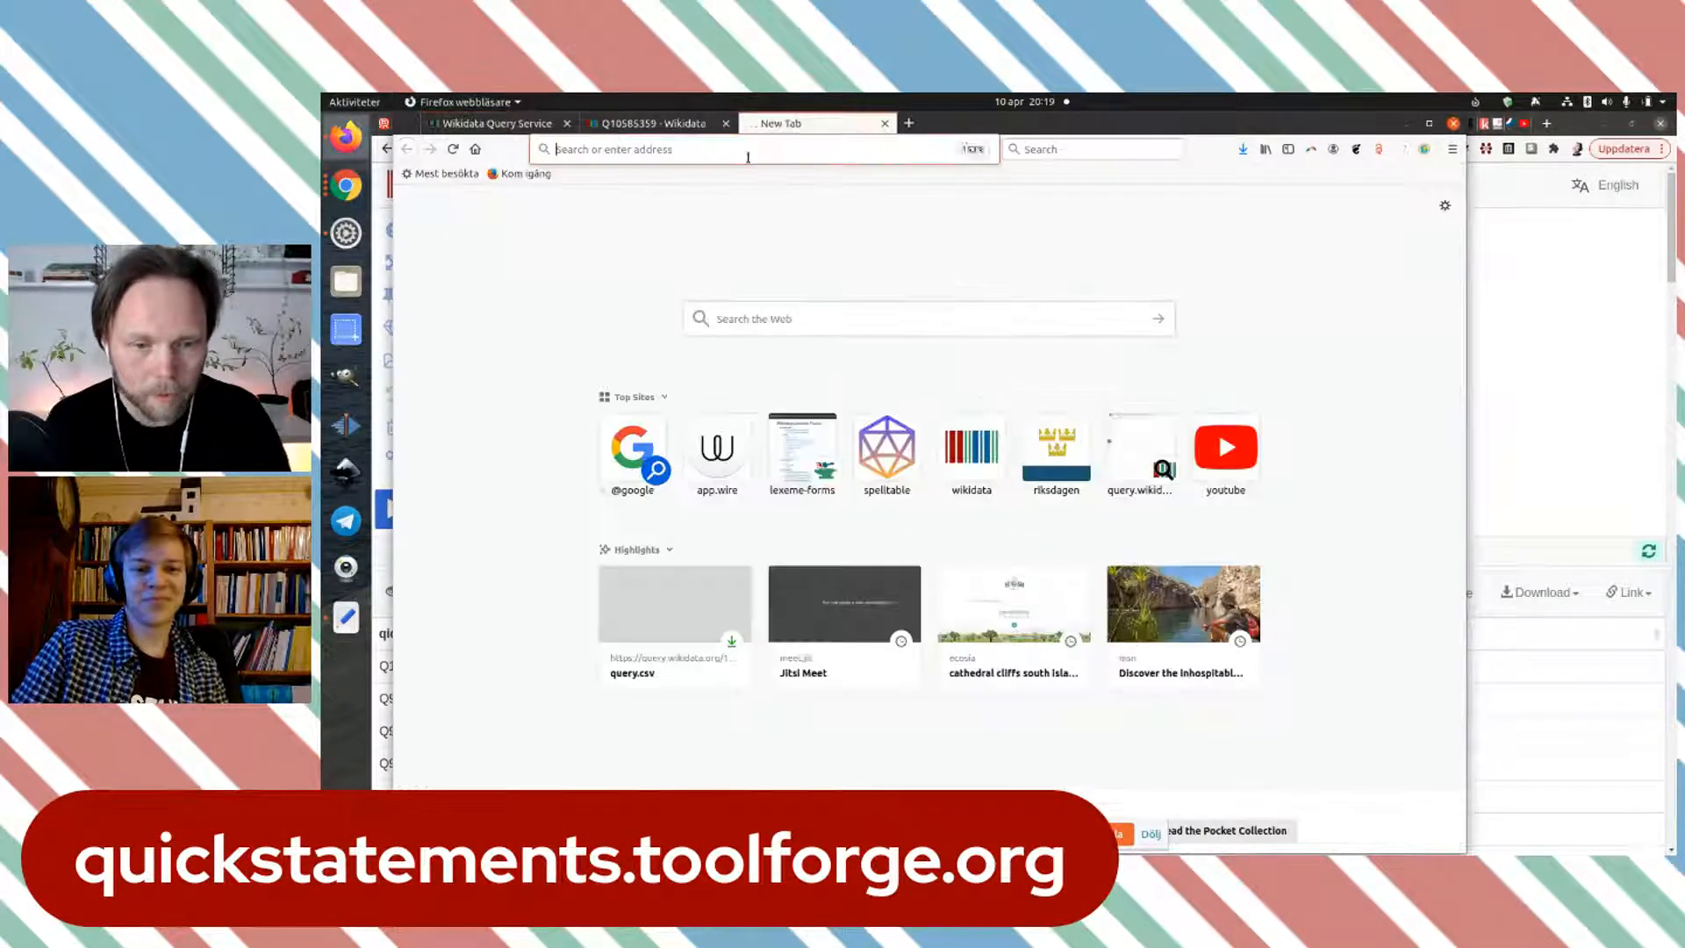
type("qui")
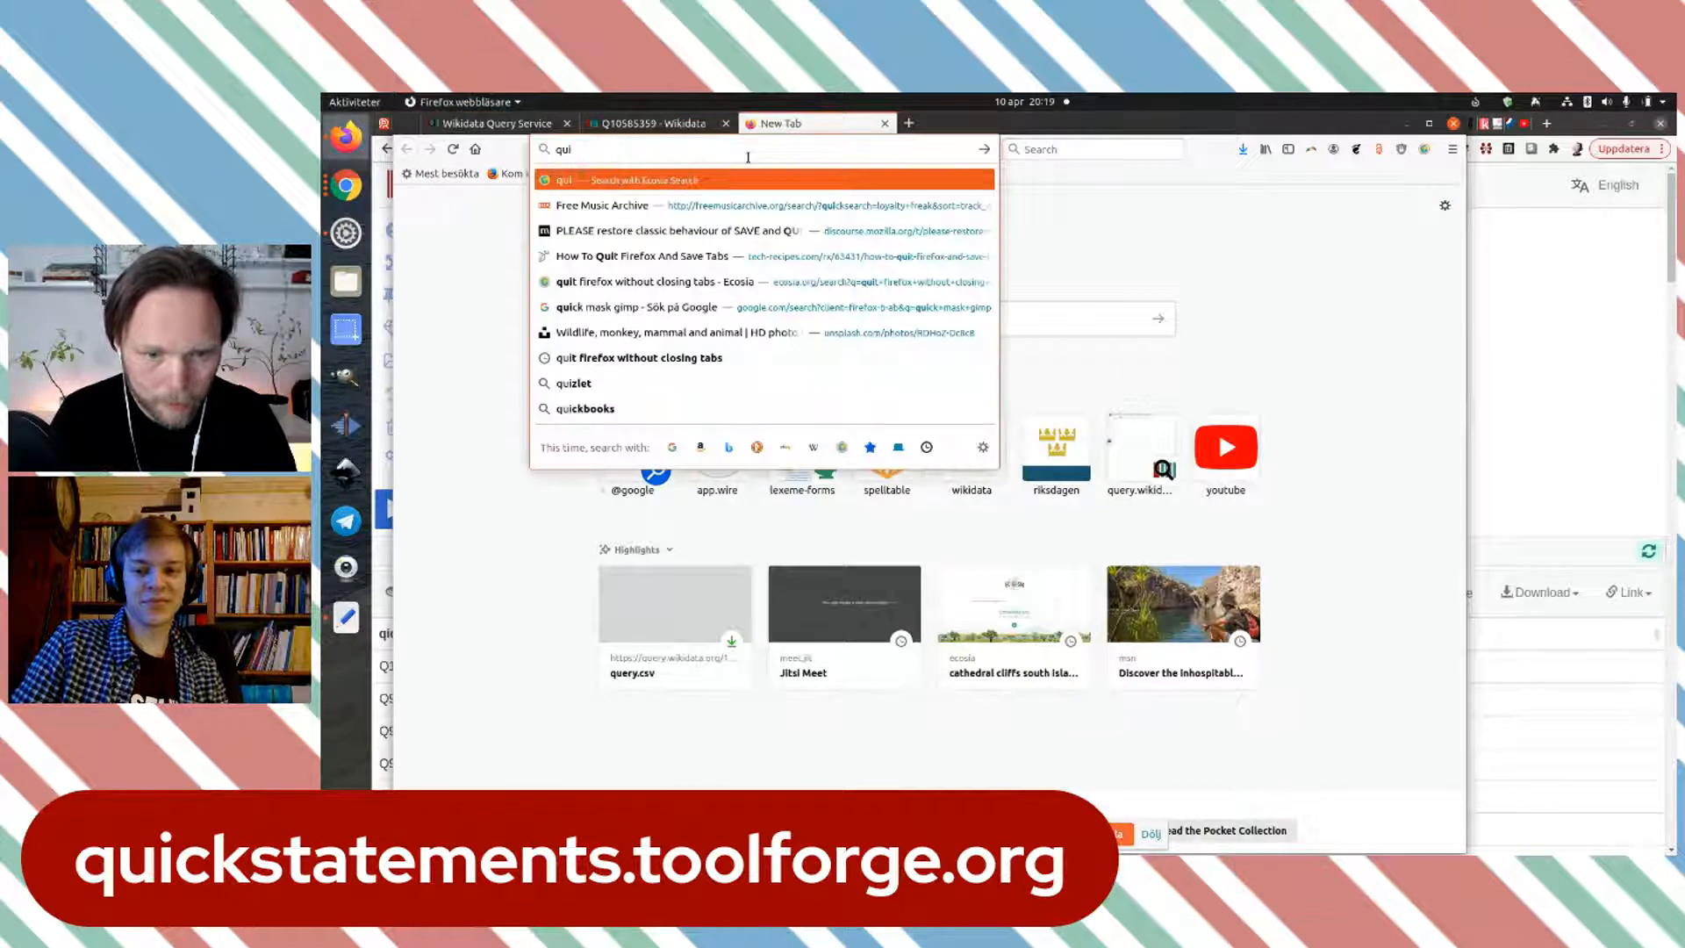
type("cks")
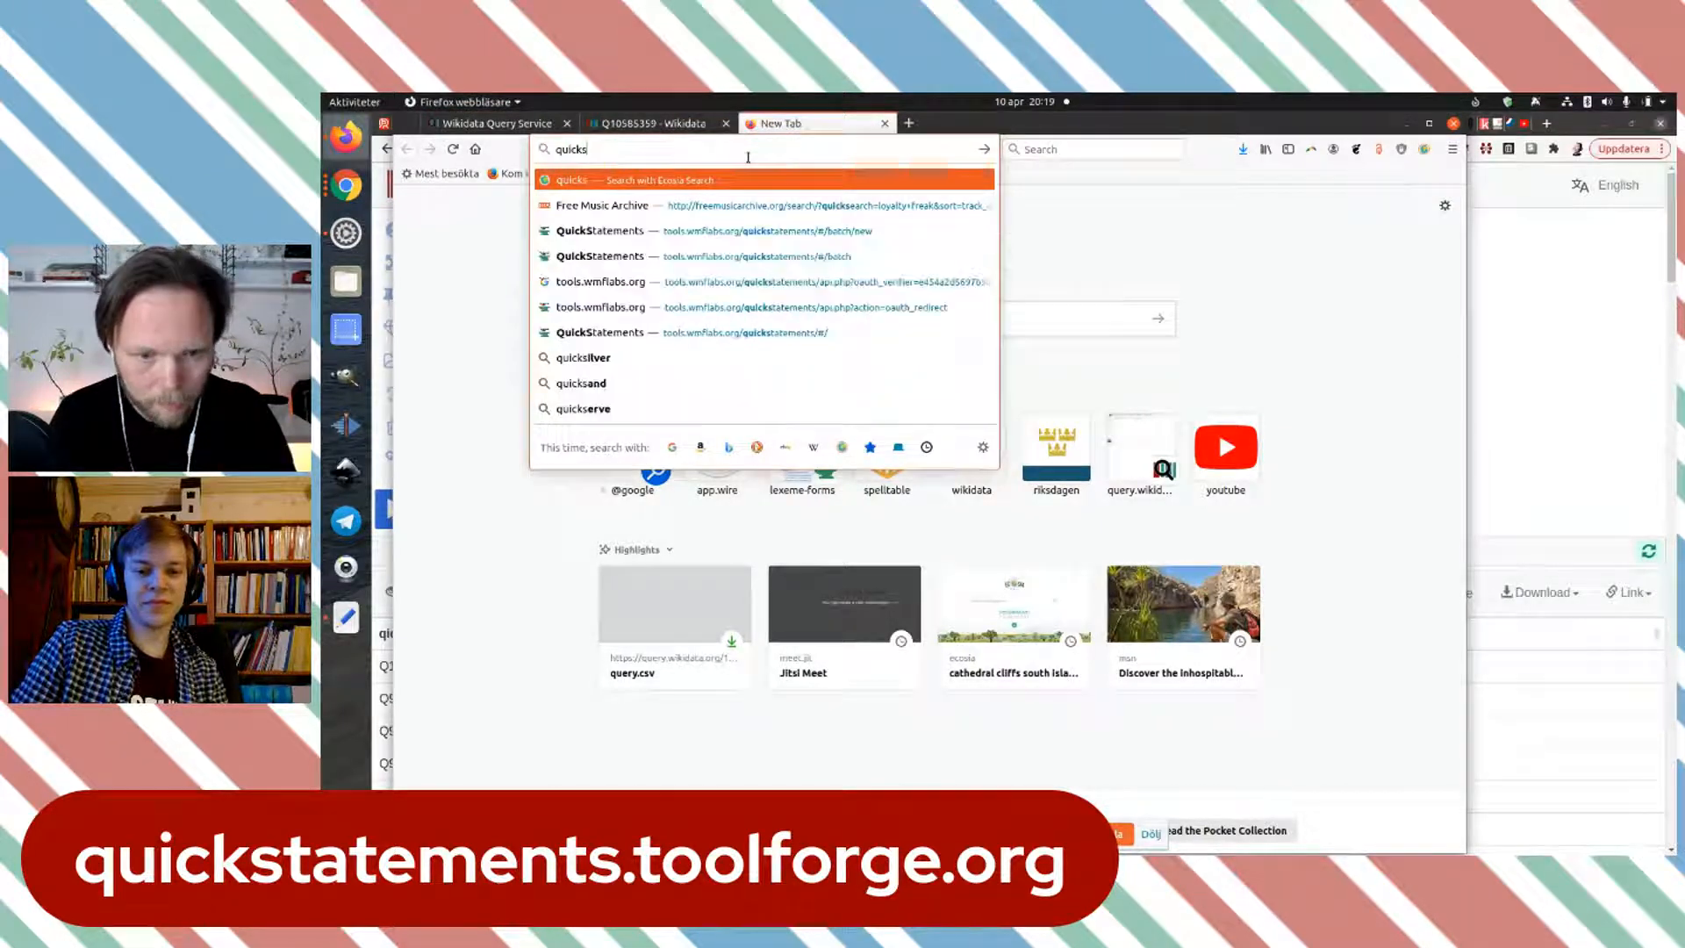
key("Down")
key("Down")
key("Down")
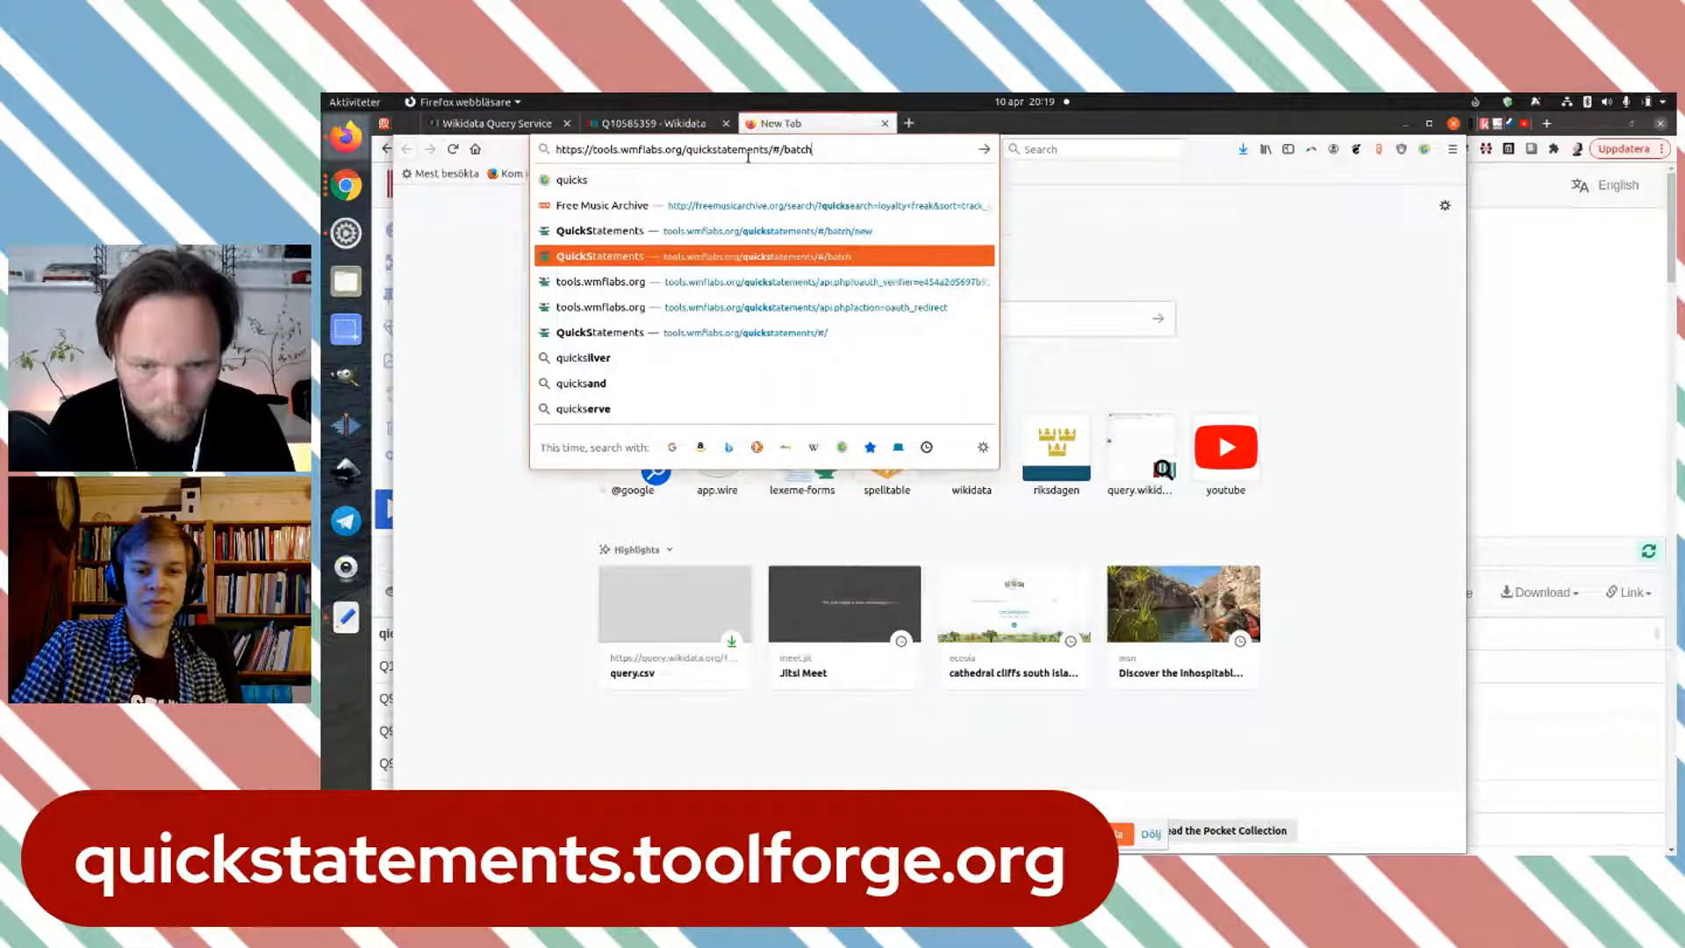
key("Return")
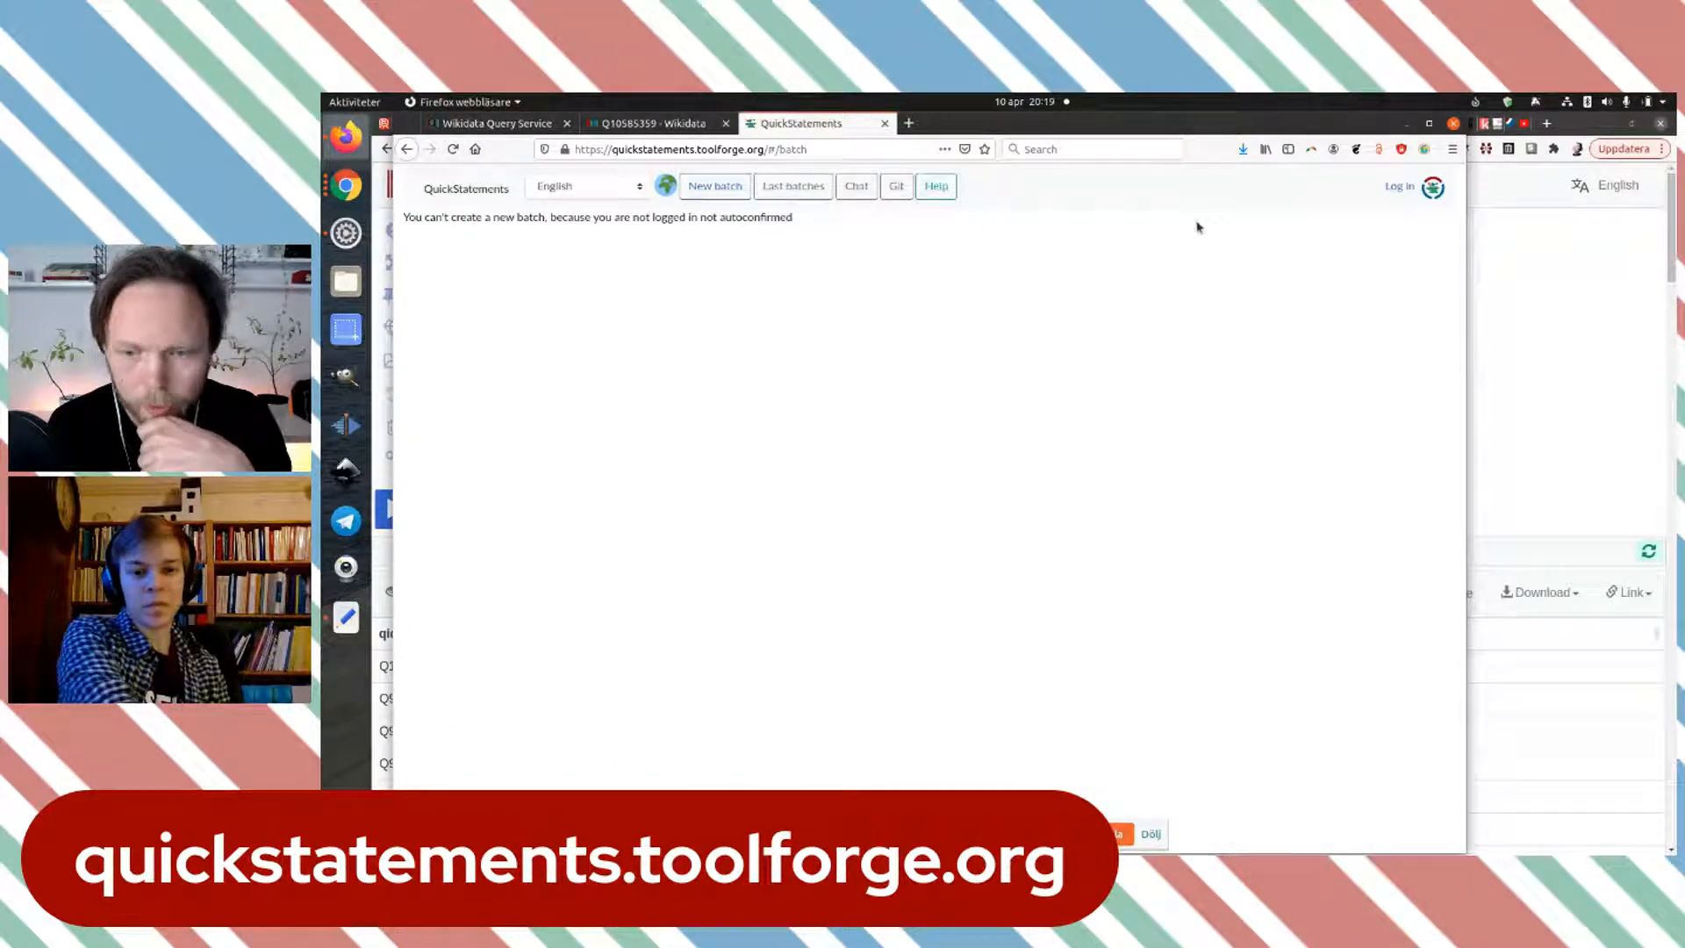
Step: Log in through MediaWiki with the account's username and password without saving them, and grant quickstatements access to the account
left_click(1395, 188)
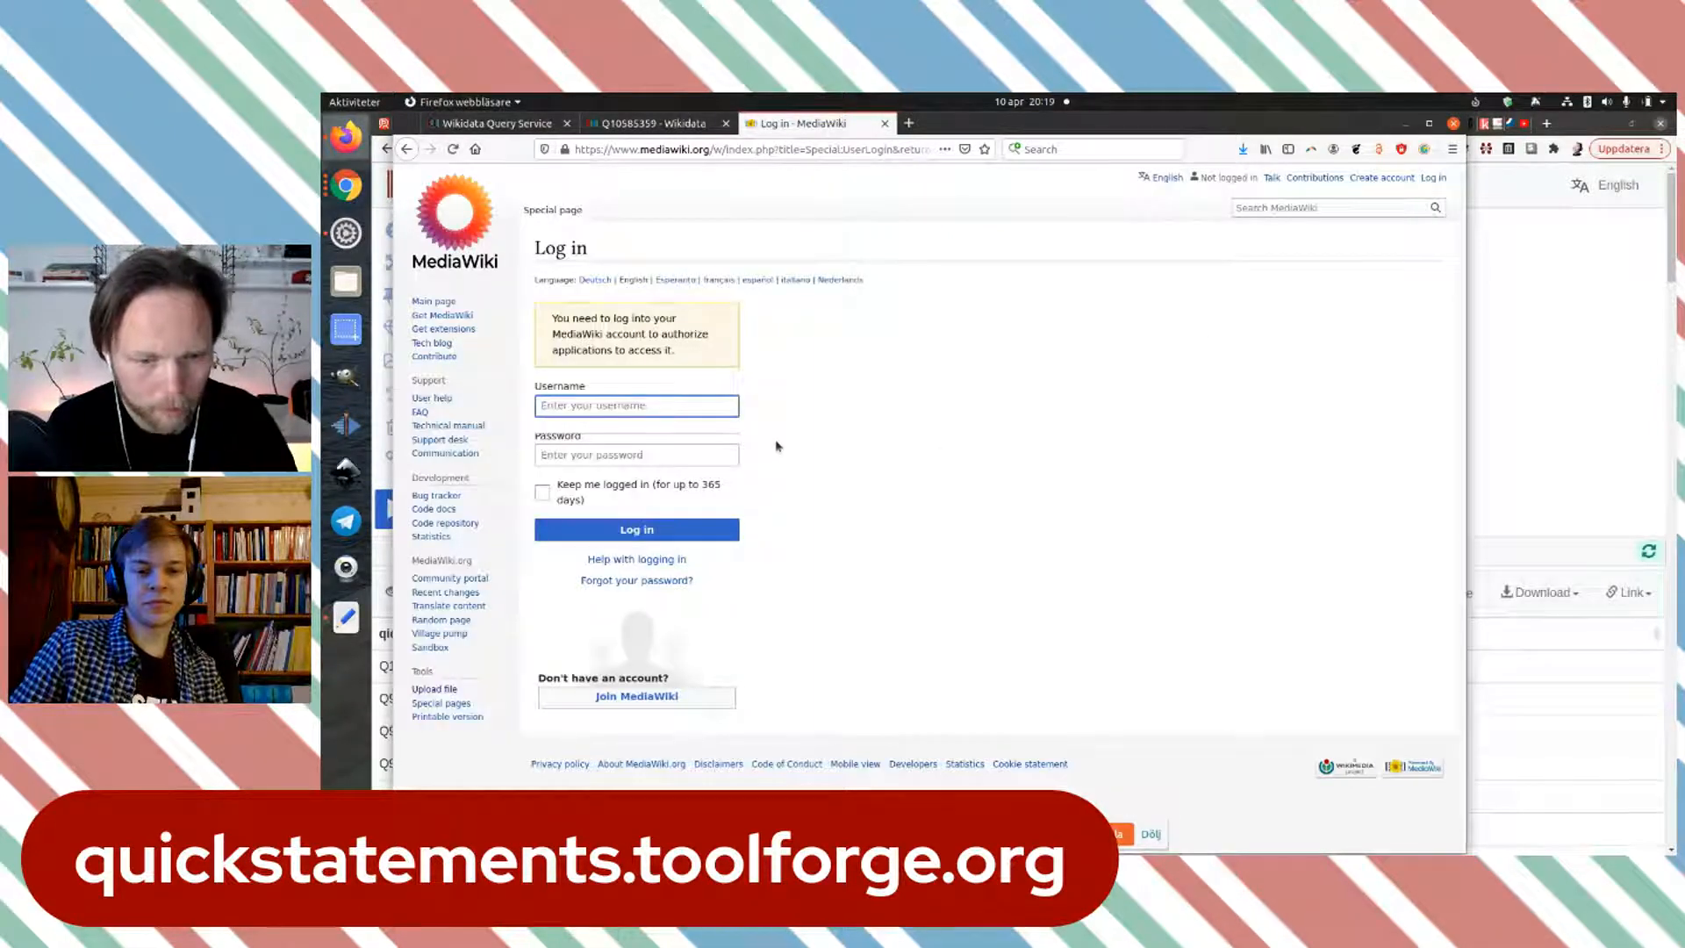
left_click(686, 406)
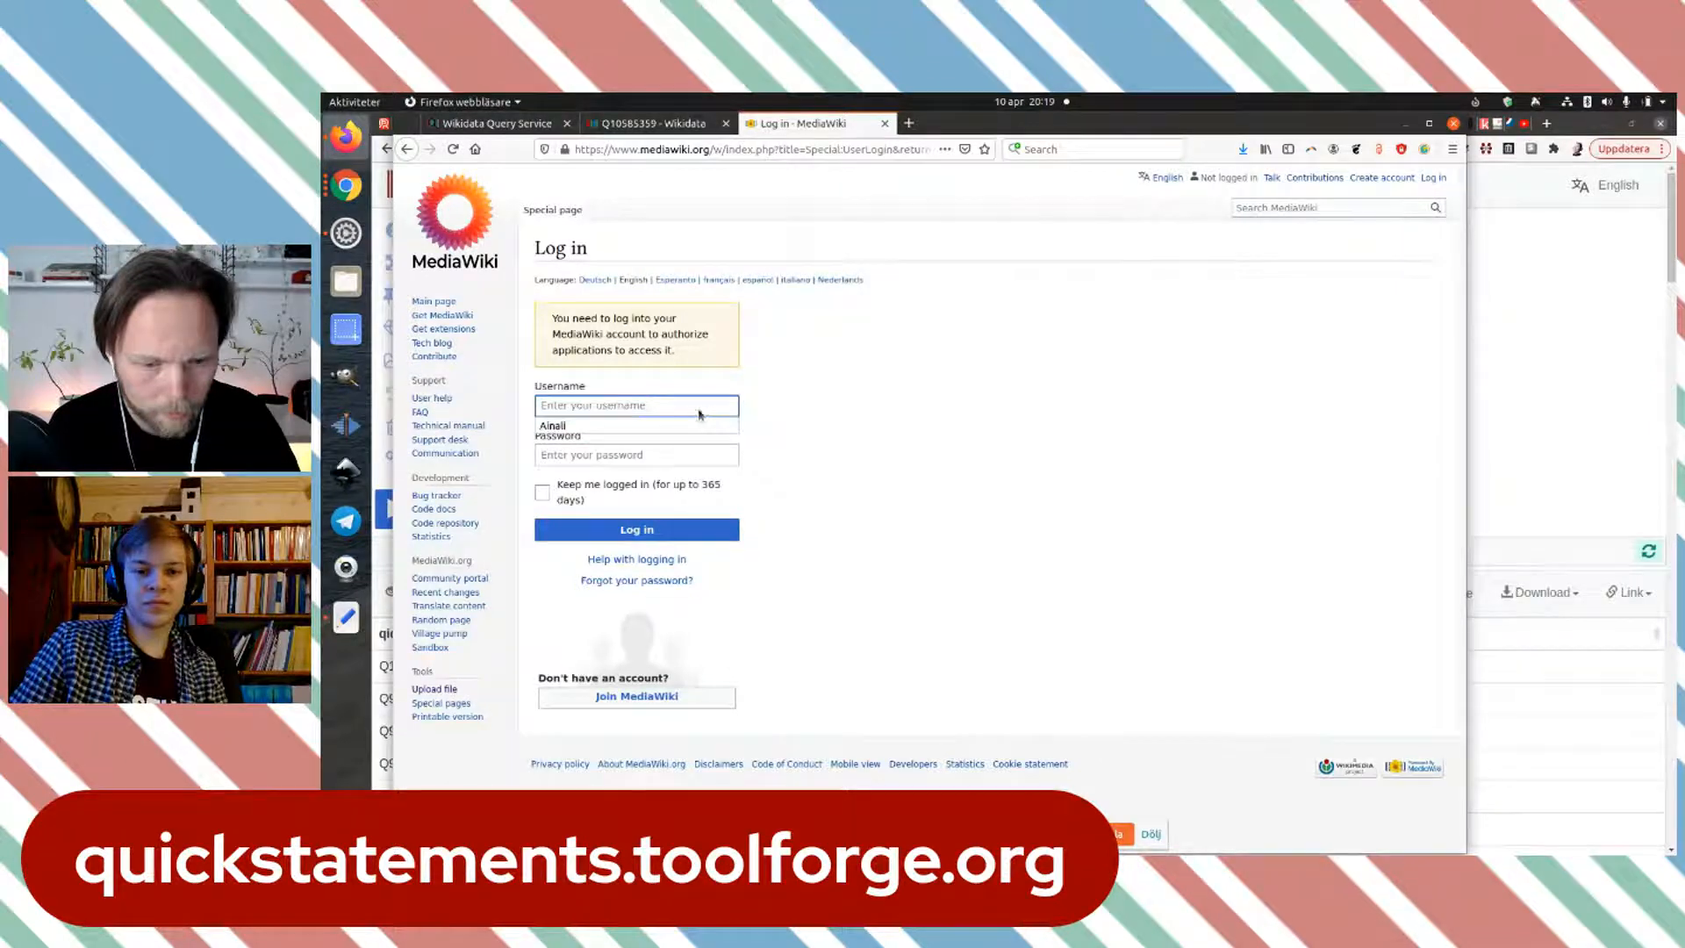
left_click(699, 426)
left_click(726, 456)
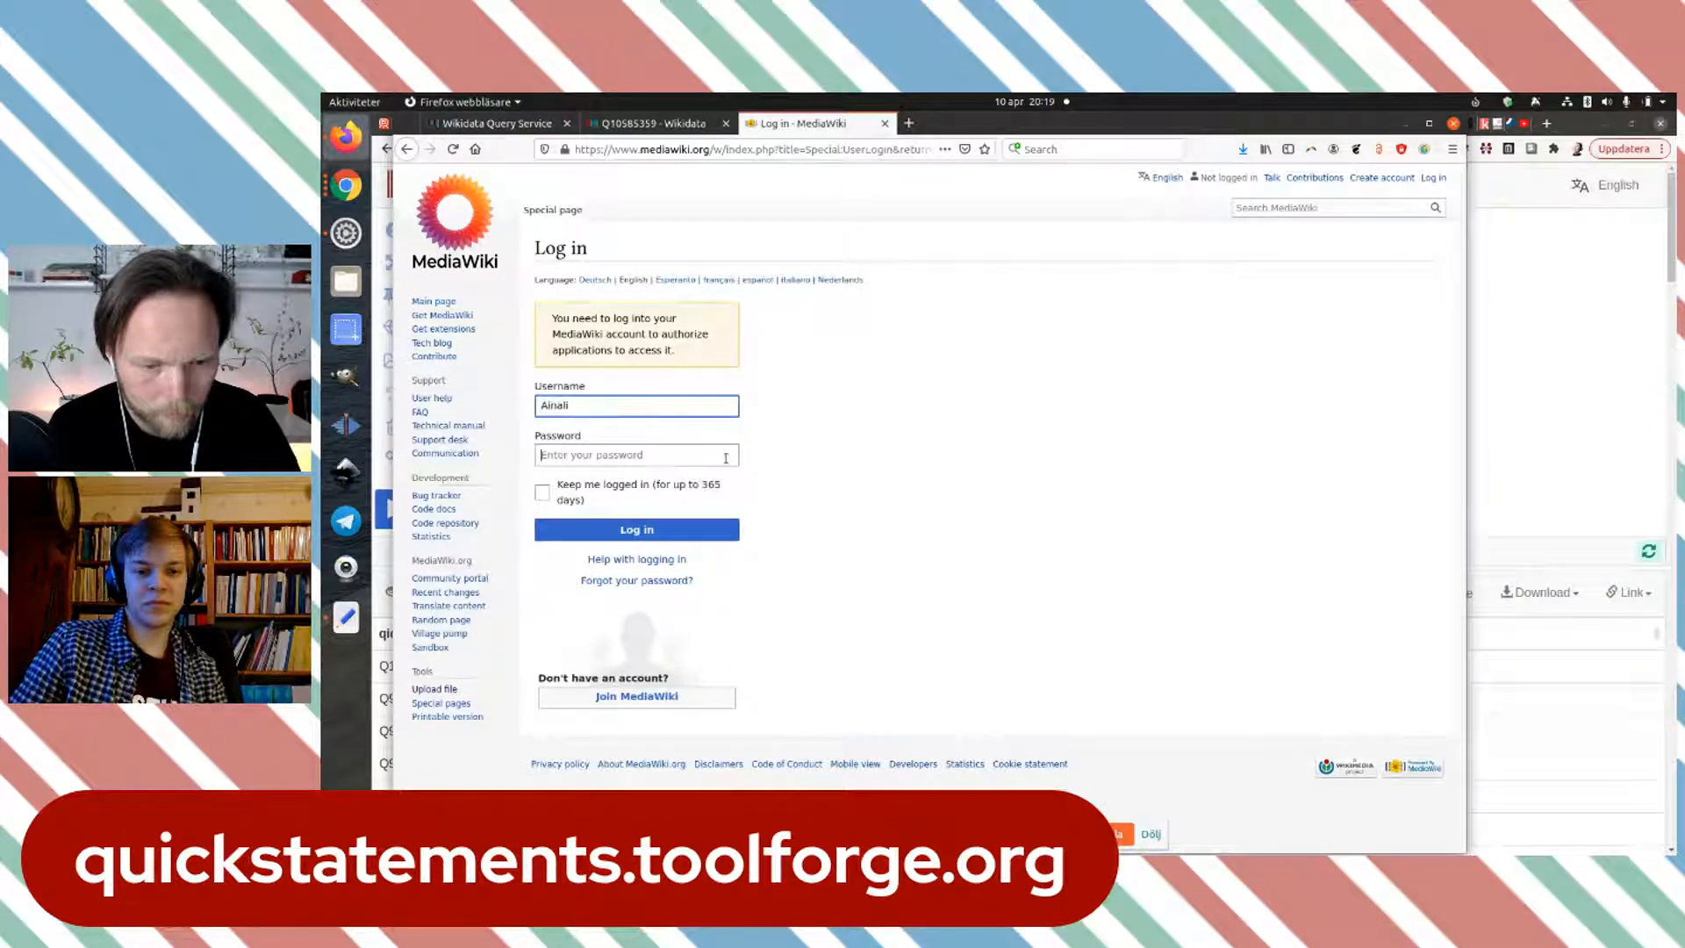
type("•••")
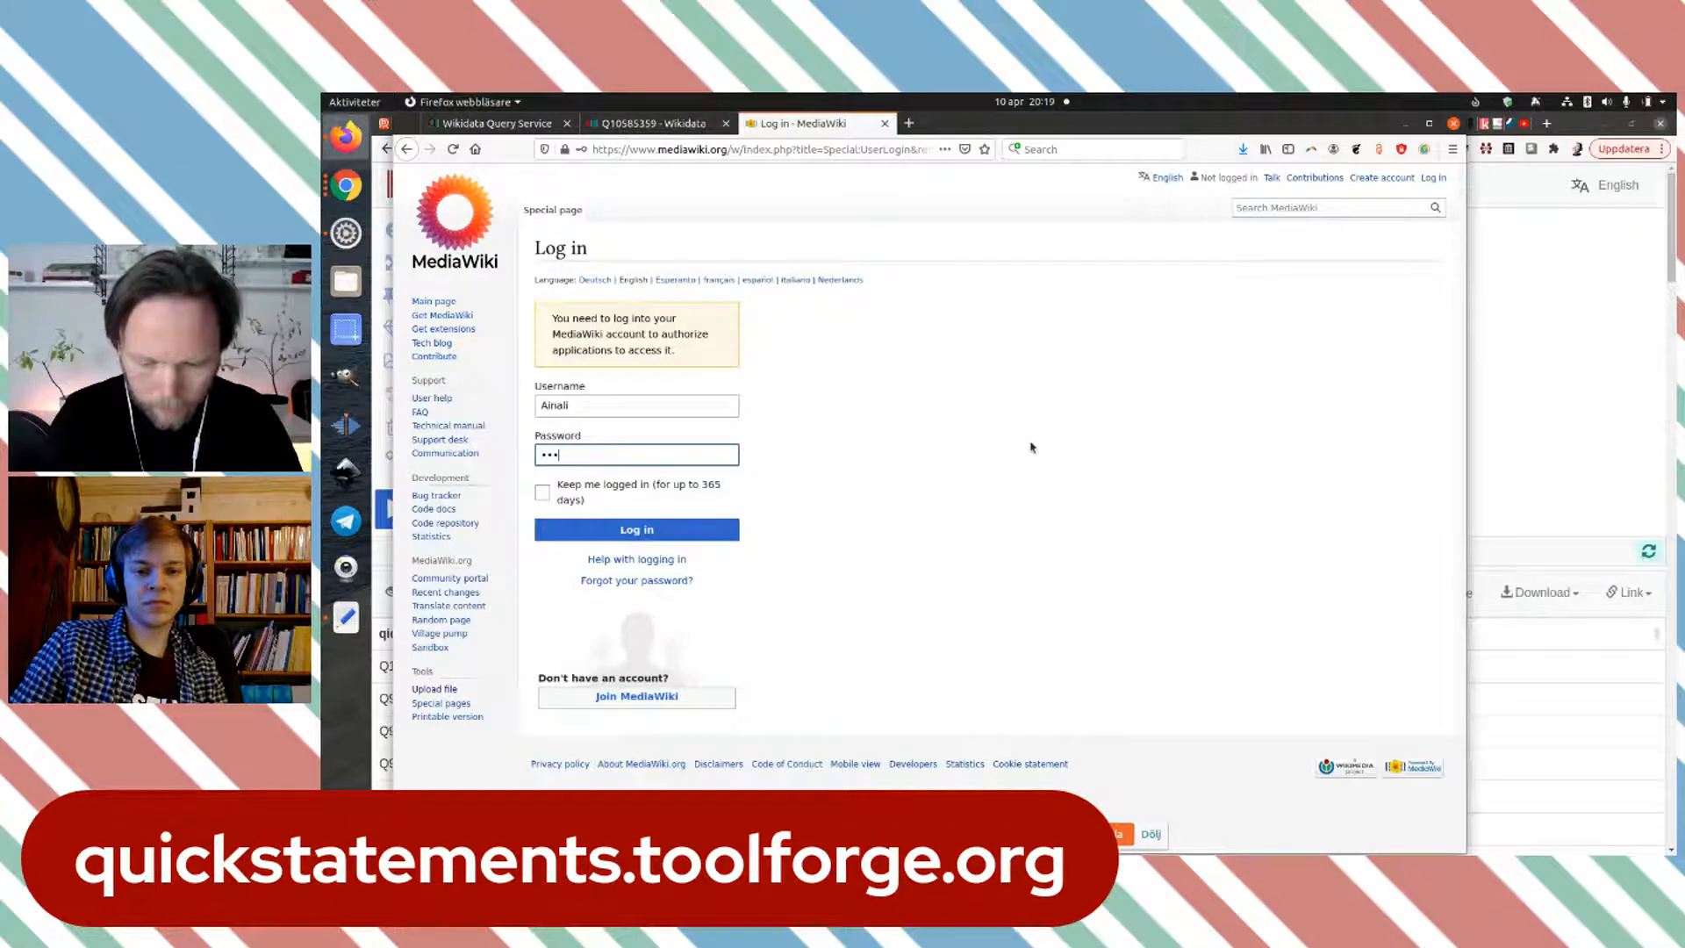
type("•••••••")
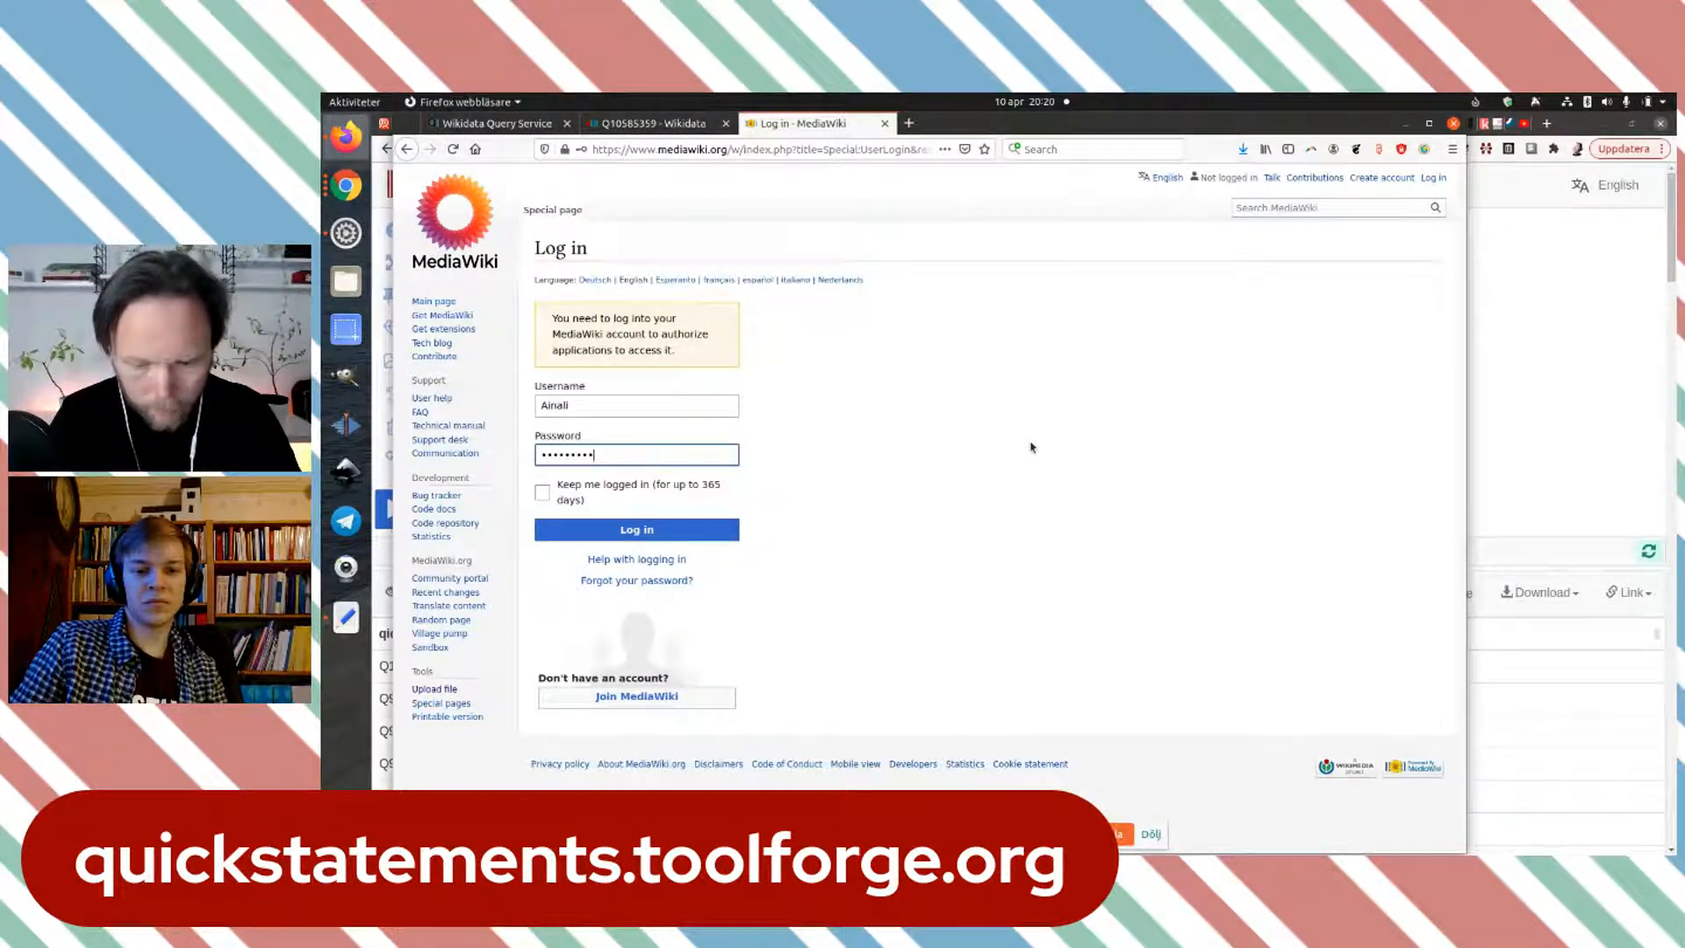
key("Return")
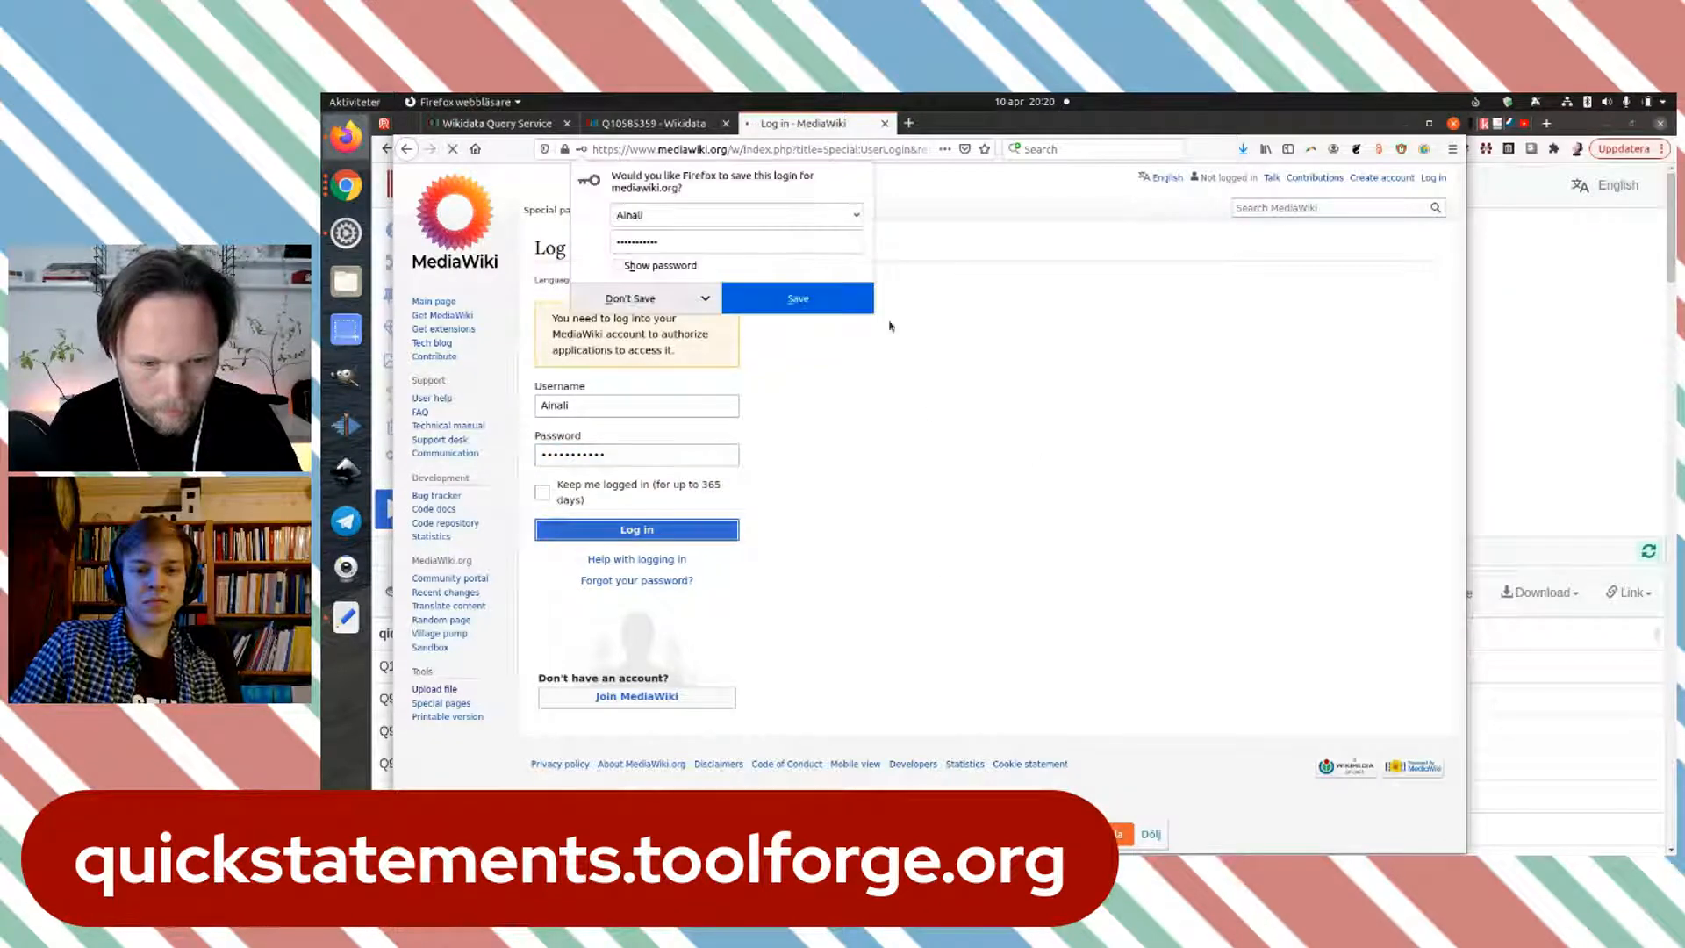
left_click(649, 302)
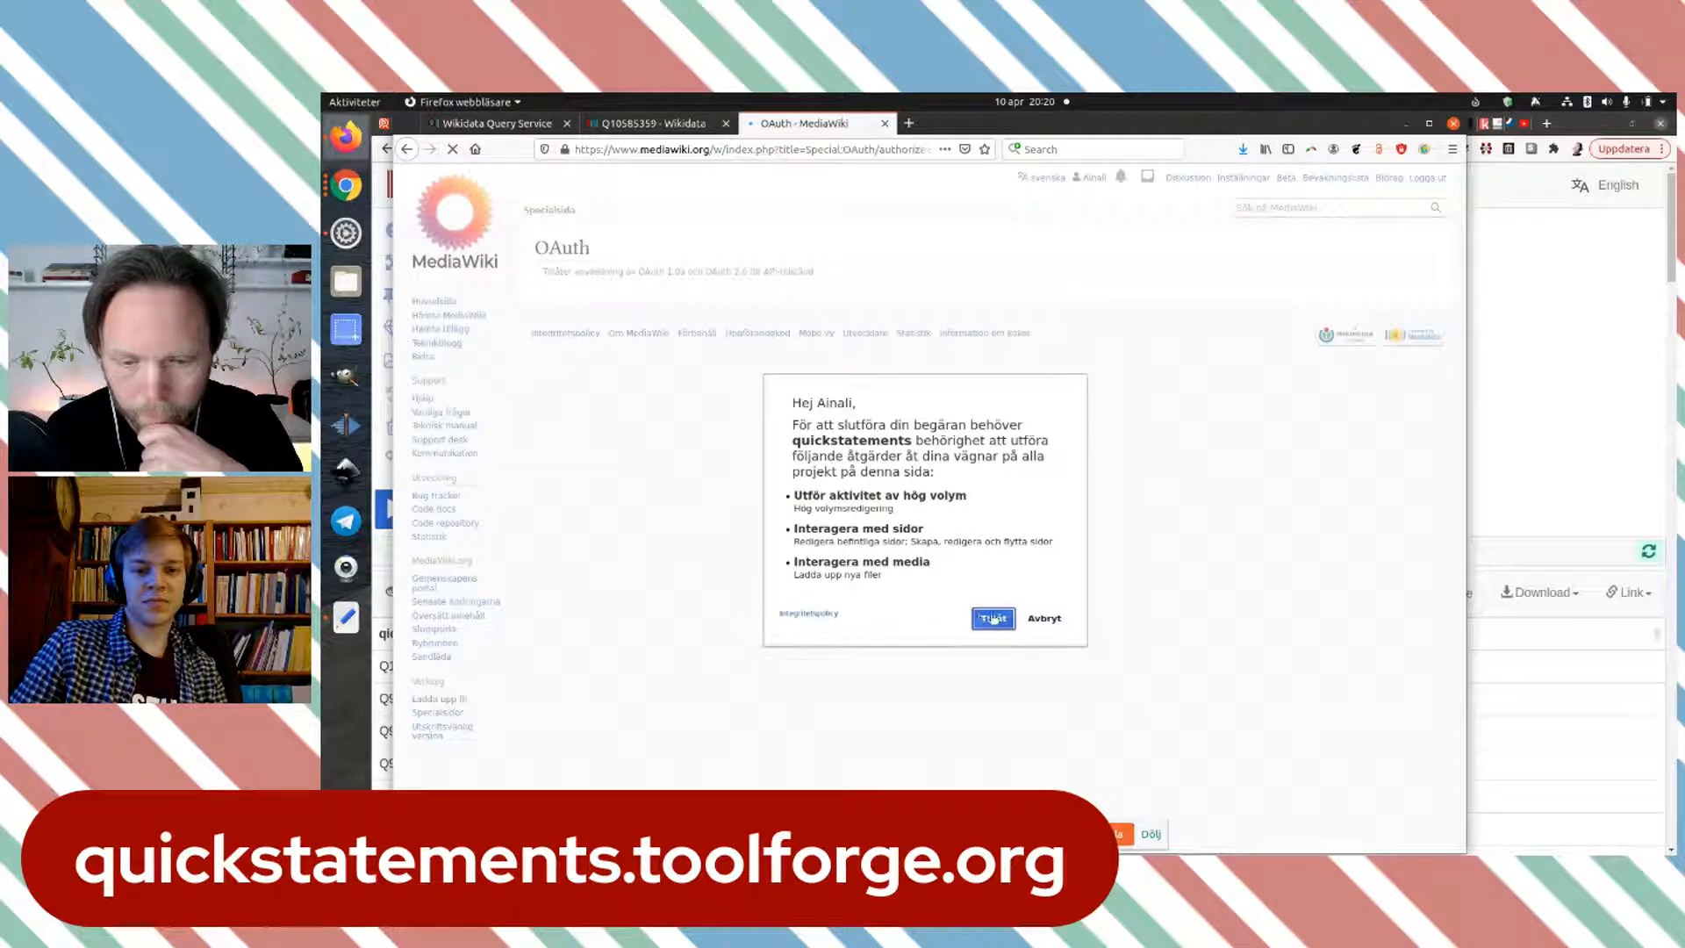
left_click(1003, 620)
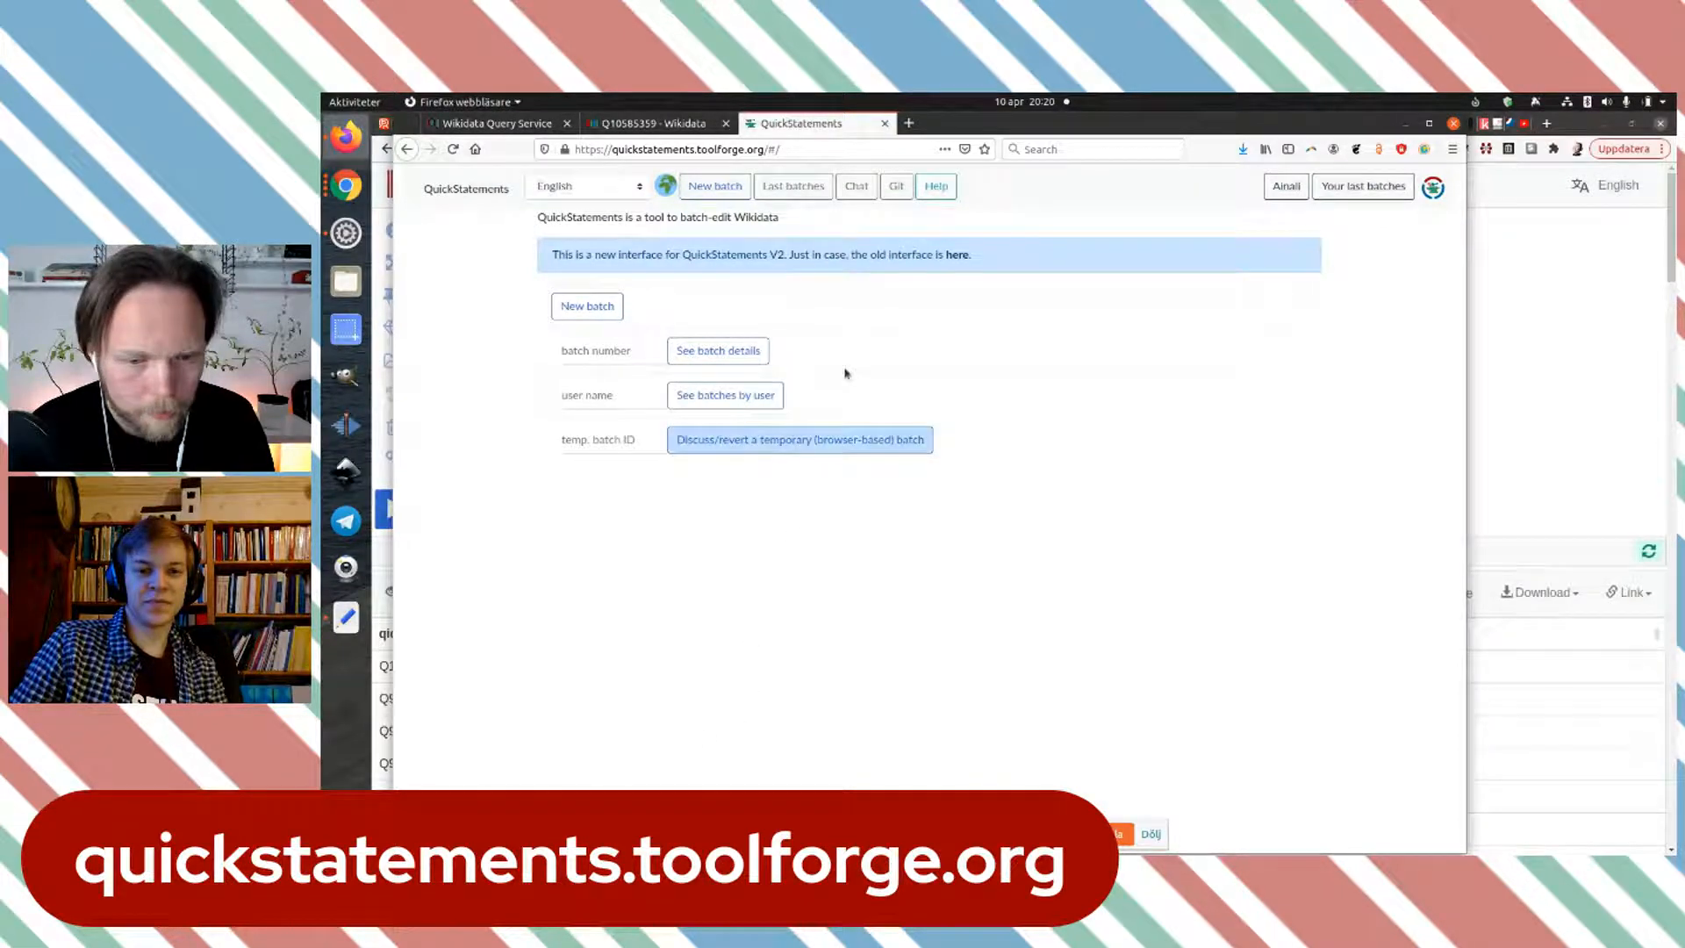
Step: Create a new batch for Wikidata and paste in the copied CSV rows with their qid,P921 header
left_click(588, 309)
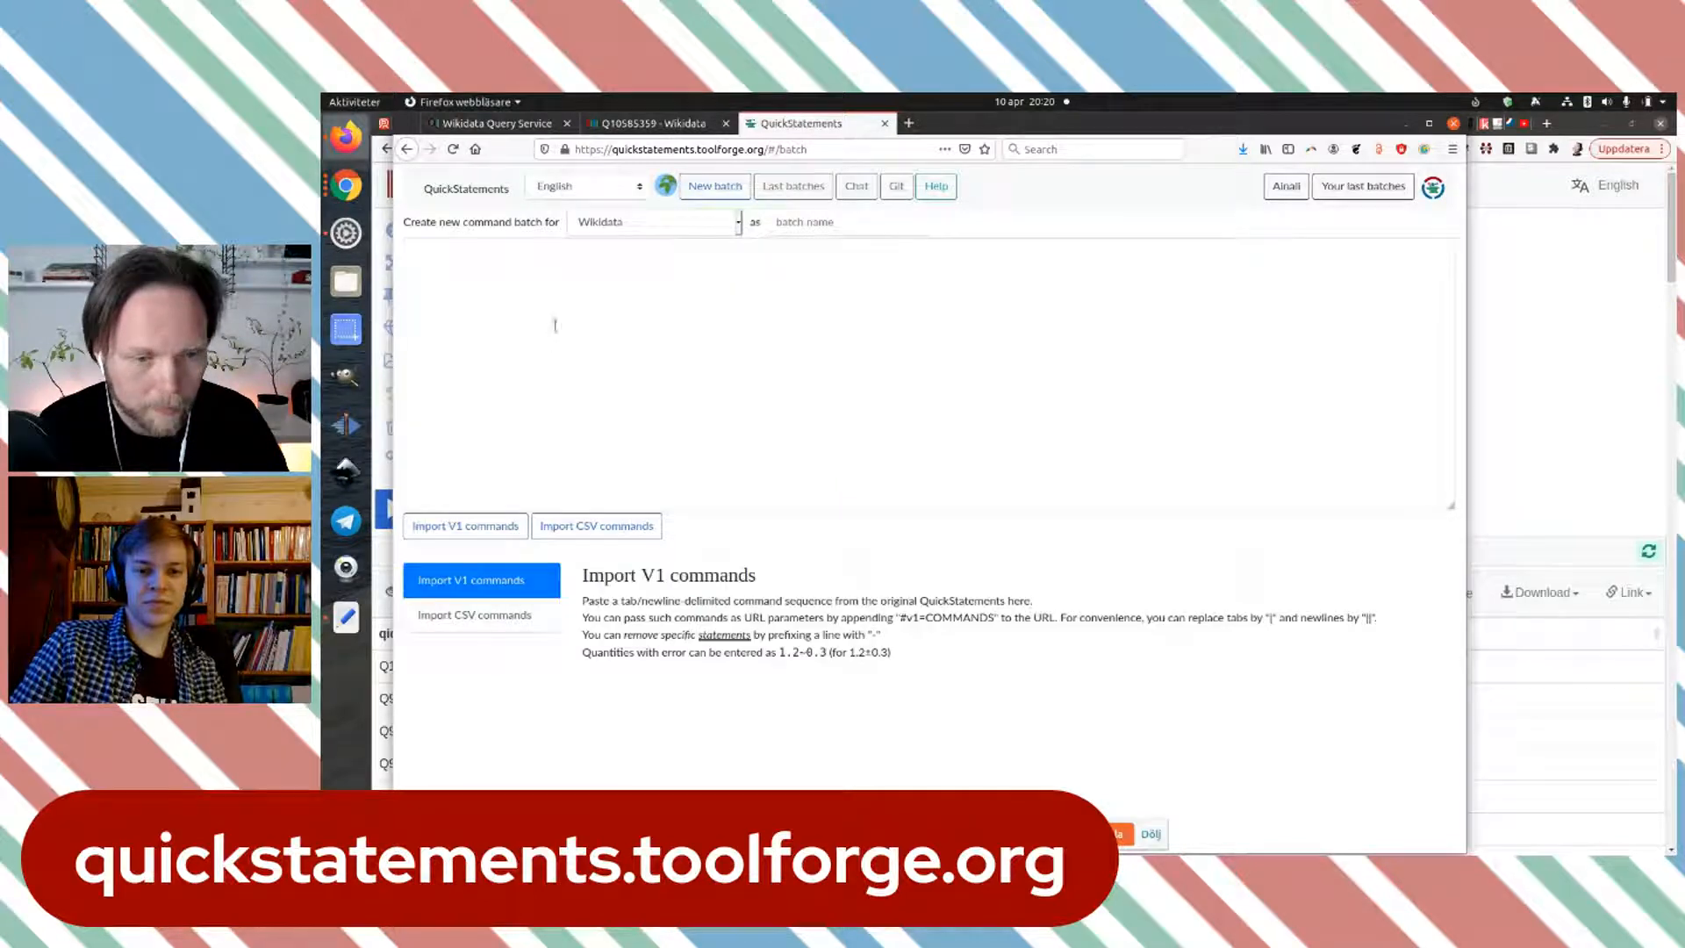
left_click(743, 319)
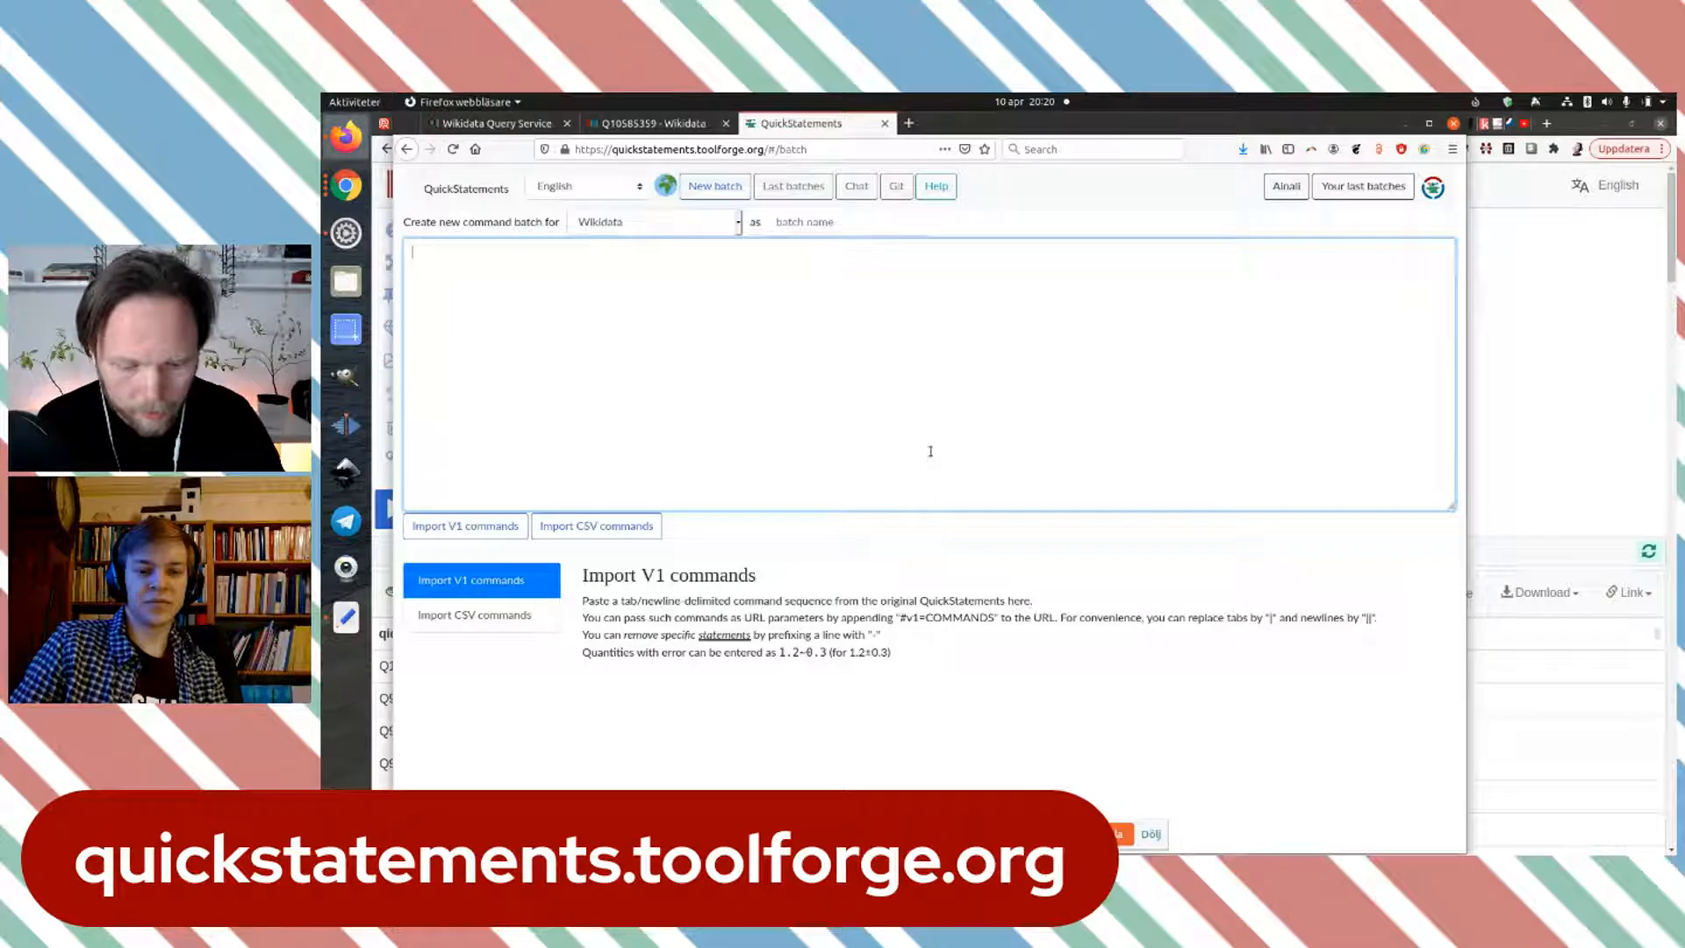
key("ctrl+v")
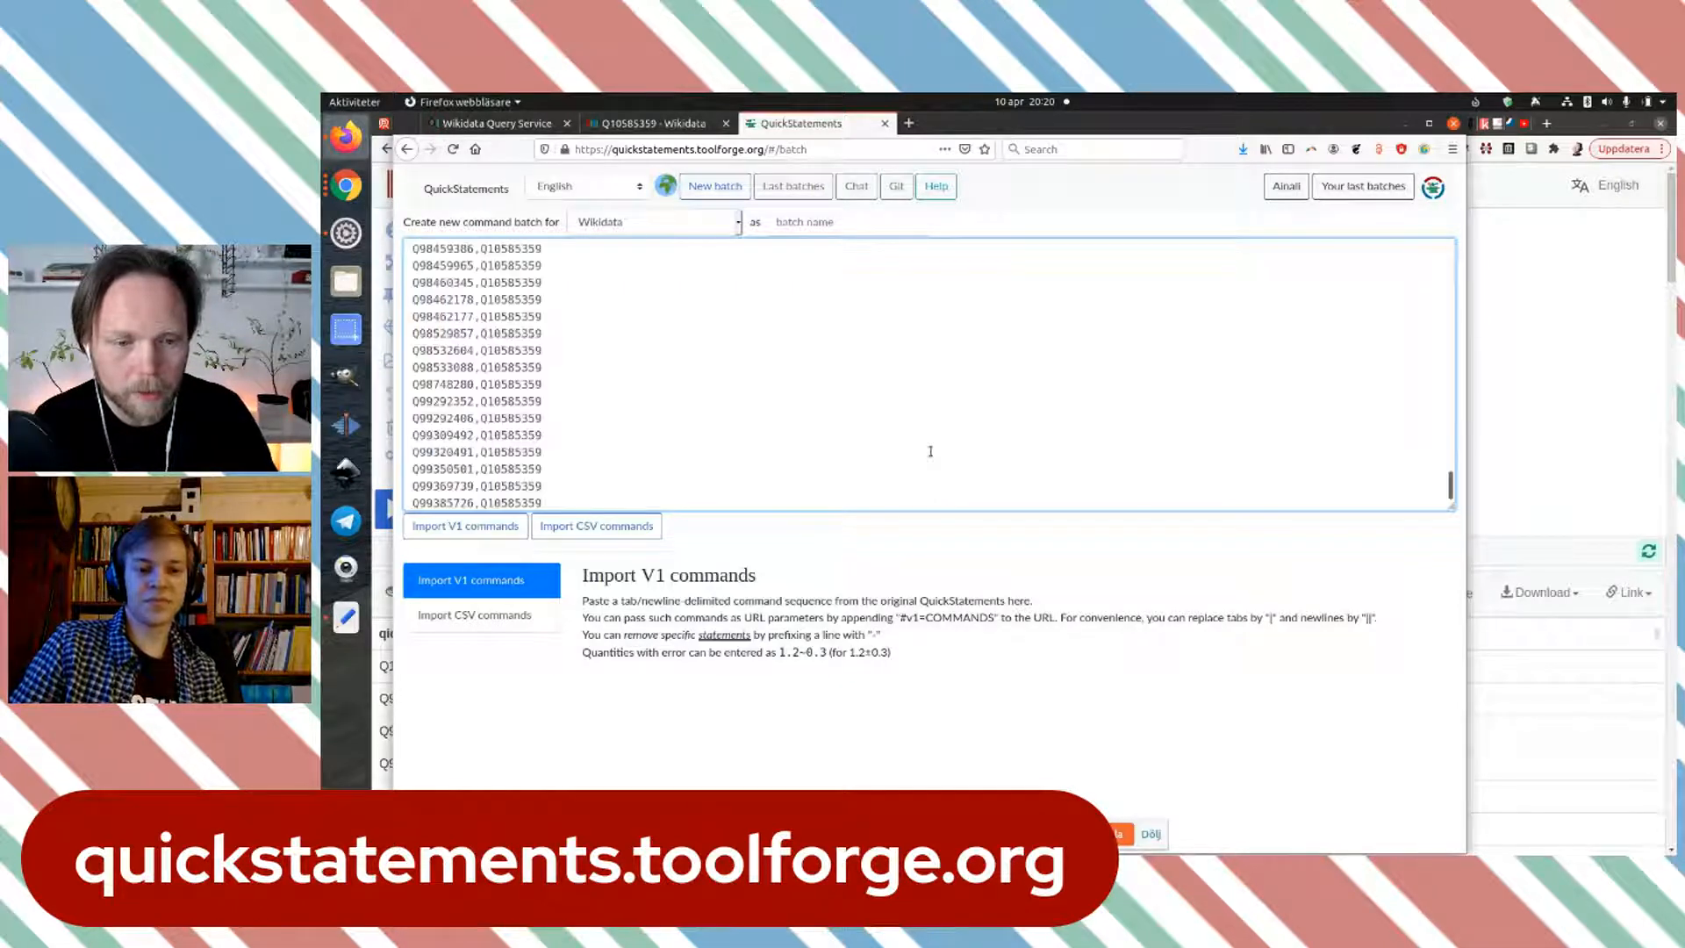
scroll(930, 451, "up", 15)
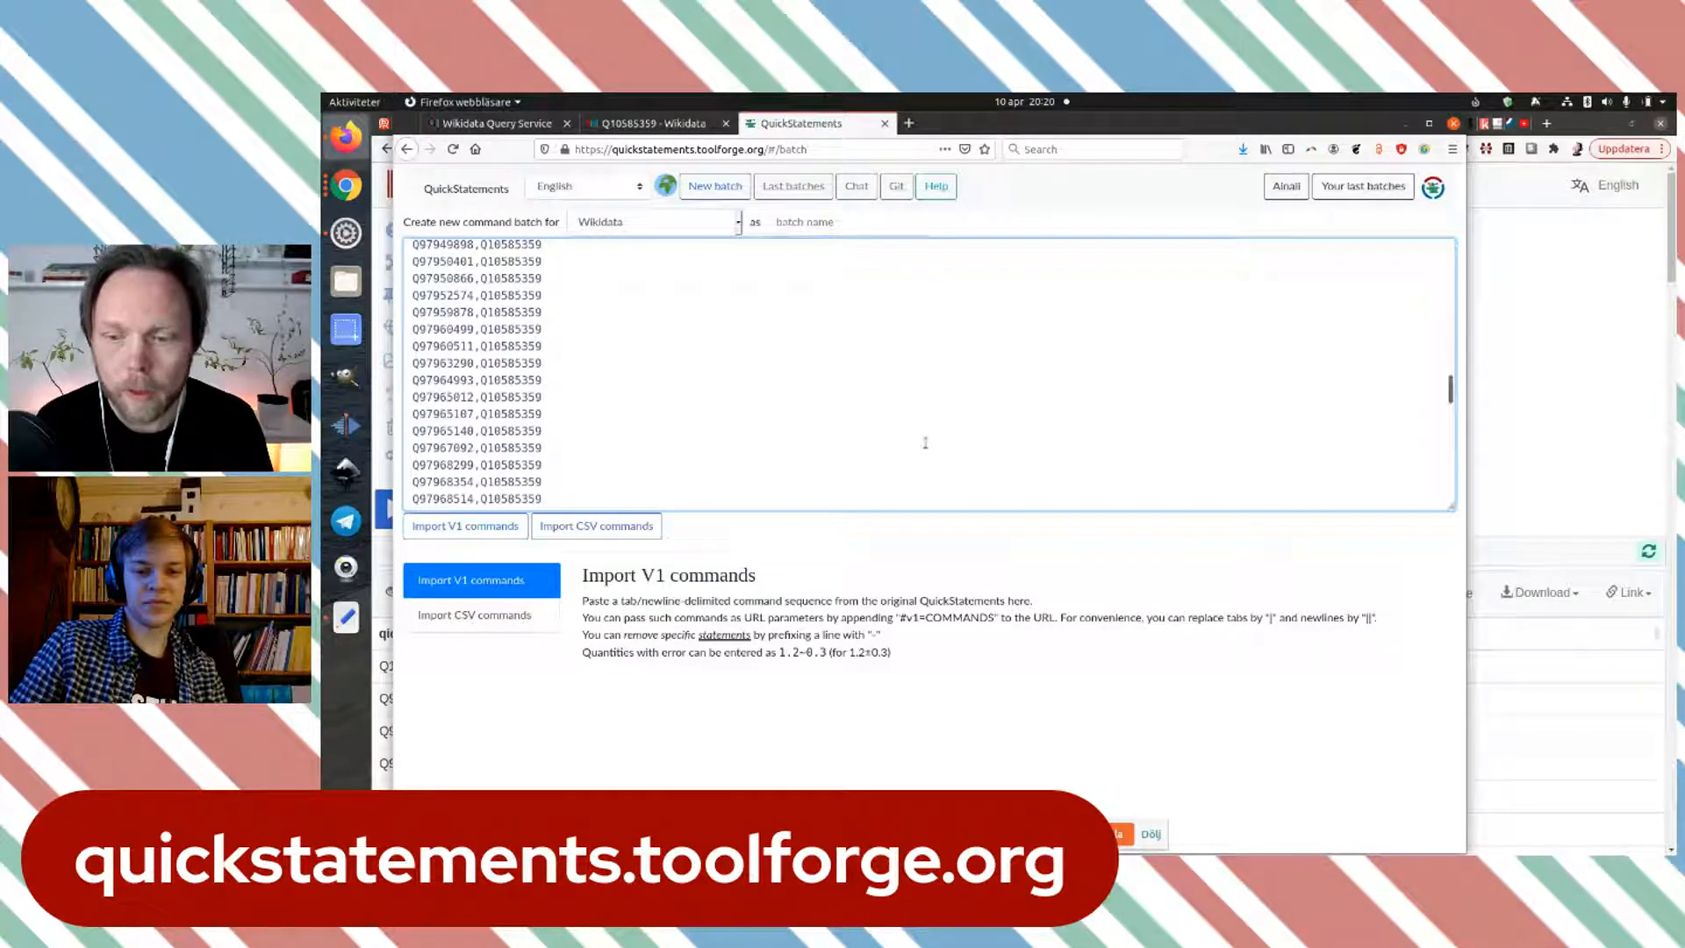
scroll(925, 442, "up", 10)
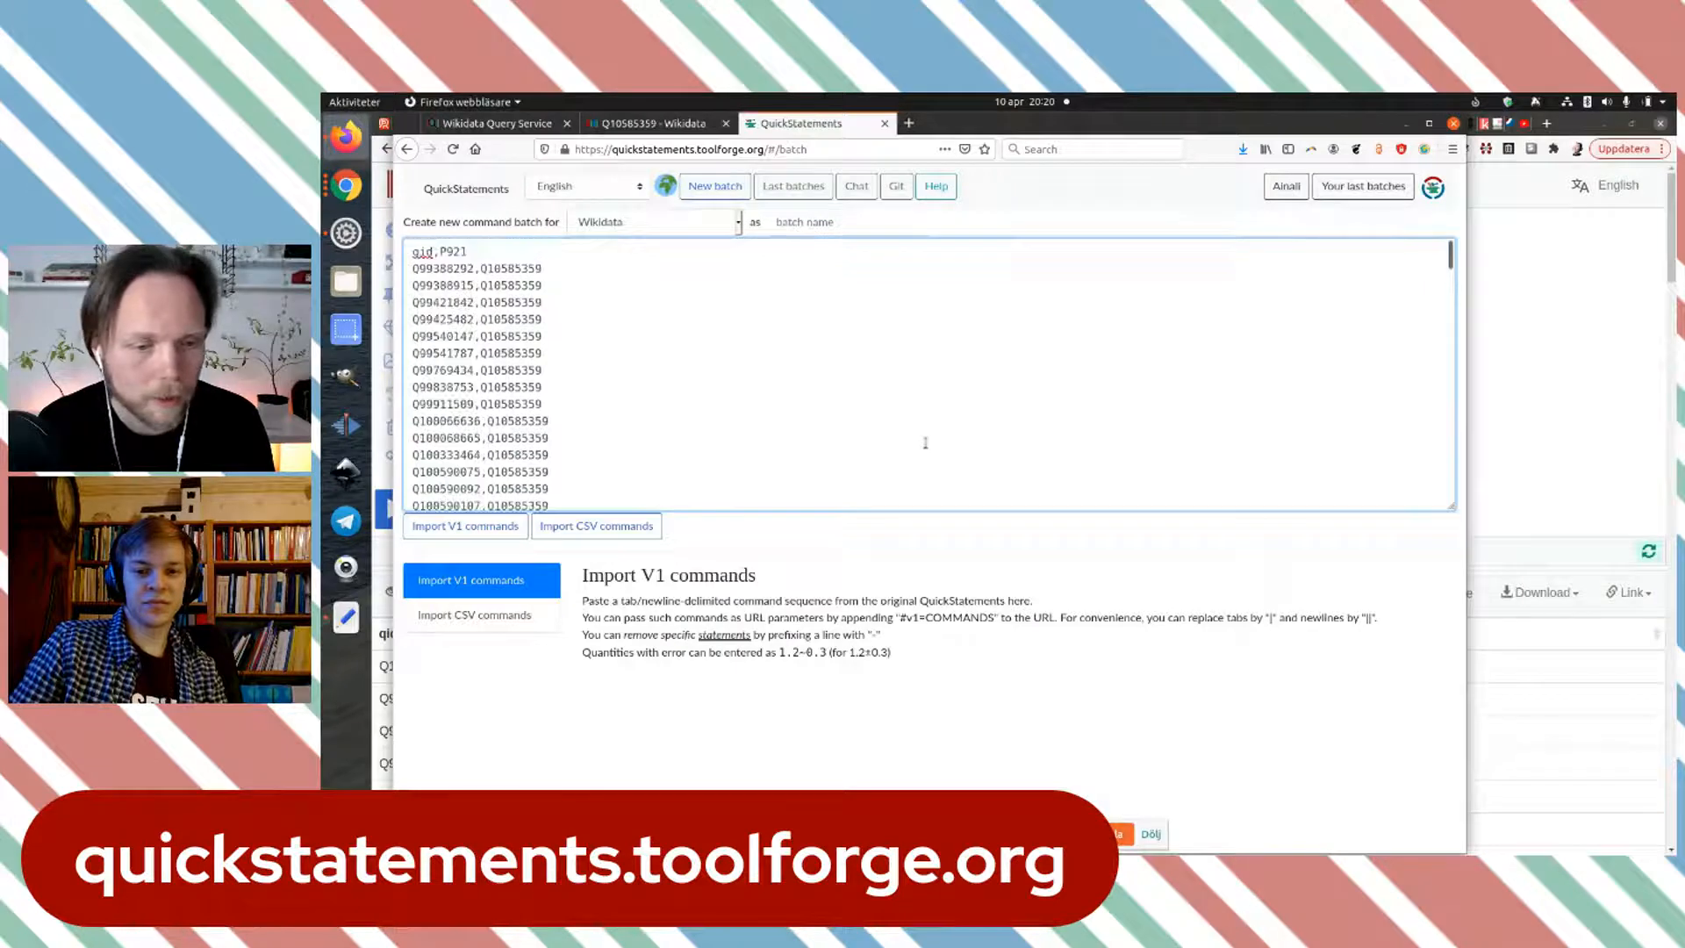
Step: Import the pasted rows as CSV commands and show 500 commands per page in the batch preview
left_click(606, 530)
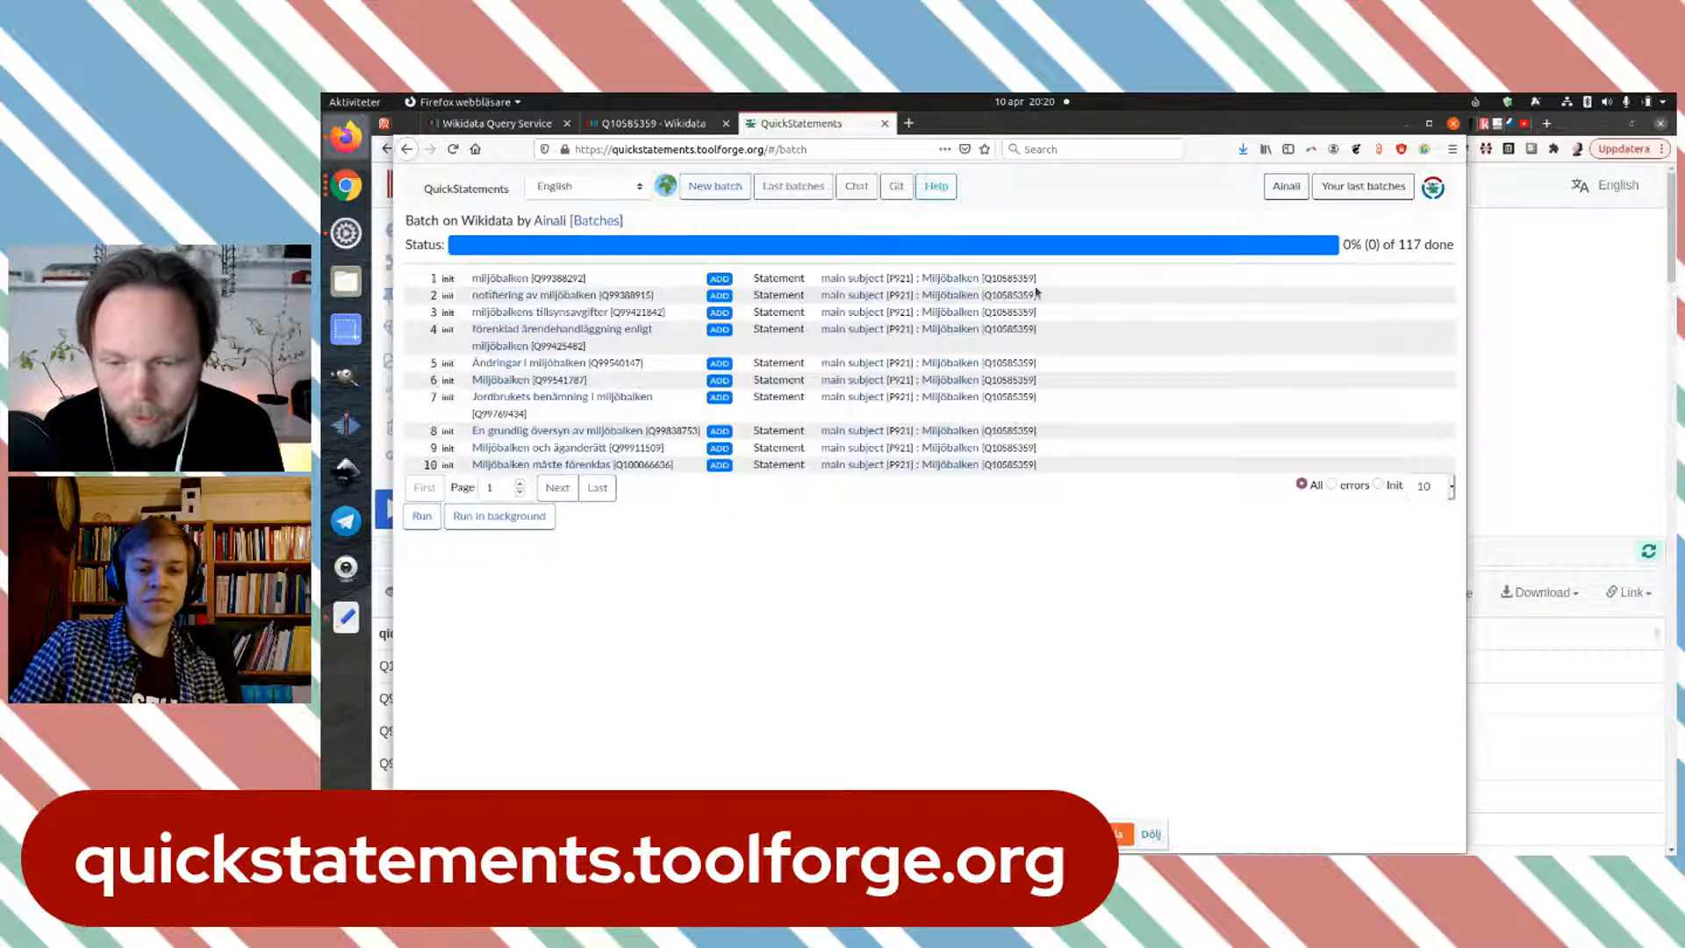
left_click(1451, 487)
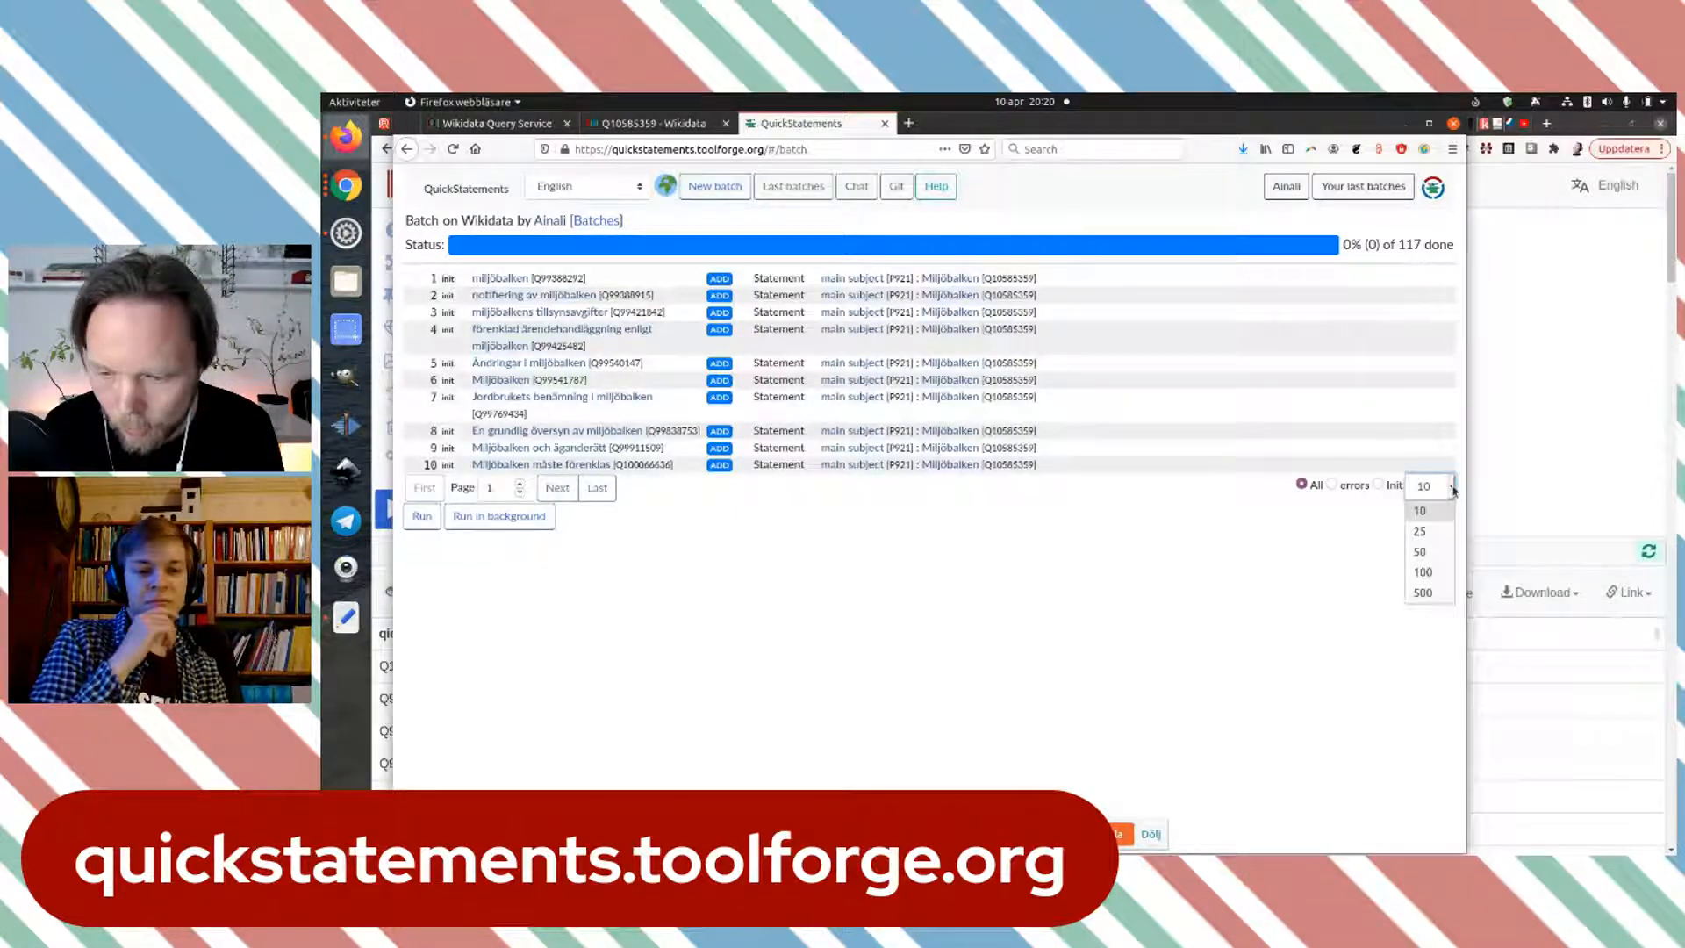
left_click(1423, 594)
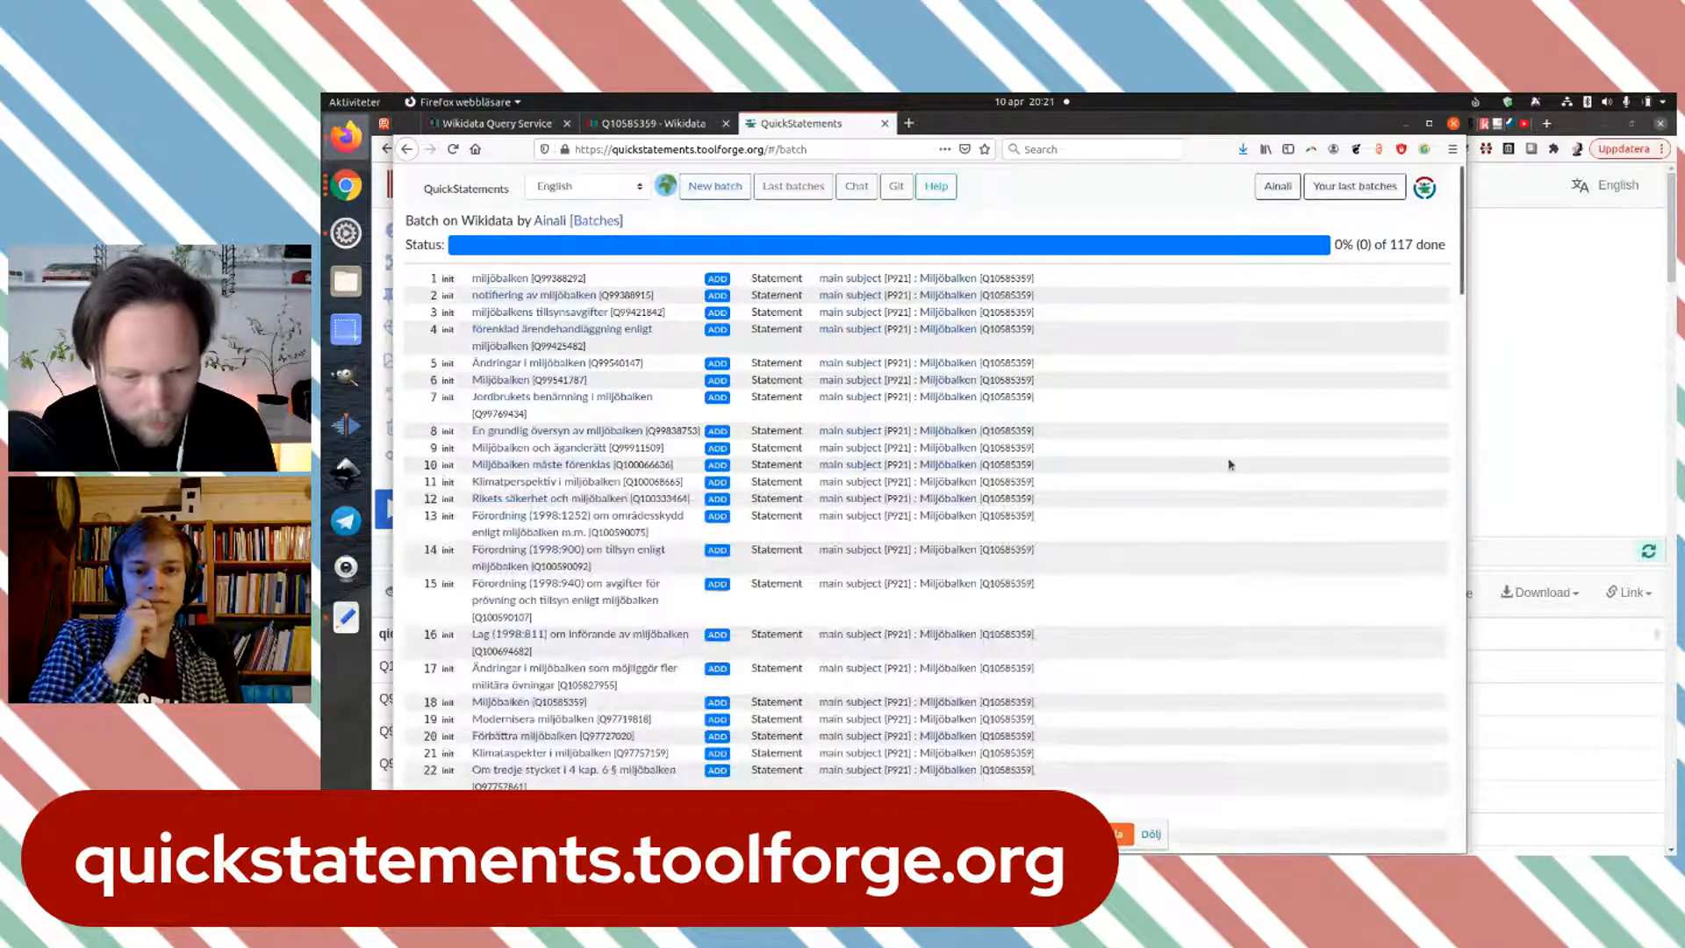
Step: Review the full list of main subject commands in the batch preview, checking the item labels for each P921 : Miljöbalken statement
scroll(1226, 439, "down", 10)
scroll(1226, 438, "down", 15)
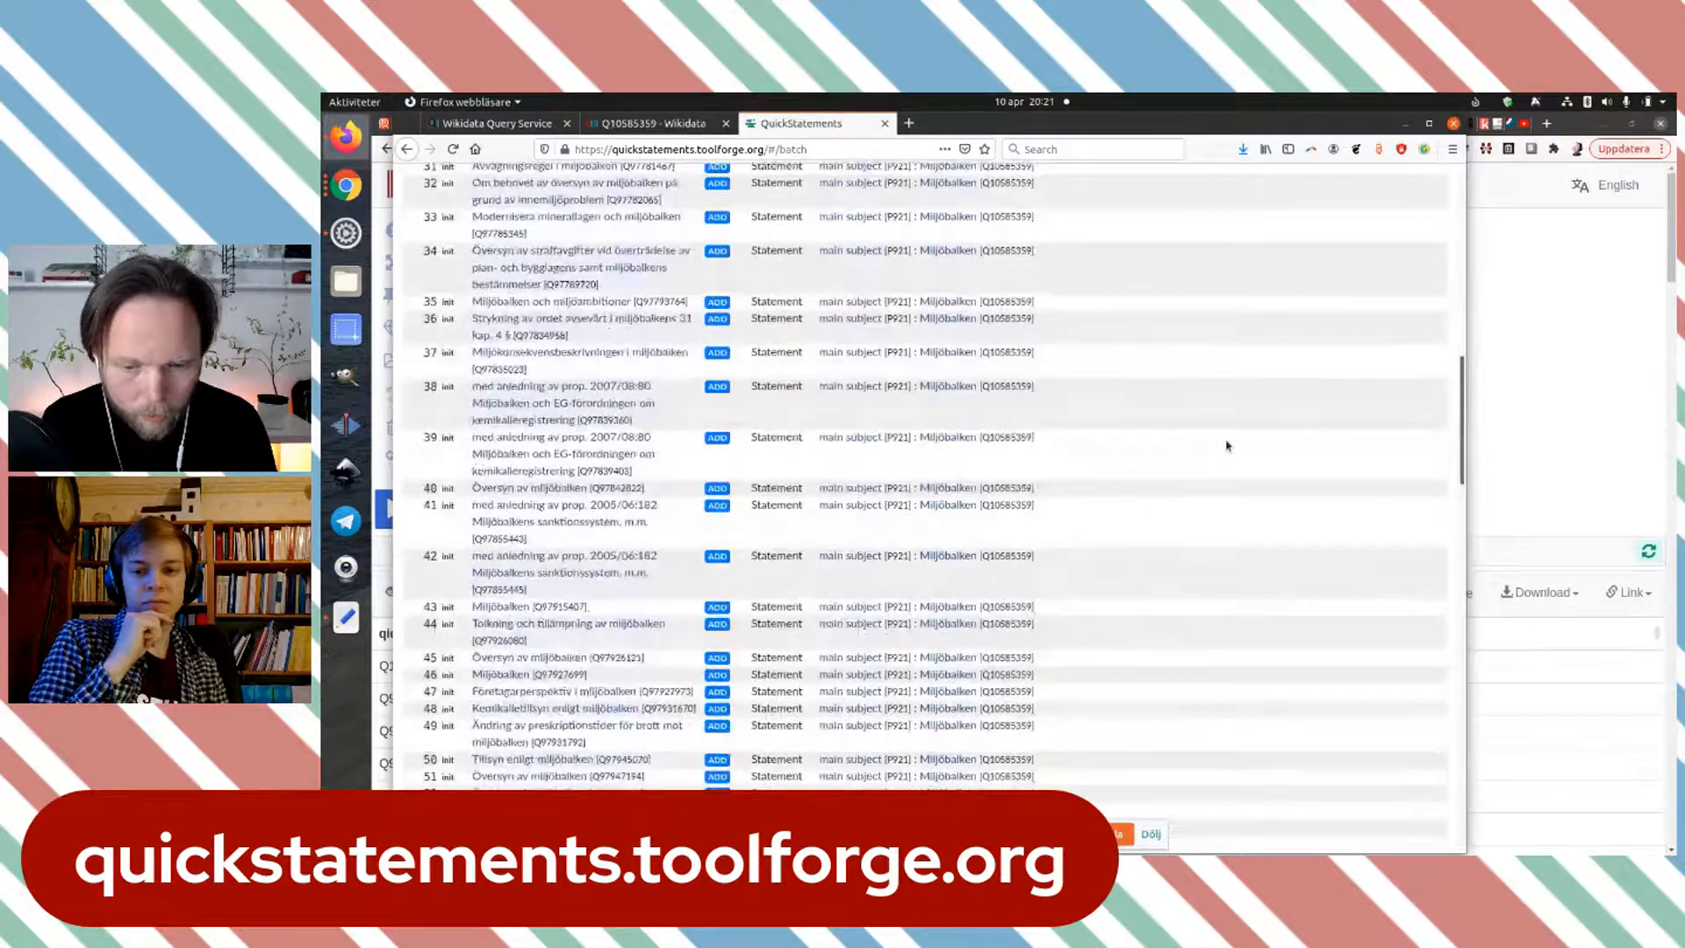
scroll(1225, 456, "down", 5)
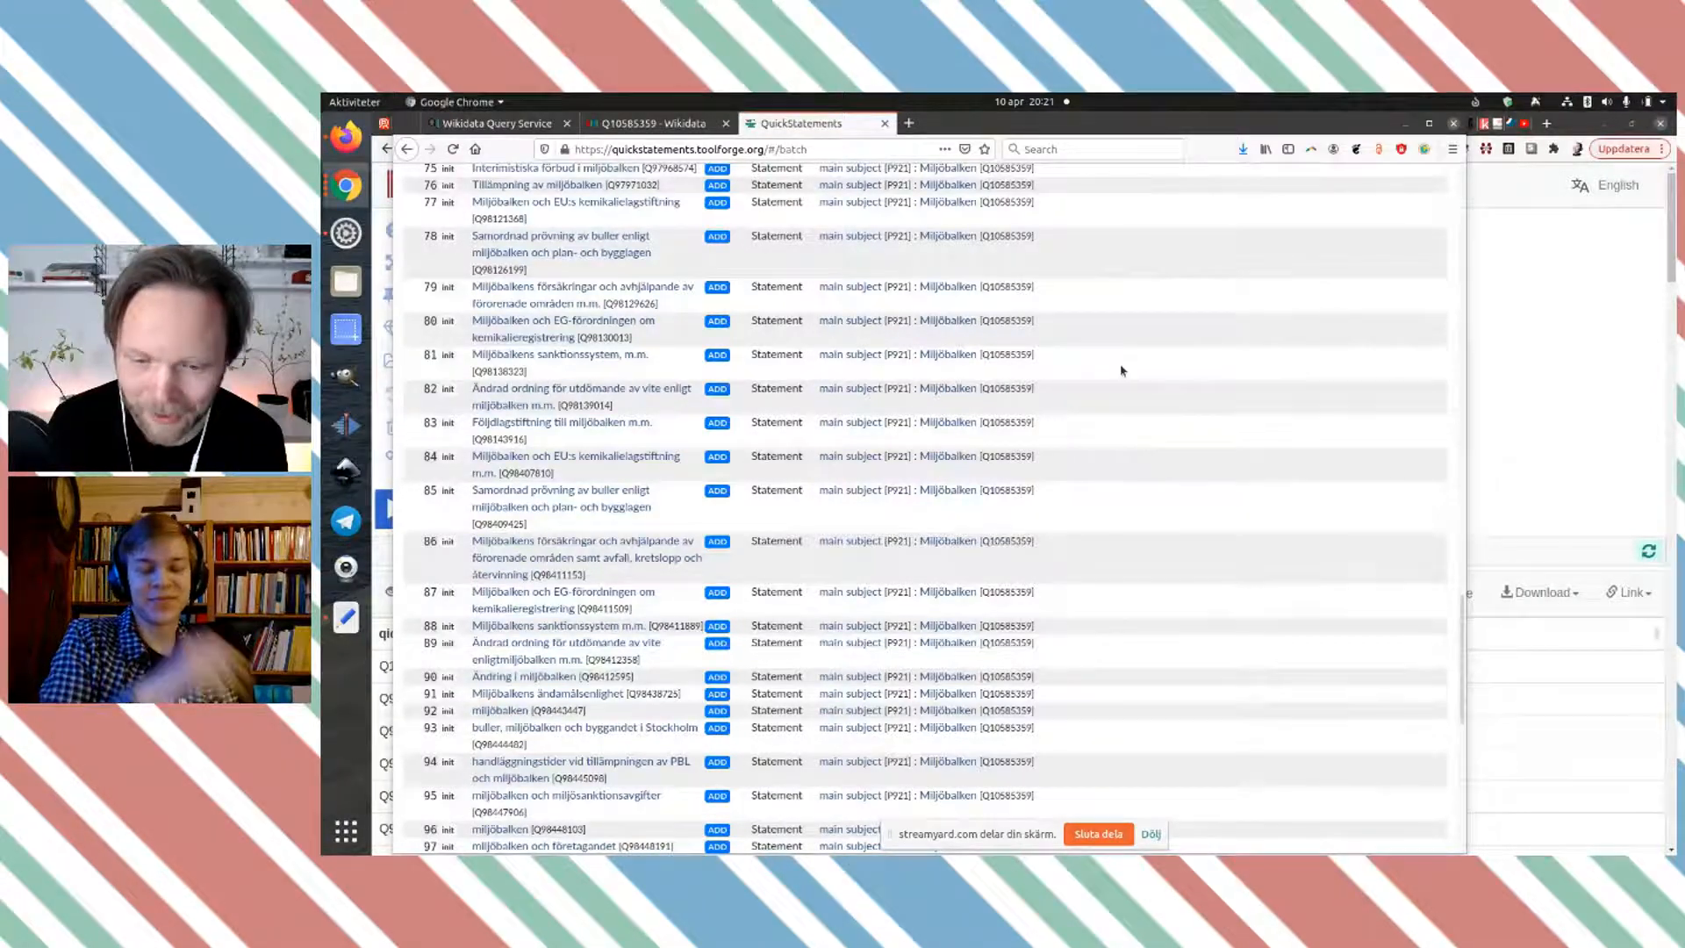
scroll(1198, 426, "down", 7)
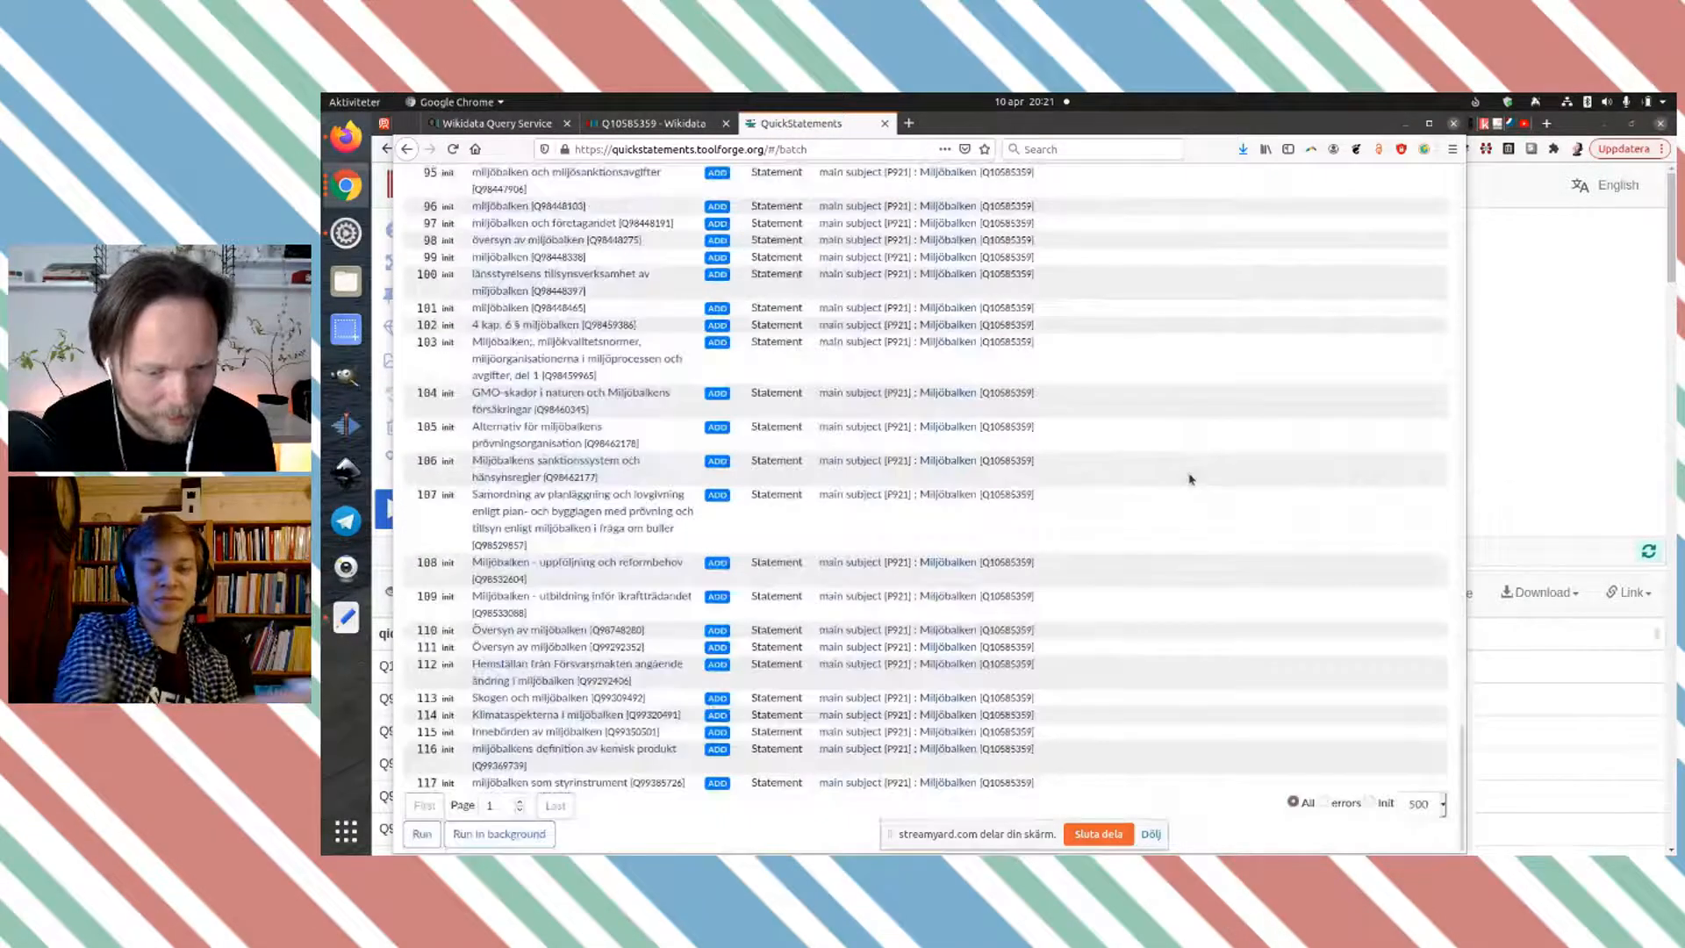
scroll(1202, 500, "up", 12)
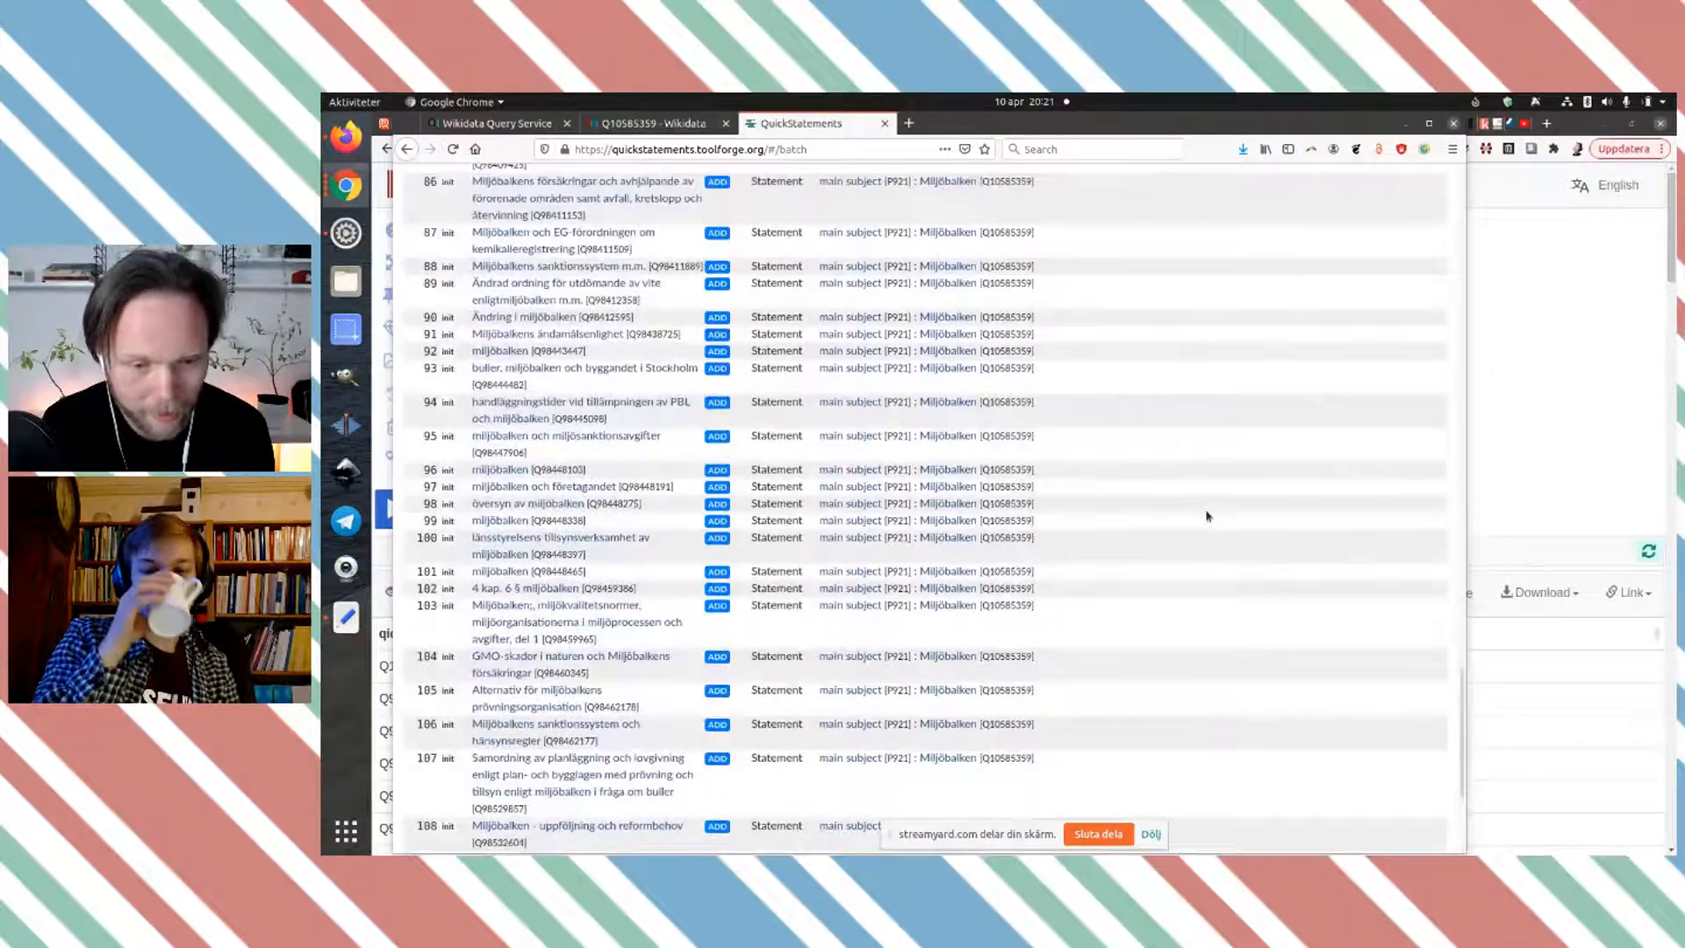
scroll(1206, 516, "up", 13)
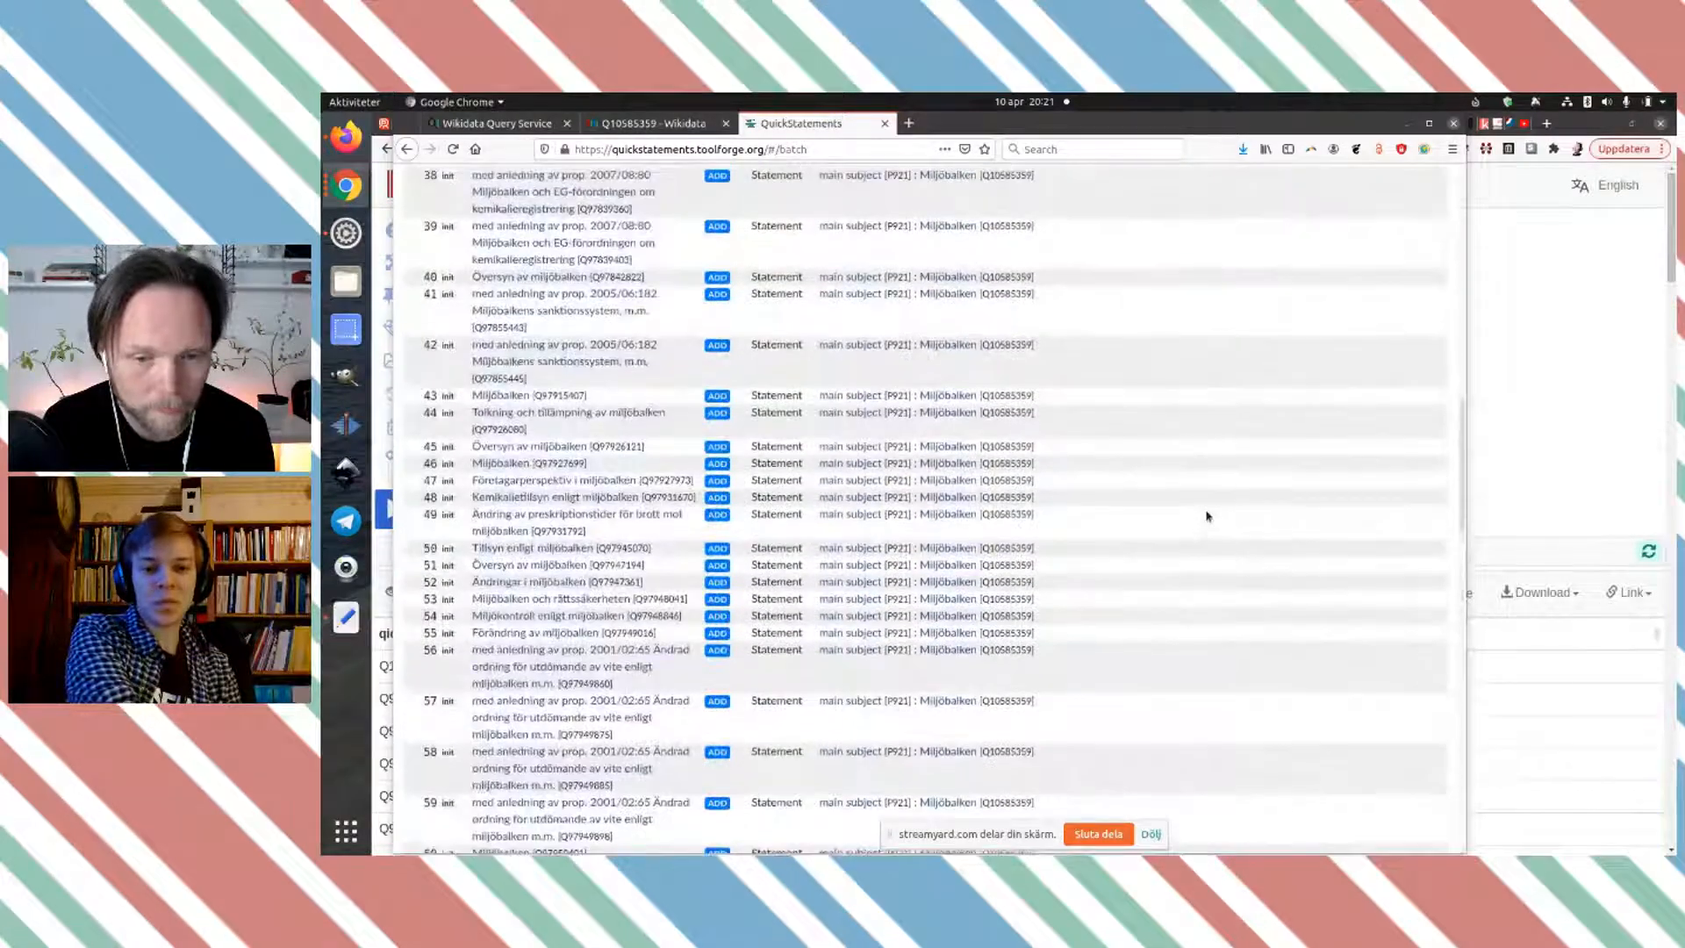
scroll(1206, 516, "up", 5)
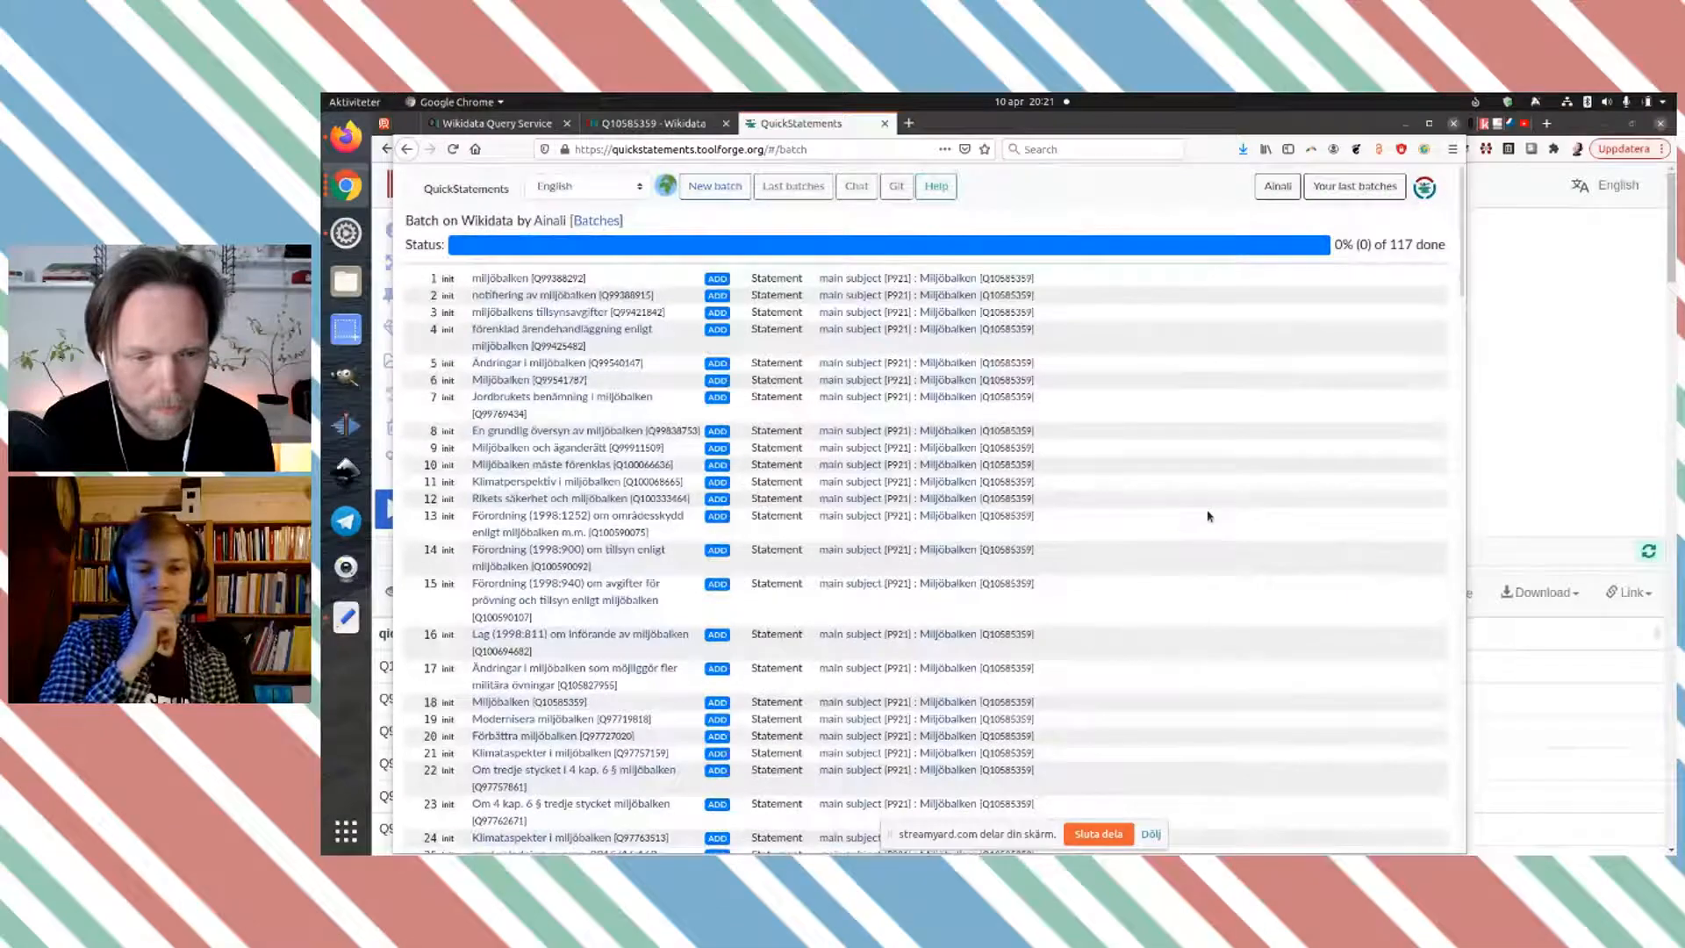
scroll(1208, 518, "down", 3)
scroll(1208, 519, "down", 14)
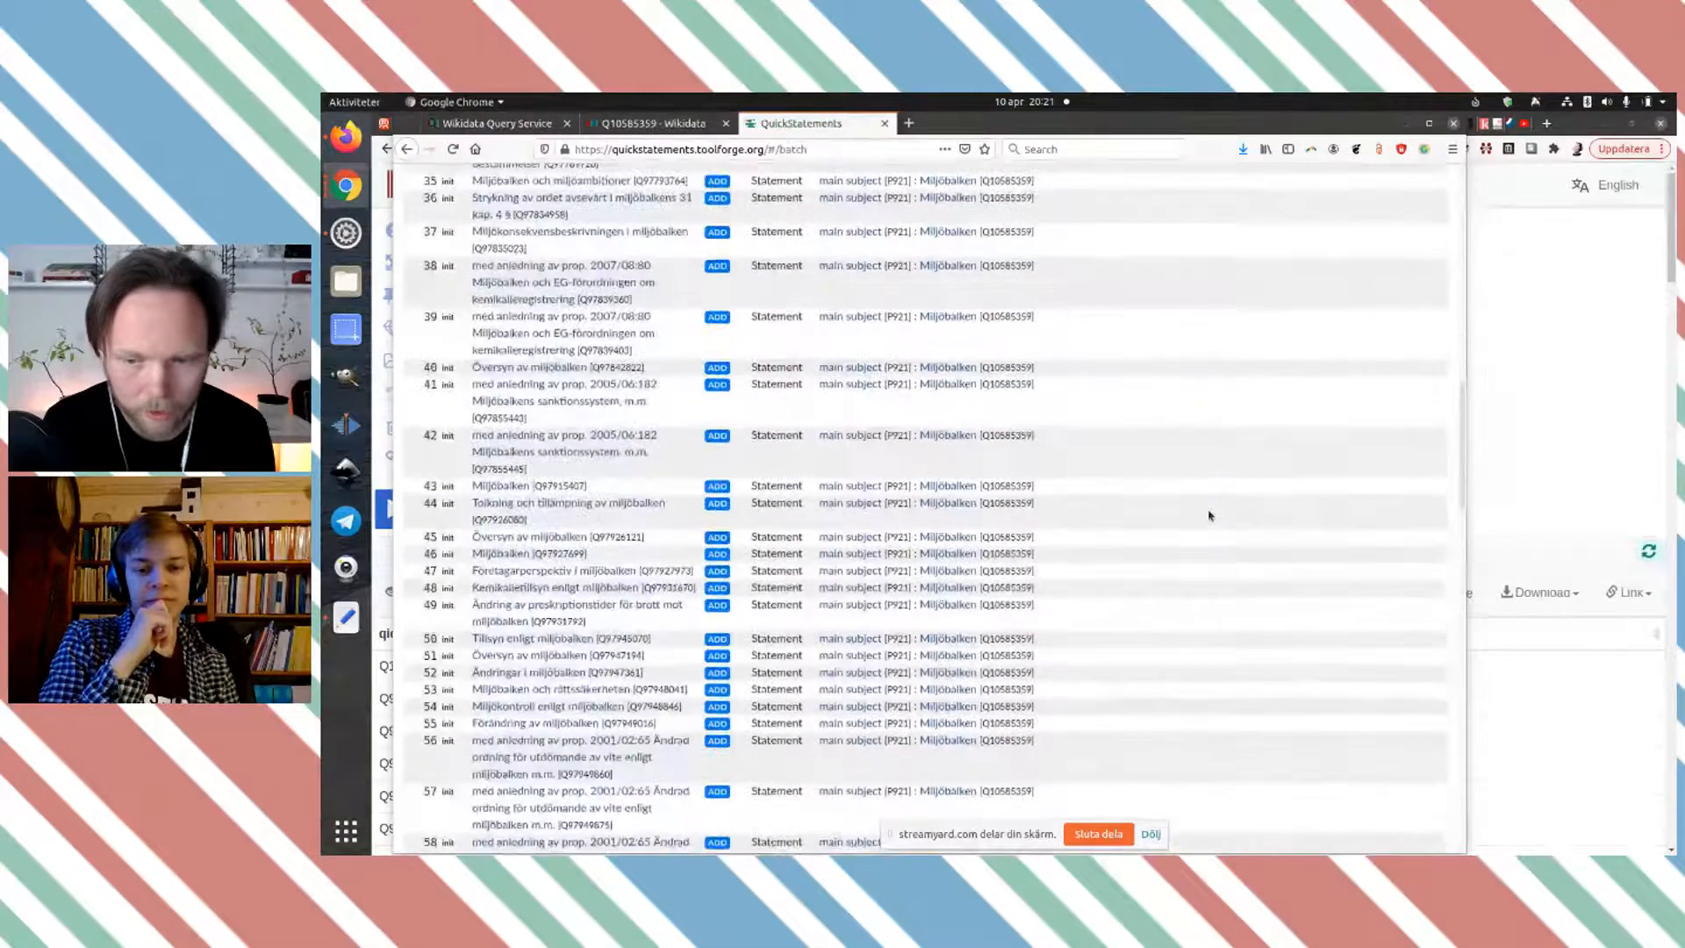
scroll(1208, 524, "down", 10)
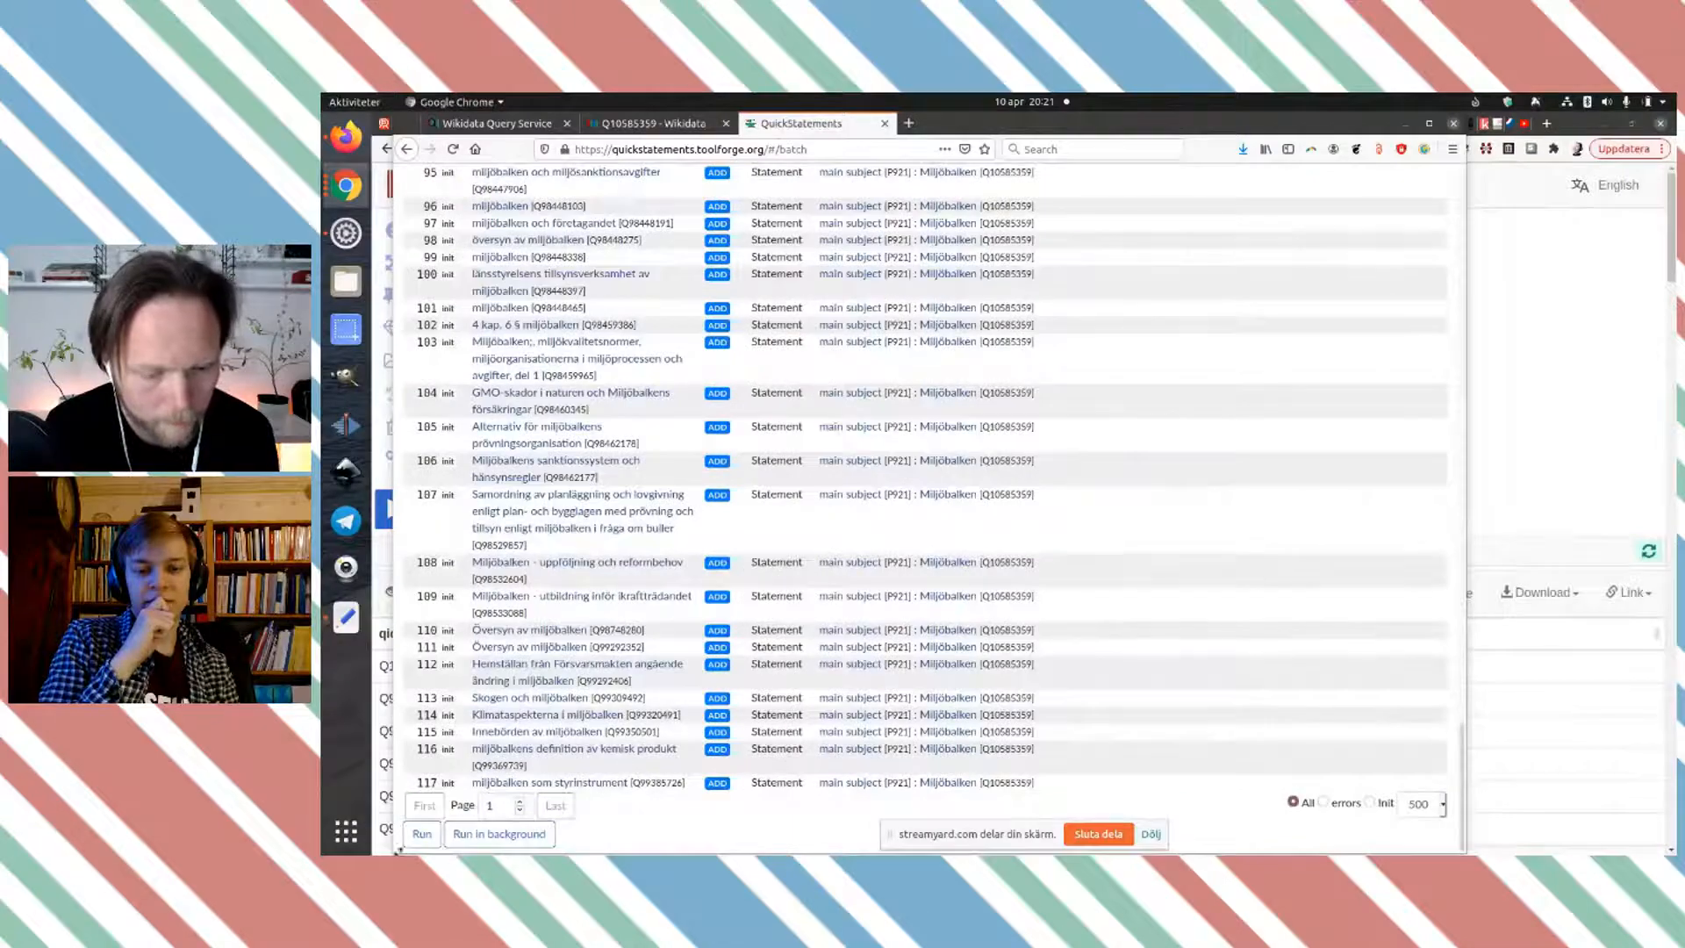
Step: Run the batch of P921 : Miljöbalken statements in the foreground and go back to its status display
left_click(418, 838)
scroll(1173, 525, "up", 10)
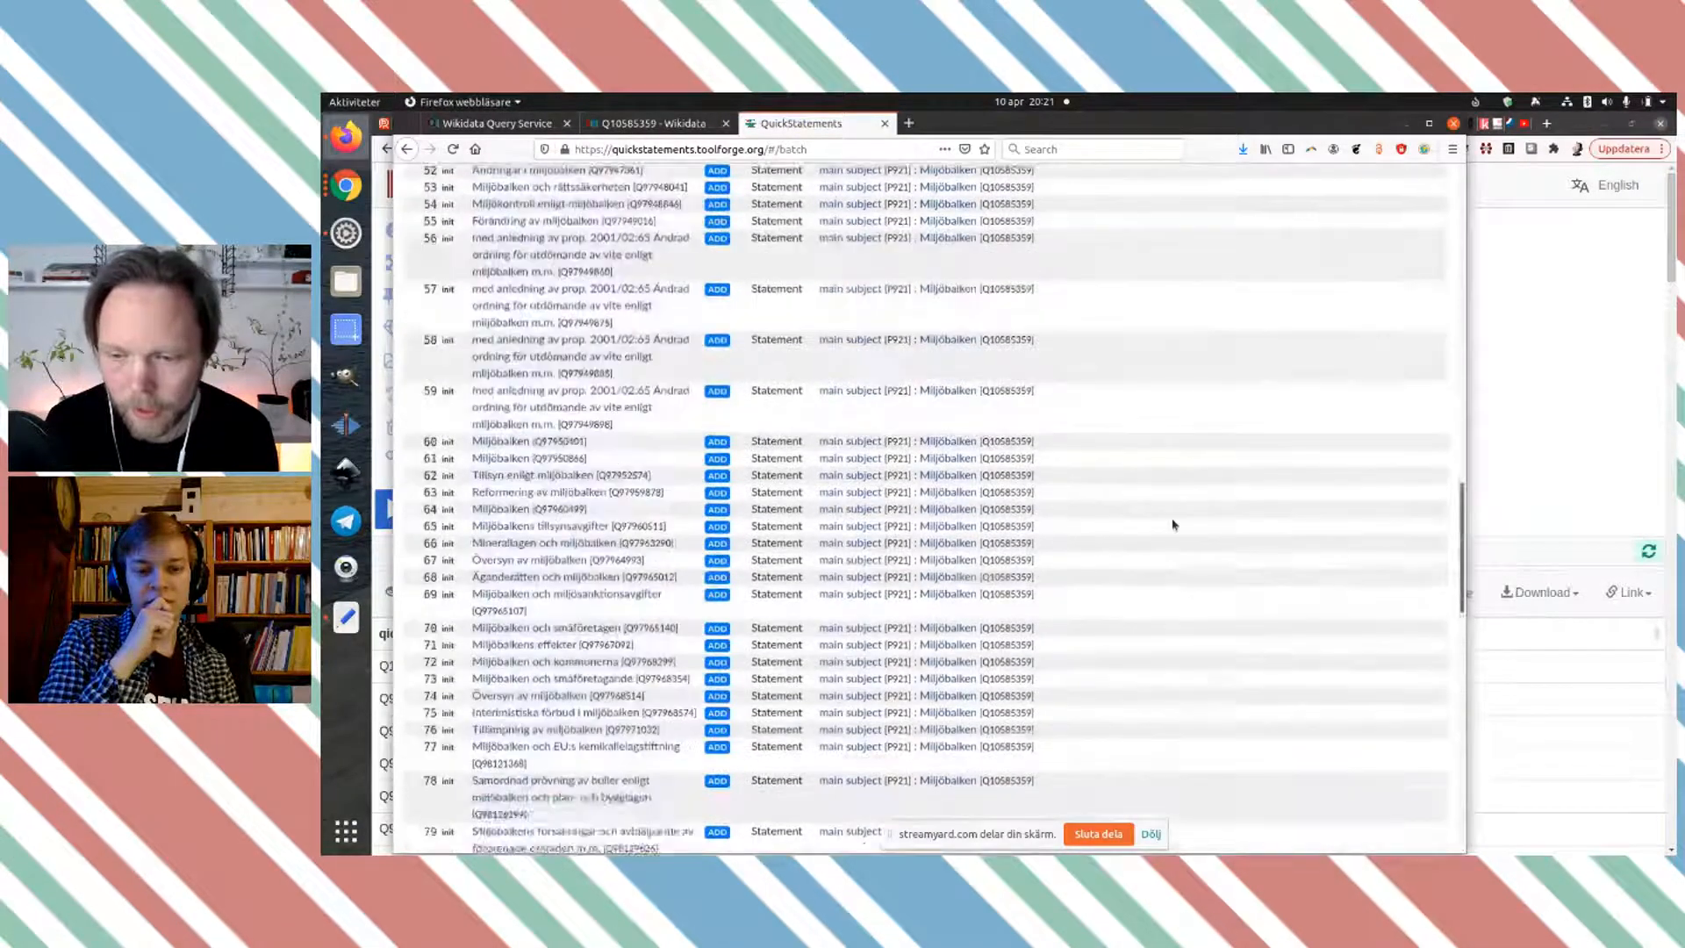
scroll(1173, 525, "up", 15)
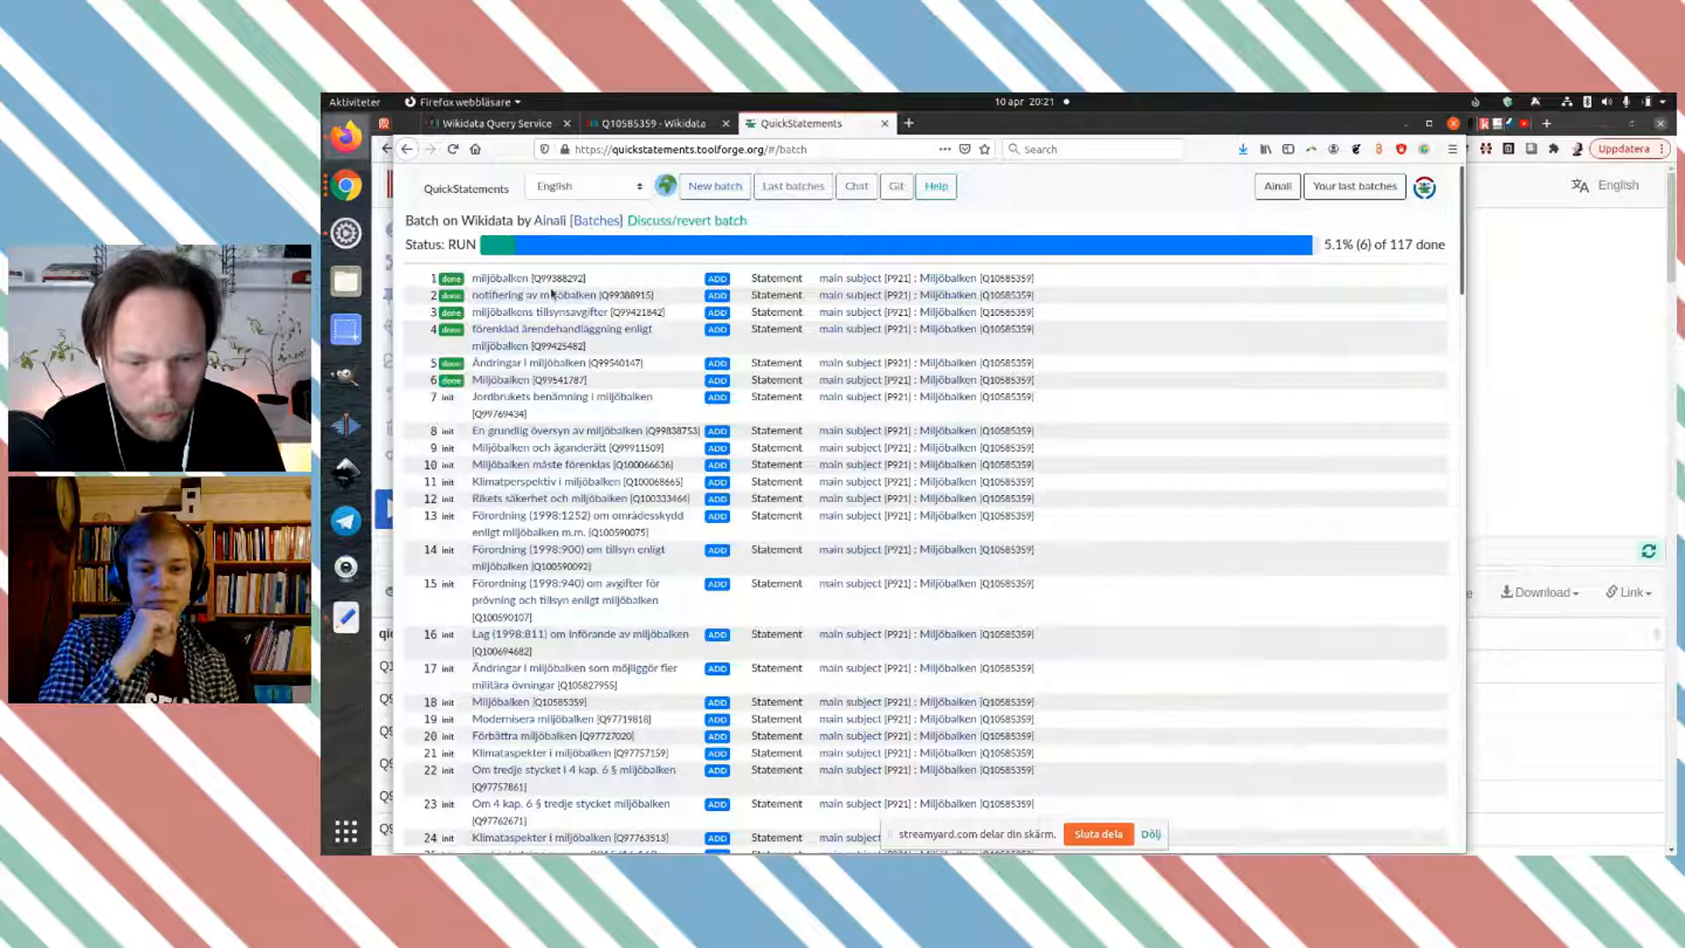
Step: Open the revision history of the batch's first item, Q99388292, and compare its latest two revisions for the added main subject
middle_click(500, 279)
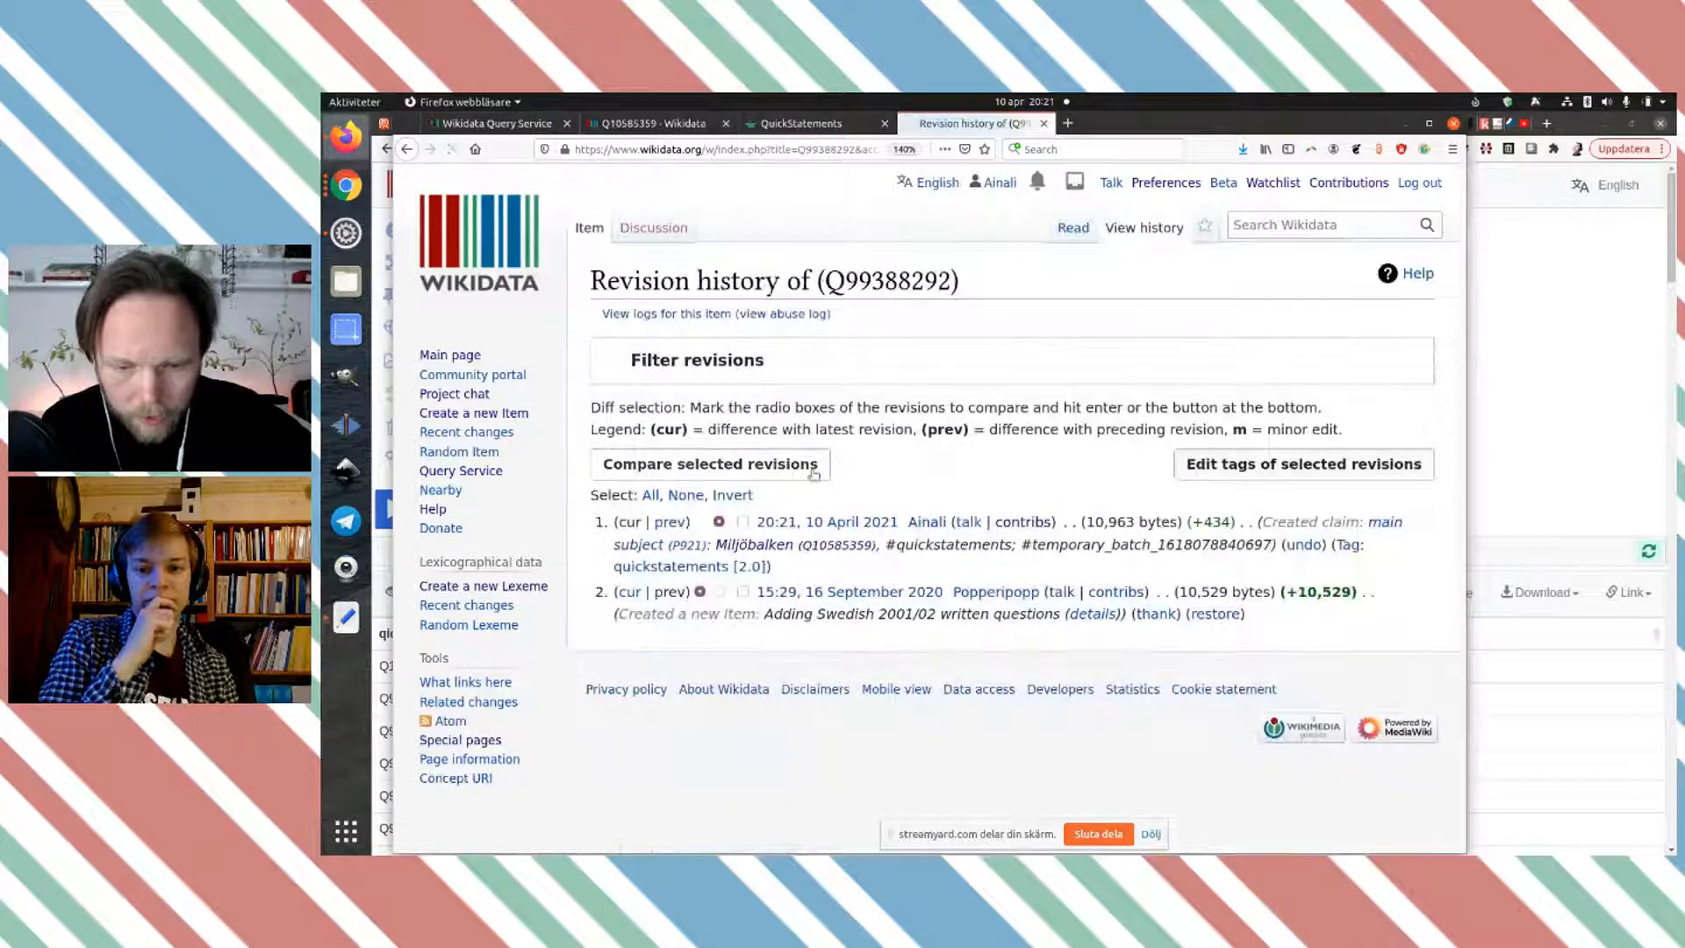
key("Return")
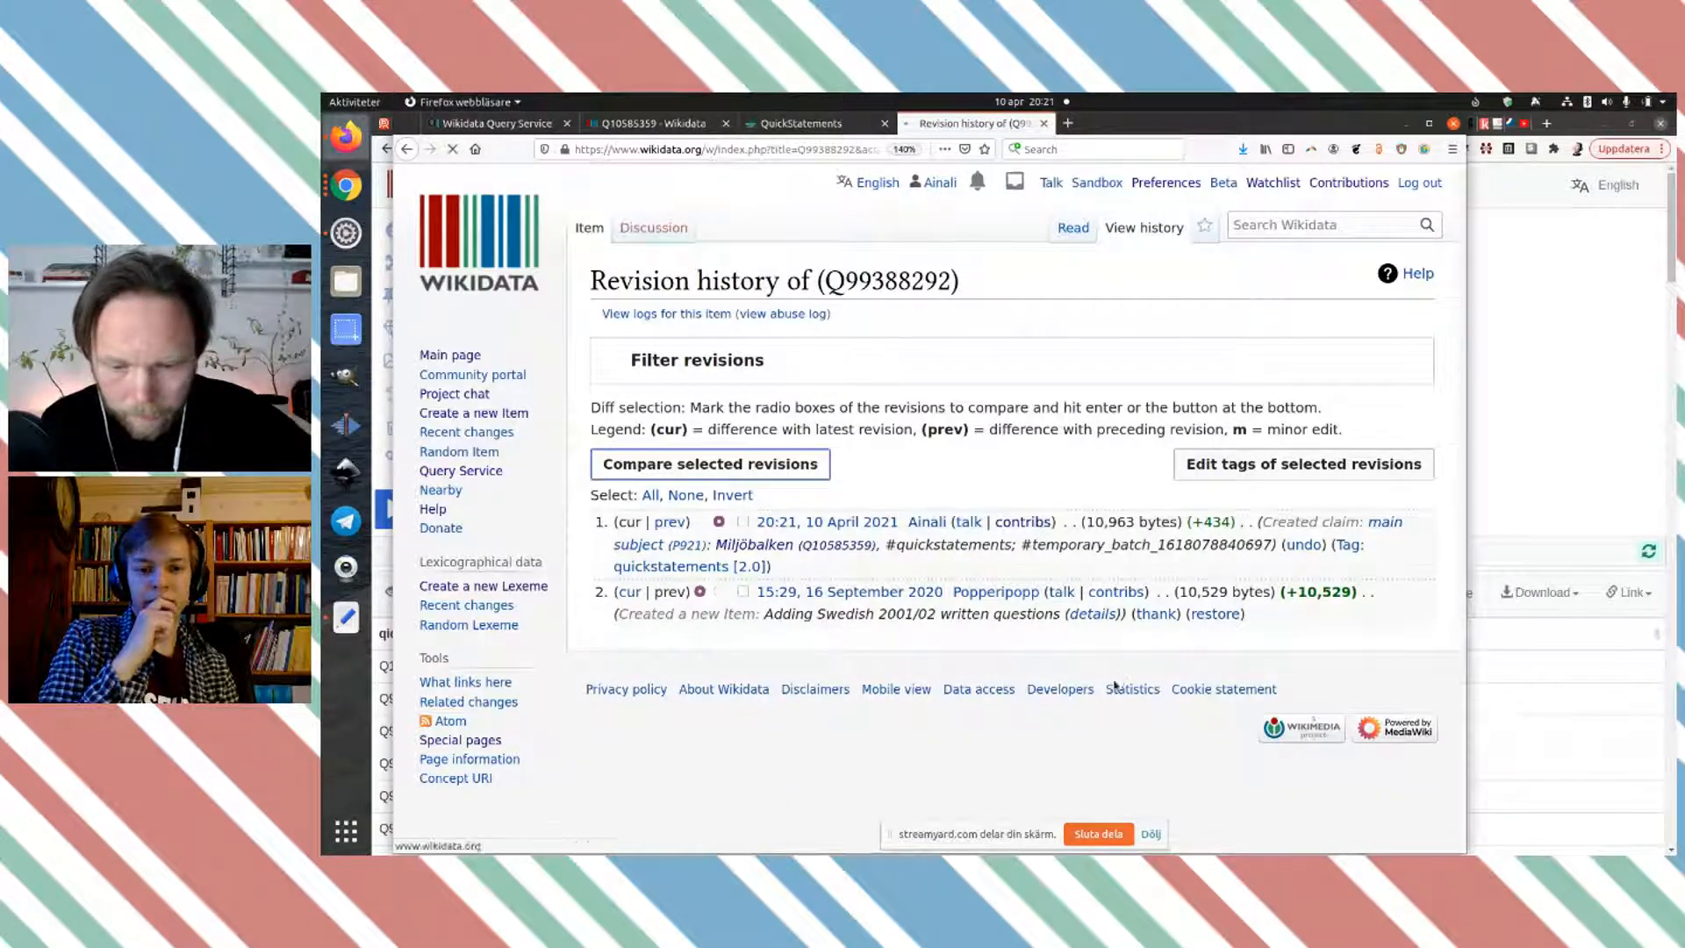
scroll(982, 384, "down", 2)
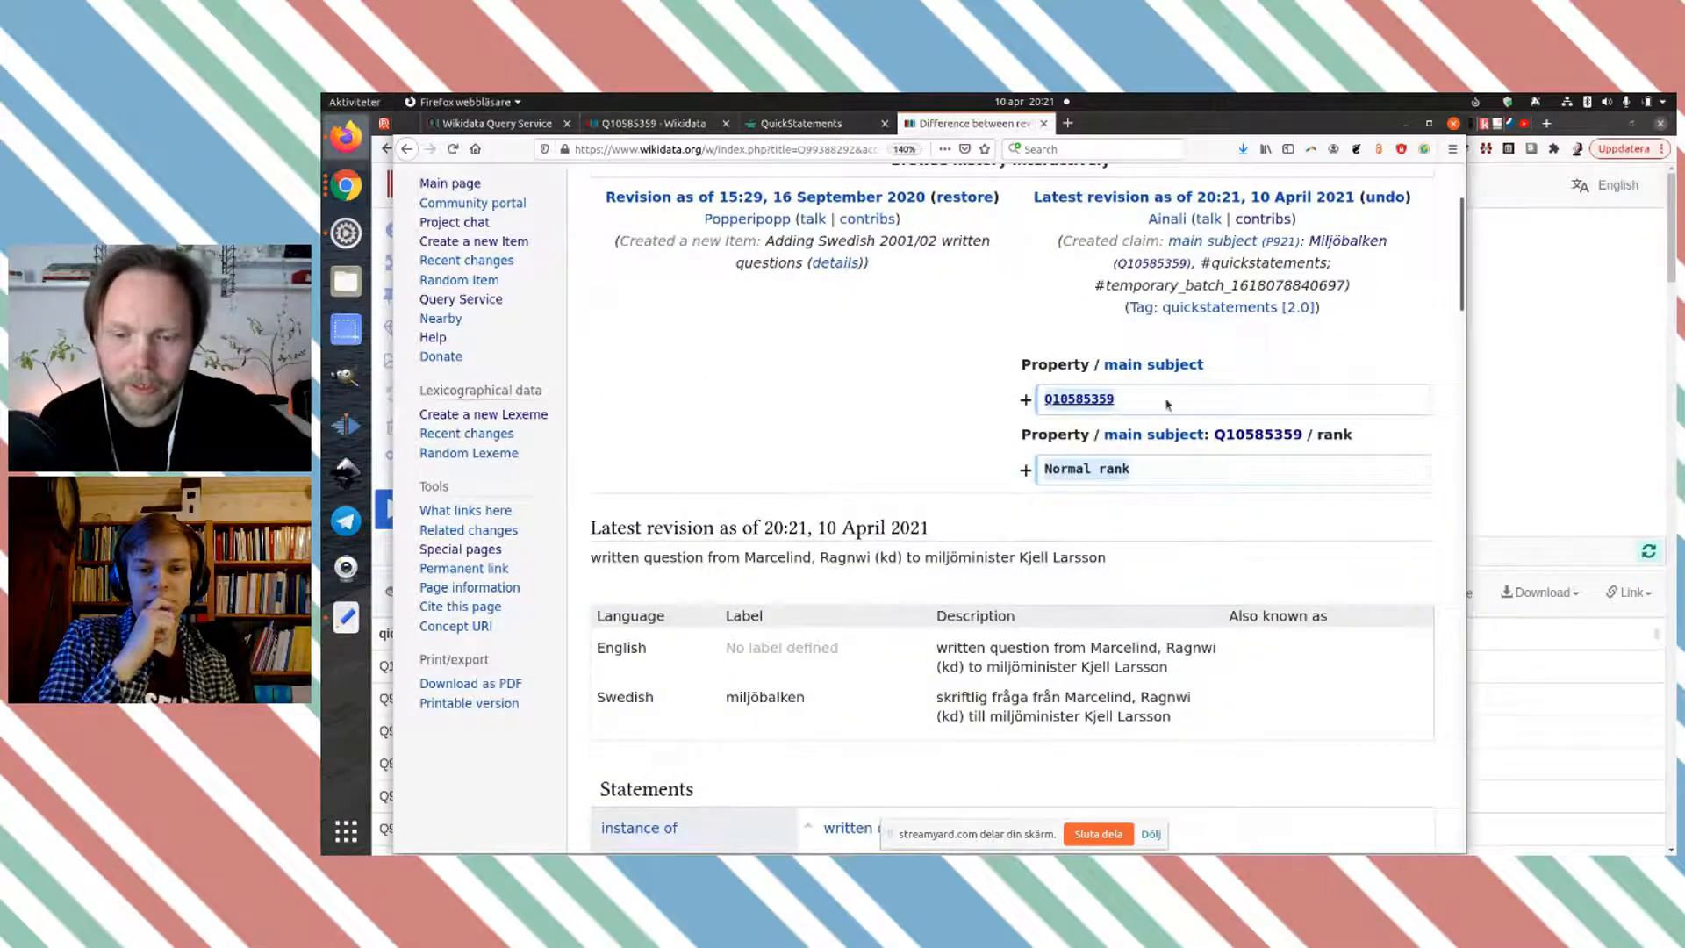
Step: Return to the running QuickStatements batch and check the progress of its commands
left_click(818, 124)
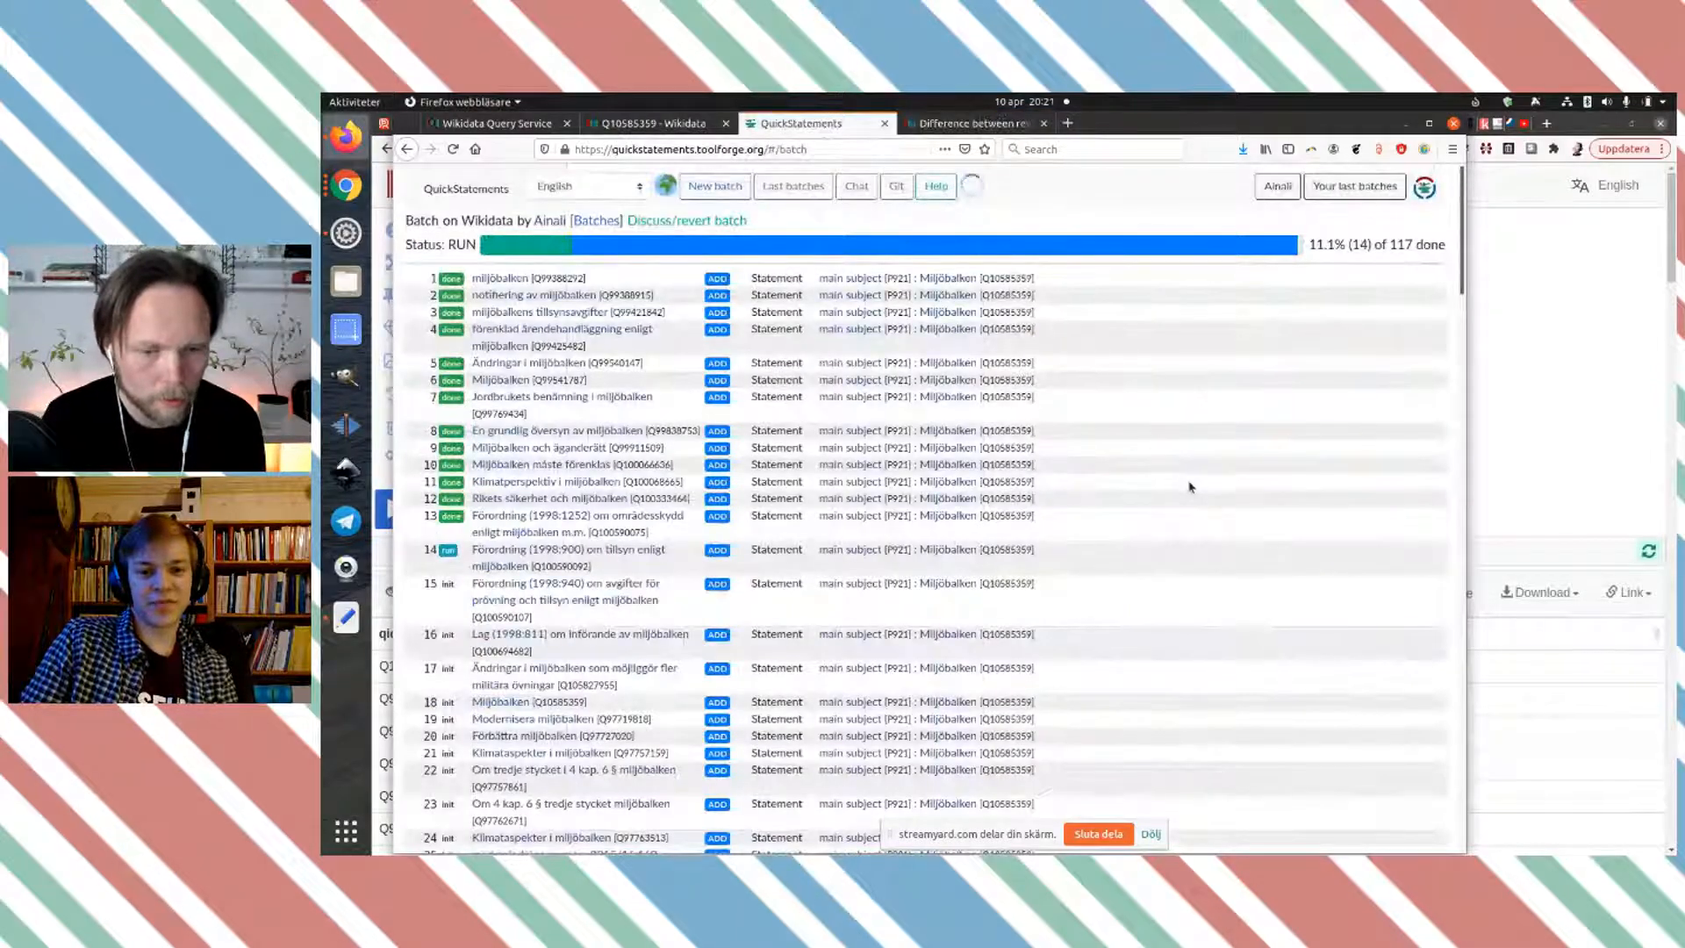
scroll(1189, 486, "down", 2)
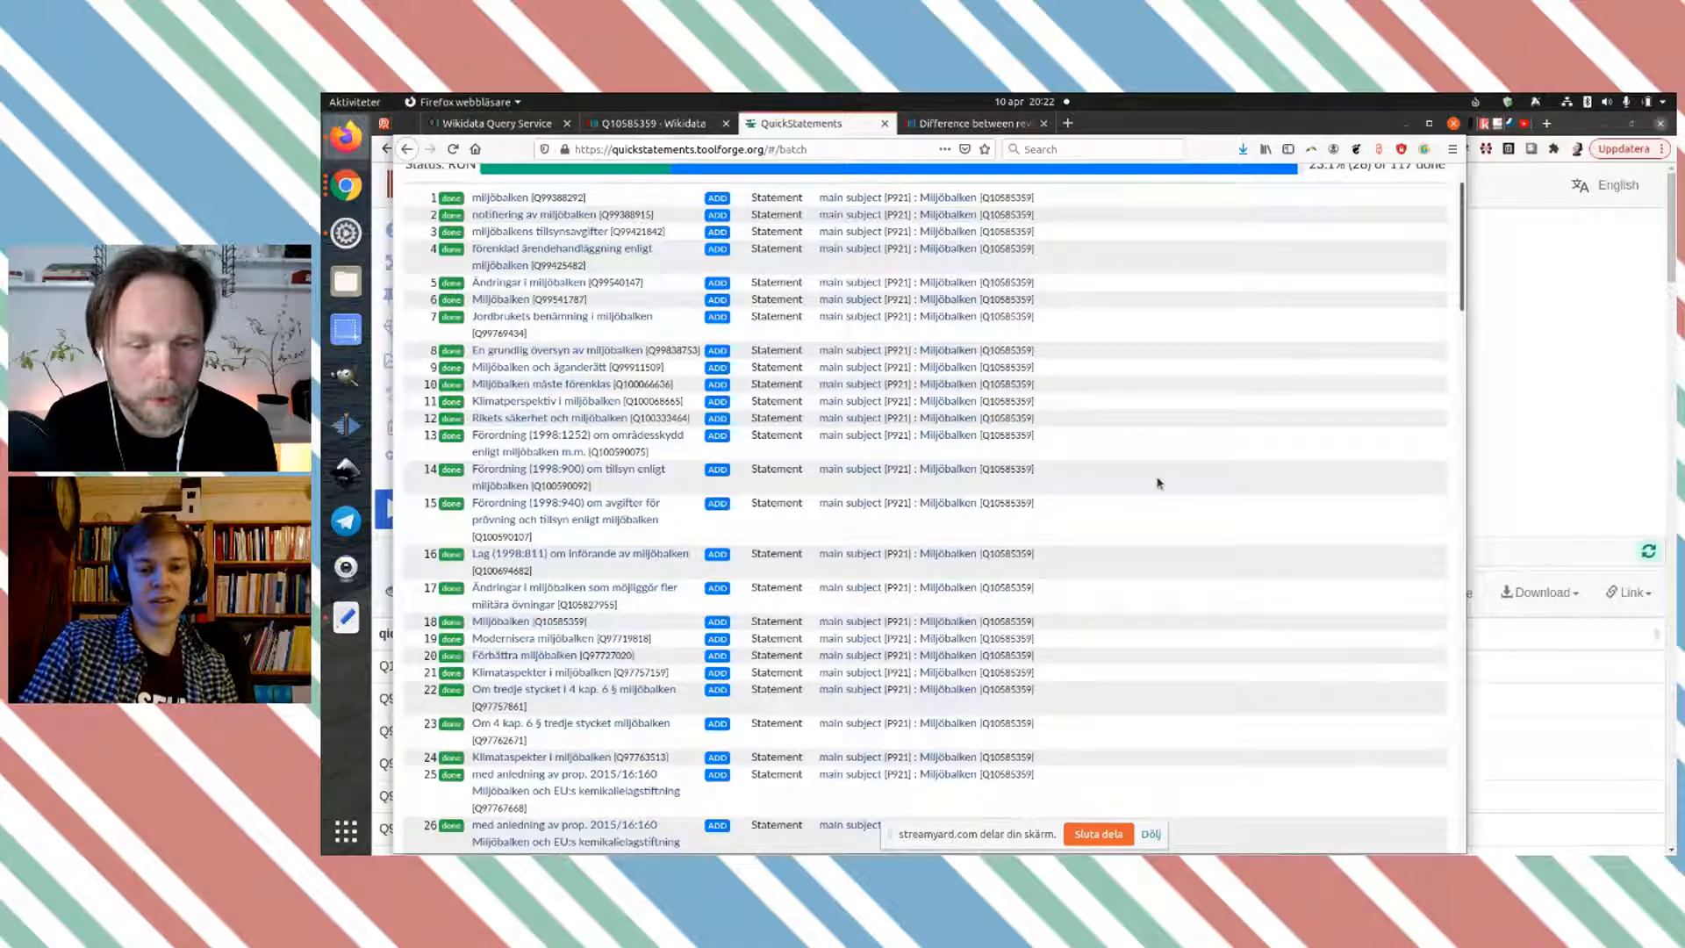
scroll(1158, 481, "down", 5)
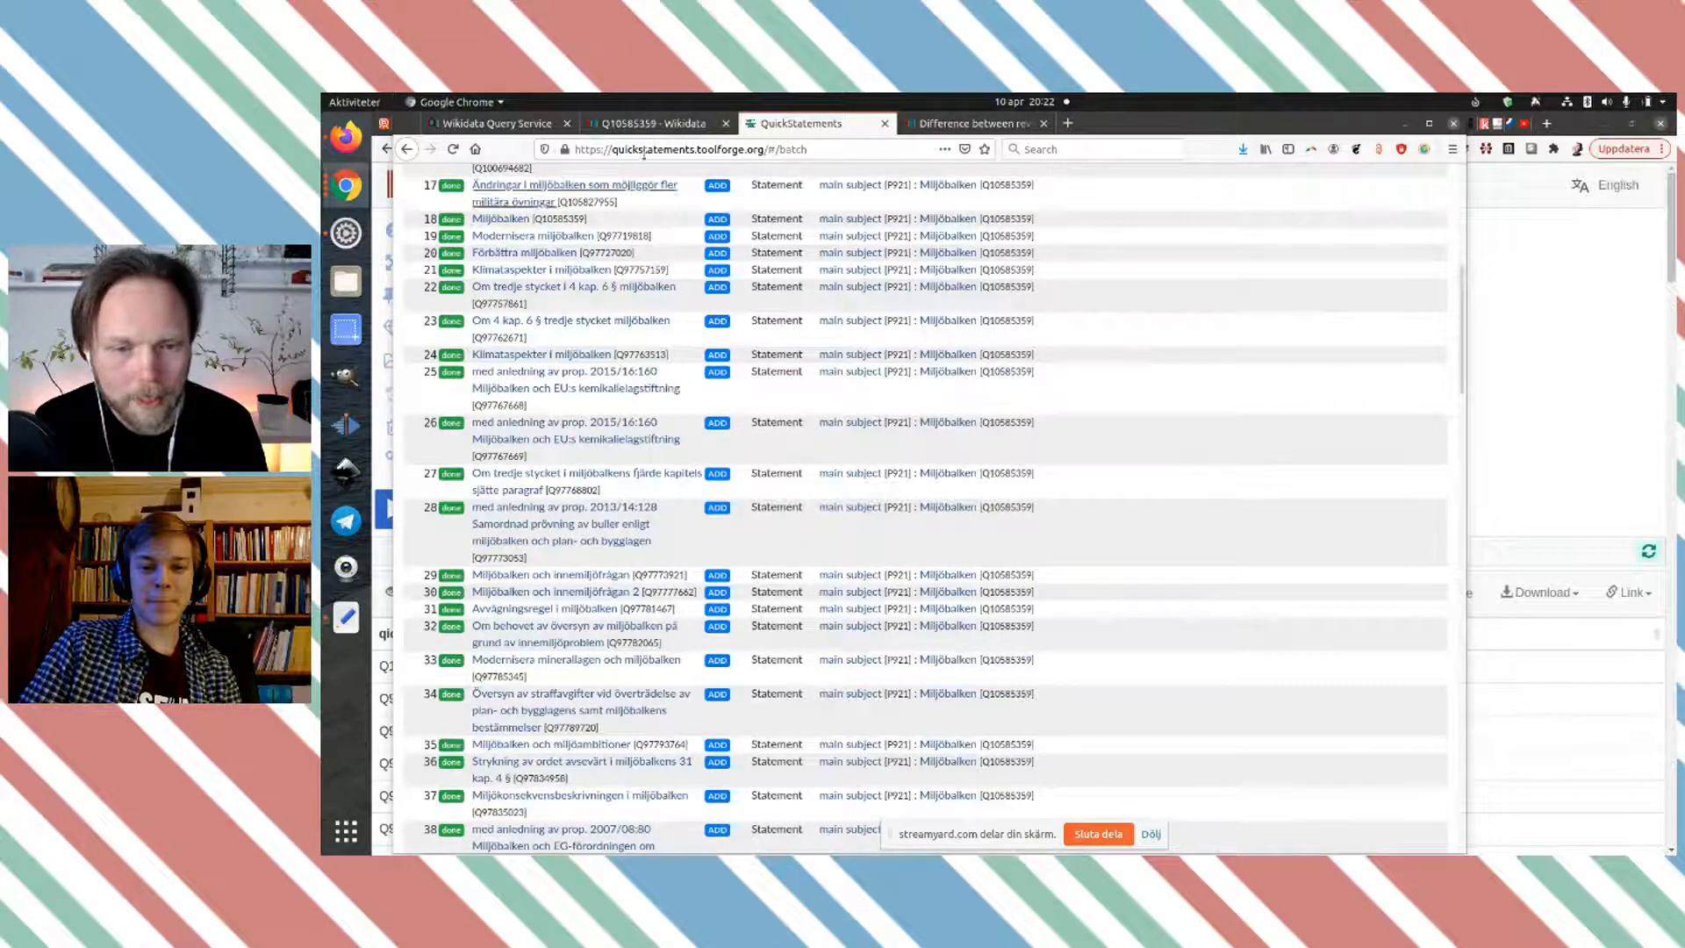
Step: Go back to the Wikidata query and review its 'miljöbalken' label filter and the commented-out ?itemLabel variable
left_click(497, 123)
scroll(753, 497, "up", 3)
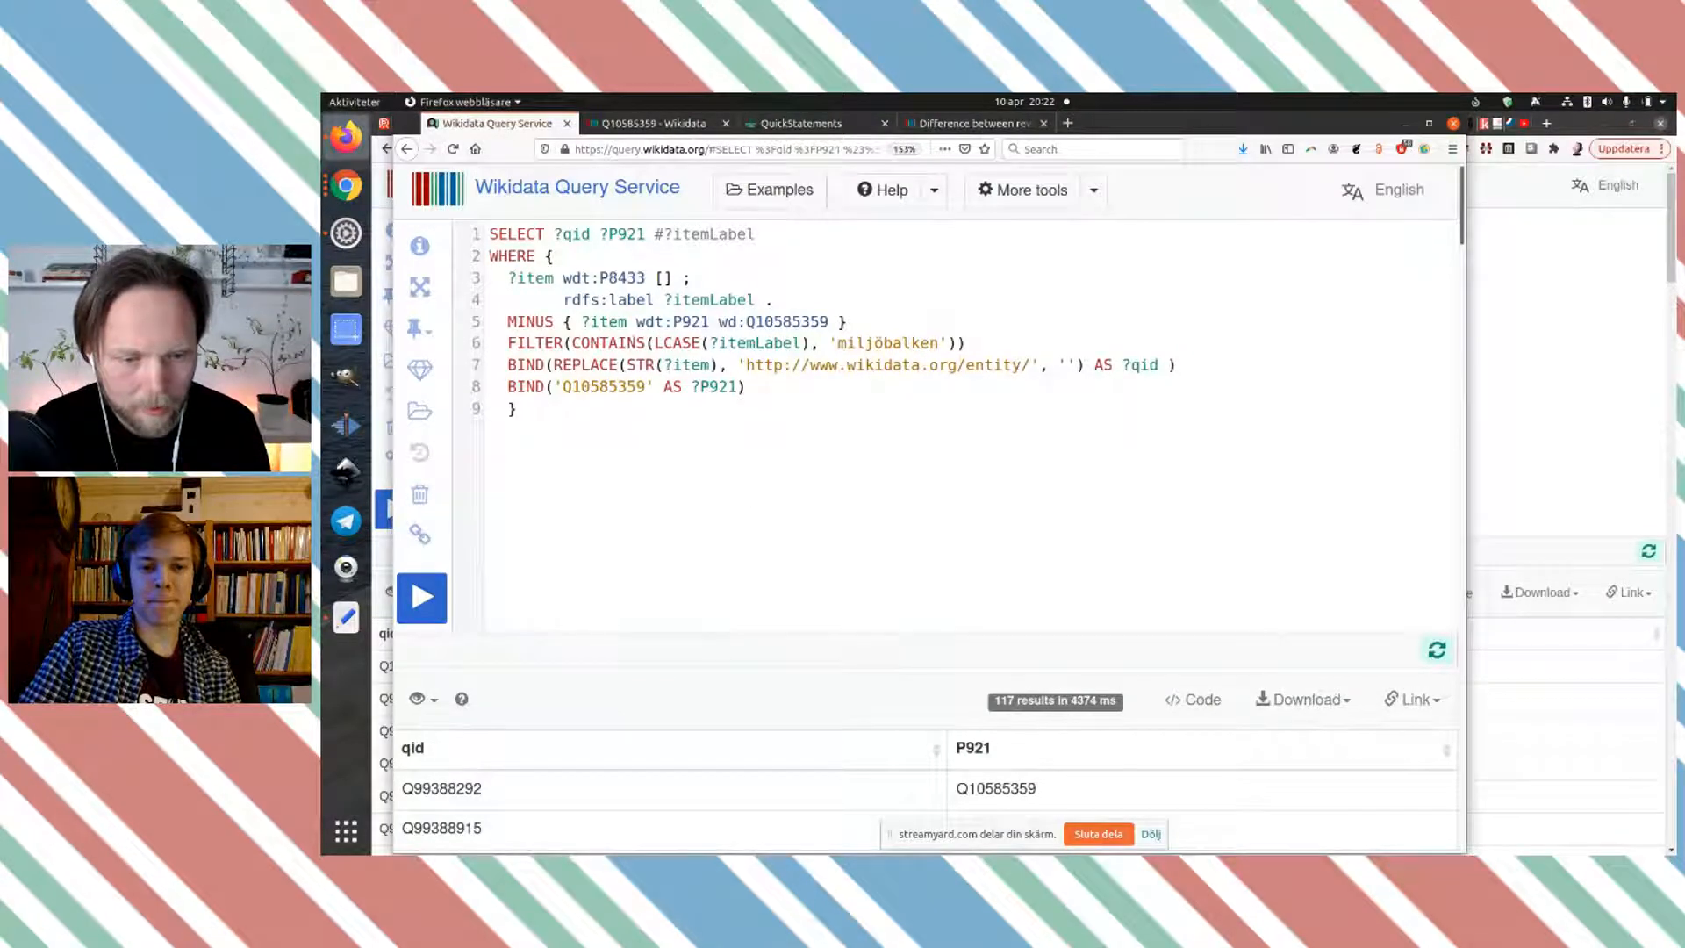
left_click_drag(507, 343, 813, 344)
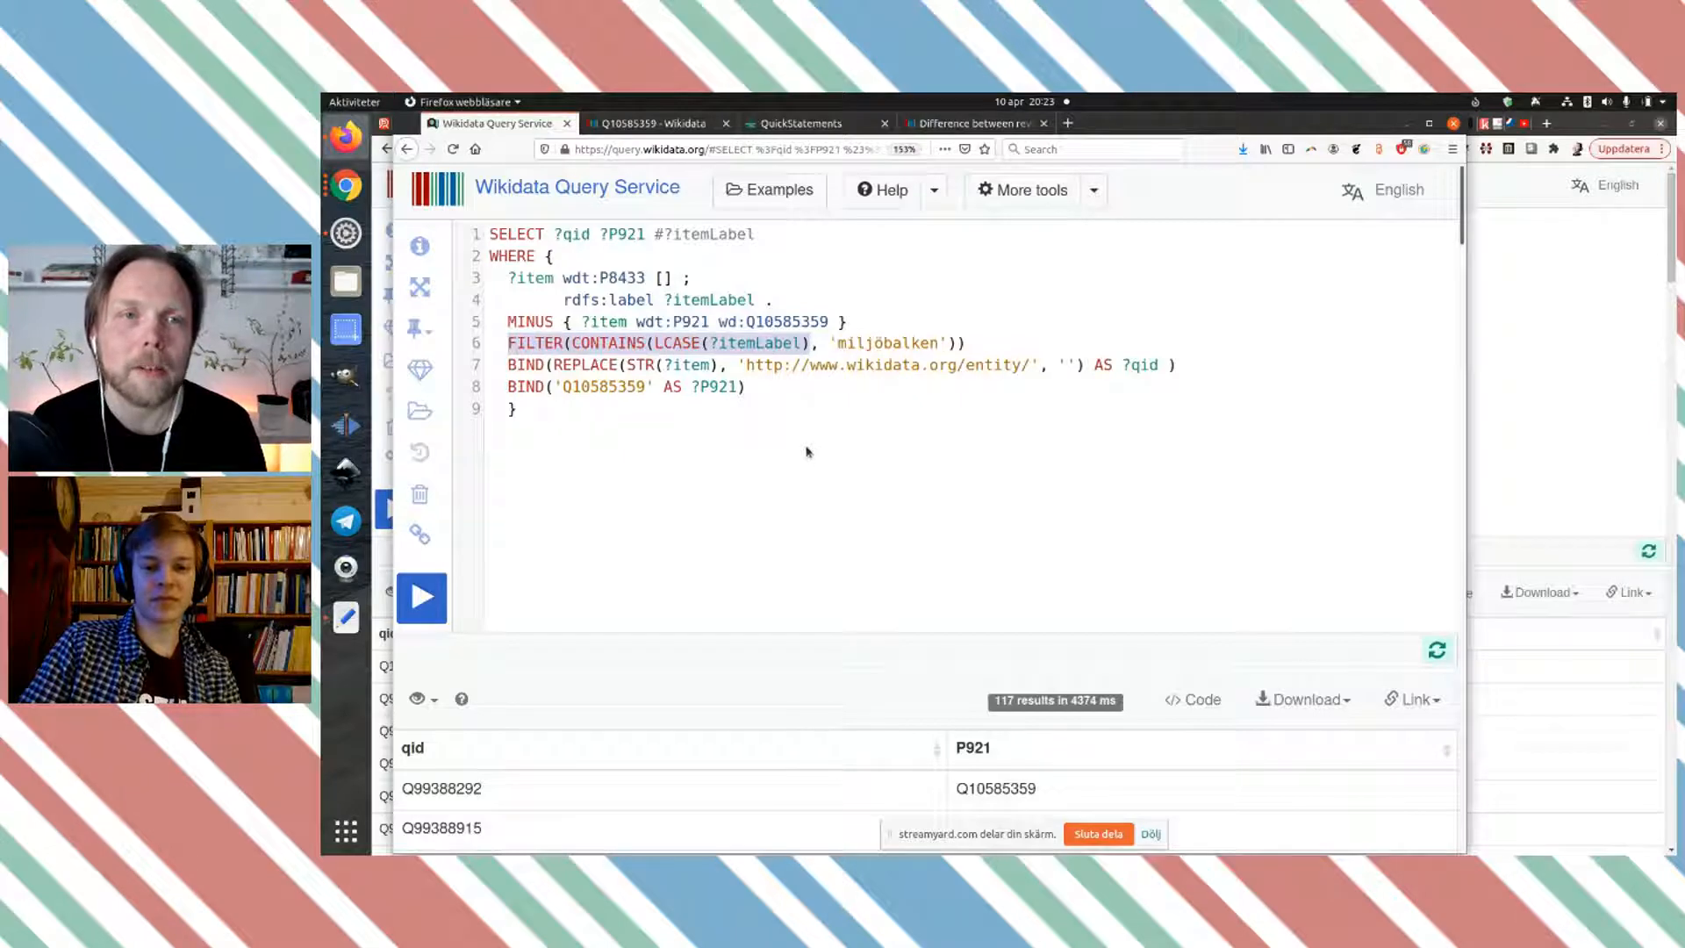
left_click(883, 344)
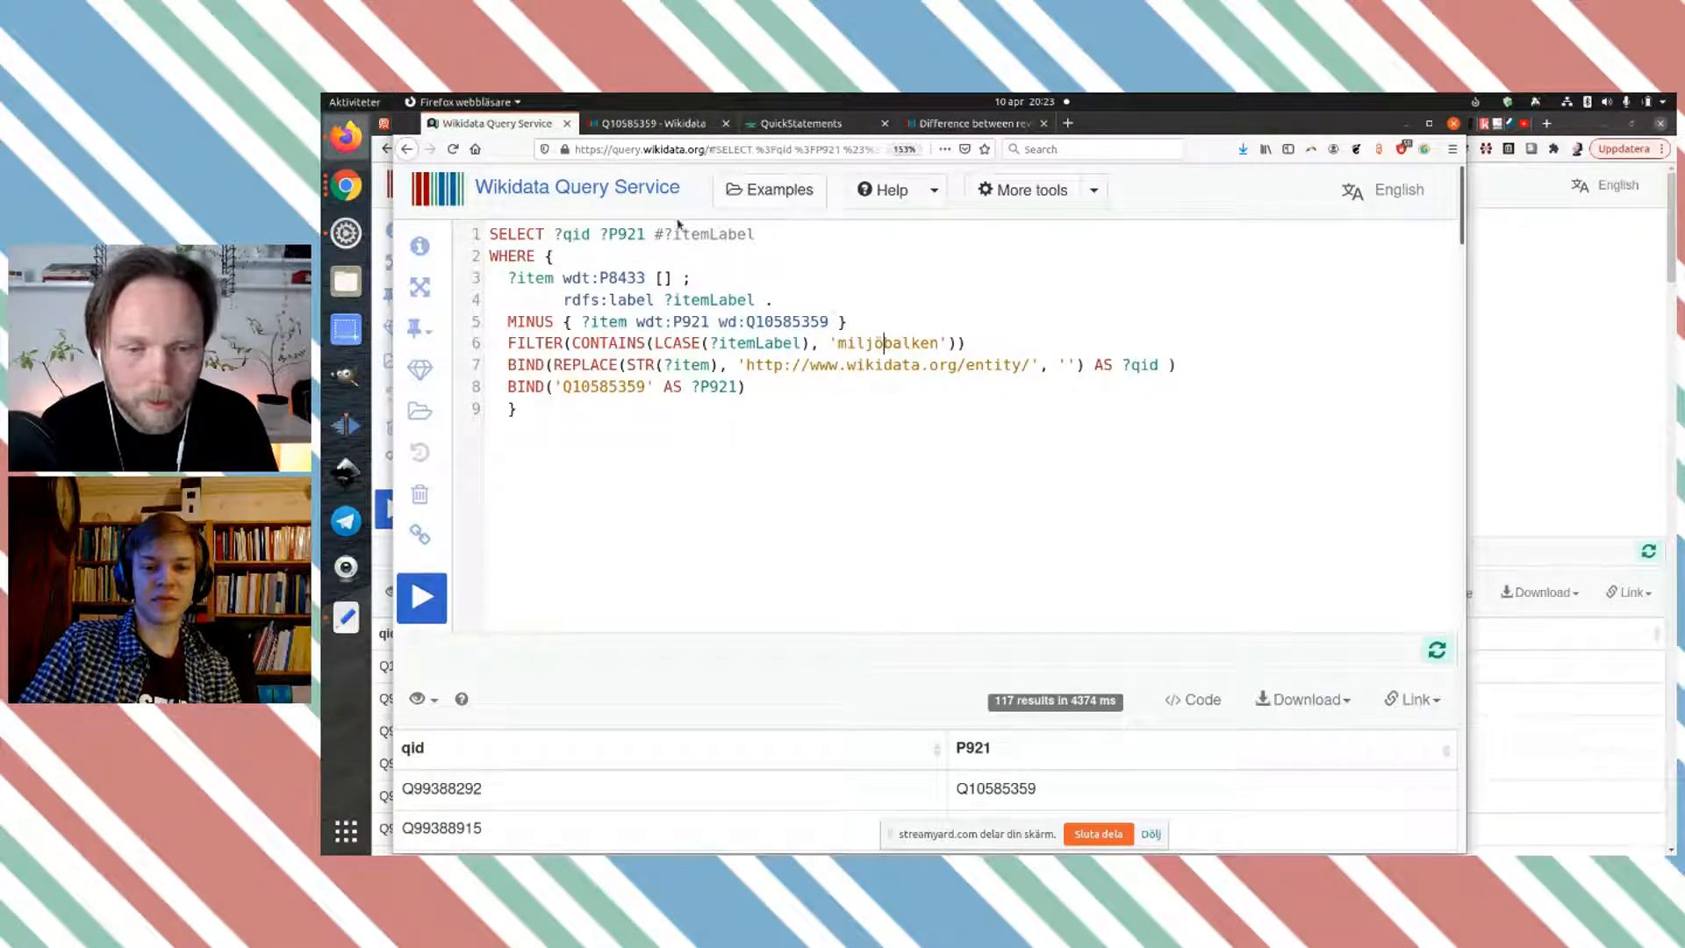
left_click_drag(654, 233, 752, 230)
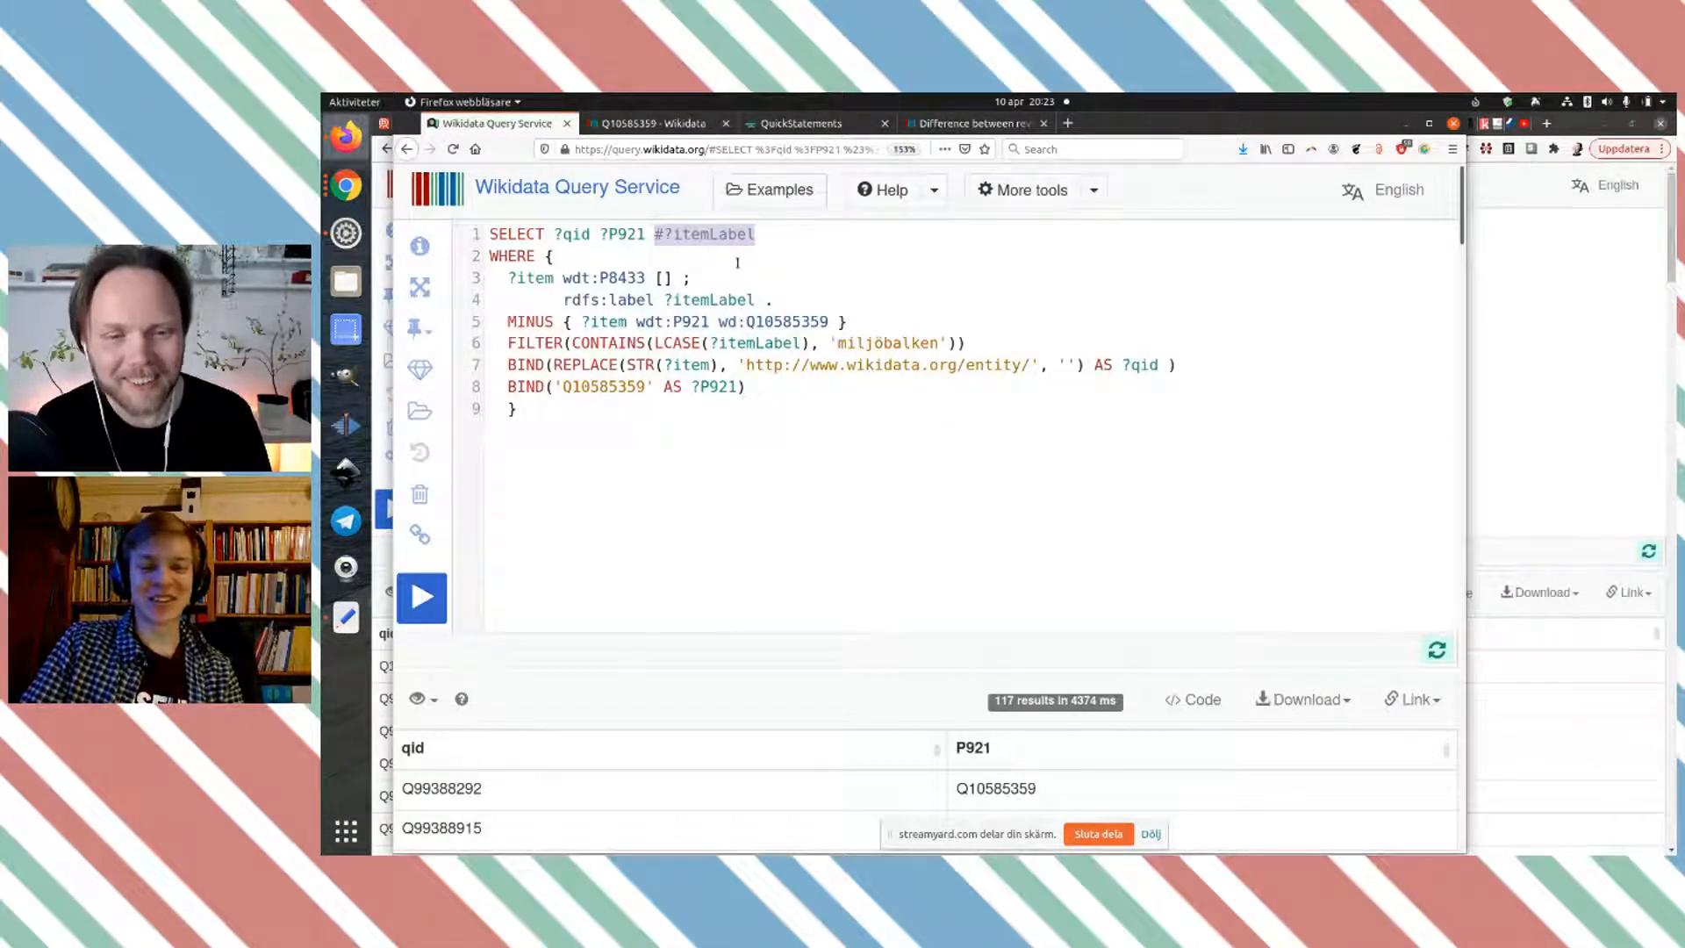
Step: Join the WHERE line onto the SELECT line after the commented-out ?itemLabel
left_click(783, 236)
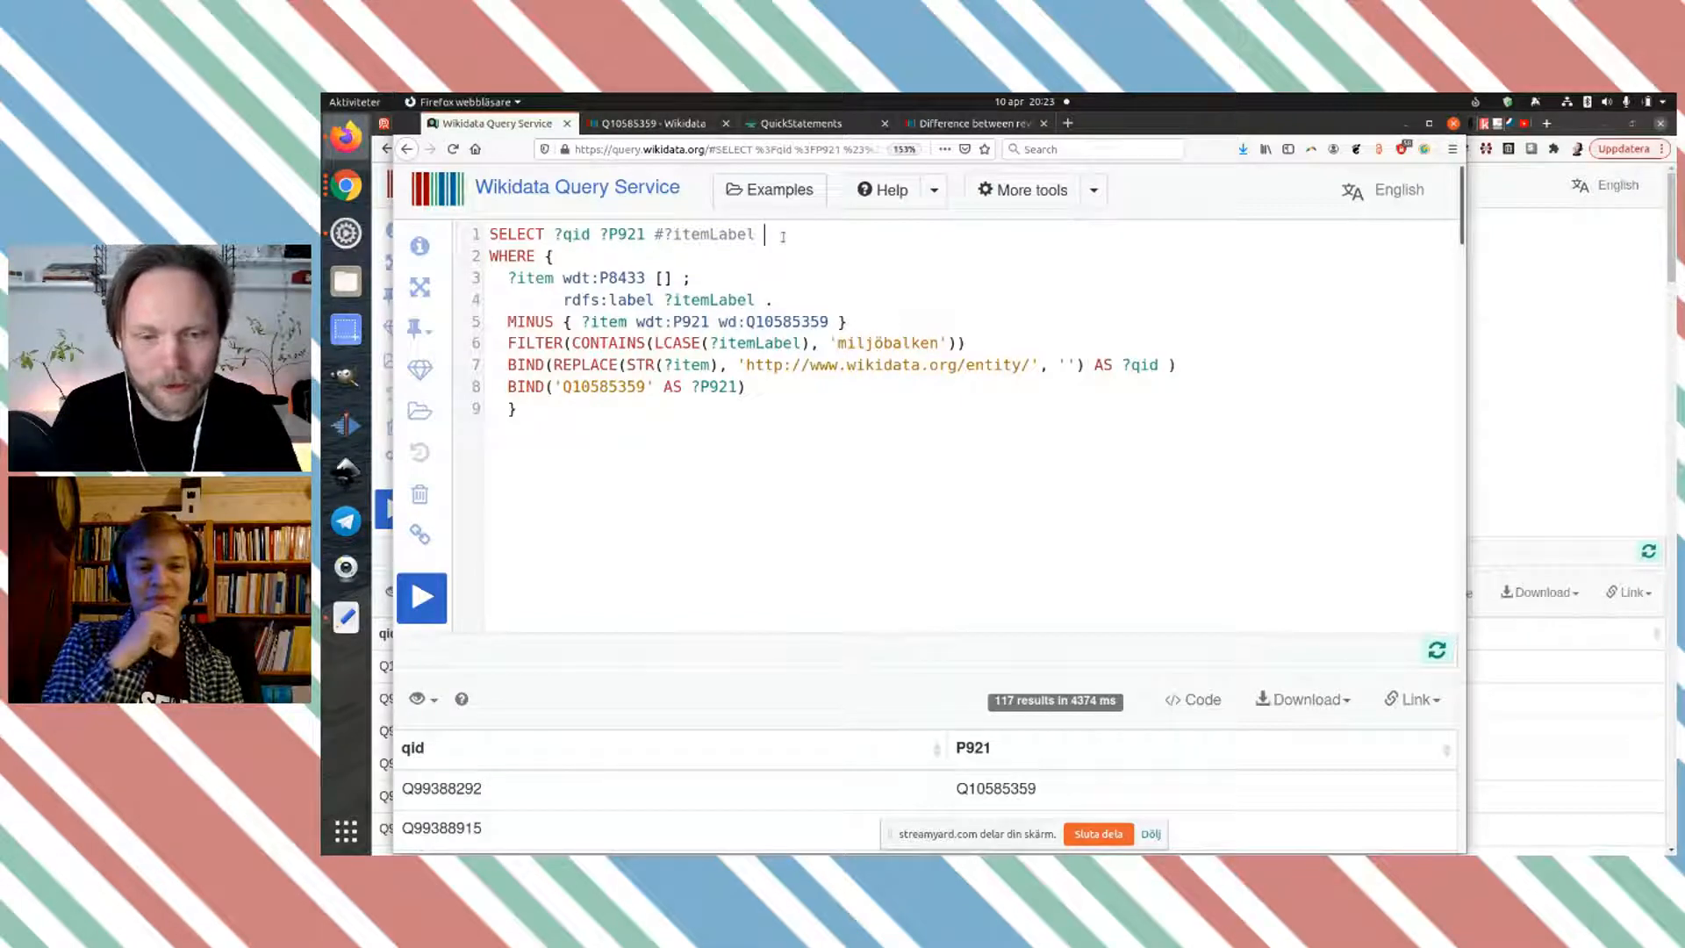
key("Delete")
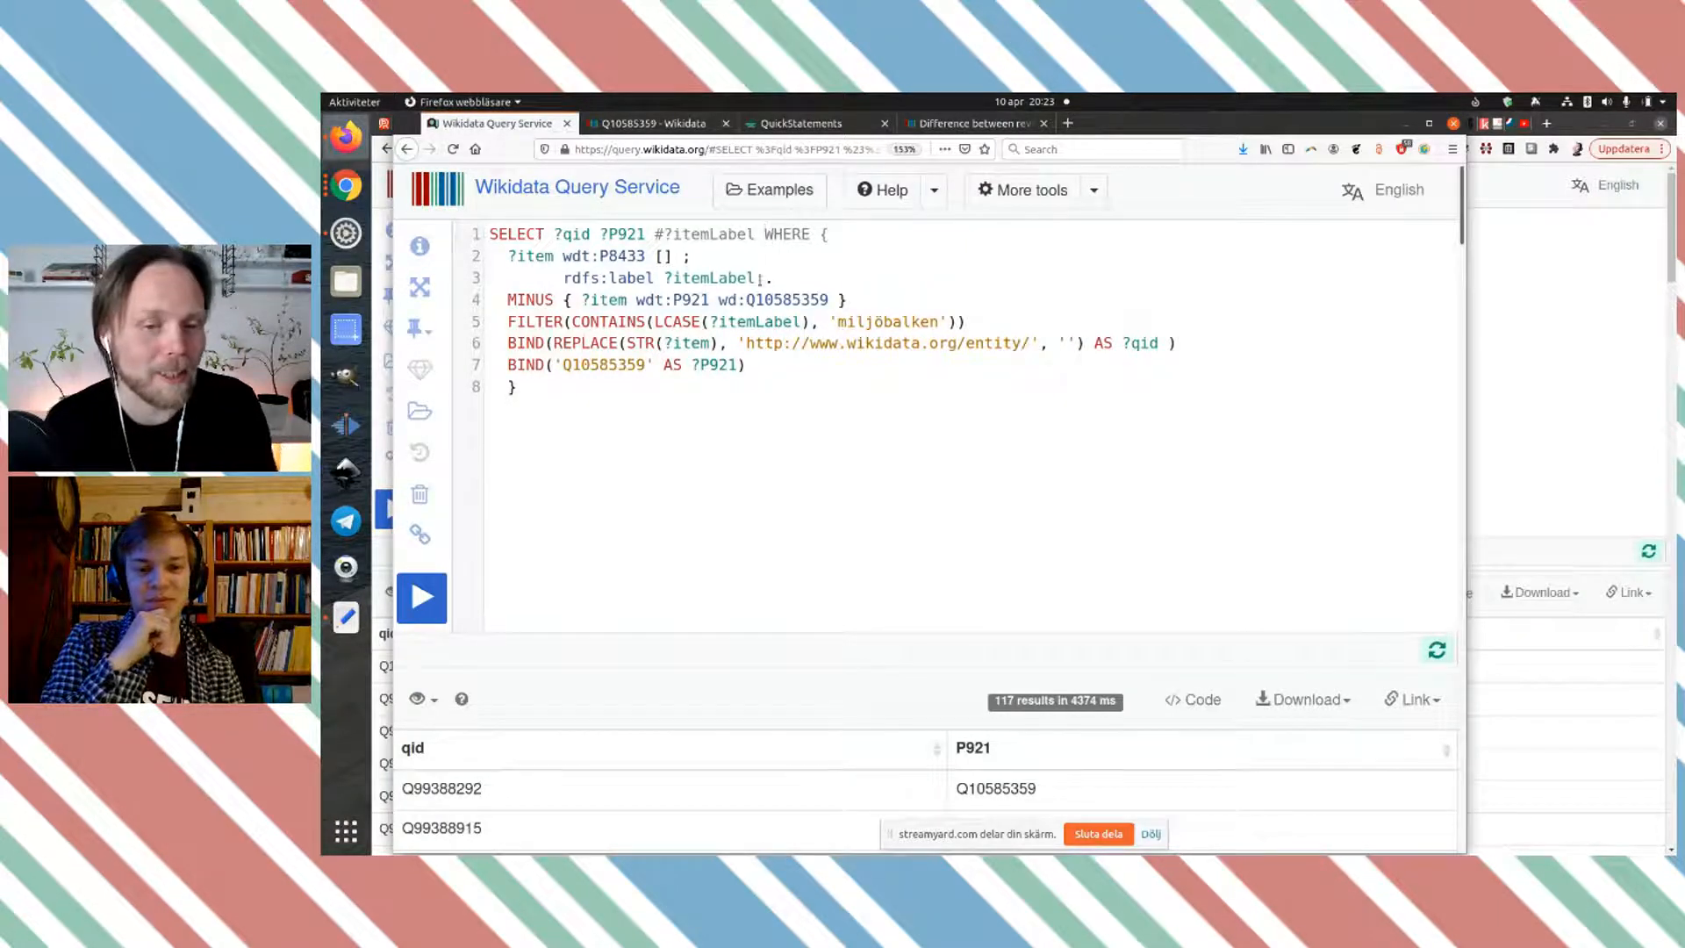
mouse_move(754, 304)
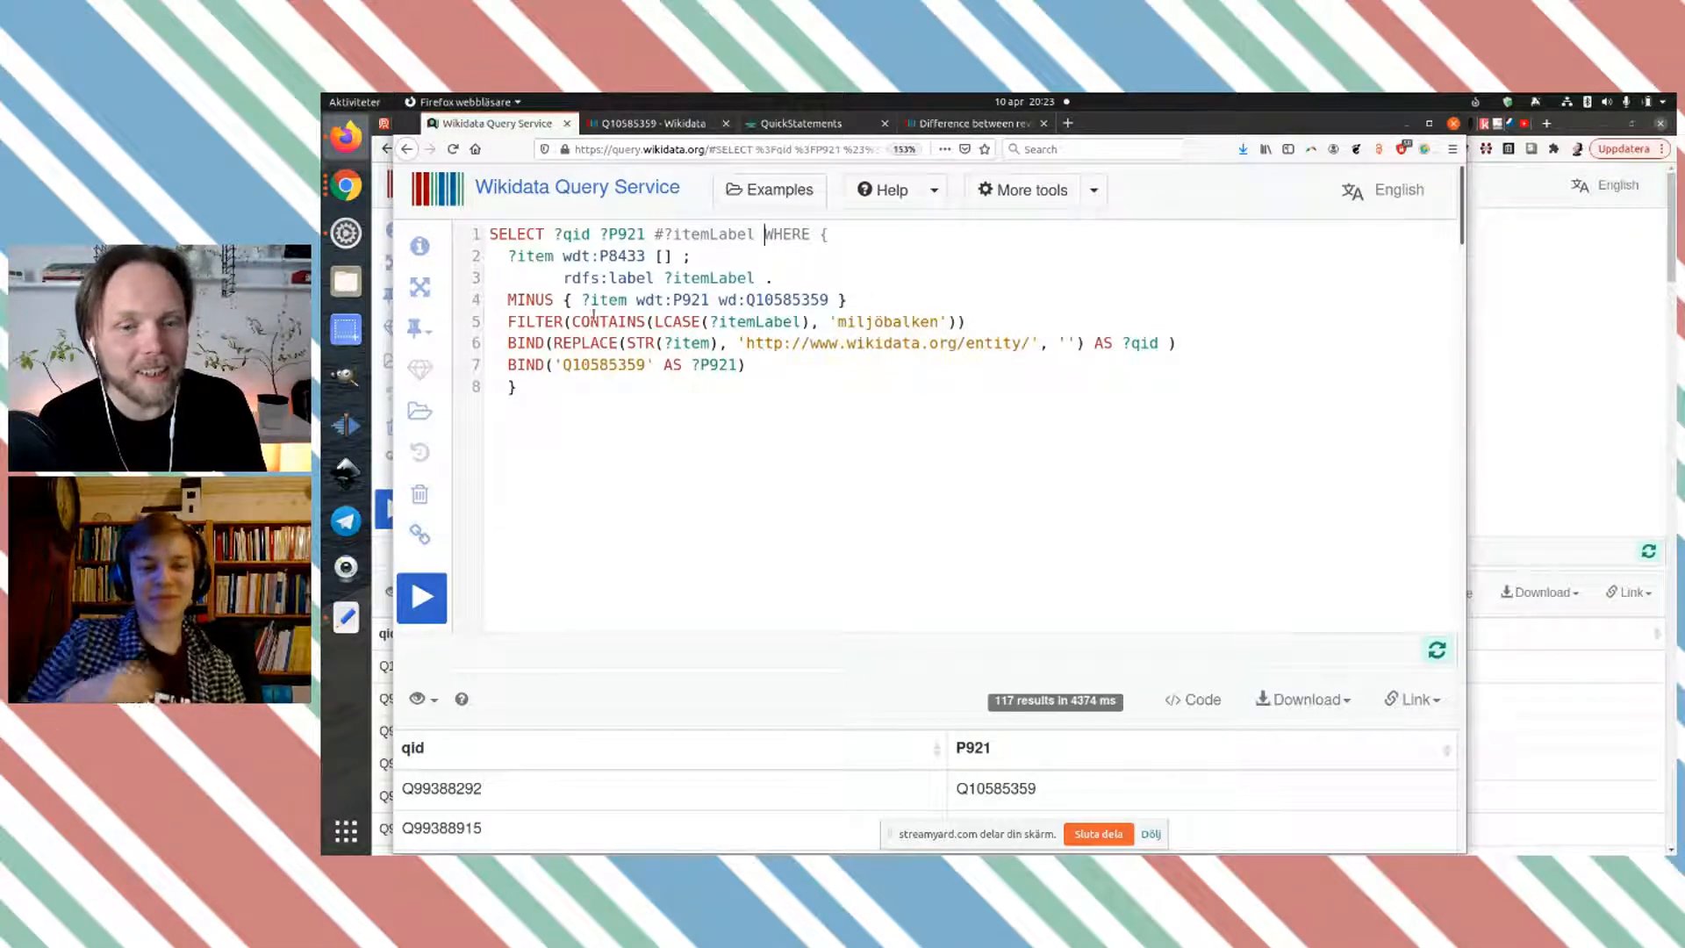
Step: Insert an empty SELECT * WHERE { } template below the query using autocompletion
key("Return")
key("Return")
type("SEL")
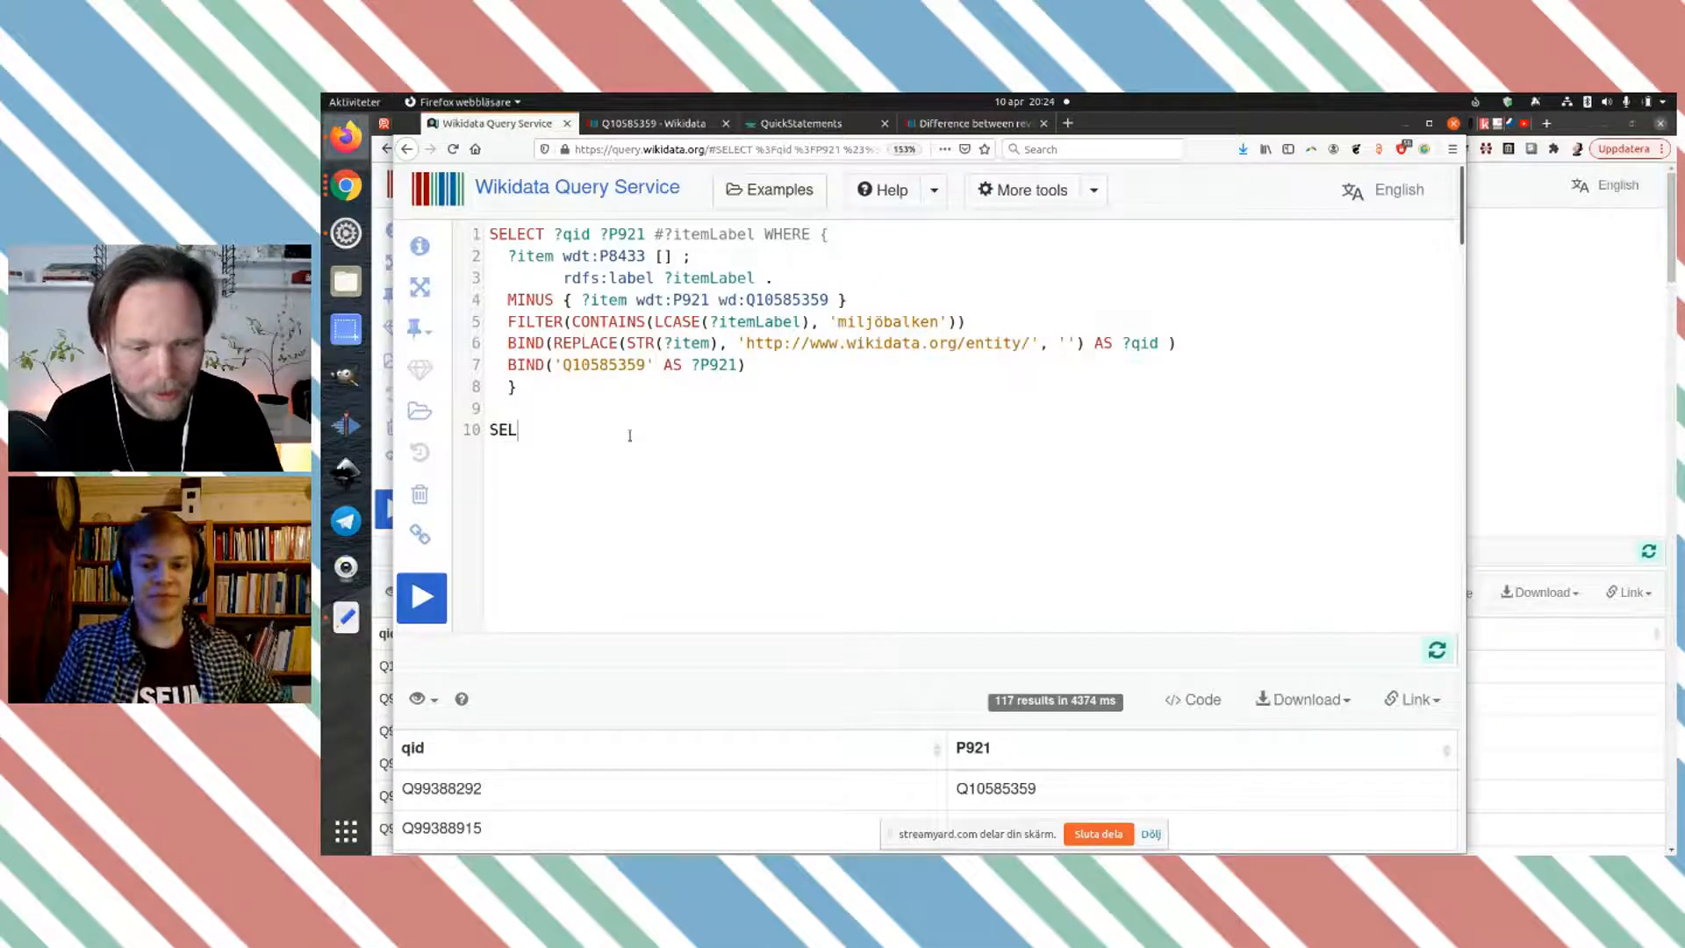
key("ctrl+space")
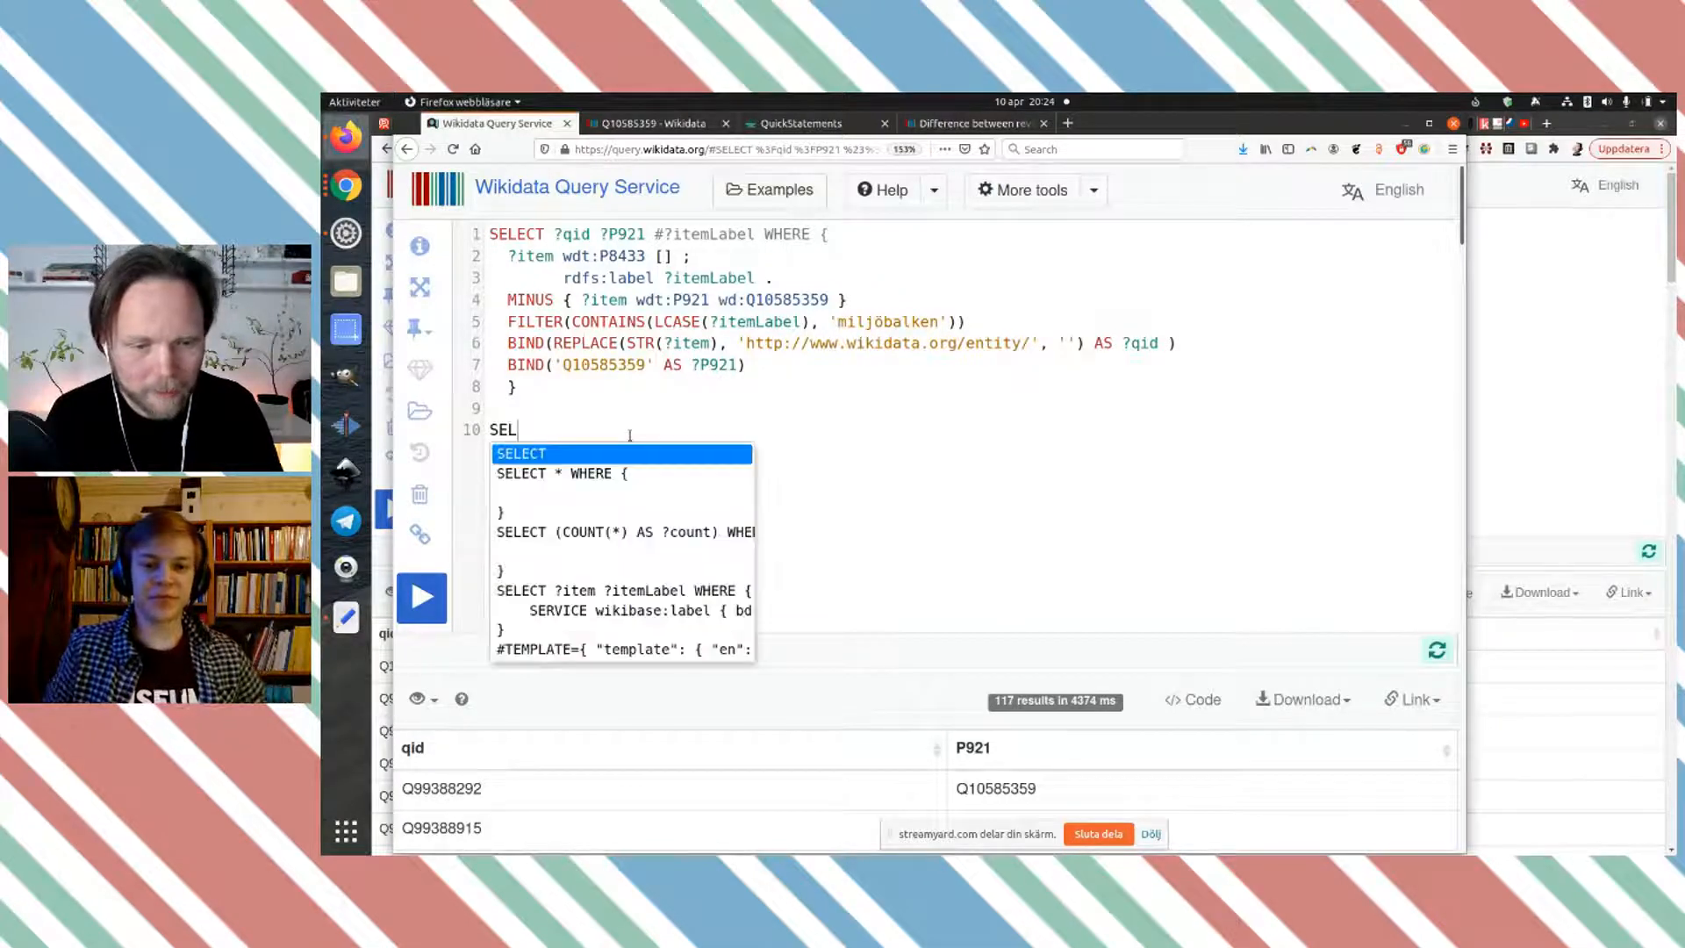
left_click(600, 469)
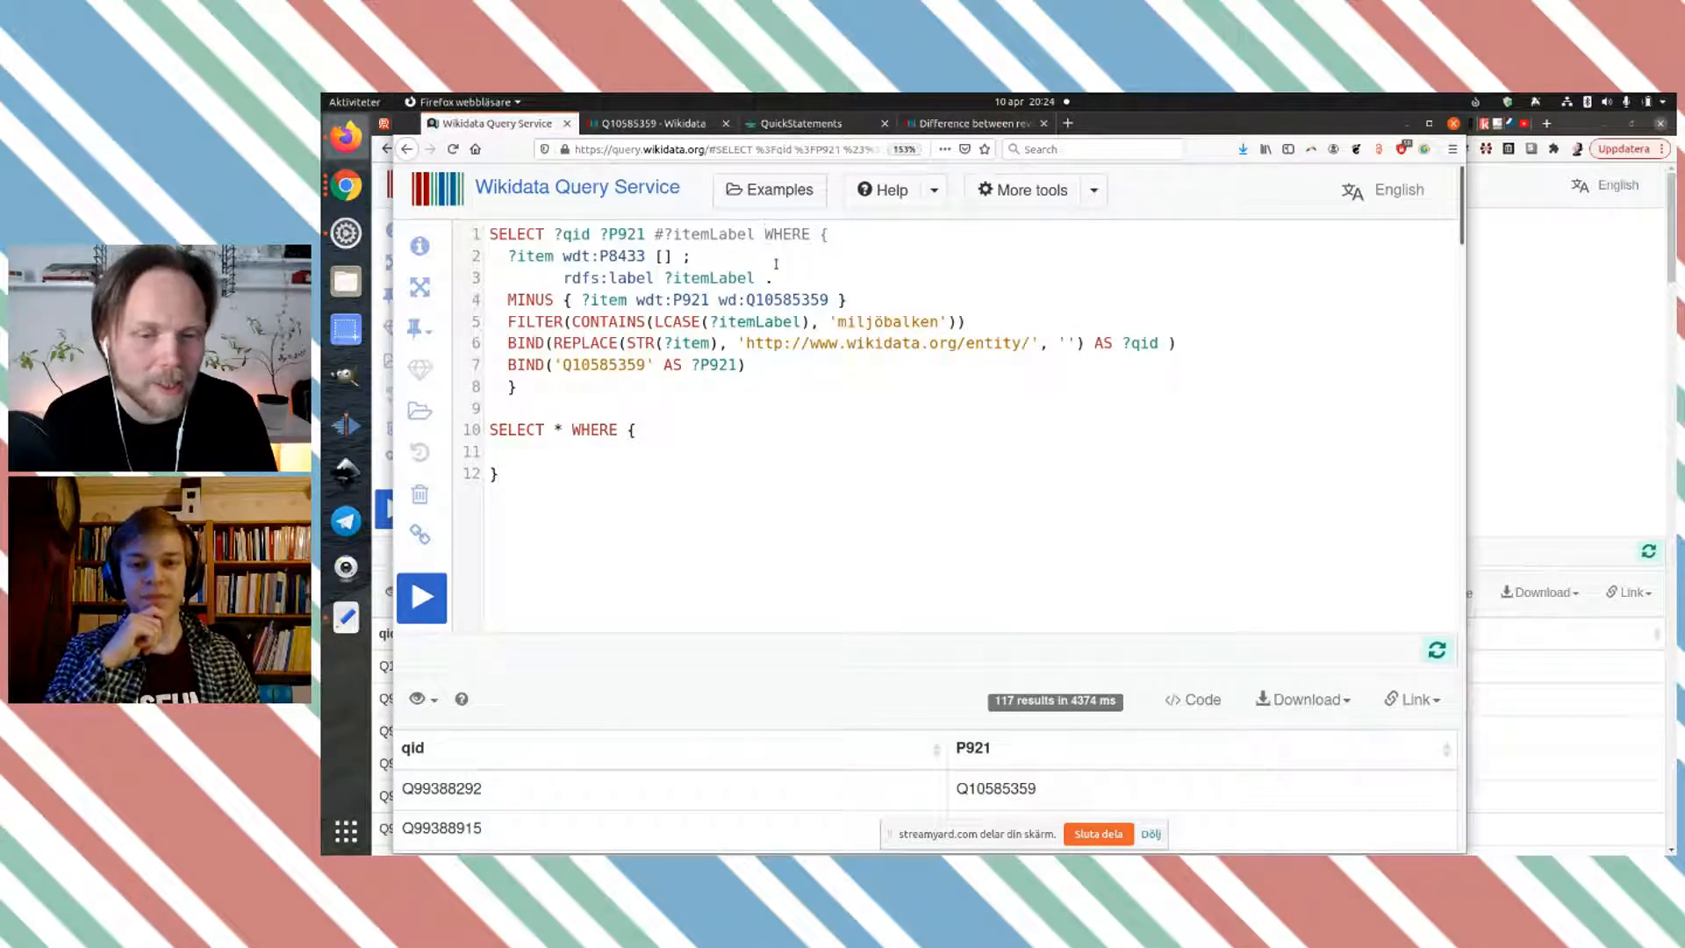
Step: Put WHERE back on its own line and remove the SELECT * WHERE template below the query
key("Return")
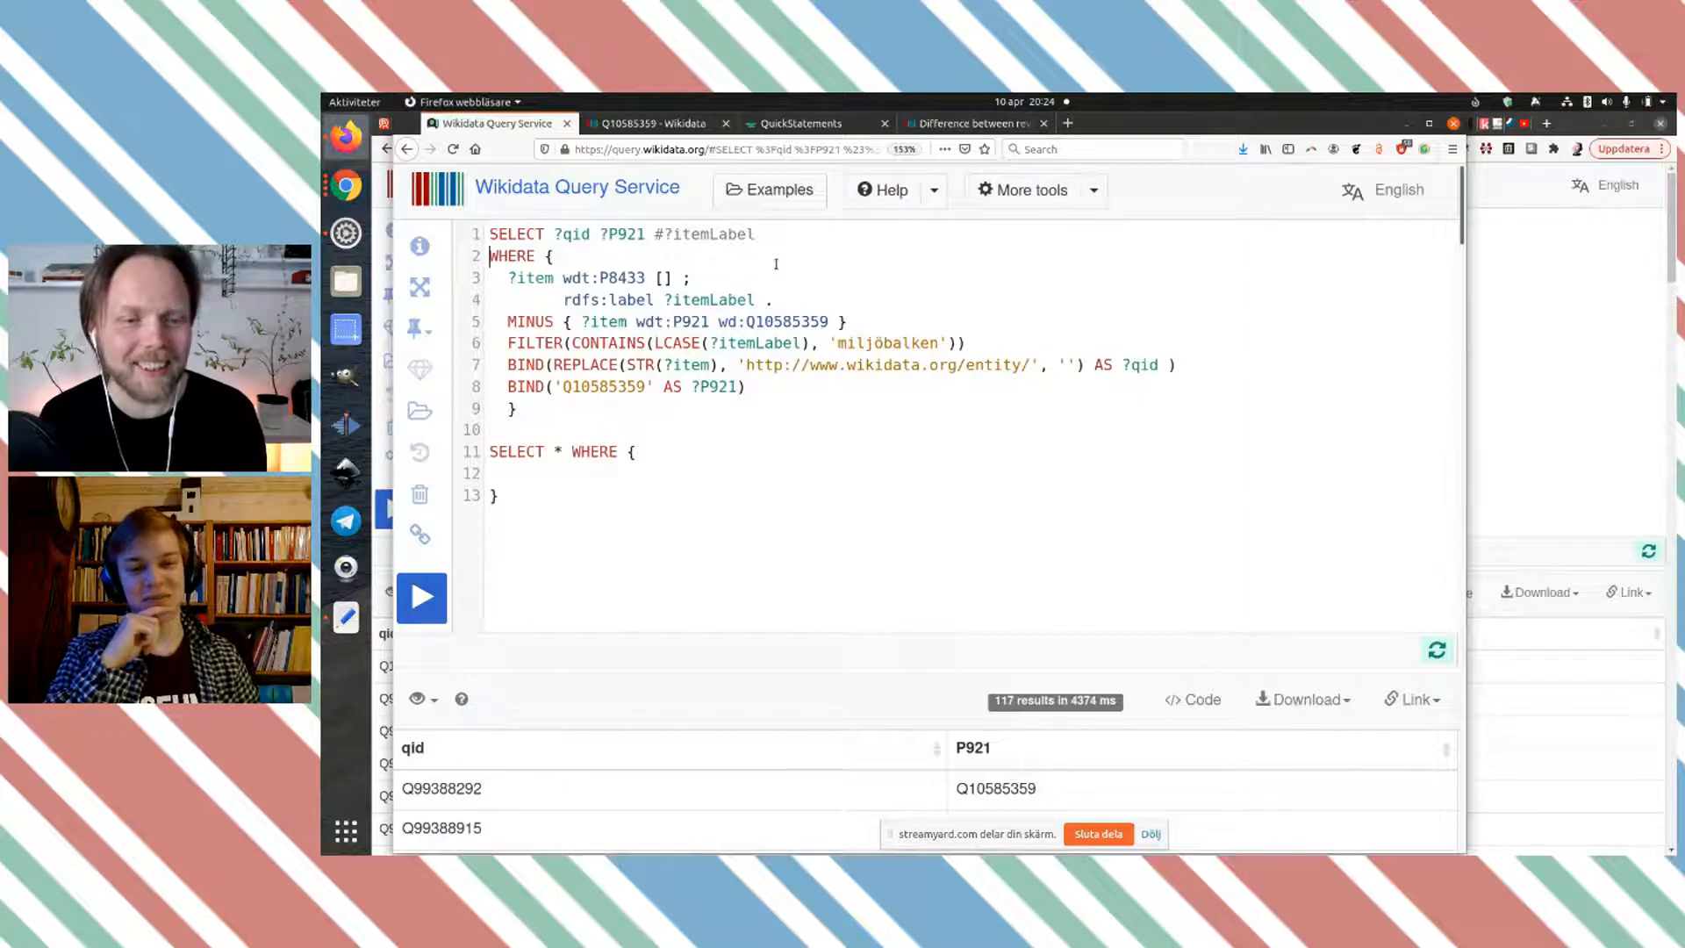
left_click_drag(489, 497, 497, 439)
key("BackSpace")
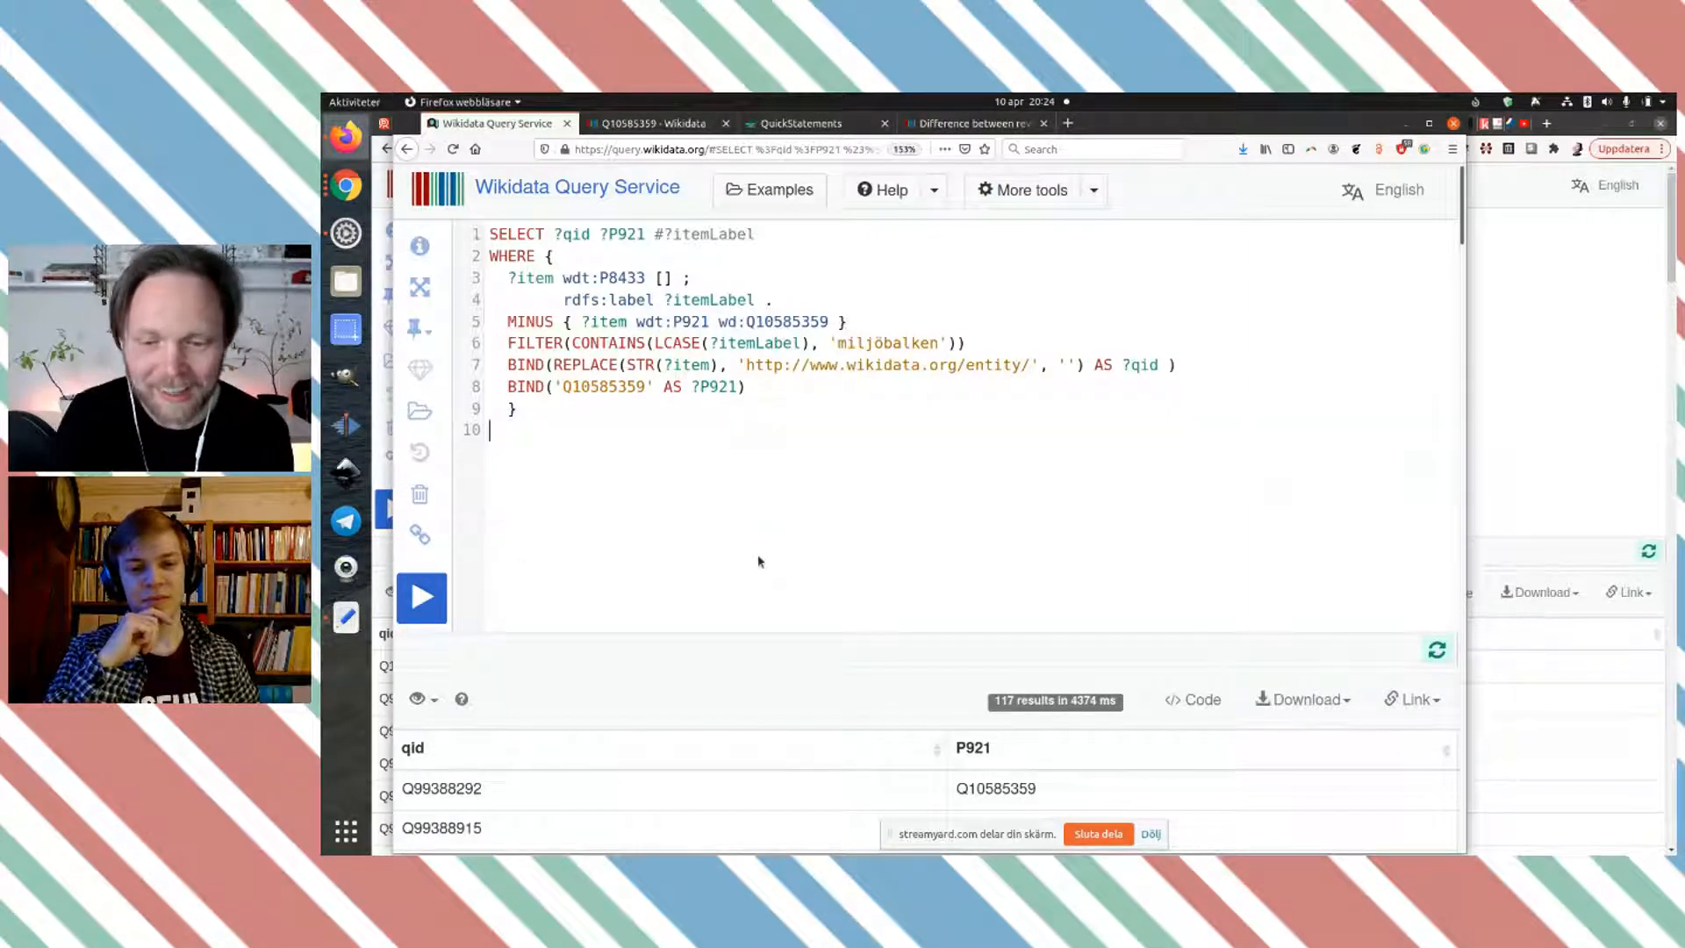
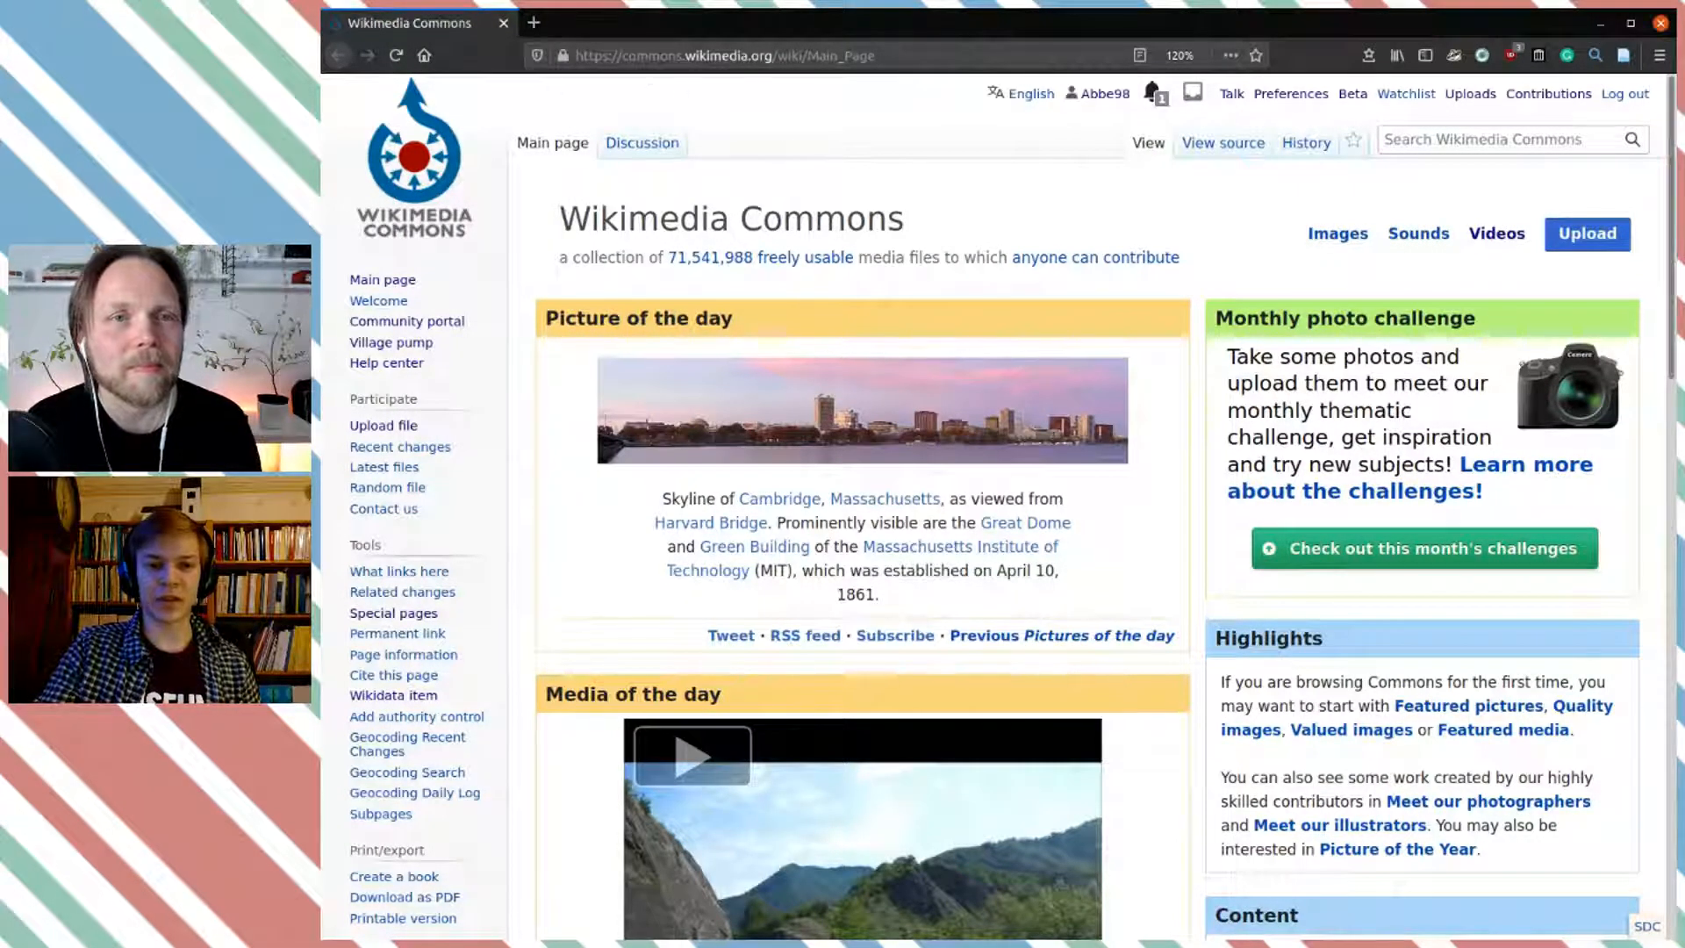
Step: Open the category page commons.wikimedia.org/wiki/Category:Helagsglaciären on Wikimedia Commons
left_click(716, 55)
type("https://commons.wikimedia.org/wiki/Category:Helagsglaciären")
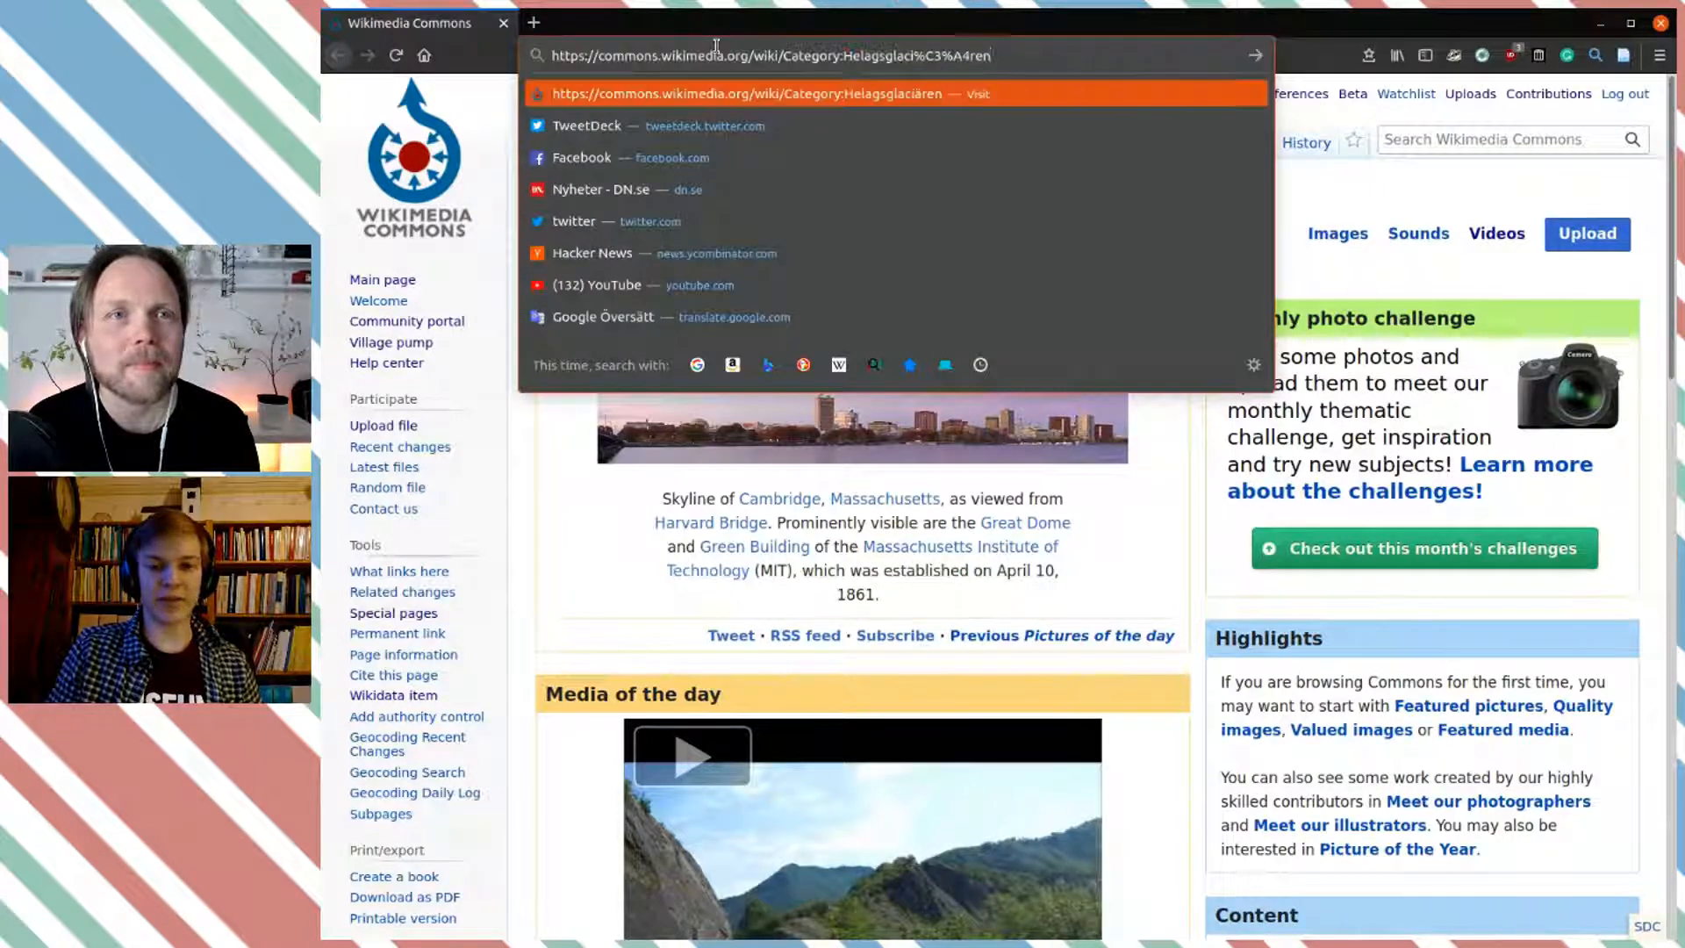
key("Return")
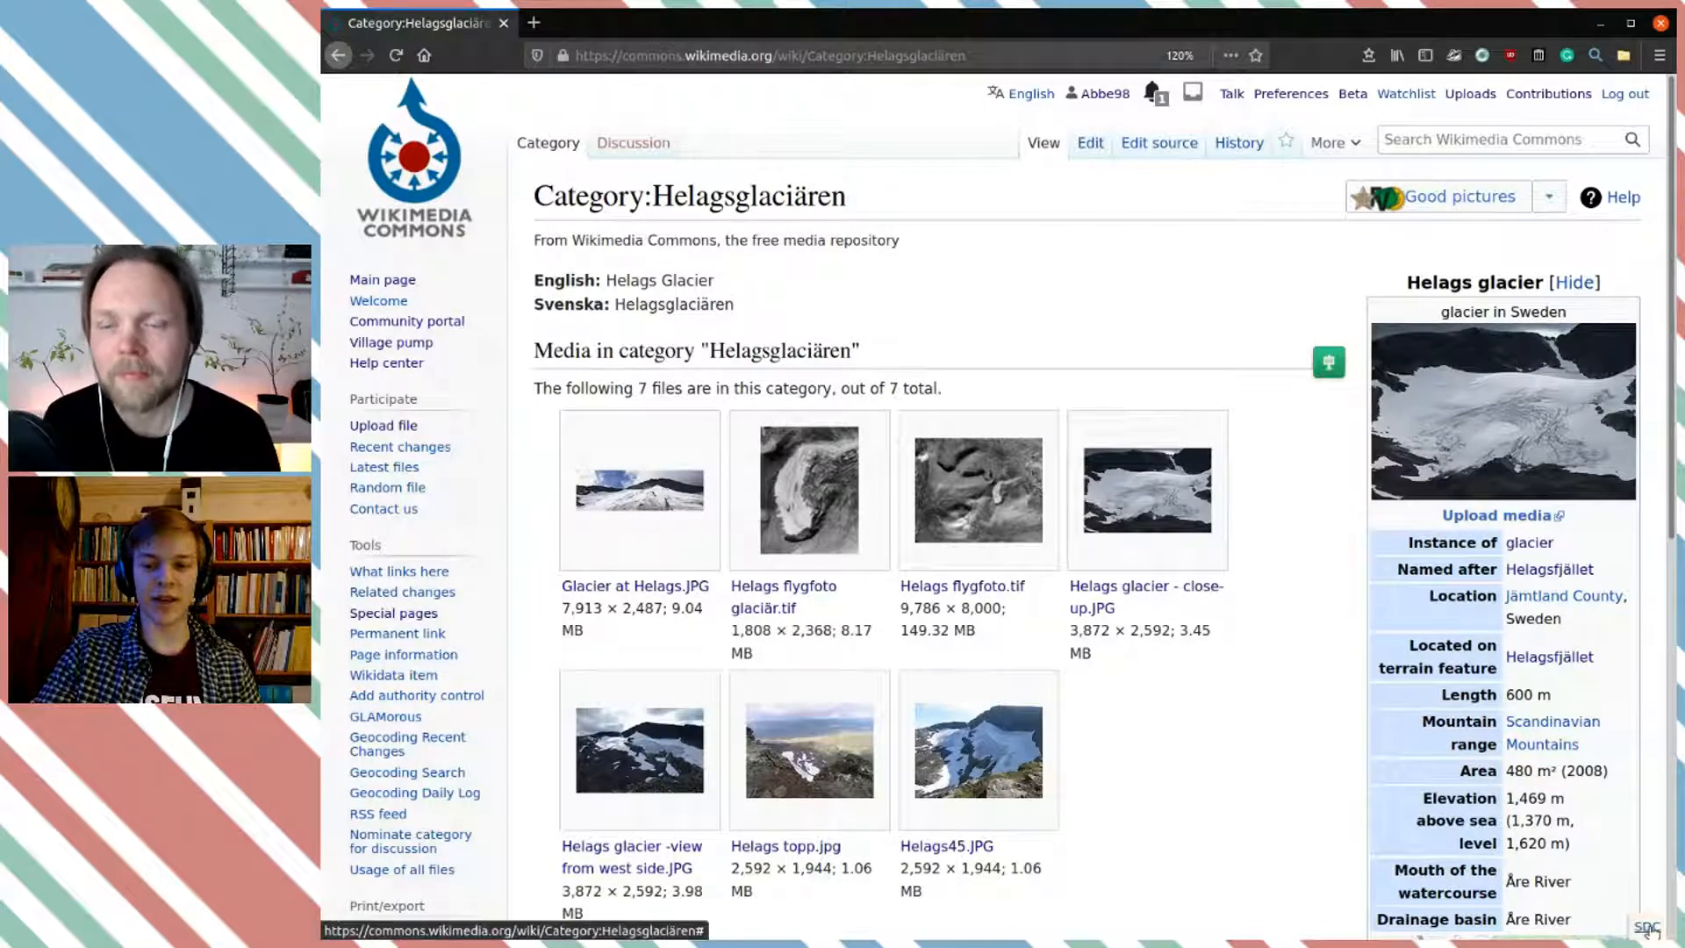
Step: Open the SDC tool on the Helagsglaciären category and look through the structured data shown under its files
left_click(1648, 929)
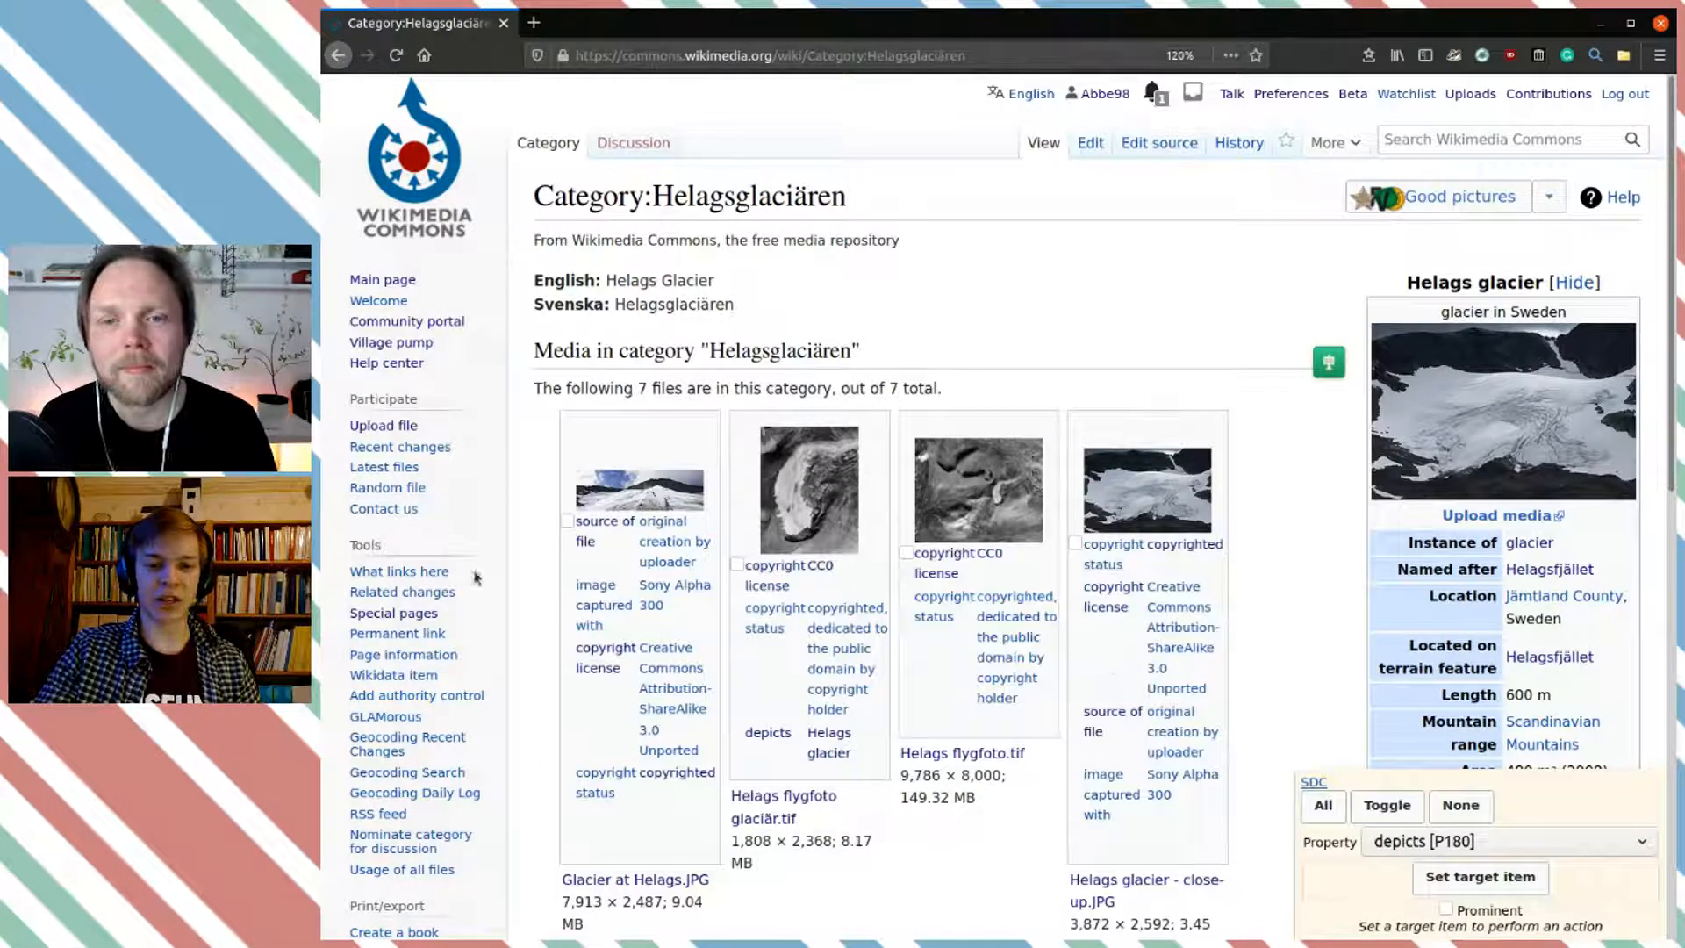
scroll(746, 627, "down", 3)
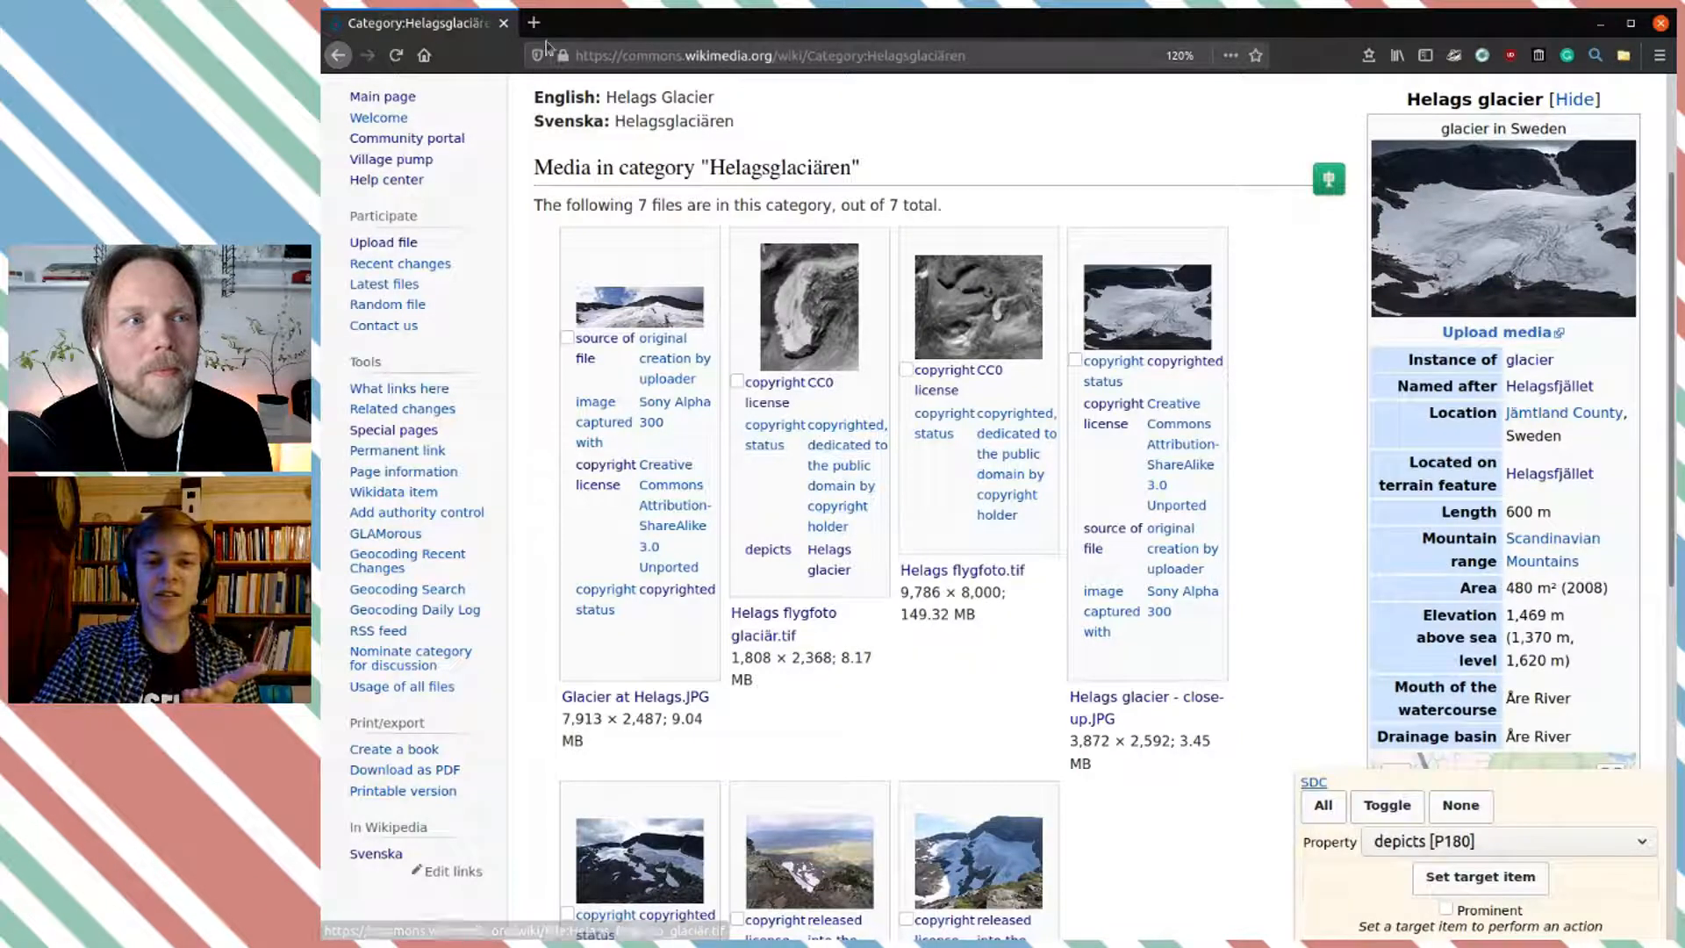
scroll(1066, 183, "up", 3)
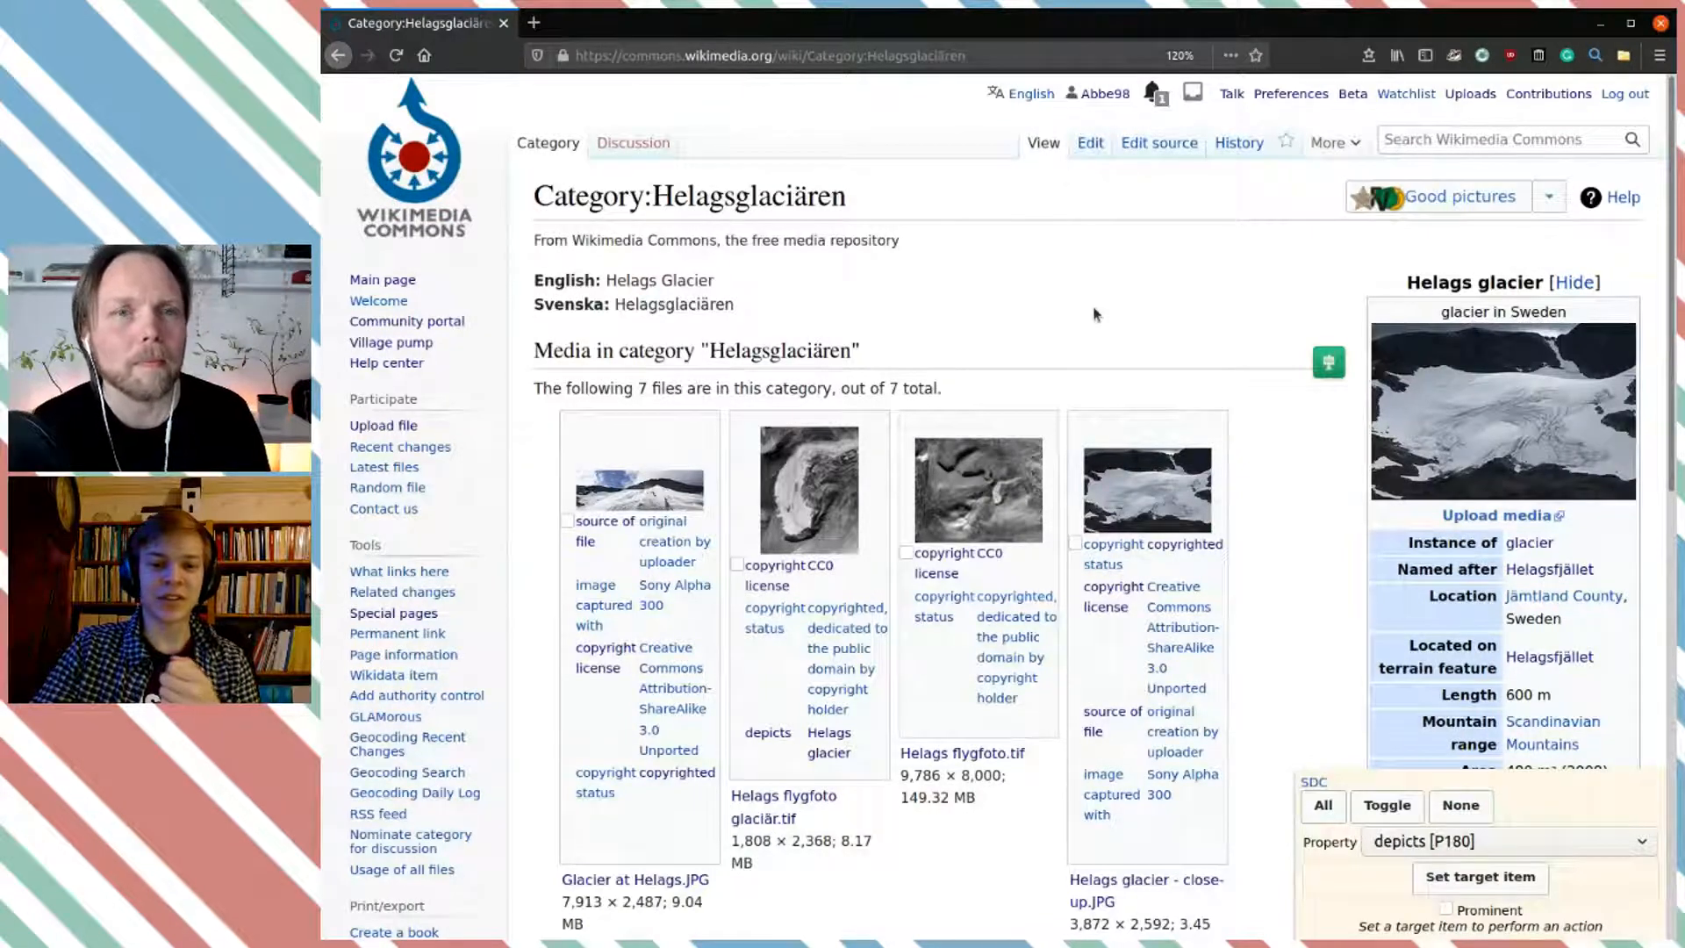
scroll(1095, 311, "down", 4)
scroll(798, 149, "up", 3)
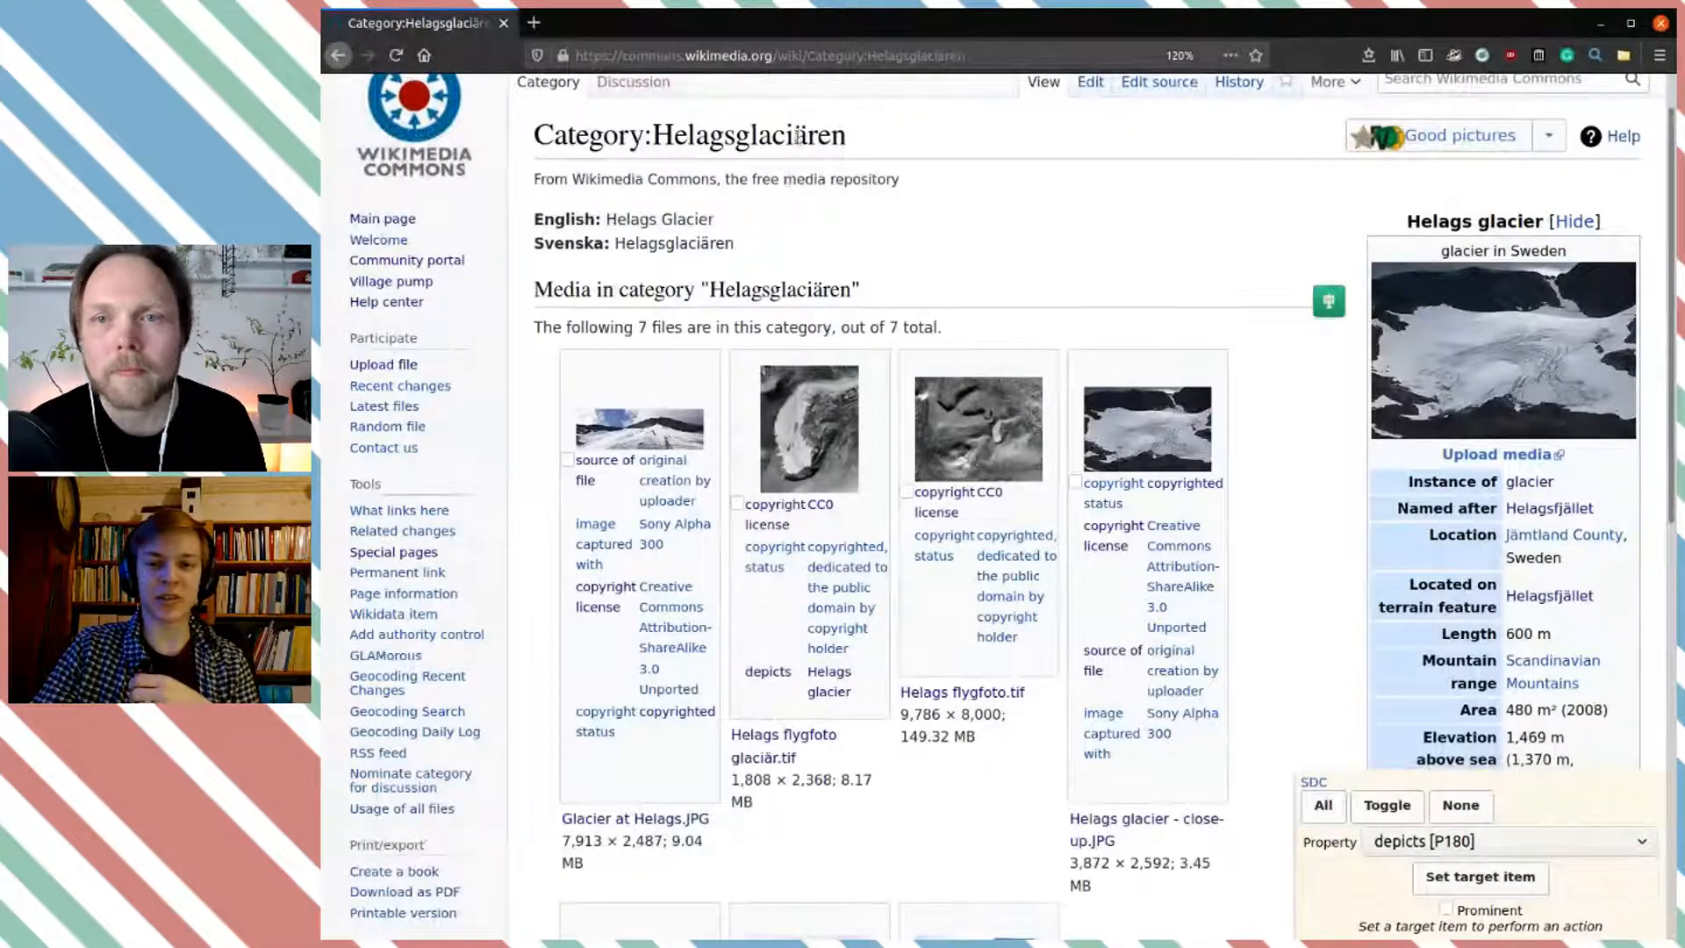
Step: Look over the title of the Helagsglaciären category page and the files listed in it
double_click(795, 136)
scroll(998, 186, "up", 1)
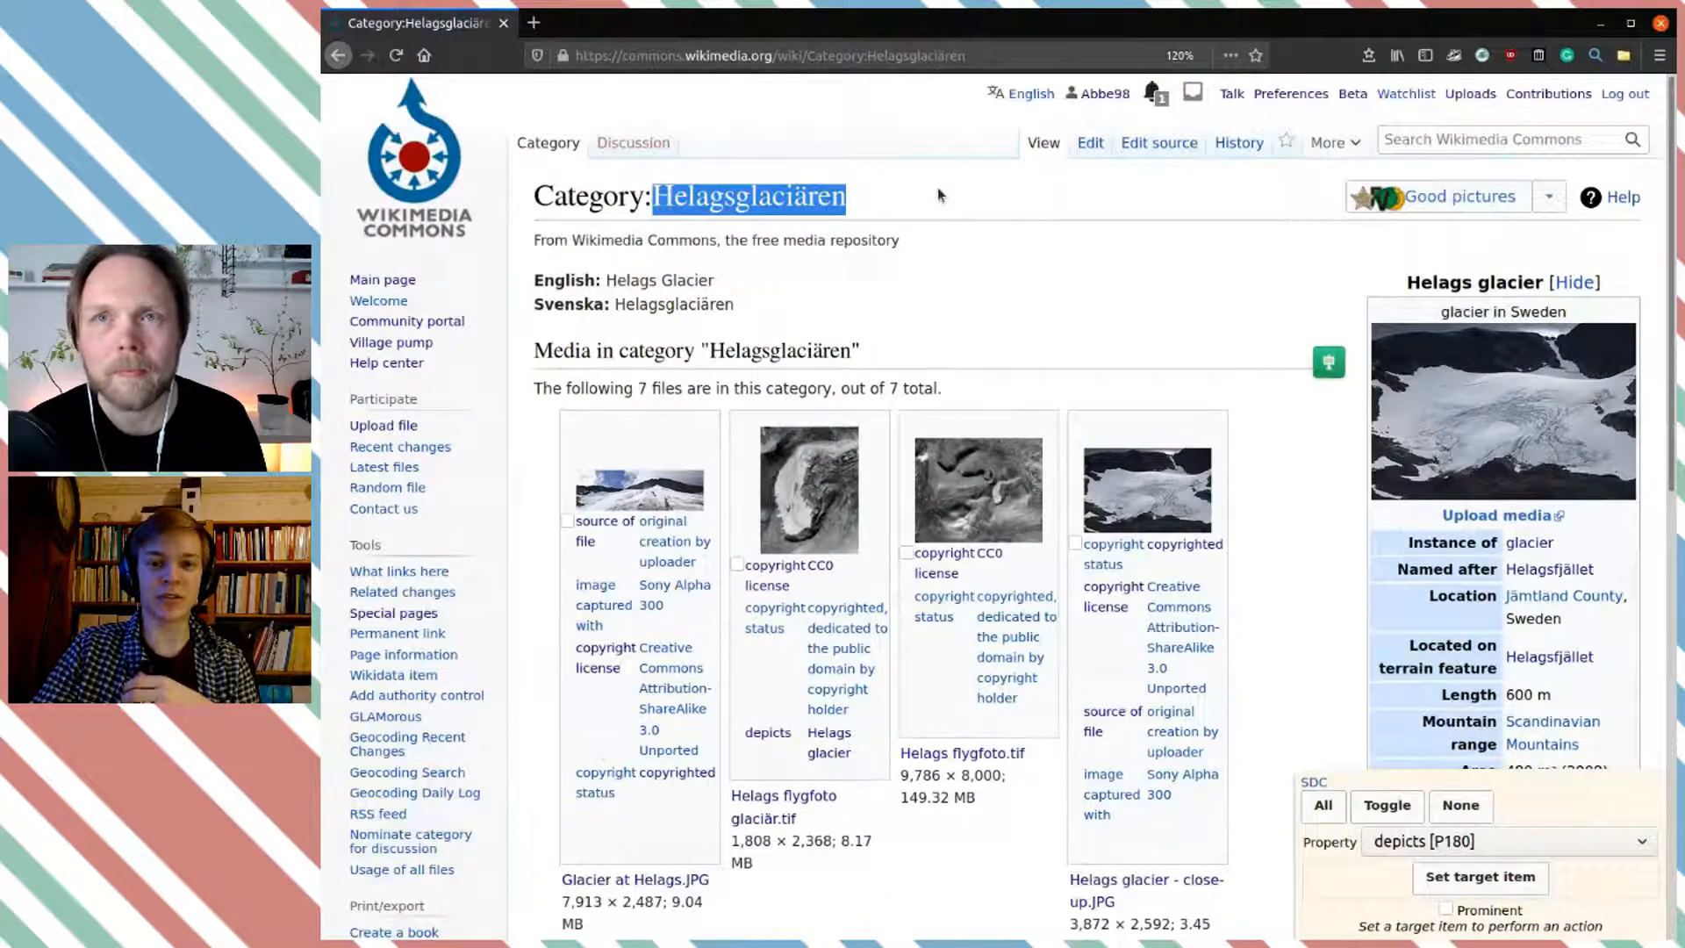
left_click(965, 203)
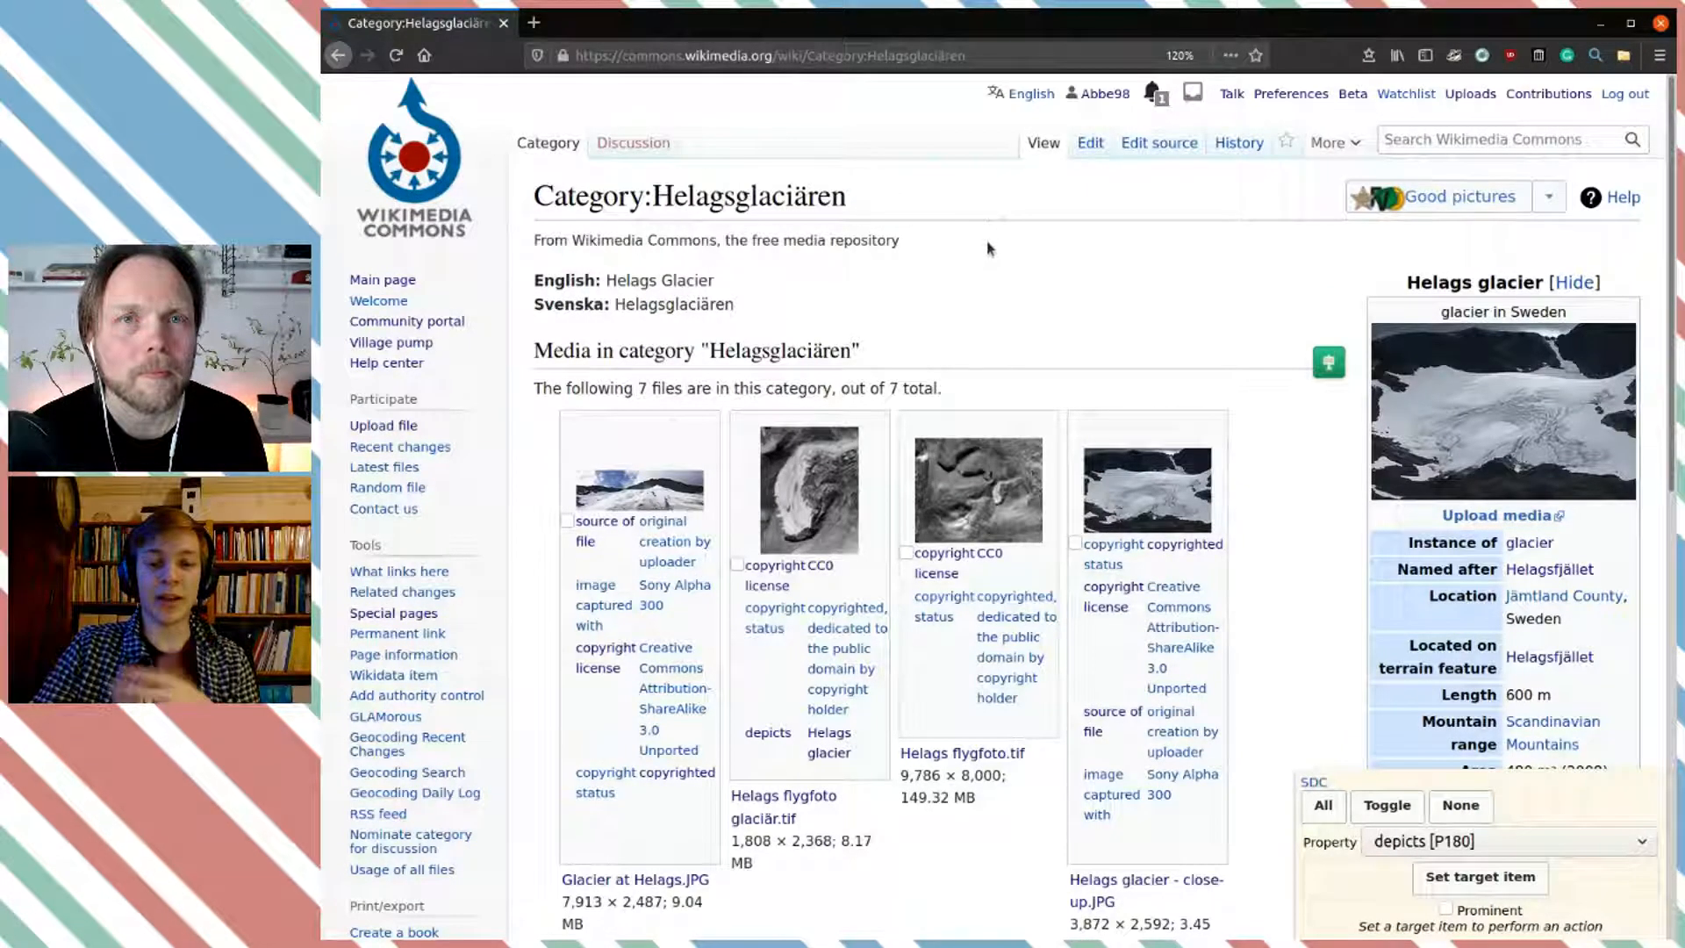
scroll(779, 534, "down", 5)
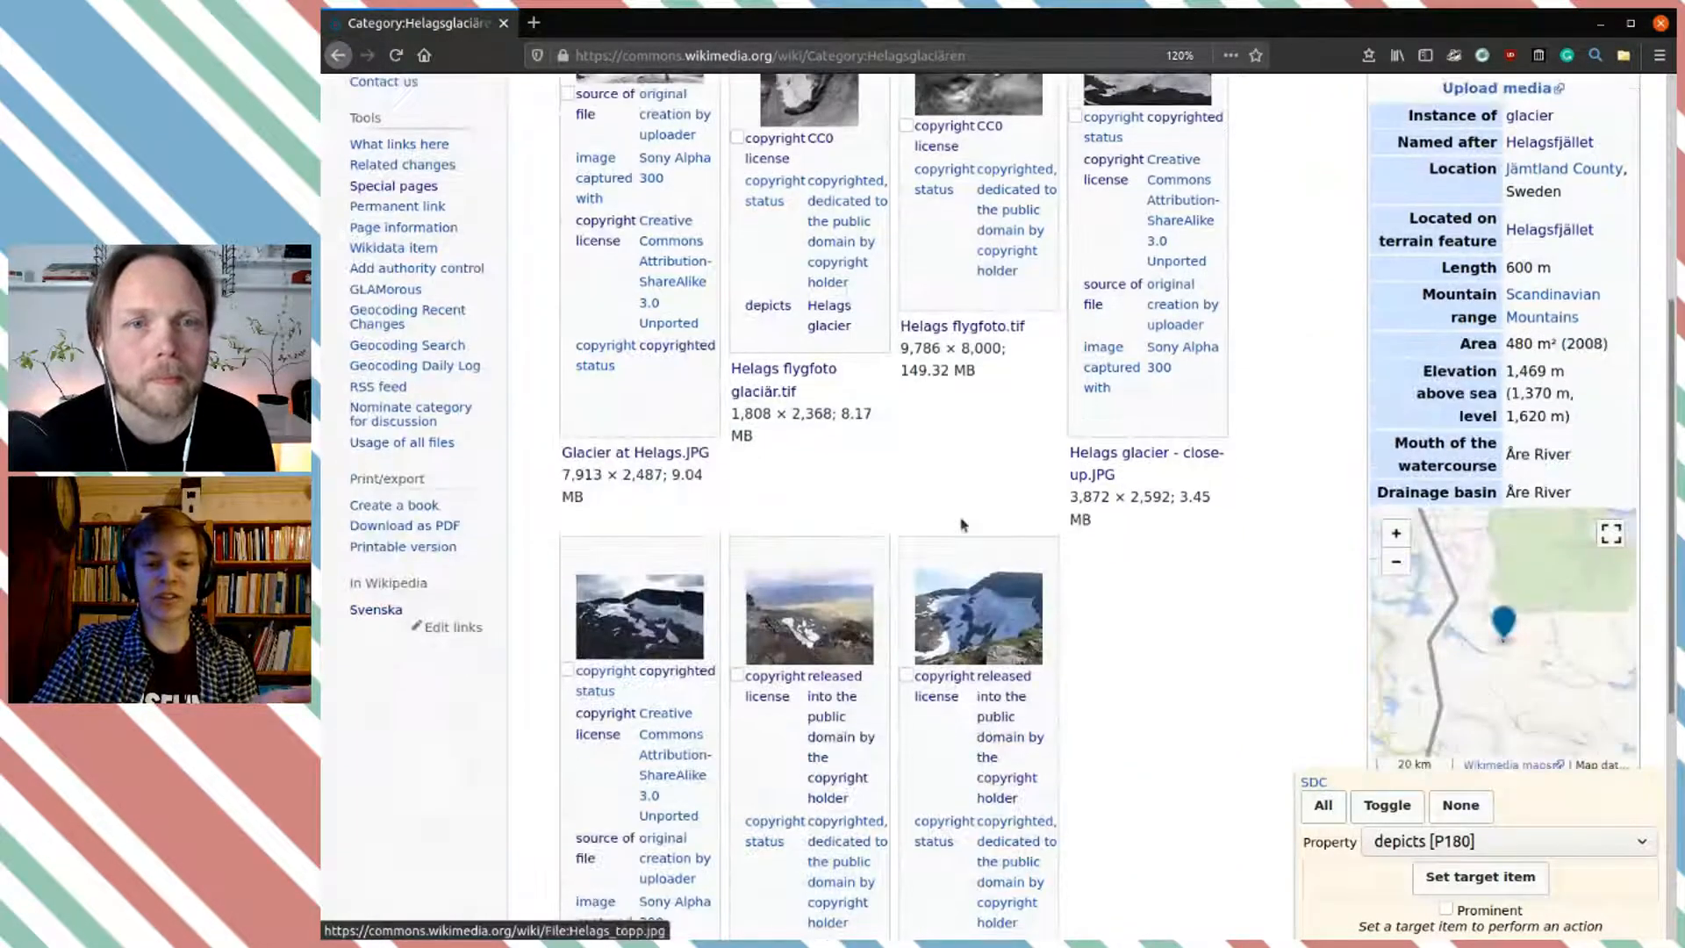
scroll(962, 525, "up", 4)
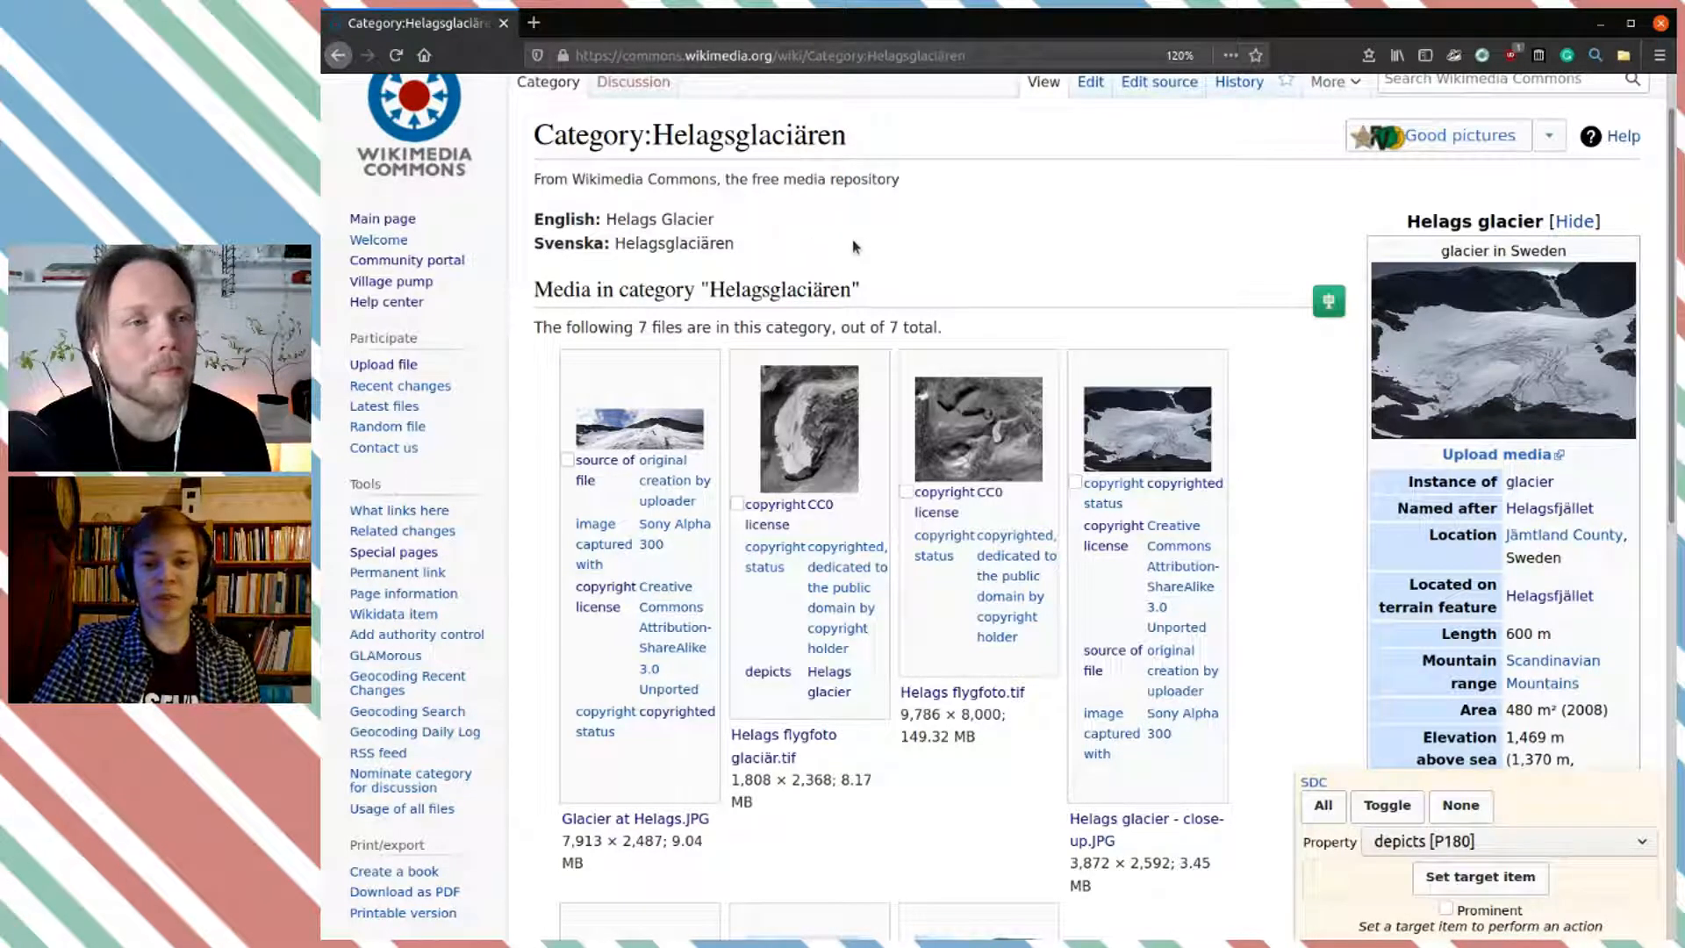
scroll(851, 239, "up", 1)
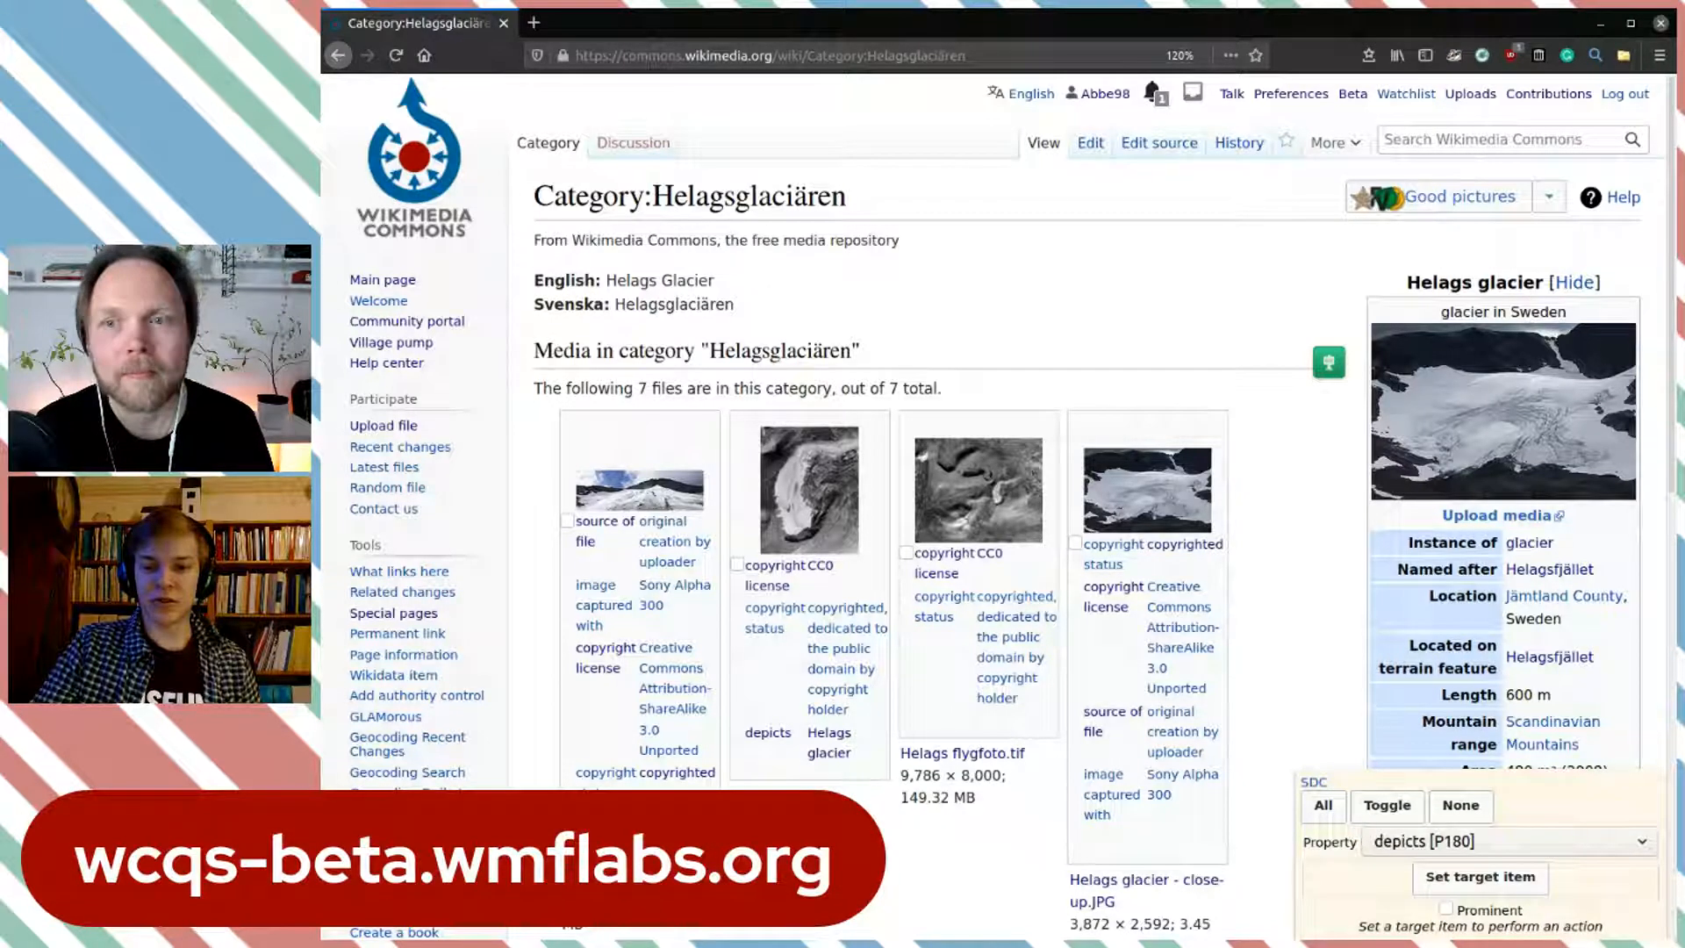
Step: Open the Wikimedia Commons Query Service at wcqs-beta.wmflabs.org in a new tab
left_click(534, 24)
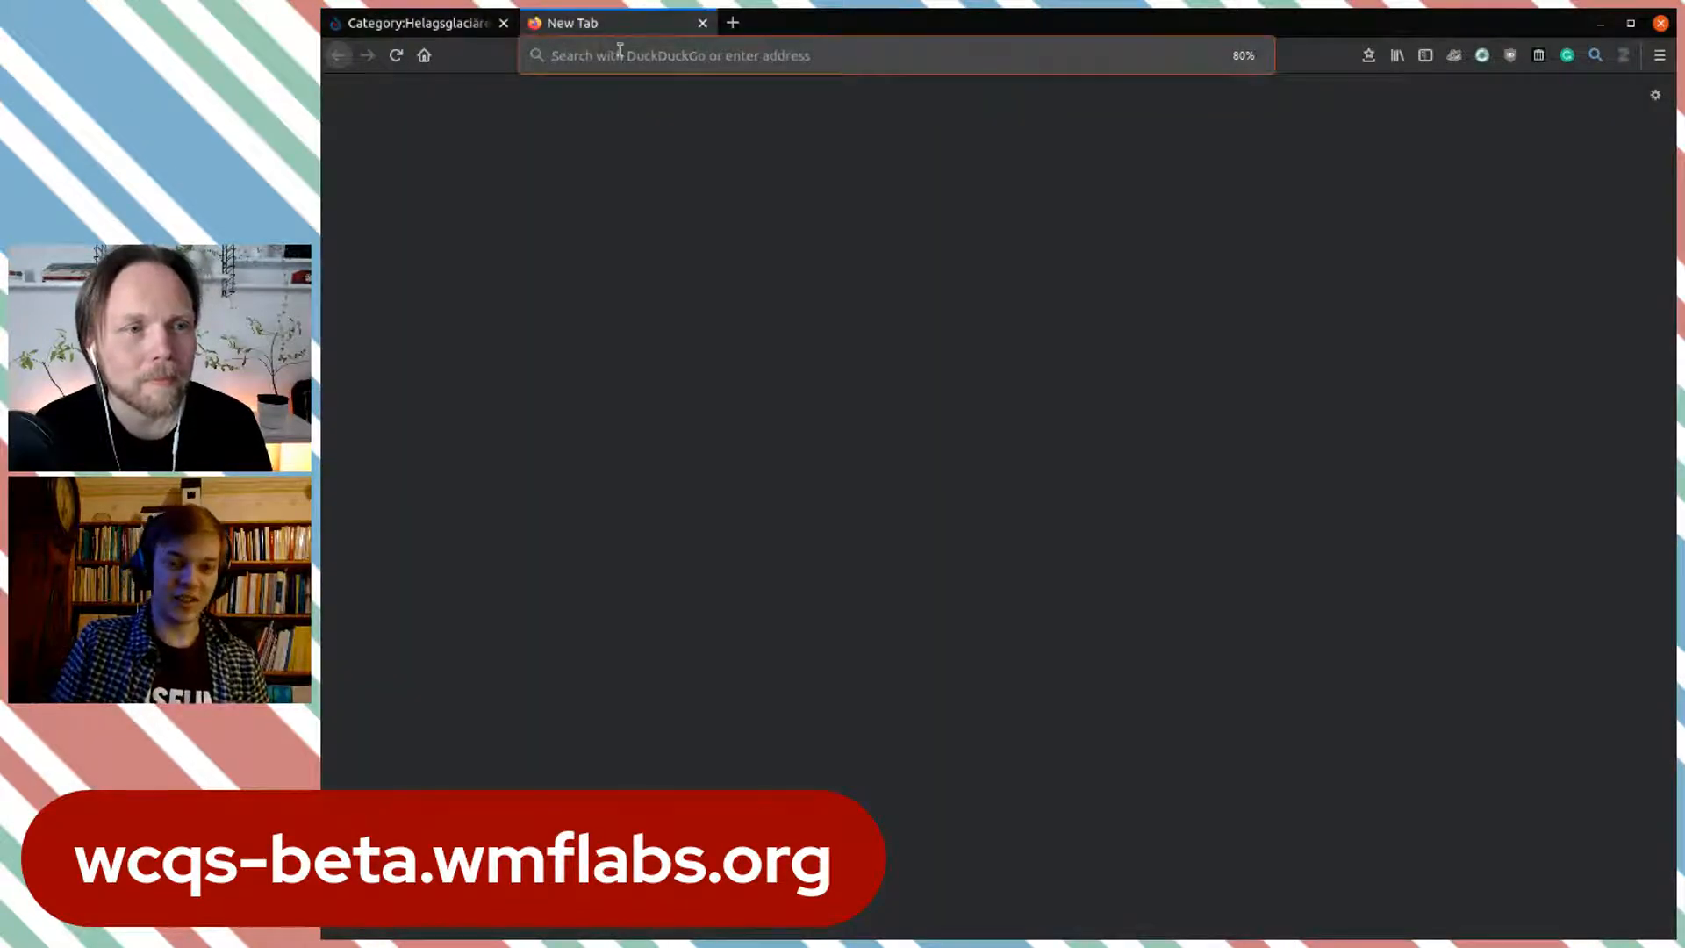
type("wcqs-beta.wmflabs.org/")
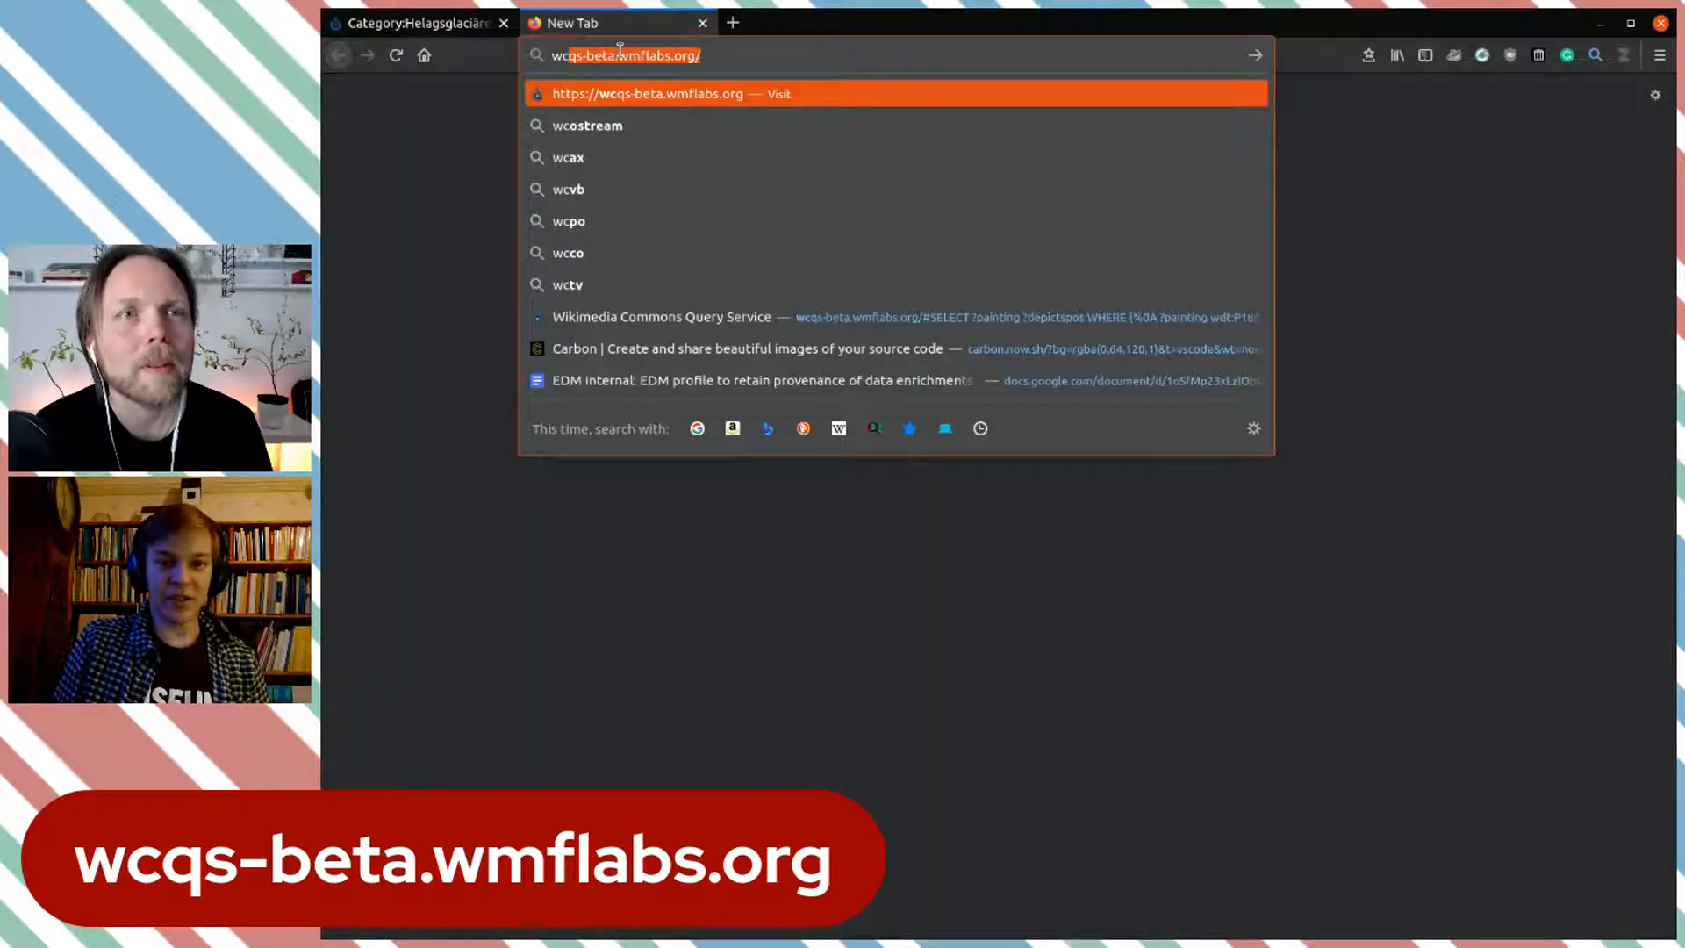
key("Return")
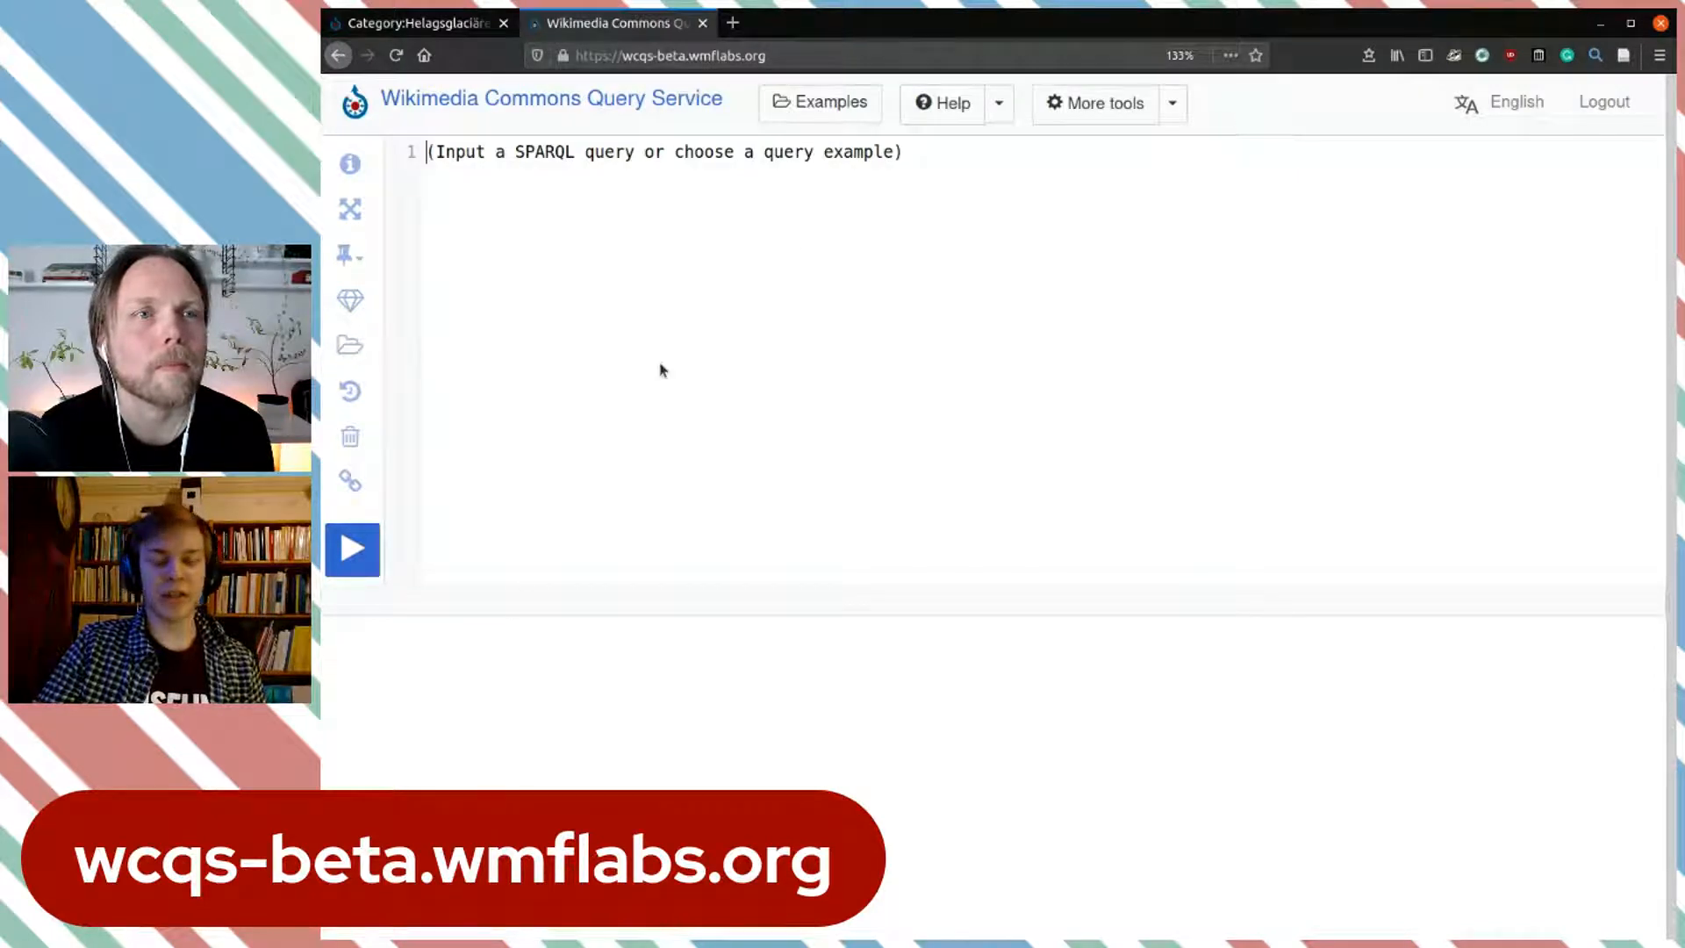
Step: Write an empty SELECT * WHERE { } query with its braces on separate lines and a blank line between them
type("SEL")
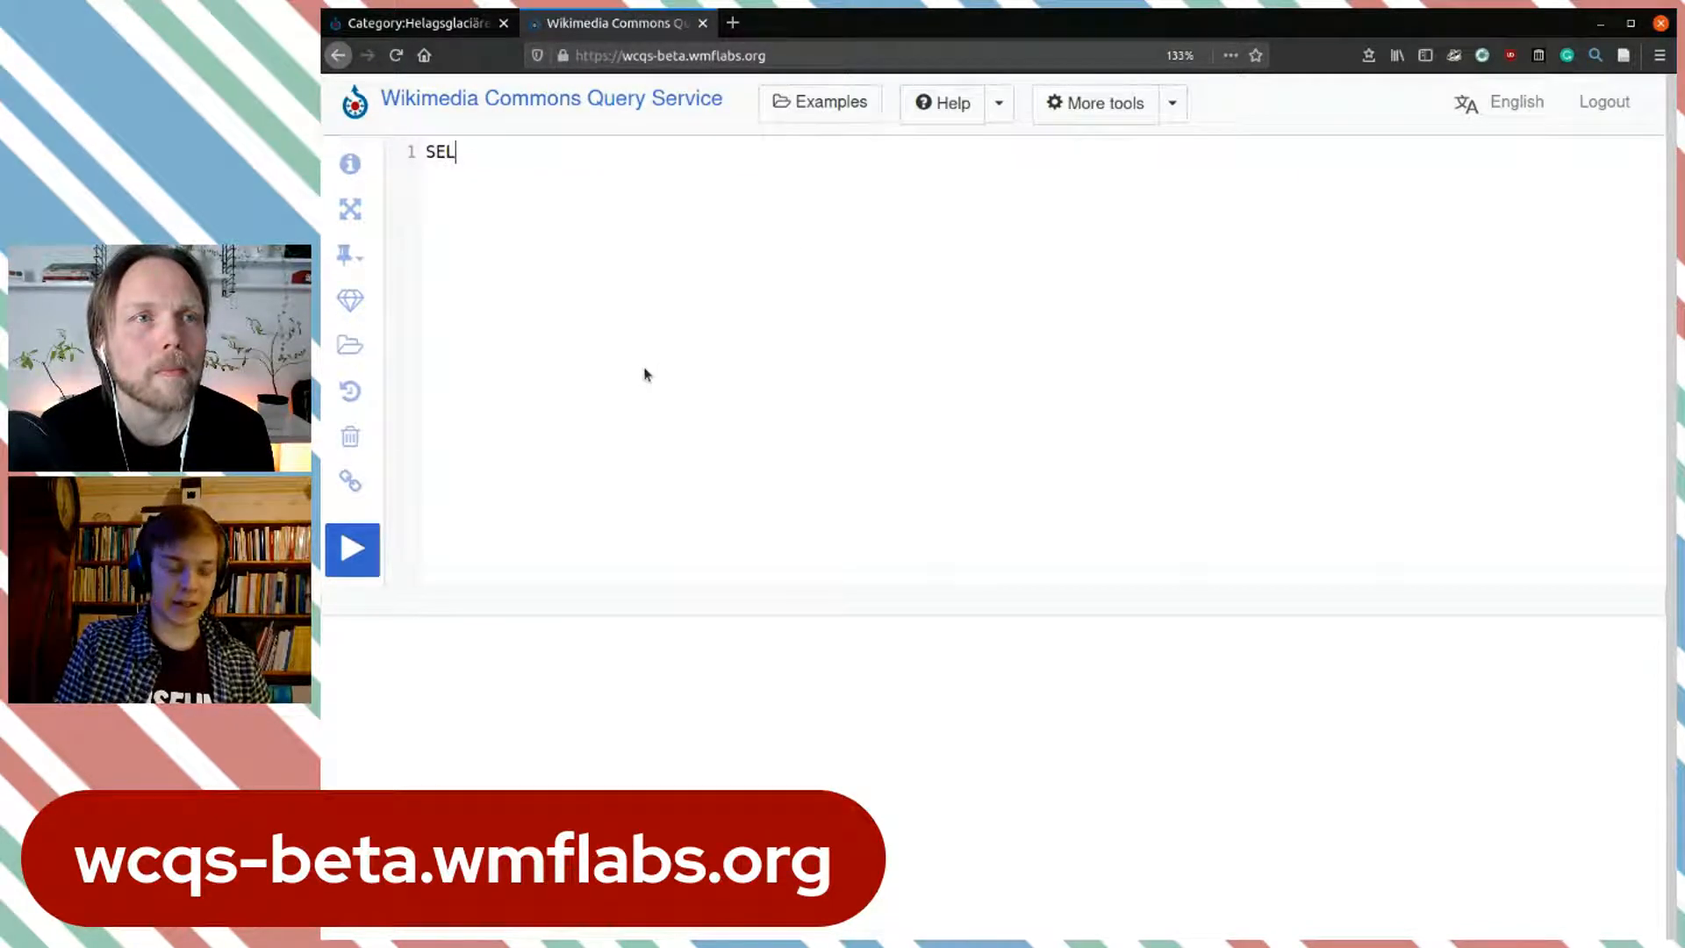
type("E")
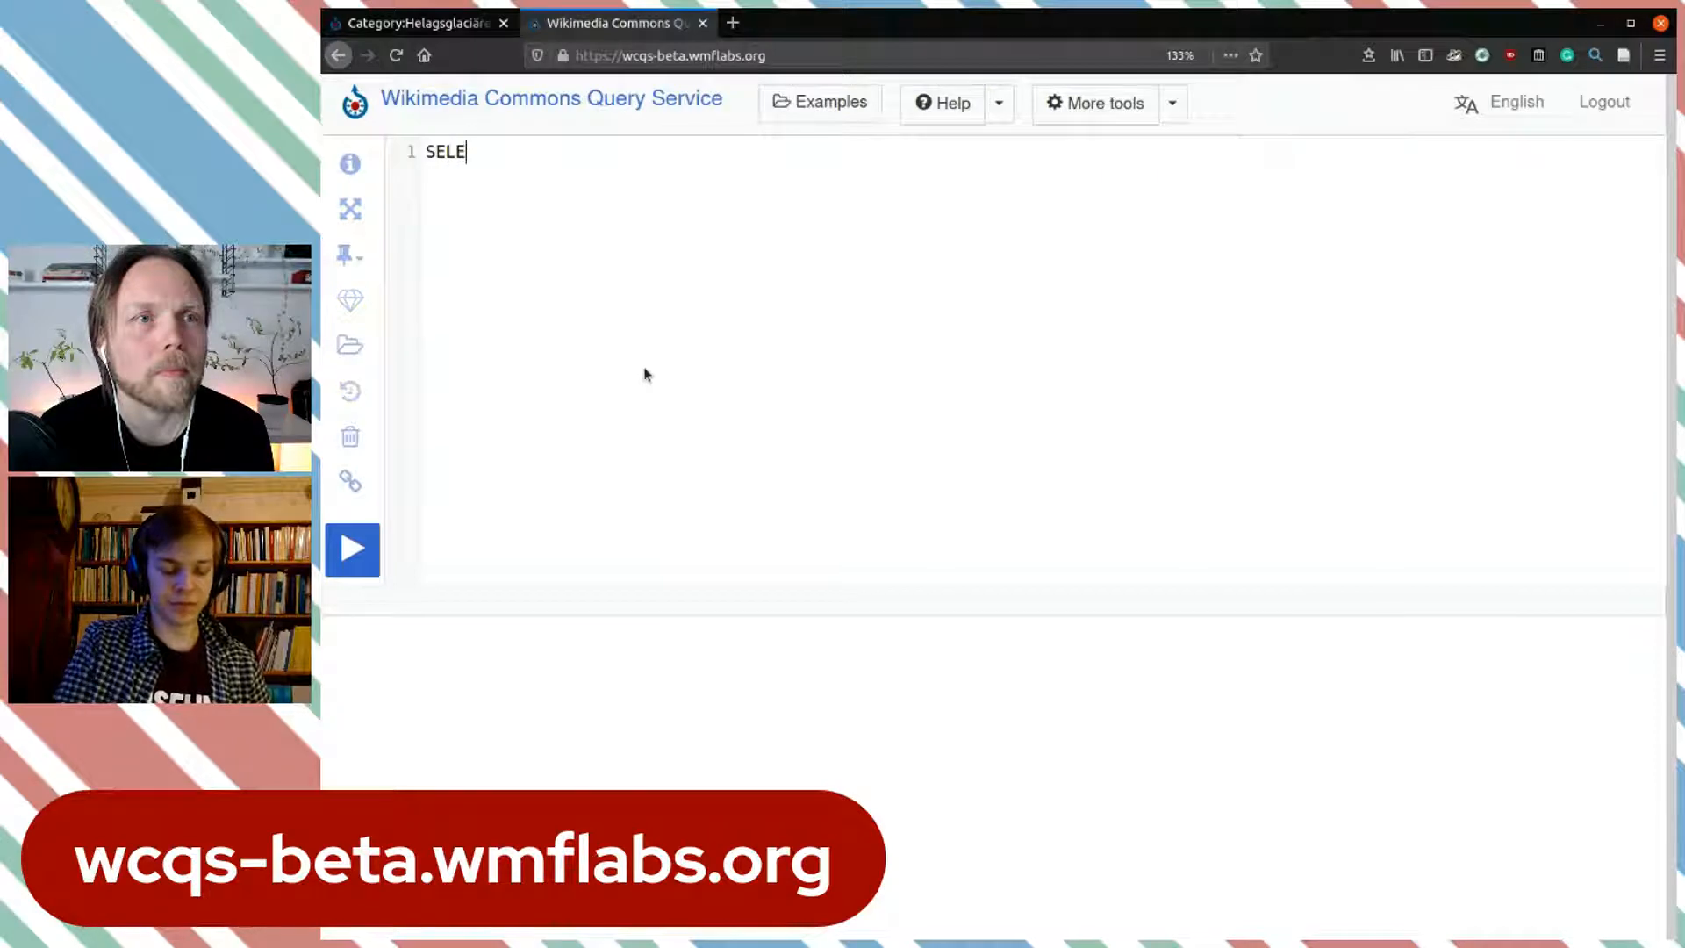
type("CT * ")
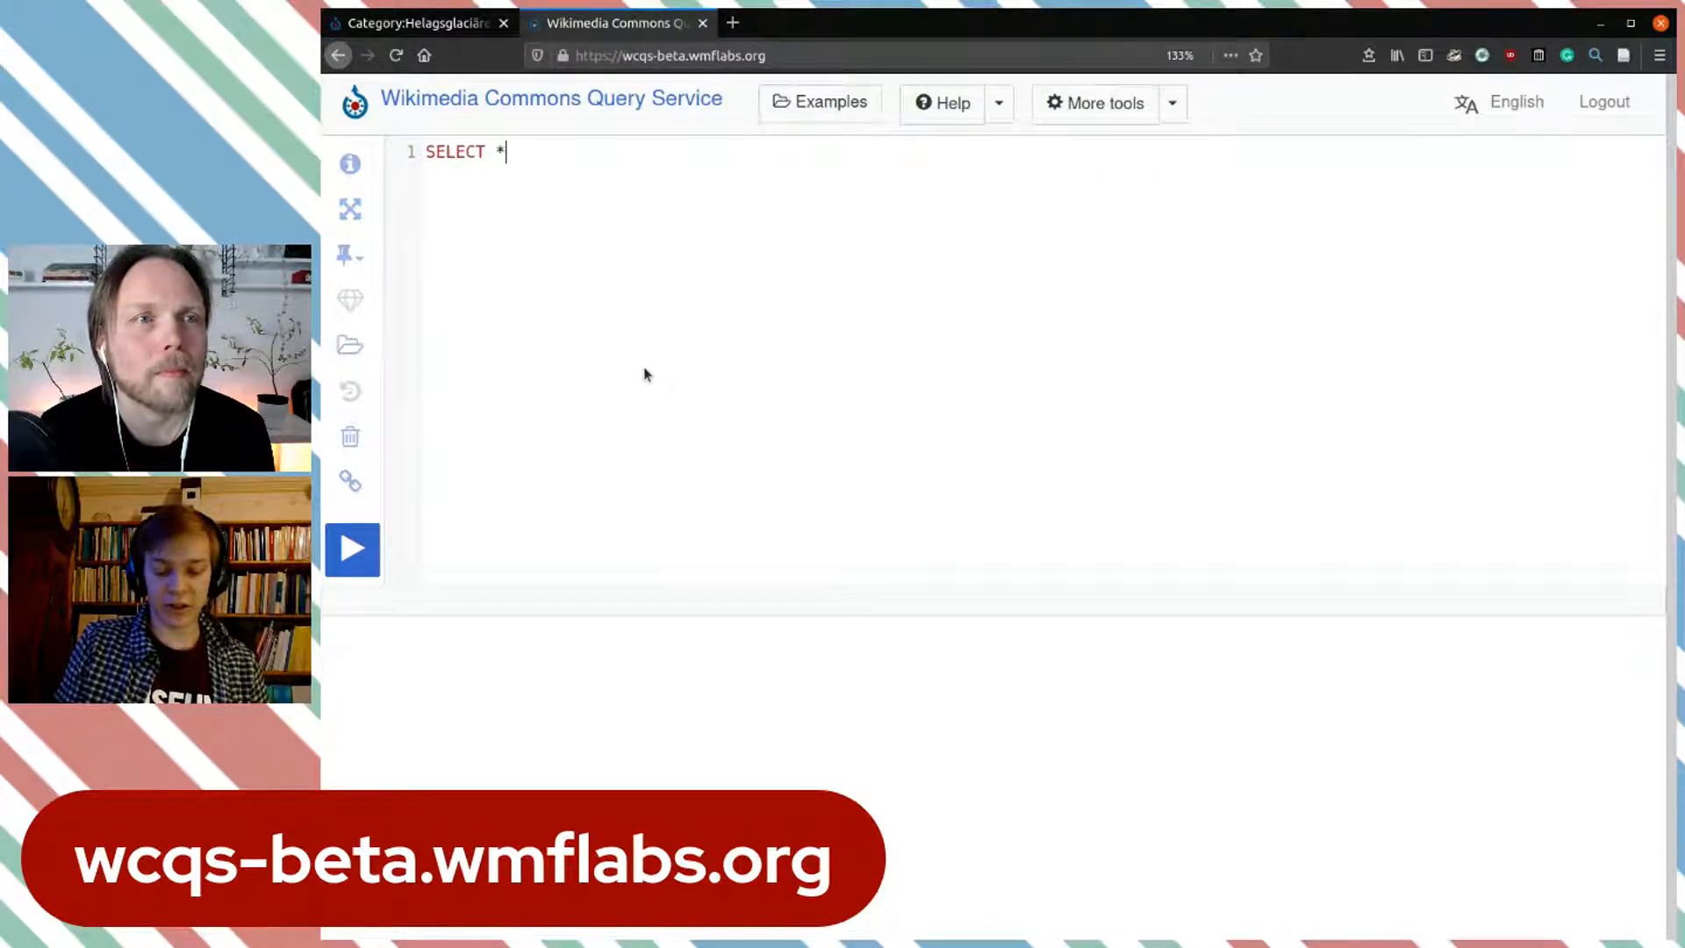
type("{}")
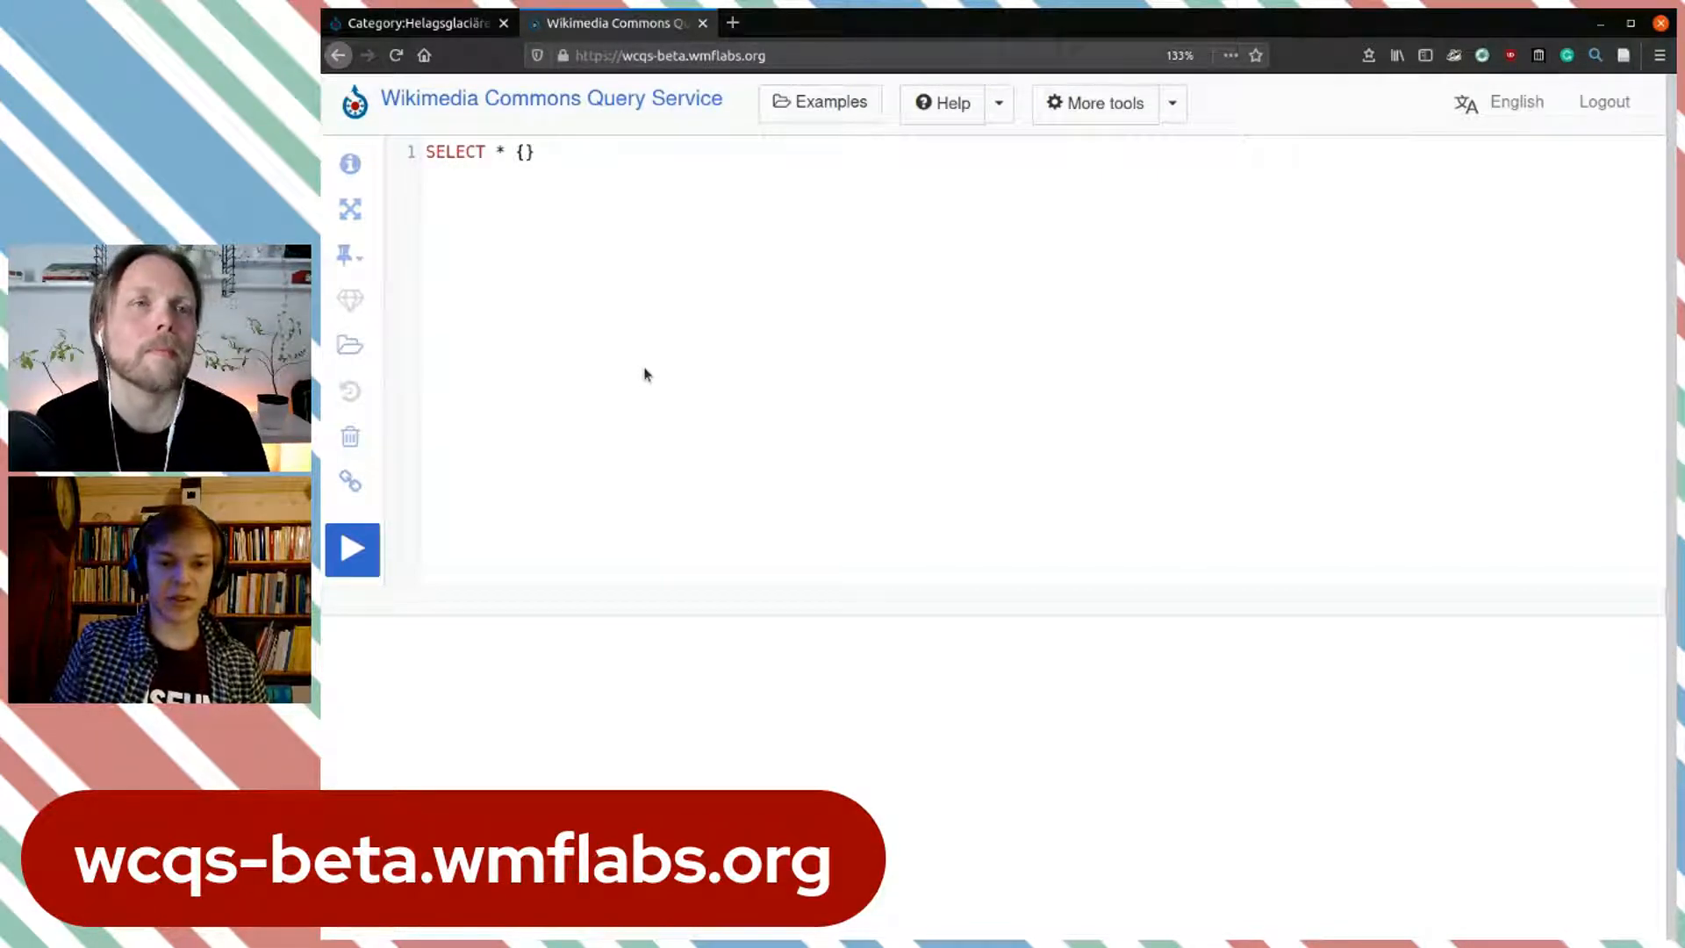
type("WHERE")
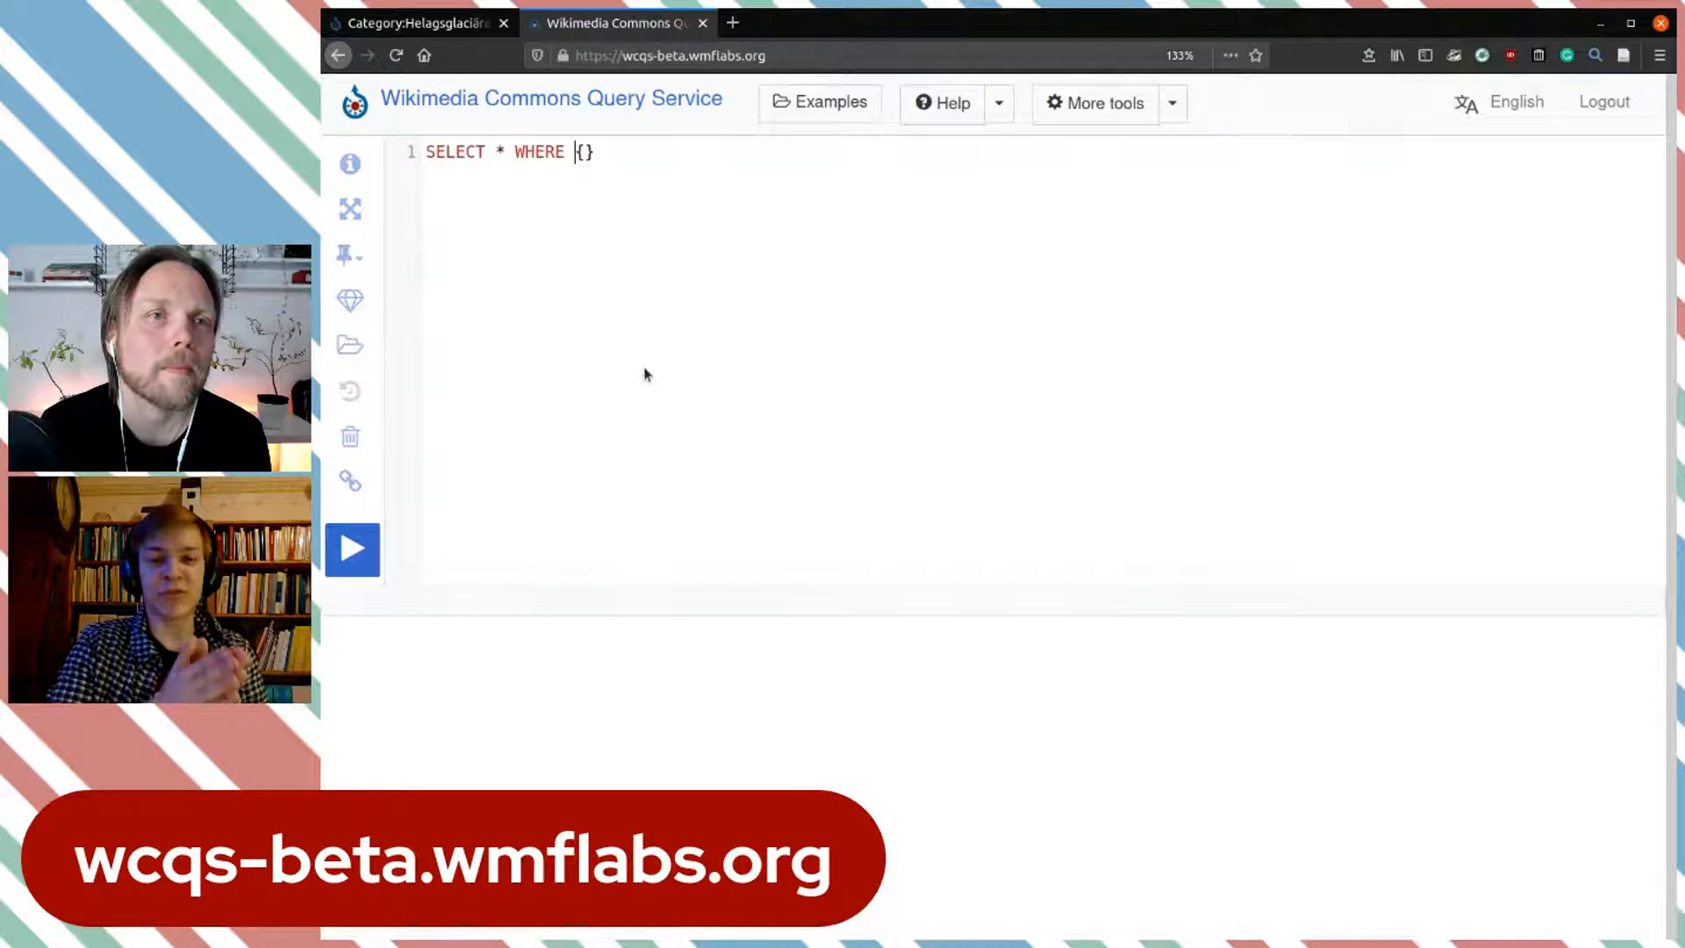
key("Right")
key("Return")
key("Return")
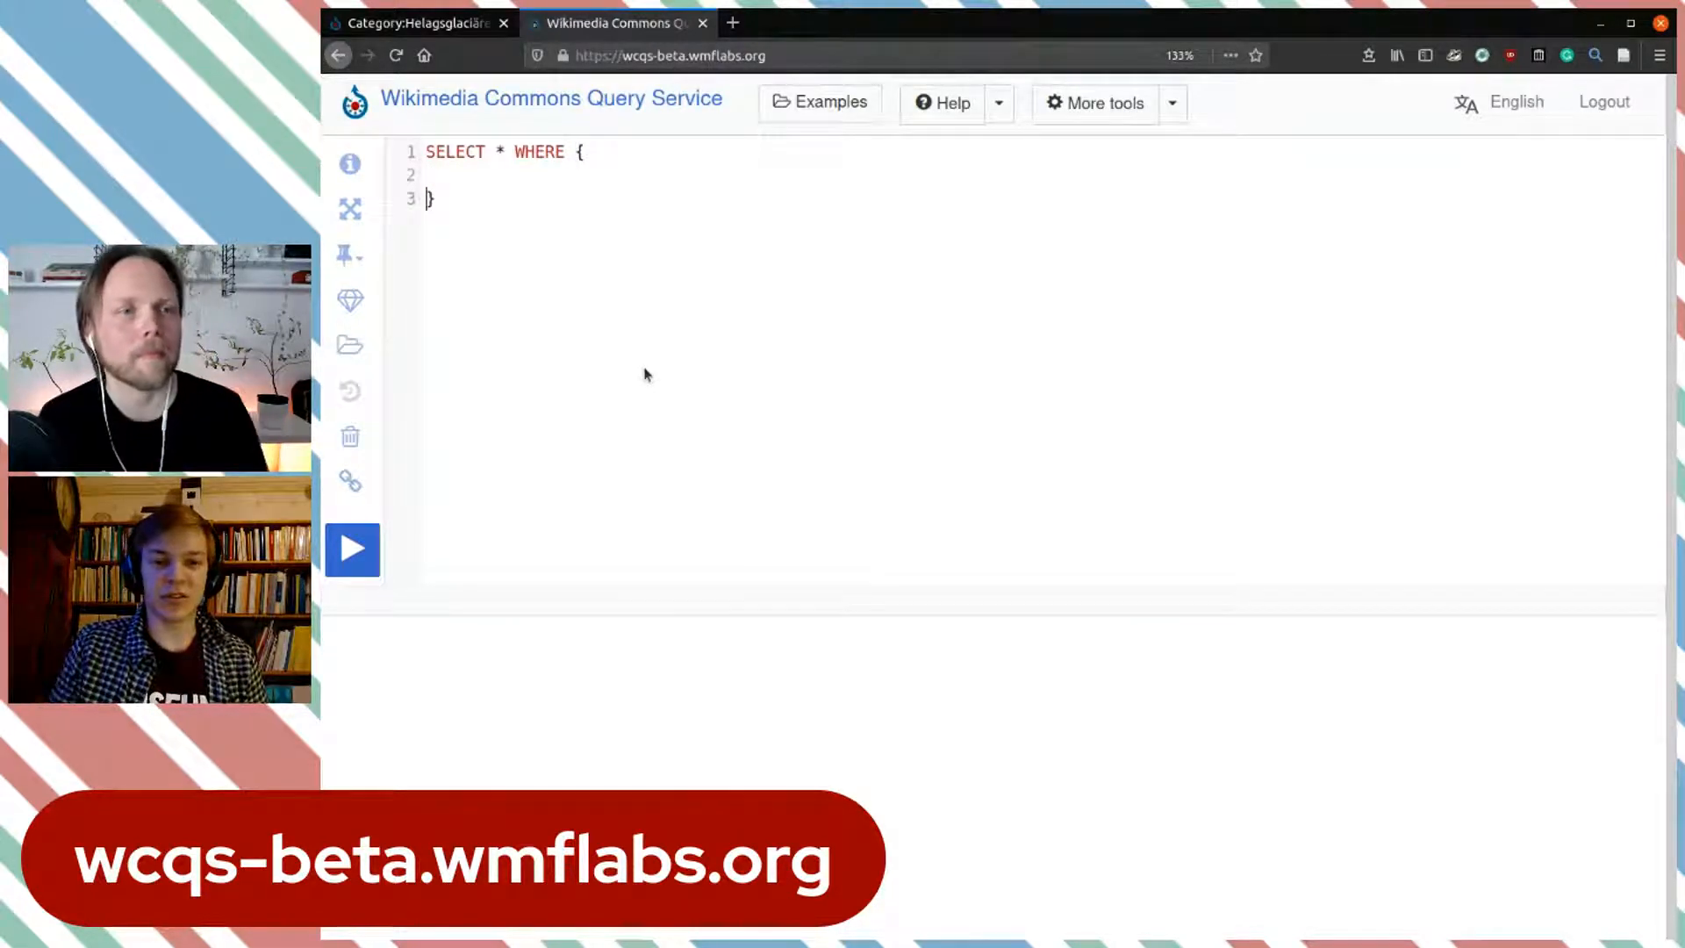
Step: Inside WHERE, insert a wikibase:mwapi Generator service for commons.wikimedia.org with categorymembers of Category:Helagsglaciären, gcmtype "file", gcmlimit "max", outputting ?title and ?pageid
key("Up")
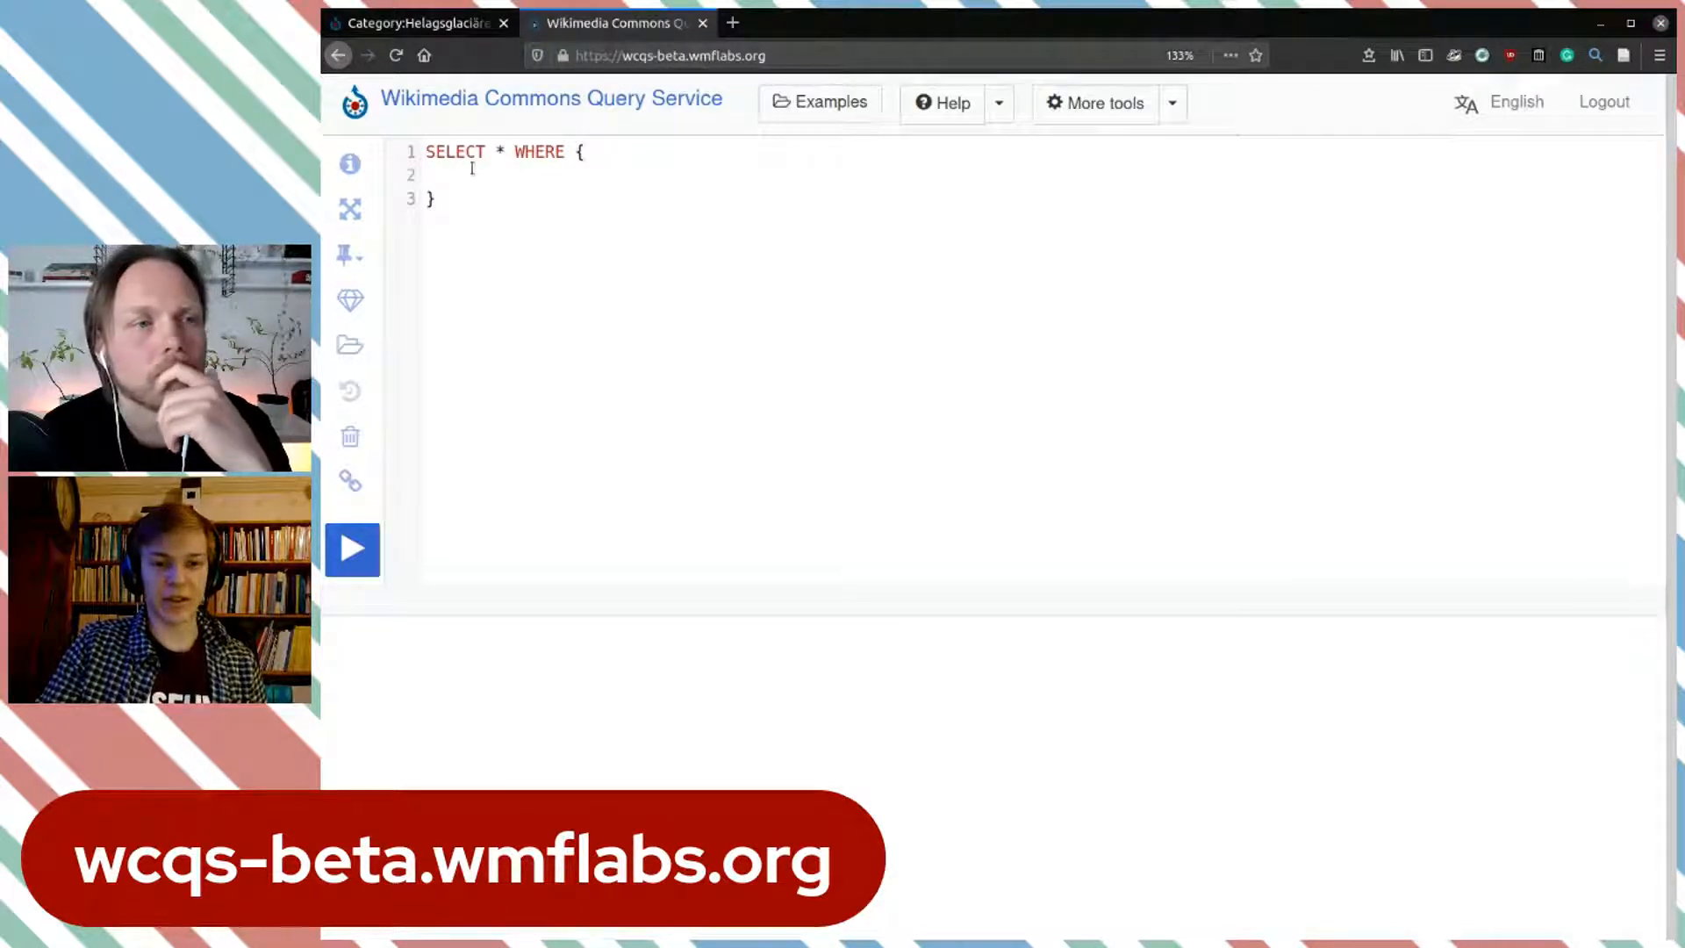
type("SERVICE wikibase:mwapi {     bd:serviceParam wikibase:api \"Generator\" .     bd:serviceParam wikibase:endpoint \"commons.wikimedia.org\" .     bd:serviceParam mwapi:gcmtitle \"Category:Helagsglaciären\" .     bd:serviceParam mwapi:generator \"categorymembers\" .     bd:serviceParam mwapi:gcmtype \"file\" .     bd:serviceParam mwapi:gcmlimit \"max\" .     ?title wikibase:apiOutput mwapi:title .     ?pageid wikibase:apiOutput \"@pageid\" .   }")
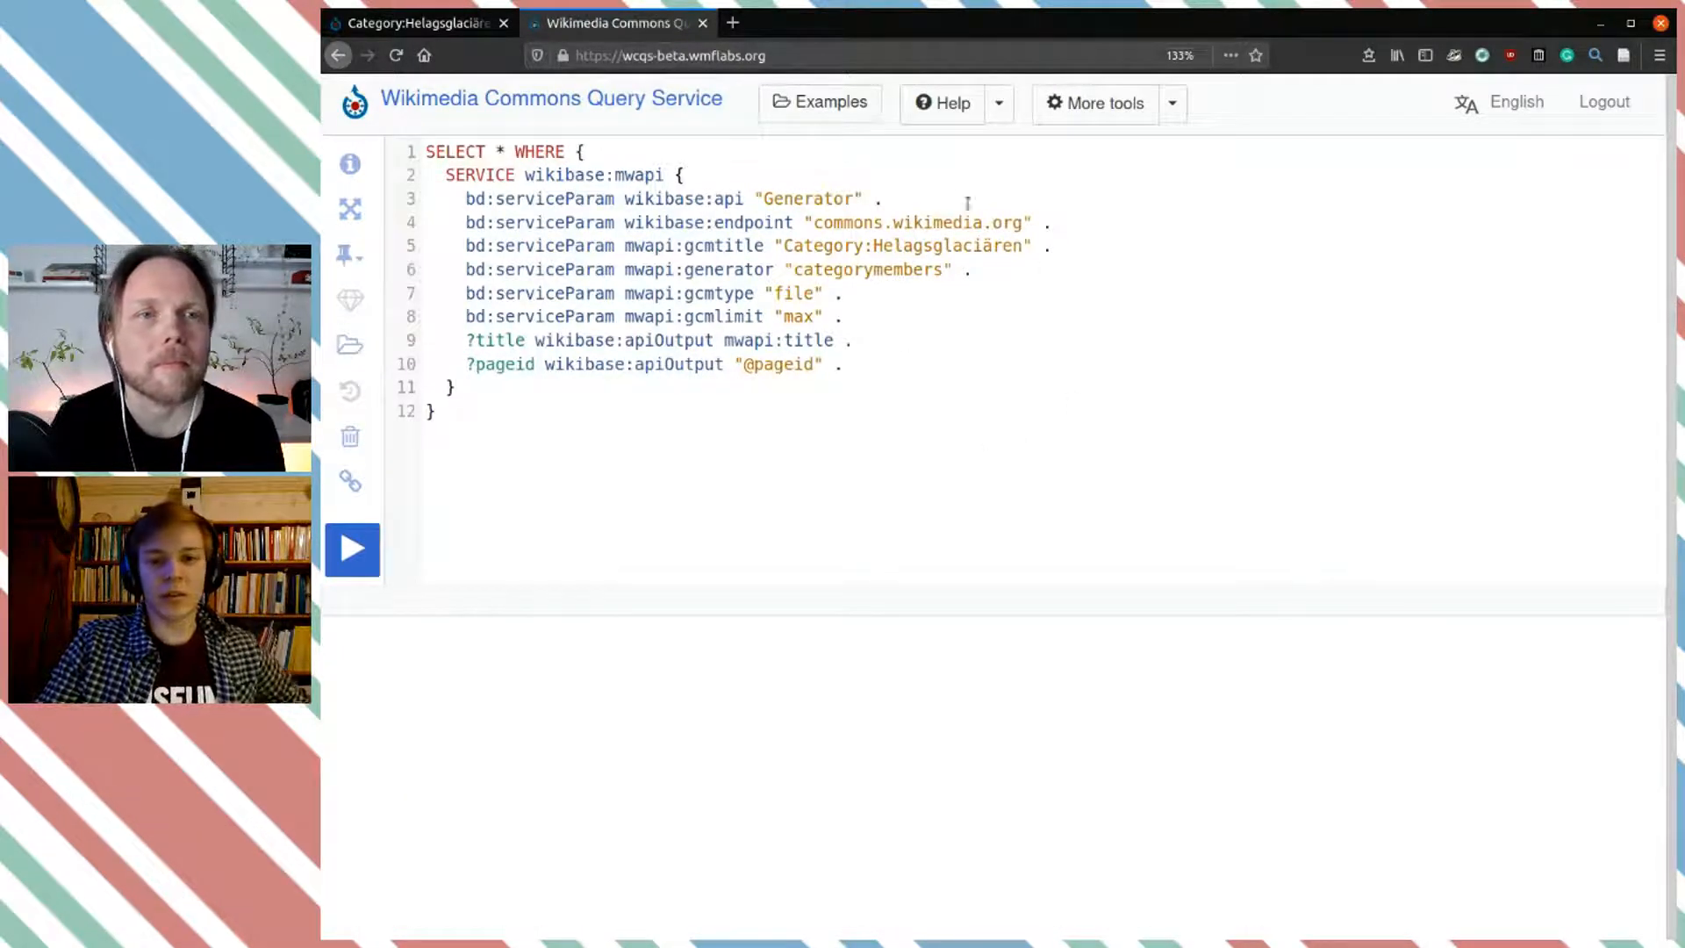
Step: Review the mwapi service block's API, endpoint, category title and file type parameters and its title output line
left_click_drag(887, 198, 664, 193)
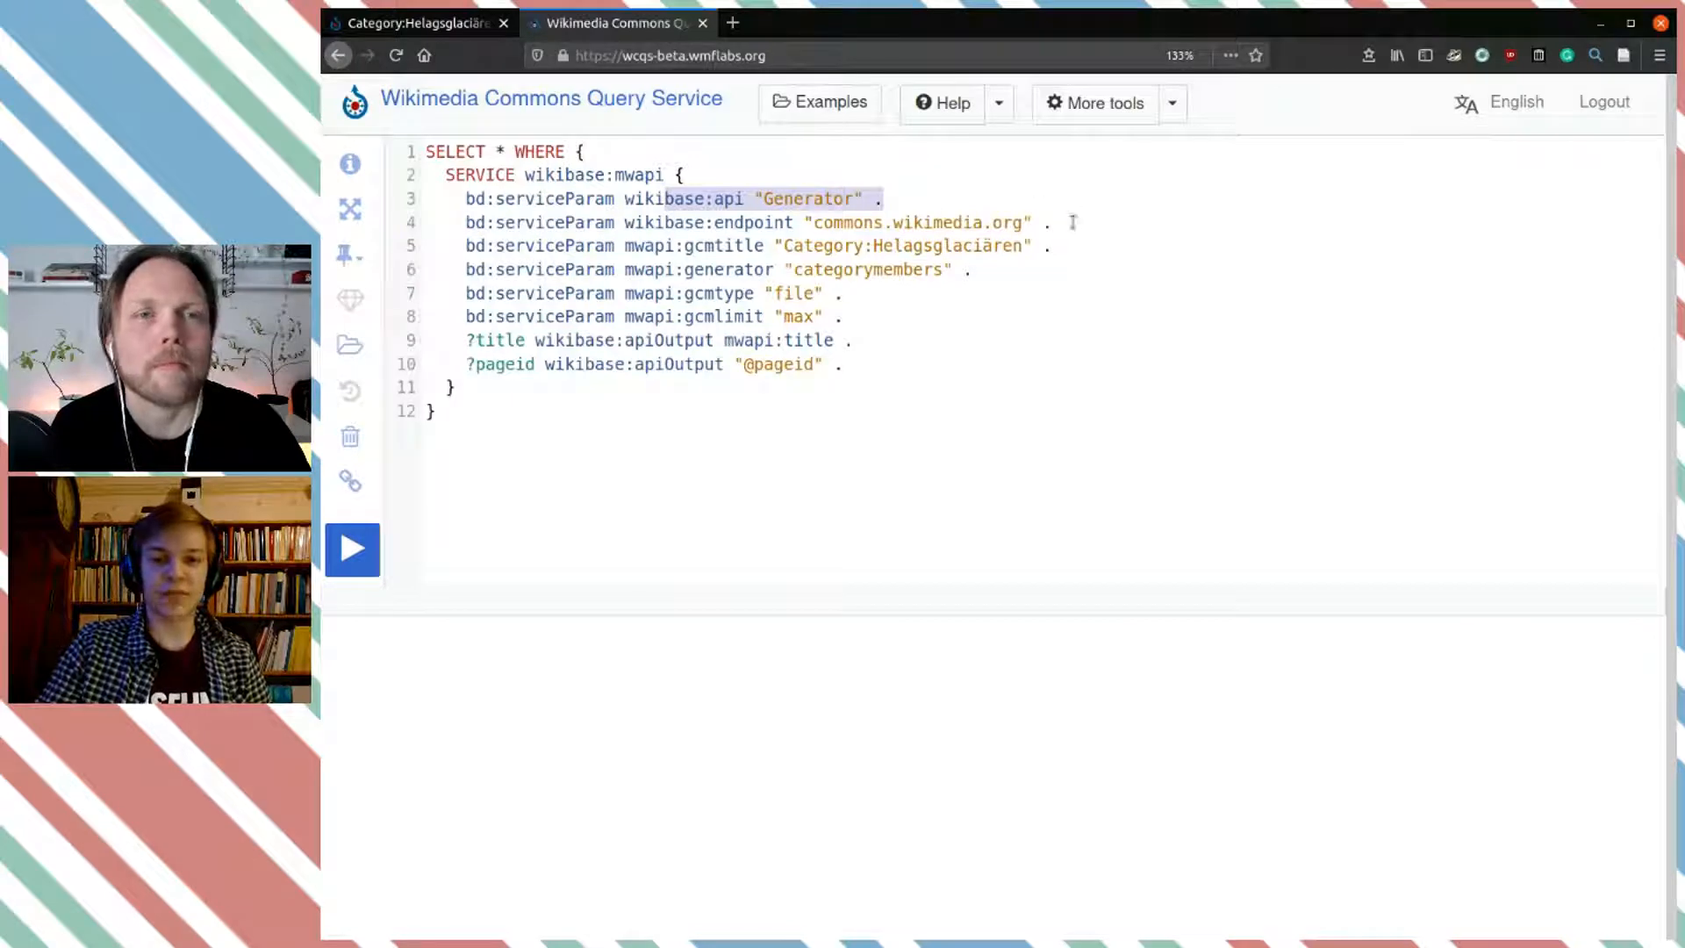
left_click(796, 227)
left_click_drag(796, 226, 895, 225)
left_click(924, 221)
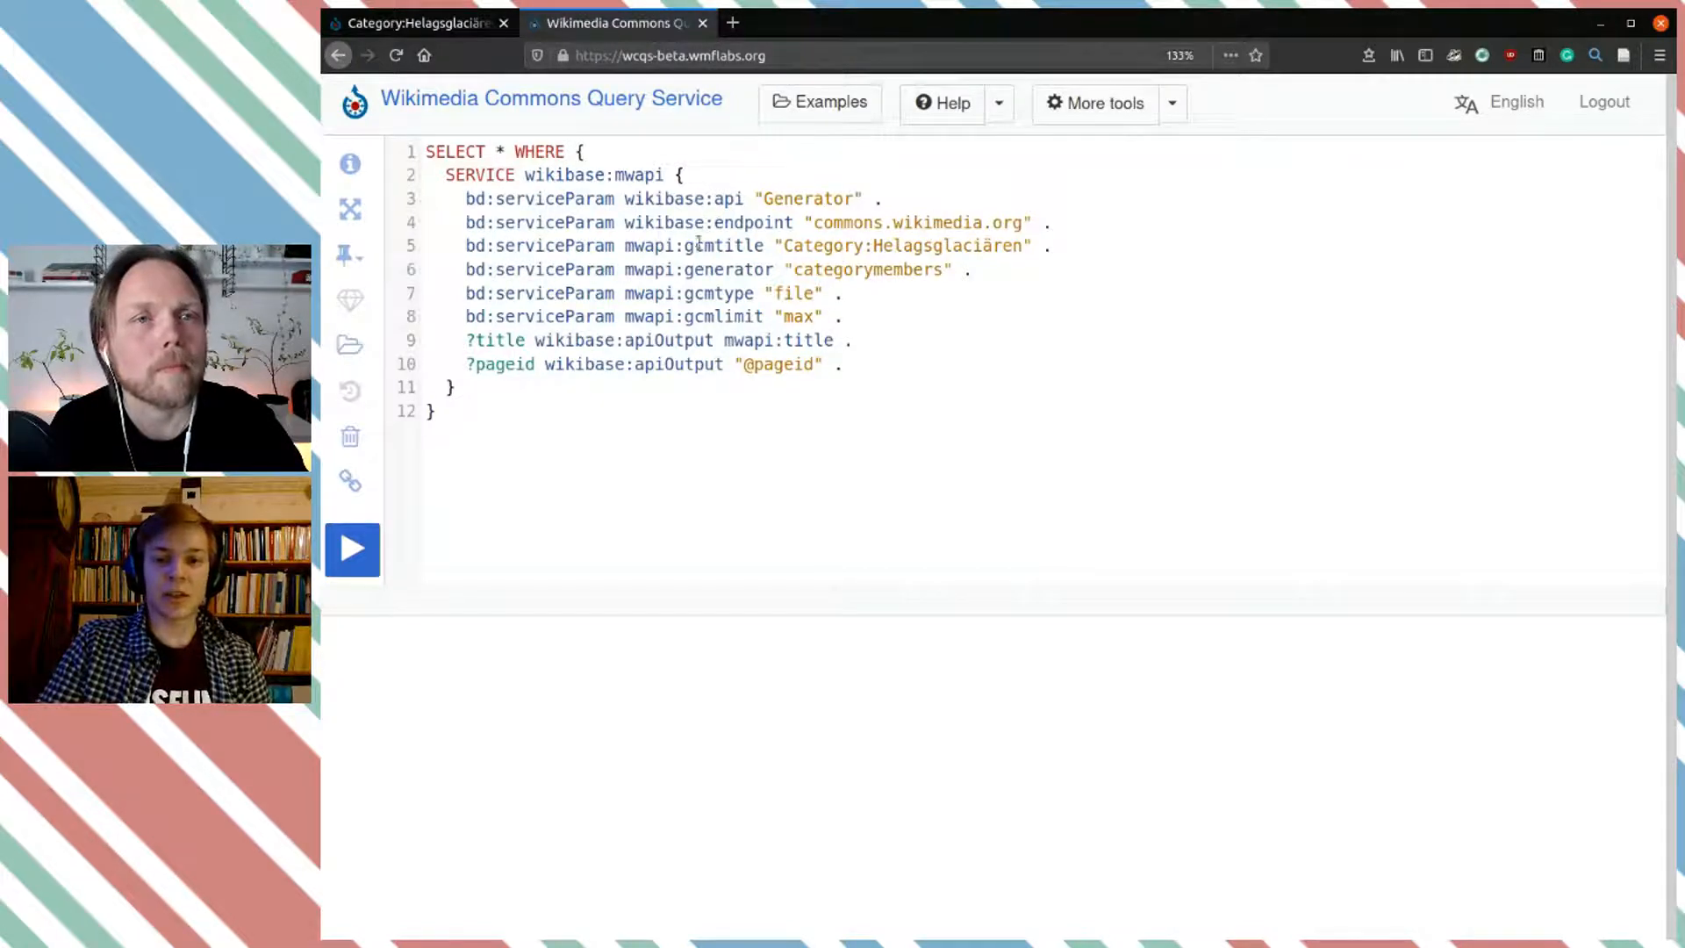
left_click_drag(782, 246, 980, 245)
left_click(980, 244)
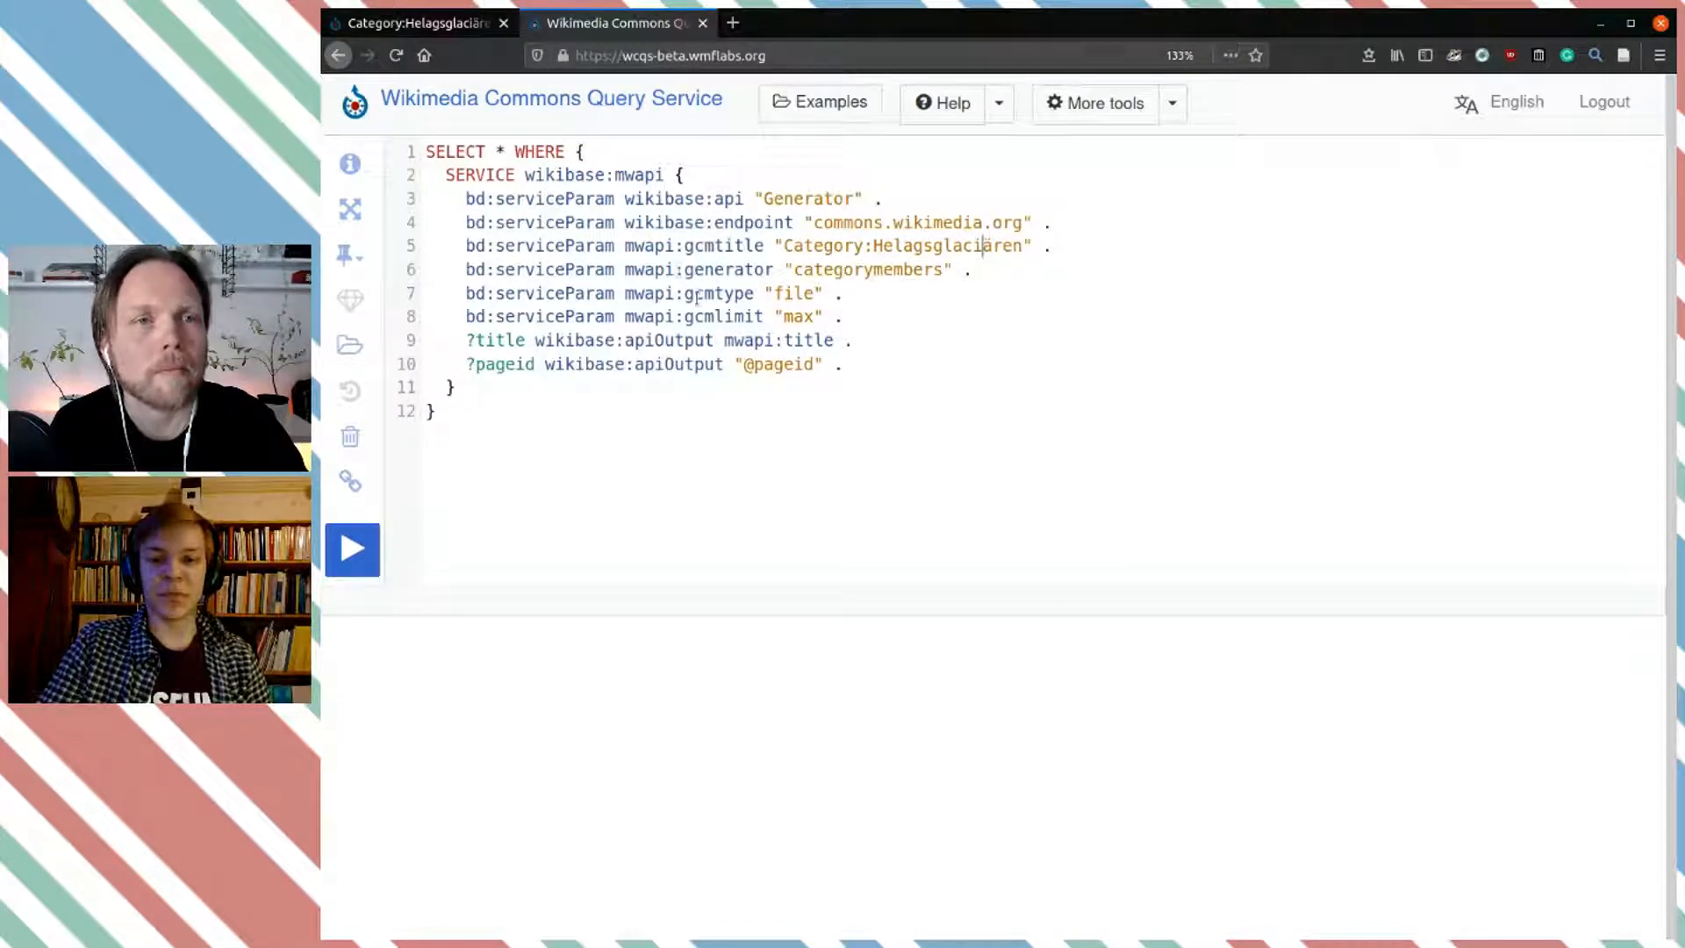
double_click(784, 294)
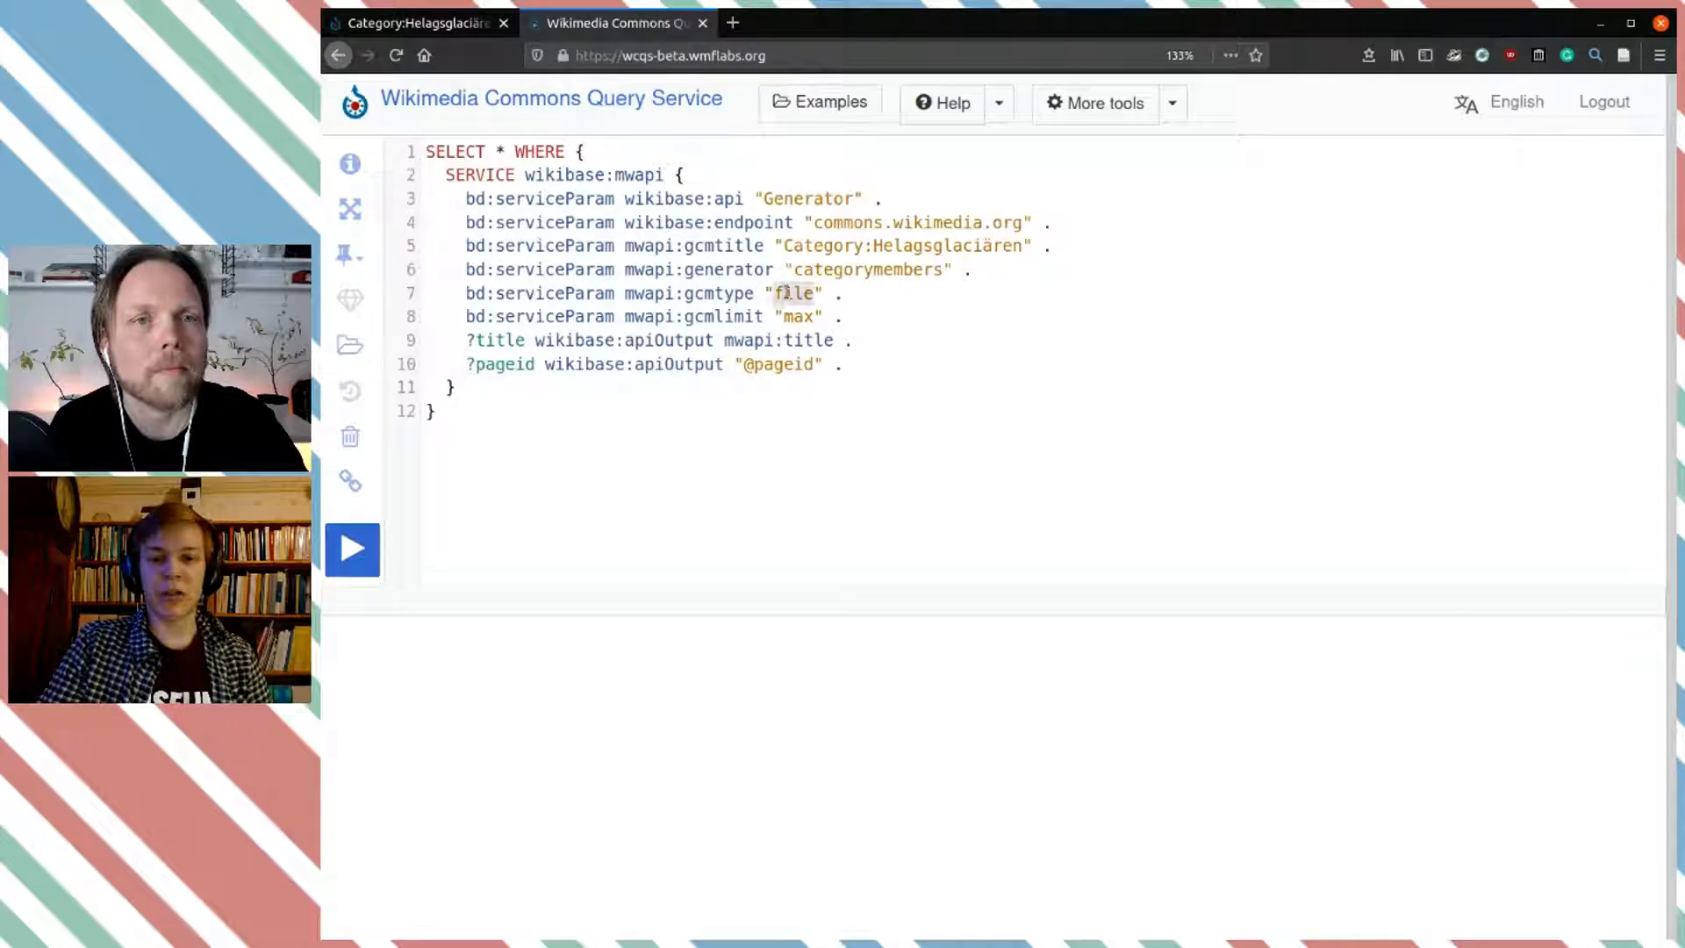
left_click(774, 343)
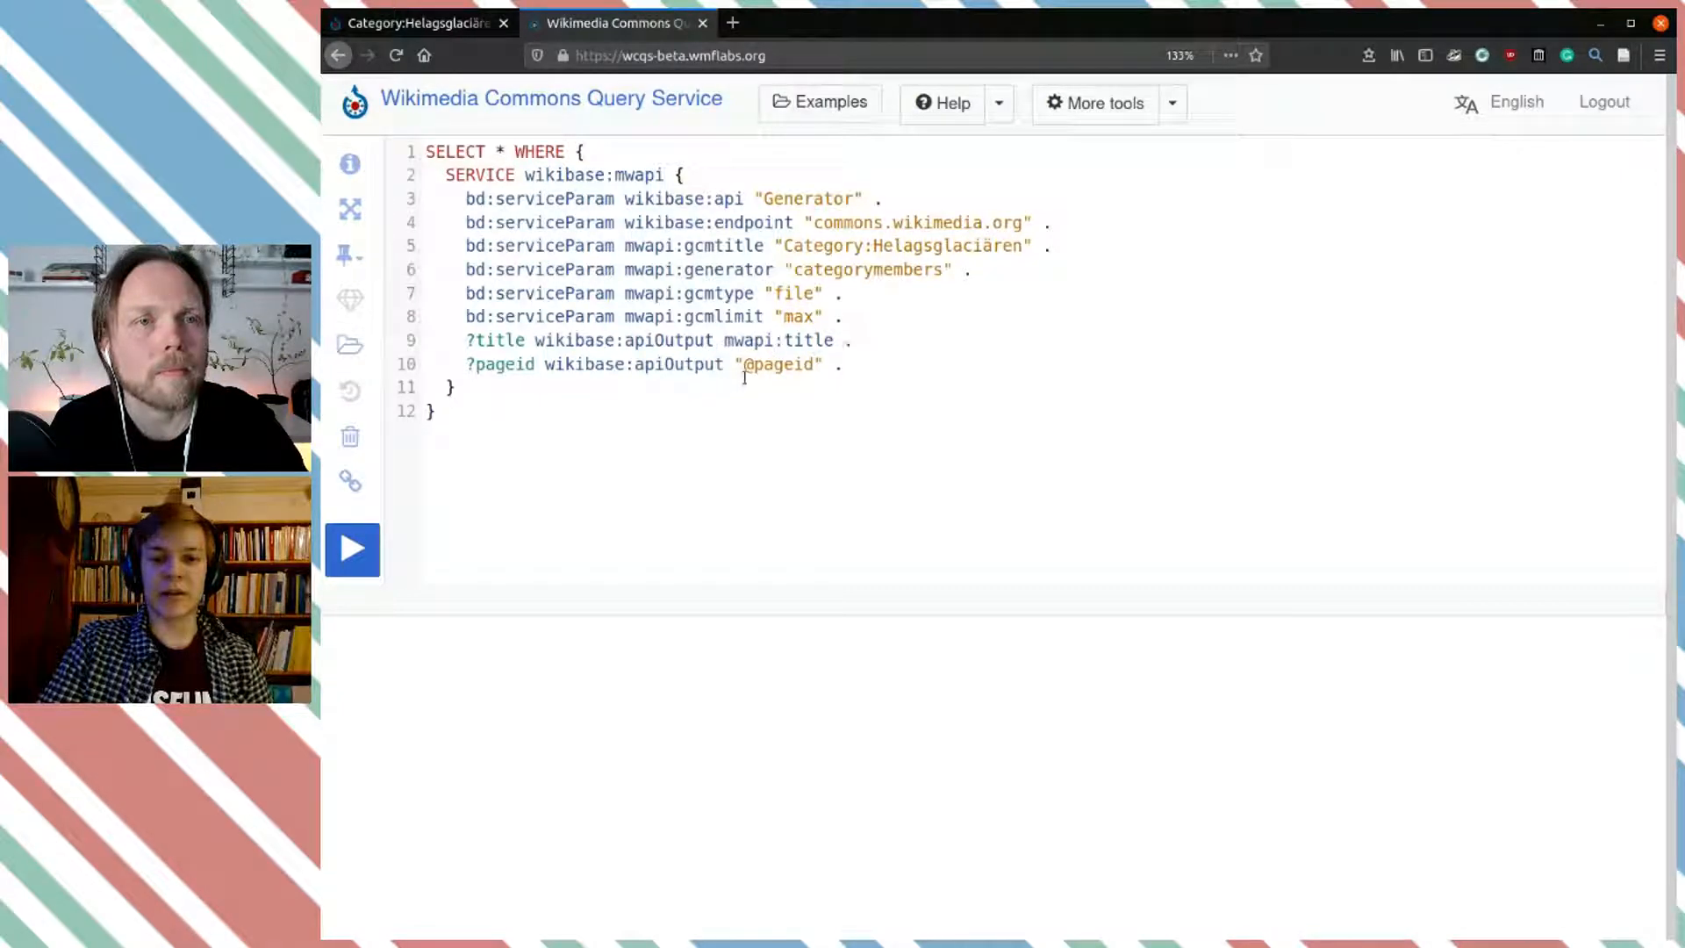
double_click(505, 340)
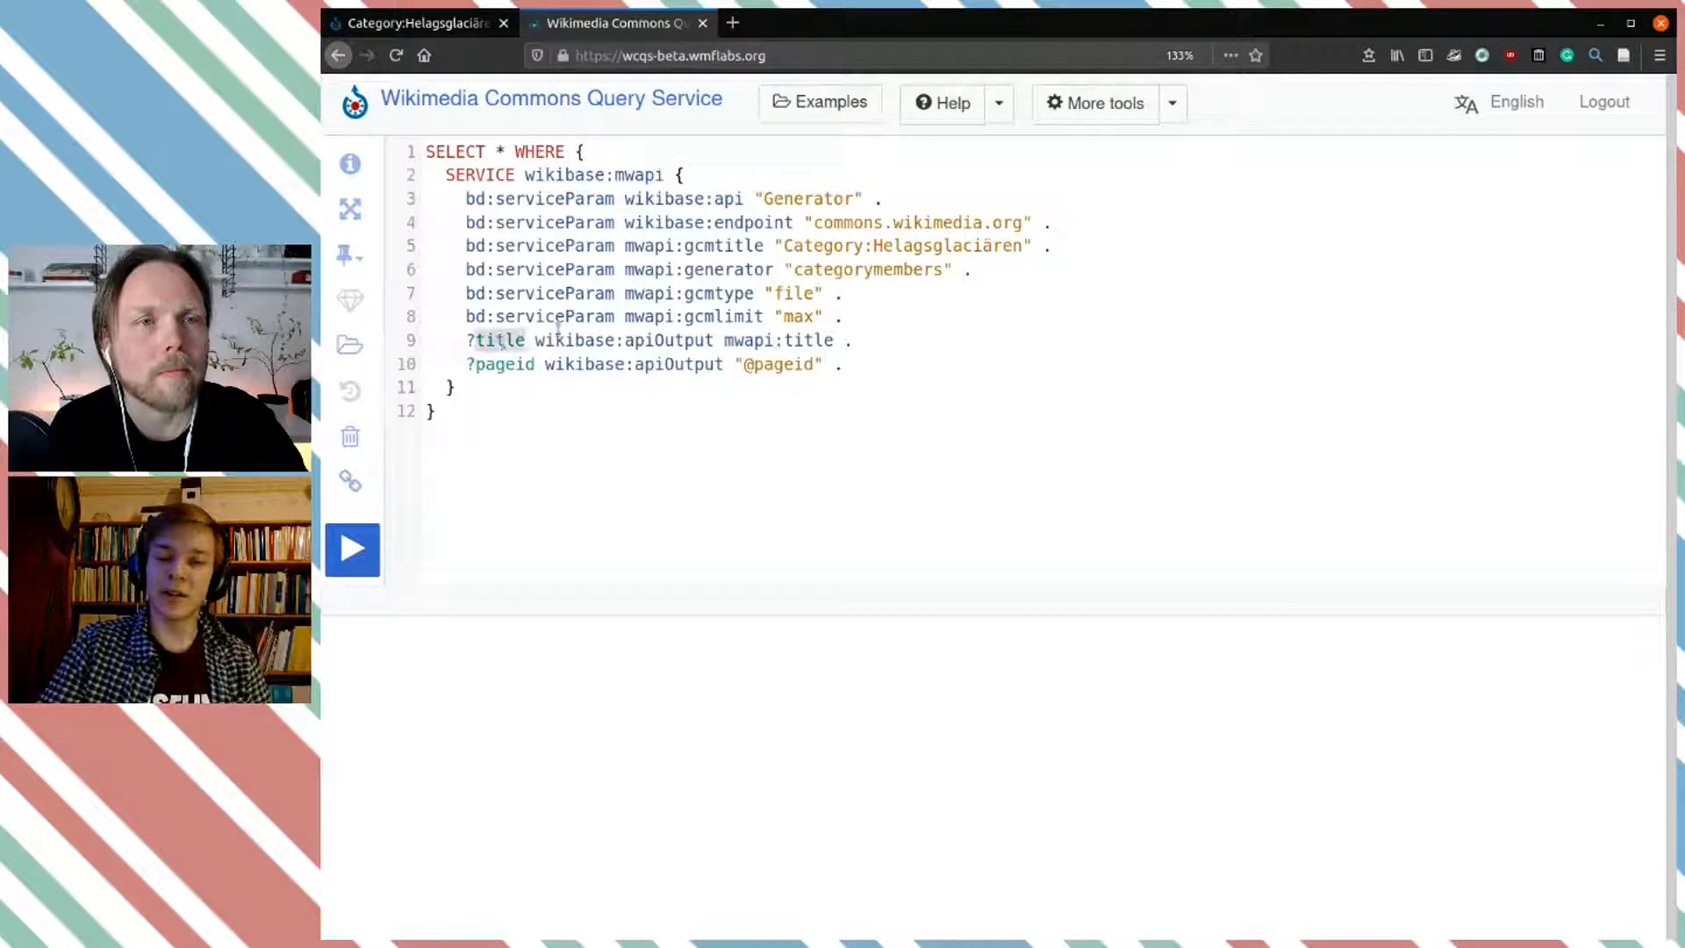
double_click(742, 341)
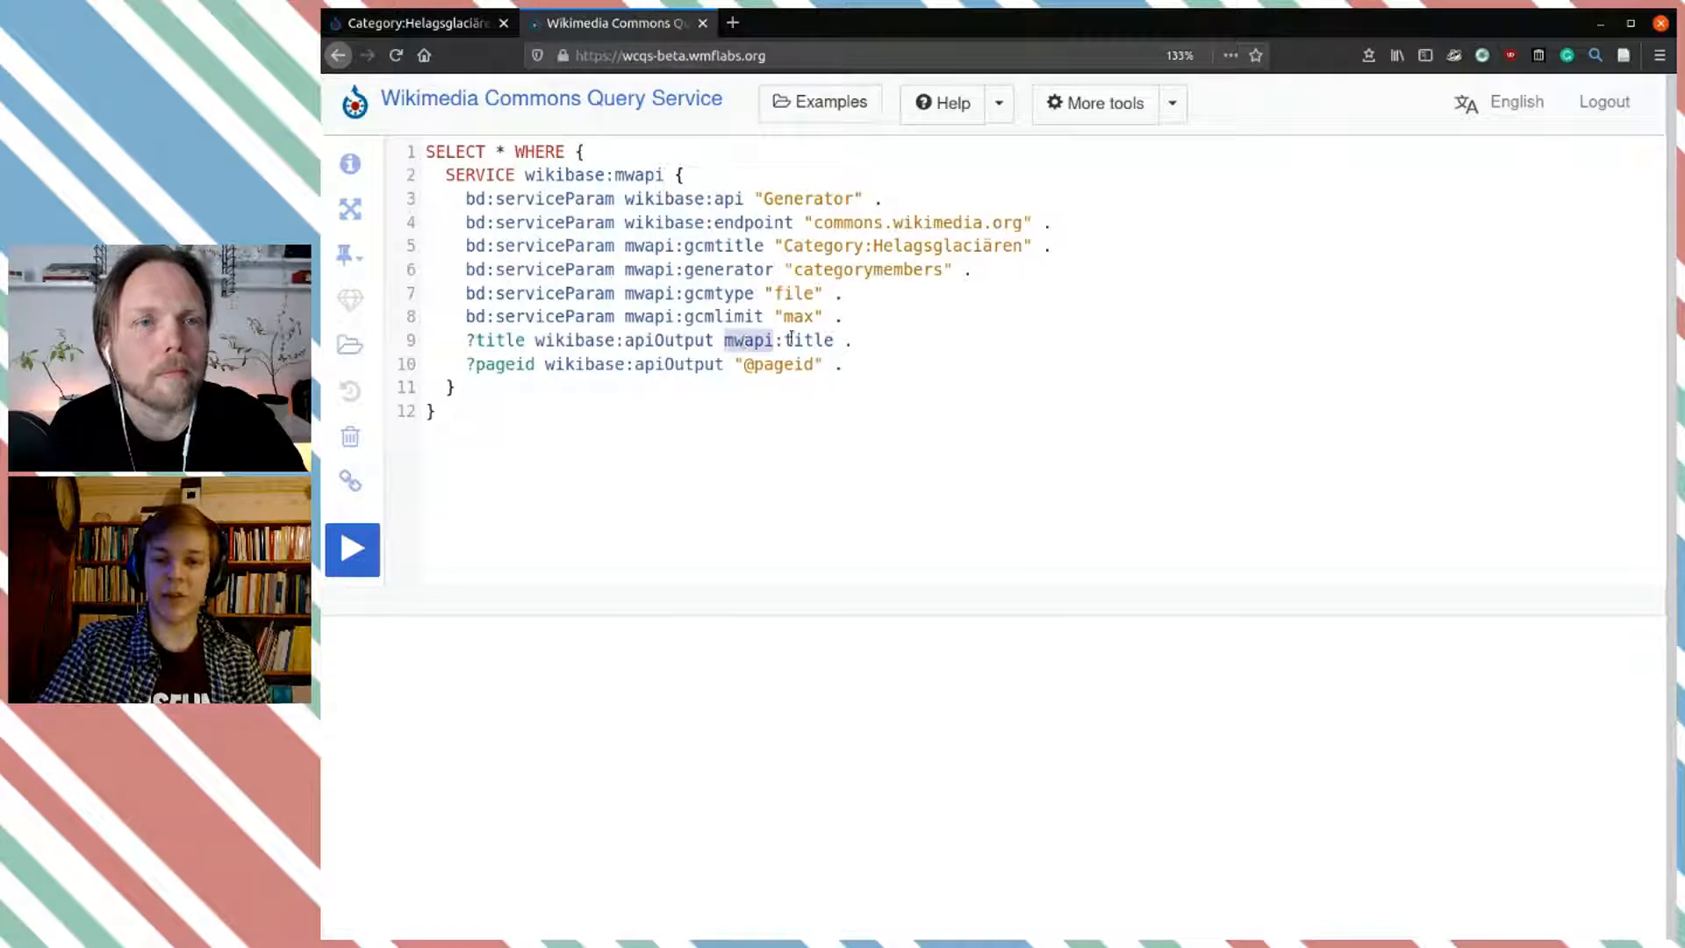
left_click(495, 347)
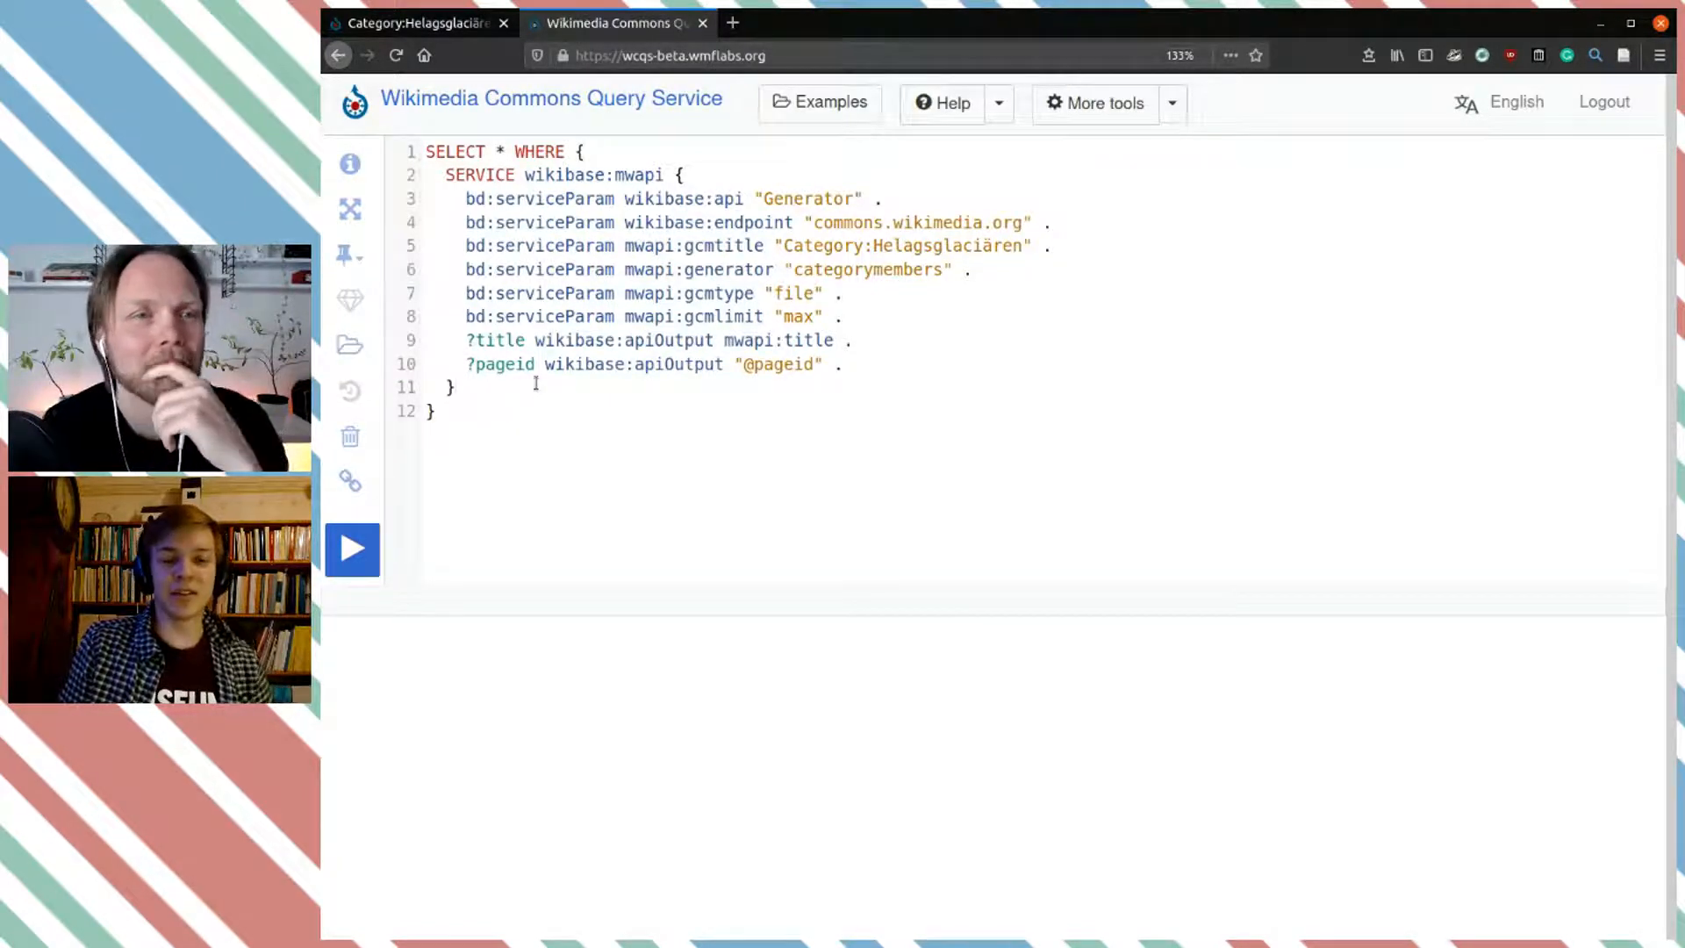
Step: Add a BIND() clause below the mwapi service block and begin entering the CONCAT function inside its parentheses
key("Return")
key("Return")
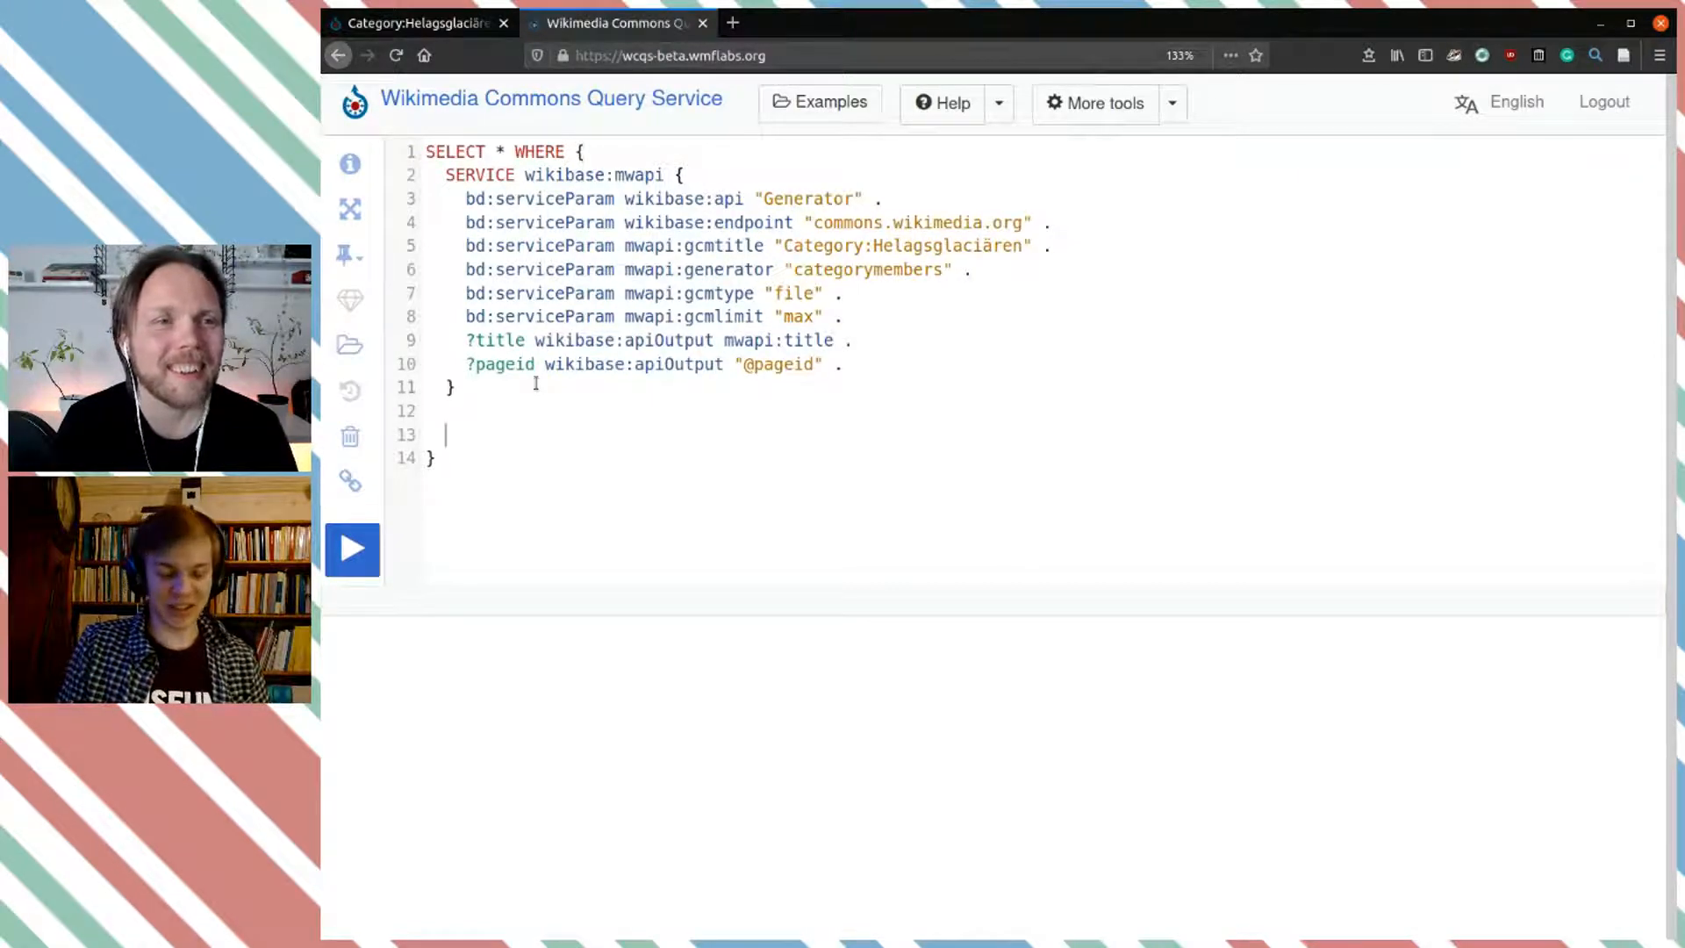
type("BIND")
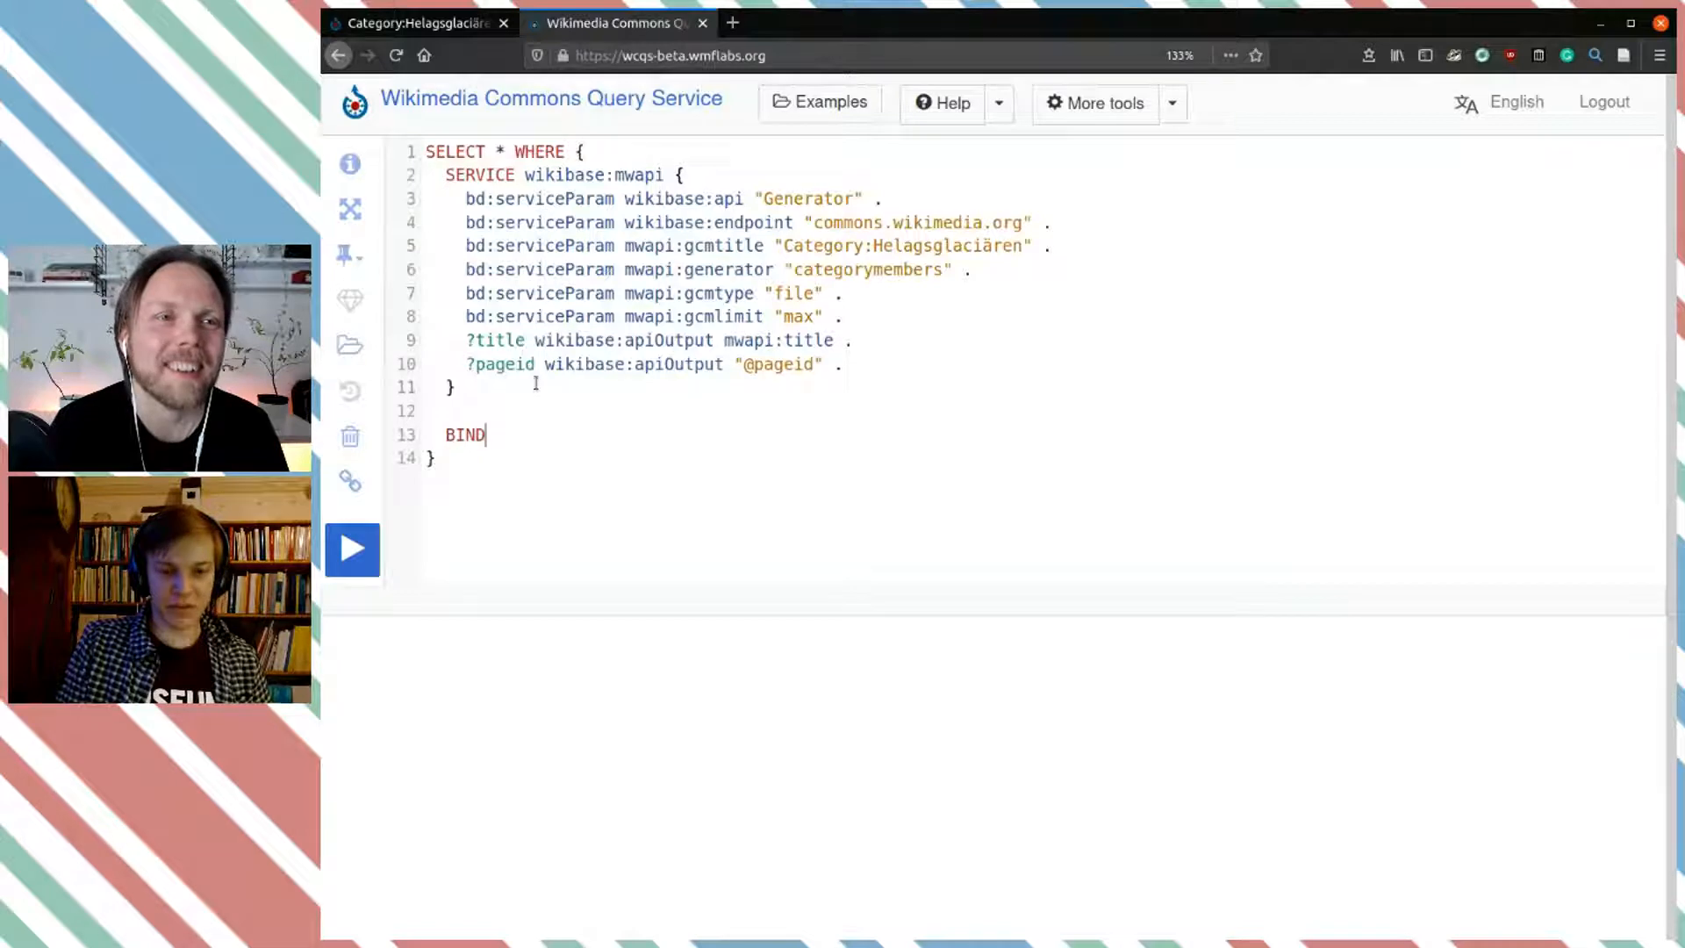
type("()")
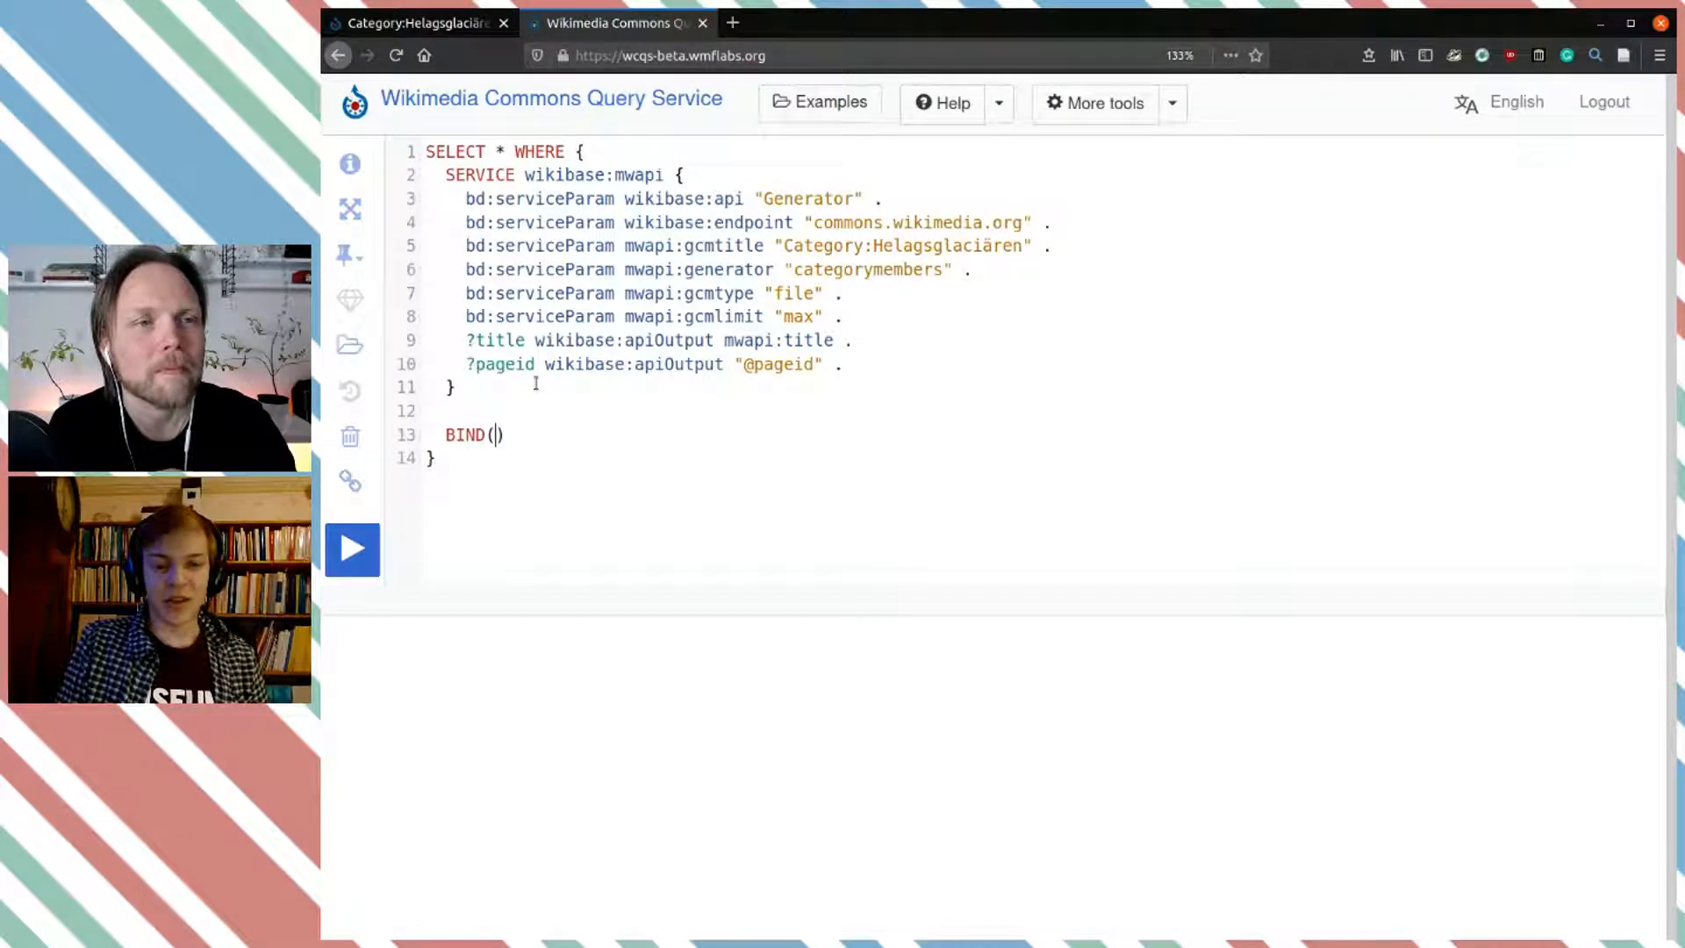
type("?")
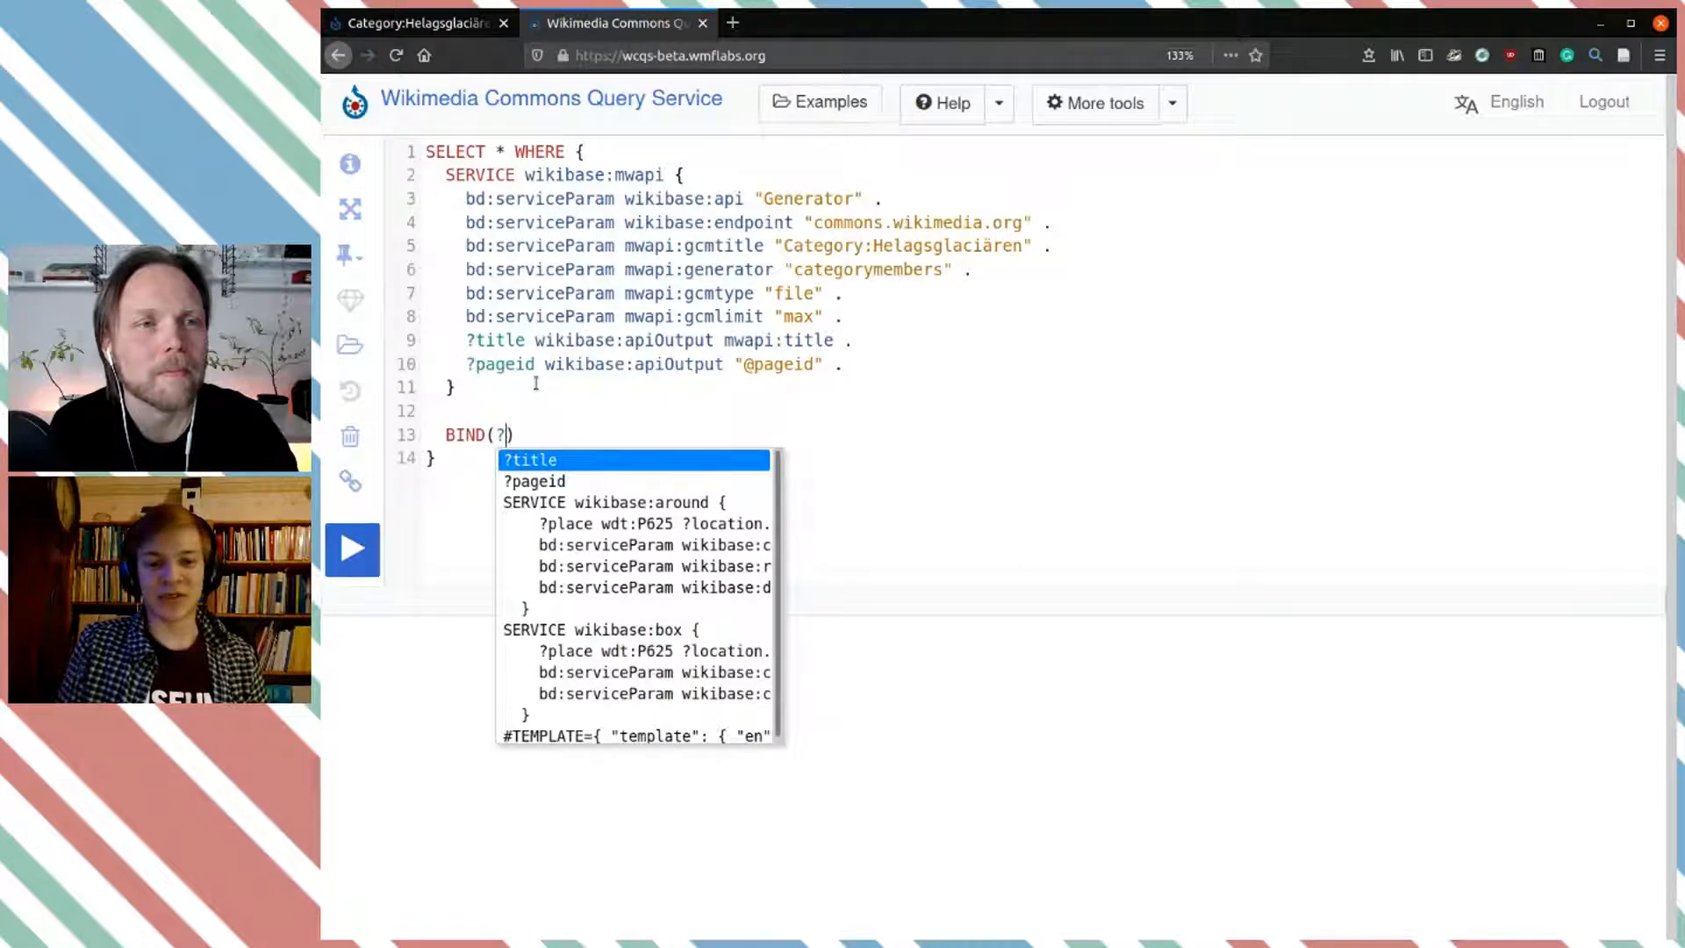
key("Down")
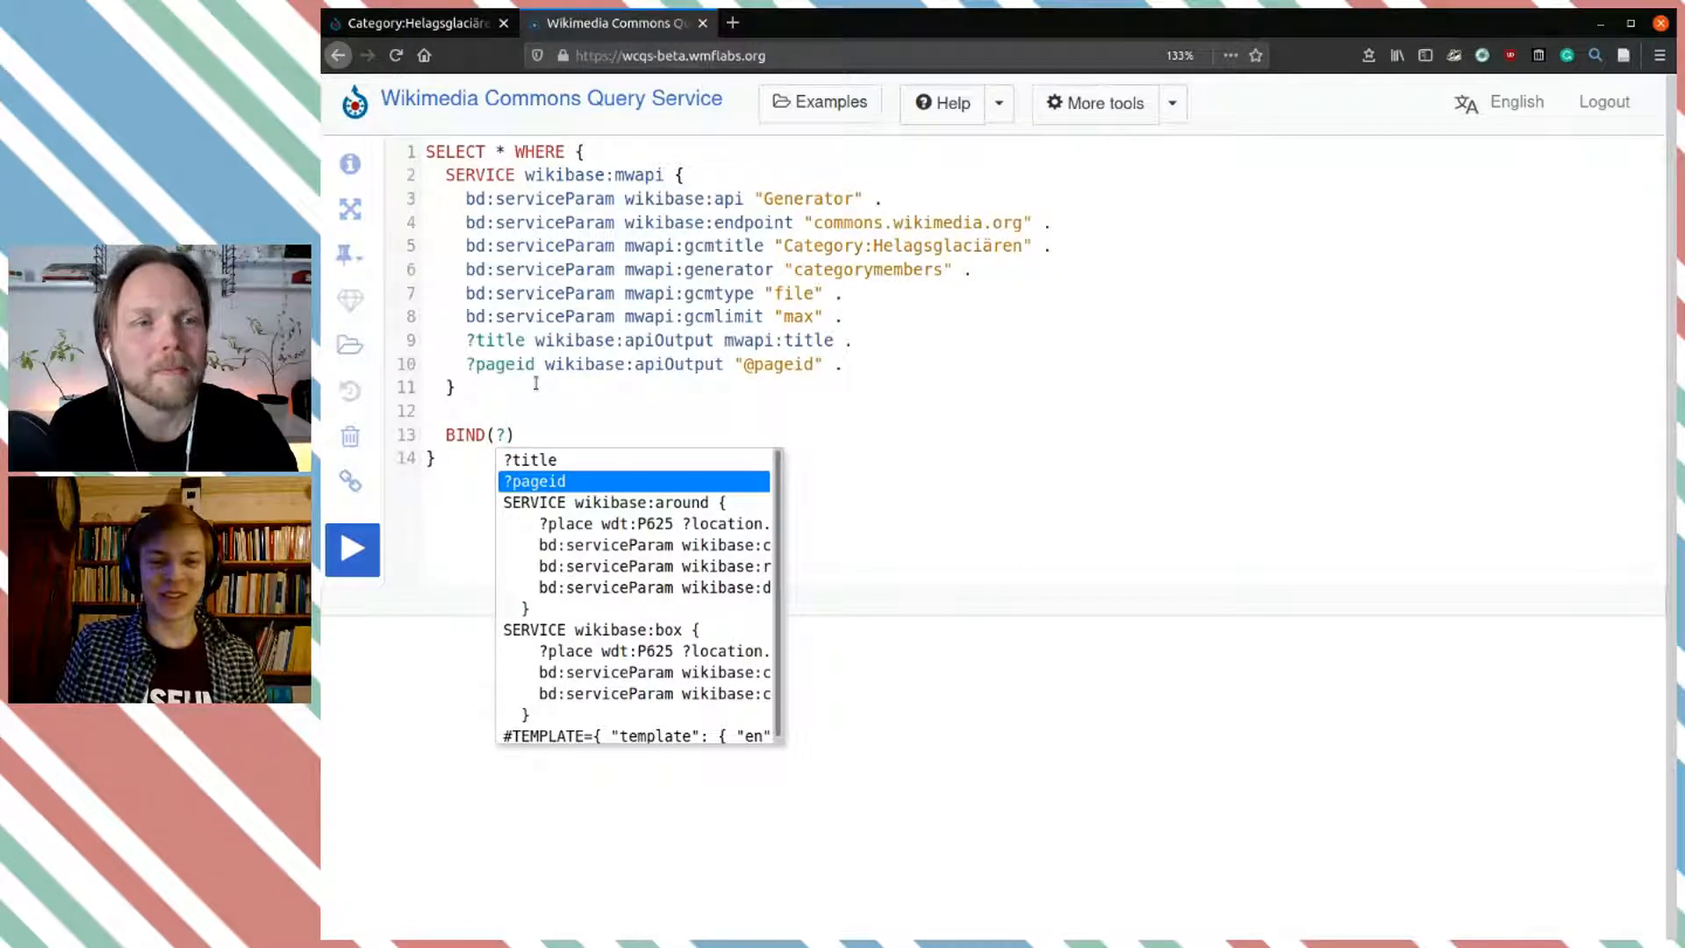
key("BackSpace")
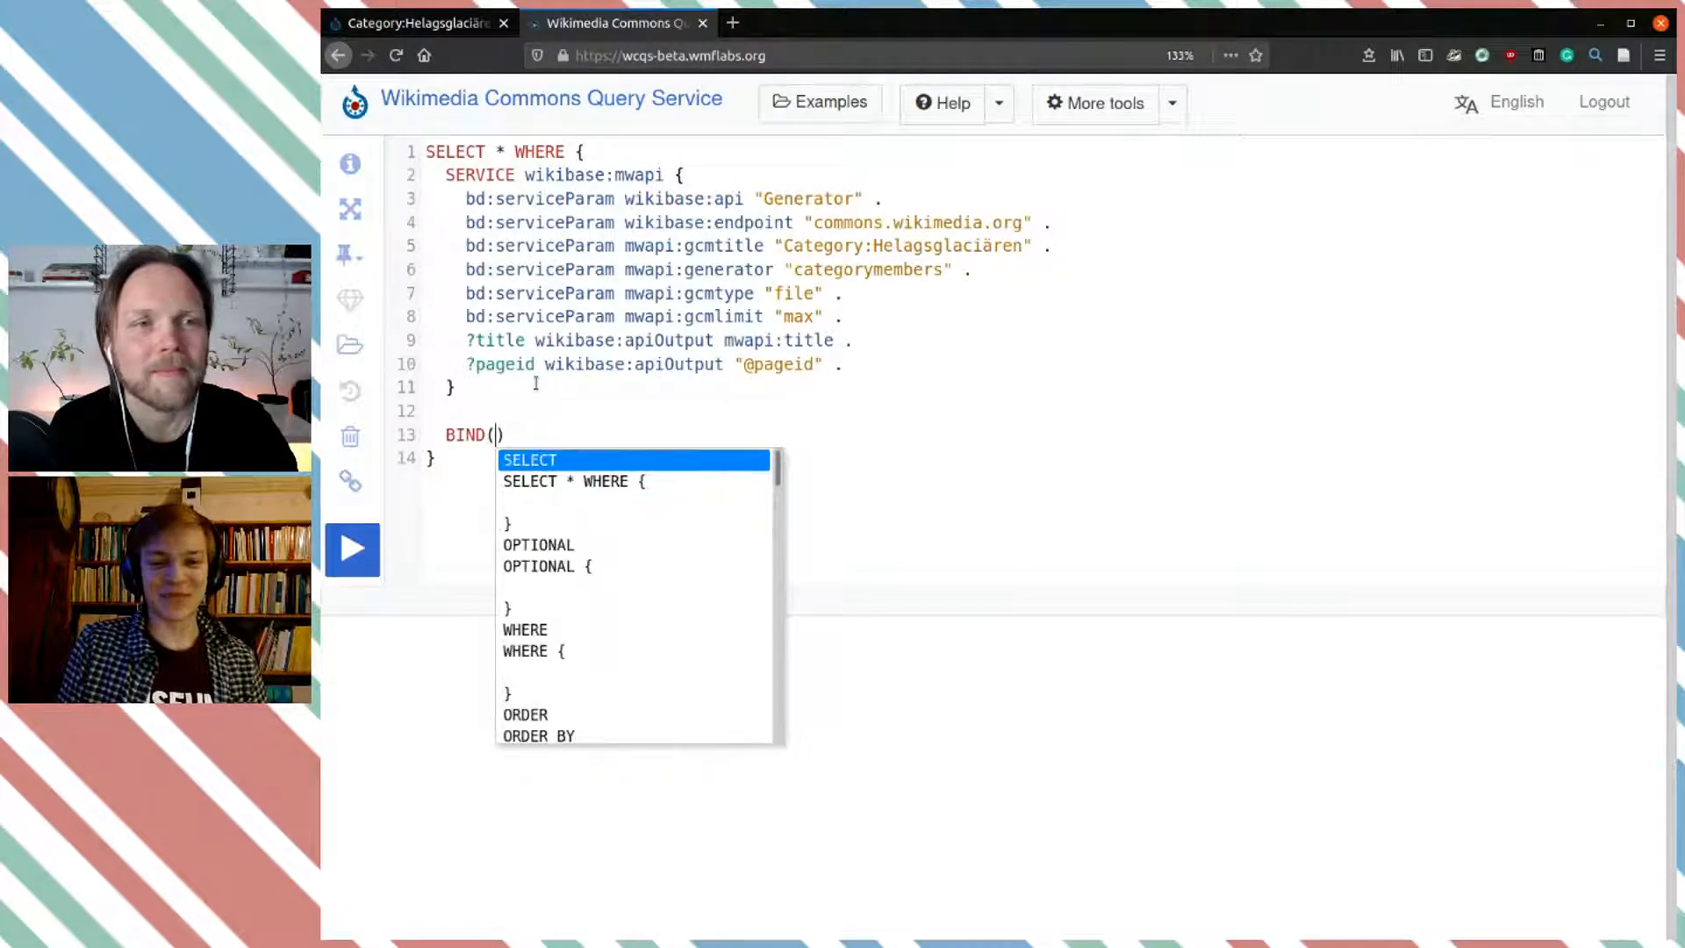
type("CONCT")
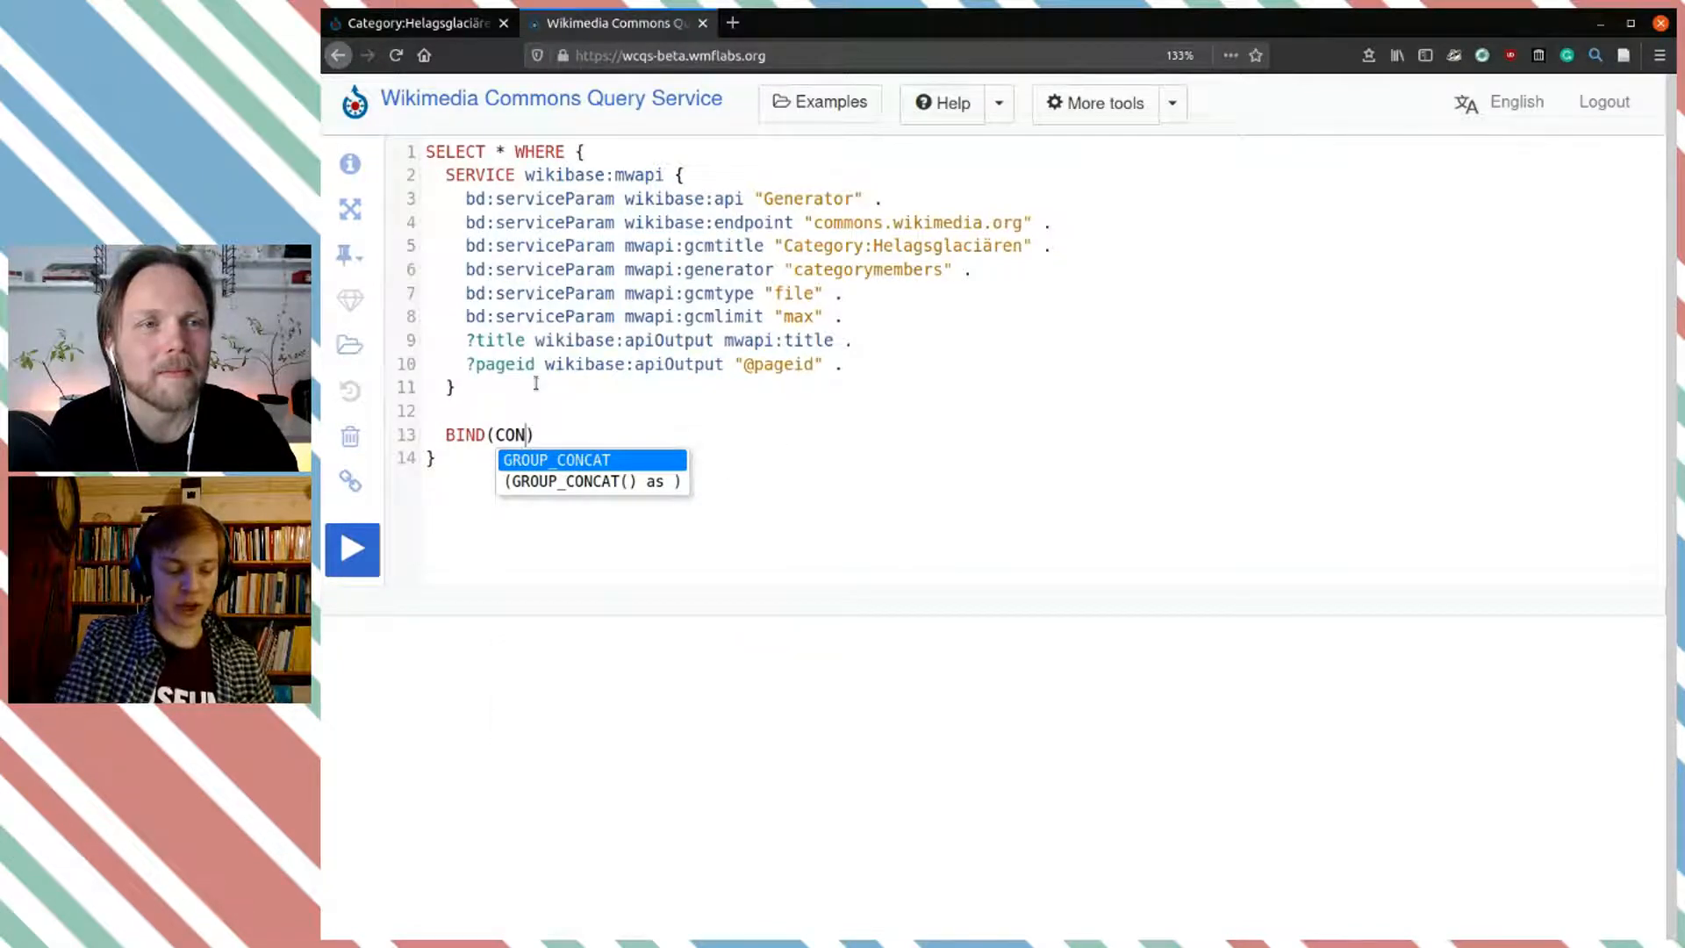
Step: Add an empty CONCAT() function call inside the BIND expression on line 13, correcting its misspelled name
type("(")
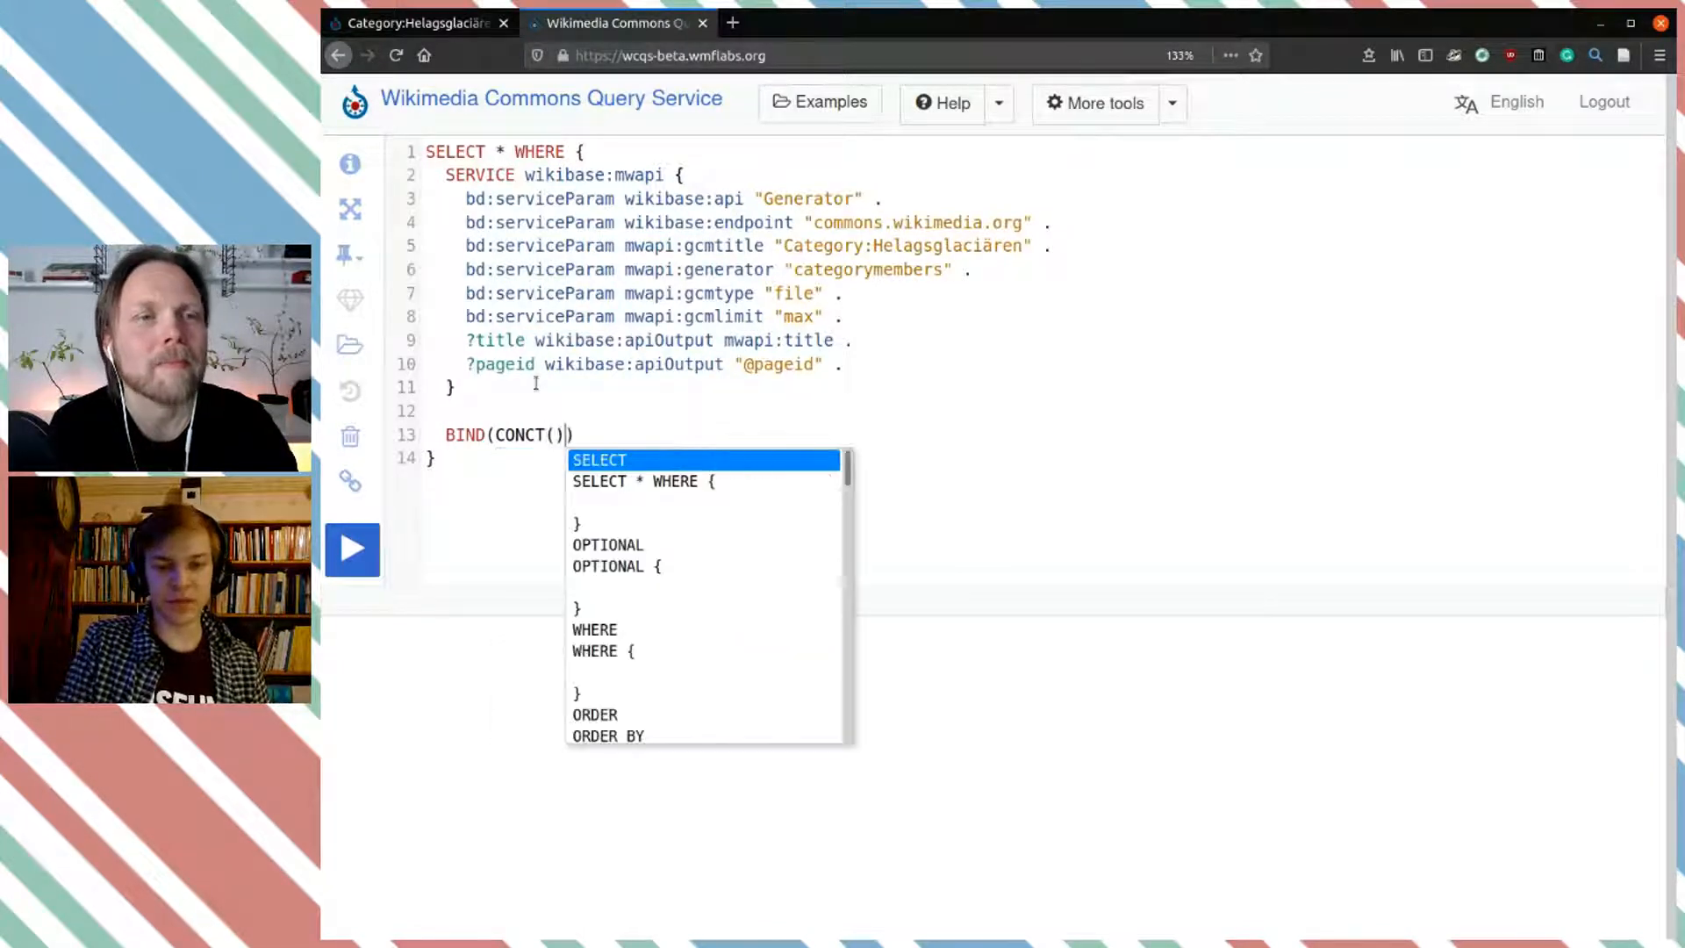
key("Escape")
key("Left")
key("Left")
key("Left")
type("a")
key("Right")
key("BackSpace")
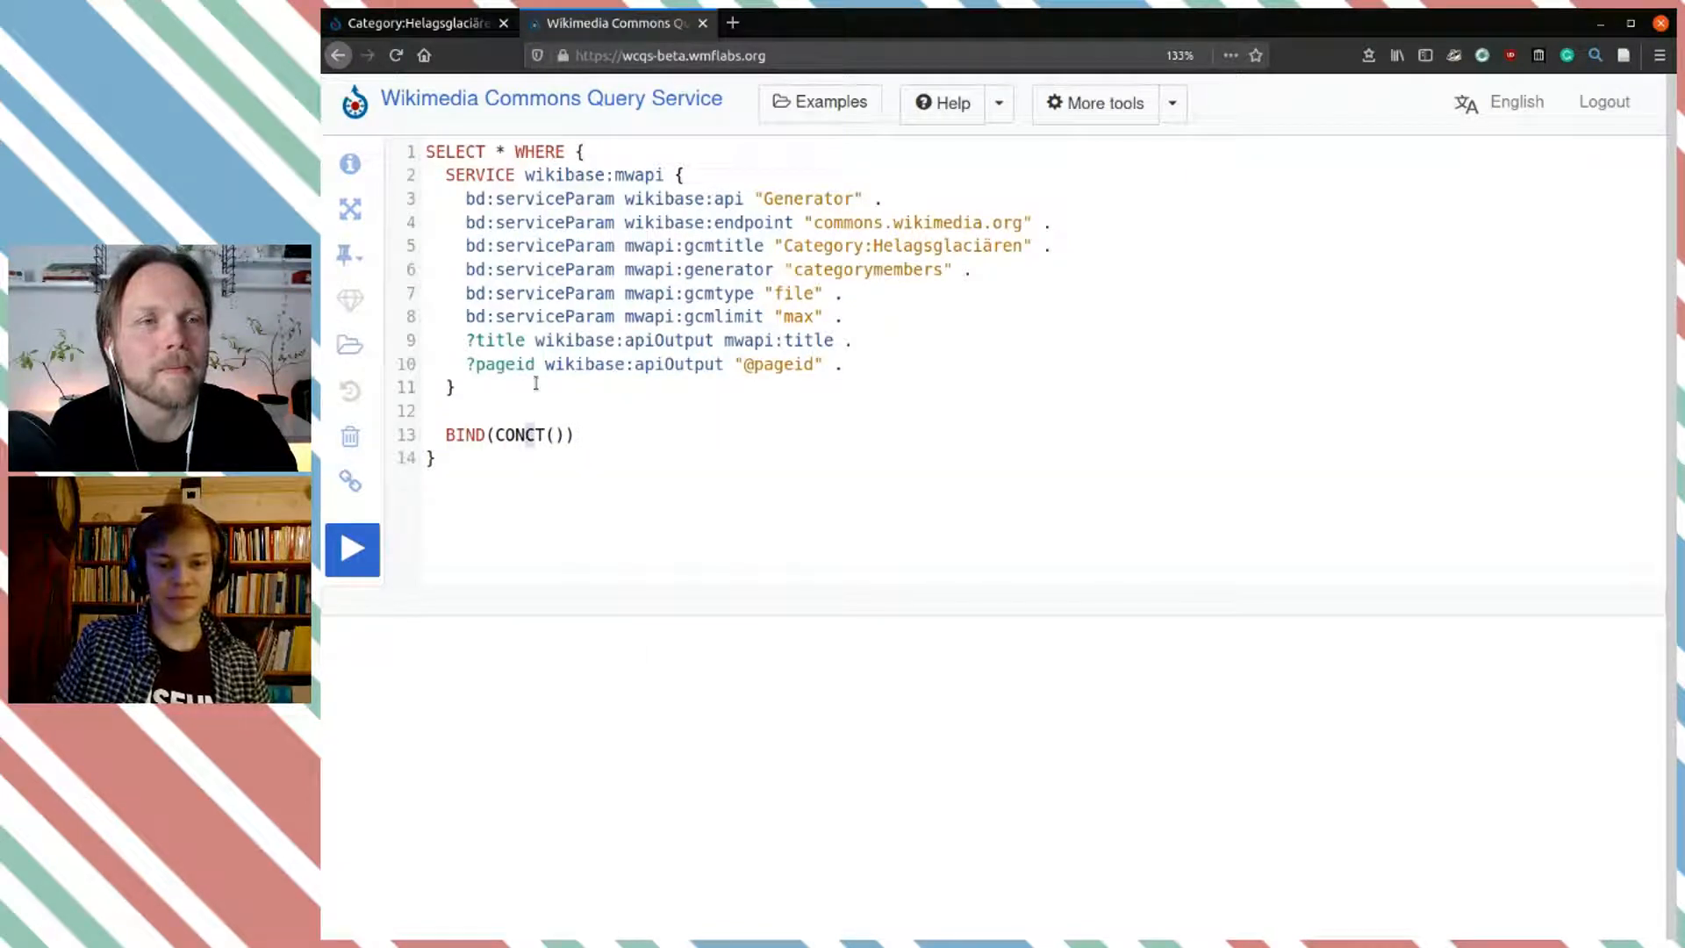
key("Right")
type("A")
key("Right")
key("Right")
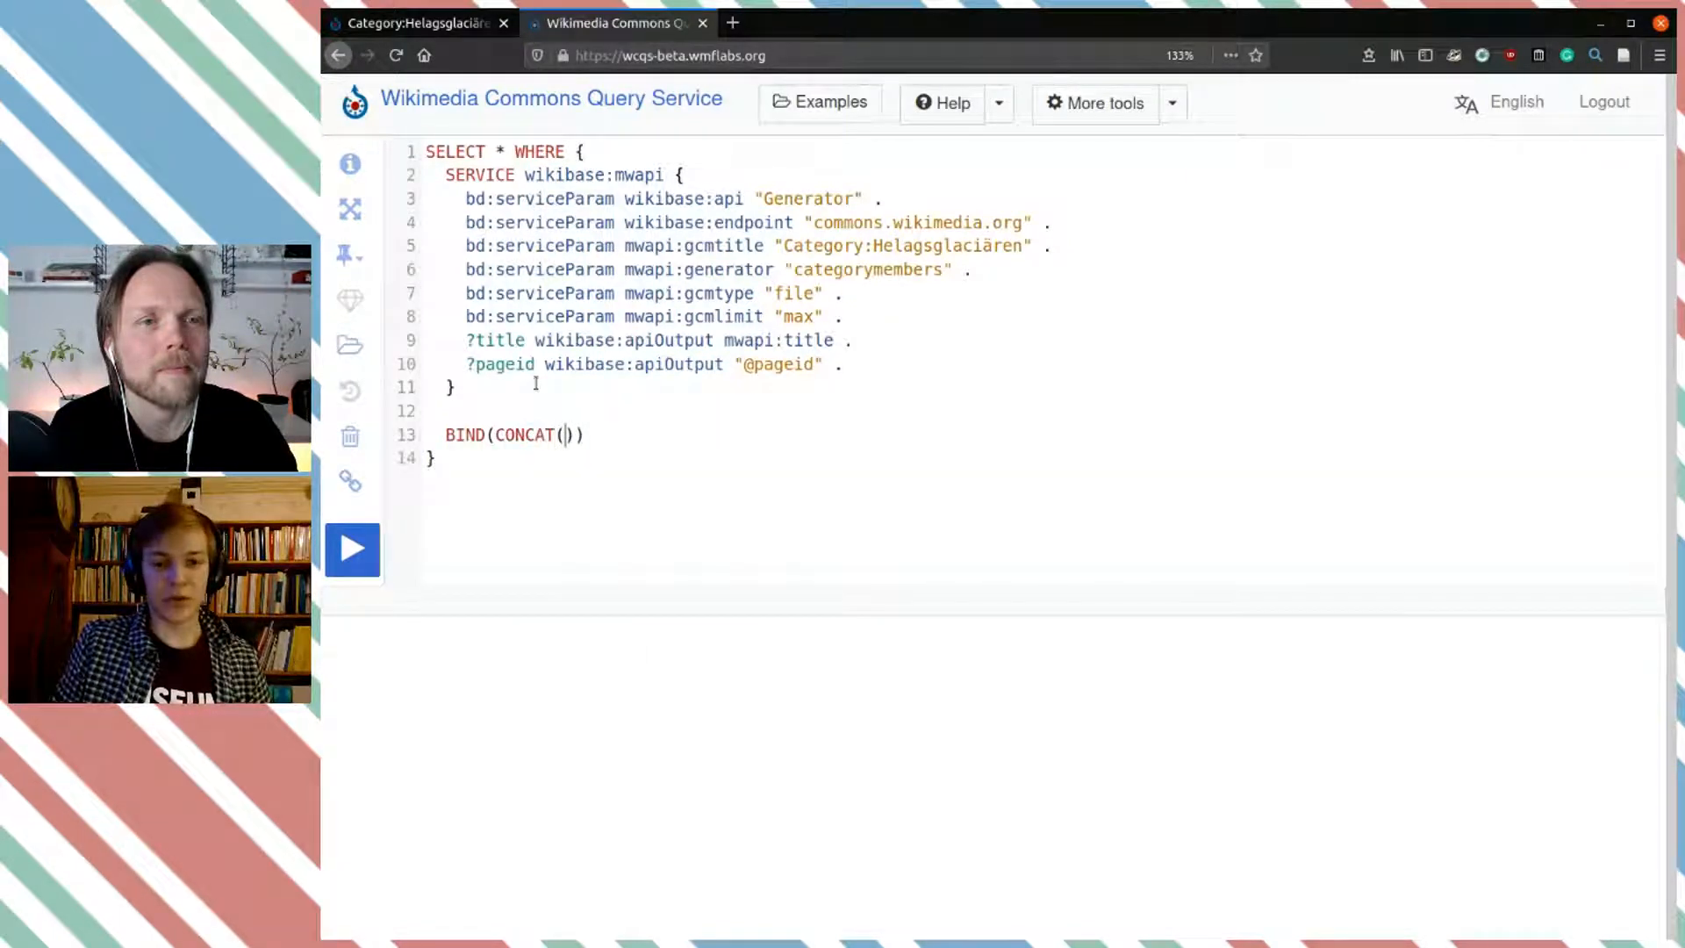
Step: Fill the CONCAT call with the arguments 'M' and ?pageid, separated by a comma
type("'")
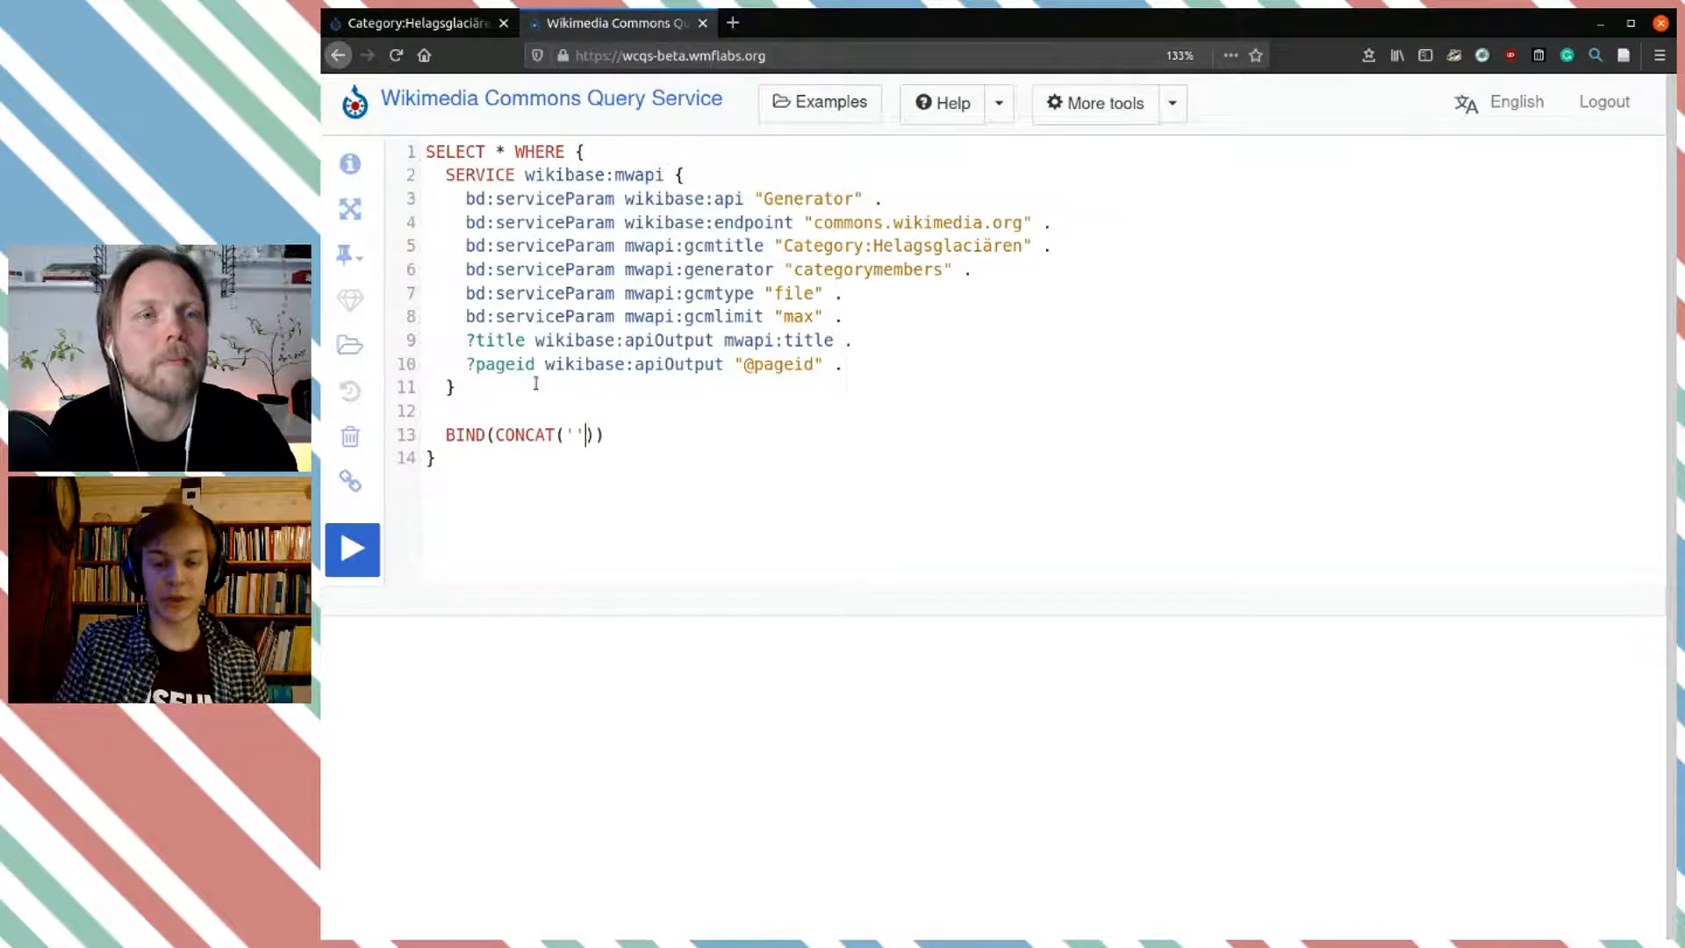
type("M' ?")
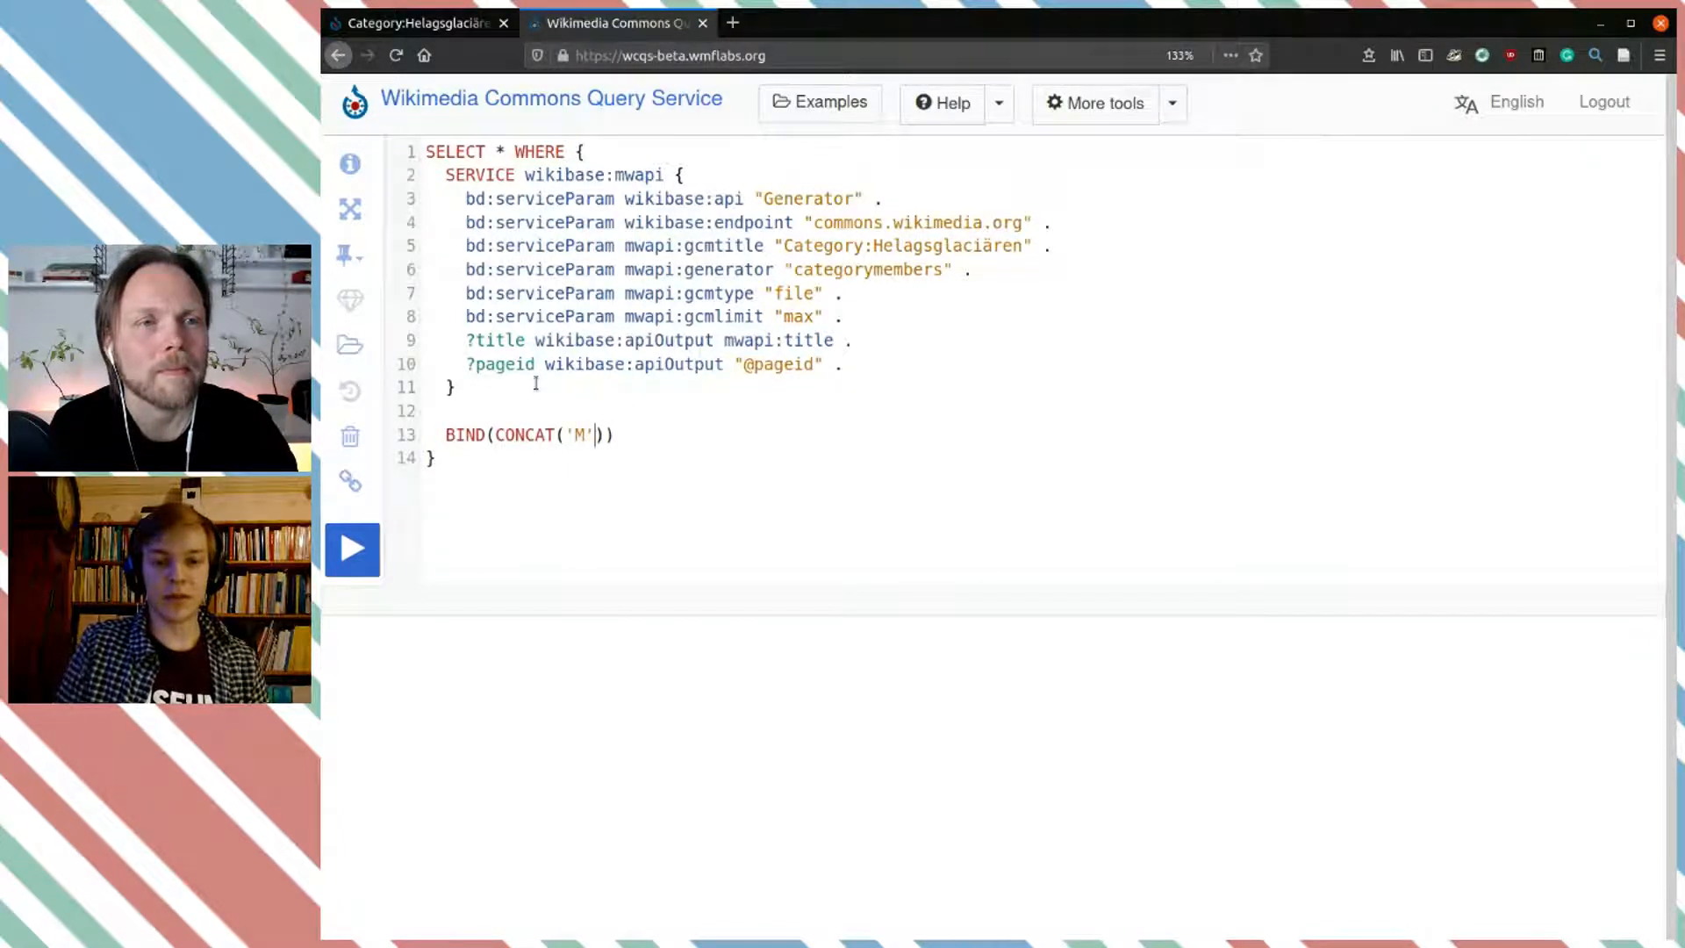
key("Escape")
key("Left")
key("Left")
type(",")
key("Right")
key("Right")
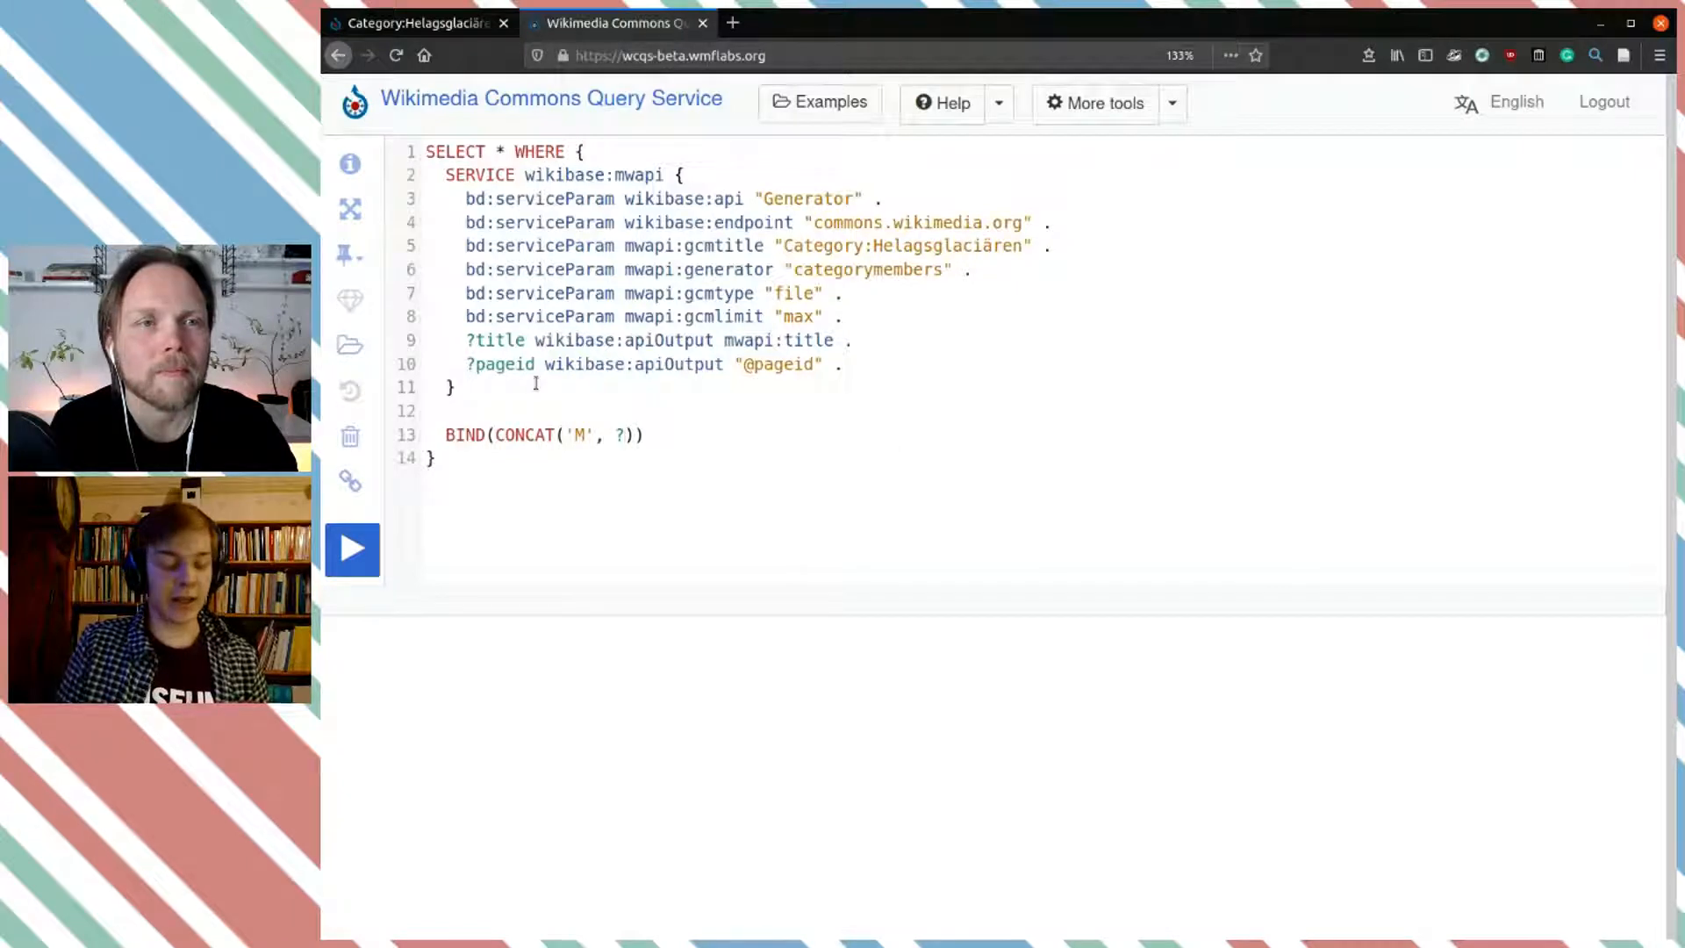
type("page")
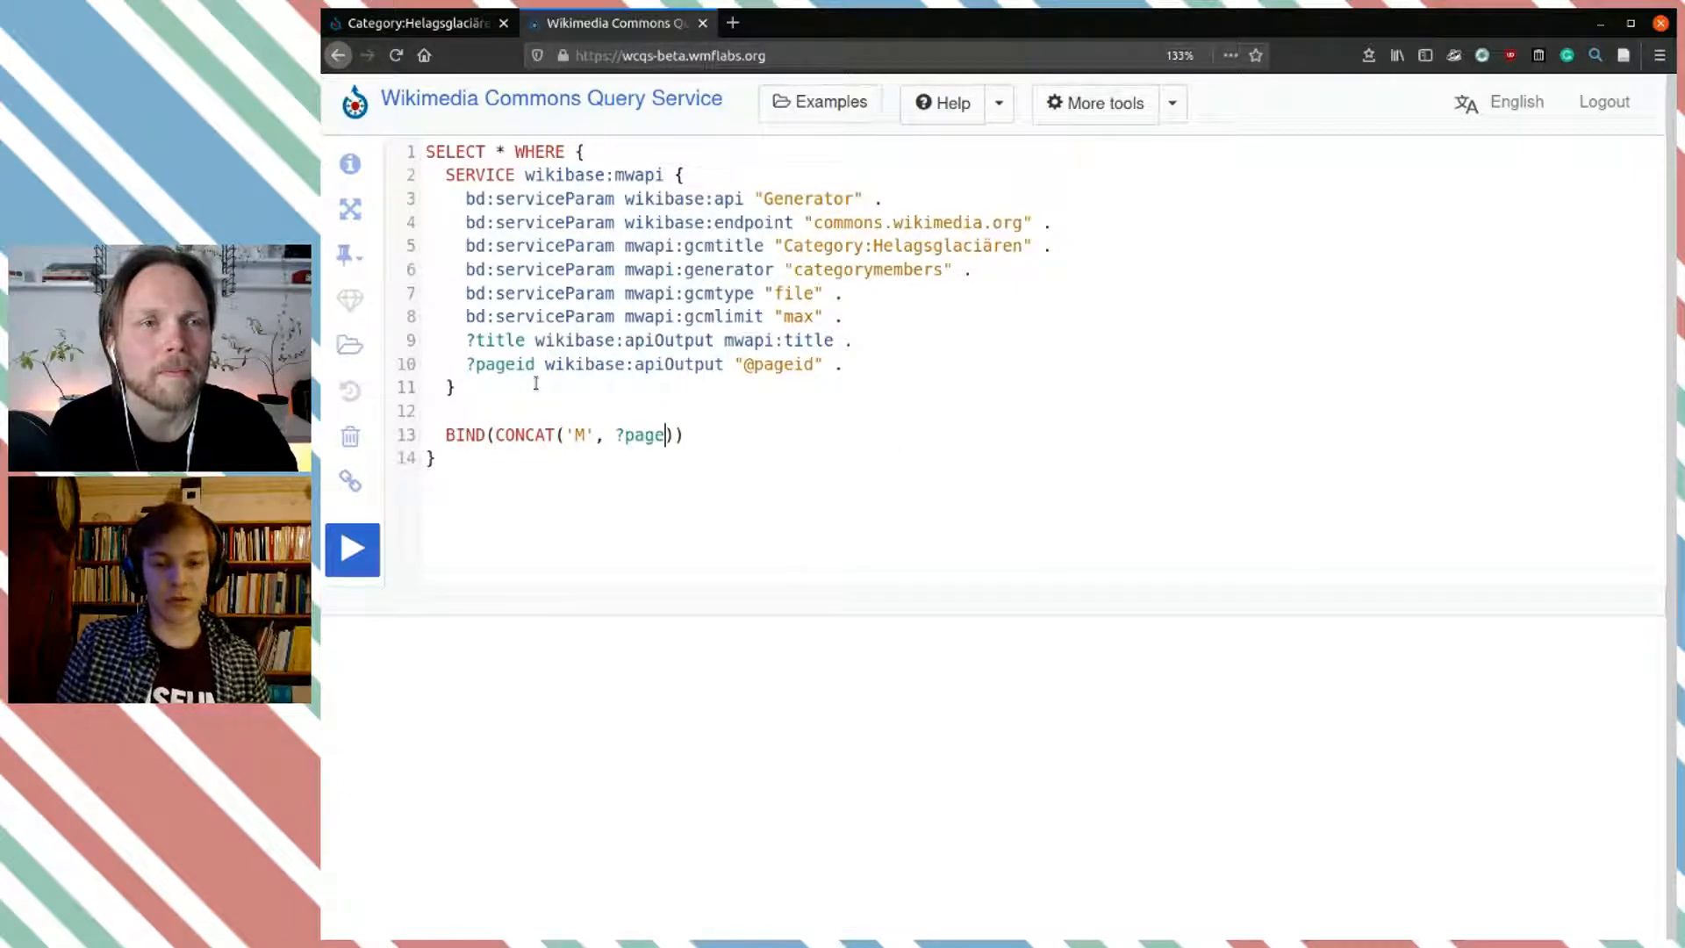
type("id)")
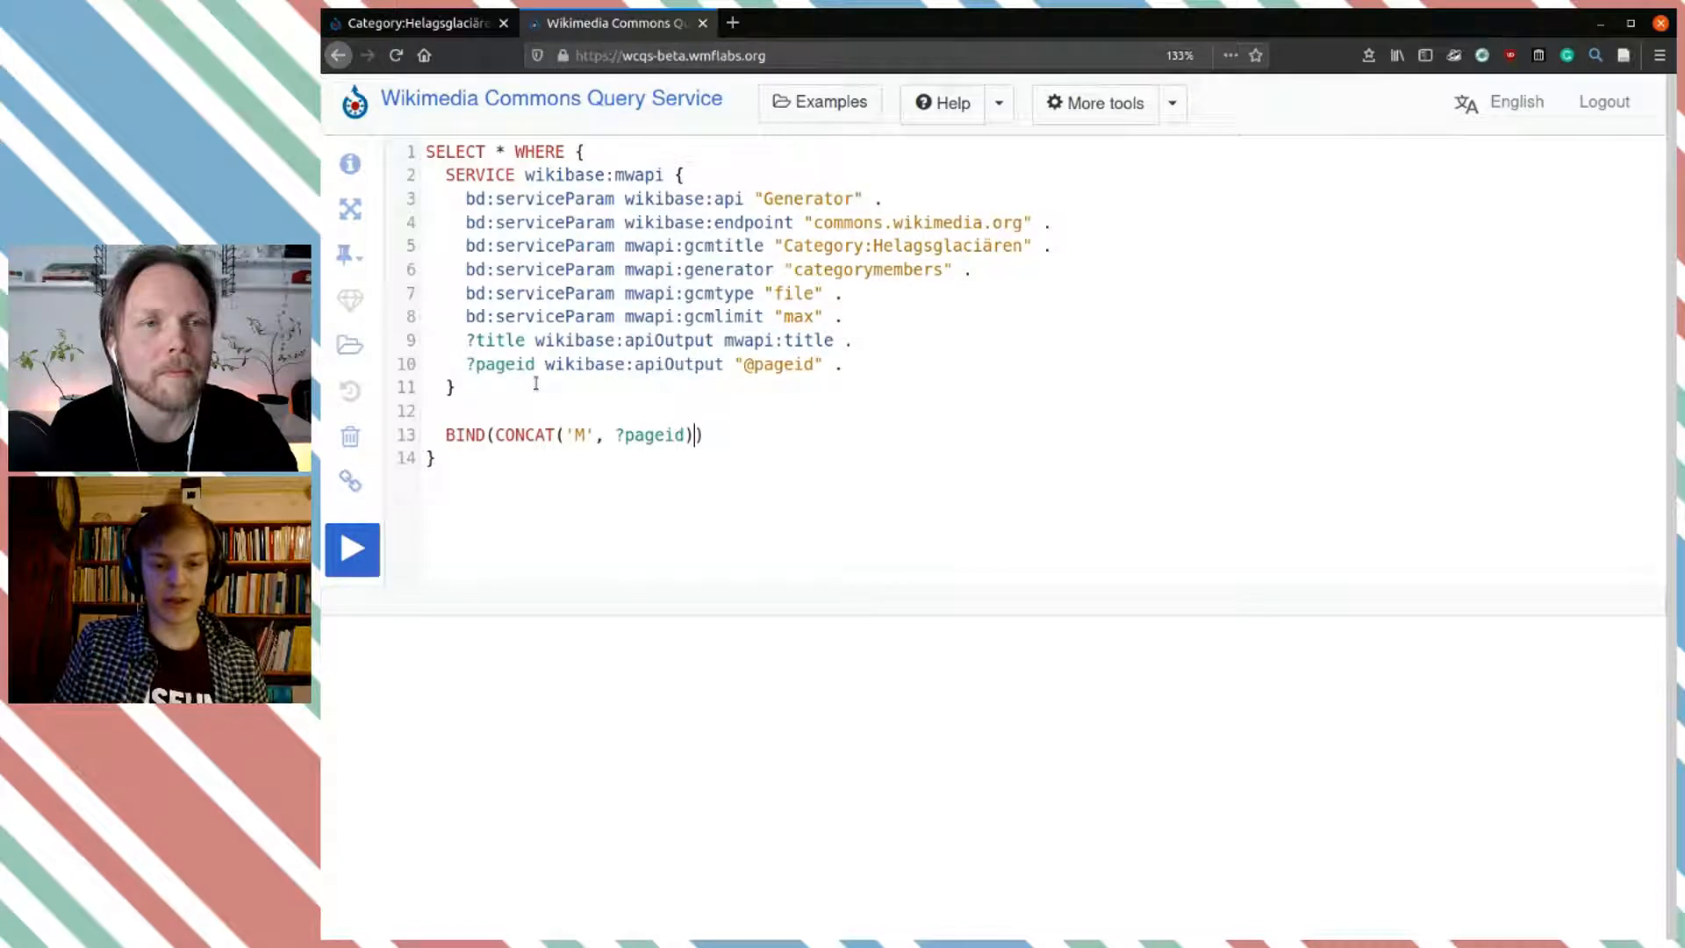
key("Left")
type(", dsd")
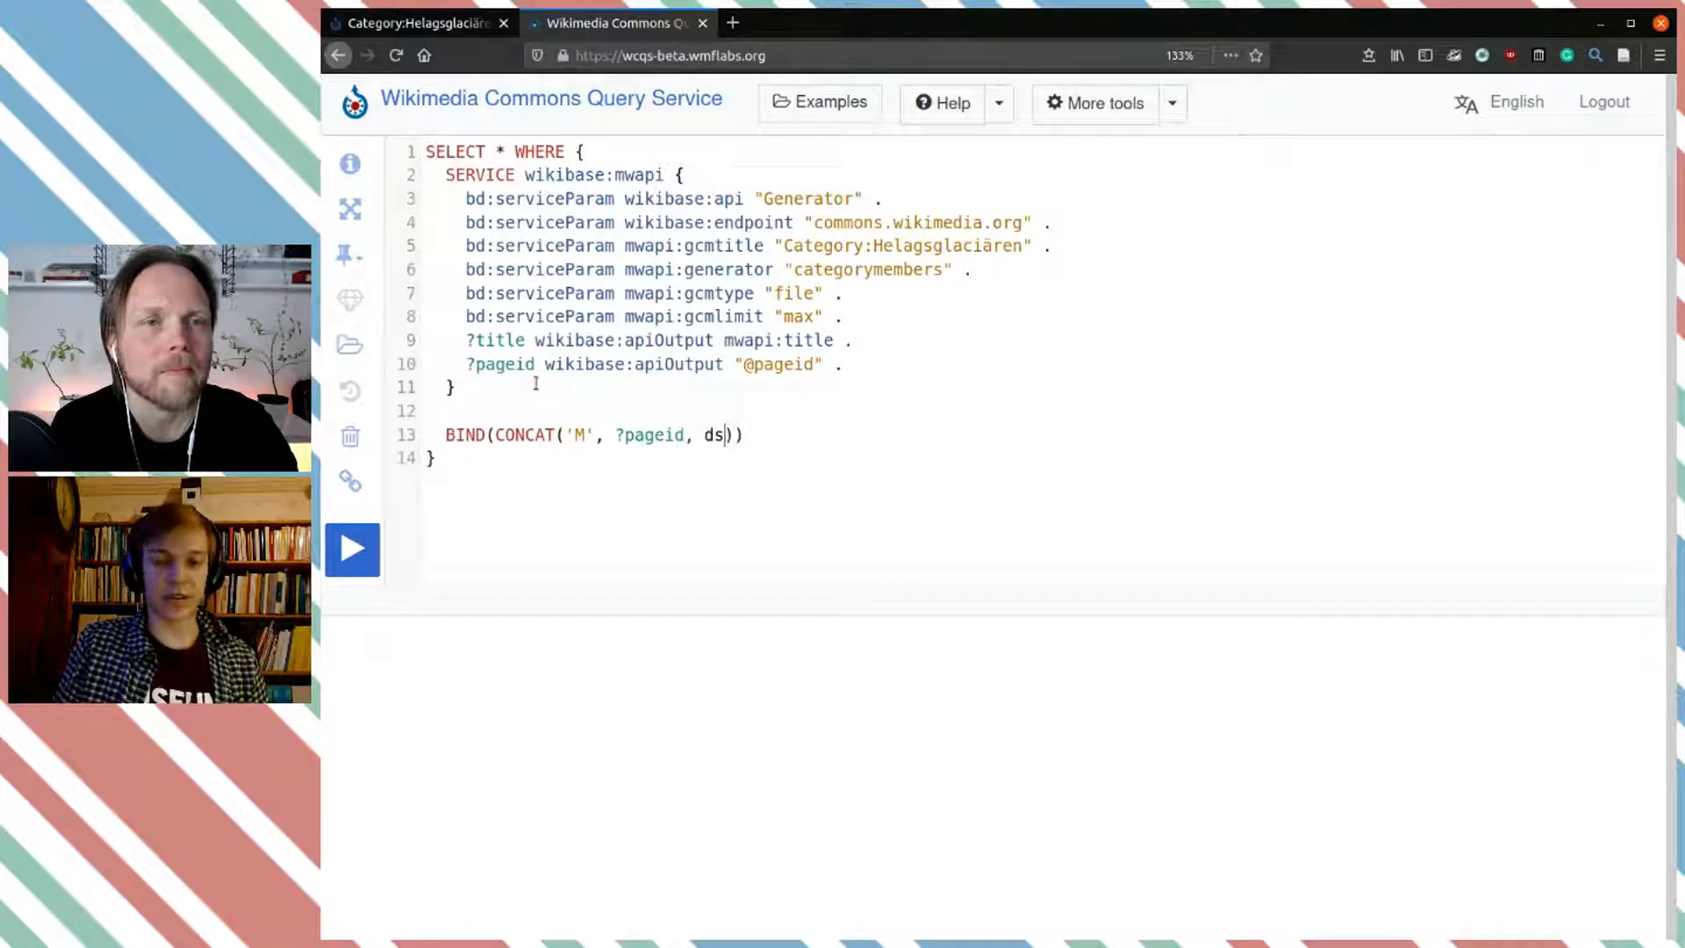
key("BackSpace")
key("BackSpace")
key("BackSpace")
key("BackSpace")
key("BackSpace")
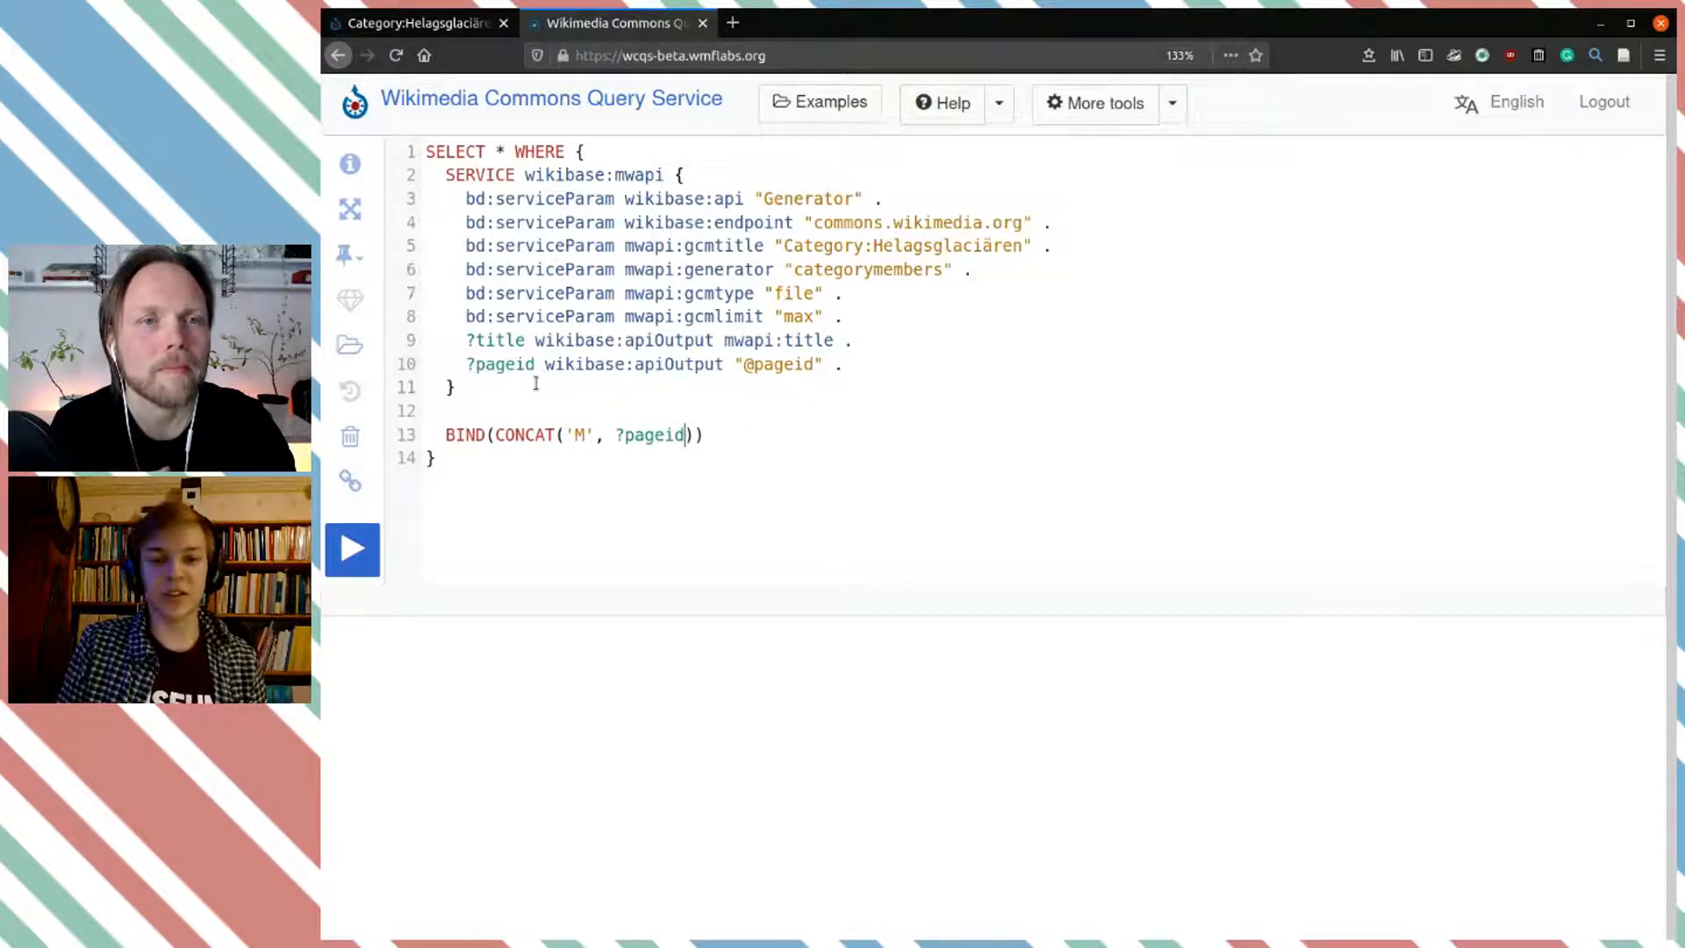
Step: Bind the concatenated value AS ?mid and run the query
type("AS ")
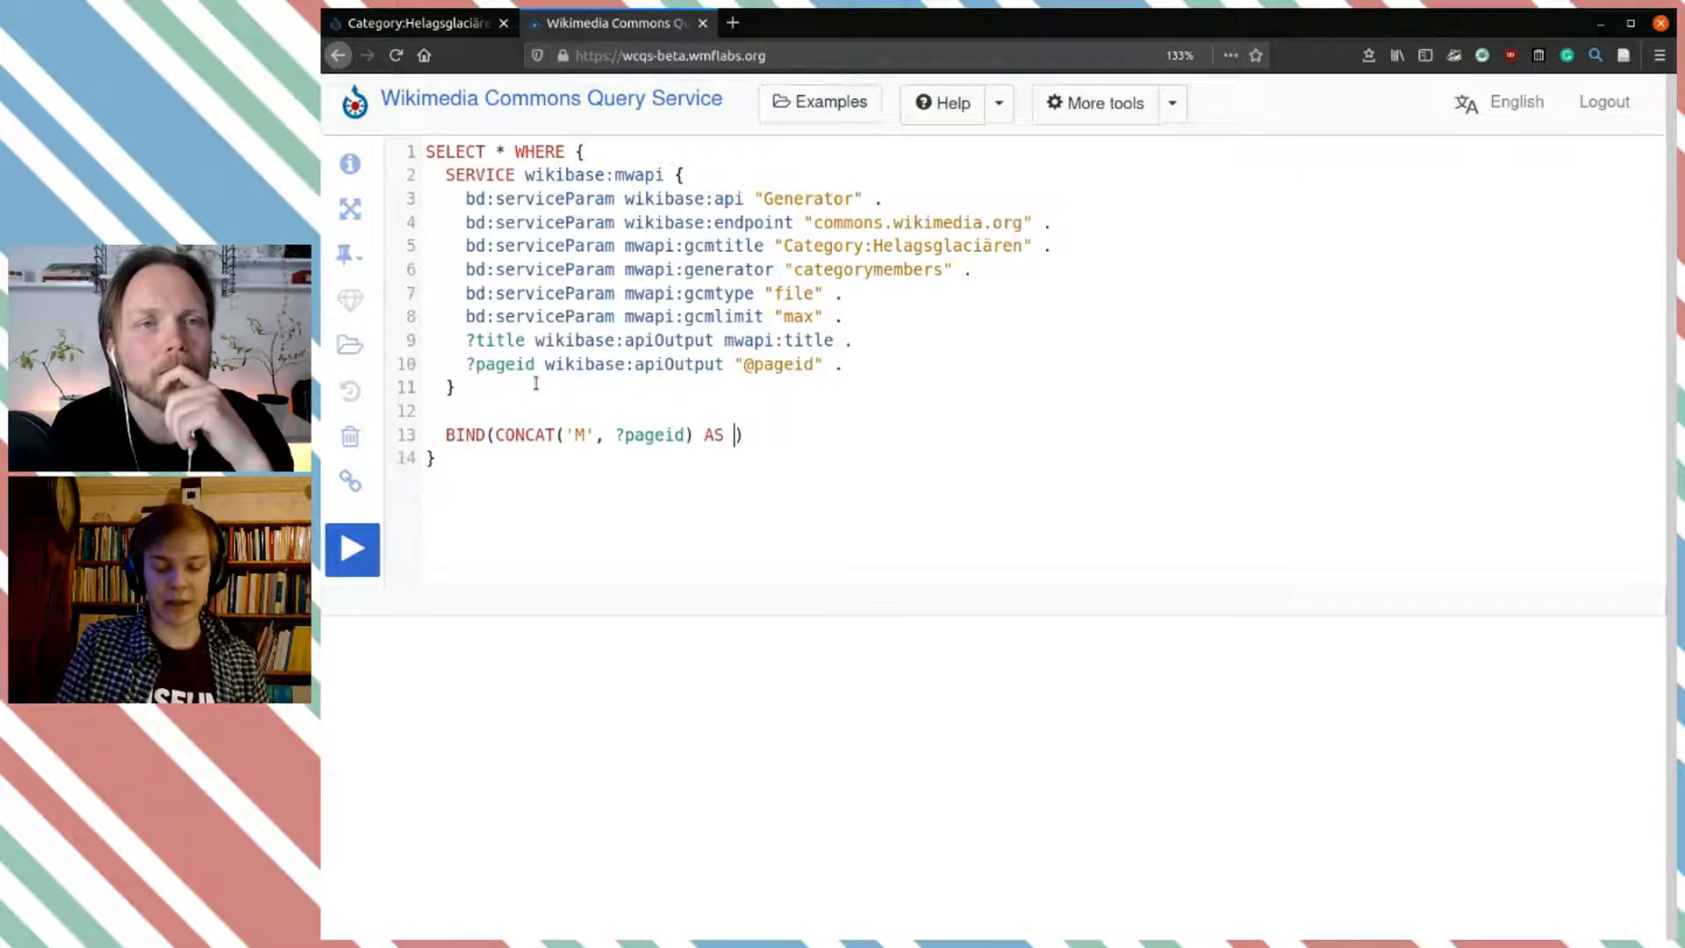
type("?")
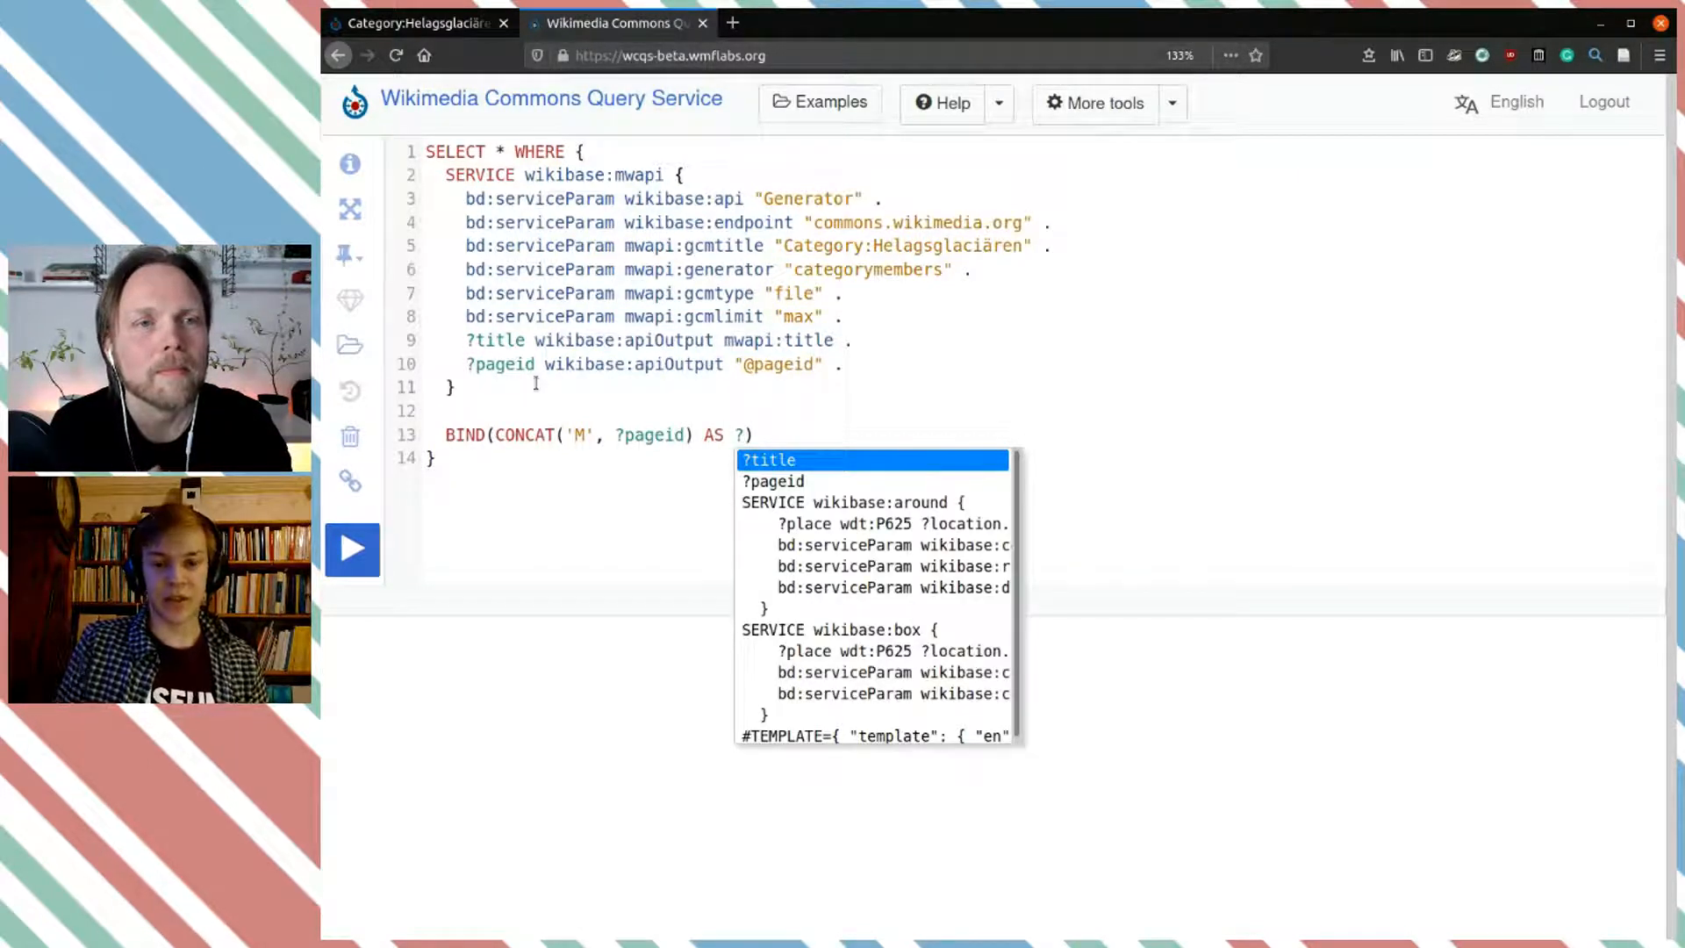
type("mid")
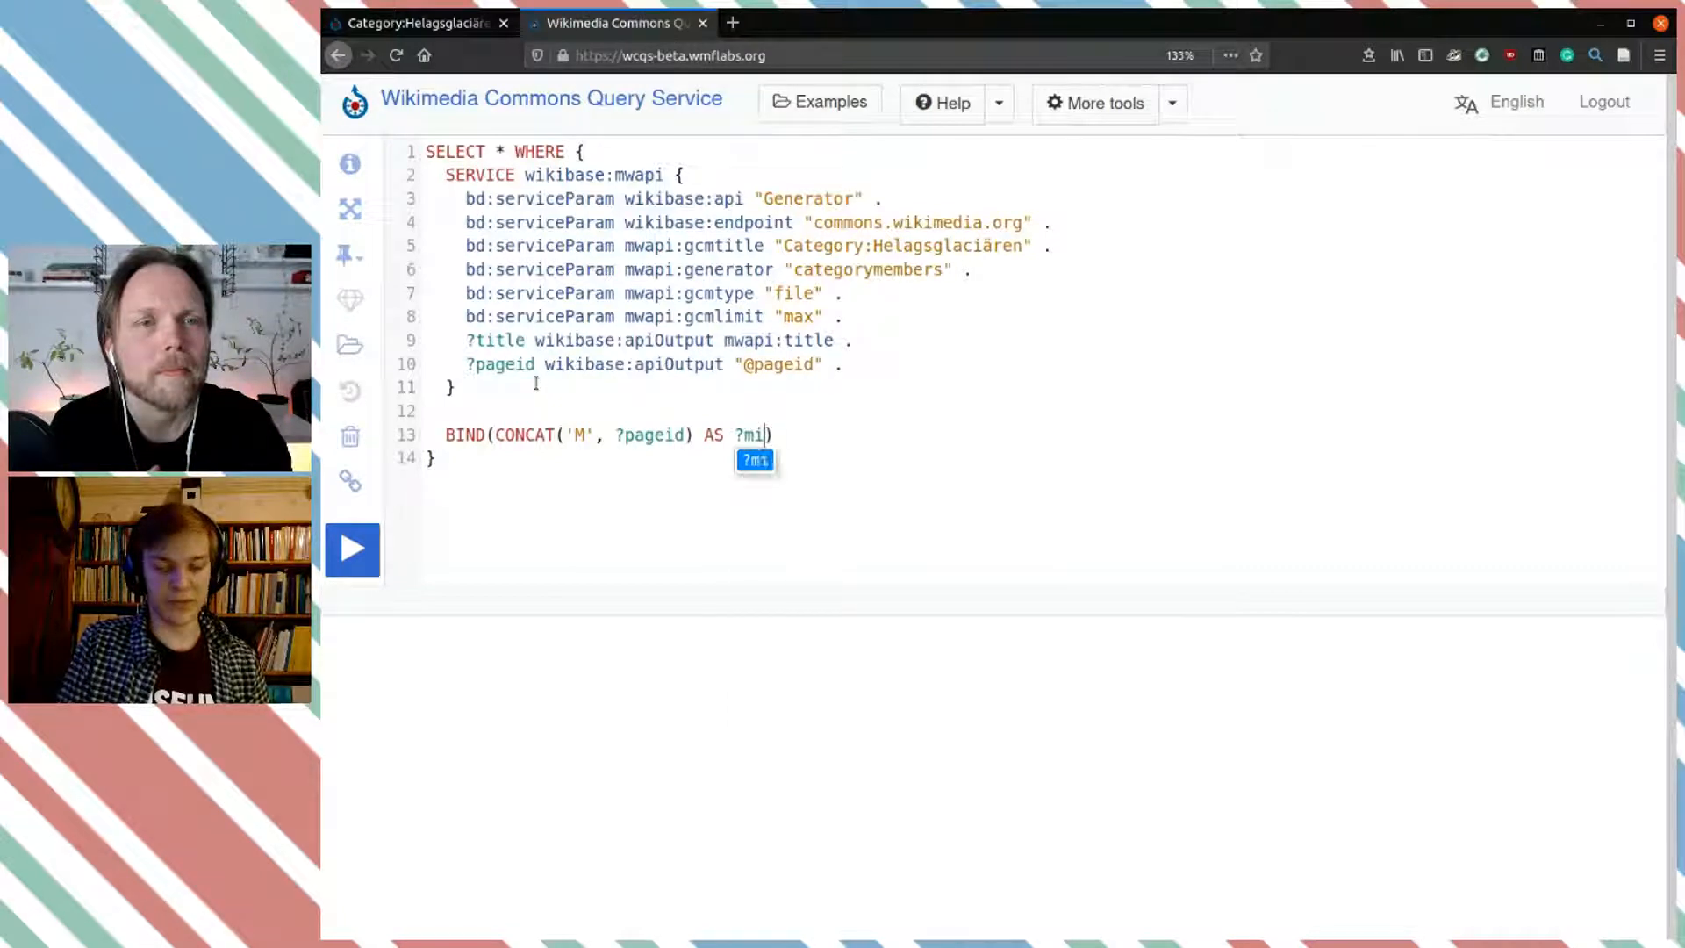
key("Right")
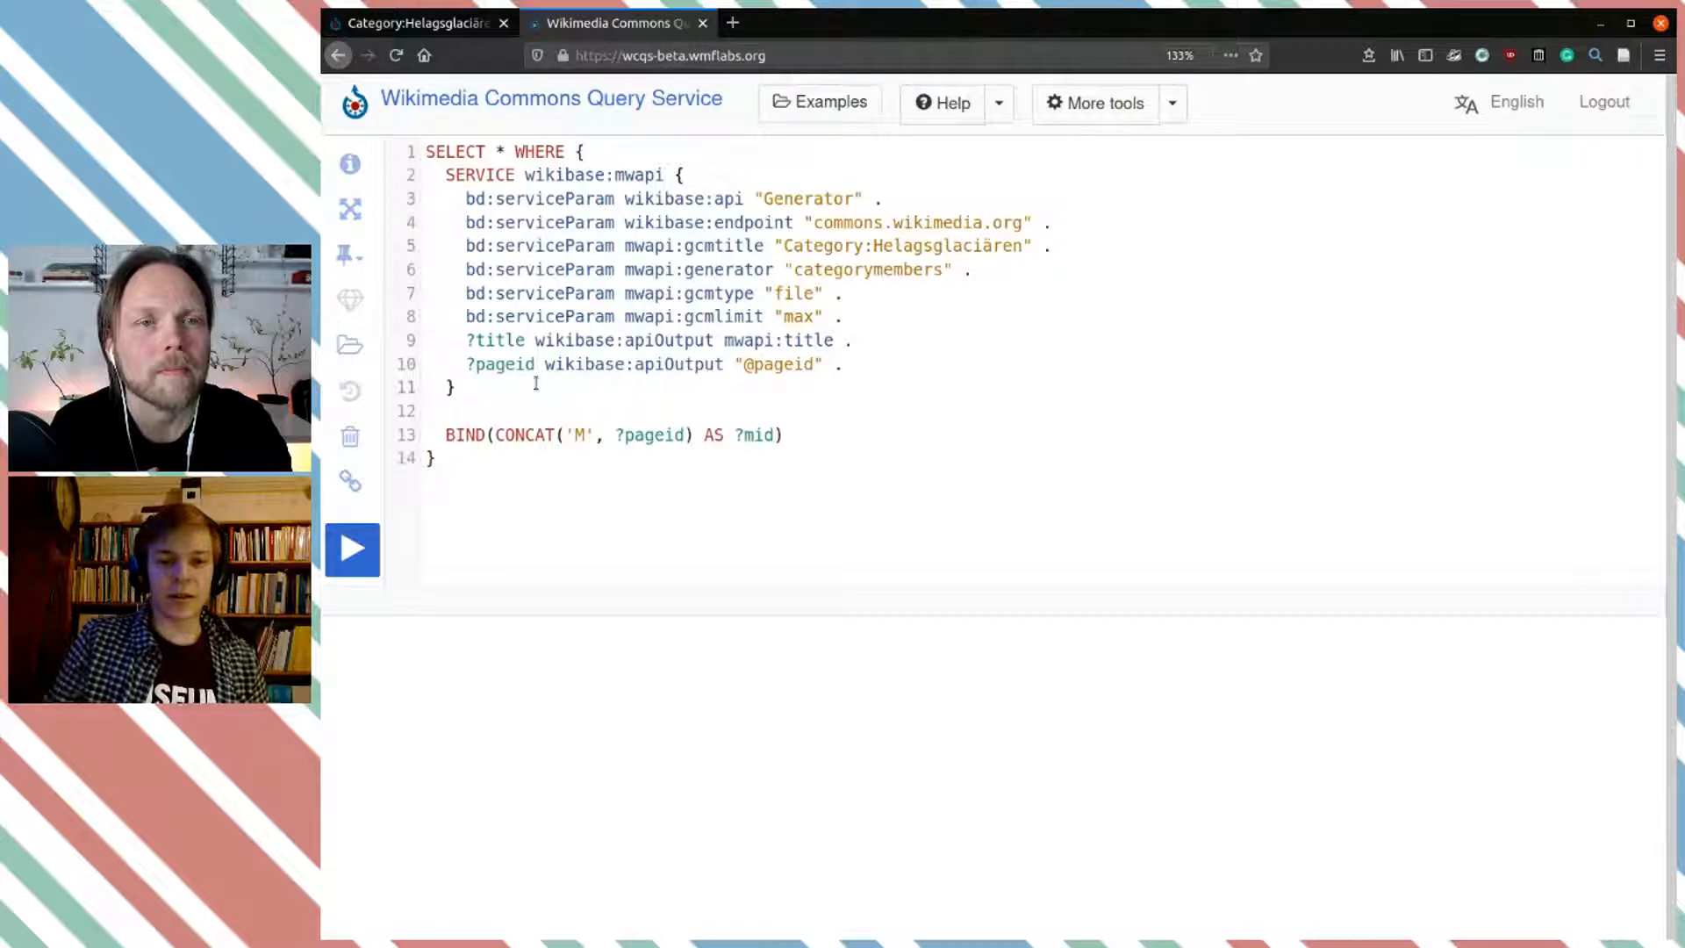
left_click(368, 551)
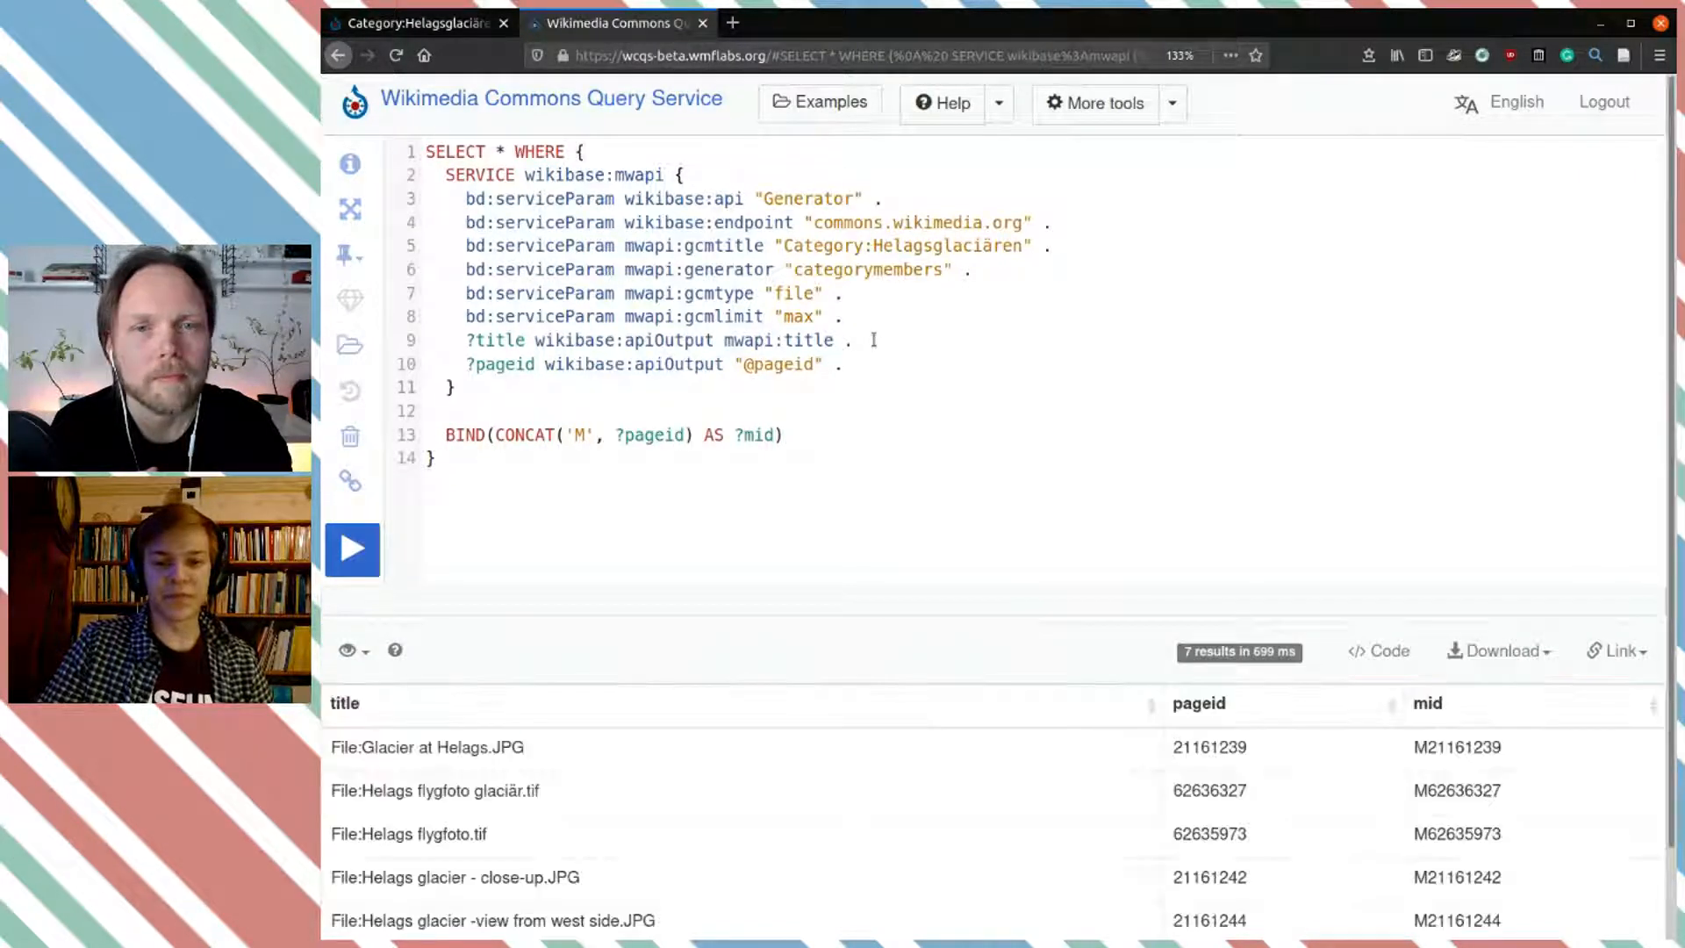
Step: Examine the query results, comparing the title, pageid and mid values of the first file
scroll(873, 340, "down", 2)
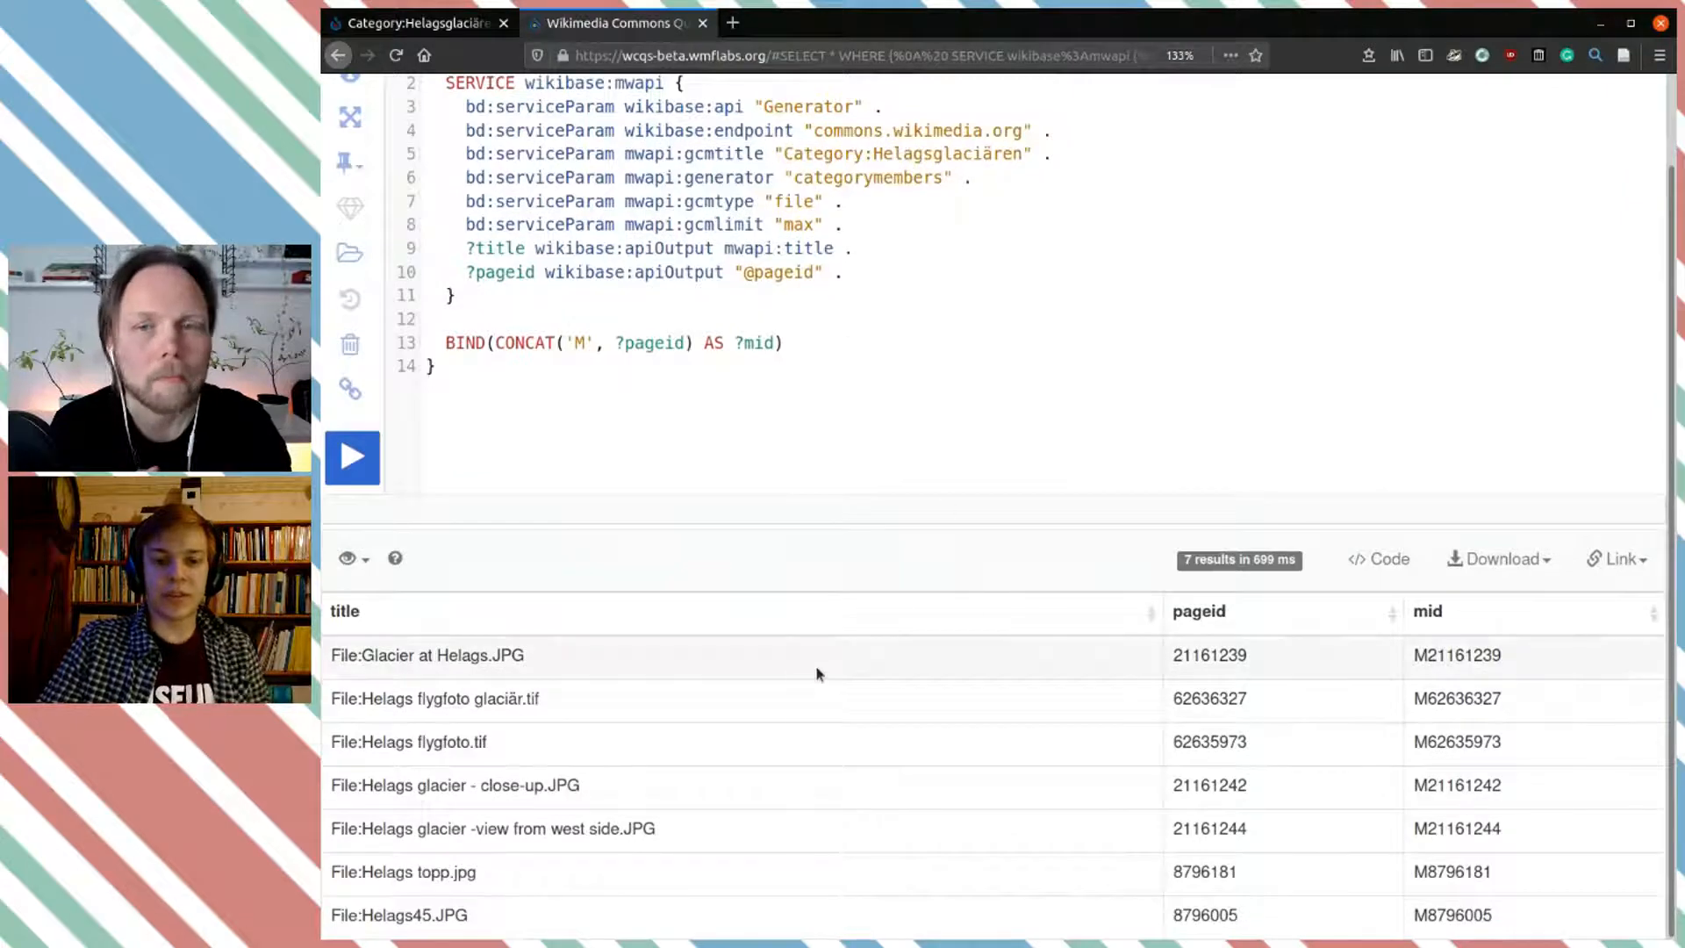
left_click_drag(548, 658, 375, 658)
left_click(539, 665)
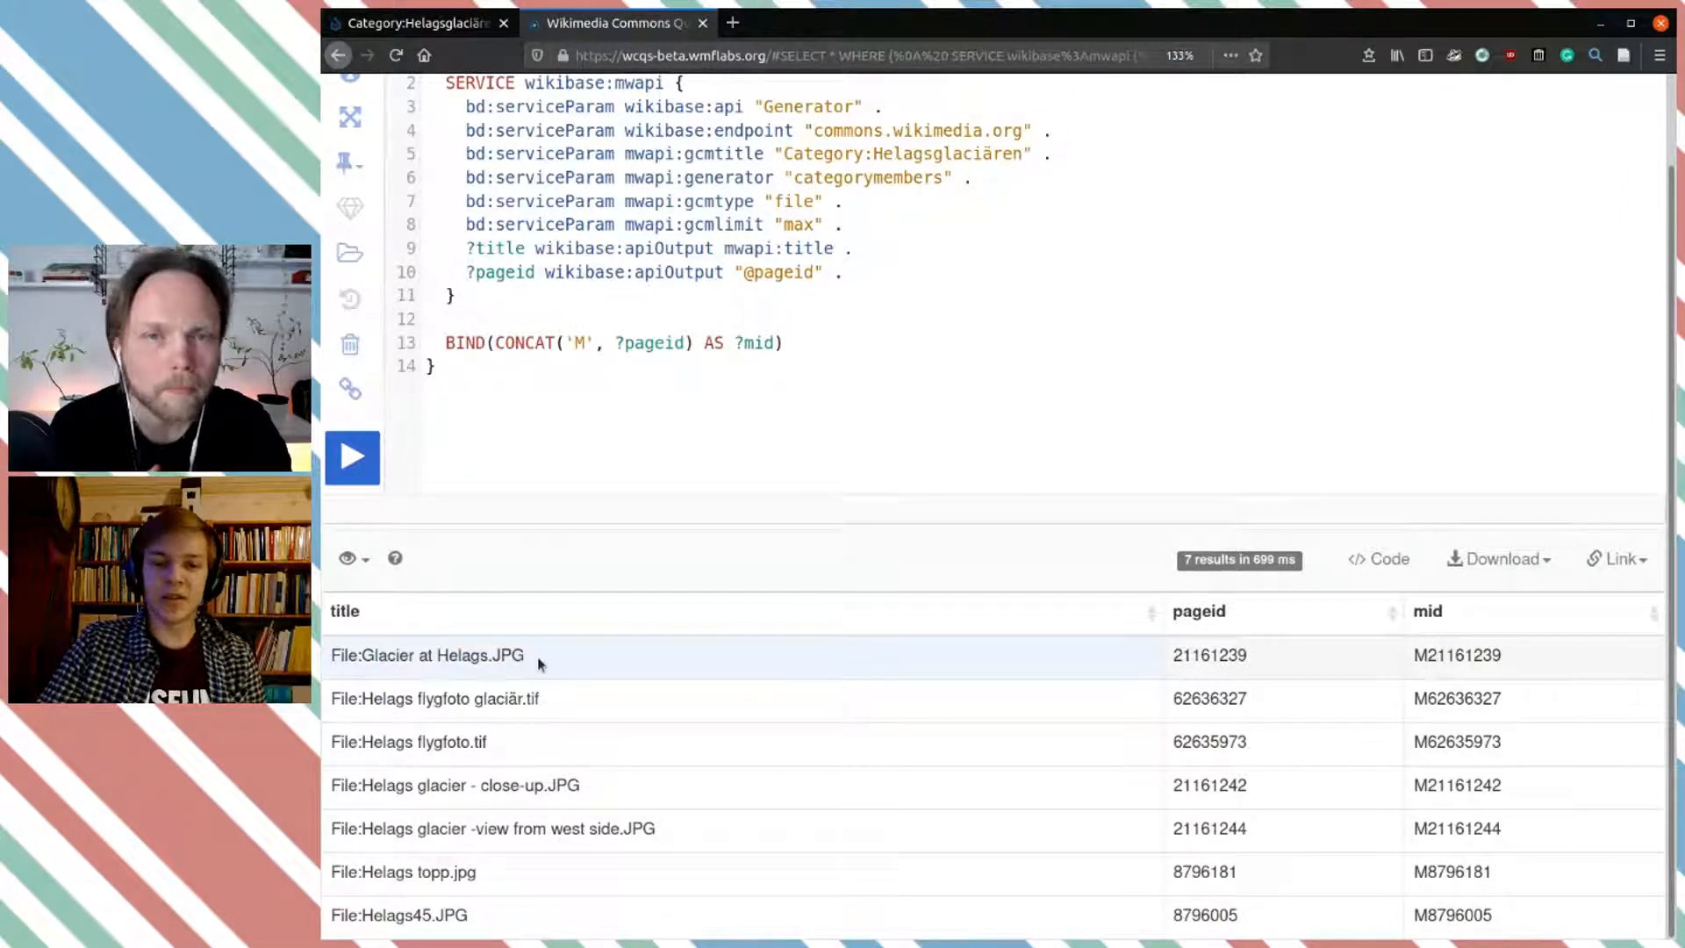
left_click_drag(370, 651, 463, 656)
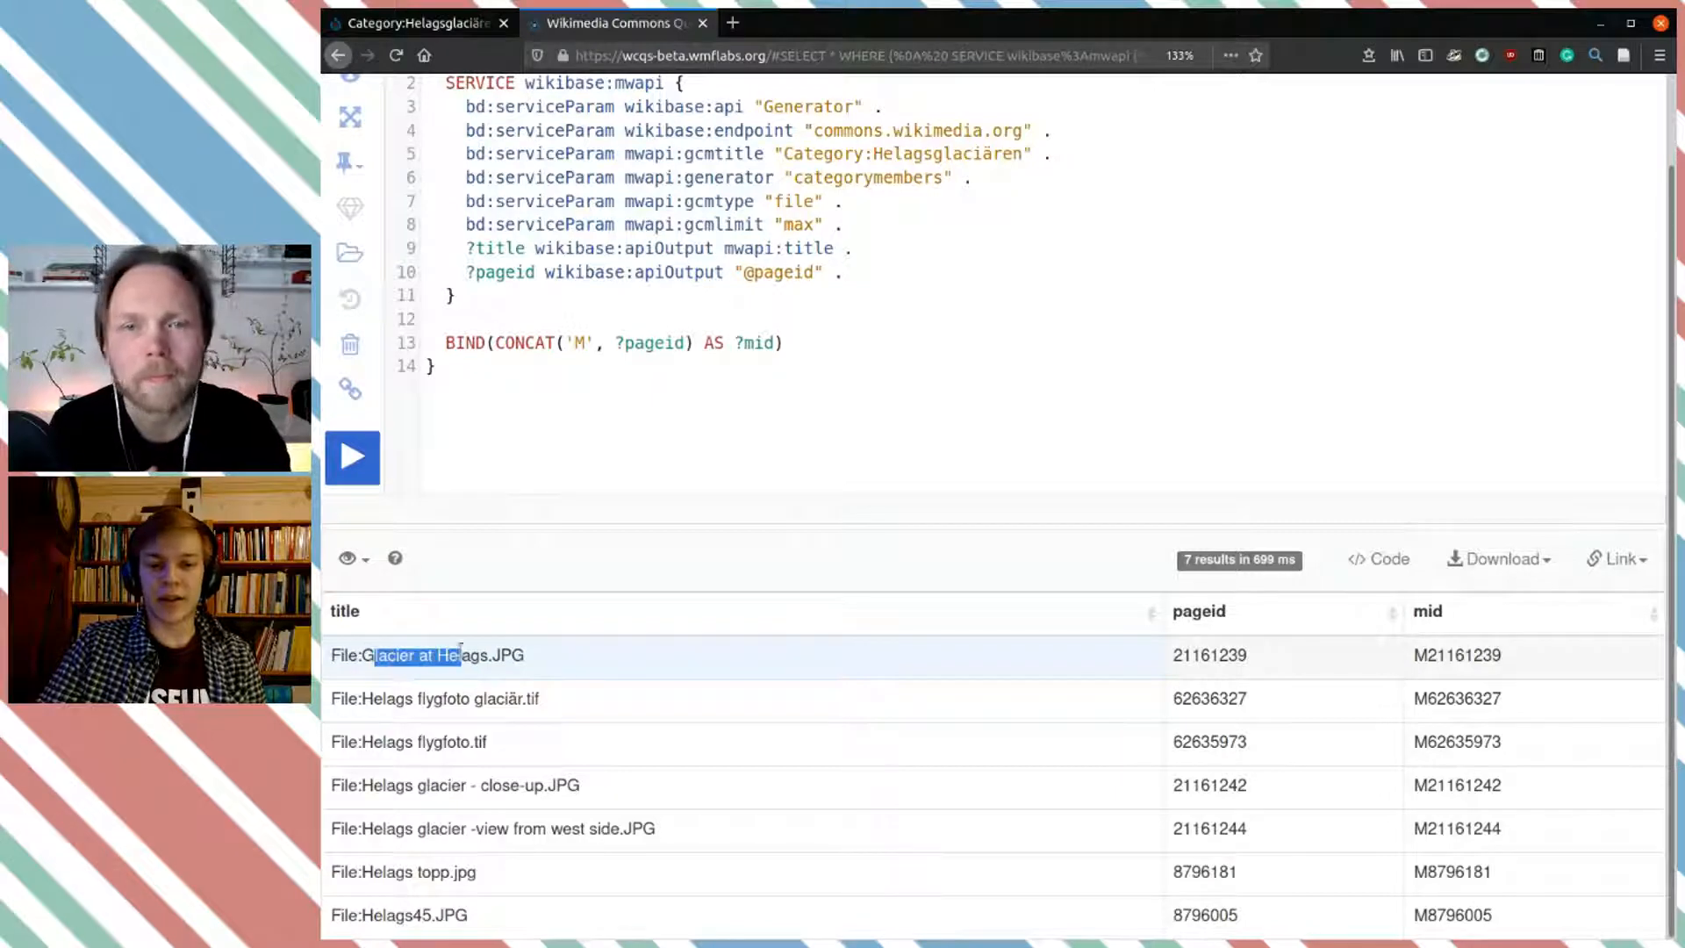
left_click(598, 645)
double_click(1211, 666)
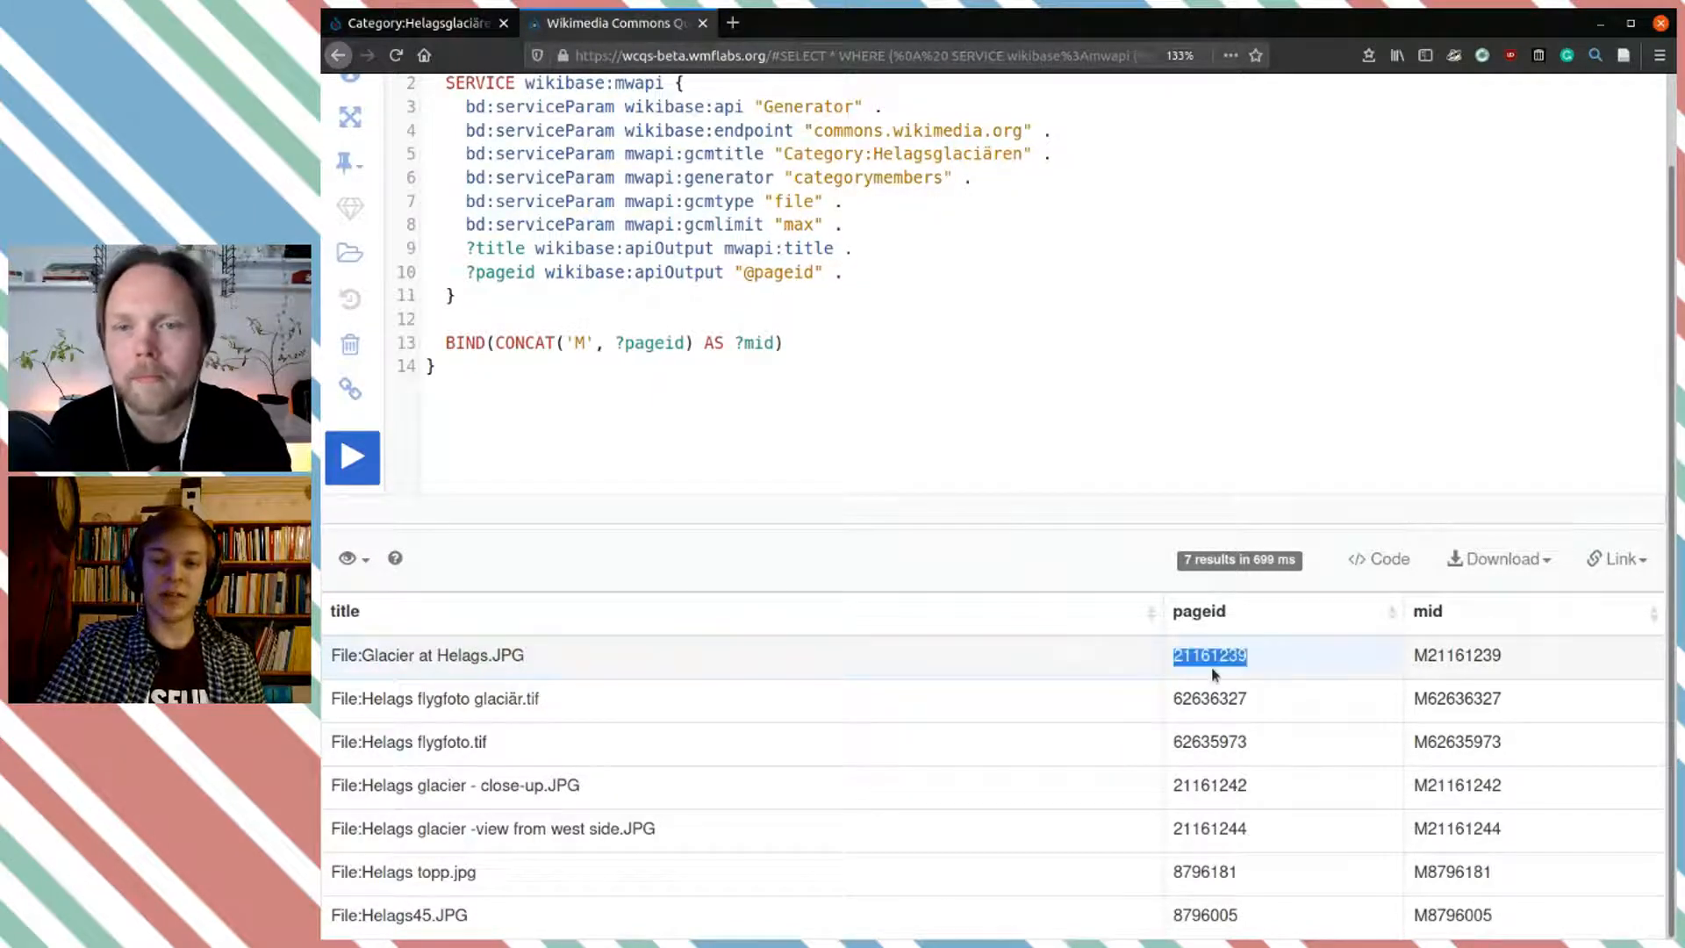
left_click(1253, 667)
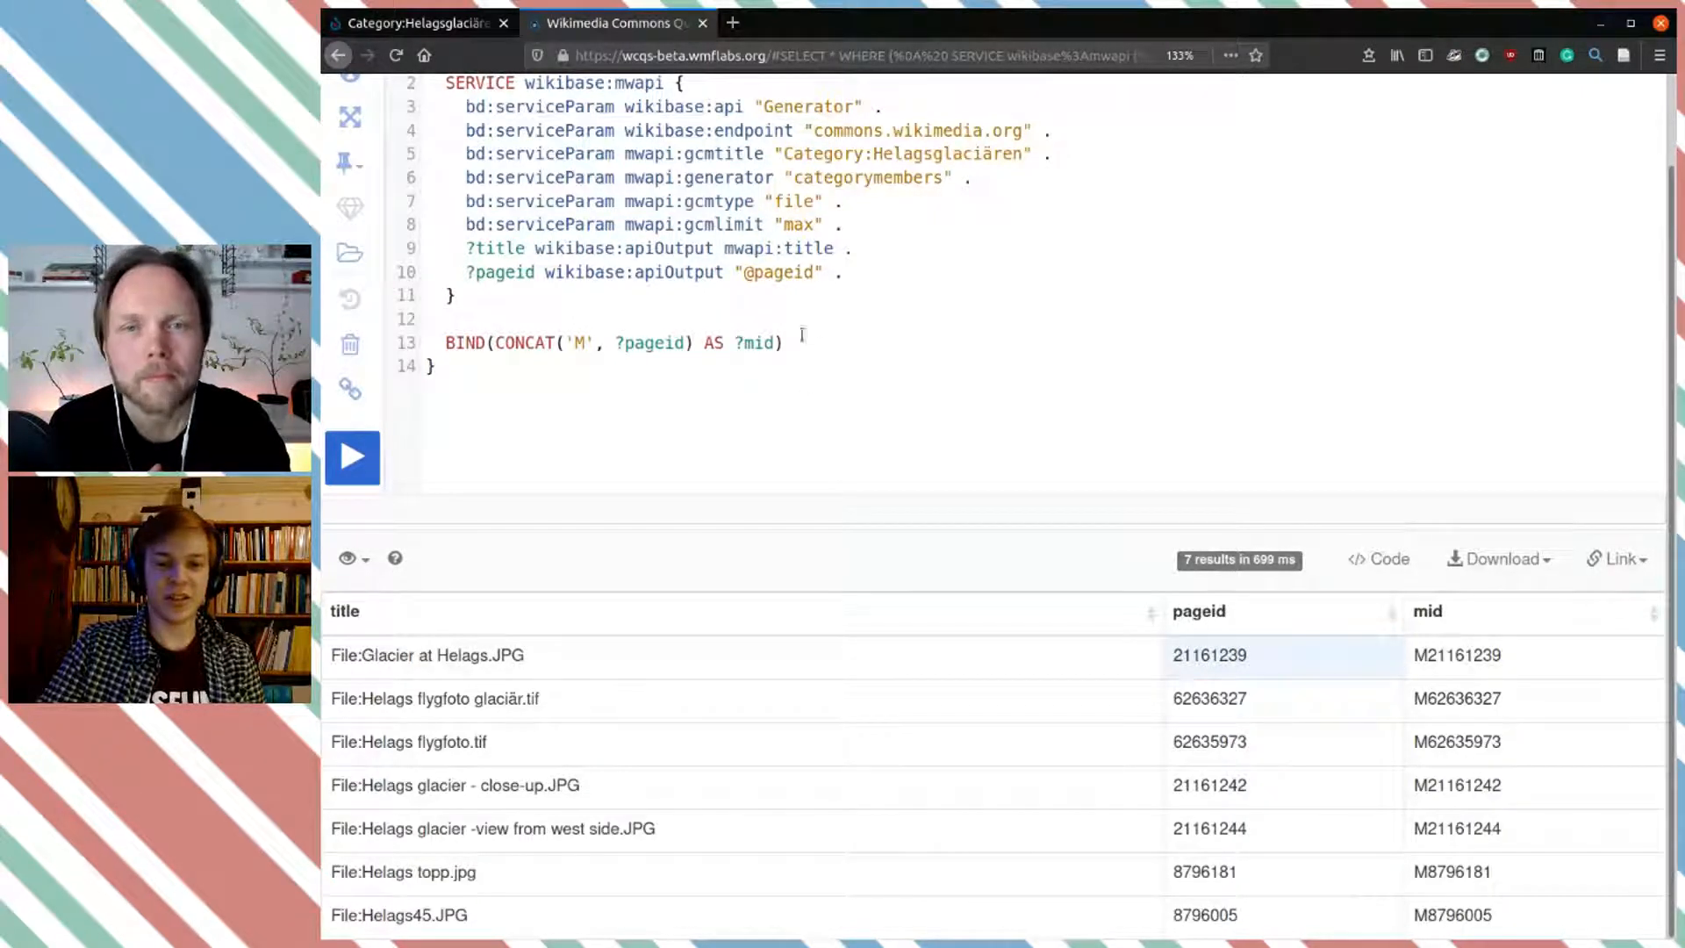
Step: Add a second line below the ?mid binding that reads BIND('' AS ?P180)
scroll(830, 350, "up", 2)
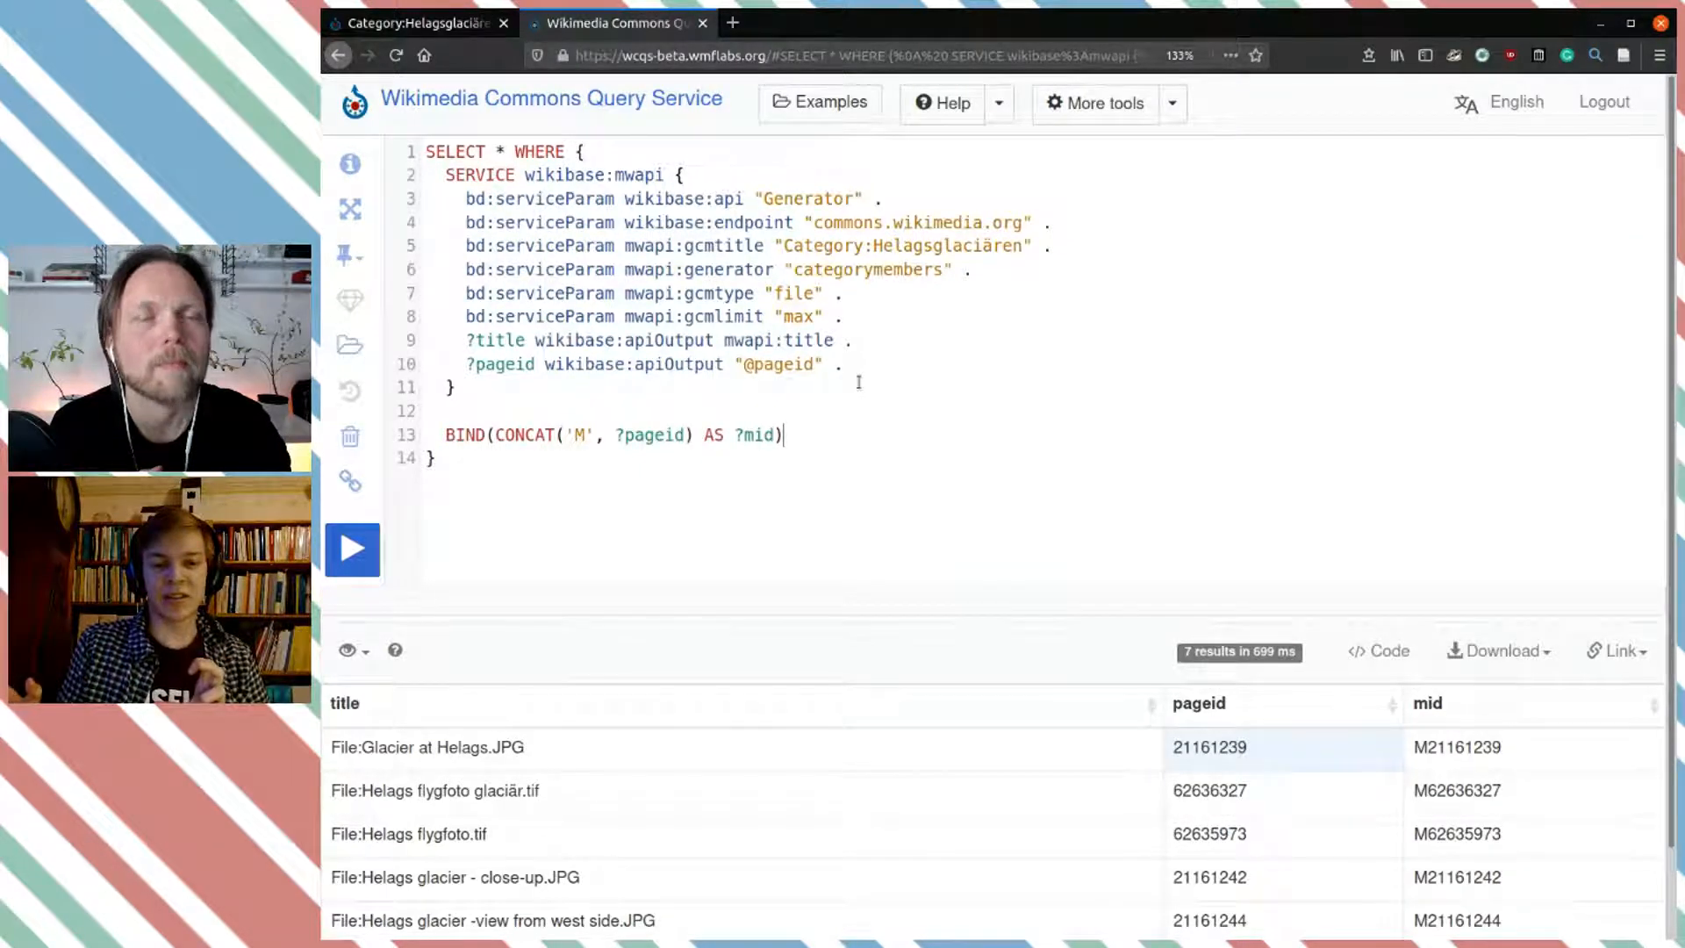
key("Return")
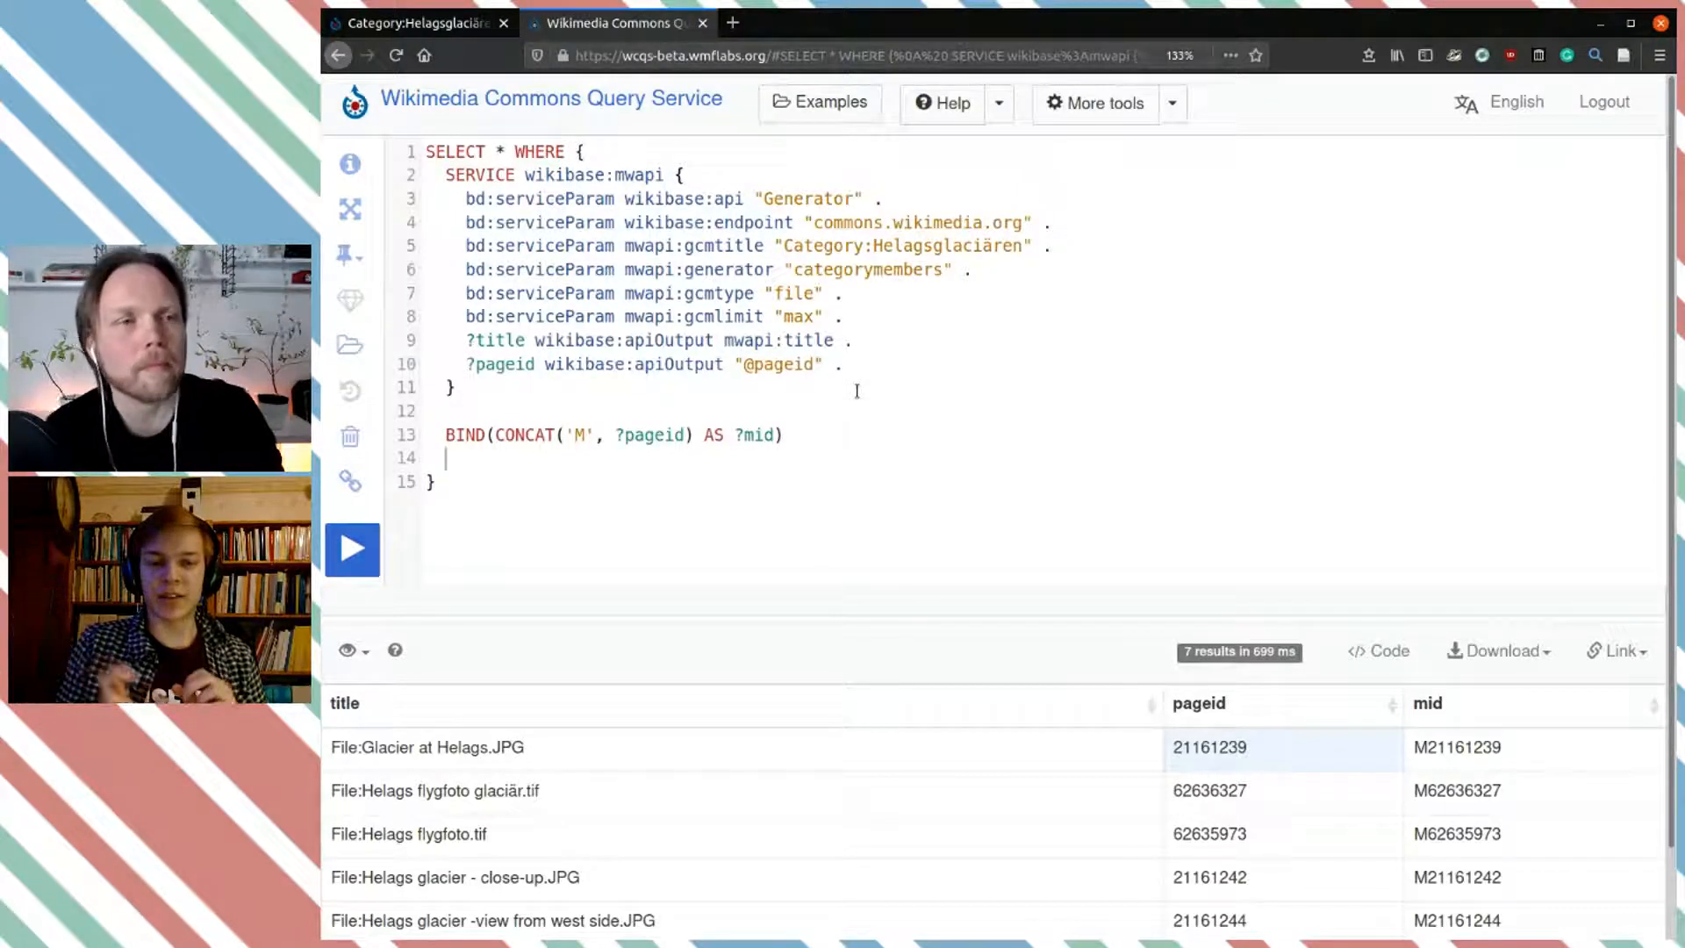
type("BIND()")
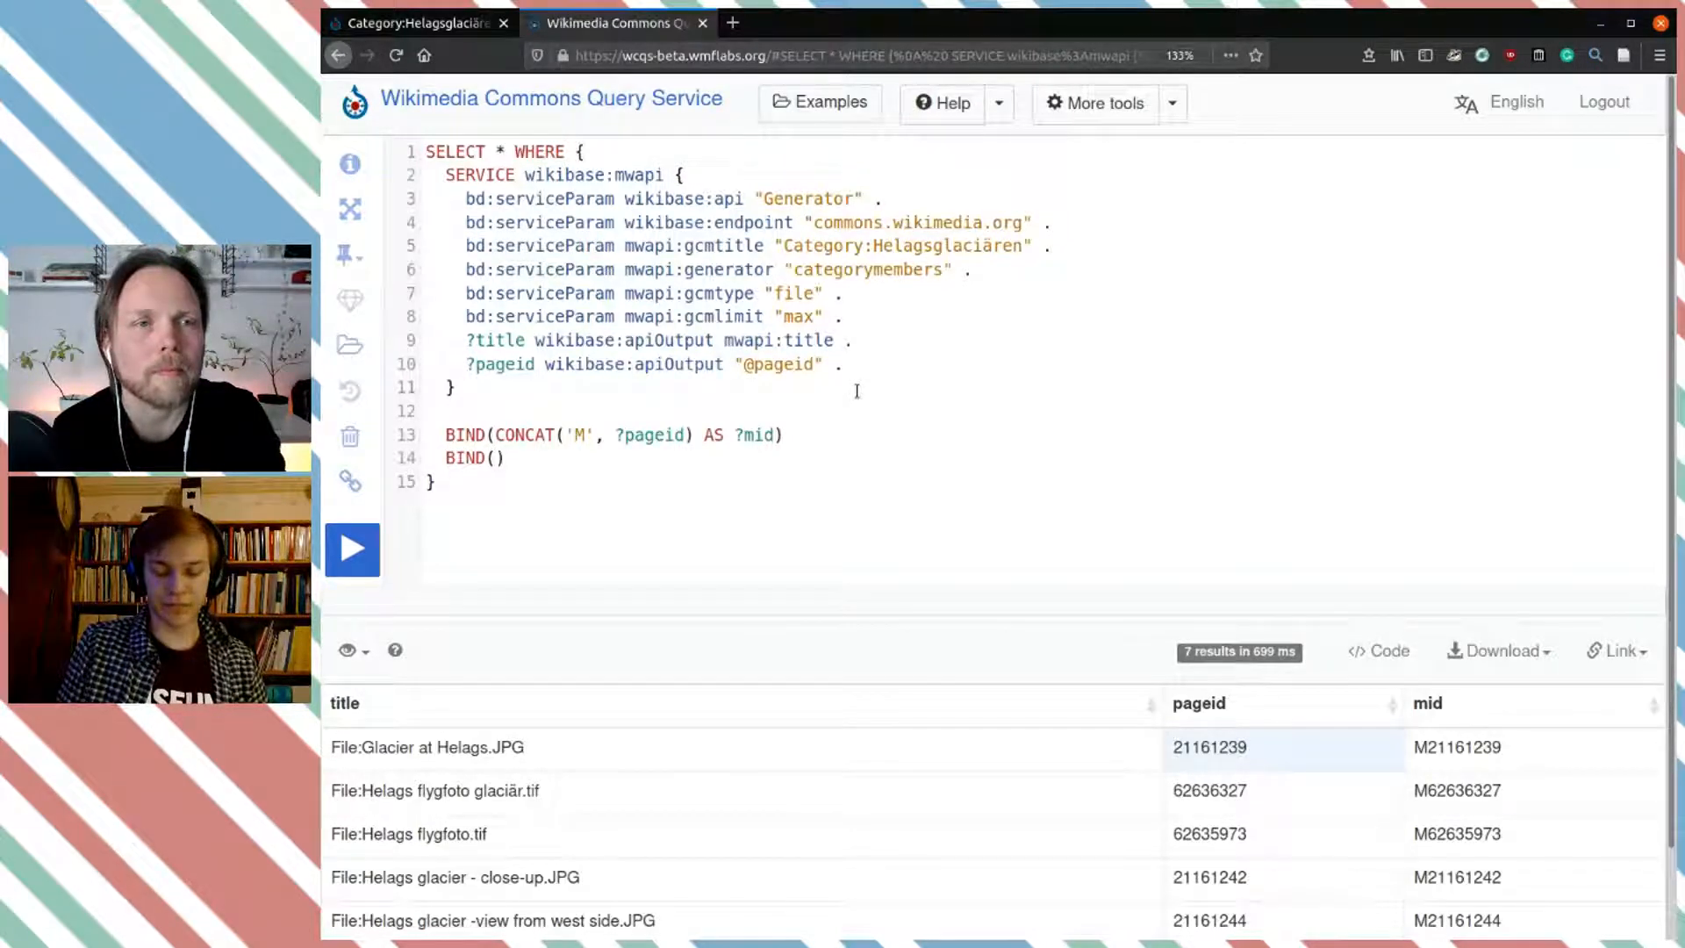
type("''")
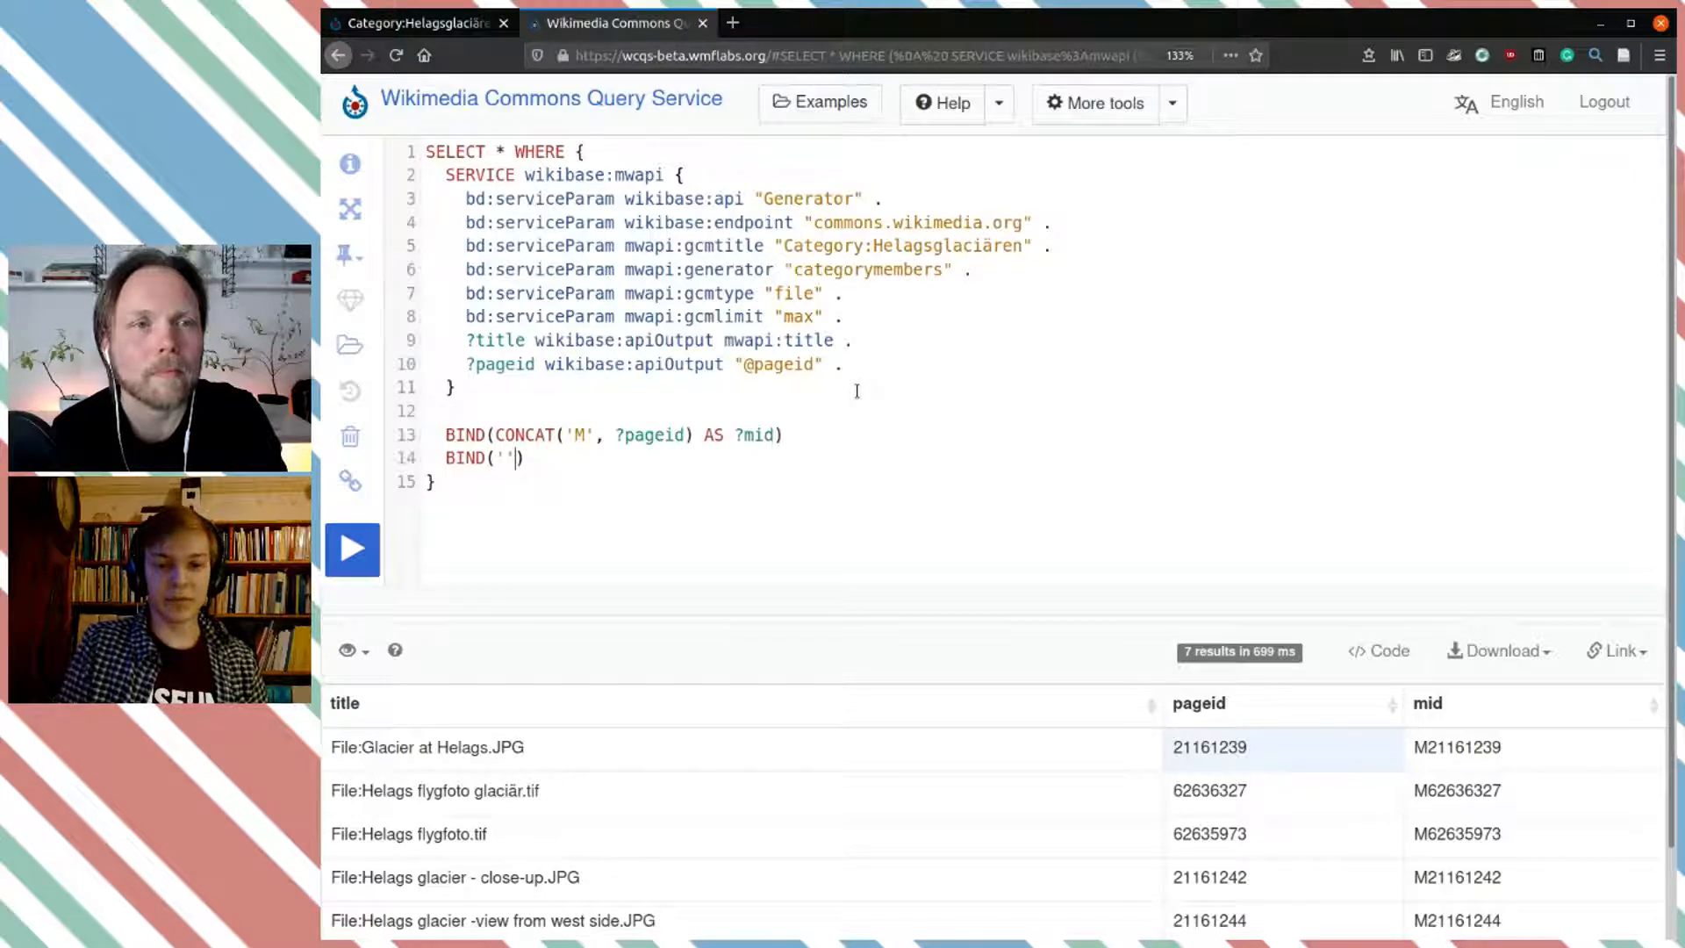
type(" AS ?")
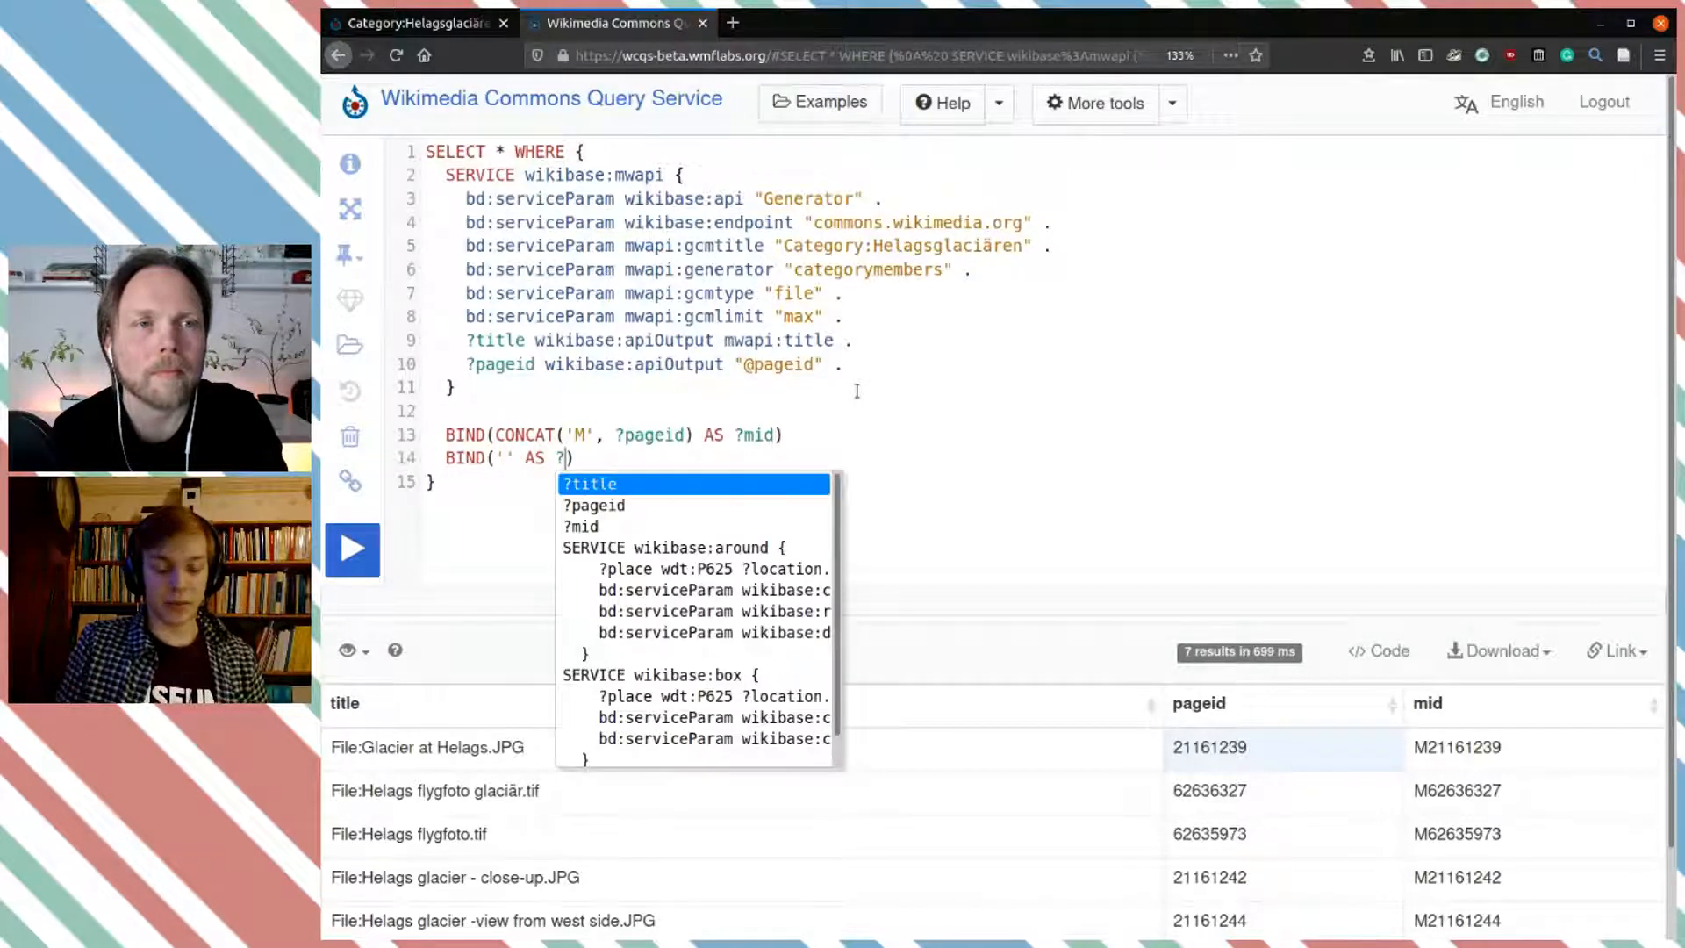
type("P")
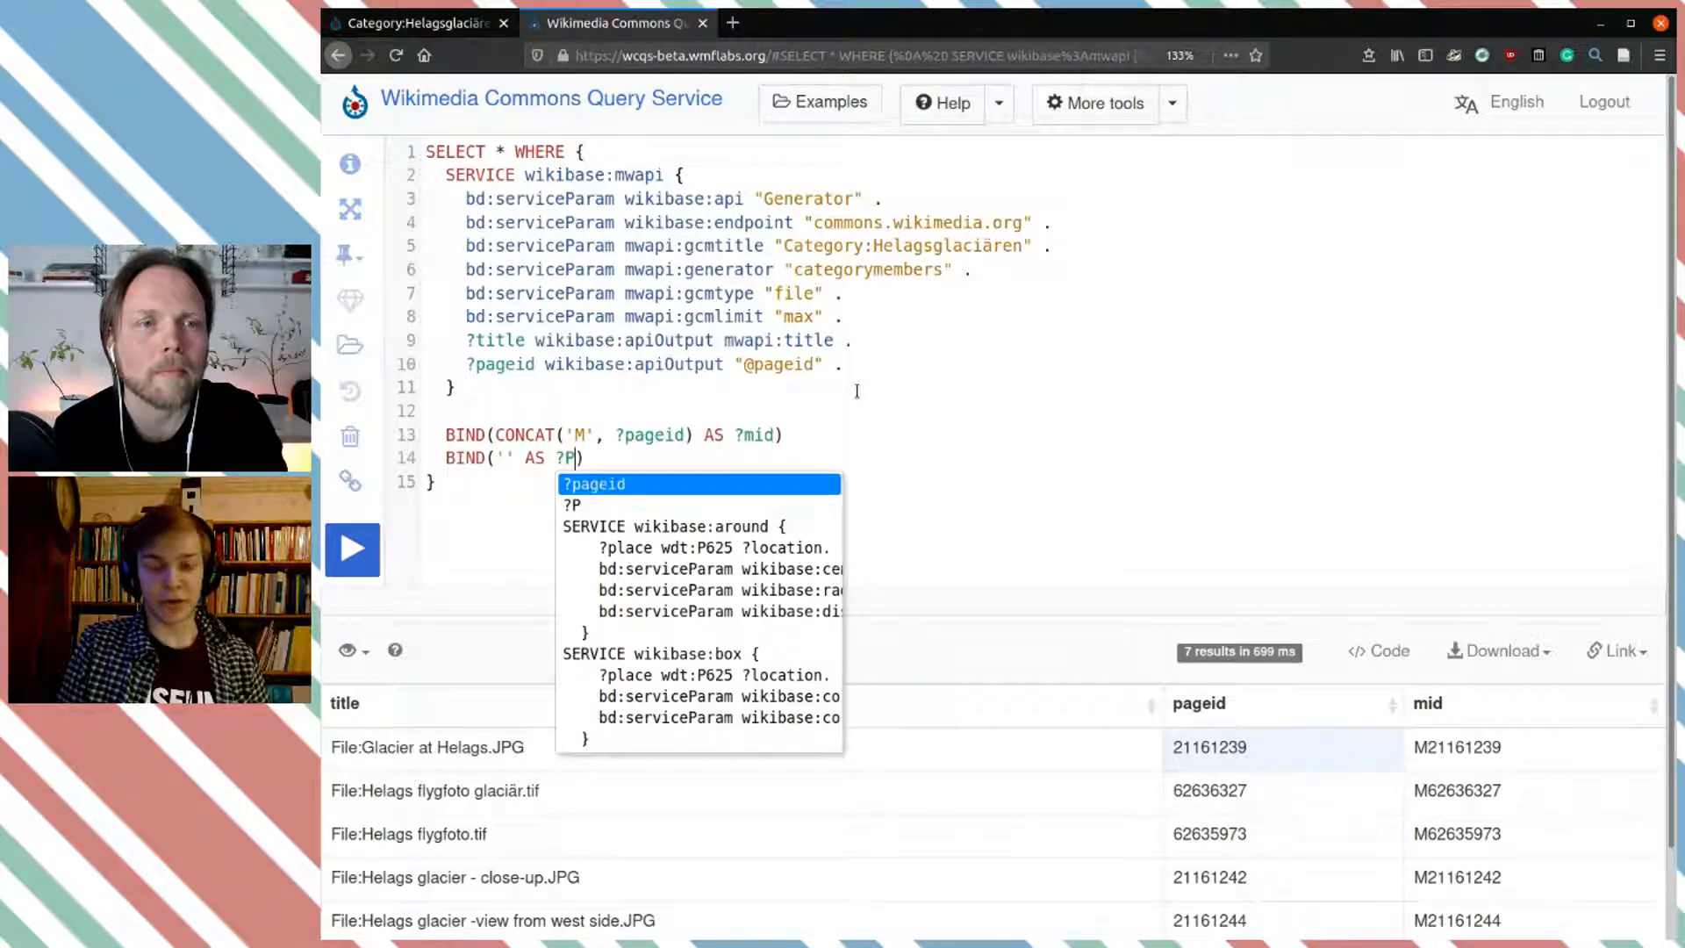
type("180")
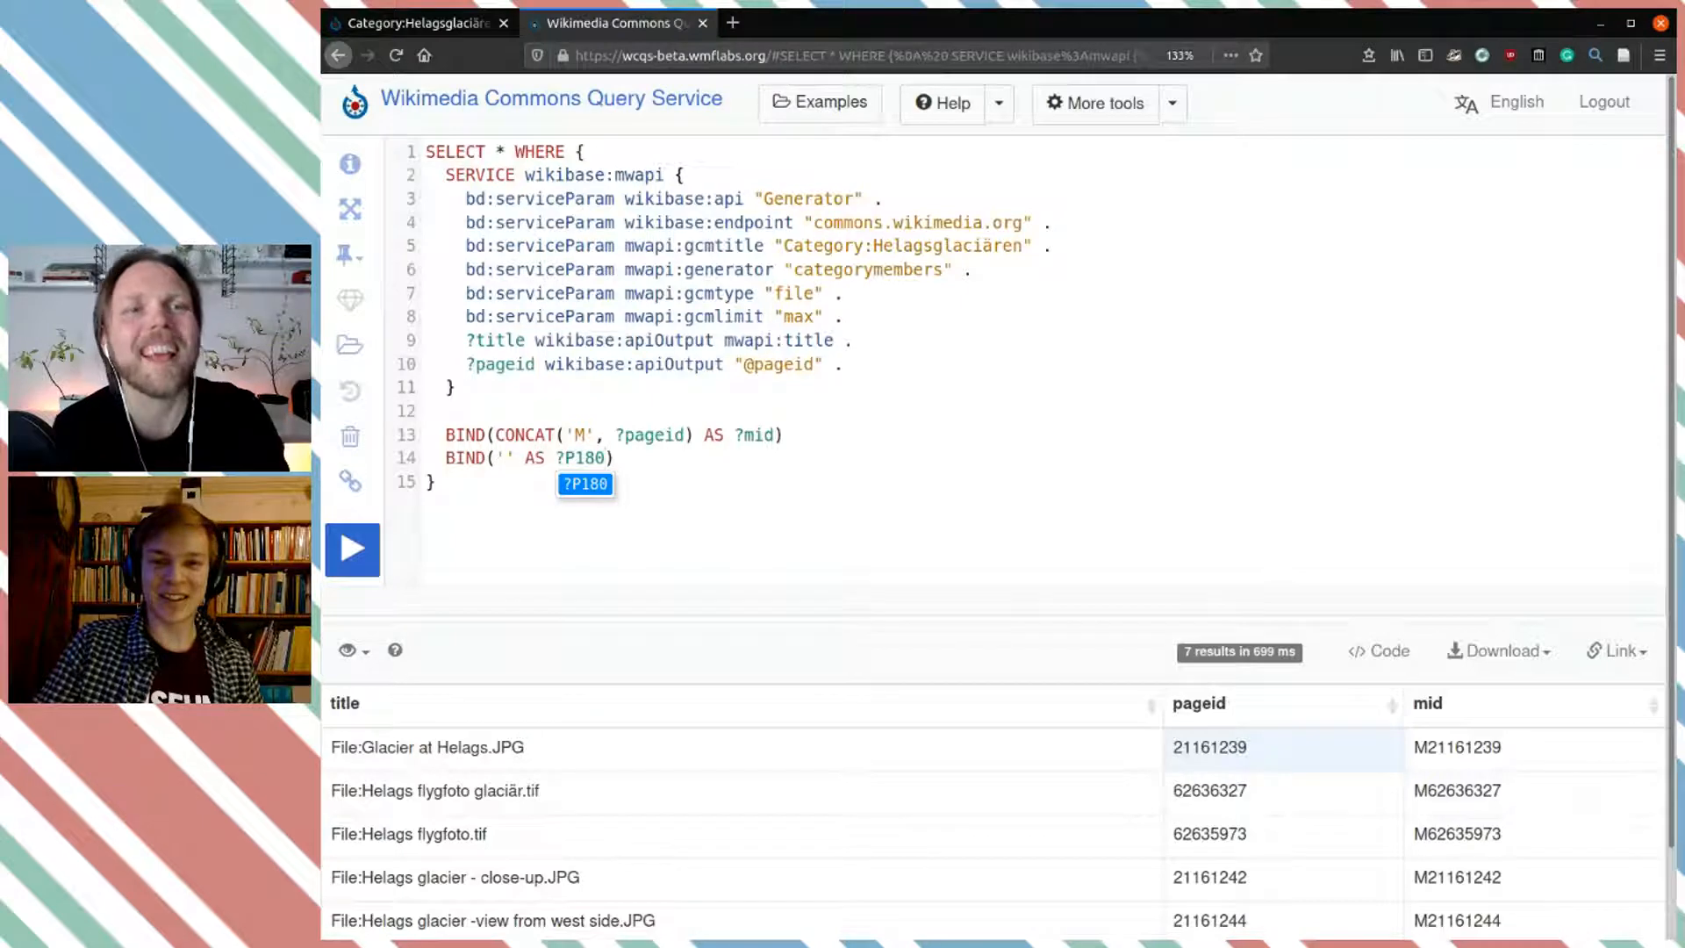
Step: Search Wikidata for "helags glacier" in a new browser tab and open the Helags glacier item
left_click(735, 22)
type("wd")
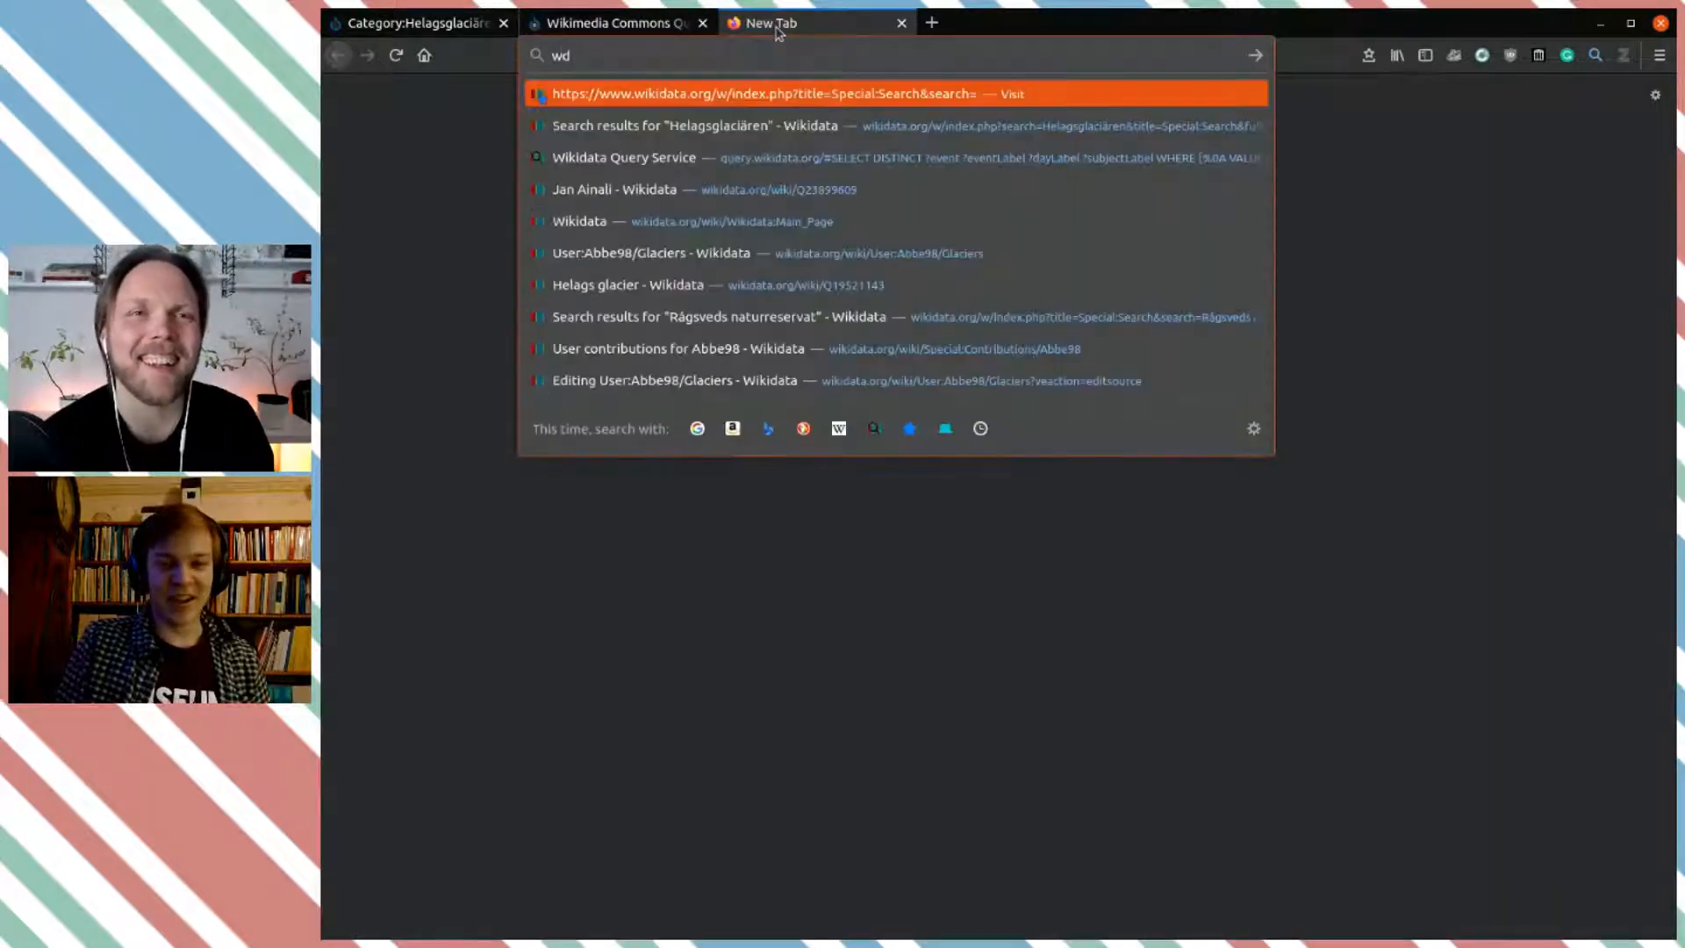
type(" he")
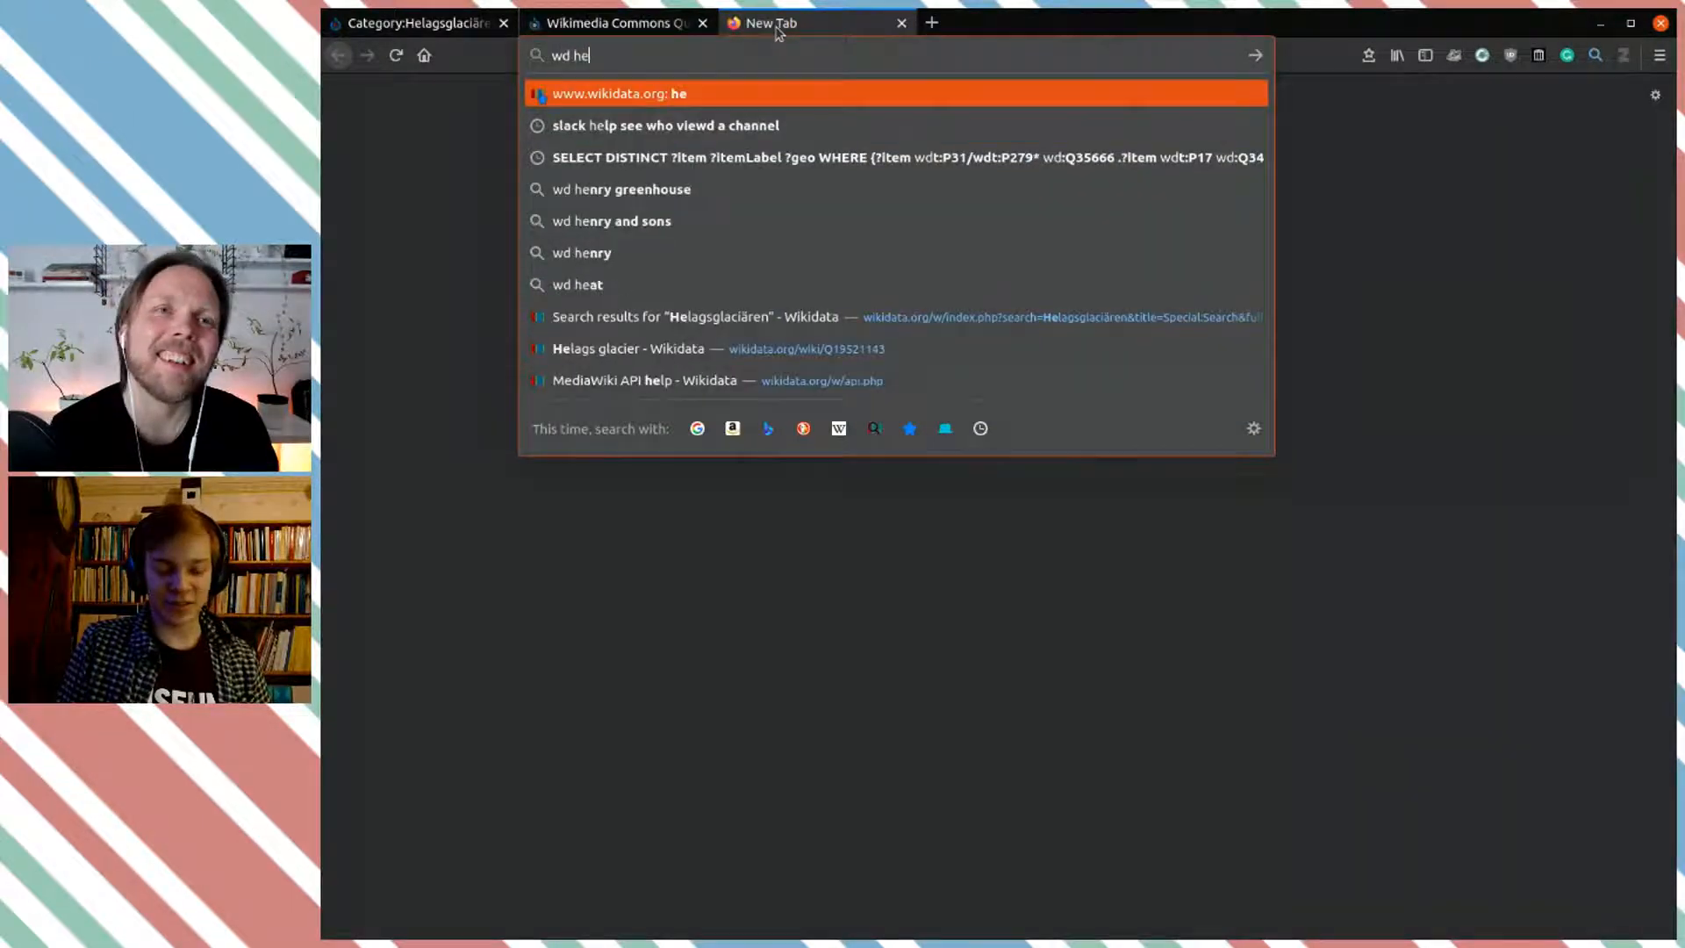
type("la")
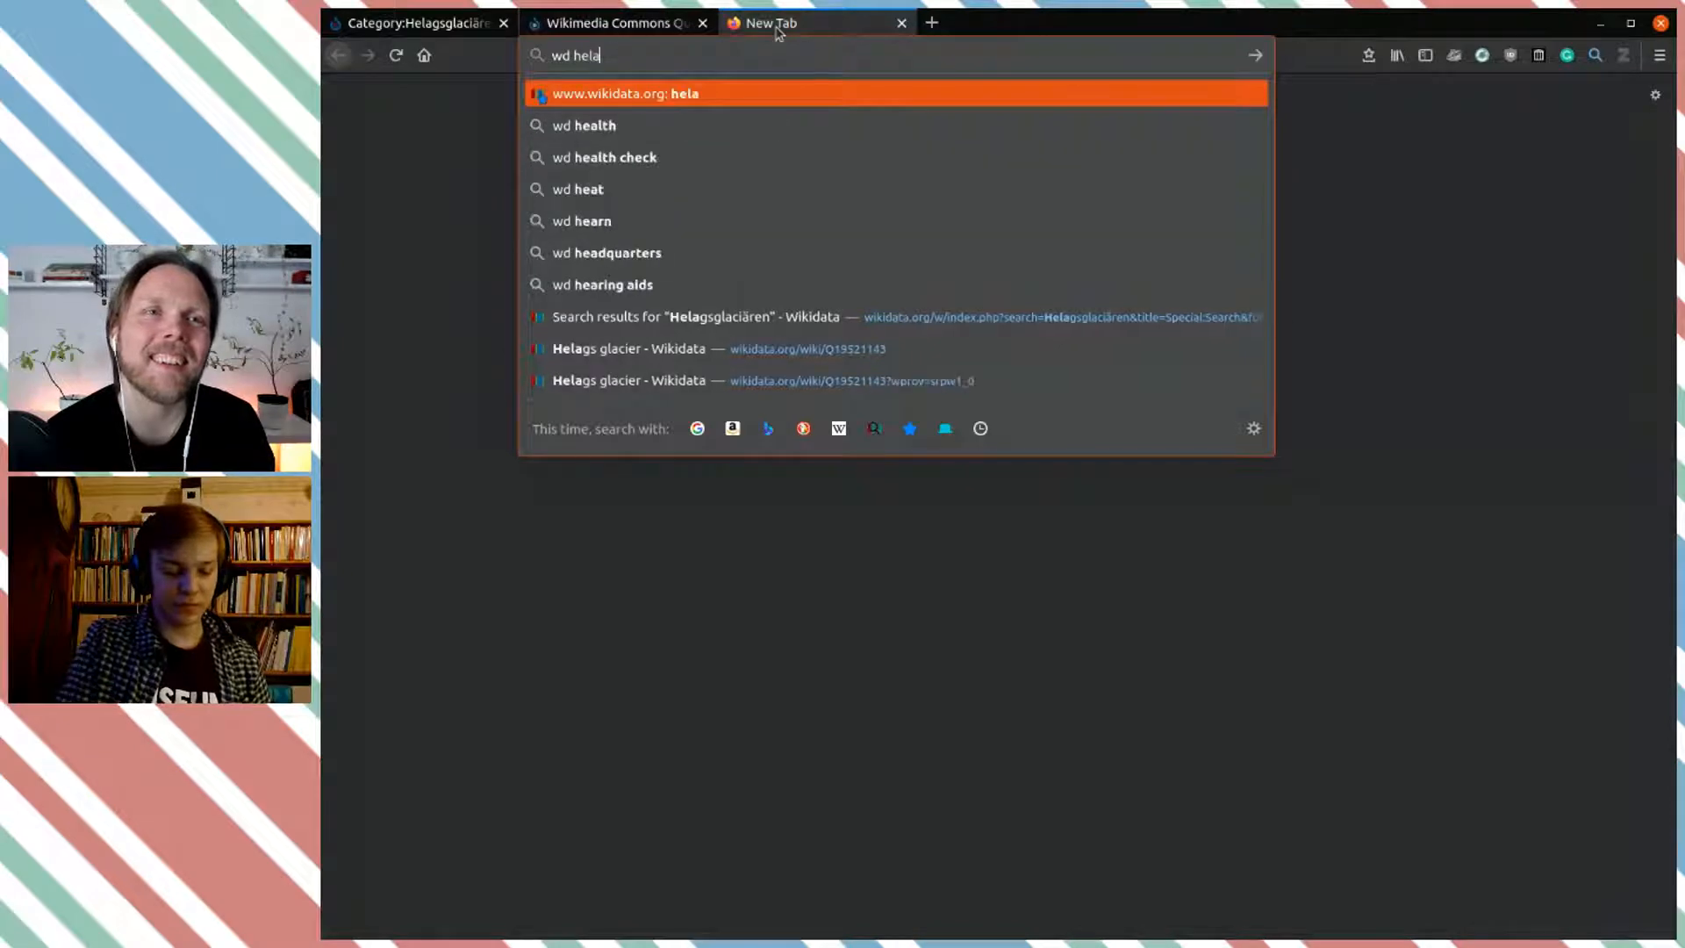
type("gs glacier")
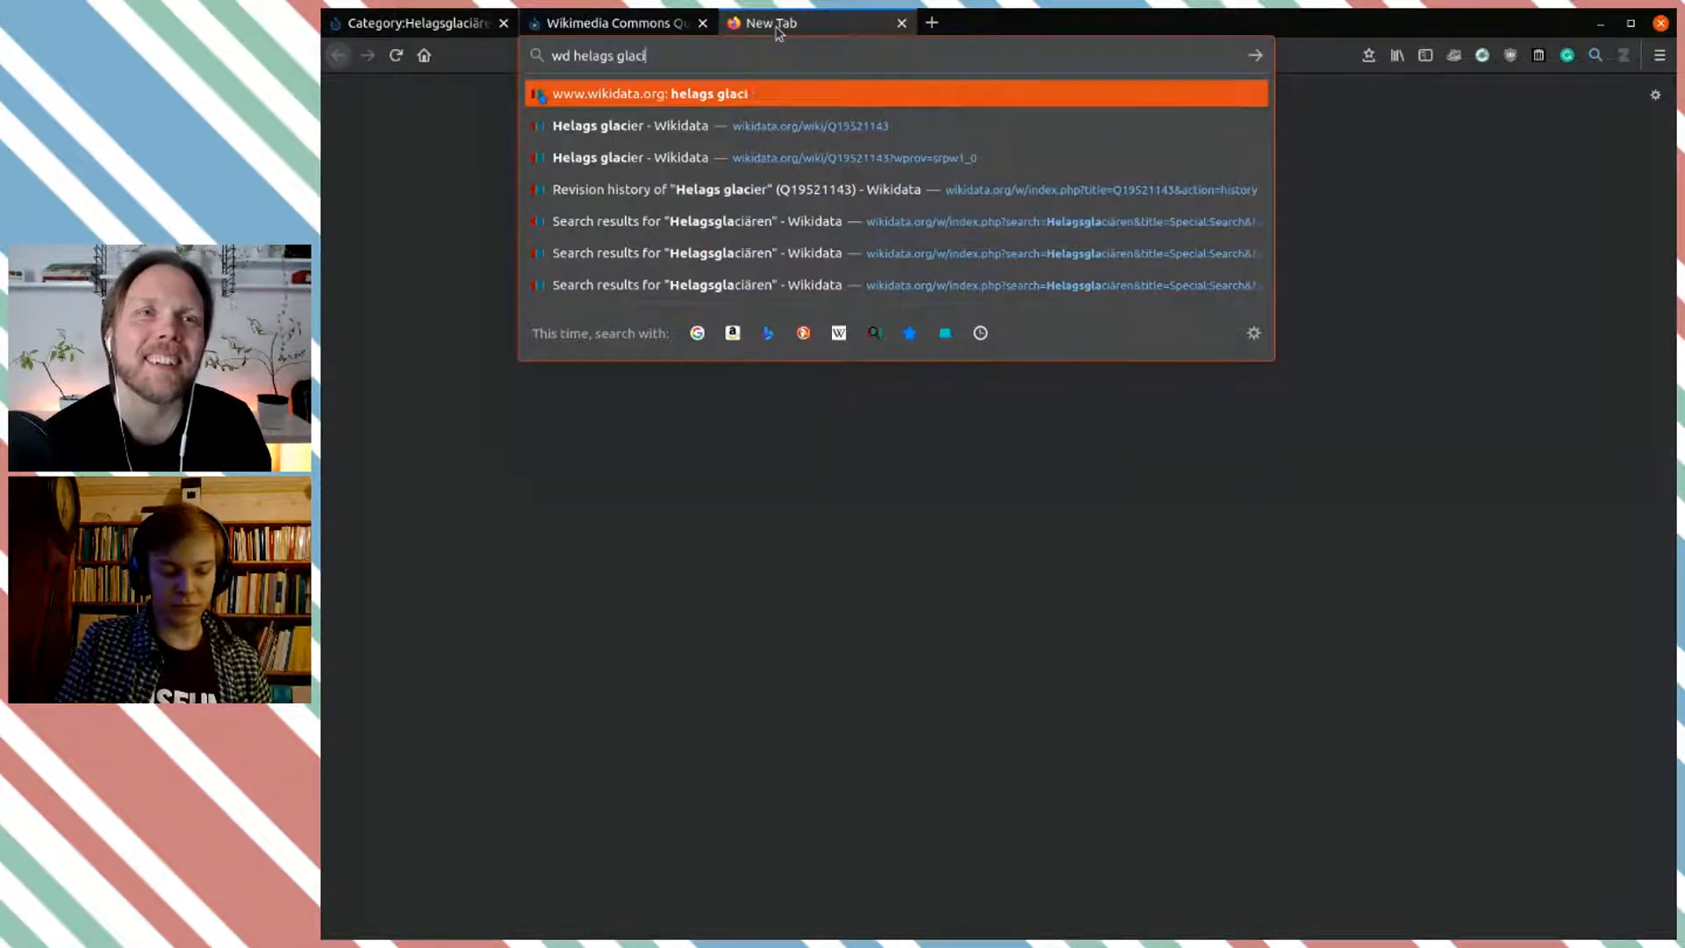
key("Return")
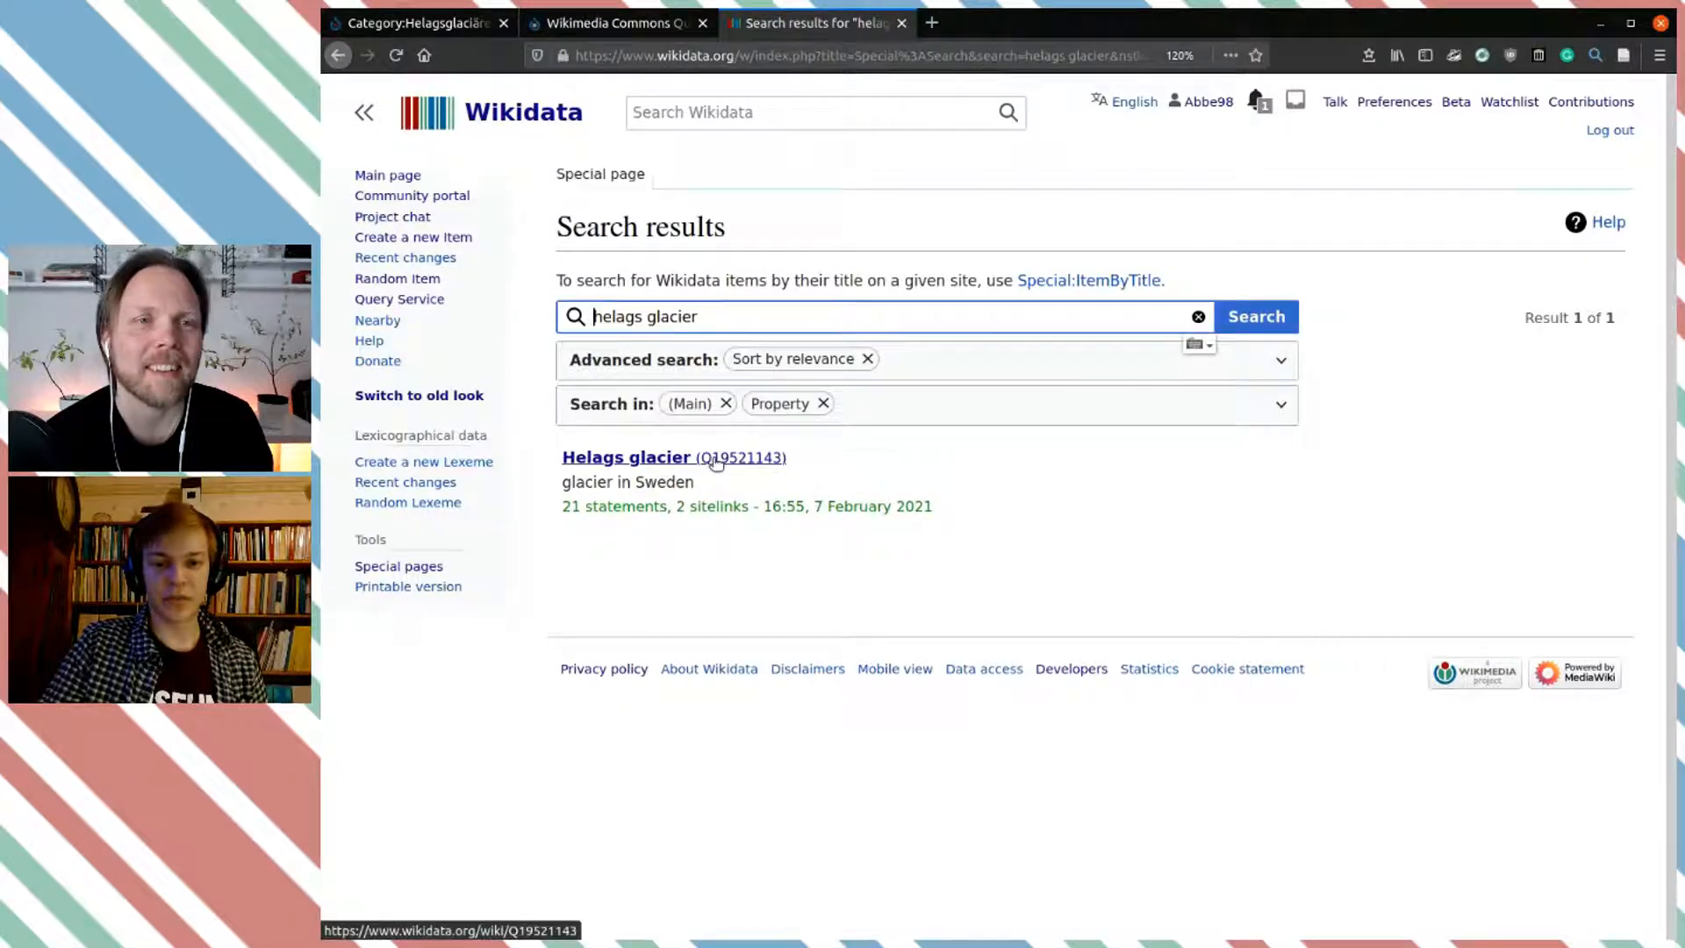
left_click(735, 460)
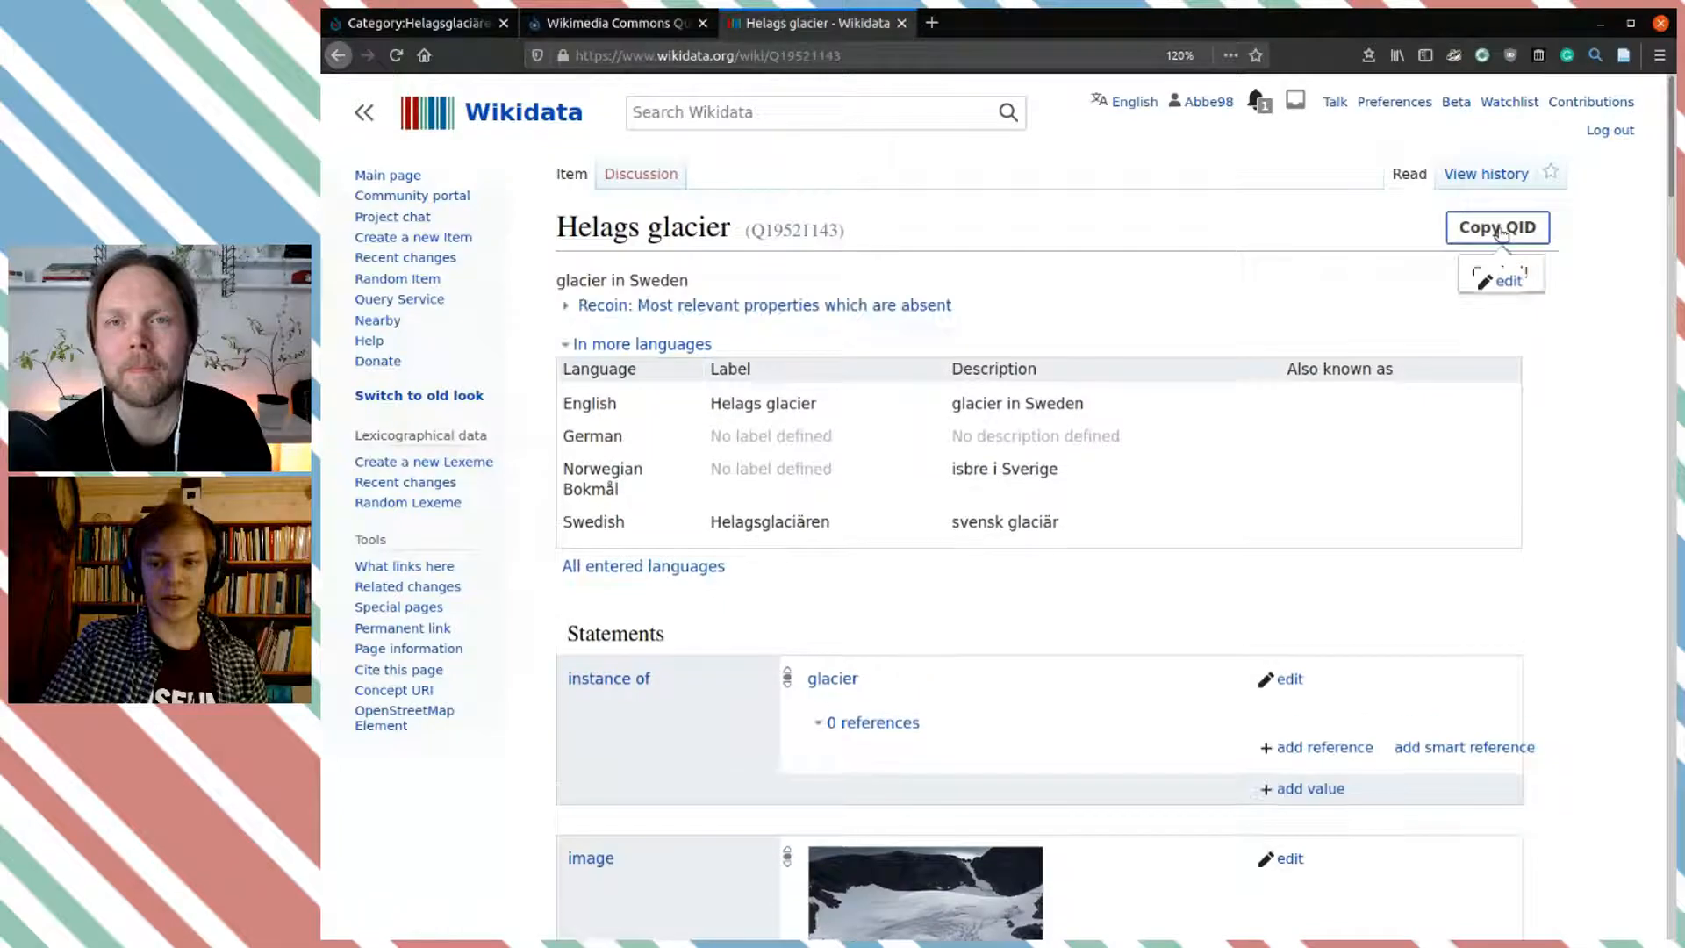
Step: Copy the Helags glacier item's QID, insert Q19521143 as the value of the ?P180 binding in the Commons query, and run it
left_click(1511, 229)
left_click(651, 27)
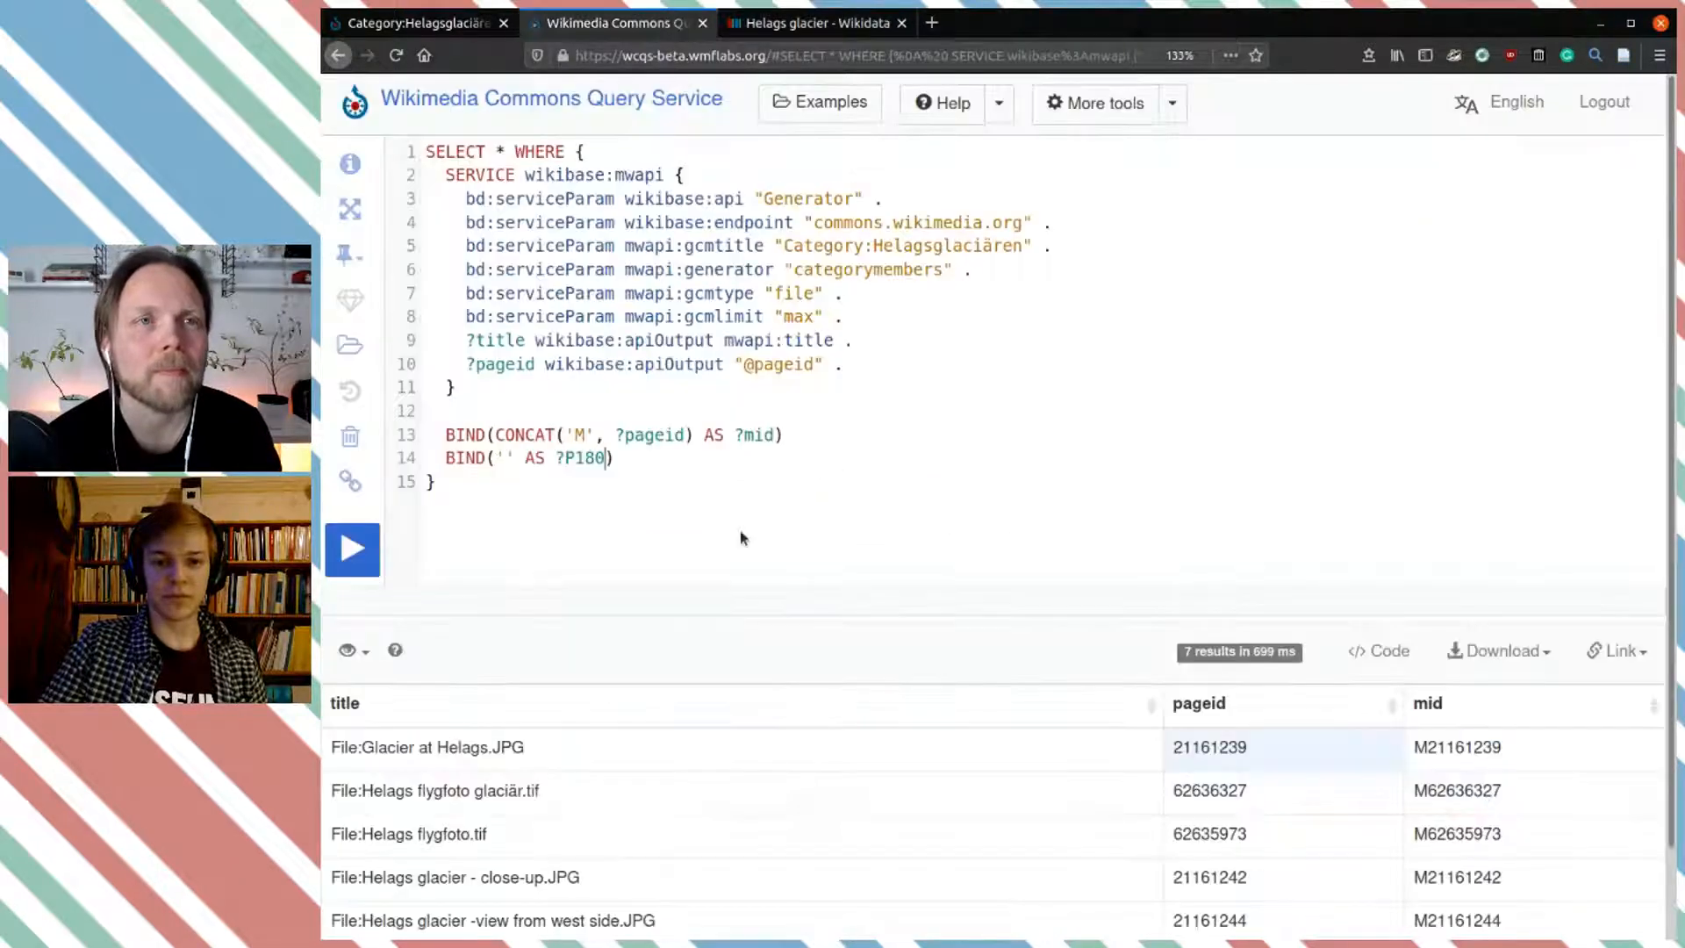
left_click(512, 458)
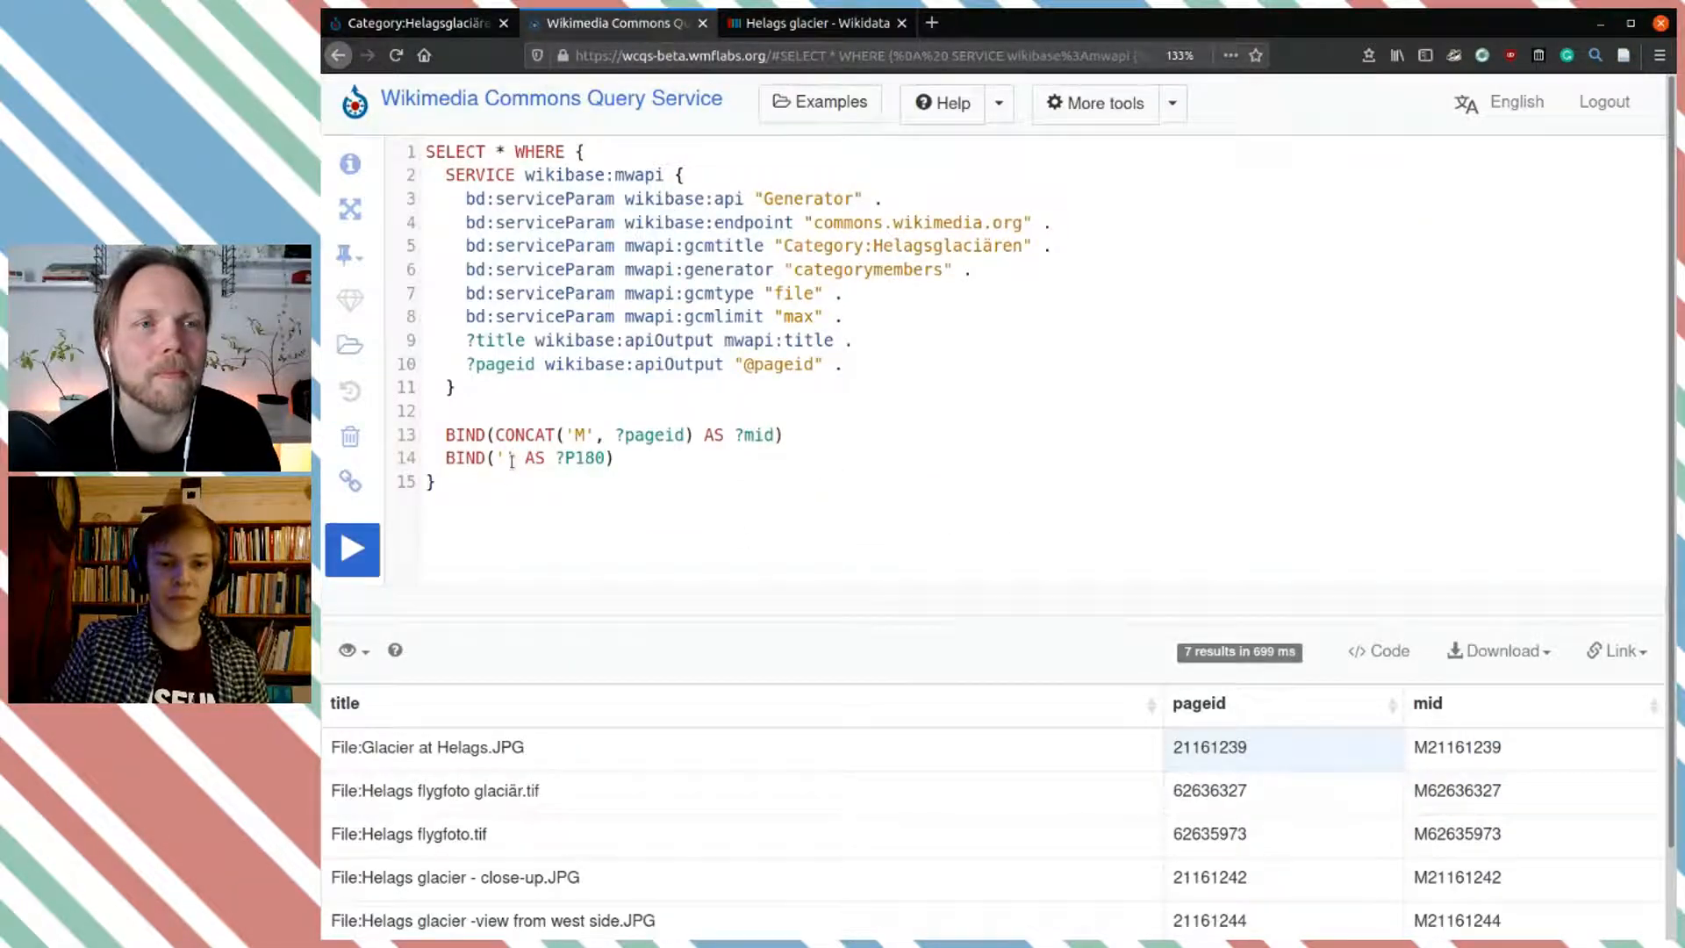
type("Q19521143")
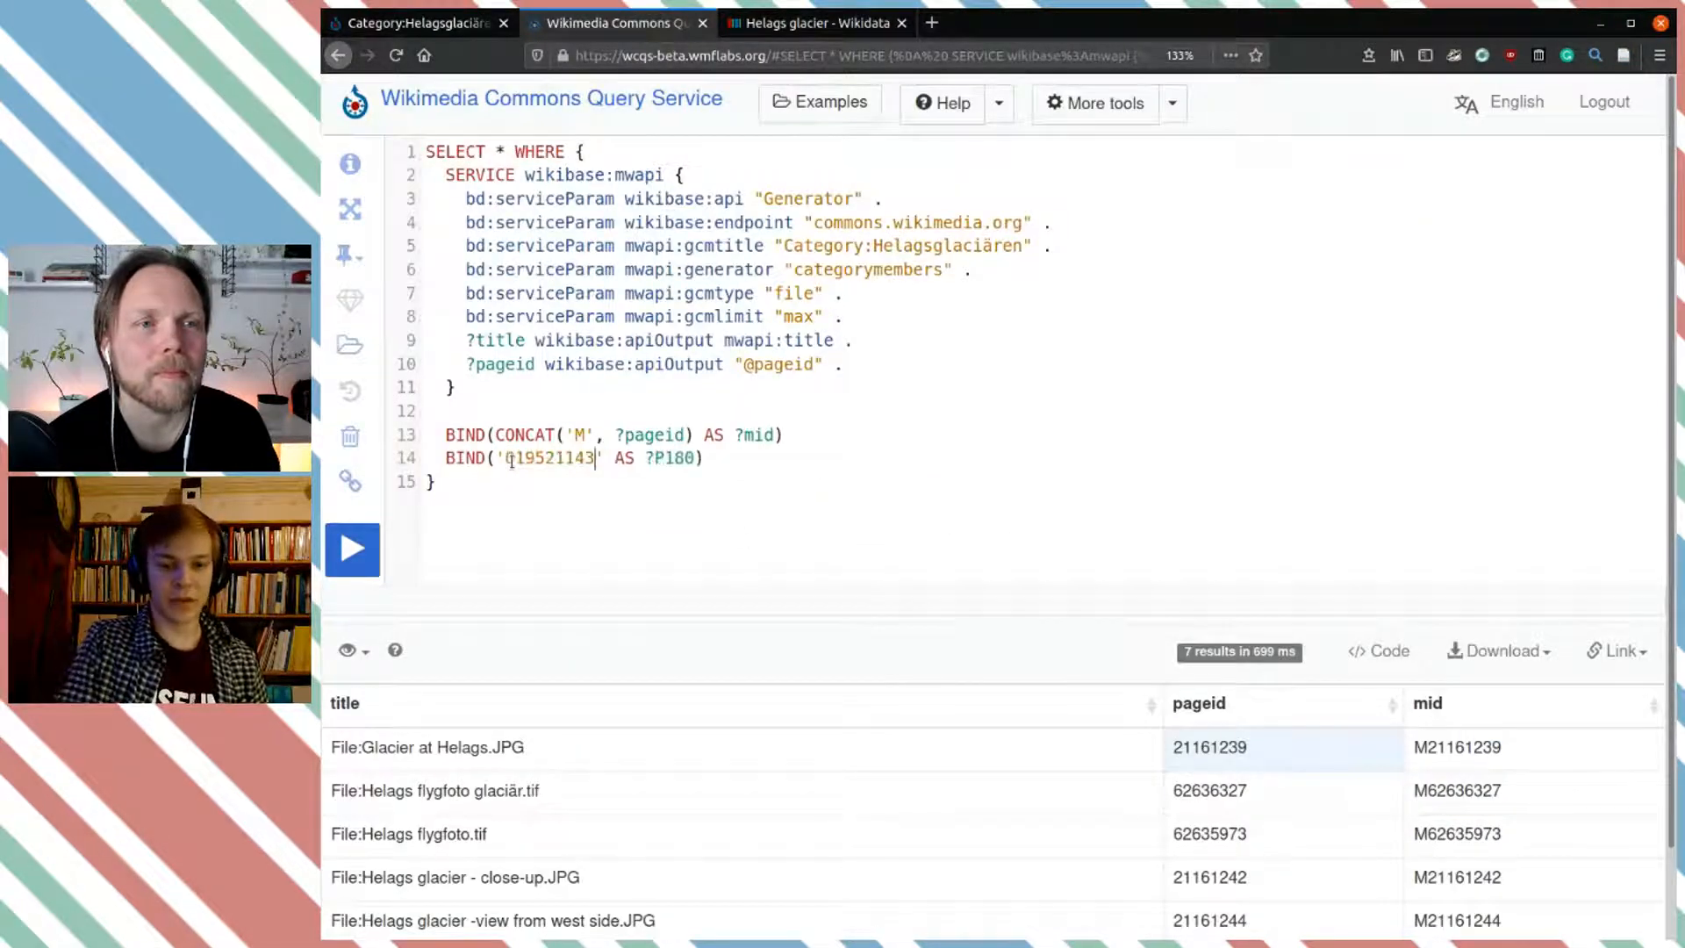
left_click(369, 551)
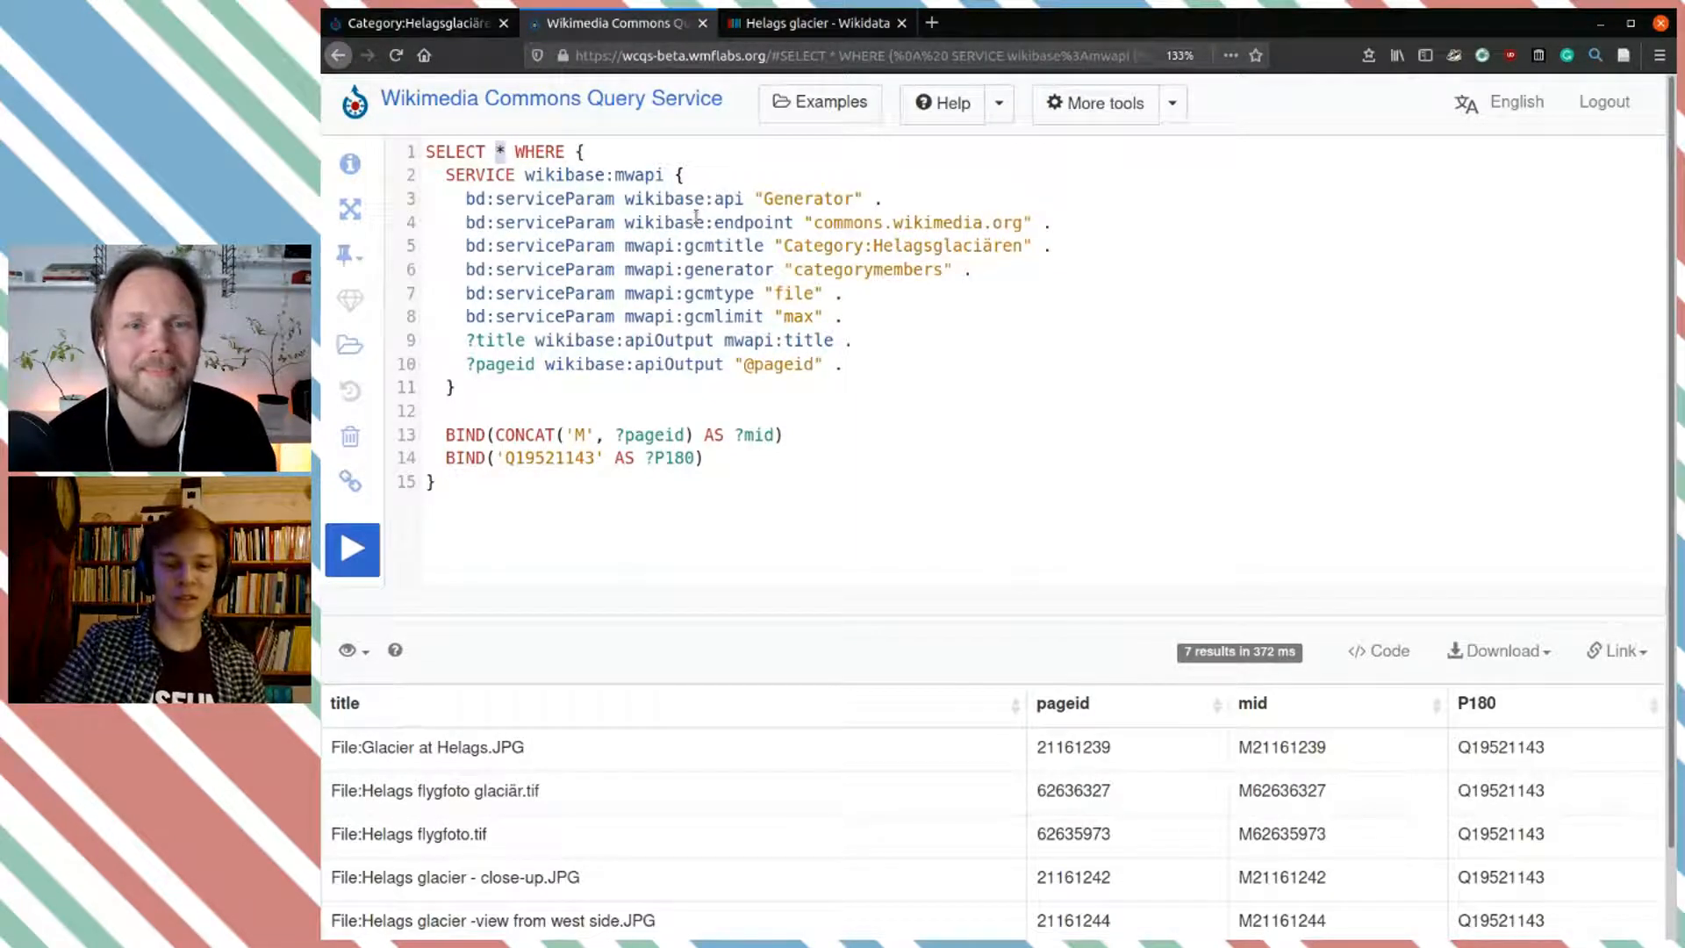
Step: Replace the asterisk in the SELECT line with ?mid ?P180 and run the query
scroll(695, 215, "down", 1)
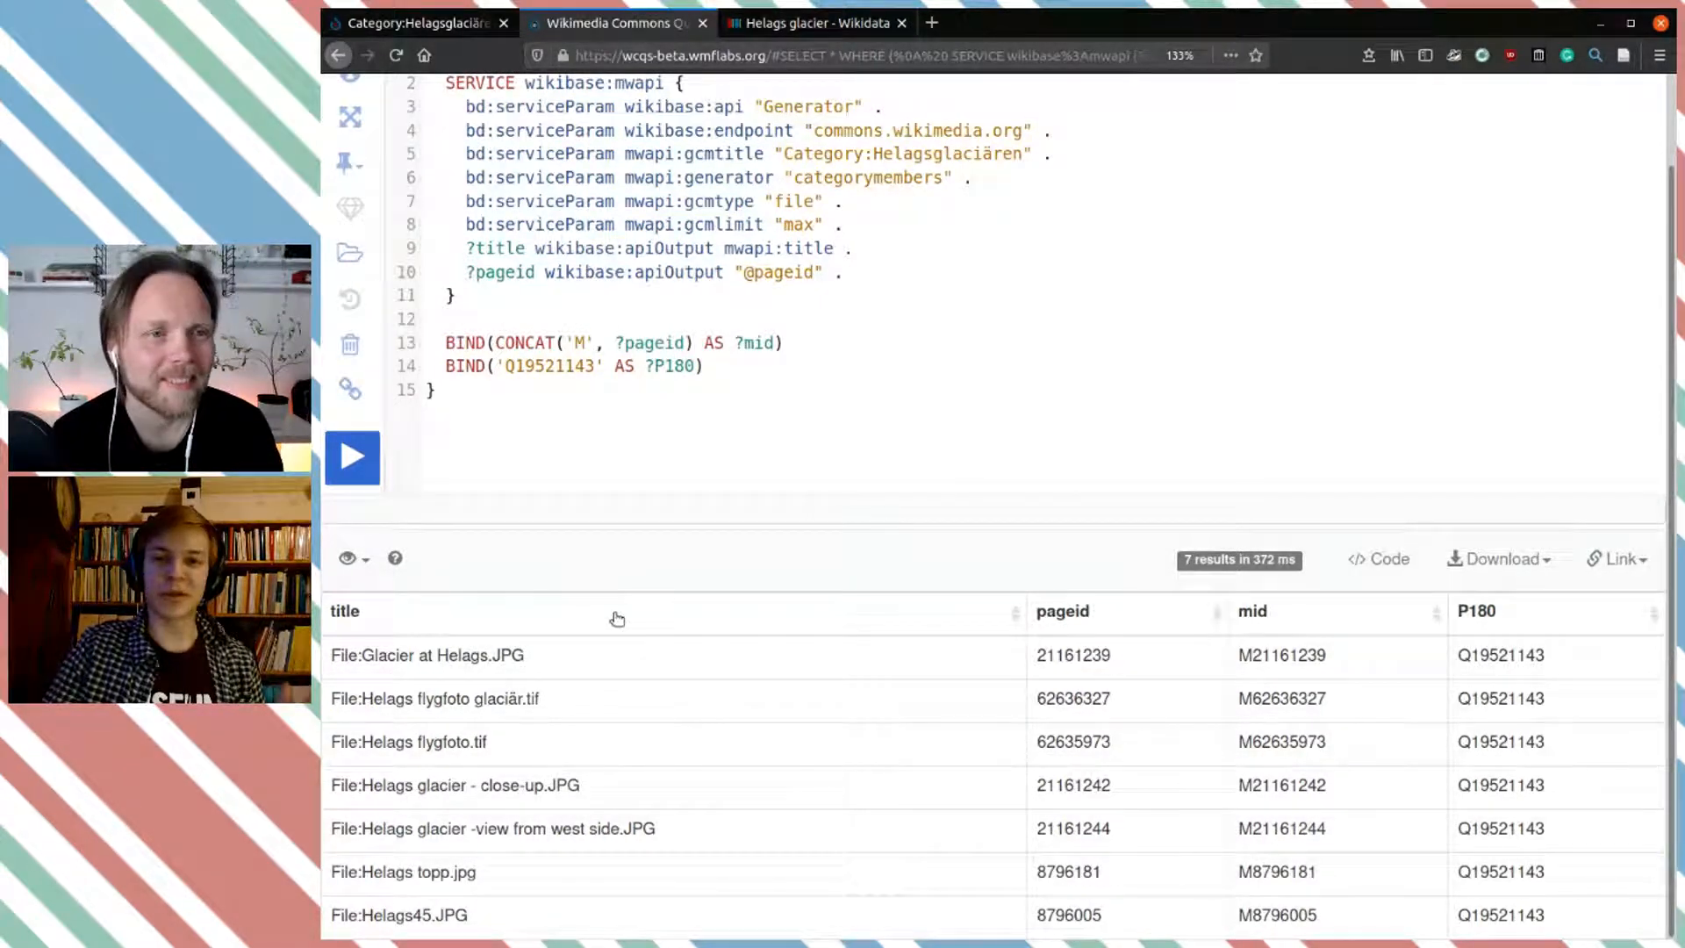
scroll(617, 619, "up", 1)
type("? WHERE {")
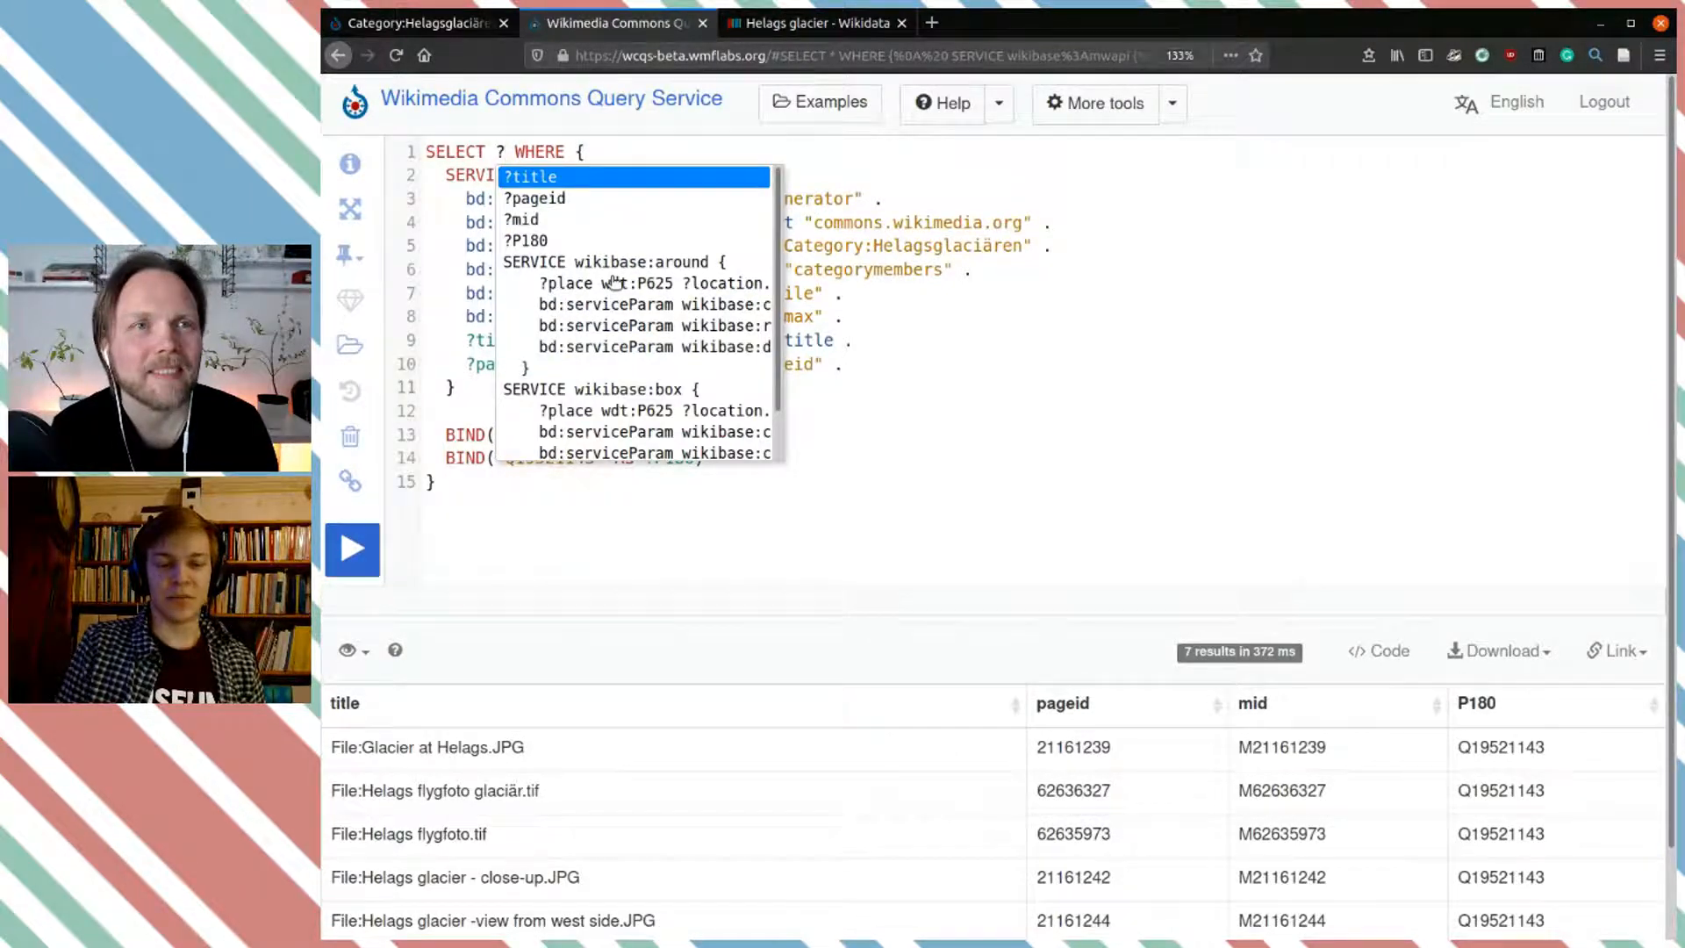
type("mid")
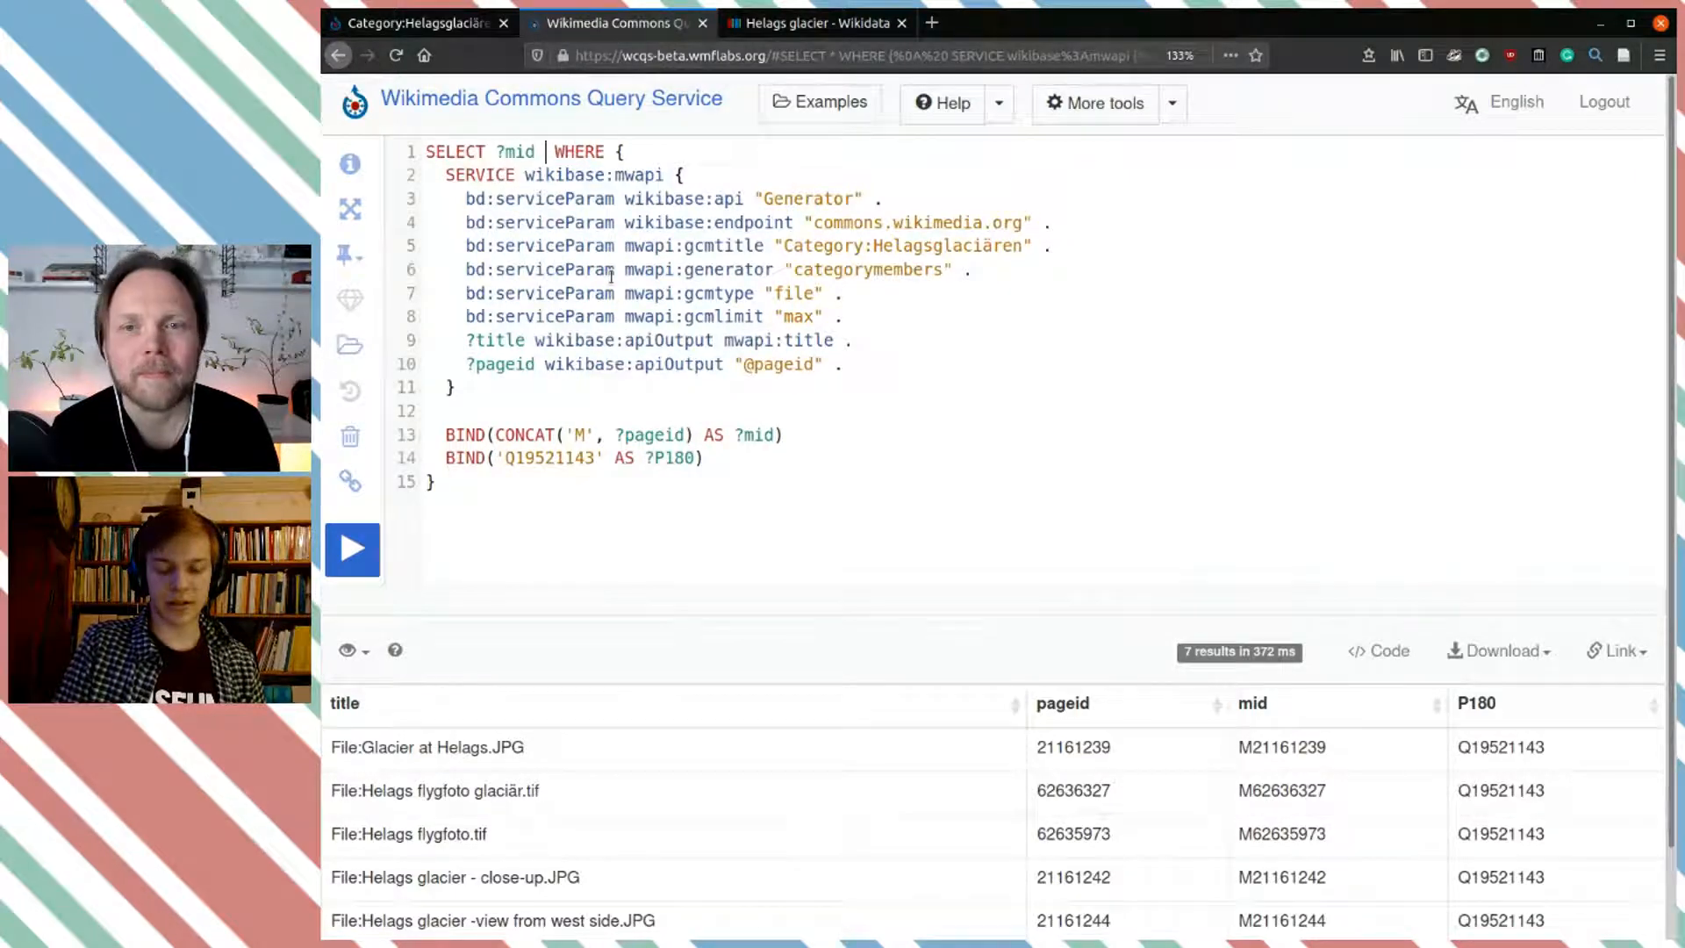
type(" ?")
key("Down")
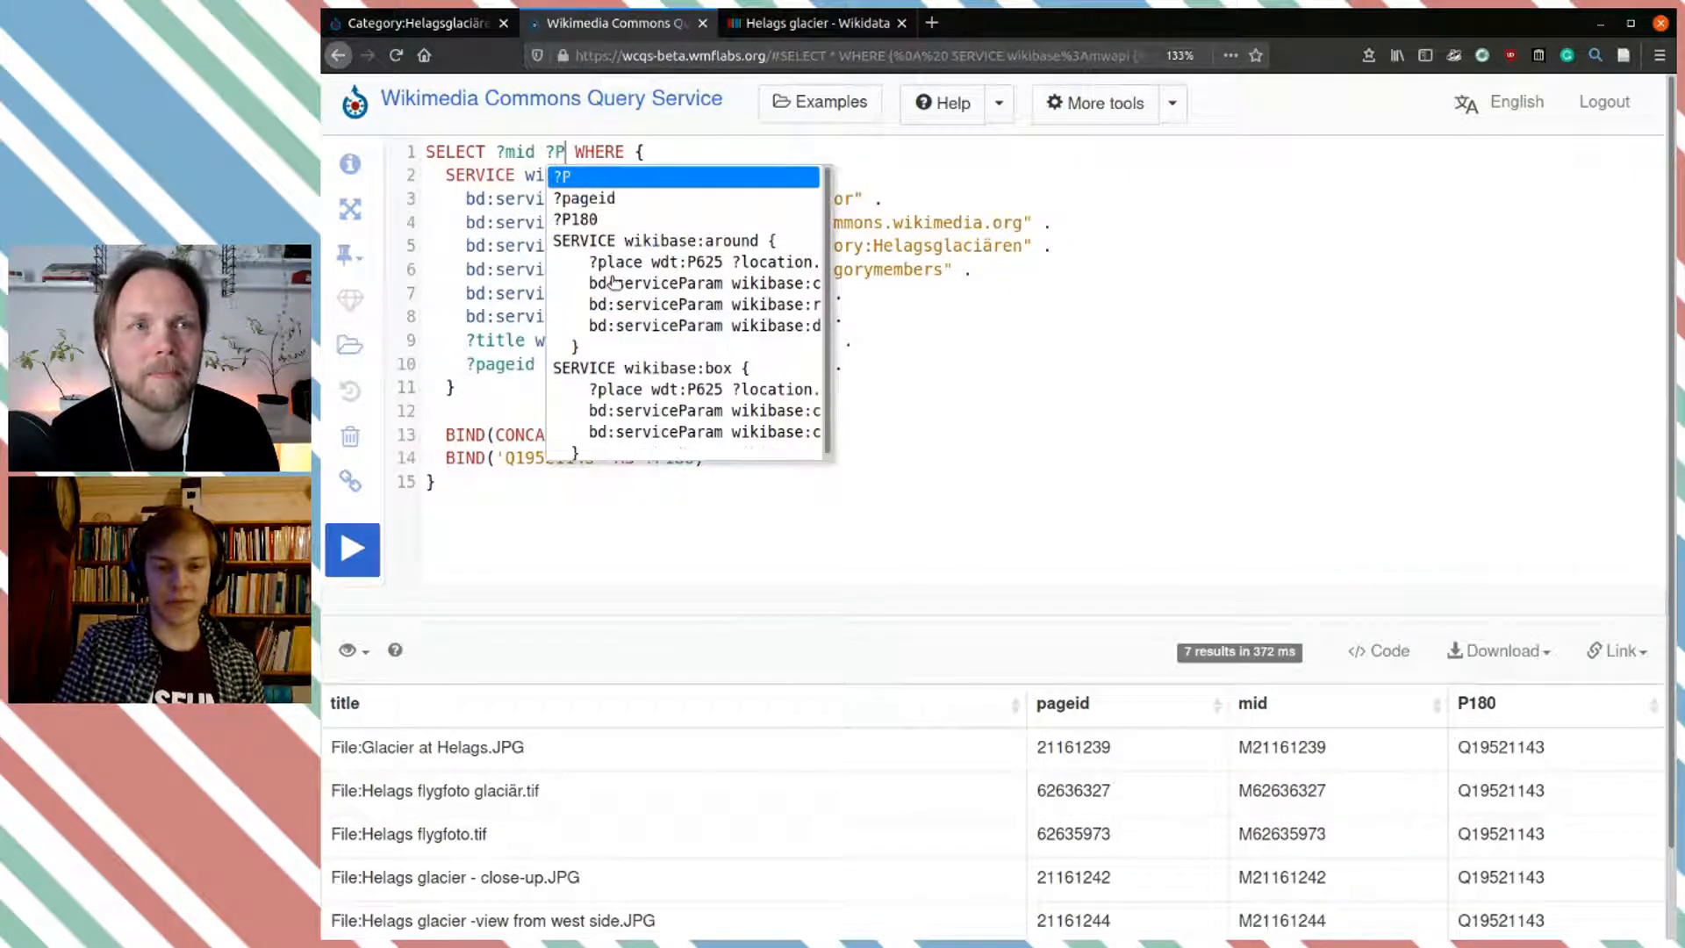
type("P")
key("Down")
key("Return")
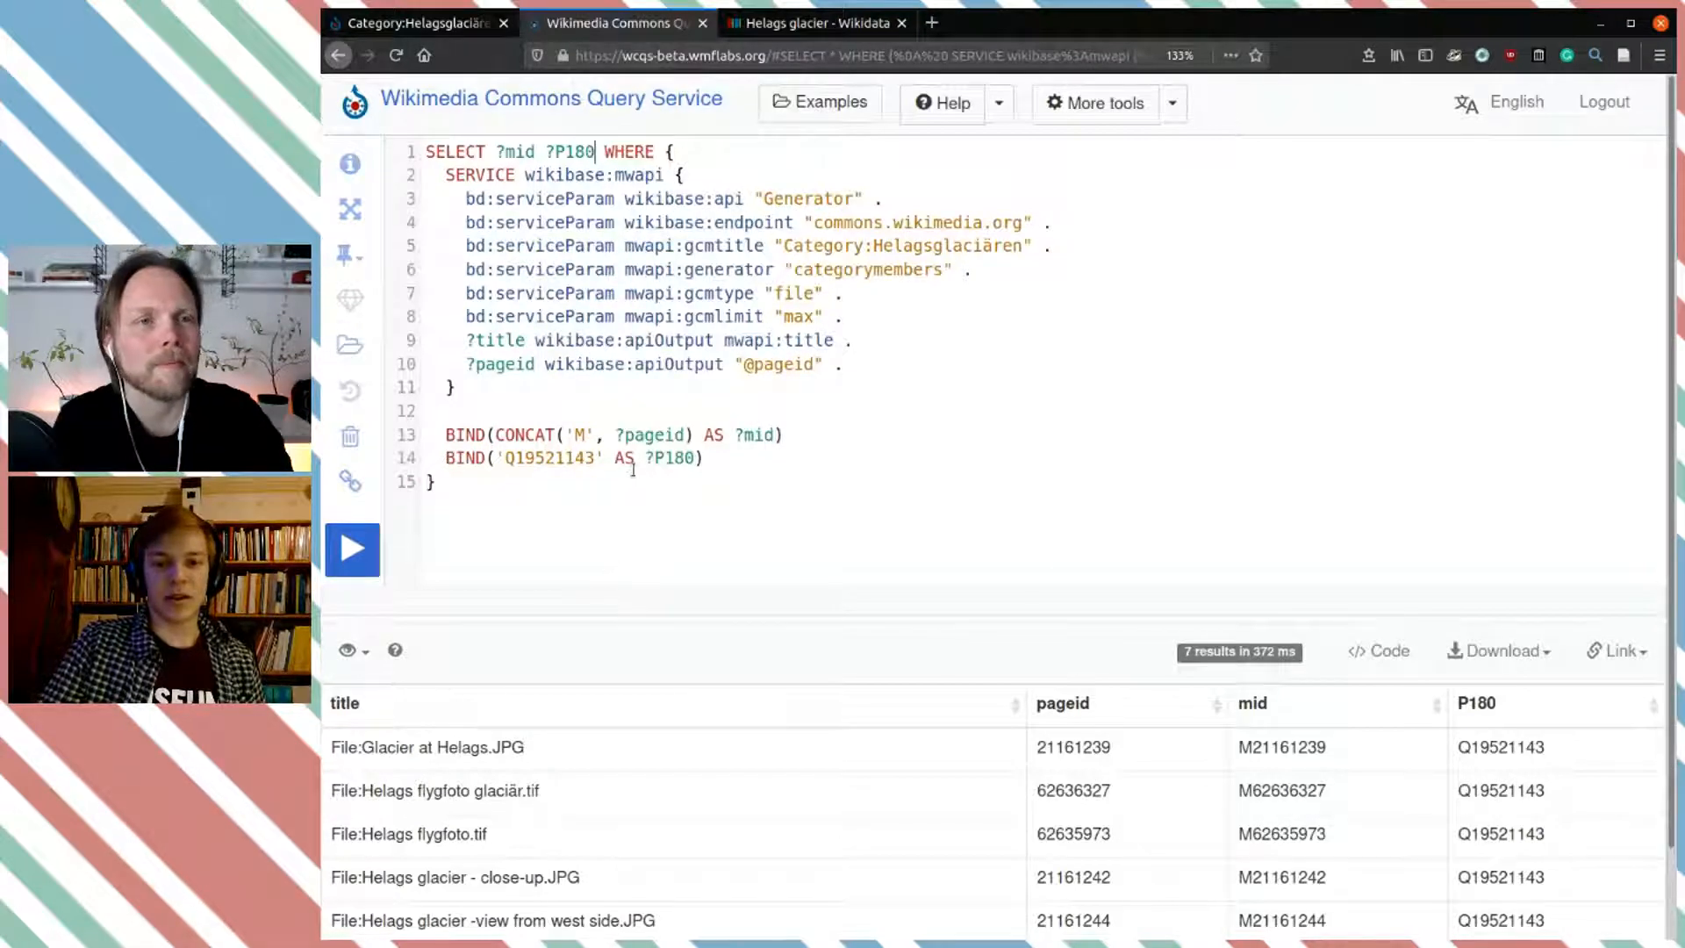
left_click(352, 549)
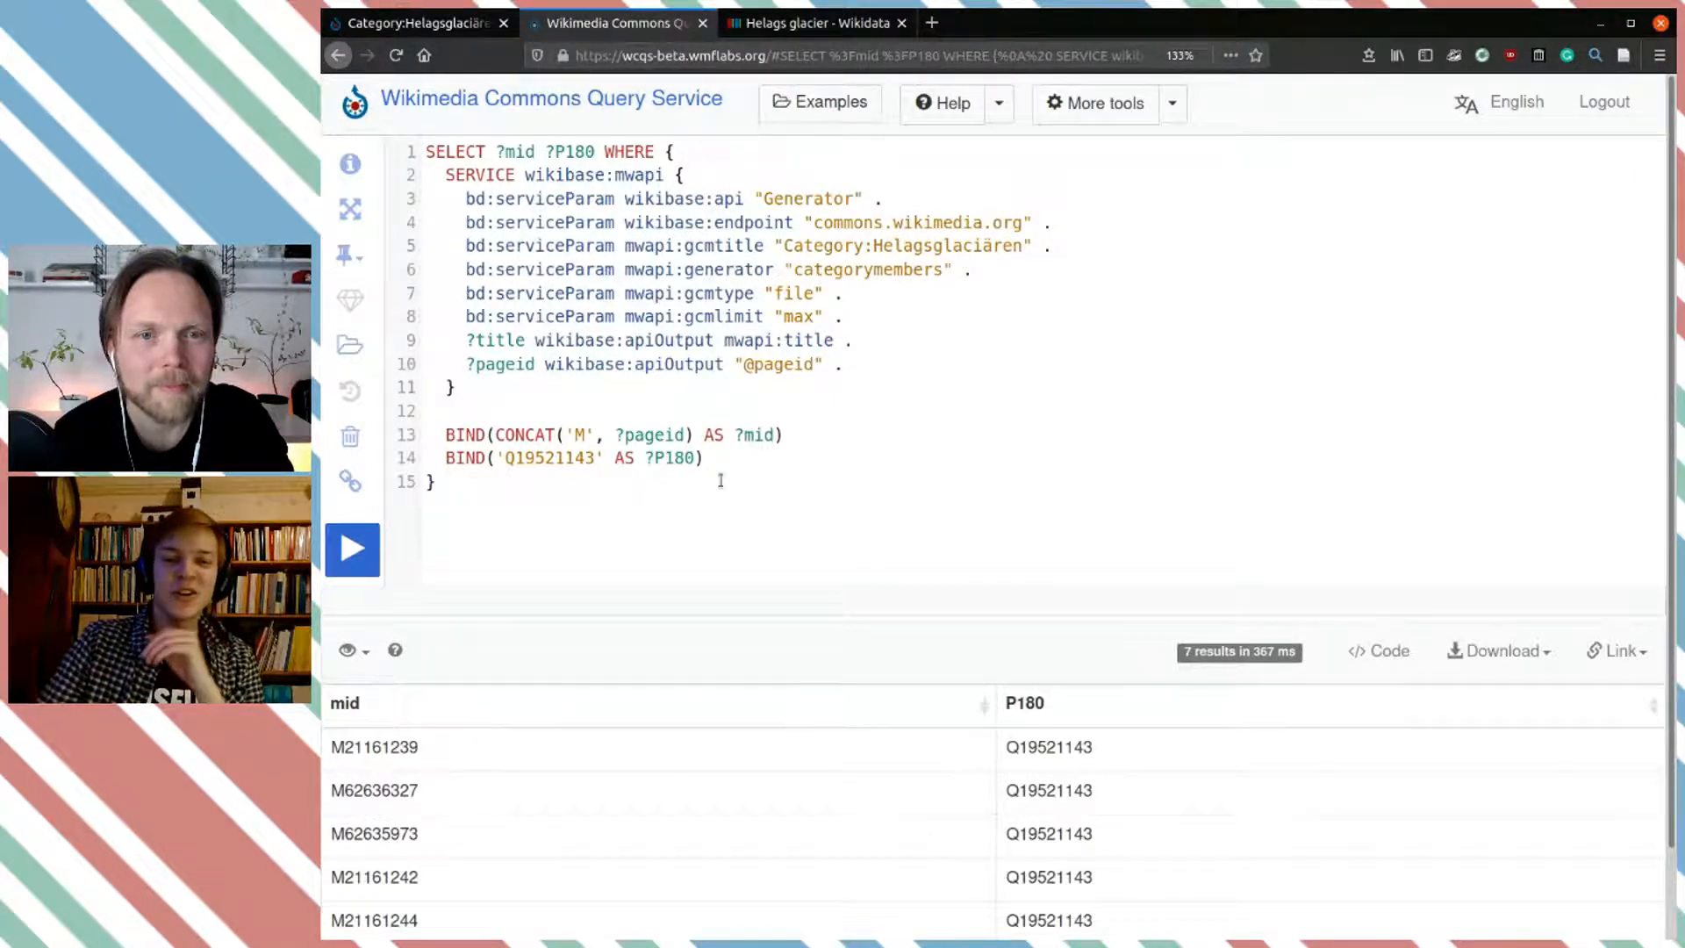
Step: Rename the ?mid variable to ?qid in both the SELECT line and the CONCAT binding, and run the query
double_click(520, 152)
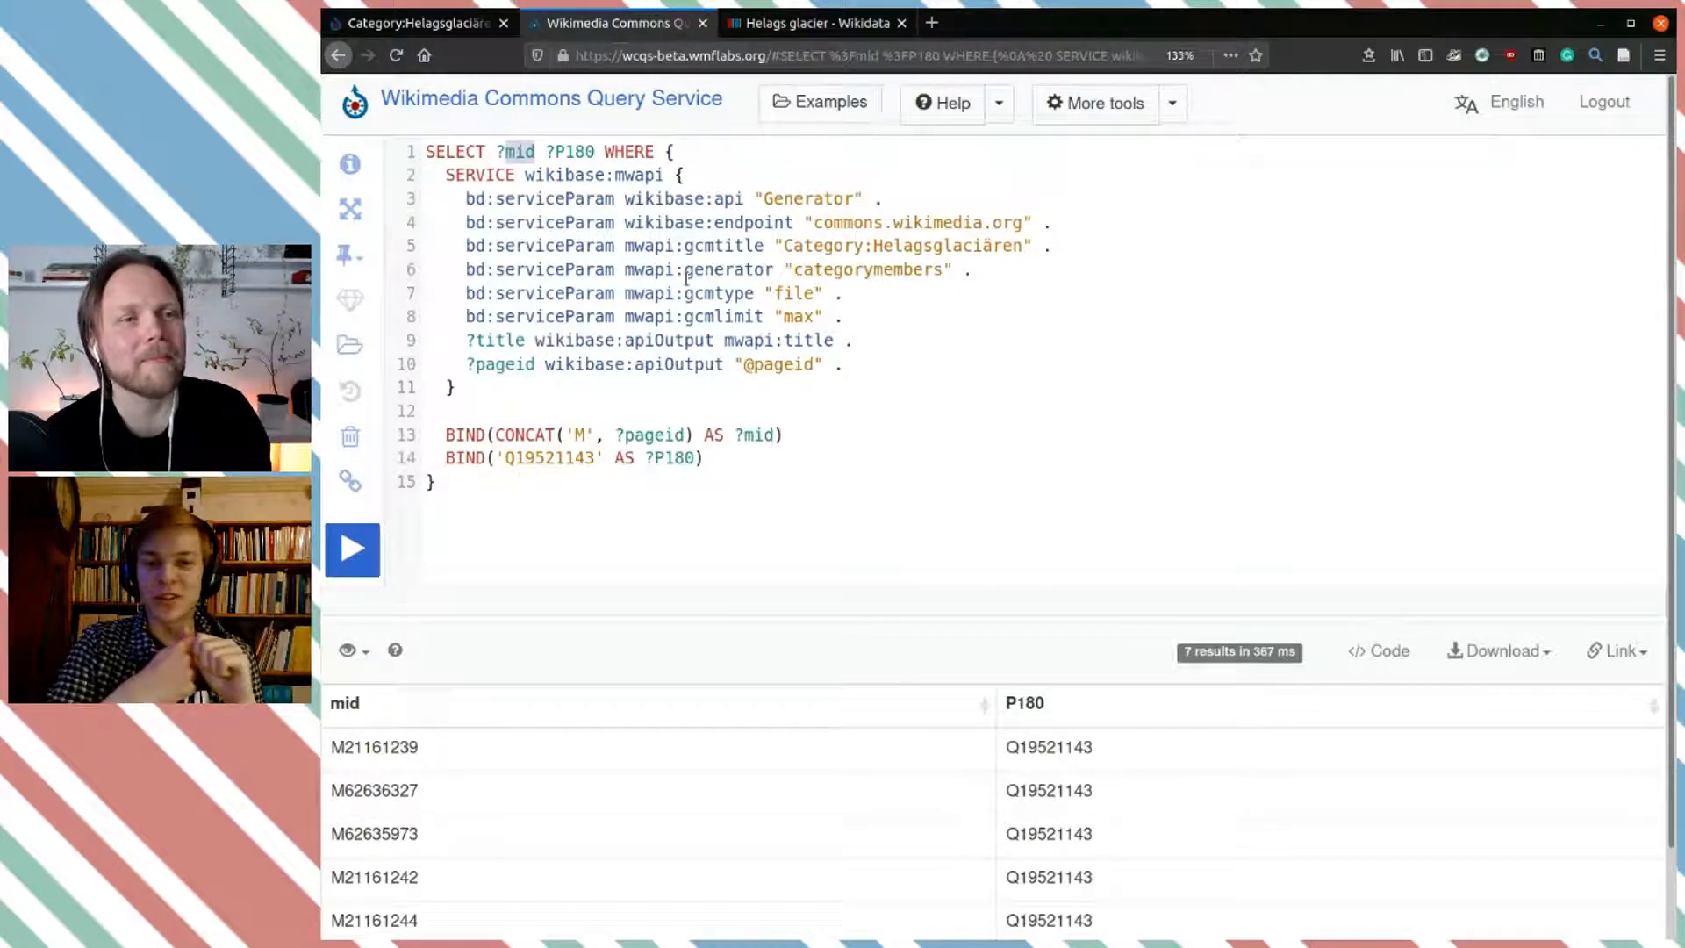
left_click(527, 151)
key("BackSpace")
type("q")
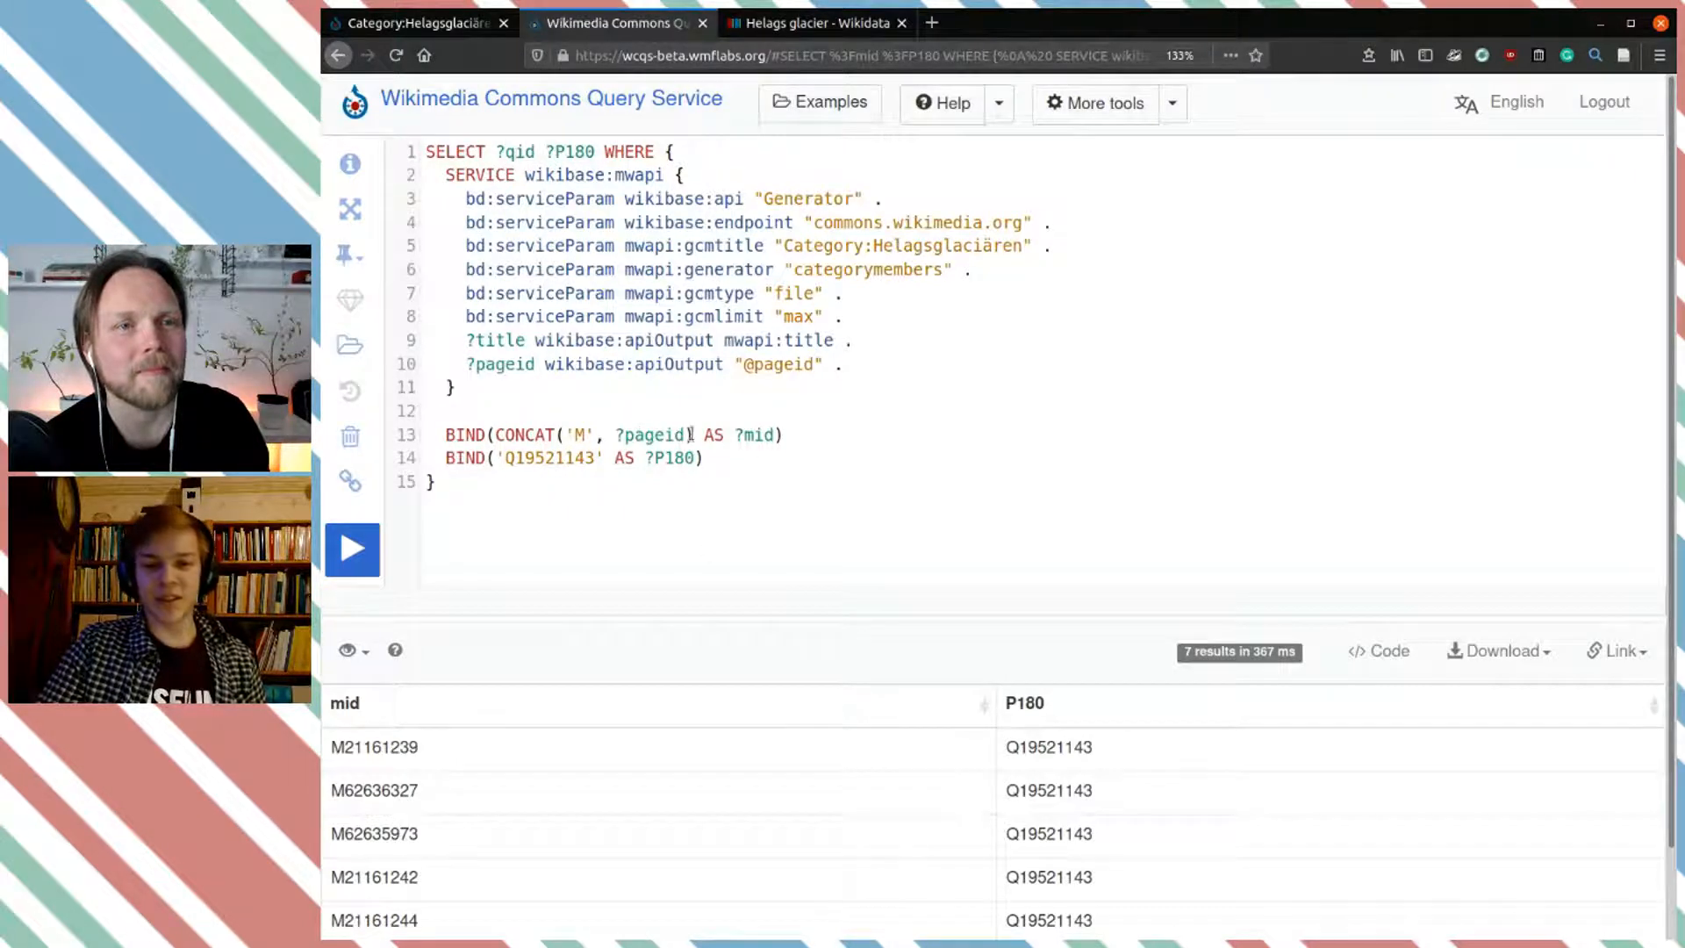
left_click(753, 436)
key("BackSpace")
type("q")
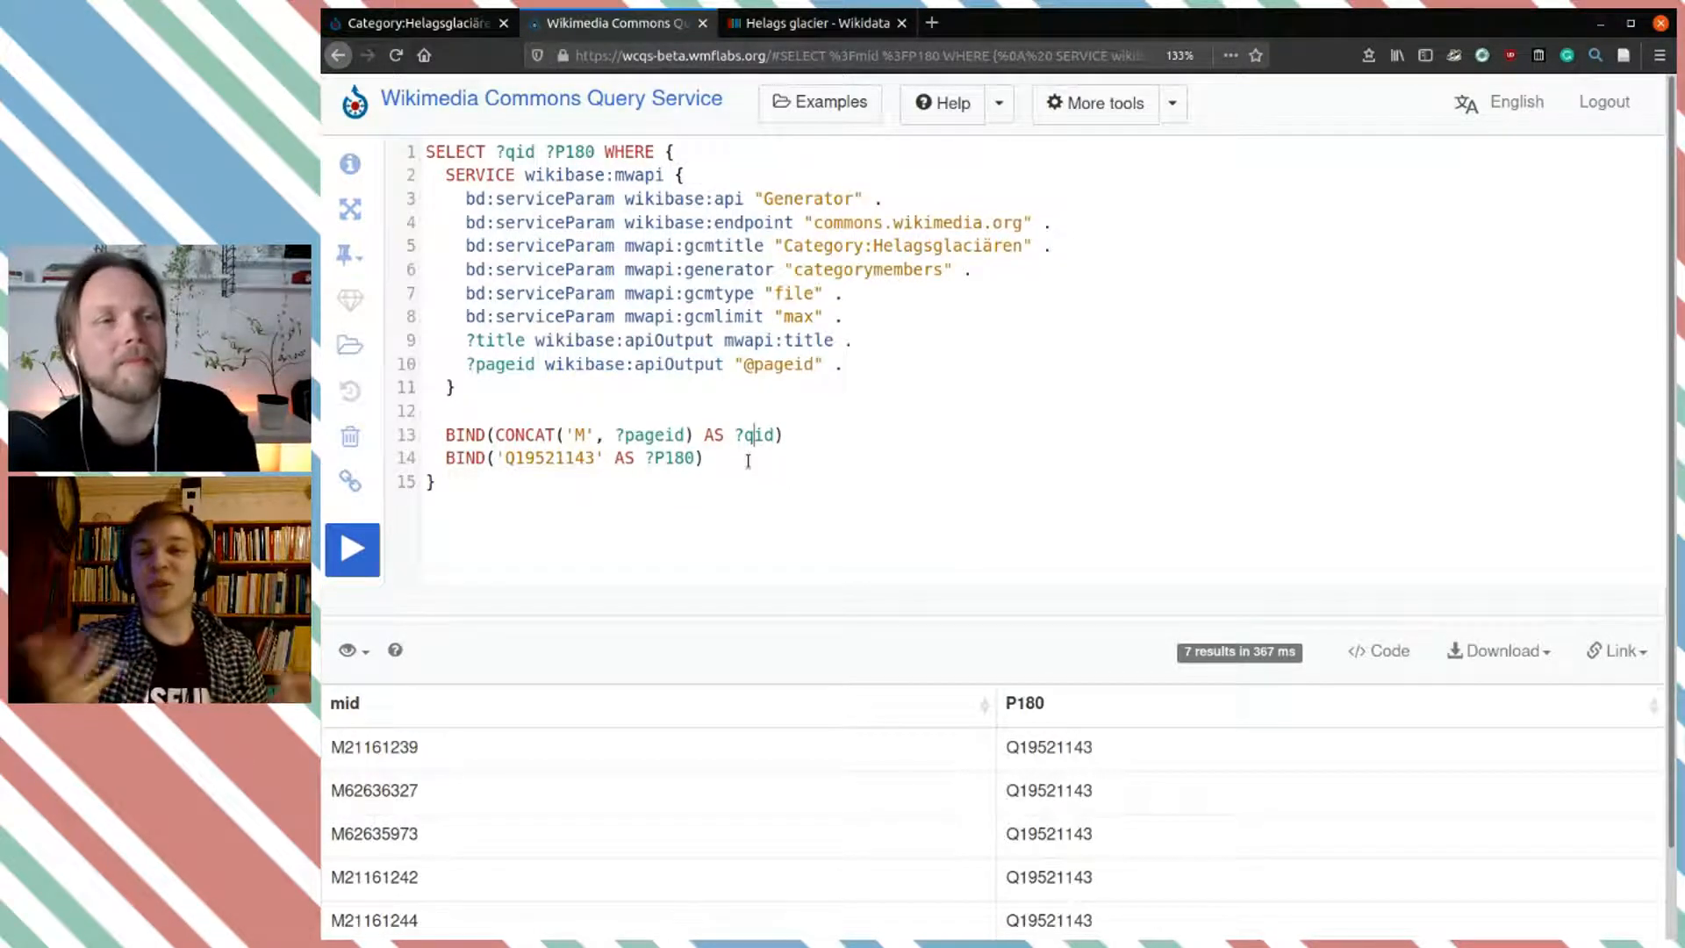
left_click(352, 549)
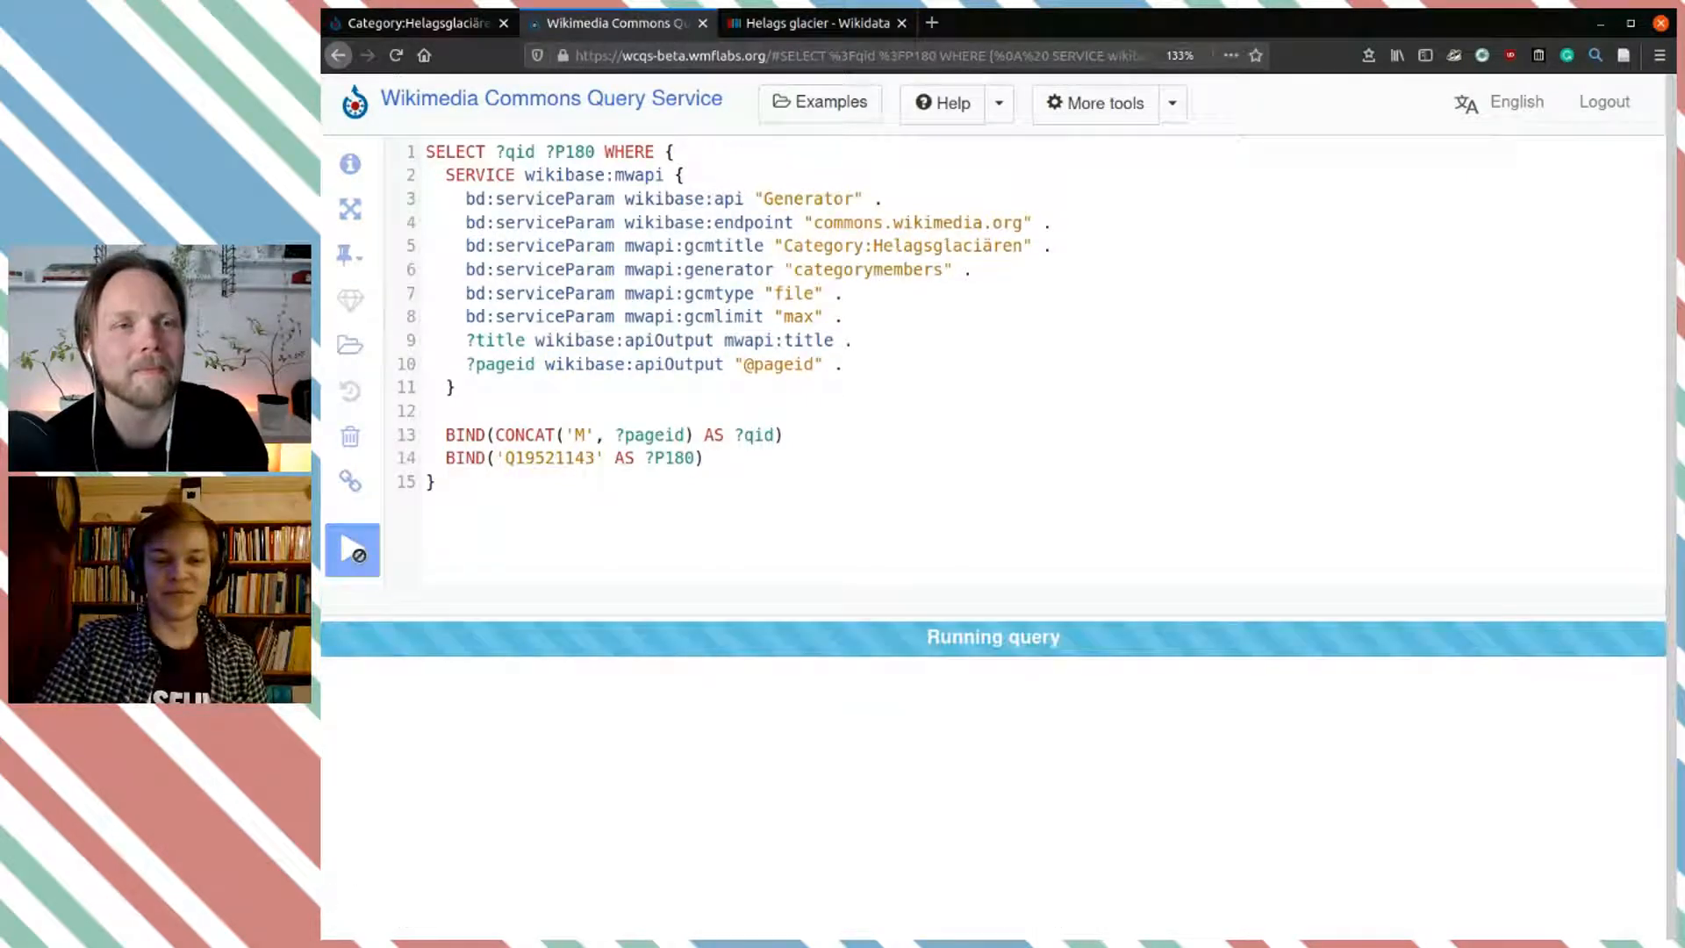
scroll(842, 482, "down", 2)
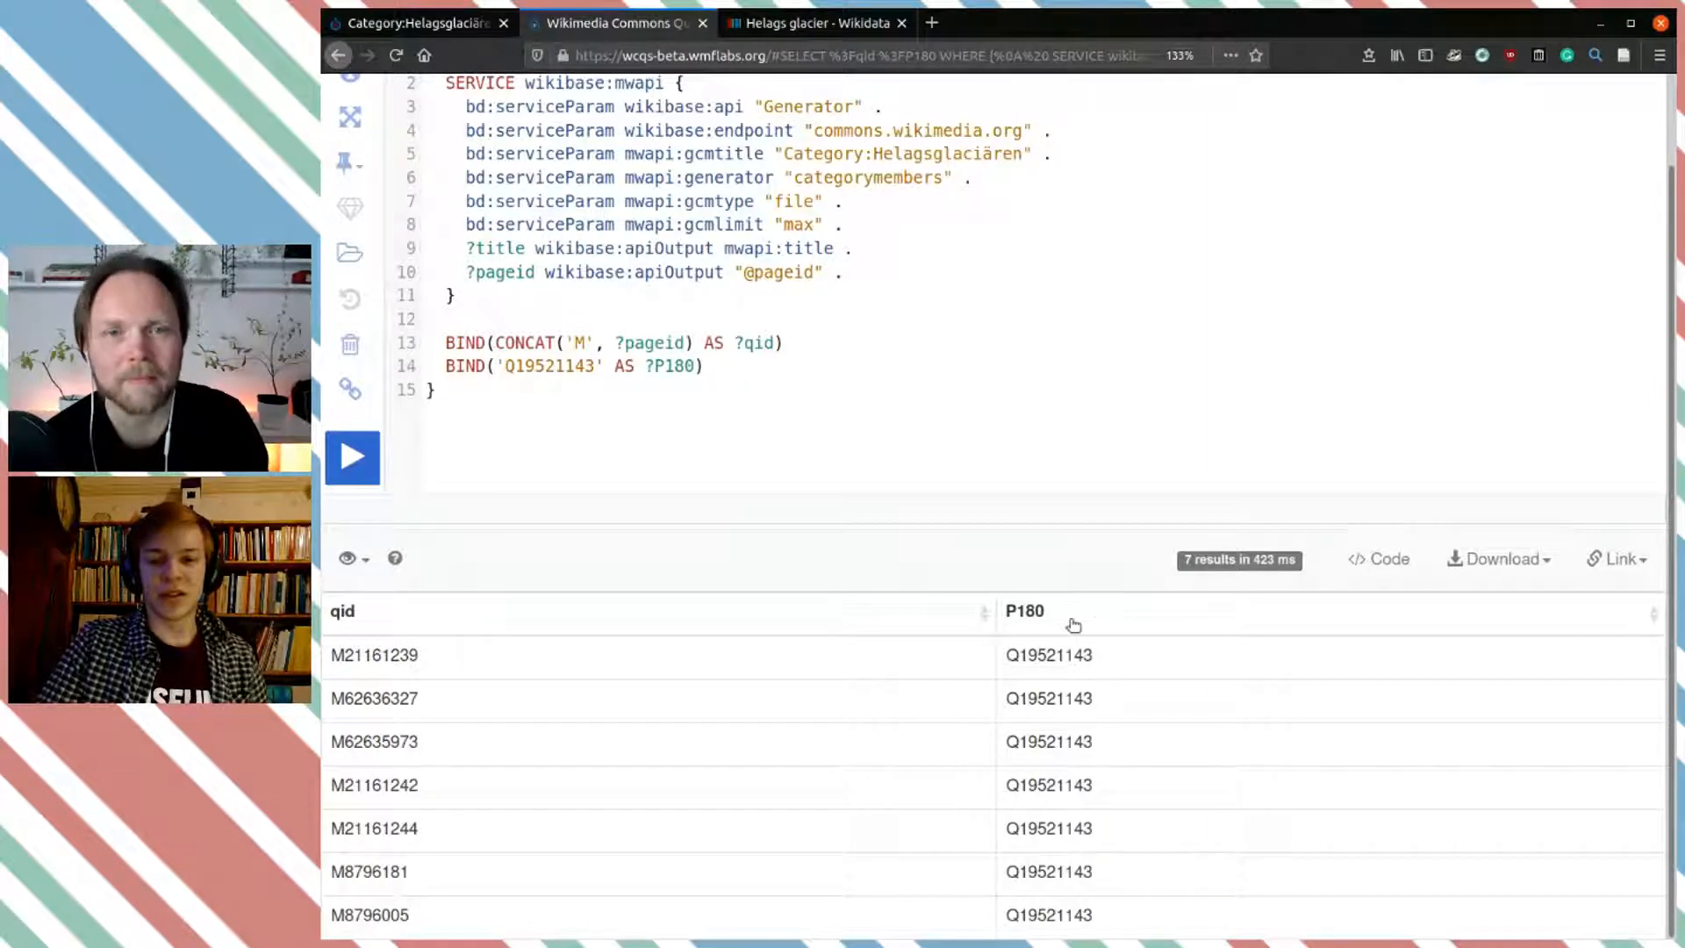
scroll(1001, 365, "up", 2)
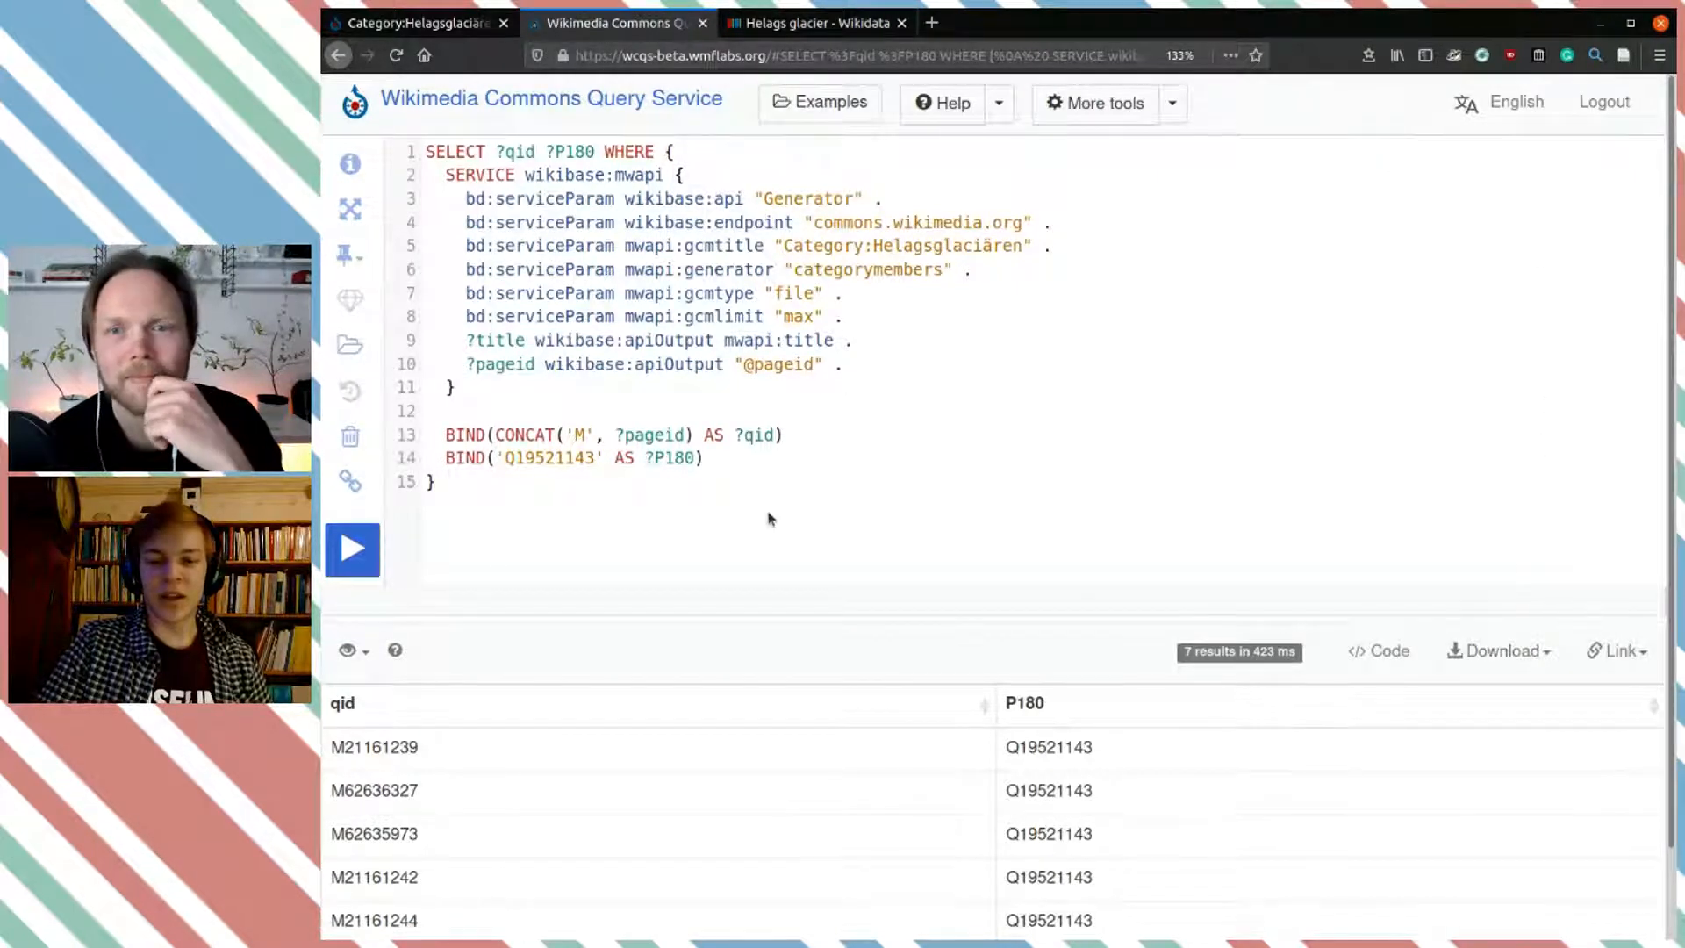
Step: Add an empty MINUS { } clause on a new line below the ?P180 binding
scroll(781, 517, "down", 2)
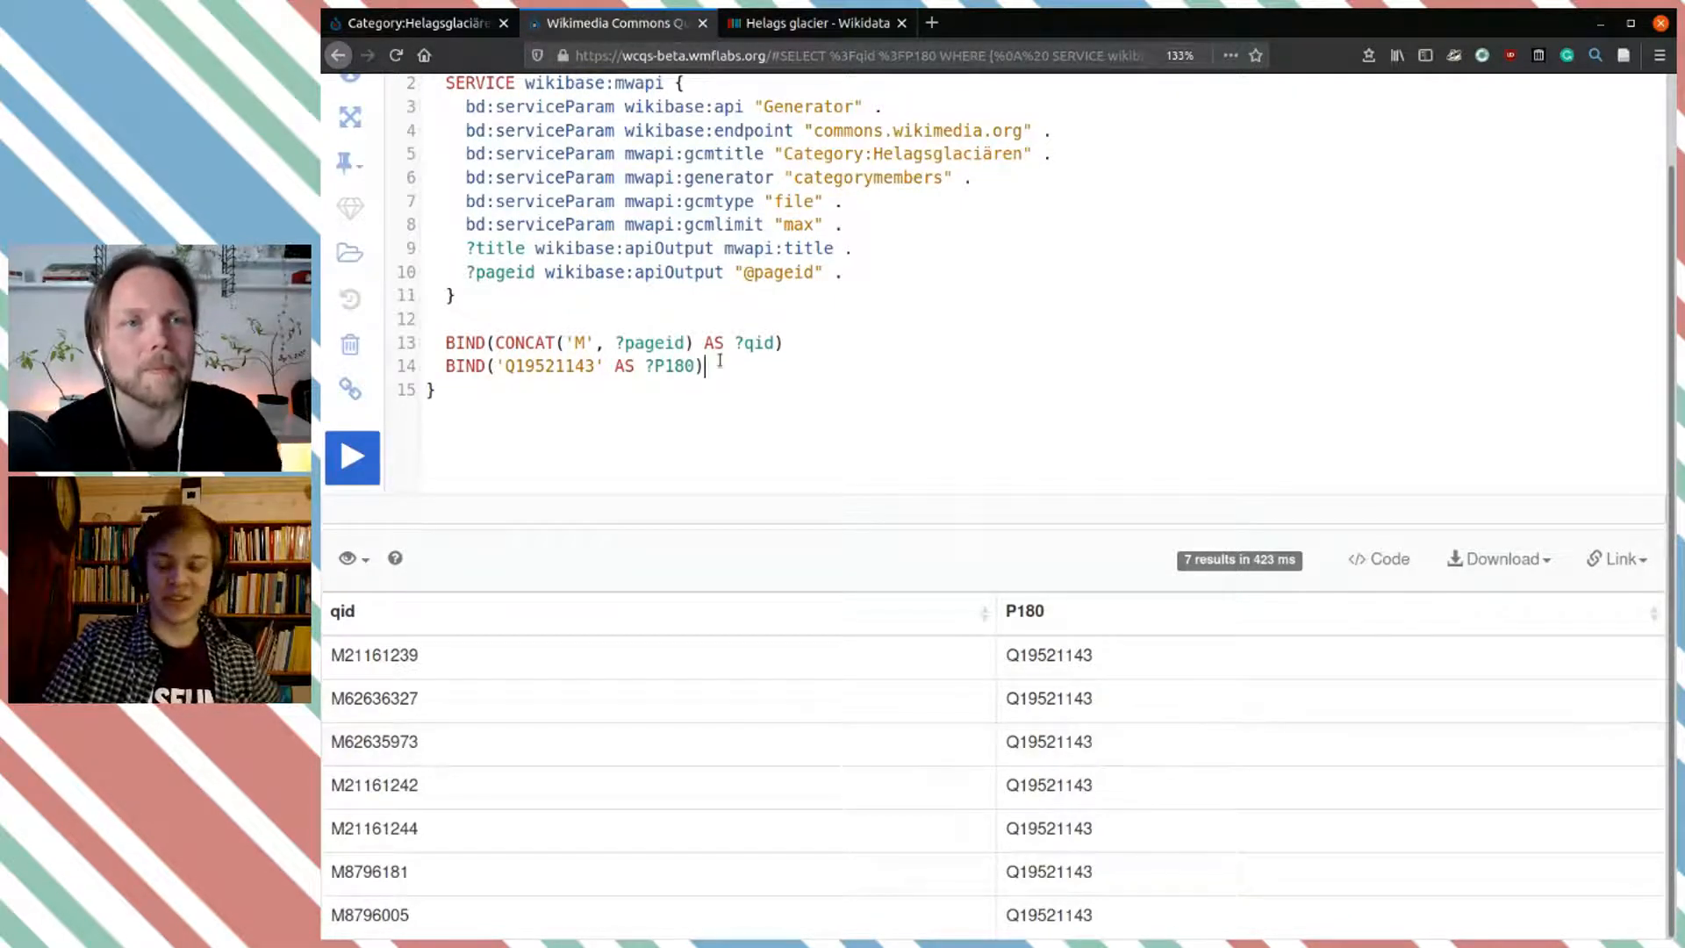
key("Return")
type("MIN")
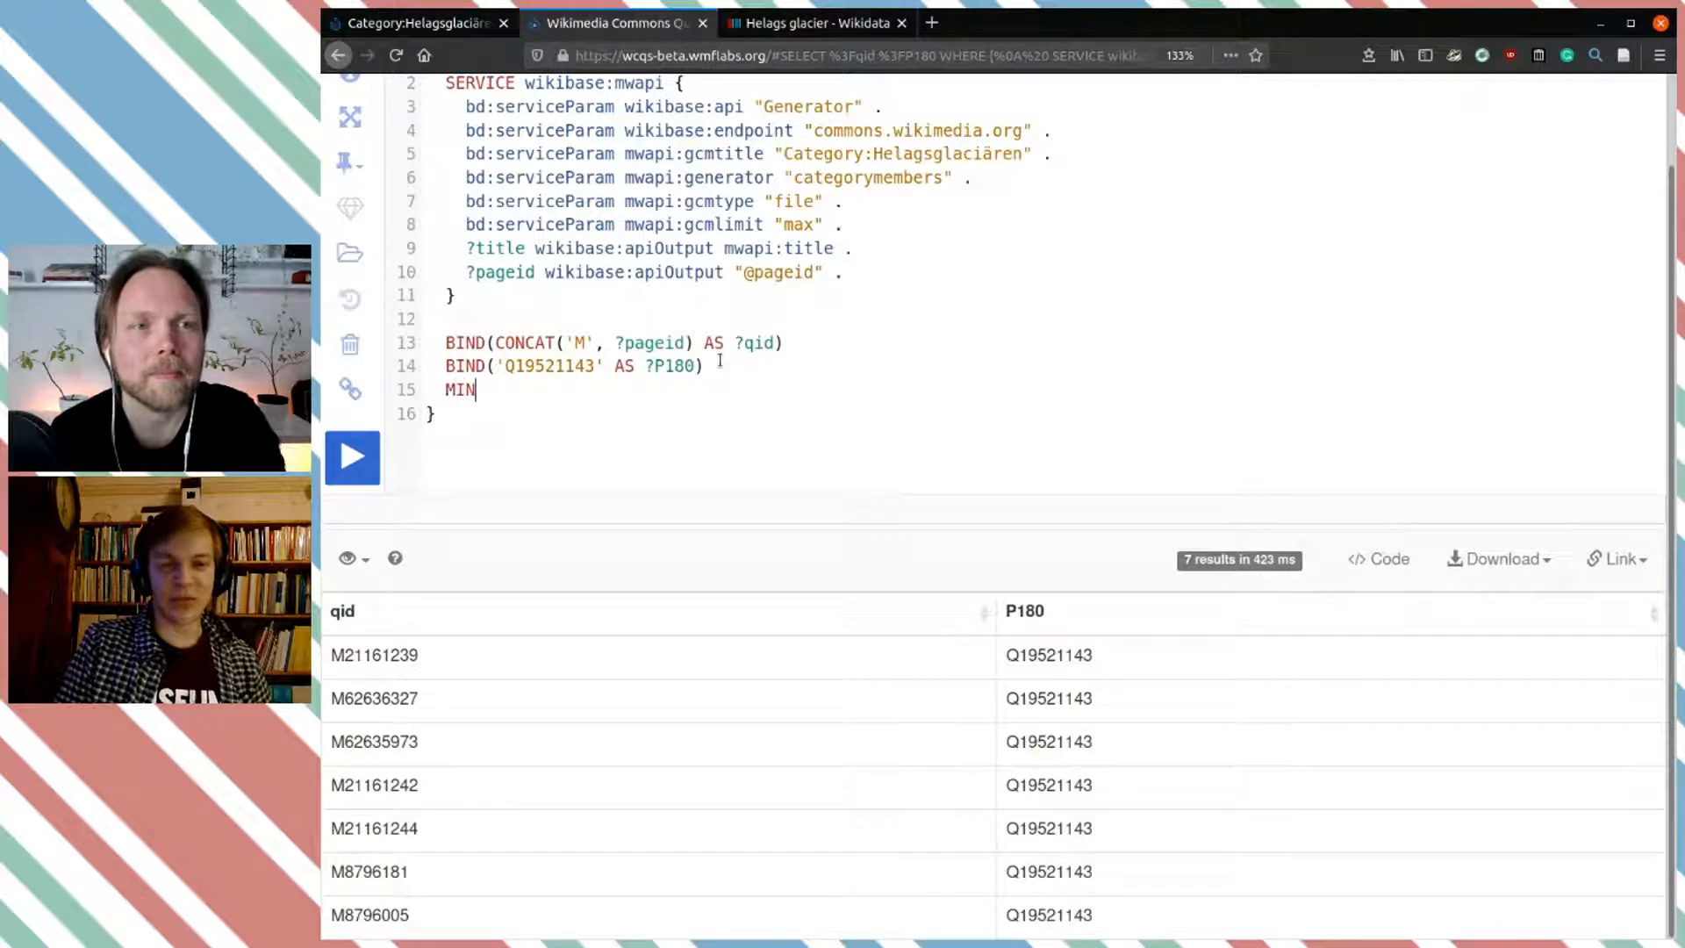
type("US")
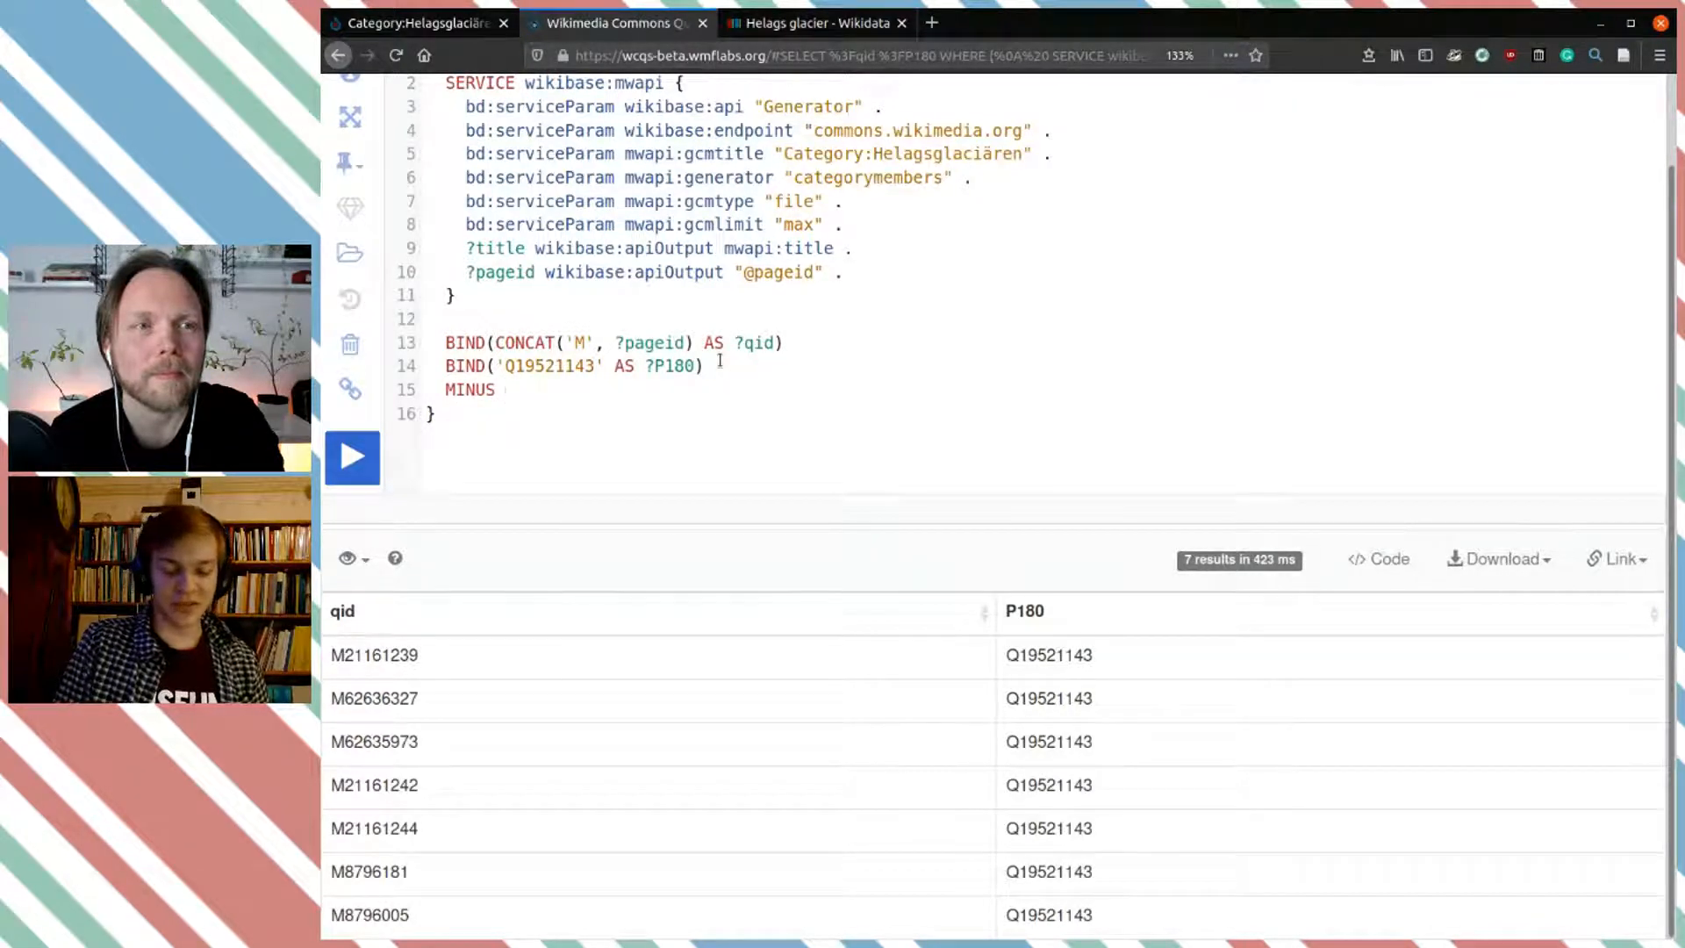
type("{}")
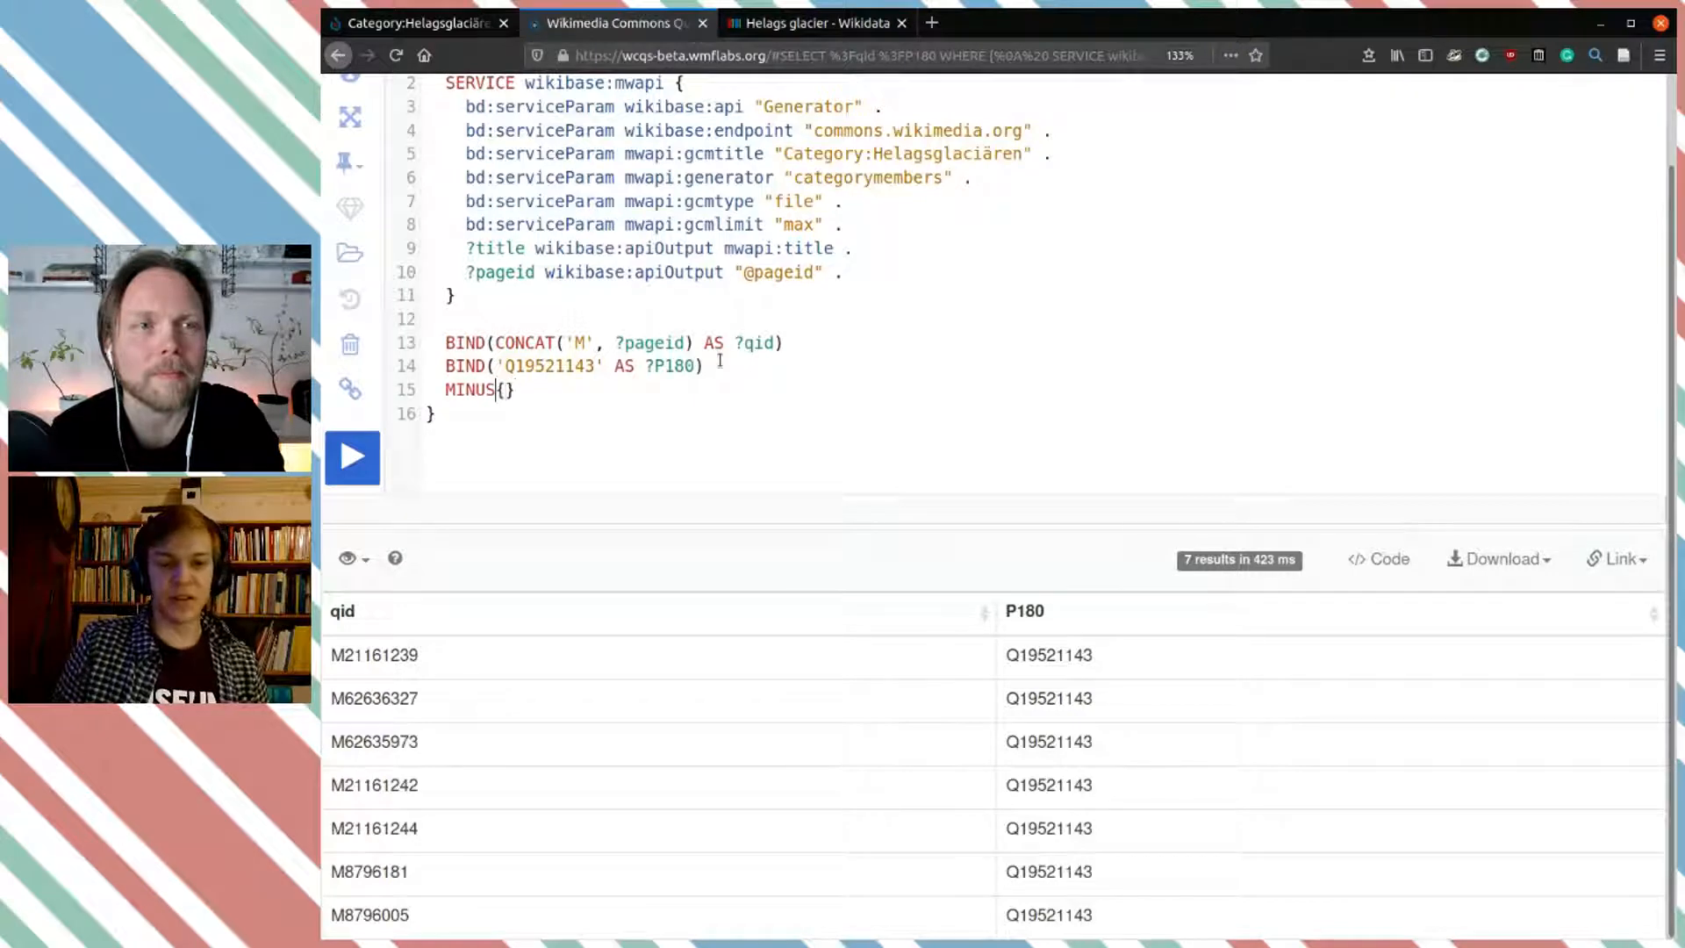
key("Right")
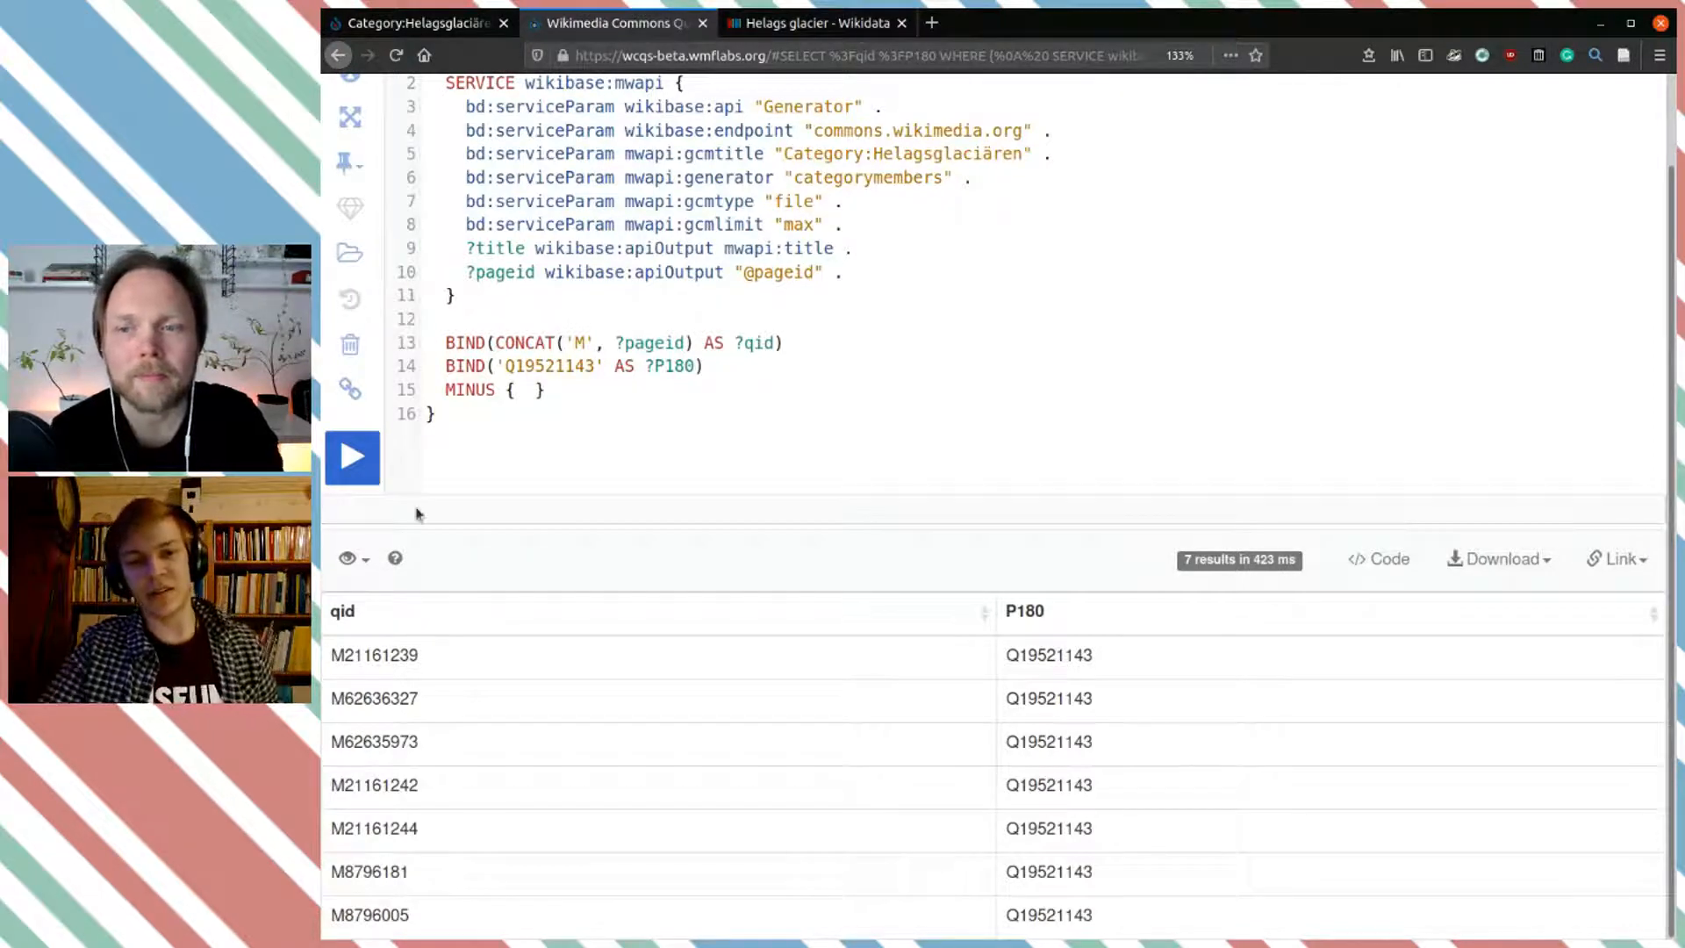
Step: Fill the MINUS clause with wd:Q19521143 wdt:P180, reusing the QID from the binding above
double_click(549, 366)
key("ctrl+c")
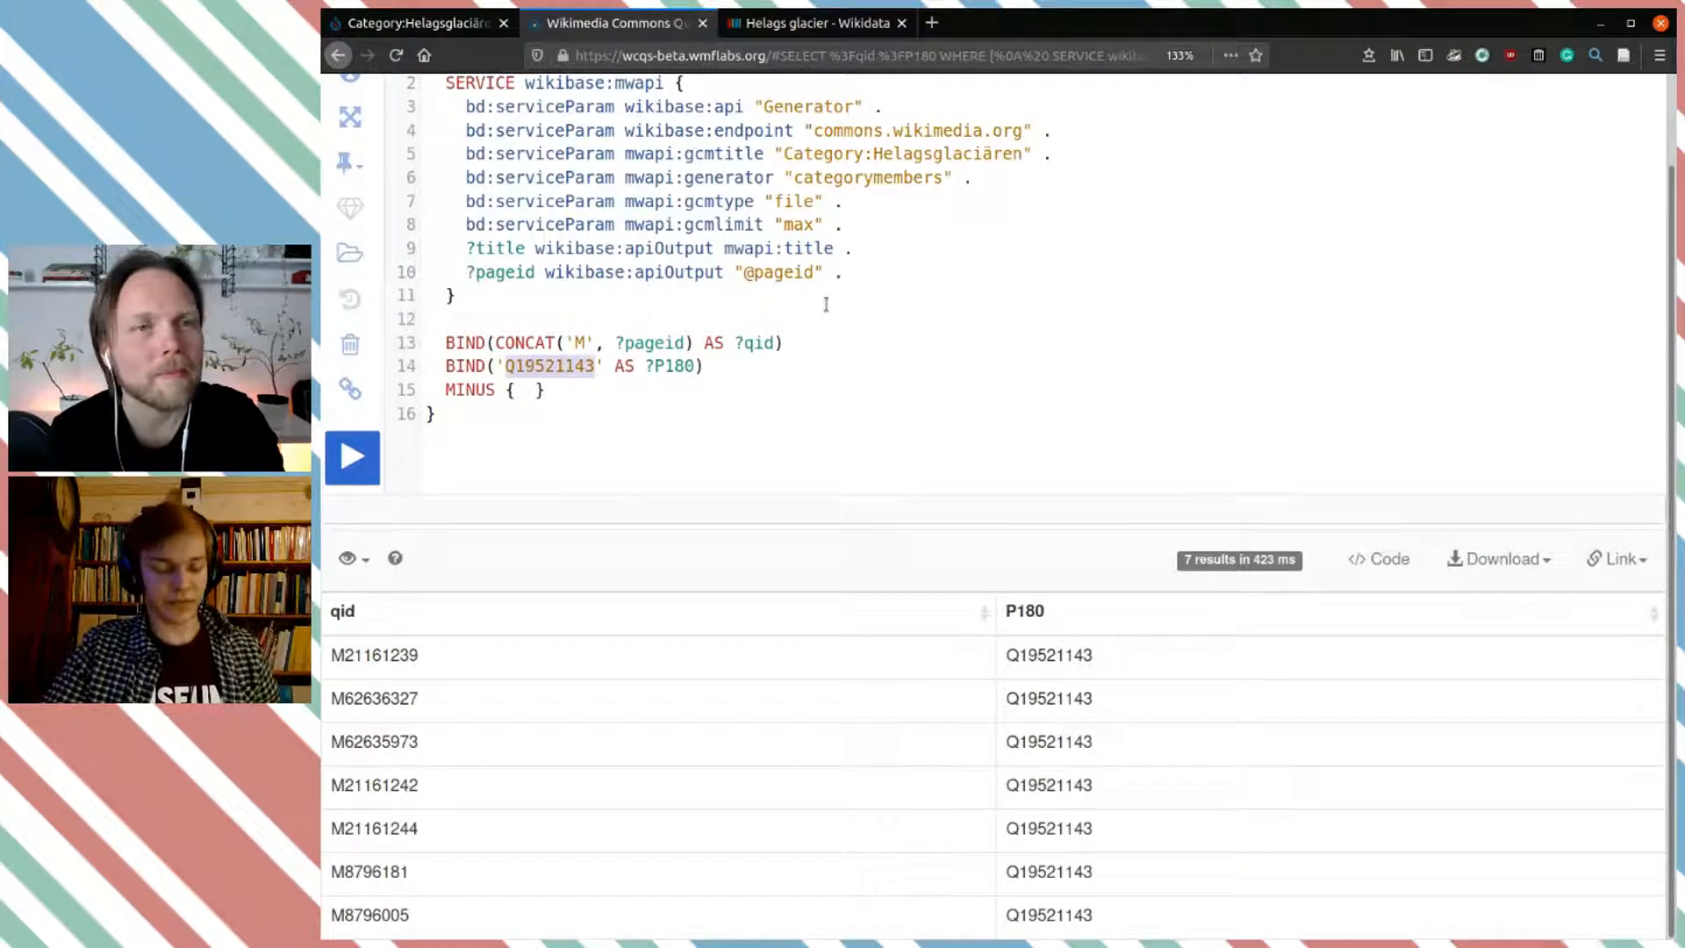
left_click(527, 391)
type("wd:")
key("ctrl+v")
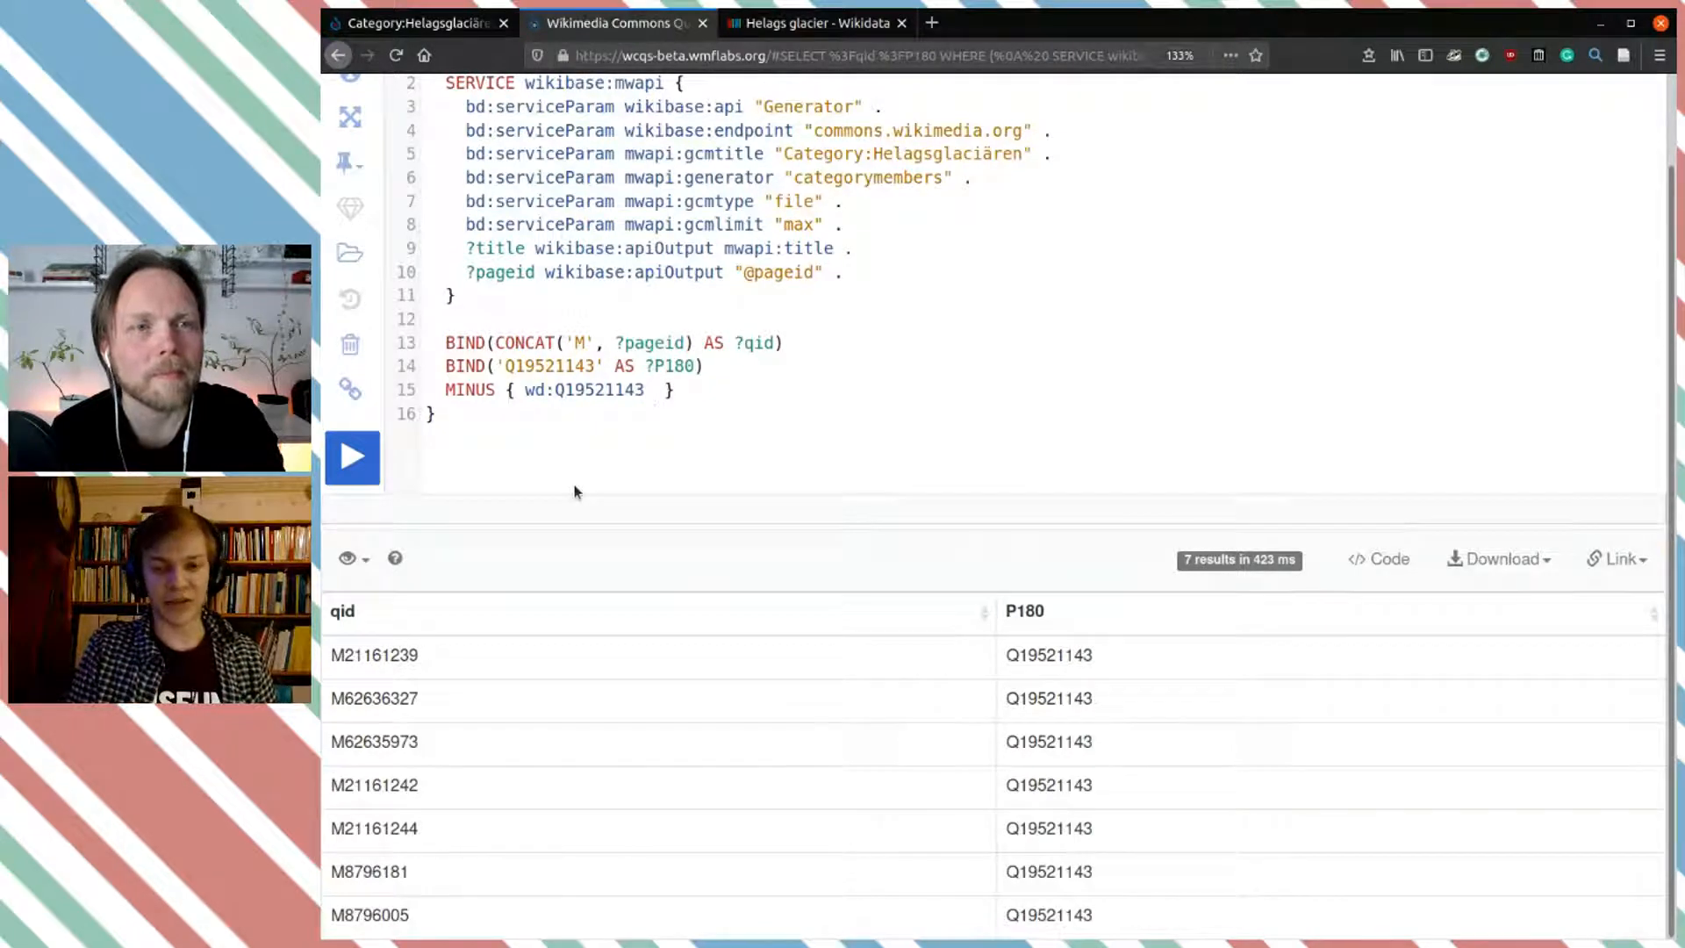
type("wdt:")
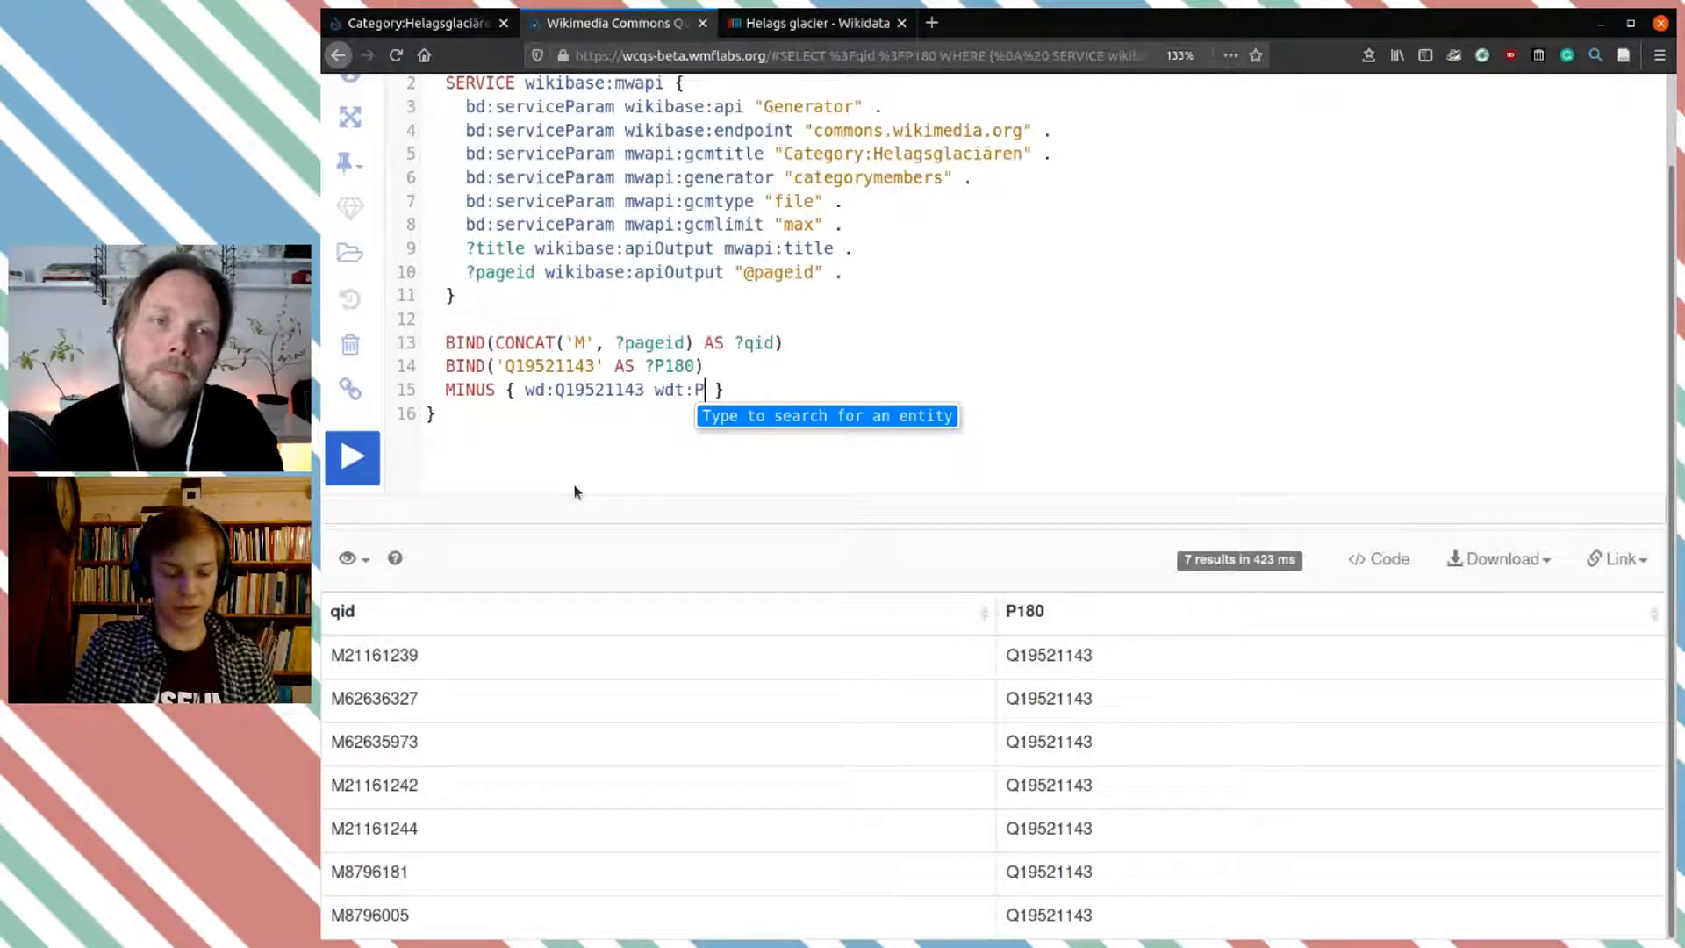
type("P1")
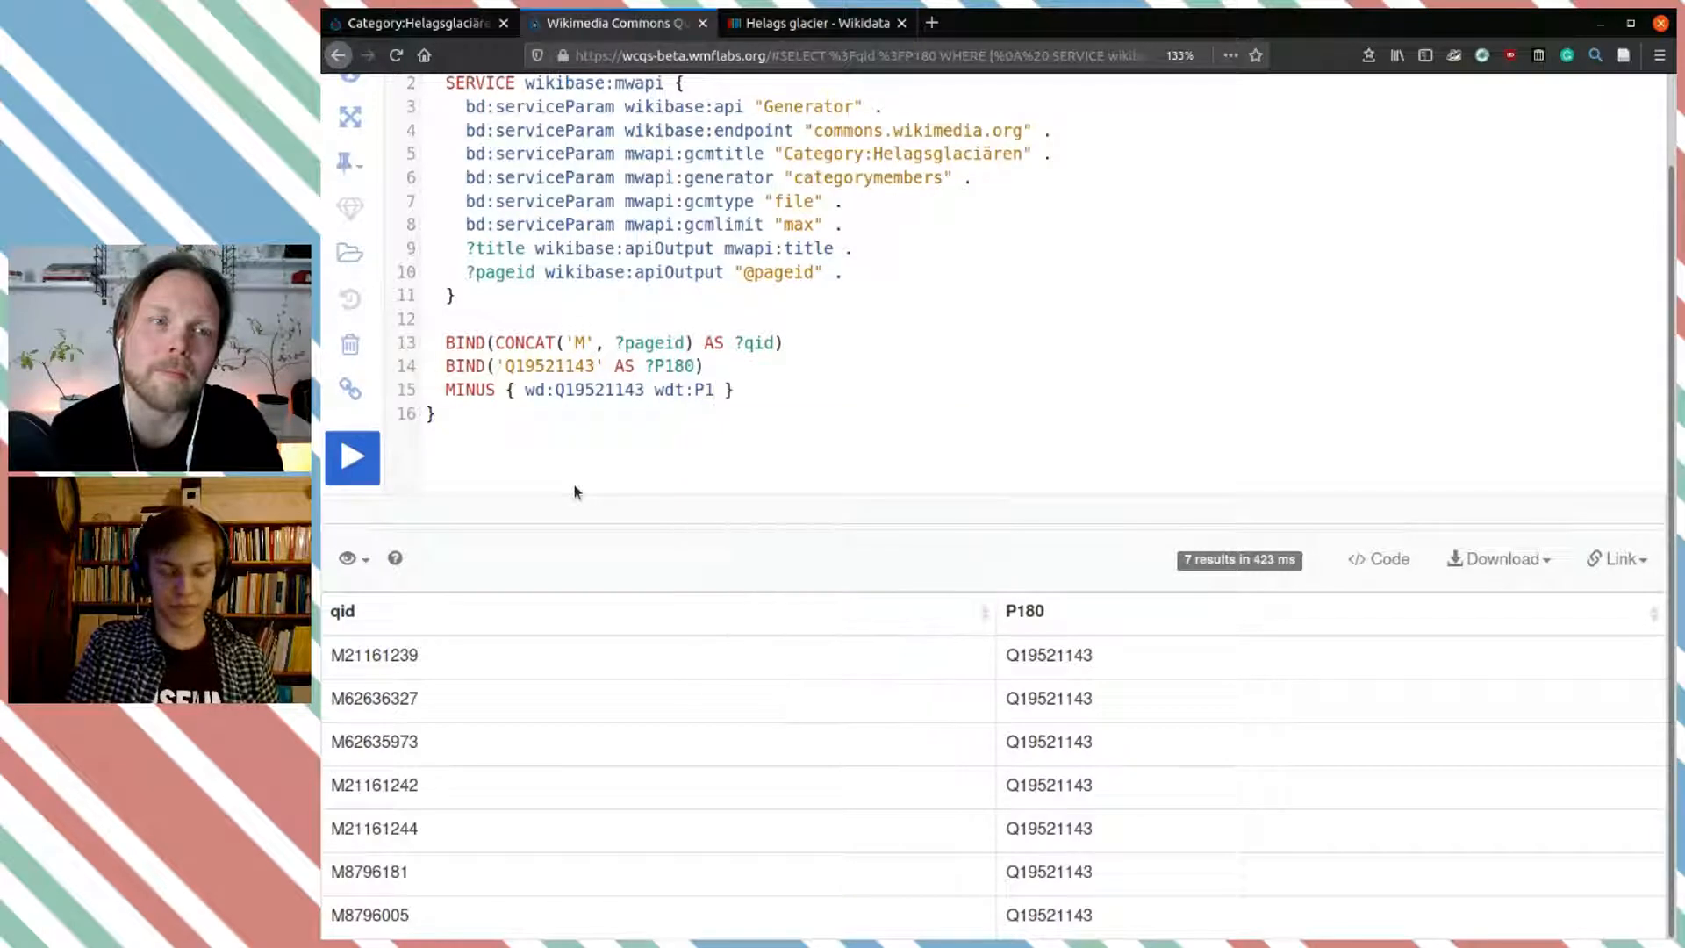
type("80")
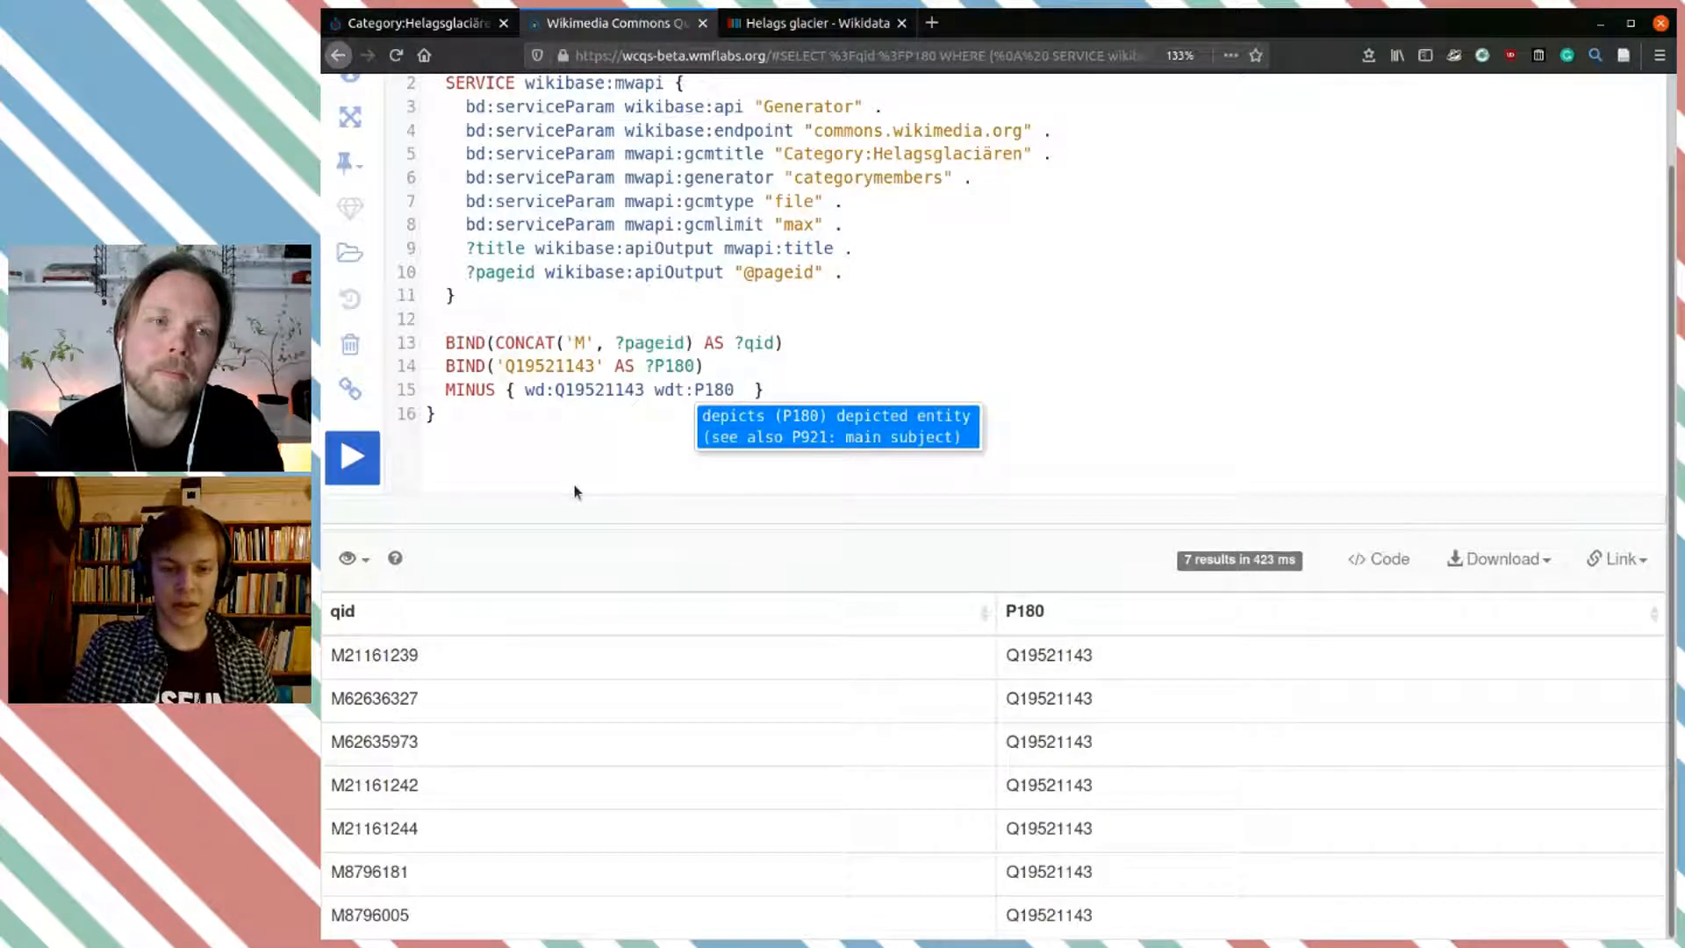
Step: Move wd:Q19521143 behind wdt:P180 in the MINUS clause and put URI() in the subject position
left_click(645, 390)
left_click_drag(646, 389, 524, 389)
key("ctrl+c")
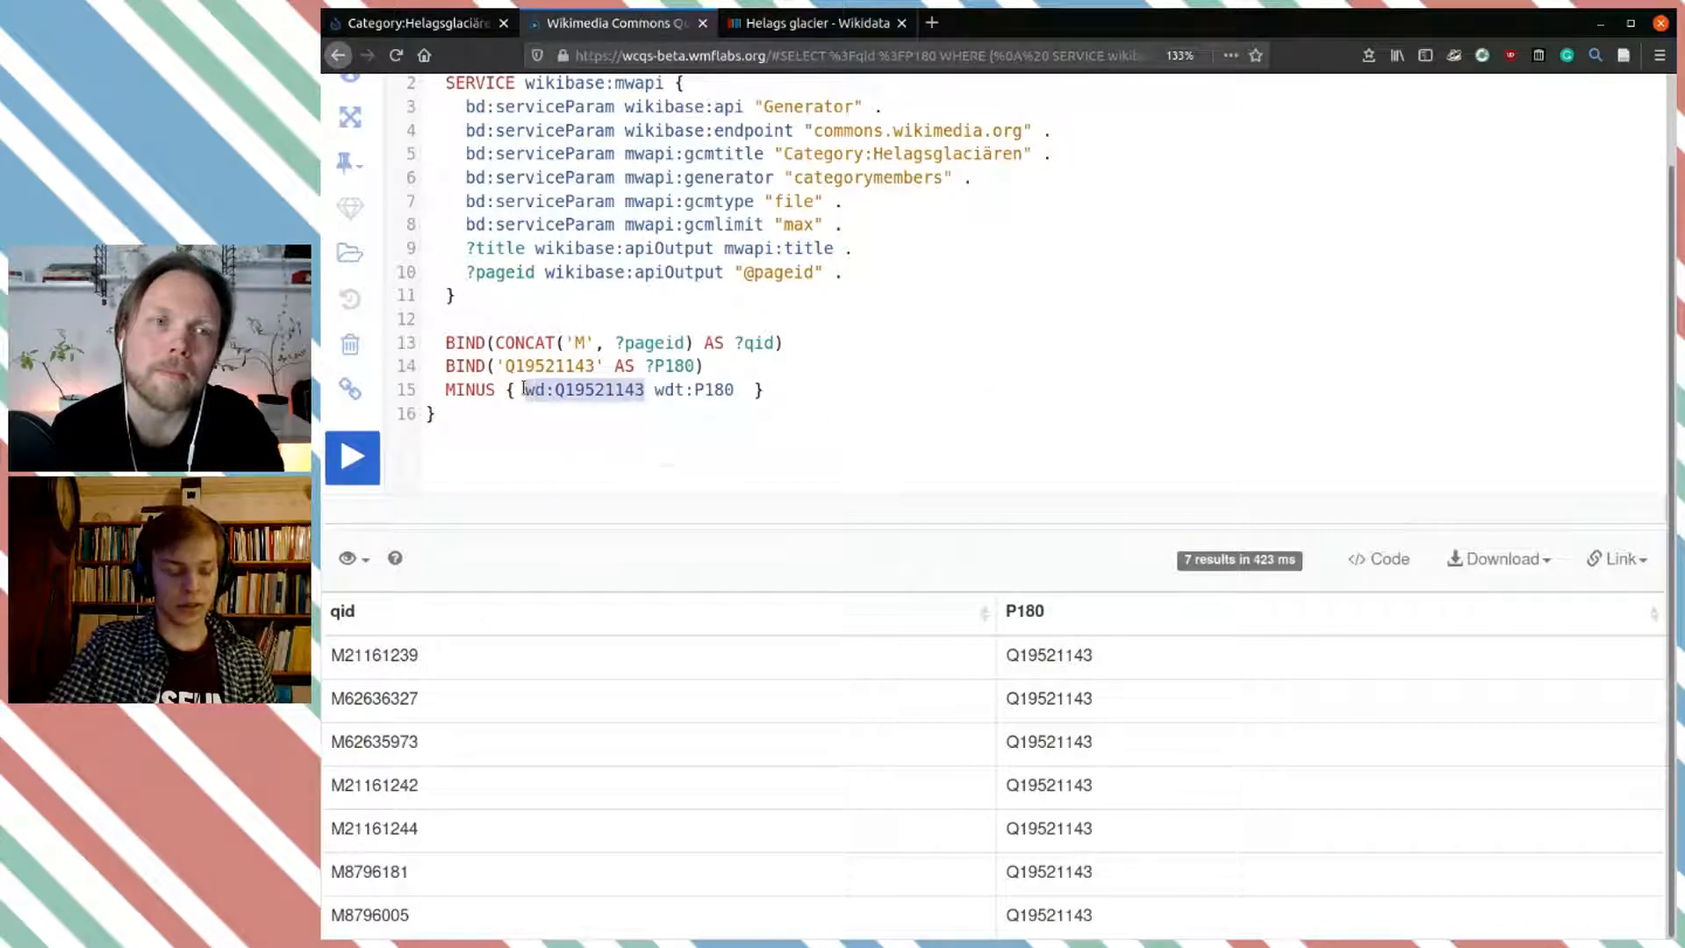
key("BackSpace")
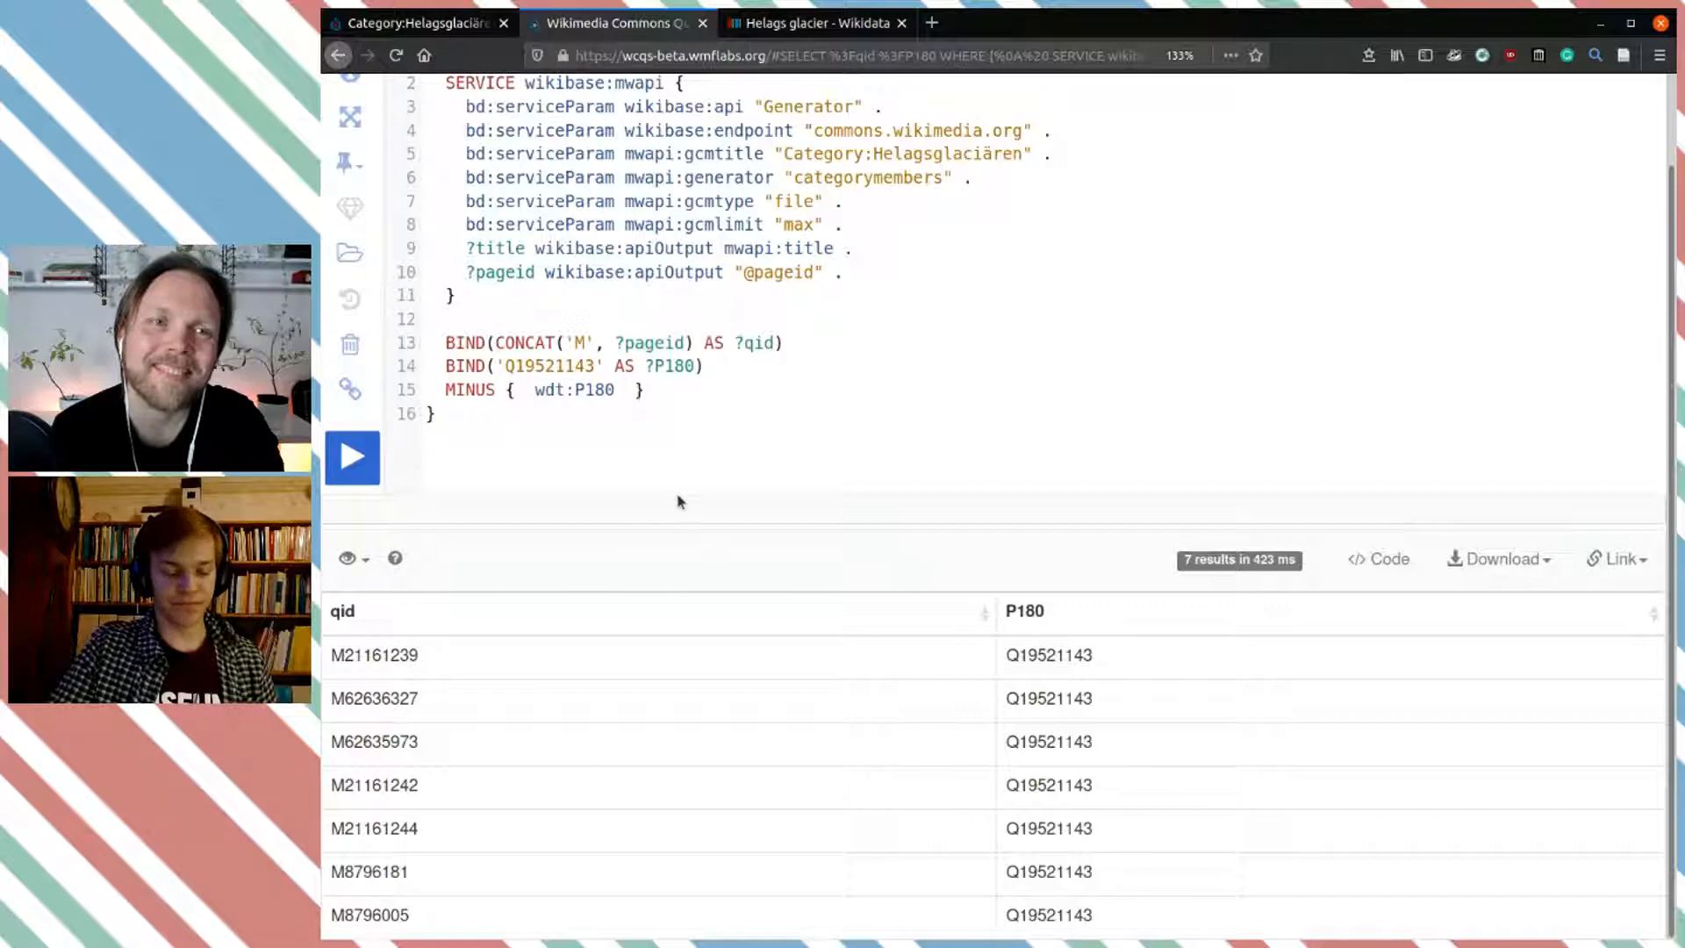
key("ctrl+v")
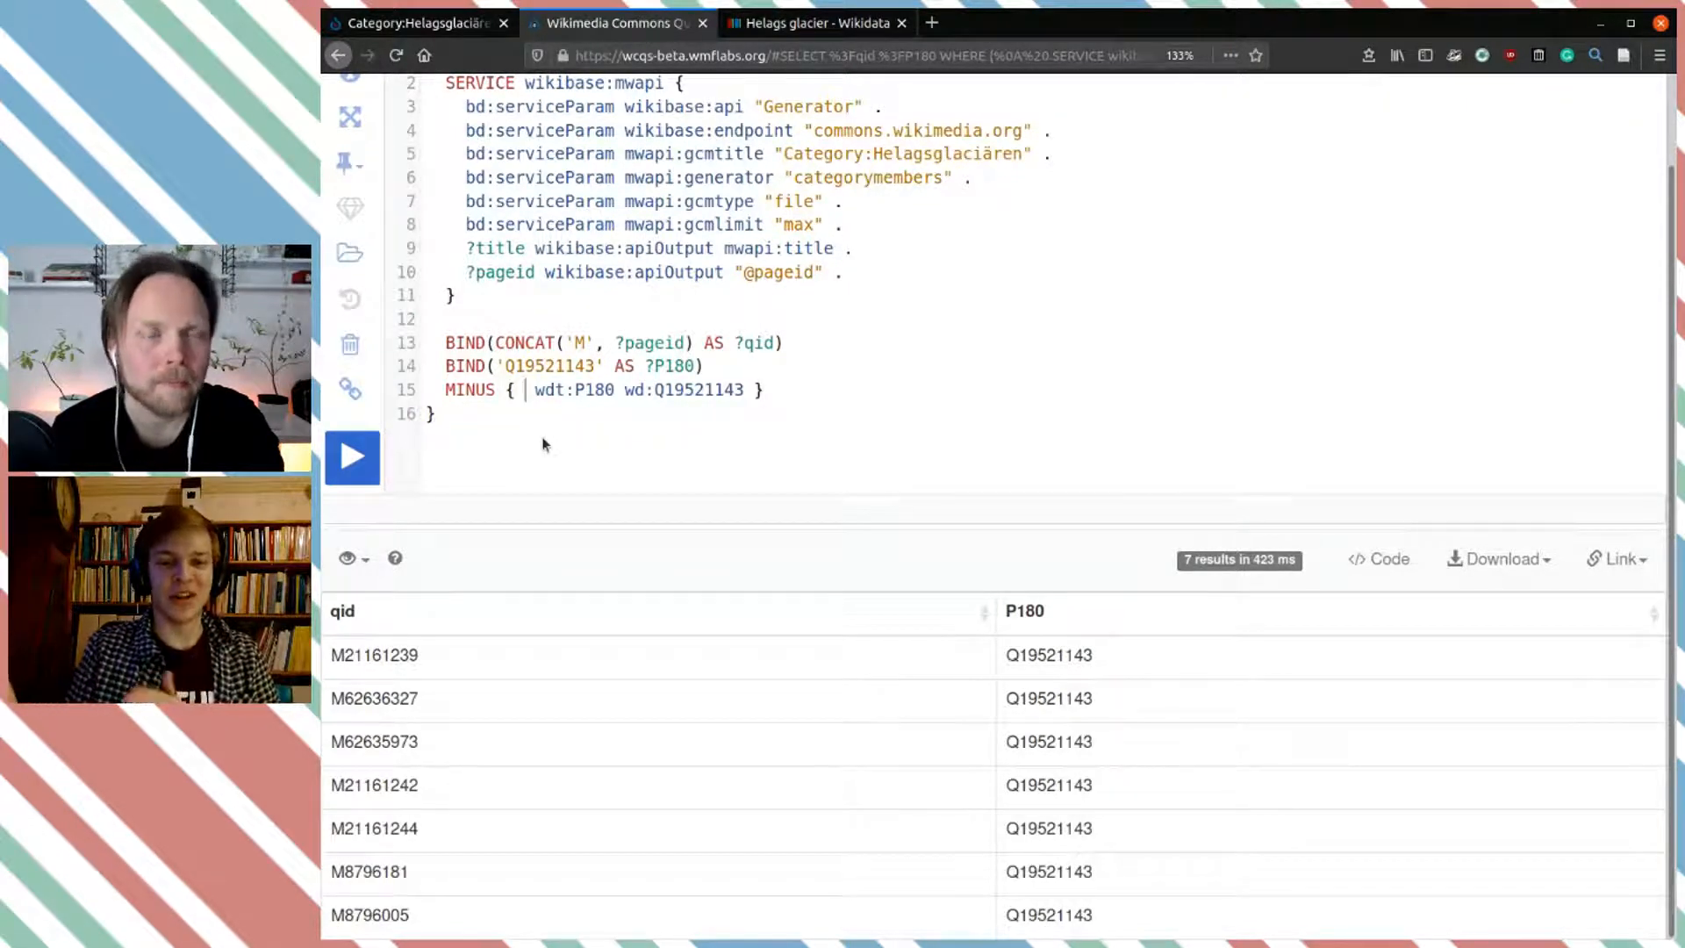
key("Right")
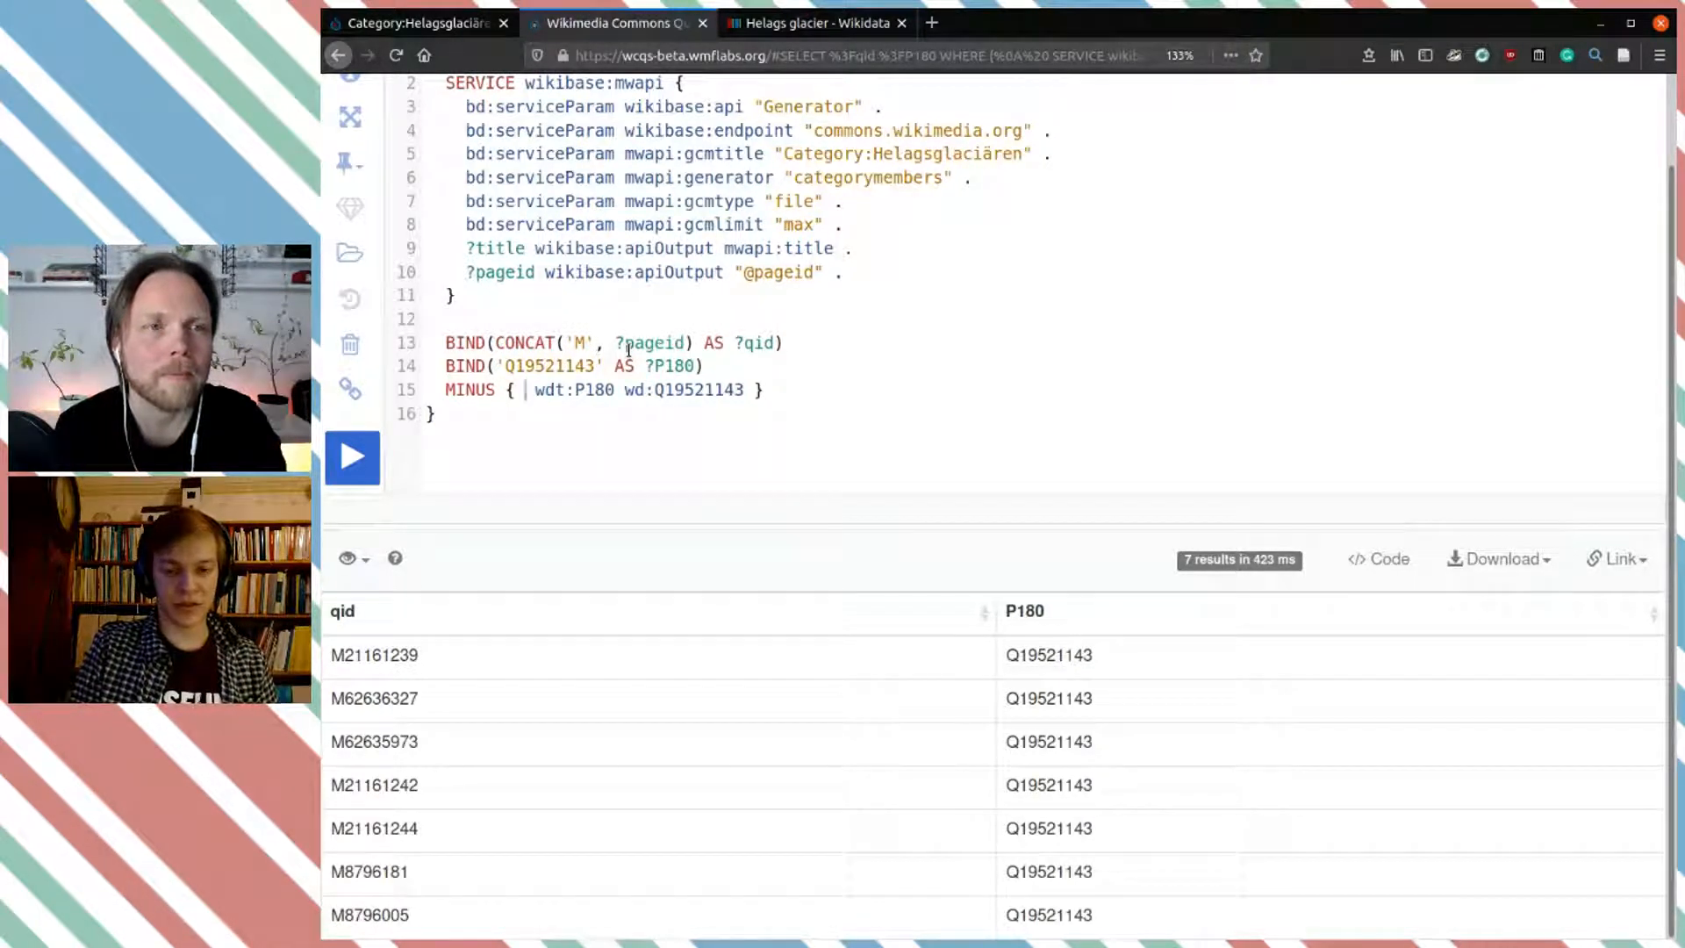
type("URI()")
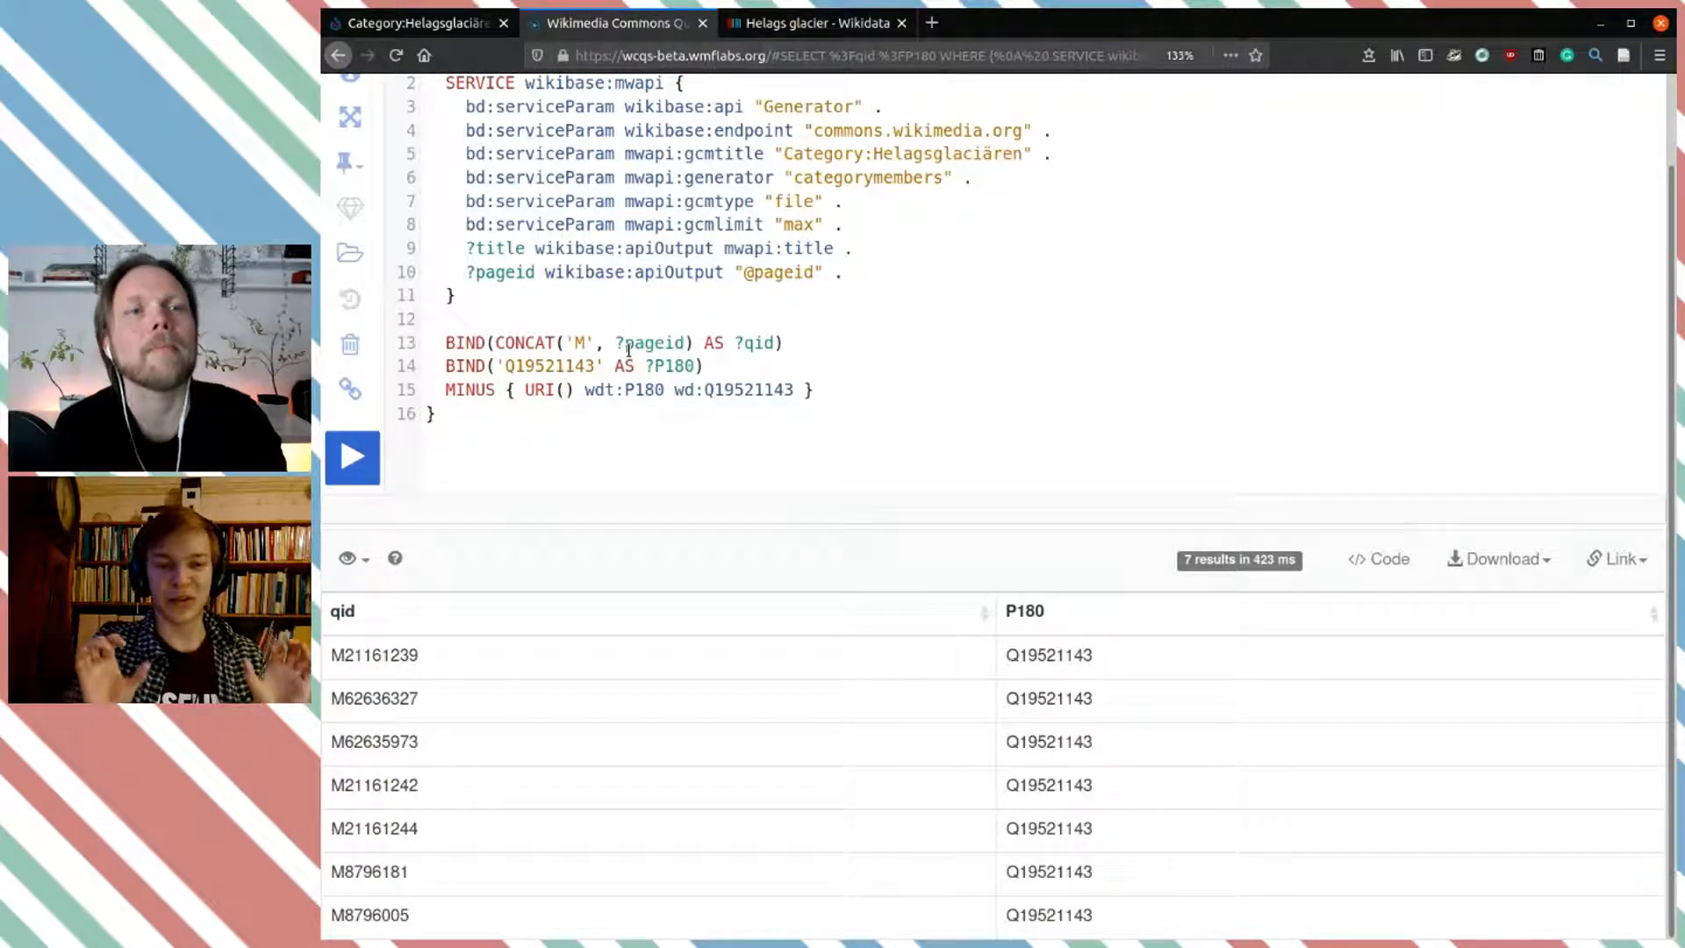
Step: Insert the standard prefixes above the query to check their URIs, and delete the prefix block with its blank lines again
left_click(359, 169)
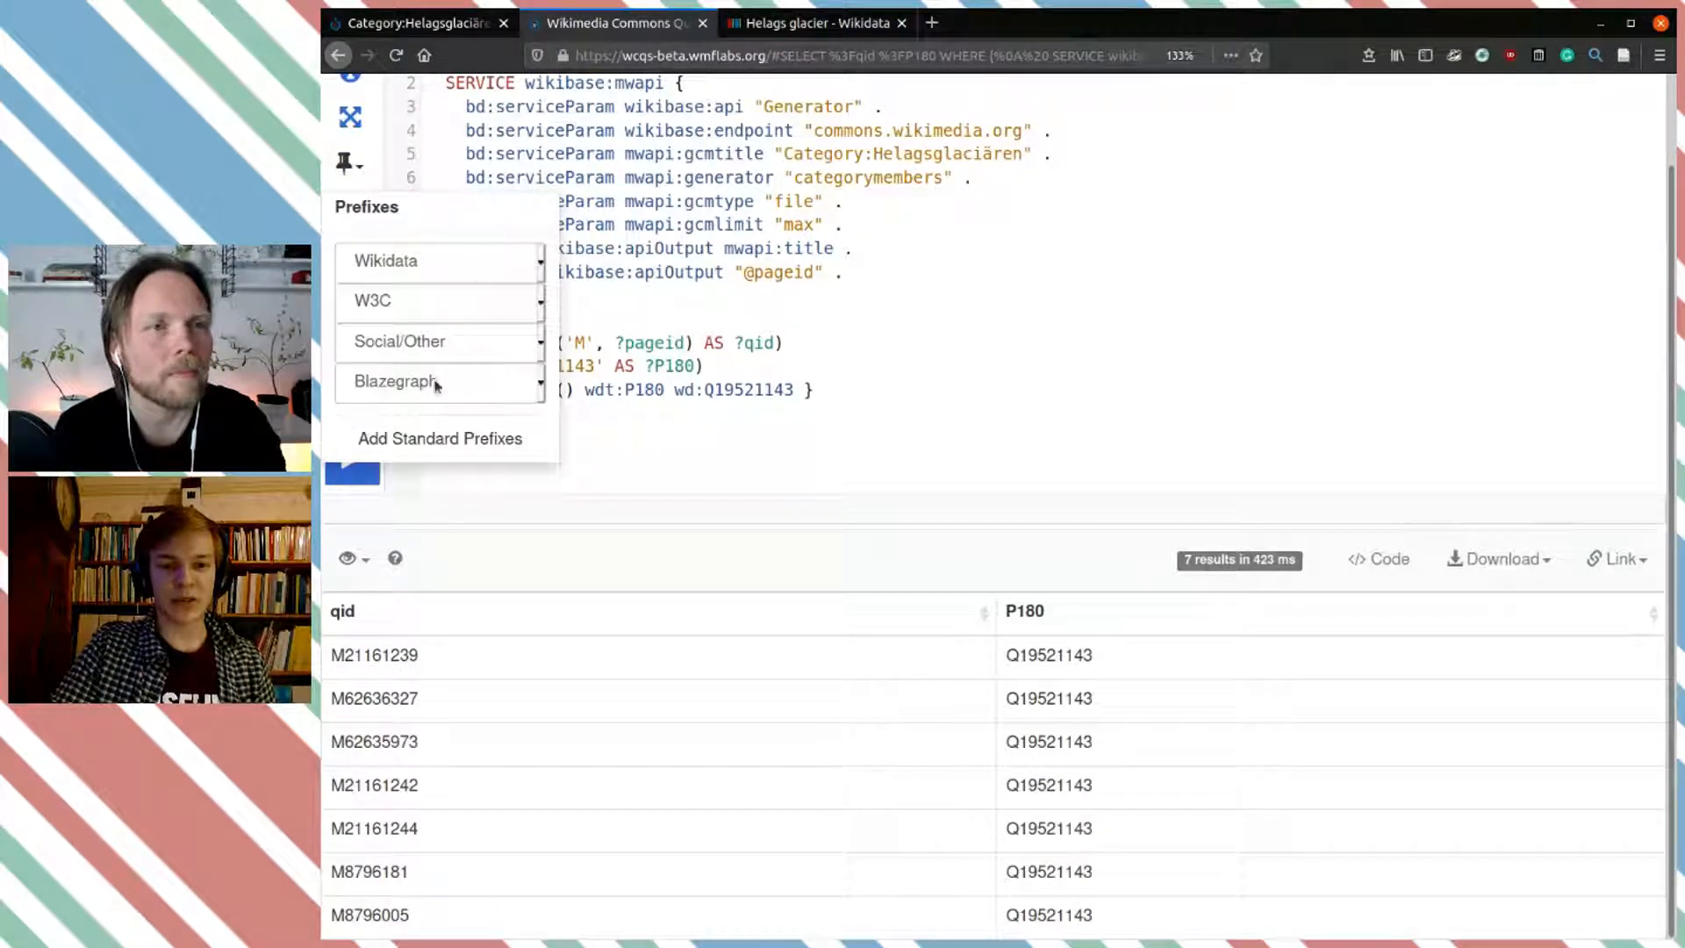
left_click(435, 443)
scroll(726, 326, "up", 1)
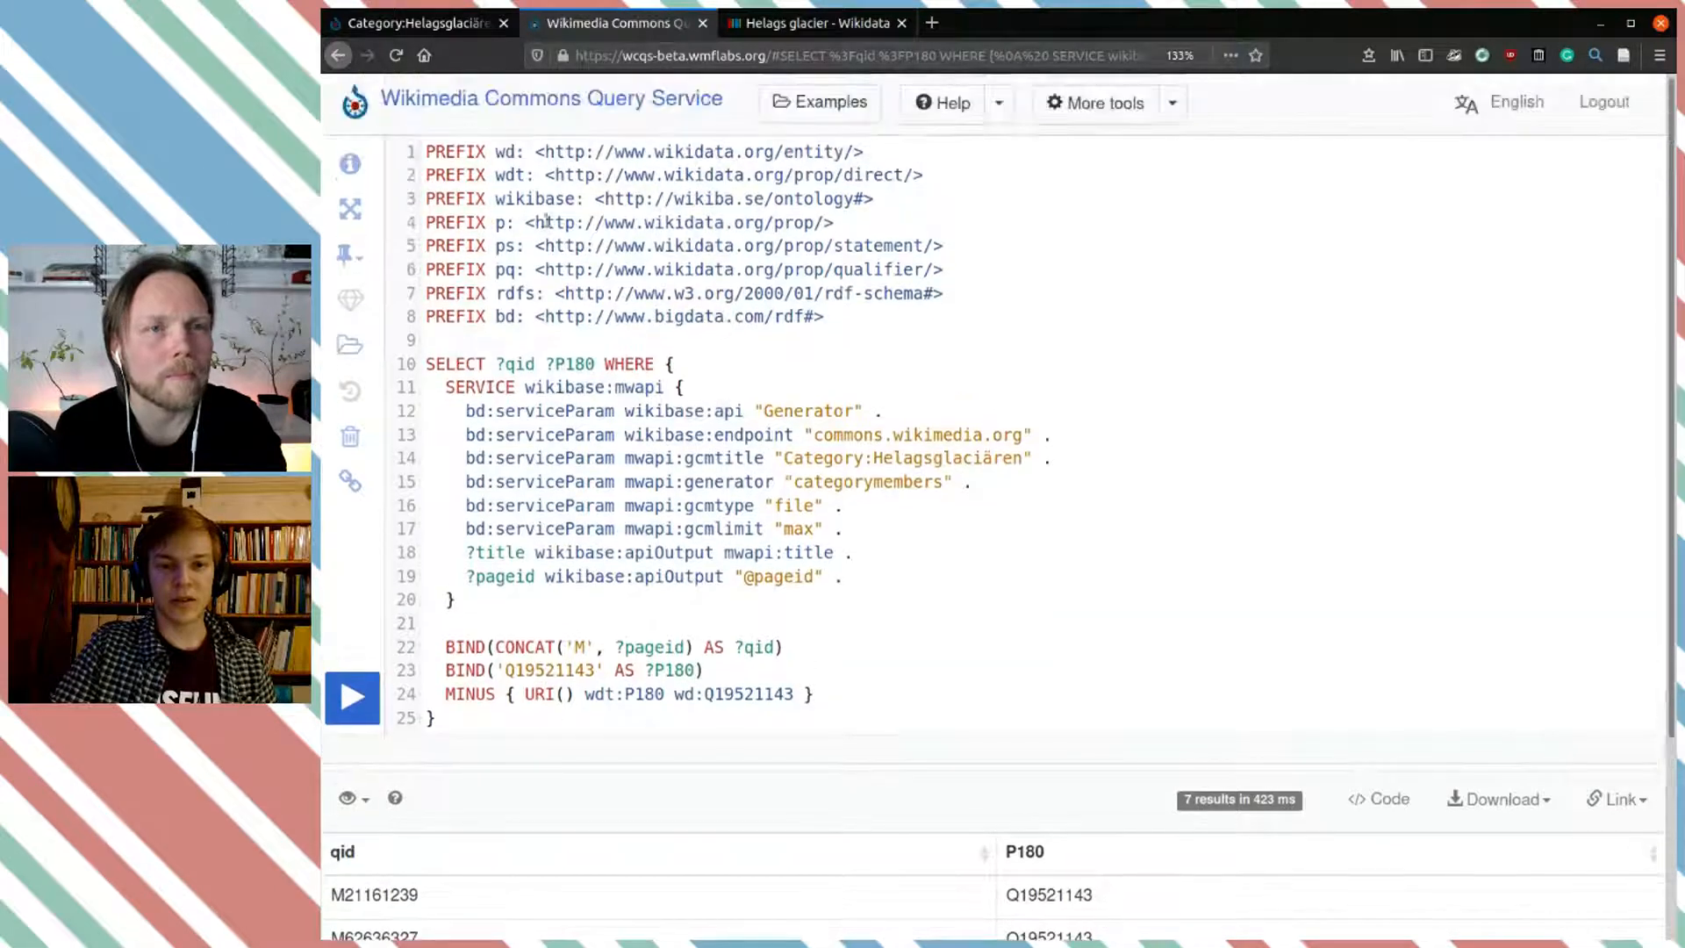
left_click_drag(833, 319, 355, 158)
key("BackSpace")
key("Down")
key("Down")
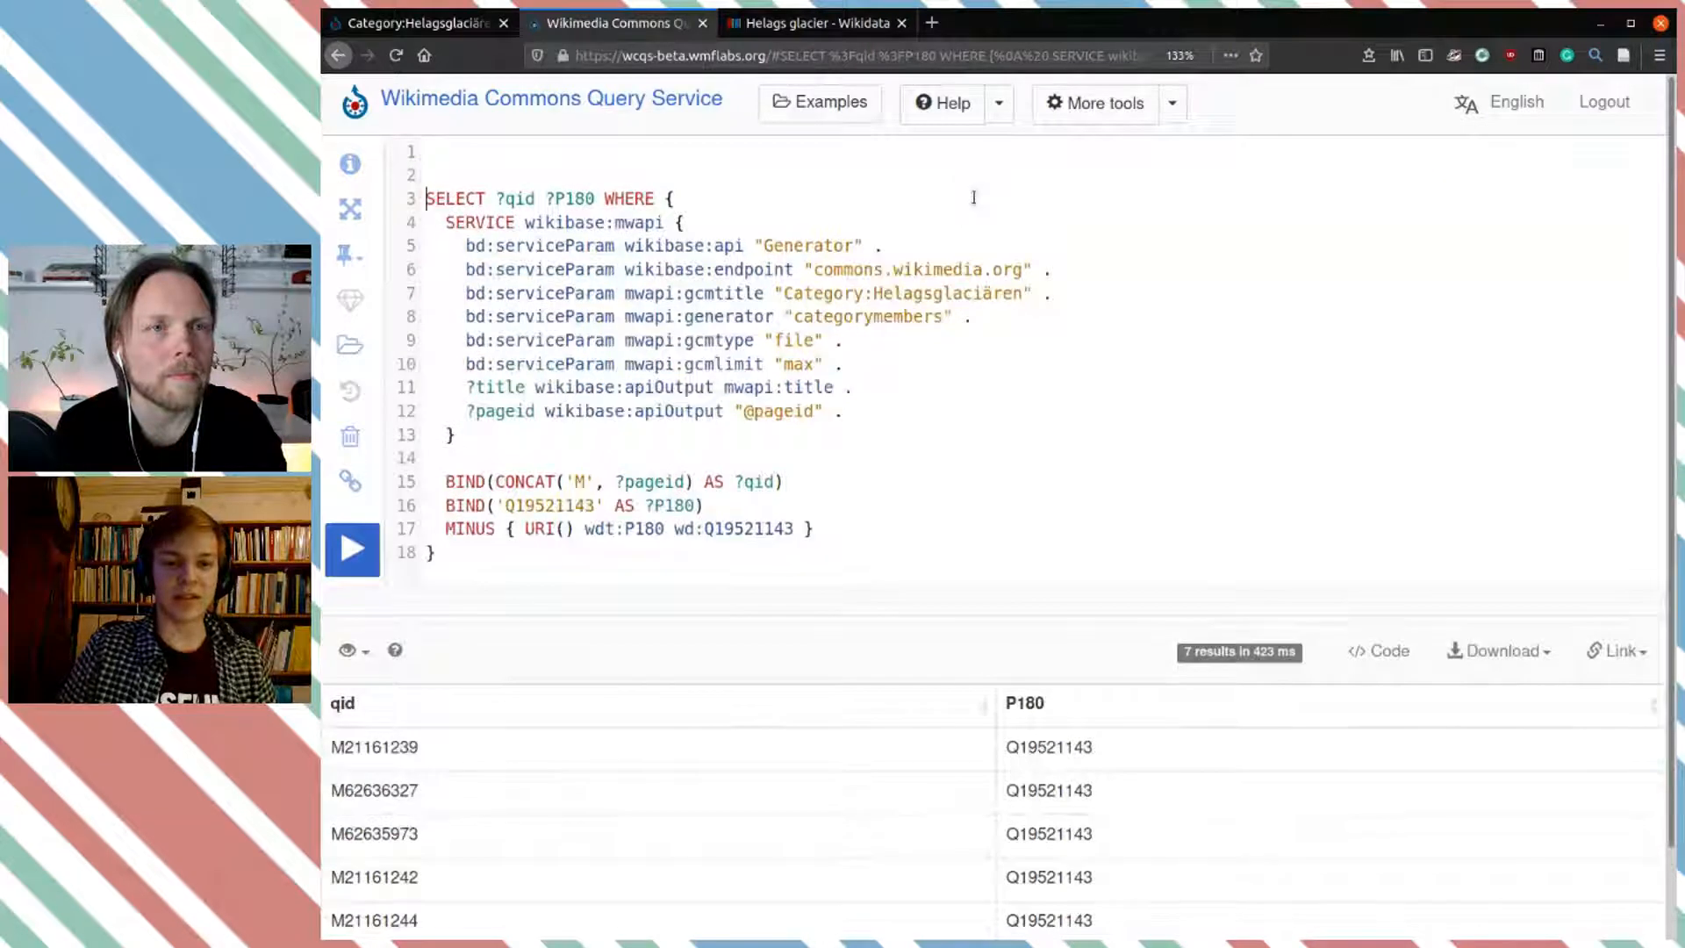
key("BackSpace")
key("BackSpace")
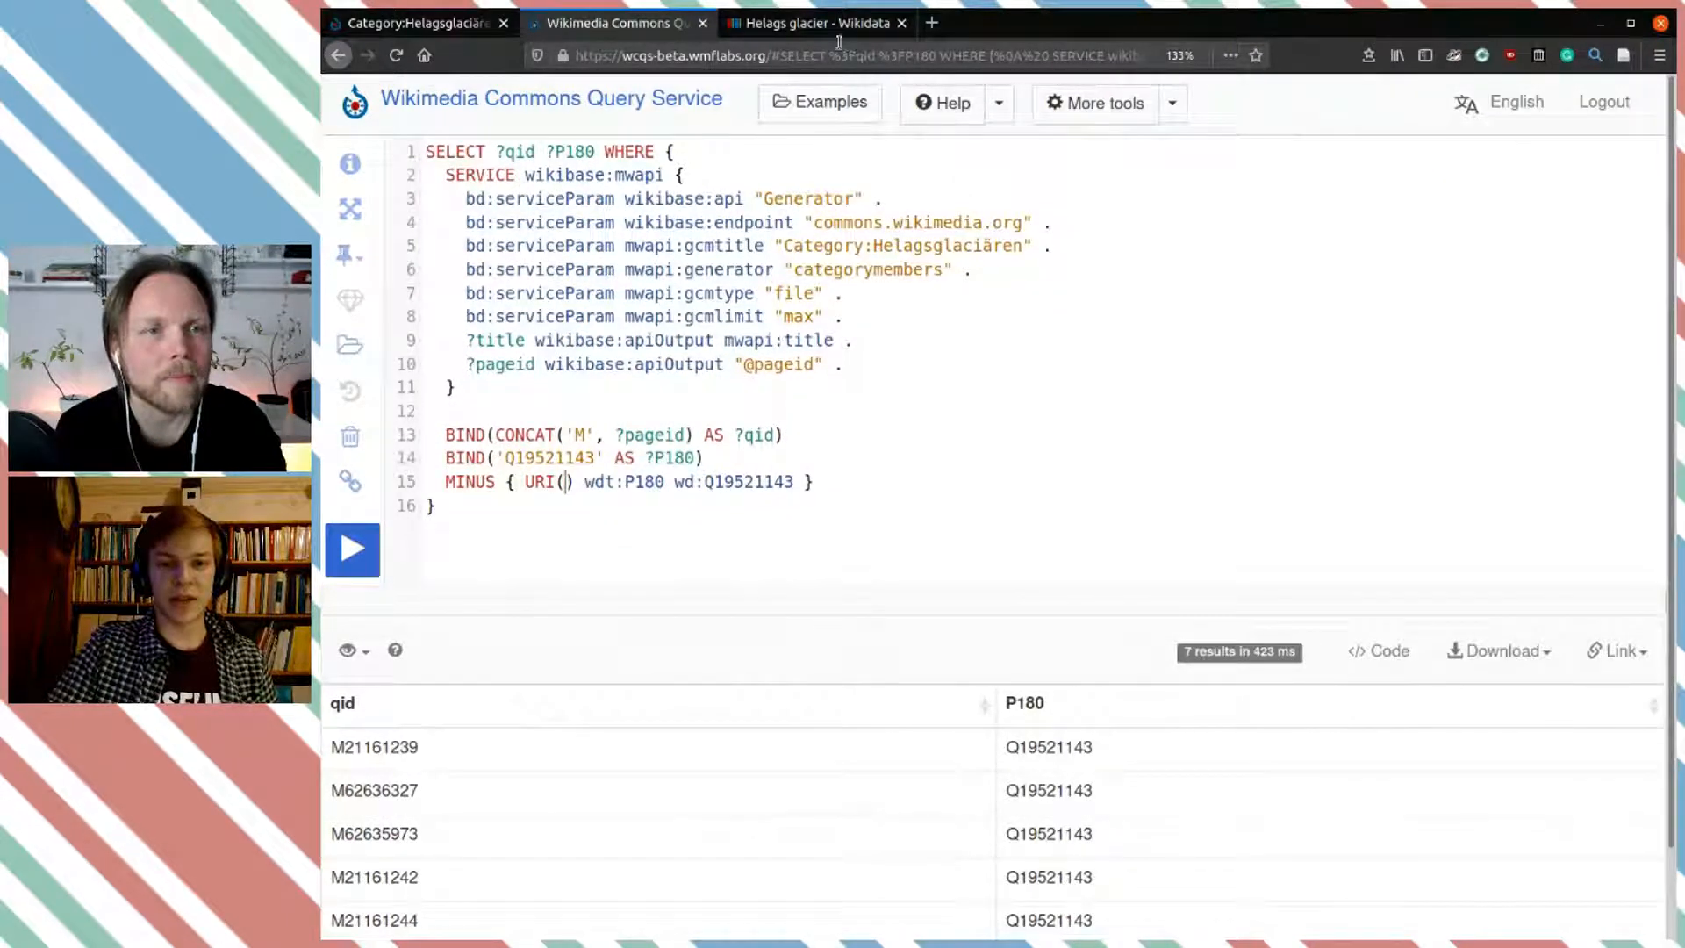
Step: Open the file page Glacier at Helags.JPG from the Helagsglaciären category and copy its concept URI
left_click(441, 31)
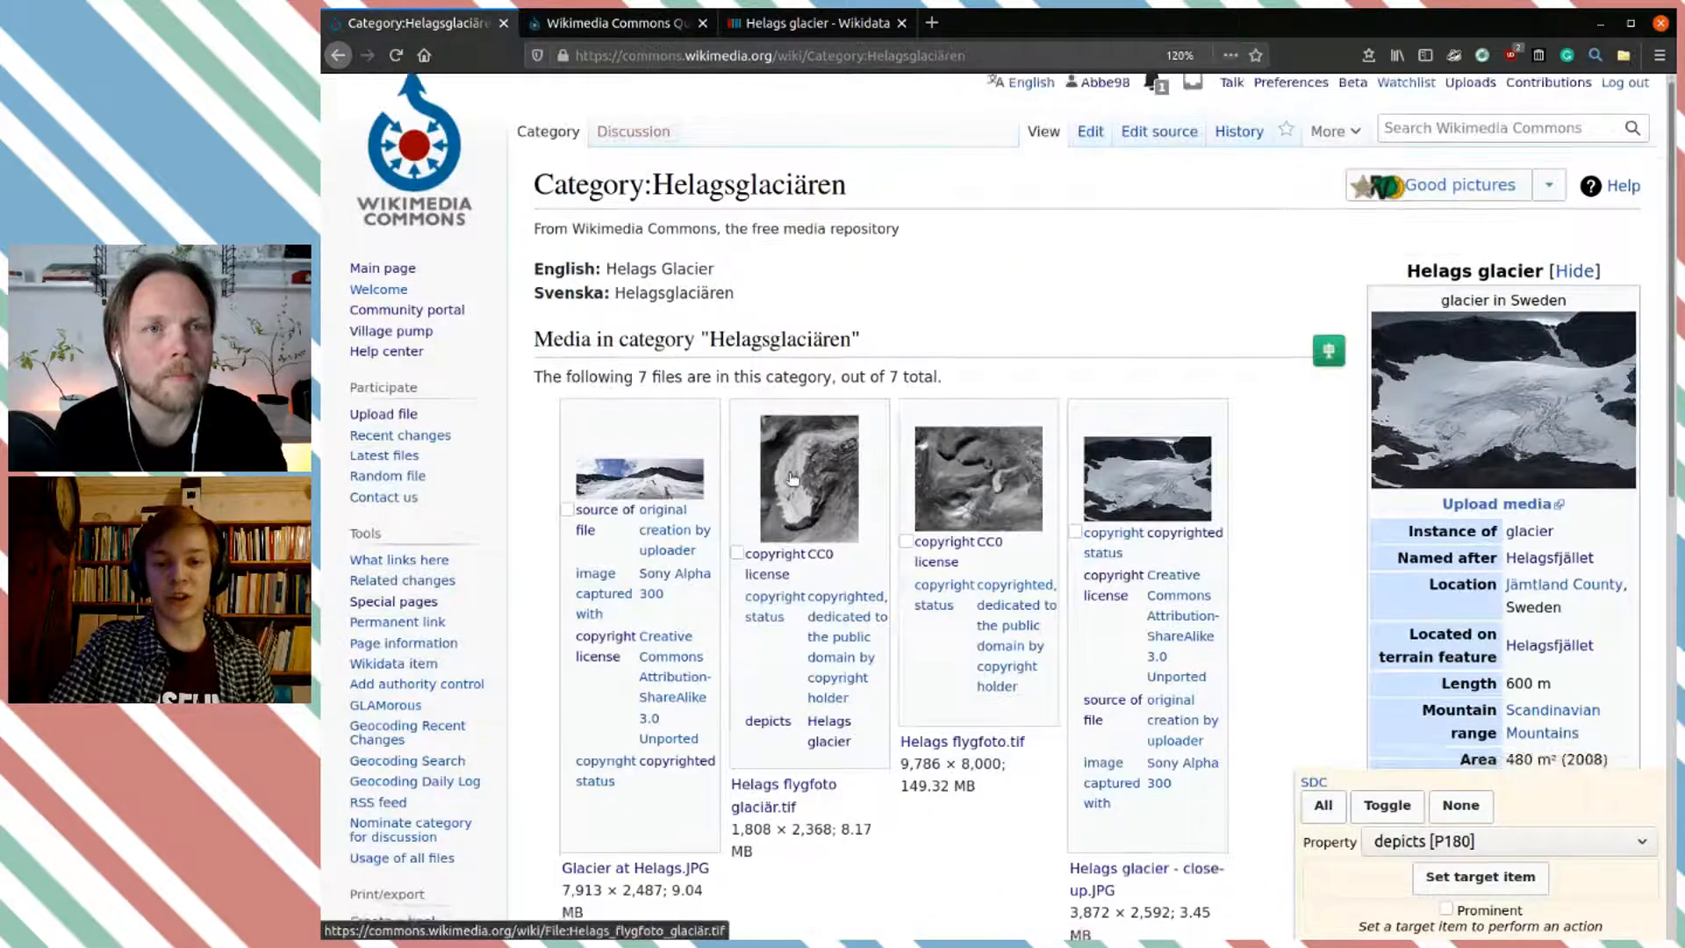
scroll(877, 421, "down", 5)
mouse_move(878, 421)
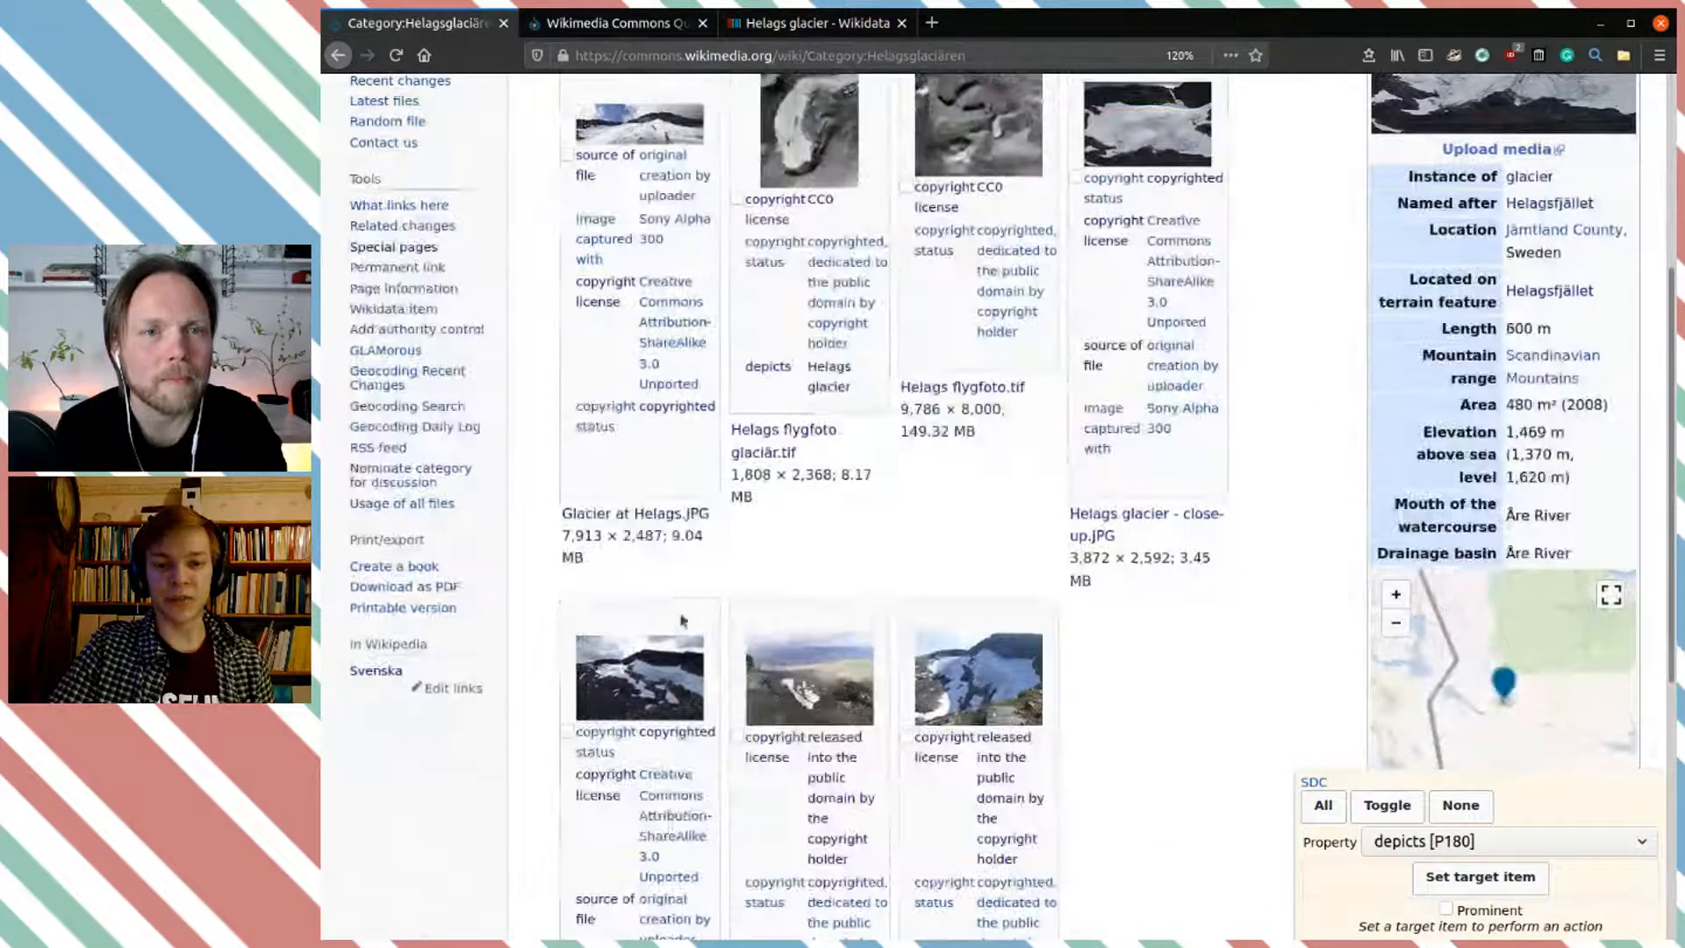
left_click(662, 516)
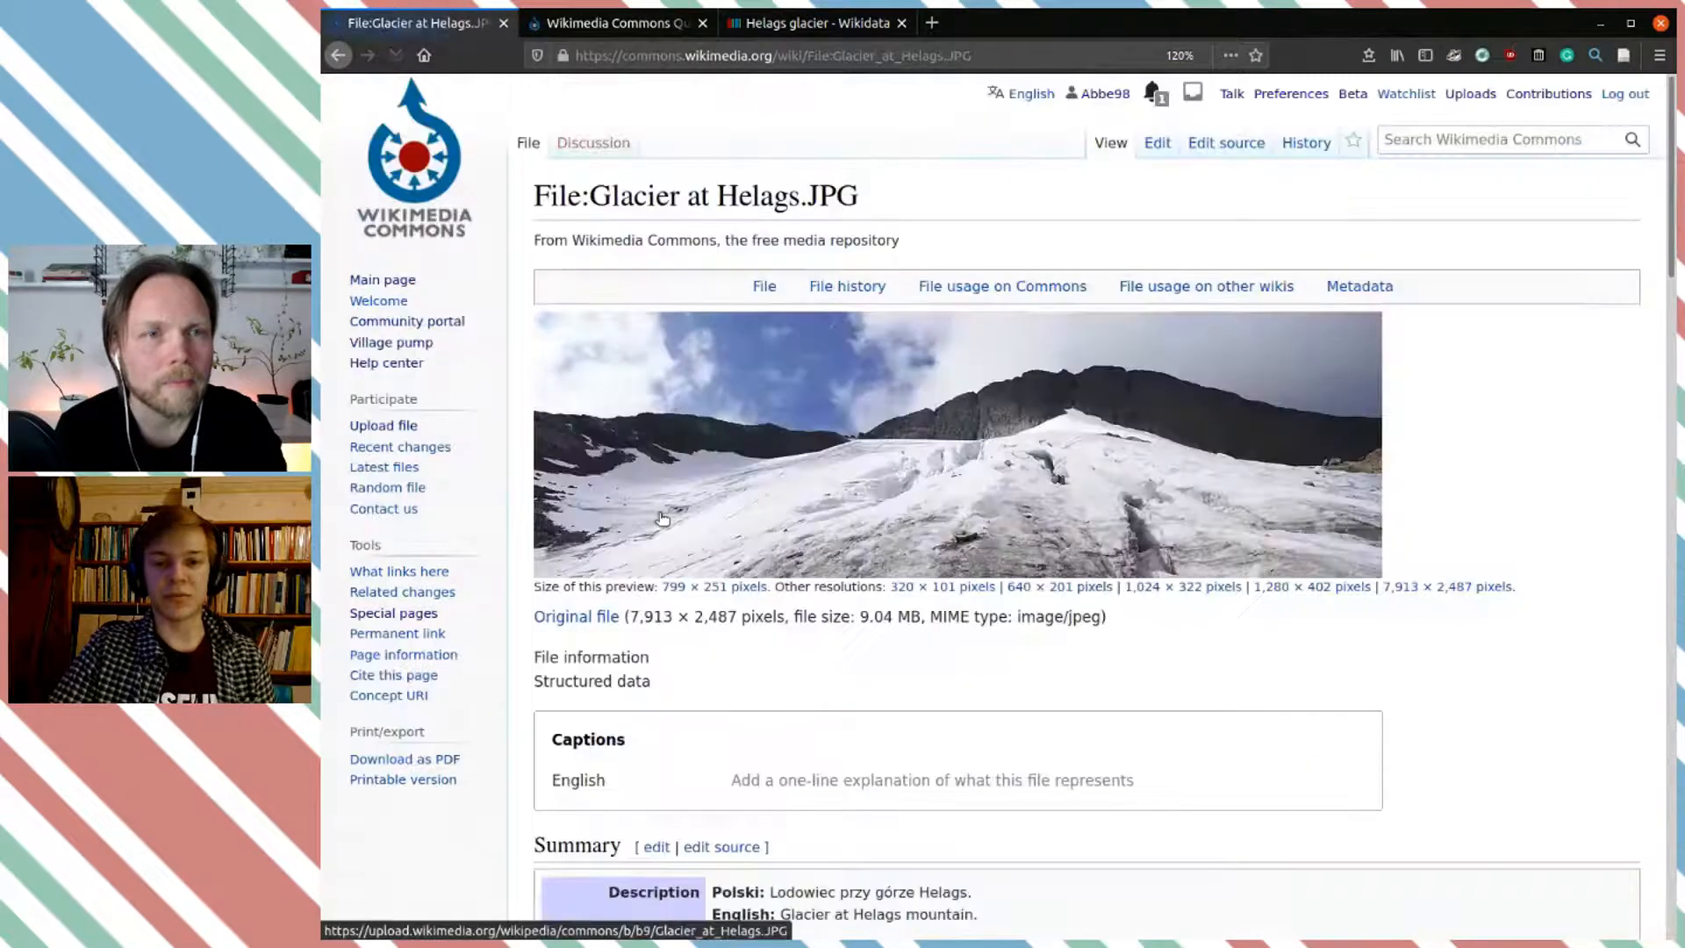
scroll(708, 477, "down", 3)
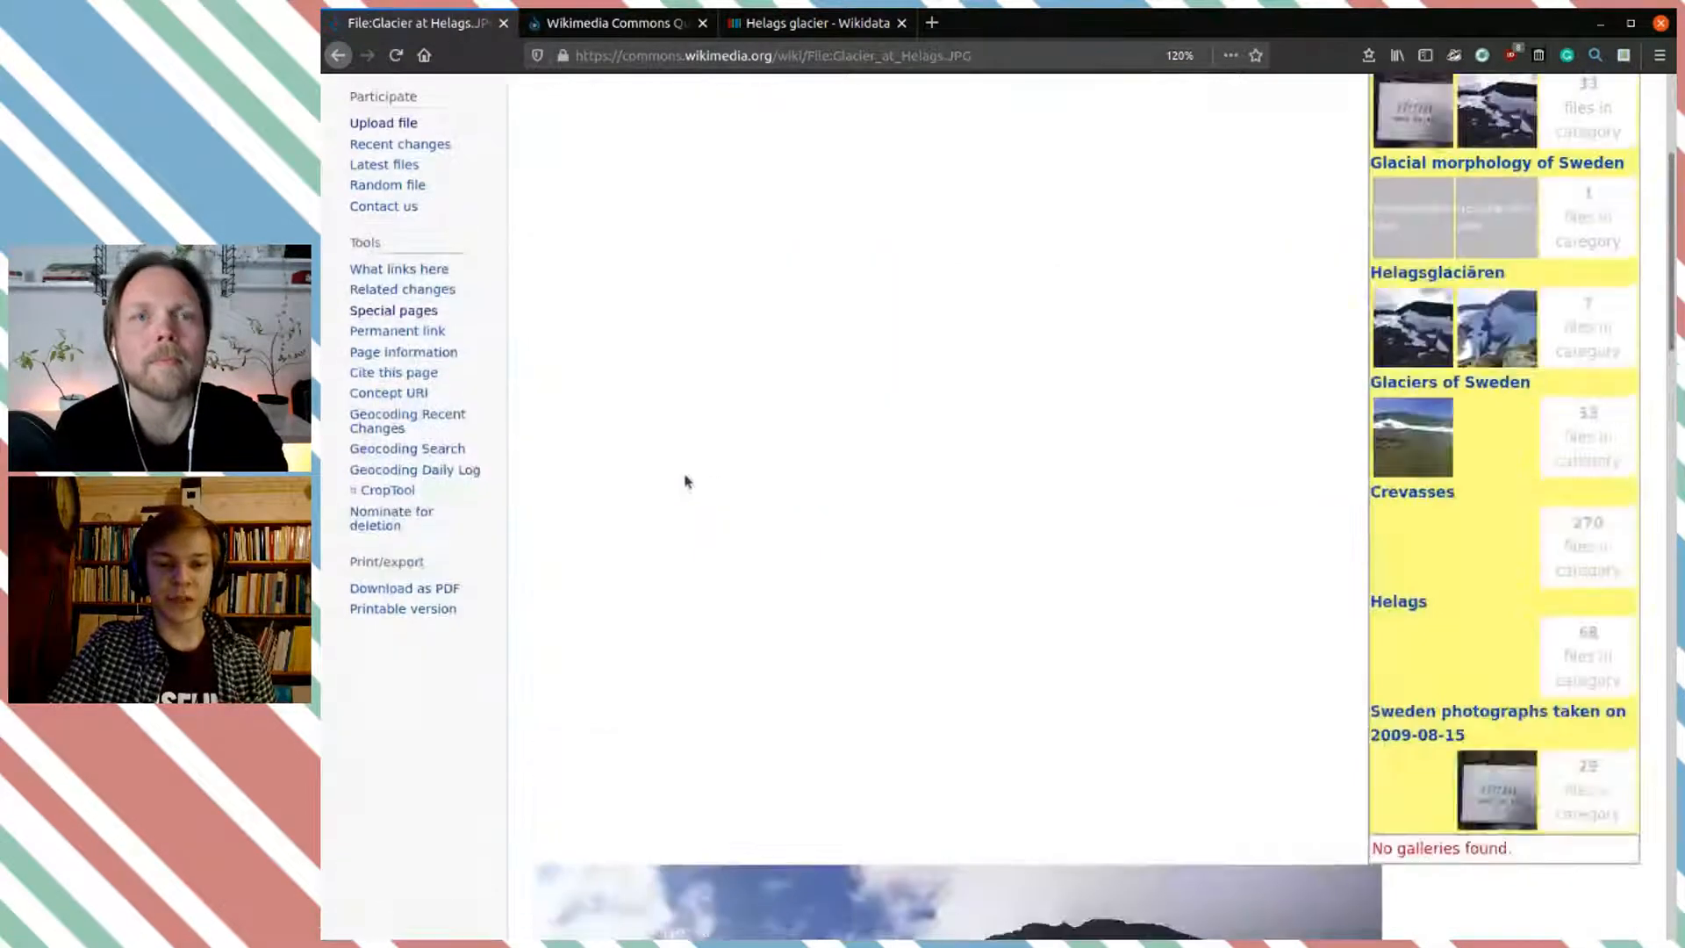
left_click(415, 397)
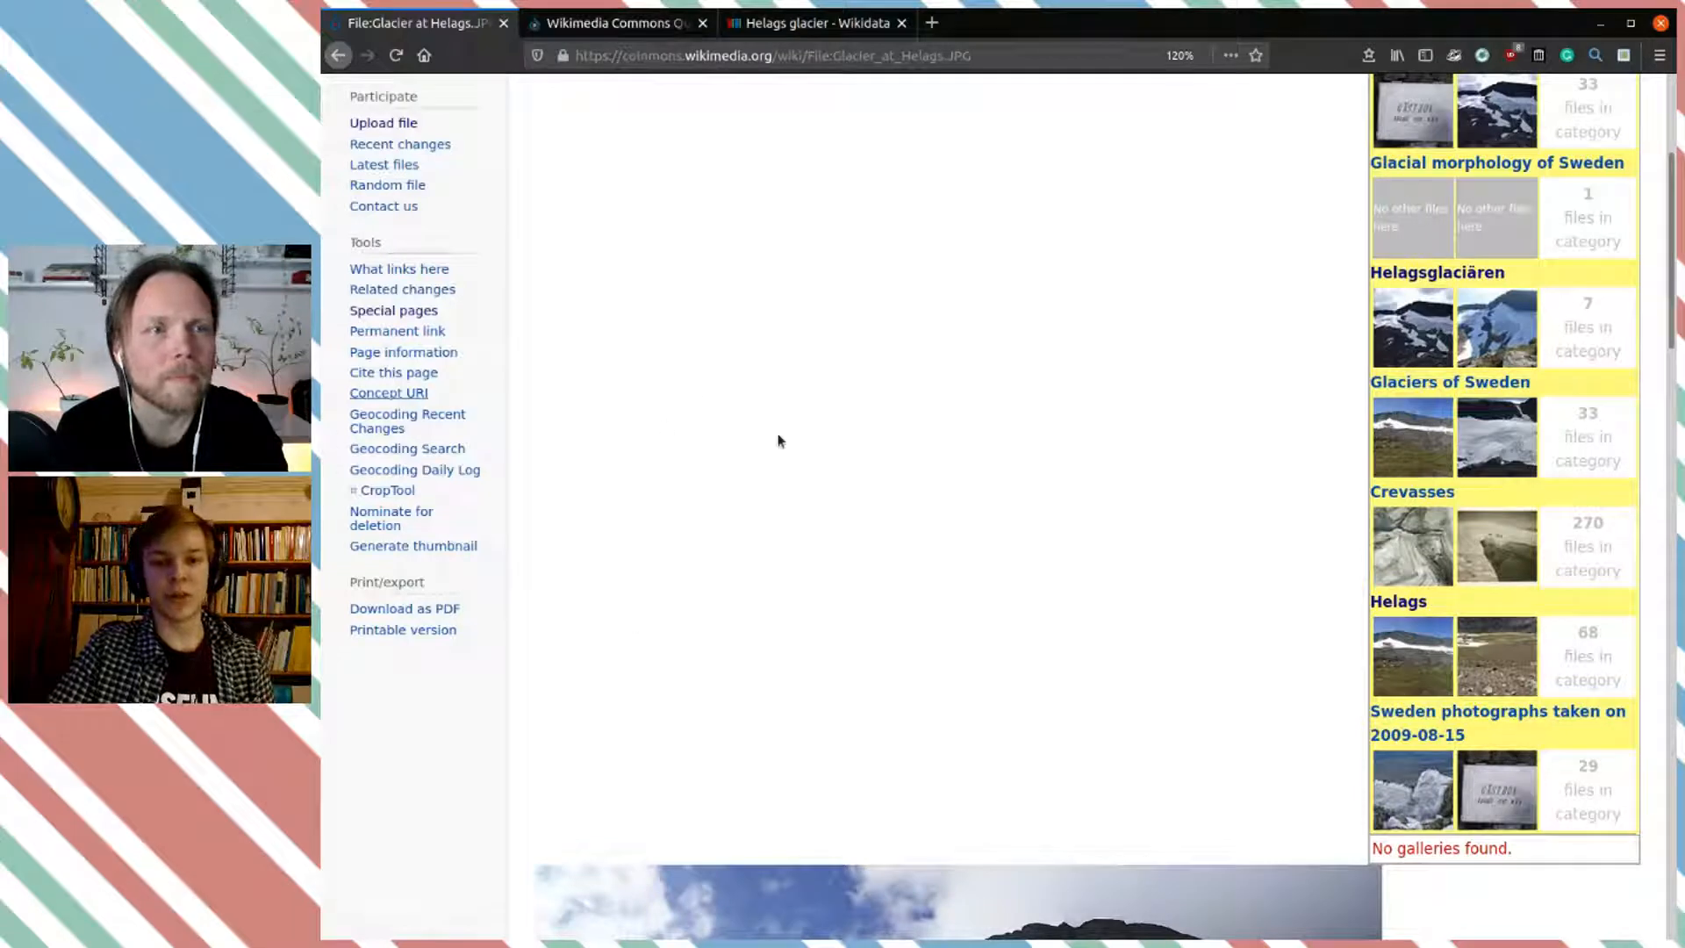
left_click(618, 22)
left_click(559, 411)
type("#")
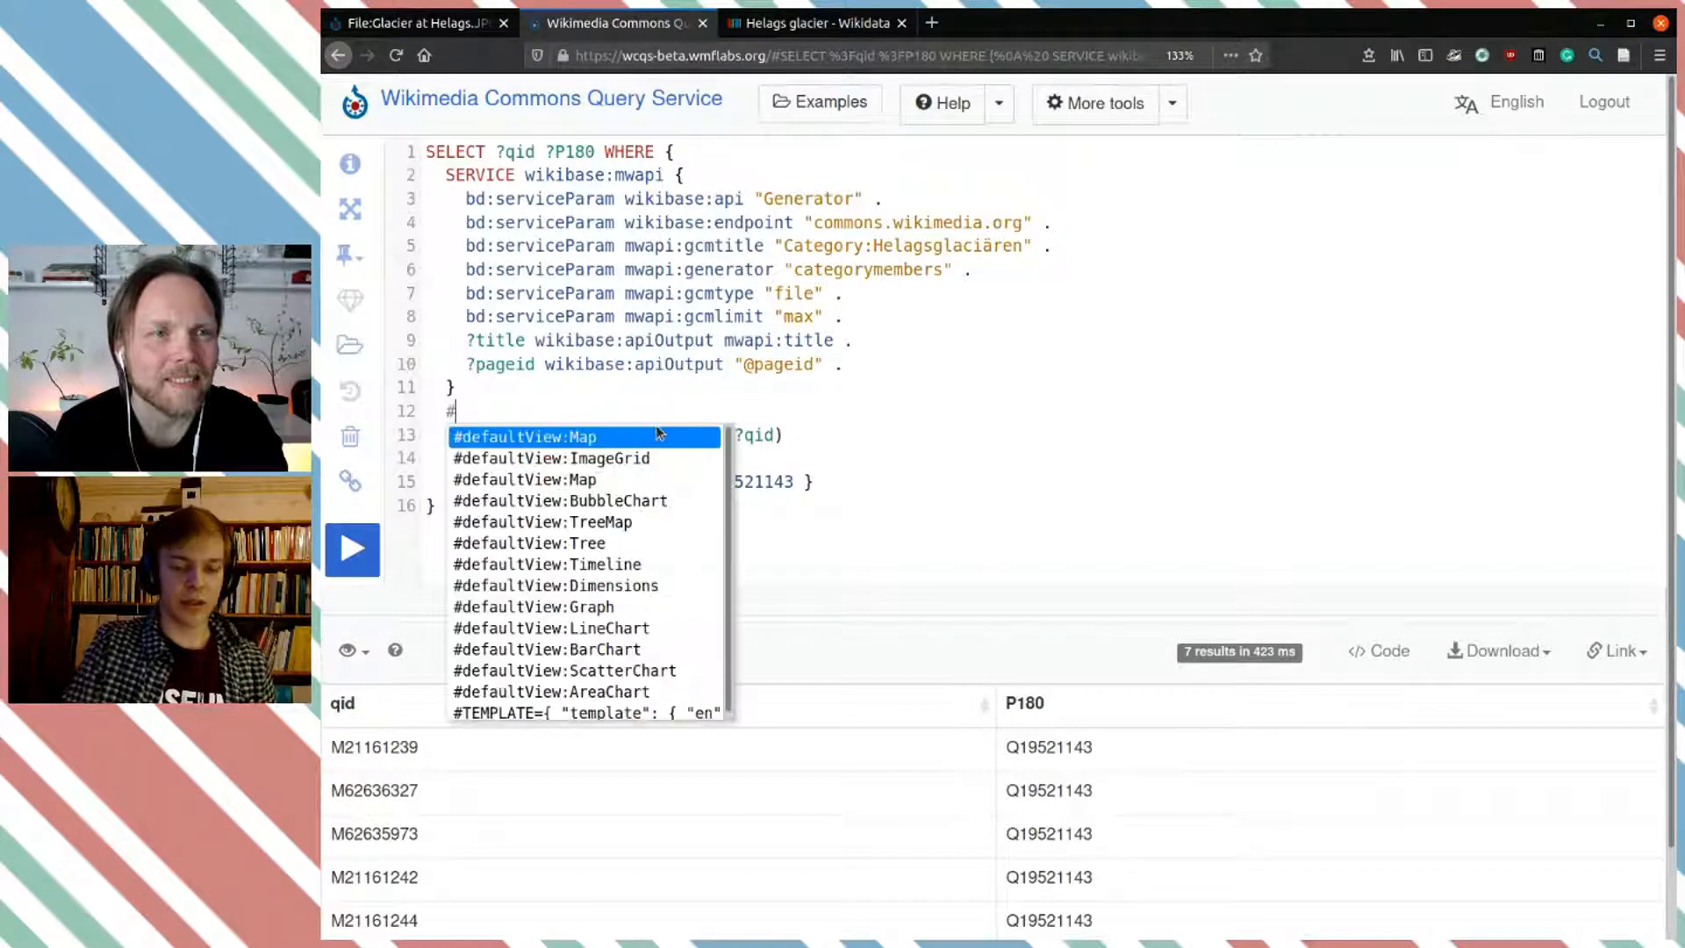
type("http://commons.wikimedia.org/entity/M21161239")
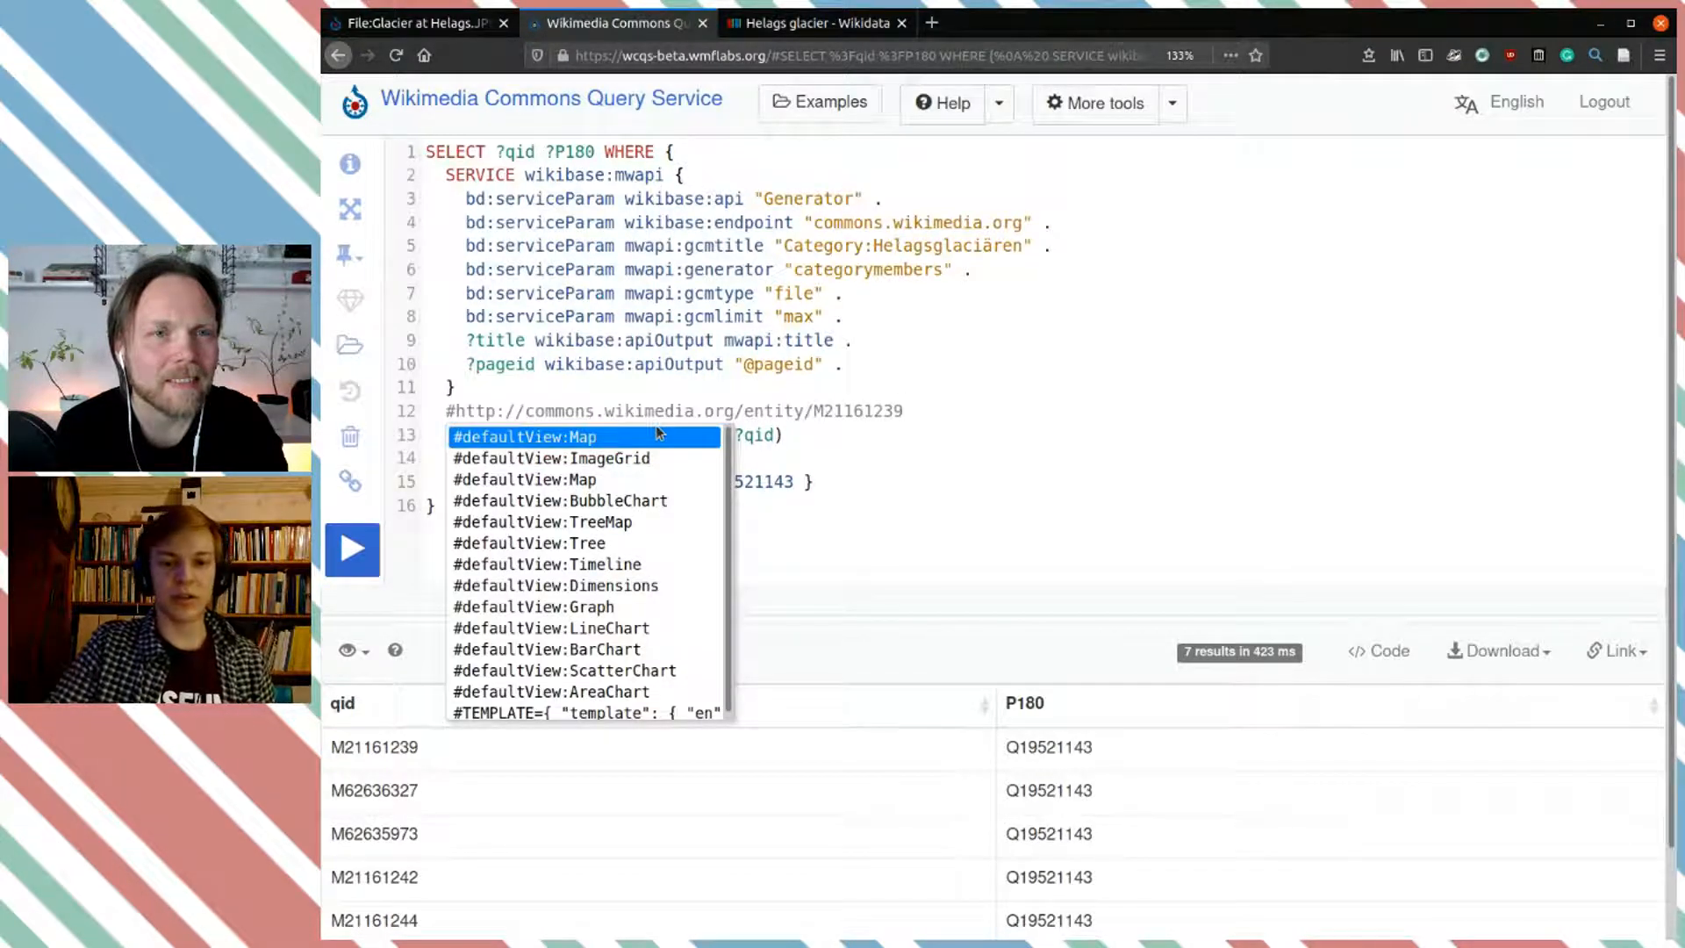
left_click(861, 410)
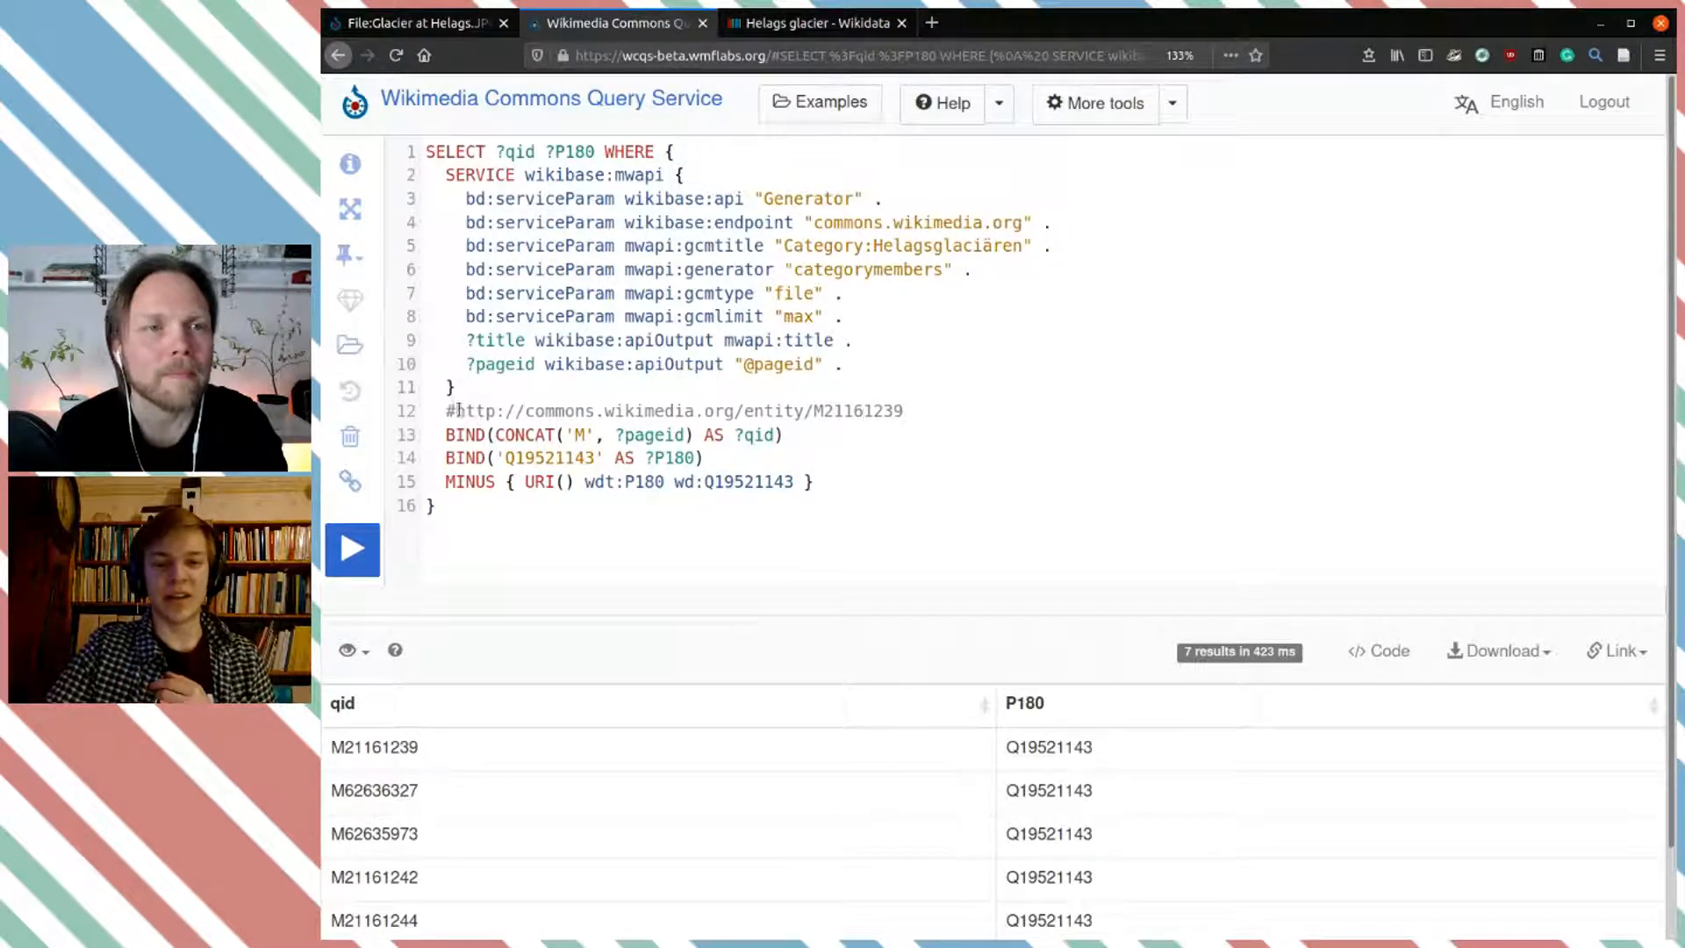
left_click_drag(449, 405, 813, 407)
key("ctrl+c")
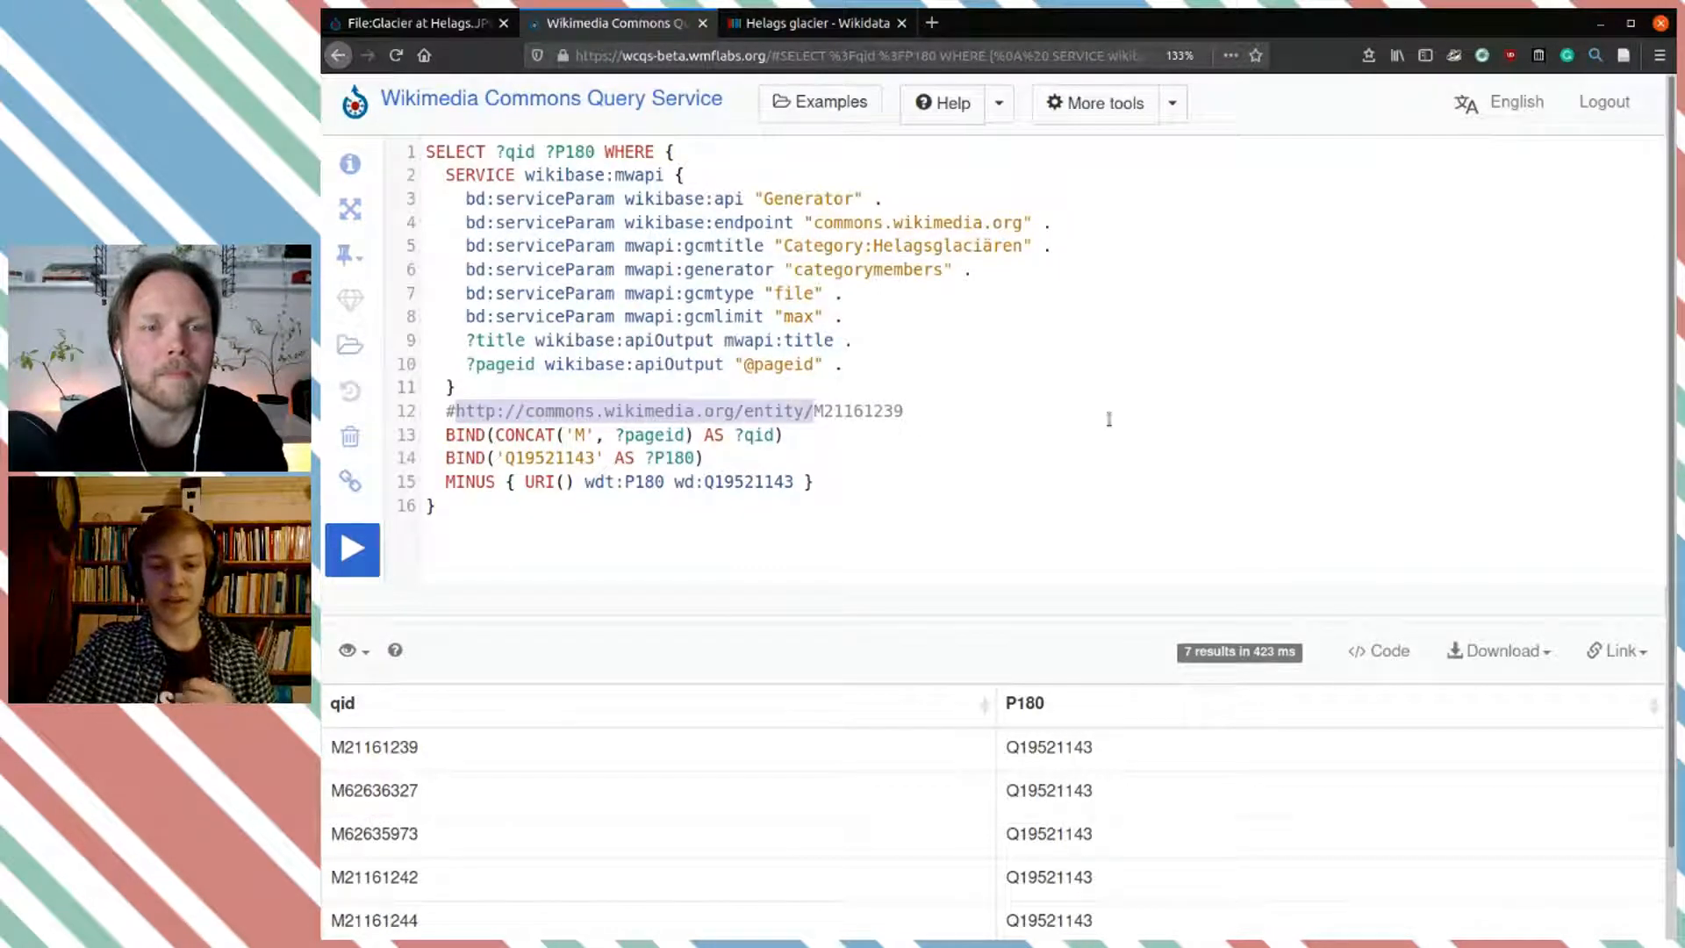
left_click(564, 481)
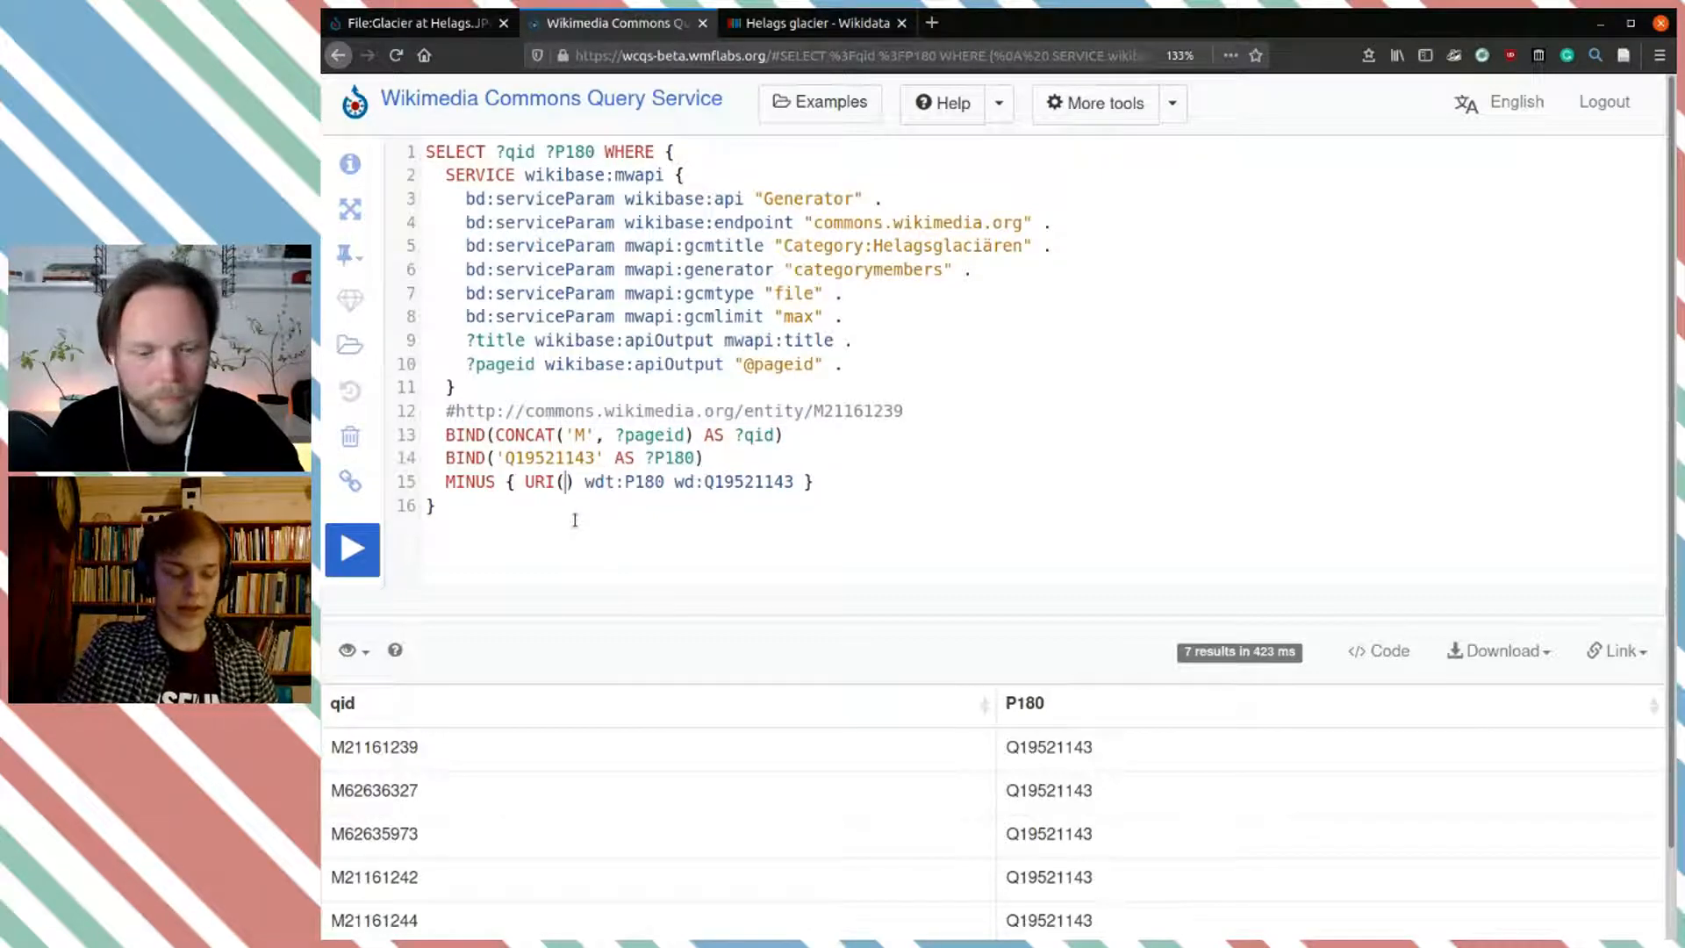
type("CONCAT")
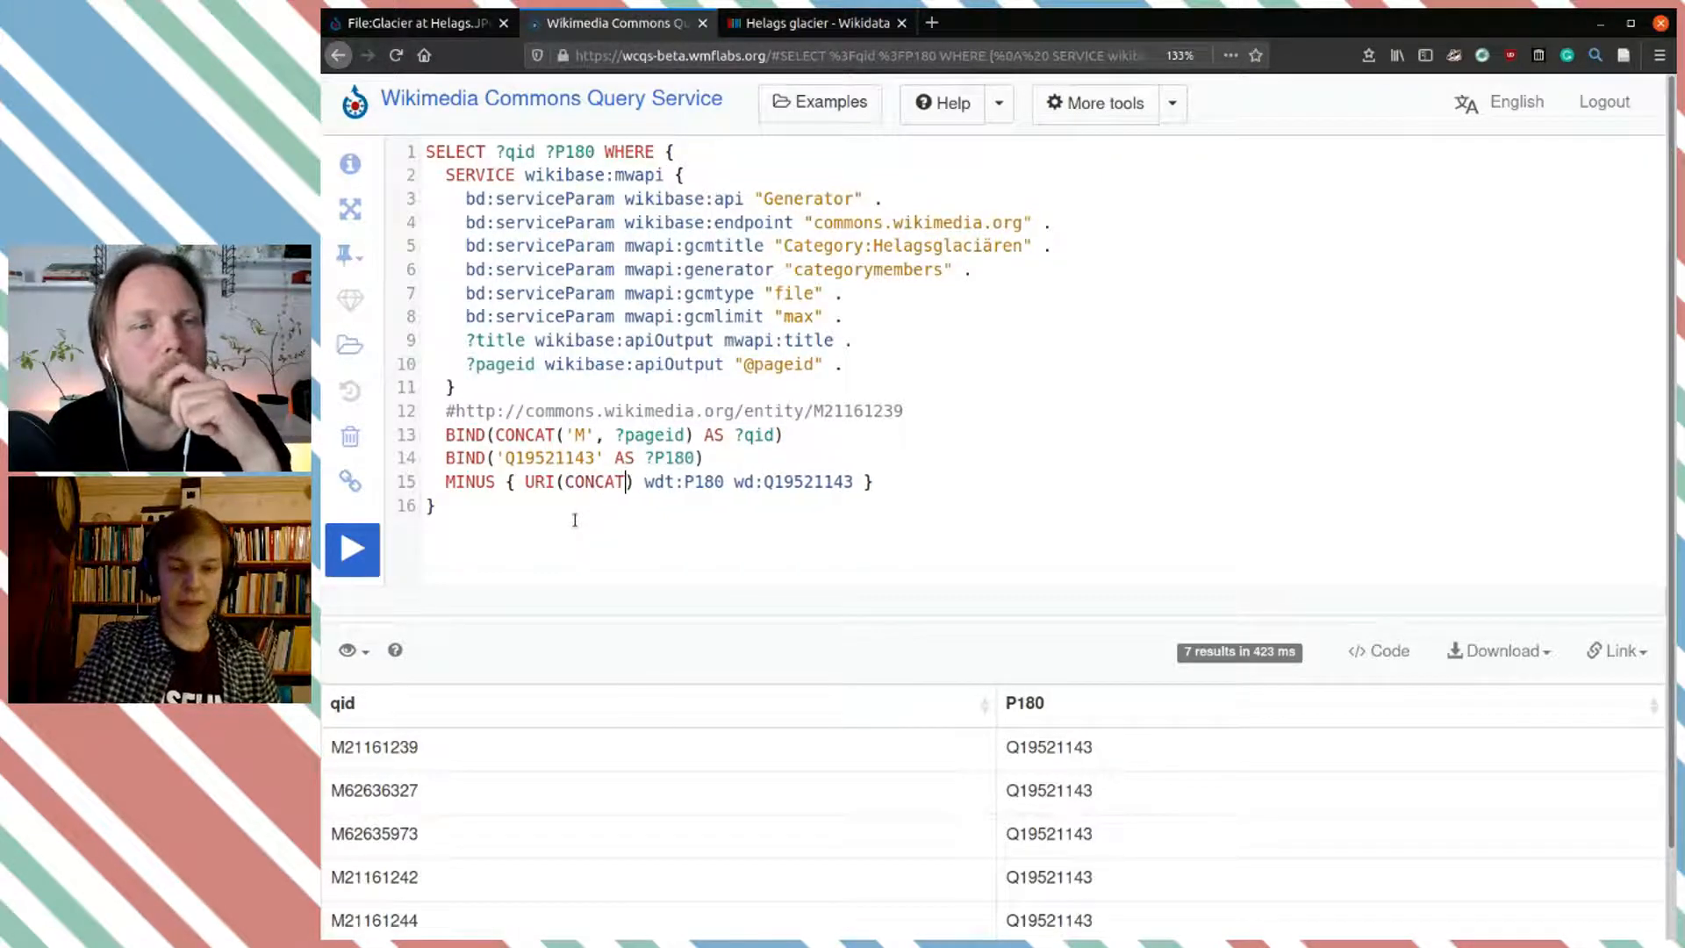
type("(")
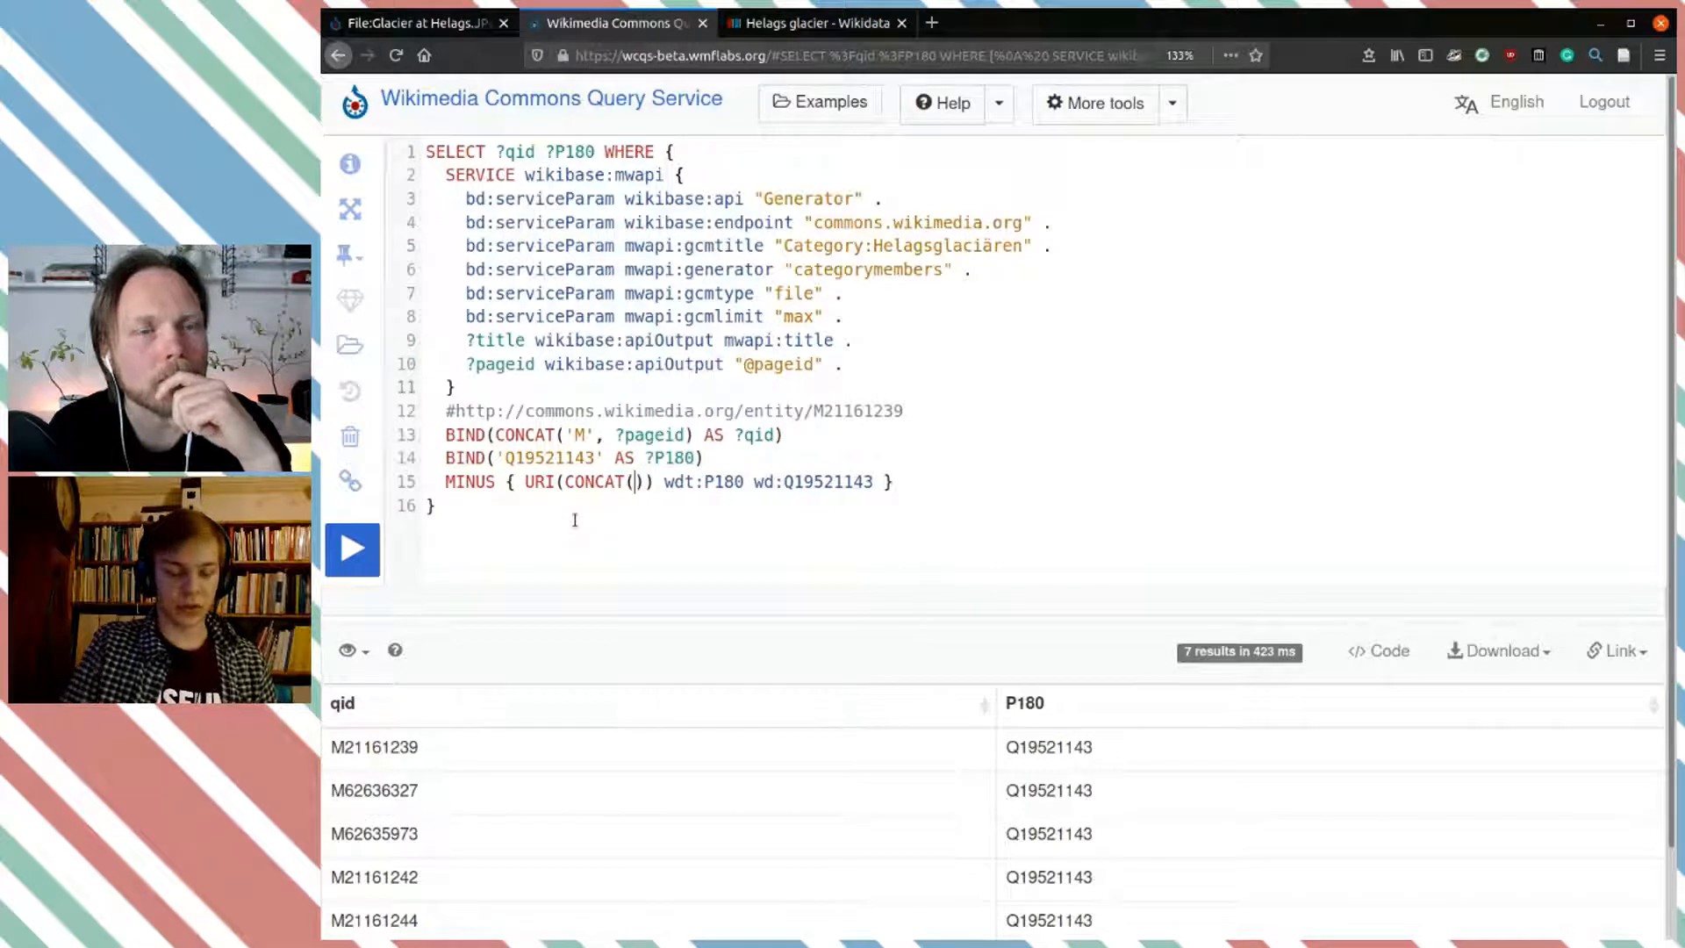
type("''")
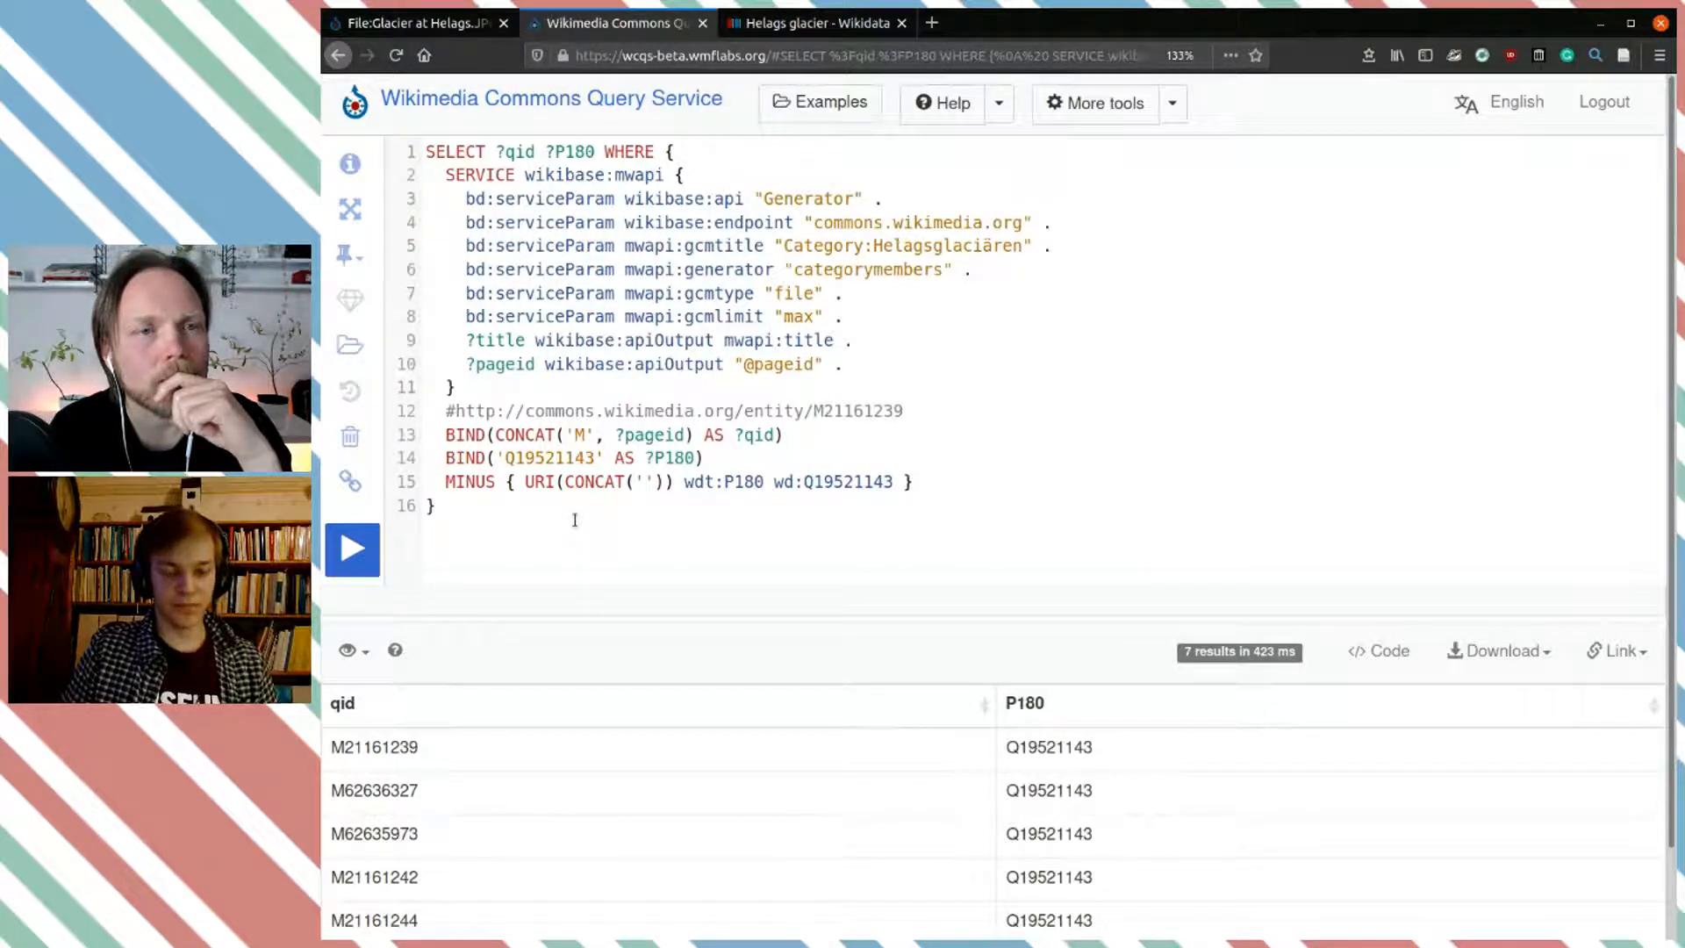
key("ctrl+v")
type(", ")
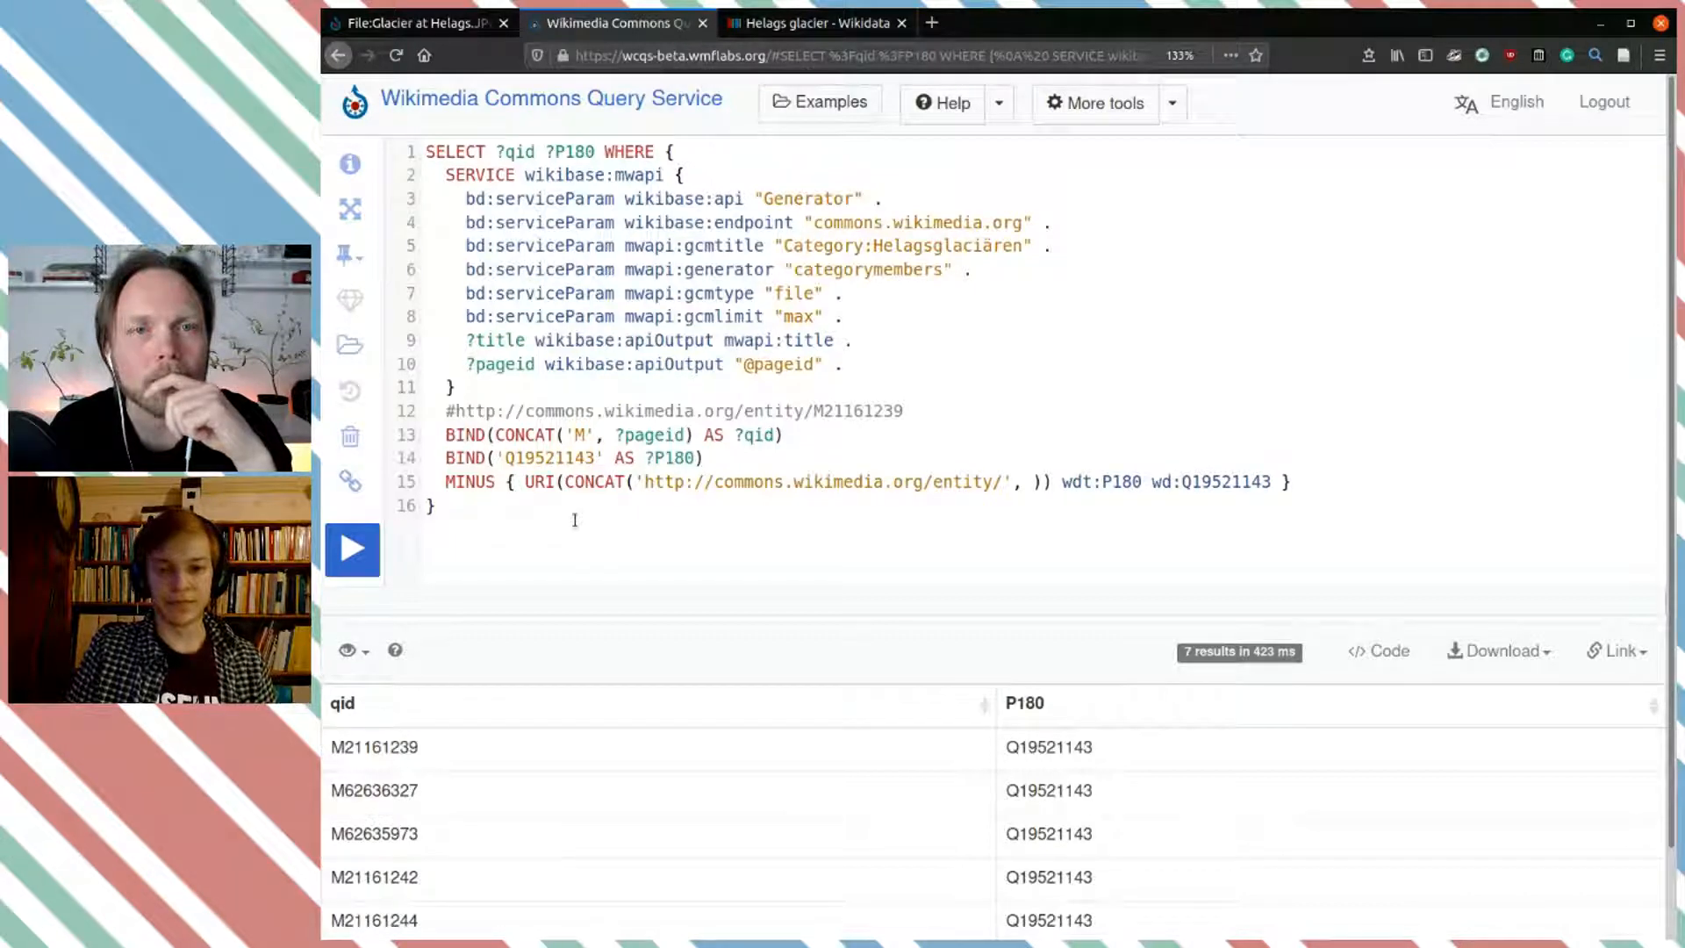
type("?")
key("Return")
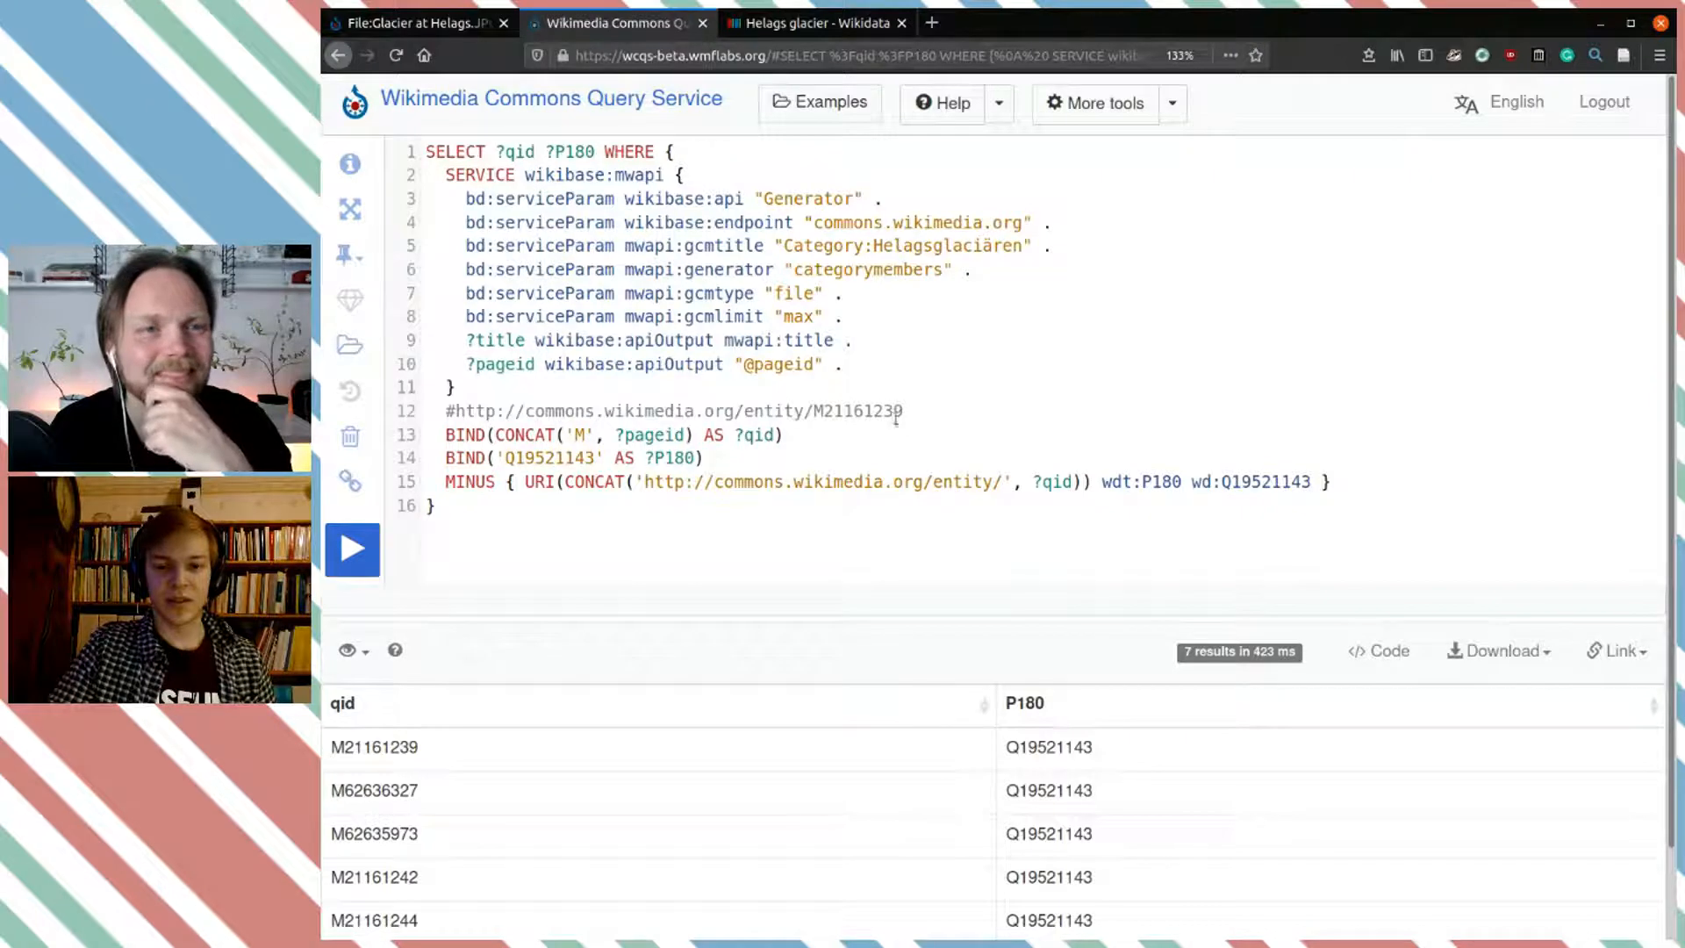
Step: Delete the commented entity URI above the BIND statements, leaving that line empty
left_click_drag(906, 409, 493, 405)
key("BackSpace")
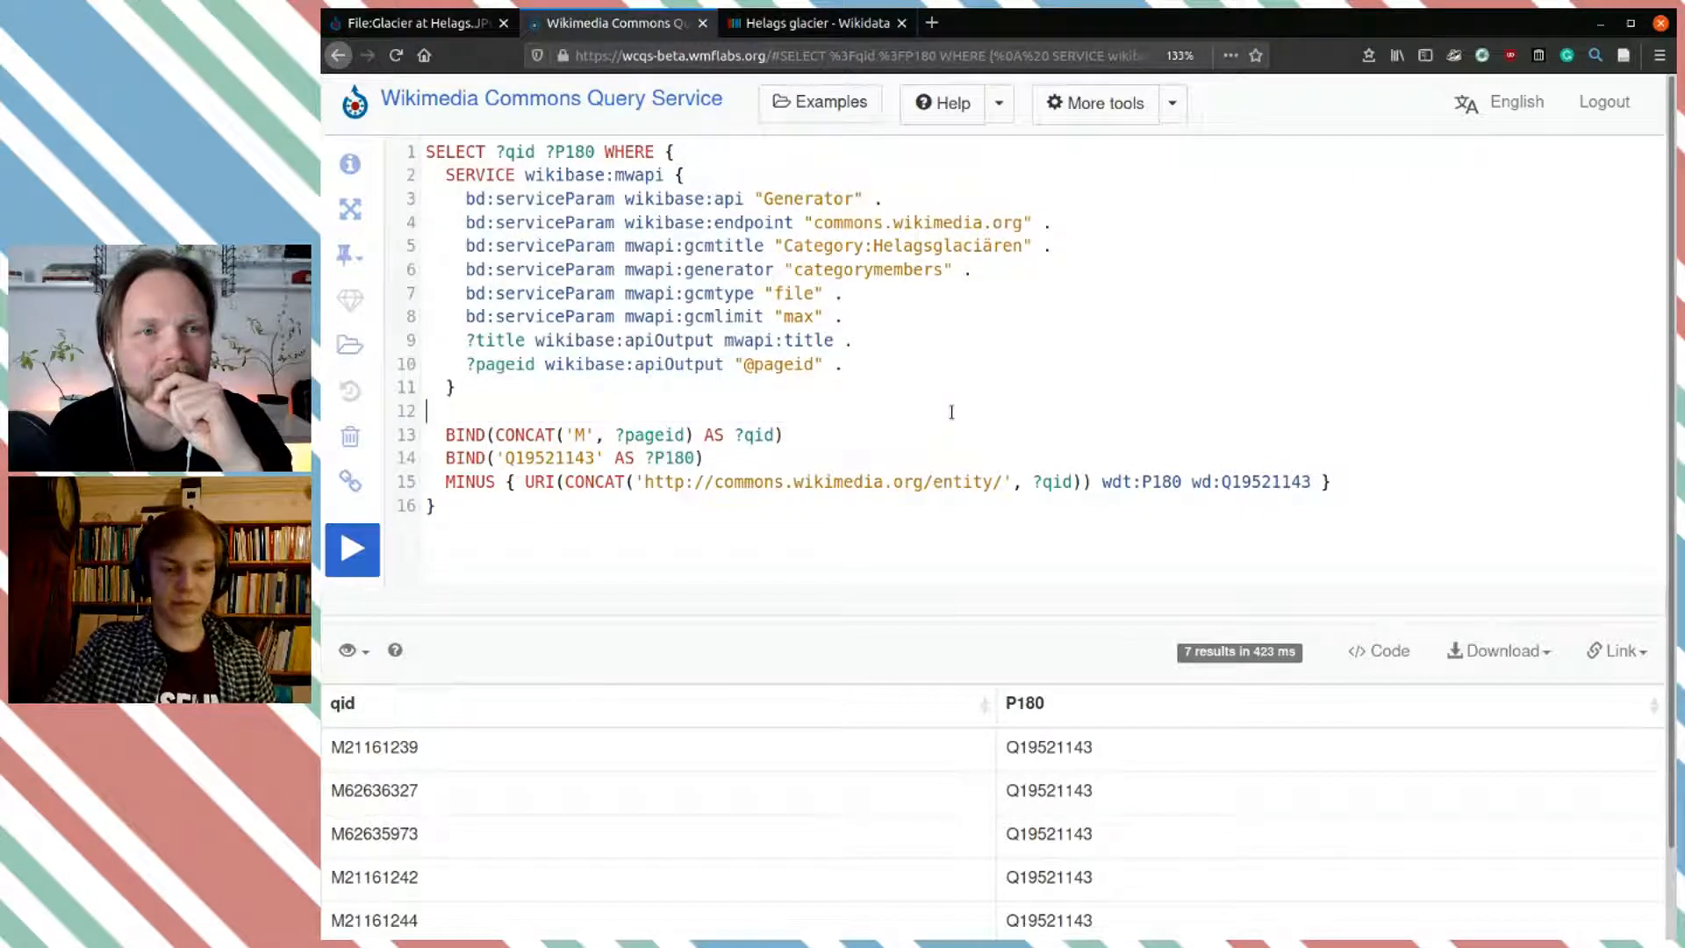
scroll(1414, 642, "down", 2)
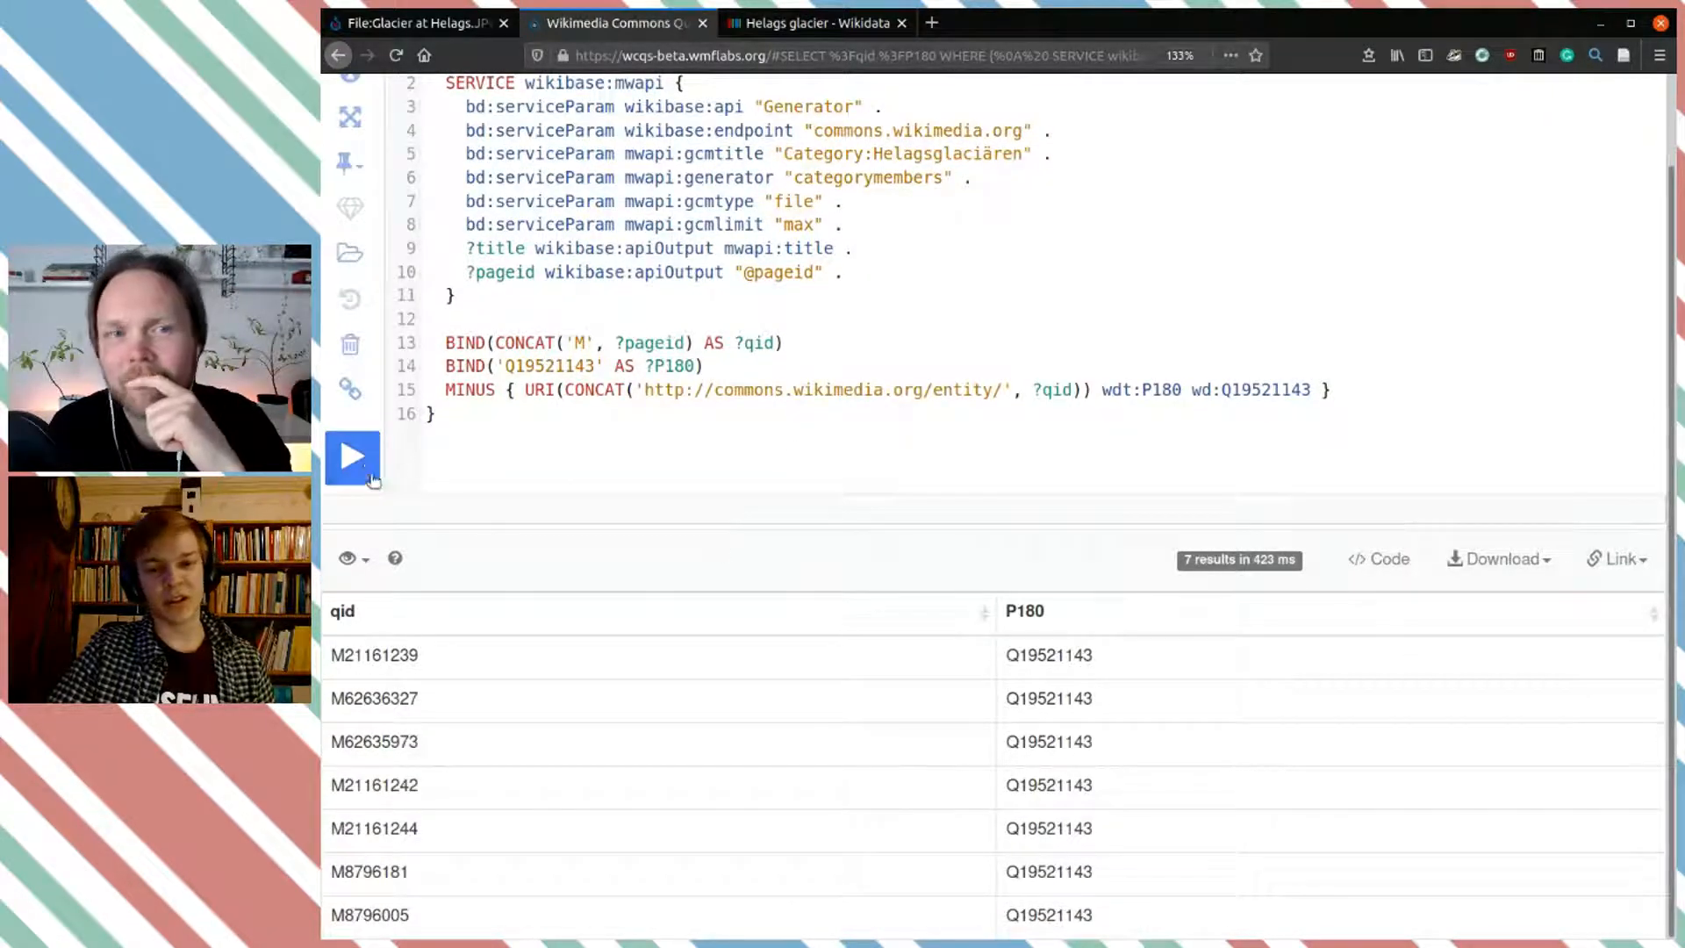
Step: Run the query, and retry it with IRI in place of the URI function in the MINUS clause
left_click(359, 458)
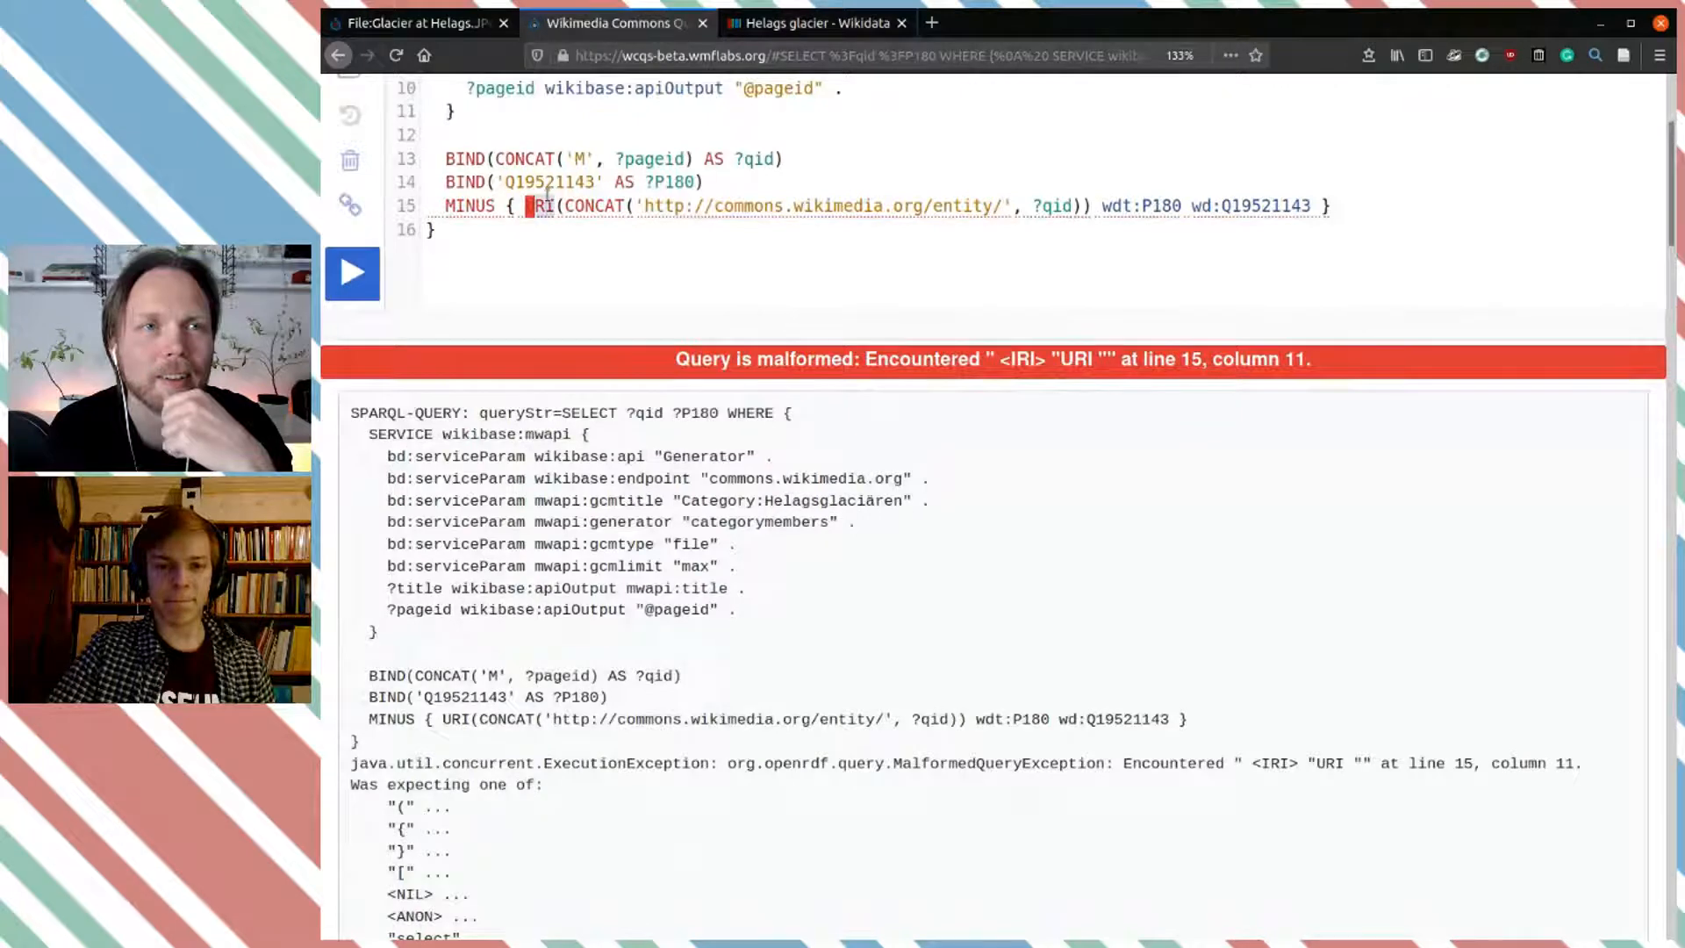
type("IRI")
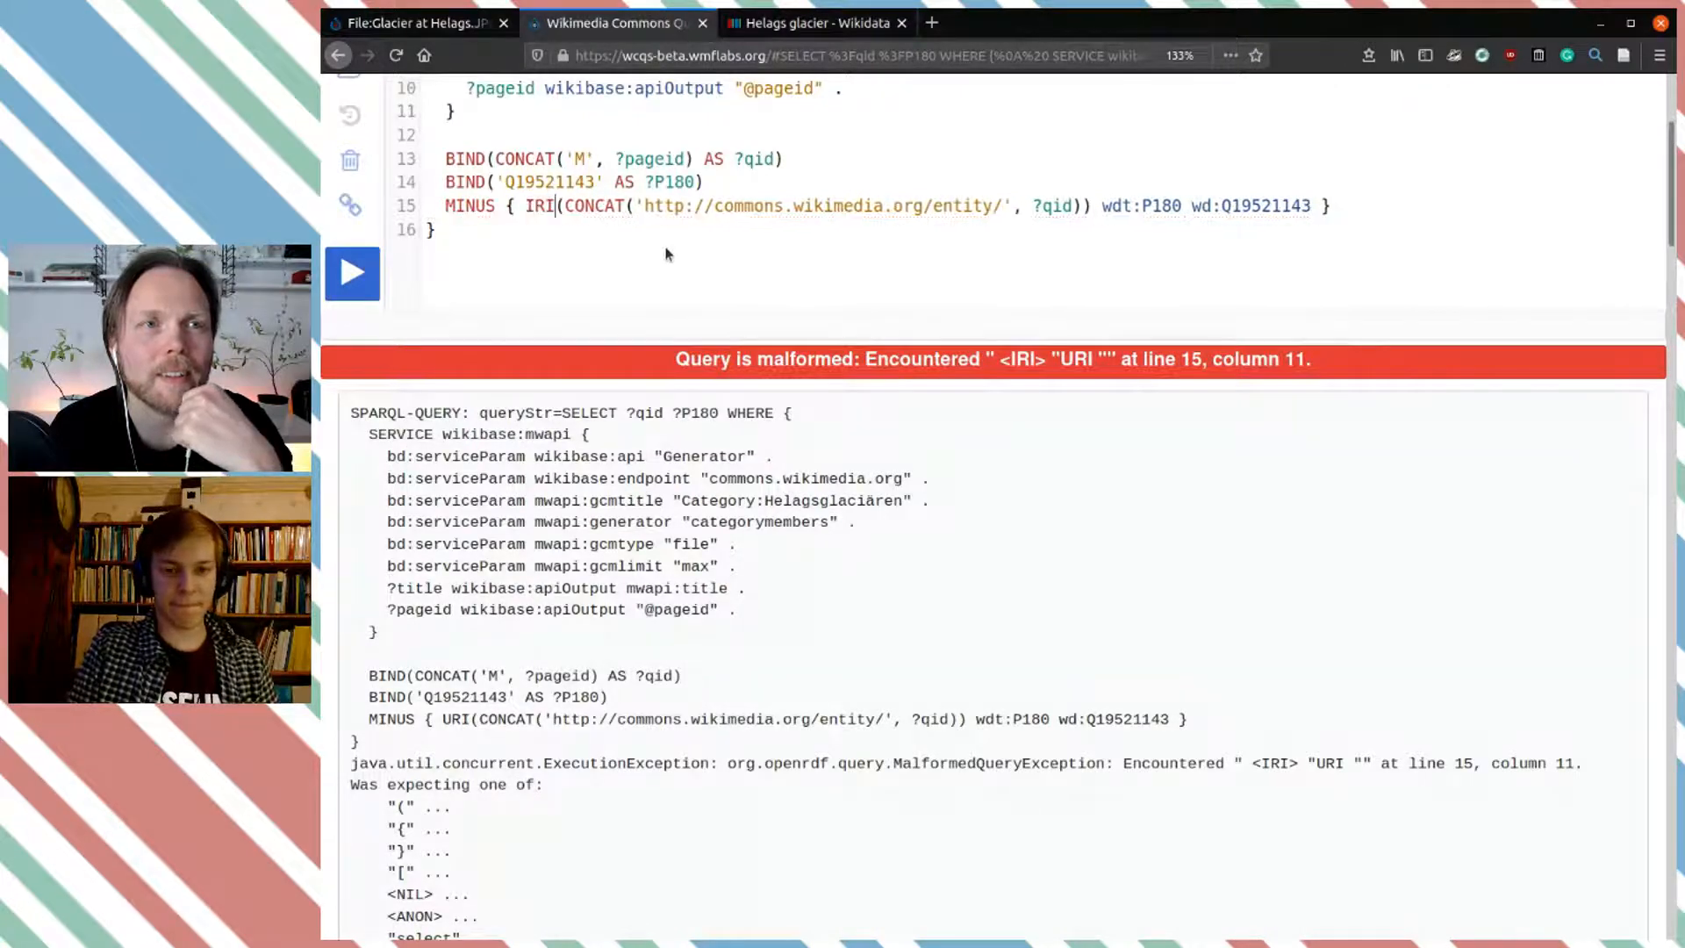
left_click(348, 273)
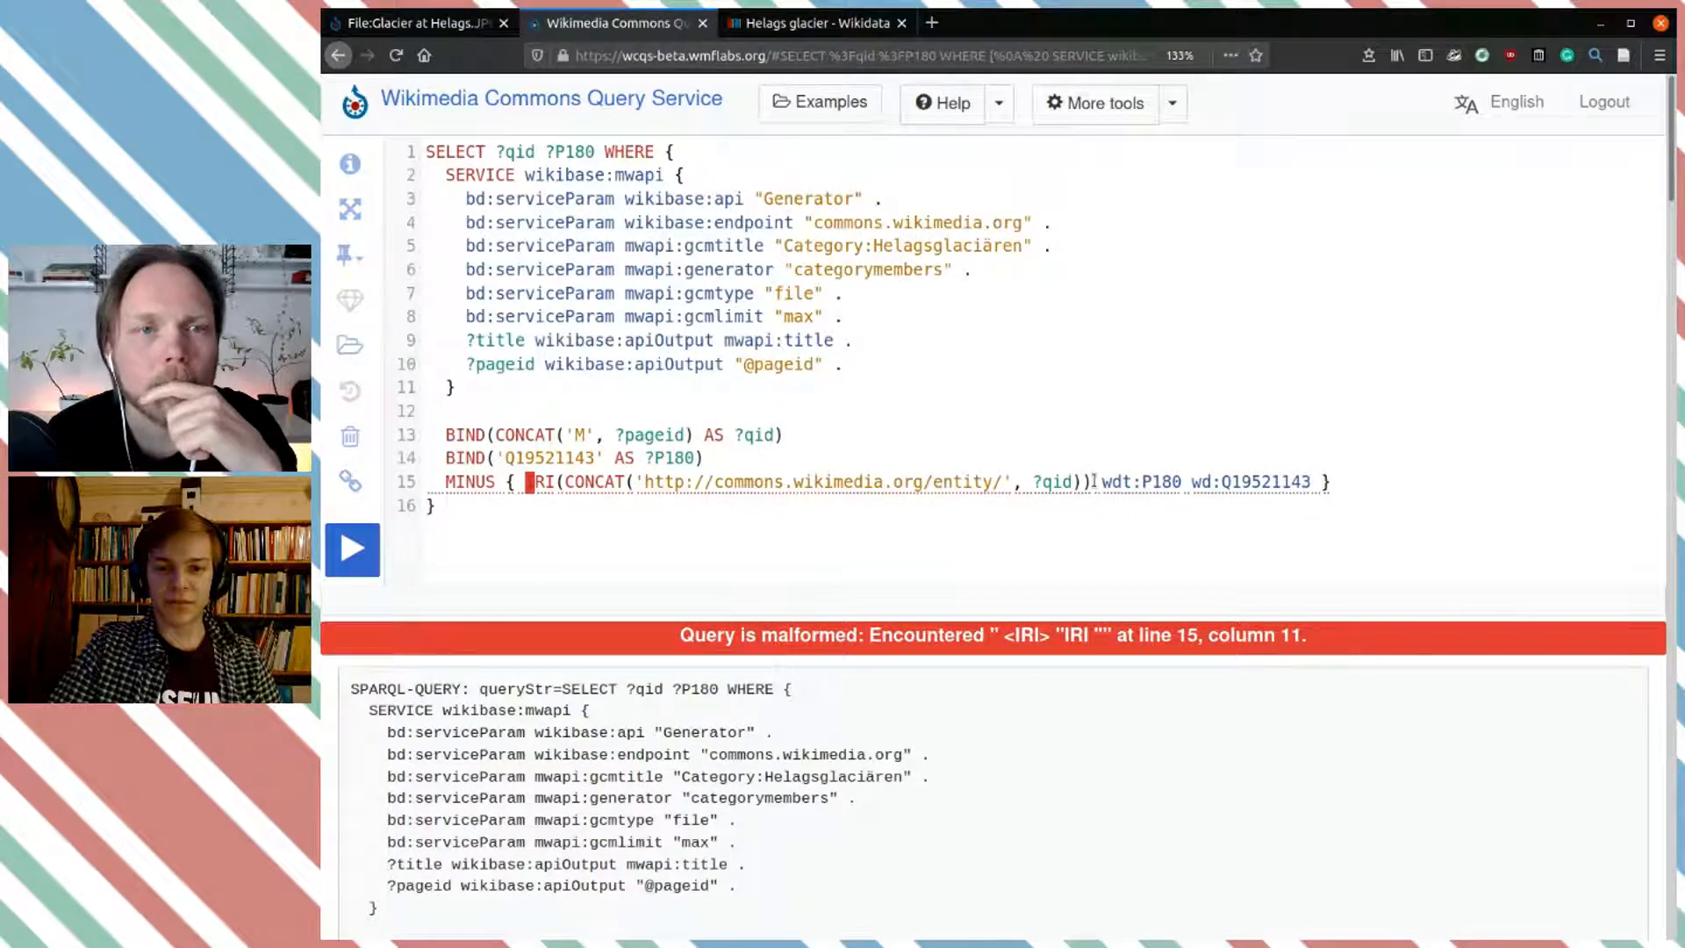
Step: Move the IRI(CONCAT()) expression out of the MINUS clause into a new BIND AS ?tmp below the ?P180 binding
left_click_drag(1094, 482, 529, 482)
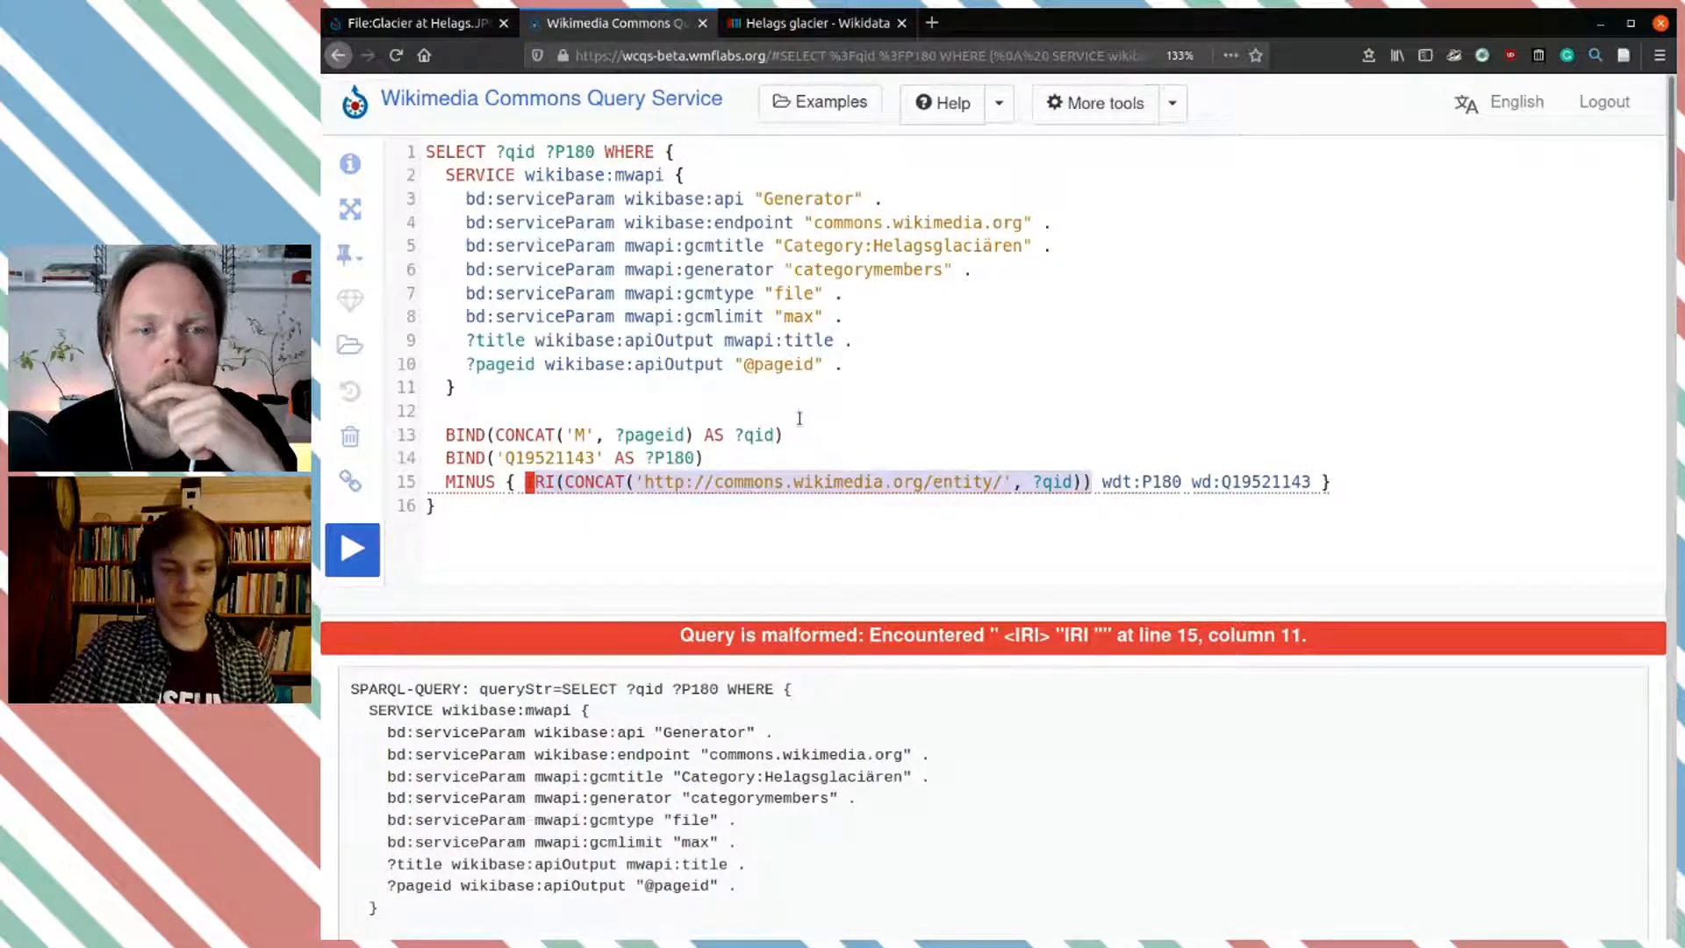
key("ctrl+x")
left_click(789, 450)
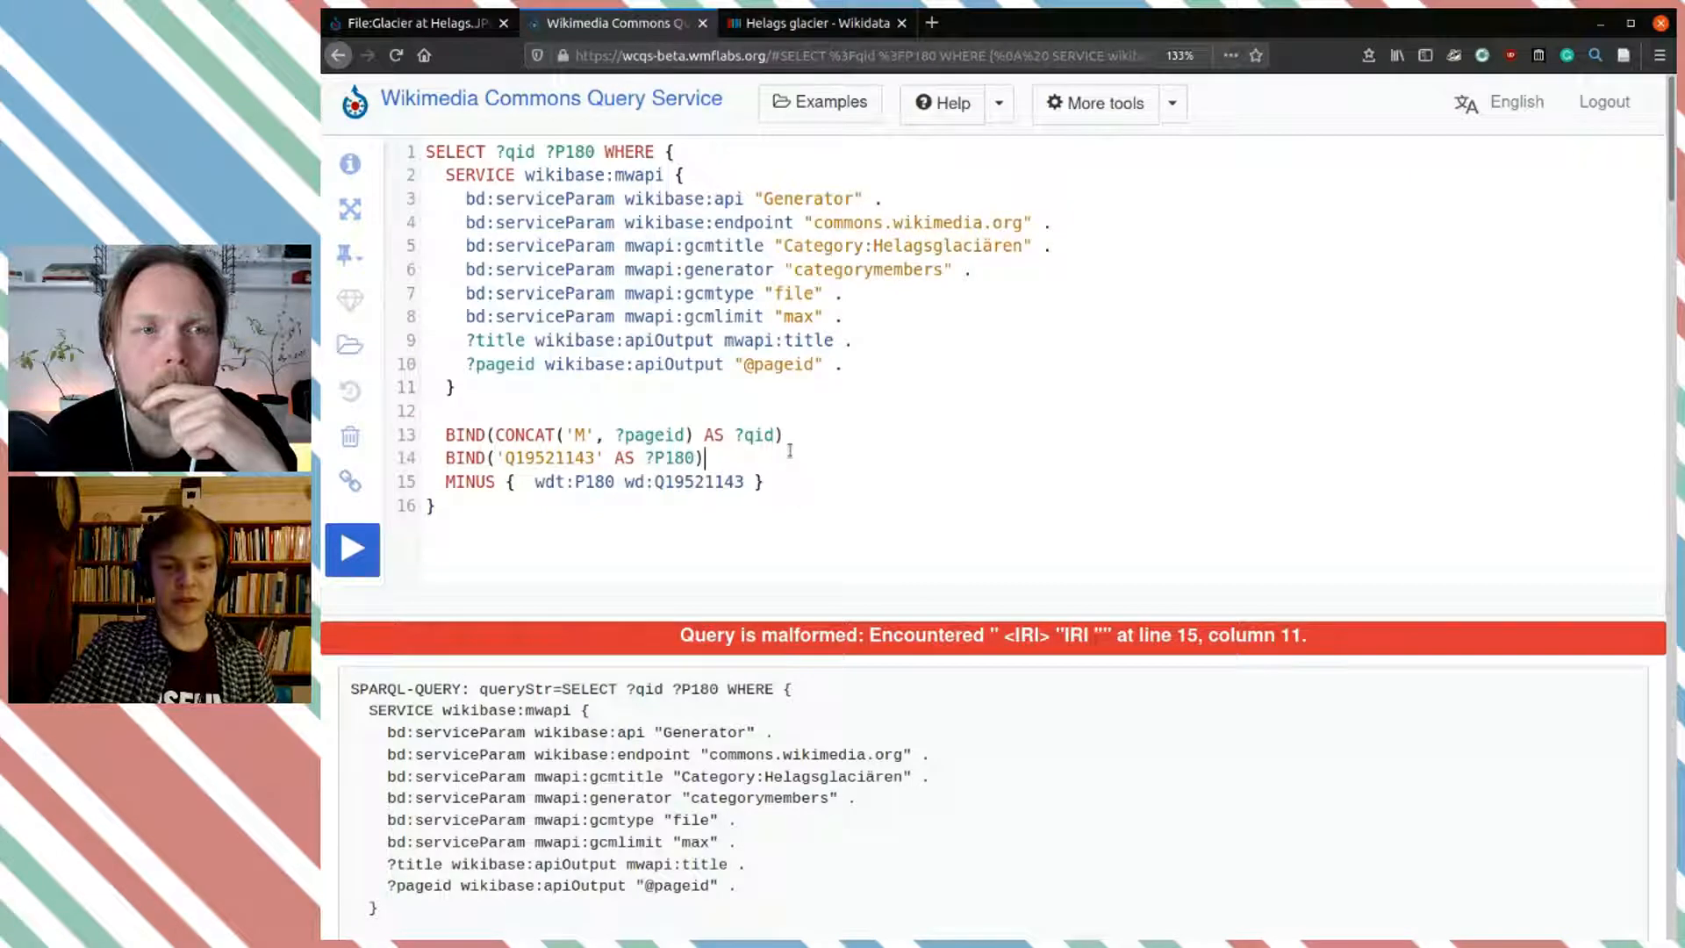
key("Return")
type("BIND()")
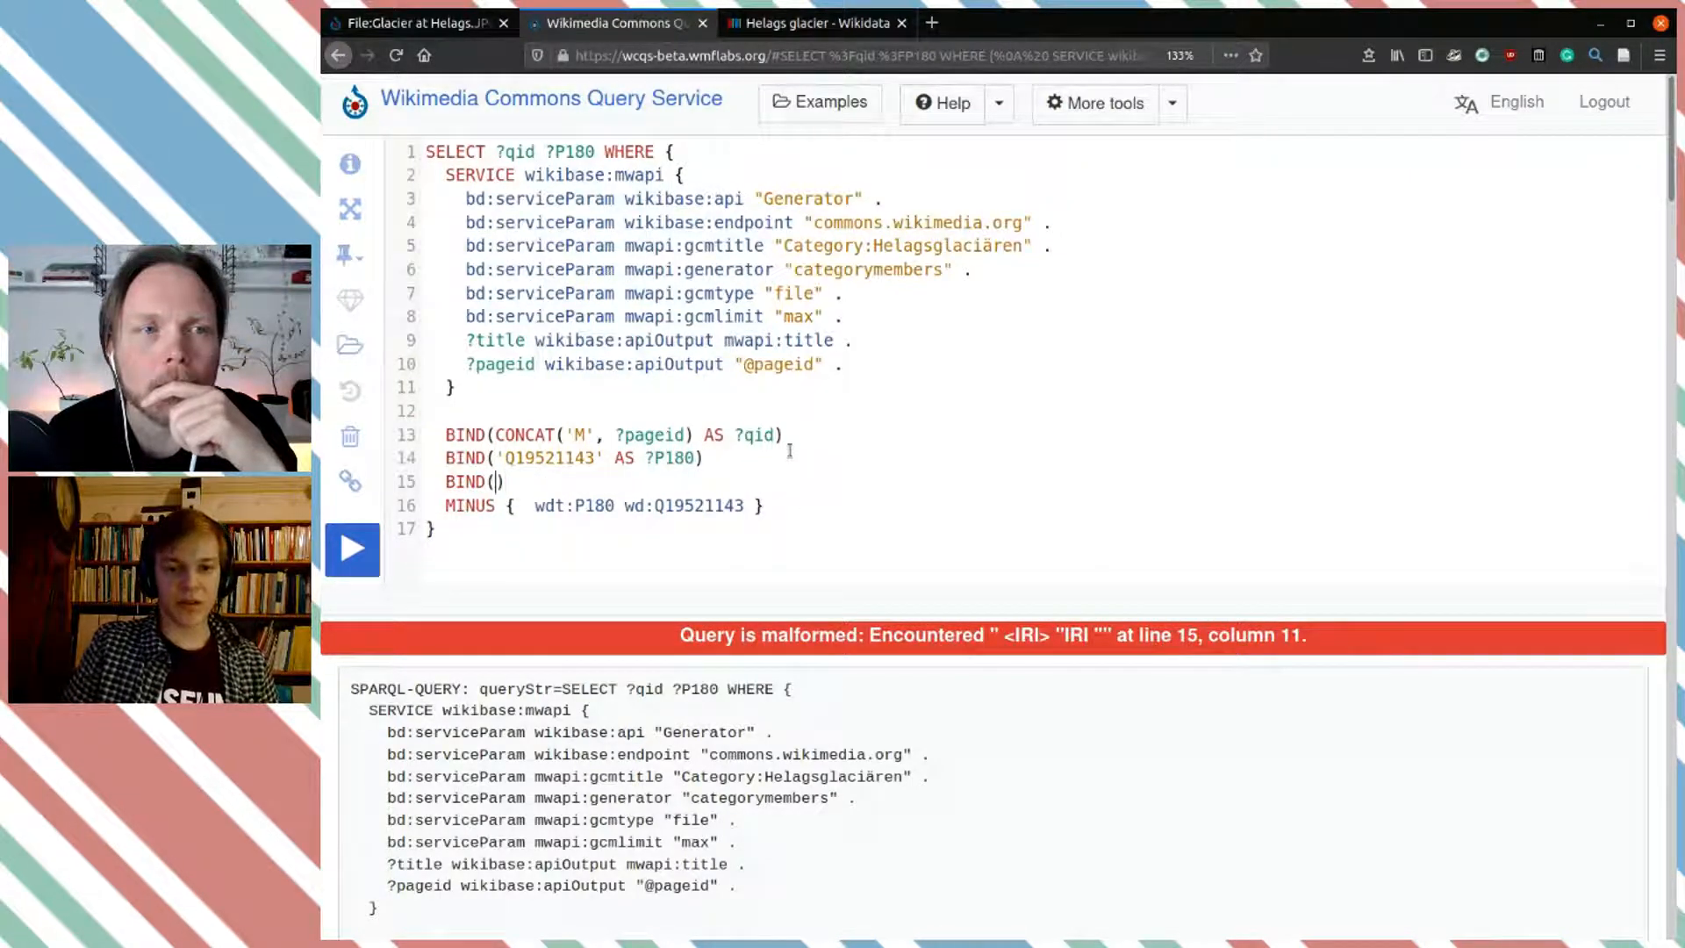
key("ctrl+v")
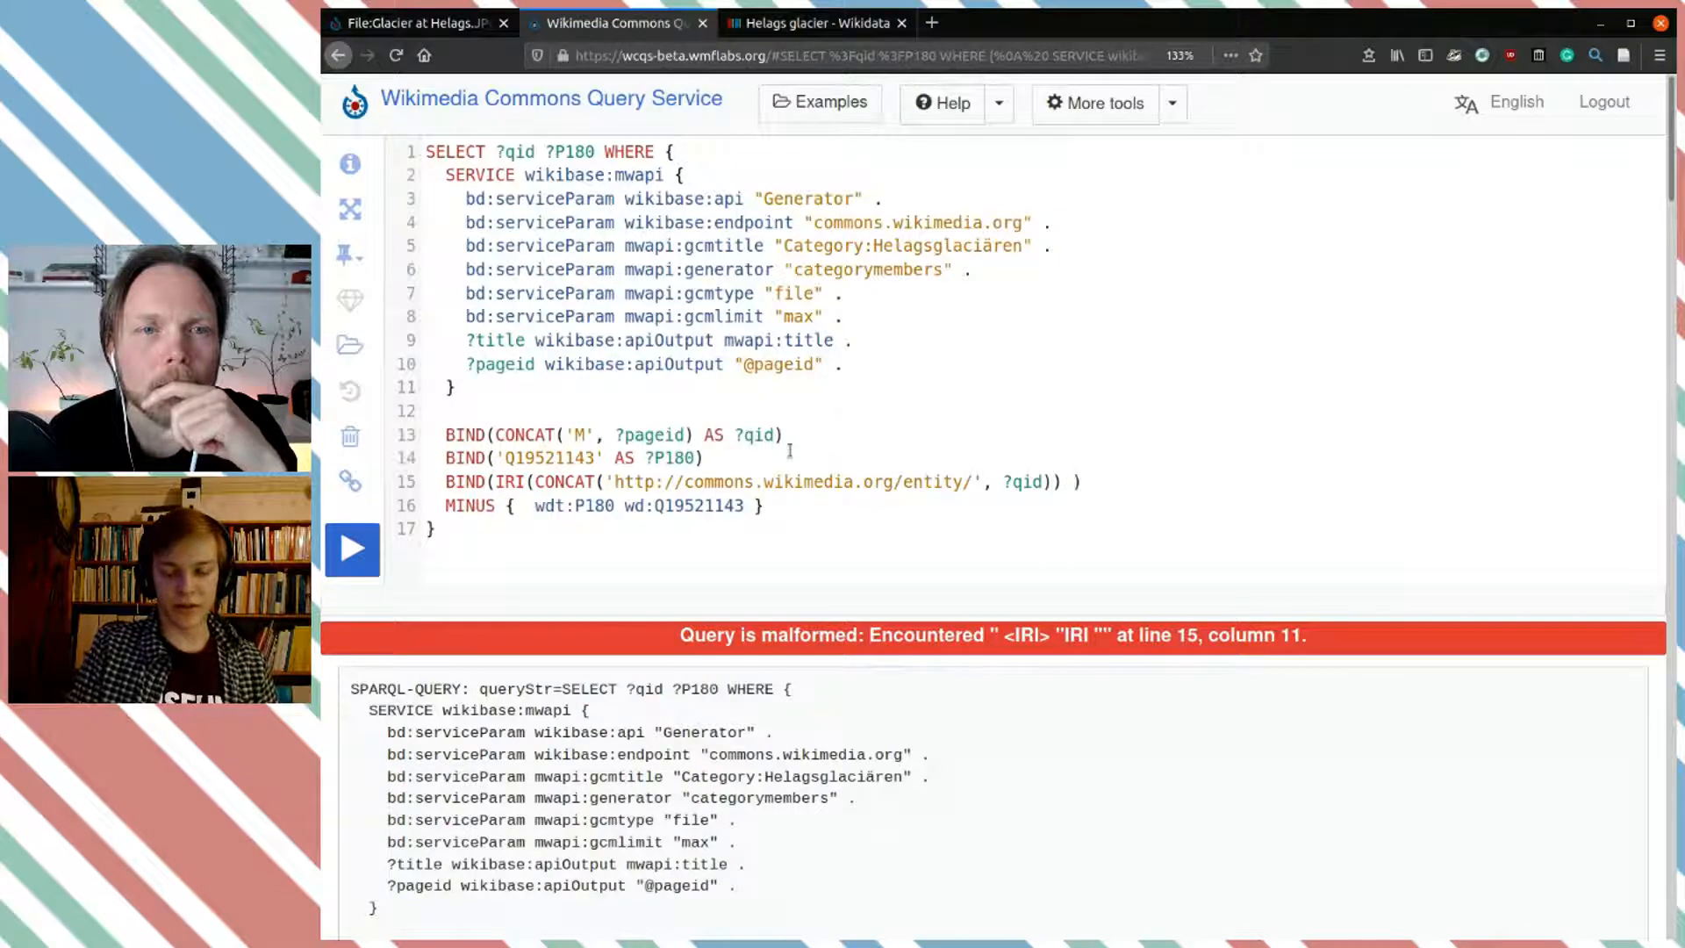
type("?")
key("BackSpace")
type("AS ?")
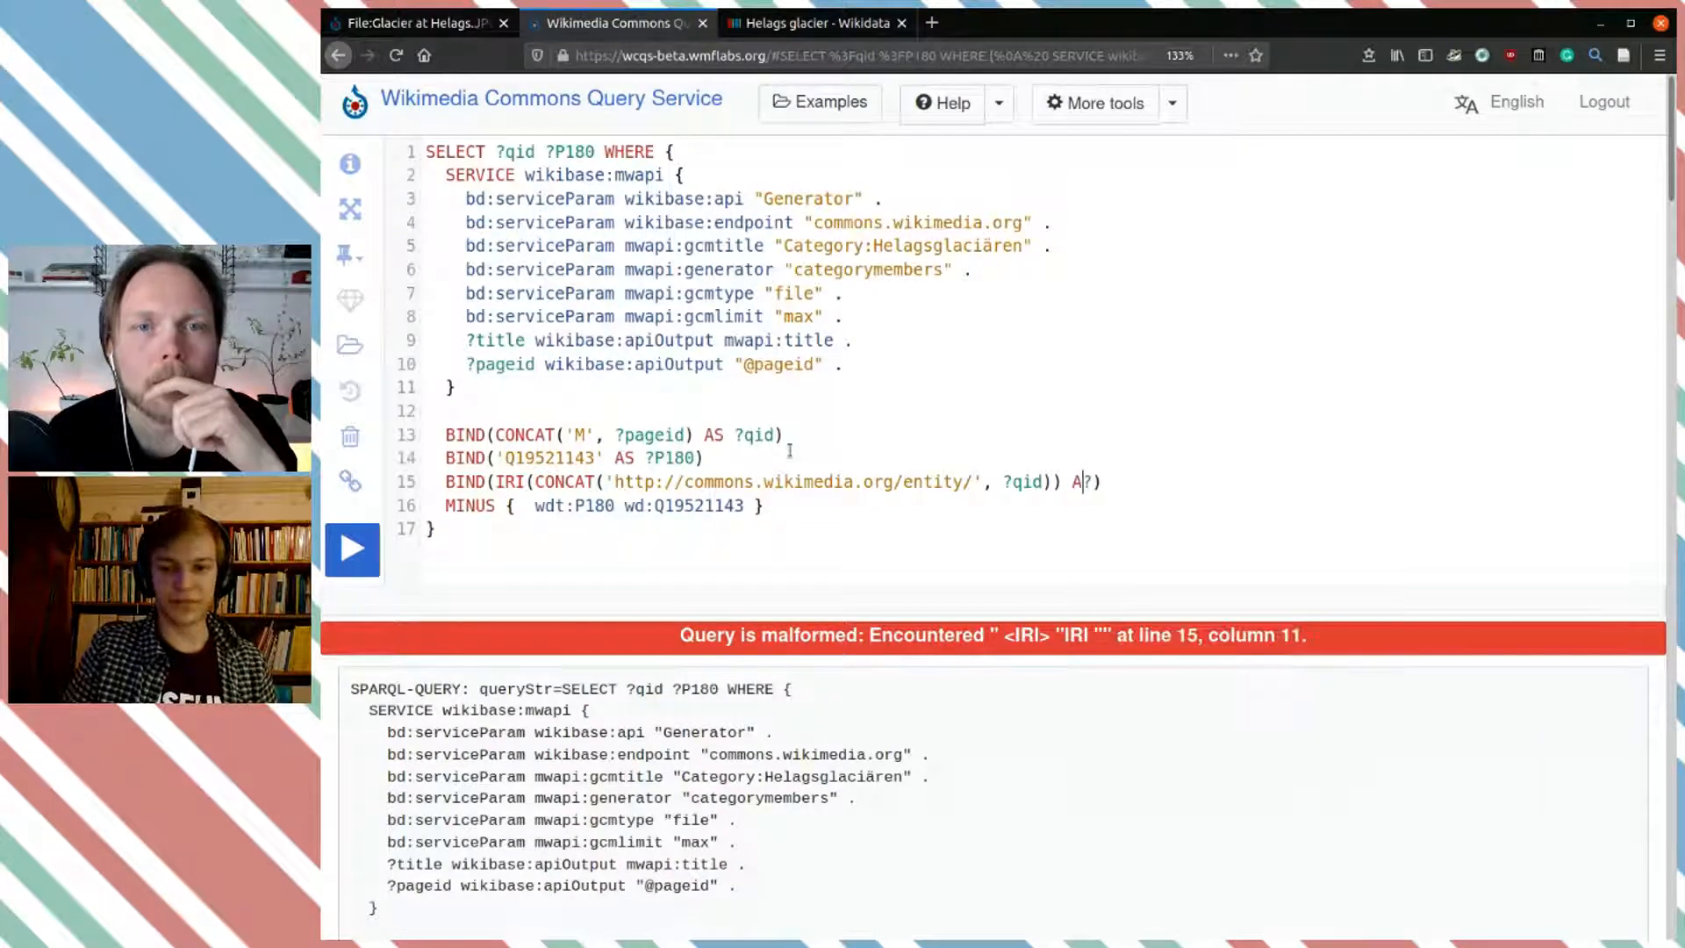
type("tmp")
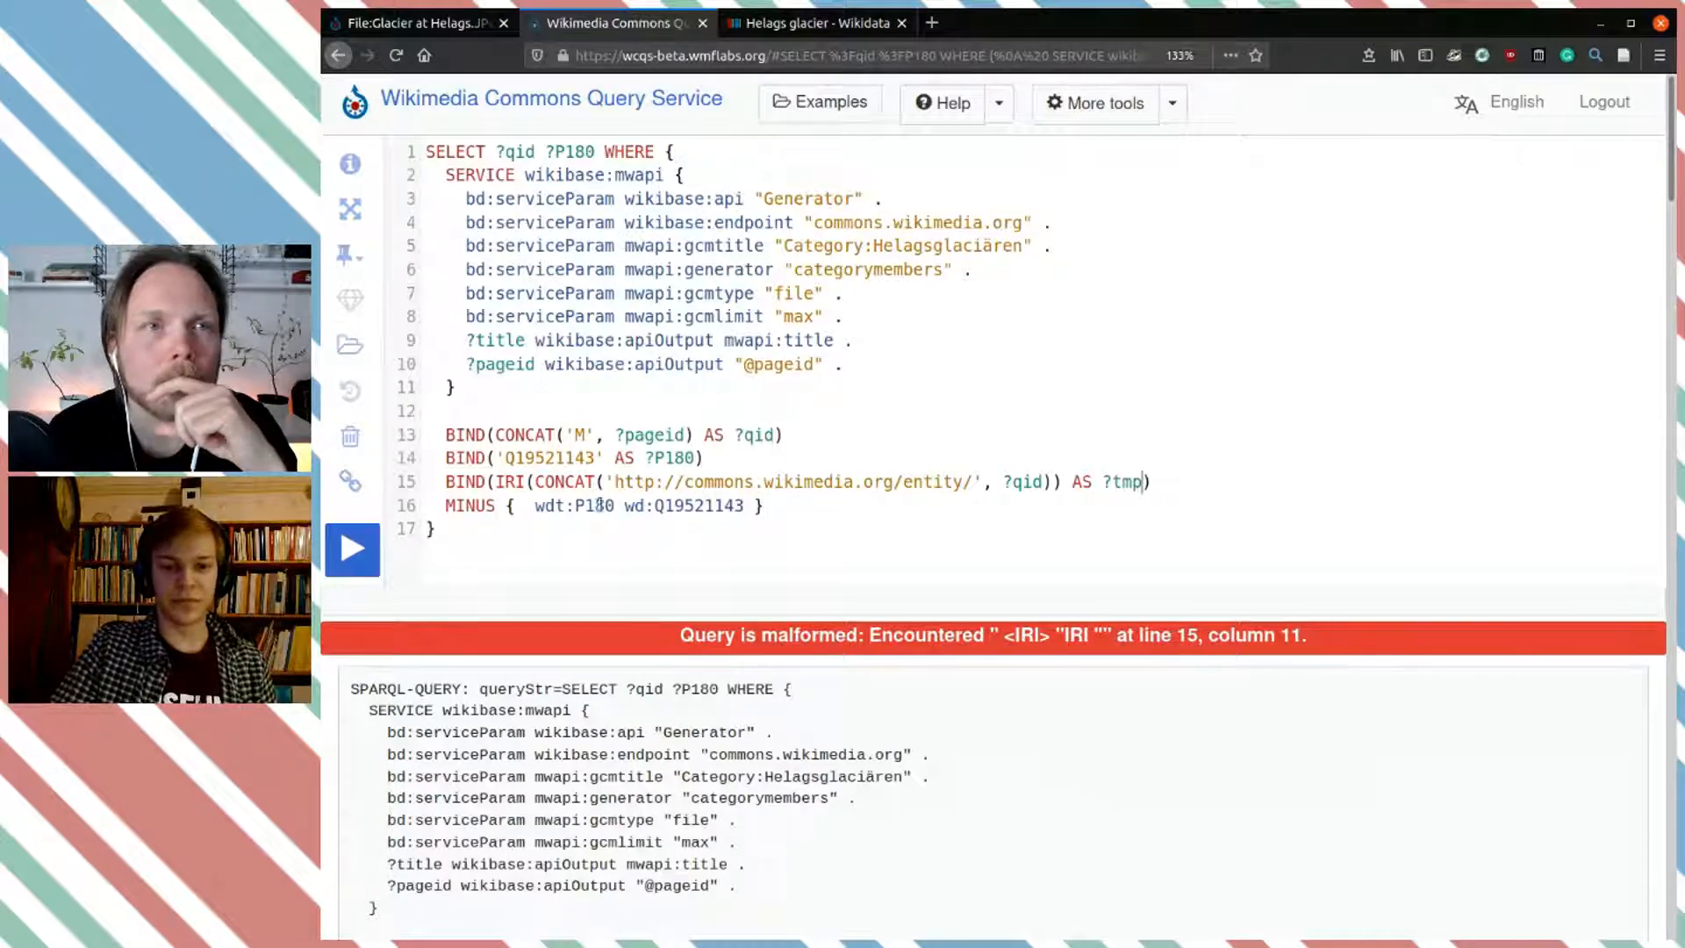
Step: Add the ?tmp variable to the SELECT line after ?P180
left_click(595, 151)
type("?")
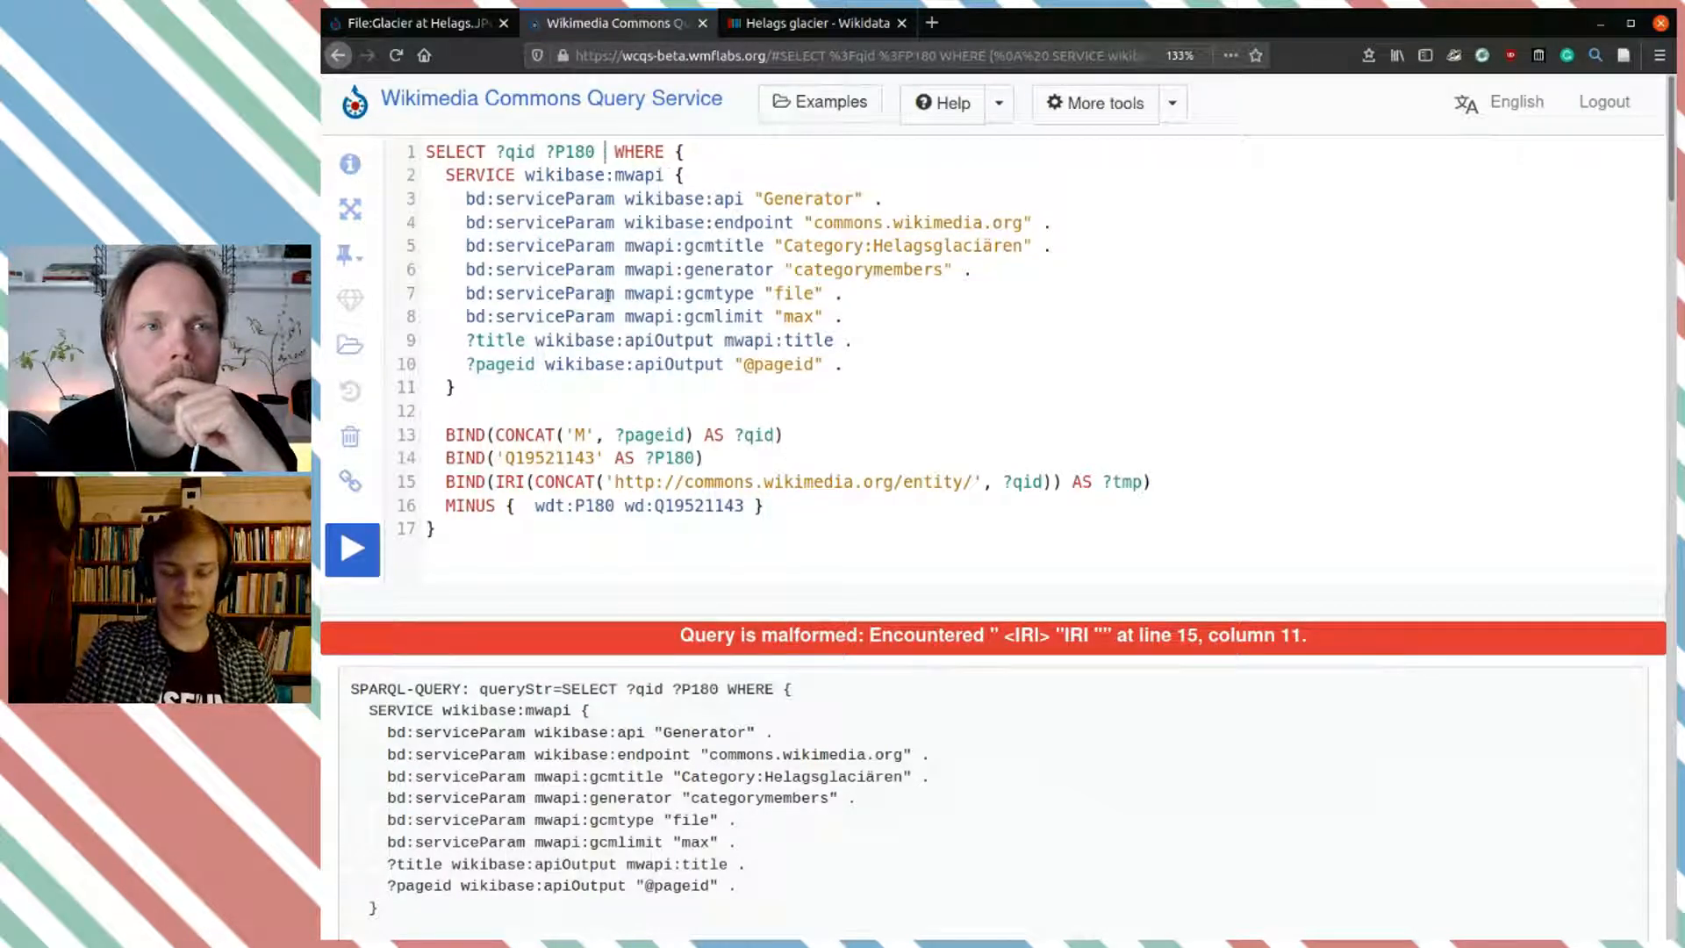
key("Down")
key("Down")
key("Down")
key("Down")
key("Return")
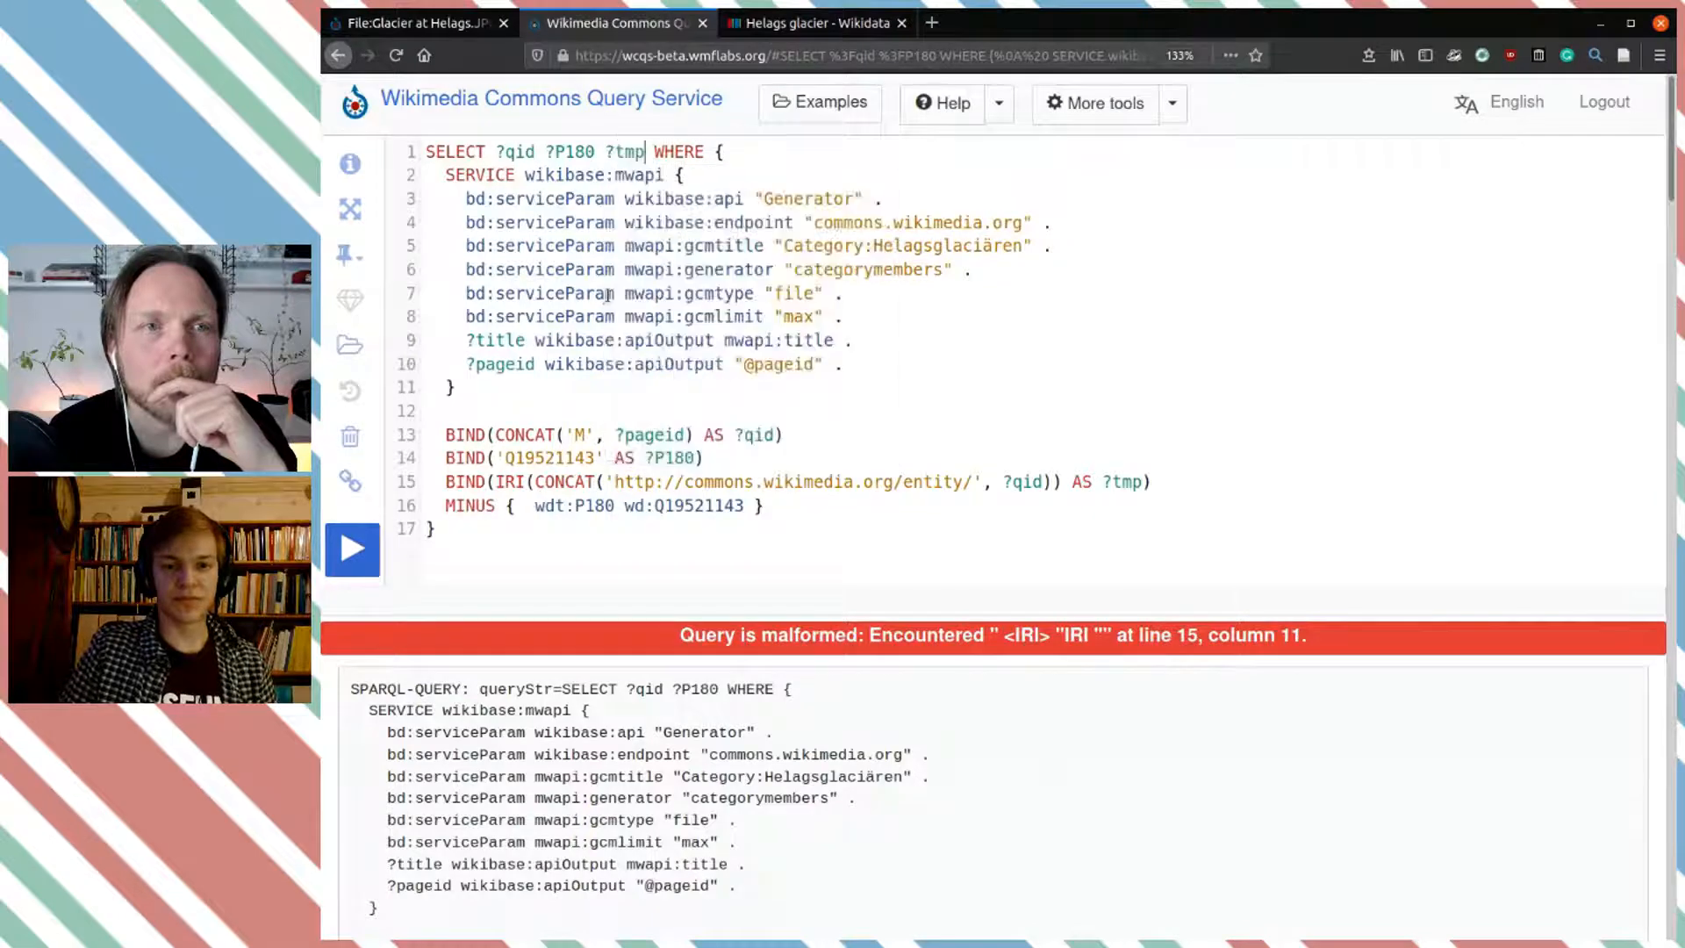
Step: Cut out the MINUS line to run the query and check the ?tmp values, and paste the line back
left_click(759, 506)
left_click_drag(759, 506, 423, 509)
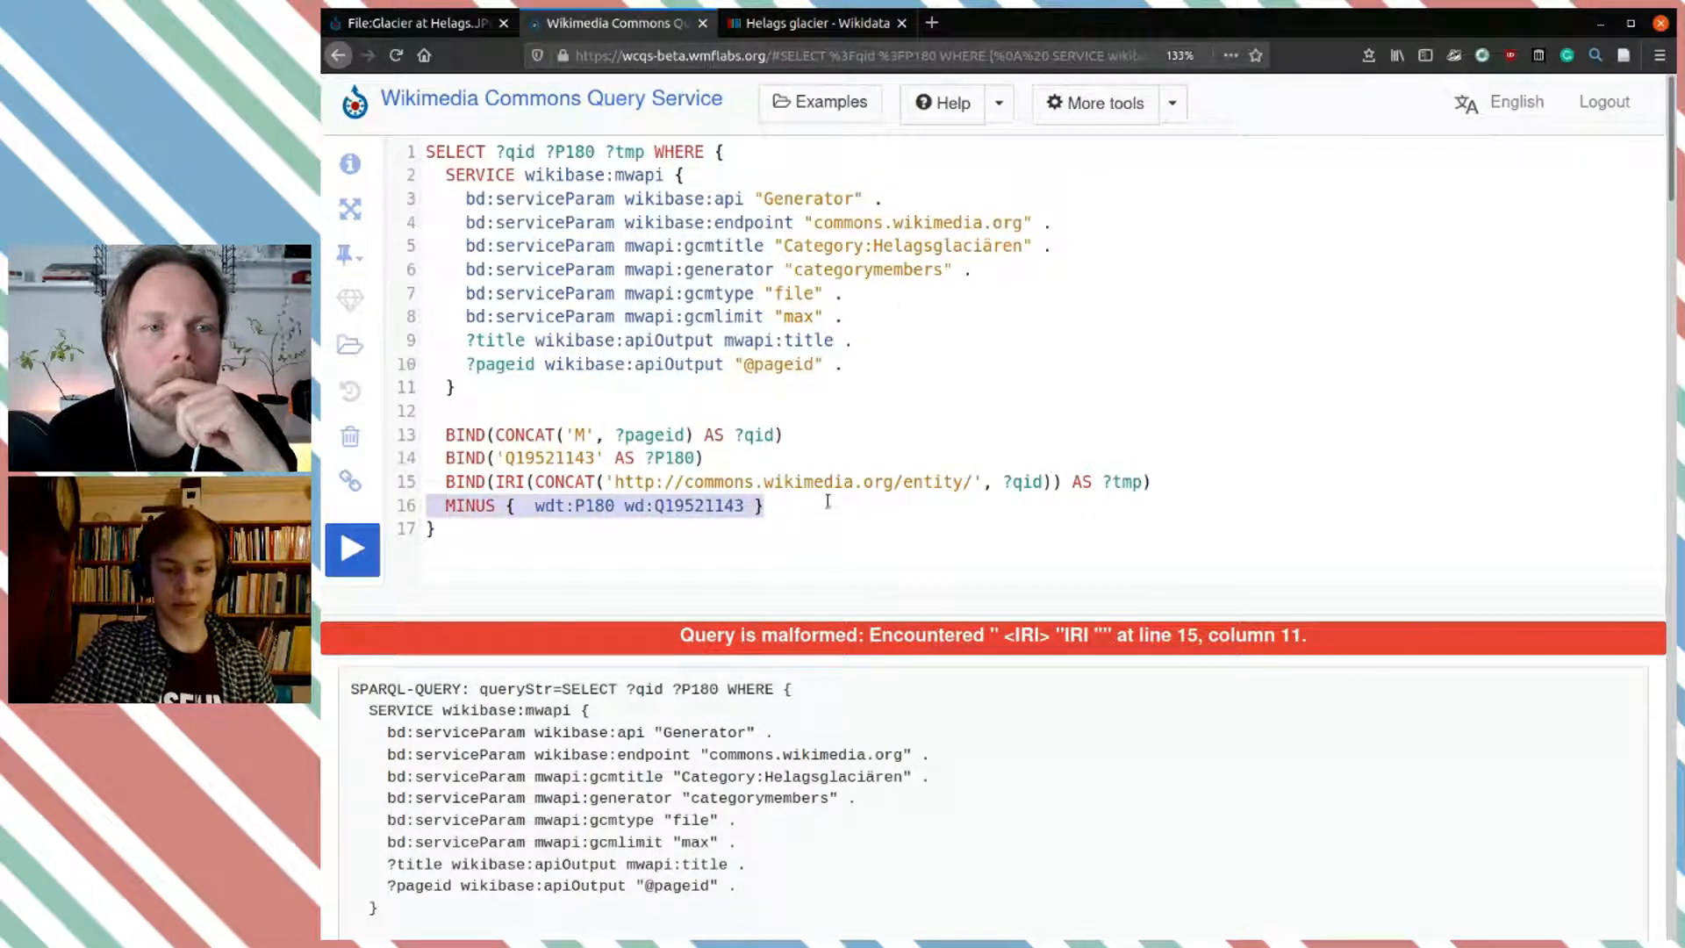
key("BackSpace")
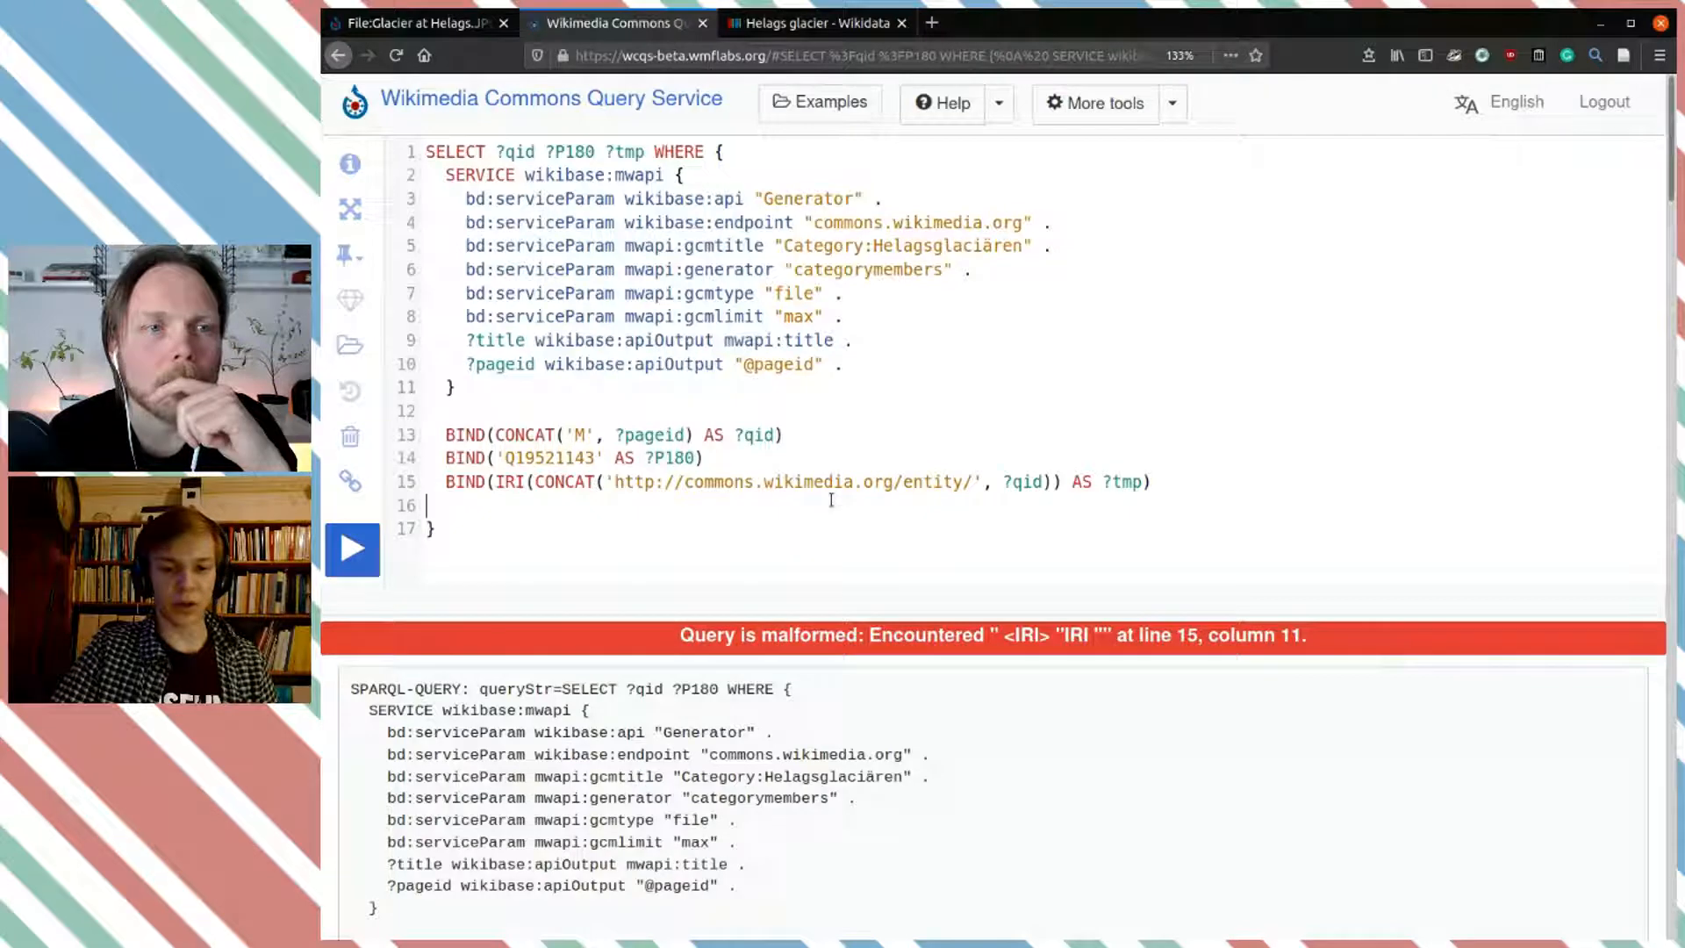
left_click(354, 550)
scroll(1185, 405, "down", 1)
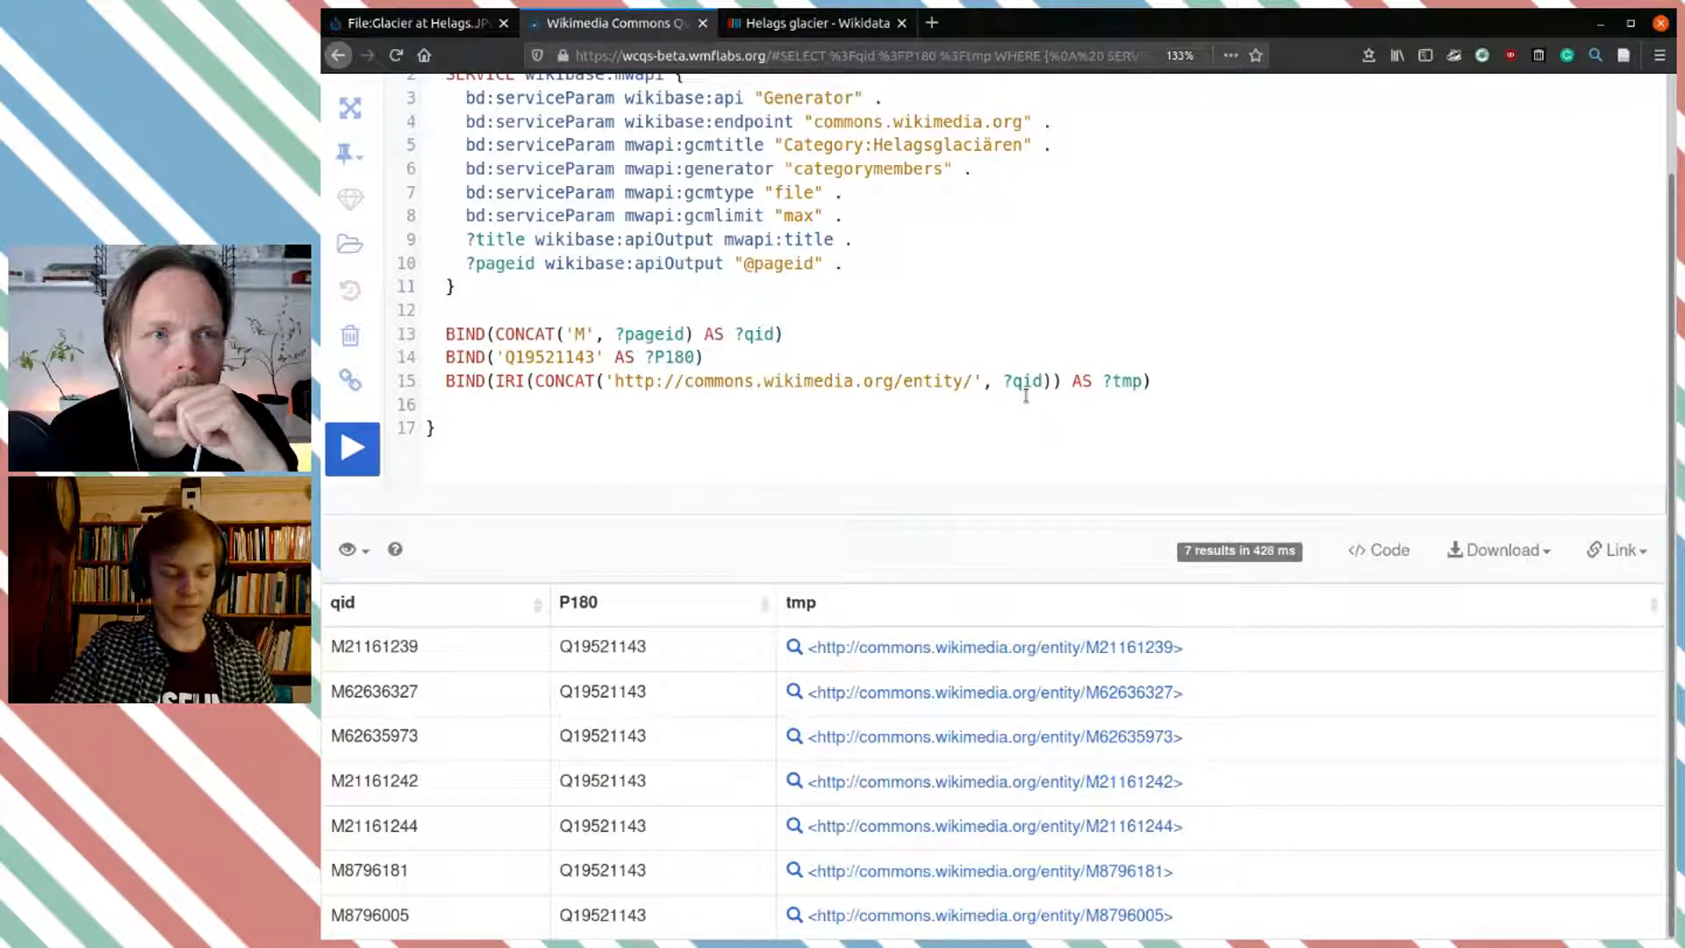
key("ctrl+v")
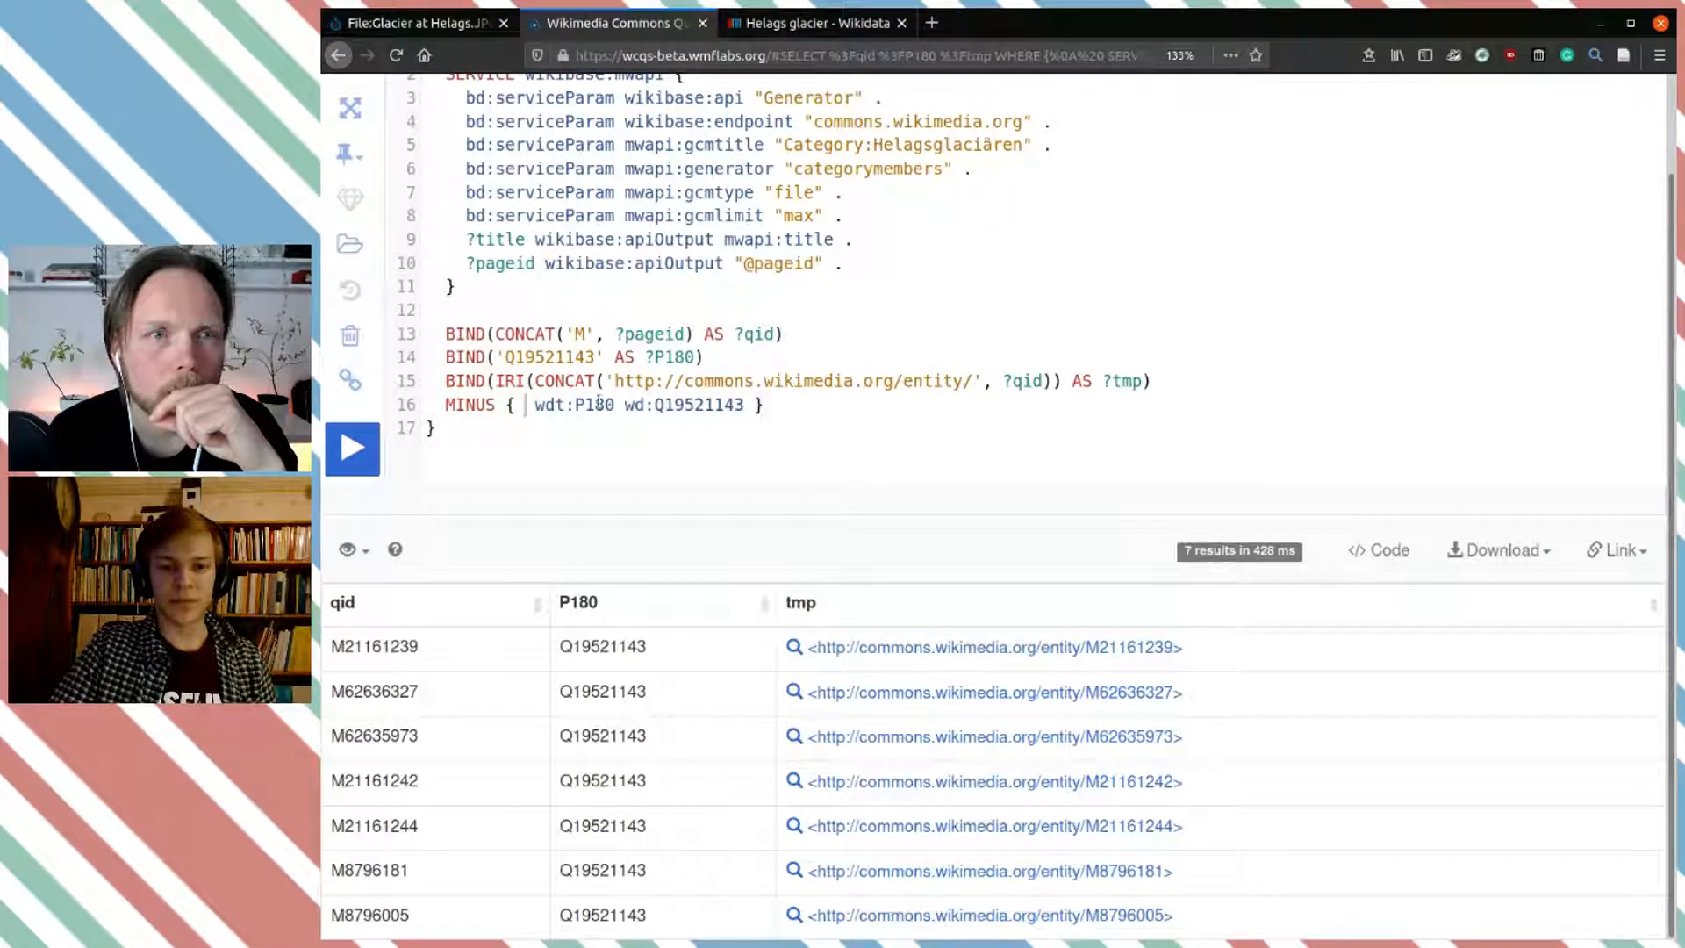
Step: Copy the IRI(CONCAT()) expression from the ?tmp binding into the MINUS clause as its subject and run the query
double_click(514, 380)
left_click(892, 395)
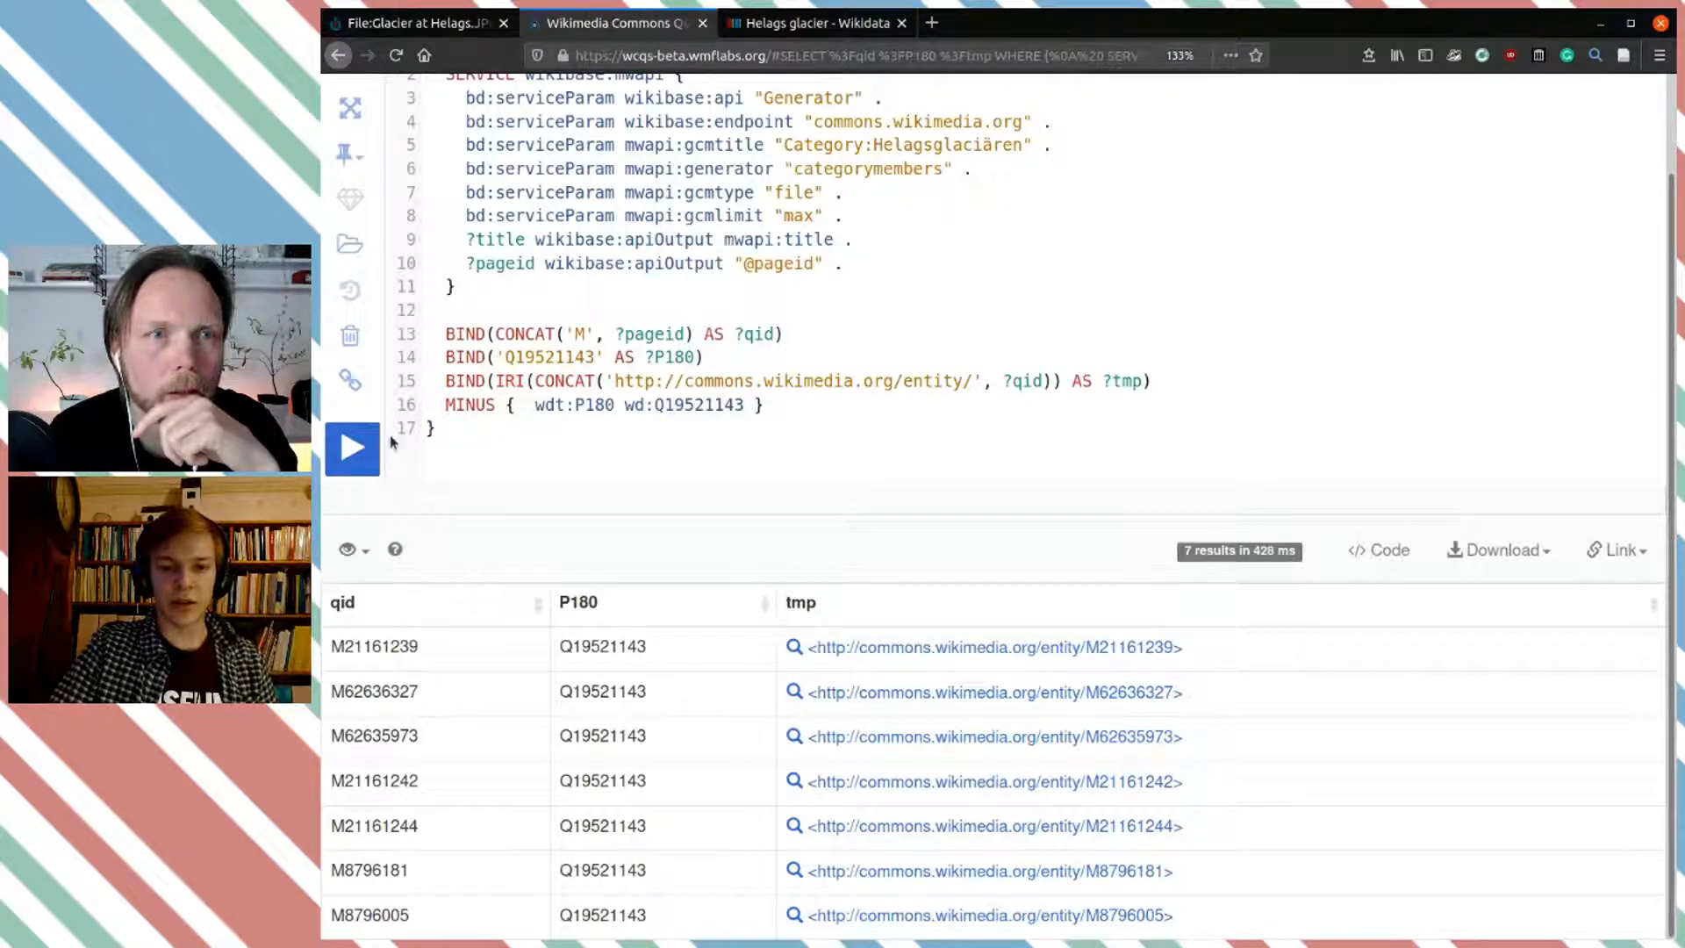
key("ctrl+Return")
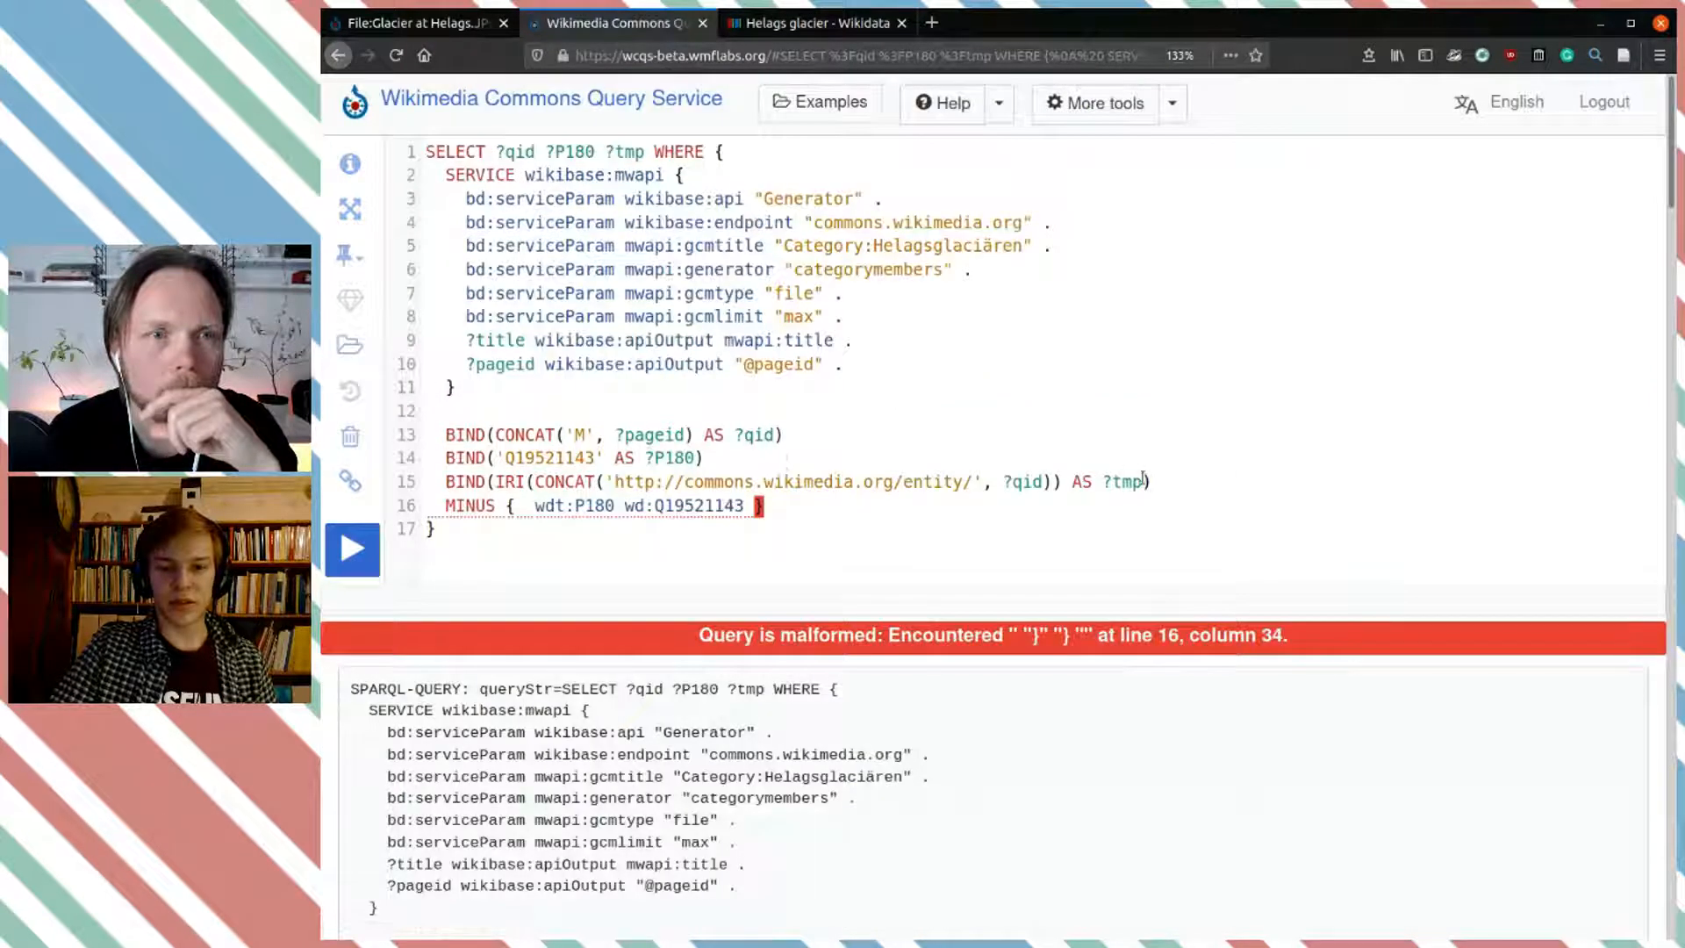
left_click_drag(498, 480, 1047, 481)
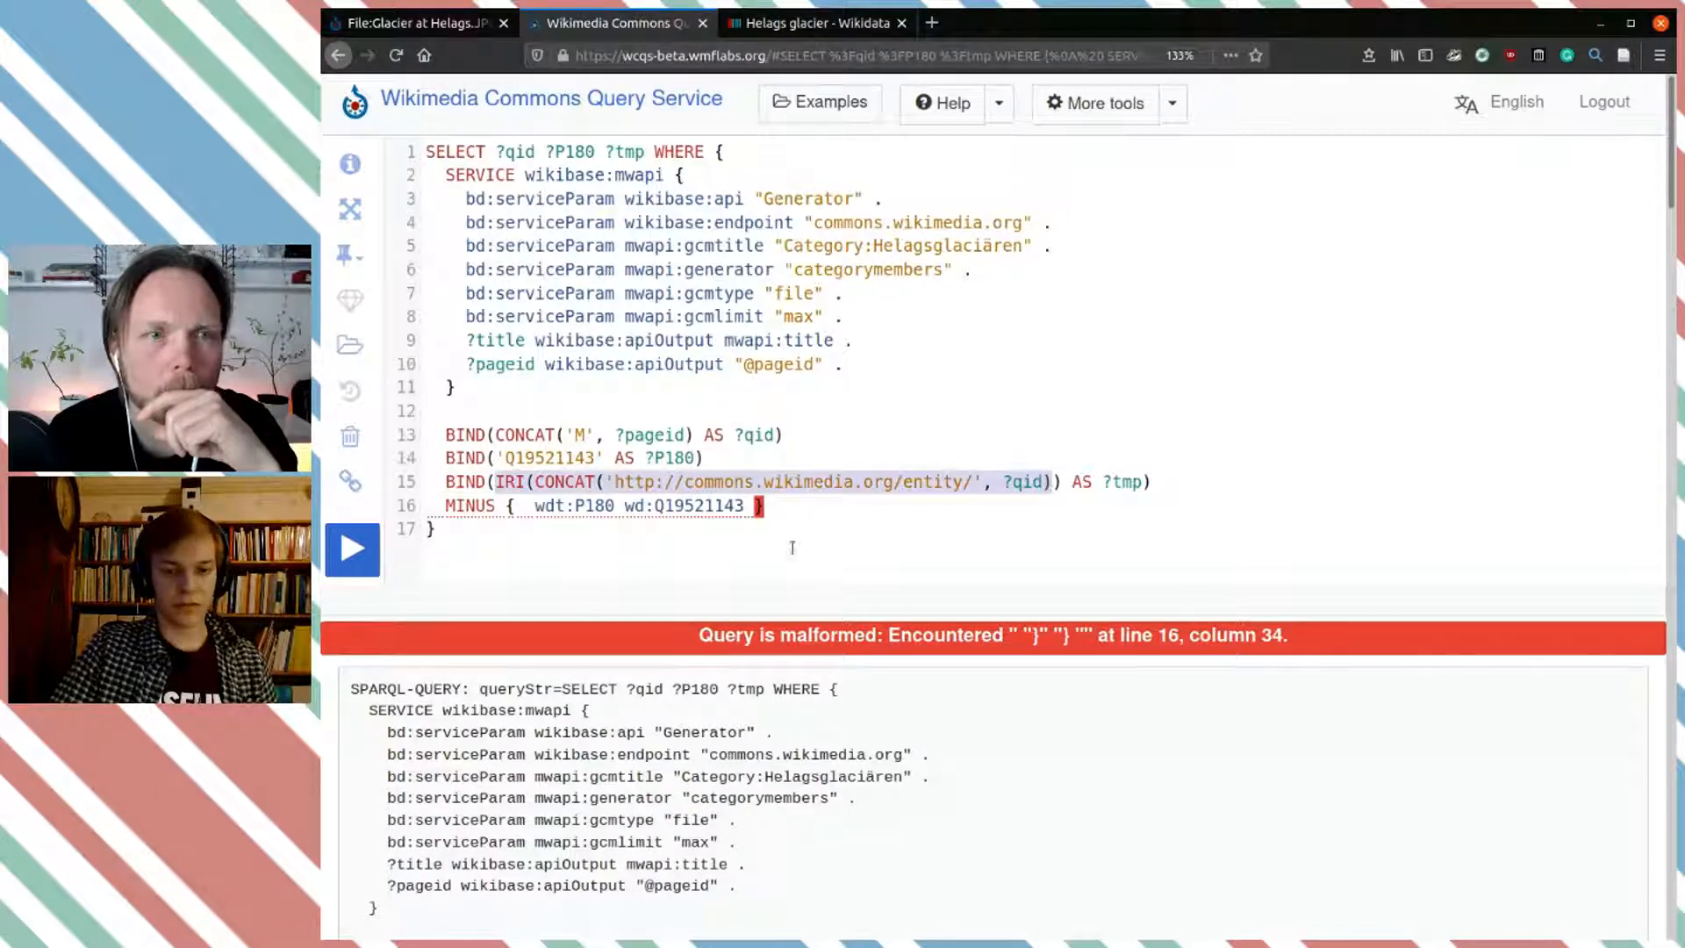
key("ctrl+c")
left_click(525, 504)
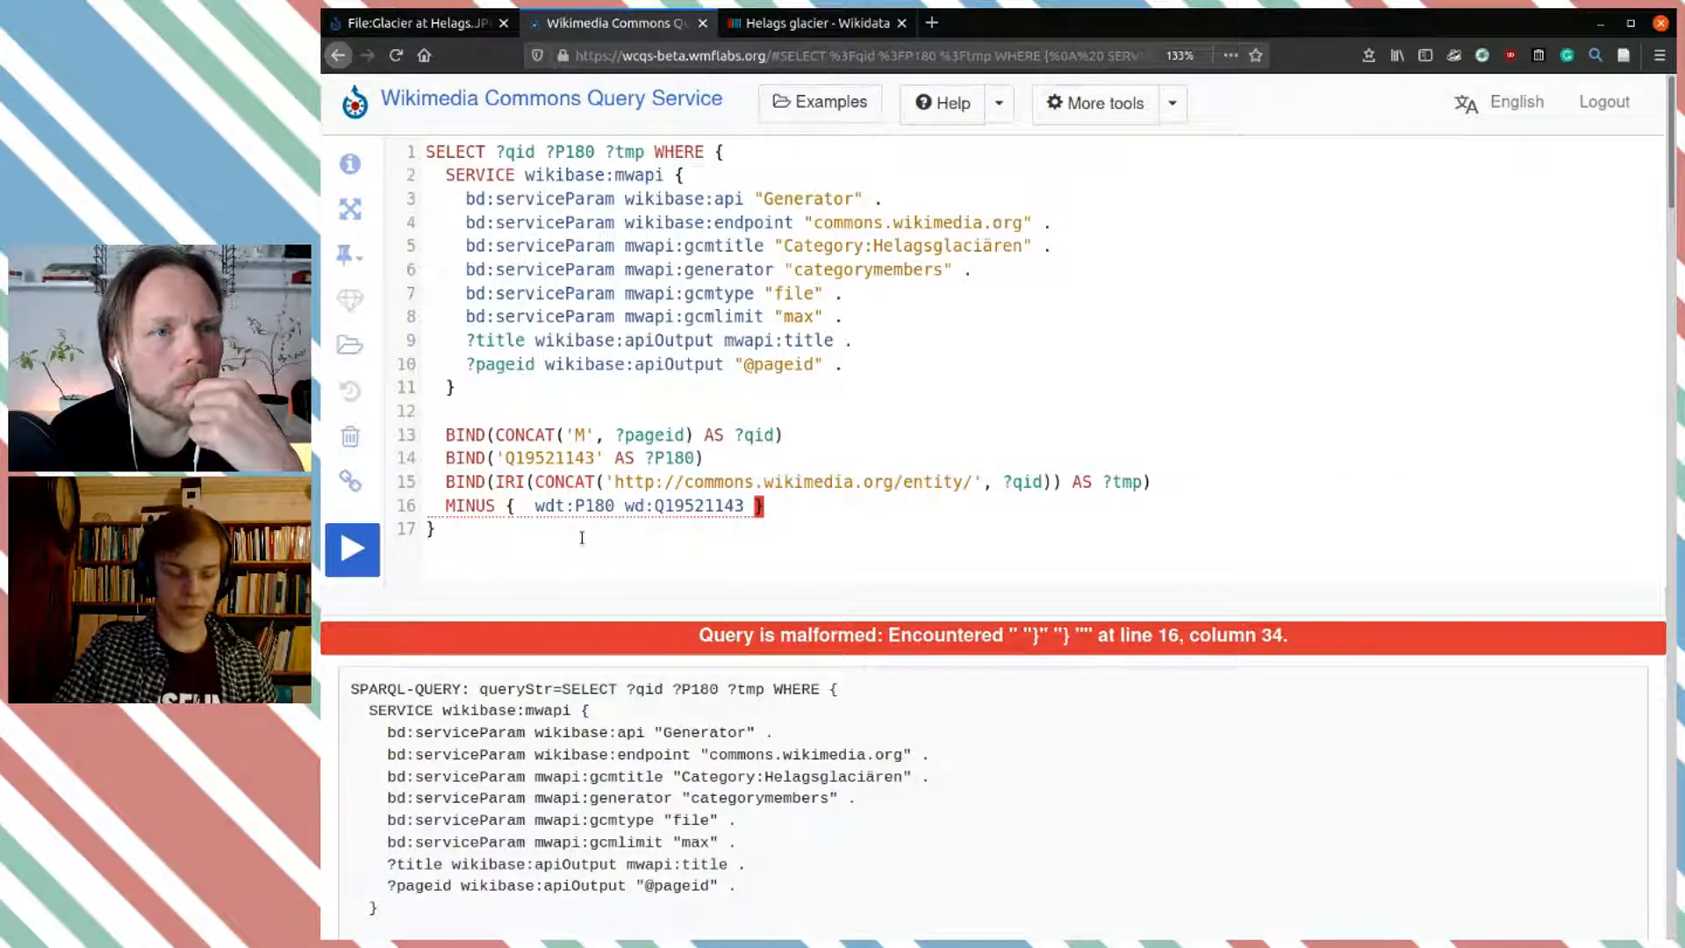
key("ctrl+v")
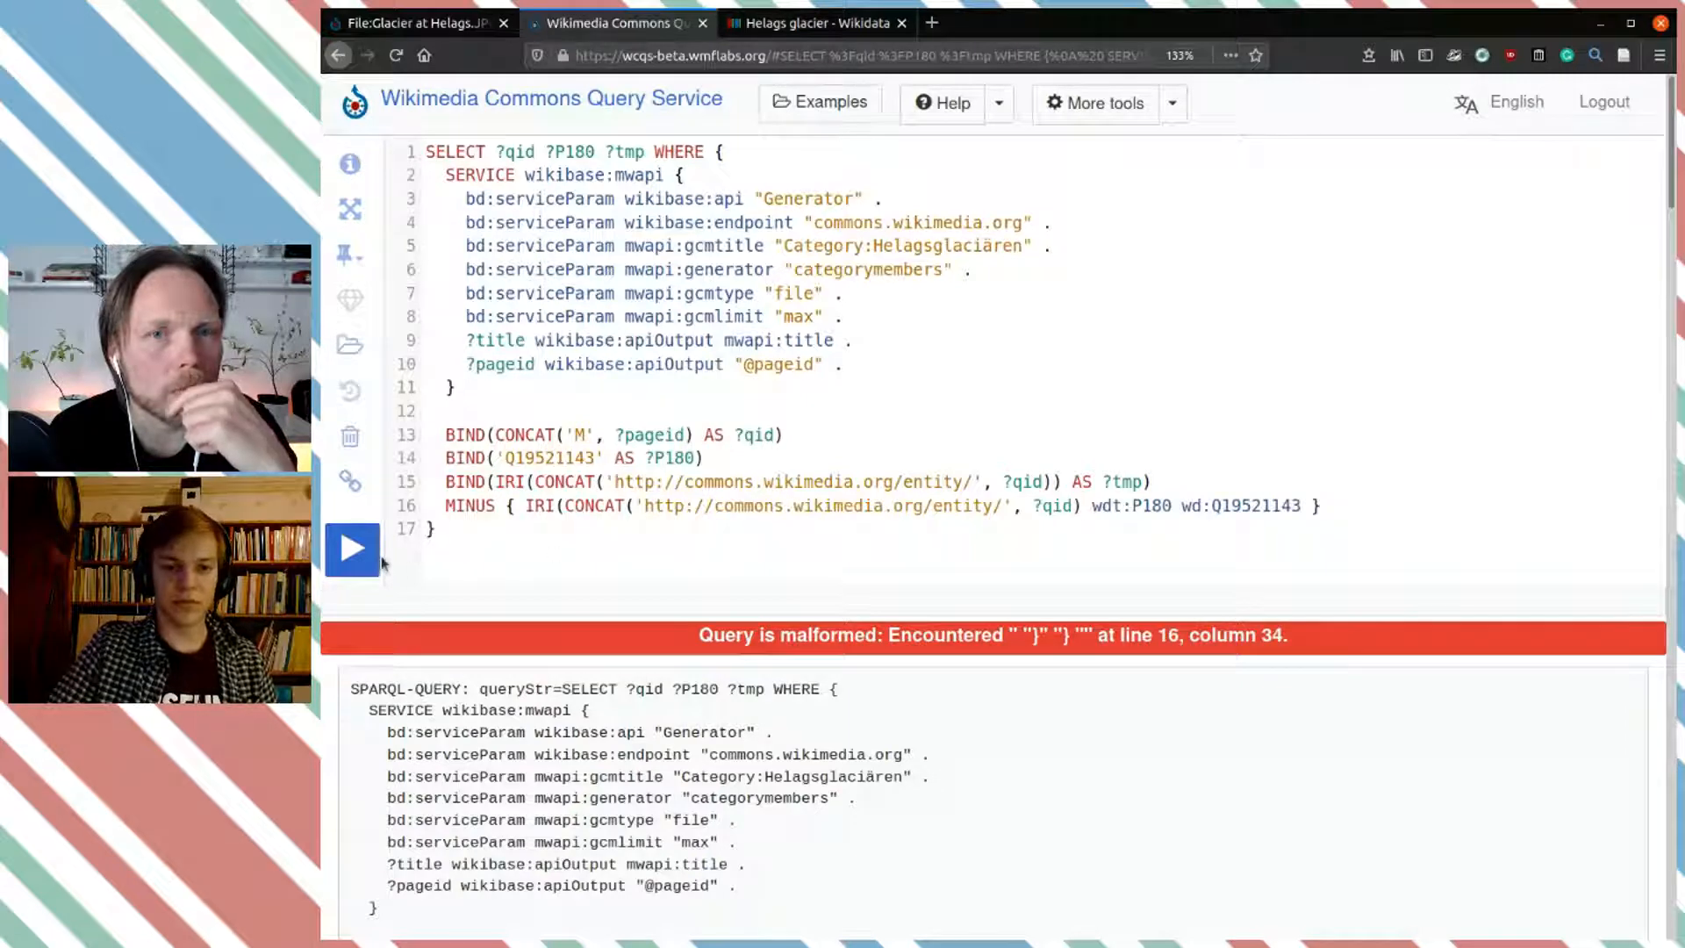
left_click(352, 549)
Step: Check the malformed-query error output and add the missing closing parenthesis after ?qid in the MINUS clause
scroll(913, 566, "down", 5)
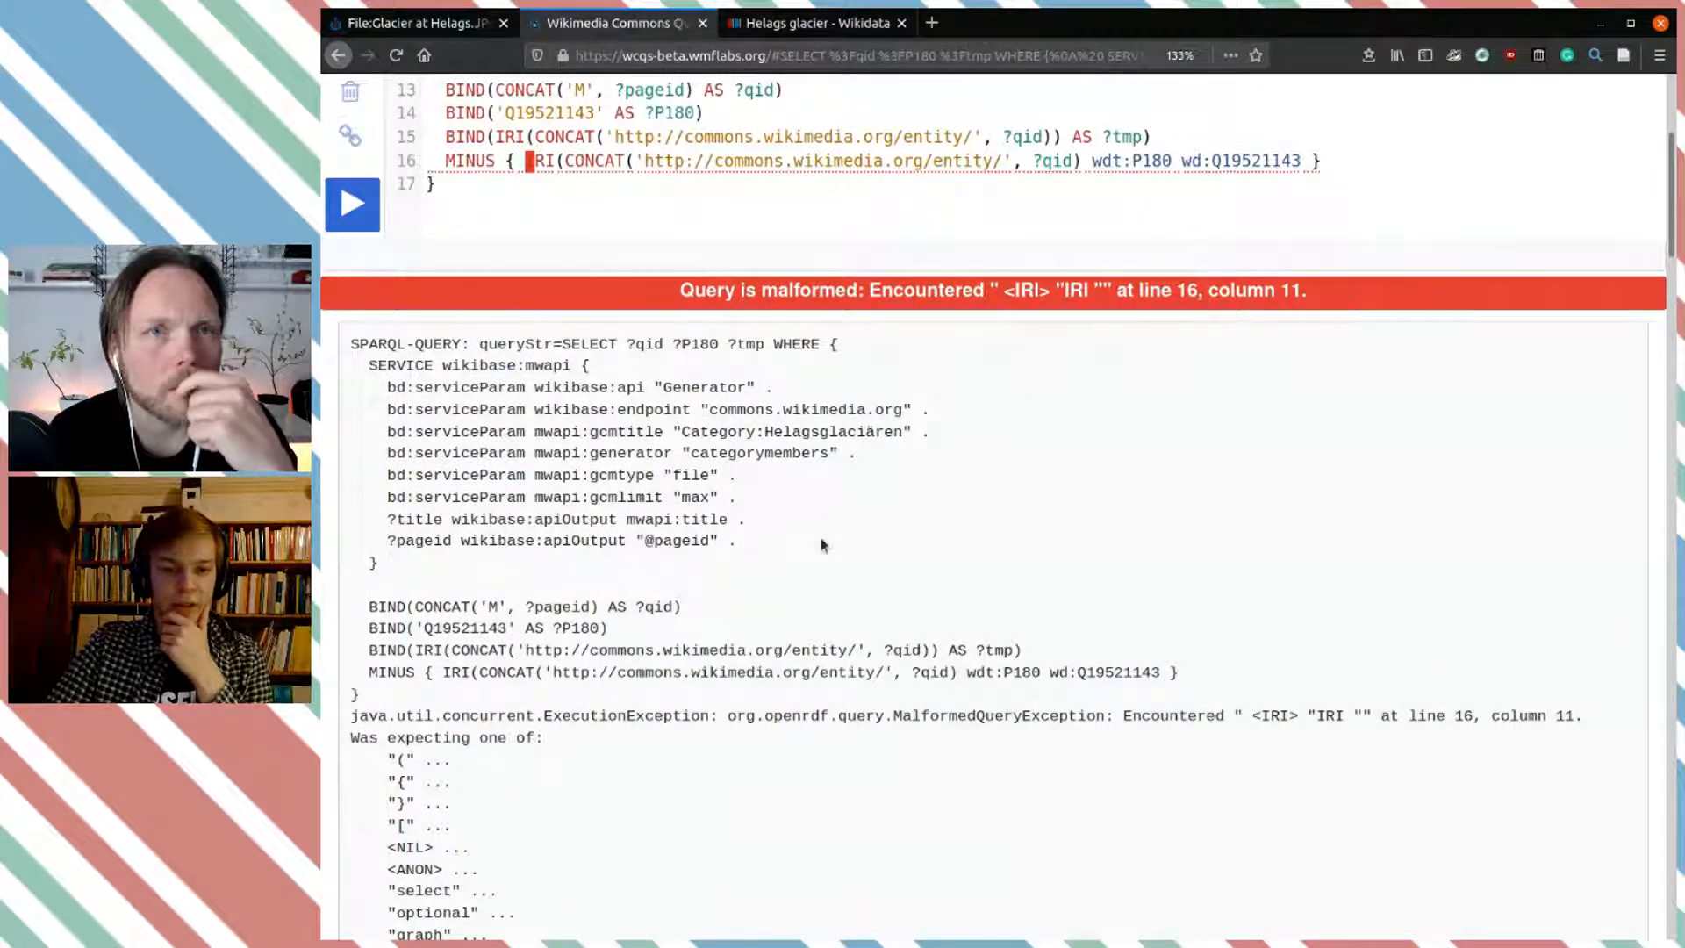
scroll(825, 561, "down", 1)
scroll(825, 562, "down", 2)
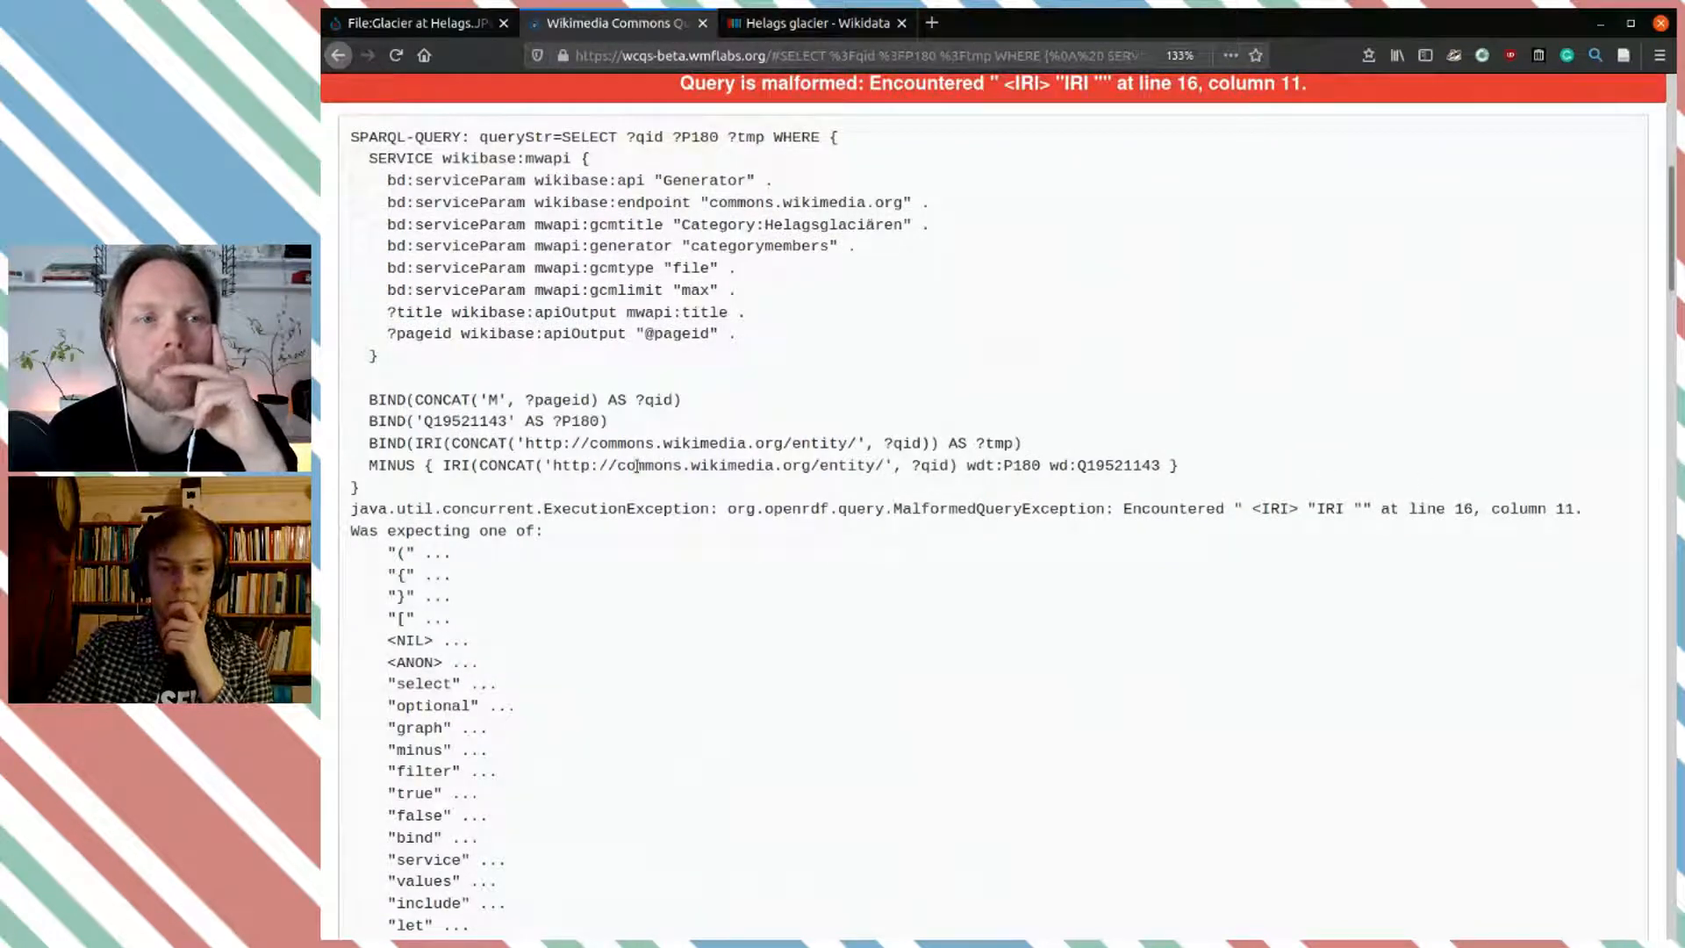
scroll(637, 466, "up", 3)
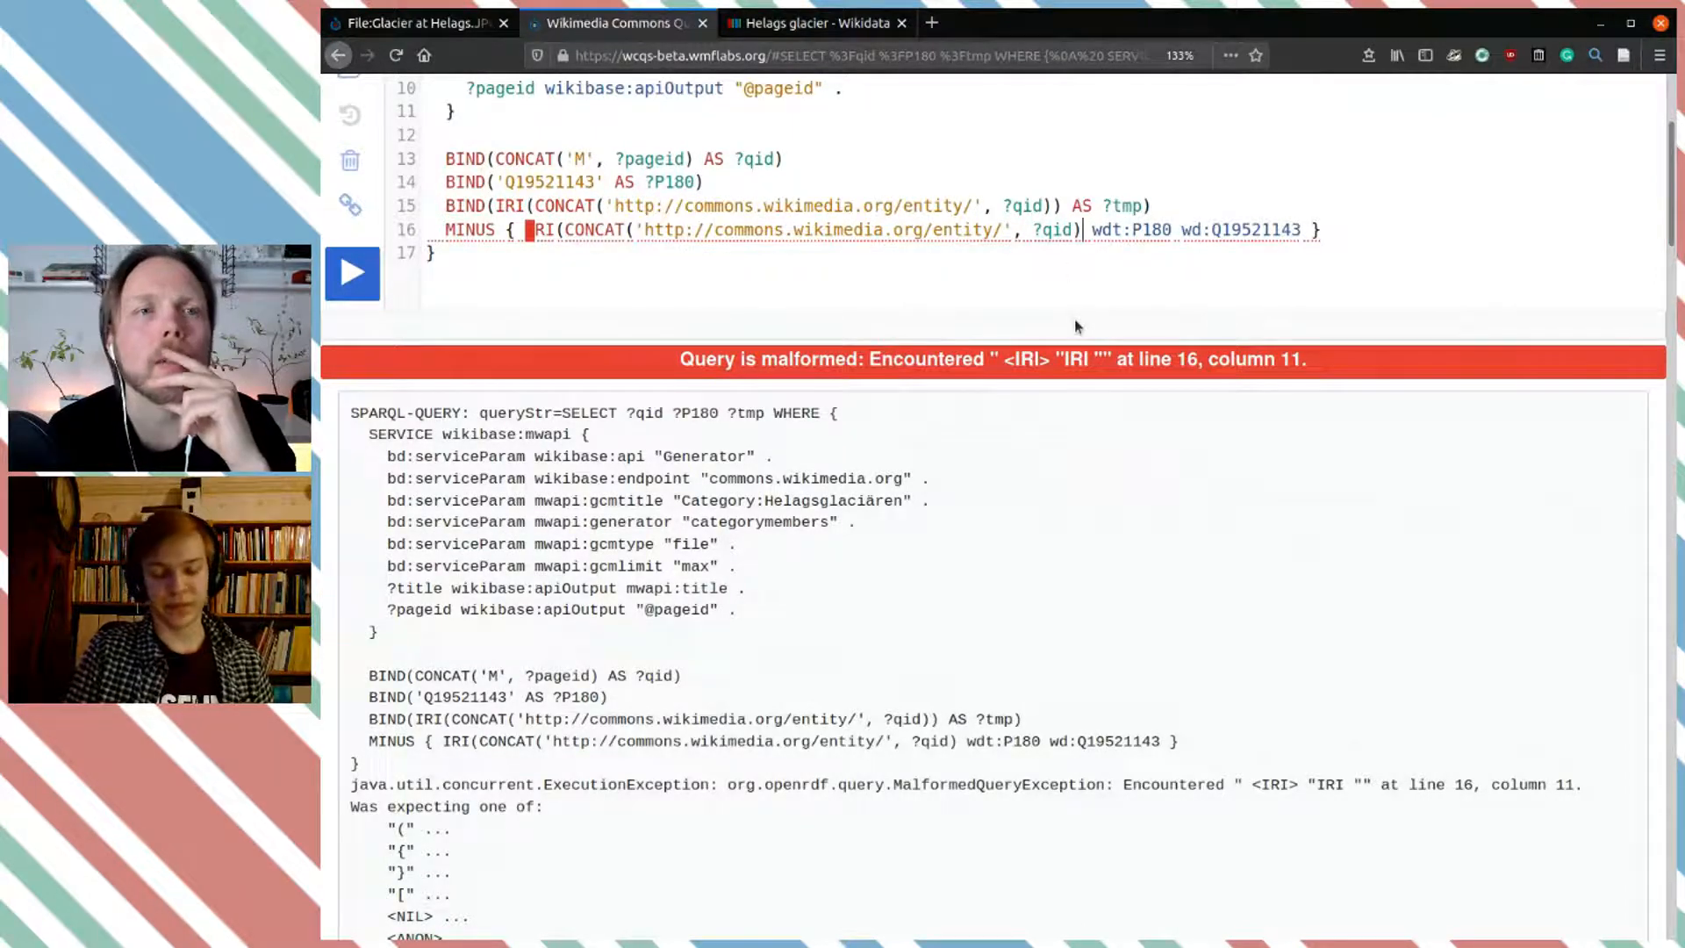
type(")")
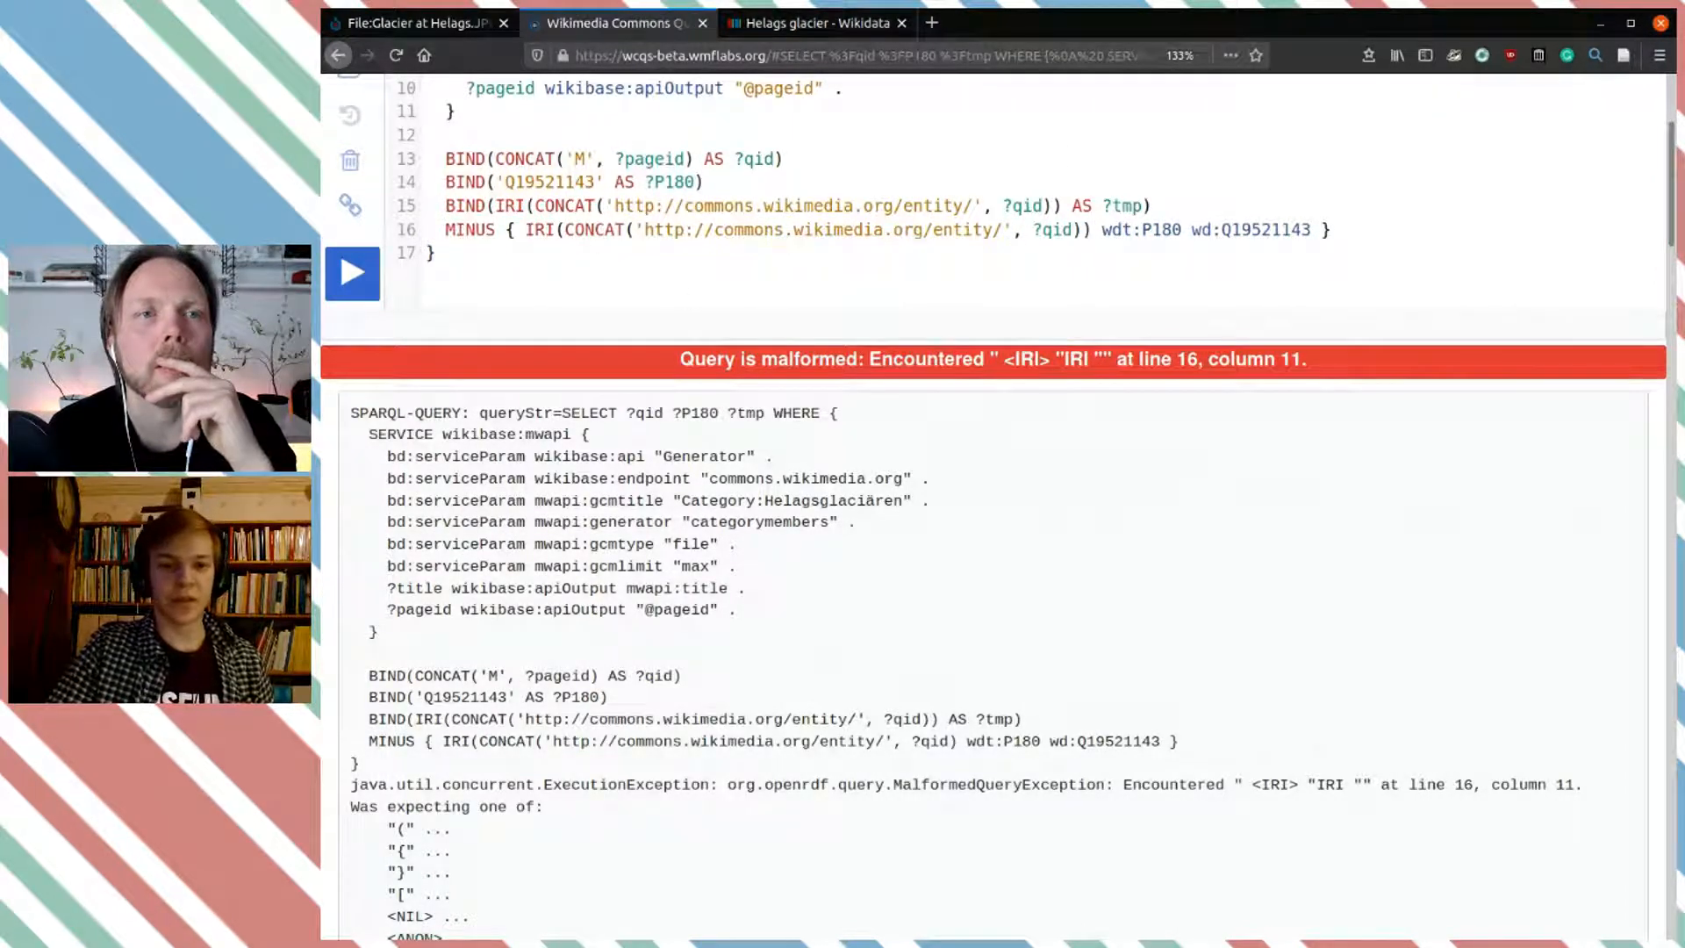
Step: Delete the BIND line that defines ?tmp and rerun the query
scroll(378, 289, "up", 3)
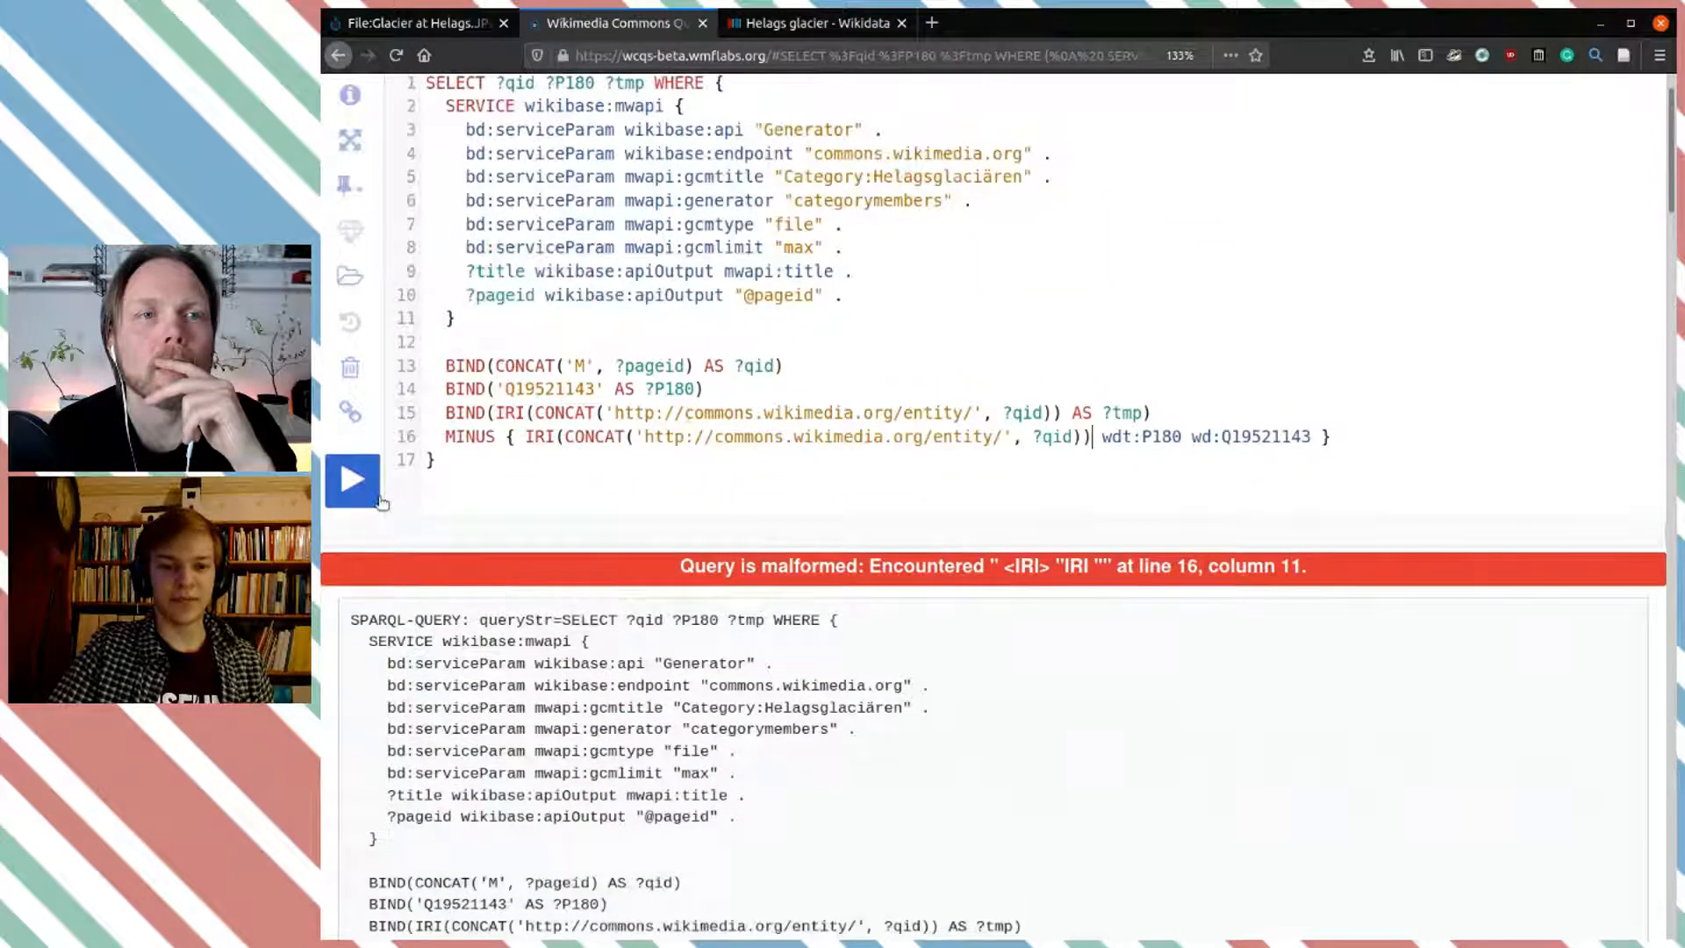
left_click(1149, 409)
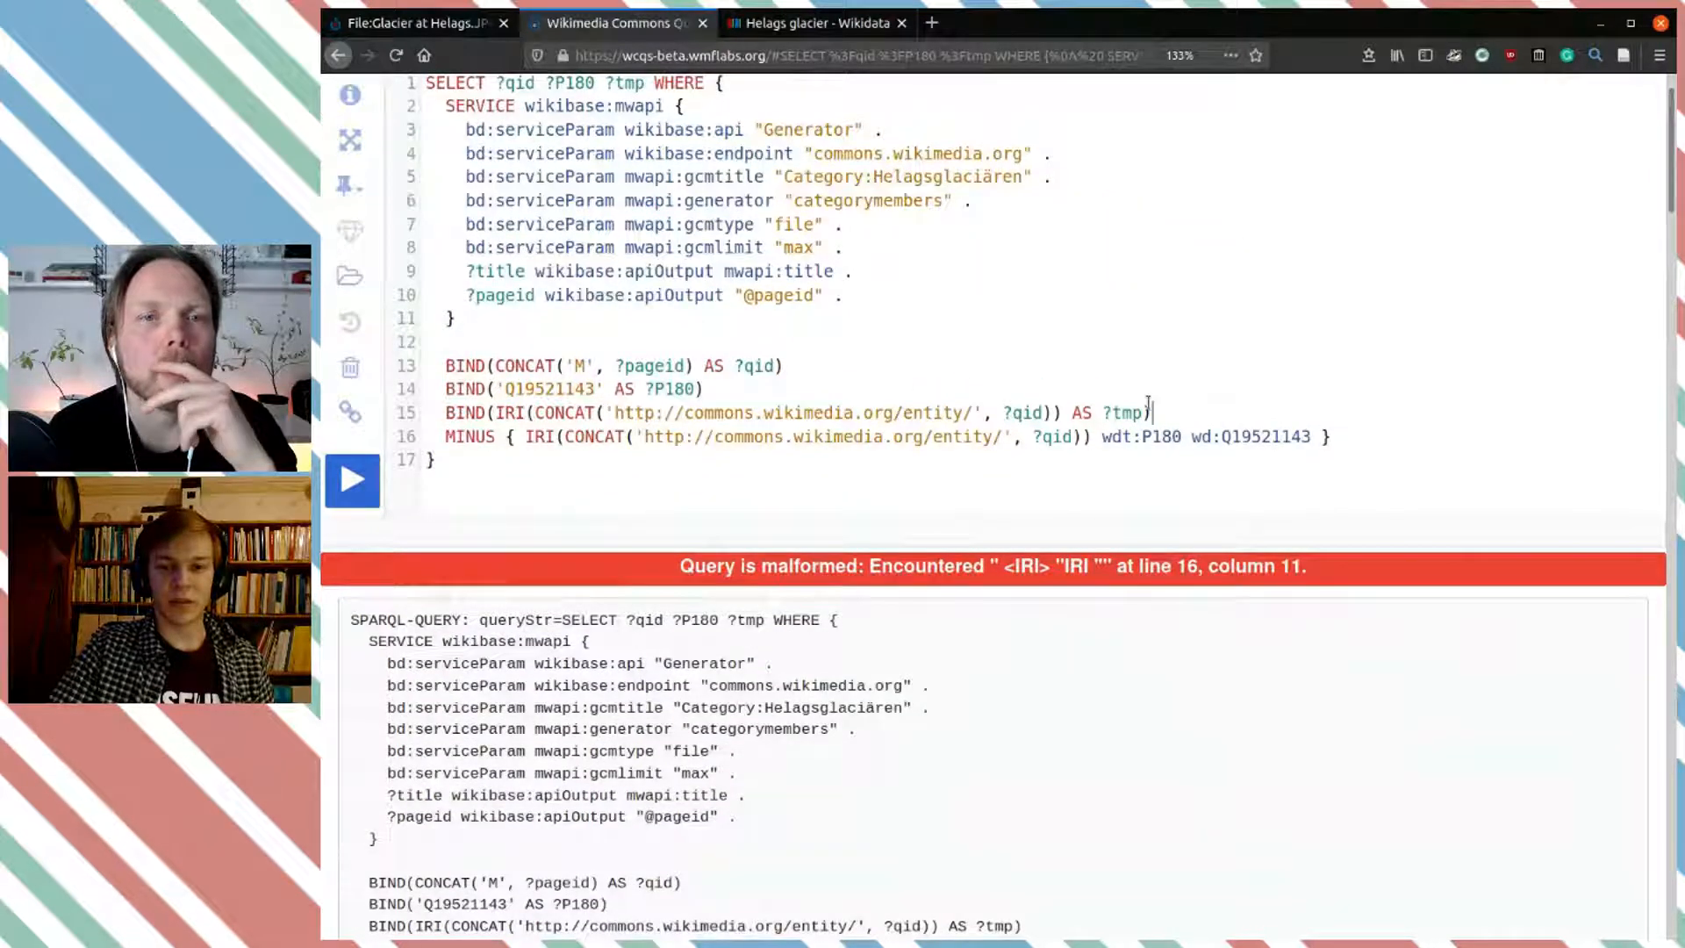
left_click_drag(1147, 401, 1144, 397)
key("BackSpace")
key("ctrl+Return")
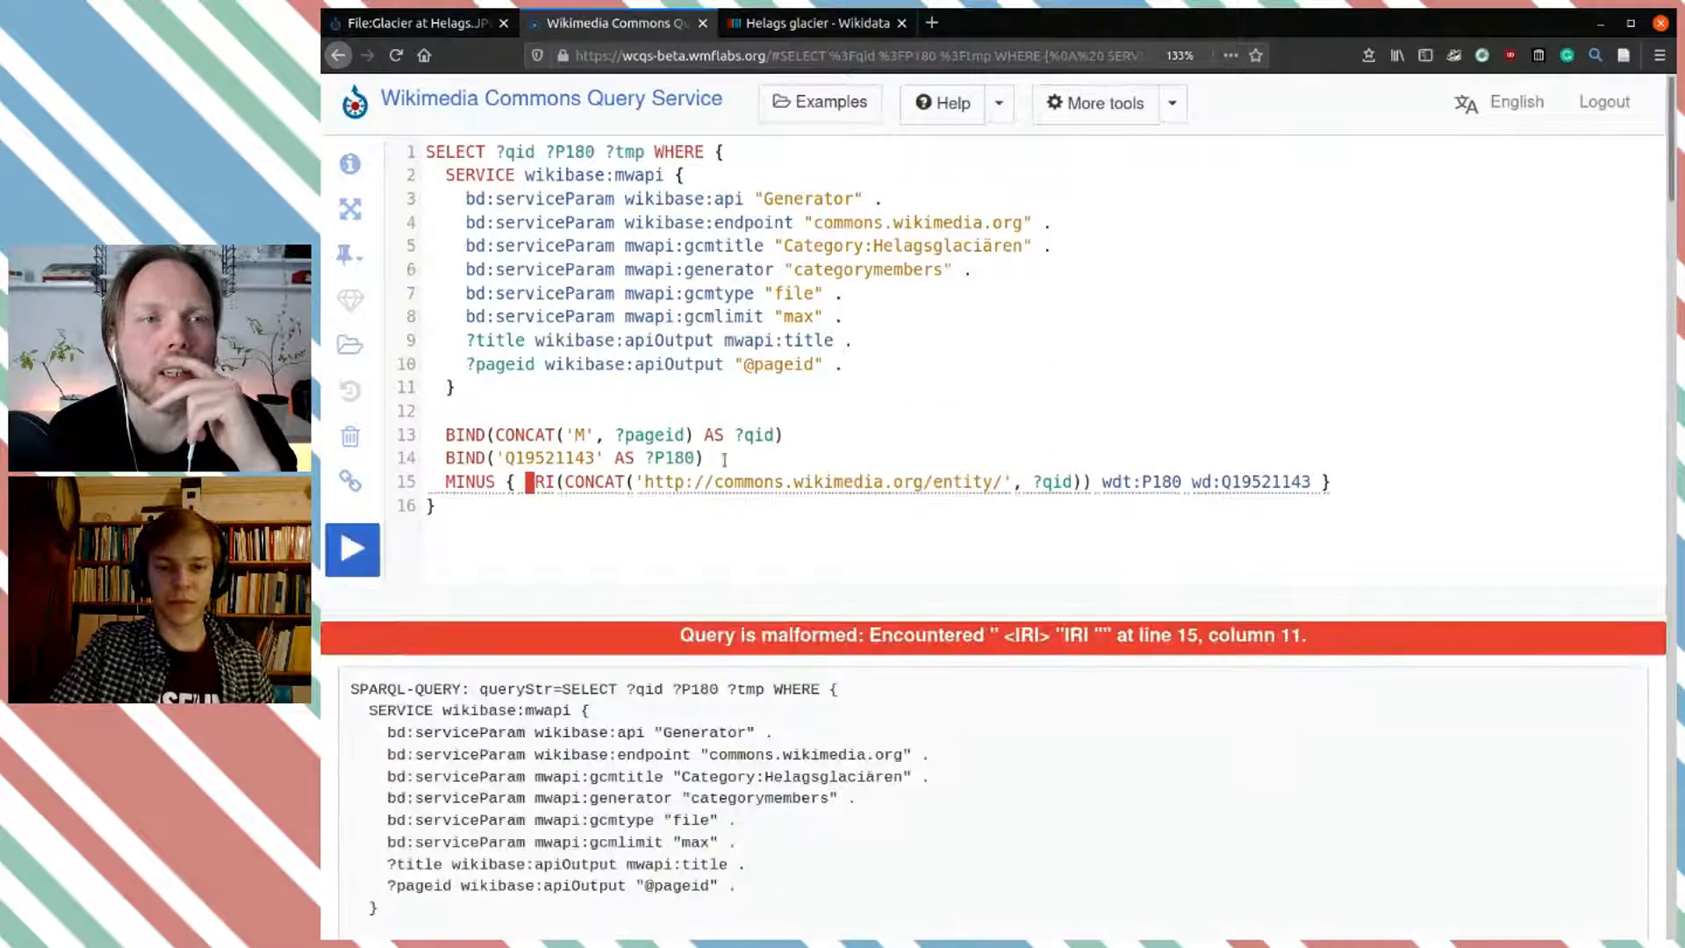
Step: Try wrapping the IRI(CONCAT()) expression in the MINUS clause in an extra pair of parentheses and run the query
scroll(728, 458, "down", 3)
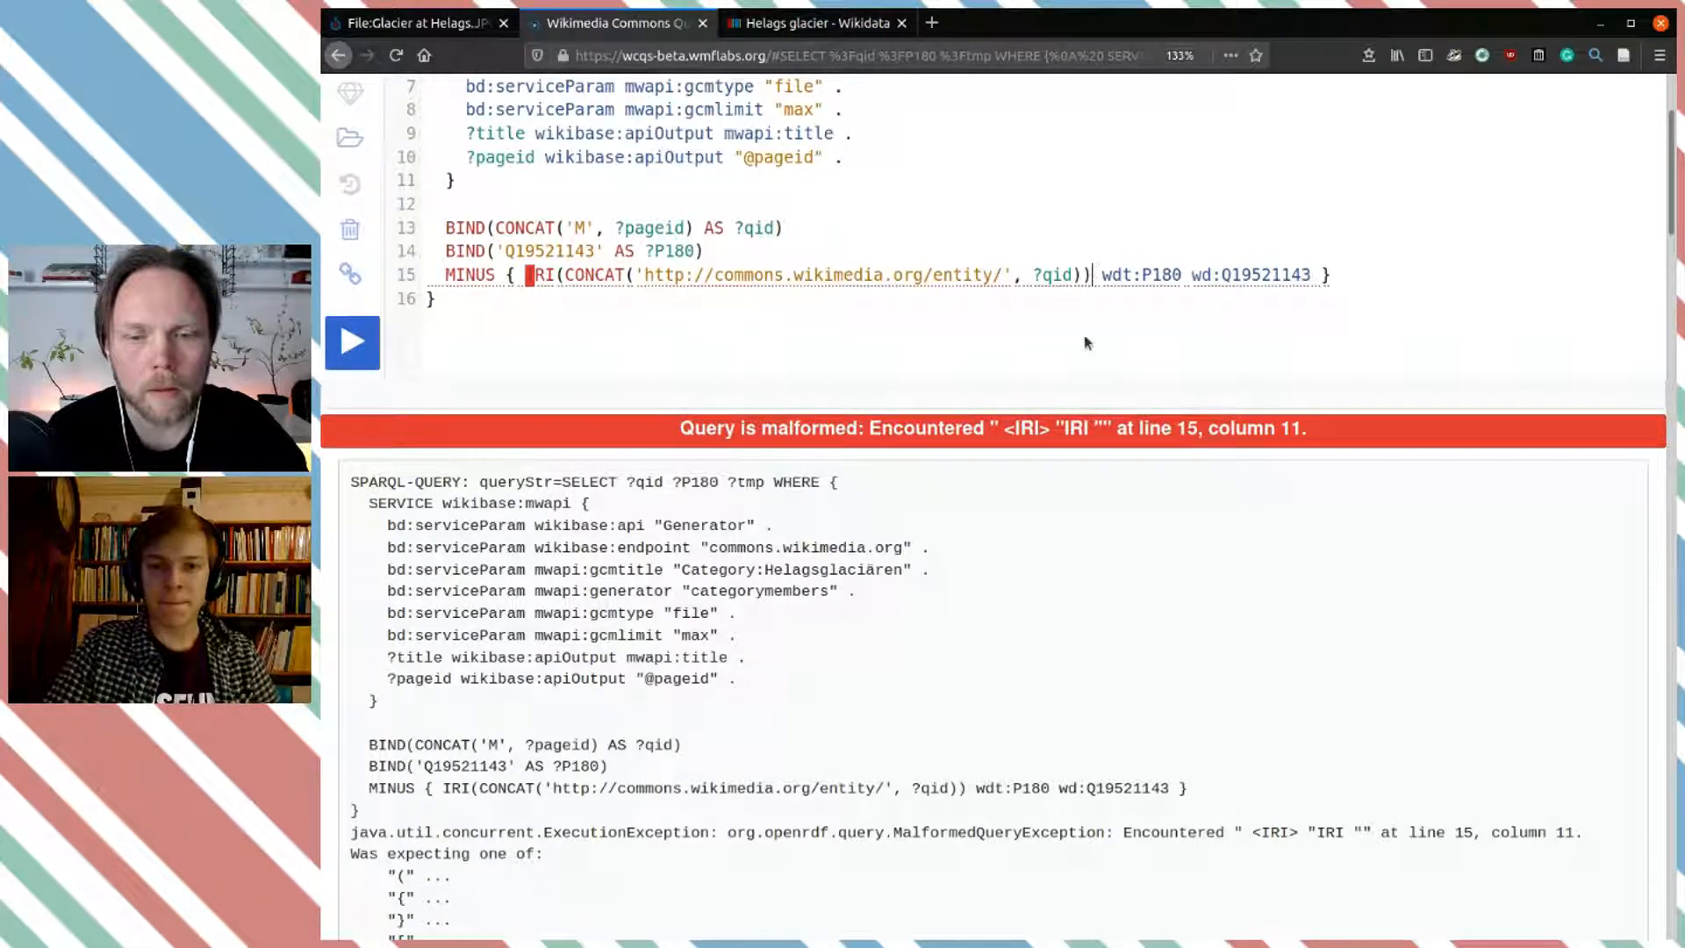
type(")")
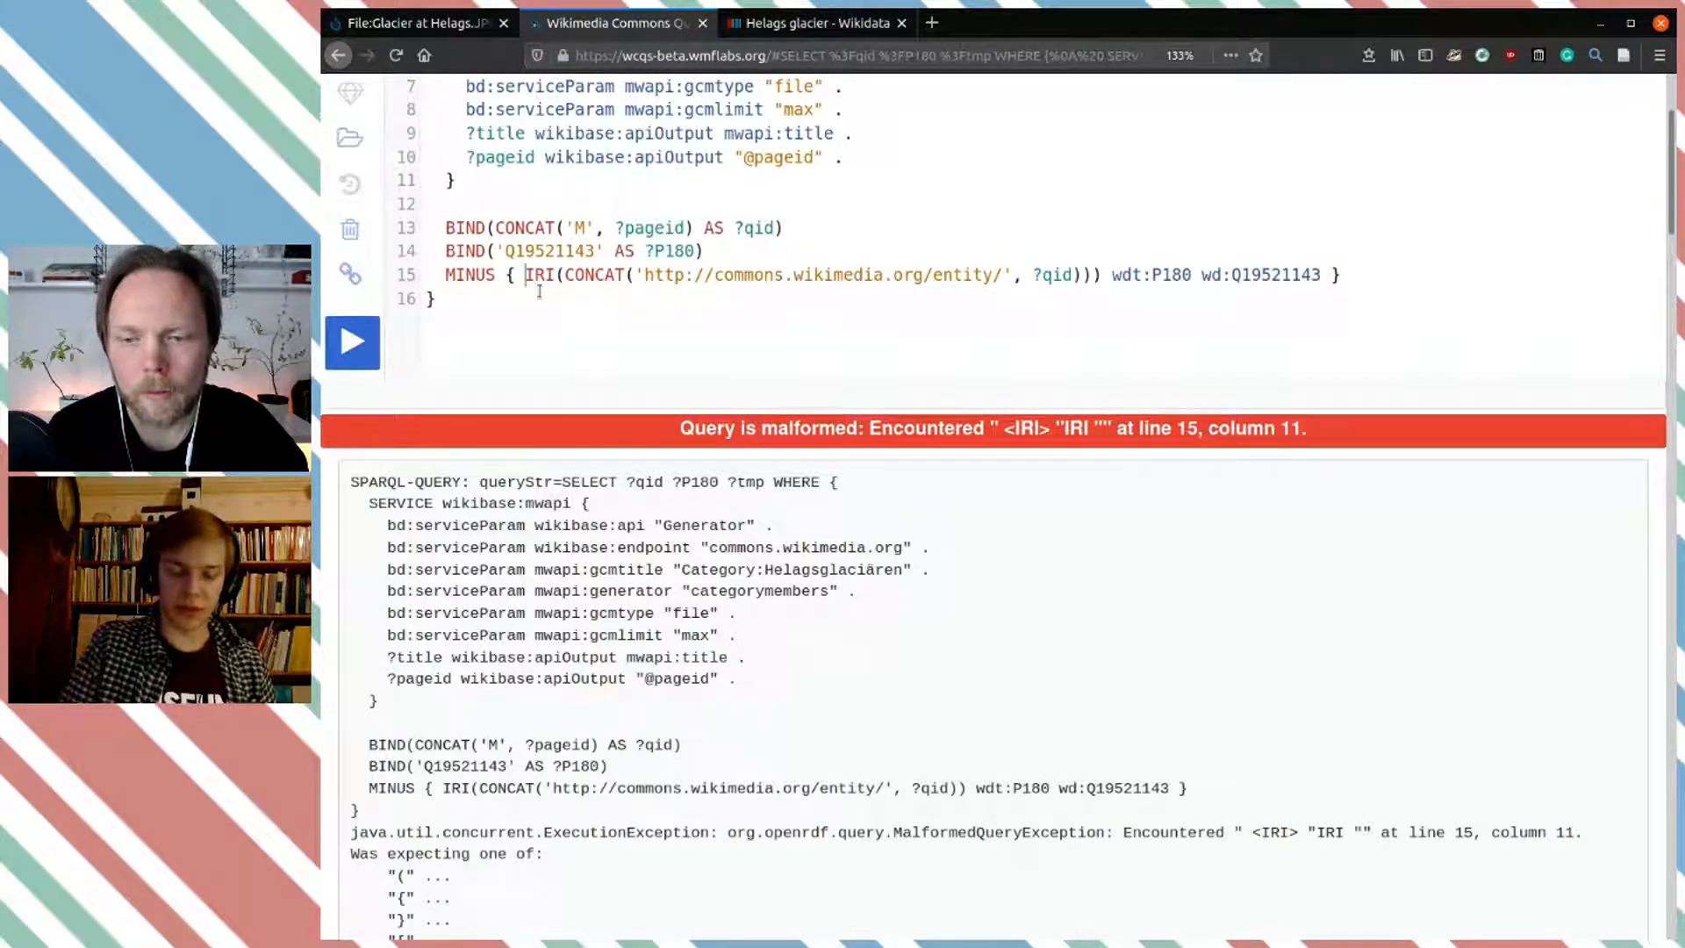
type("(")
left_click(351, 342)
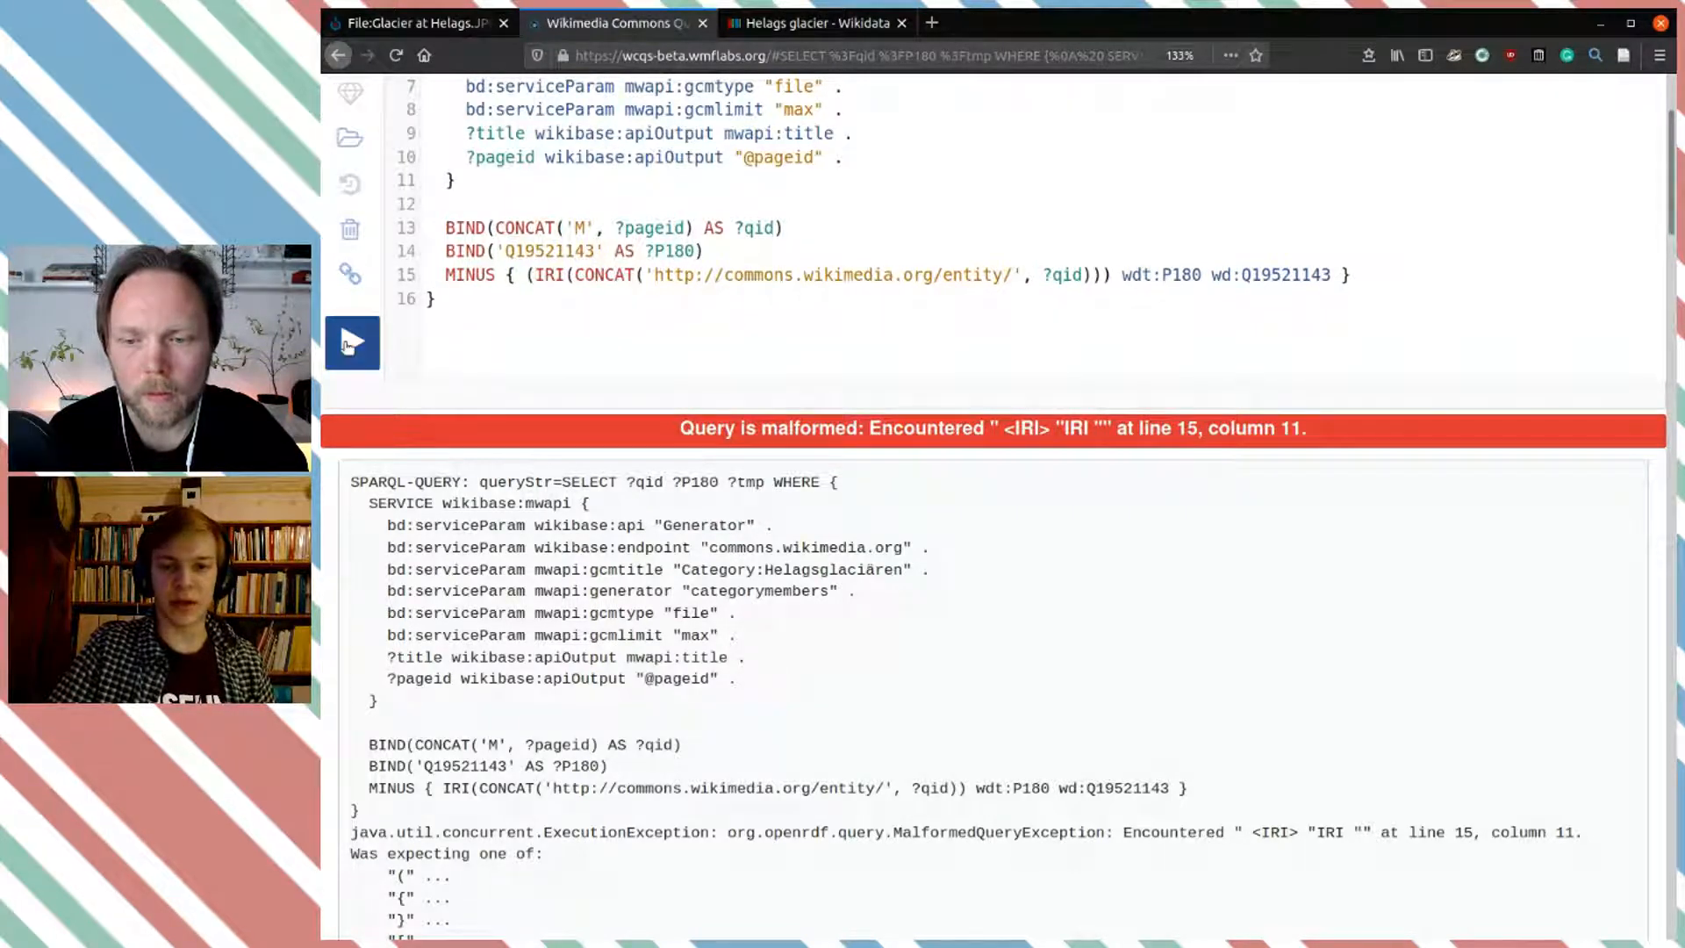
Step: Undo the extra parentheses in the MINUS clause and the deletion of the ?tmp BIND line
left_click(822, 448)
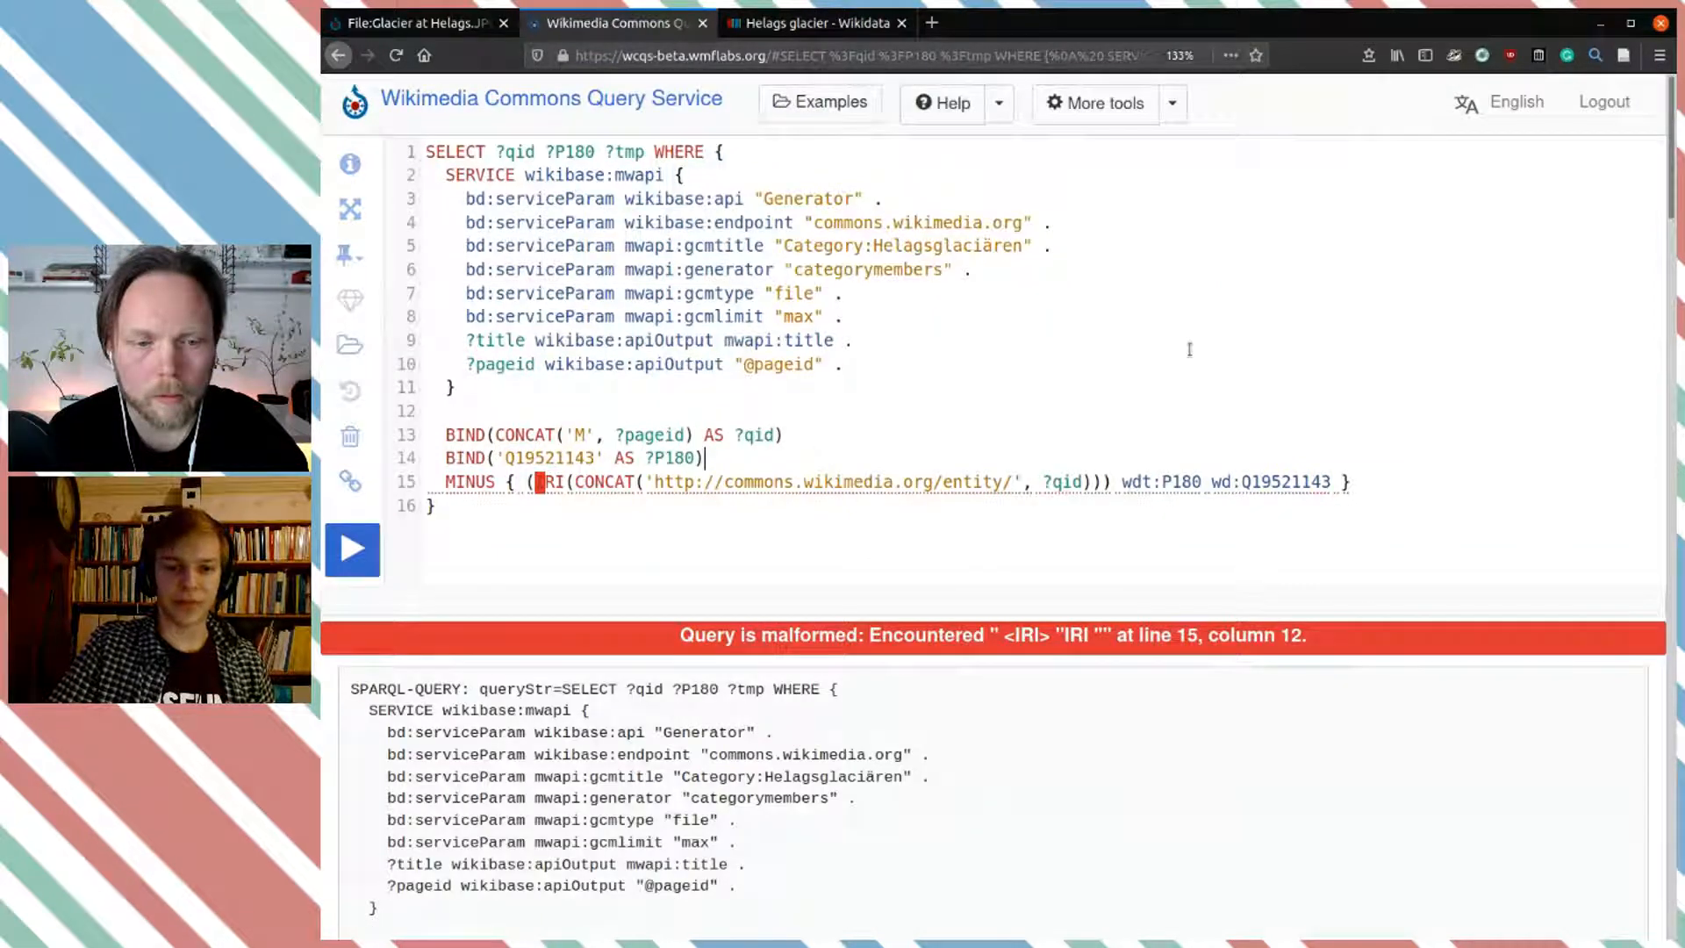
key("Return")
key("Delete")
key("Delete")
key("BackSpace")
key("ctrl+z")
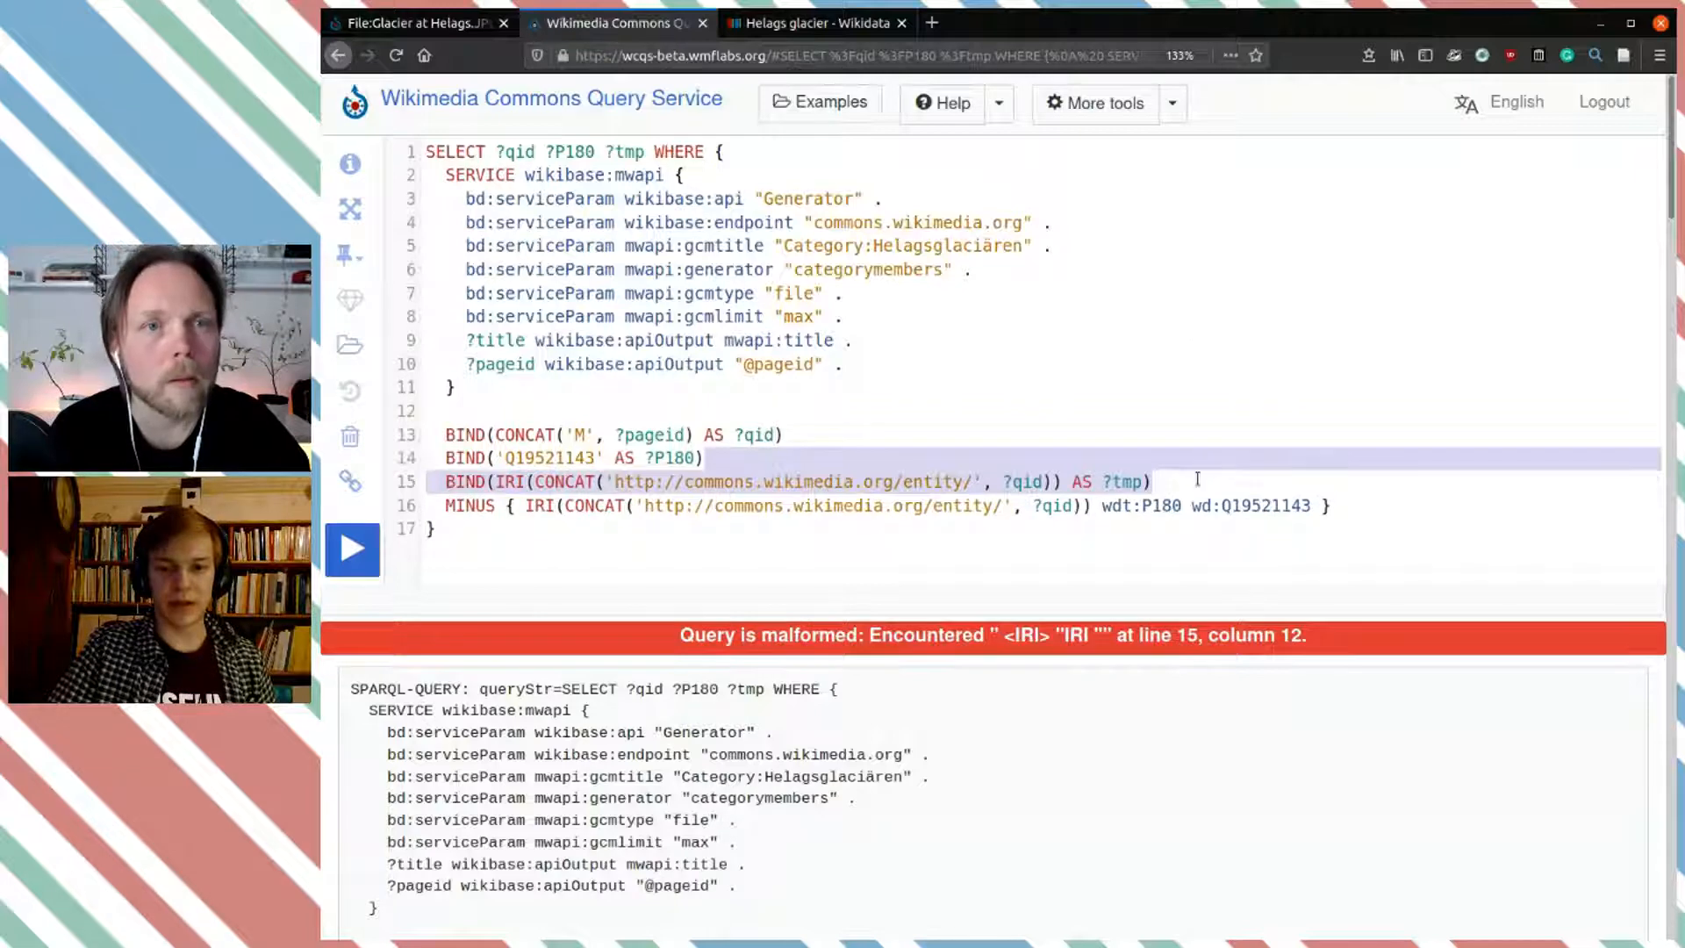
Step: Replace the IRI(CONCAT()) expression in the MINUS clause with ?tmp and run the query
left_click(1090, 507)
left_click_drag(1090, 507, 524, 508)
type("?tmp")
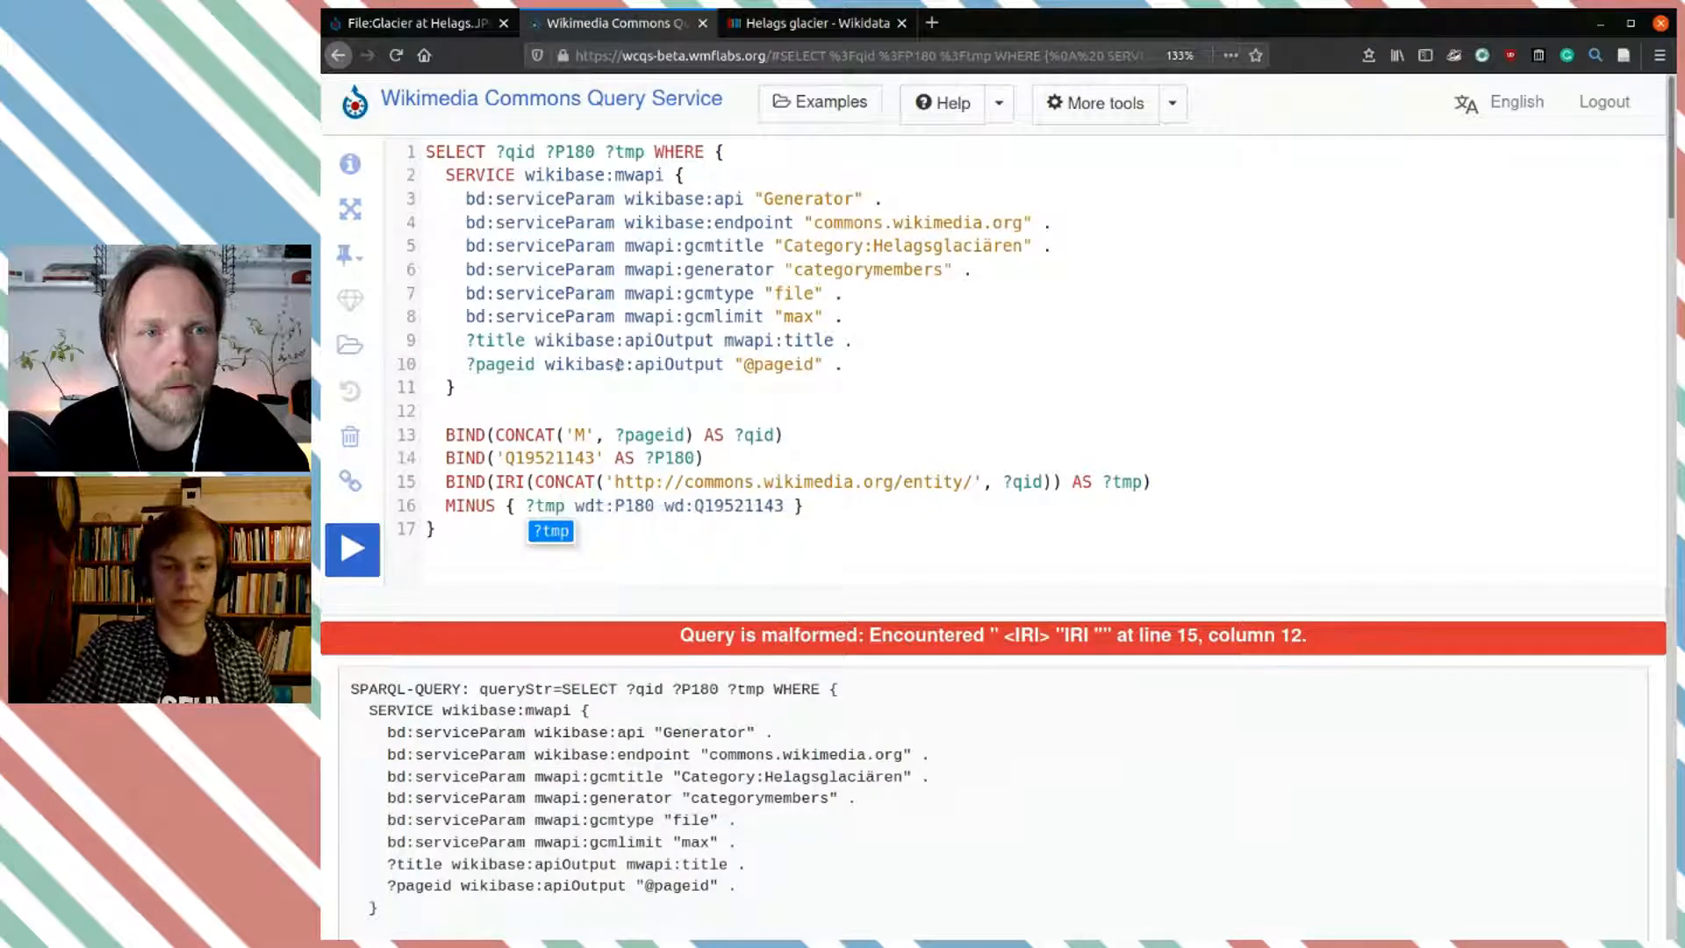
key("Escape")
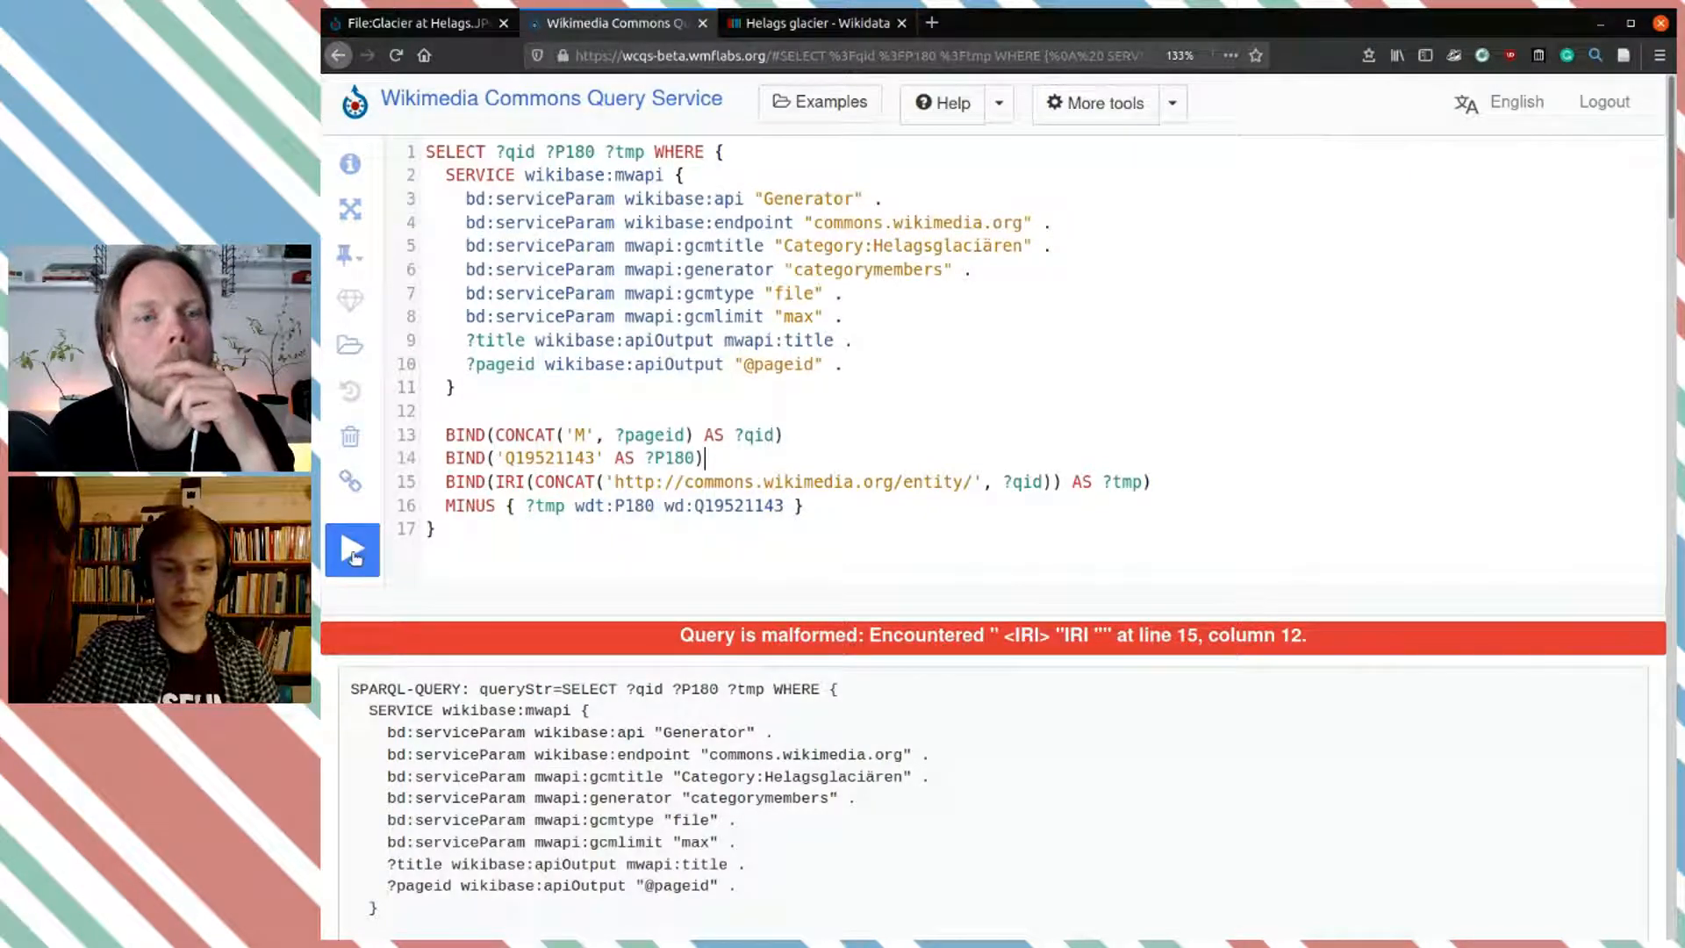
left_click(353, 561)
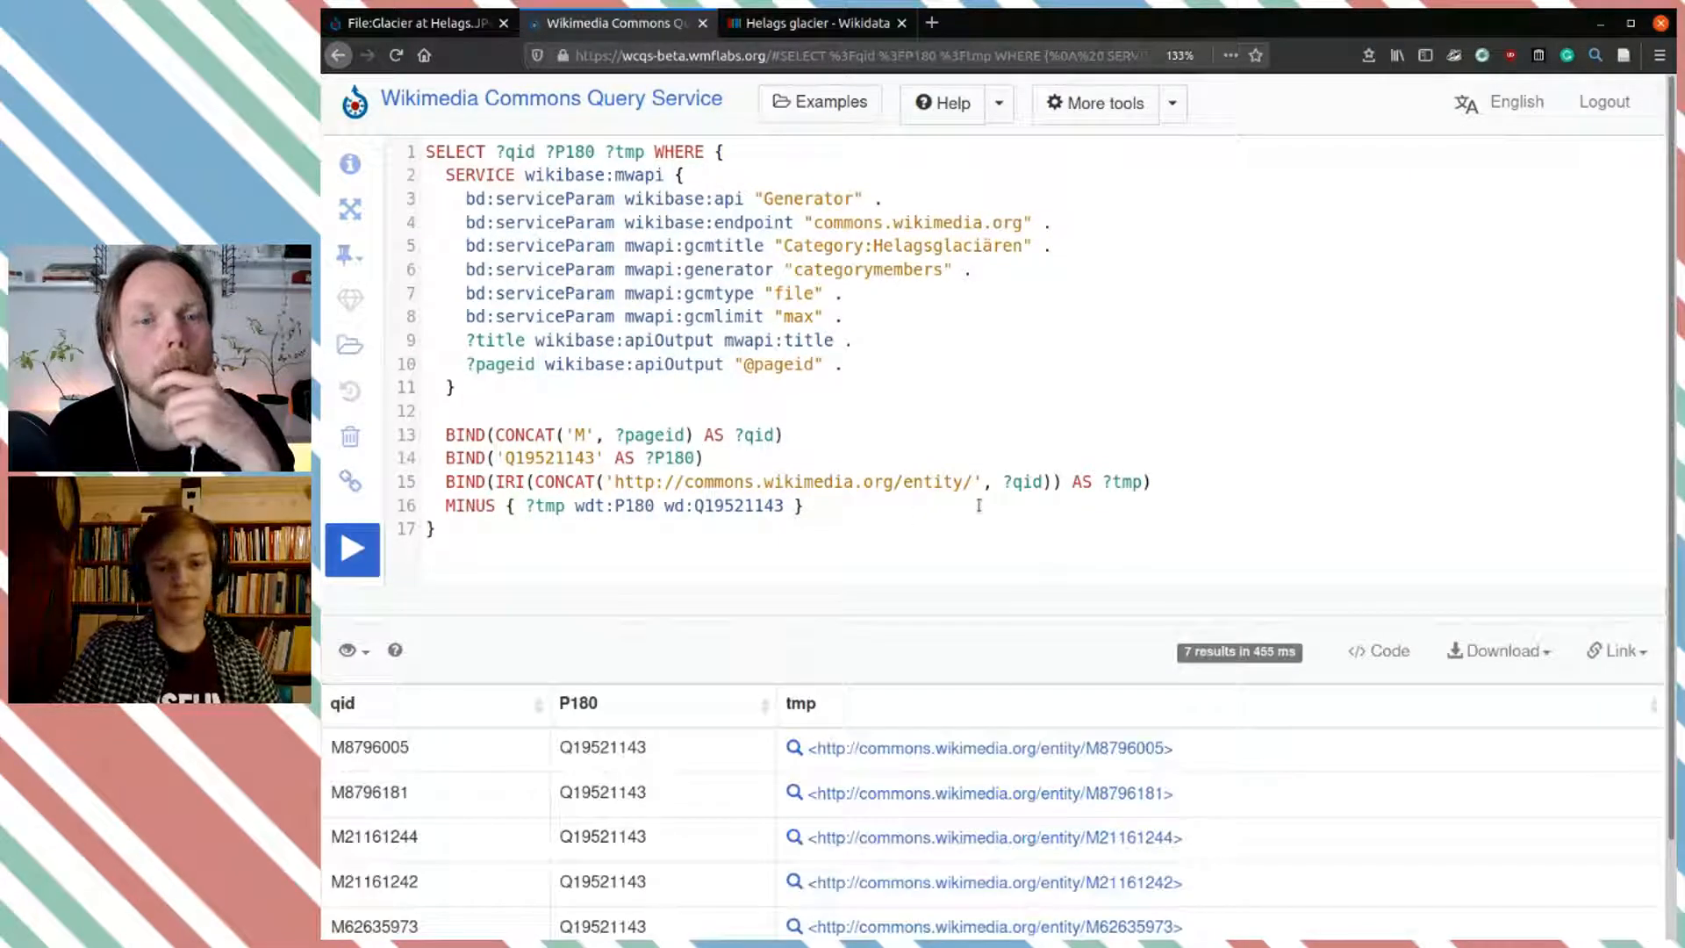
scroll(983, 483, "down", 2)
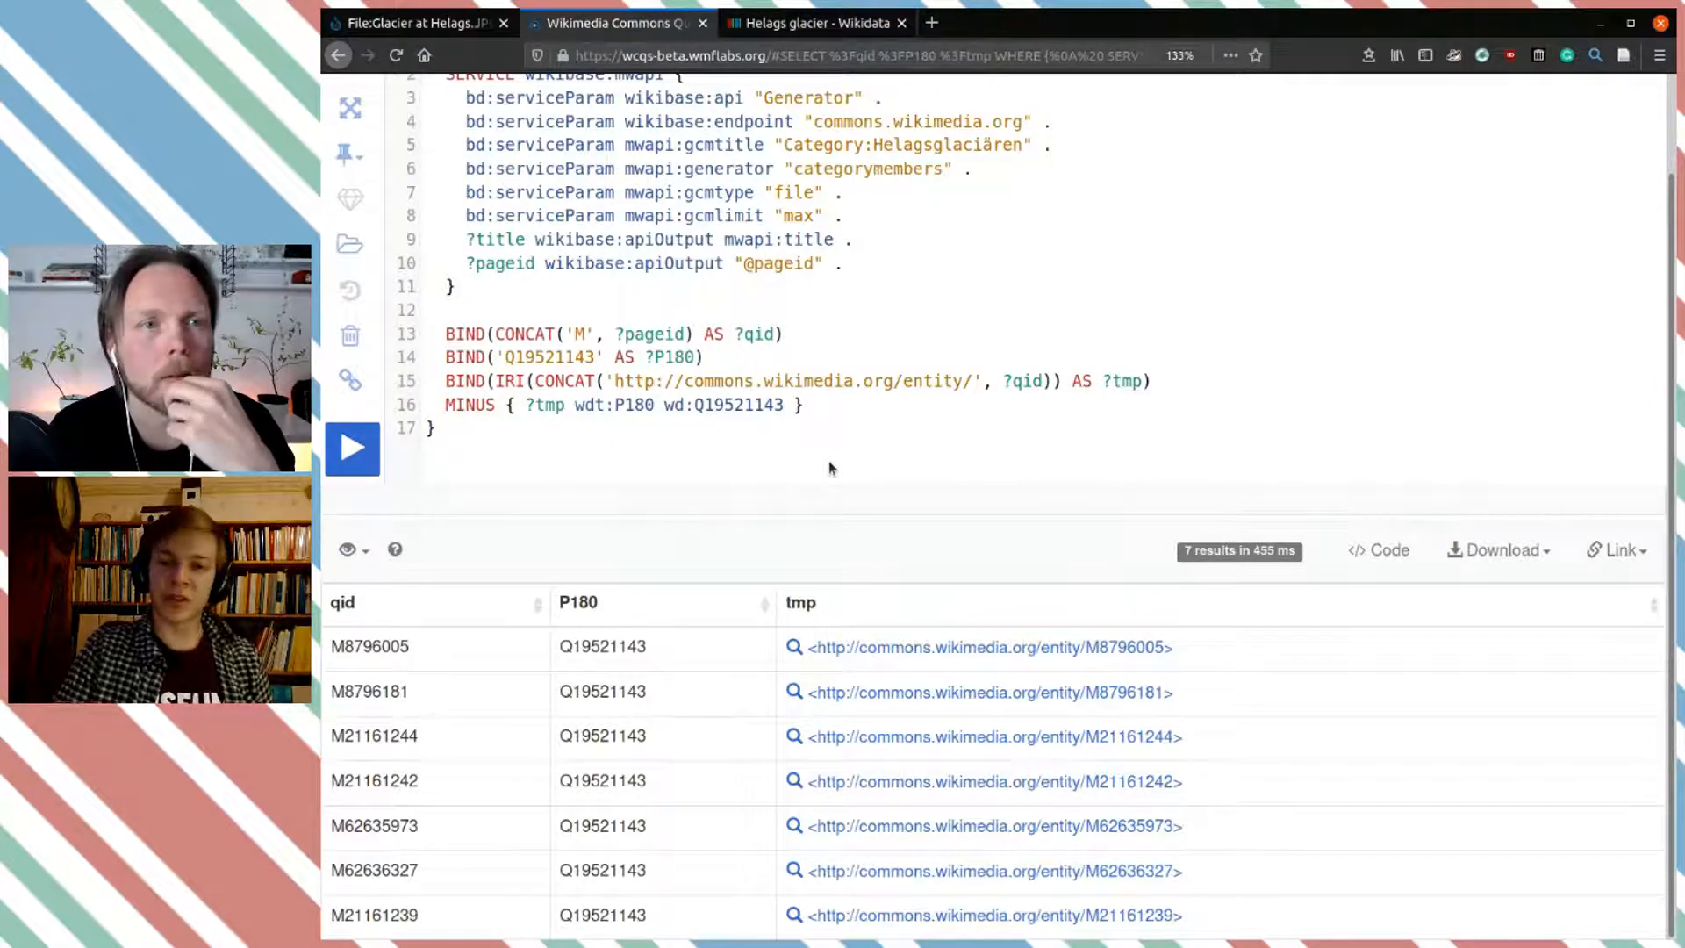
type("s")
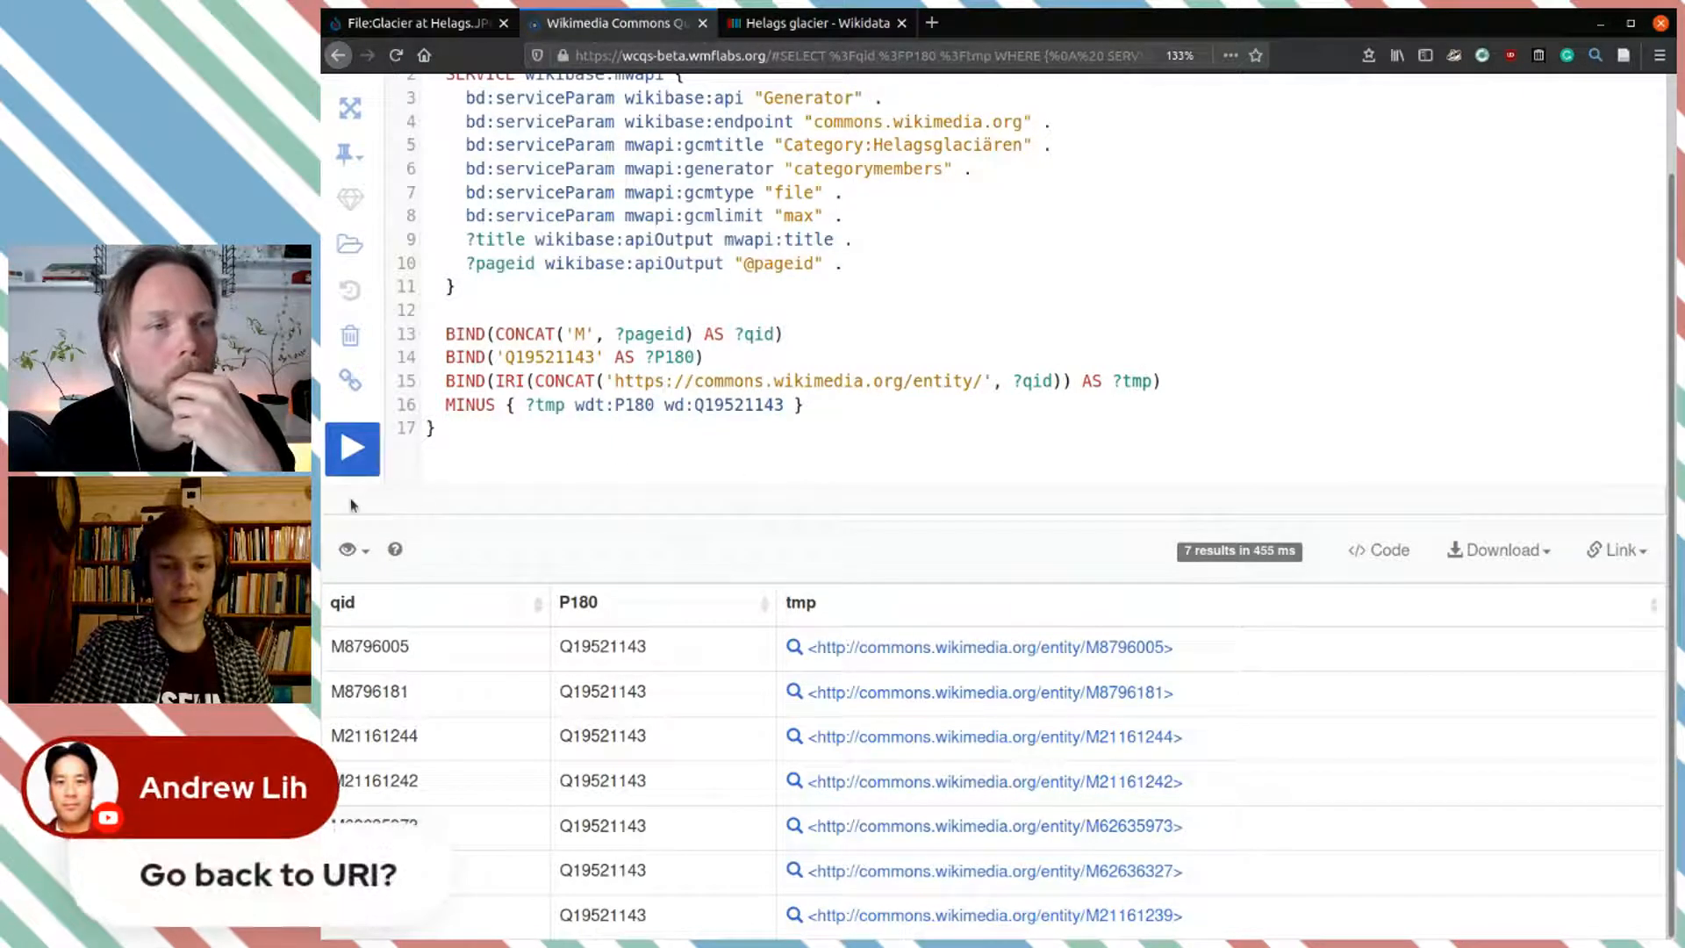
left_click(352, 464)
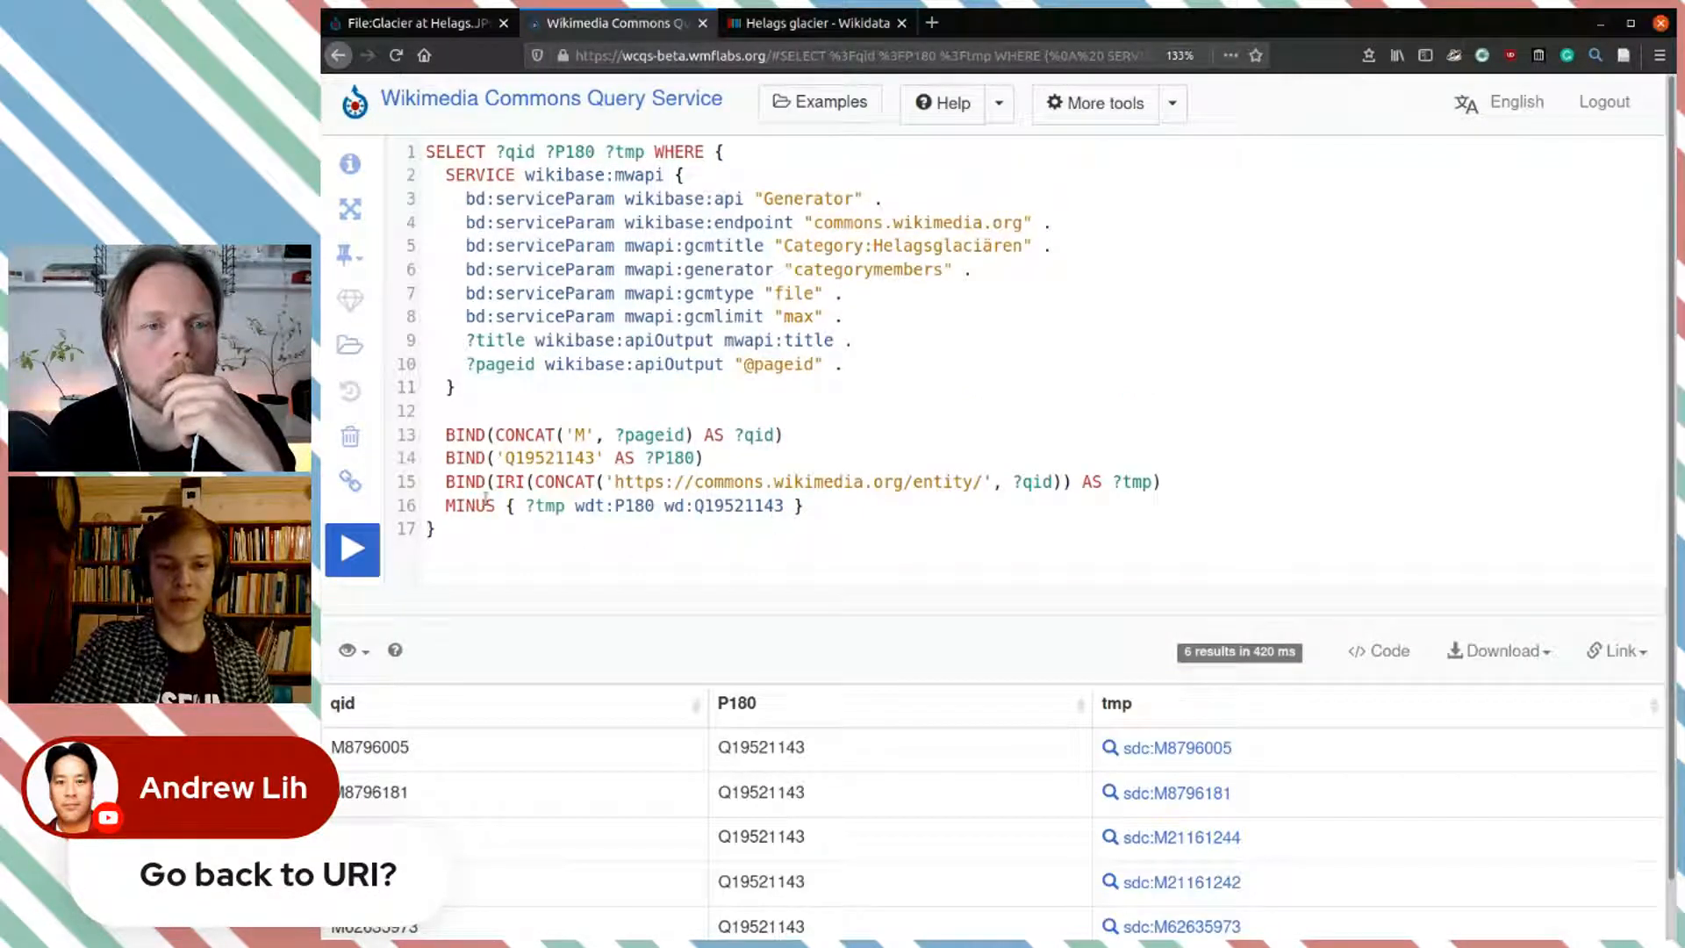
Step: Switch the entity URL in the ?tmp binding back to http and rerun the query to compare the results
double_click(510, 482)
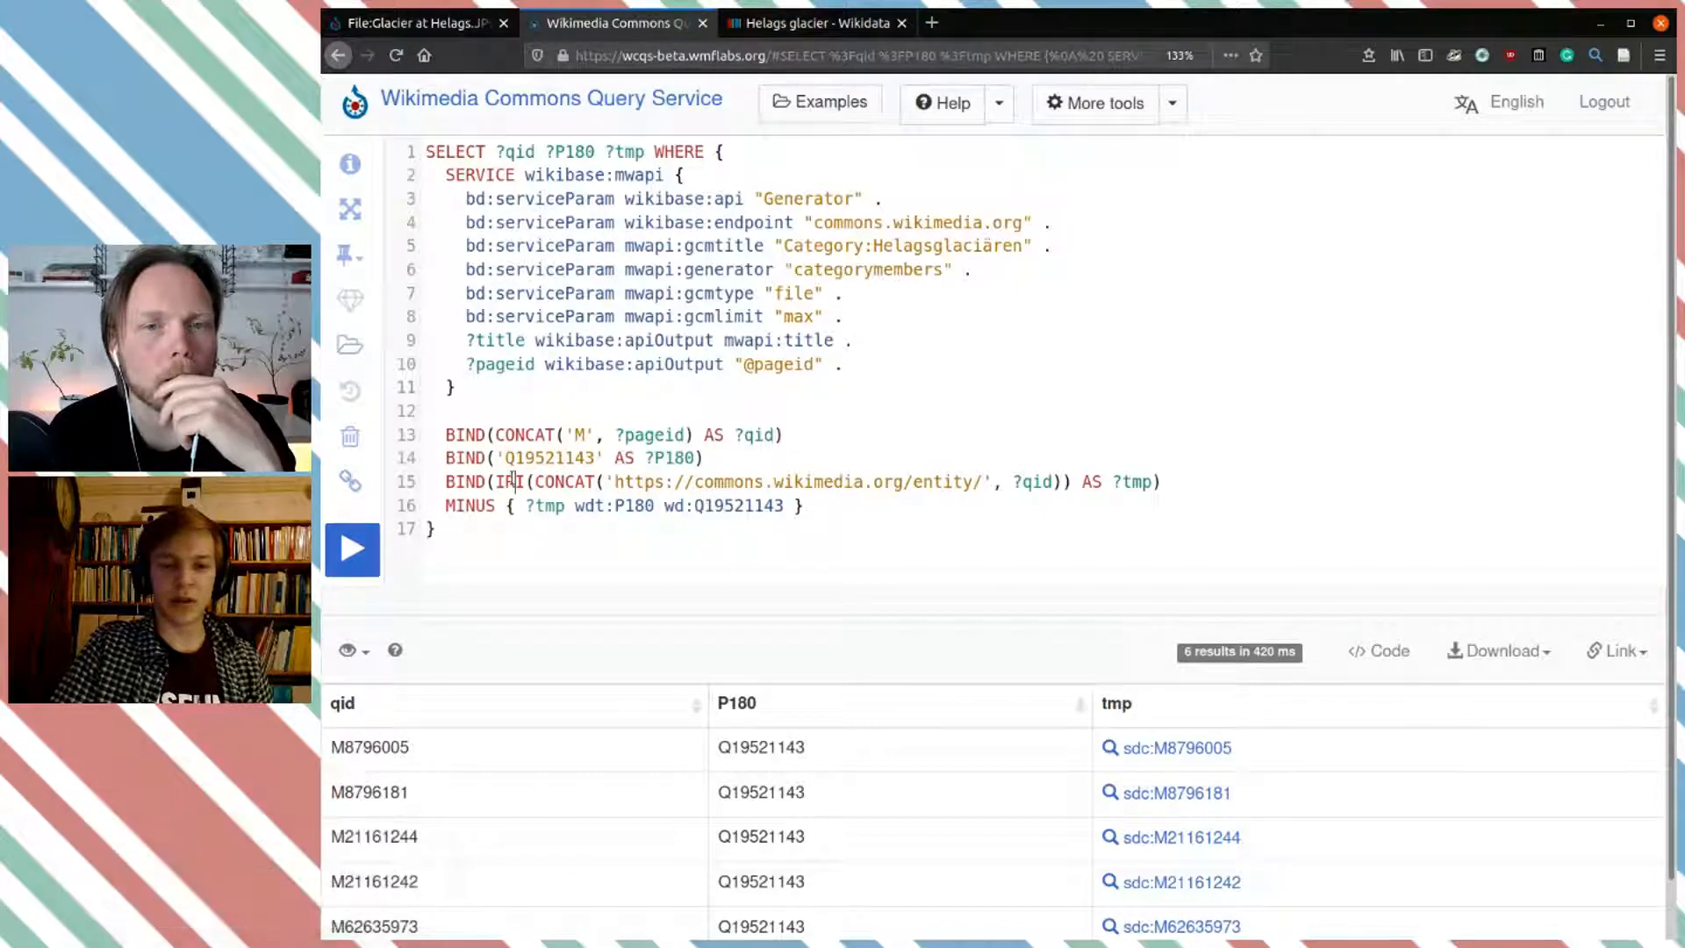
left_click(850, 485)
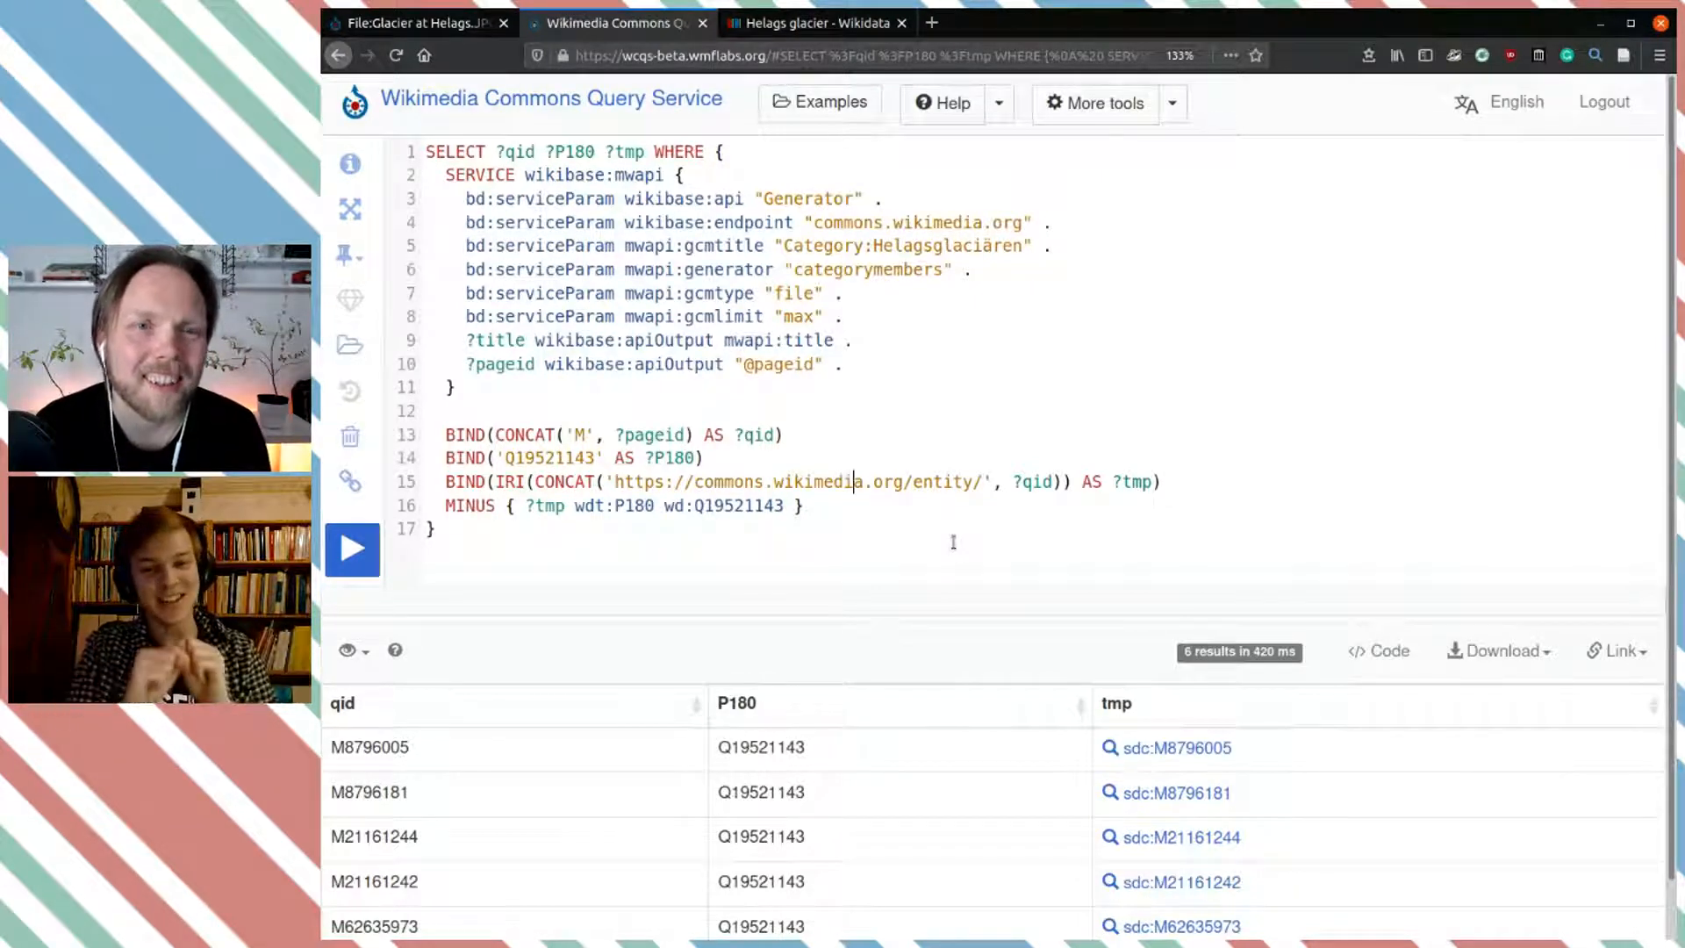
left_click(667, 481)
key("BackSpace")
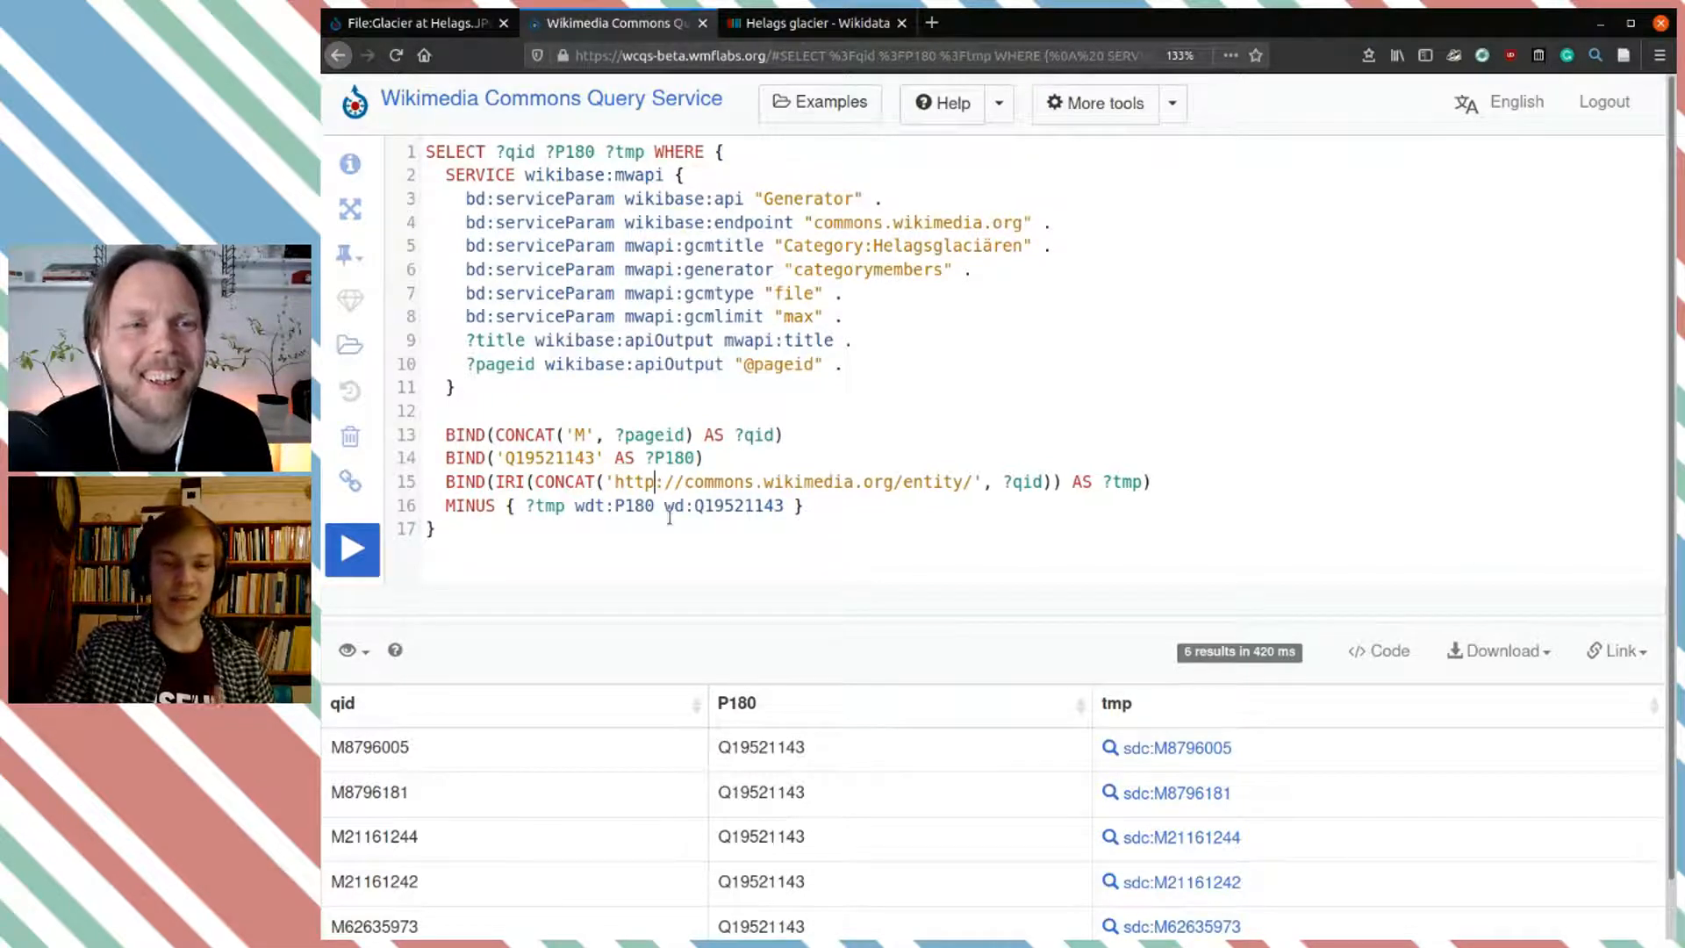
left_click(351, 548)
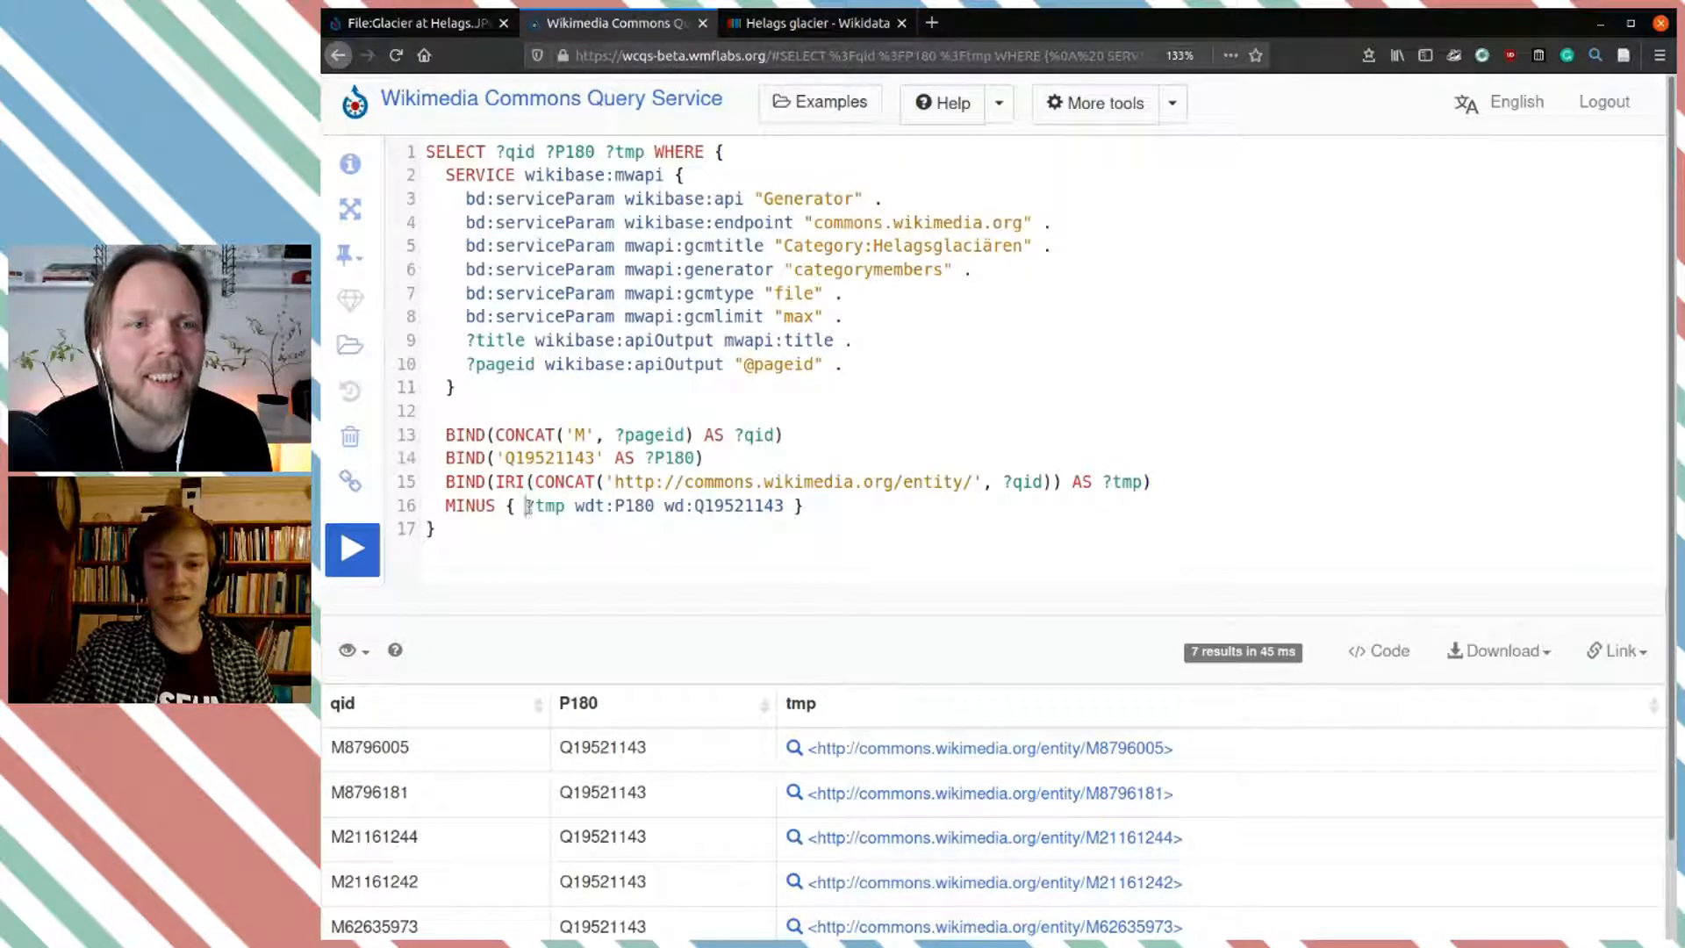
Step: Restore https in the ?tmp binding's entity URL and run the query again
left_click_drag(526, 506, 705, 507)
left_click(759, 507)
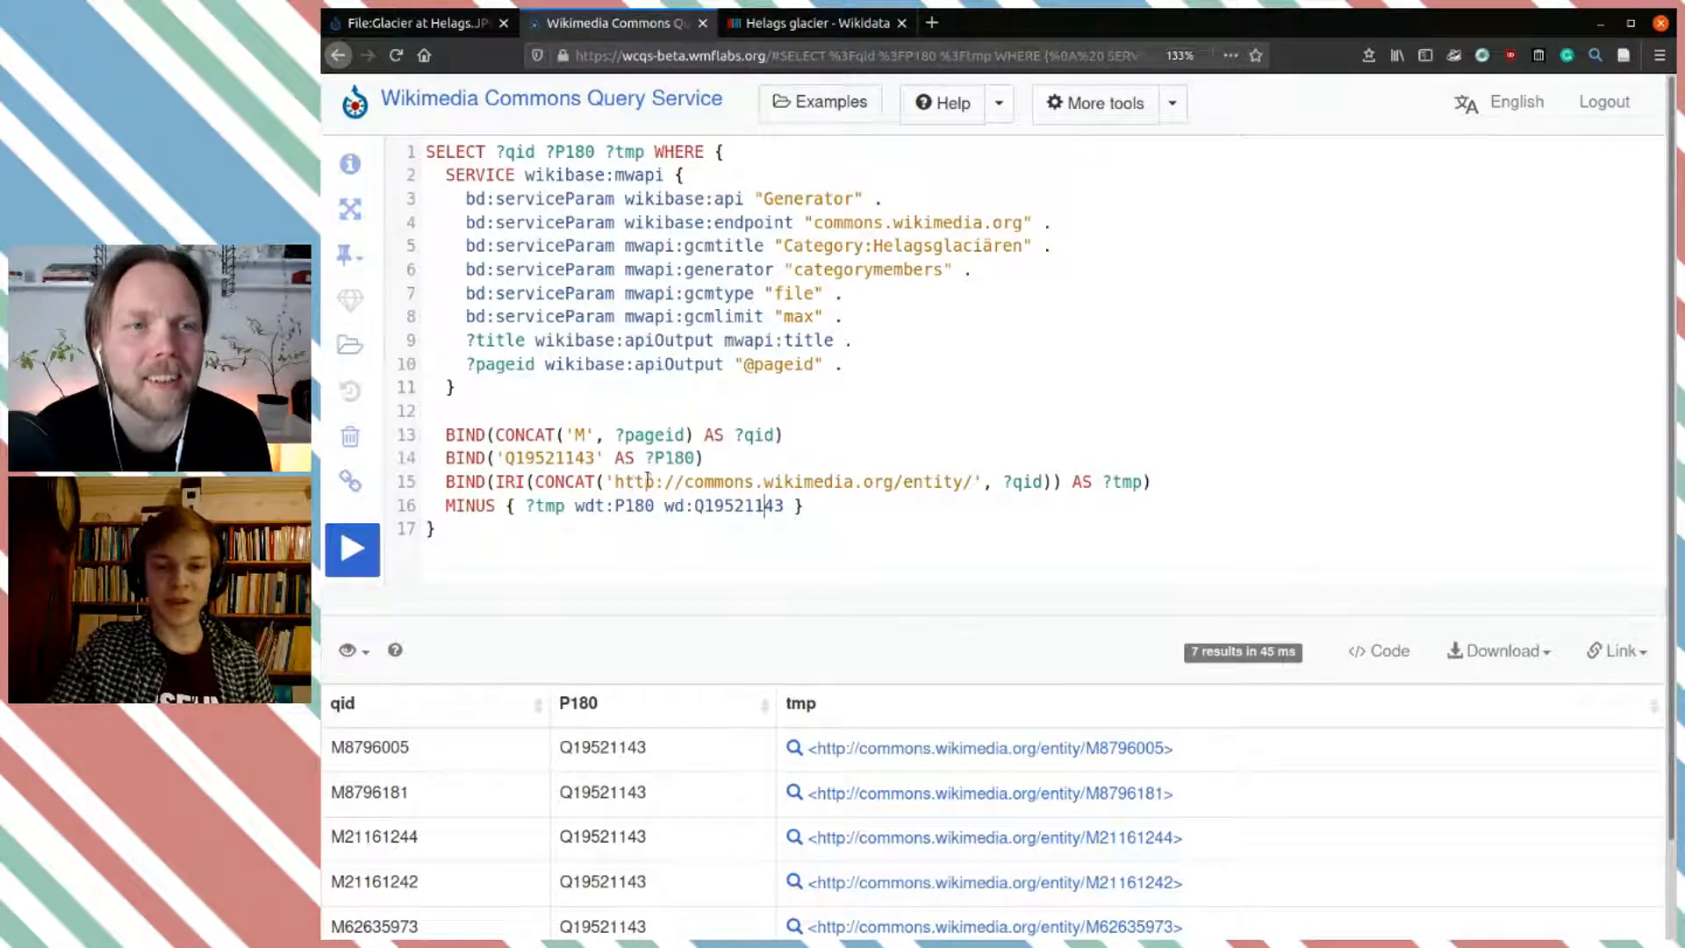
type("s")
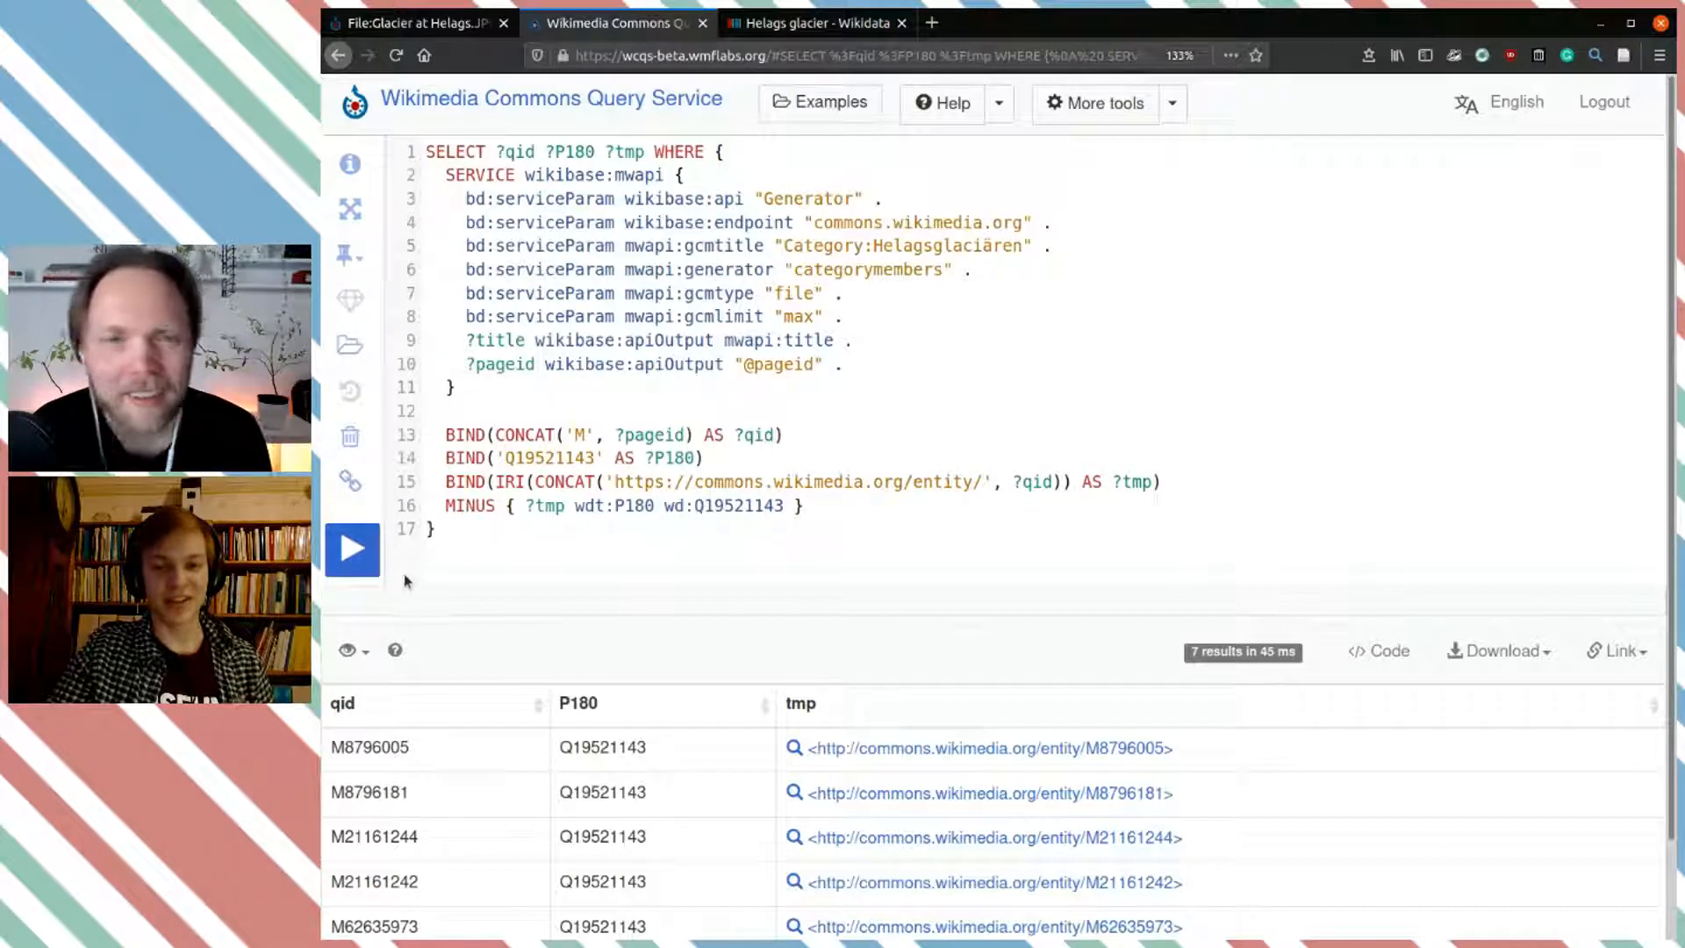
left_click(360, 551)
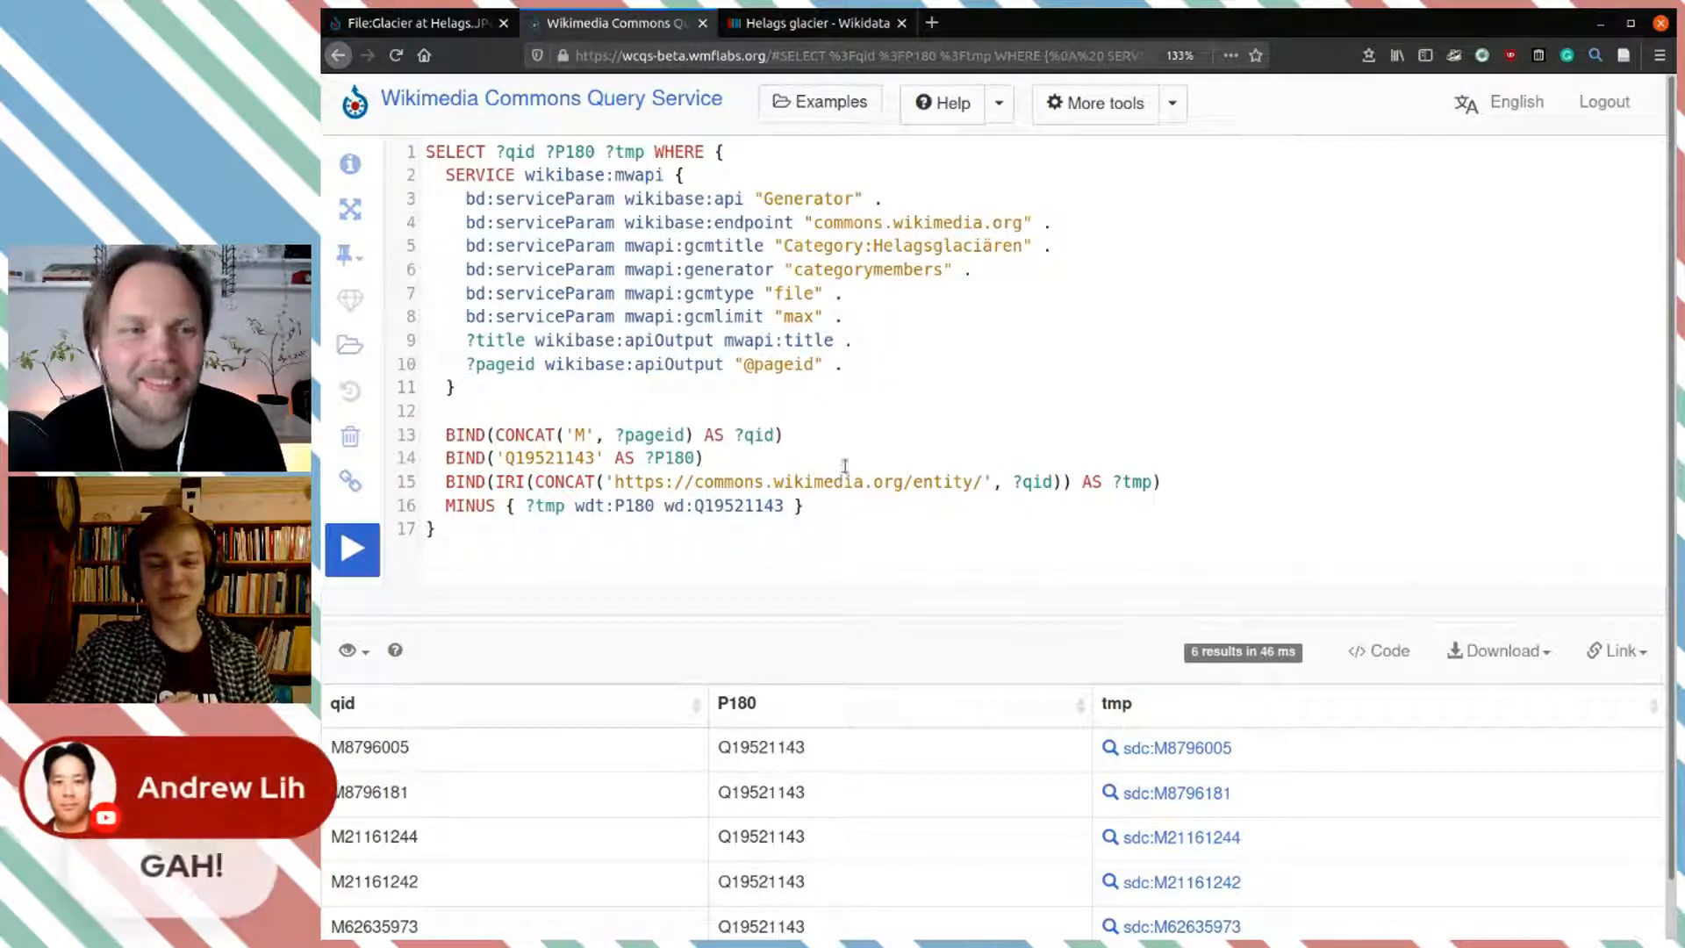
Step: Download the query results as a CSV file
left_click(850, 505)
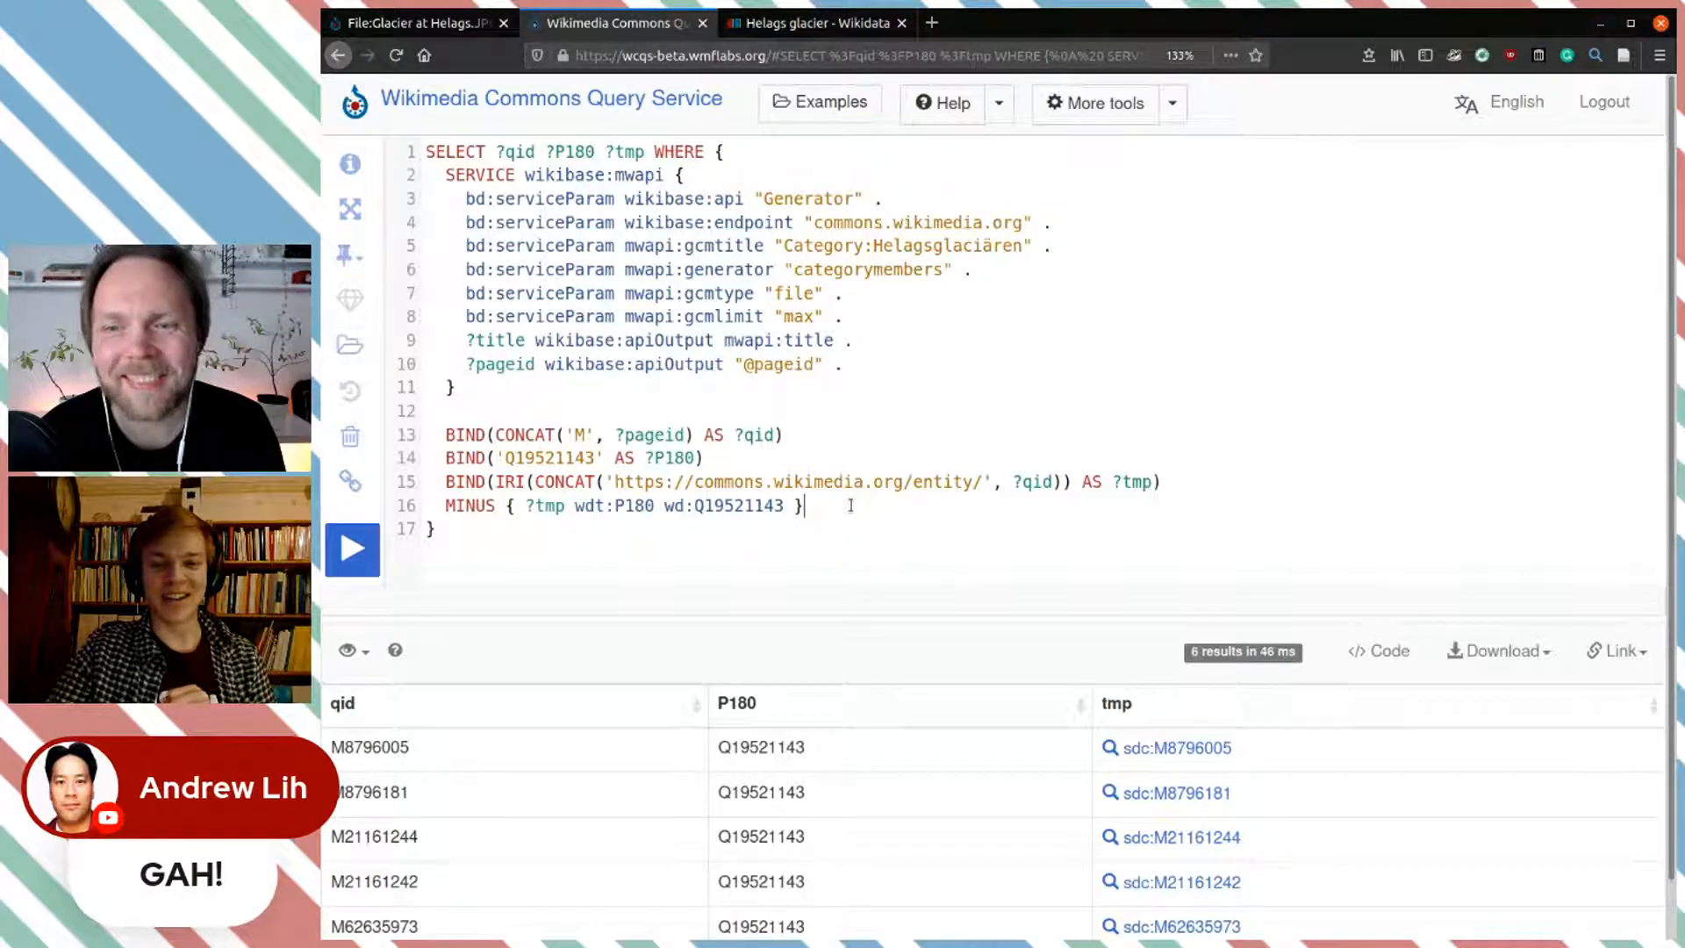
scroll(854, 502, "down", 1)
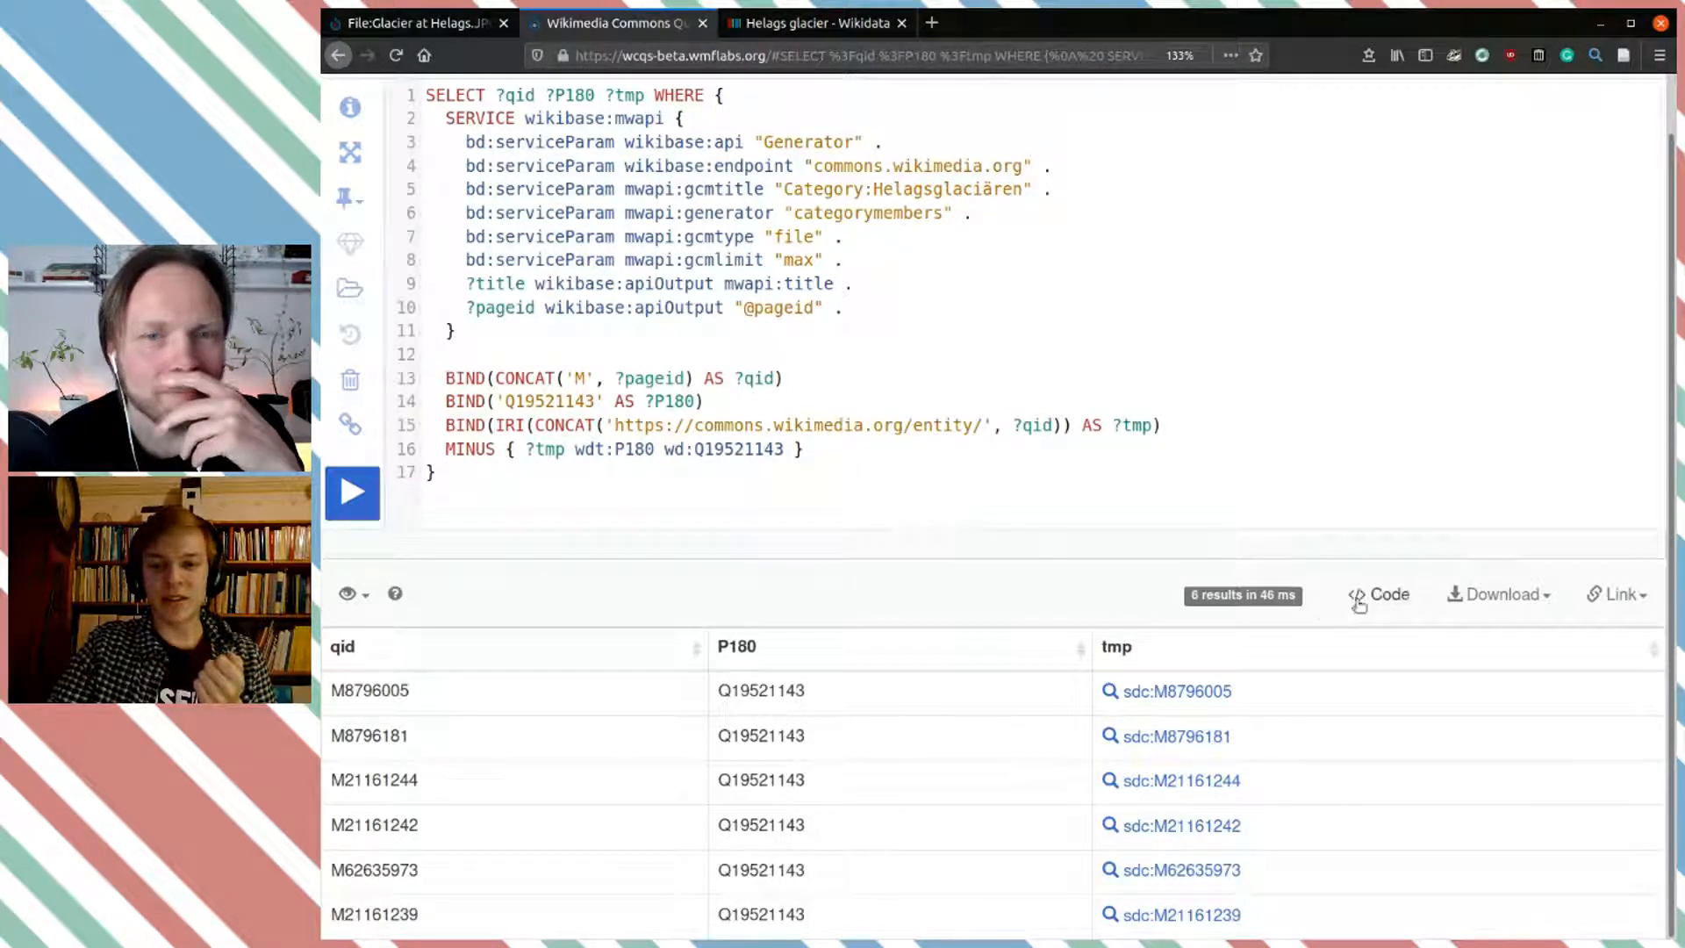
left_click(1499, 600)
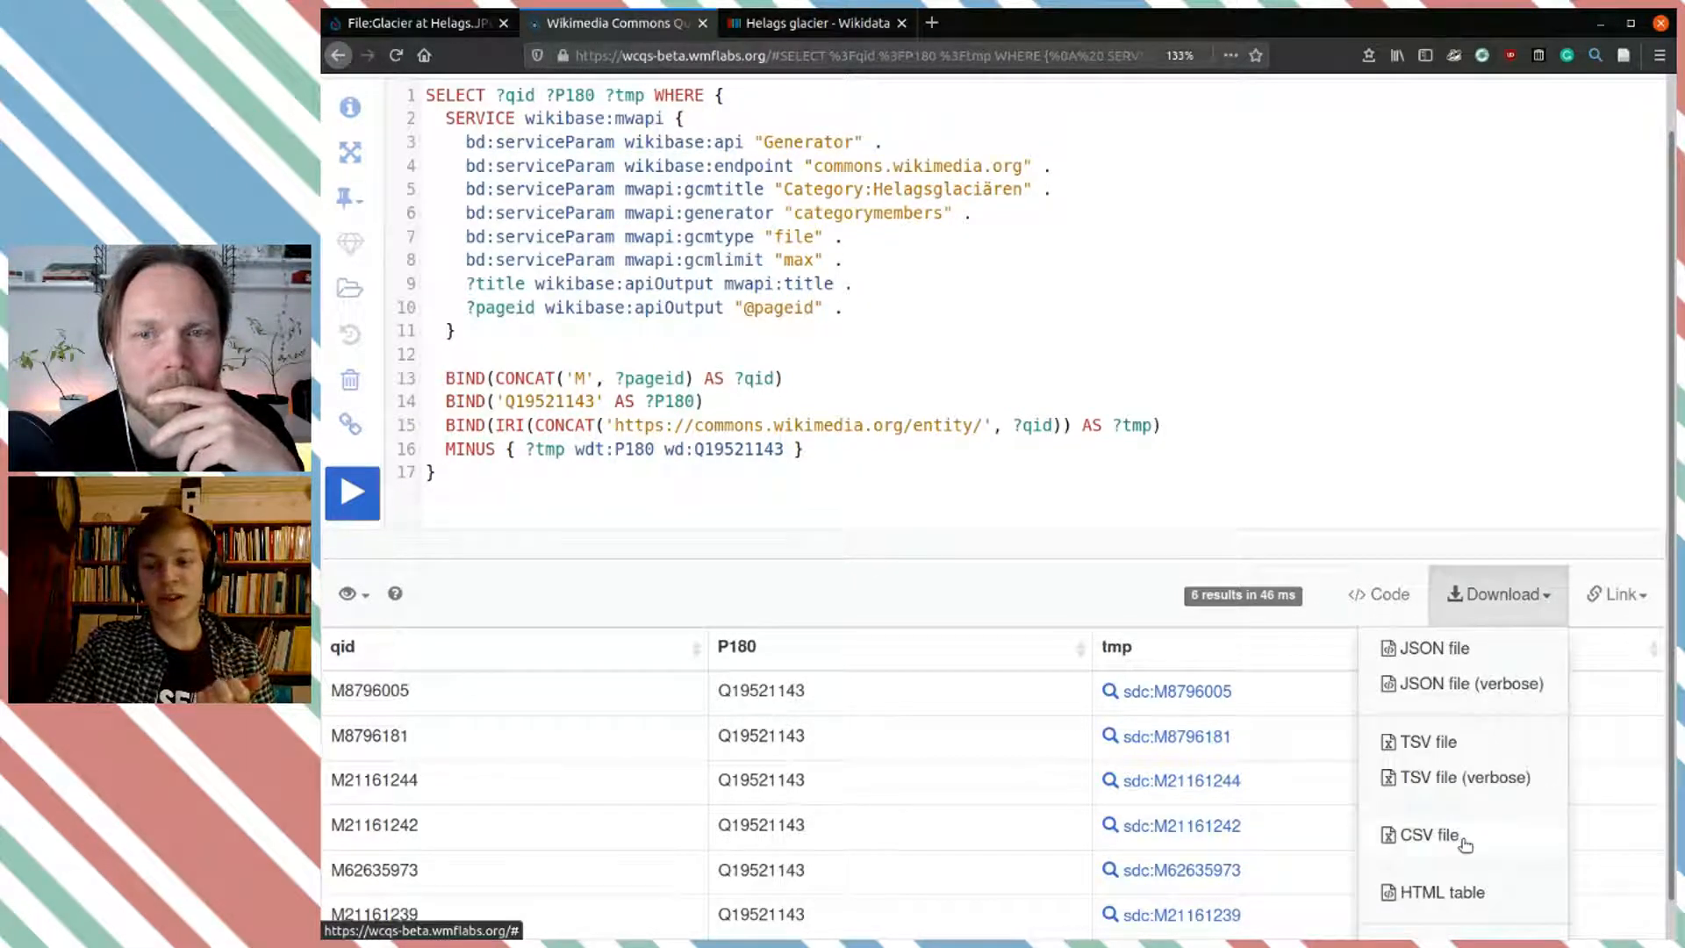
left_click(1462, 842)
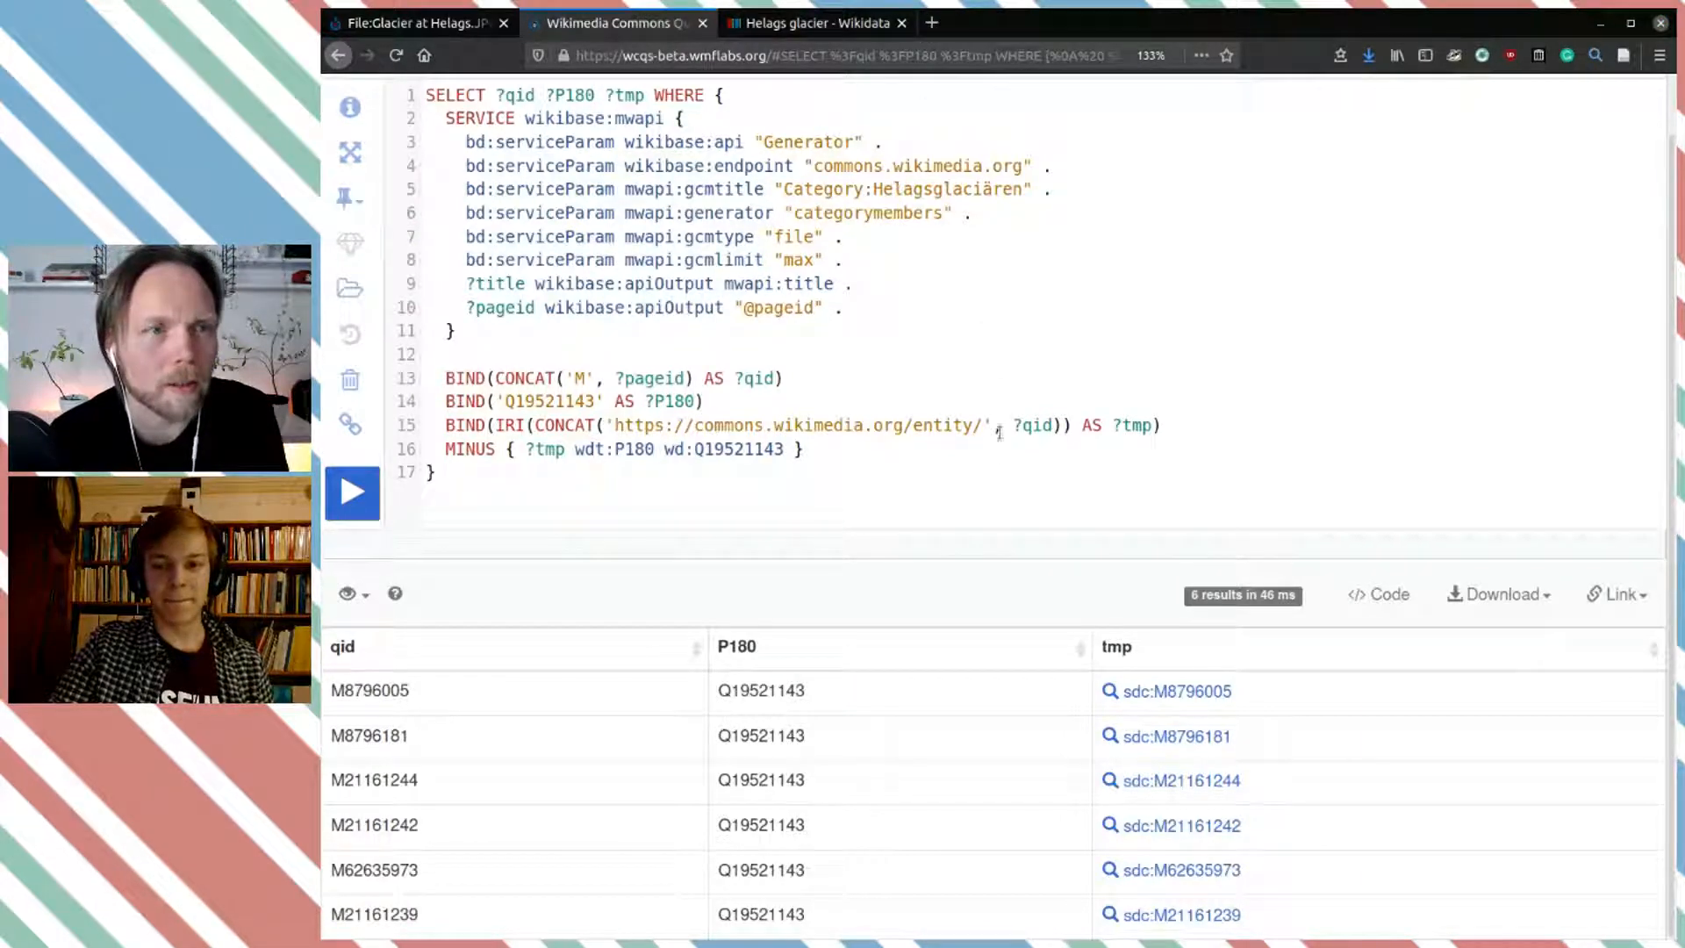
Step: Remove the ?tmp variable from the SELECT line, keeping only ?qid and ?P180
left_click(997, 396)
double_click(629, 95)
key("BackSpace")
key("BackSpace")
key("BackSpace")
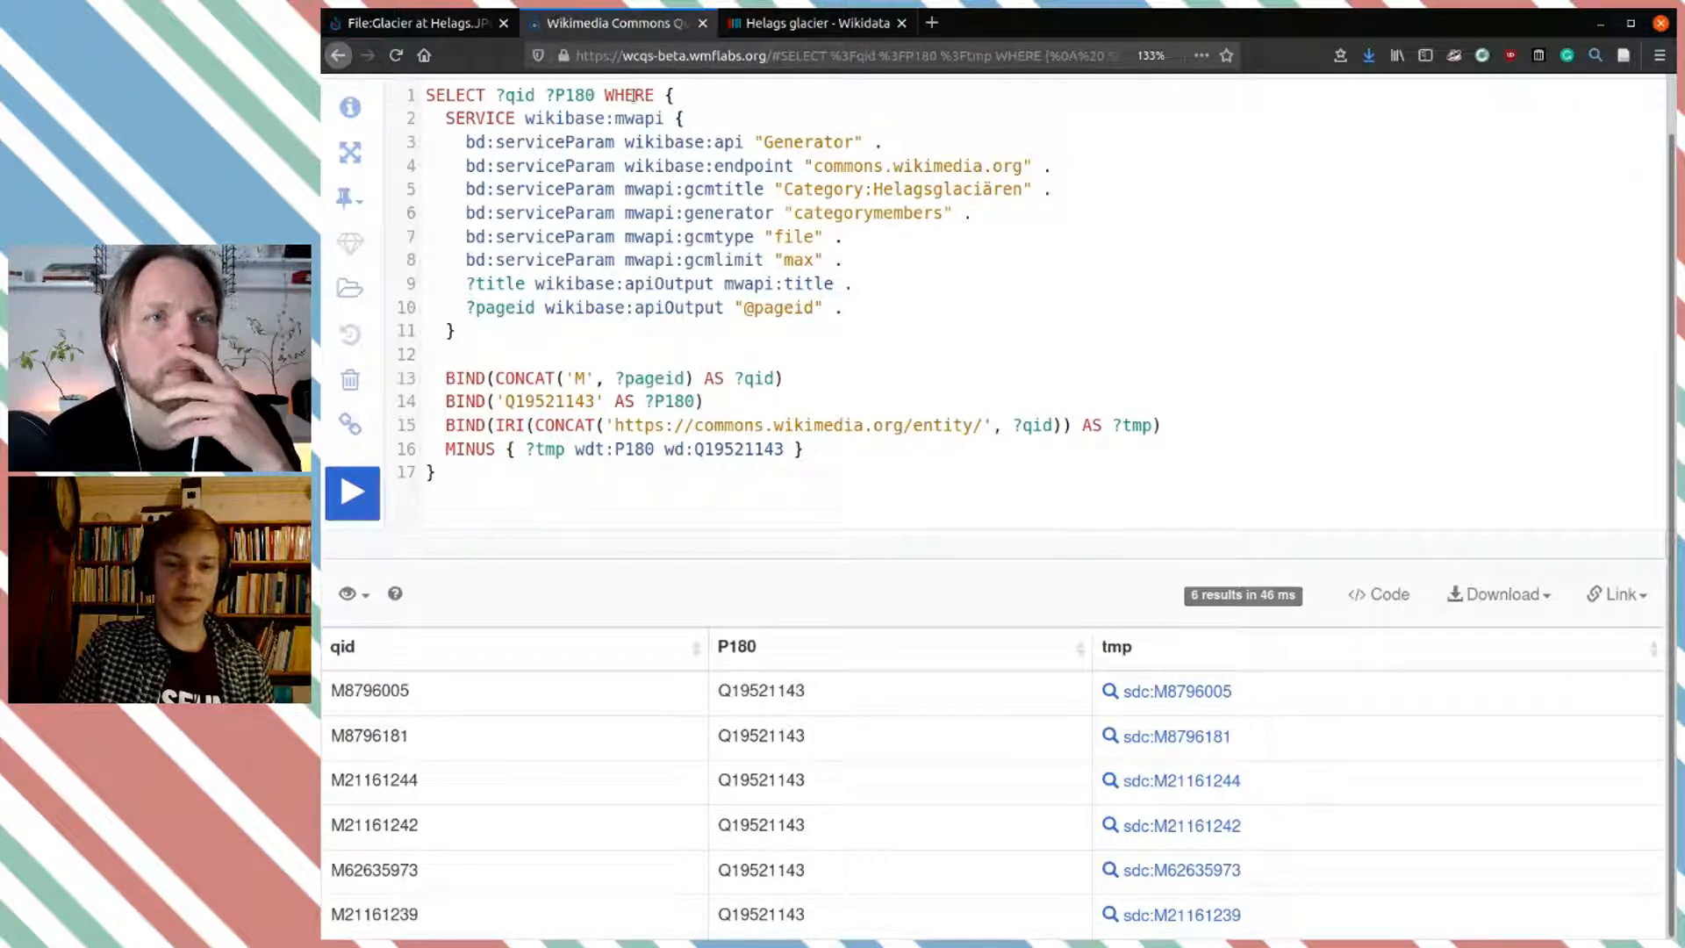
Step: Rerun the query with only the qid and P180 columns and download the results as a CSV file
key("ctrl+Return")
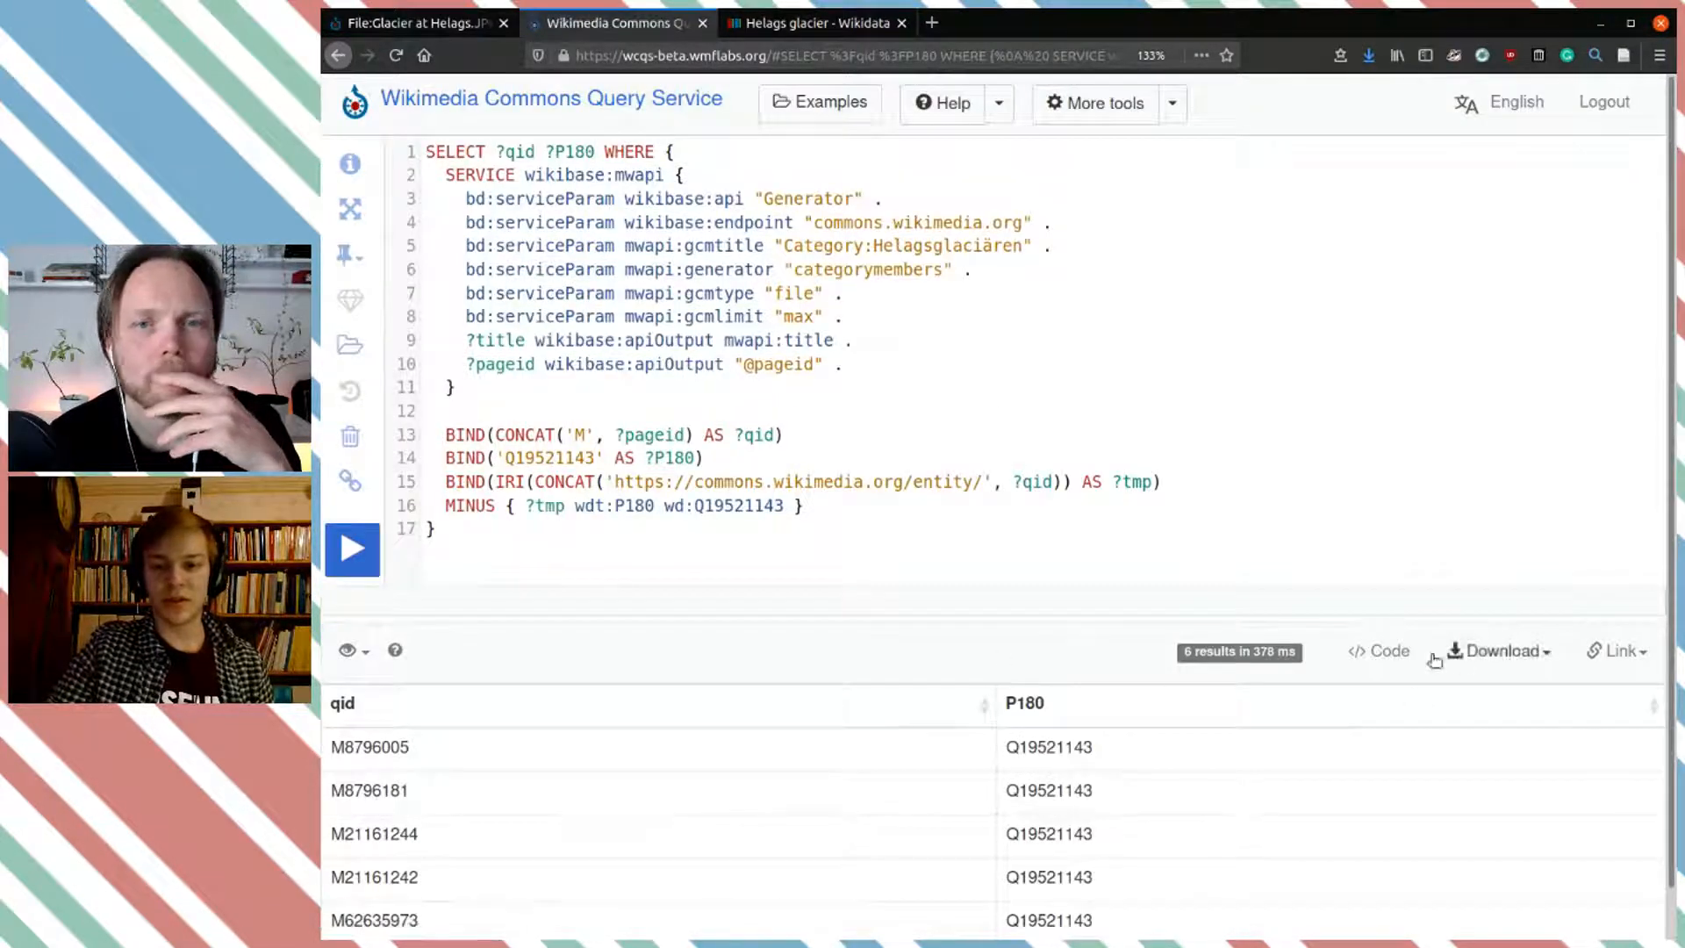
left_click(1496, 651)
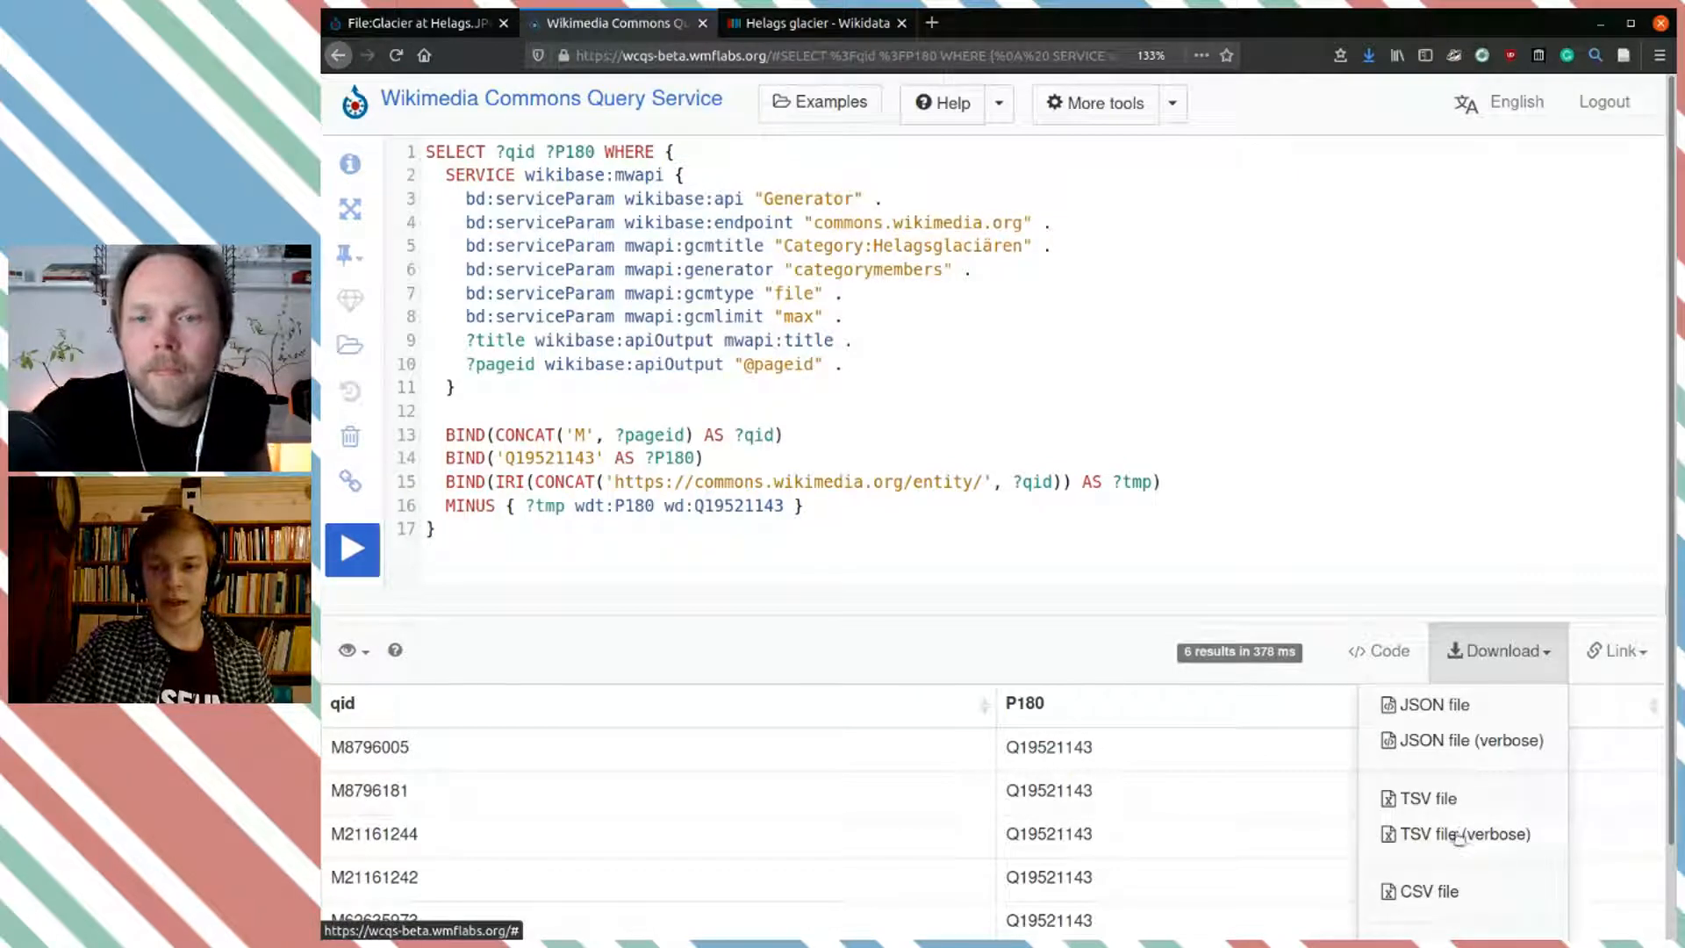
left_click(1452, 900)
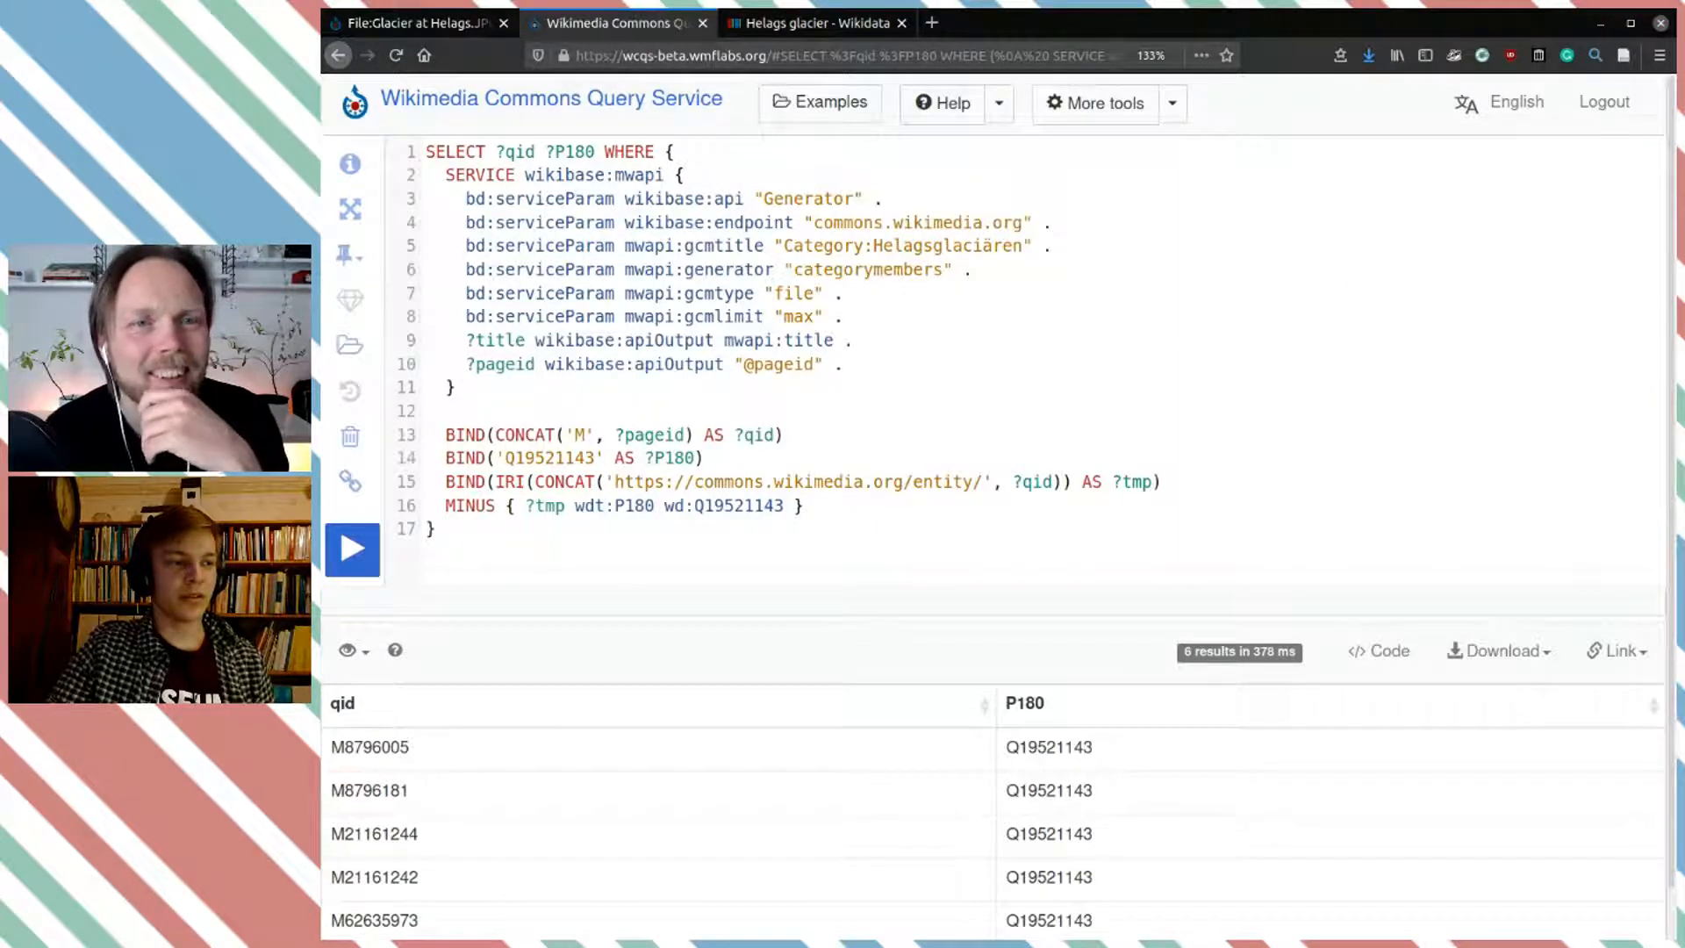
Step: Open QuickStatements in a new browser tab, log in and allow it to edit on the account's behalf
left_click(932, 23)
type("quicks")
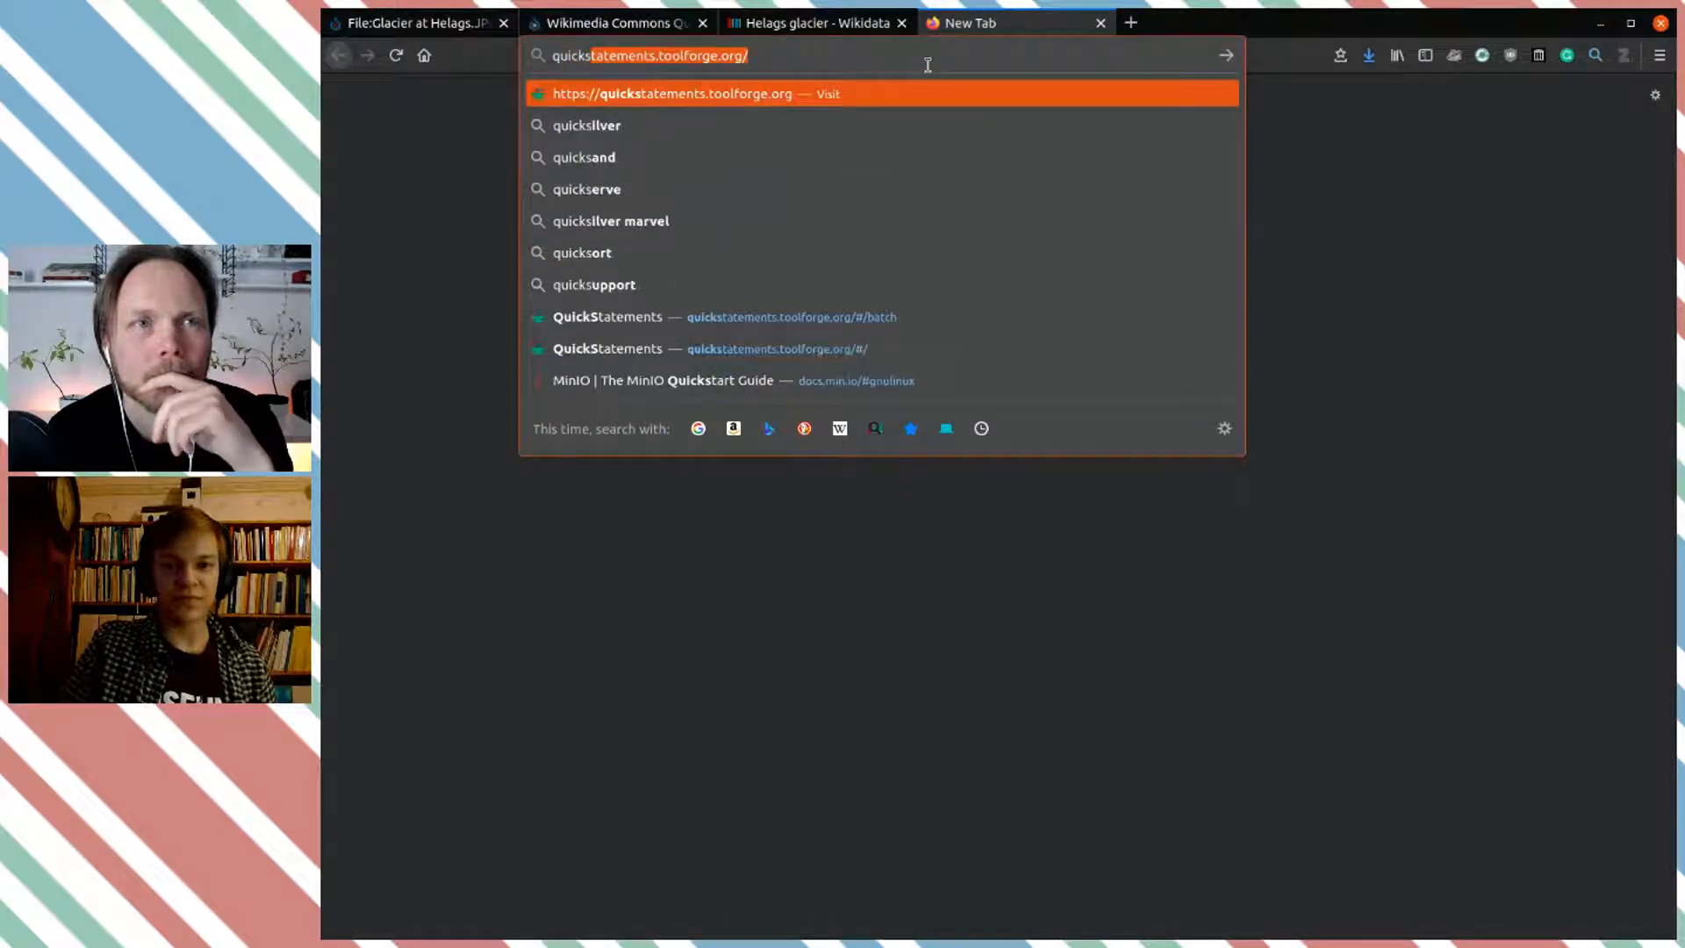
key("Return")
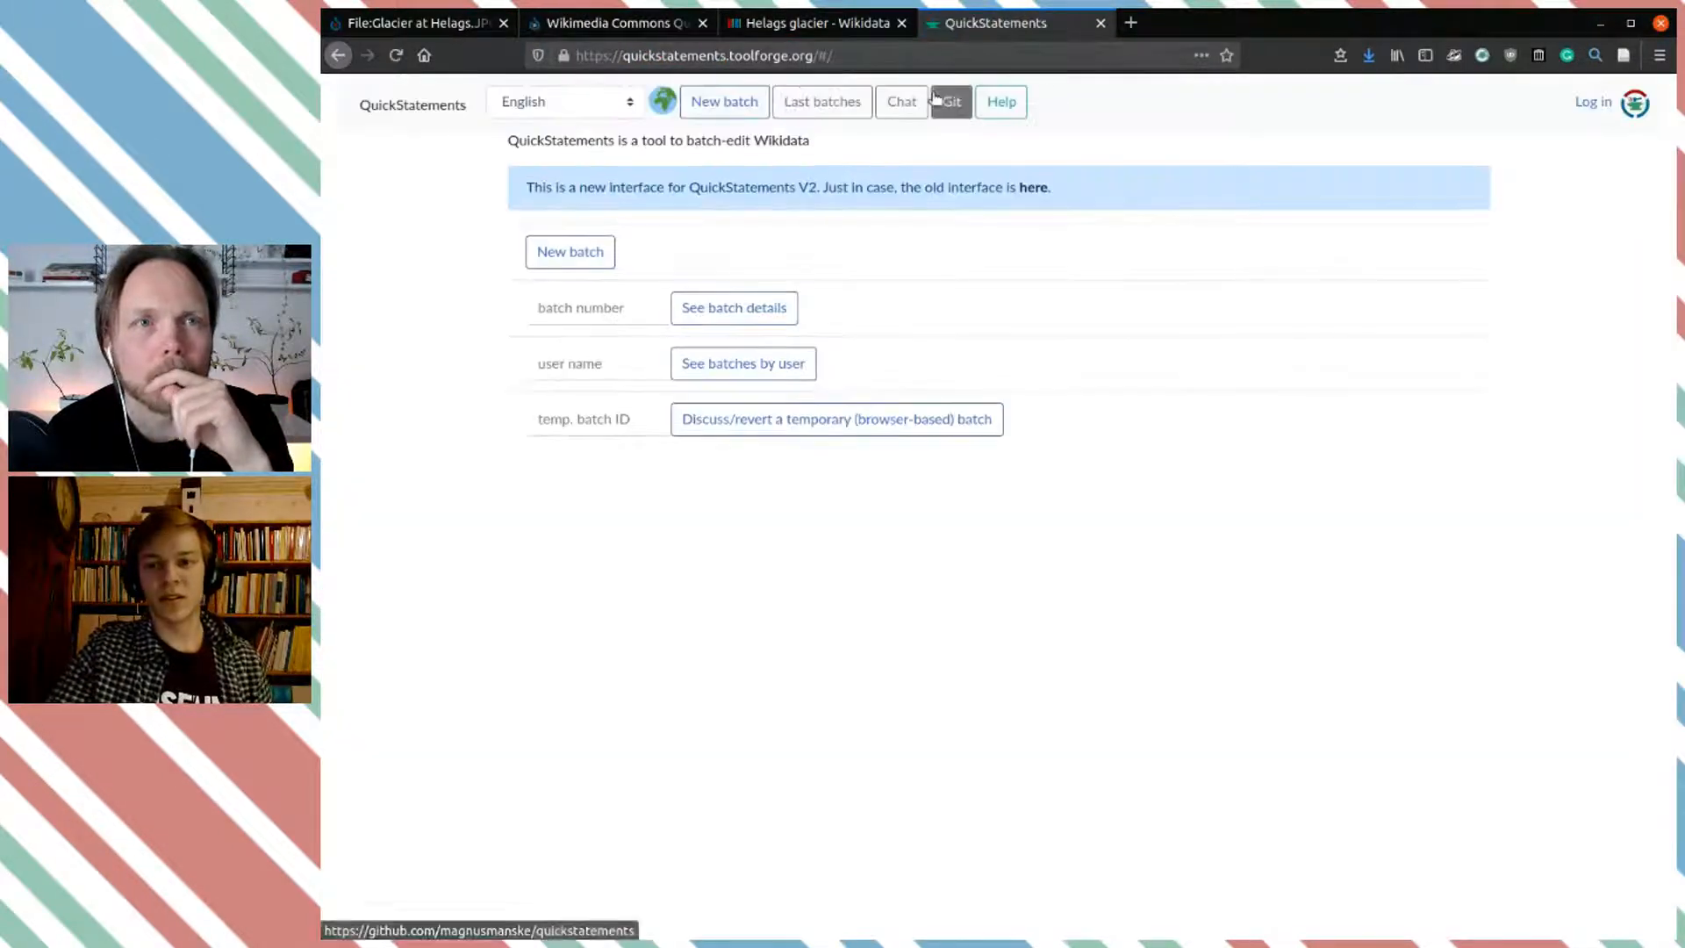
left_click(1594, 103)
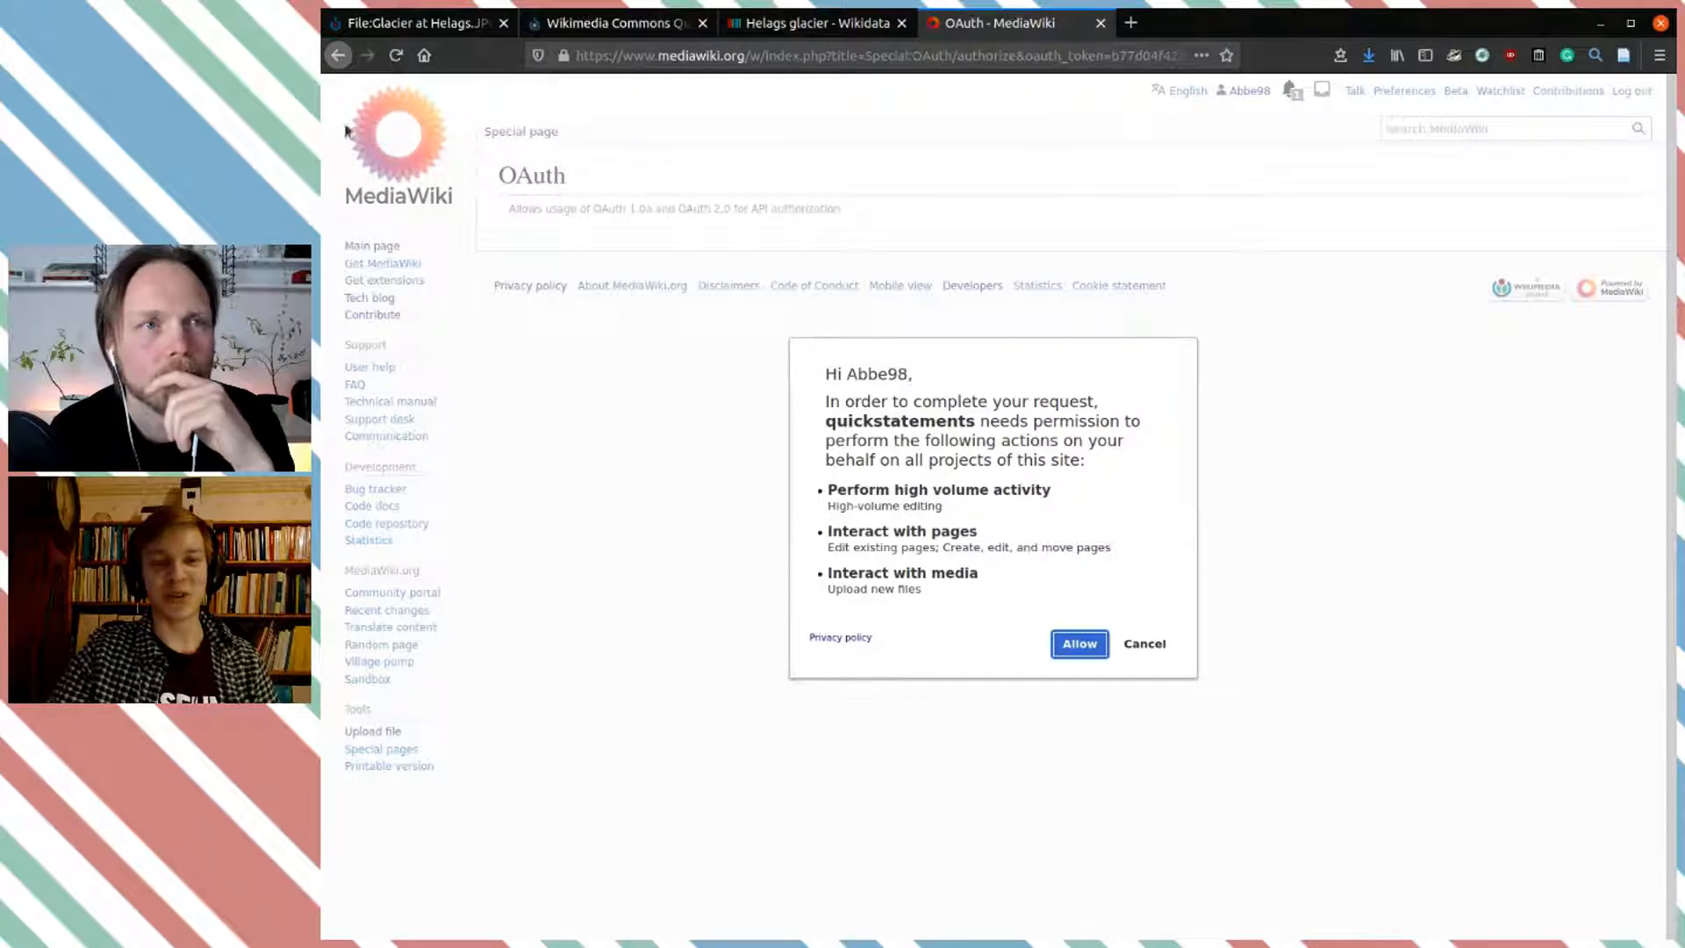
left_click(1091, 648)
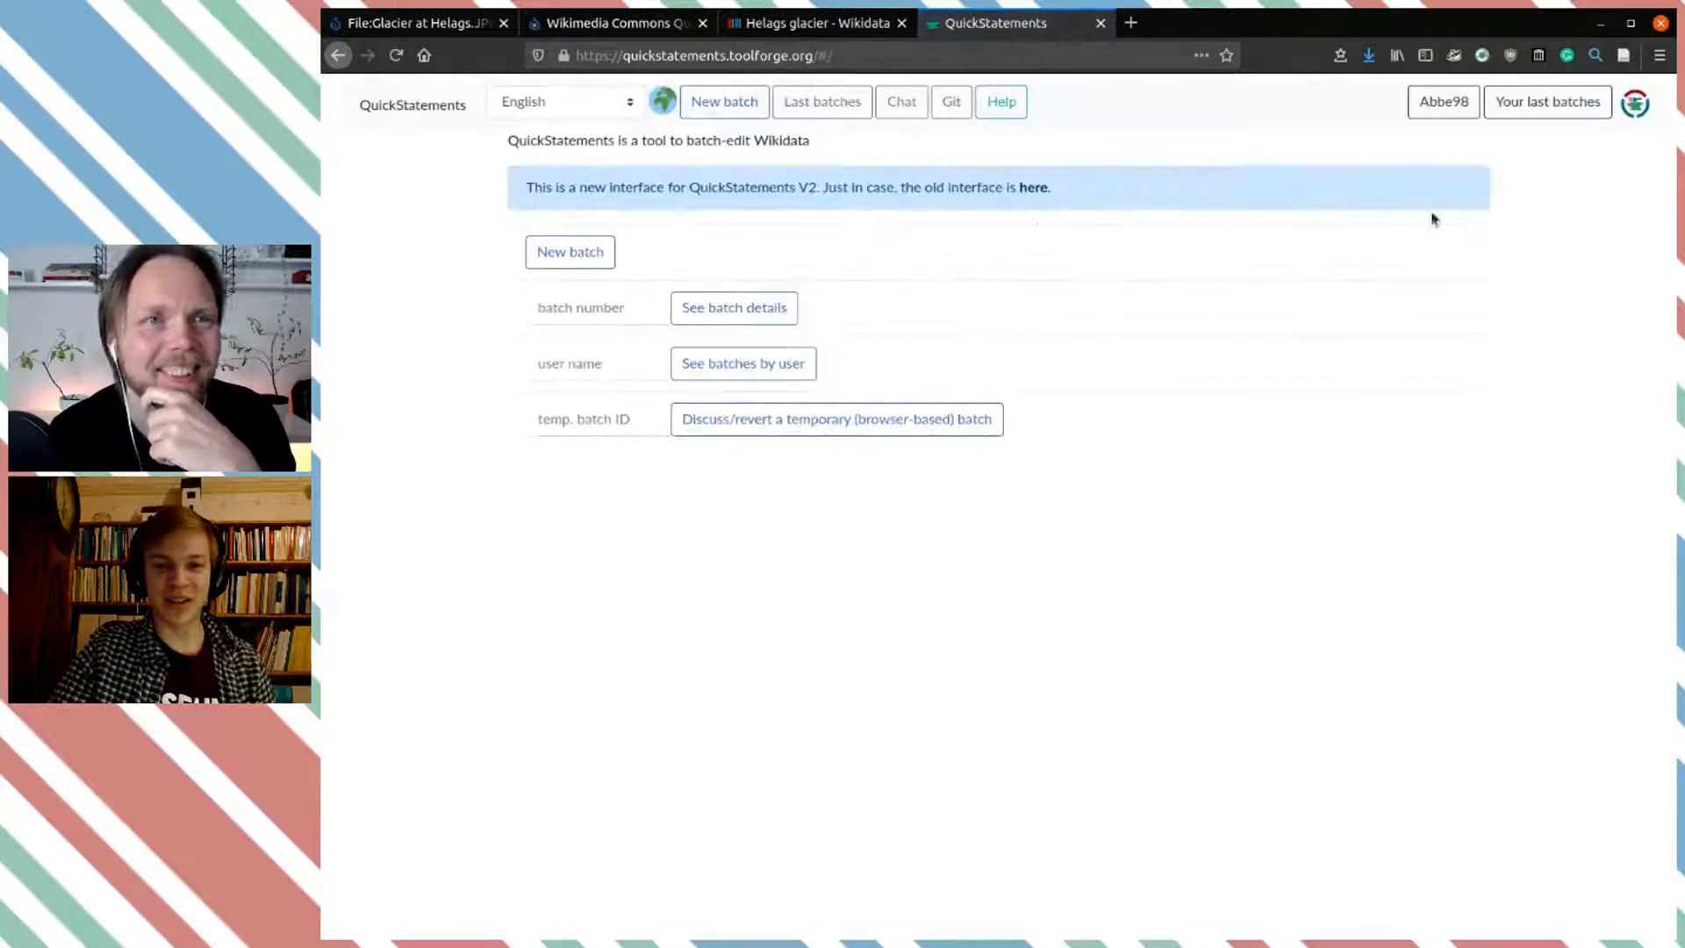
Step: Create a new Wikidata batch from the qid,P180 CSV rows for the six glacier files and import them as CSV commands
left_click(571, 254)
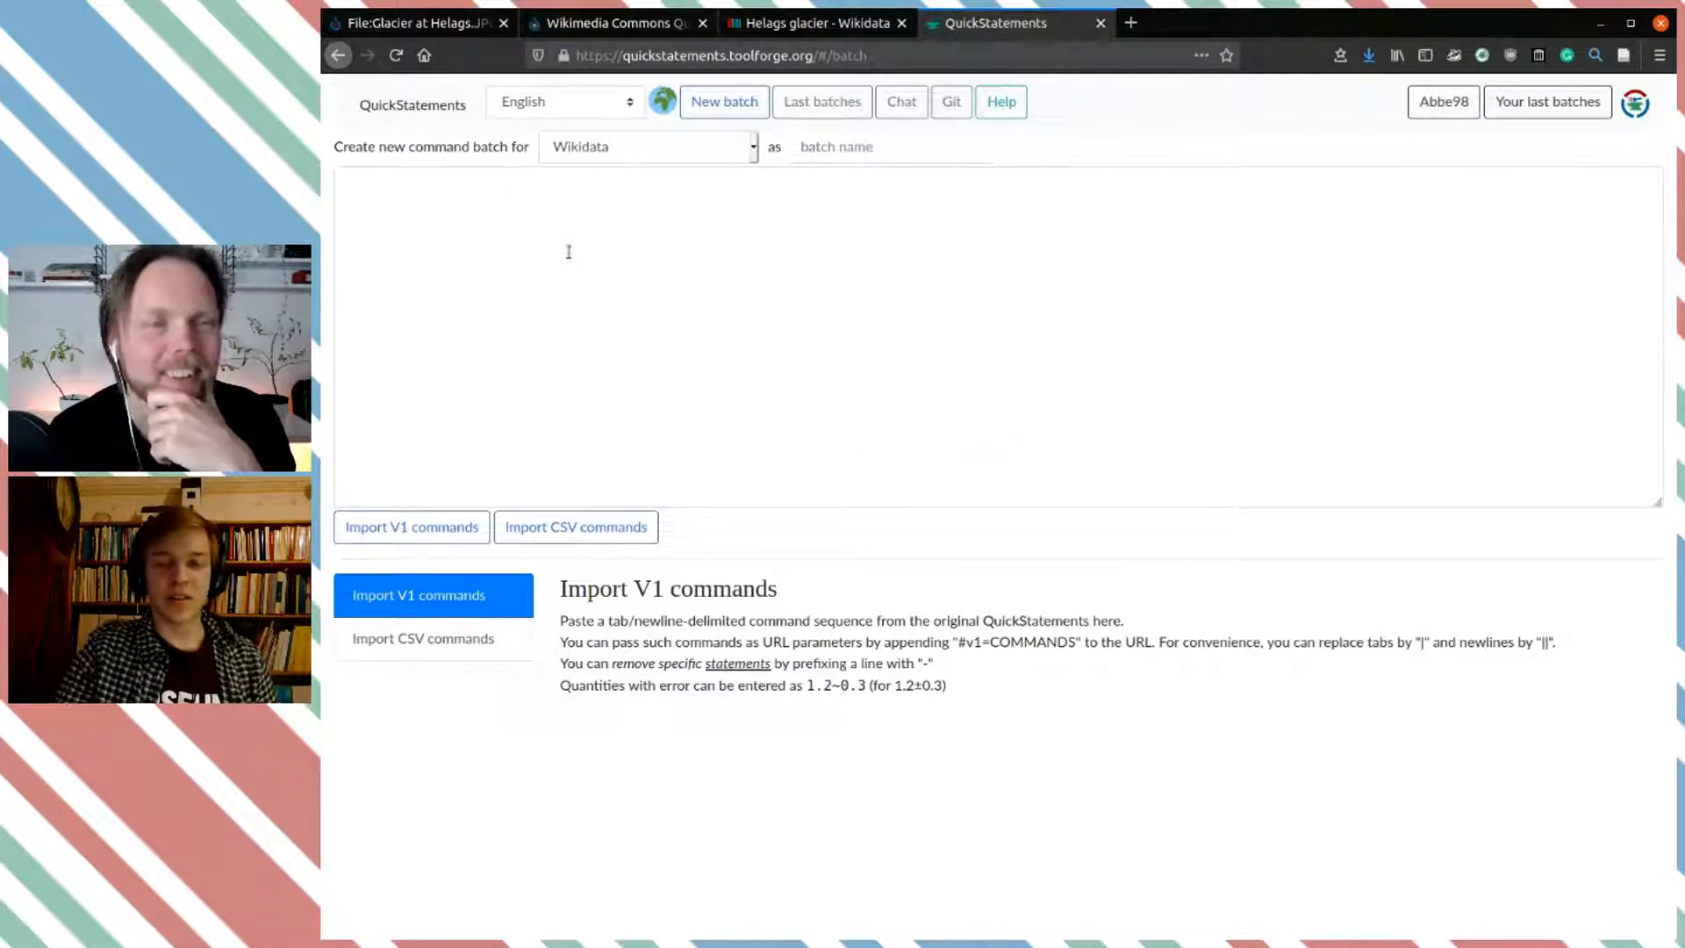
left_click(568, 251)
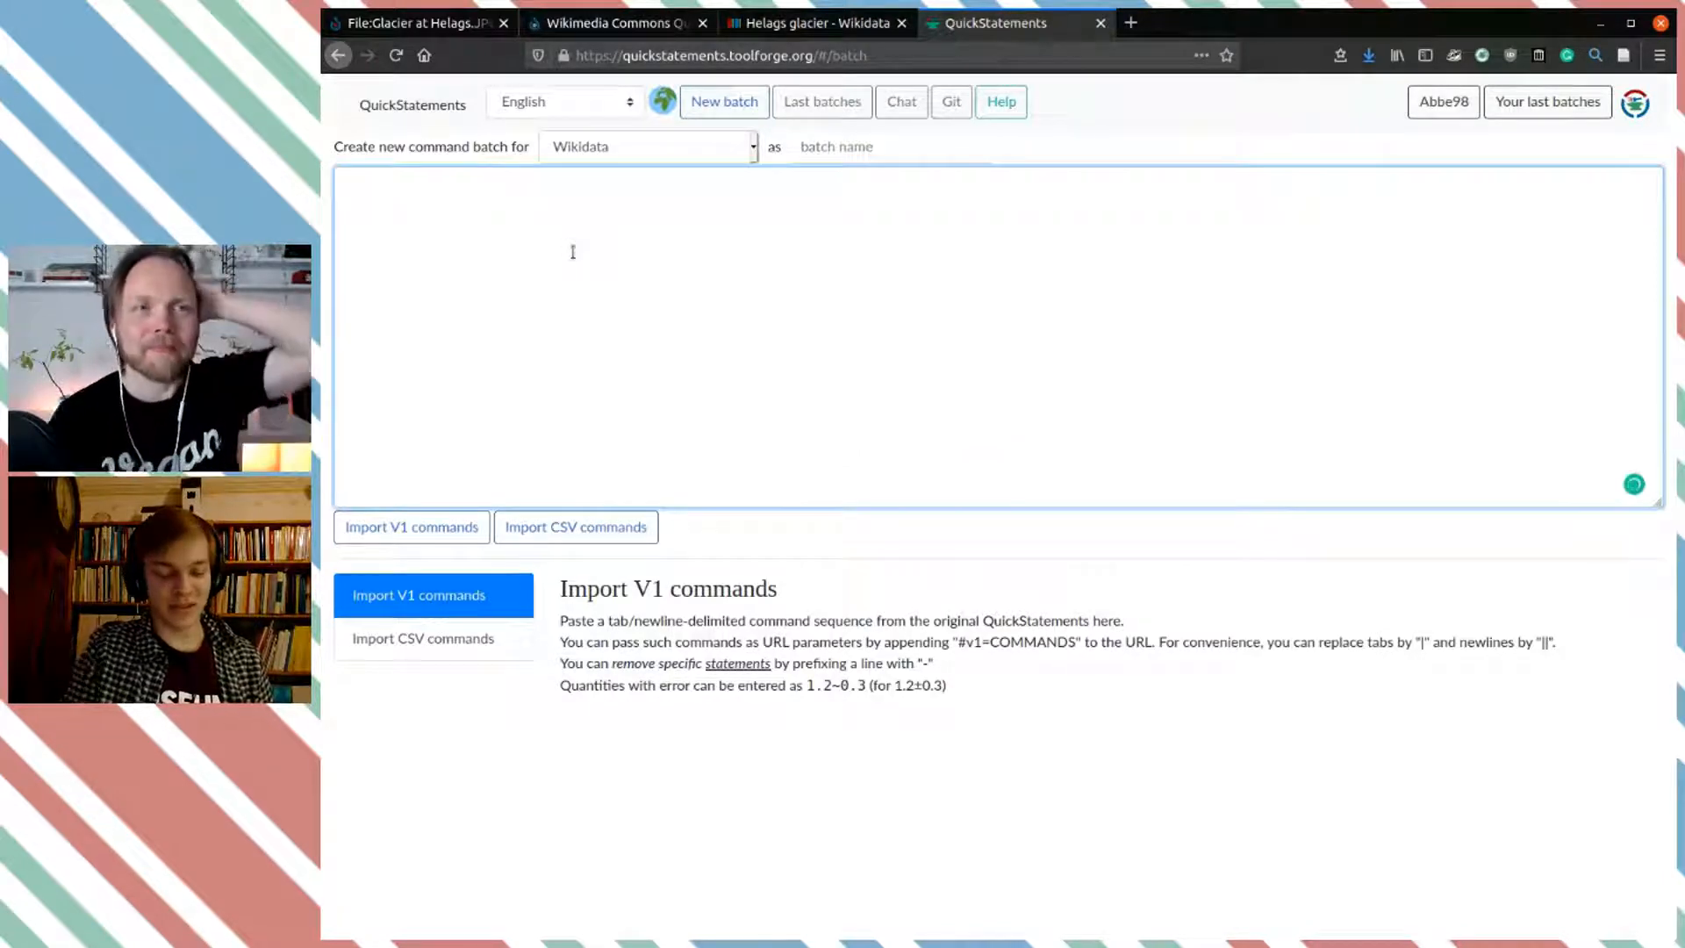
type("qid,P180 M21161239,Q19521143 M62635973,Q19521143 M21161242,Q19521143 M21161244,Q19521143 M8796181,Q19521143 M8796005,Q19521143")
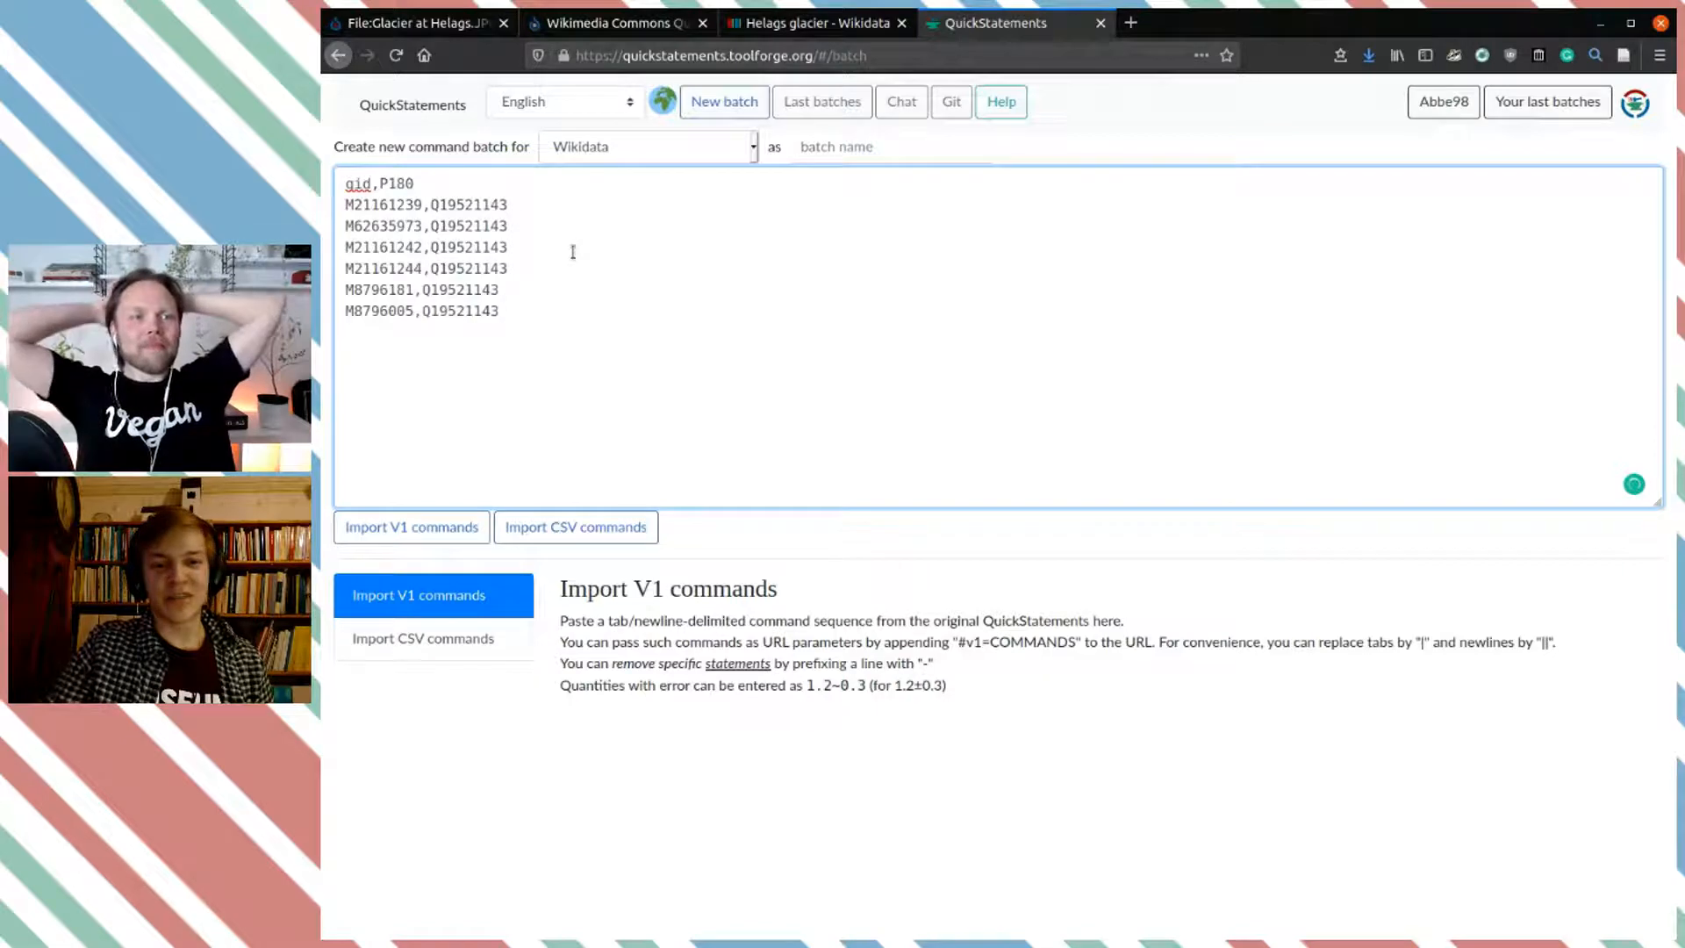
double_click(381, 205)
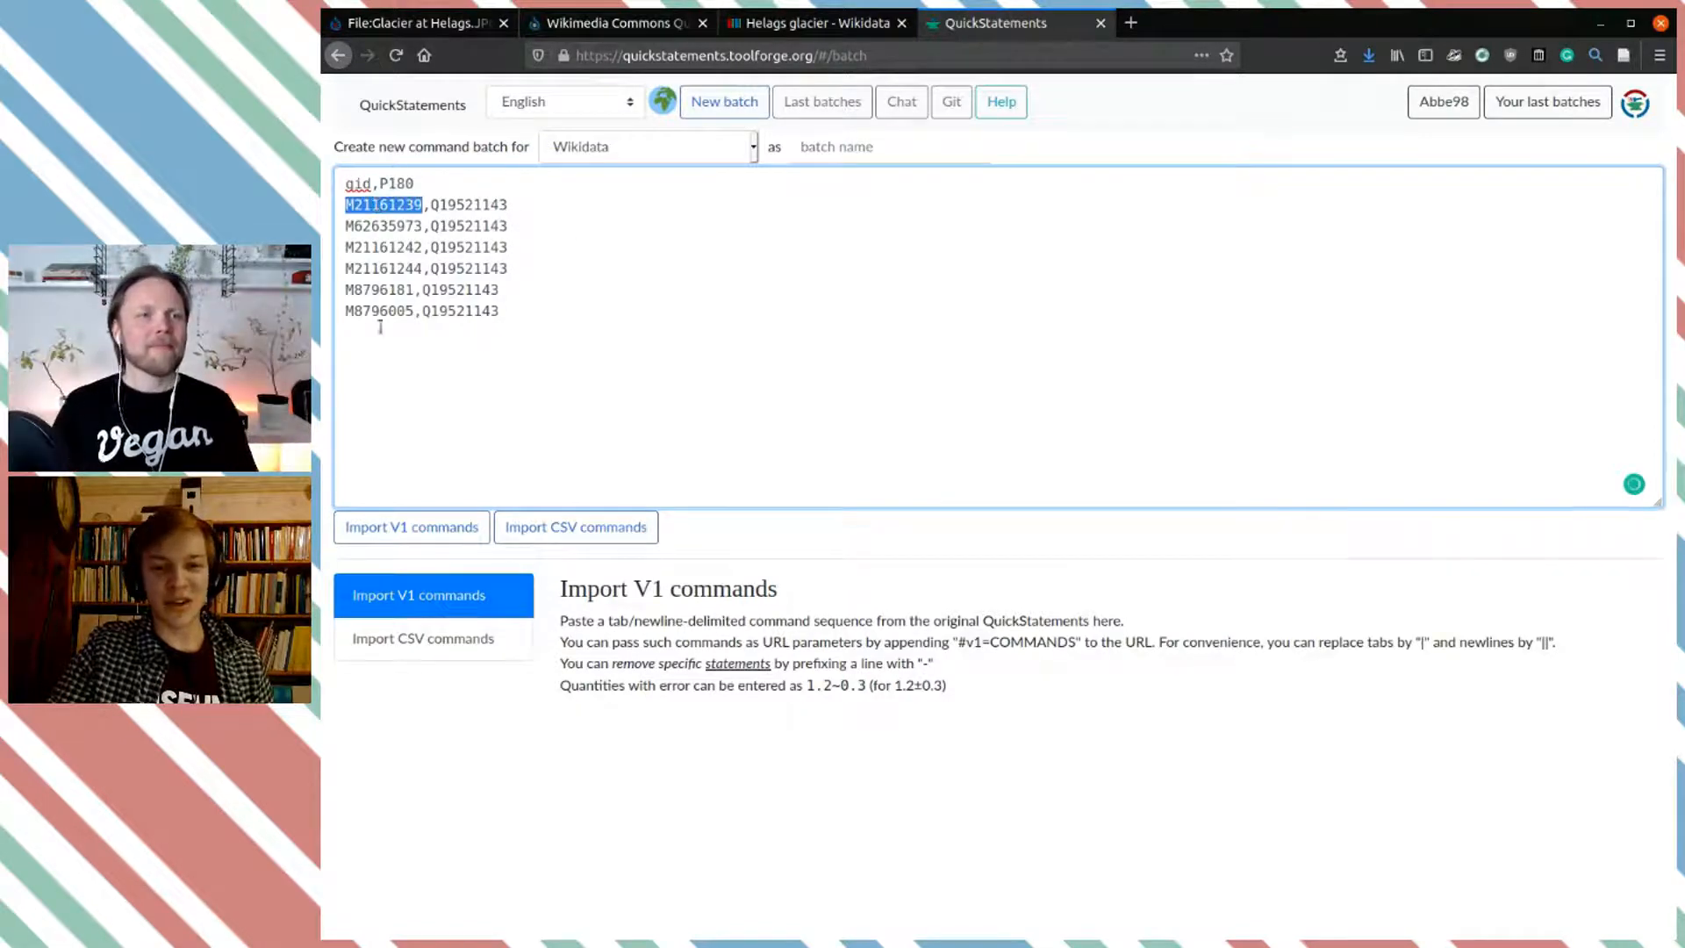
left_click(672, 219)
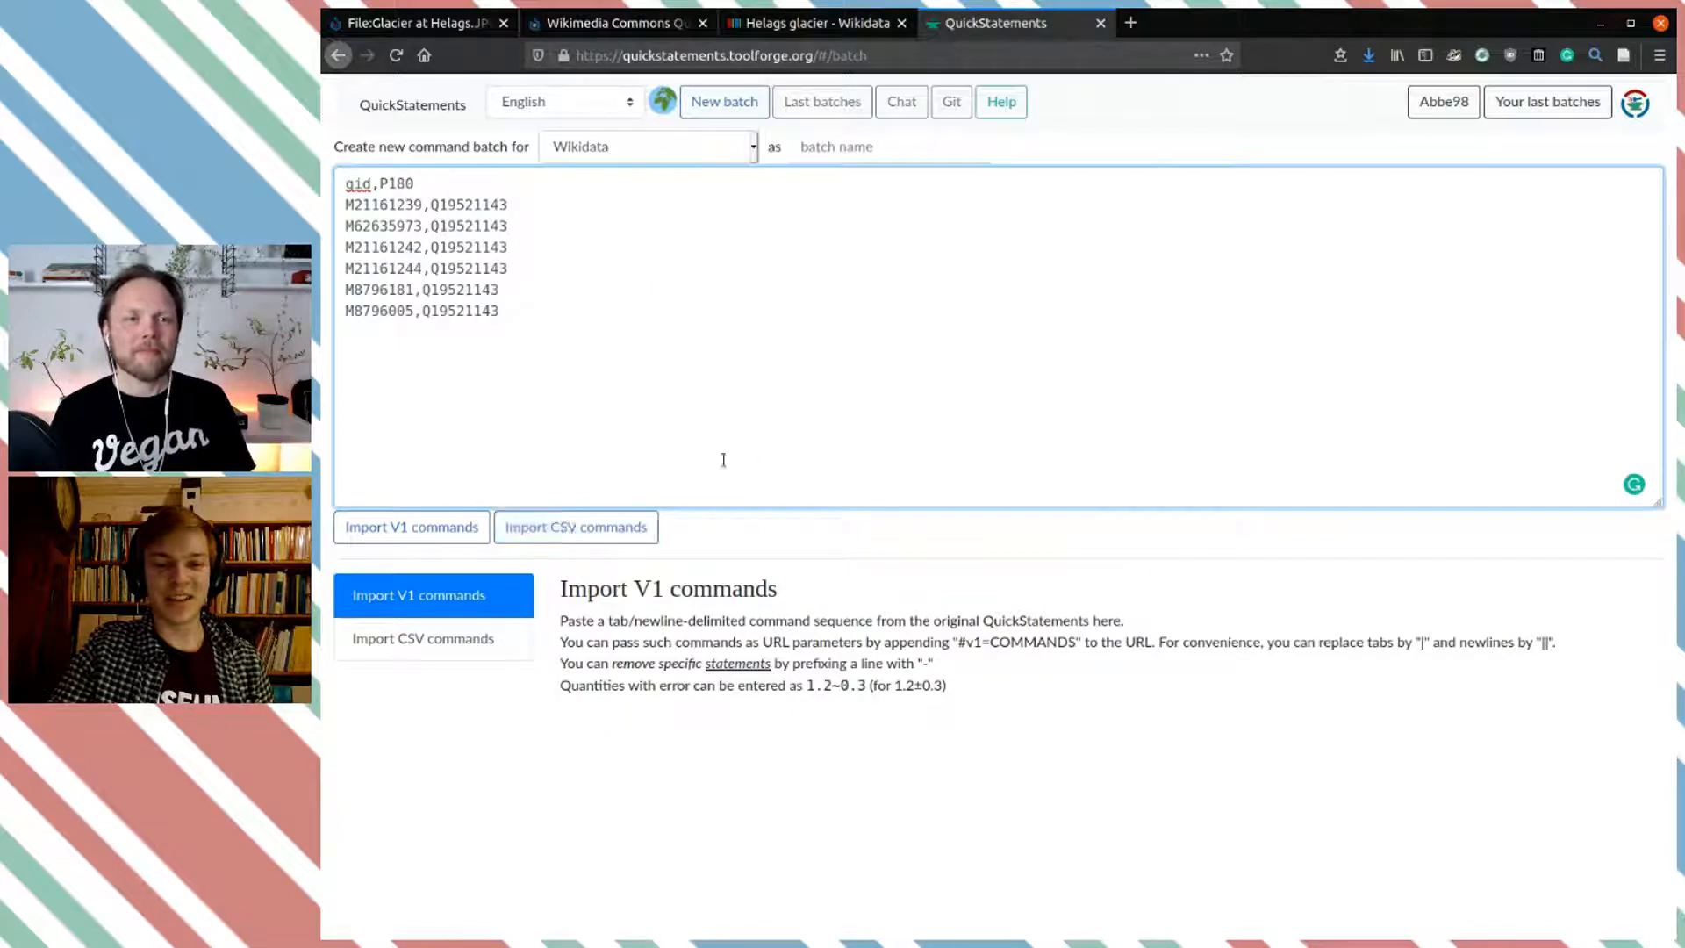
left_click(638, 531)
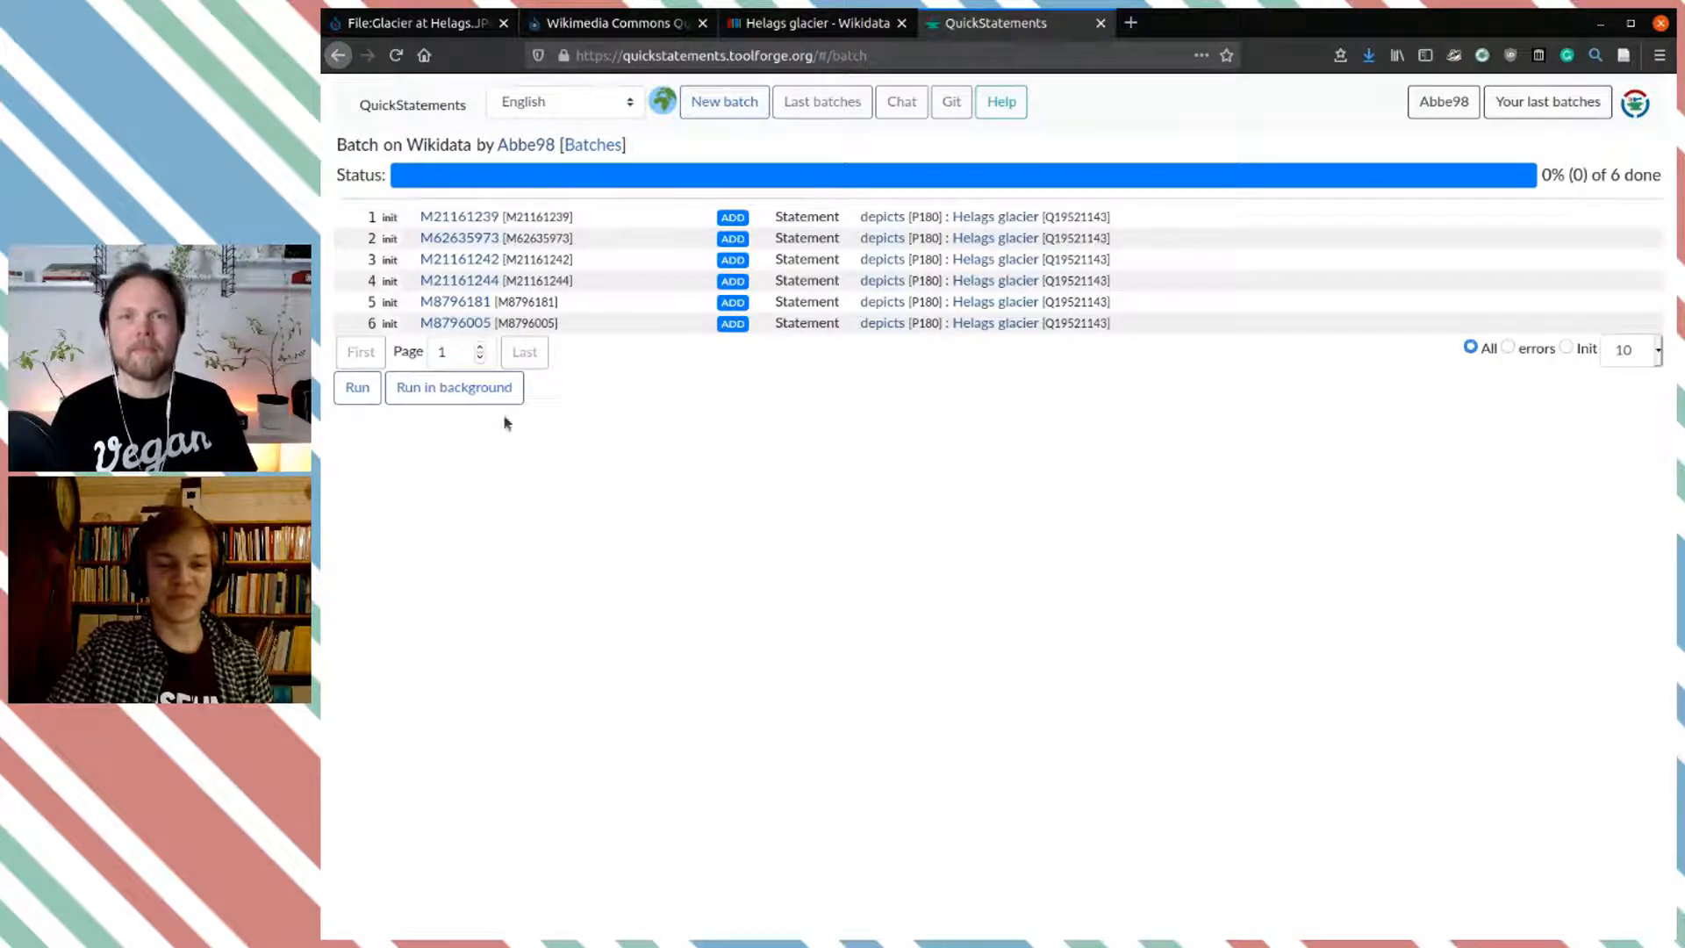
Step: Try to run the Wikidata batch, reset its errors to run it again, and filter the commands to errors
left_click(365, 396)
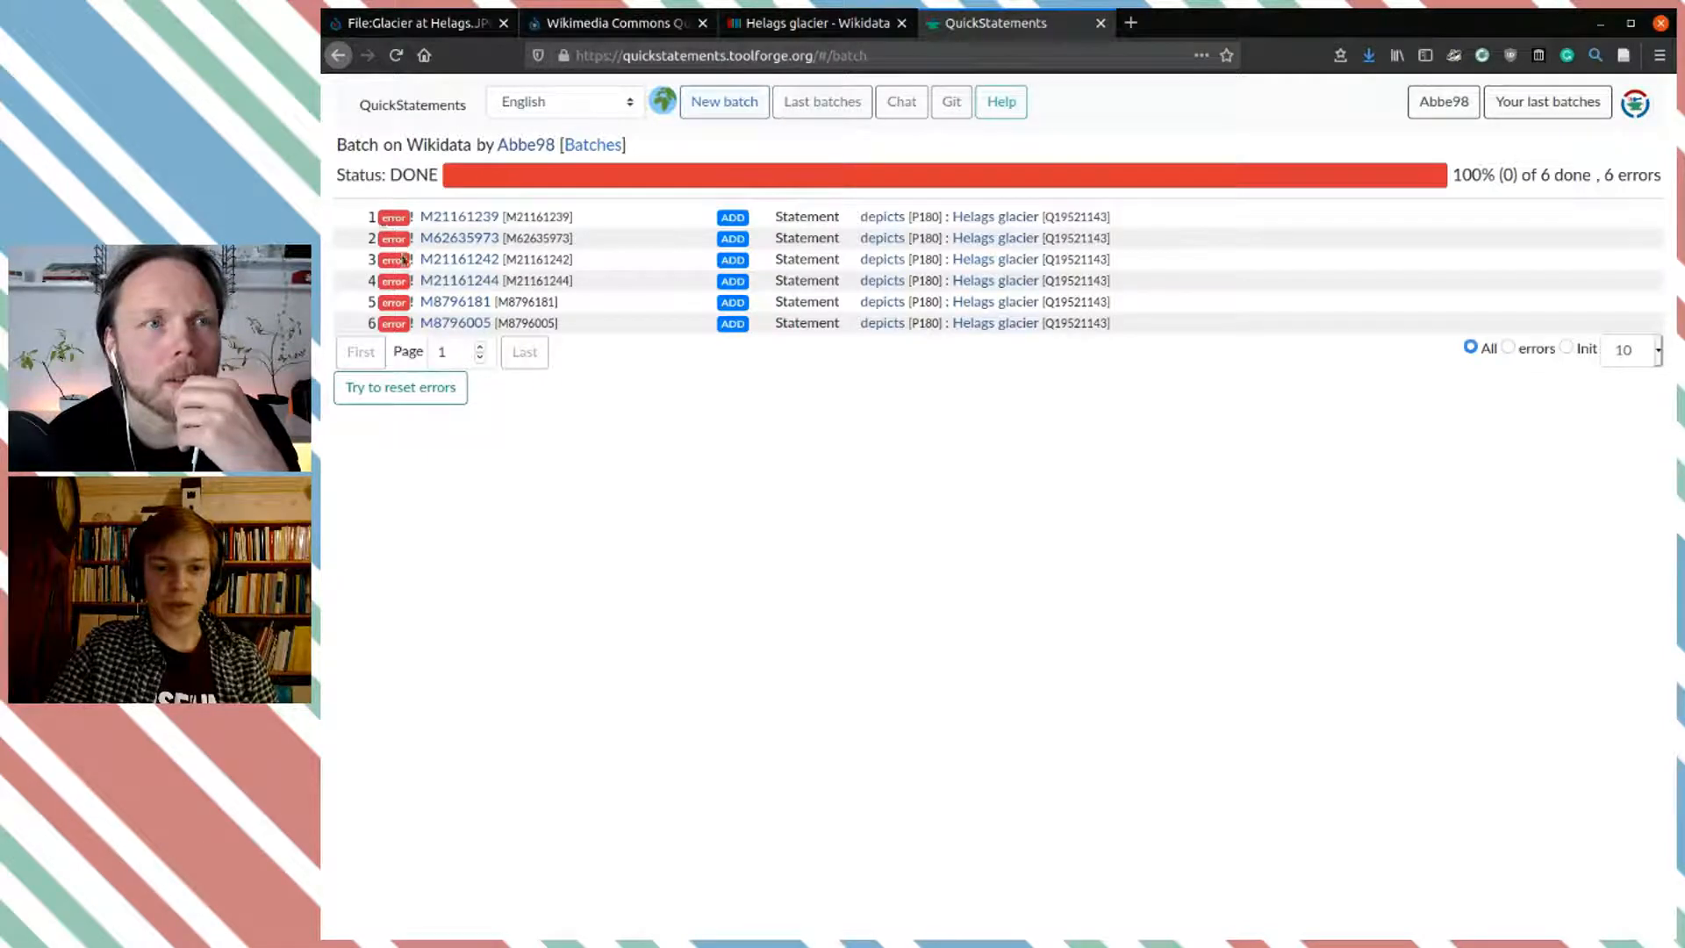
left_click(401, 390)
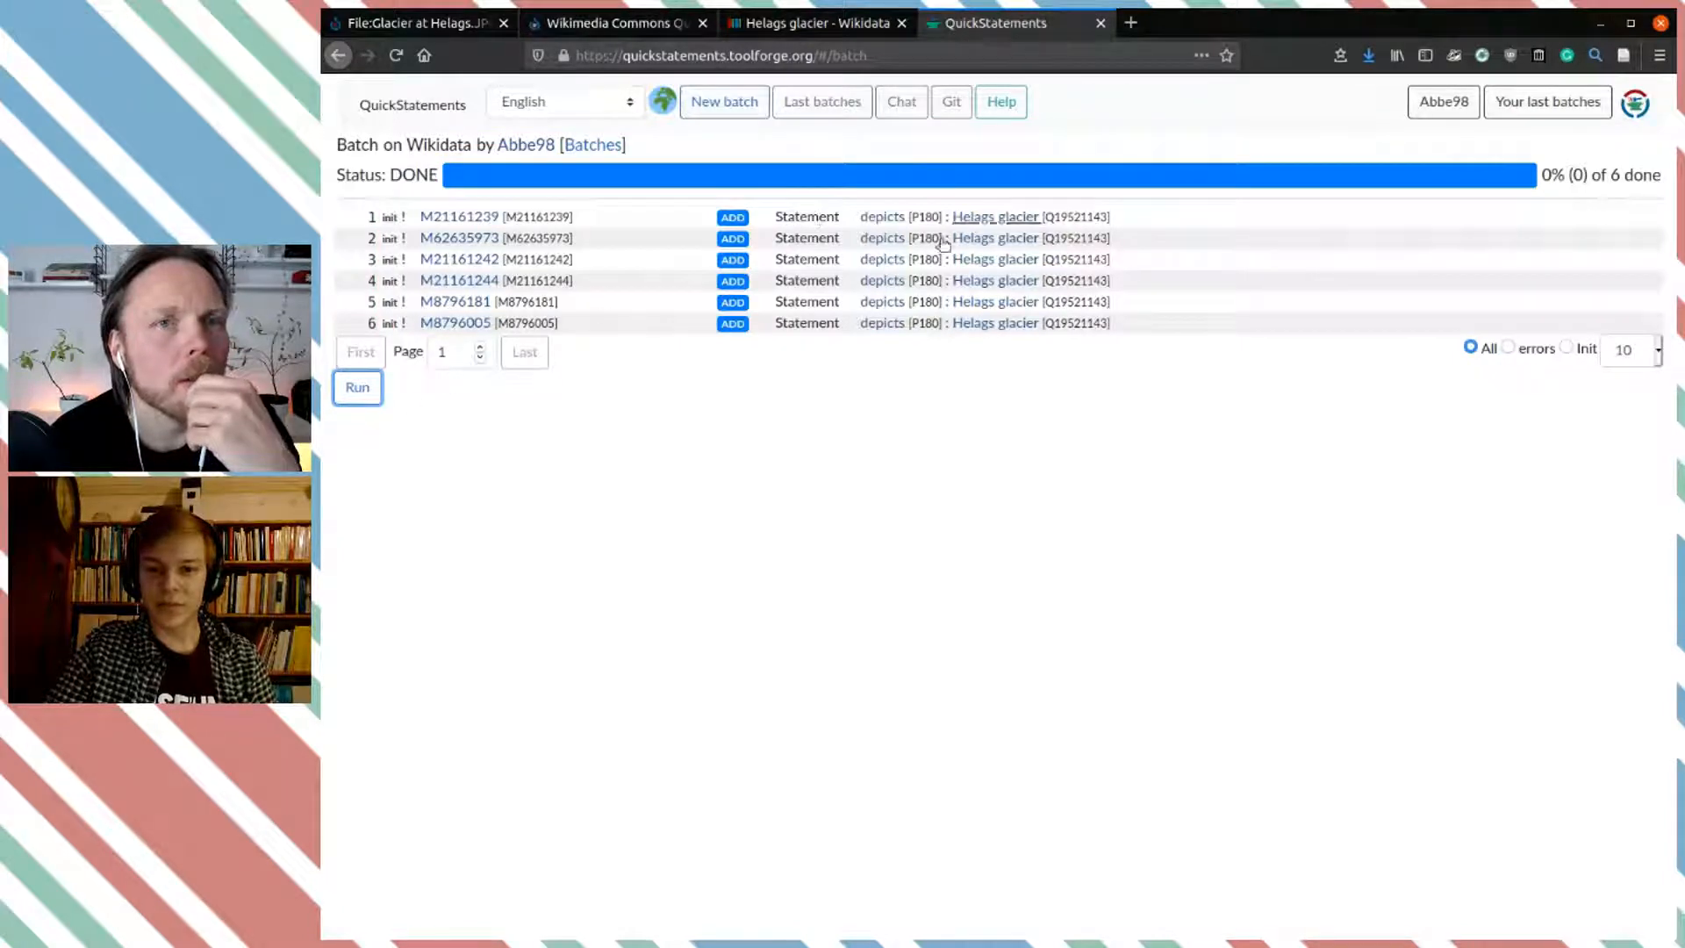
left_click(357, 391)
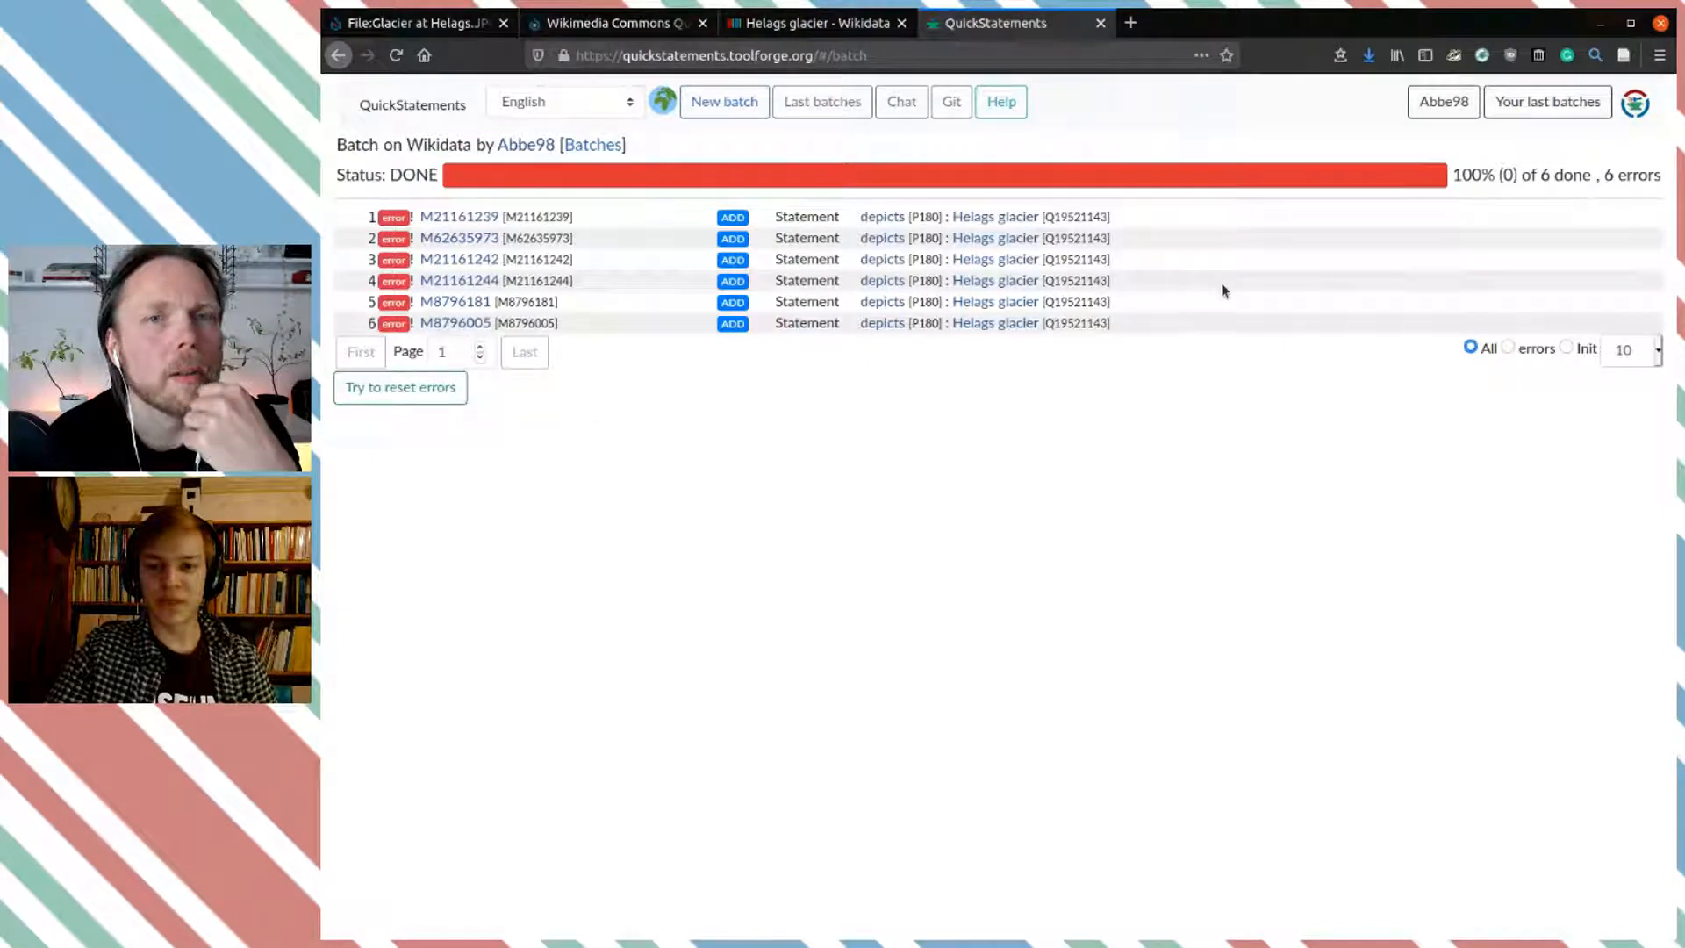
left_click(1525, 351)
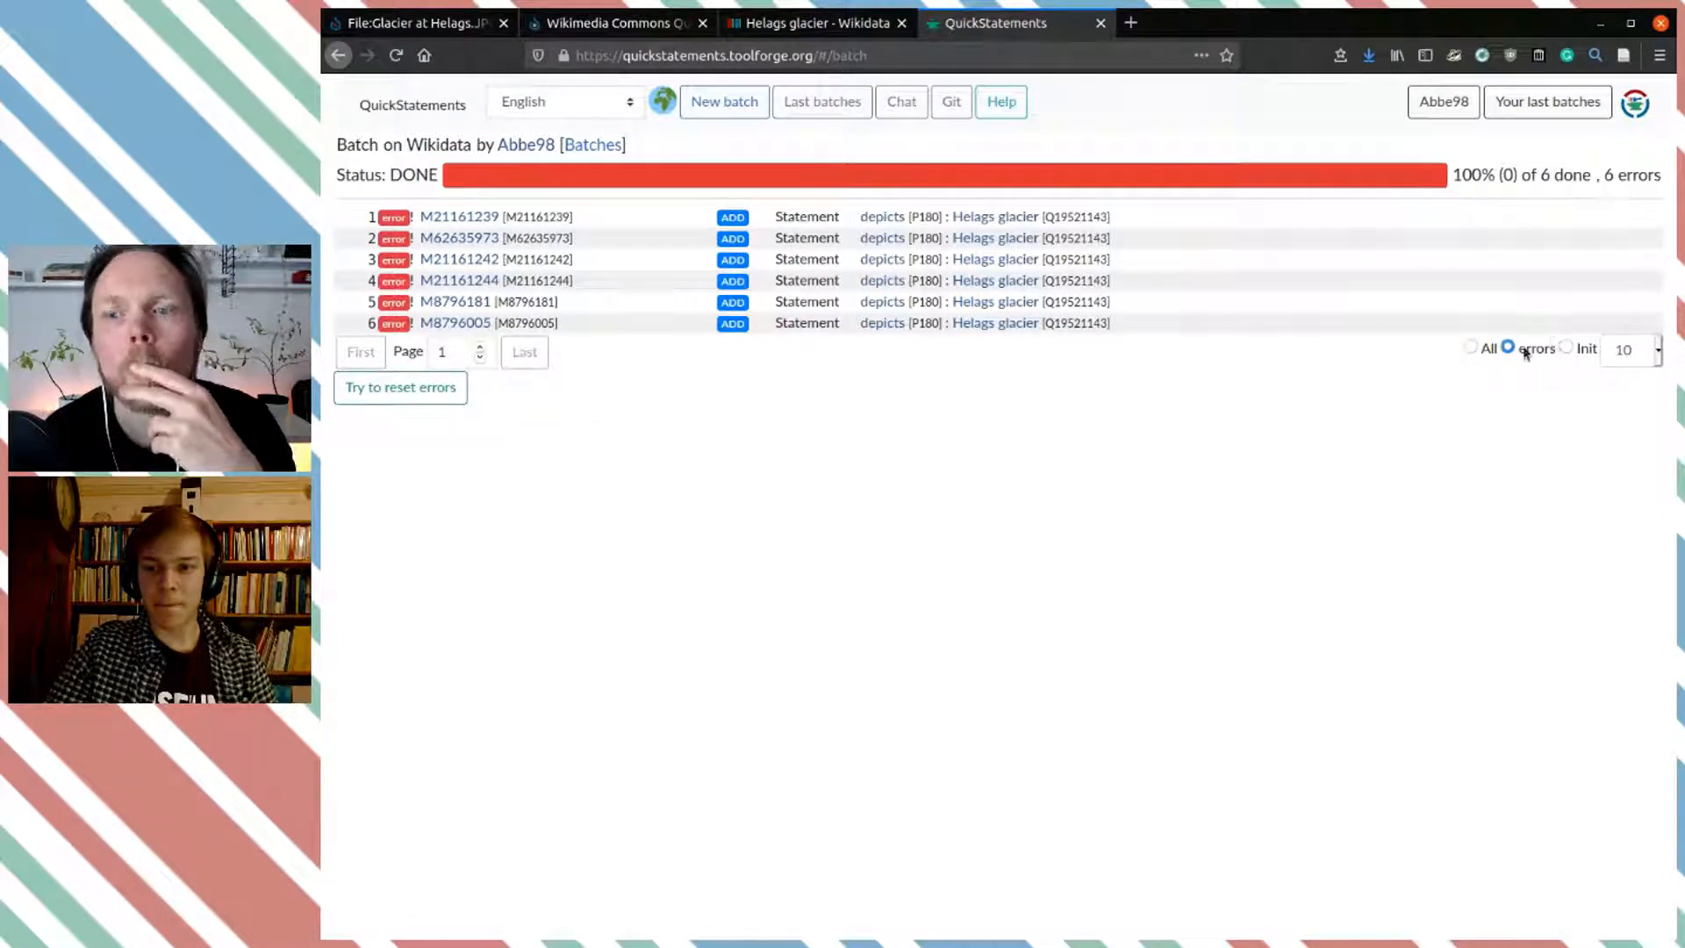
left_click(403, 391)
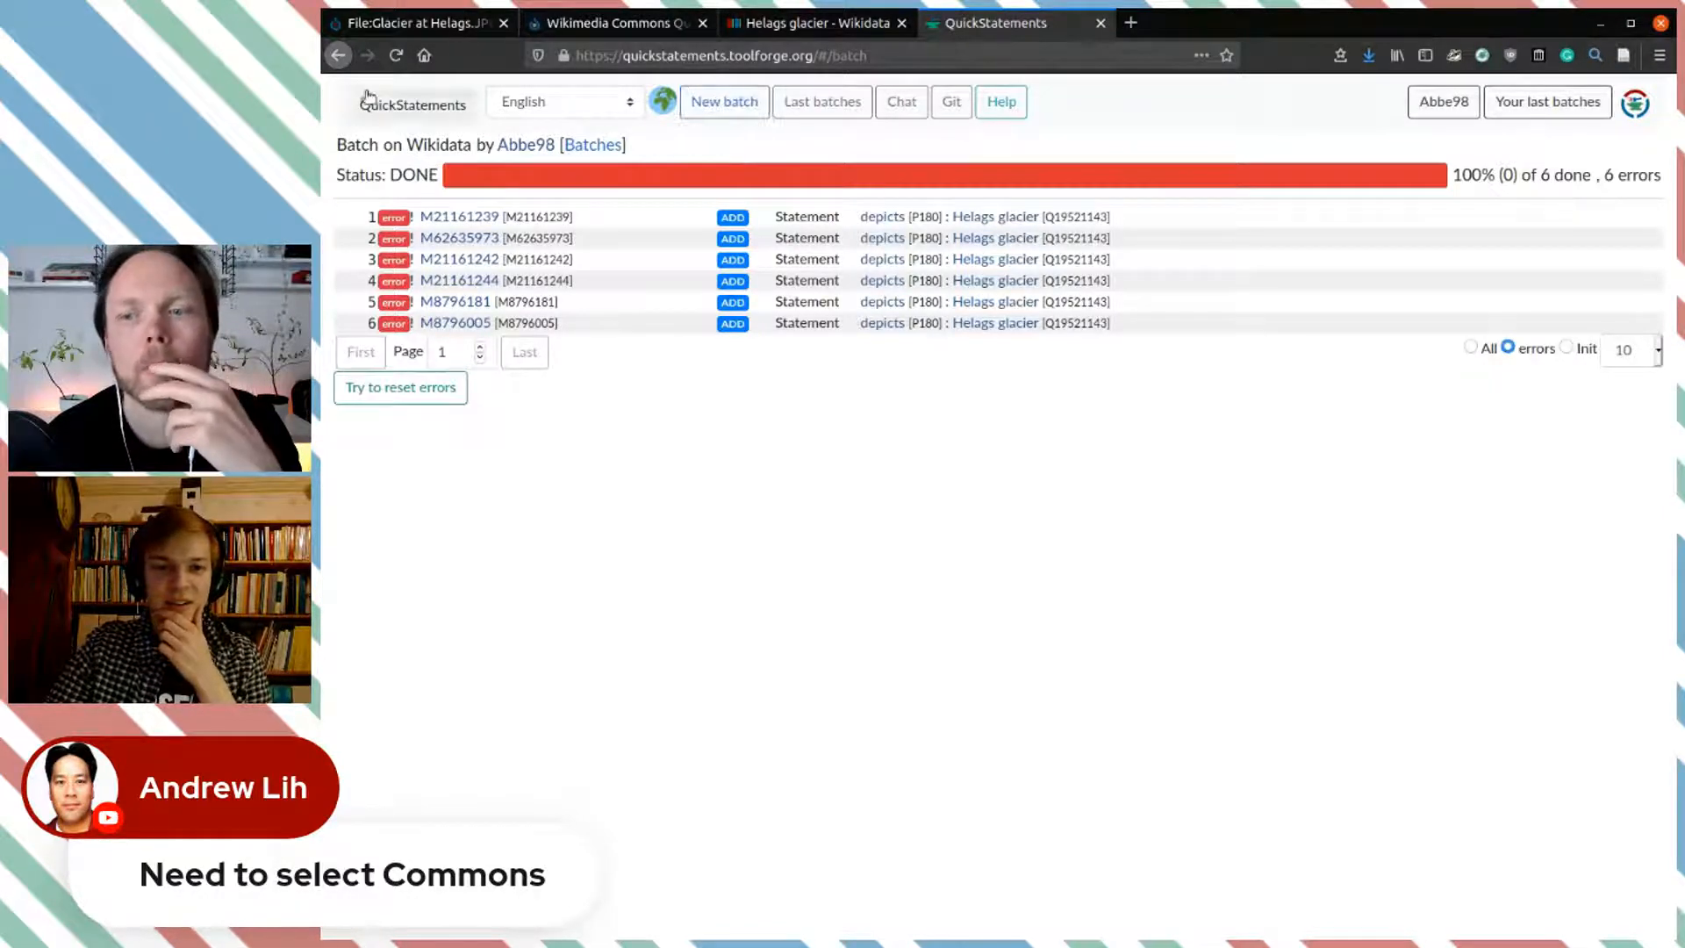
Step: Leave the Wikidata batch and start a new batch with Commons [batch mode only!] as the target project
left_click(340, 58)
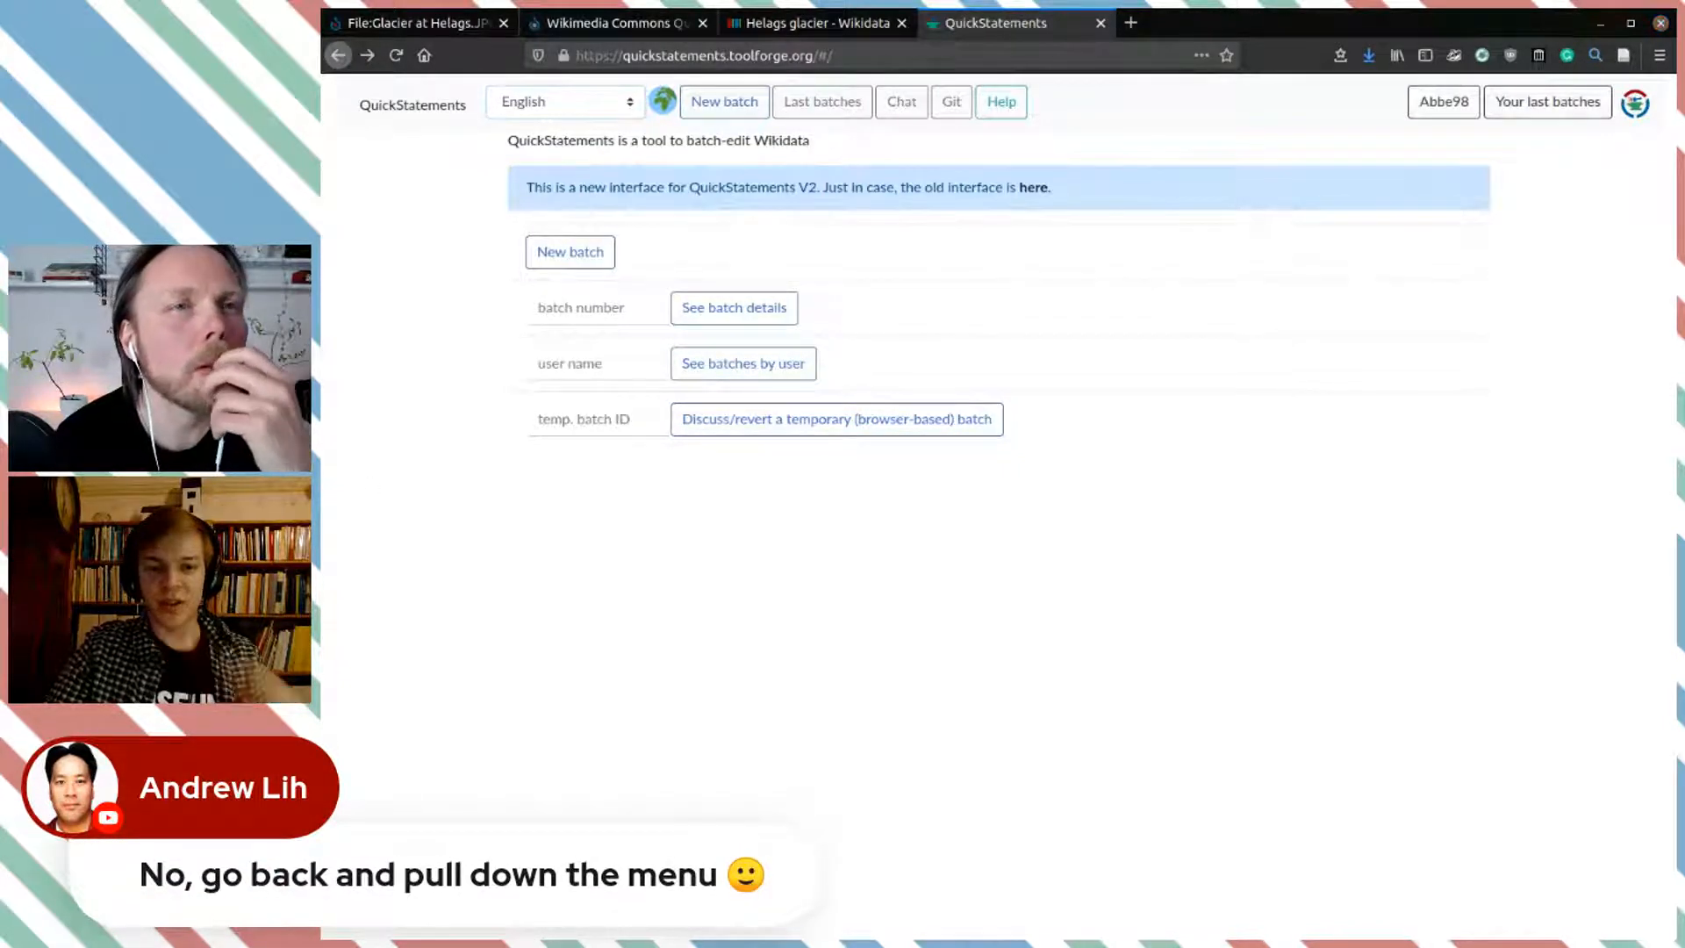
left_click(594, 256)
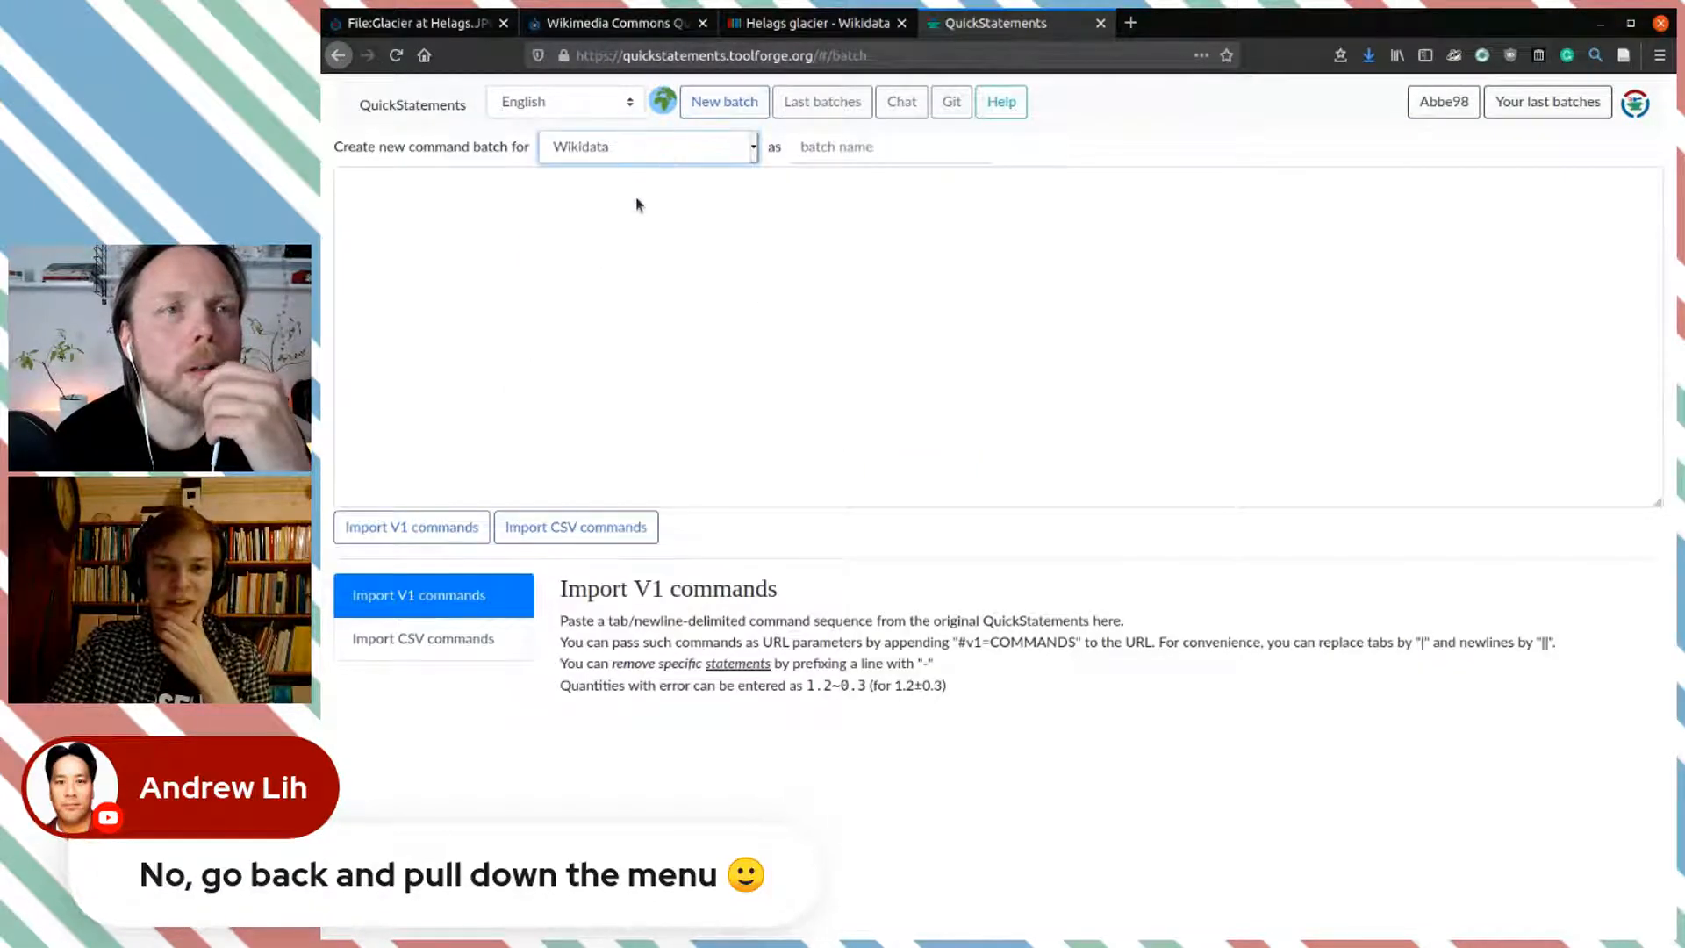
key("Down")
left_click(446, 223)
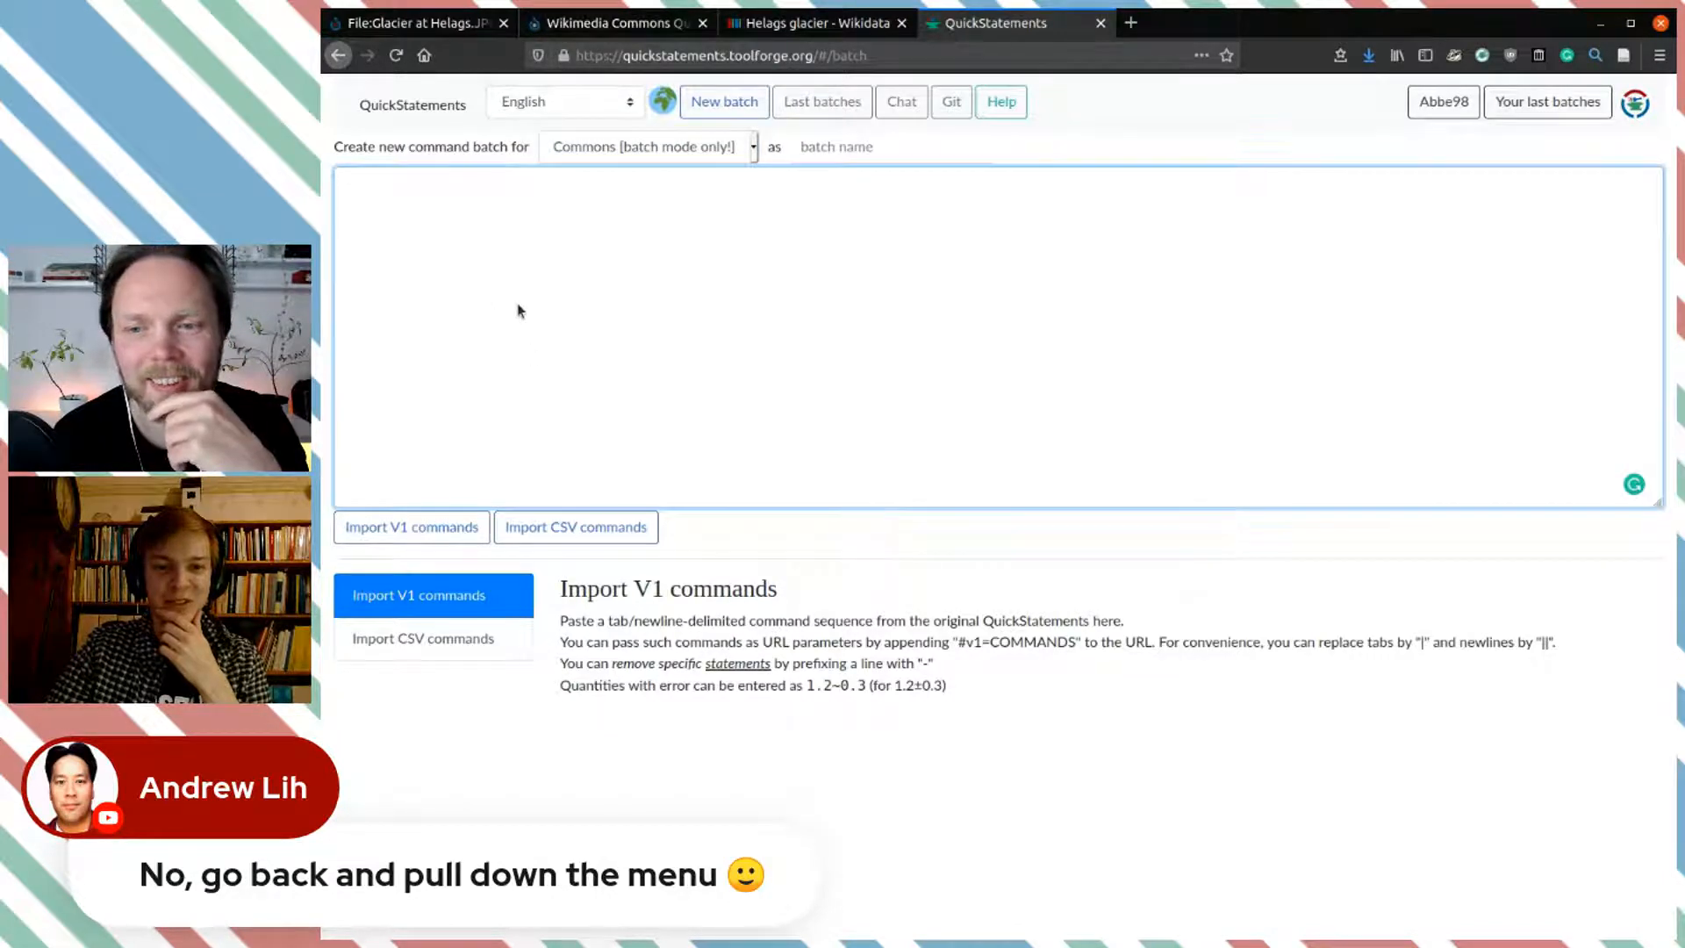
Step: Enter the qid,P180 CSV rows pairing the six files with Q19521143, import them as CSV commands and run the batch
type("qid,P180 M21161239,Q19521143 M62635973,Q19521143 M21161242,Q19521143 M21161244,Q19521143 M8796181,Q19521143 M8796005,Q19521143")
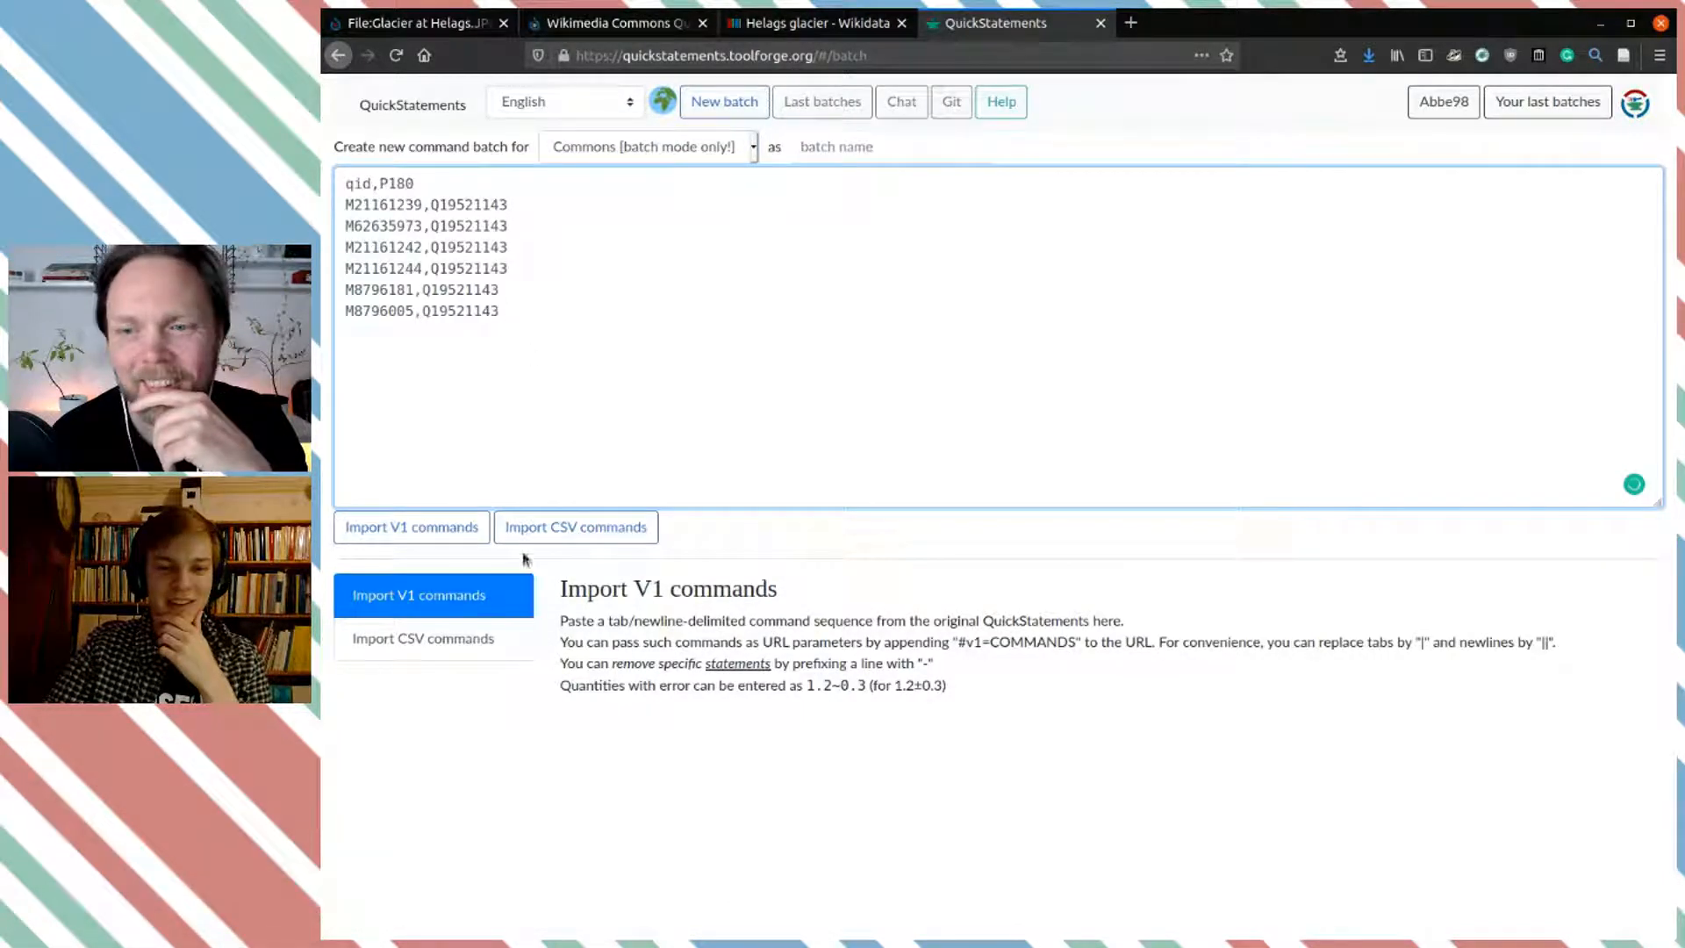
left_click(576, 535)
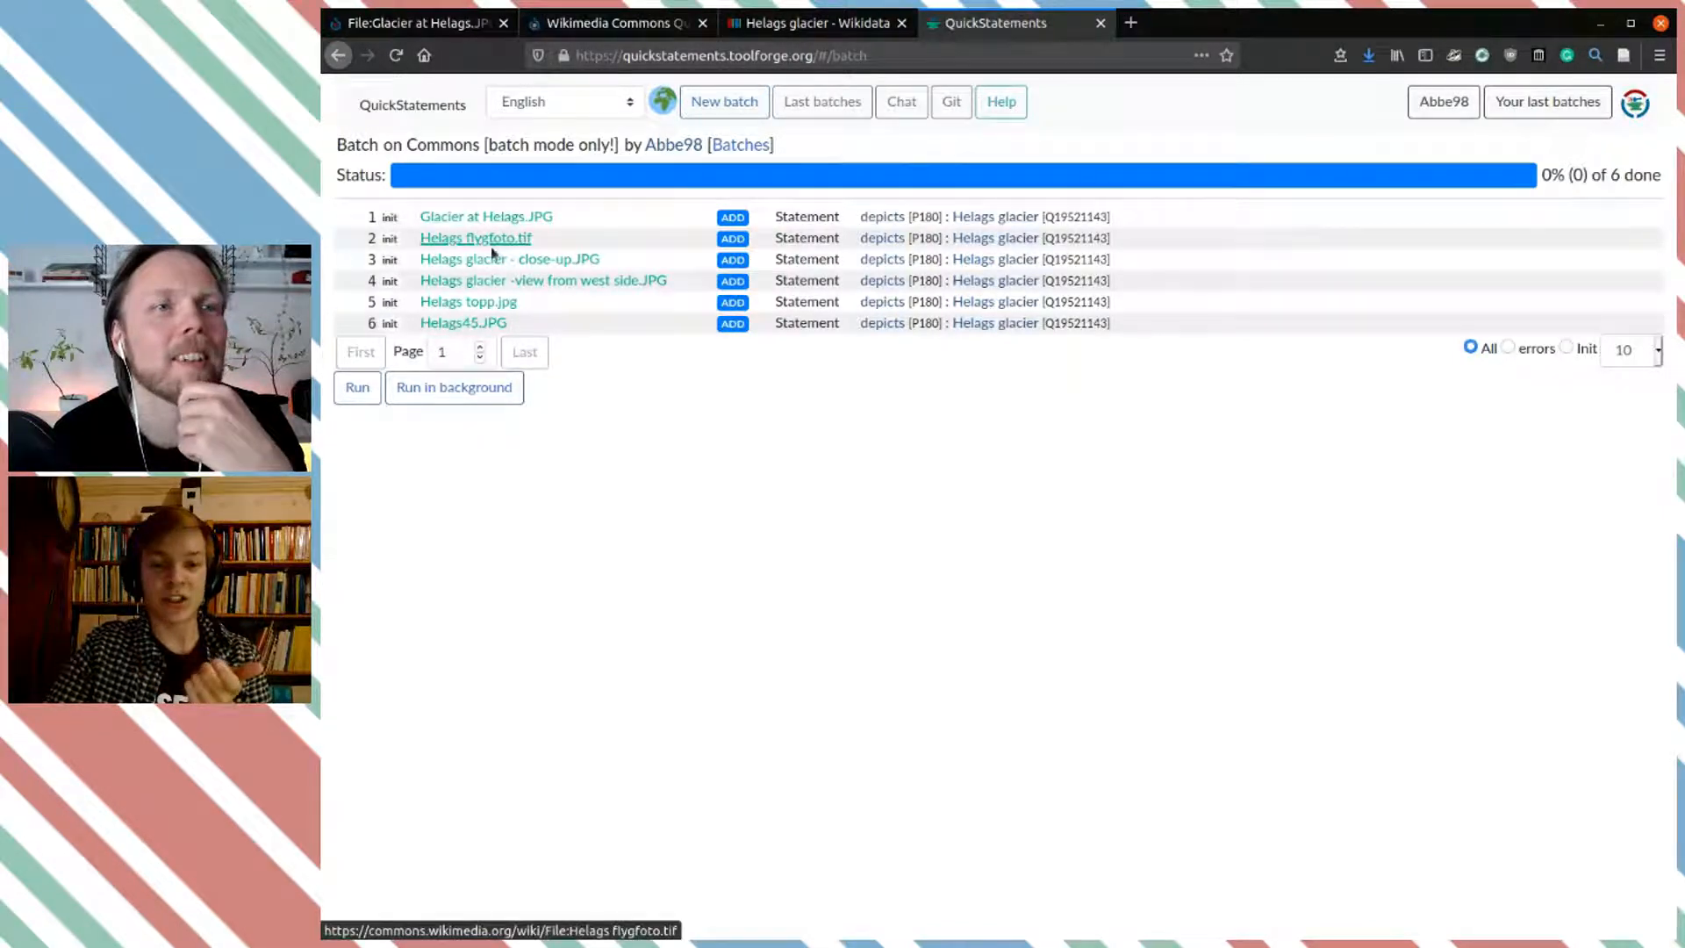
left_click(366, 397)
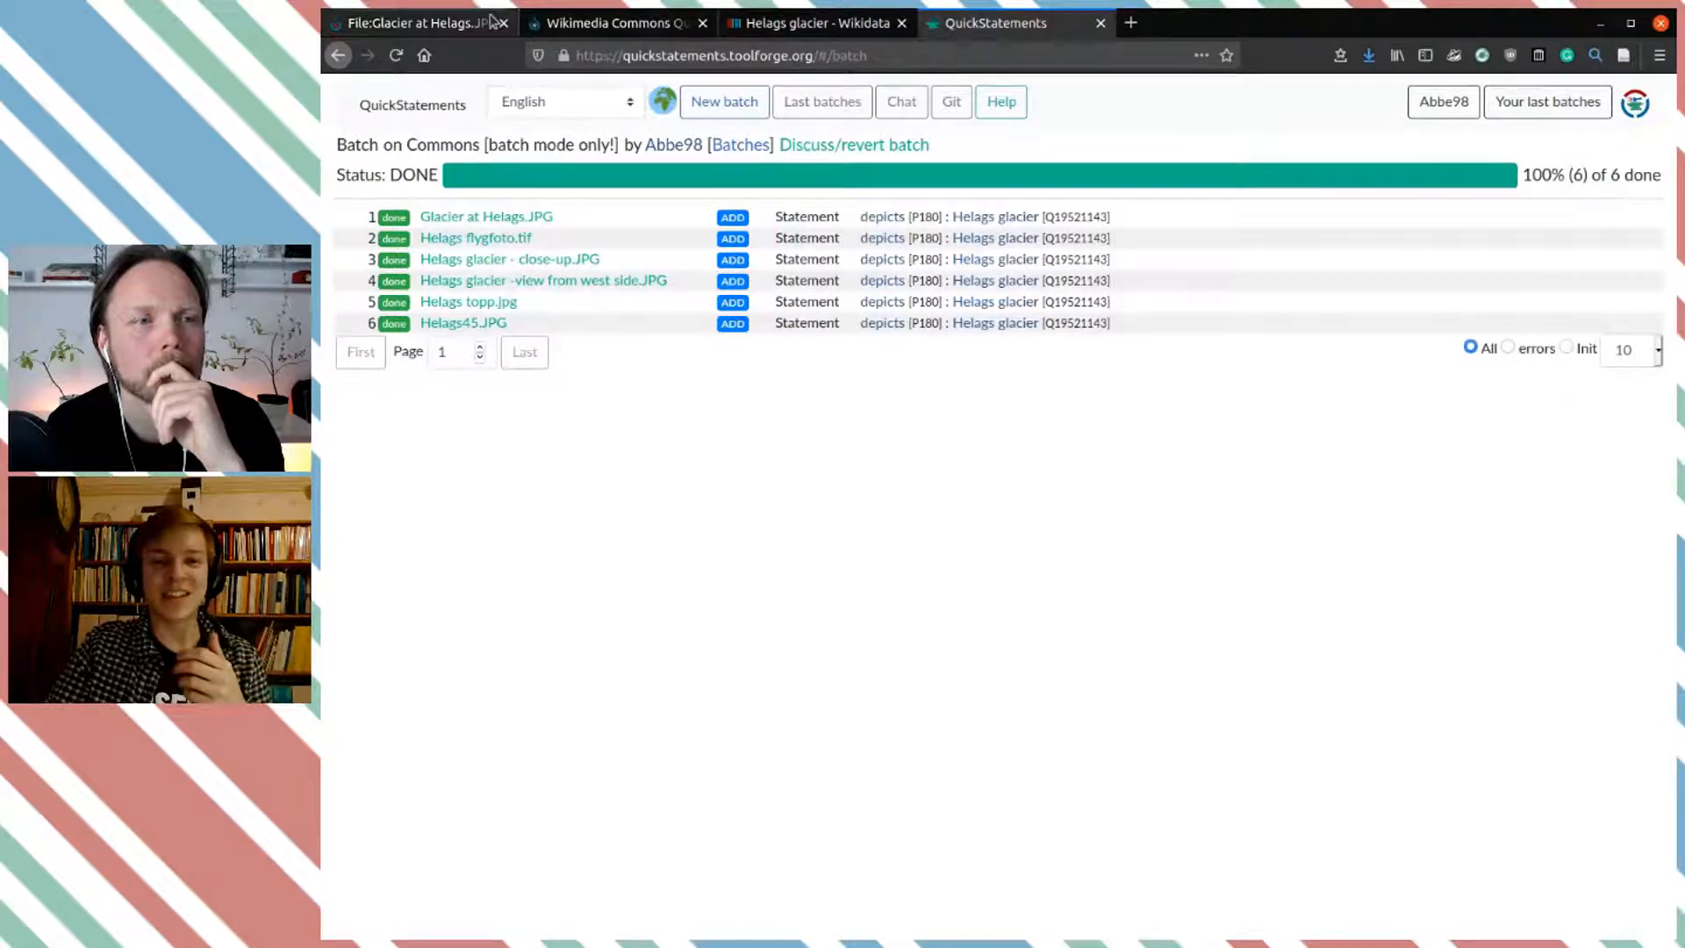
Step: Go from the Glacier at Helags.JPG page to Category:Glaciers of Sweden and look through its subcategories and media files
left_click(474, 23)
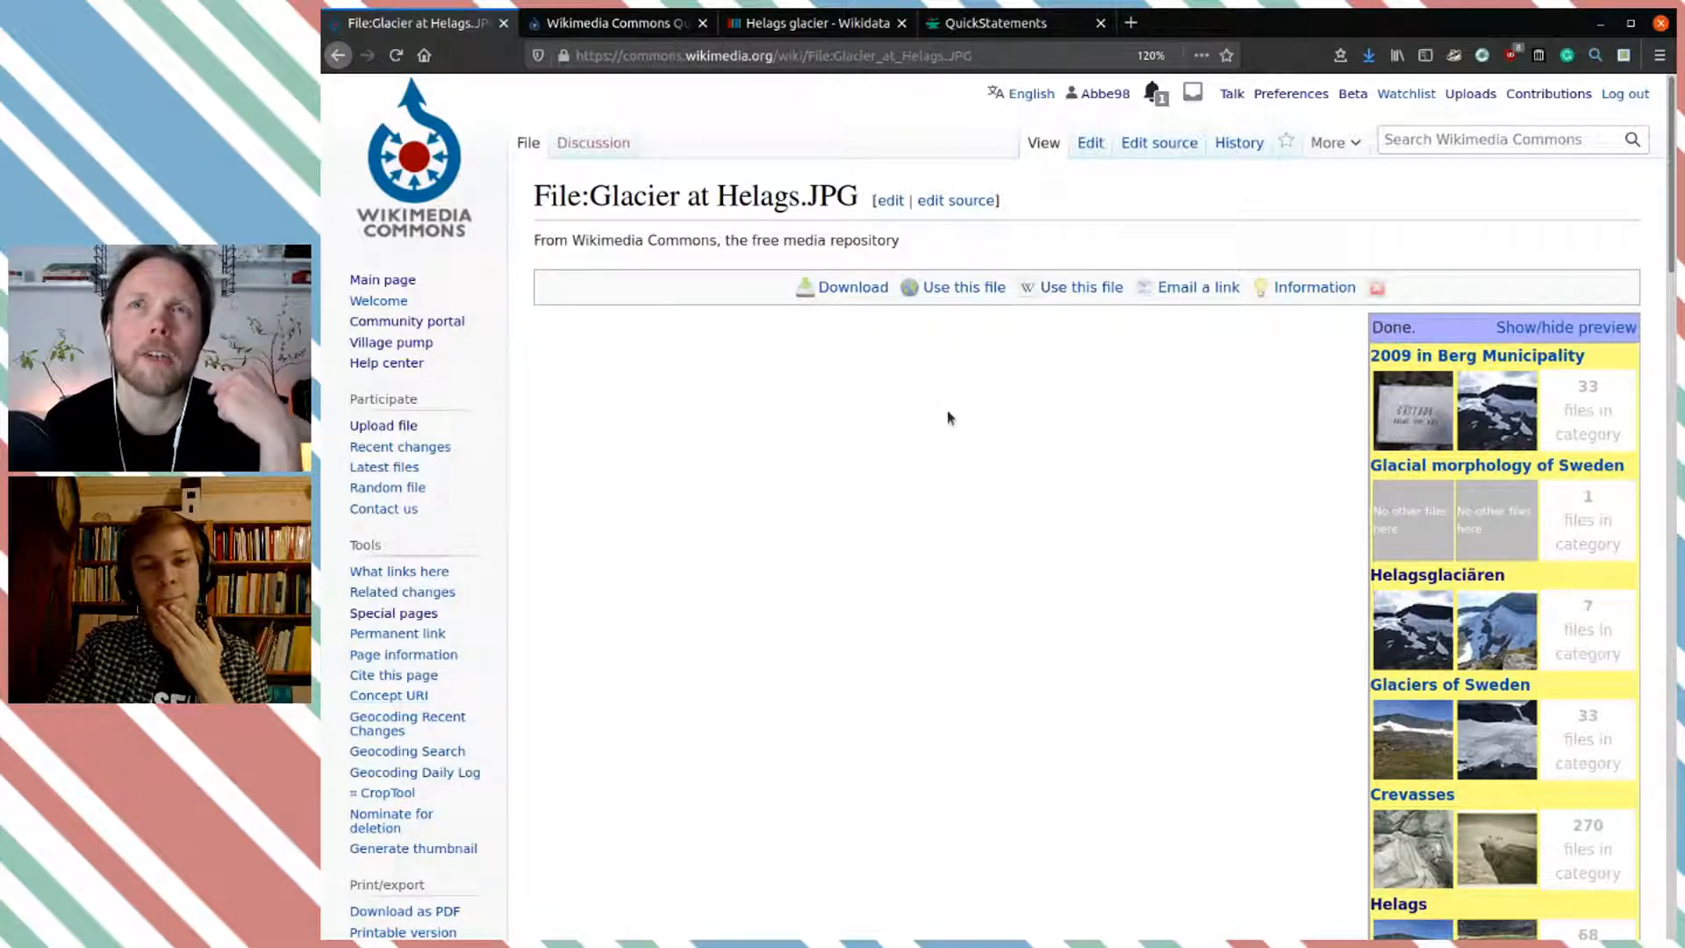
scroll(946, 409, "down", 2)
scroll(946, 409, "down", 5)
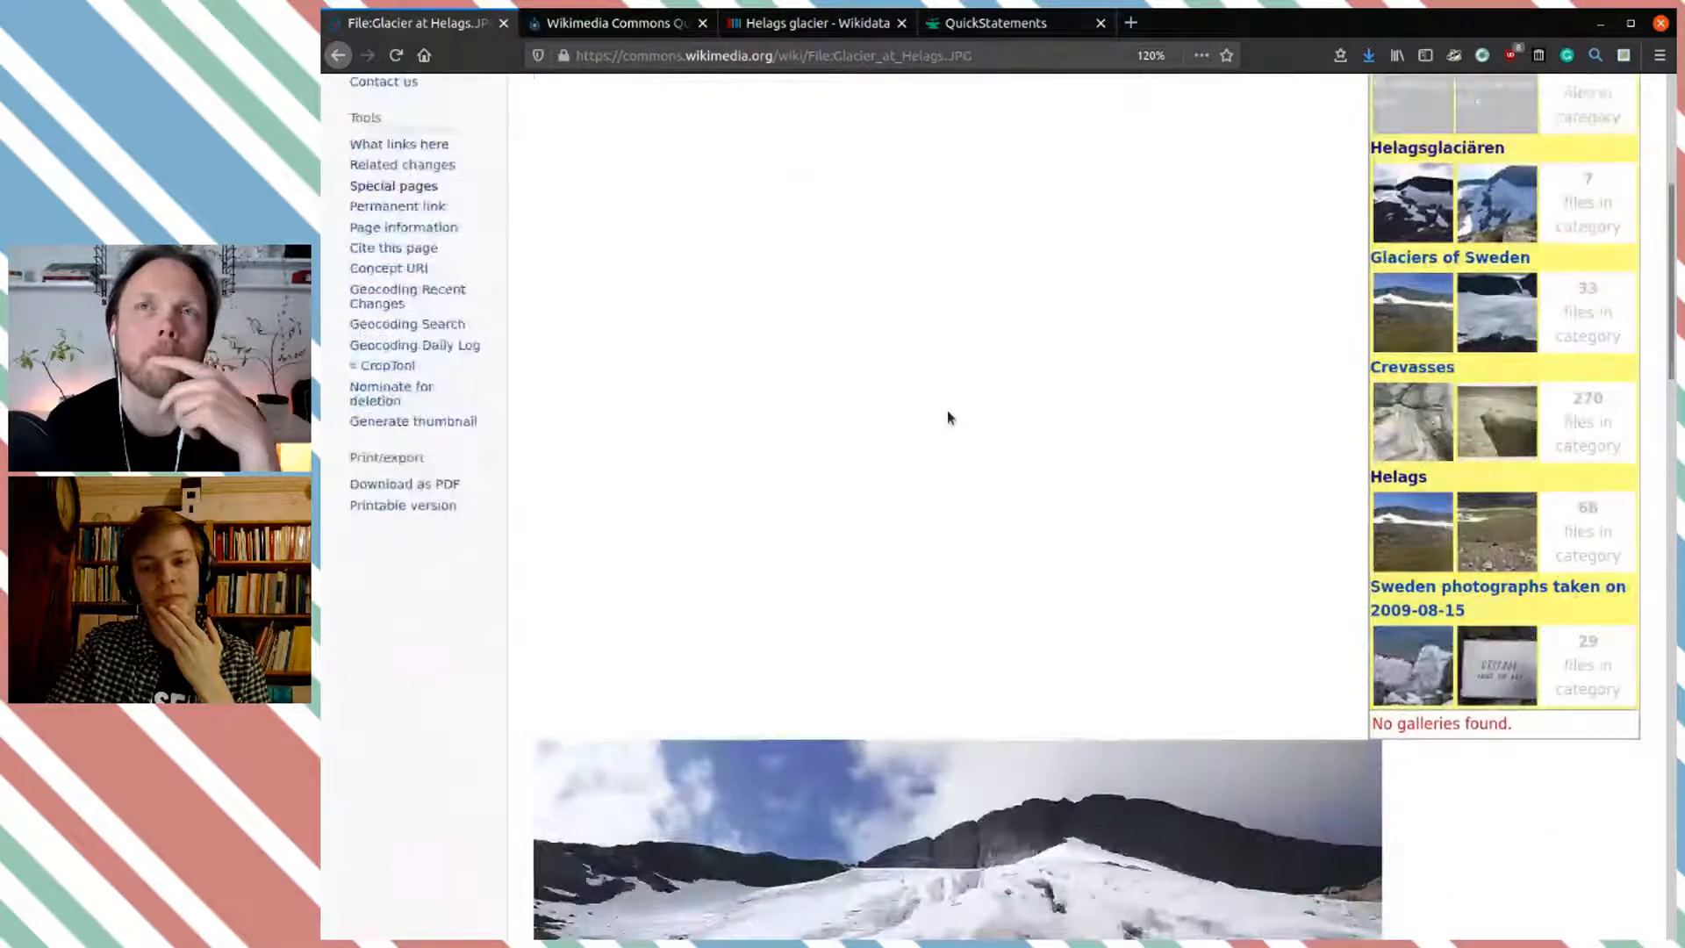
scroll(946, 409, "up", 4)
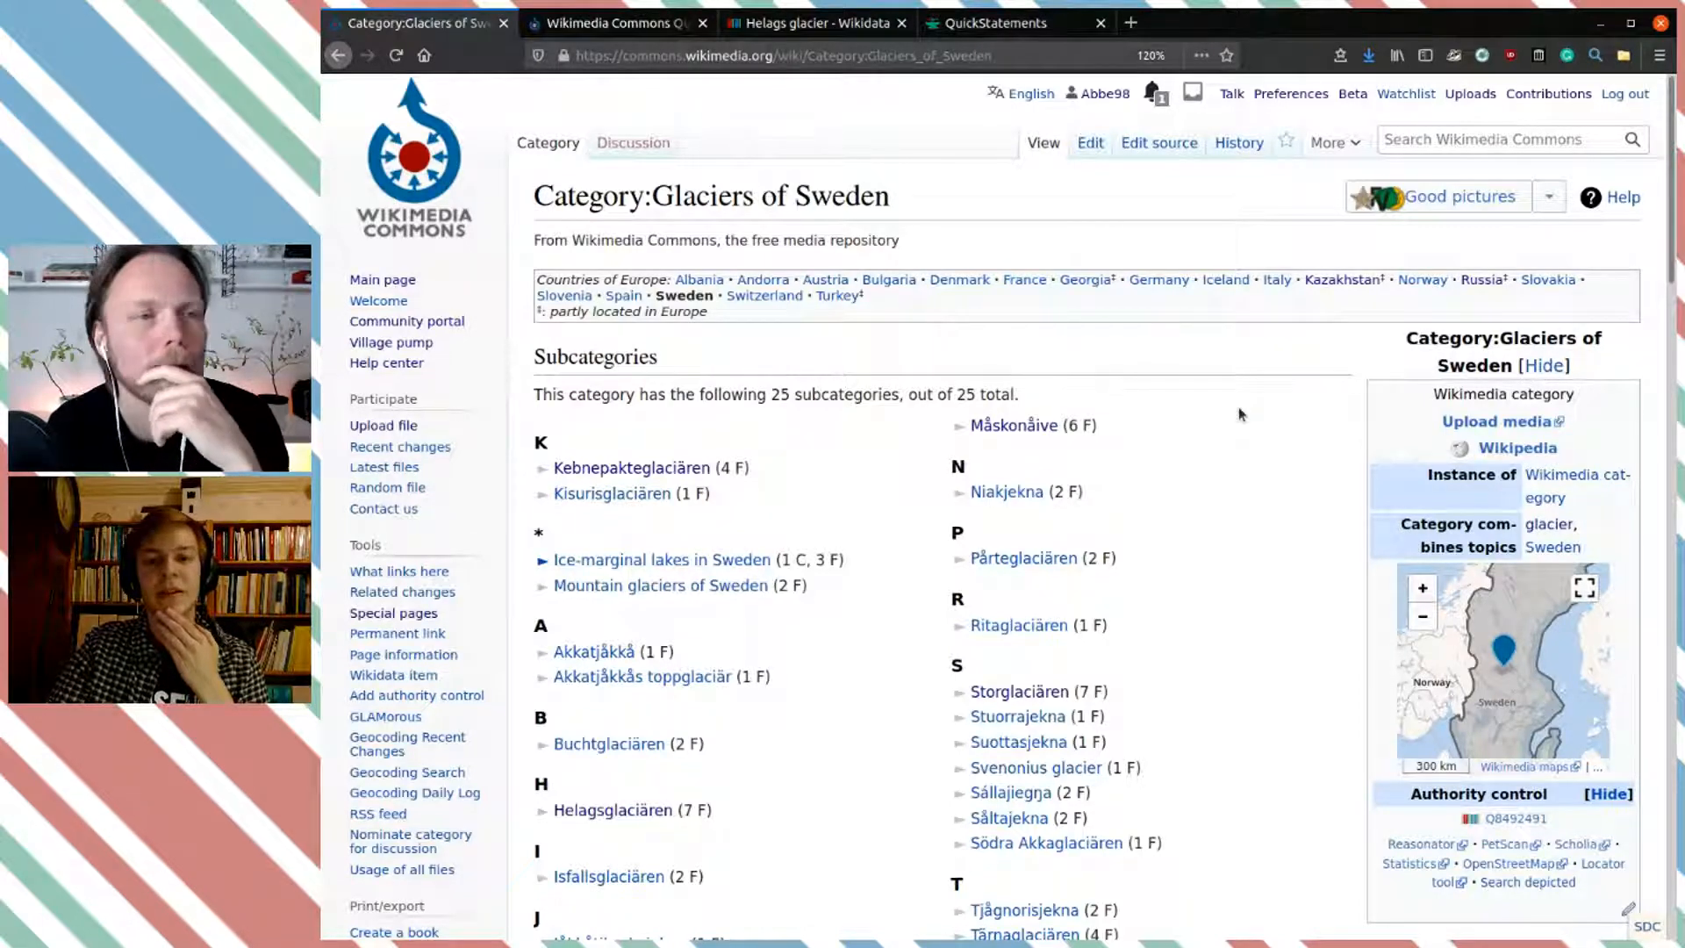
scroll(1240, 413, "down", 3)
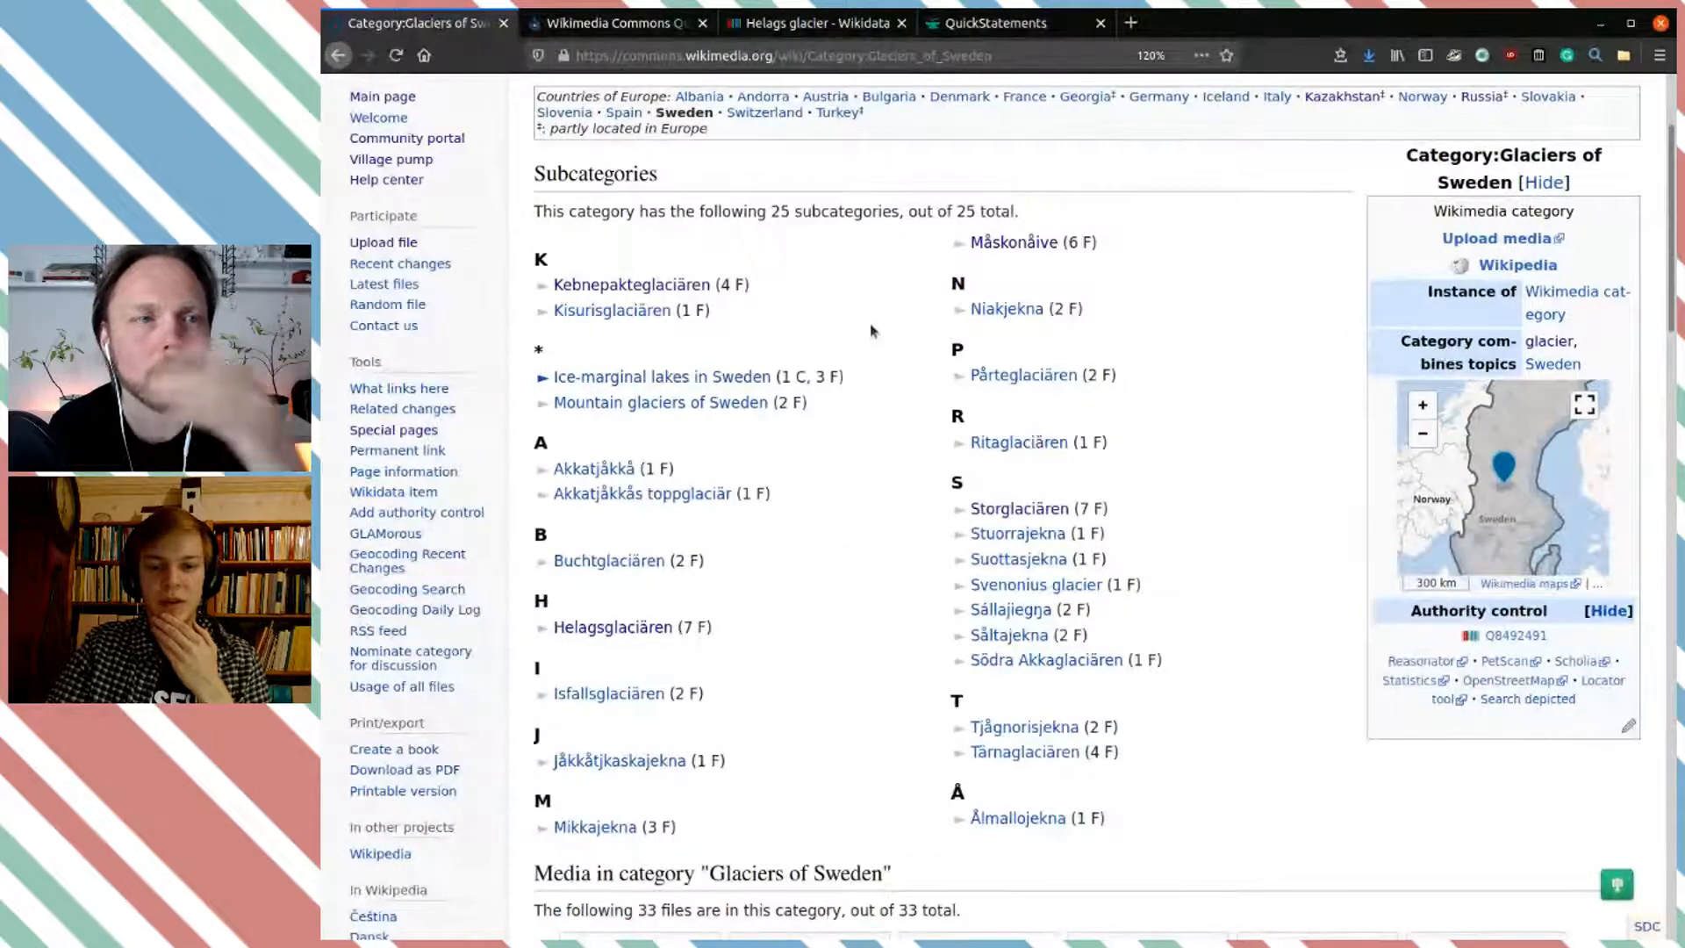
scroll(834, 255, "up", 2)
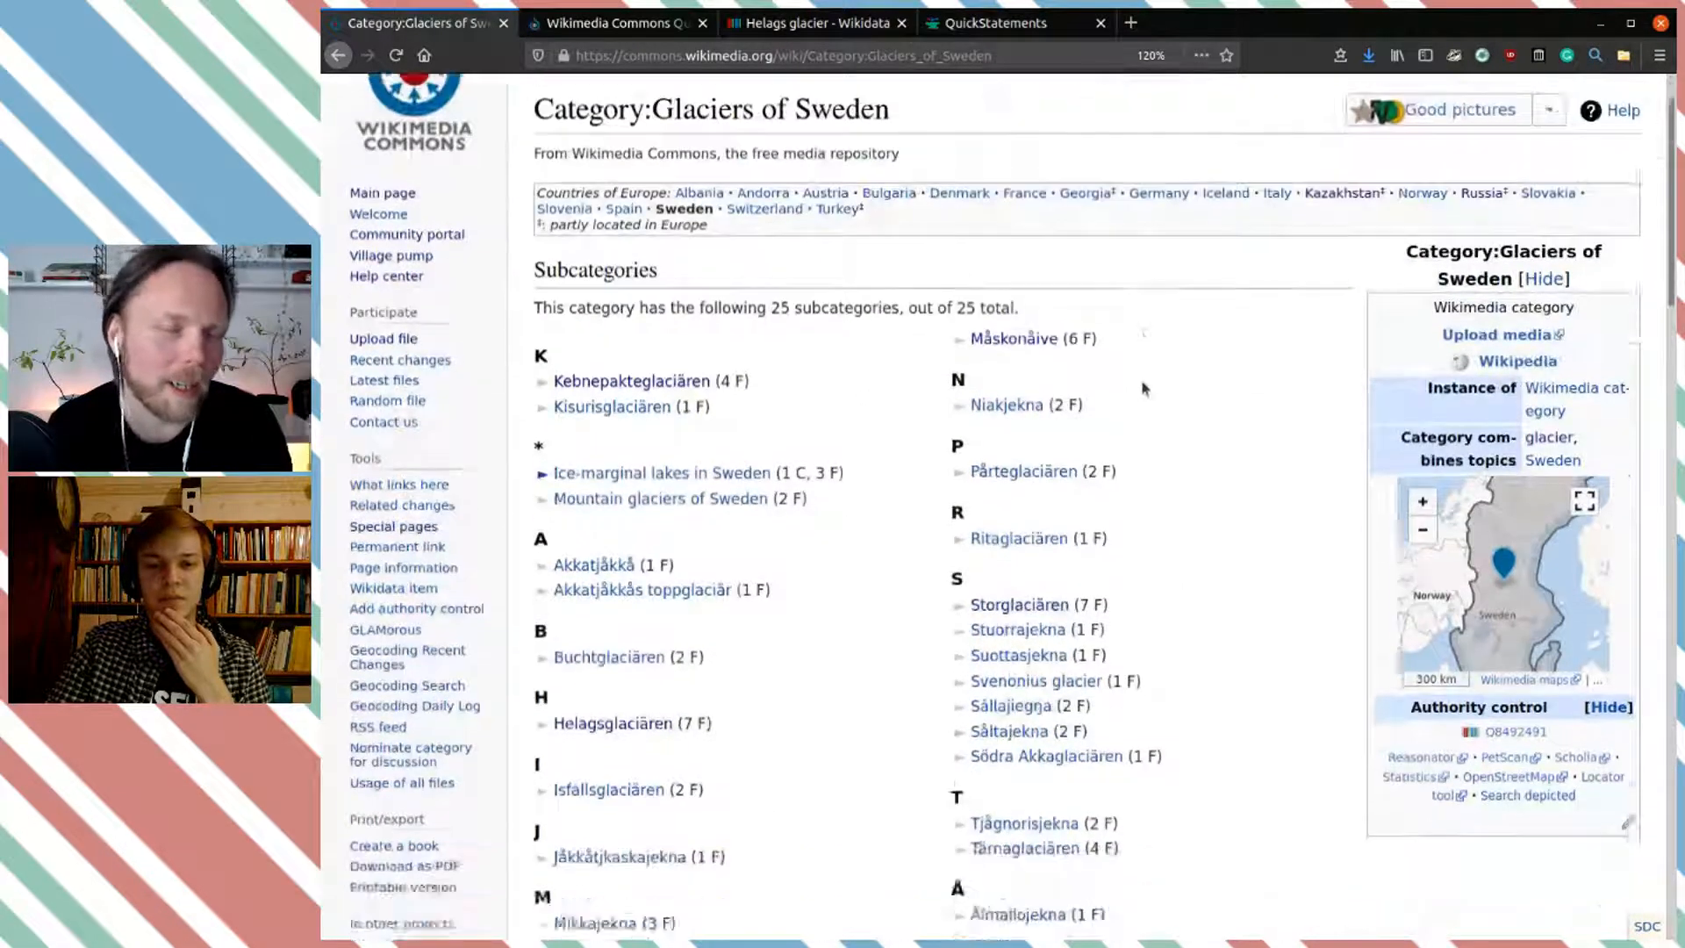
scroll(1143, 388, "down", 3)
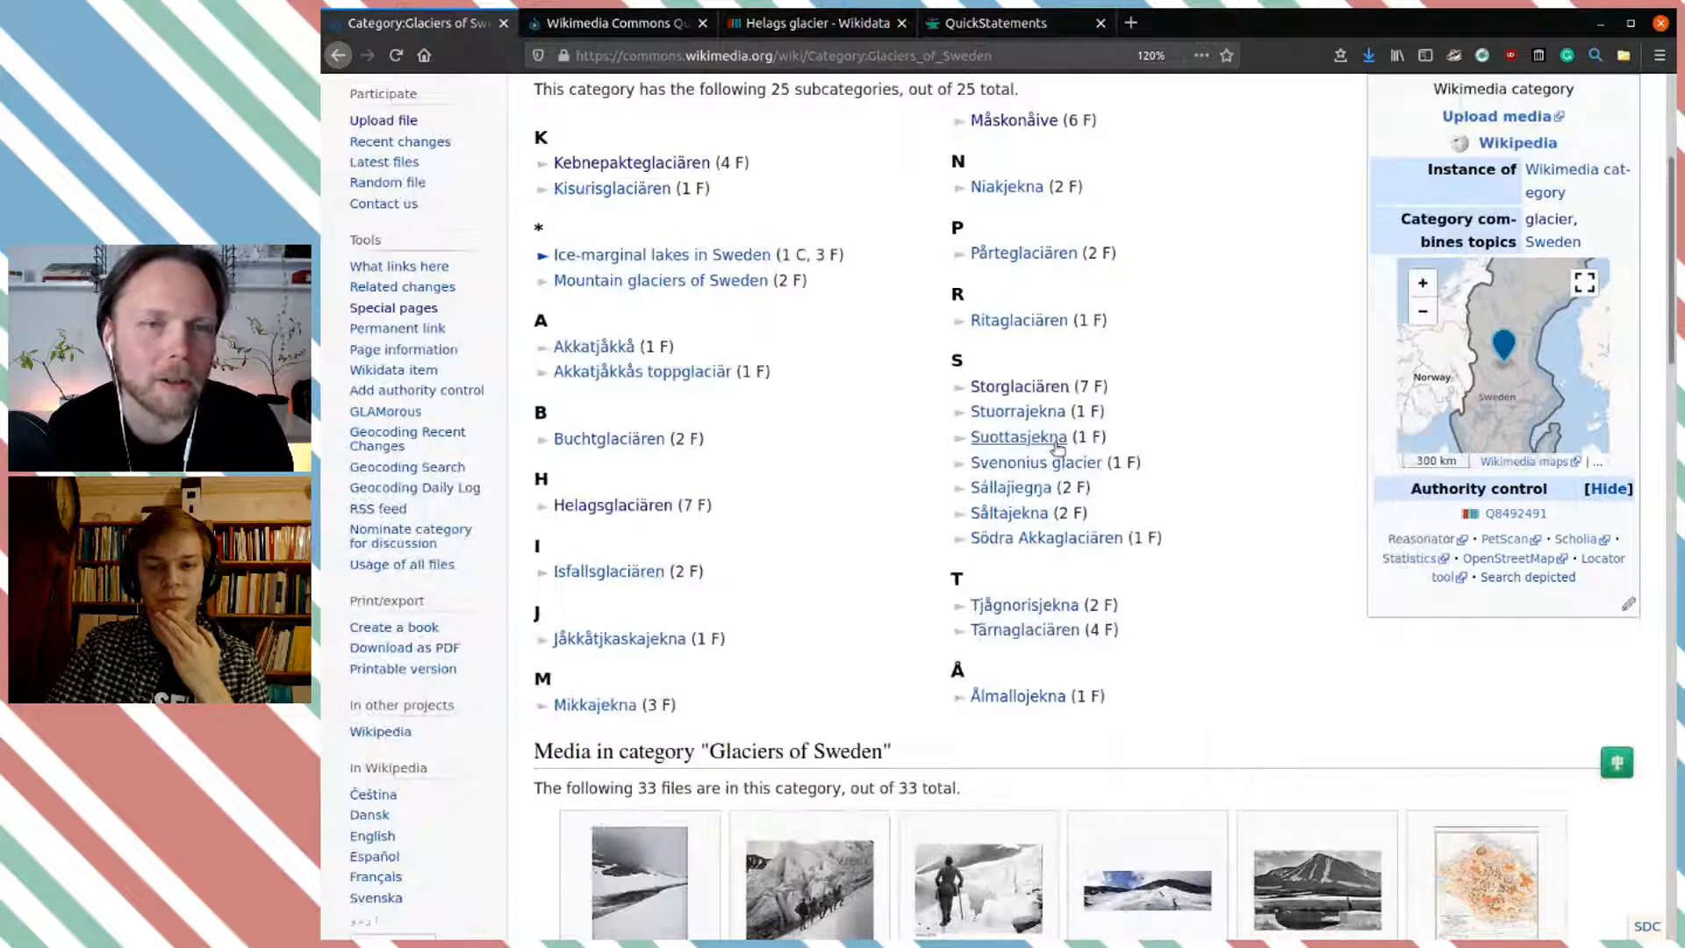
scroll(1195, 465, "down", 5)
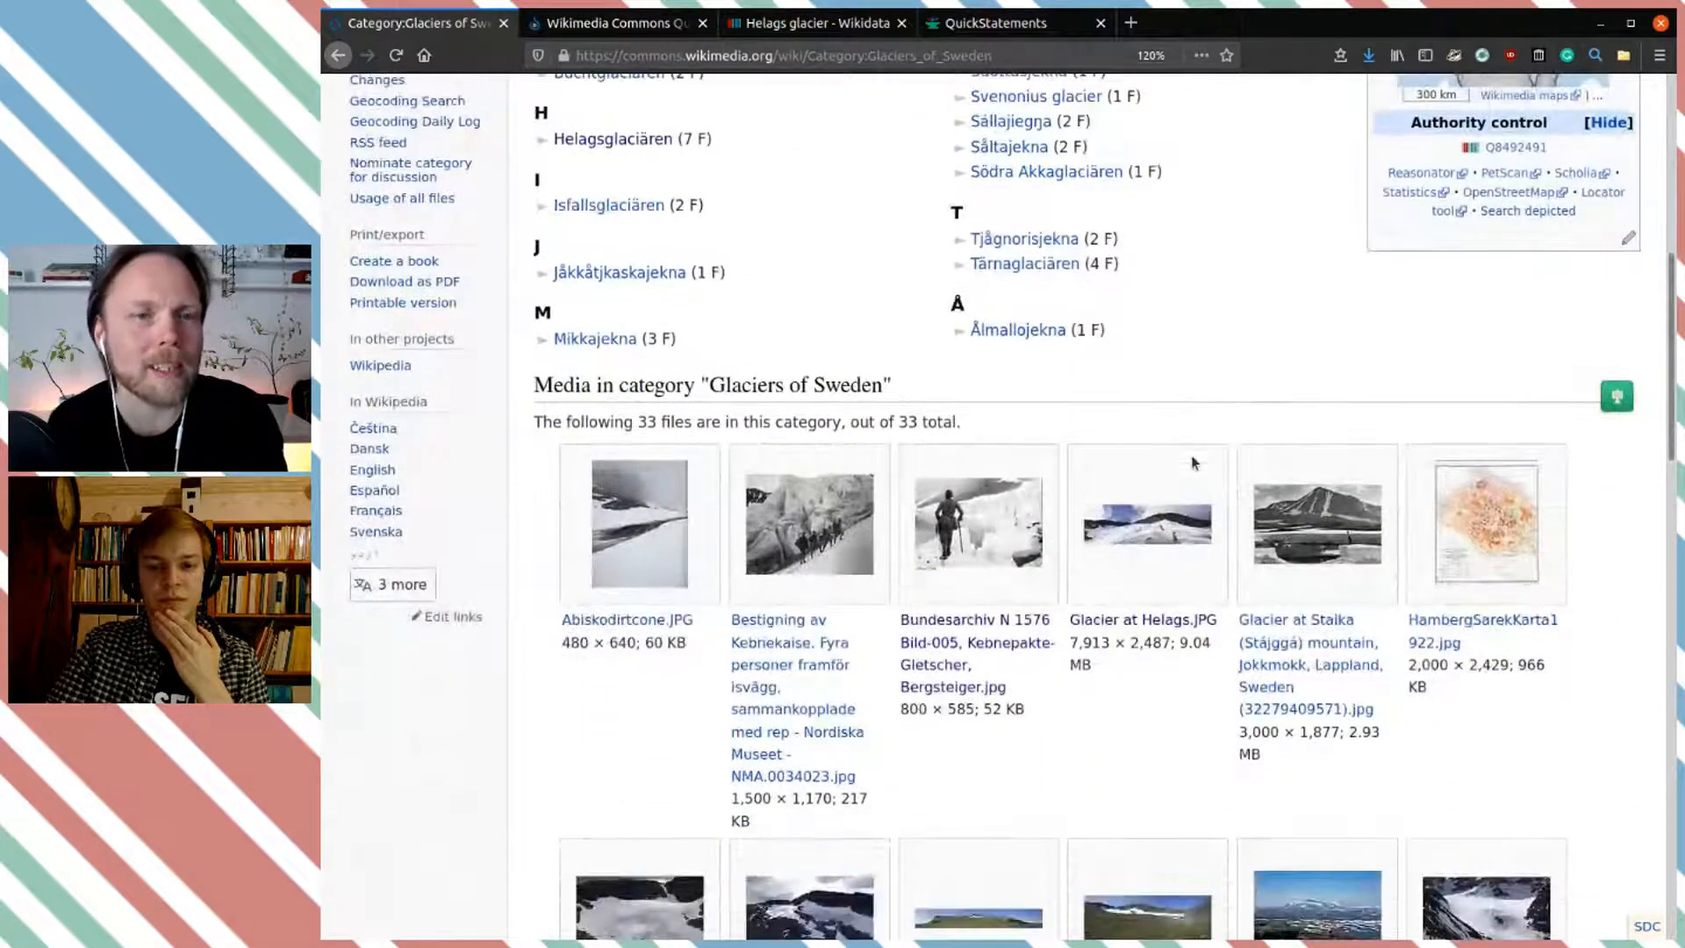
scroll(1192, 463, "up", 8)
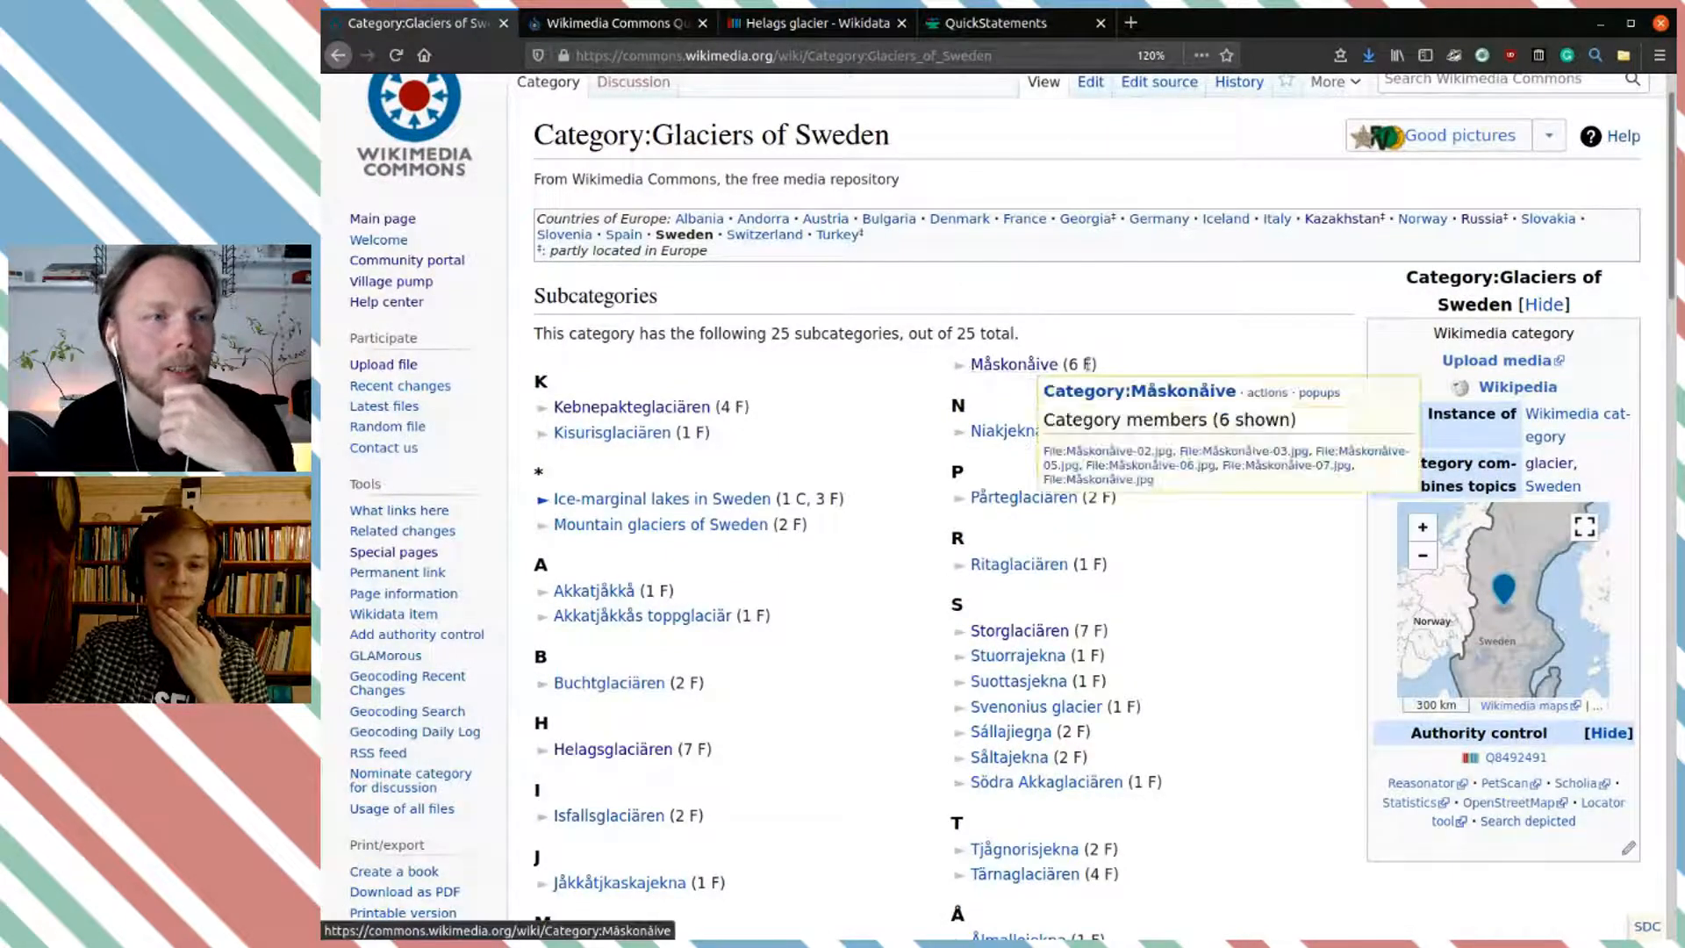
Step: Check the Måskonåive subcategory, and open the Storglaciären category to view its files
left_click(1006, 367)
scroll(1198, 412, "down", 1)
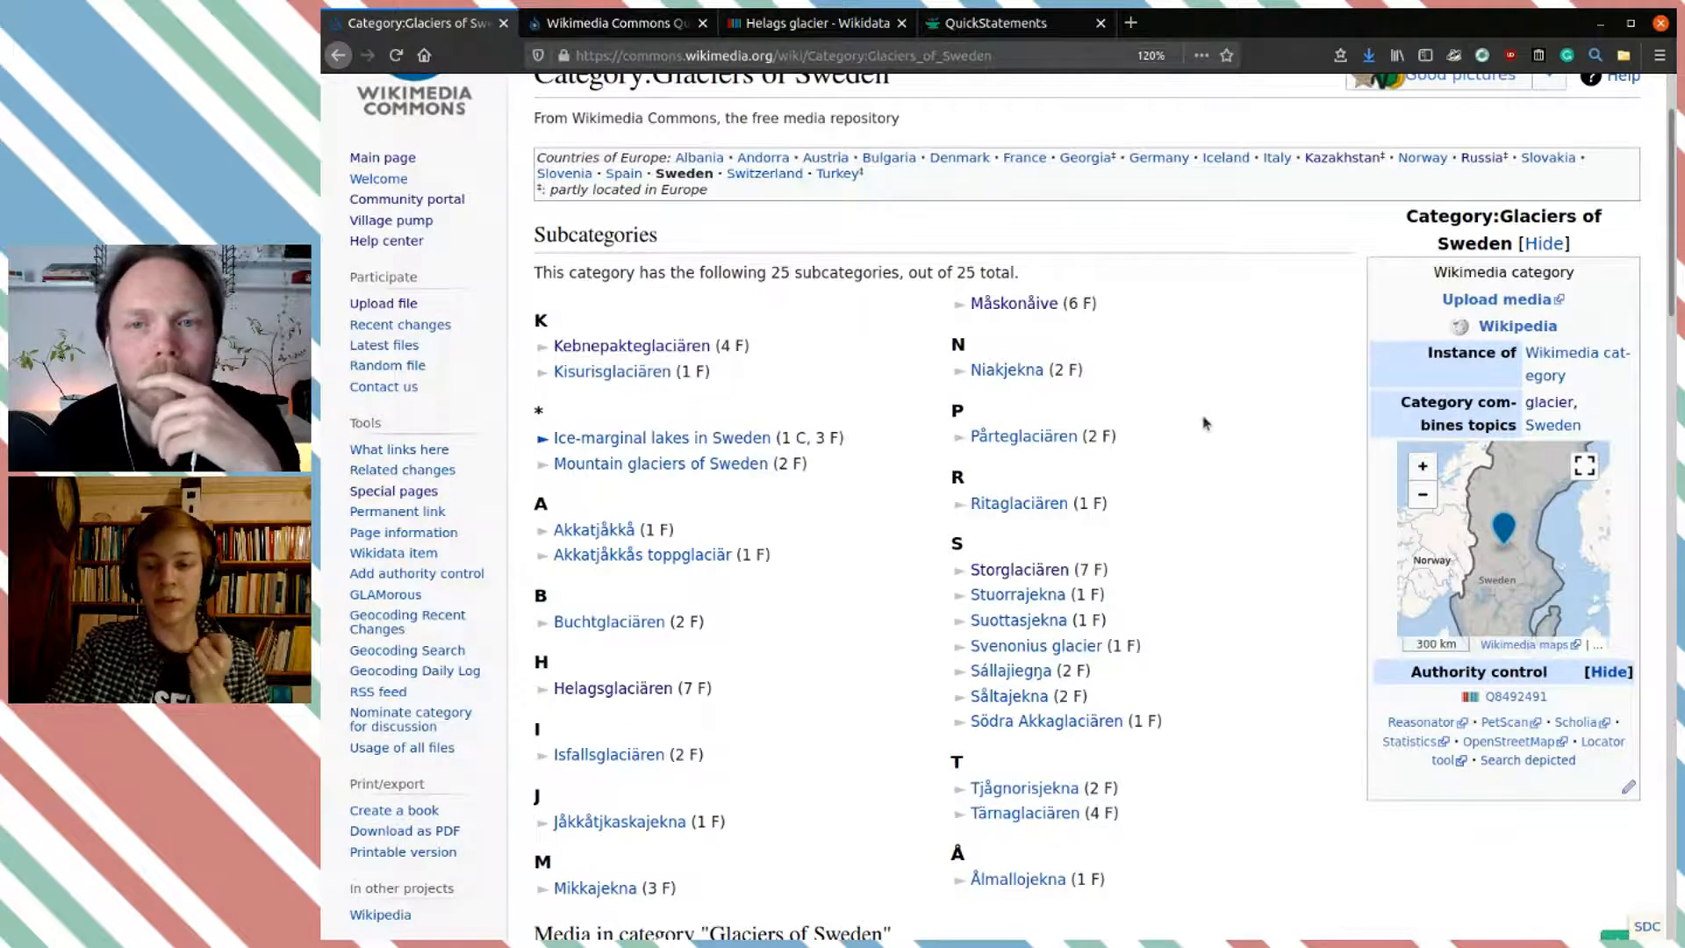
scroll(1203, 421, "down", 1)
left_click(1009, 514)
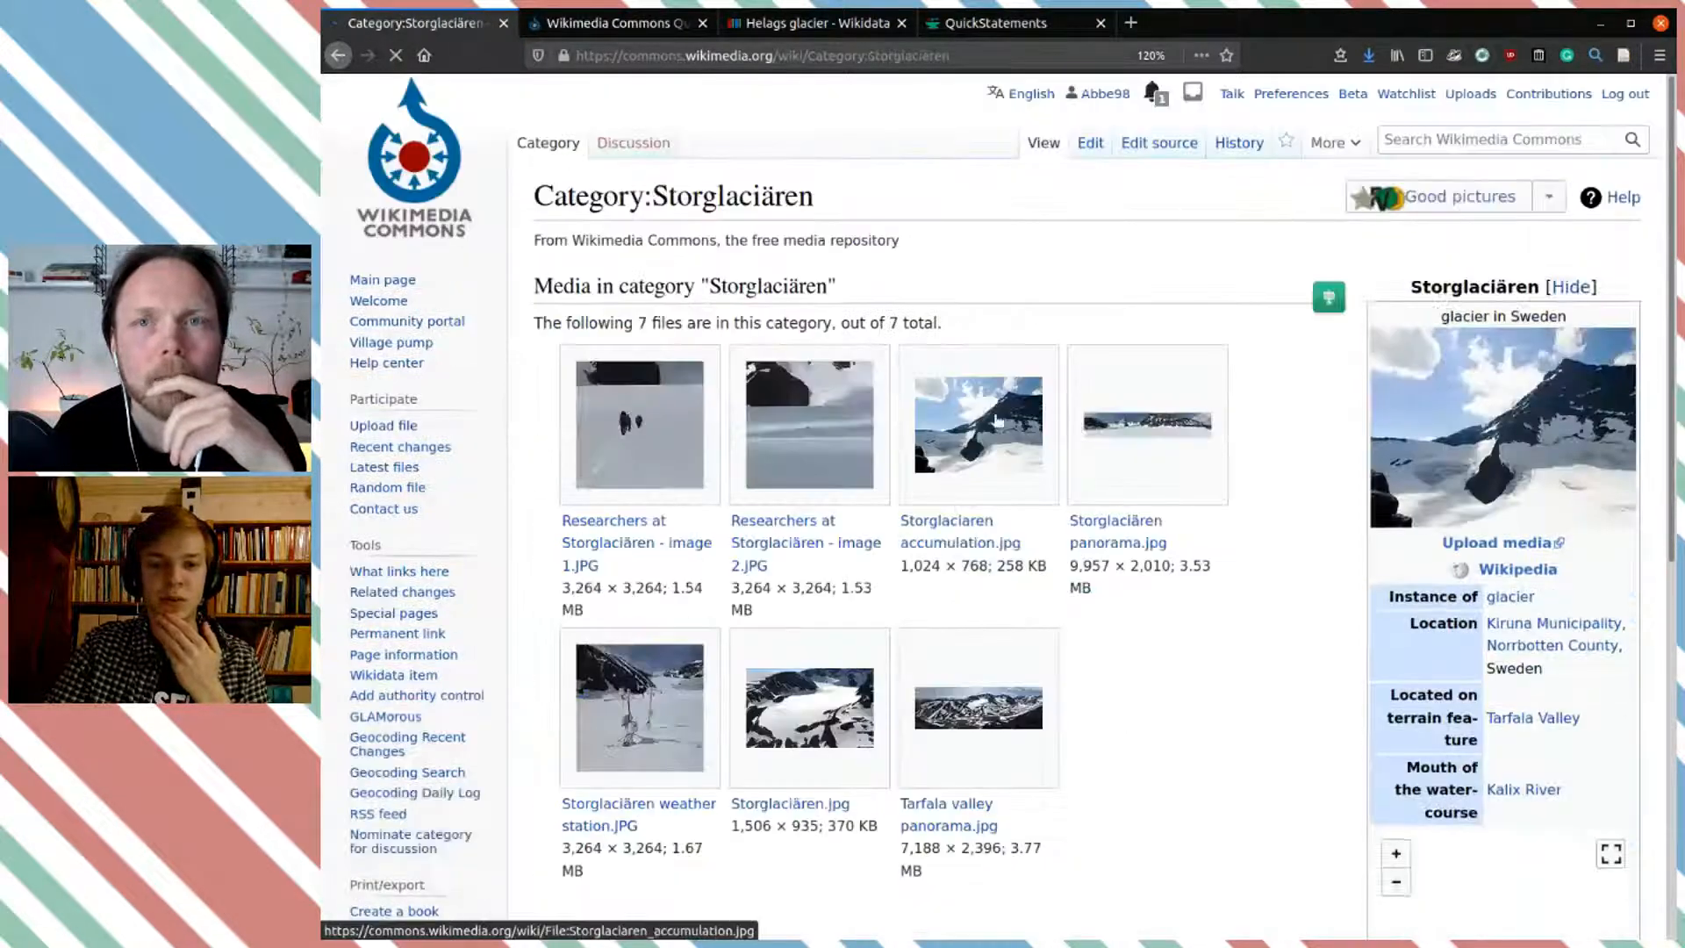
scroll(1048, 403, "down", 3)
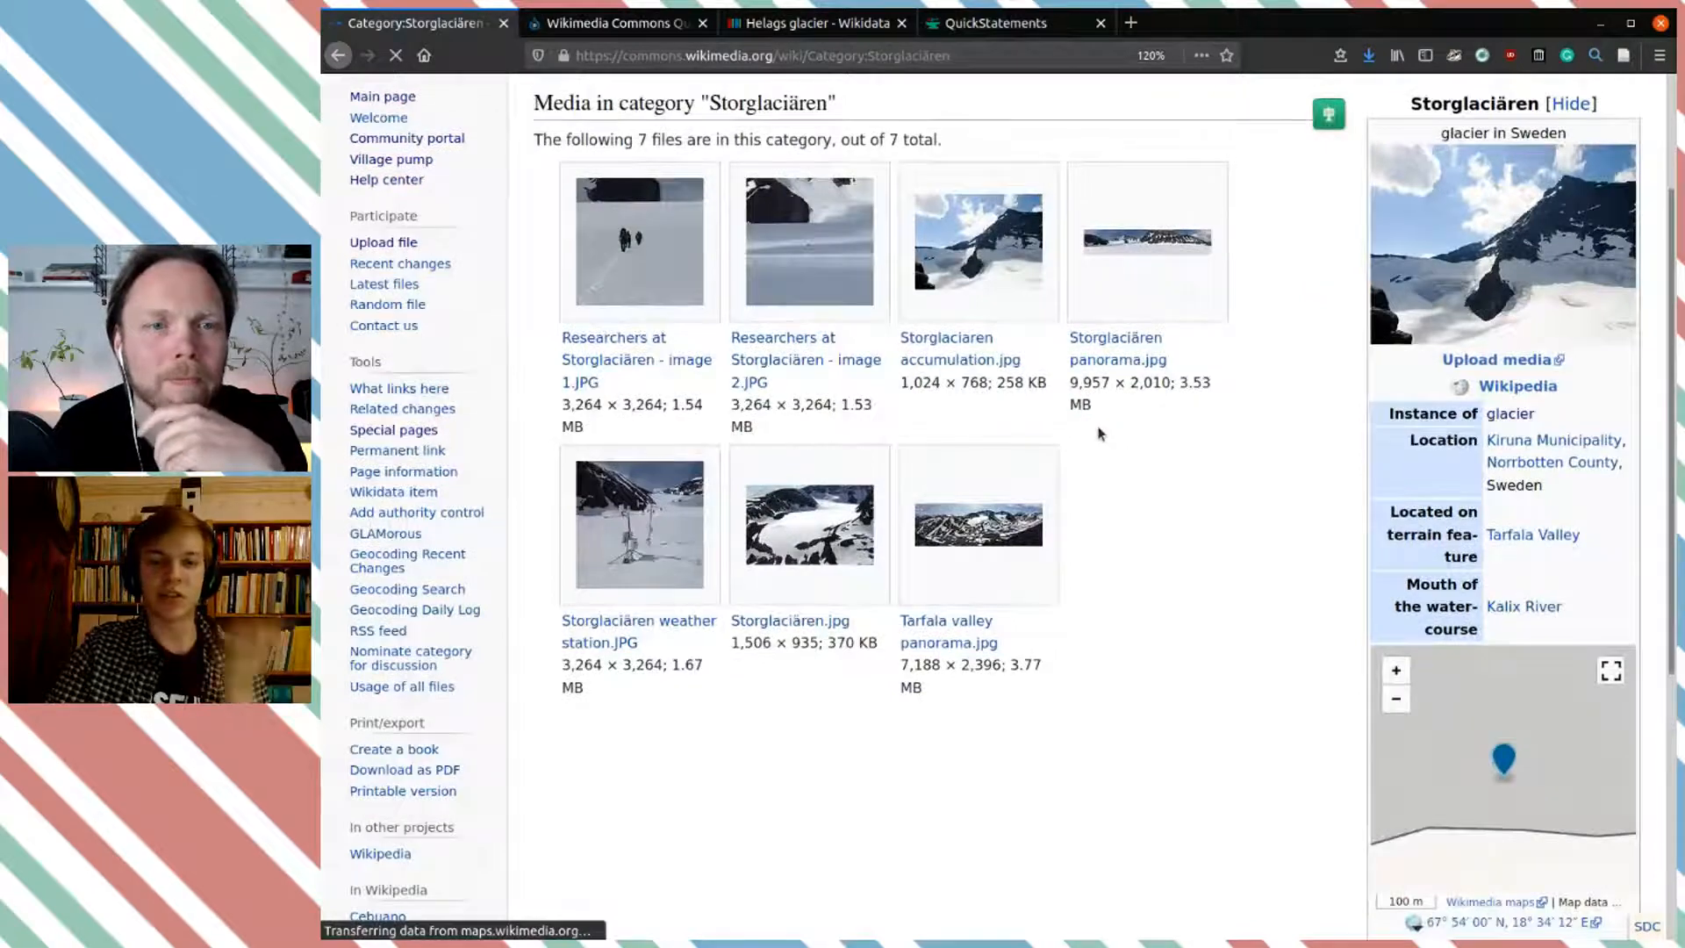
Step: Look through the Storglaciären files and display their structured data with the SDC tool to check which have depicts statements
scroll(1099, 434, "down", 5)
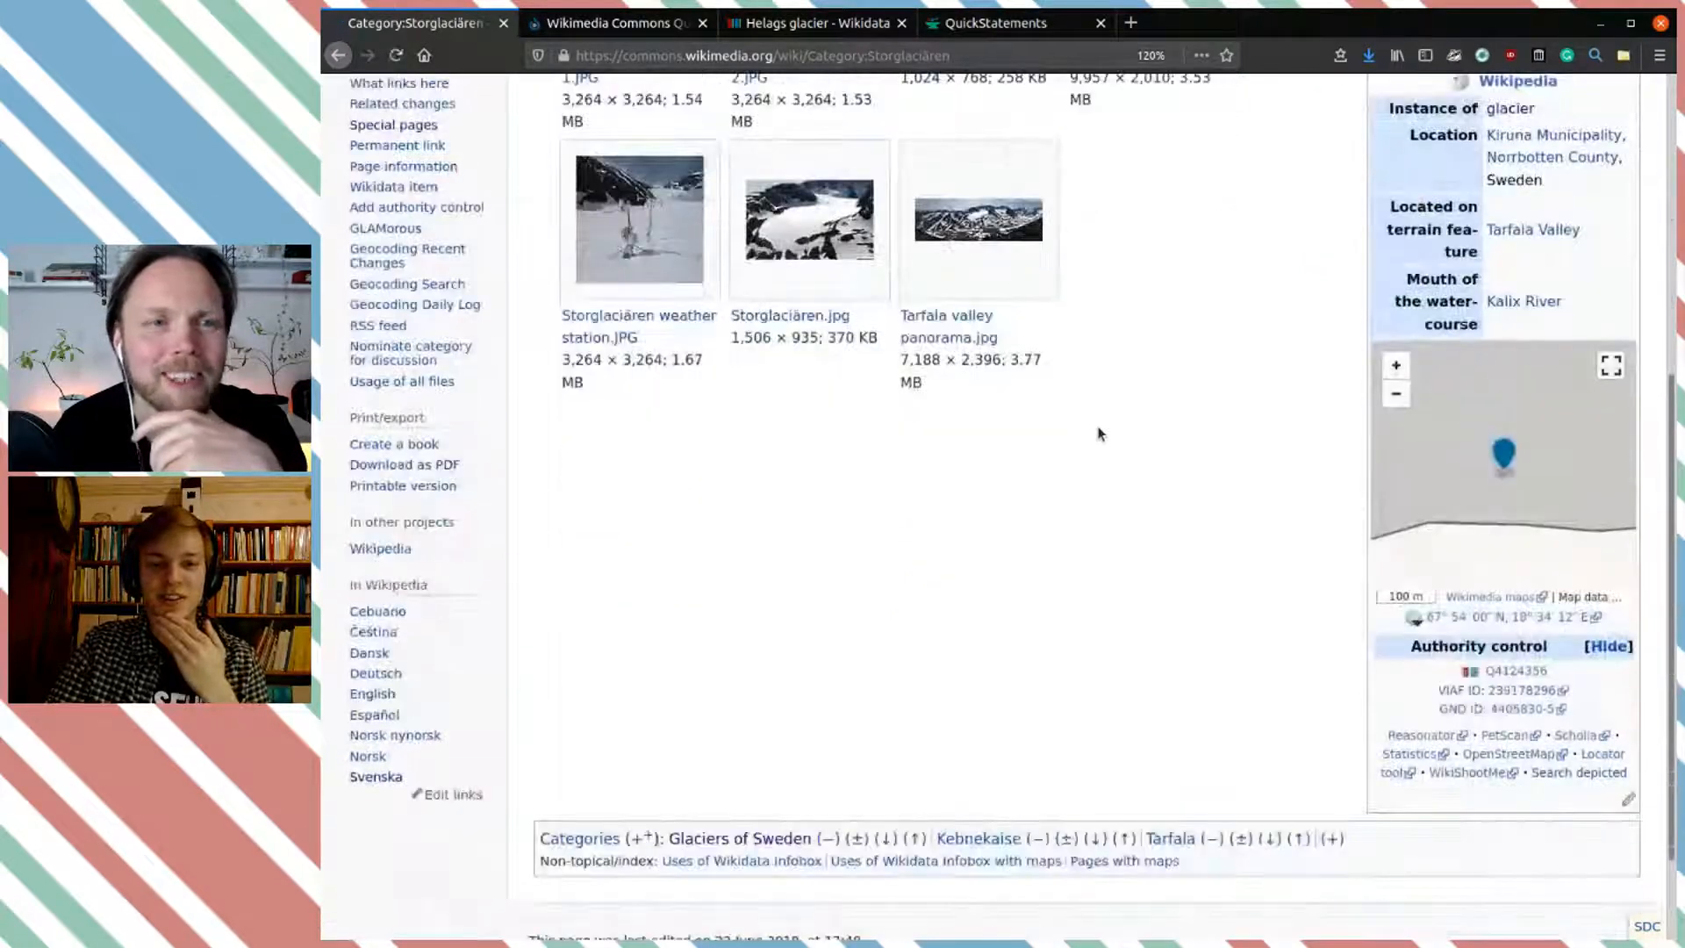
scroll(1099, 433, "down", 3)
scroll(1091, 439, "up", 6)
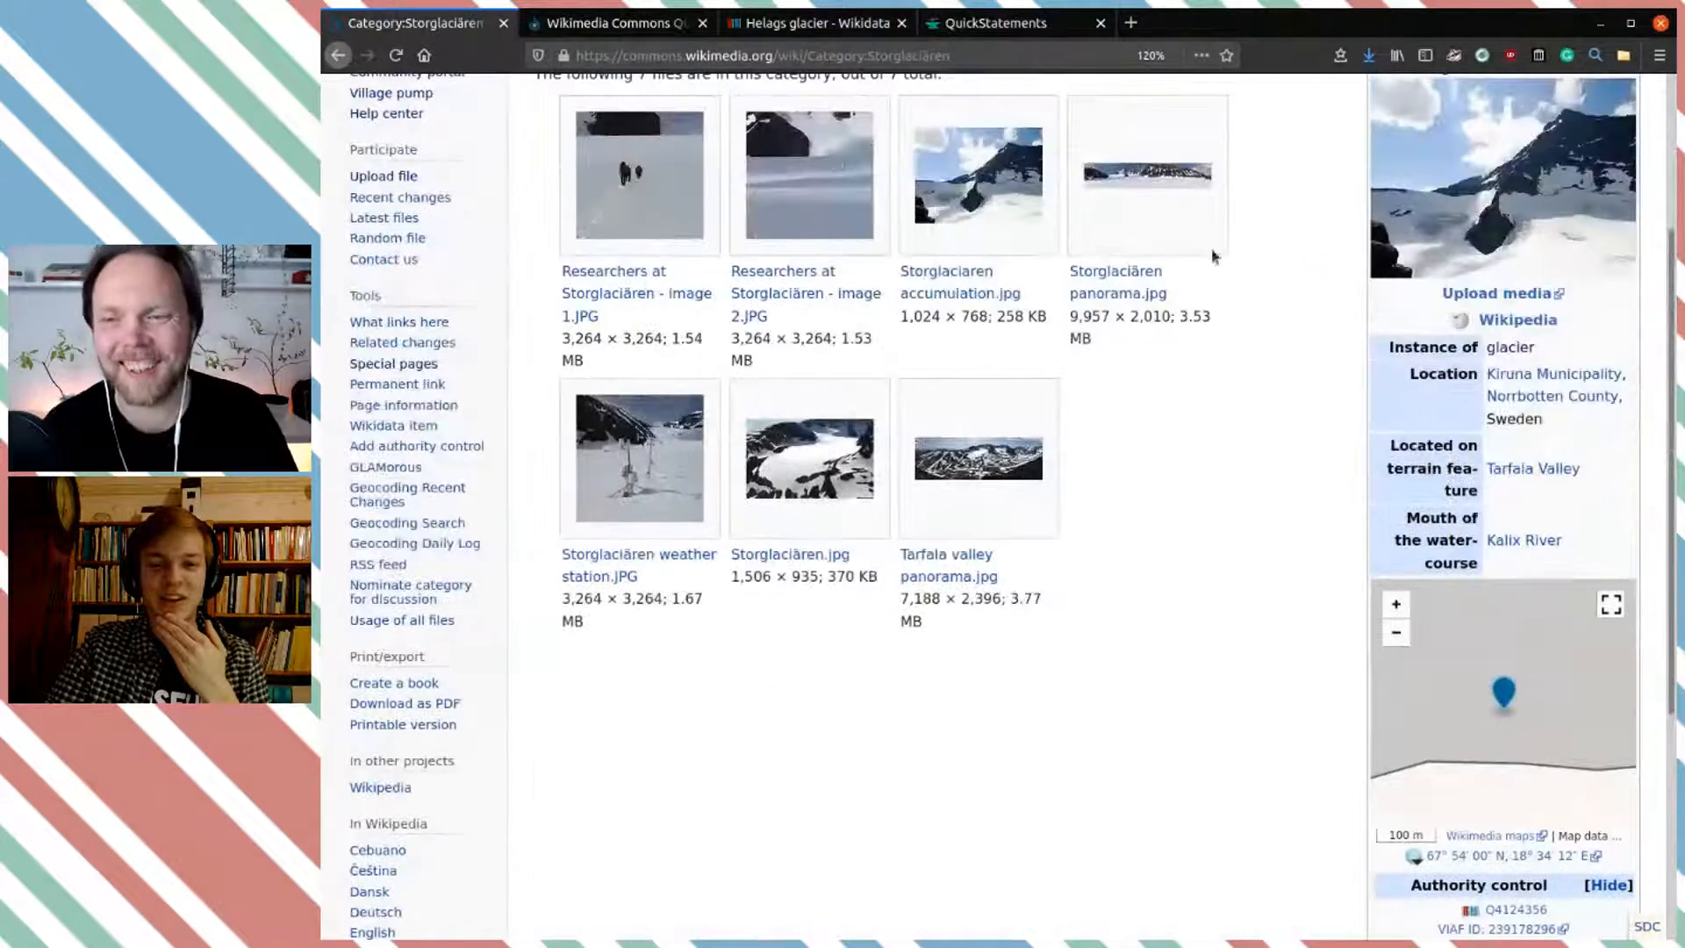
scroll(1055, 513, "up", 4)
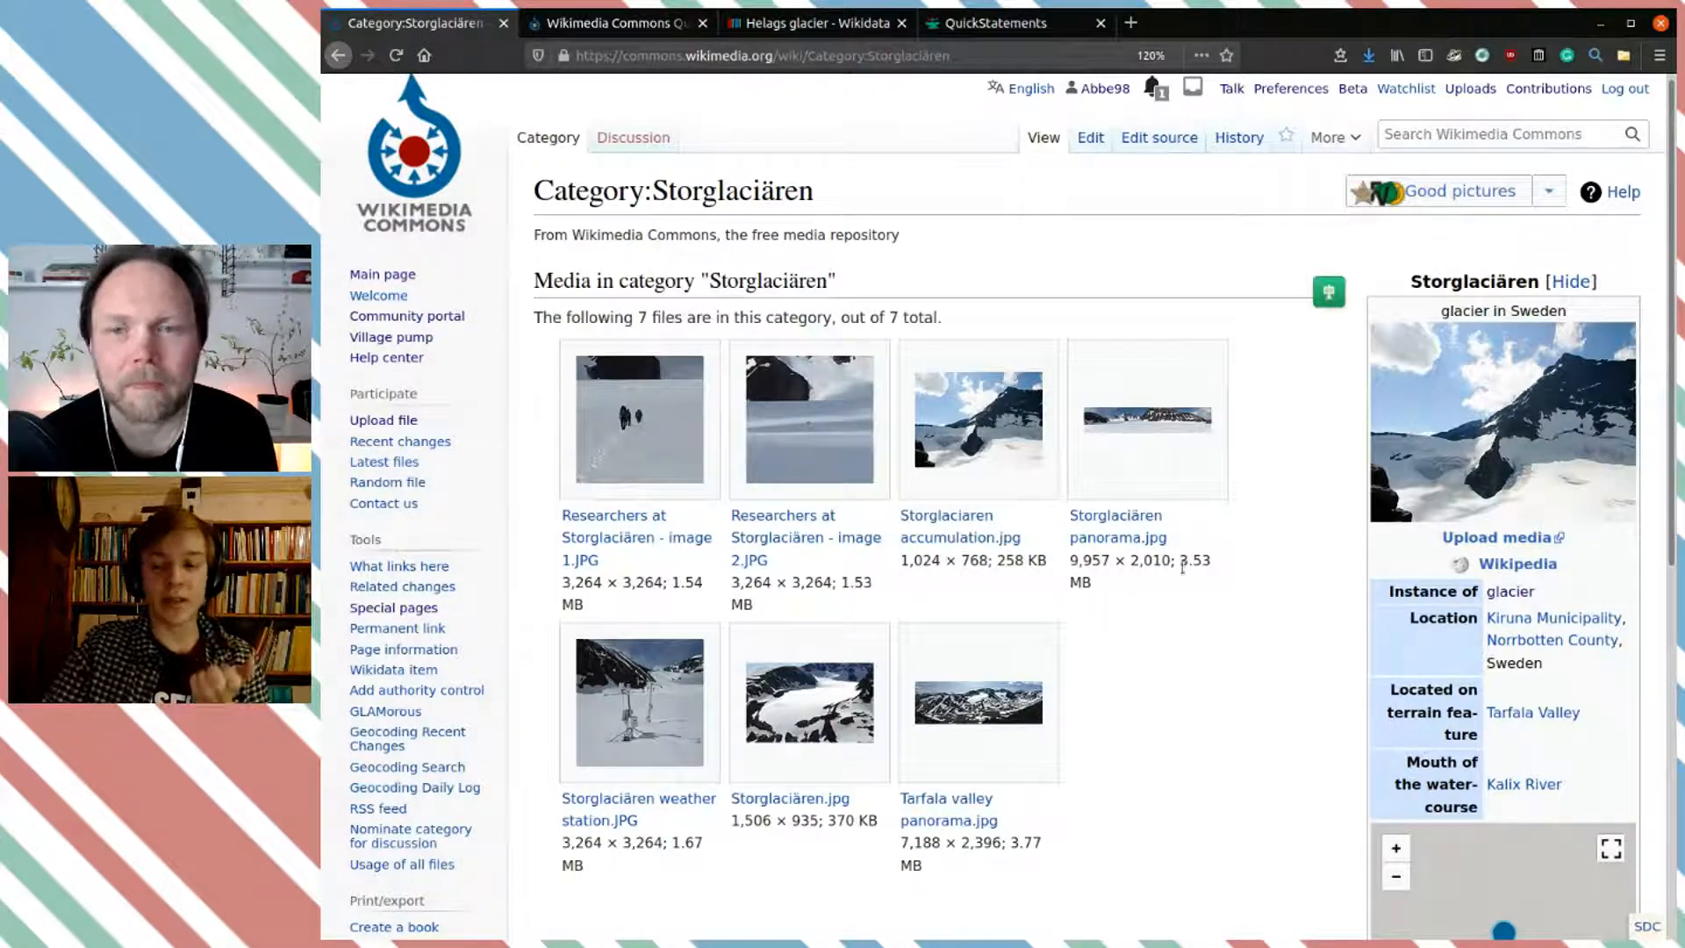
left_click(1646, 925)
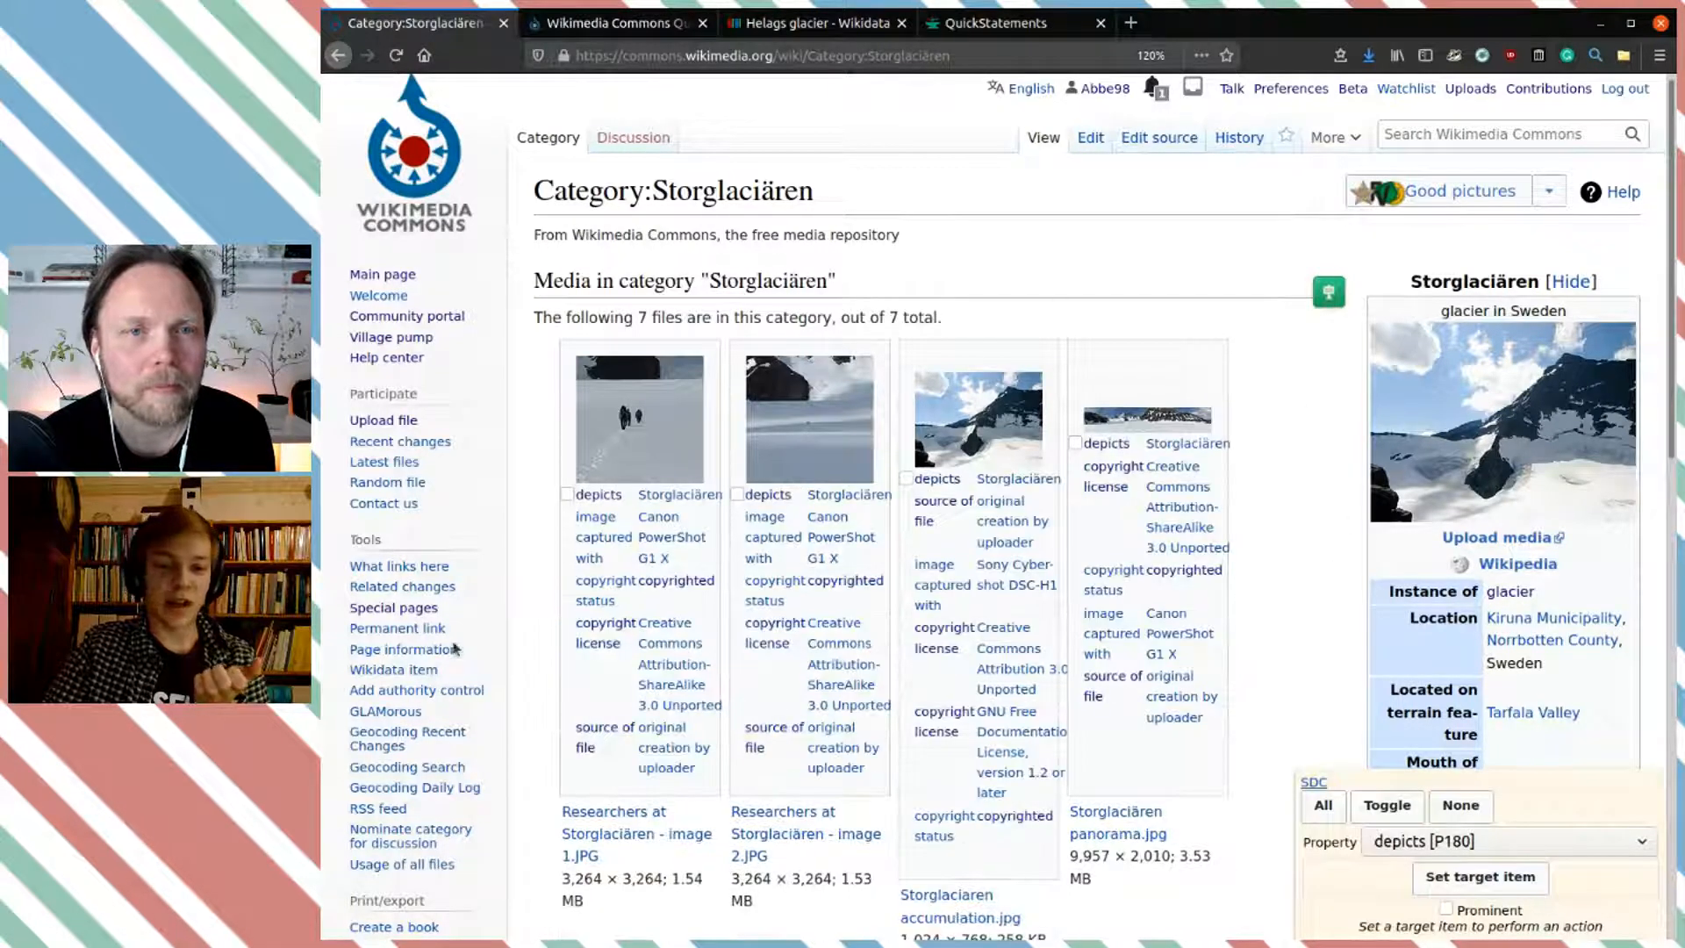
scroll(1172, 673, "down", 2)
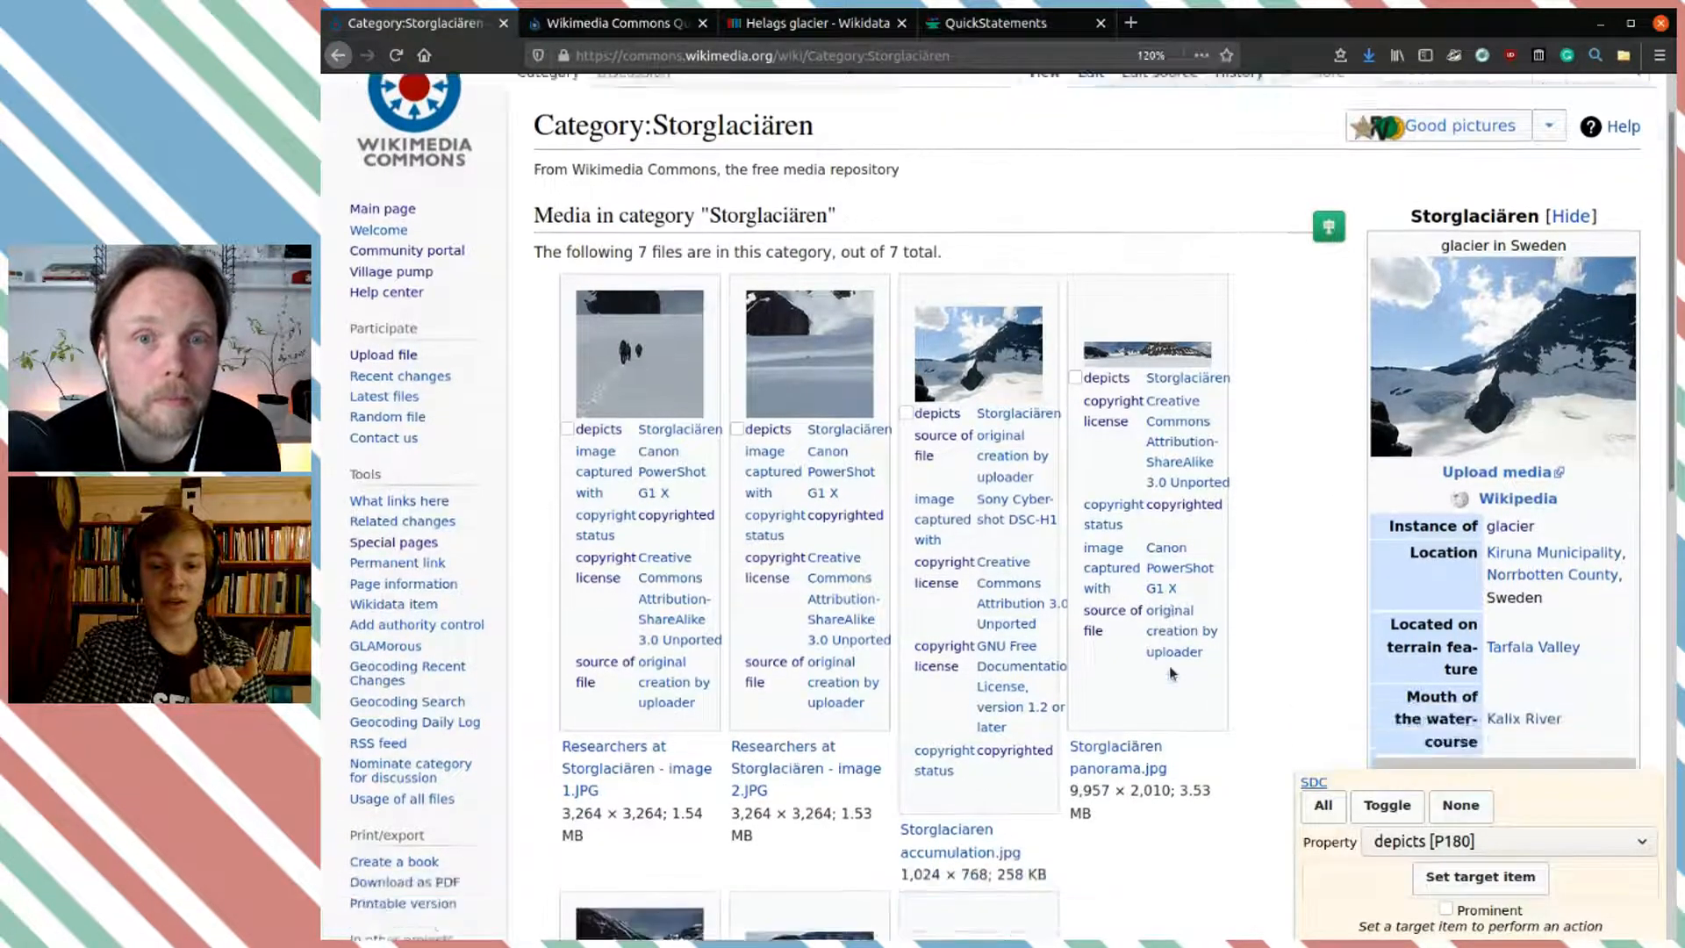
scroll(1171, 673, "down", 1)
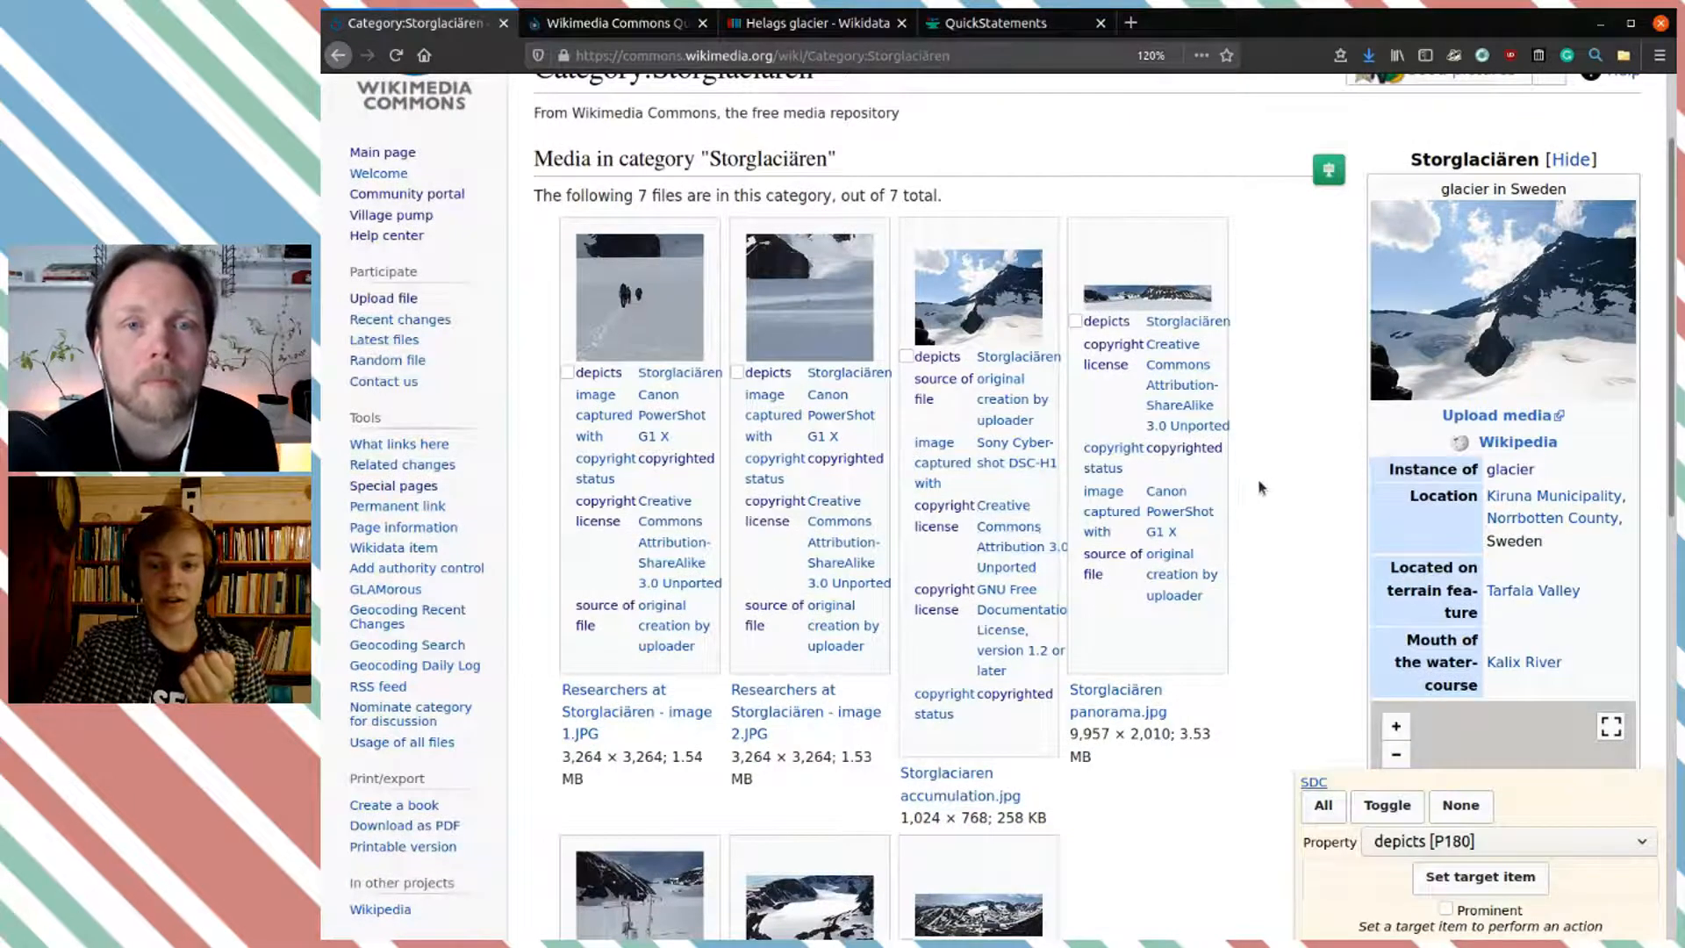
scroll(1259, 484, "down", 5)
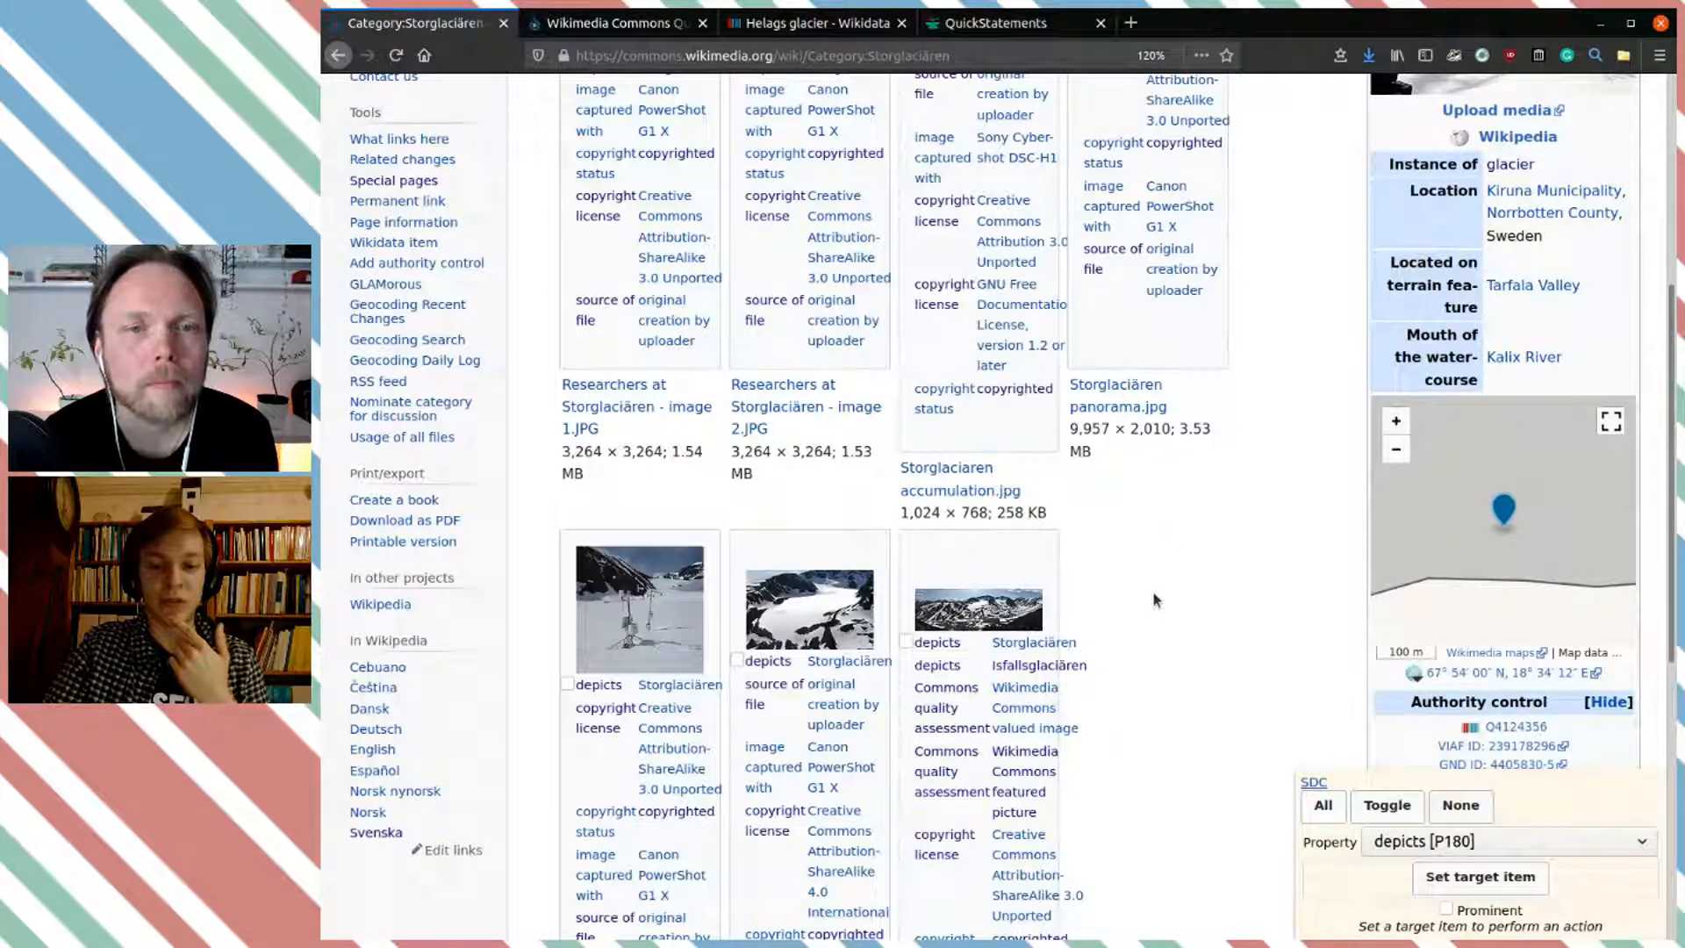
scroll(1151, 591, "up", 4)
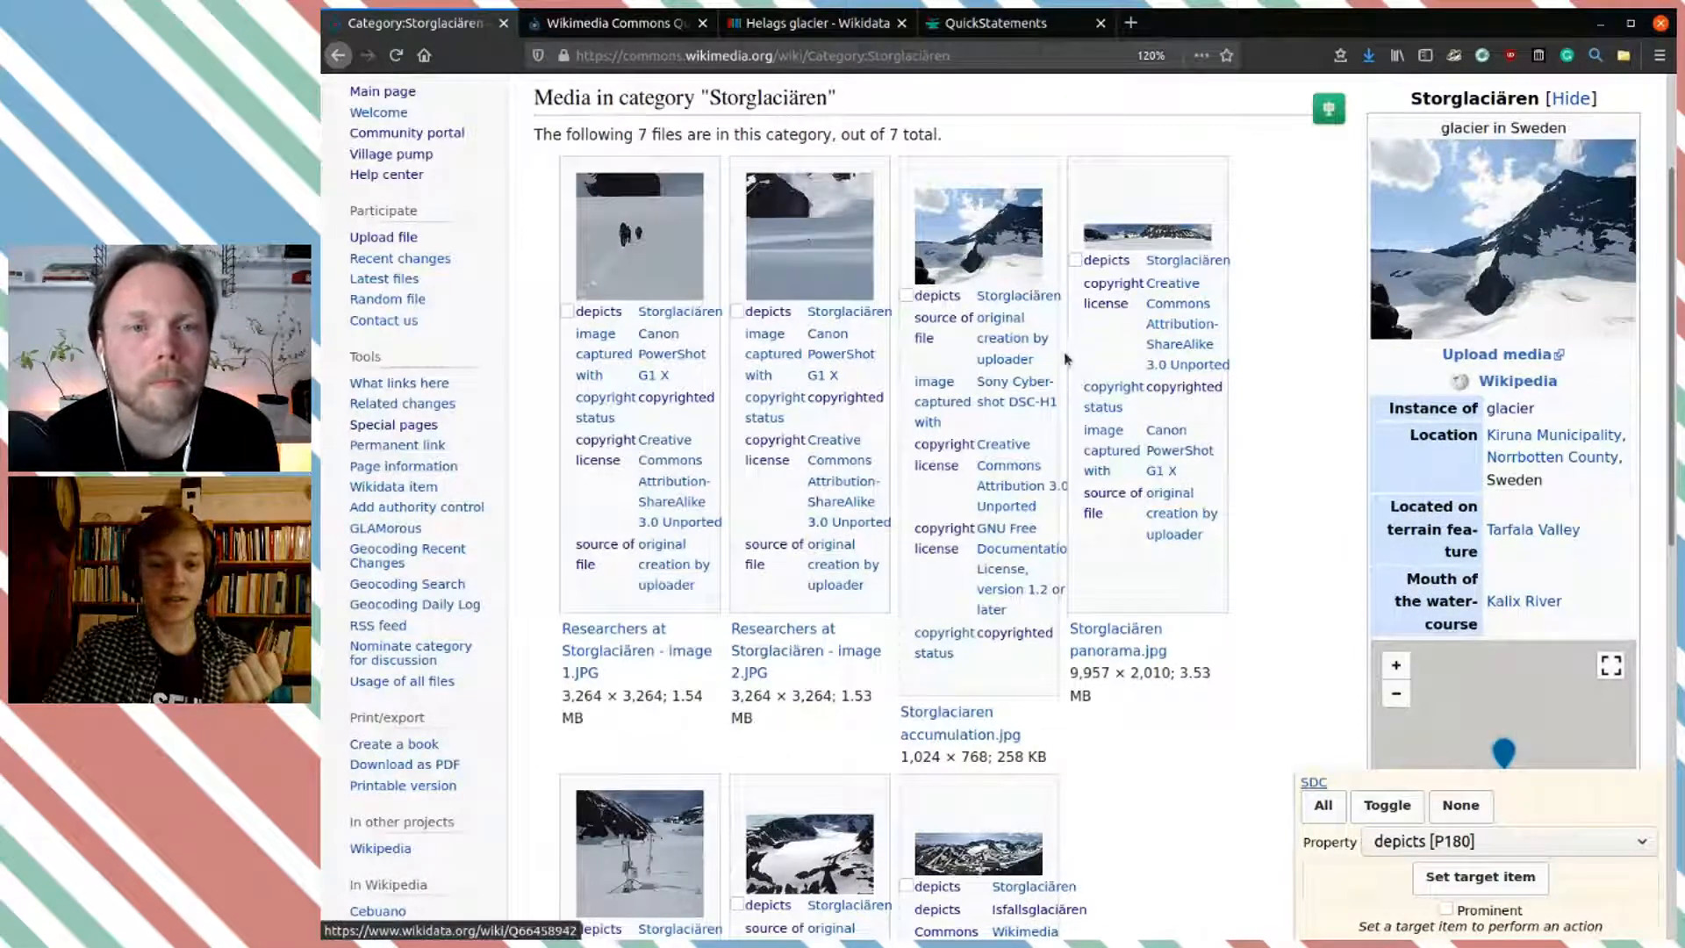
scroll(1048, 378, "down", 5)
scroll(1009, 351, "up", 7)
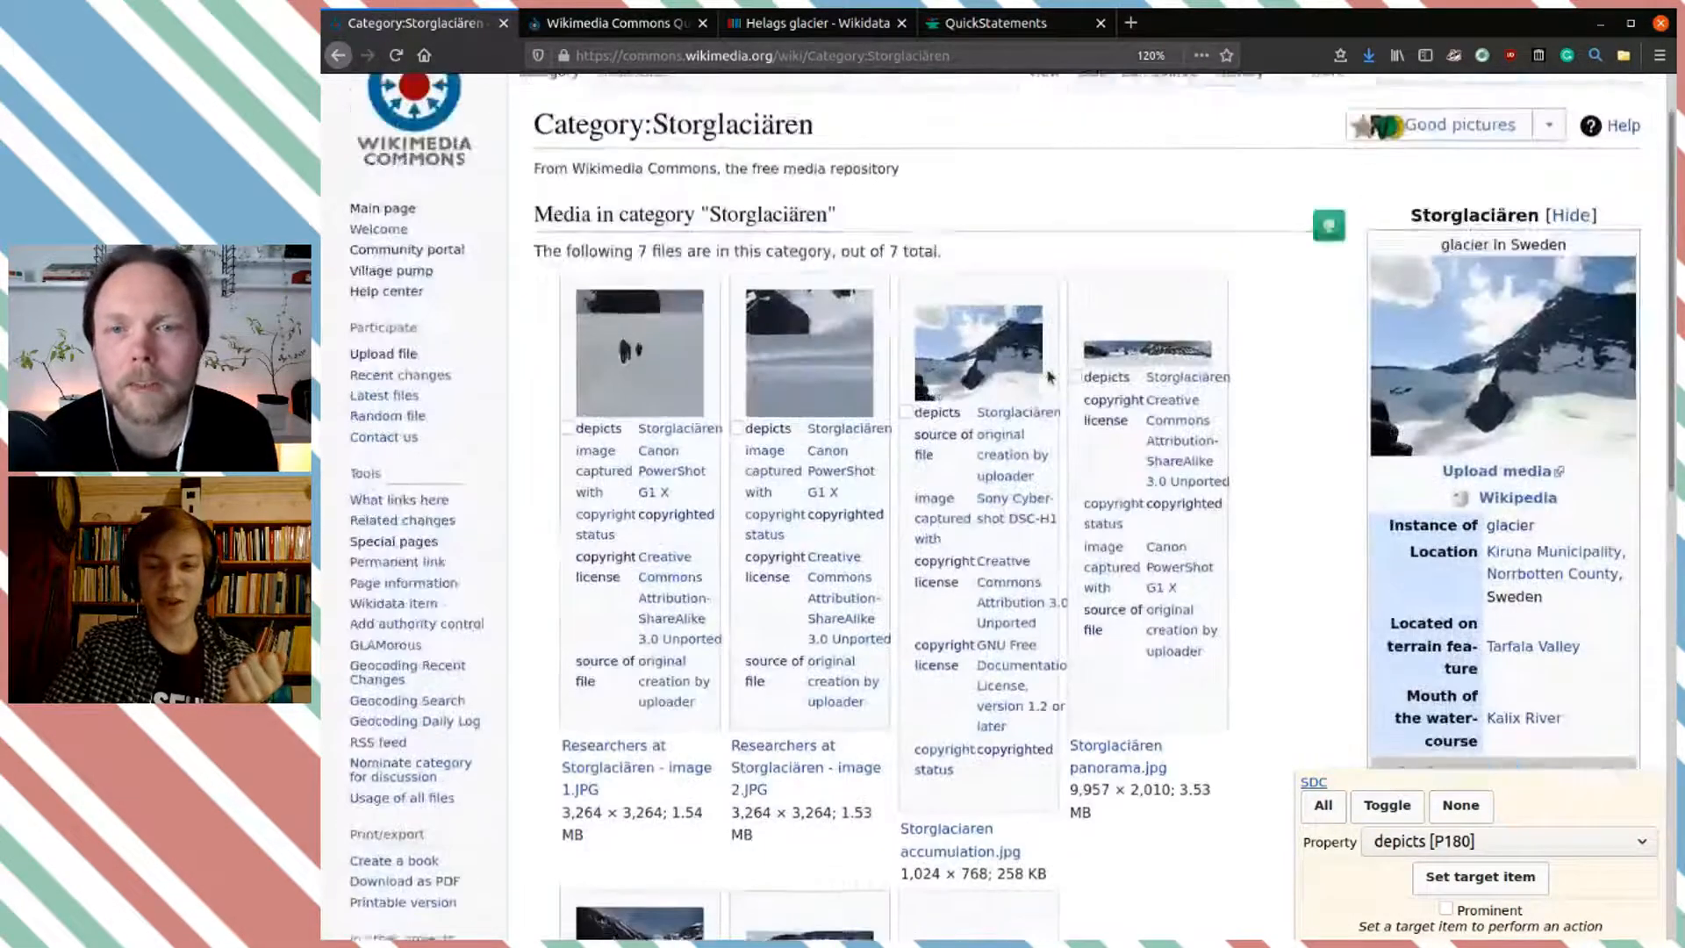
Step: Return to Category:Glaciers of Sweden, go up to Glaciers of Europe by country and open the Glaciers of Norway category
left_click(338, 54)
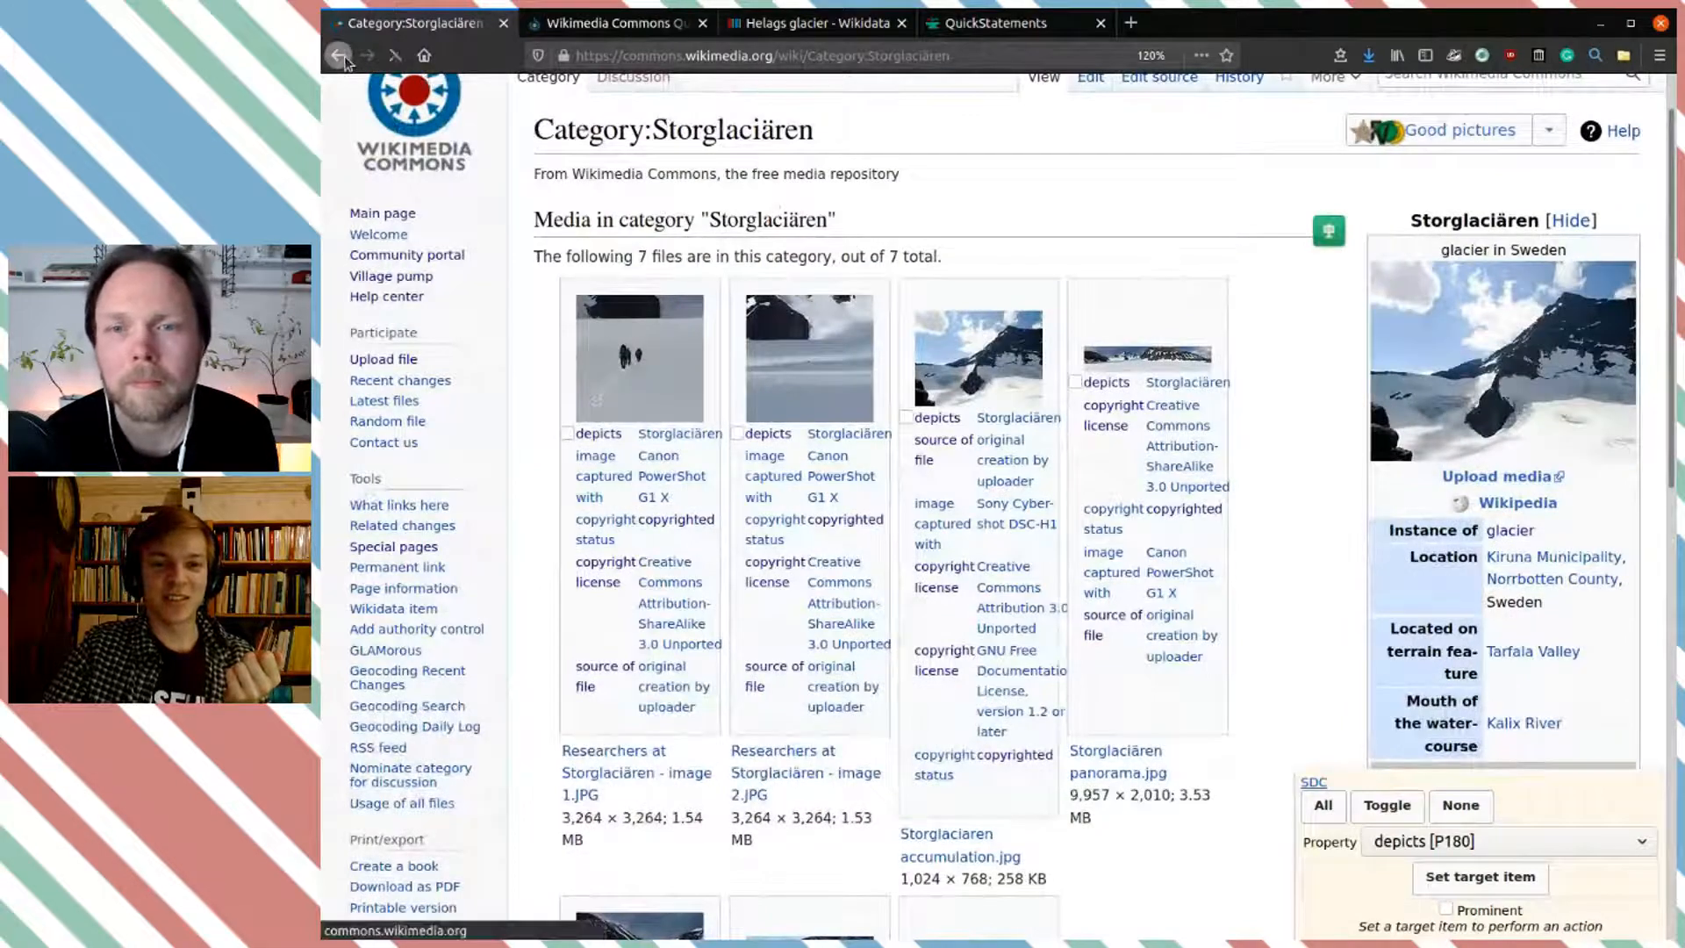
scroll(1147, 263, "down", 15)
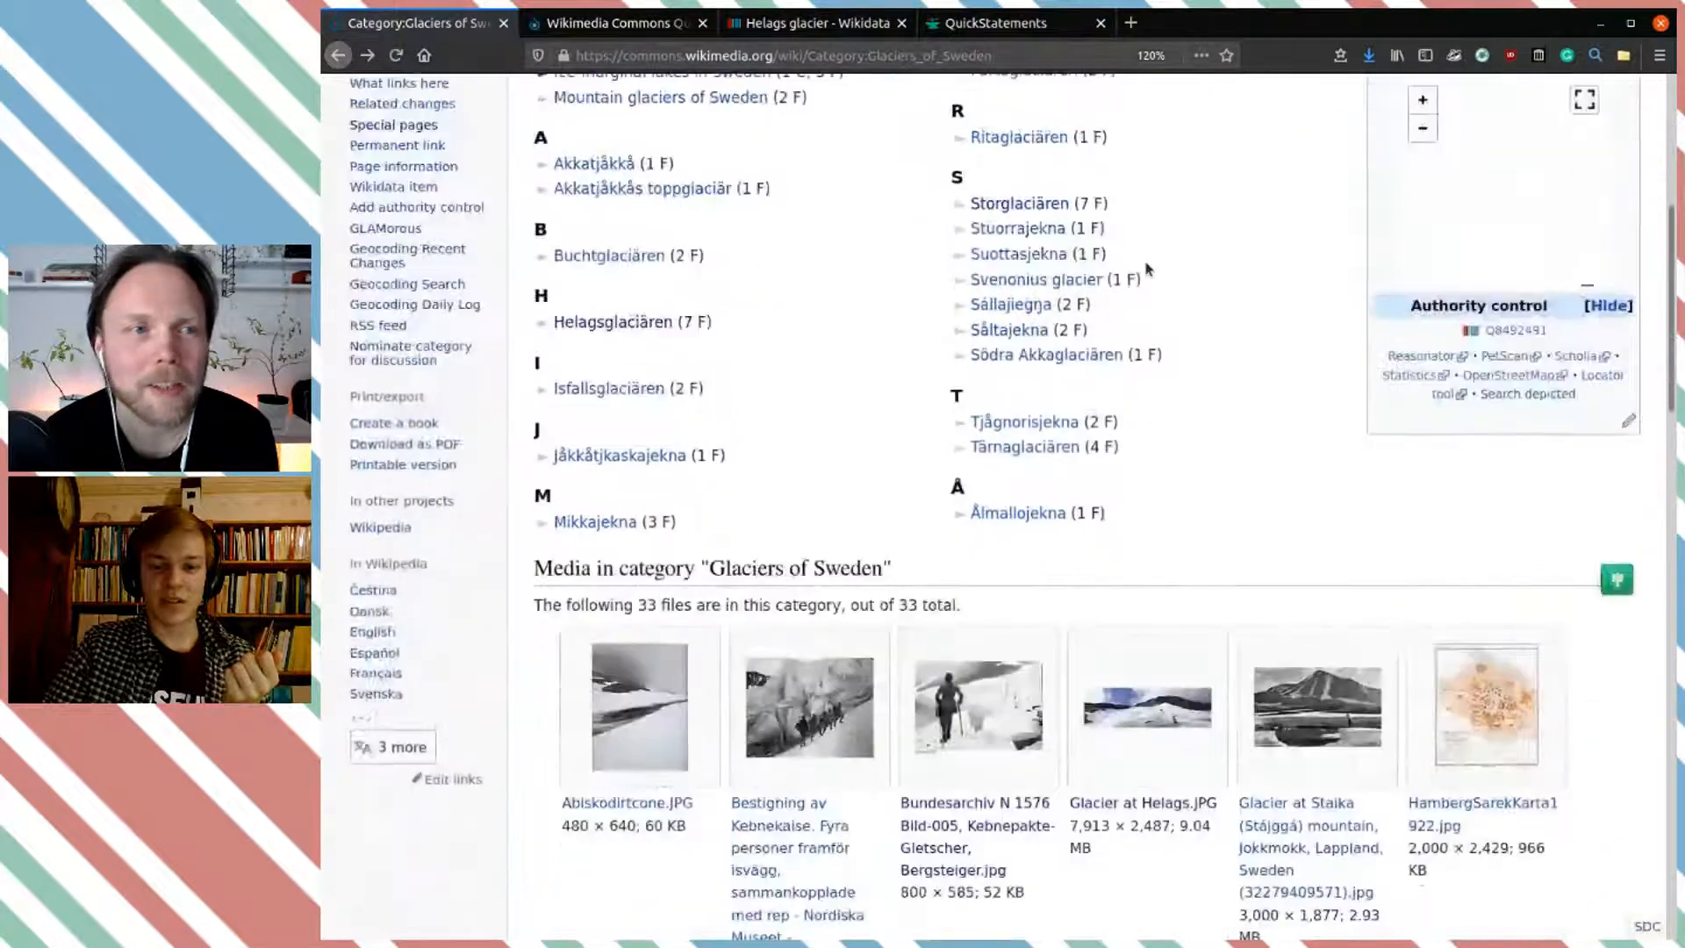
scroll(1147, 265, "down", 12)
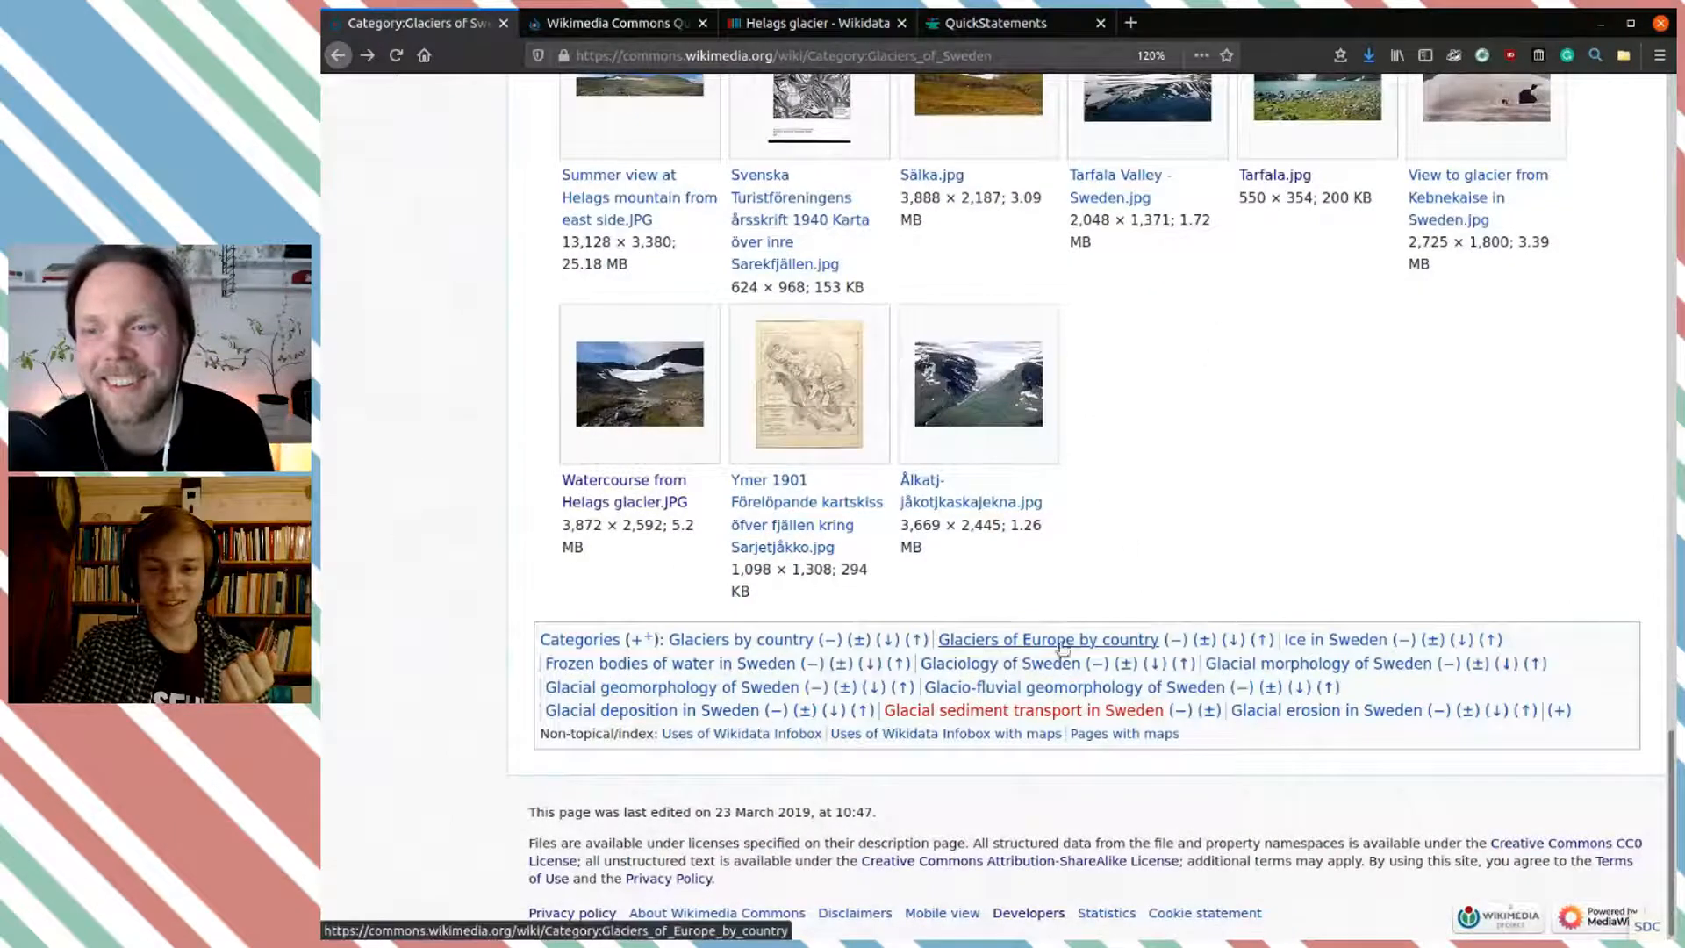
left_click(1022, 640)
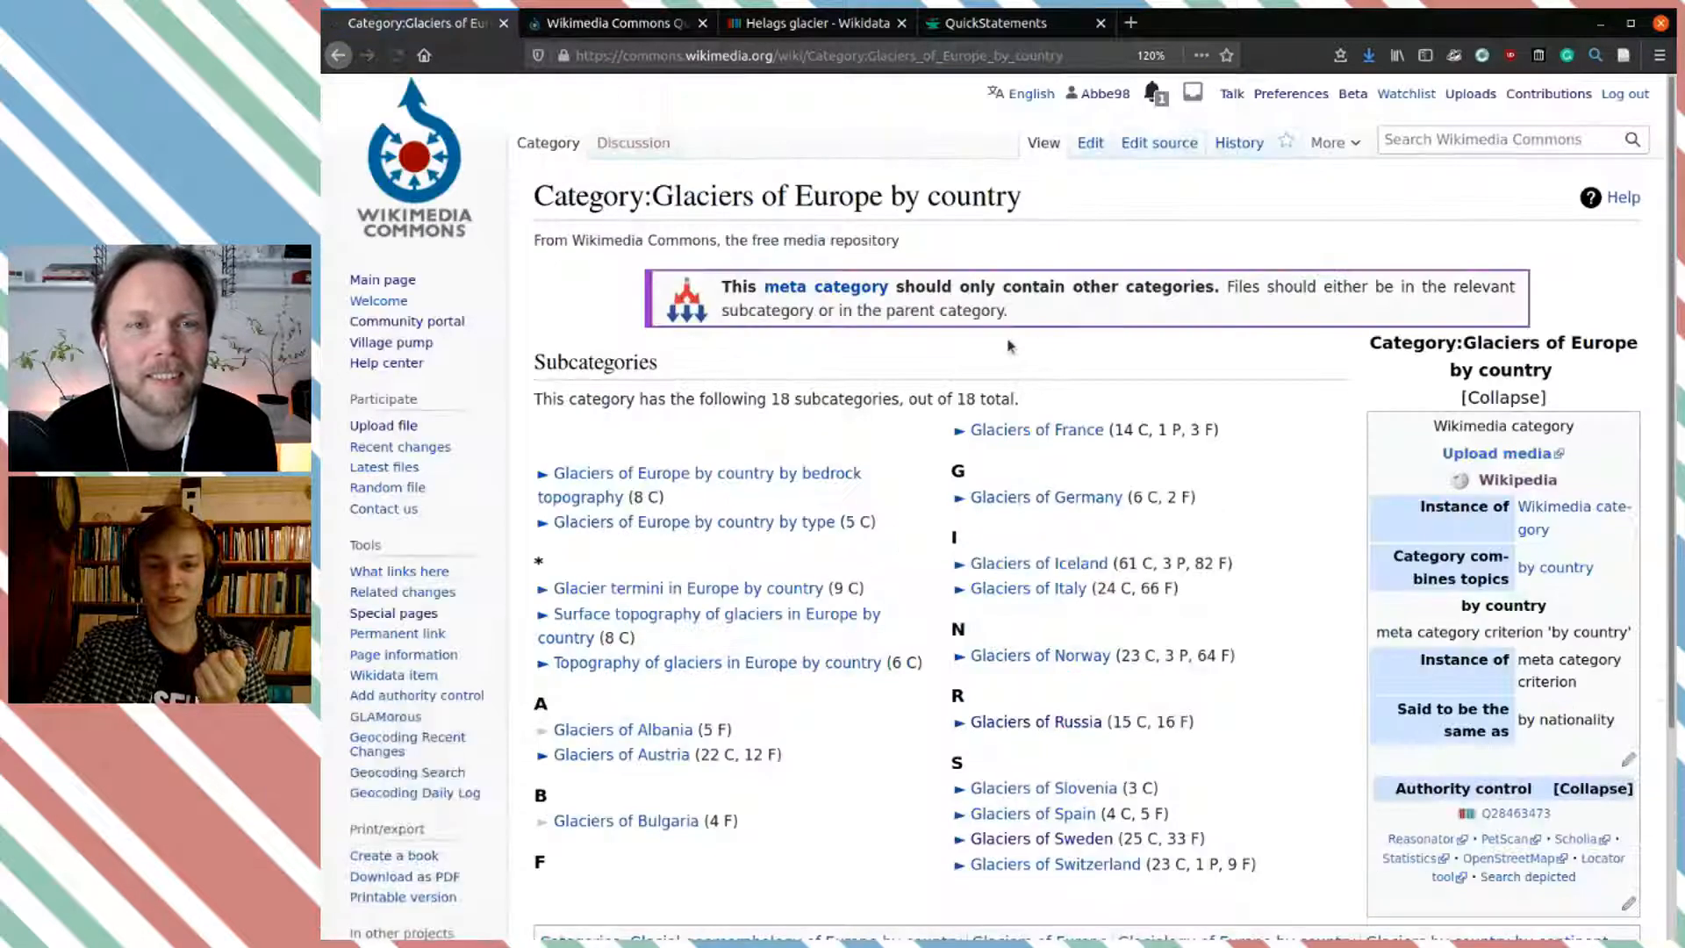
scroll(856, 307, "down", 3)
left_click(998, 481)
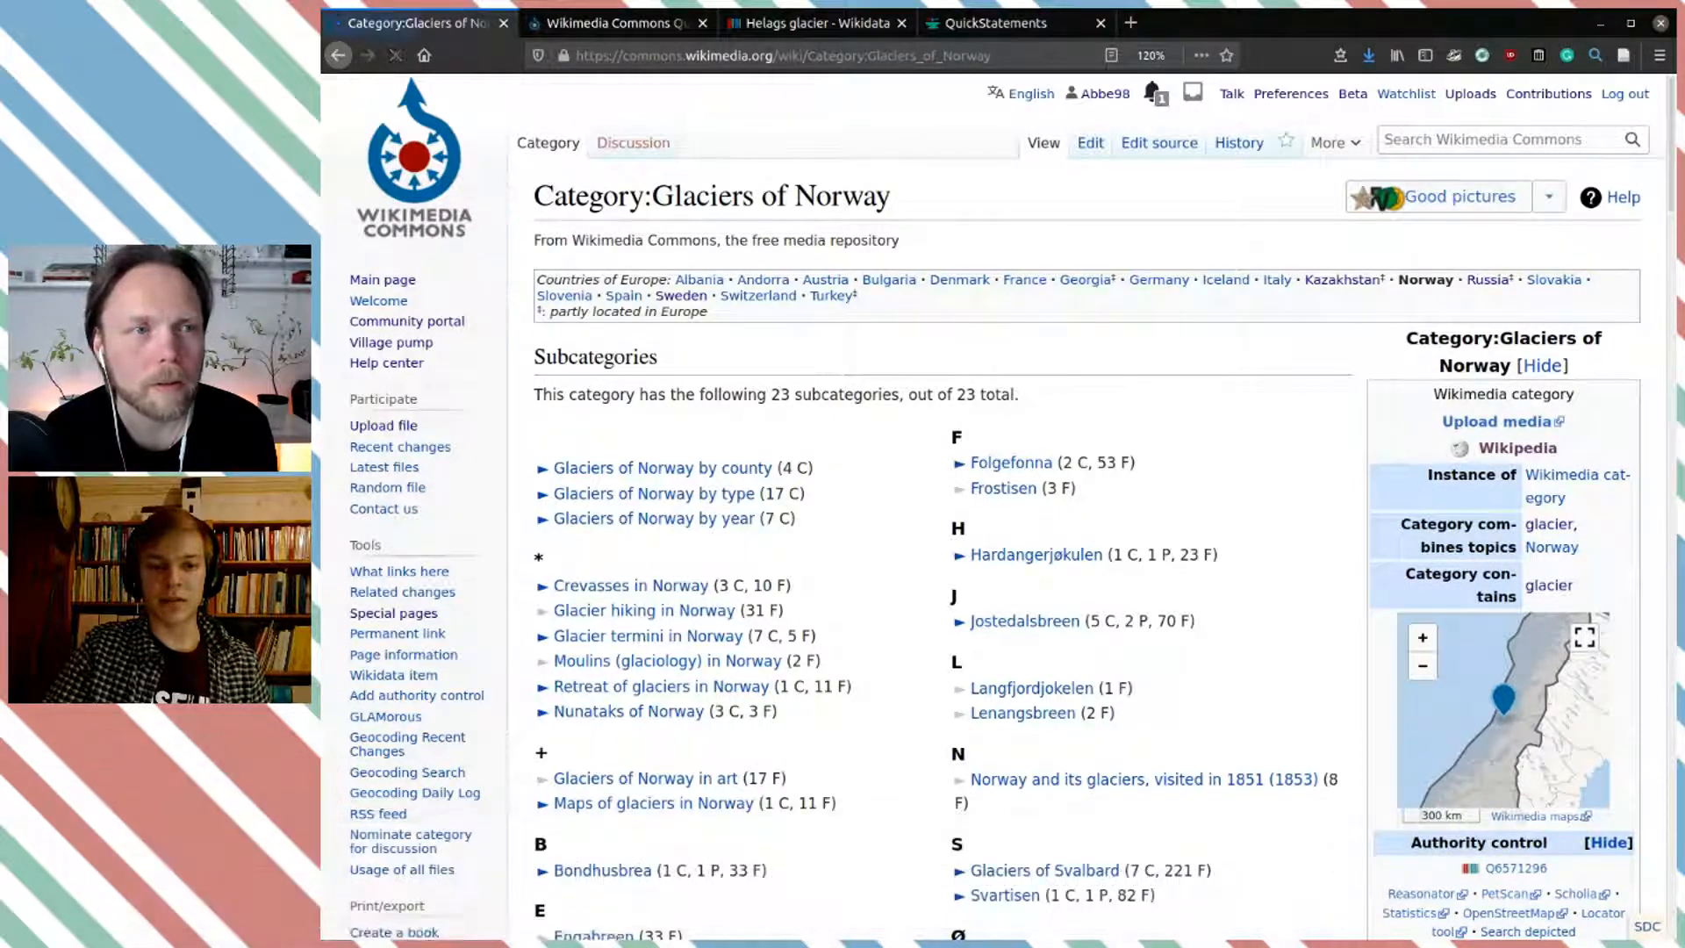
Step: From the Helags glacier Wikidata item, open Helags glacier - close-up.JPG and check its revision history for the QuickStatements edit
left_click(970, 21)
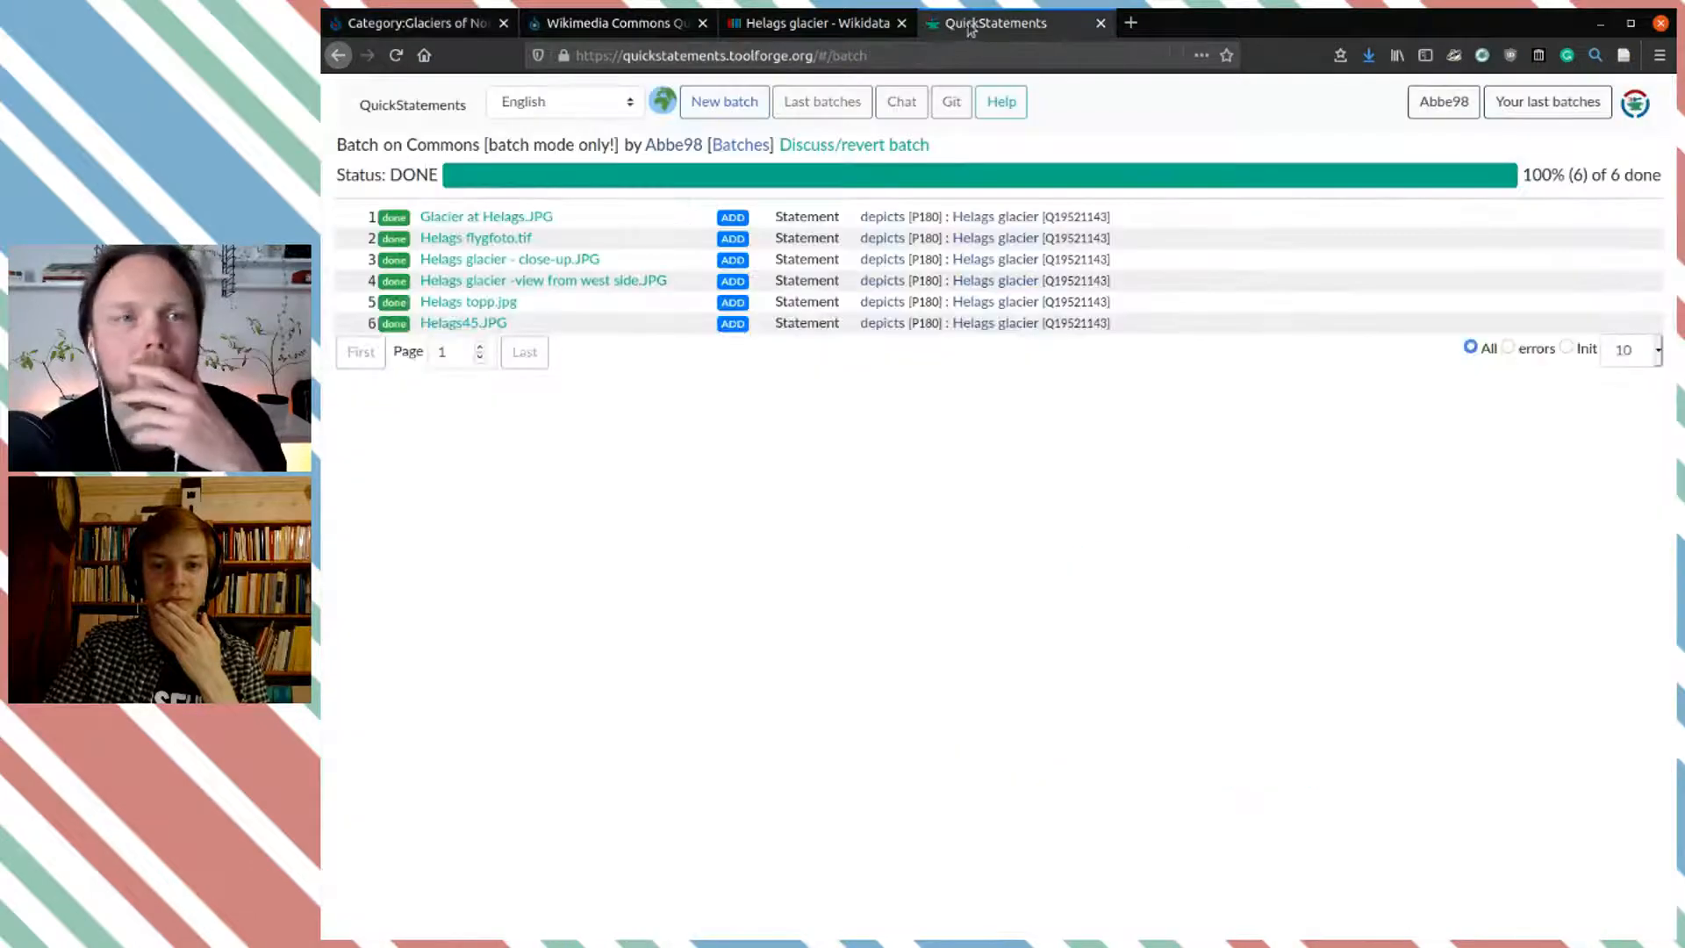
left_click(773, 21)
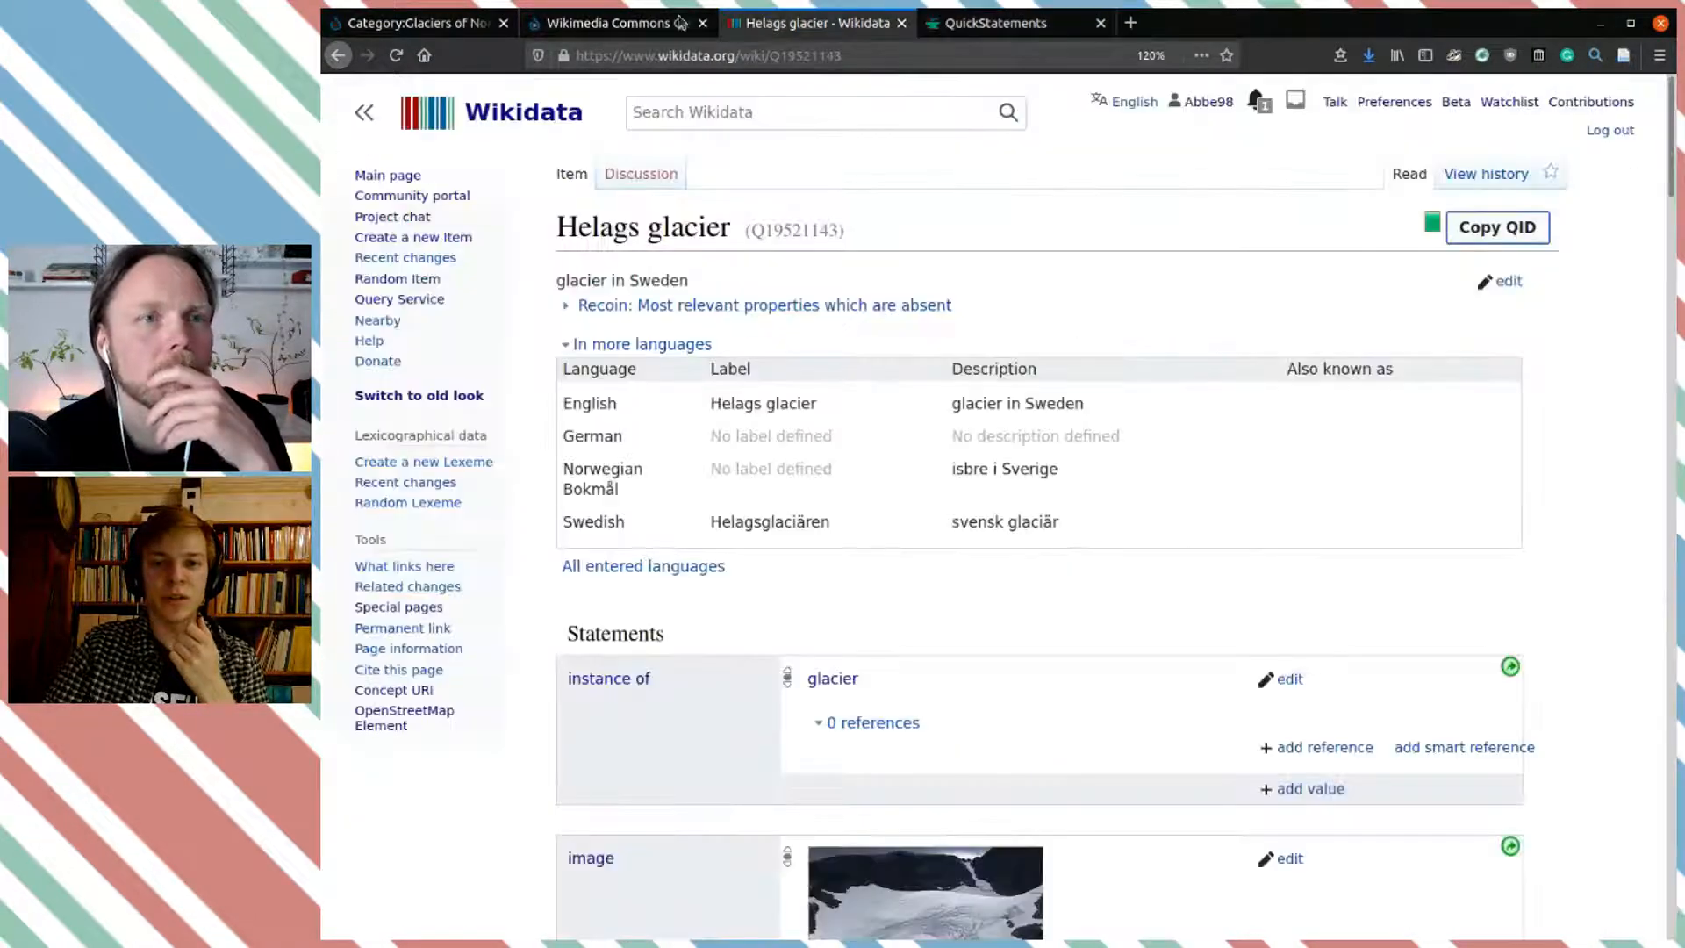
scroll(918, 248, "down", 3)
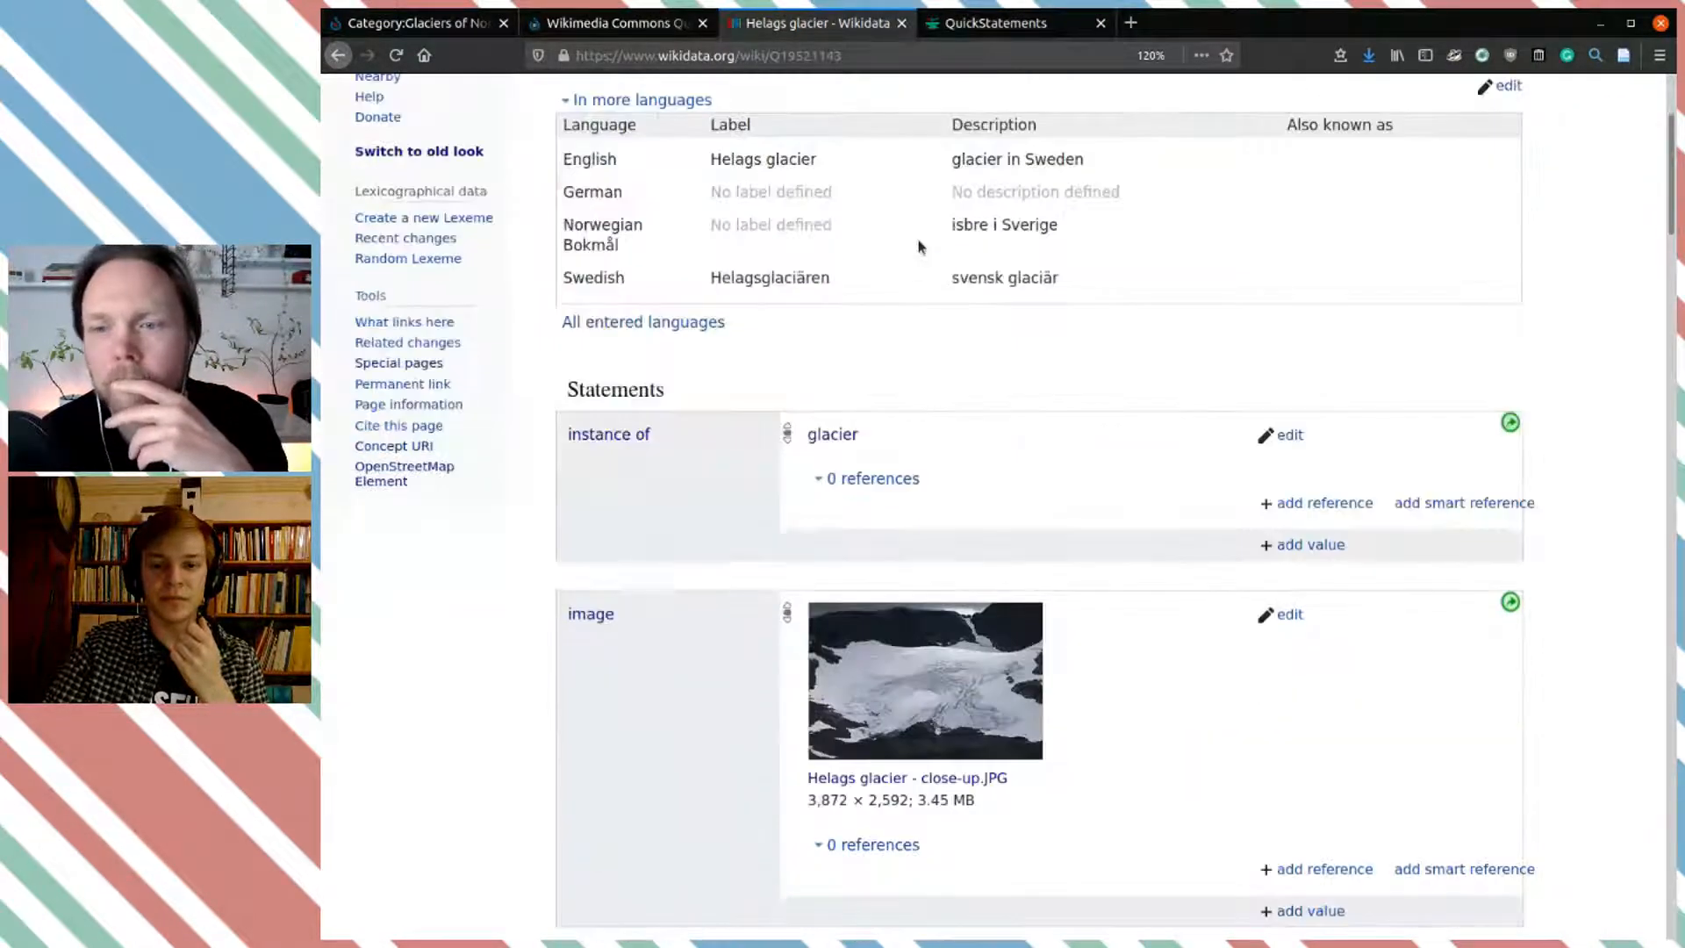
scroll(918, 249, "up", 3)
scroll(926, 439, "down", 5)
left_click(921, 594)
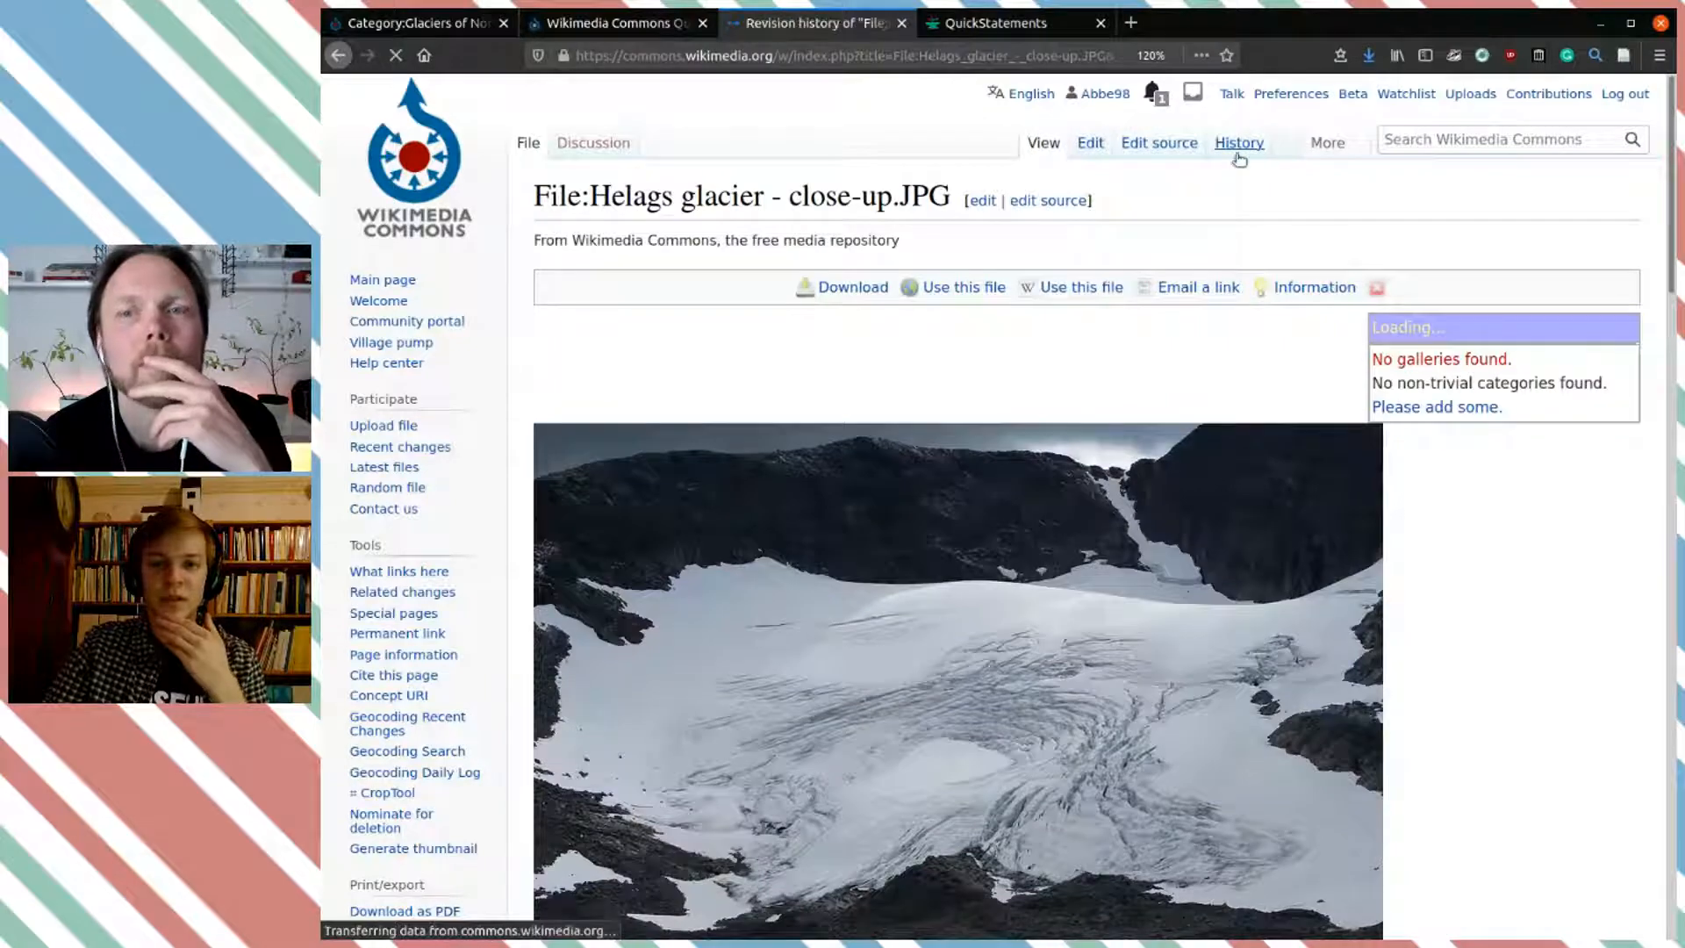
scroll(1097, 289, "down", 2)
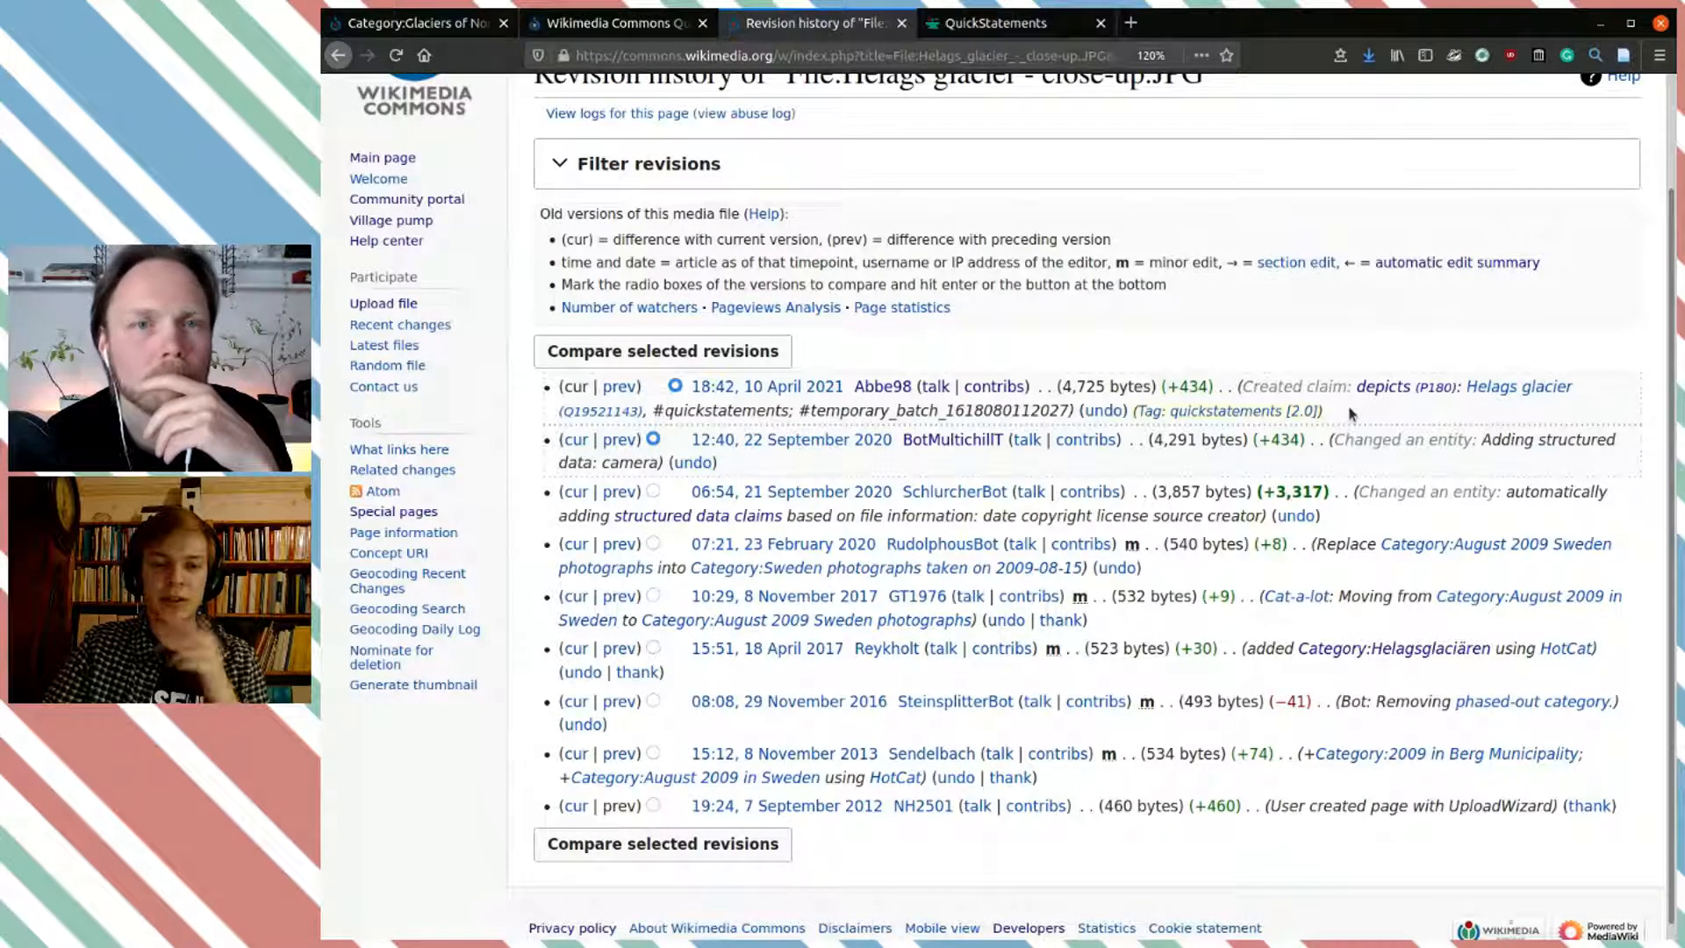
left_click_drag(1351, 416, 711, 408)
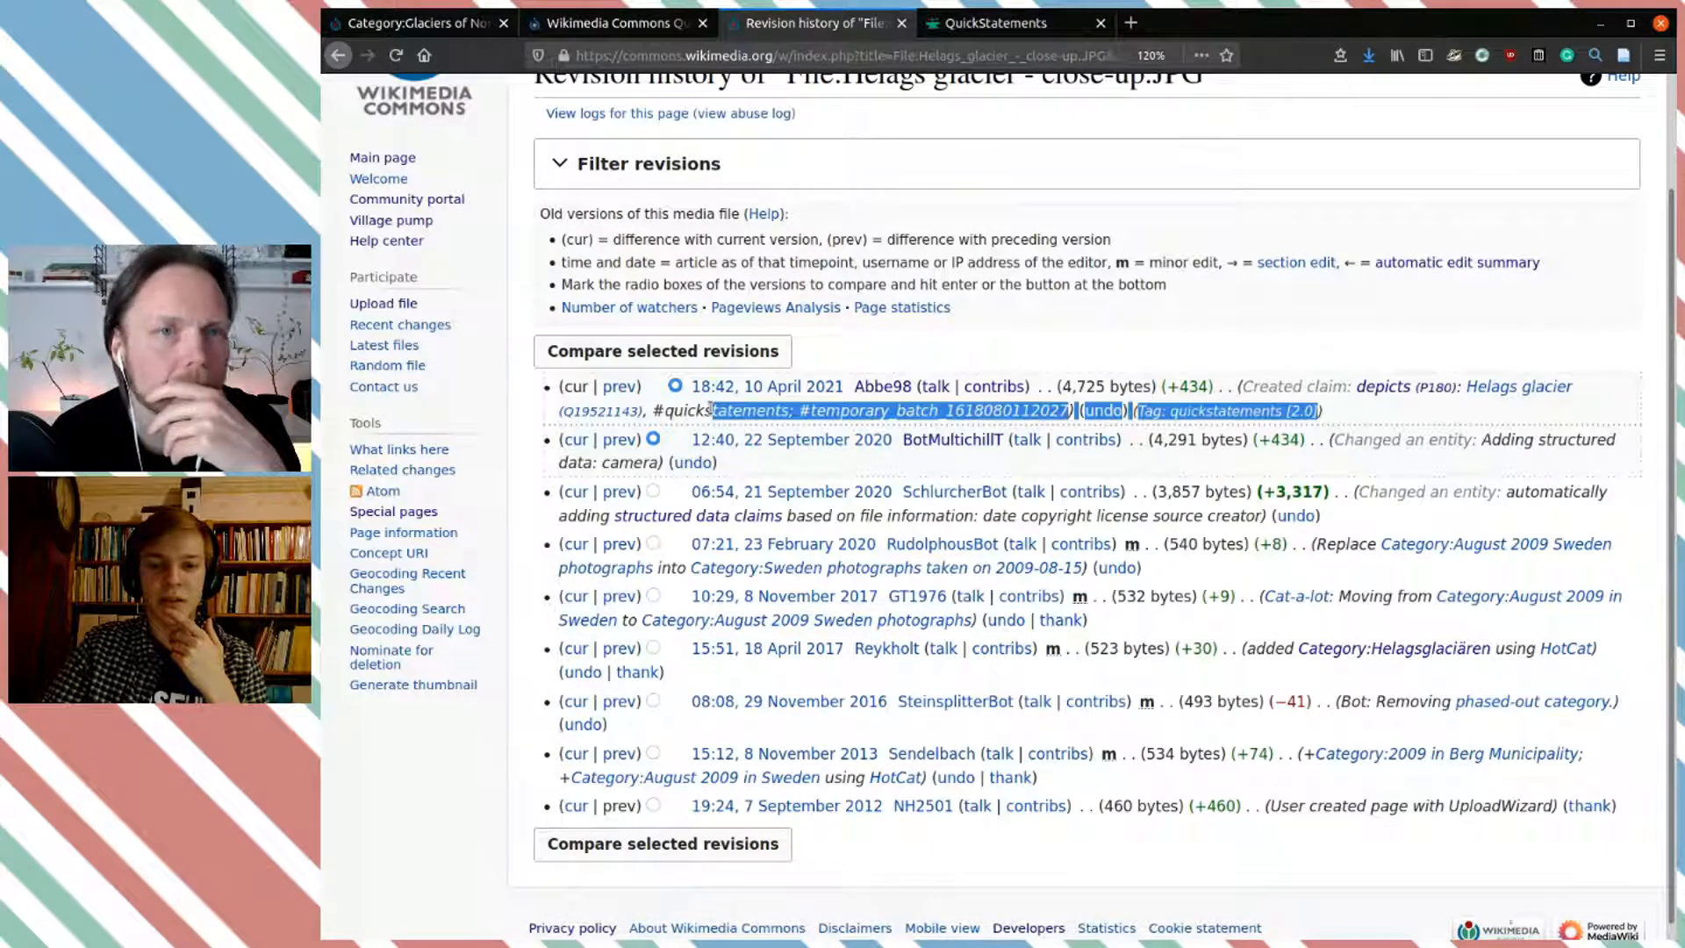
left_click(711, 409)
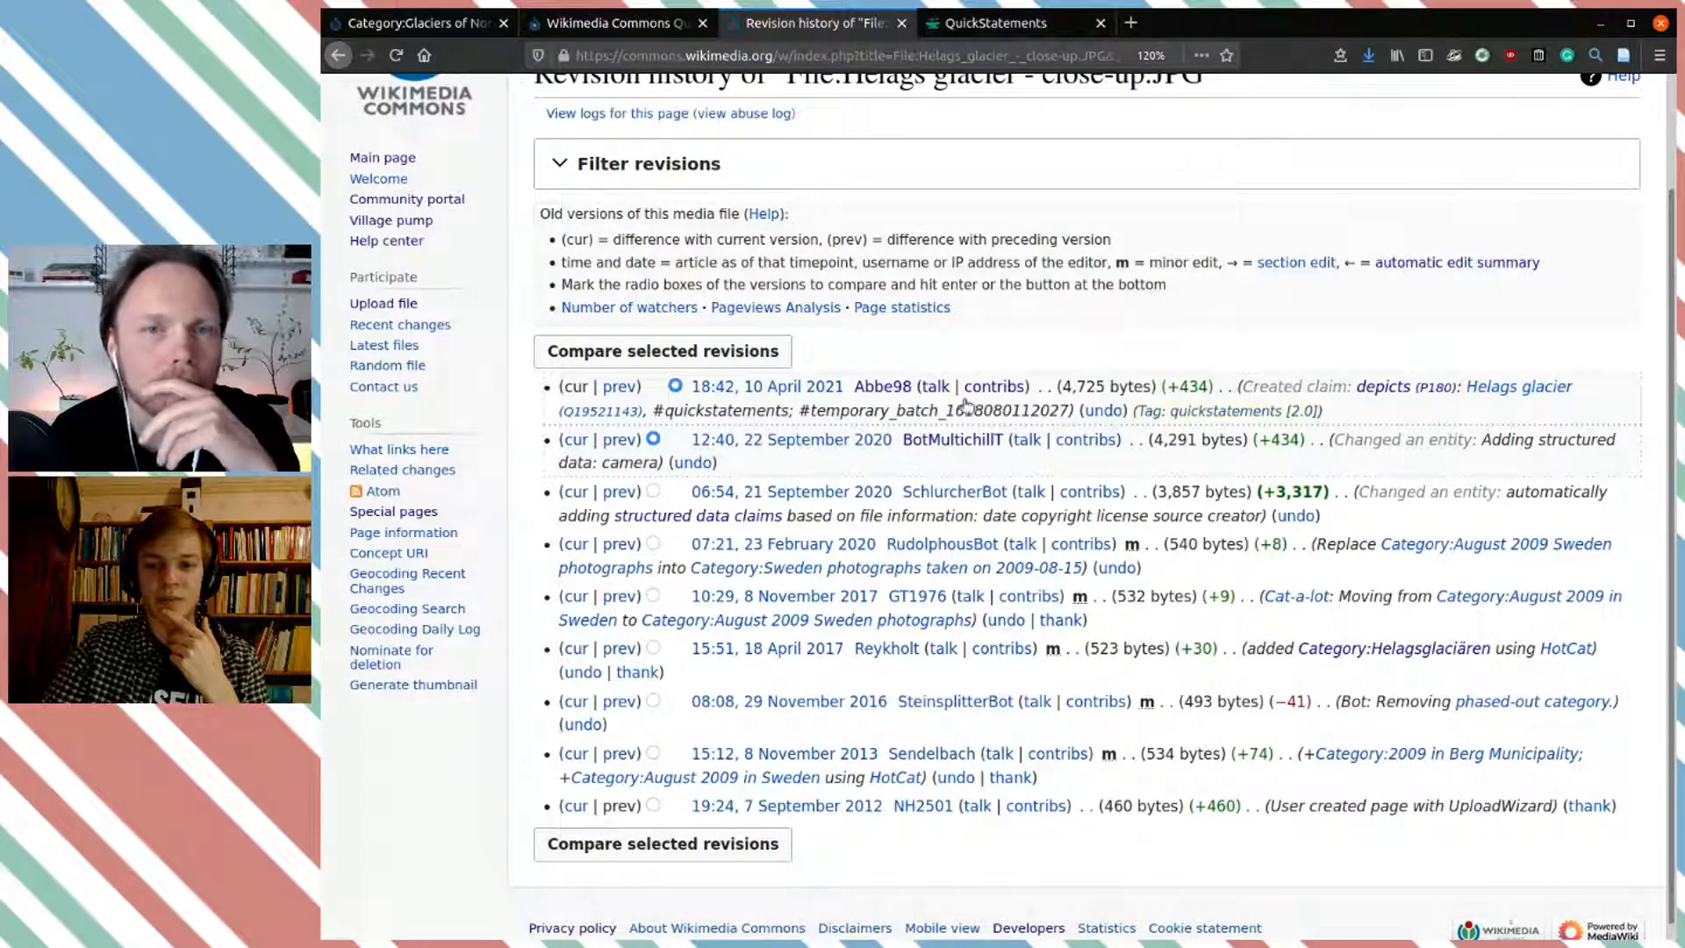
Step: Compare the two latest revisions of Helags glacier - close-up.JPG and review the structured data change
left_click(645, 350)
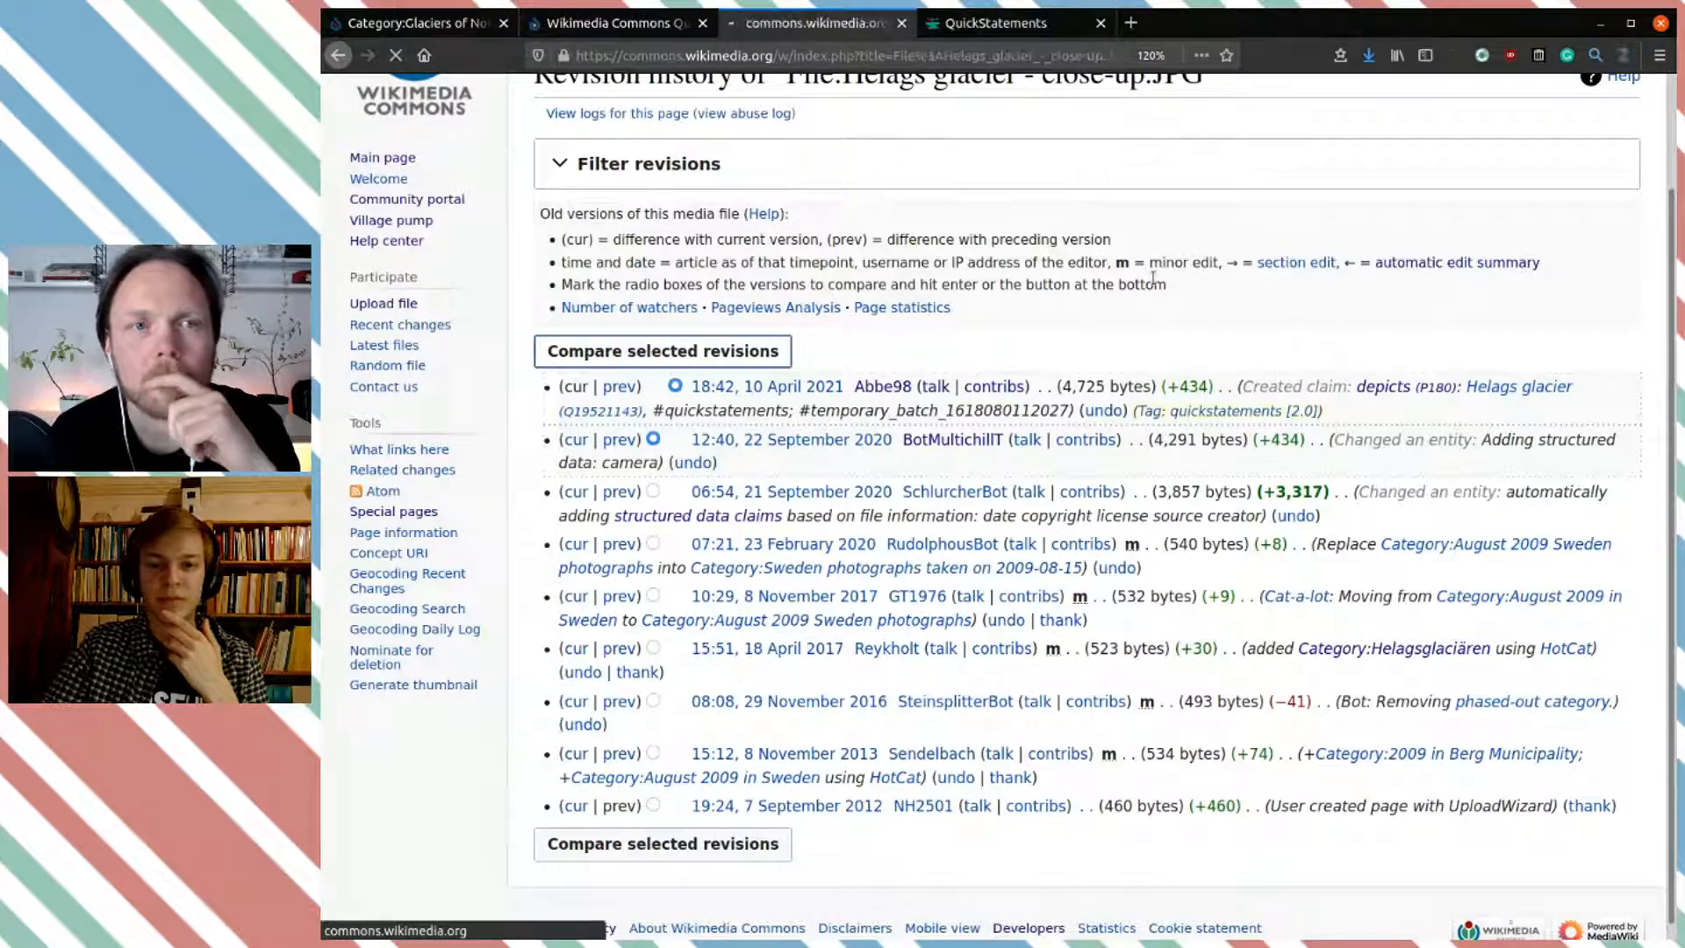
scroll(1285, 298, "down", 4)
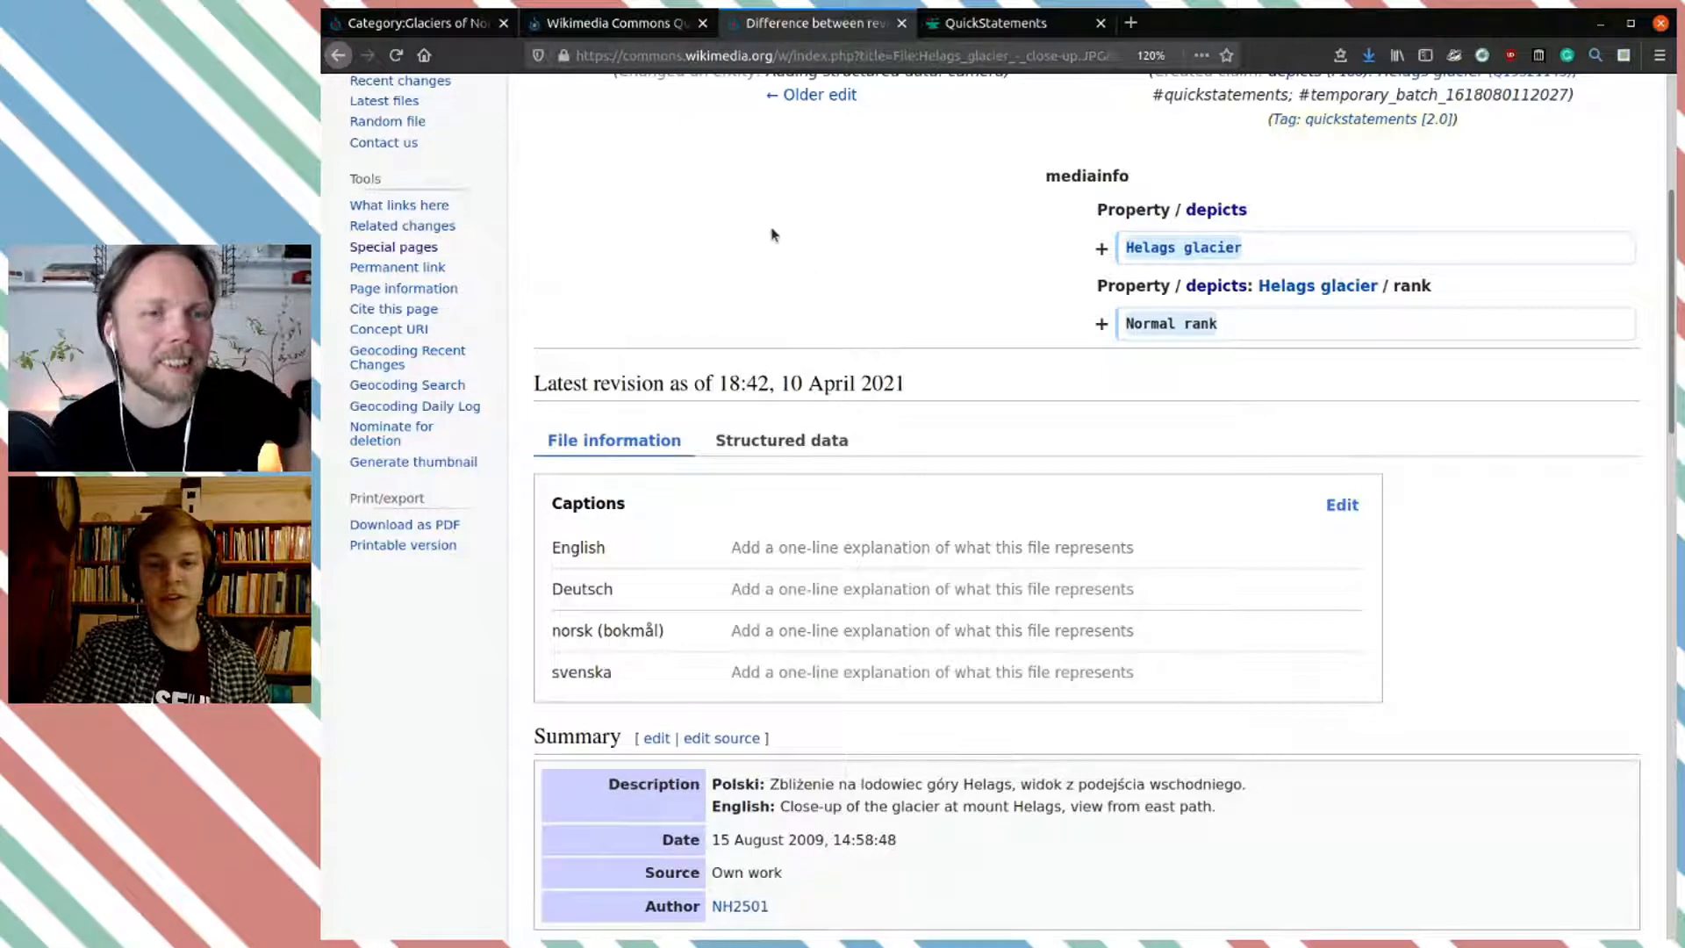
scroll(825, 235, "up", 3)
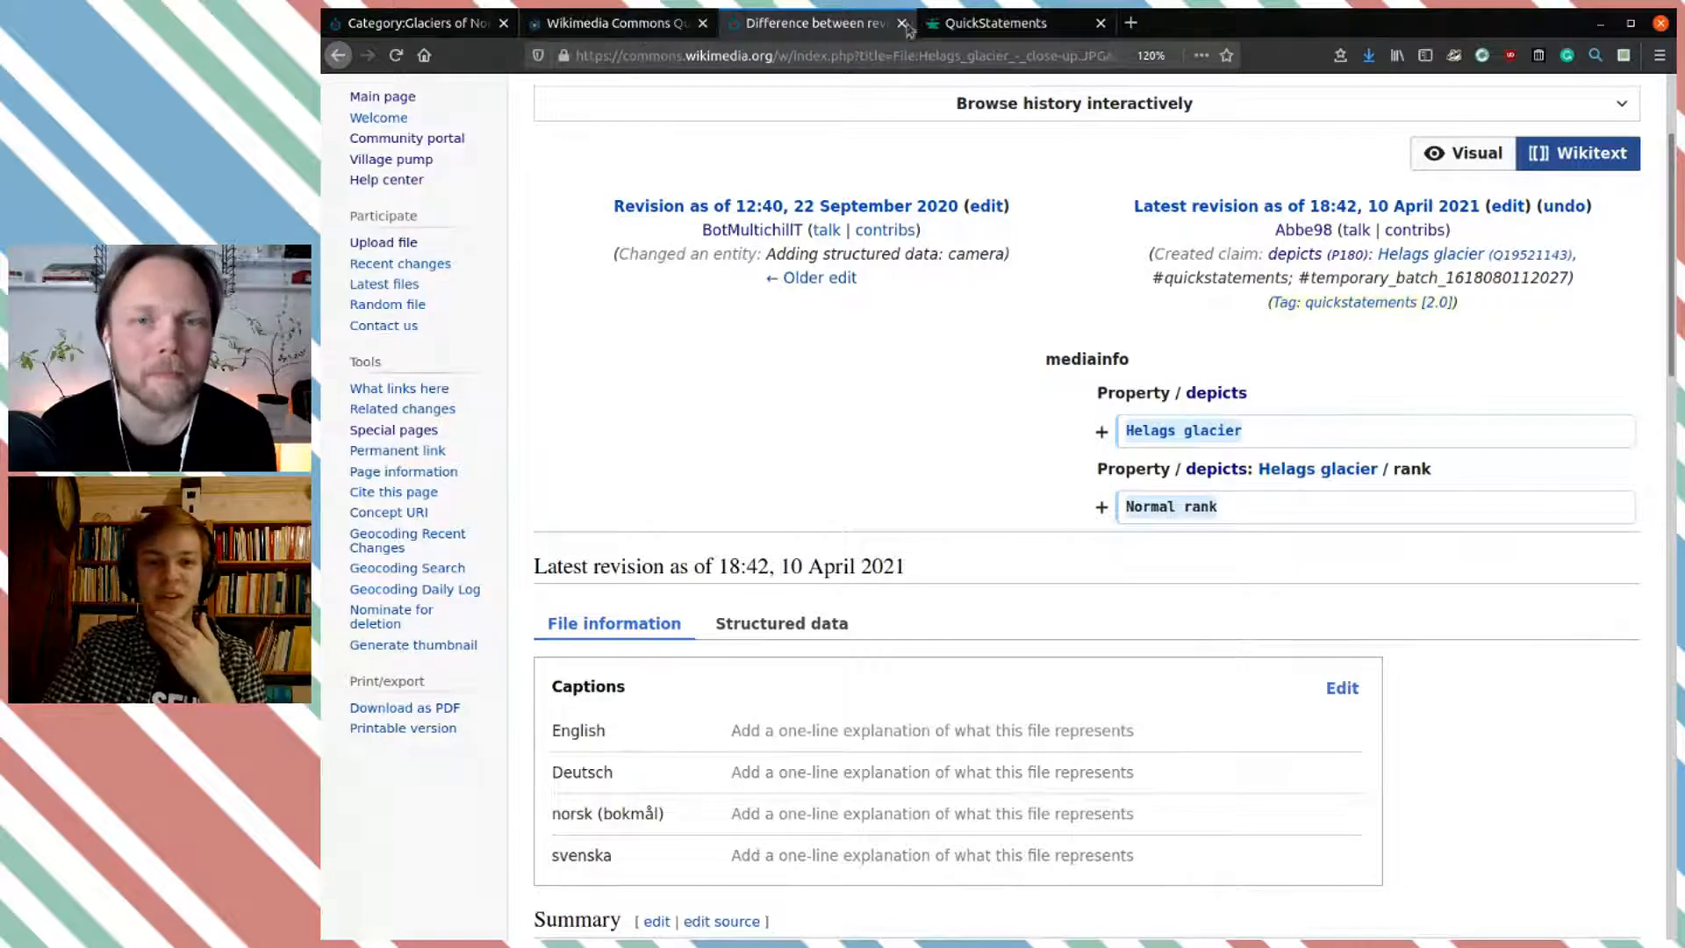
Step: Return to Category:Glaciers of Norway, look through its subcategories and open the Engabreen category
left_click(996, 29)
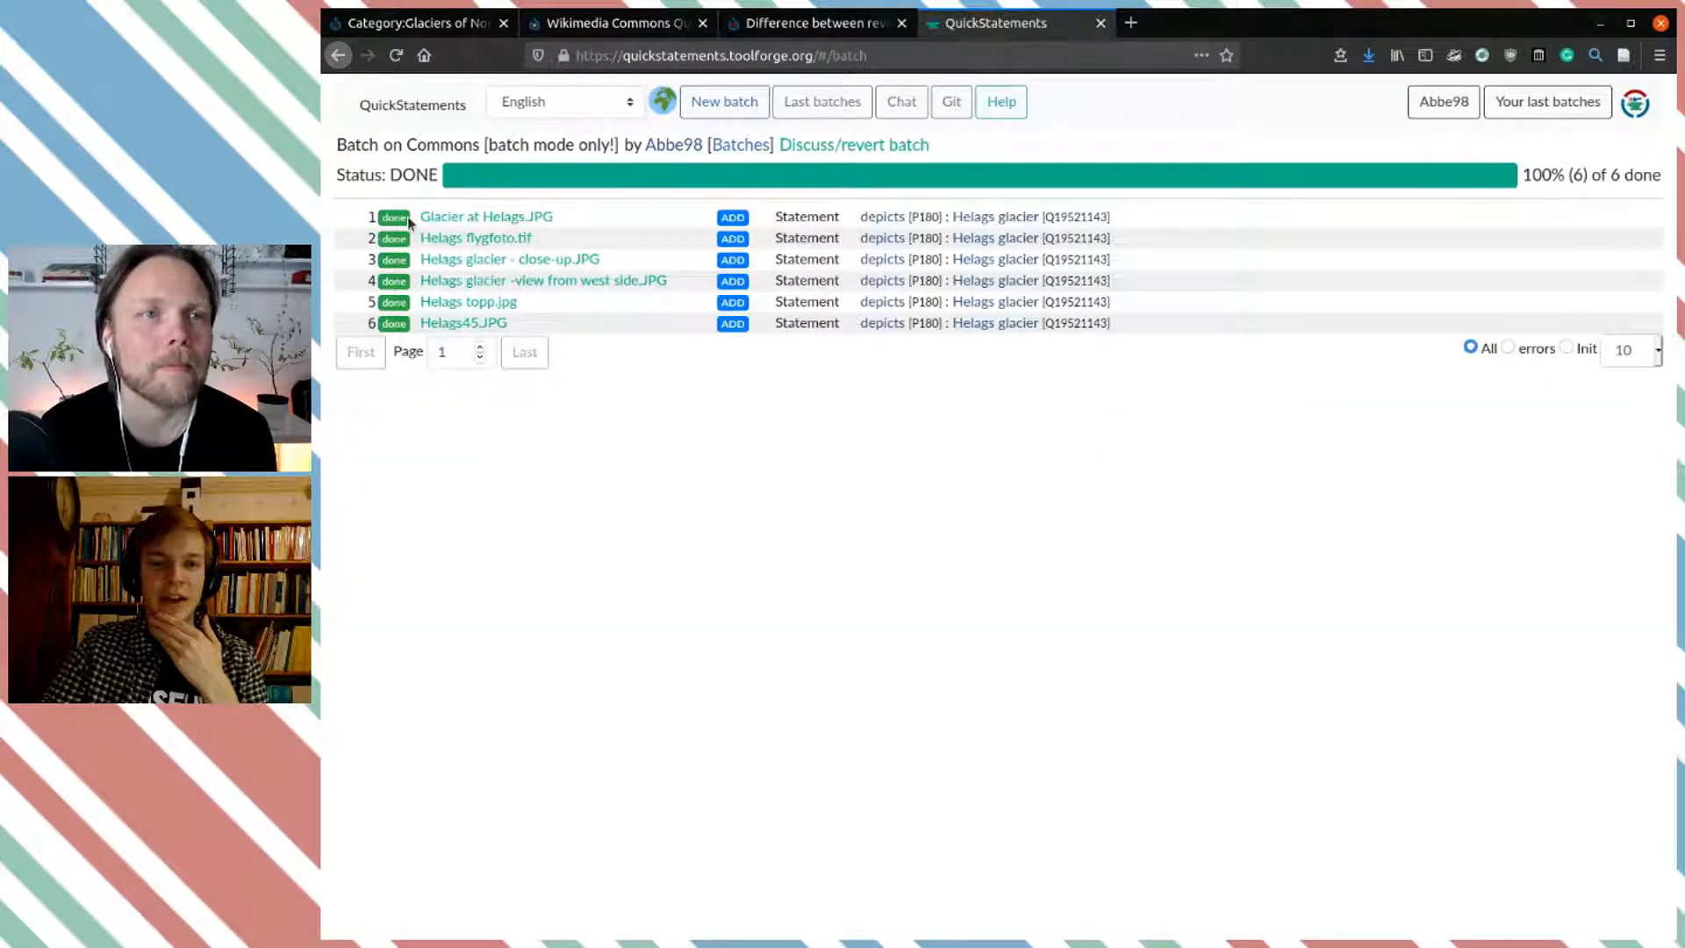
left_click(779, 26)
left_click(638, 27)
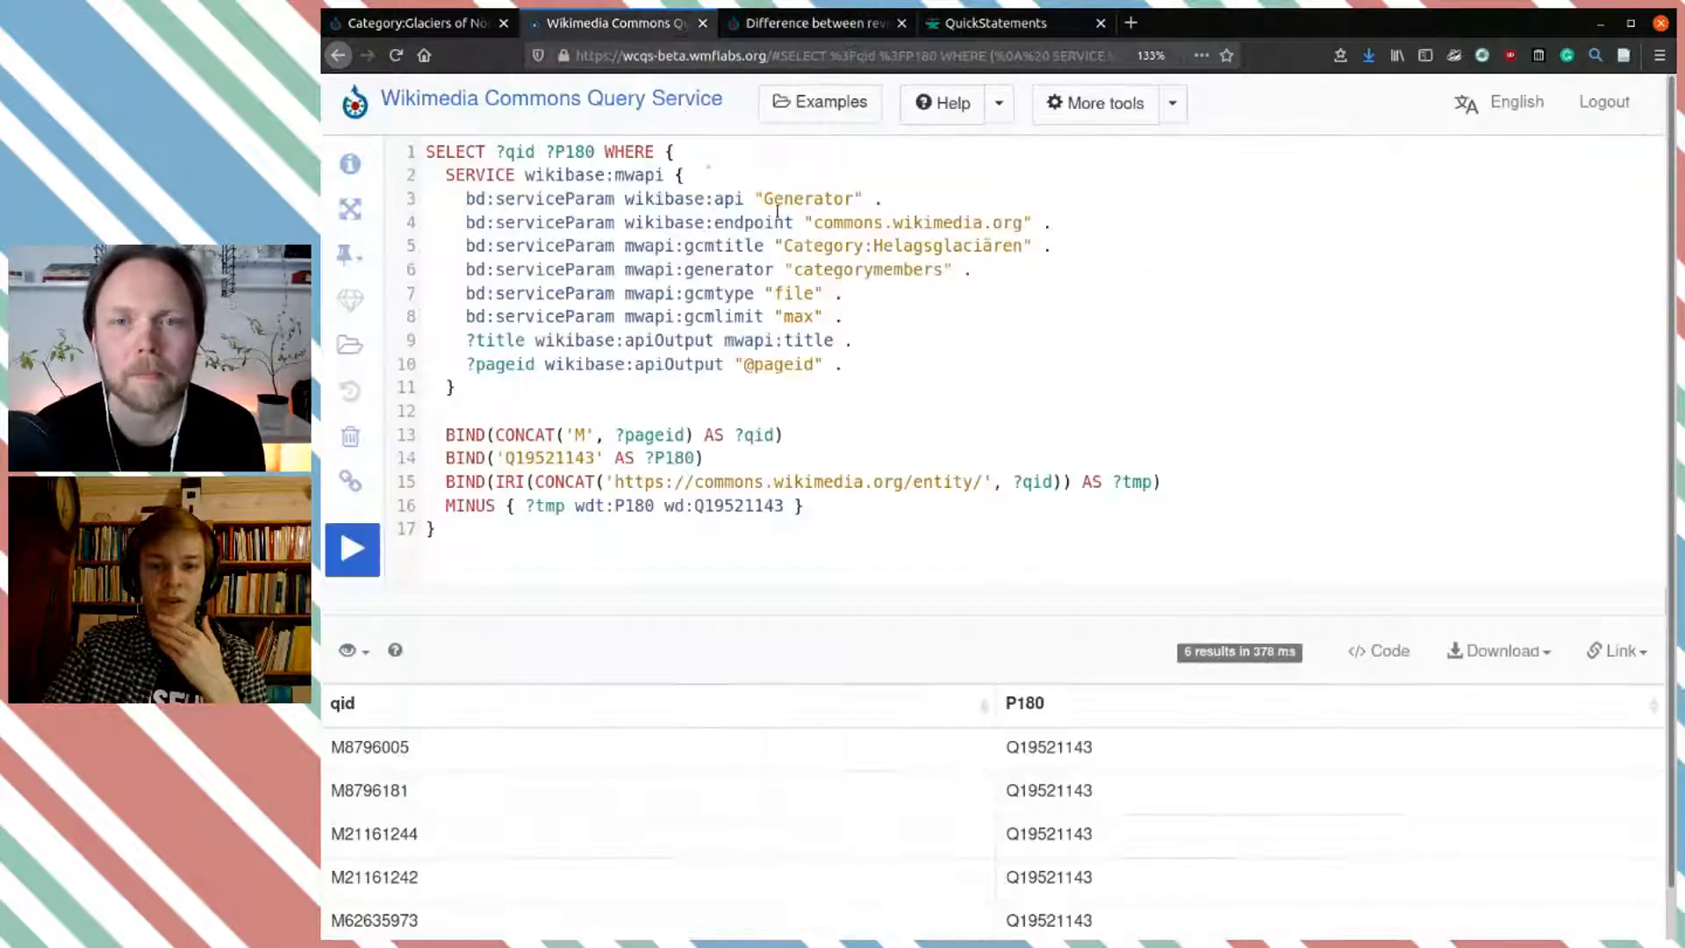
left_click(421, 25)
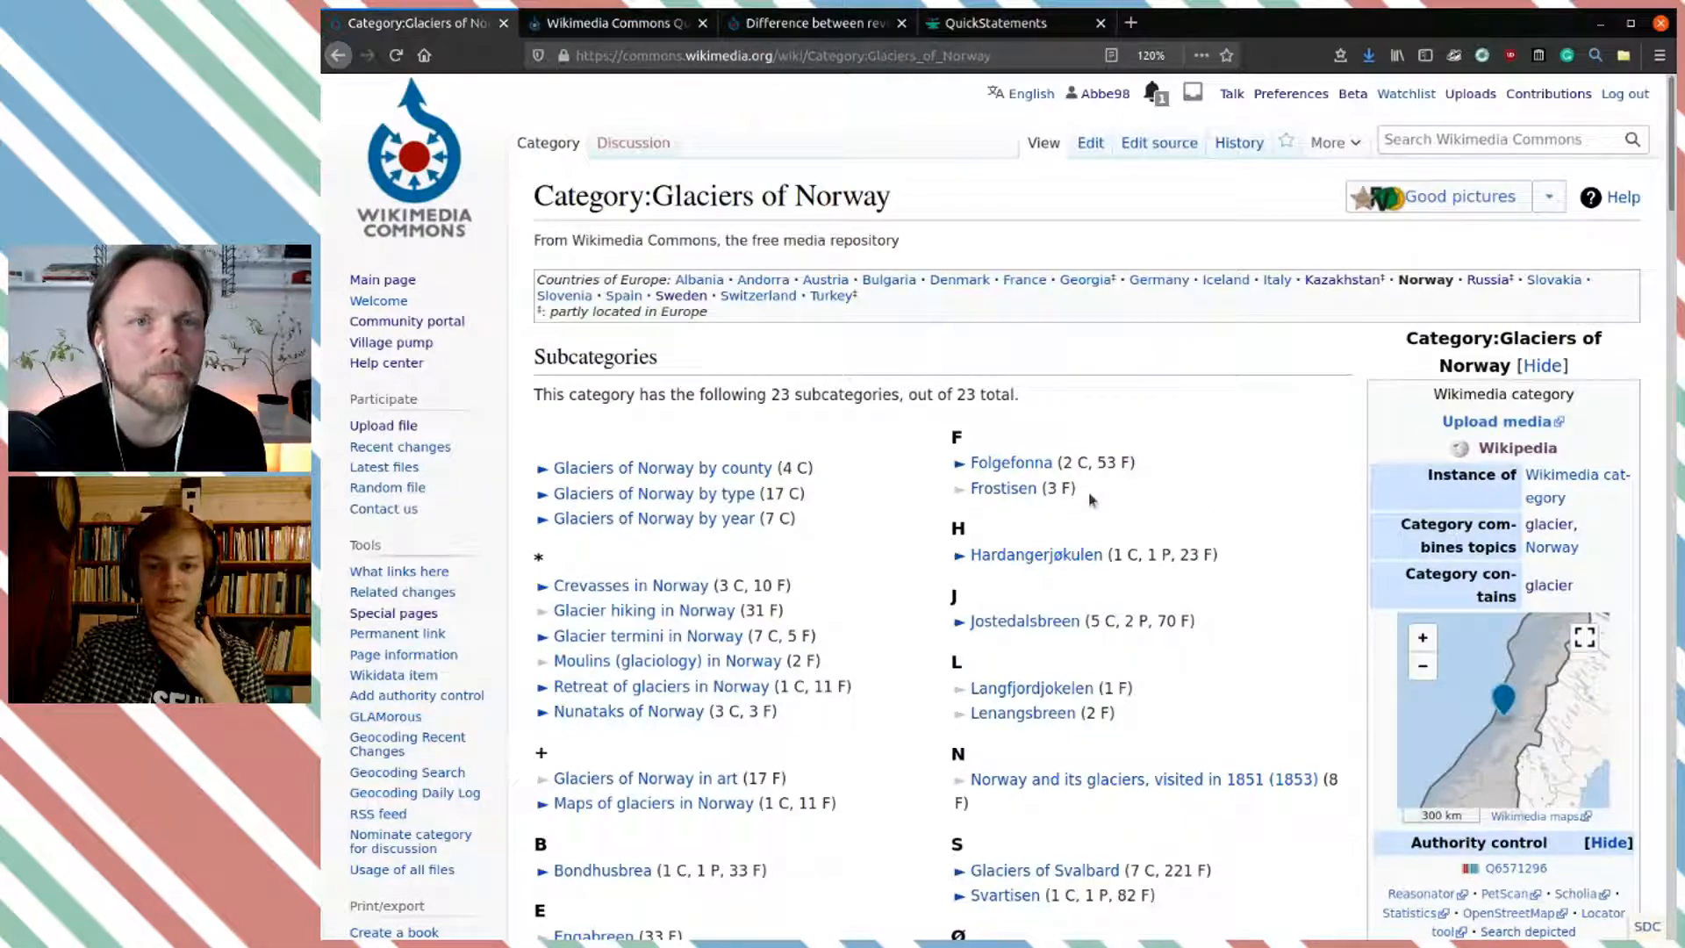
scroll(1093, 497, "down", 2)
scroll(1111, 468, "down", 2)
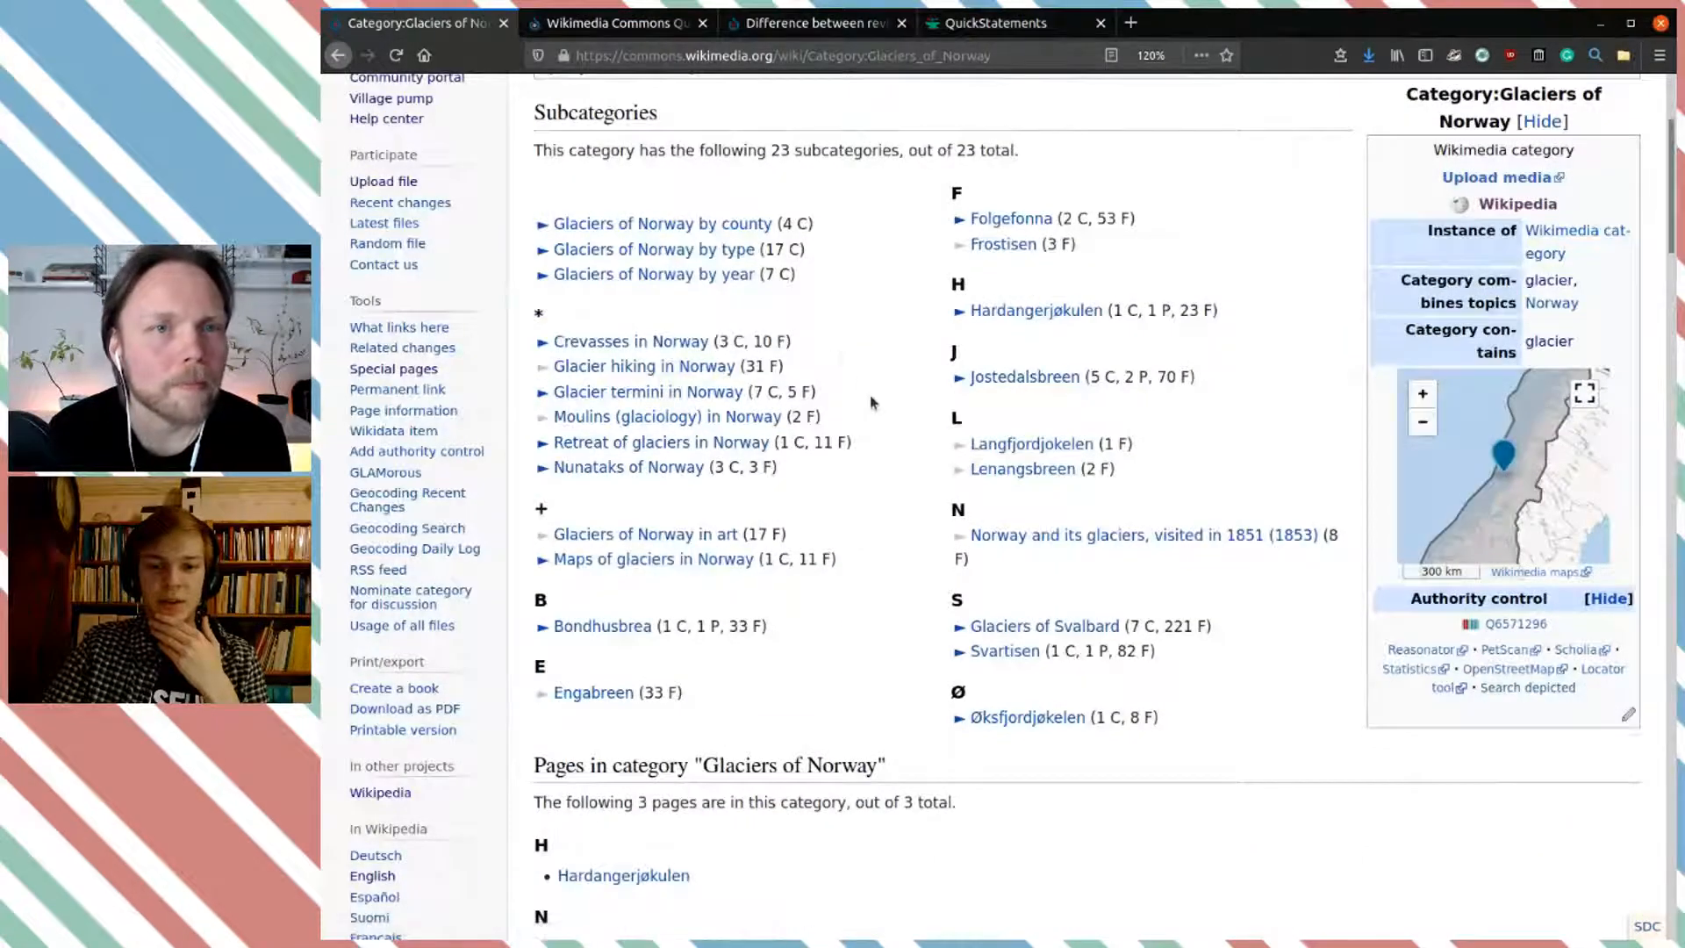
scroll(875, 401, "down", 1)
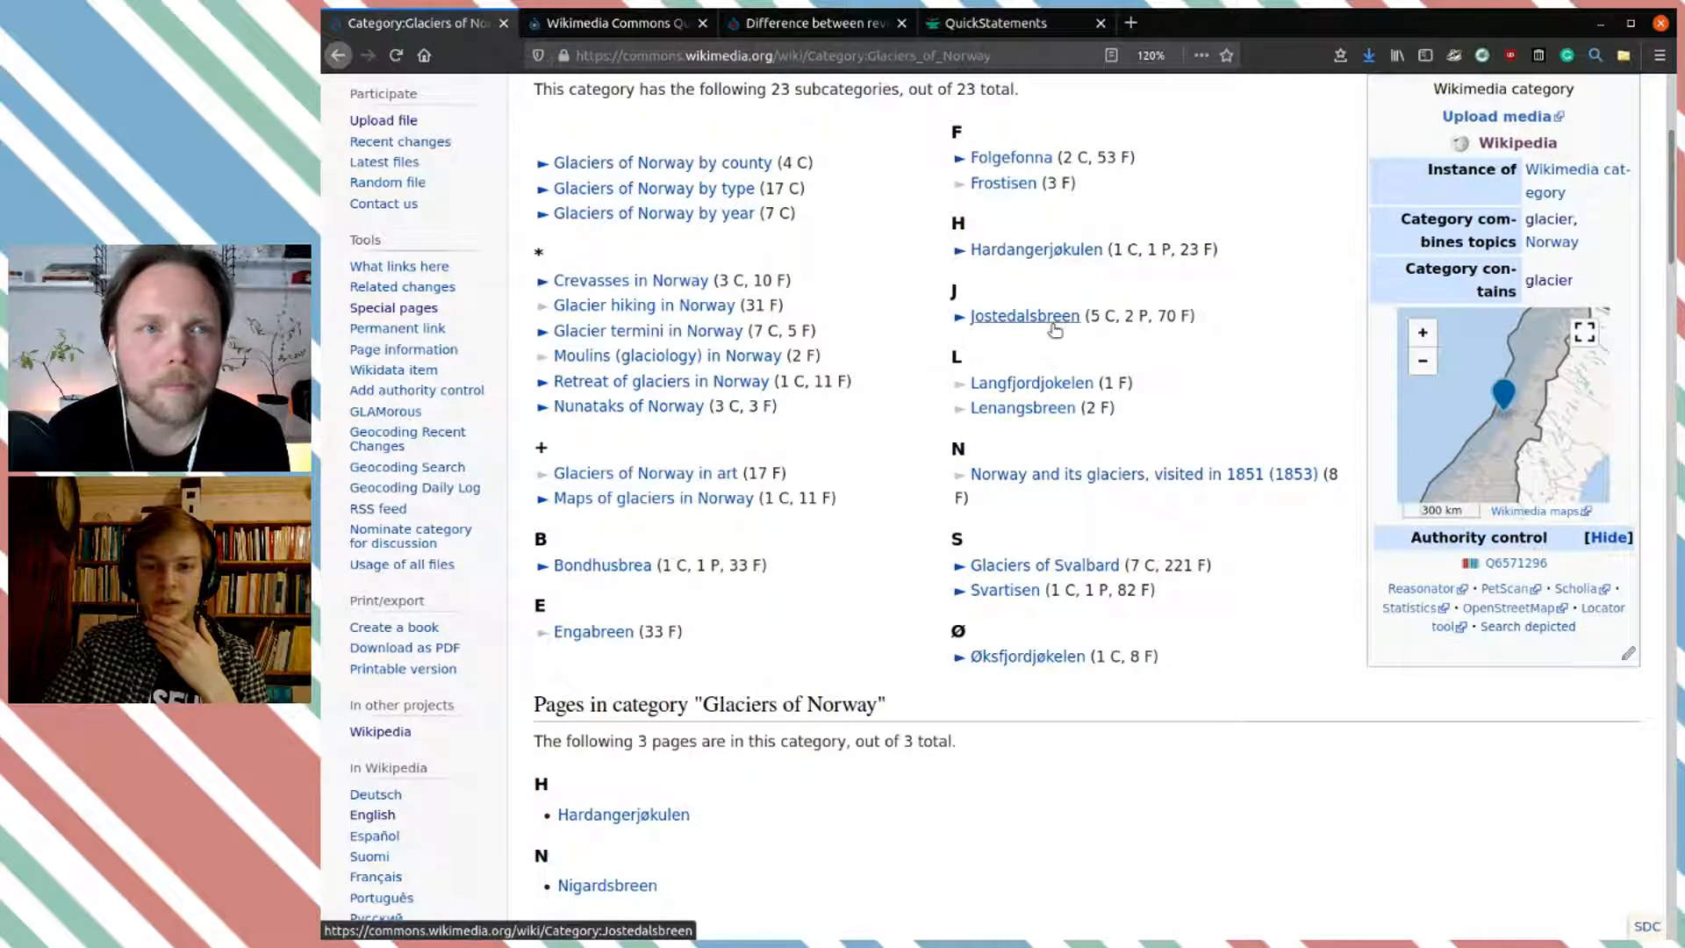
mouse_move(1054, 328)
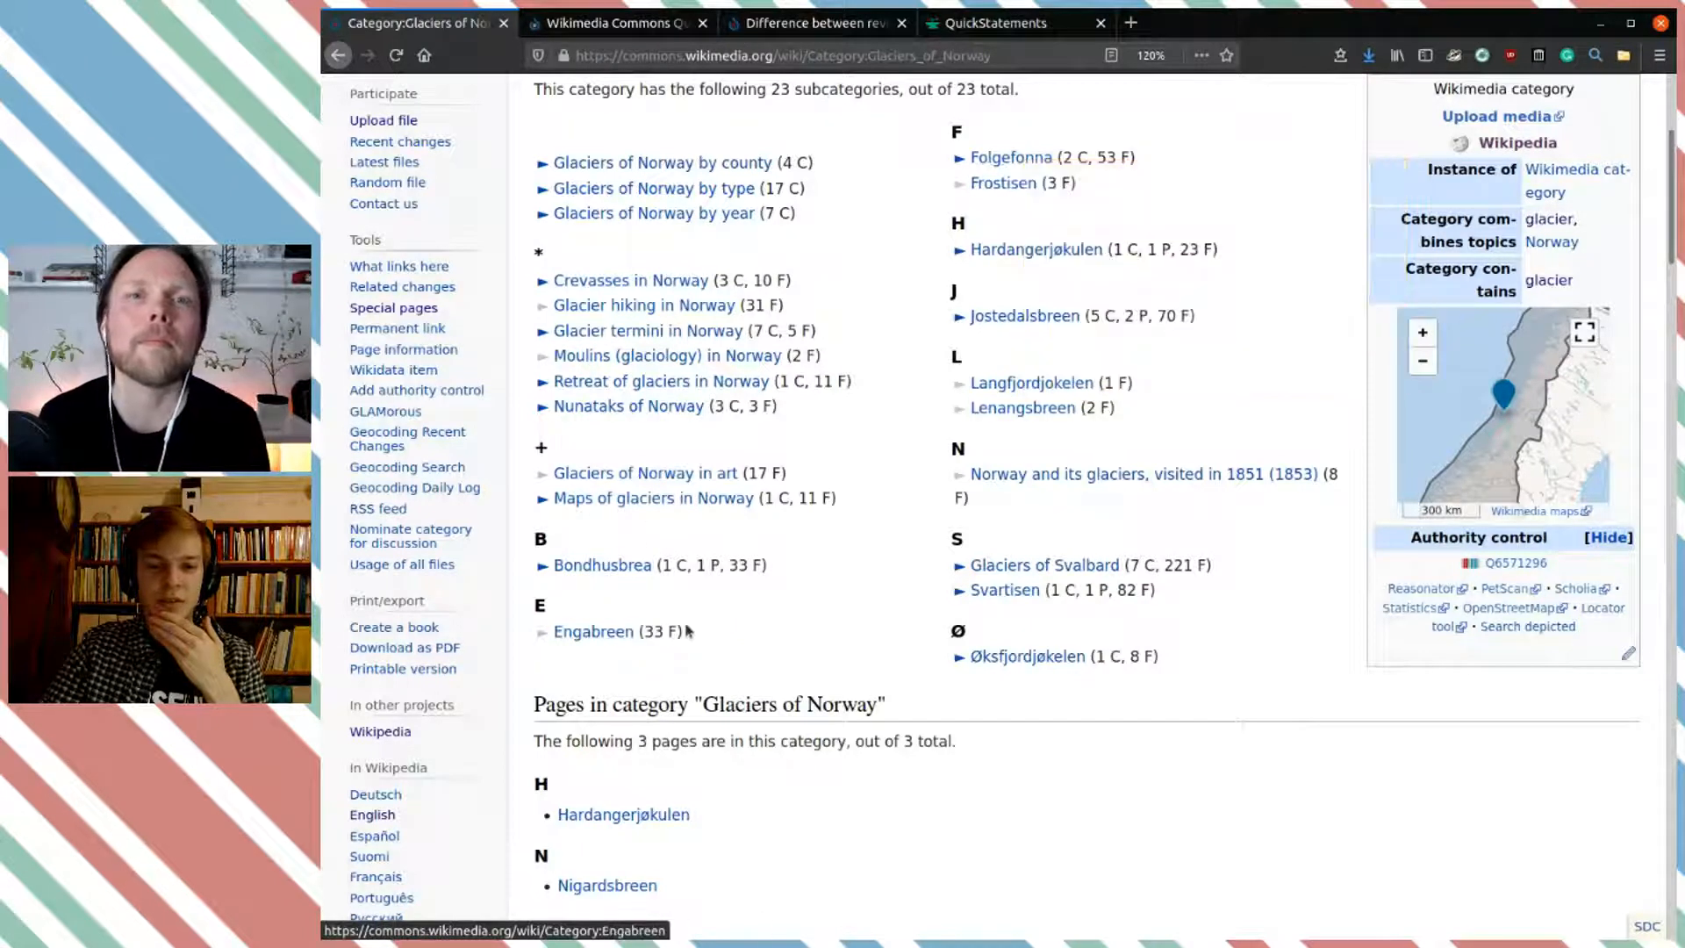
left_click(586, 633)
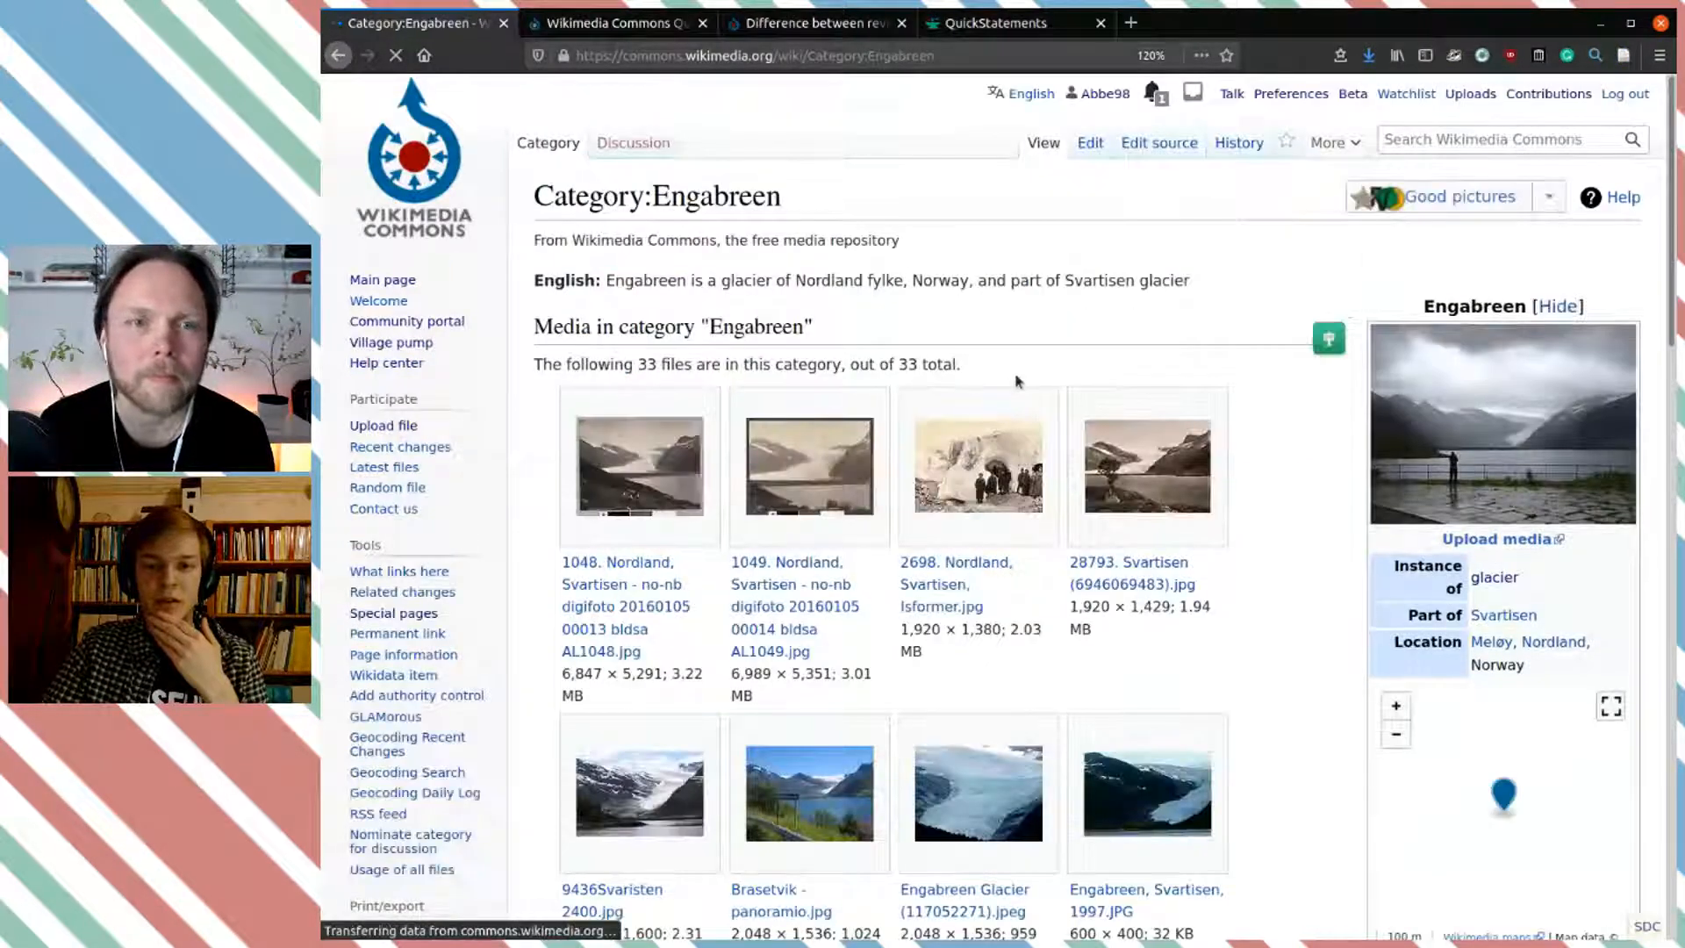
Step: Examine the media files in the Engabreen category
scroll(1016, 380, "down", 5)
scroll(876, 504, "down", 5)
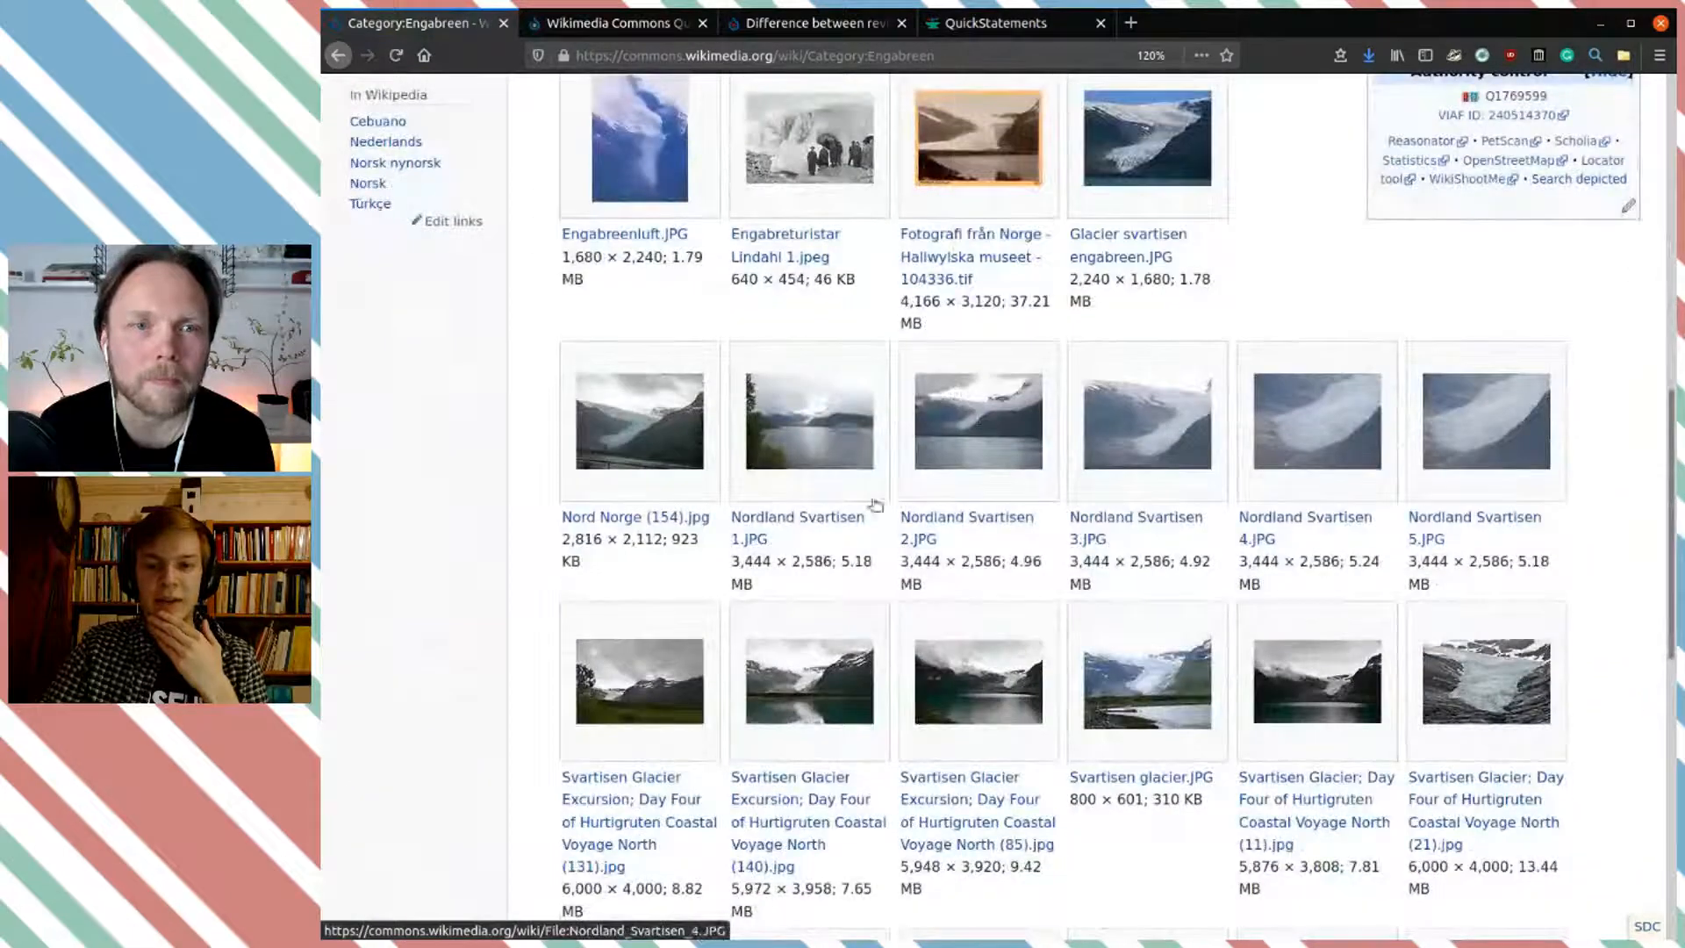
scroll(884, 531, "down", 8)
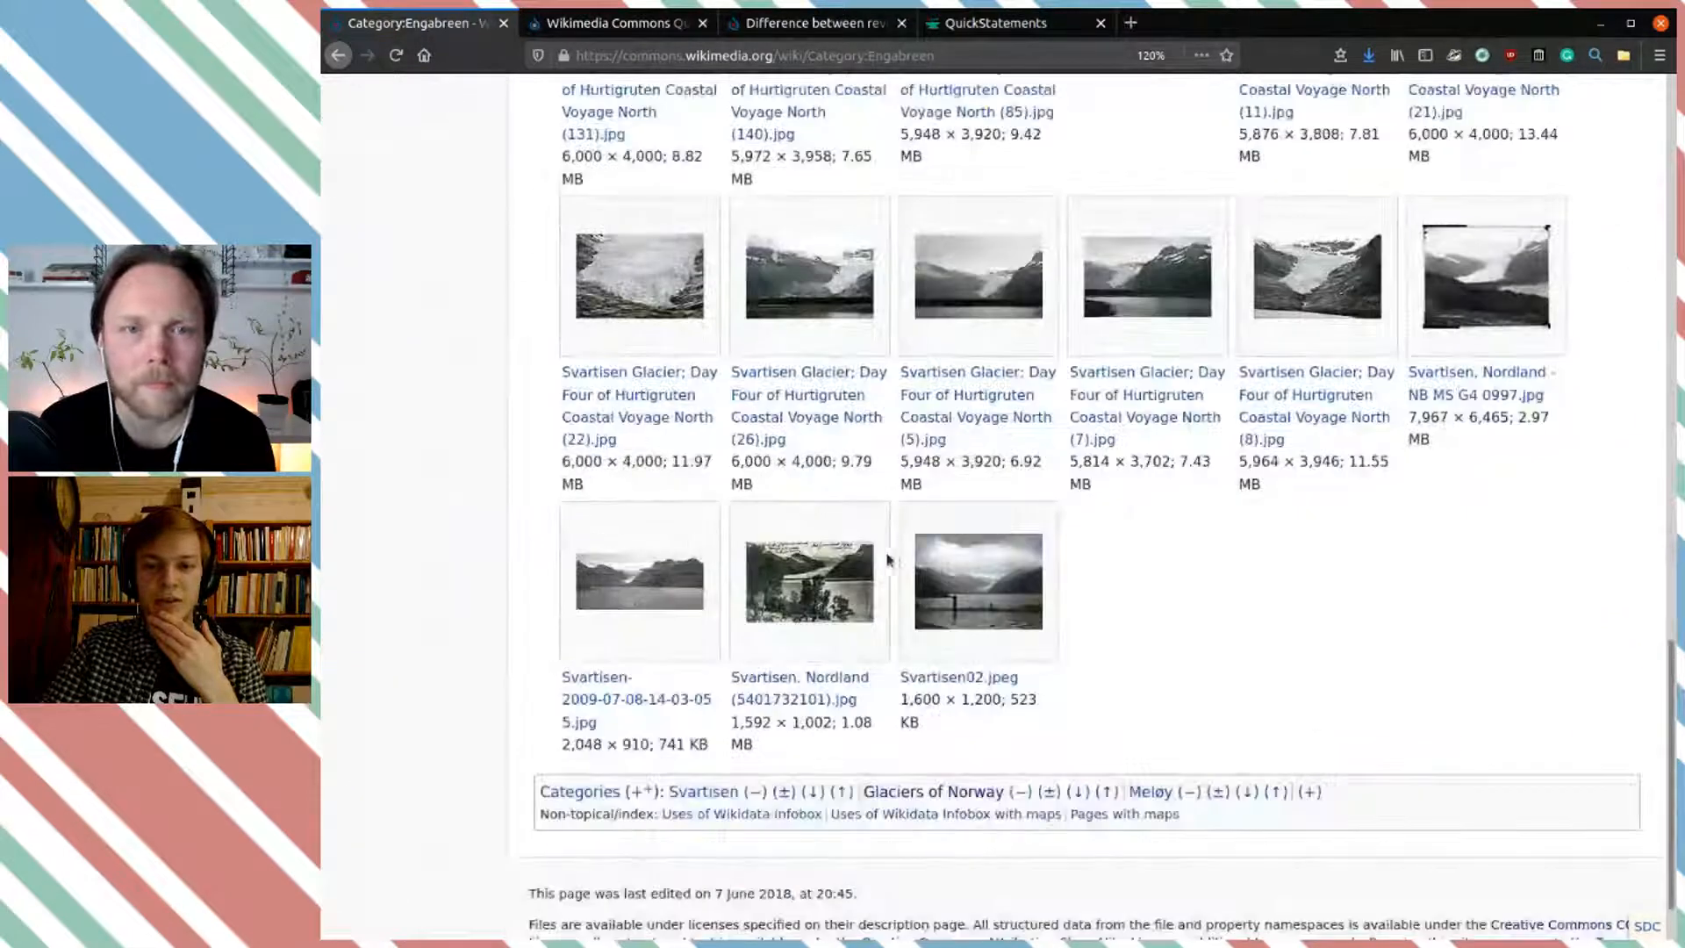
scroll(676, 526, "up", 8)
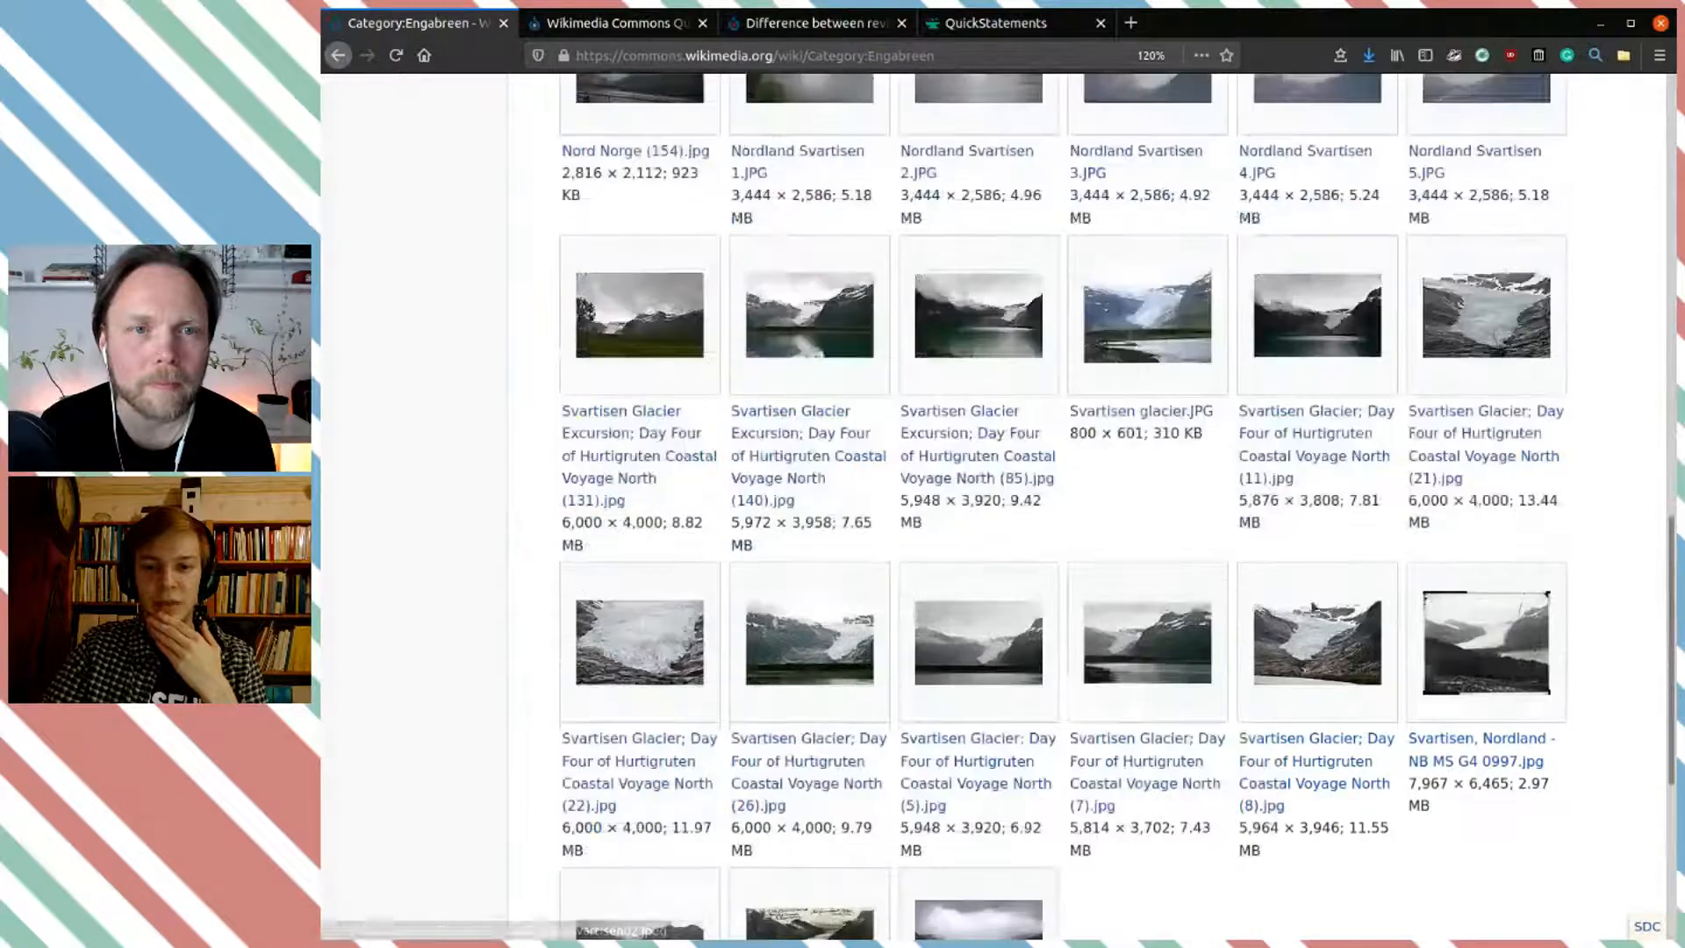
scroll(660, 437, "up", 2)
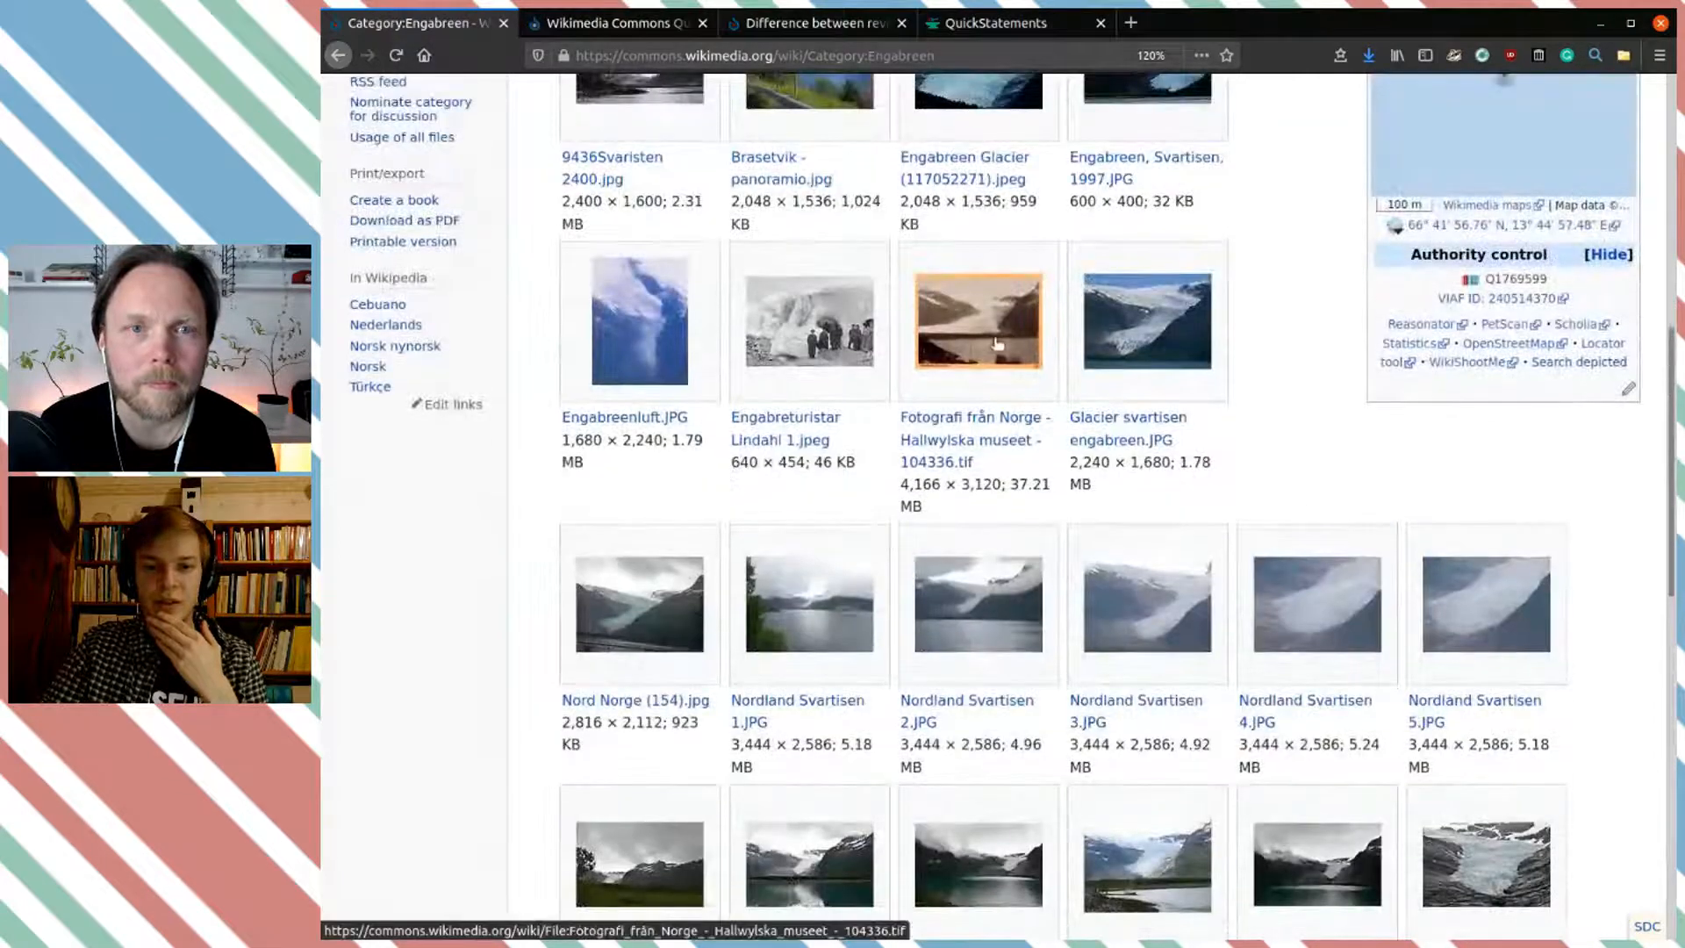
Step: Show the structured data of the files in the Engabreen category and review their existing statements
scroll(897, 342, "up", 1)
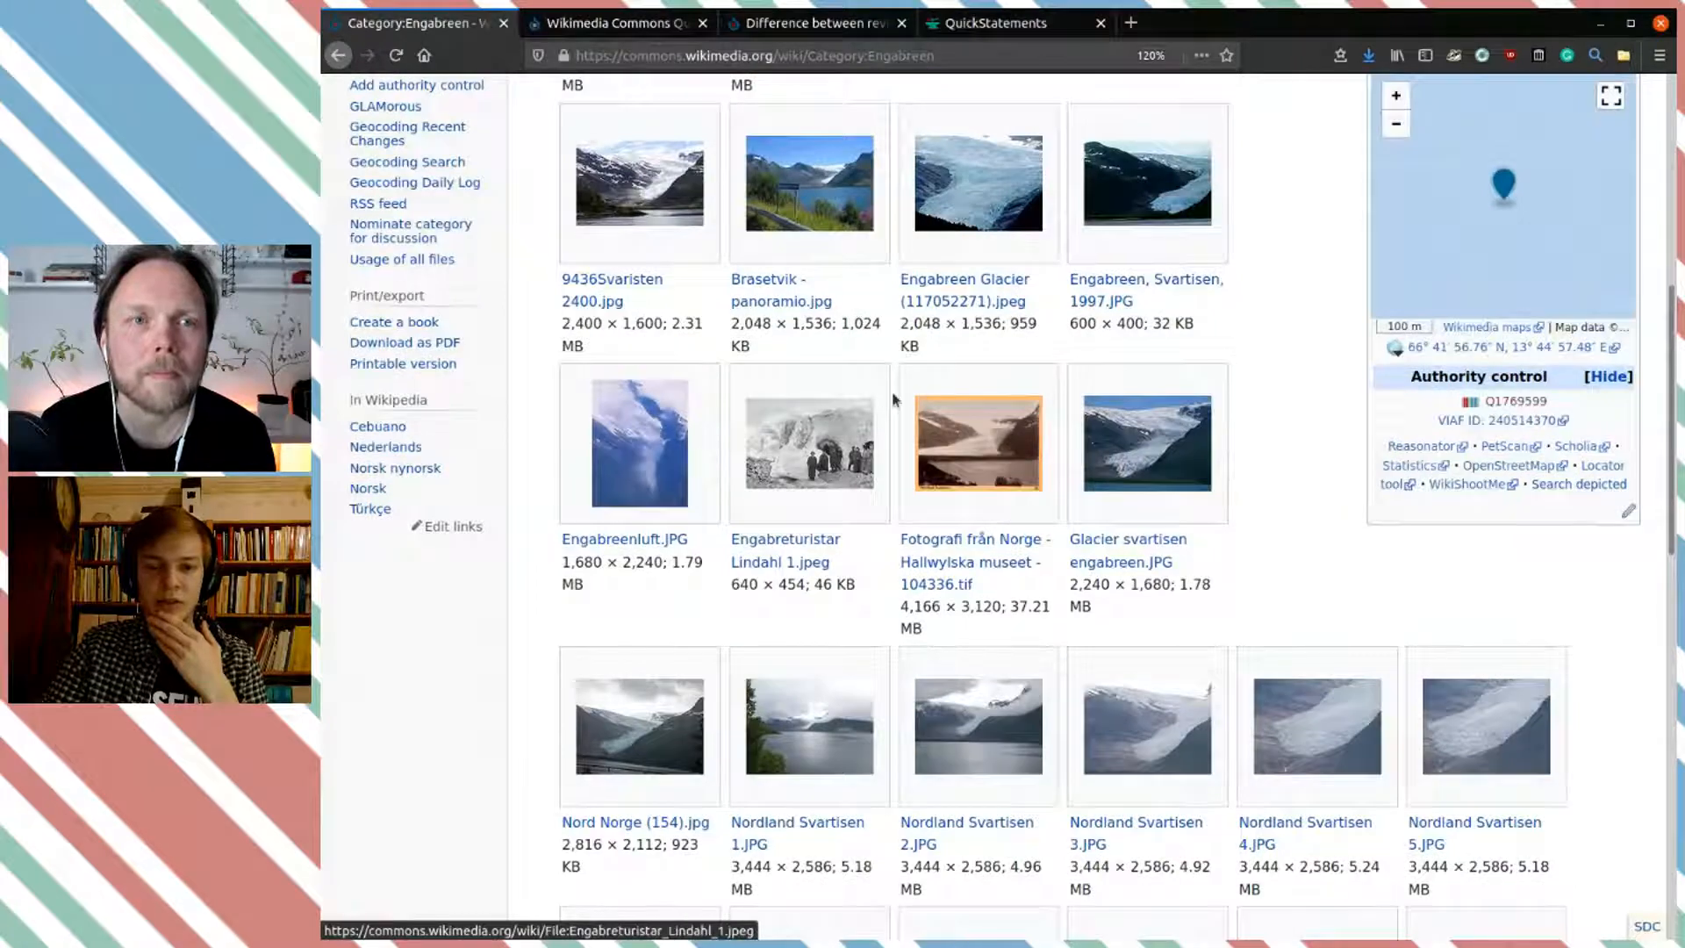
scroll(965, 377, "up", 1)
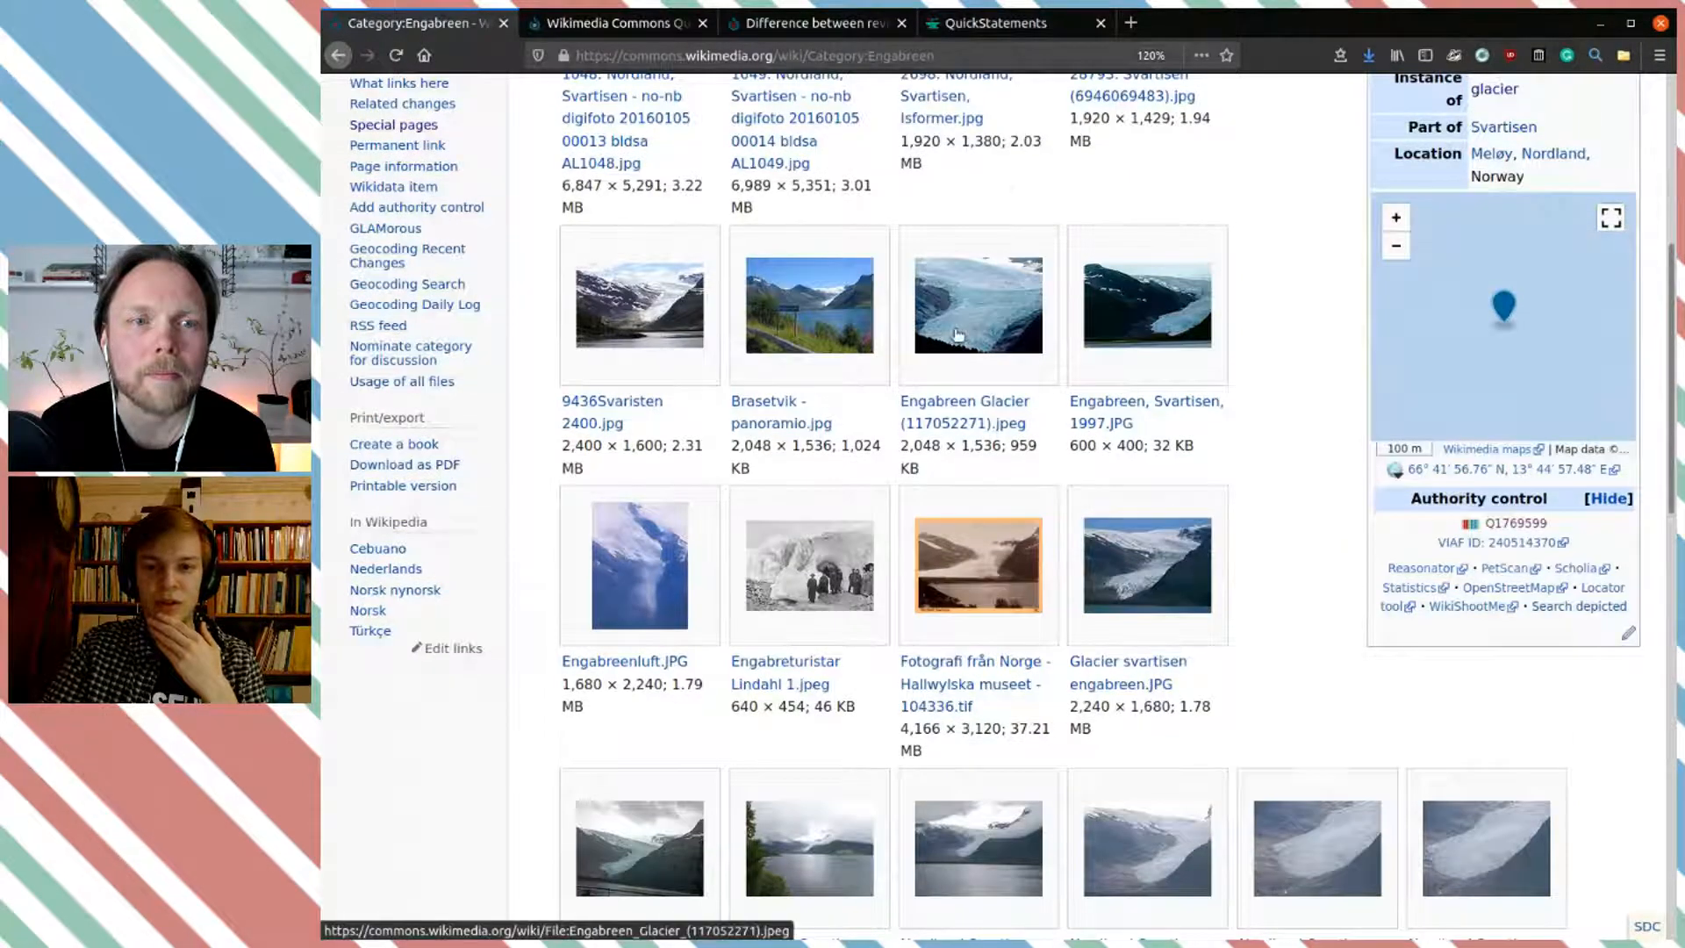
scroll(956, 333, "up", 2)
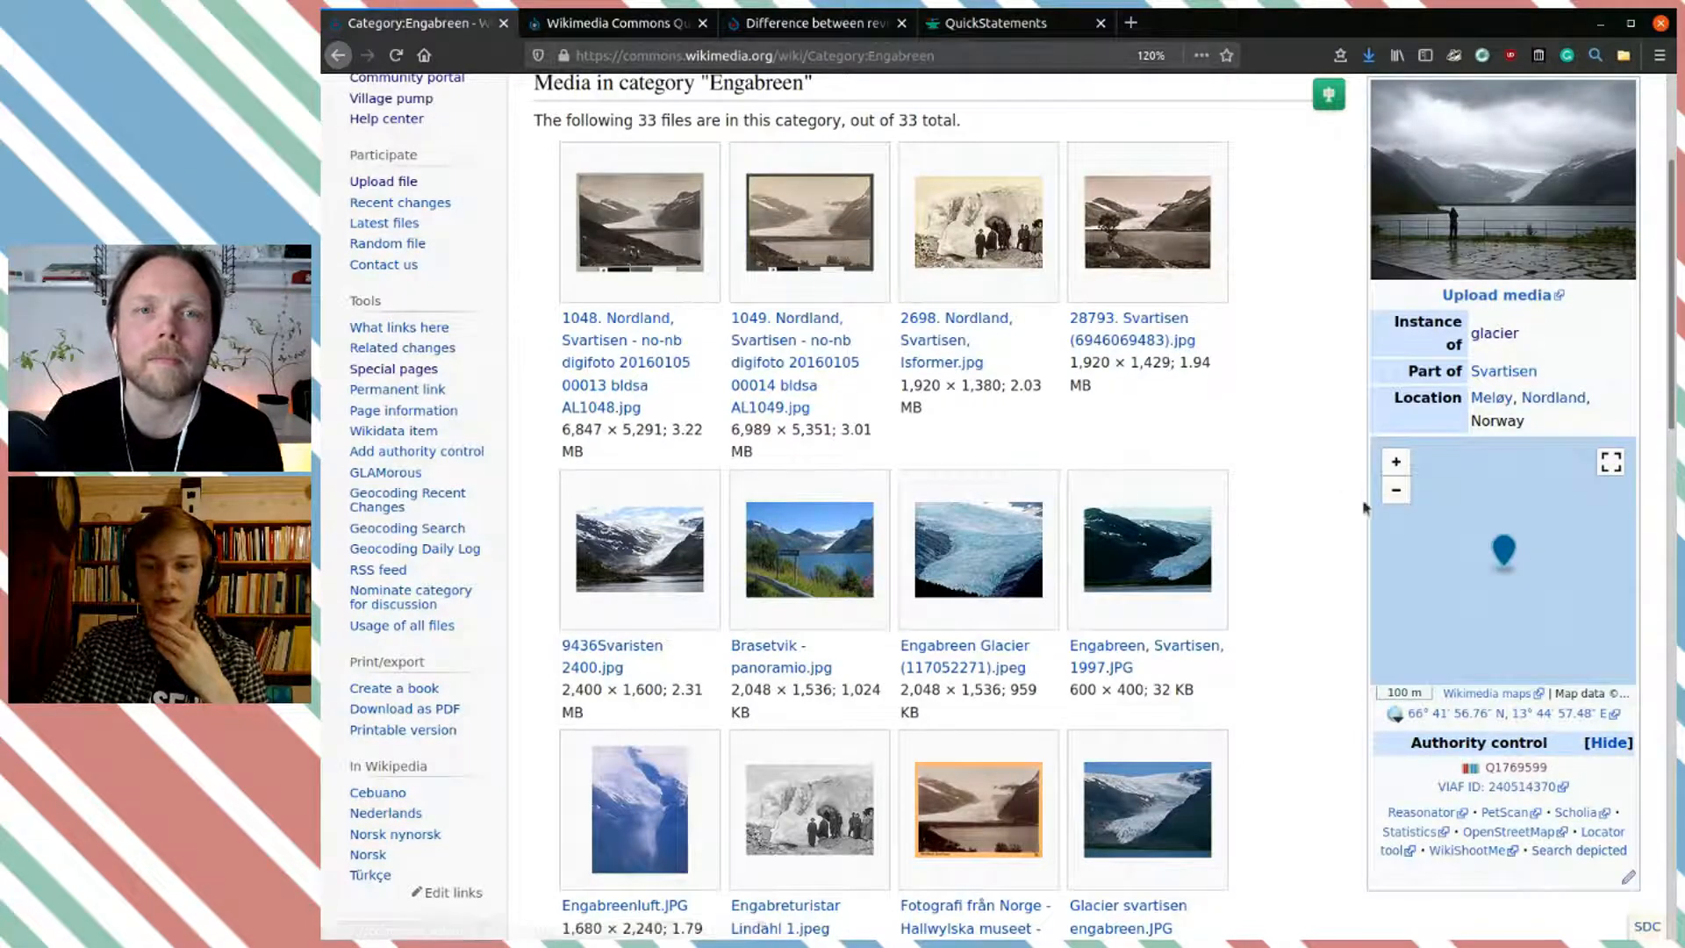
left_click(1646, 928)
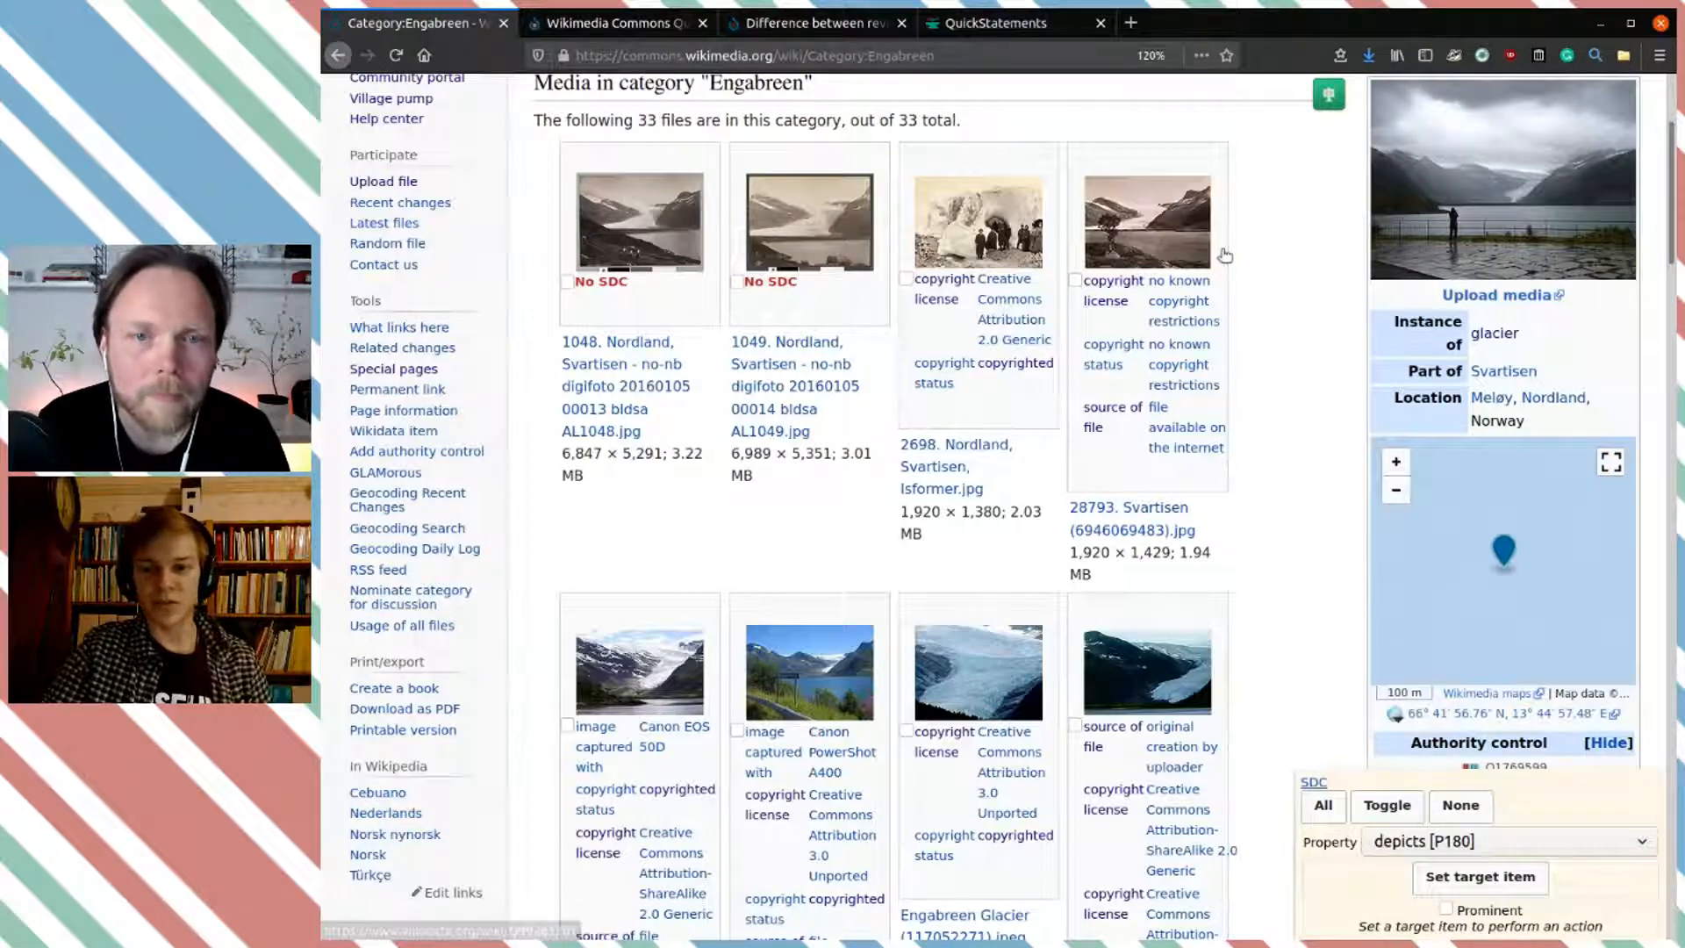
scroll(974, 474, "down", 3)
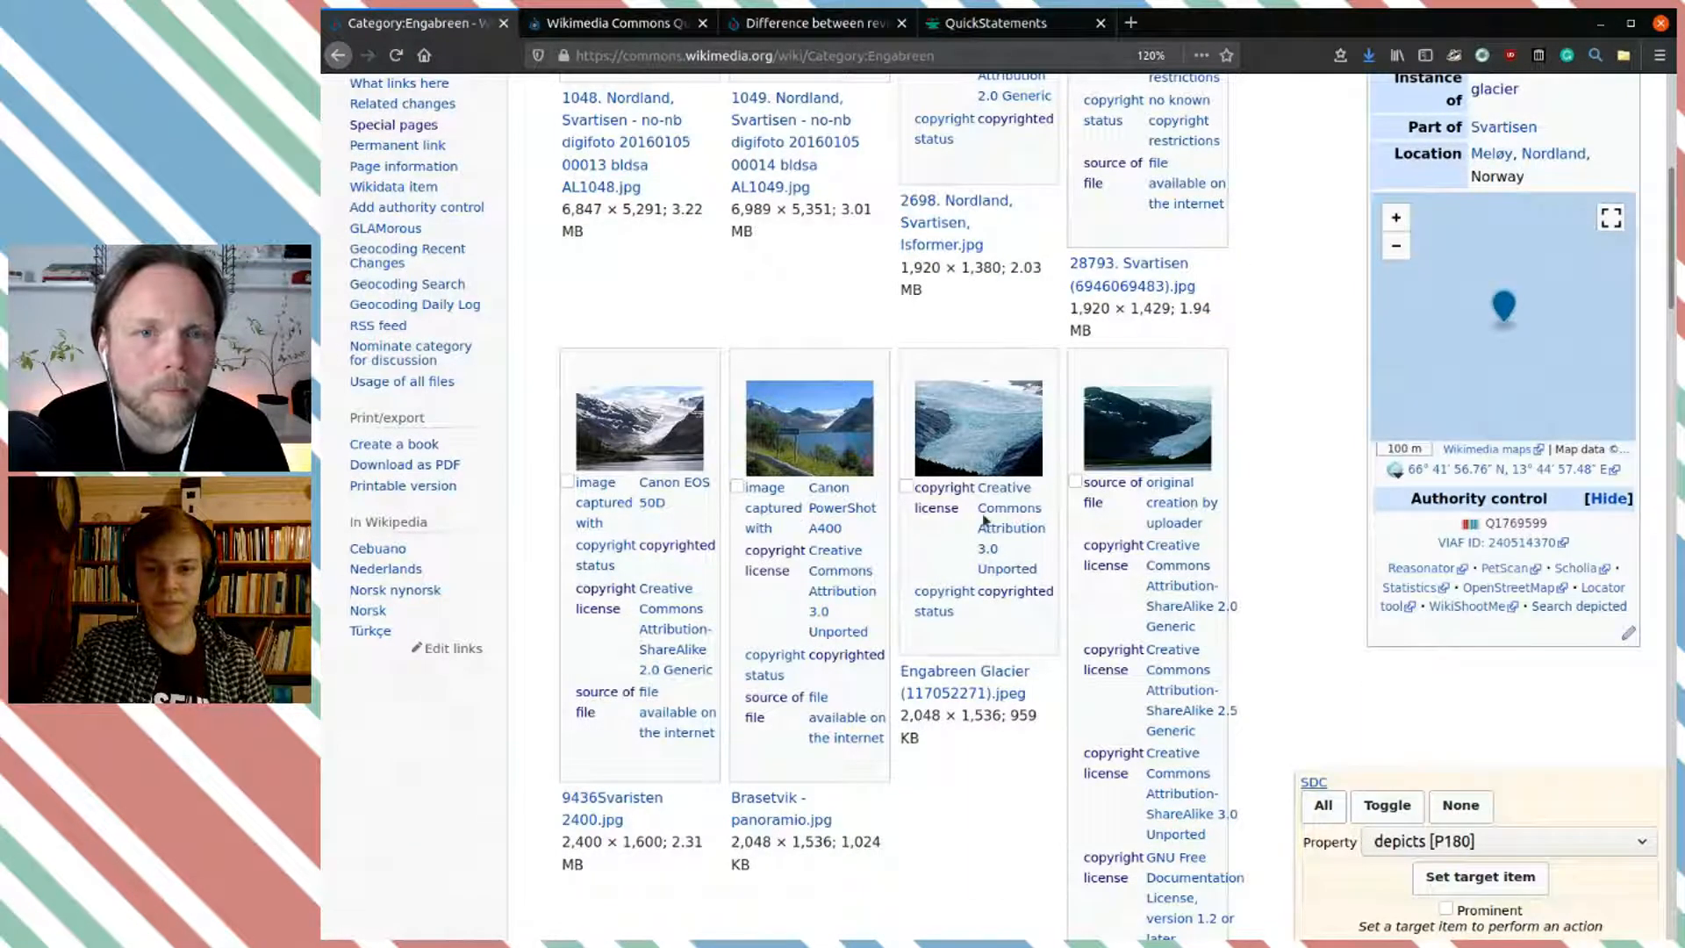
scroll(1151, 500, "down", 5)
scroll(1151, 500, "down", 4)
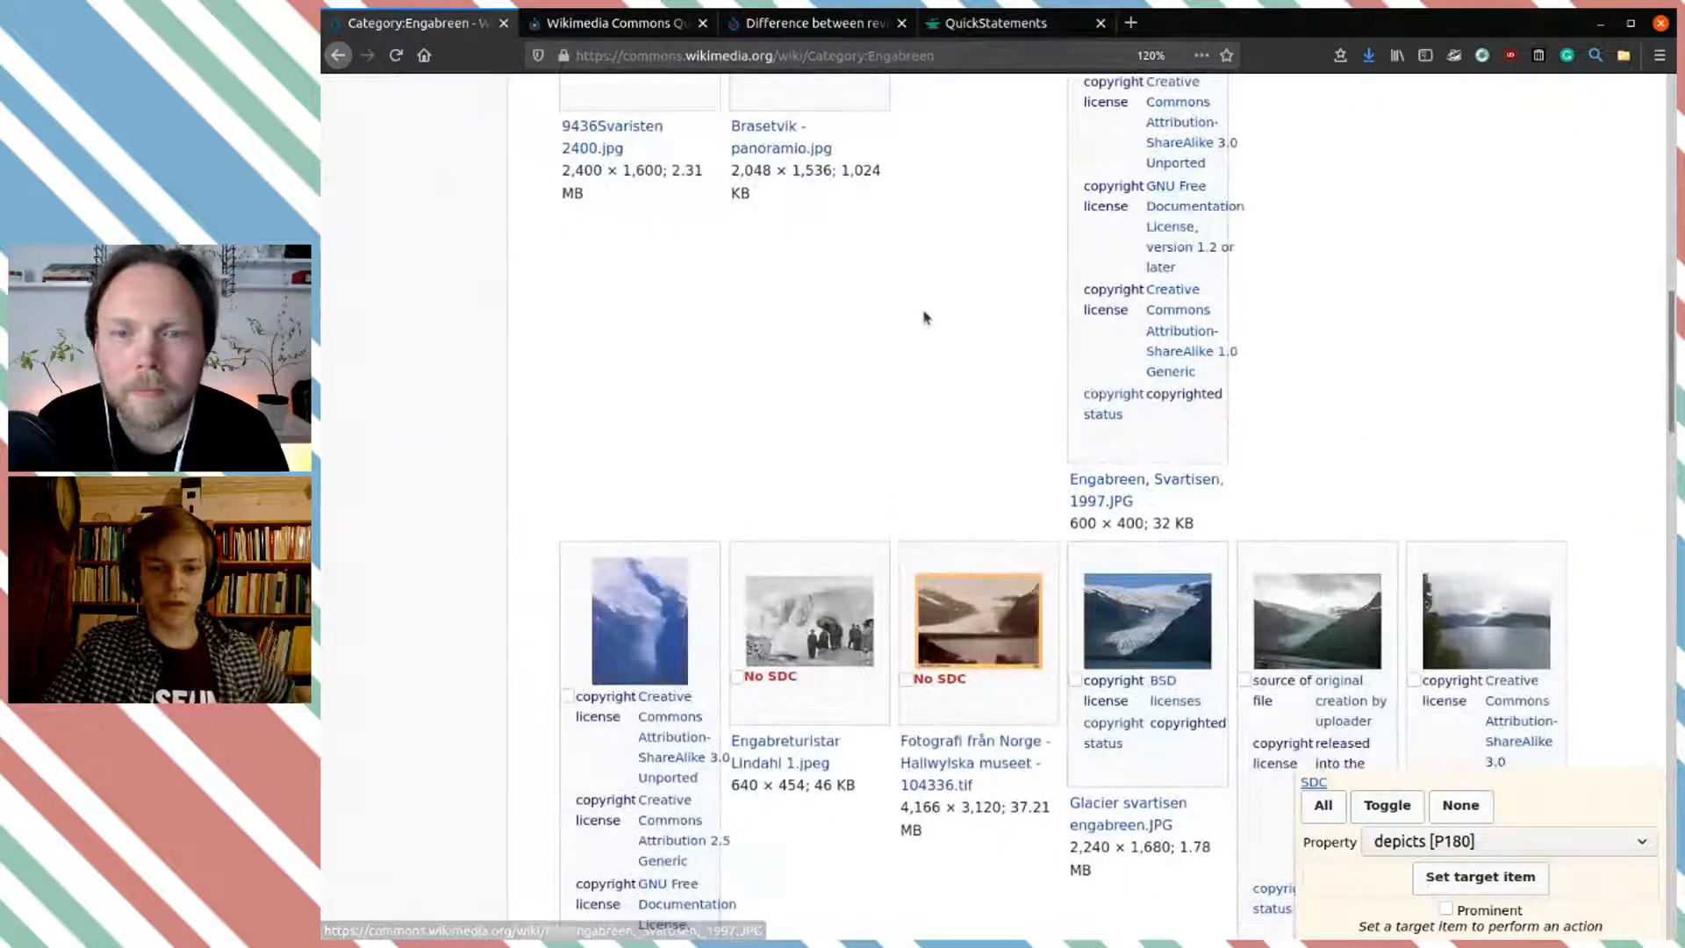
Step: Search the Engabreen category page for the word "depicts" to check for existing depicts statements
key("ctrl+f")
type("de")
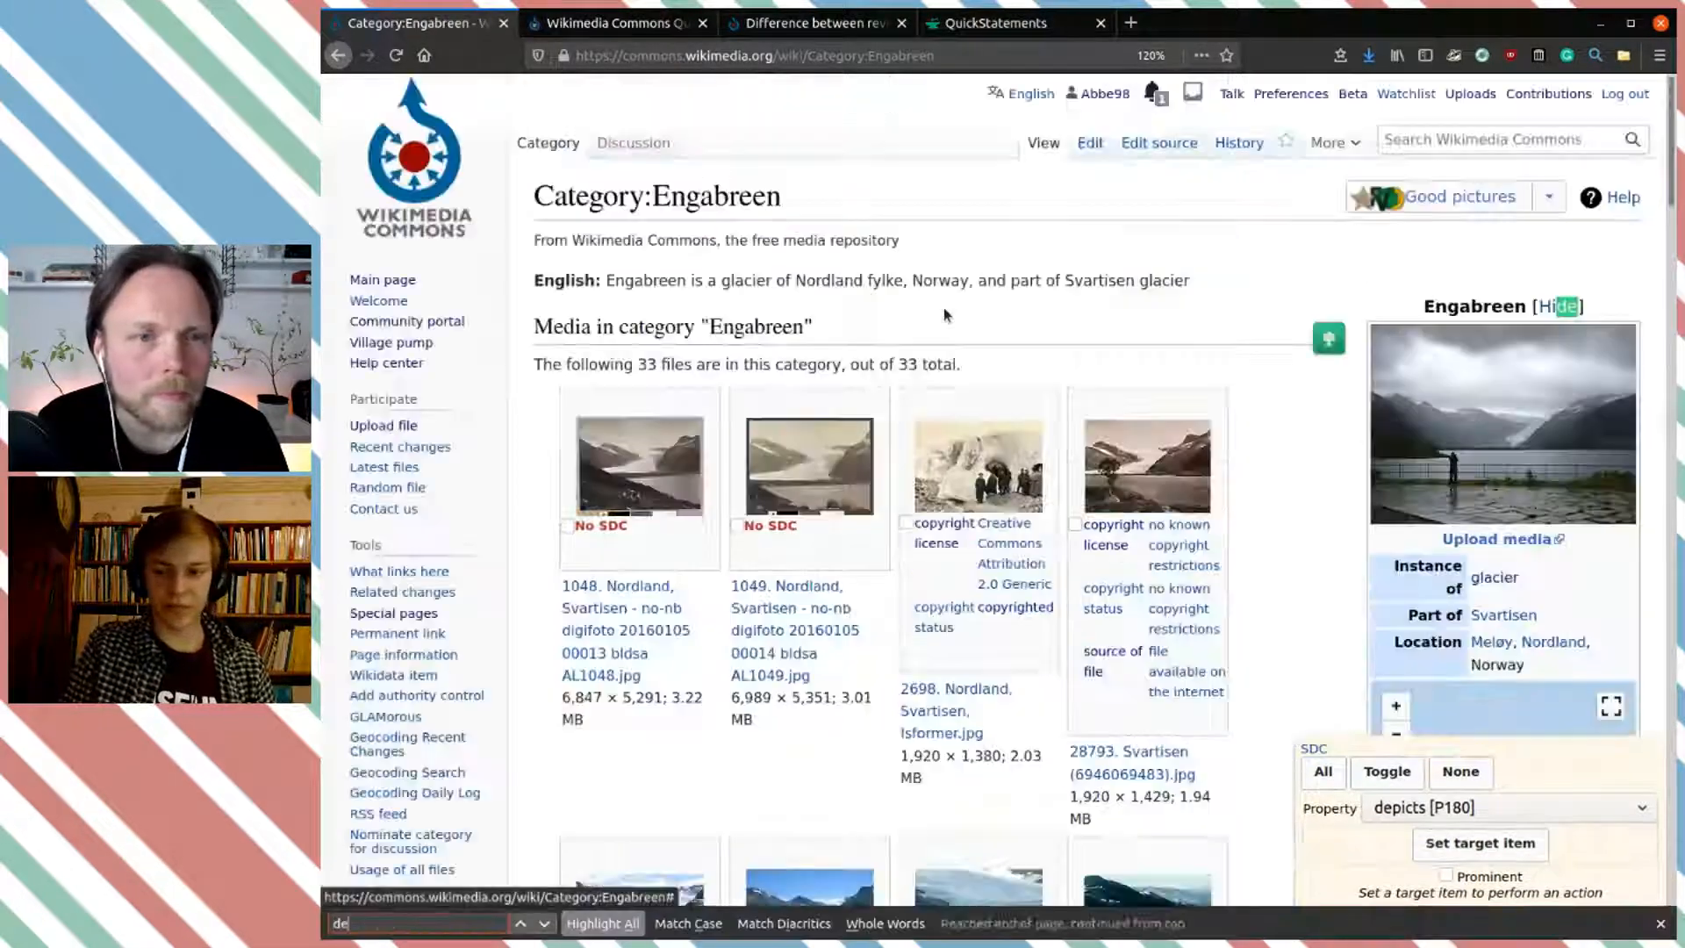
type("picts")
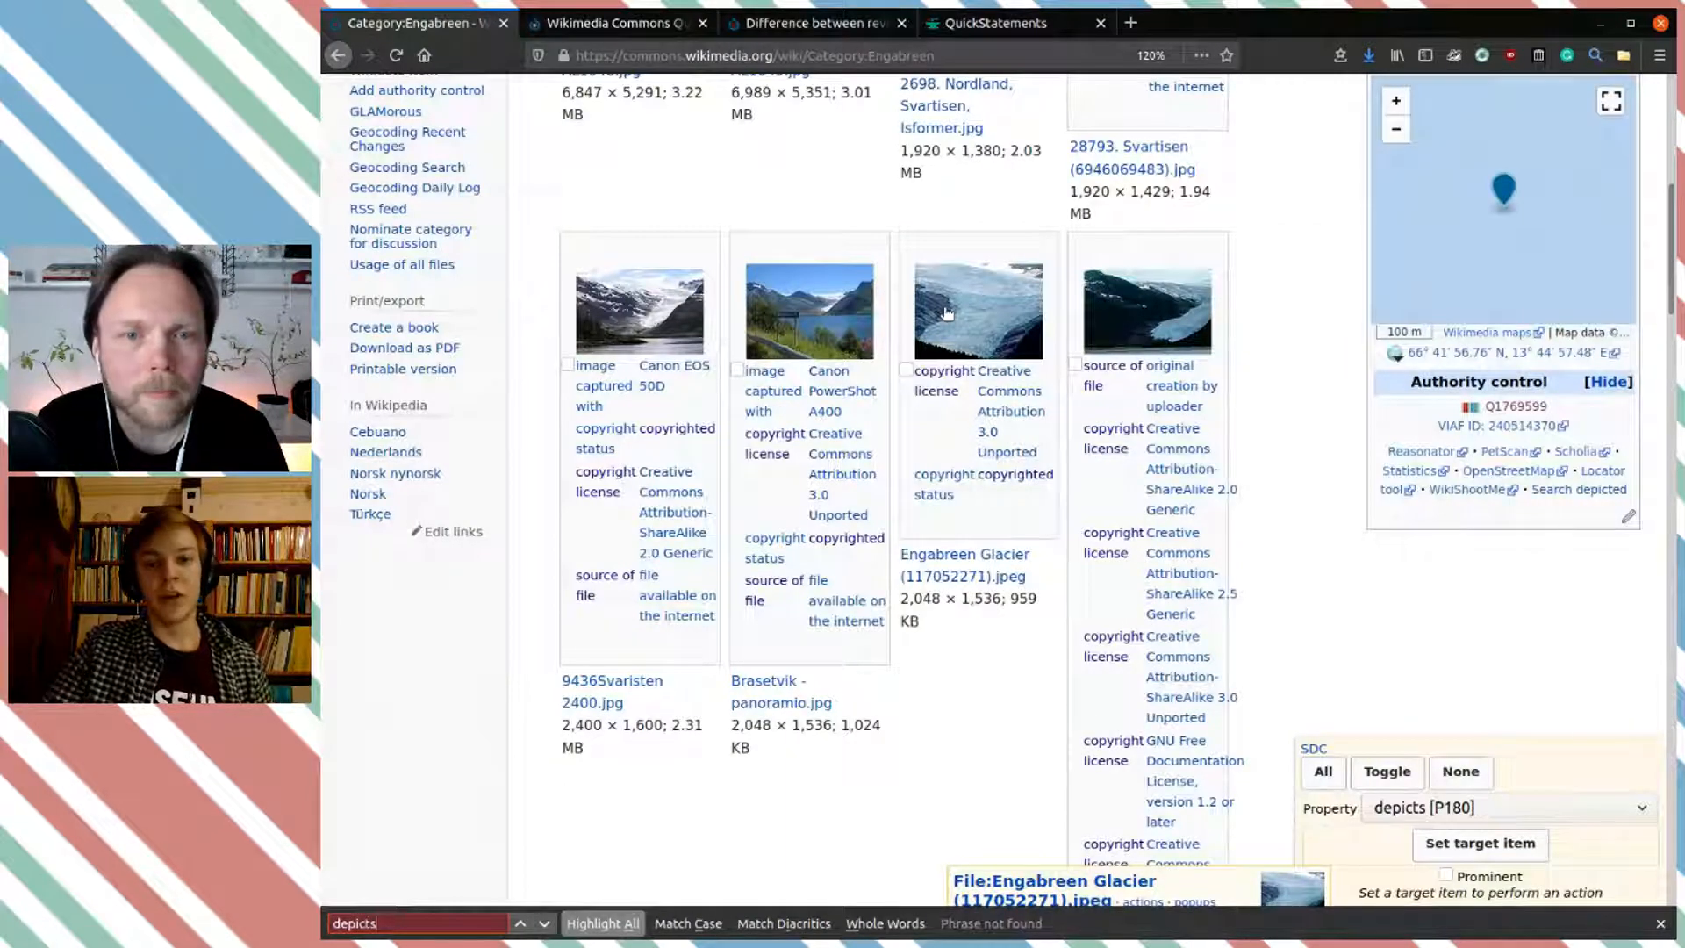
scroll(1052, 235, "up", 5)
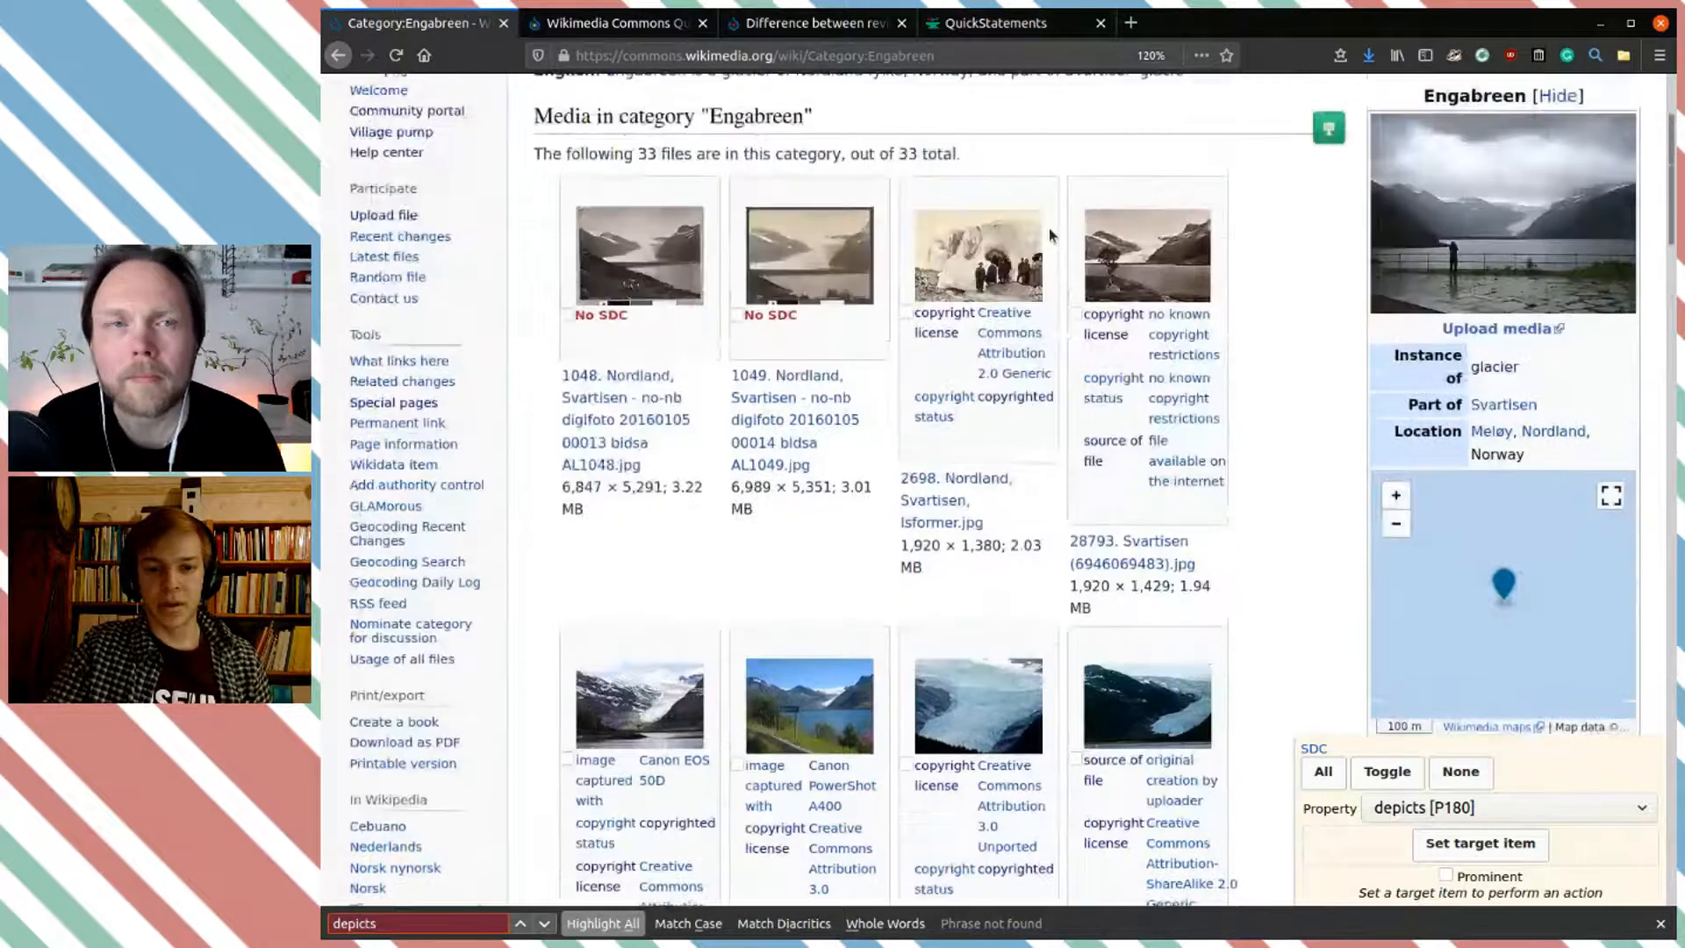
scroll(1050, 235, "up", 3)
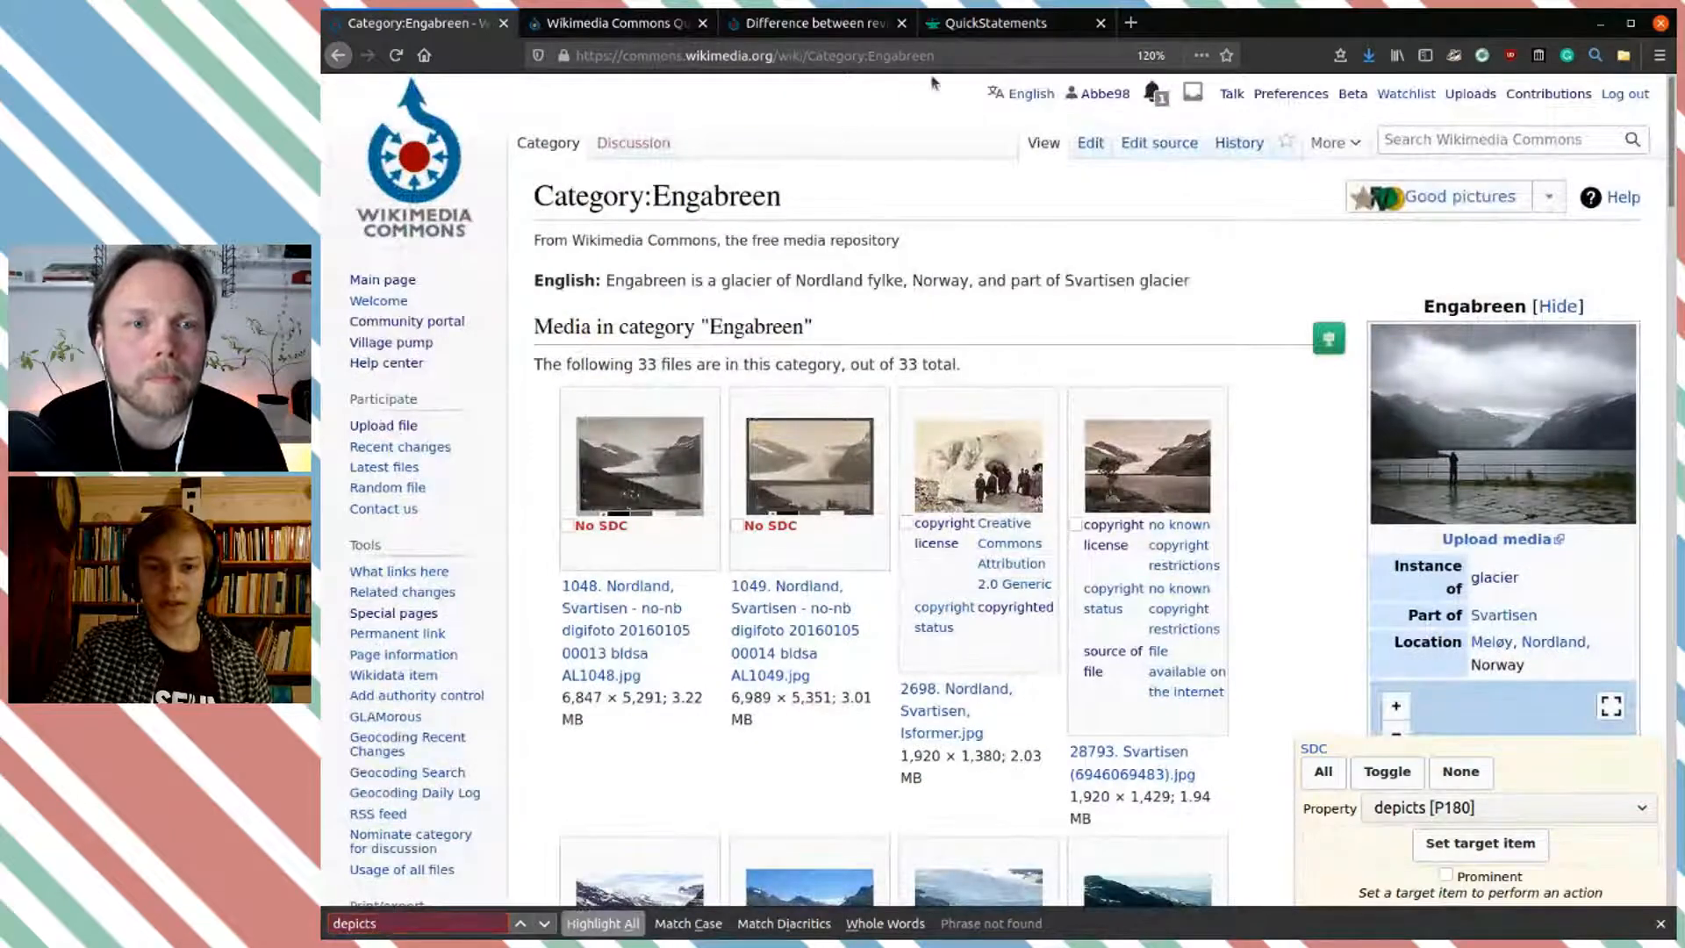
Step: Copy the category's full name and replace the gcmtitle value in the Commons query with Category:Engabreen
left_click_drag(935, 55, 809, 55)
key("ctrl+c")
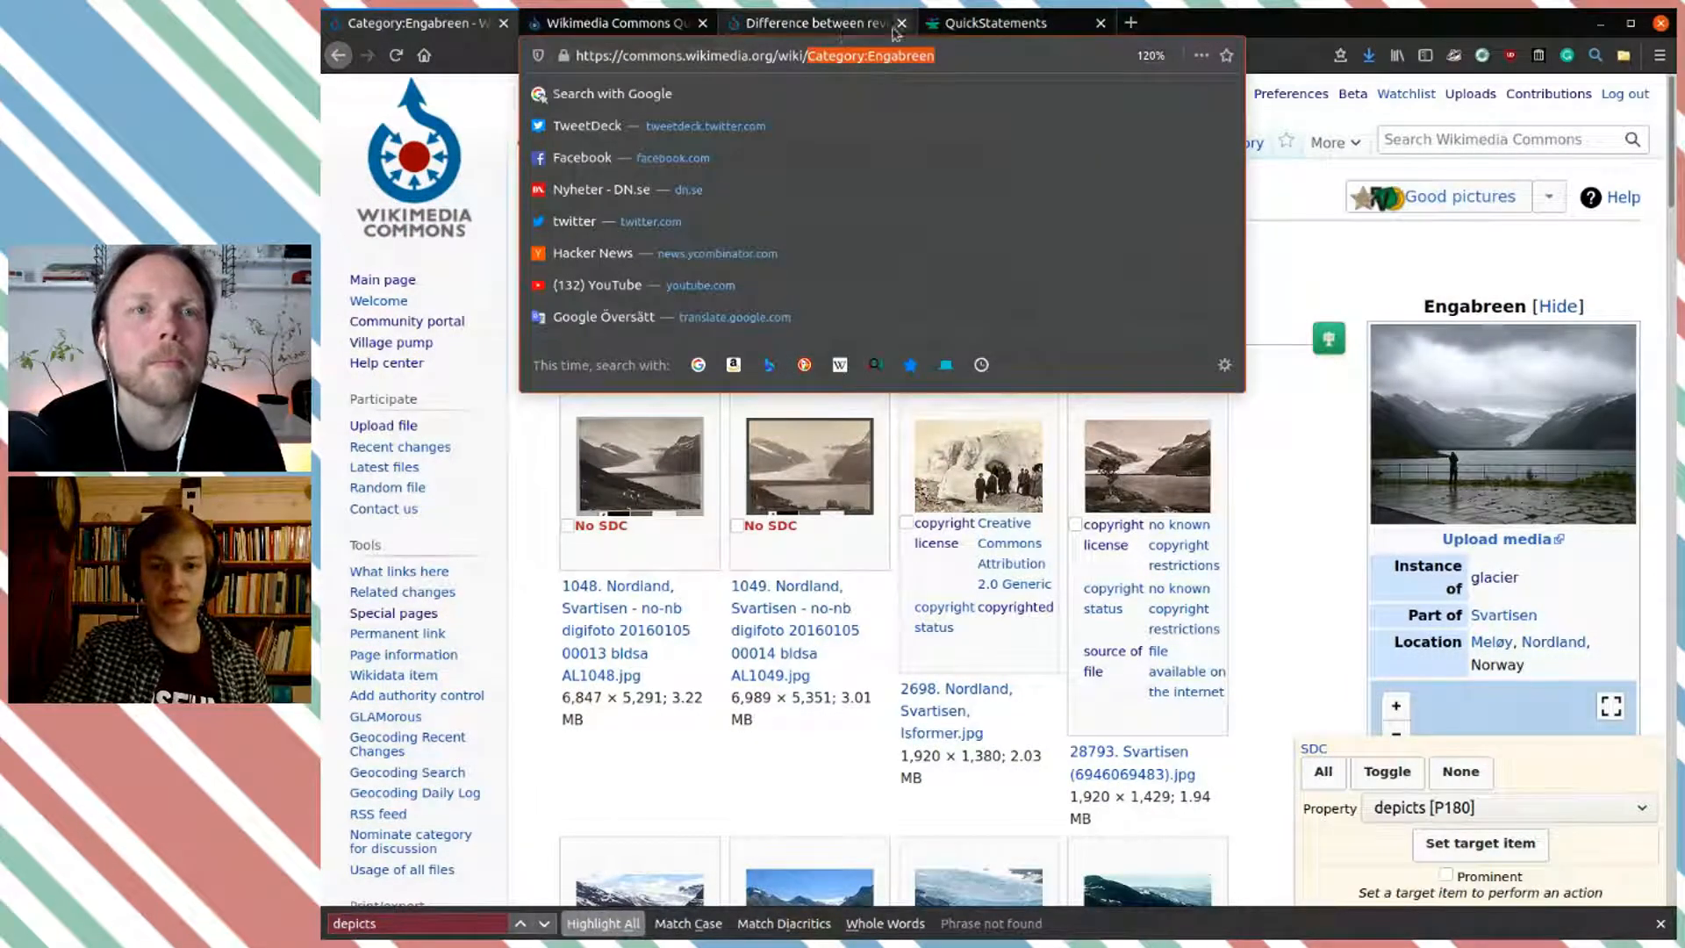
left_click(620, 26)
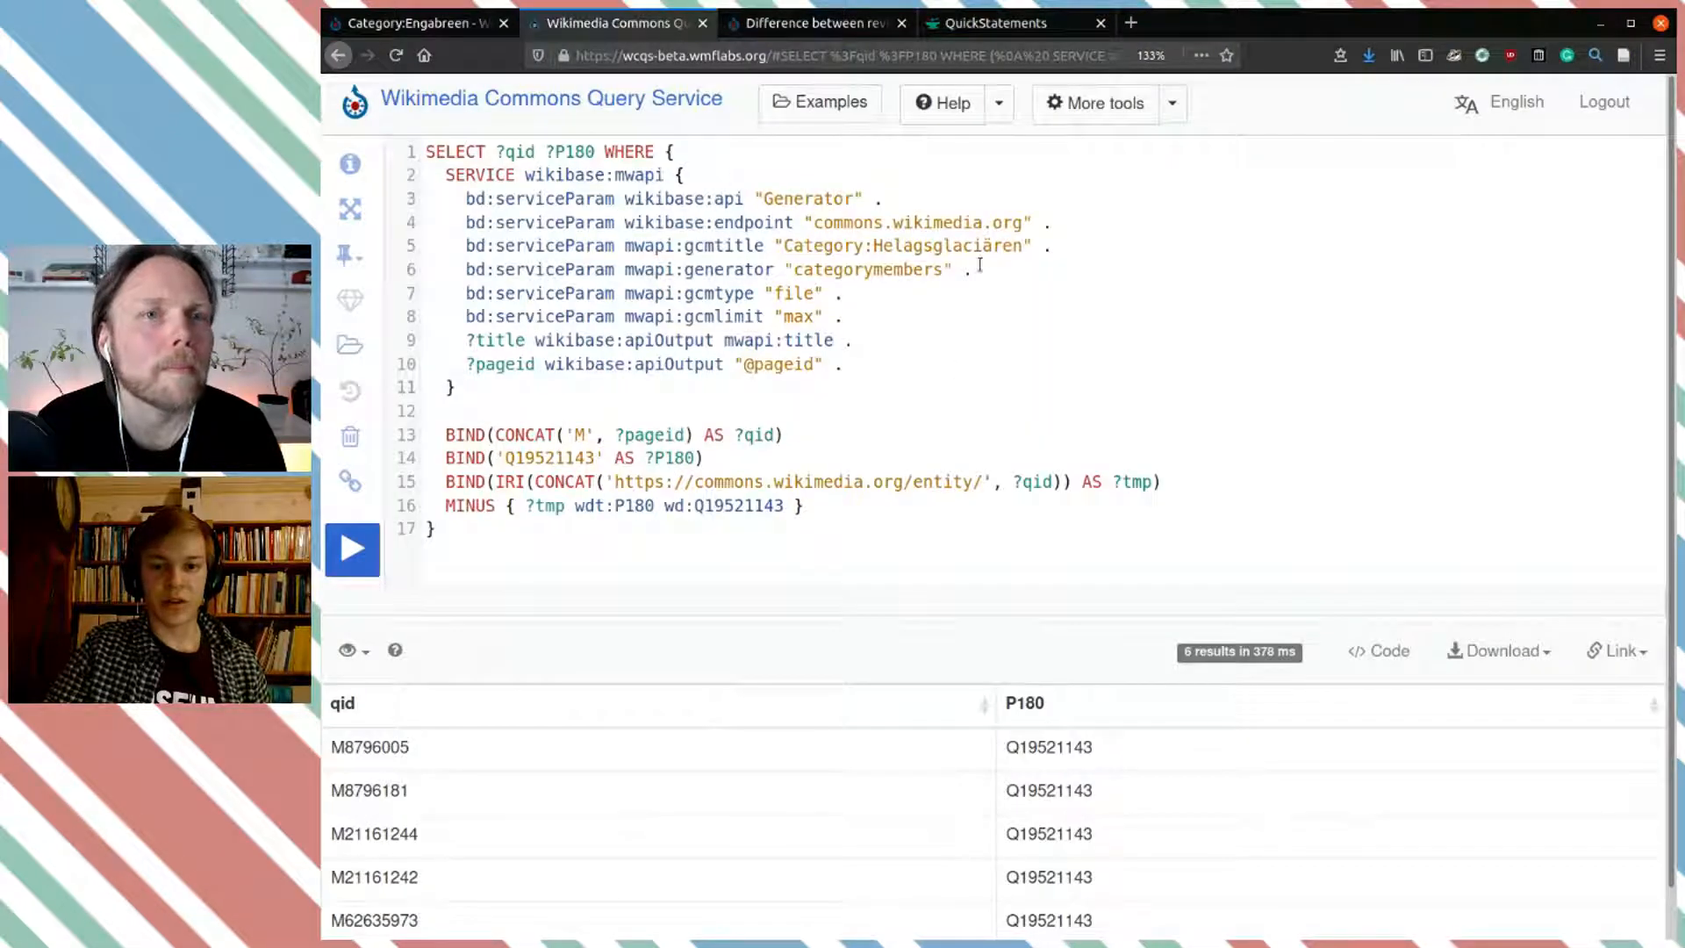
left_click_drag(1022, 245, 790, 246)
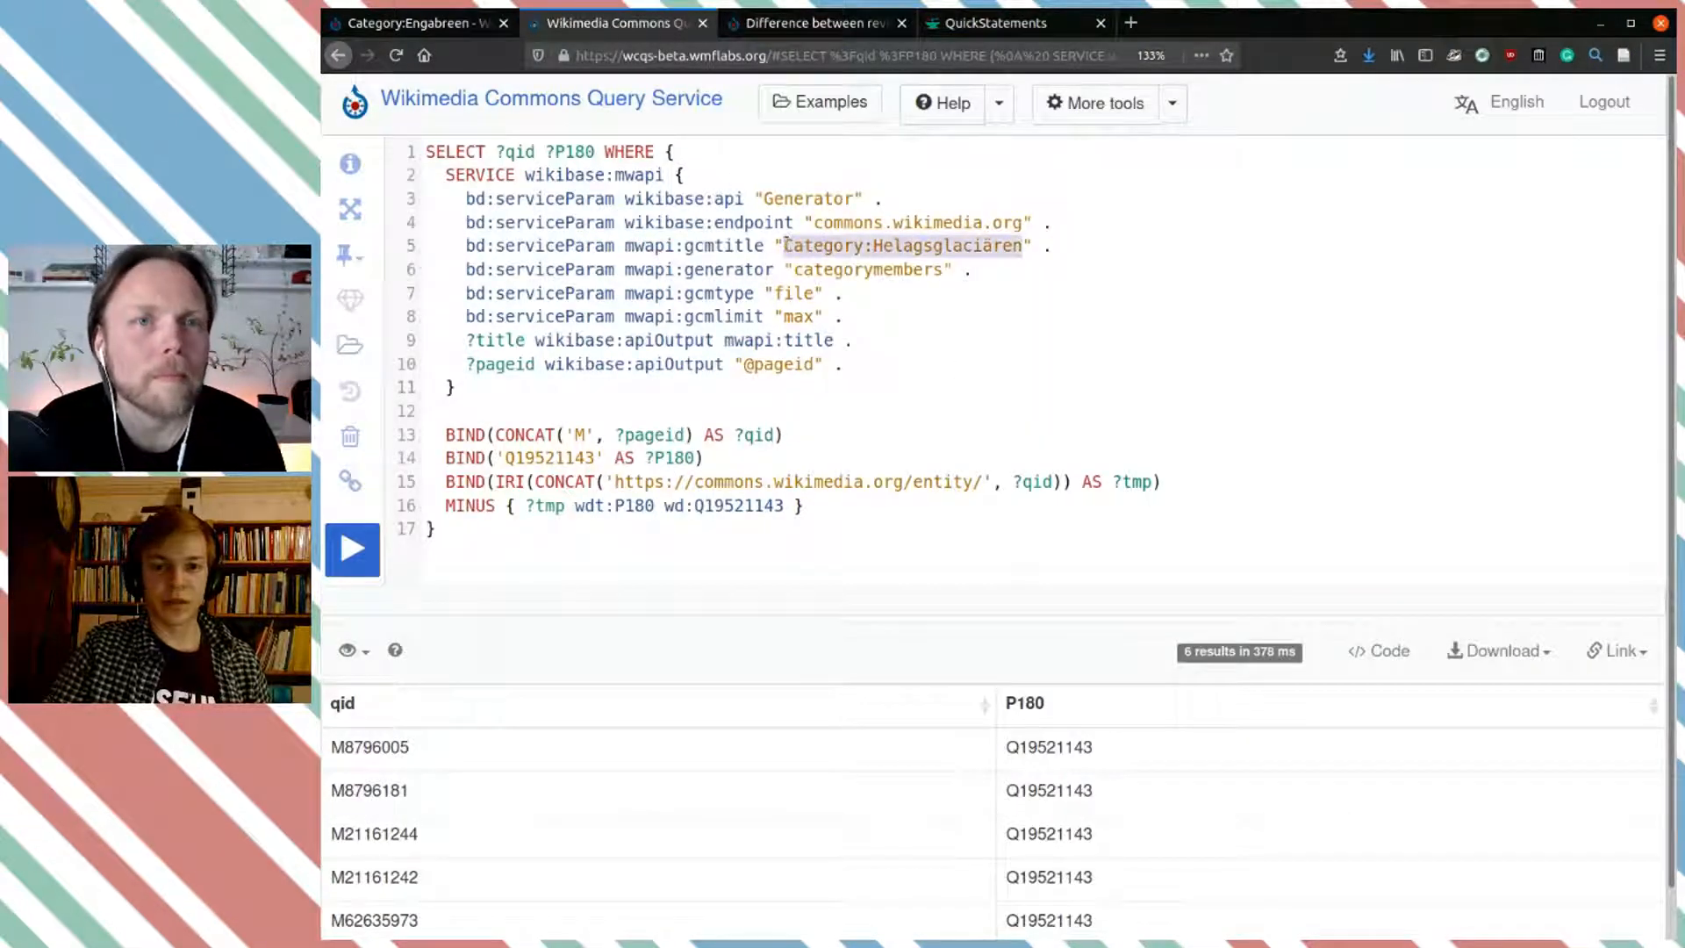
key("ctrl+v")
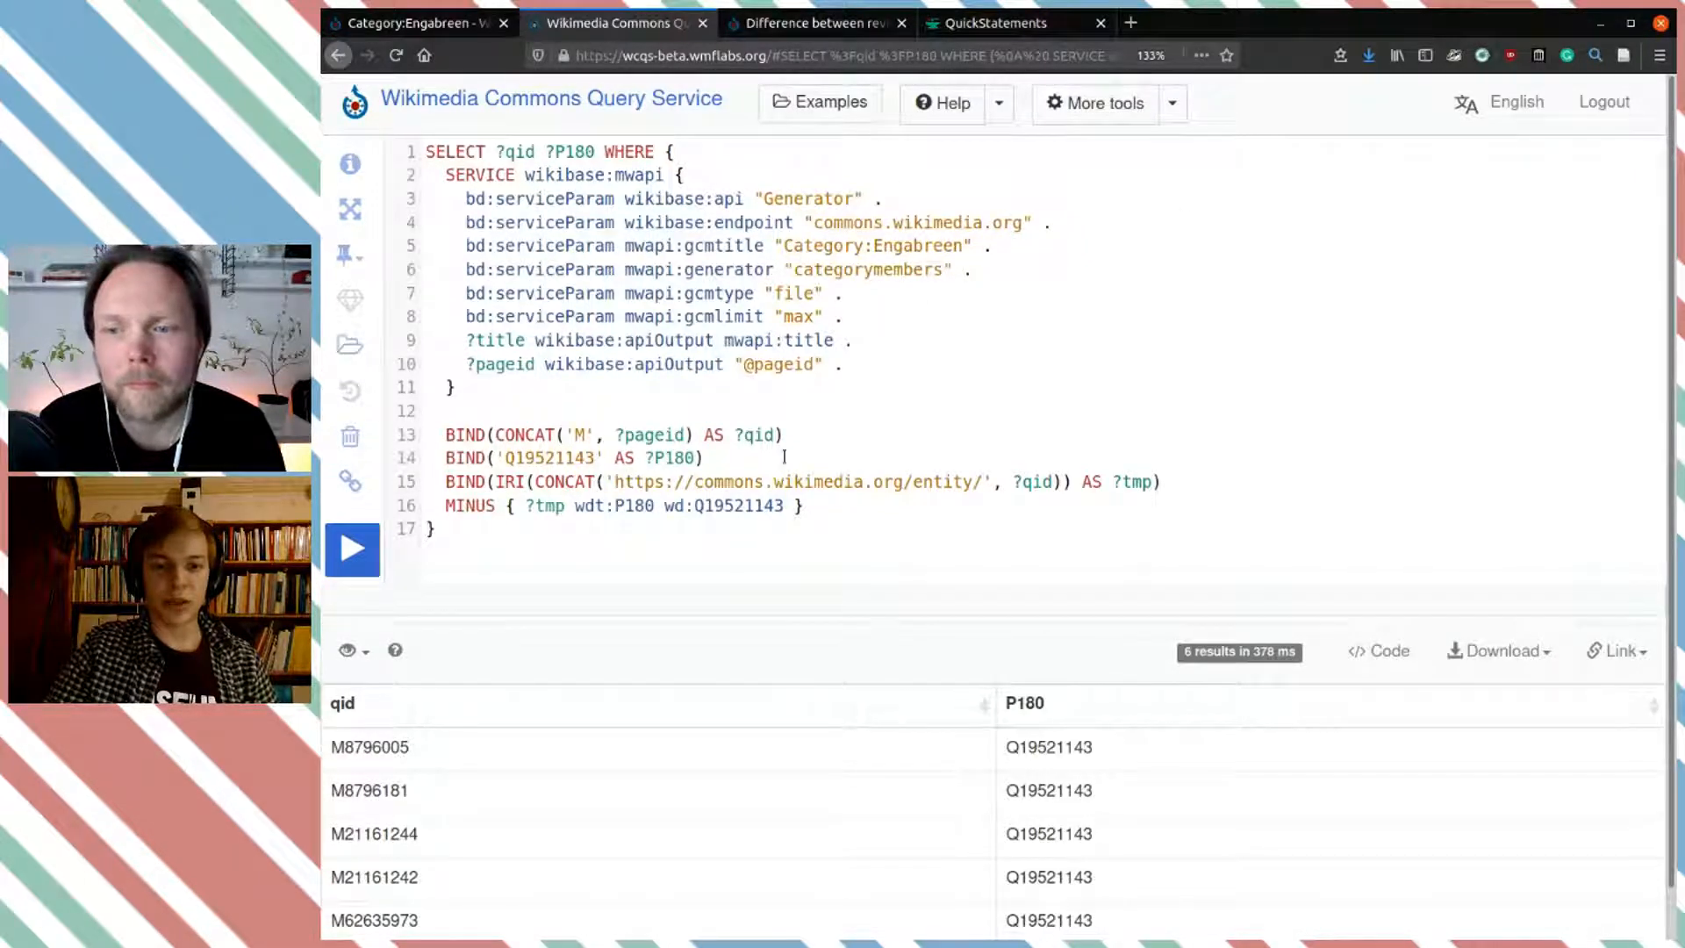
Step: Open the Wikidata item linked from the Engabreen category in a new tab and copy its QID
mouse_move(737, 506)
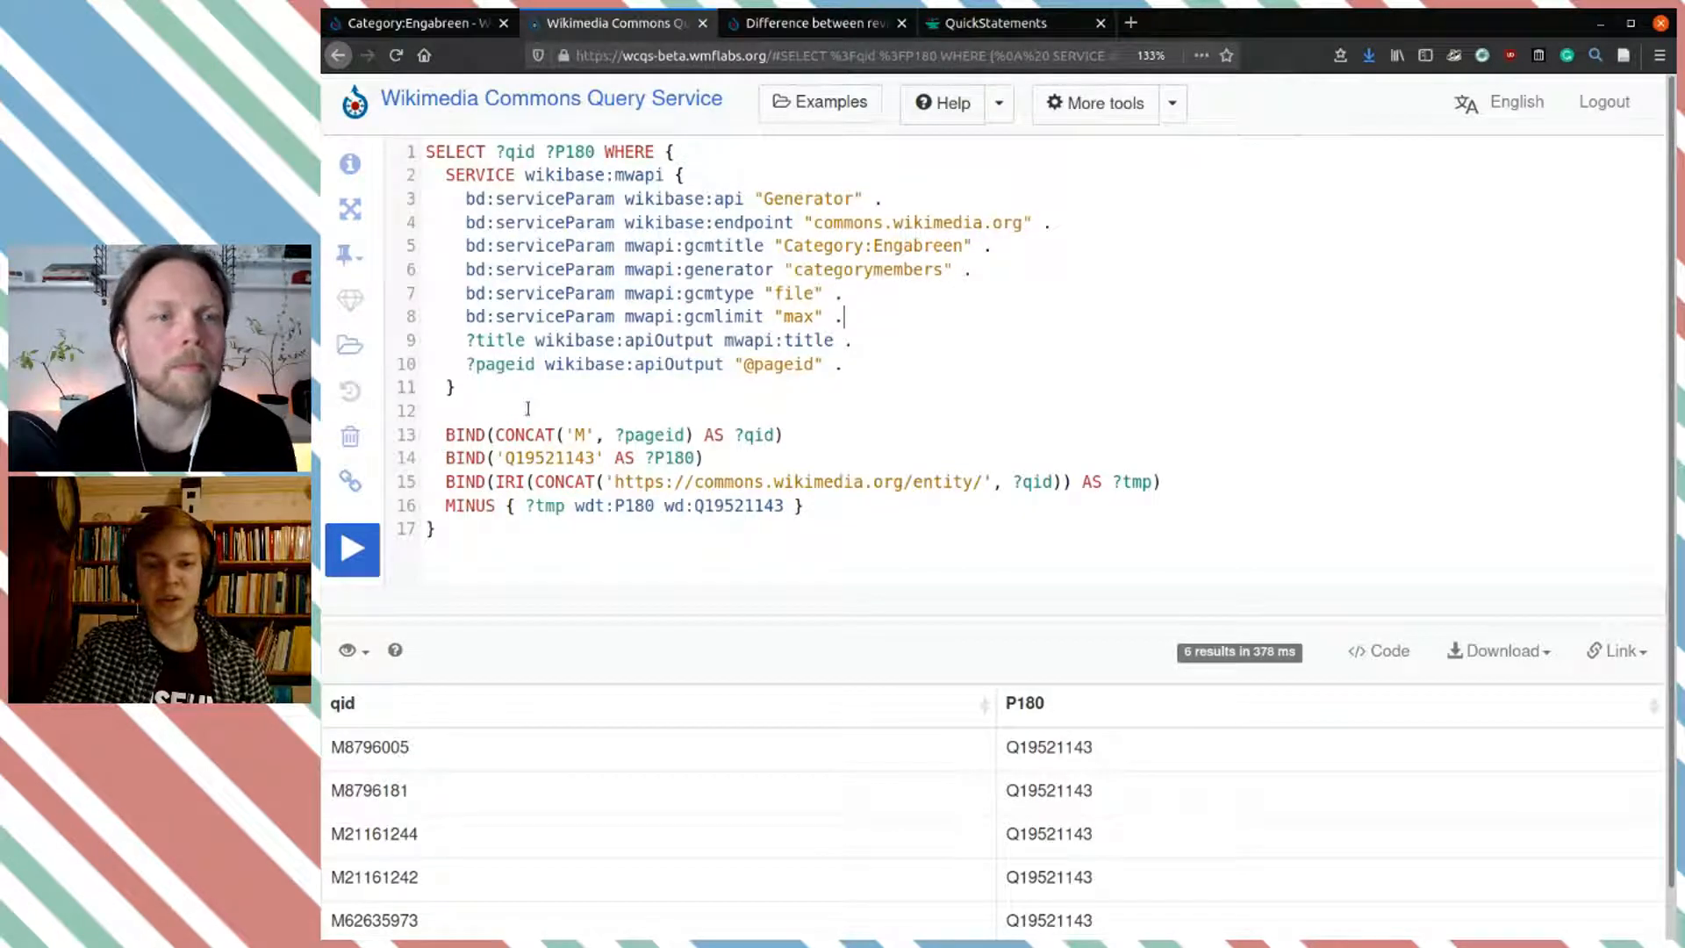
double_click(536, 457)
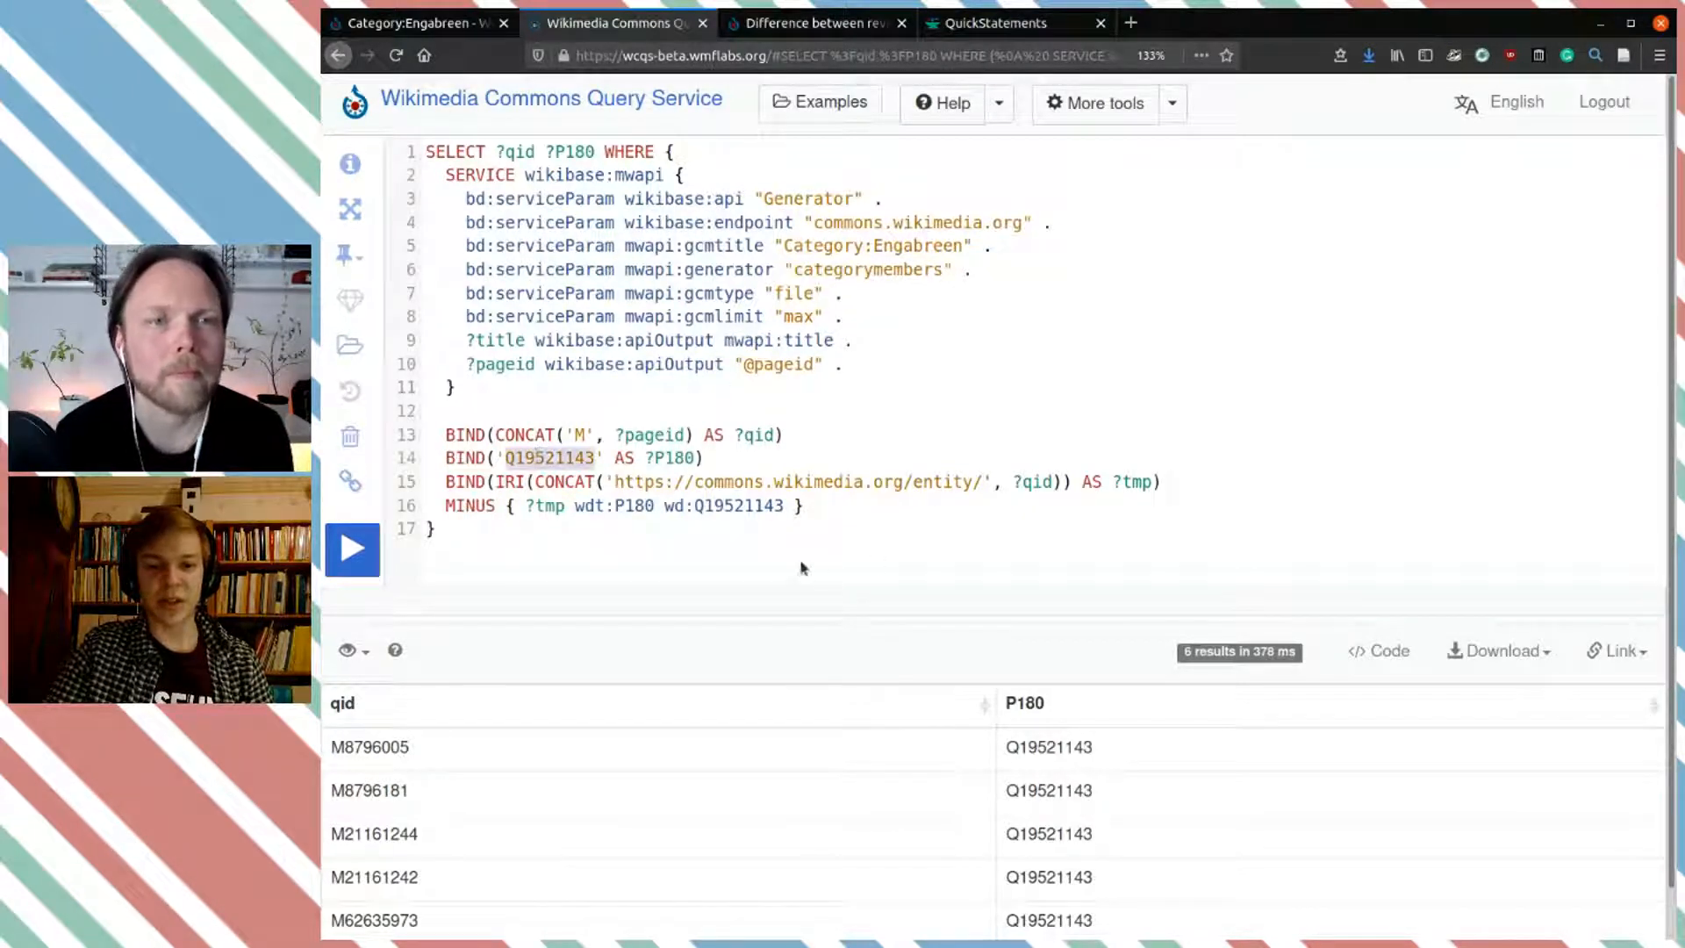
double_click(748, 506)
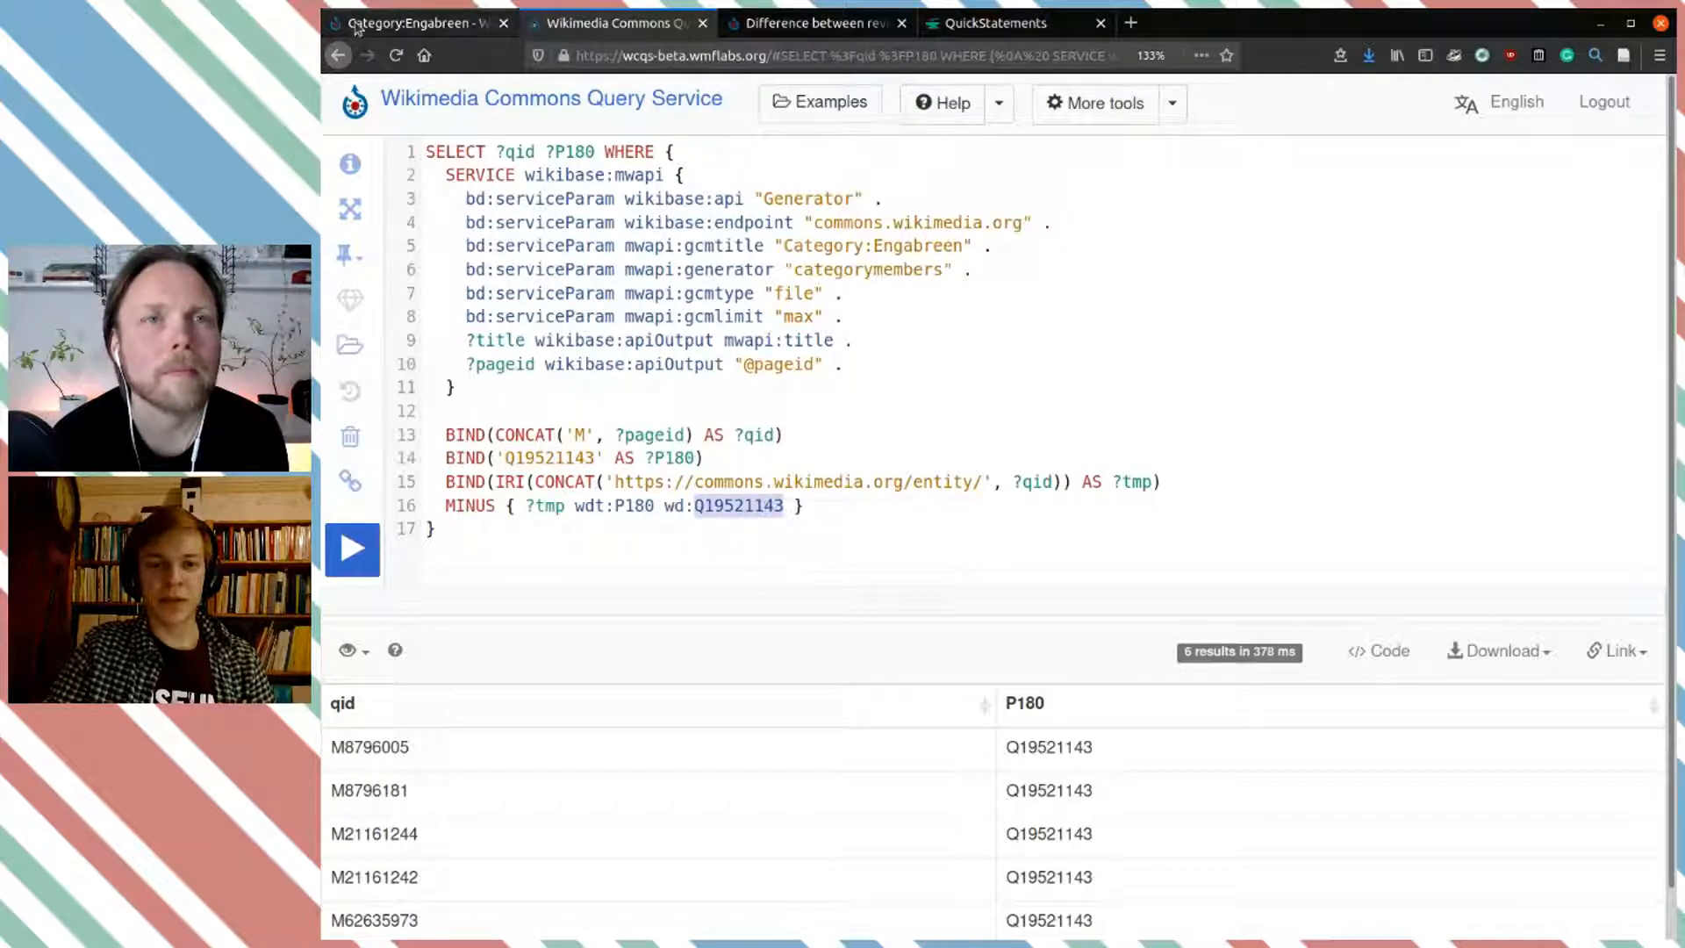
left_click(412, 23)
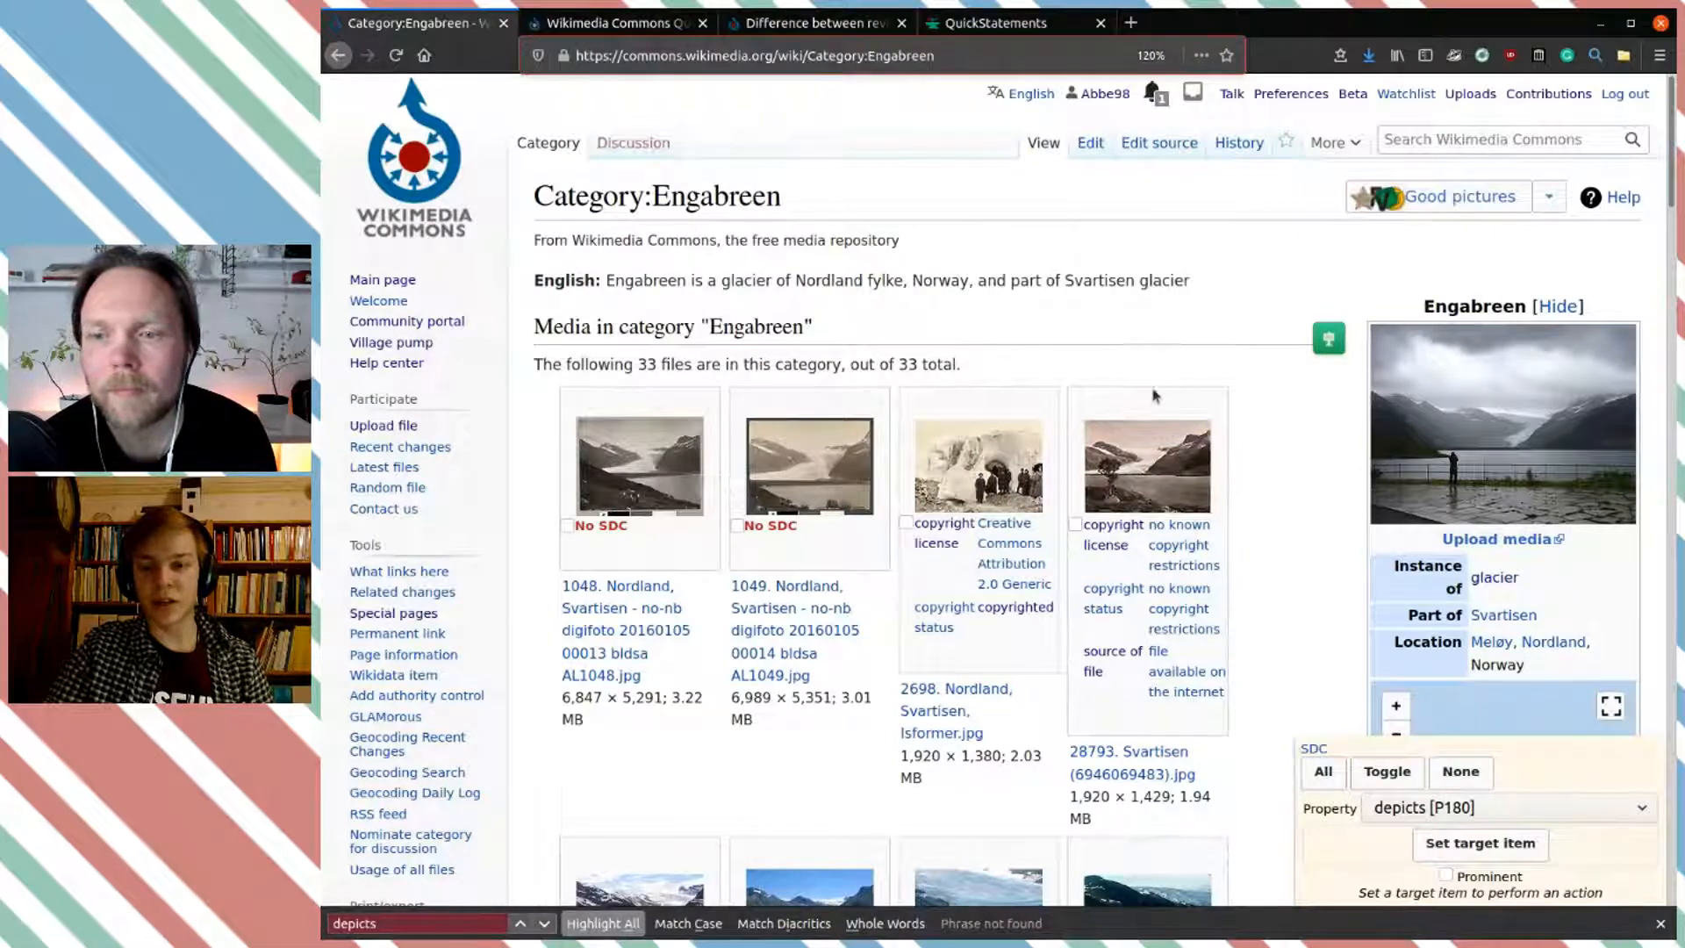
scroll(1155, 395, "down", 4)
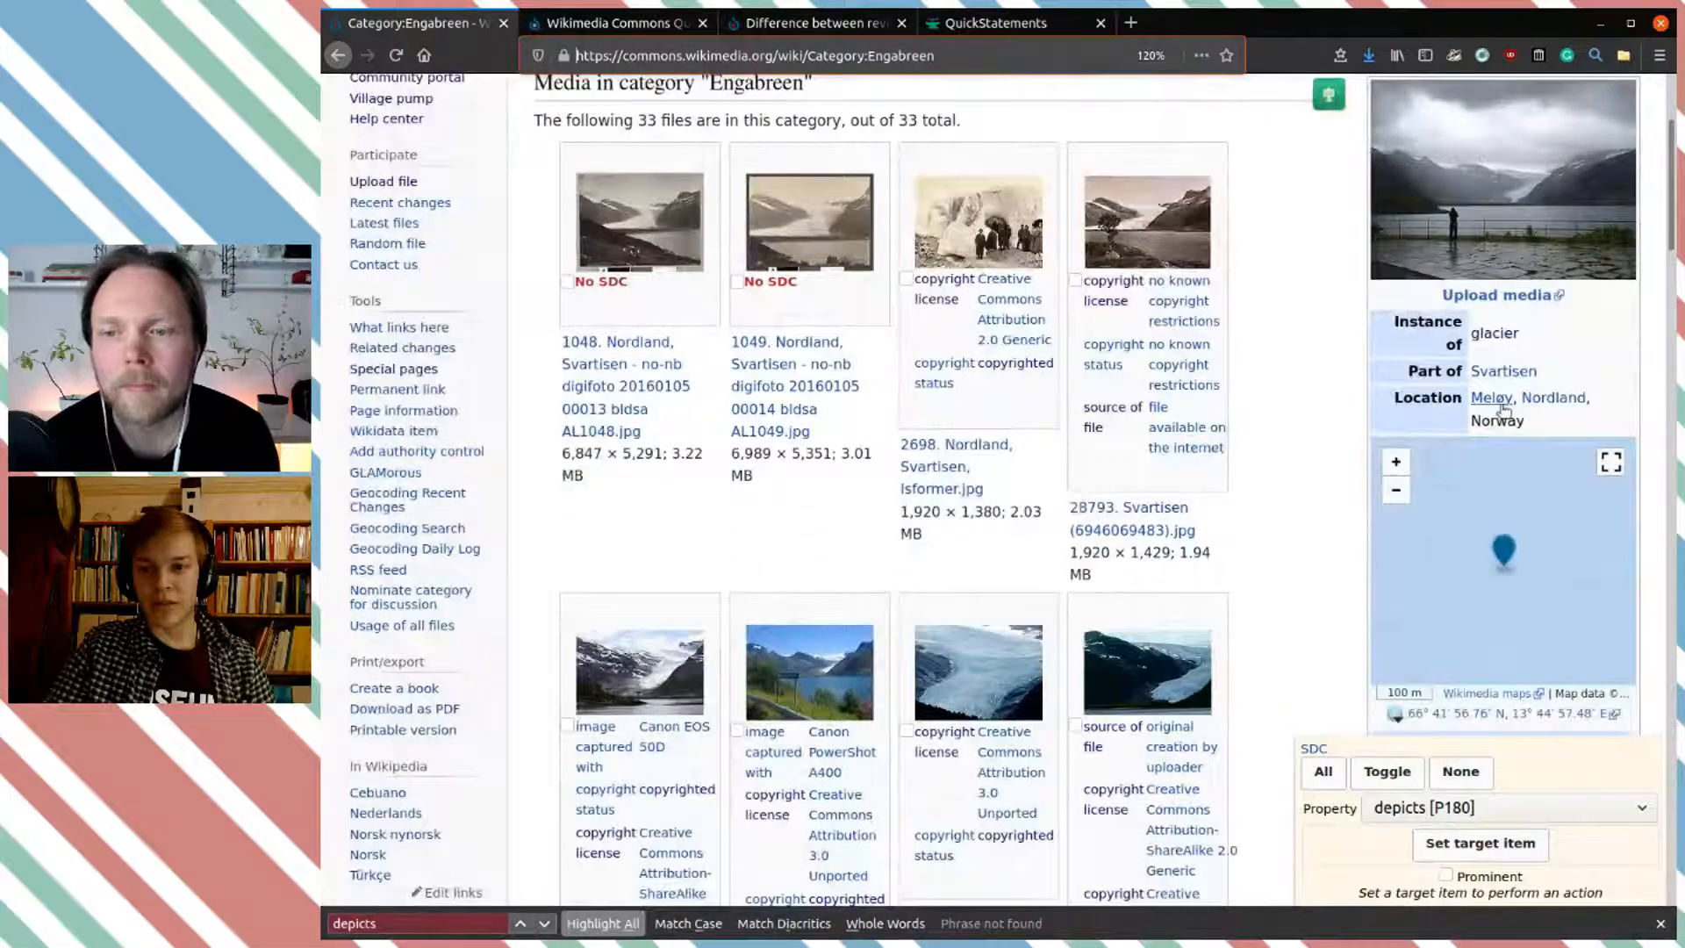
scroll(1503, 410, "up", 3)
scroll(1535, 449, "down", 7)
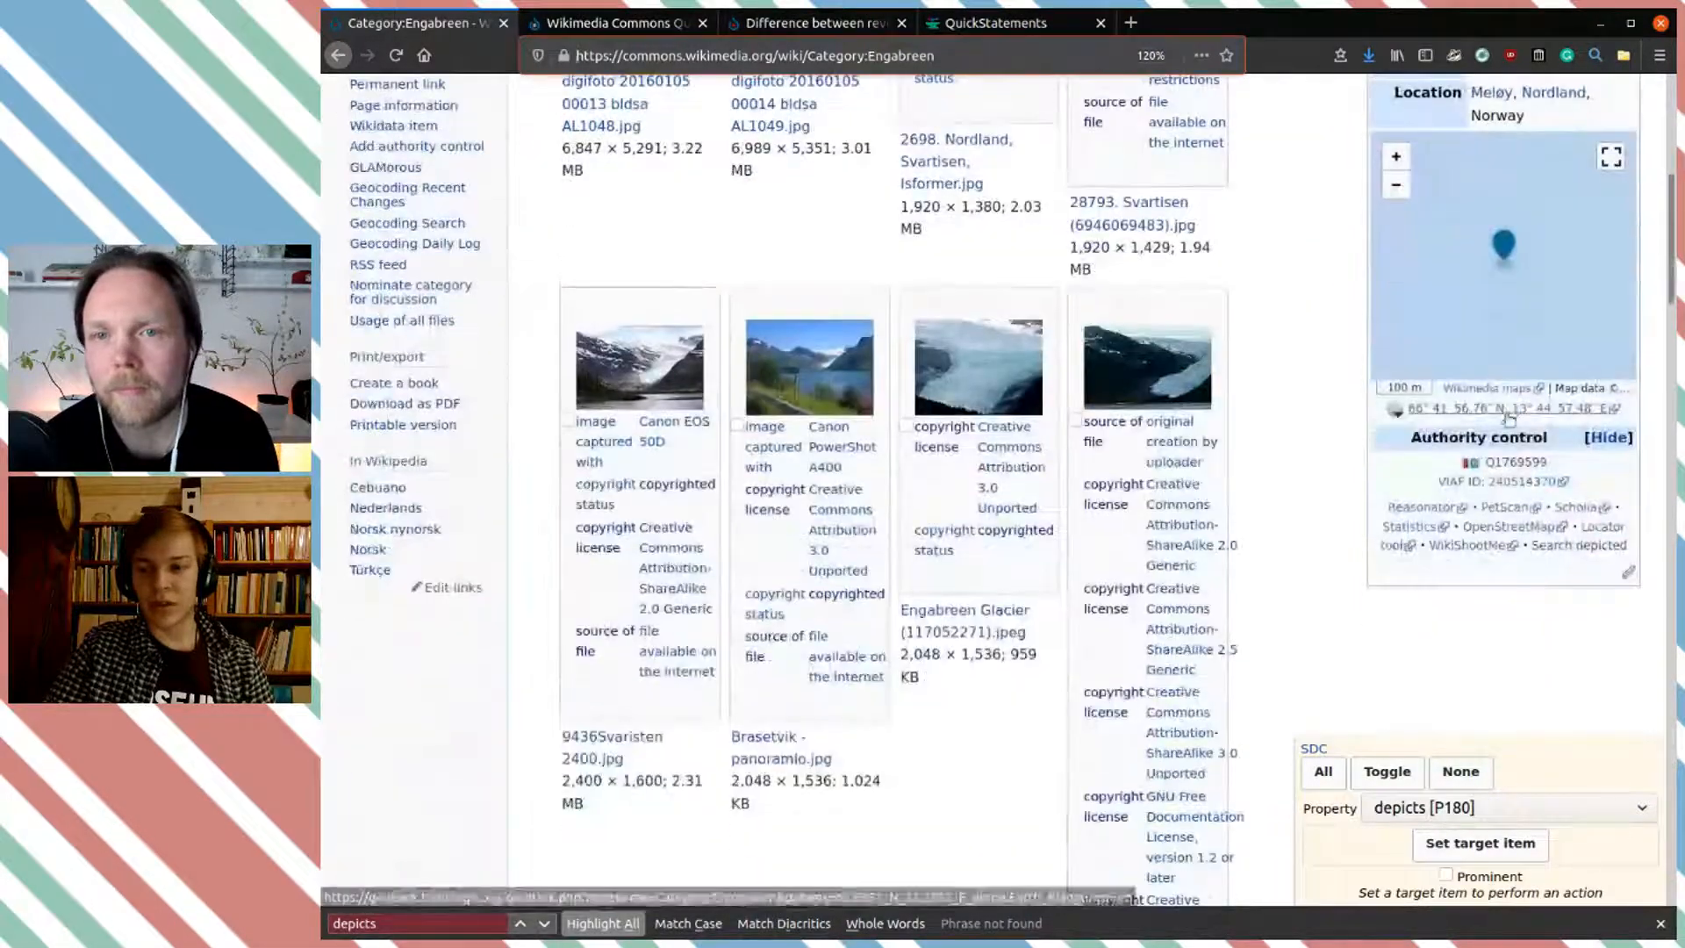
middle_click(1515, 463)
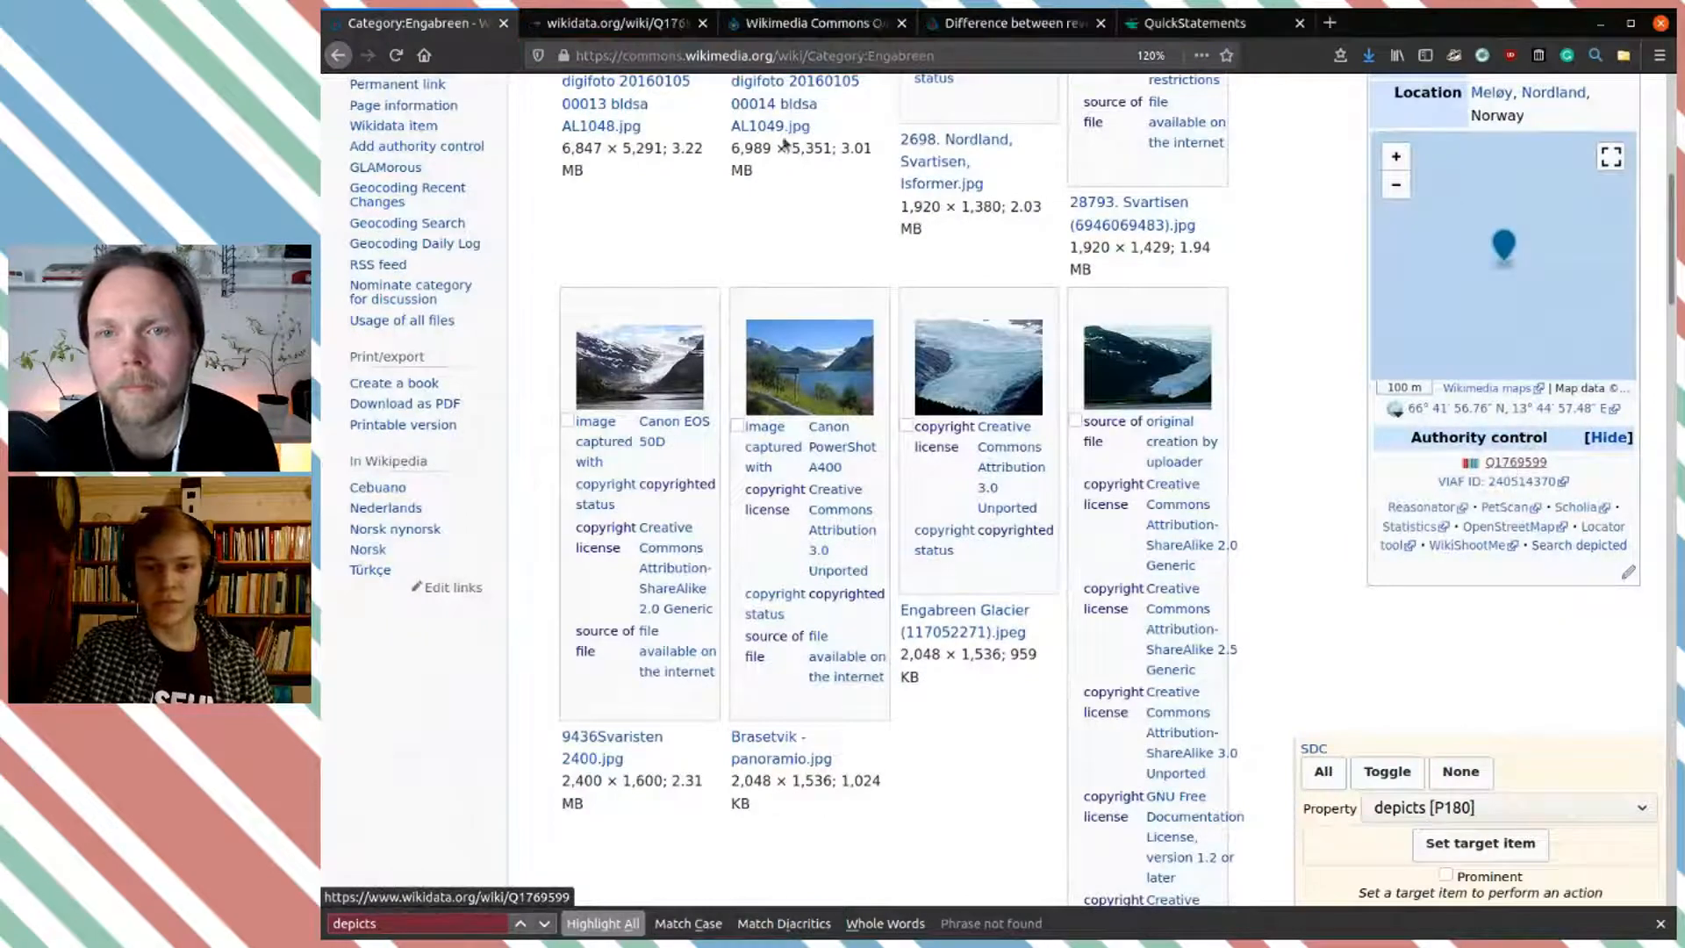
left_click(601, 26)
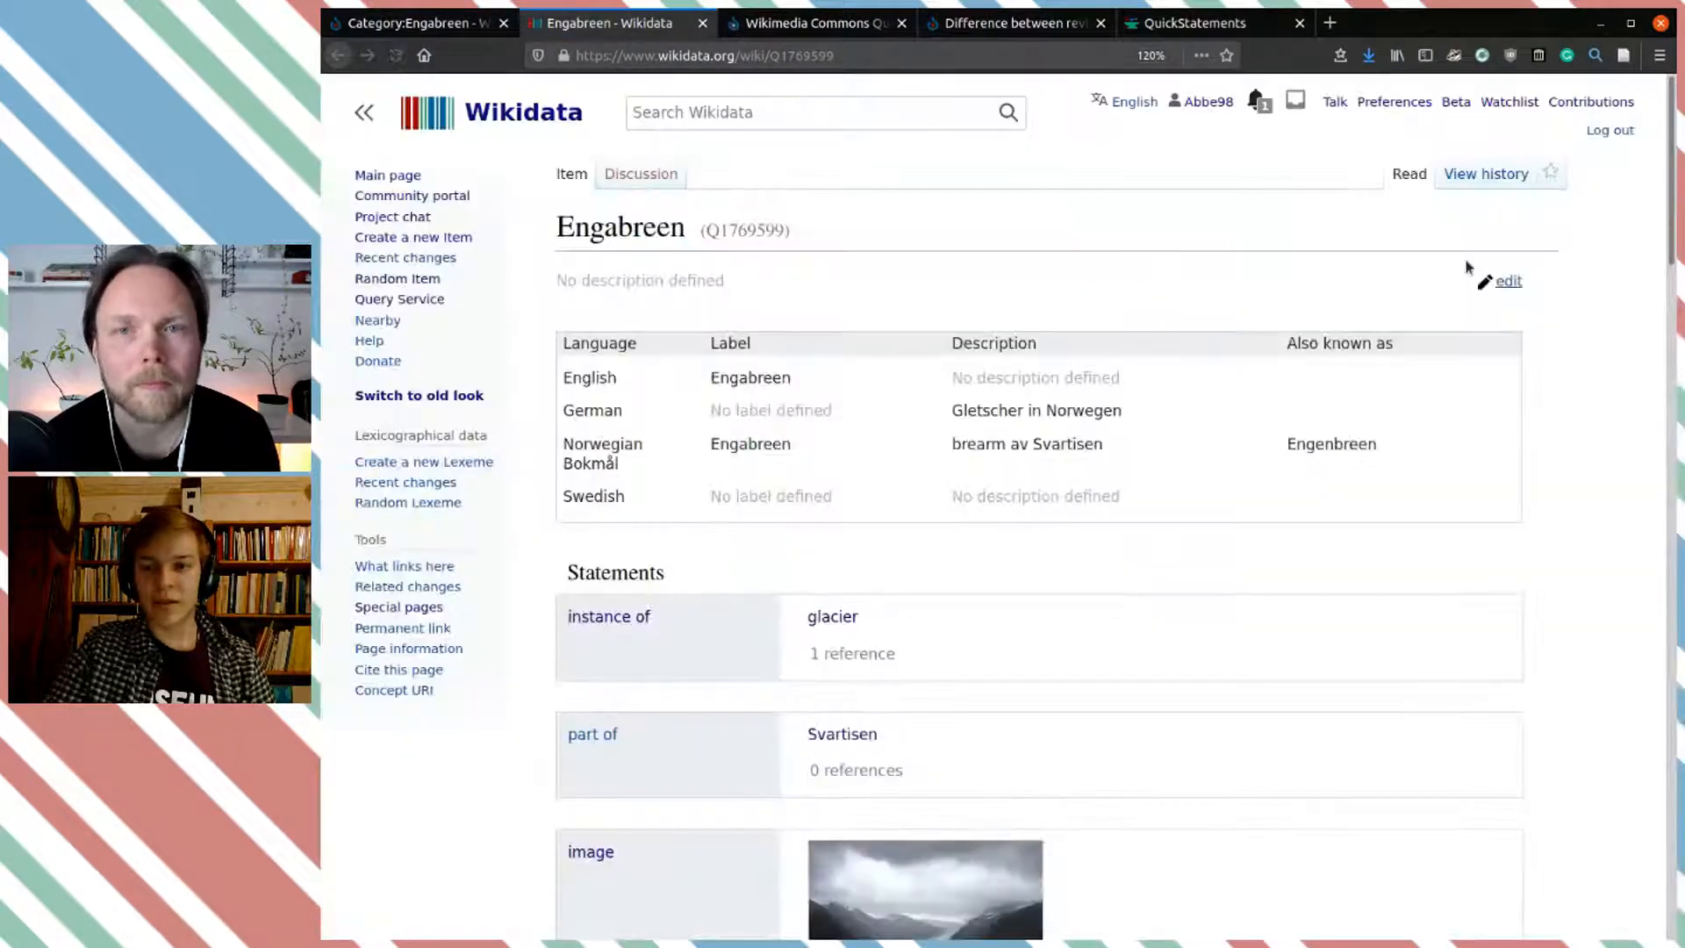
left_click(1525, 230)
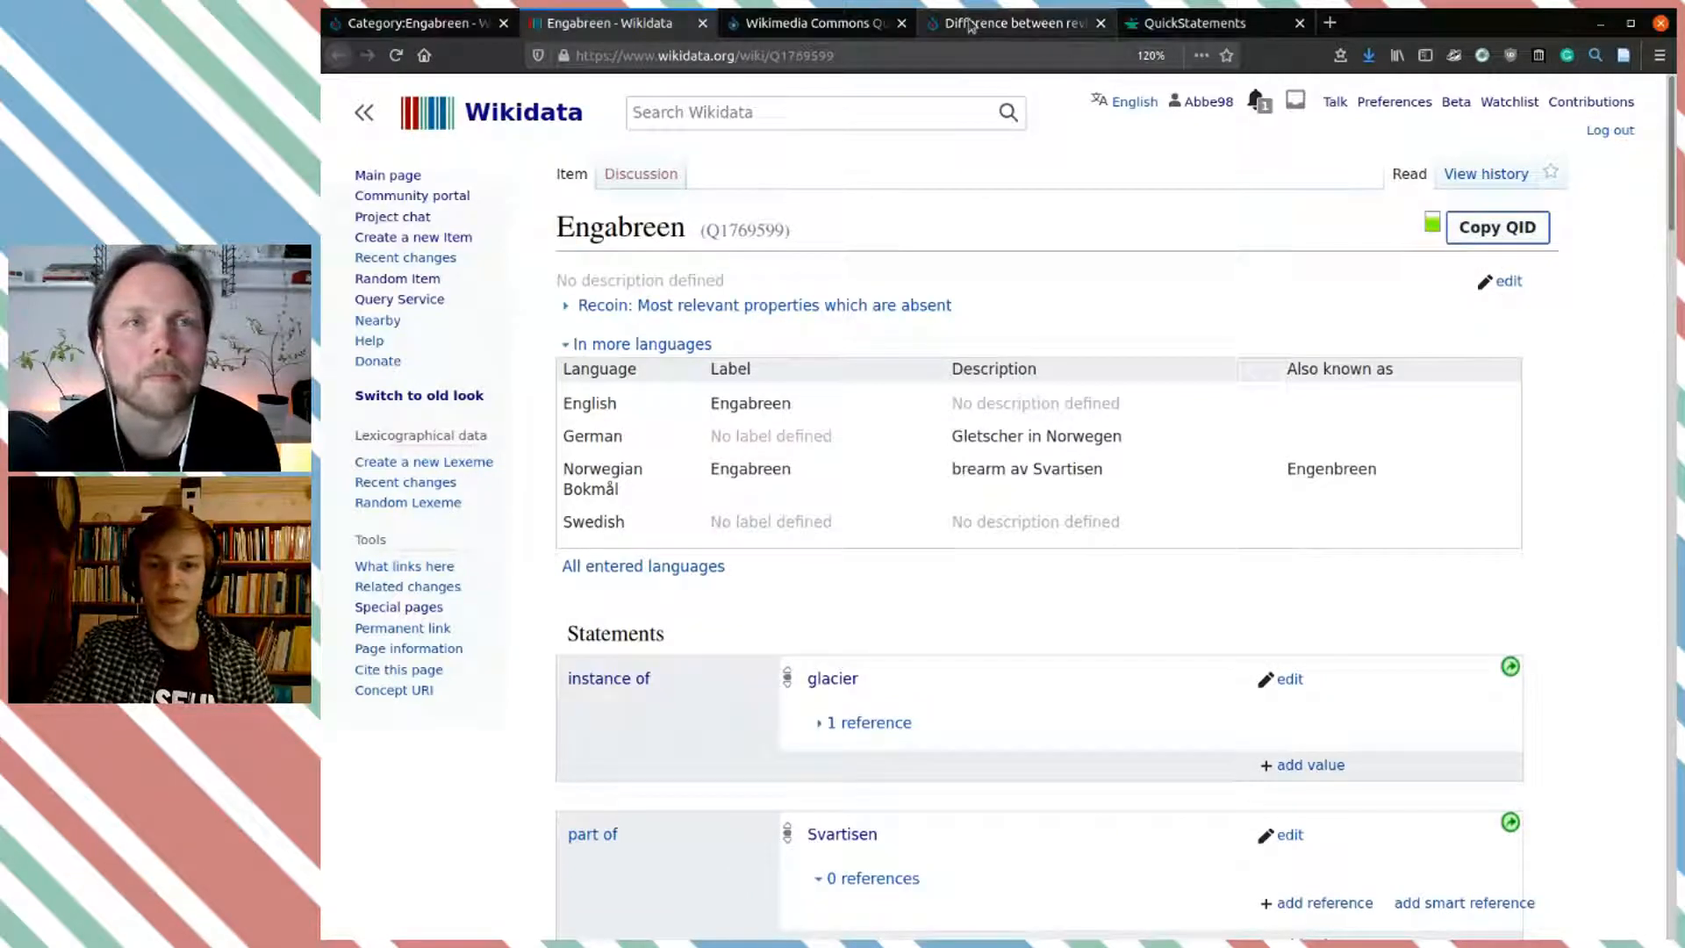
Step: Replace the Helags glacier QID with Q1769599 in the query's MINUS clause and P180 BIND line
left_click(829, 26)
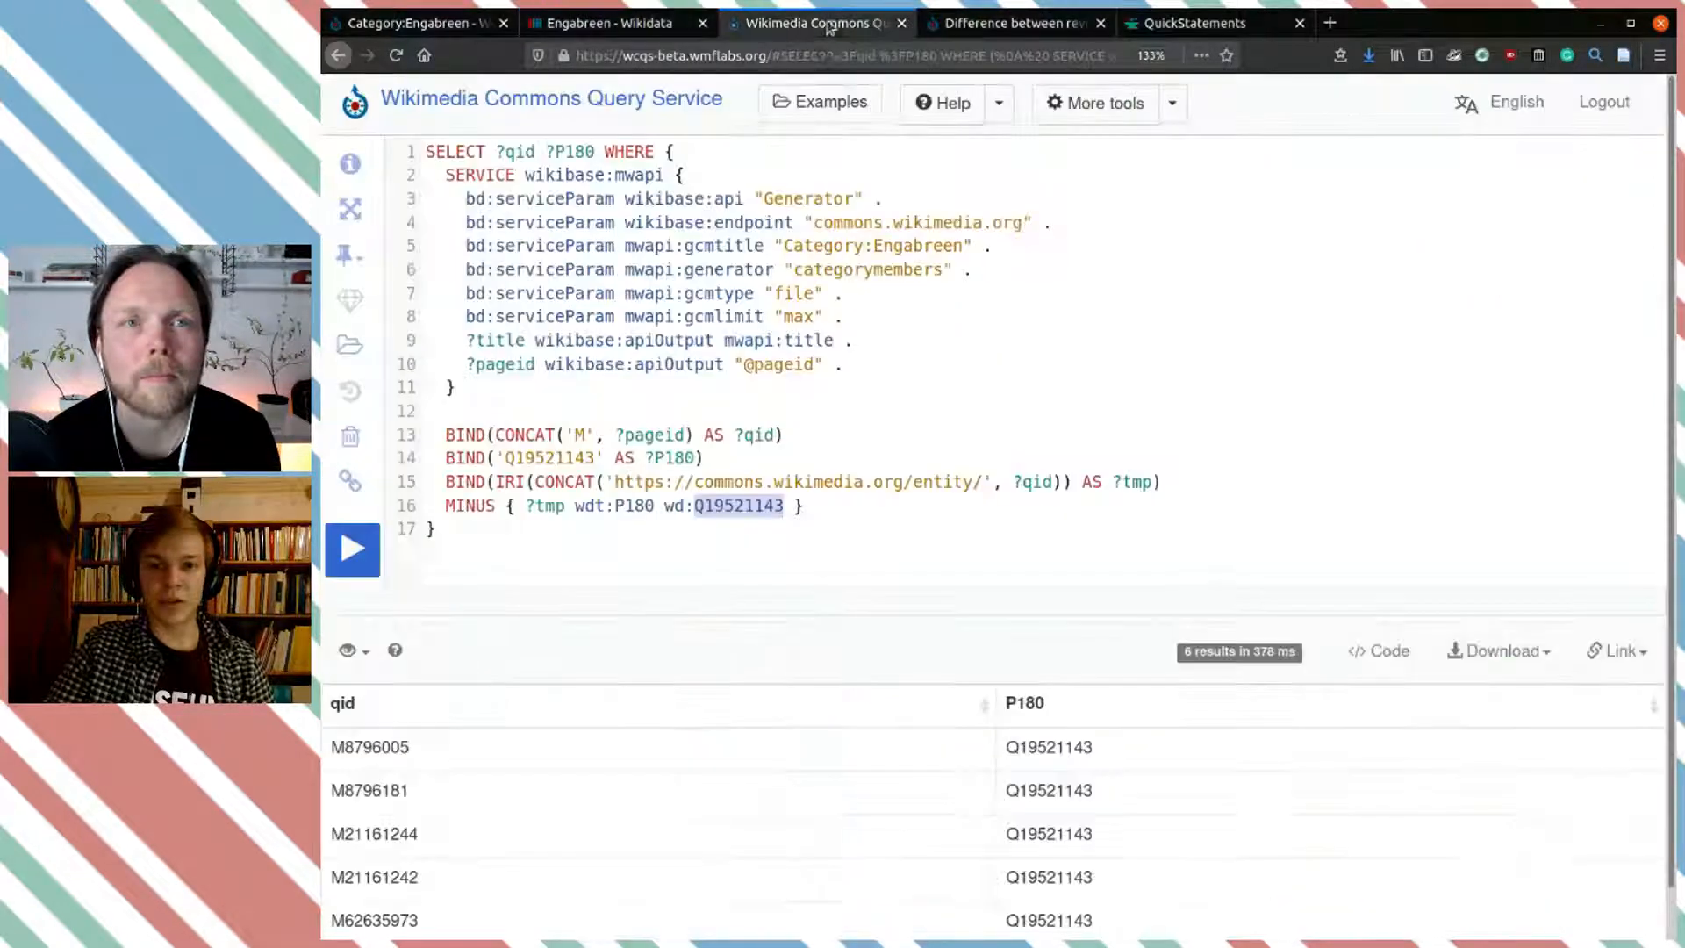
double_click(766, 507)
key("ctrl+v")
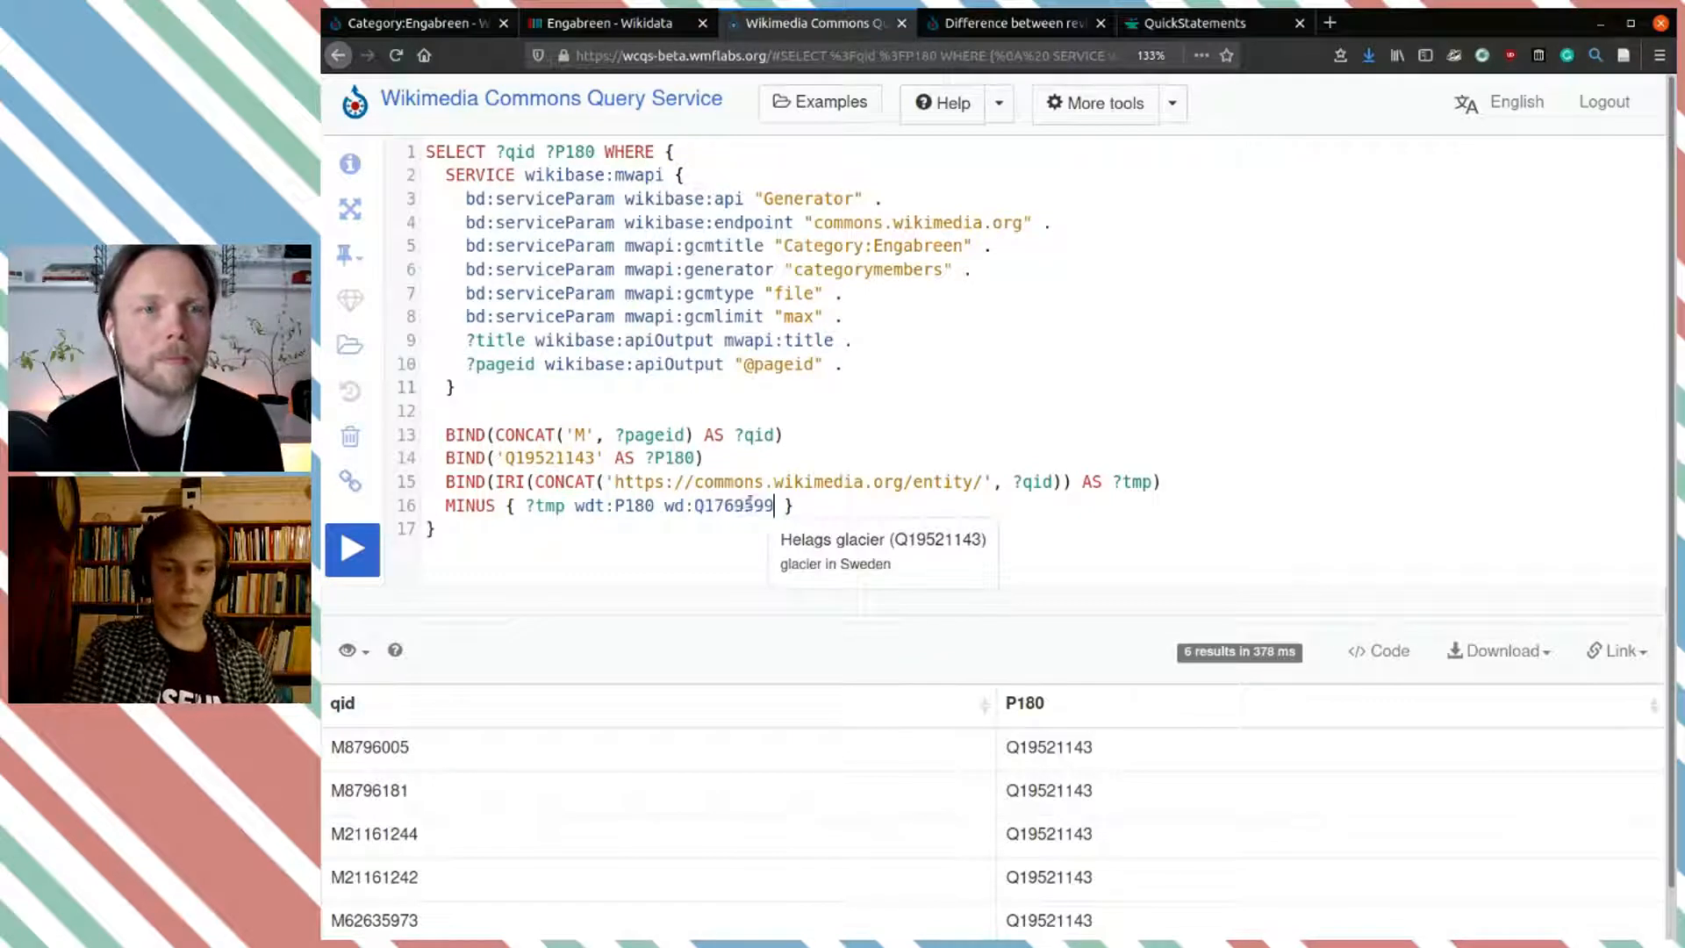
double_click(544, 458)
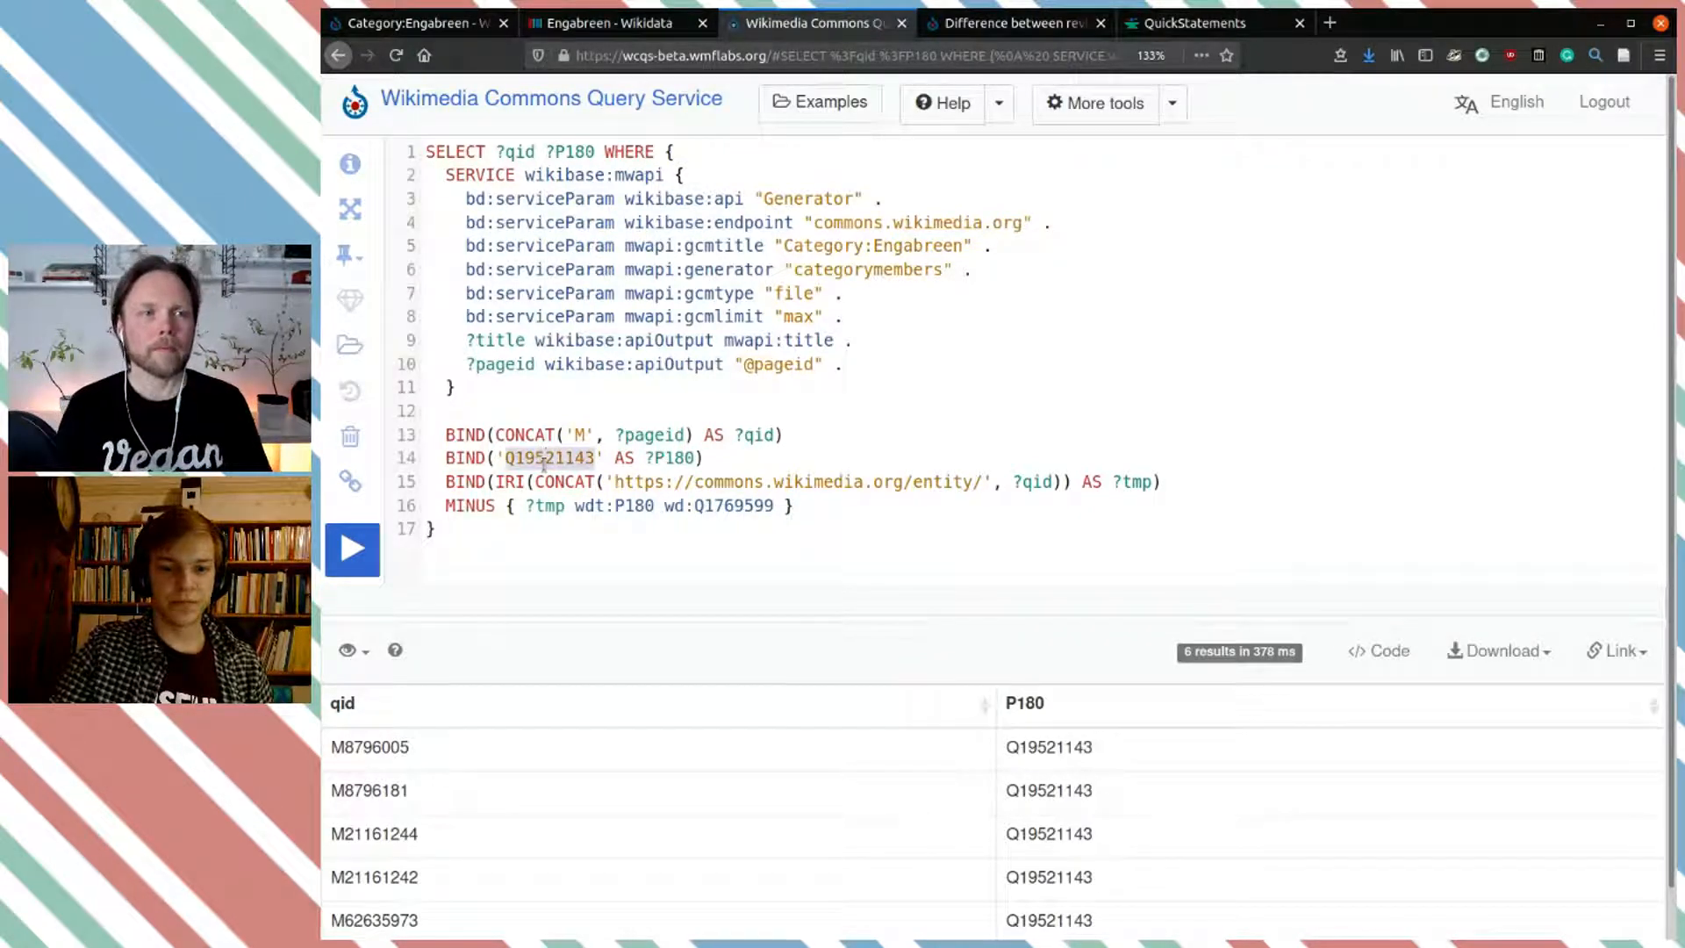
key("ctrl+v")
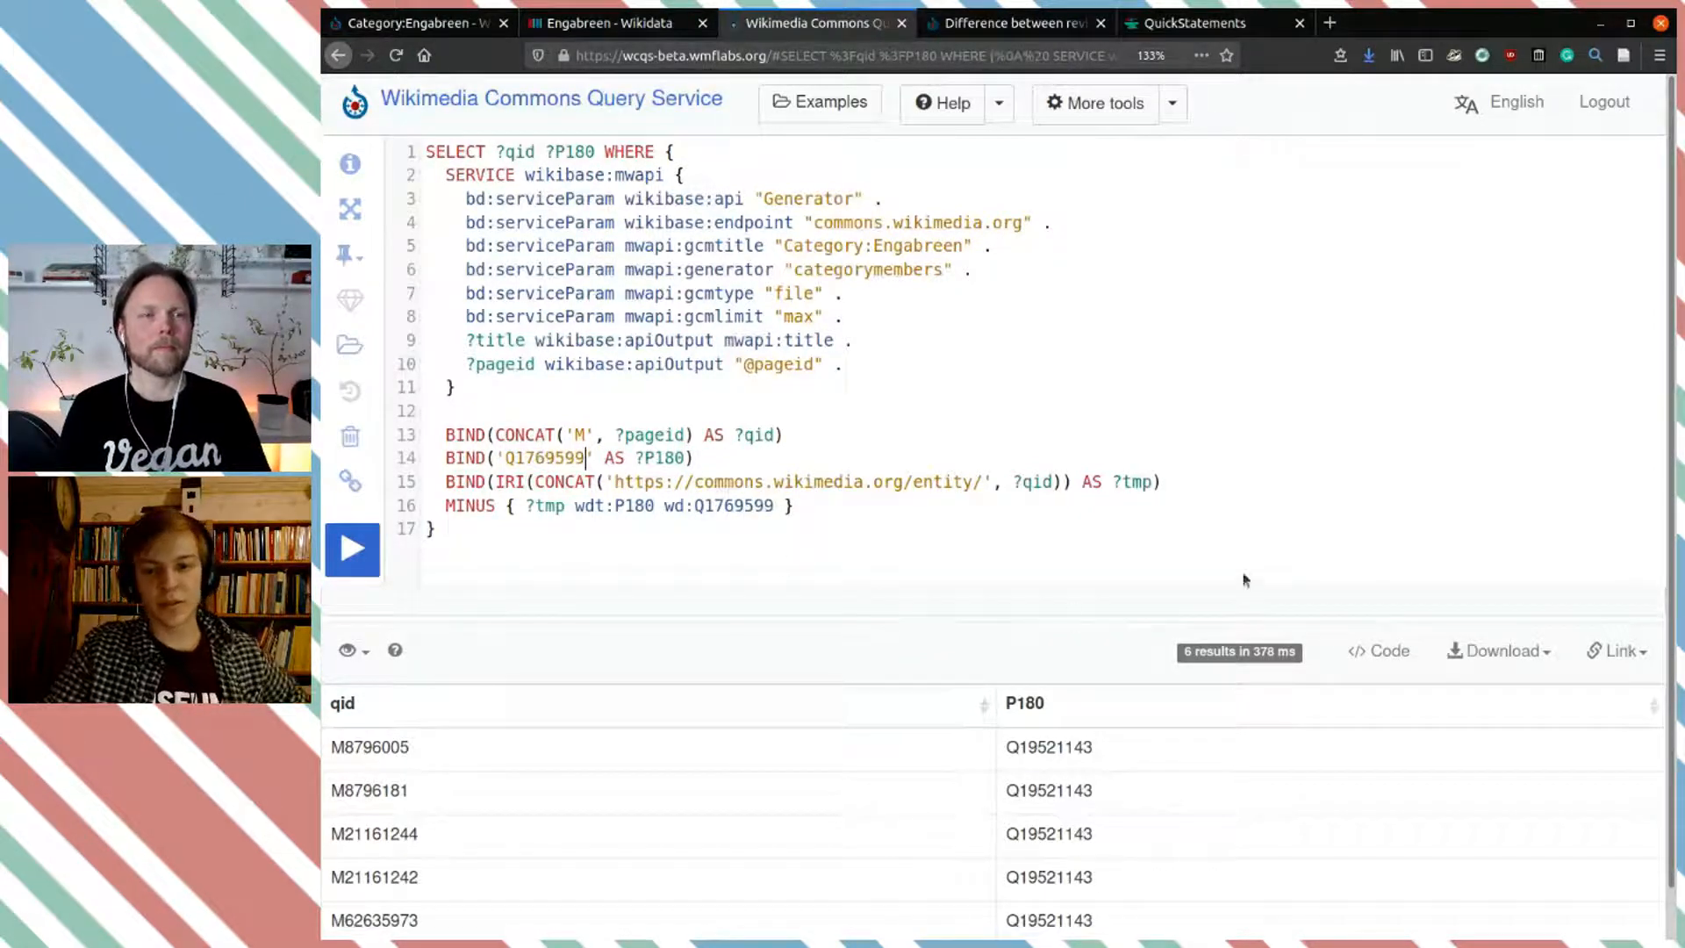
Step: Run the Engabreen query and download its results as a CSV file
left_click(343, 531)
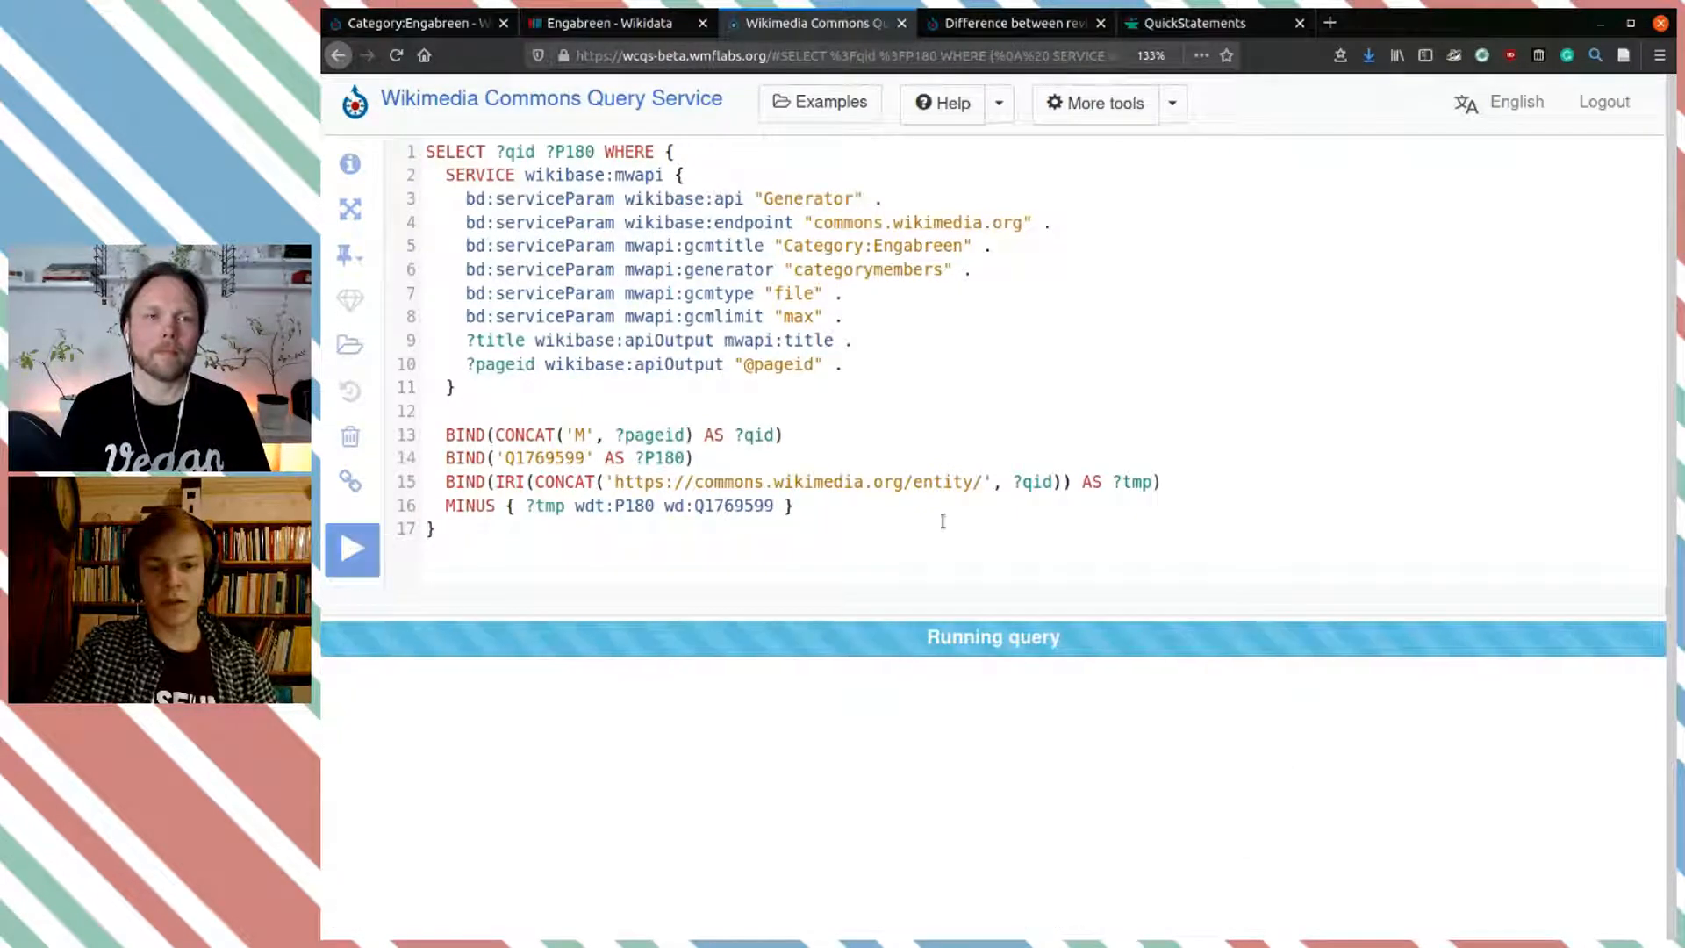
left_click(1522, 654)
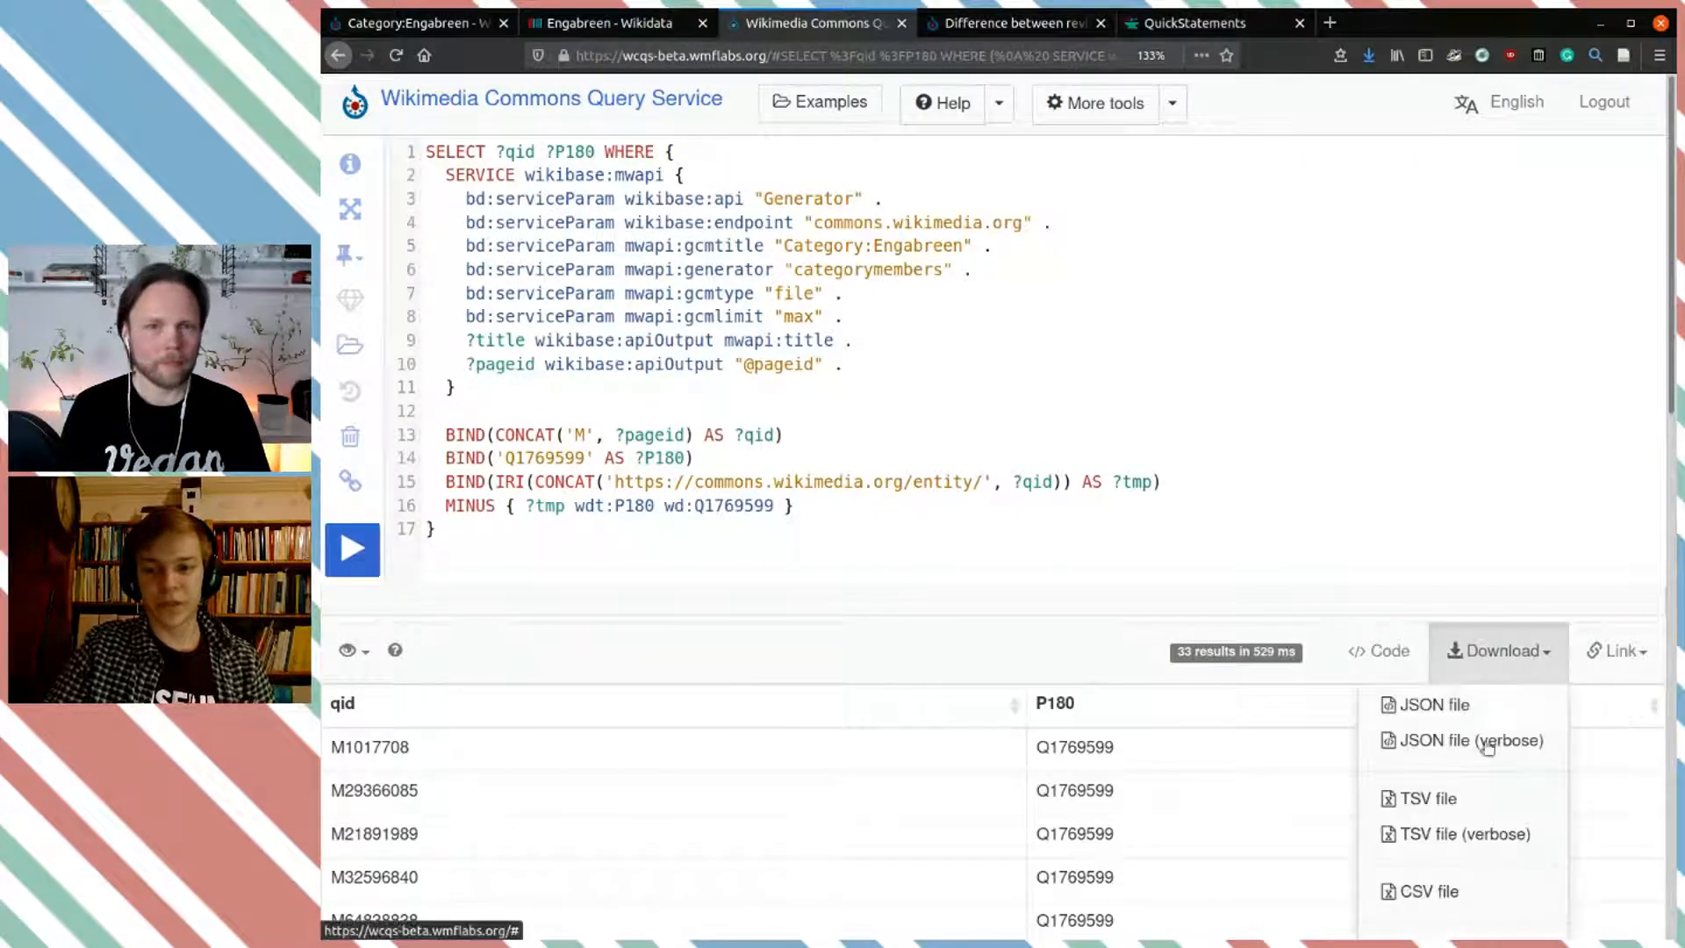
left_click(1448, 895)
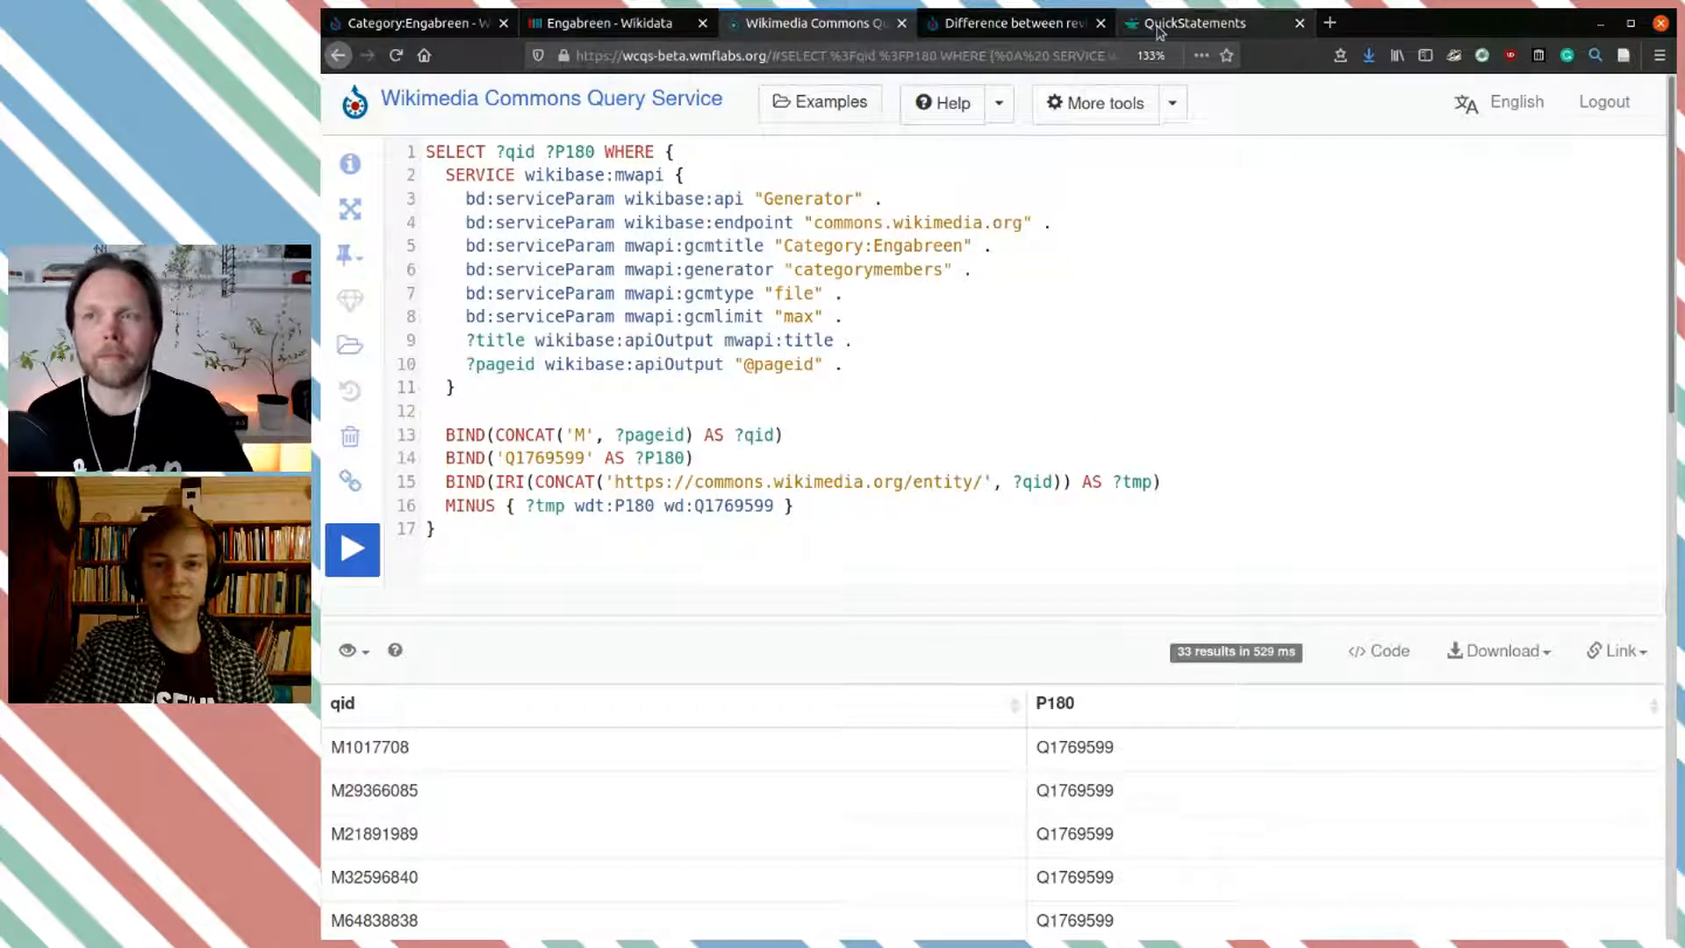
Step: Switch to QuickStatements and start a new command batch for Commons
left_click(1222, 26)
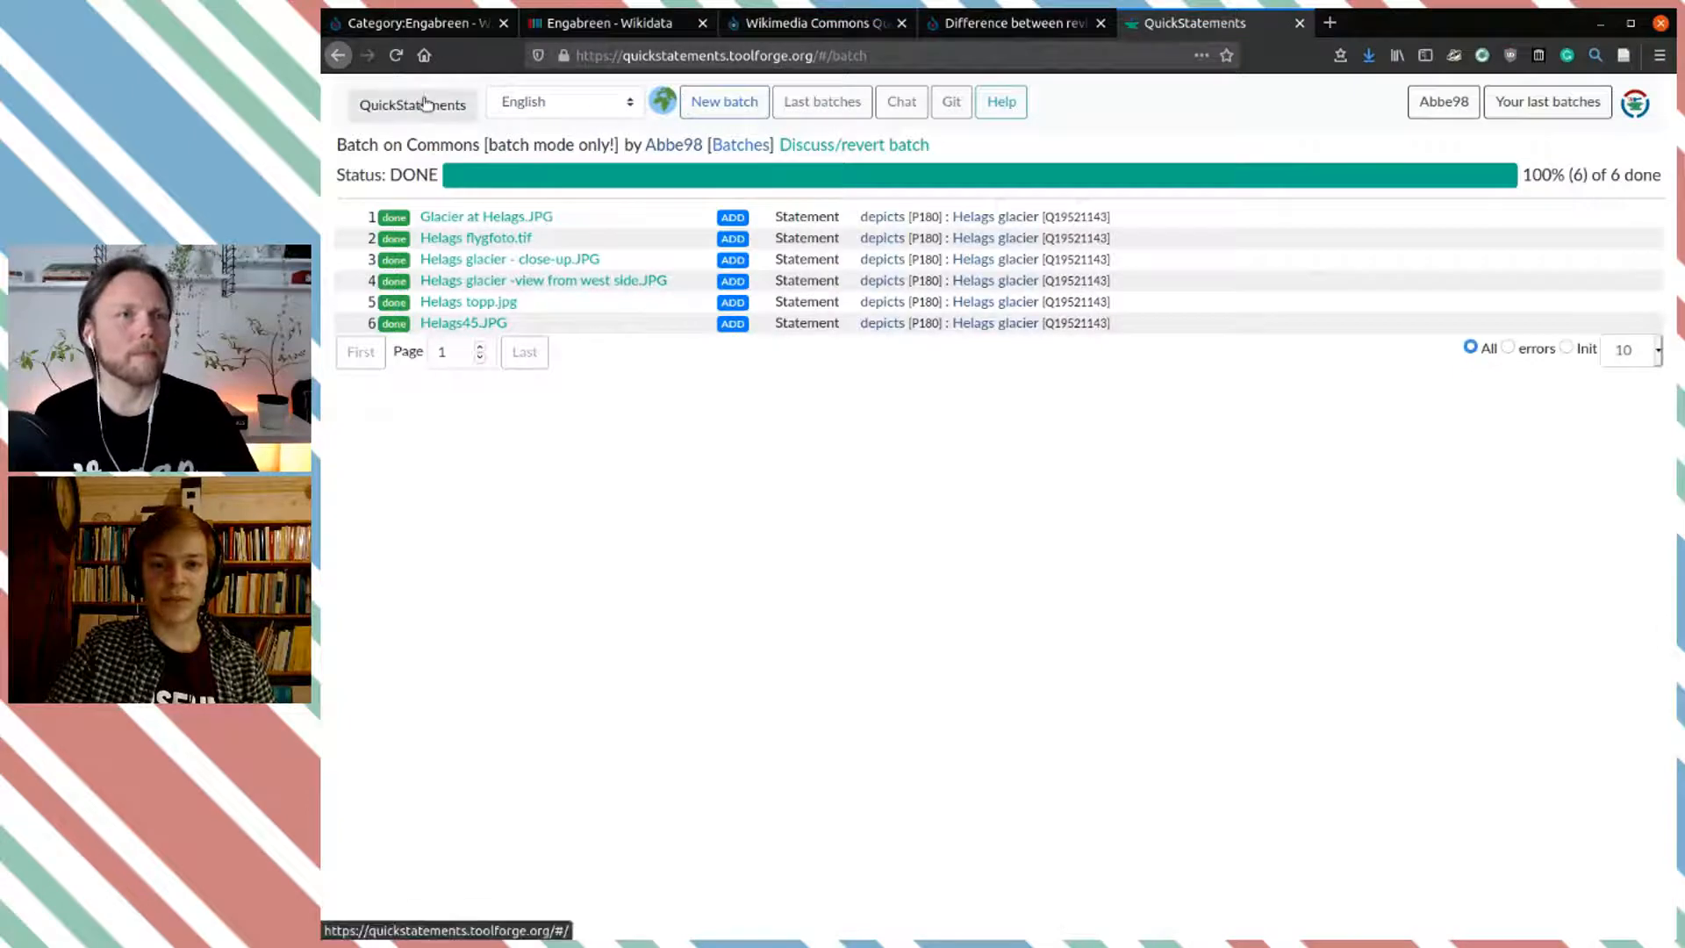
left_click(724, 102)
left_click(582, 150)
left_click(633, 233)
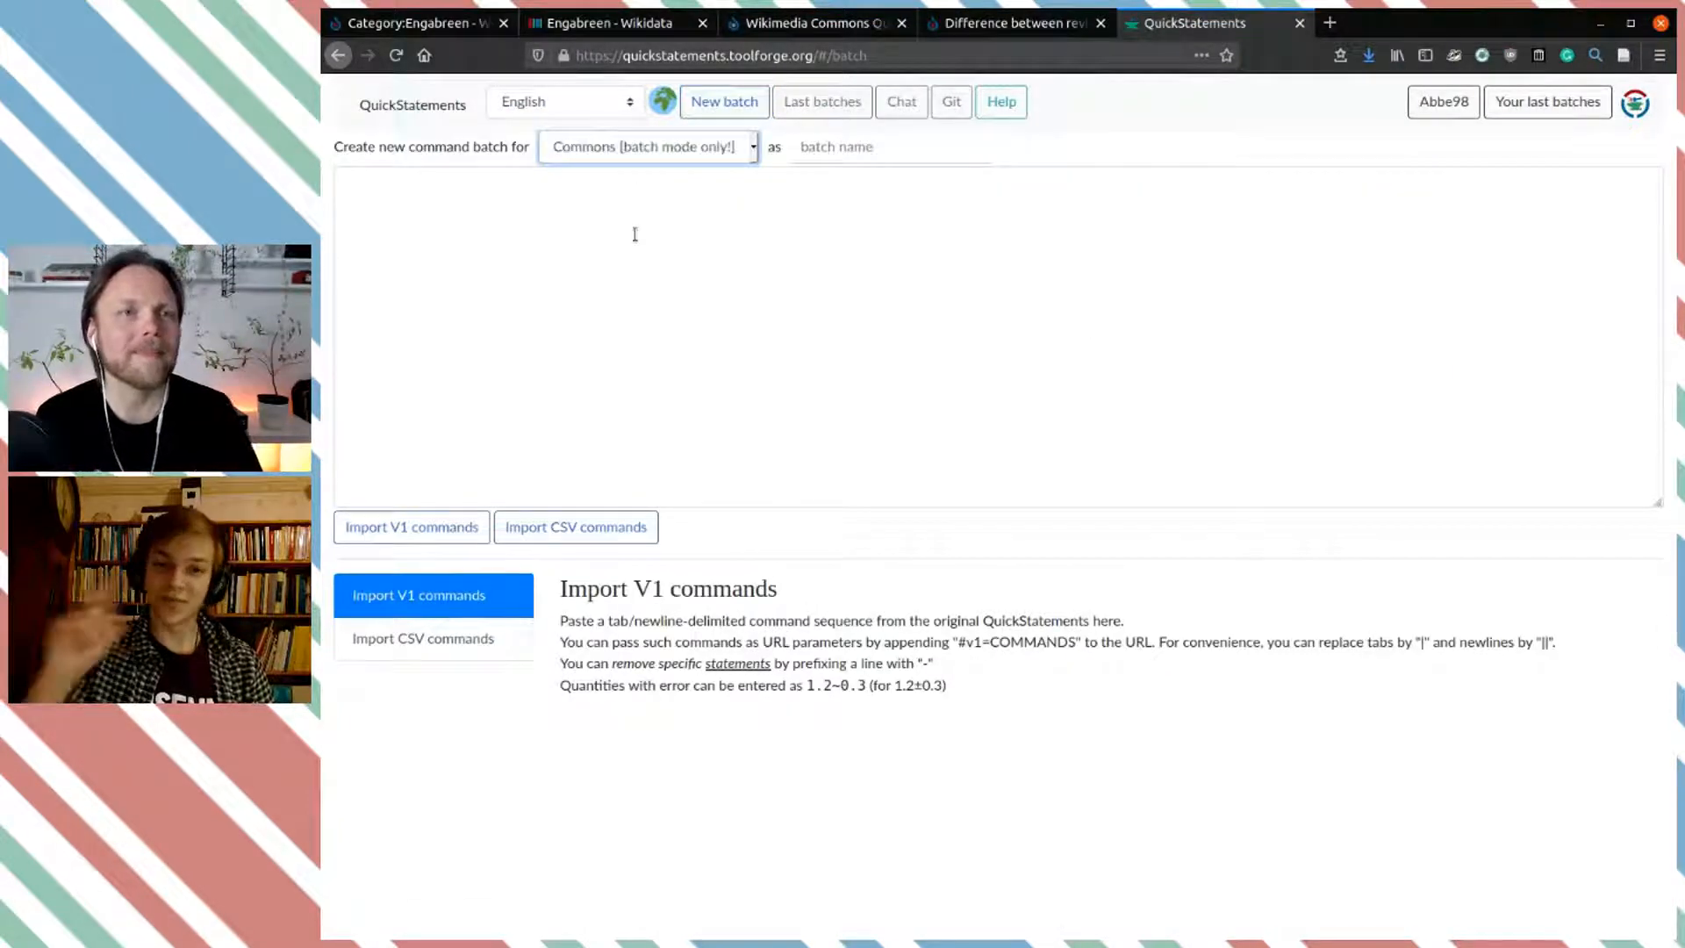
Step: Open the downloaded CSV file and paste its Engabreen rows into the new batch's command field
left_click(1367, 56)
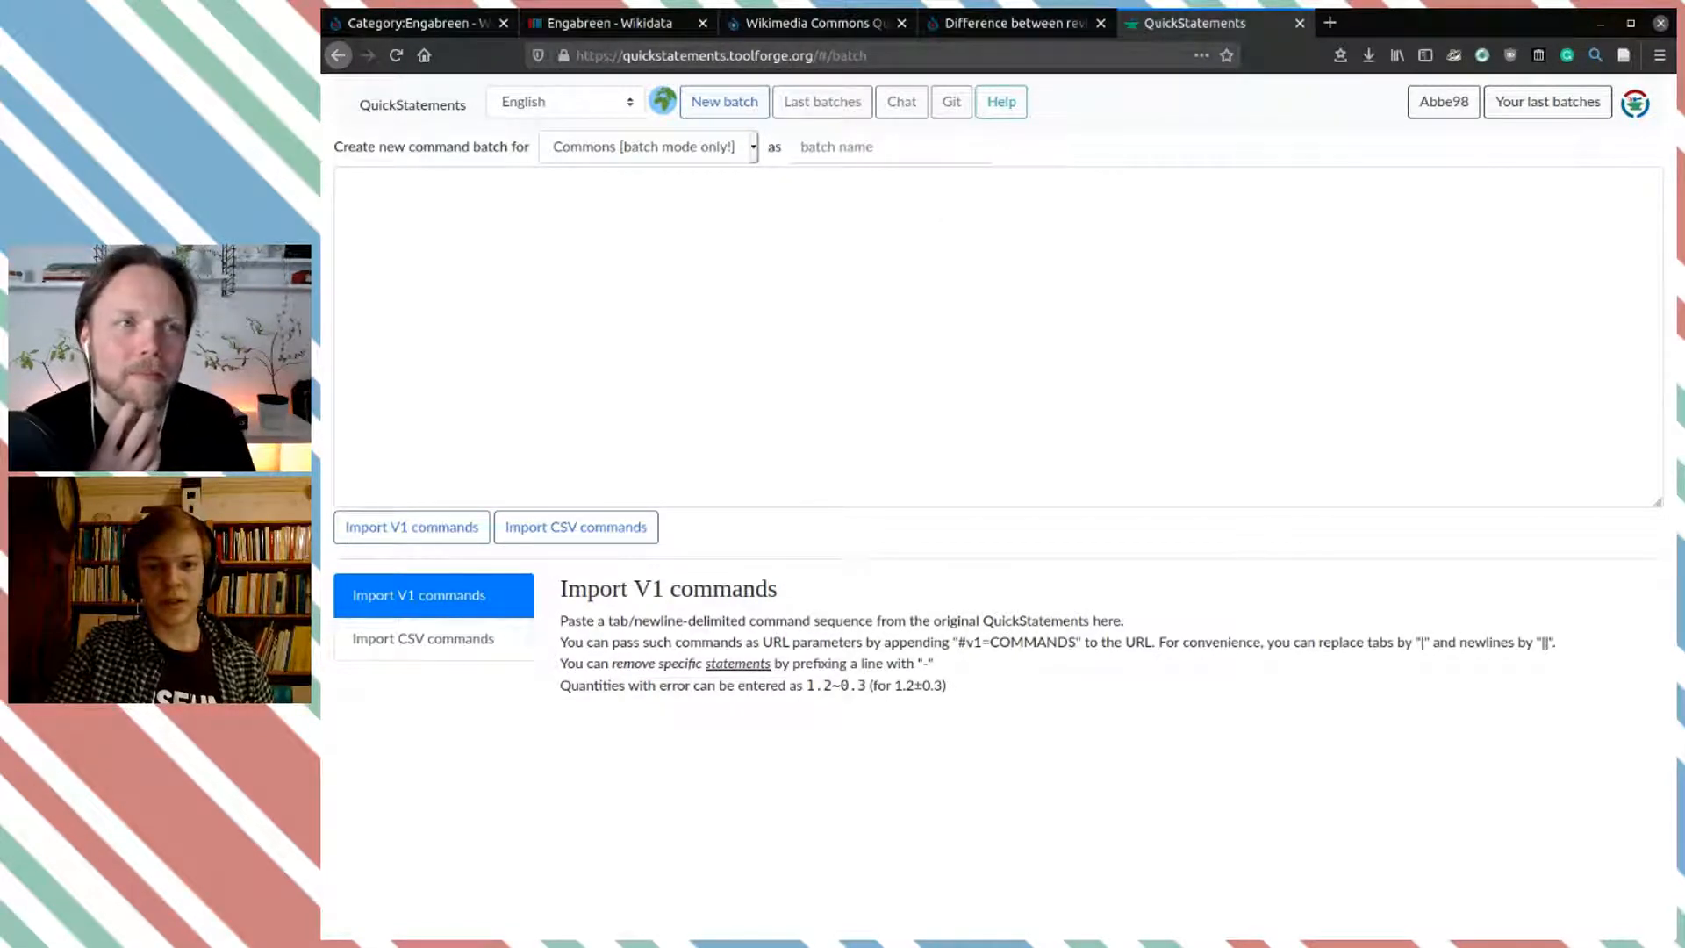
left_click(1072, 316)
key("ctrl+v")
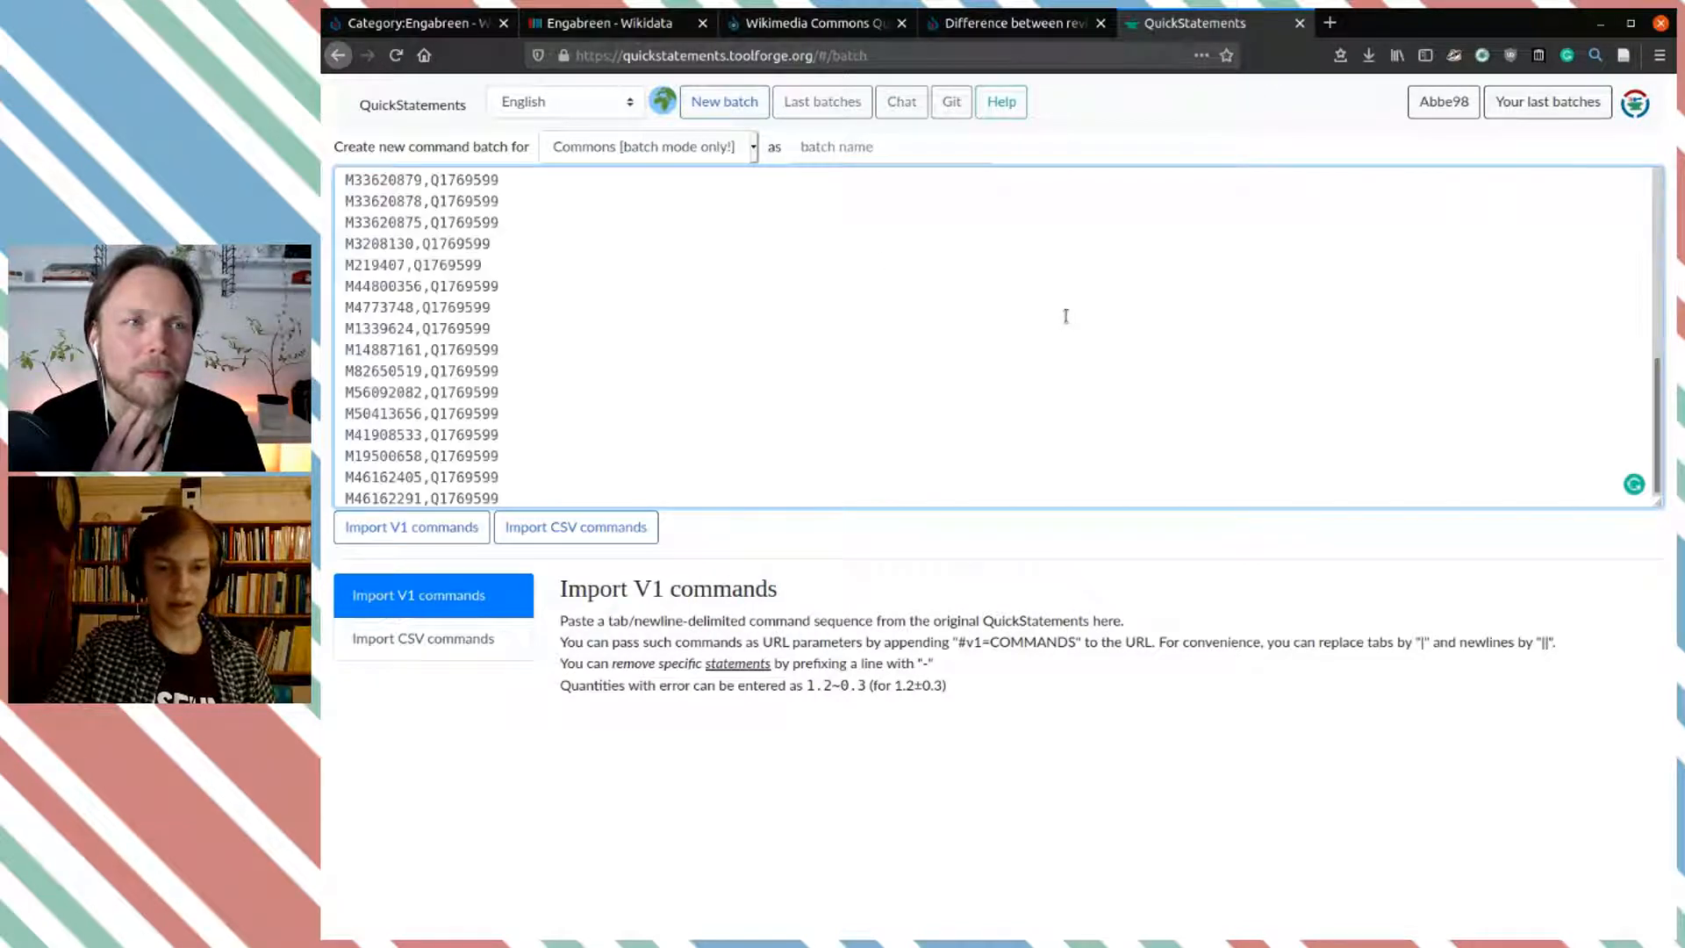
left_click(858, 248)
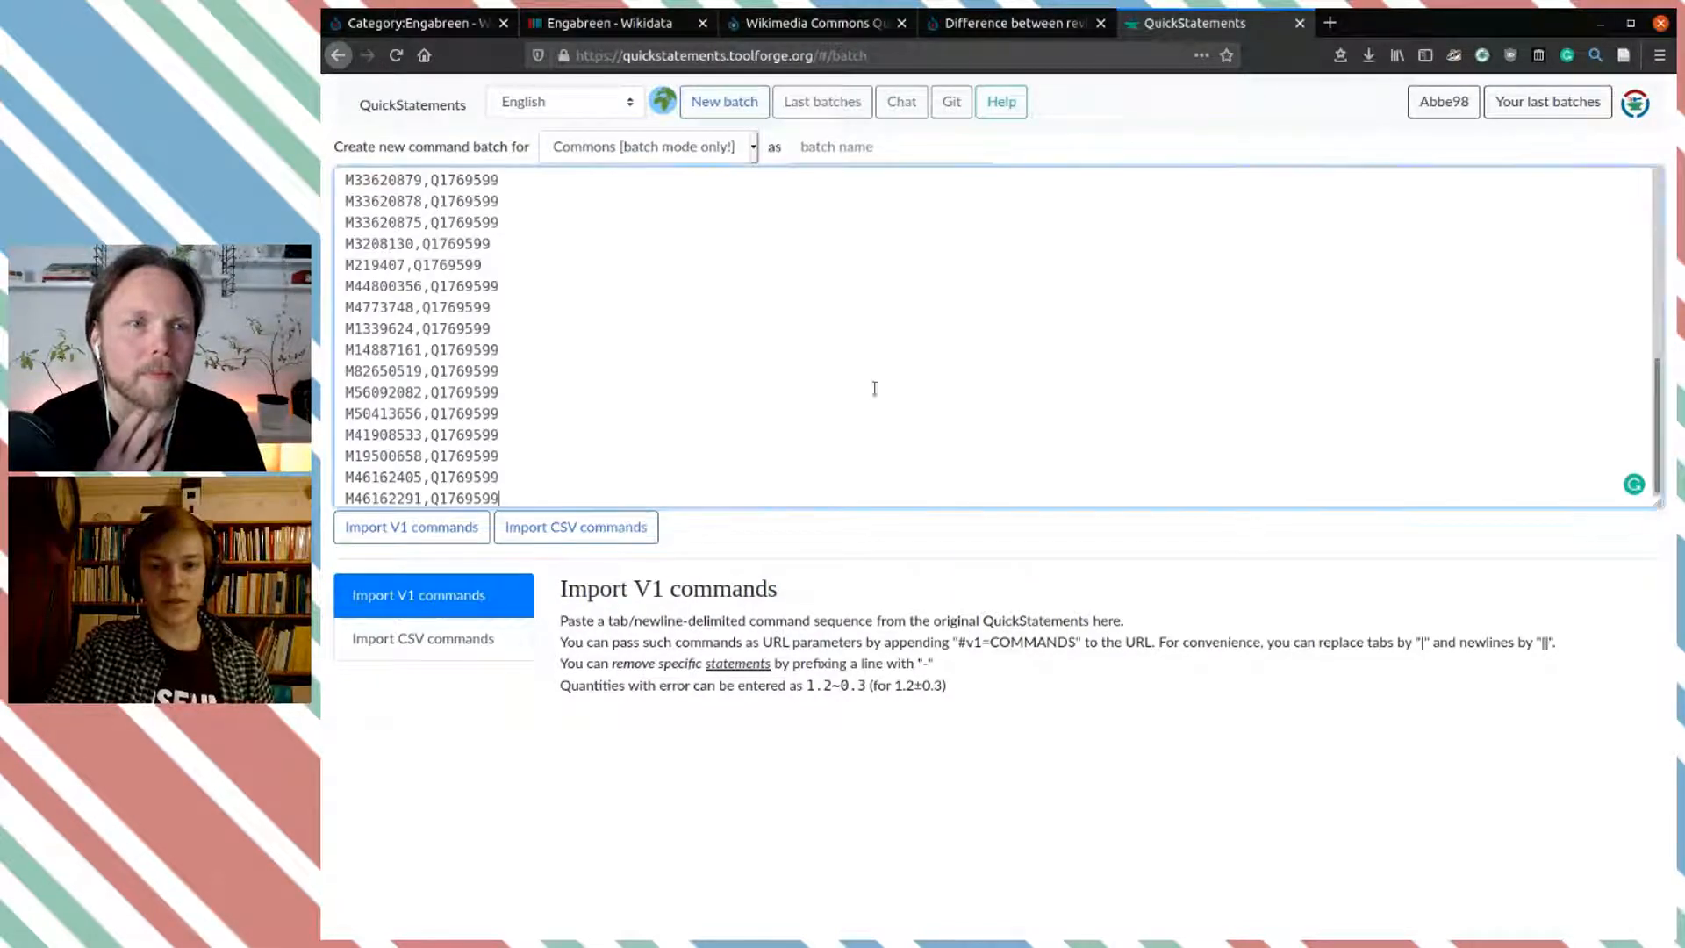
Step: Import the pasted Engabreen rows as CSV commands and show 500 commands per page in the batch preview
left_click(633, 519)
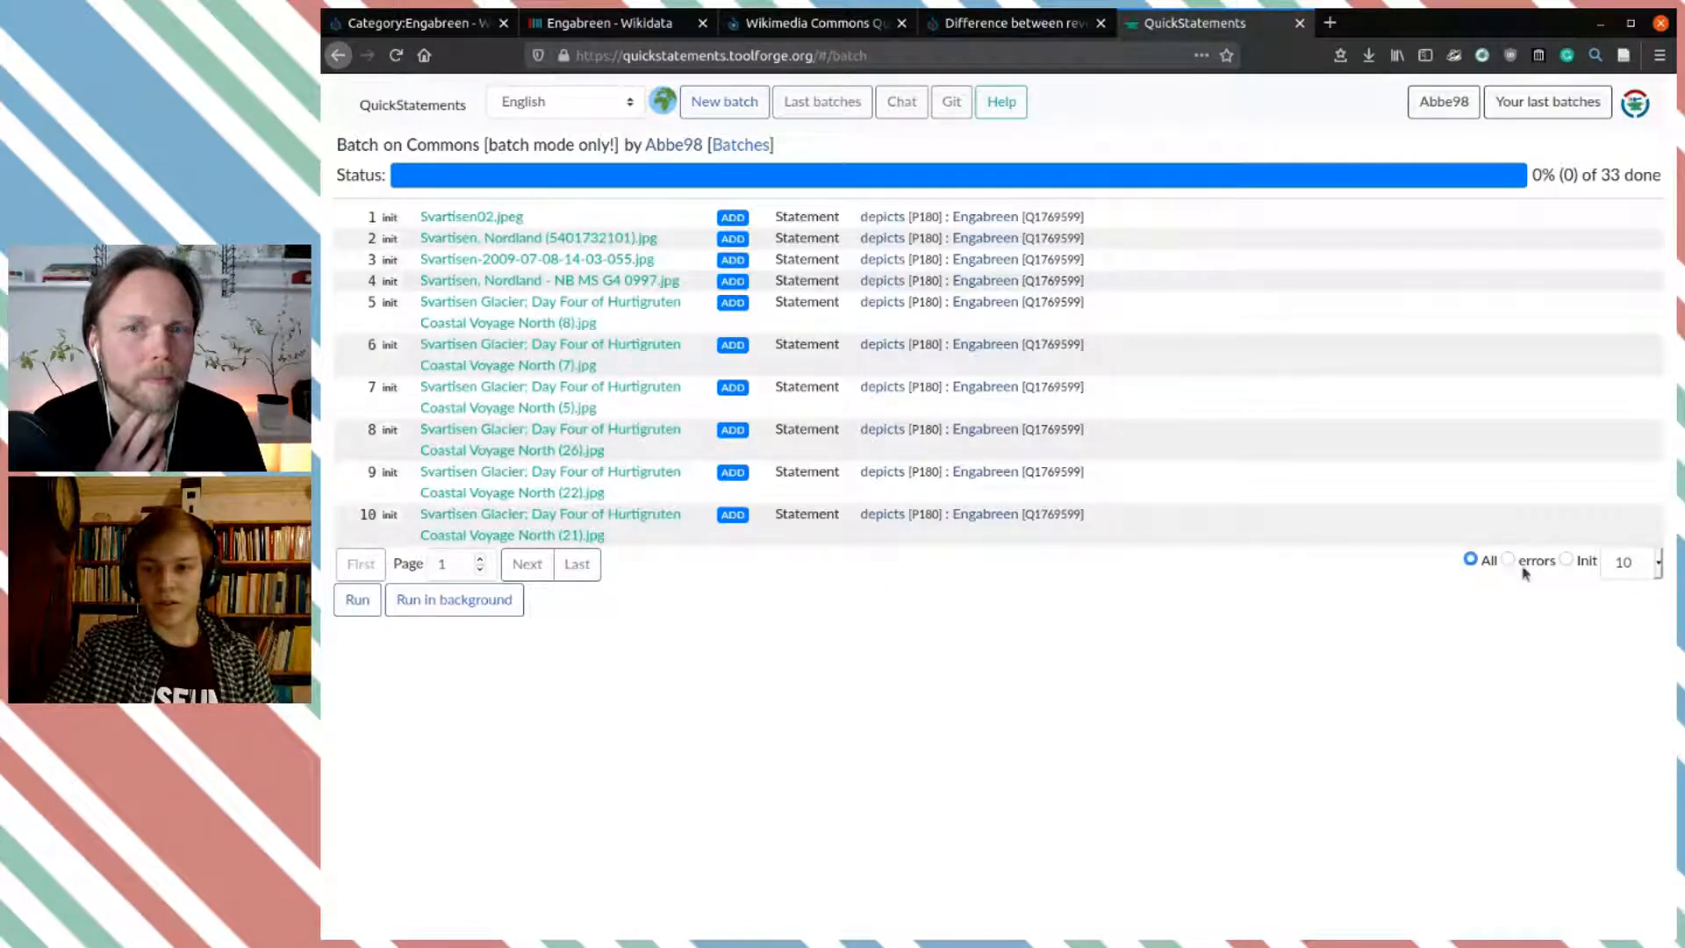
left_click(1655, 575)
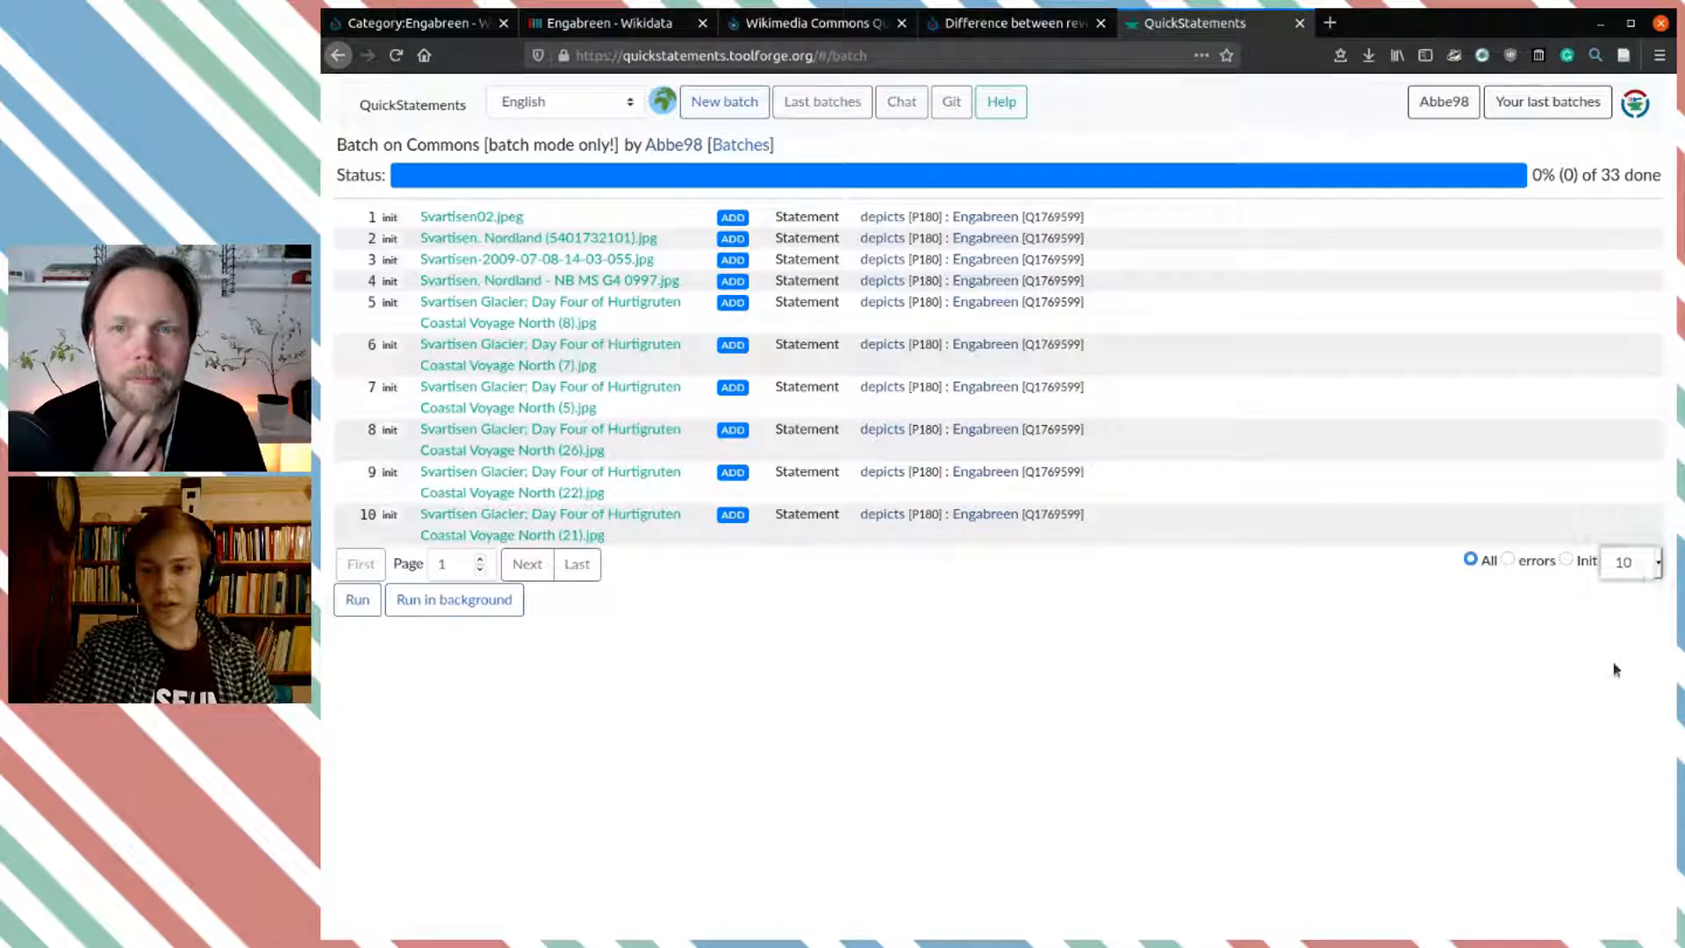
left_click(1633, 711)
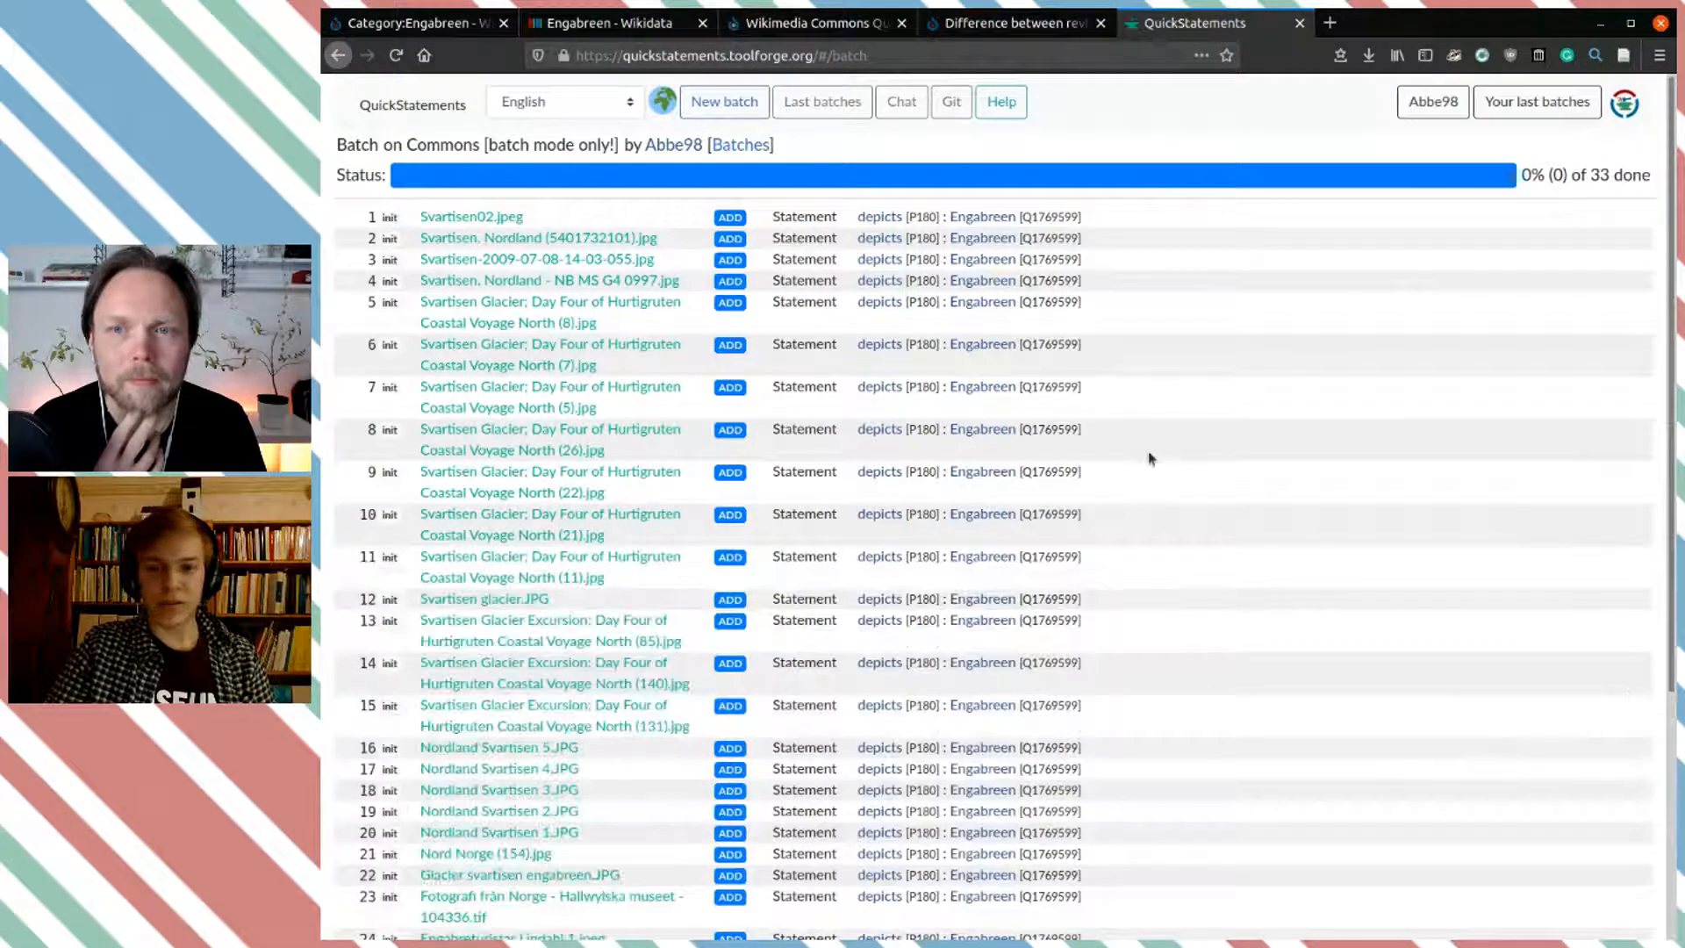
scroll(1091, 287, "down", 1)
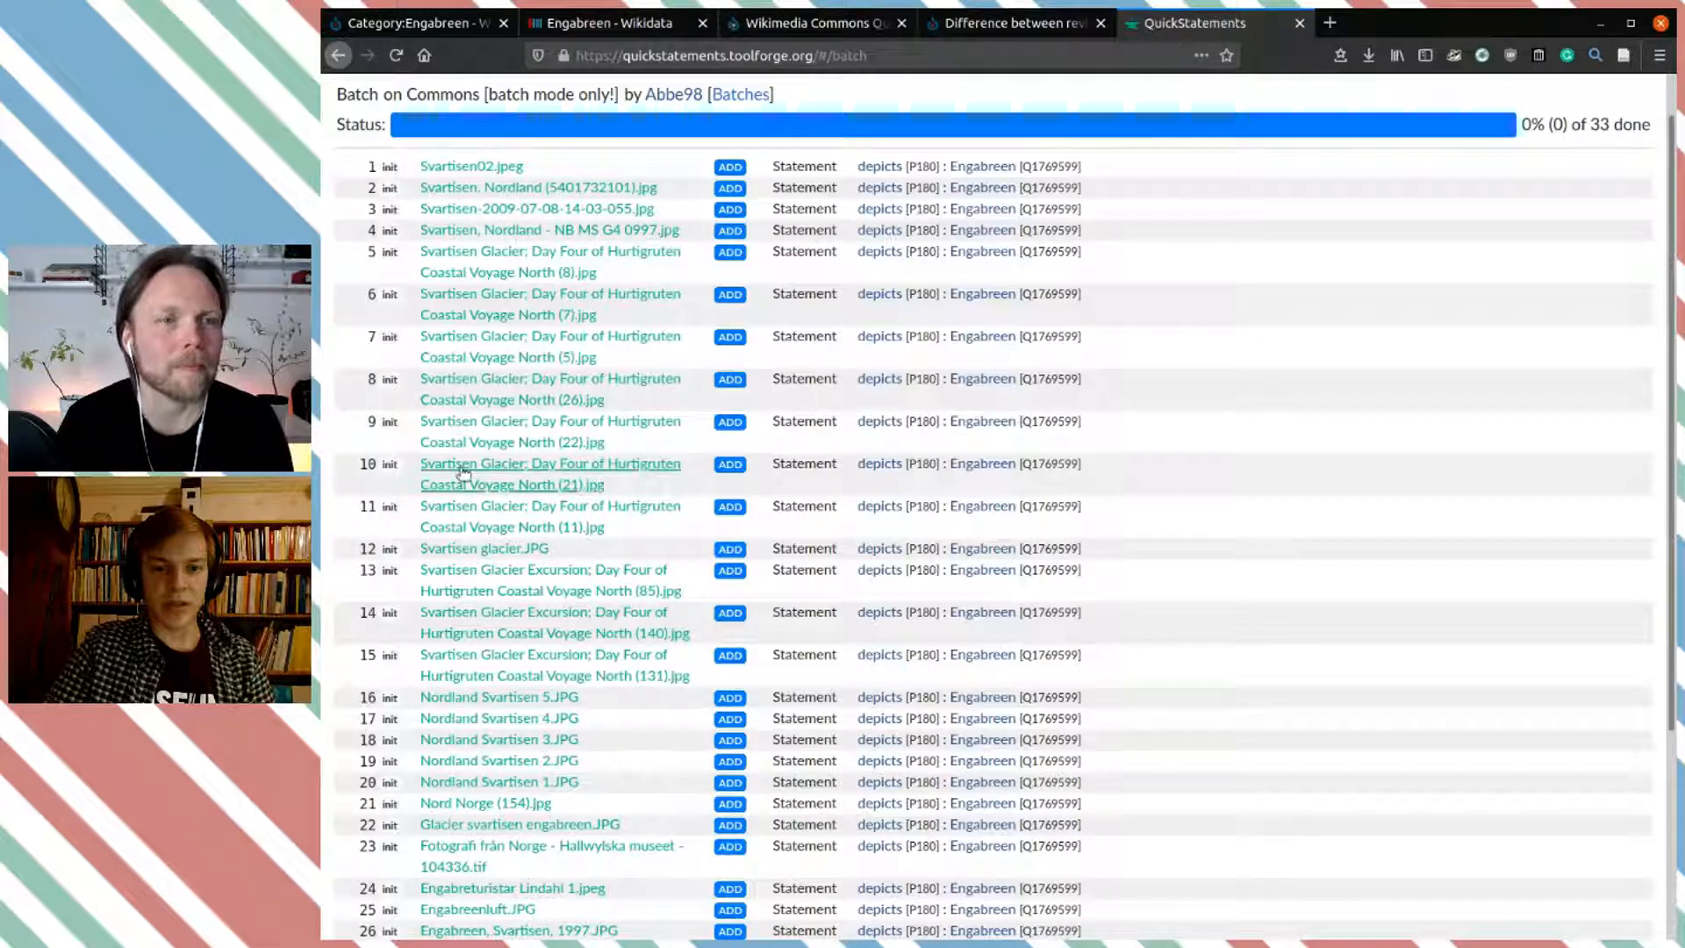
Step: Check the Engabreen item's QID on Wikidata and examine the infobox of Category:Engabreen on Commons
left_click(590, 40)
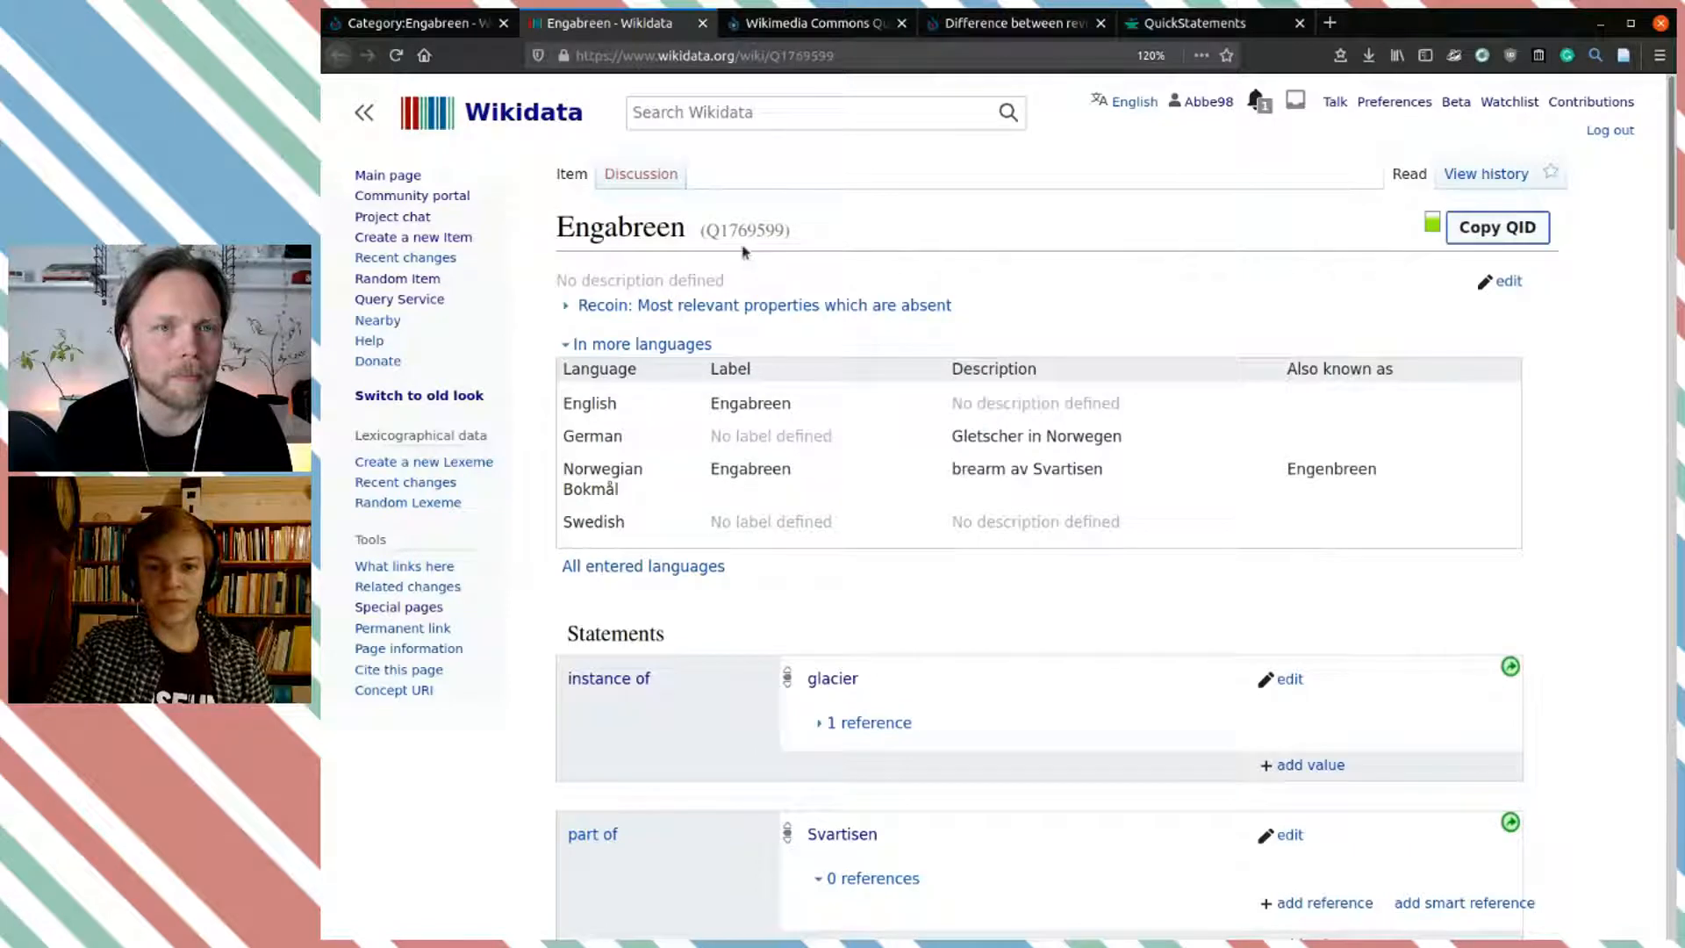
double_click(742, 229)
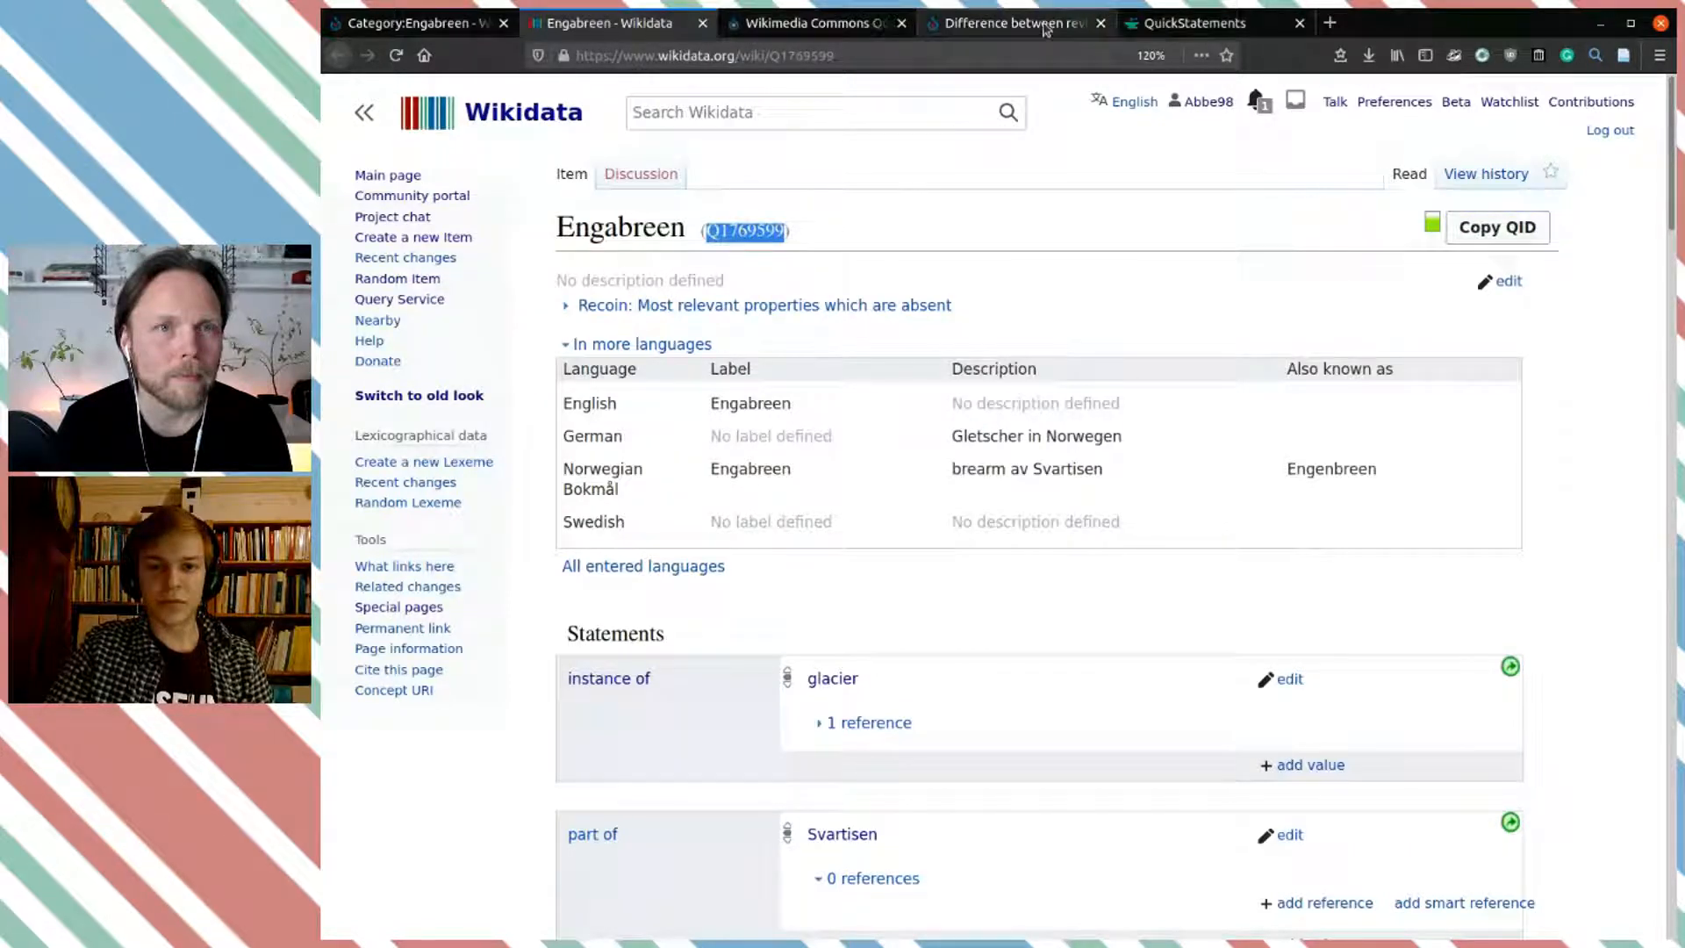
left_click(1045, 24)
left_click(432, 28)
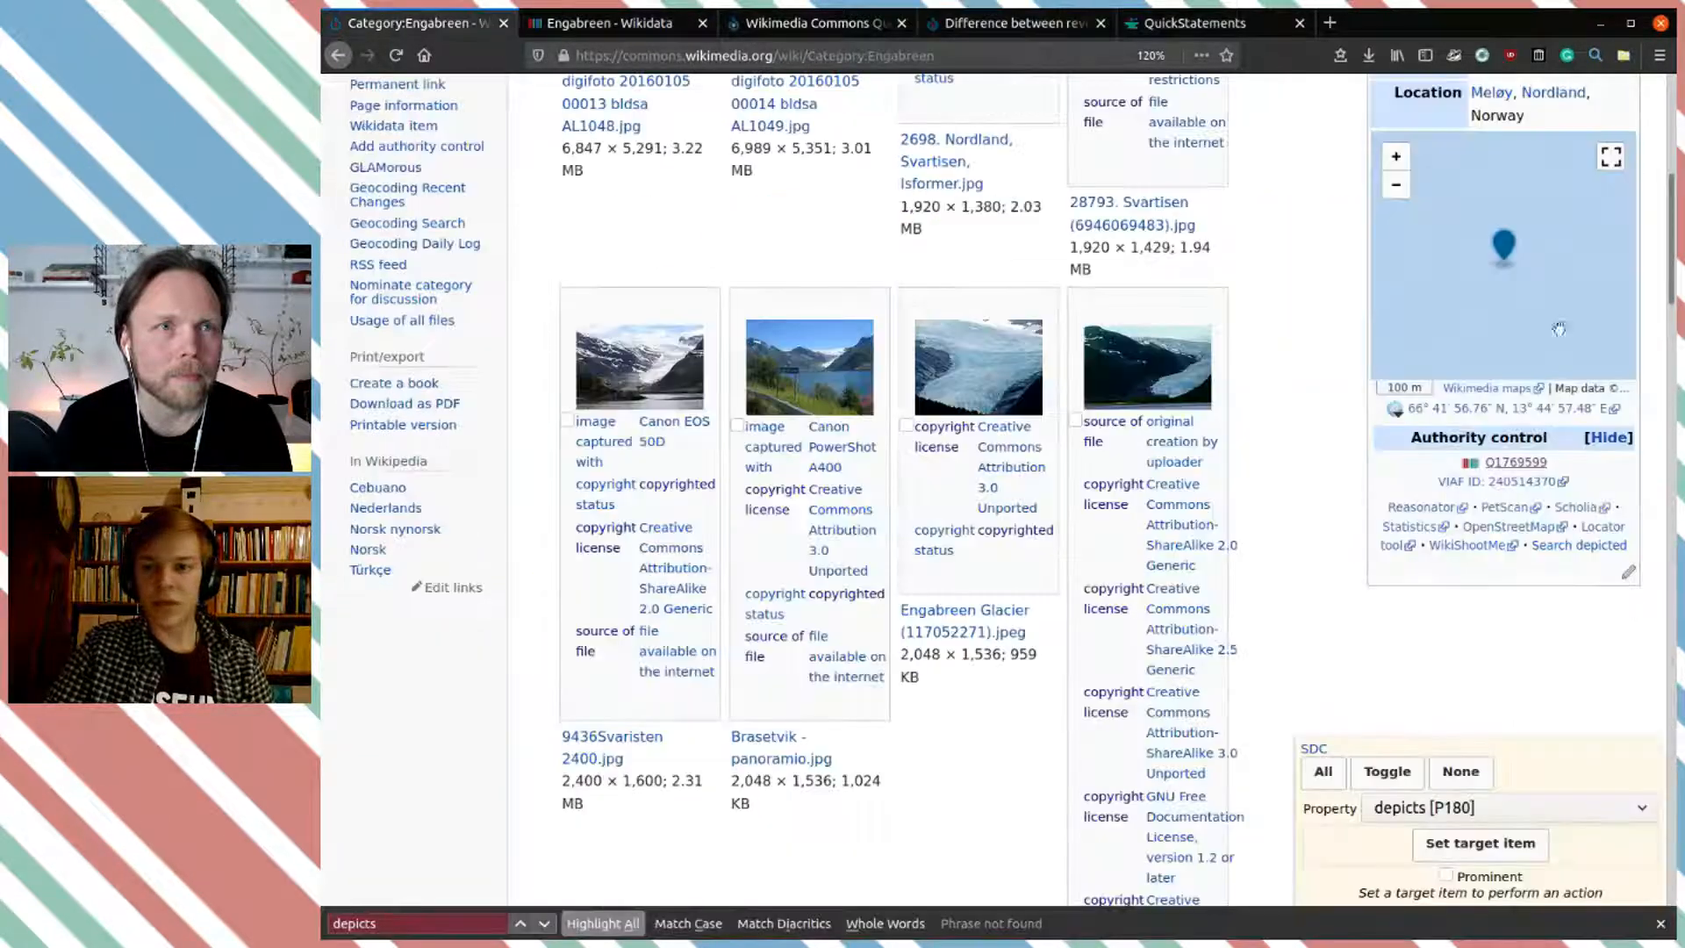
scroll(1536, 346, "up", 4)
scroll(1535, 346, "up", 3)
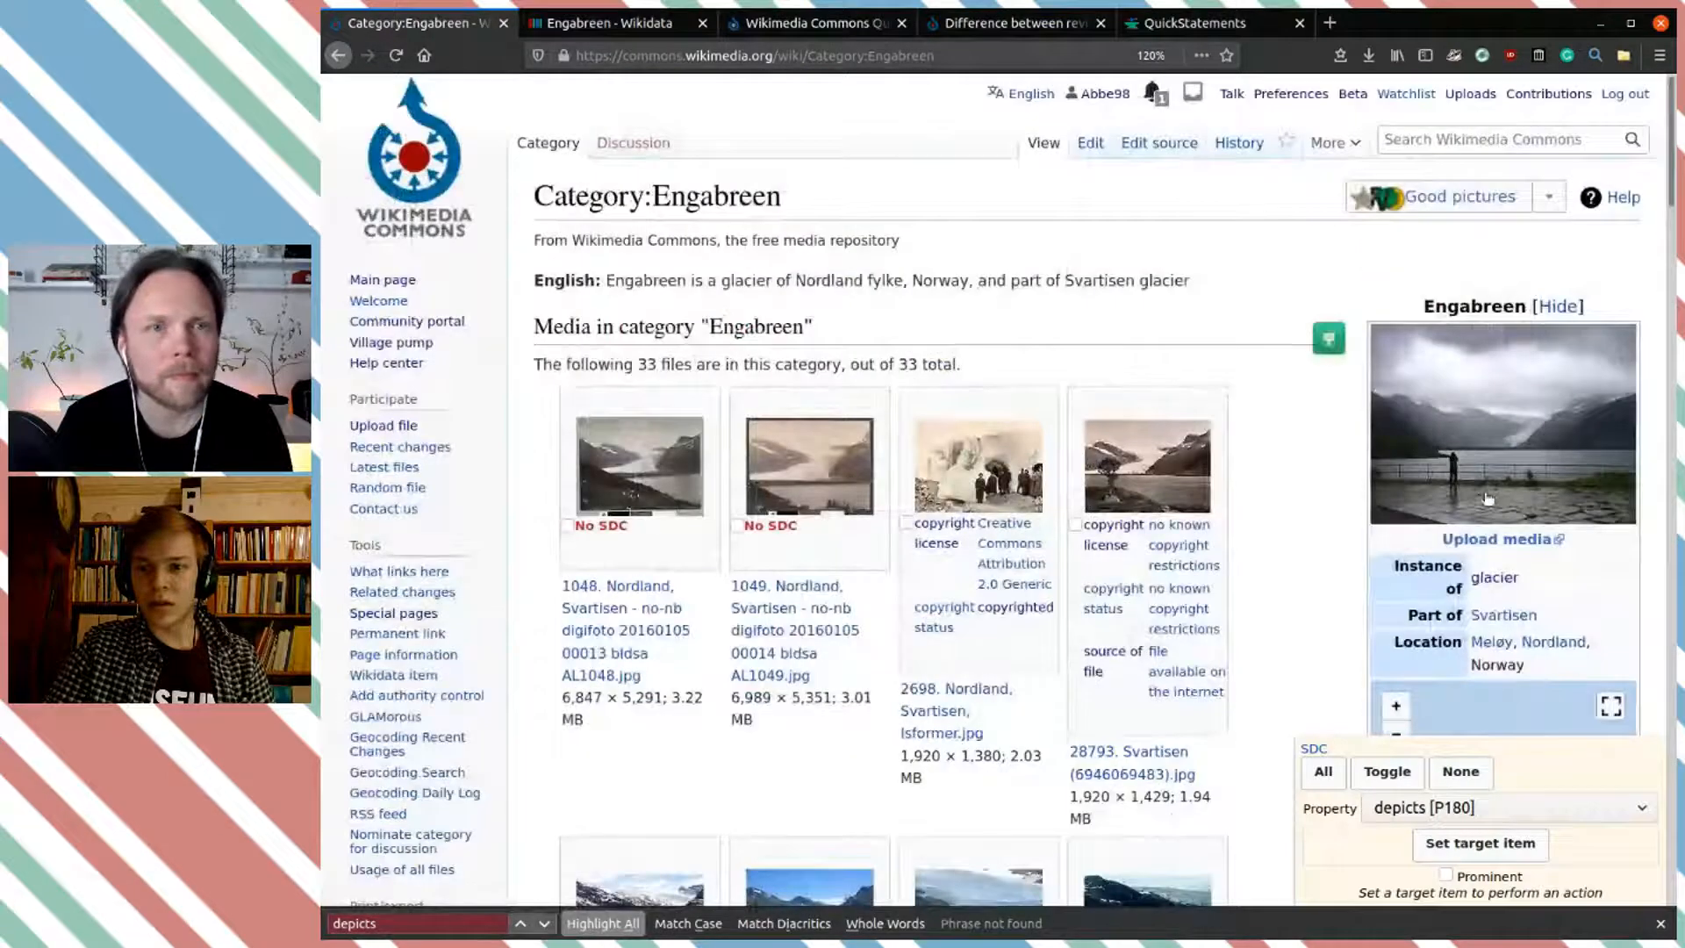
mouse_move(1496, 484)
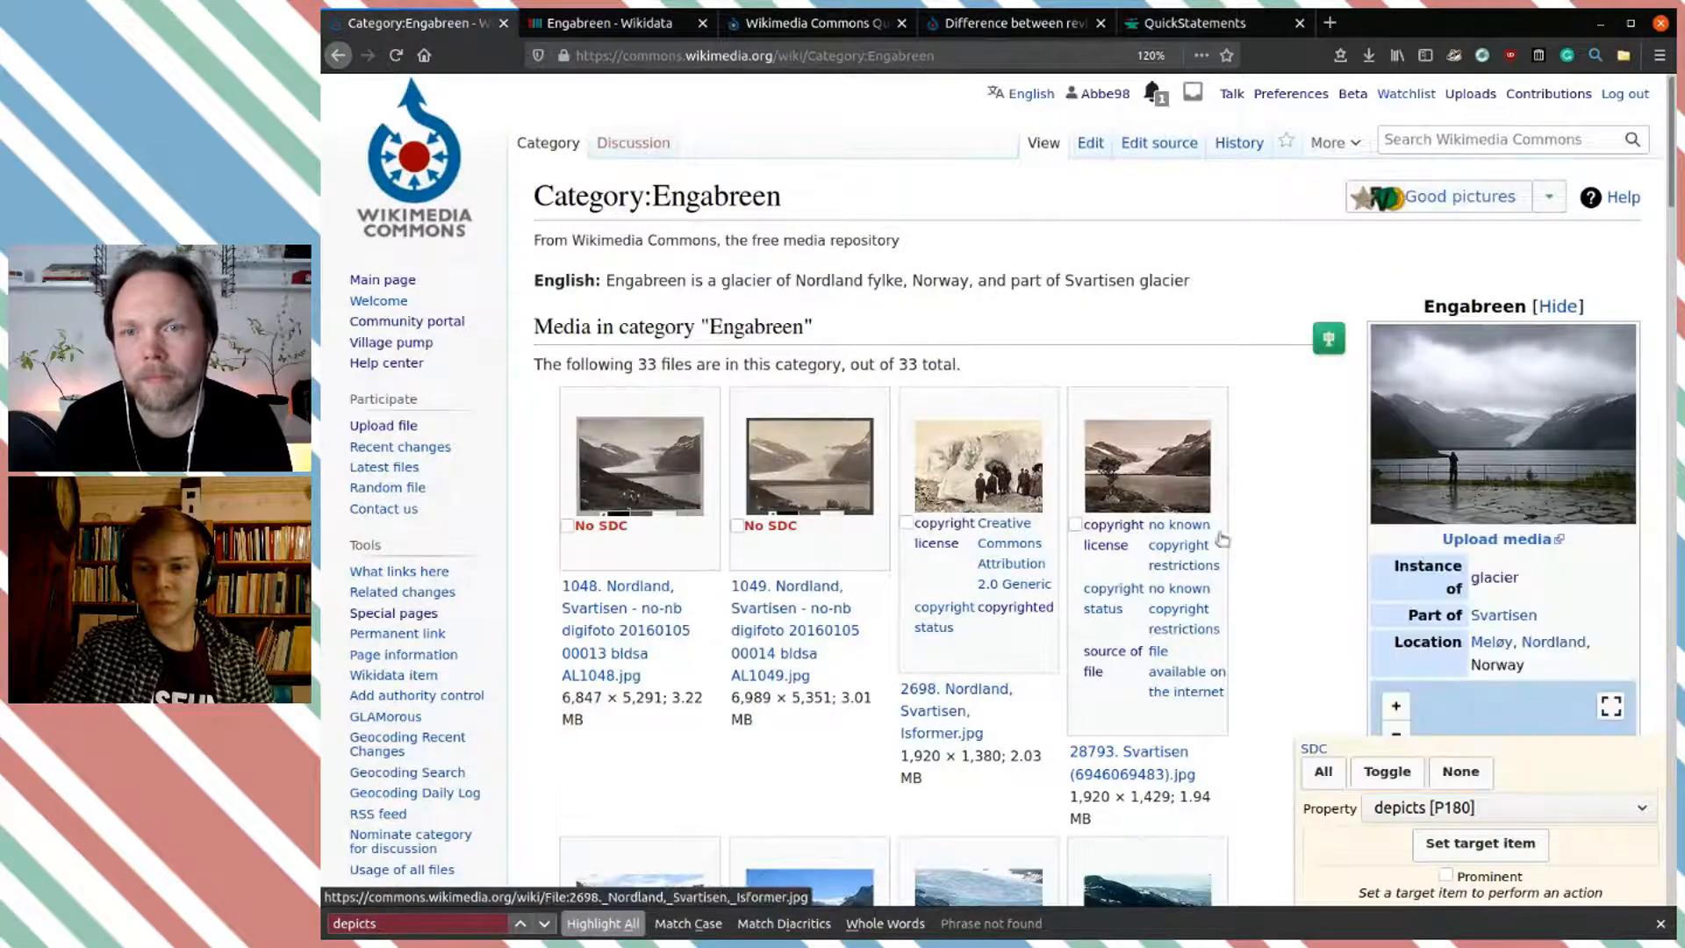
mouse_move(1509, 625)
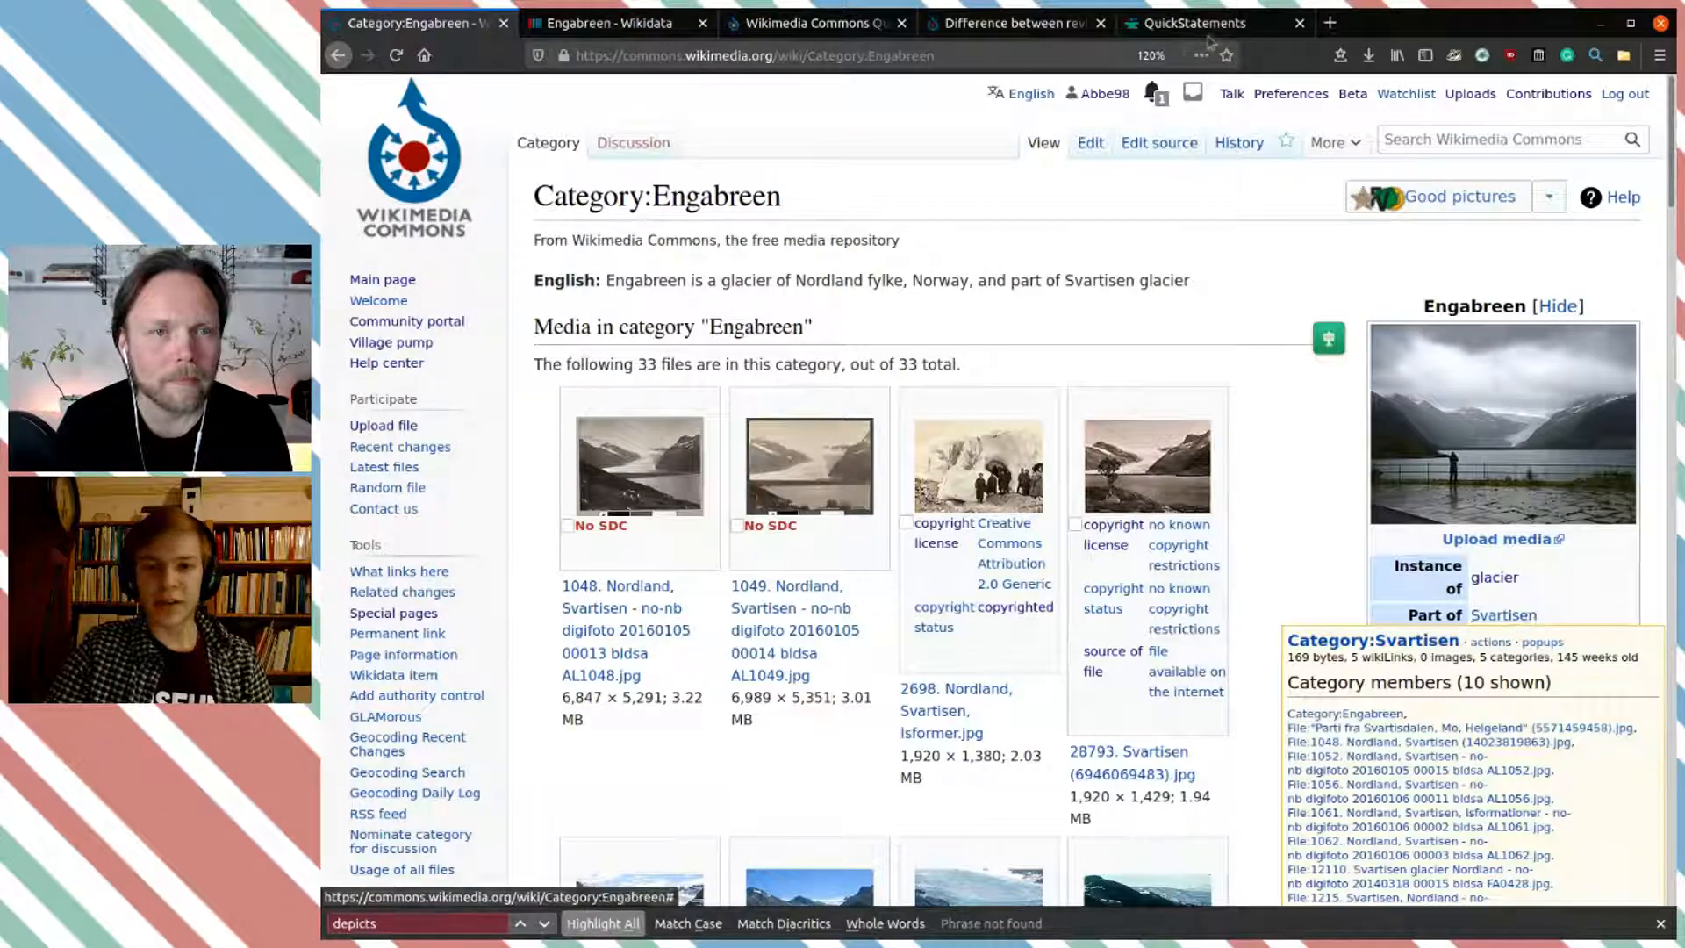
Step: Switch to QuickStatements and review the whole list of depicts (P180) Engabreen commands in the batch
left_click(1173, 26)
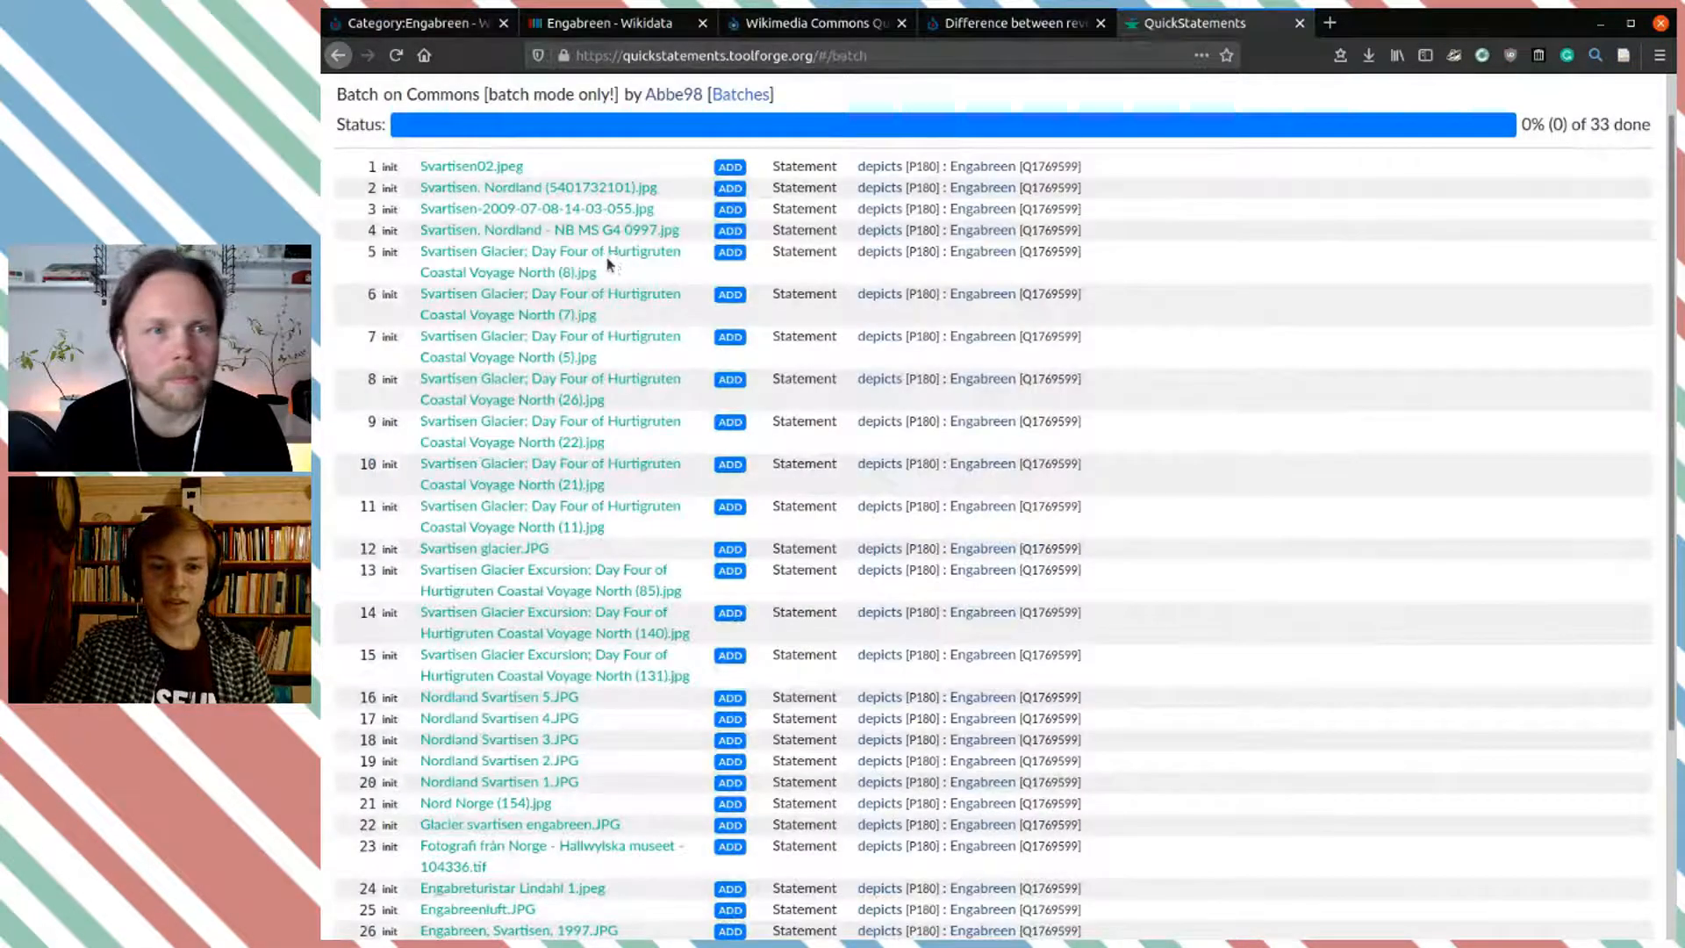
scroll(601, 227, "up", 1)
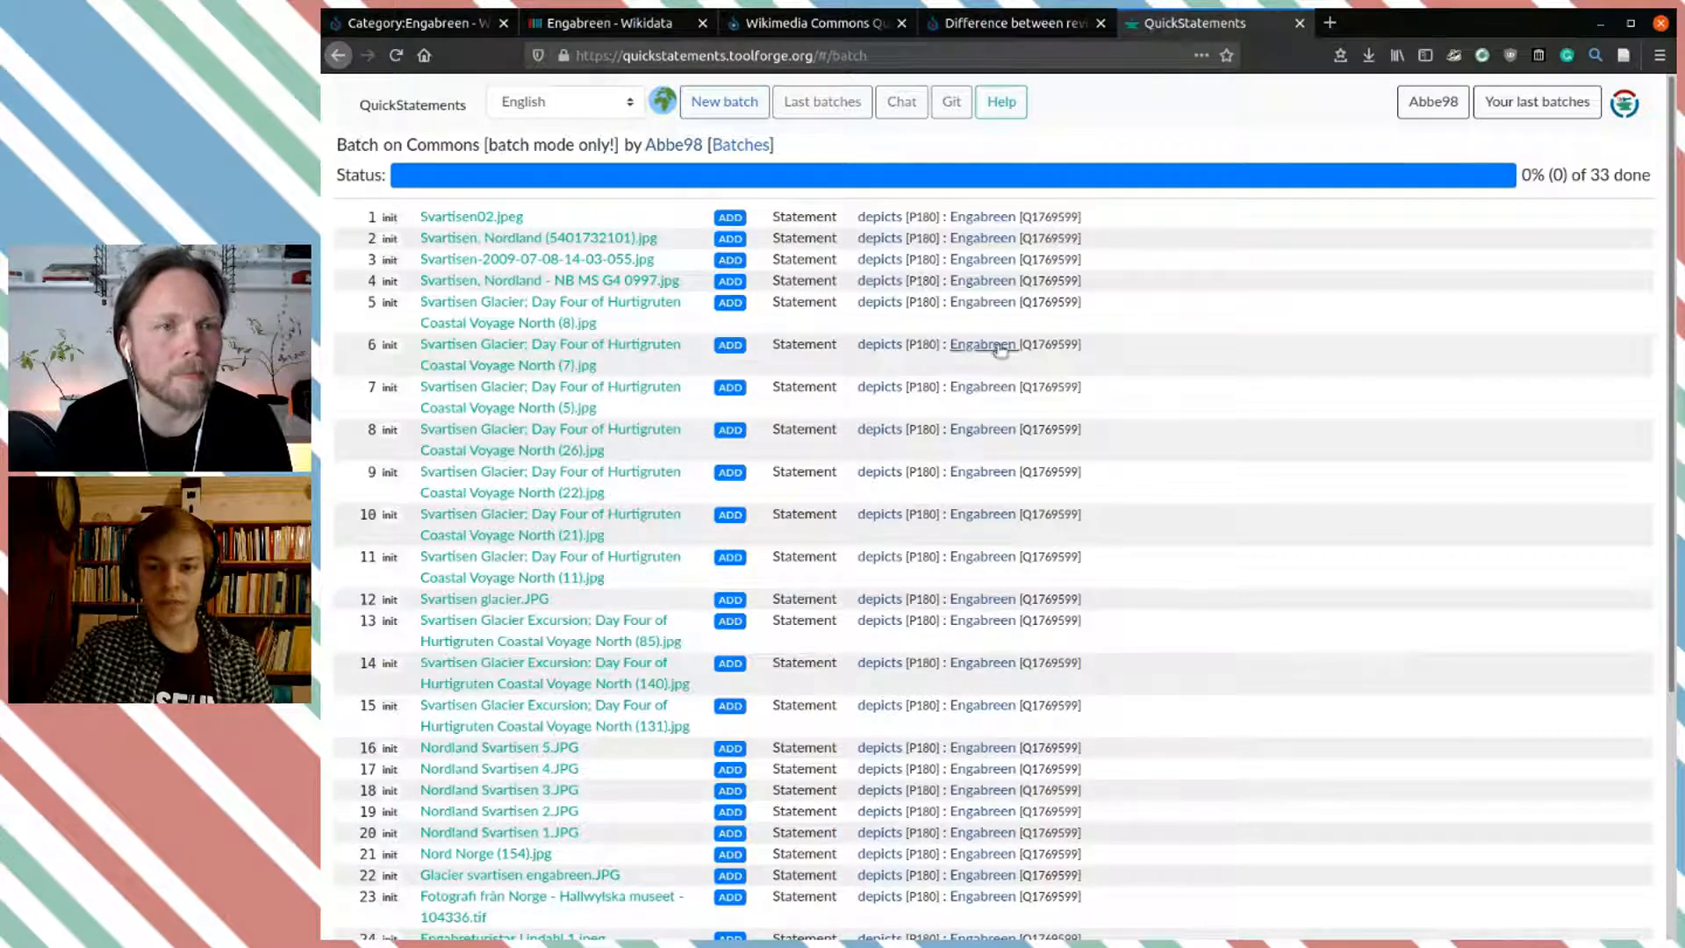
scroll(995, 497, "down", 3)
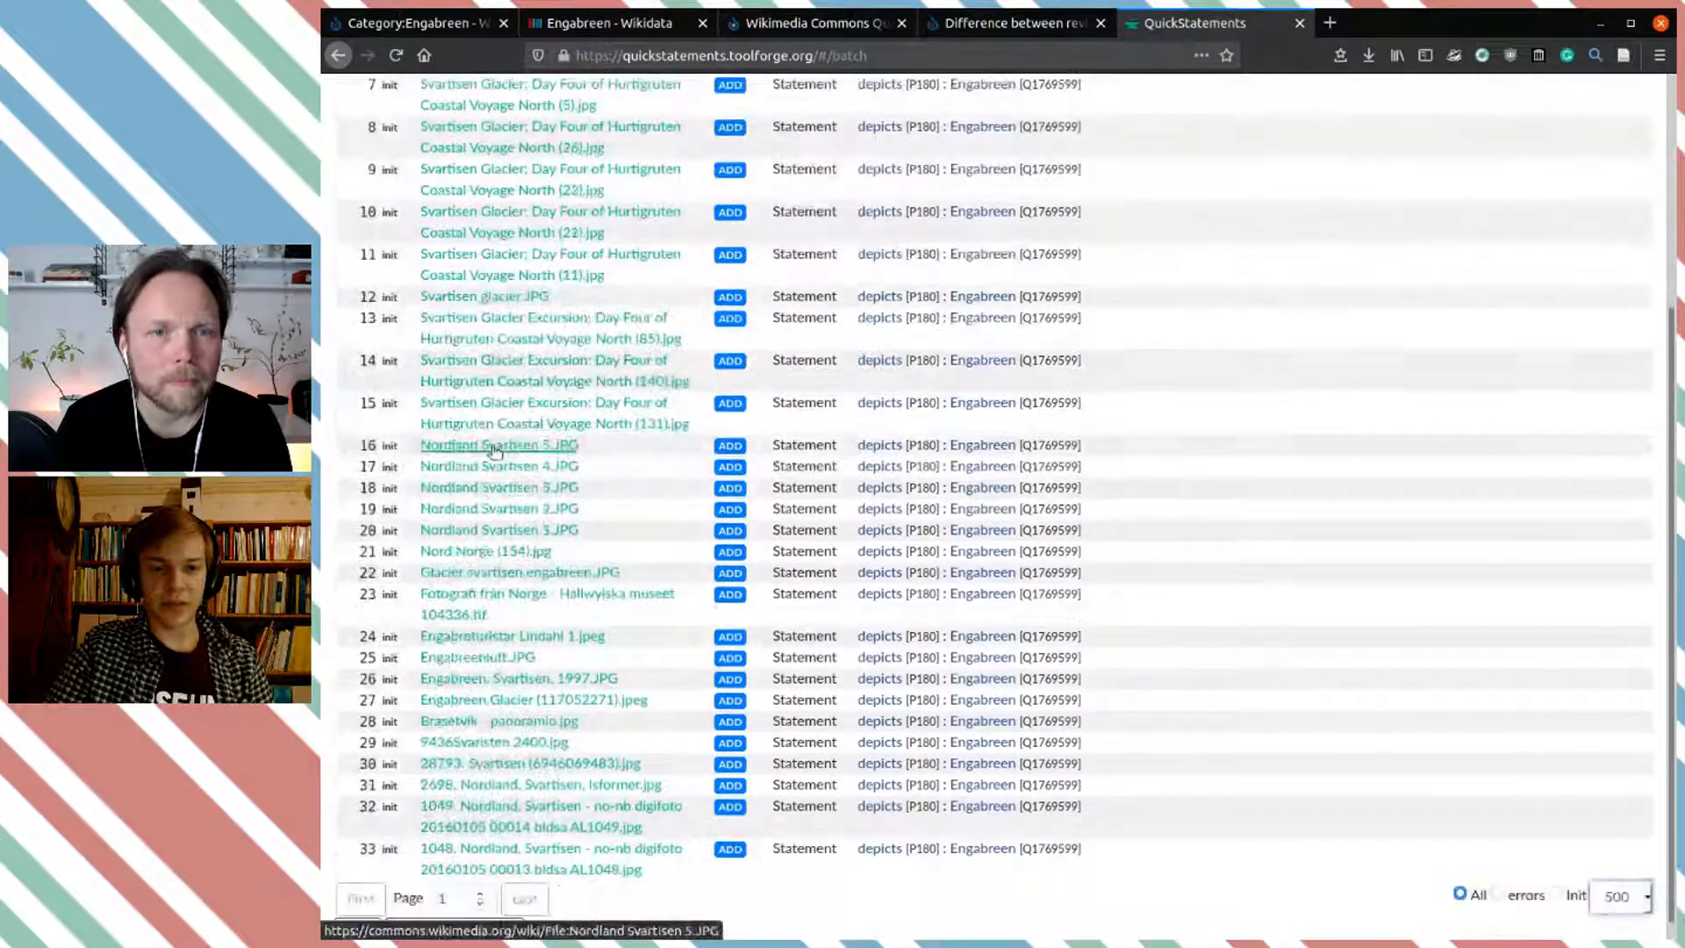
scroll(544, 420, "down", 1)
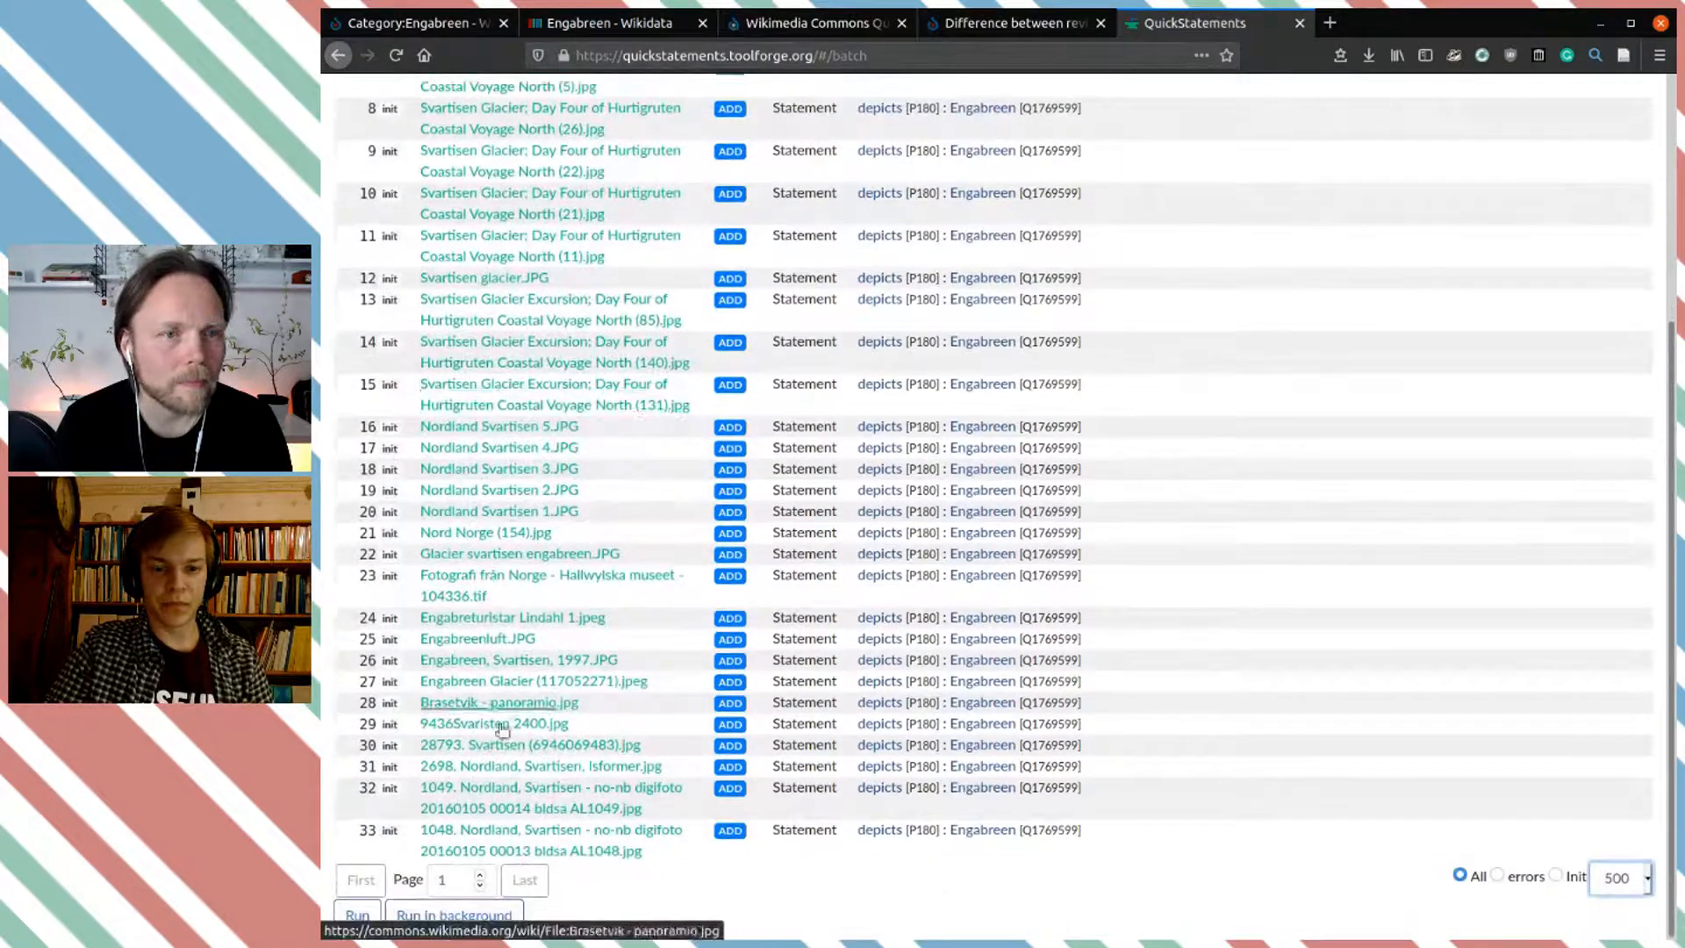
scroll(549, 746, "up", 4)
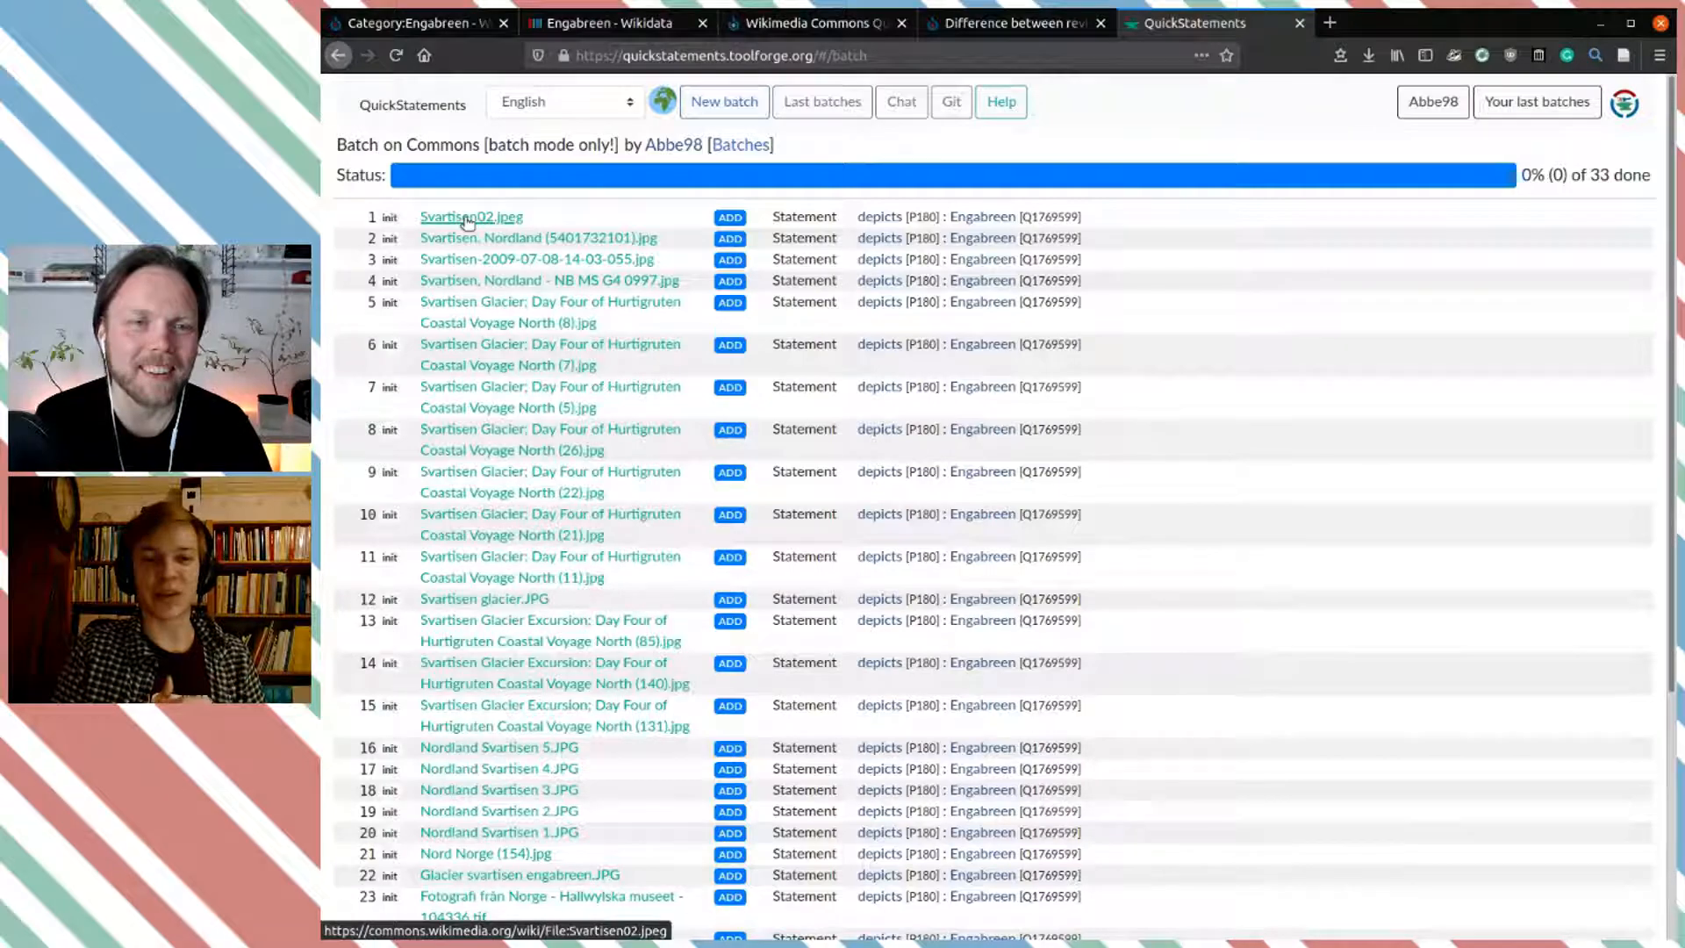
Step: Examine the Engabreen item's "part of" Svartisen statement on Wikidata, and return to Category:Engabreen on Commons
left_click(609, 23)
scroll(1163, 436, "down", 5)
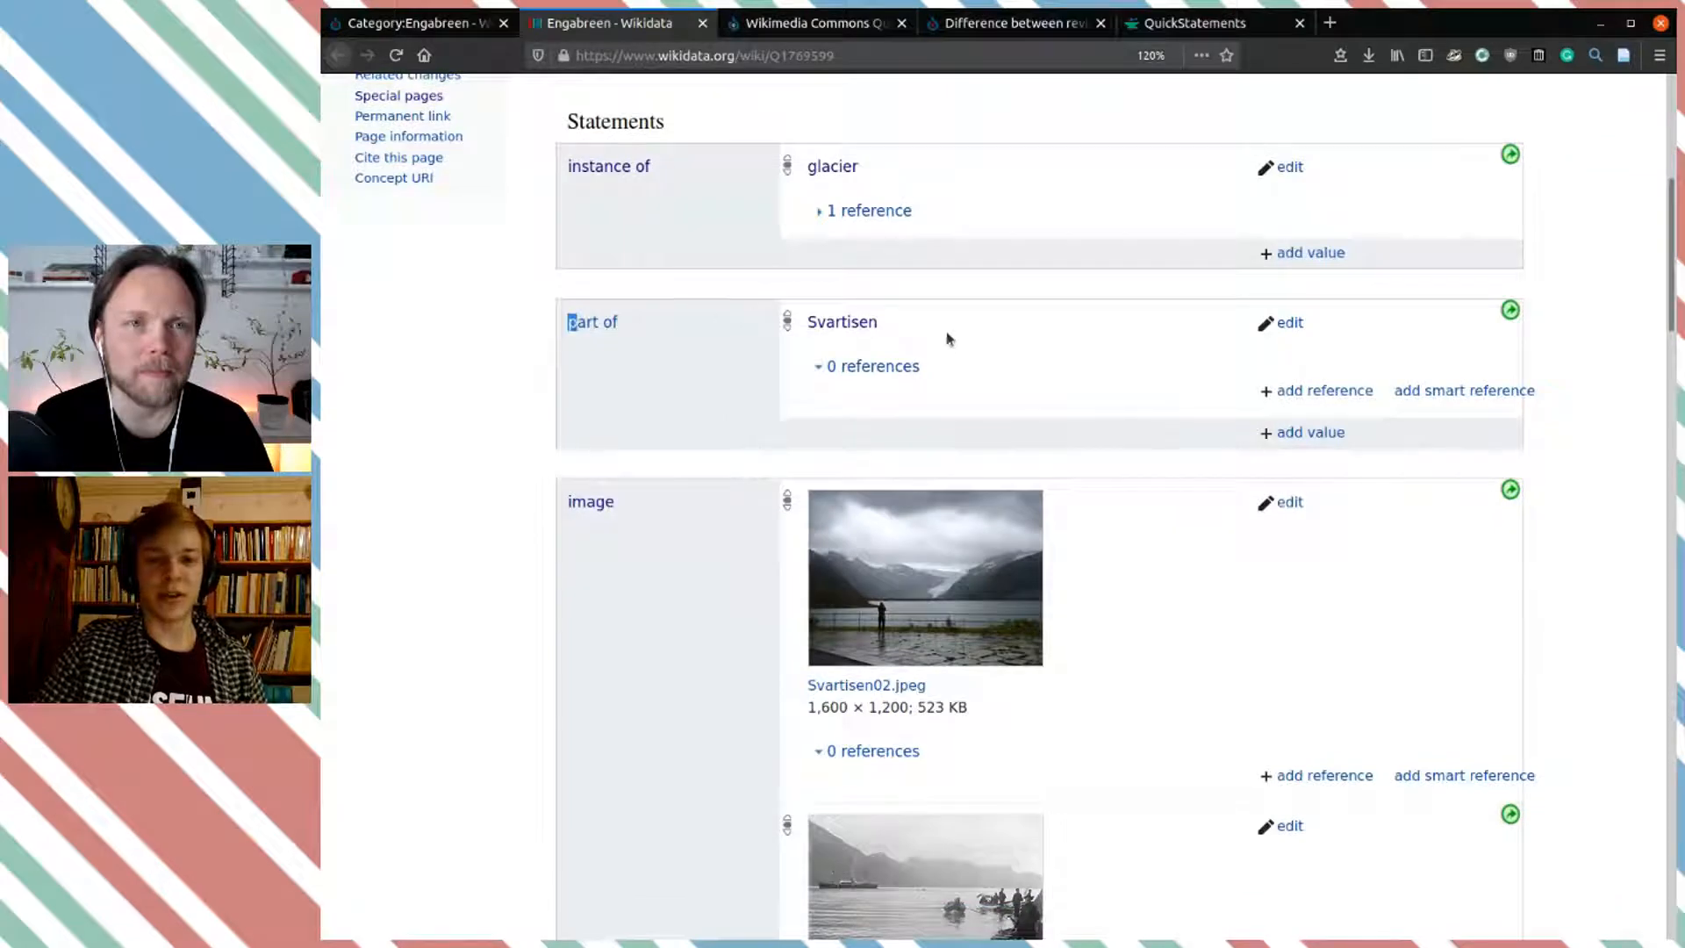
left_click_drag(944, 339, 757, 320)
left_click(737, 331)
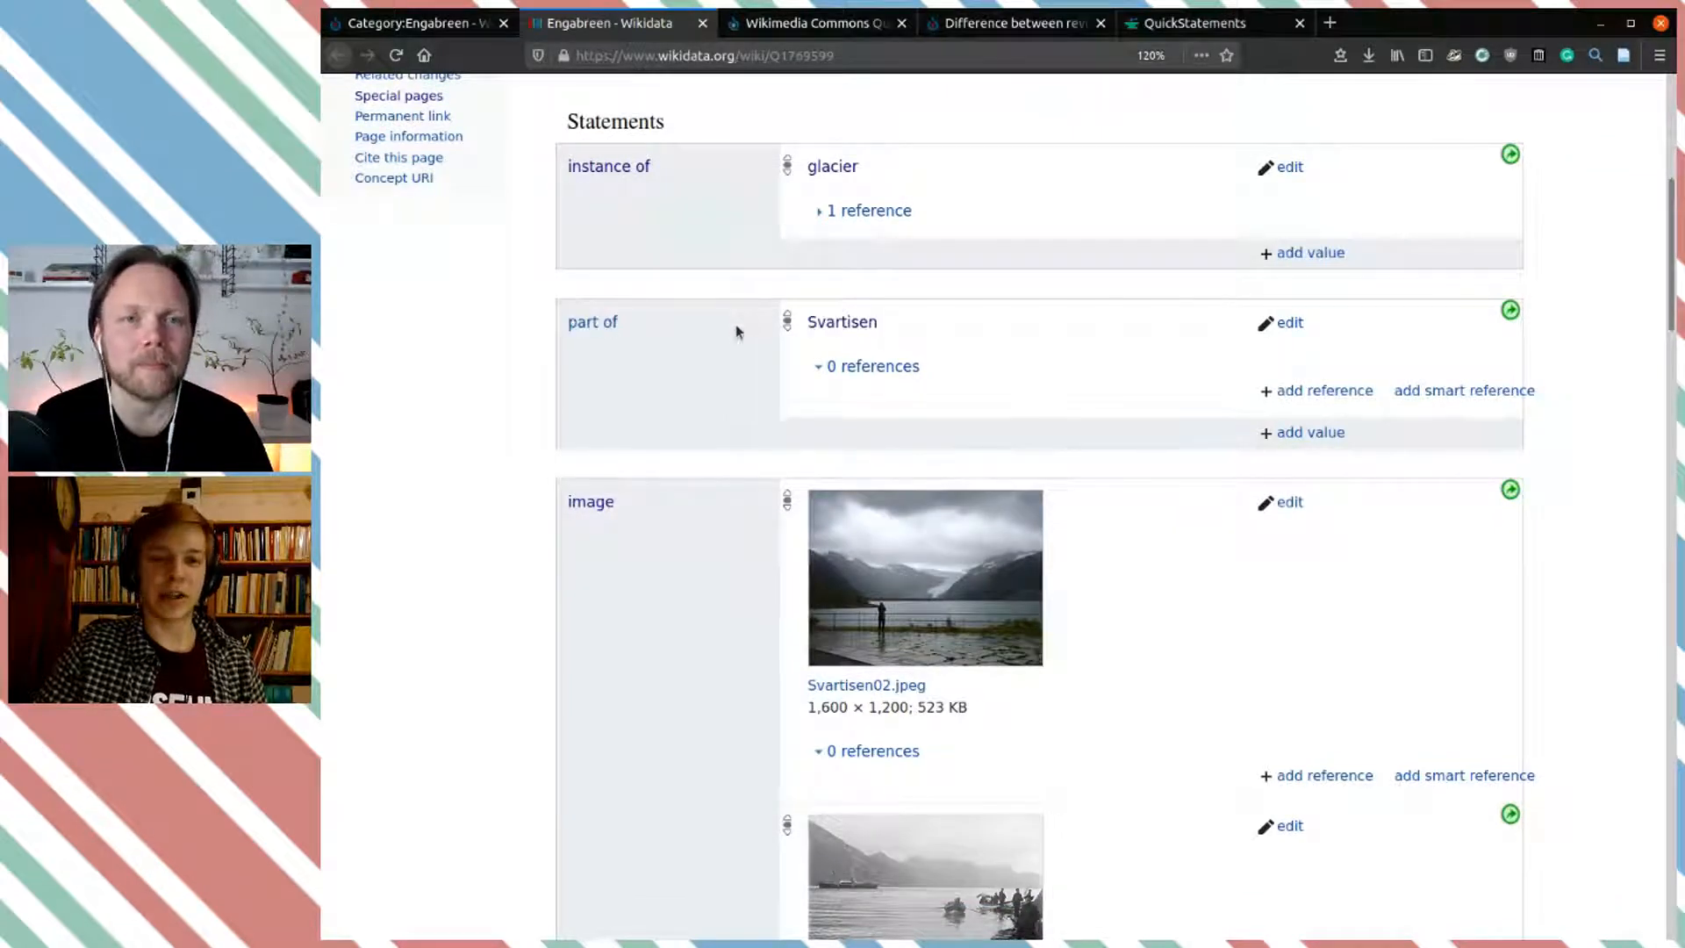
left_click(401, 26)
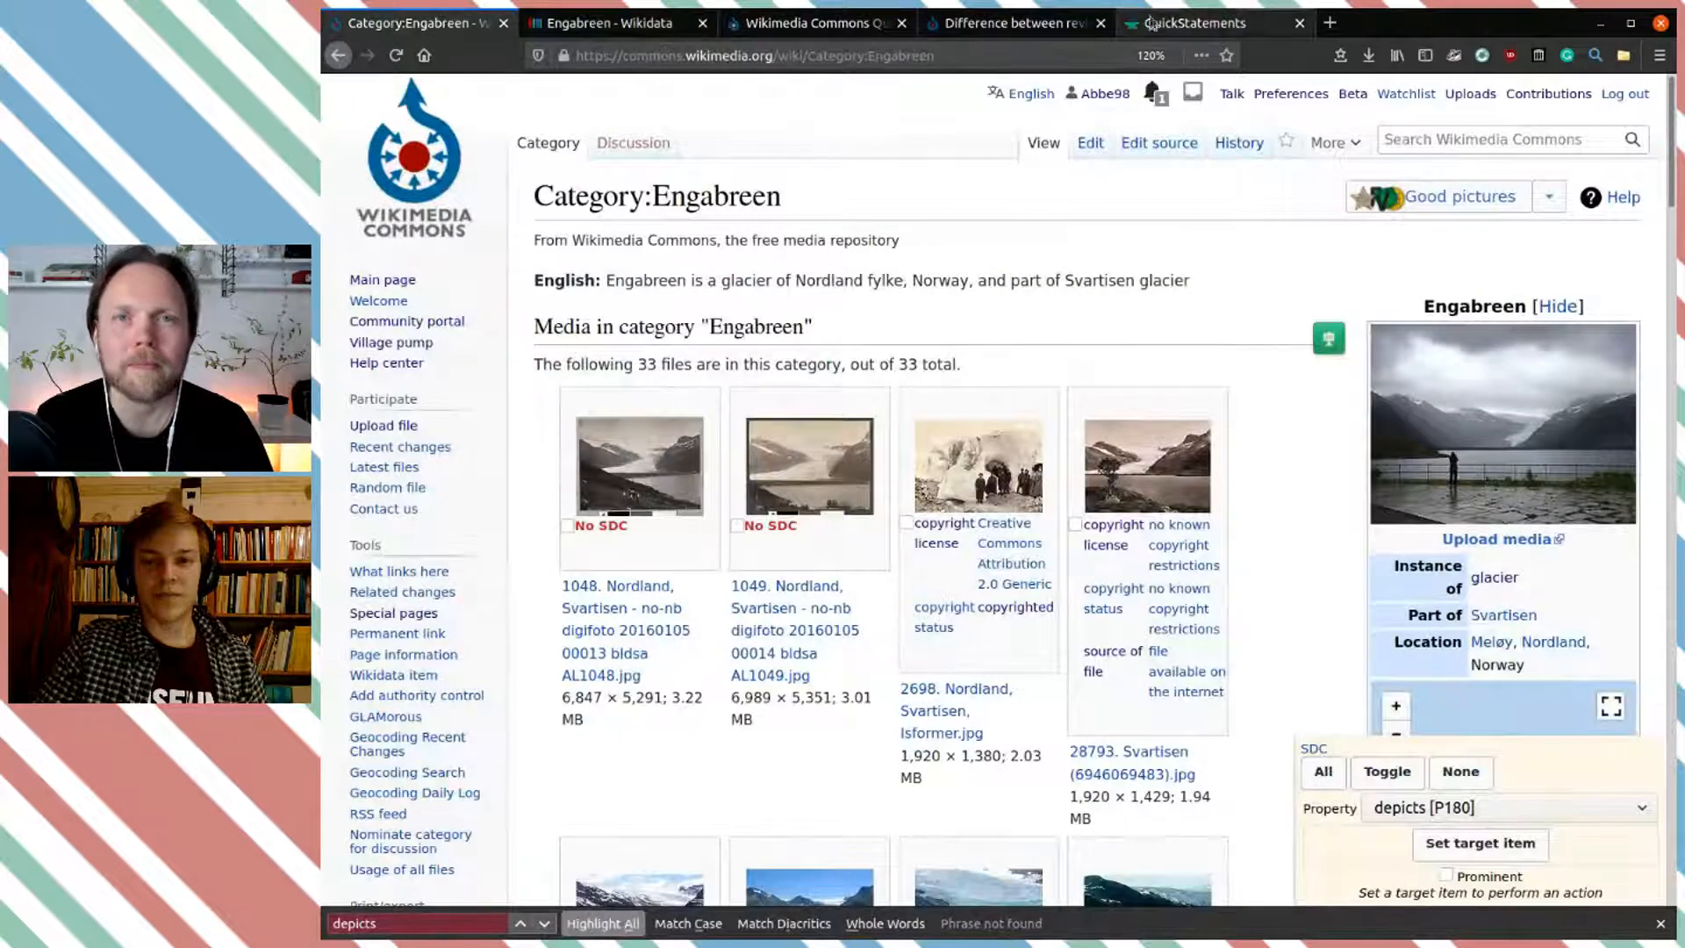
Step: Switch to QuickStatements and run the Engabreen batch directly rather than in the background
left_click(1197, 23)
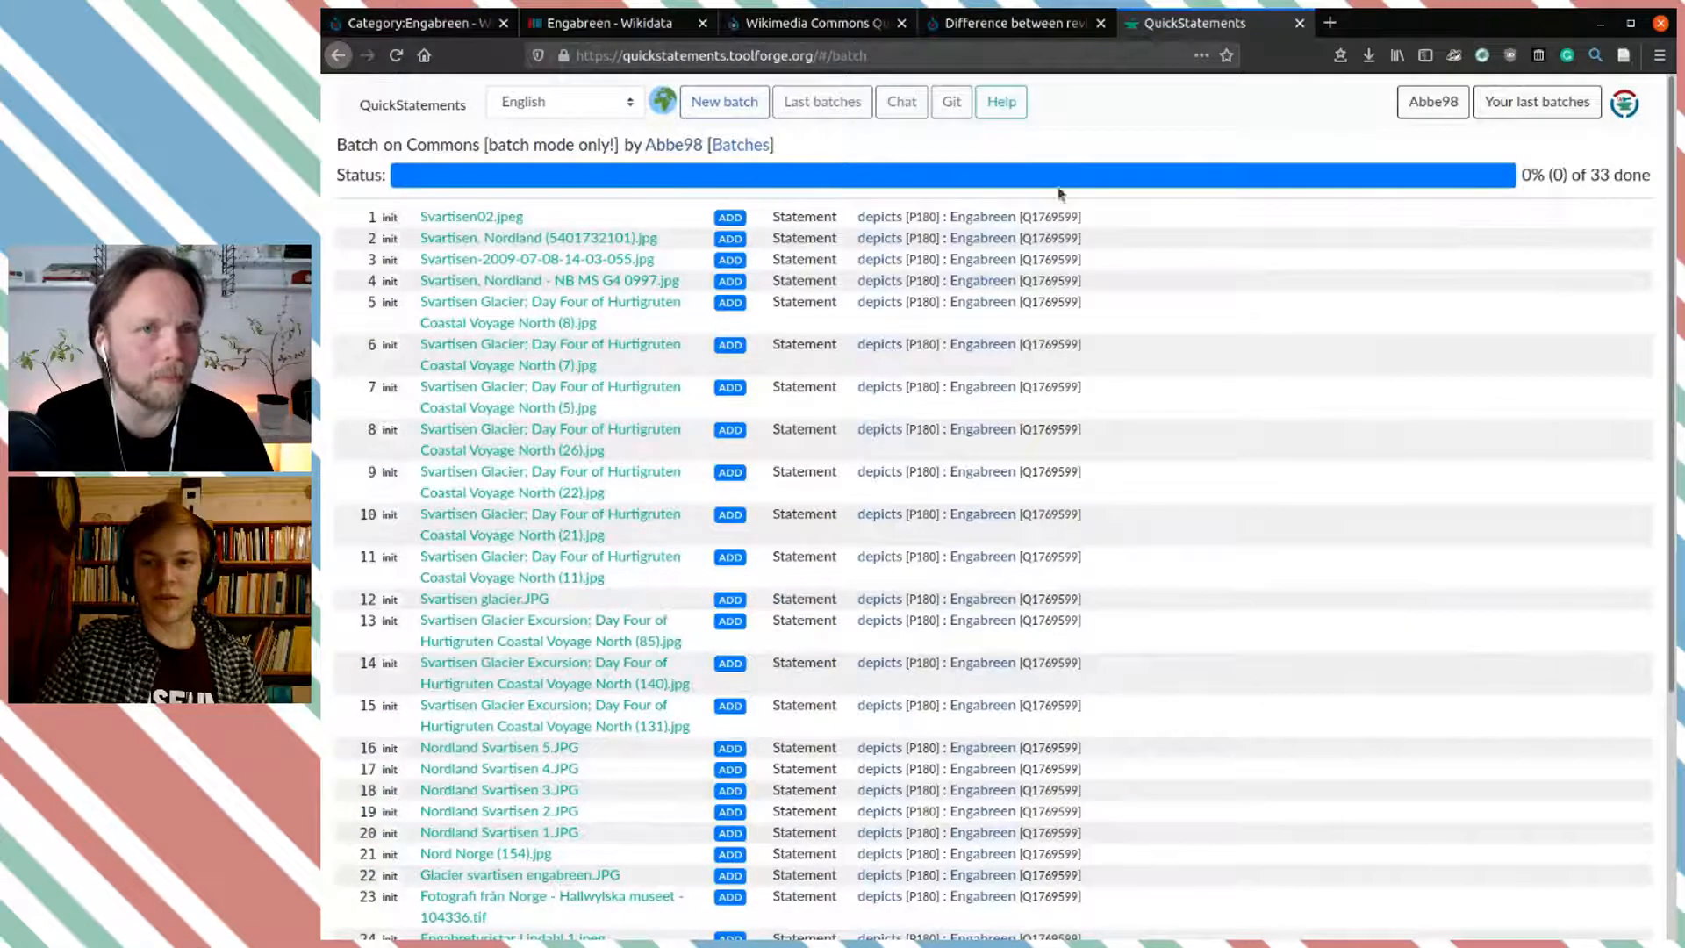
scroll(1208, 456, "down", 3)
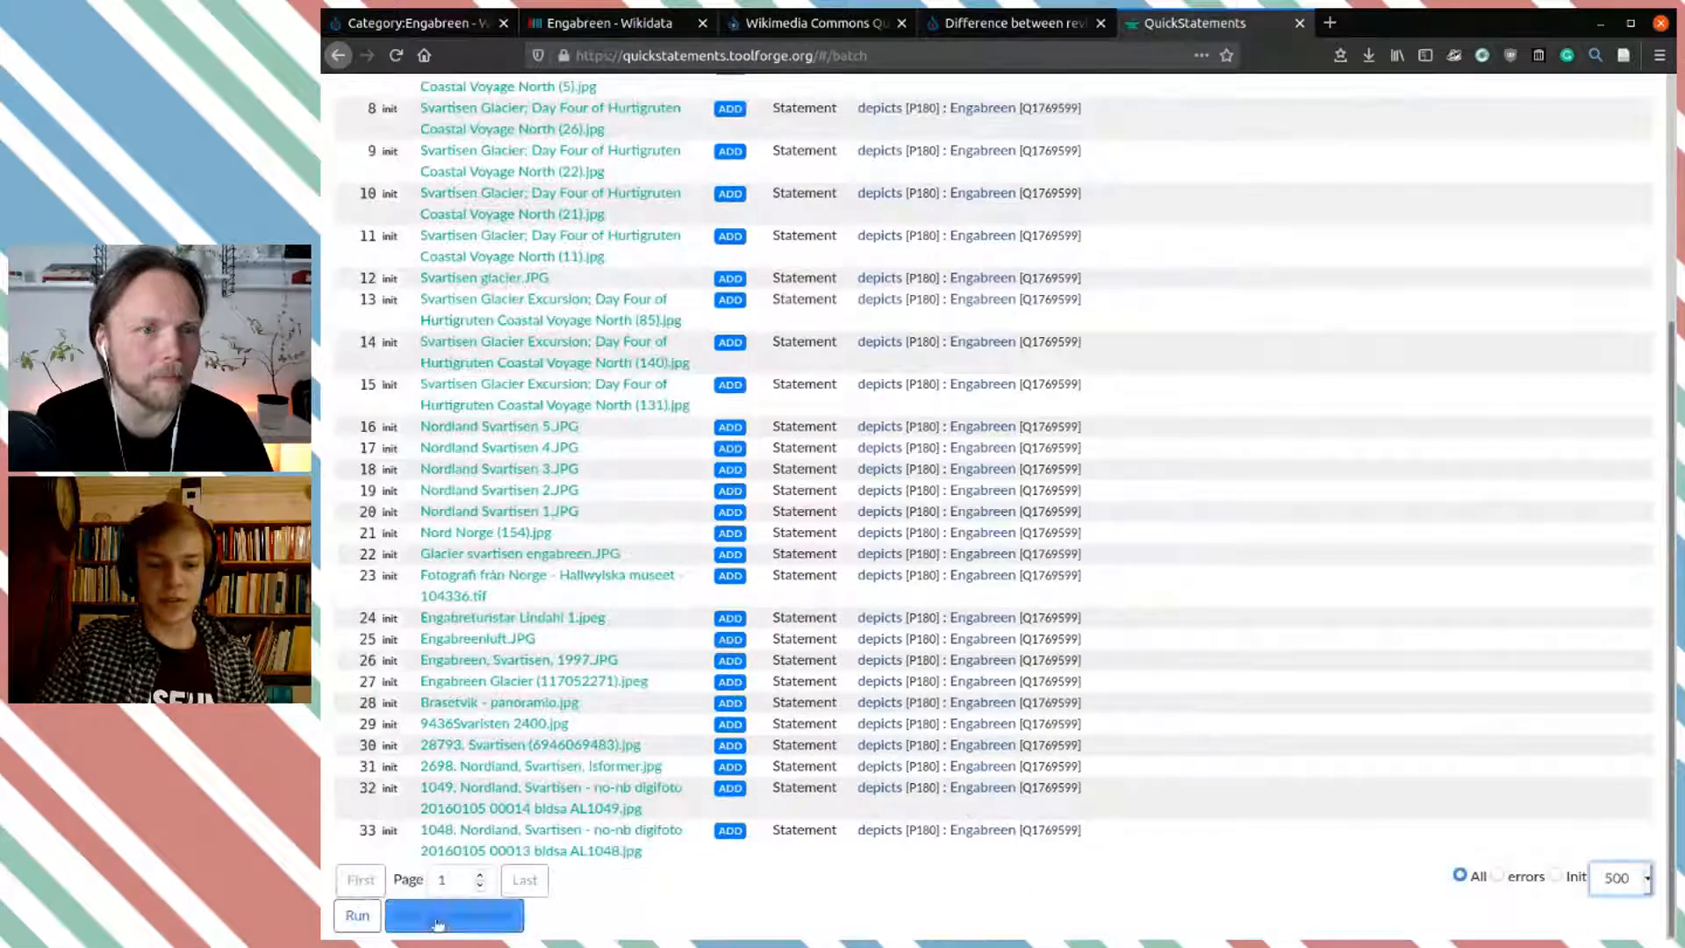
left_click(358, 917)
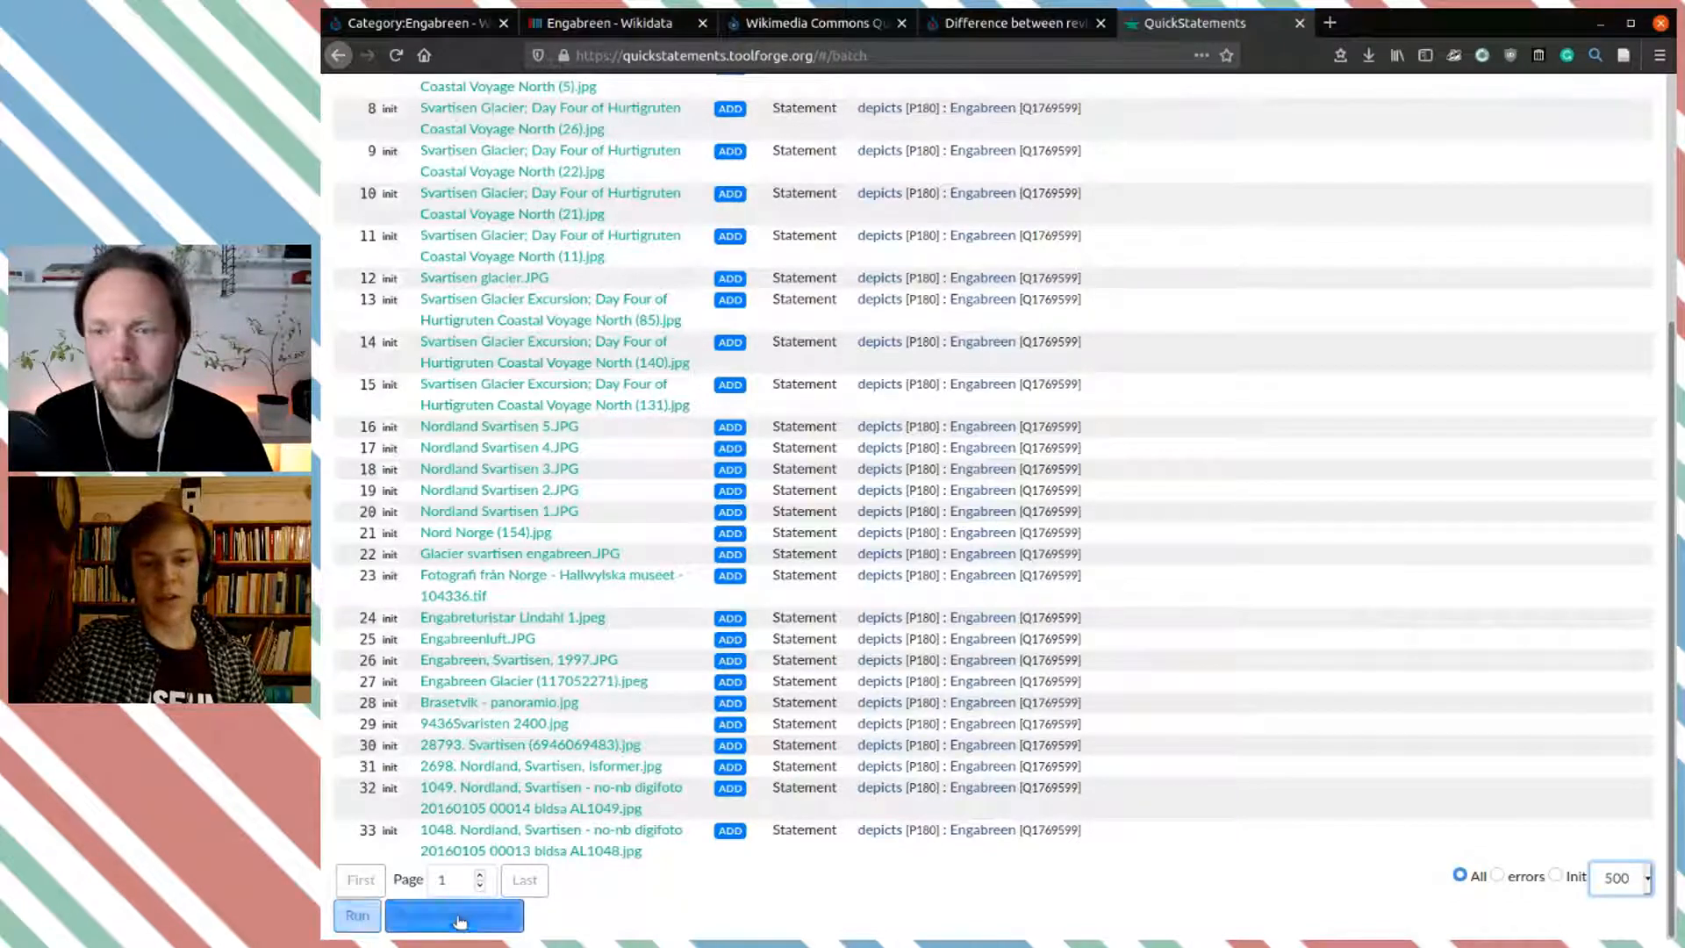
left_click(360, 917)
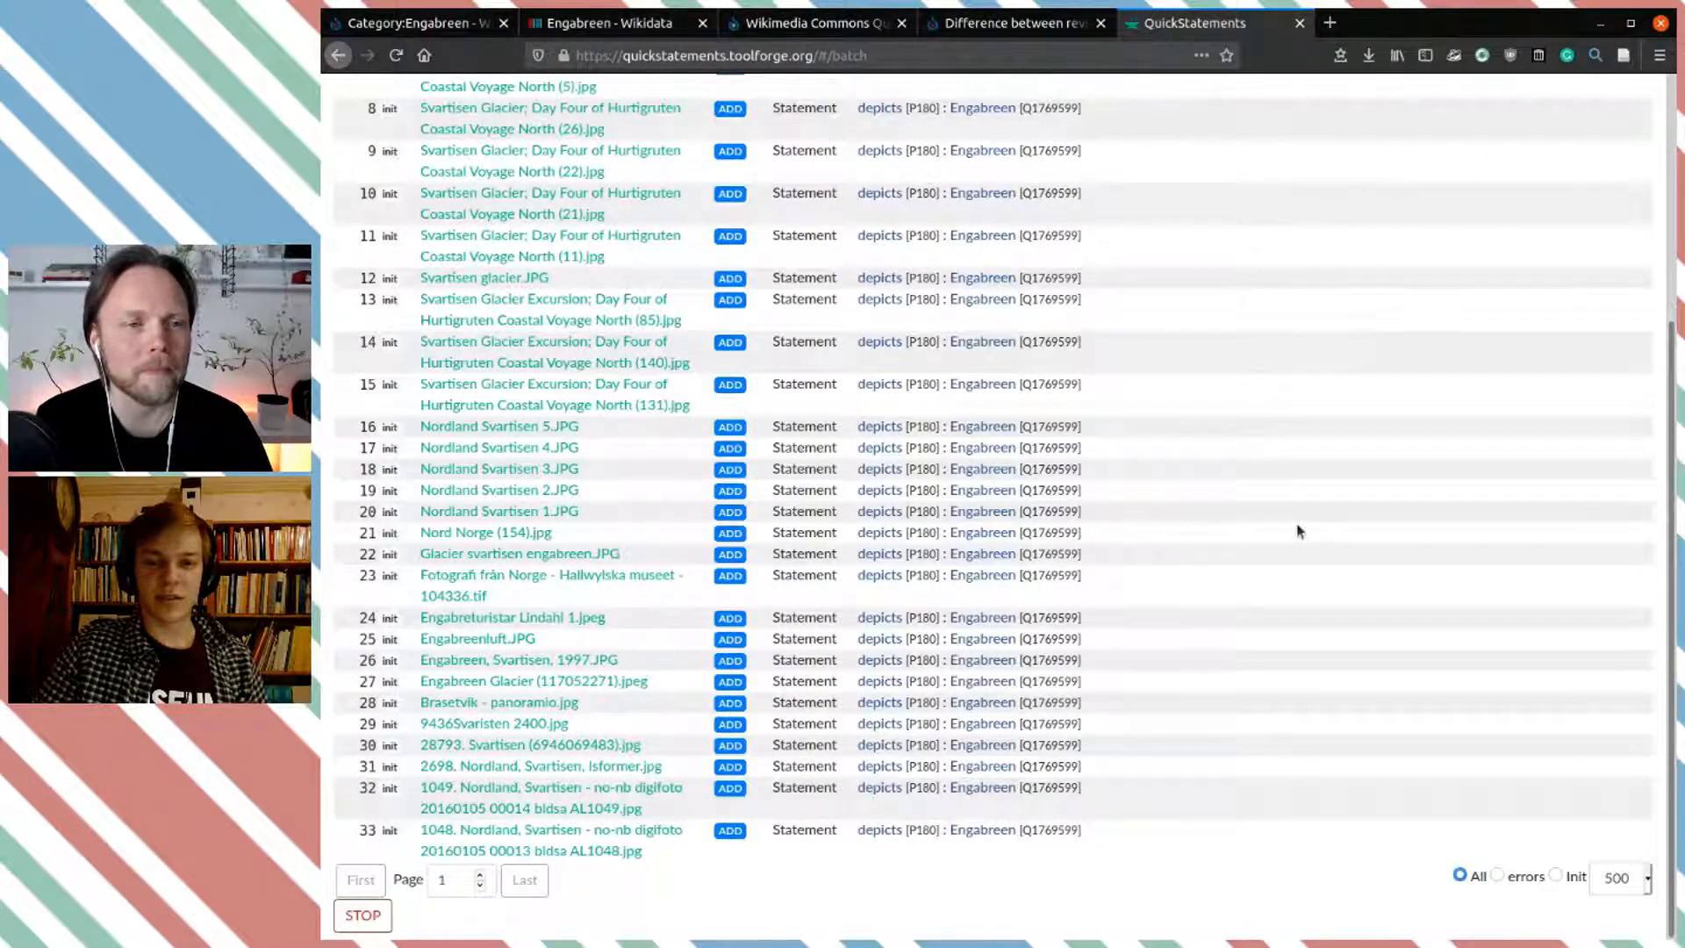
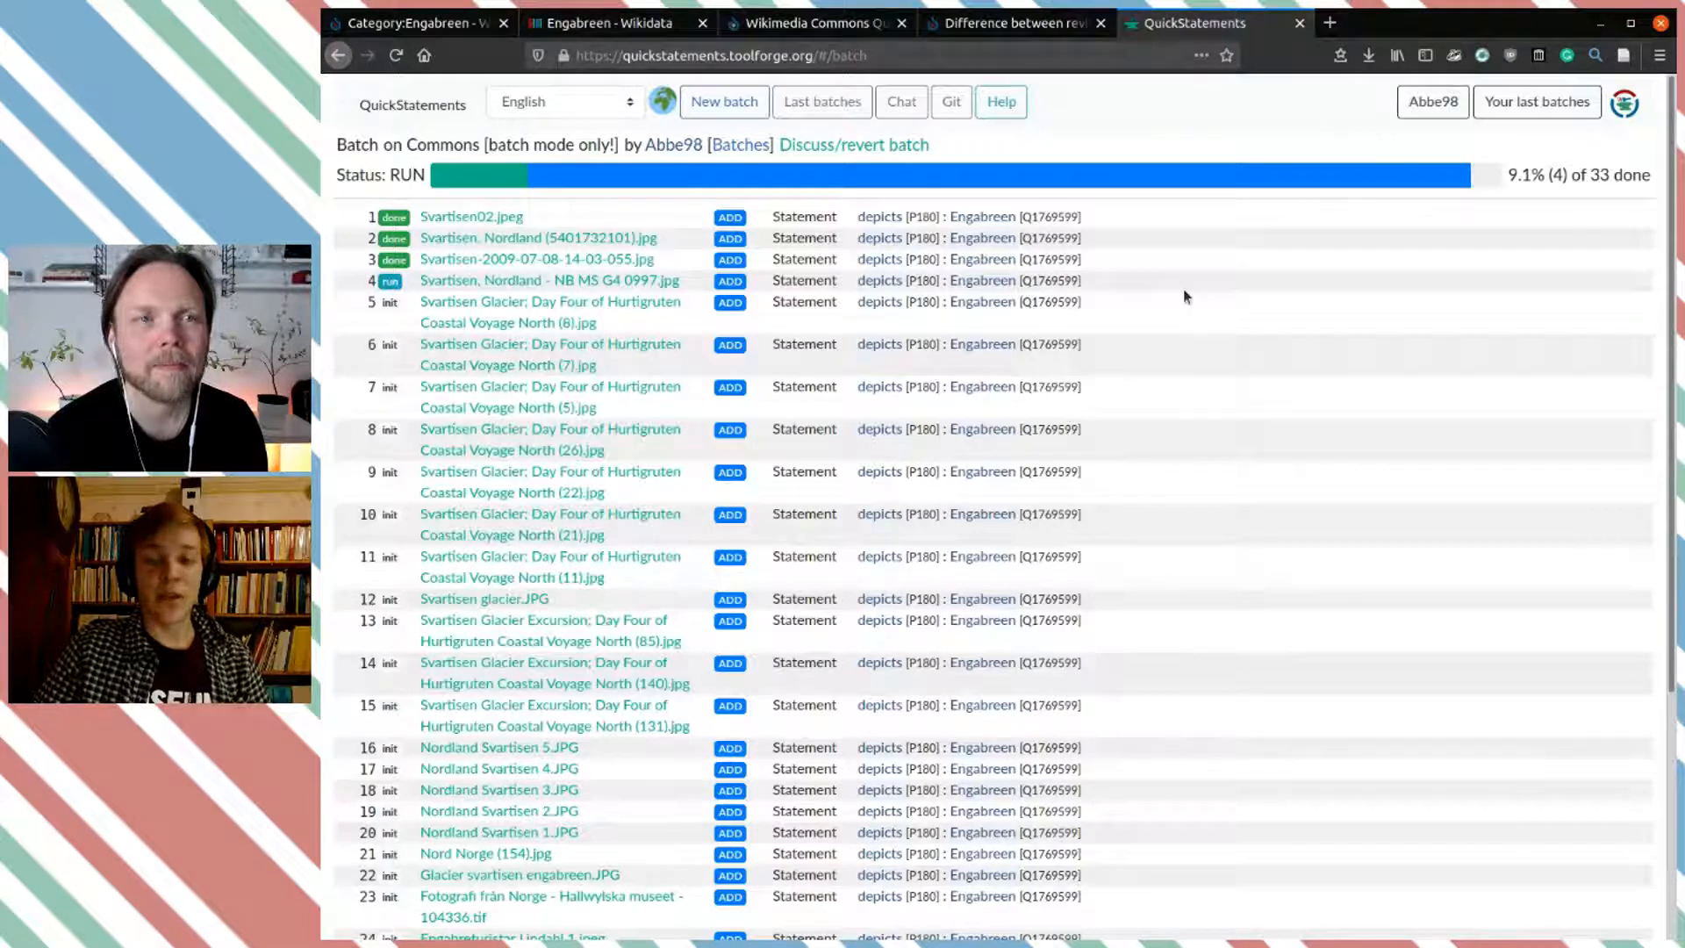
Step: Revisit the Engabreen item on Wikidata, Category:Engabreen on Commons and the query in Wikimedia Commons Query Service
left_click(595, 24)
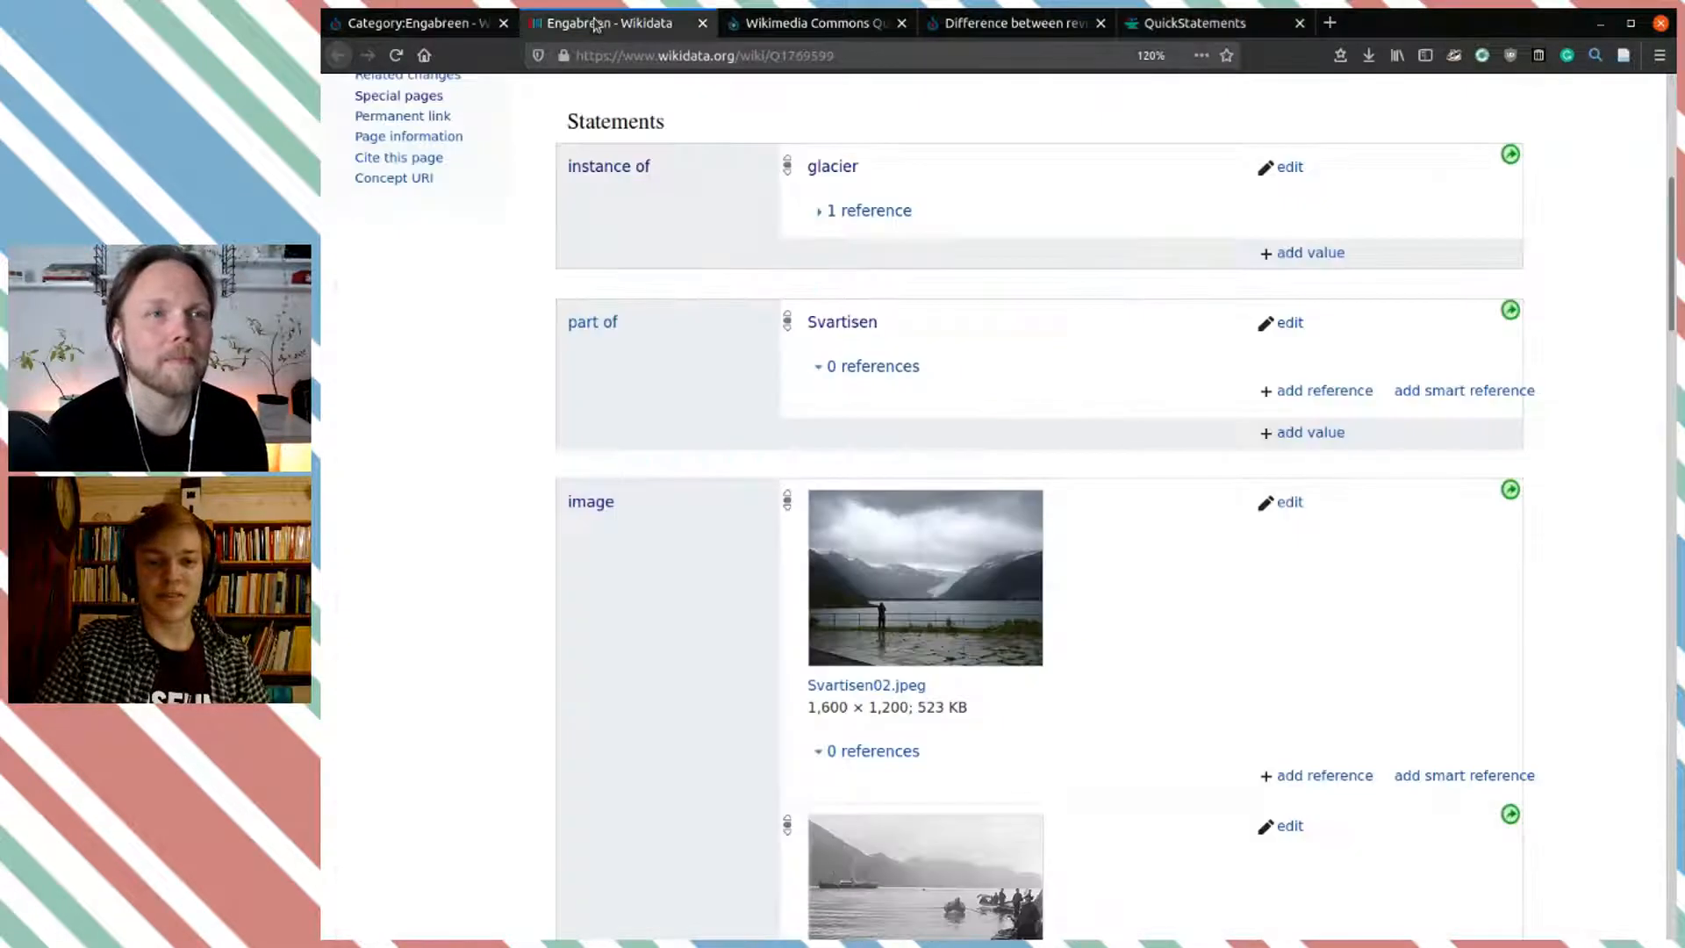
scroll(941, 193, "up", 5)
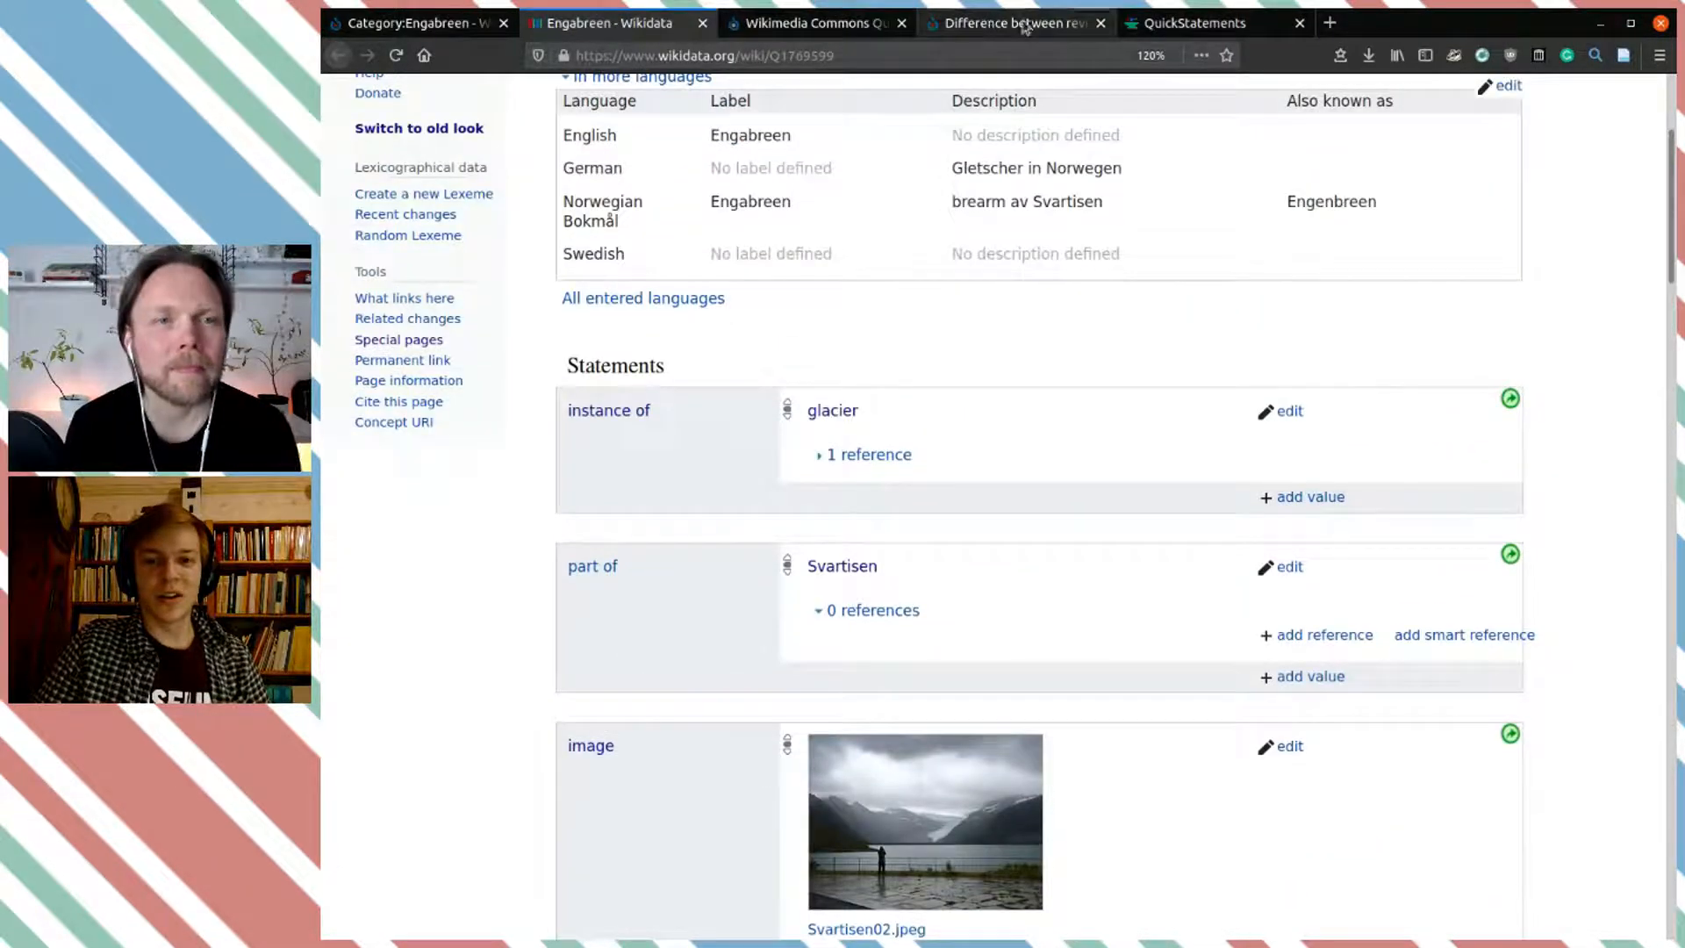
left_click(401, 24)
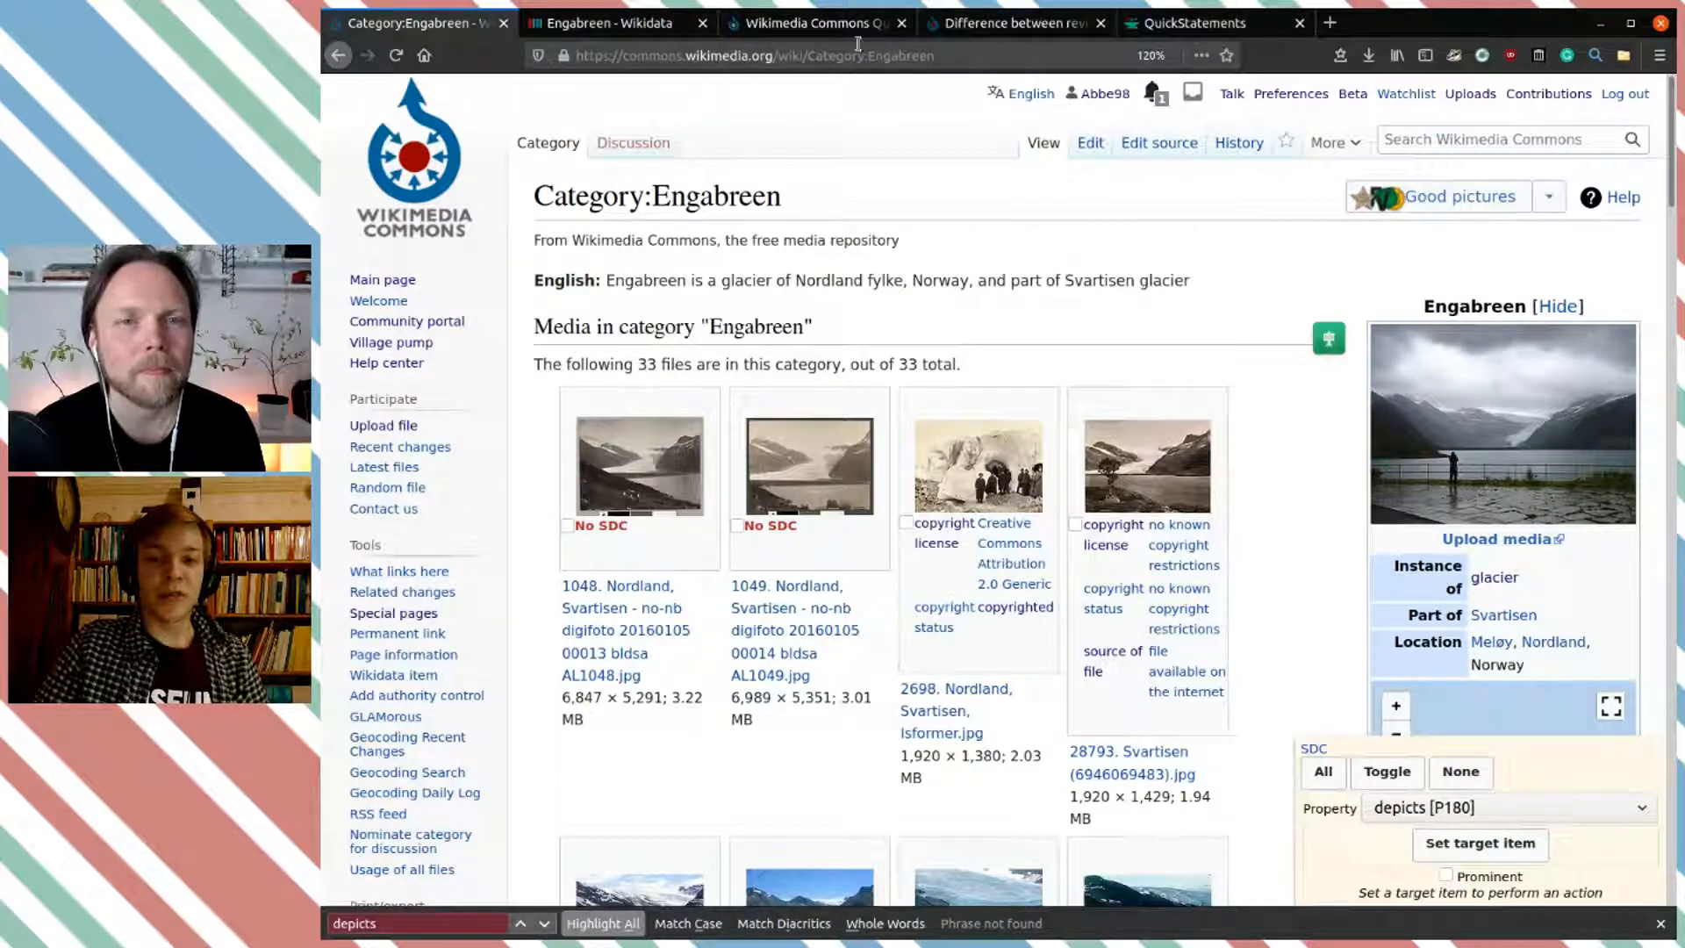
left_click(824, 22)
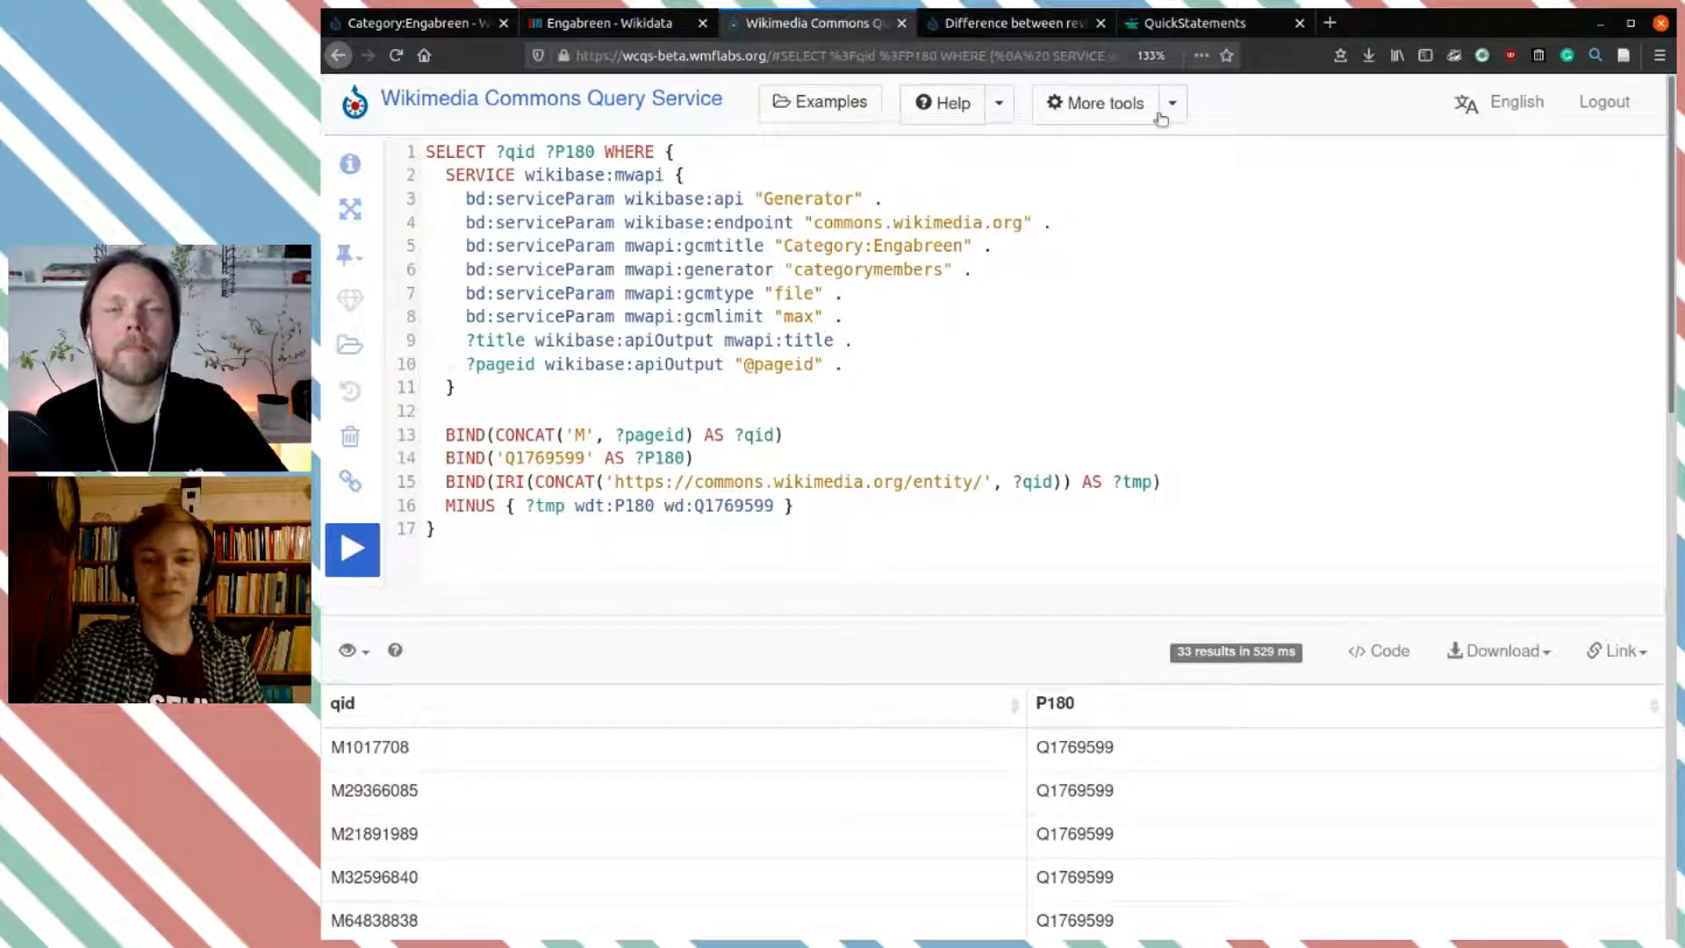
Step: Check the running batch's progress in QuickStatements and return to Category:Engabreen on Commons
left_click(1178, 22)
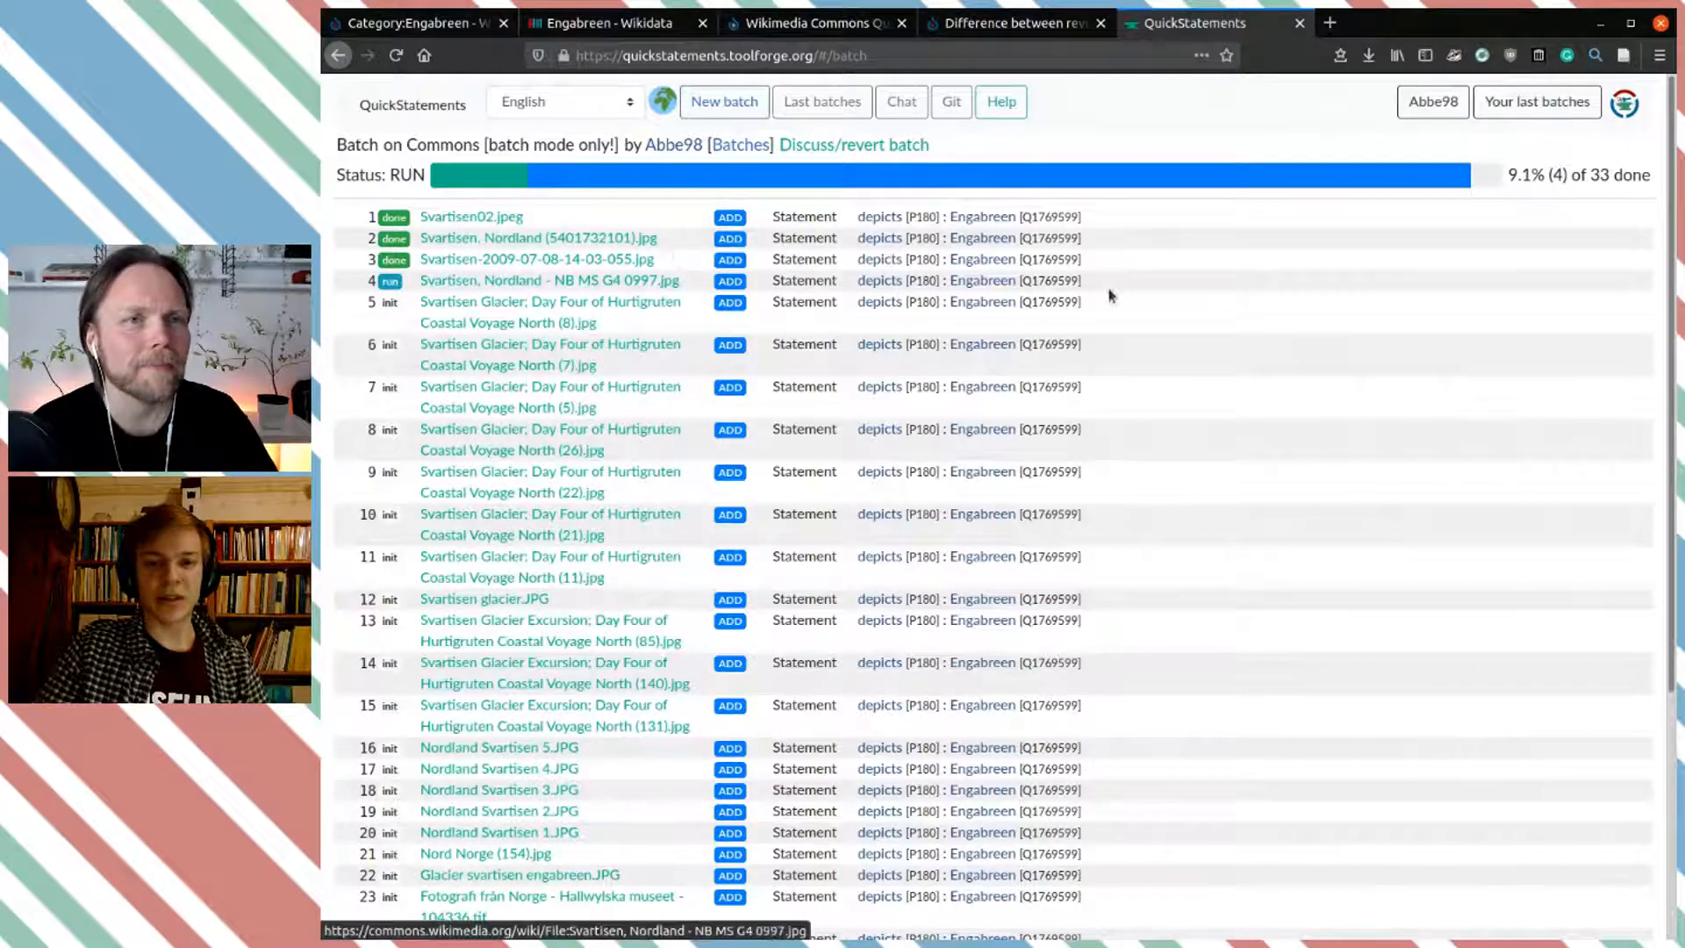
scroll(1287, 397, "down", 5)
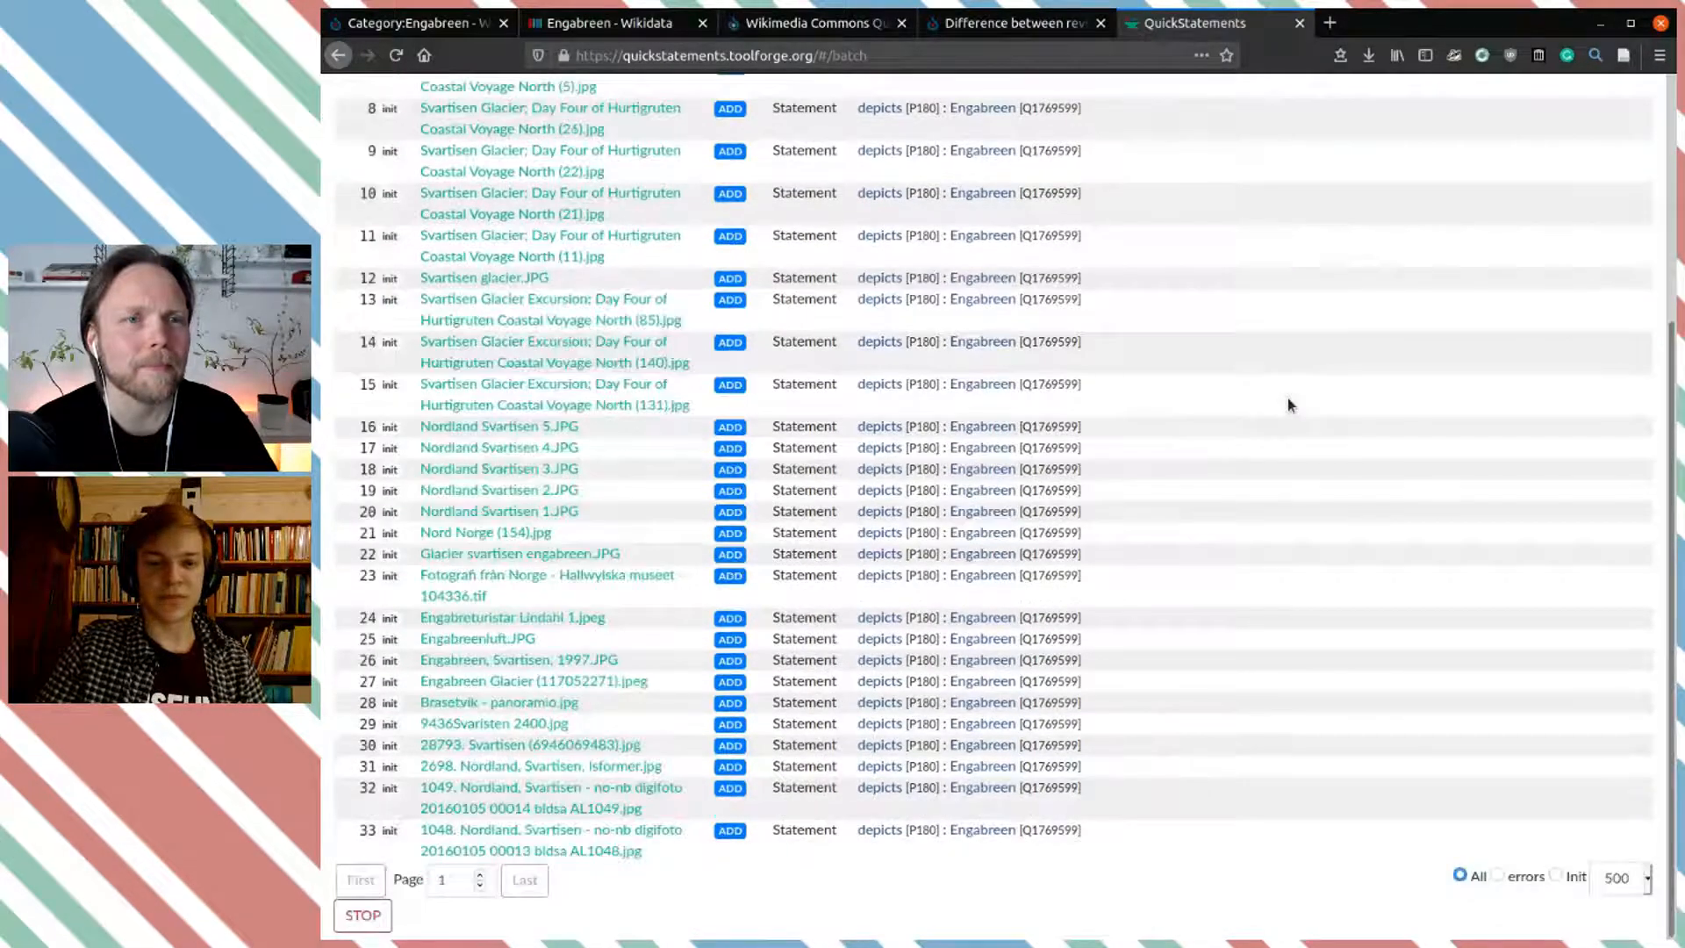
scroll(1288, 397, "up", 5)
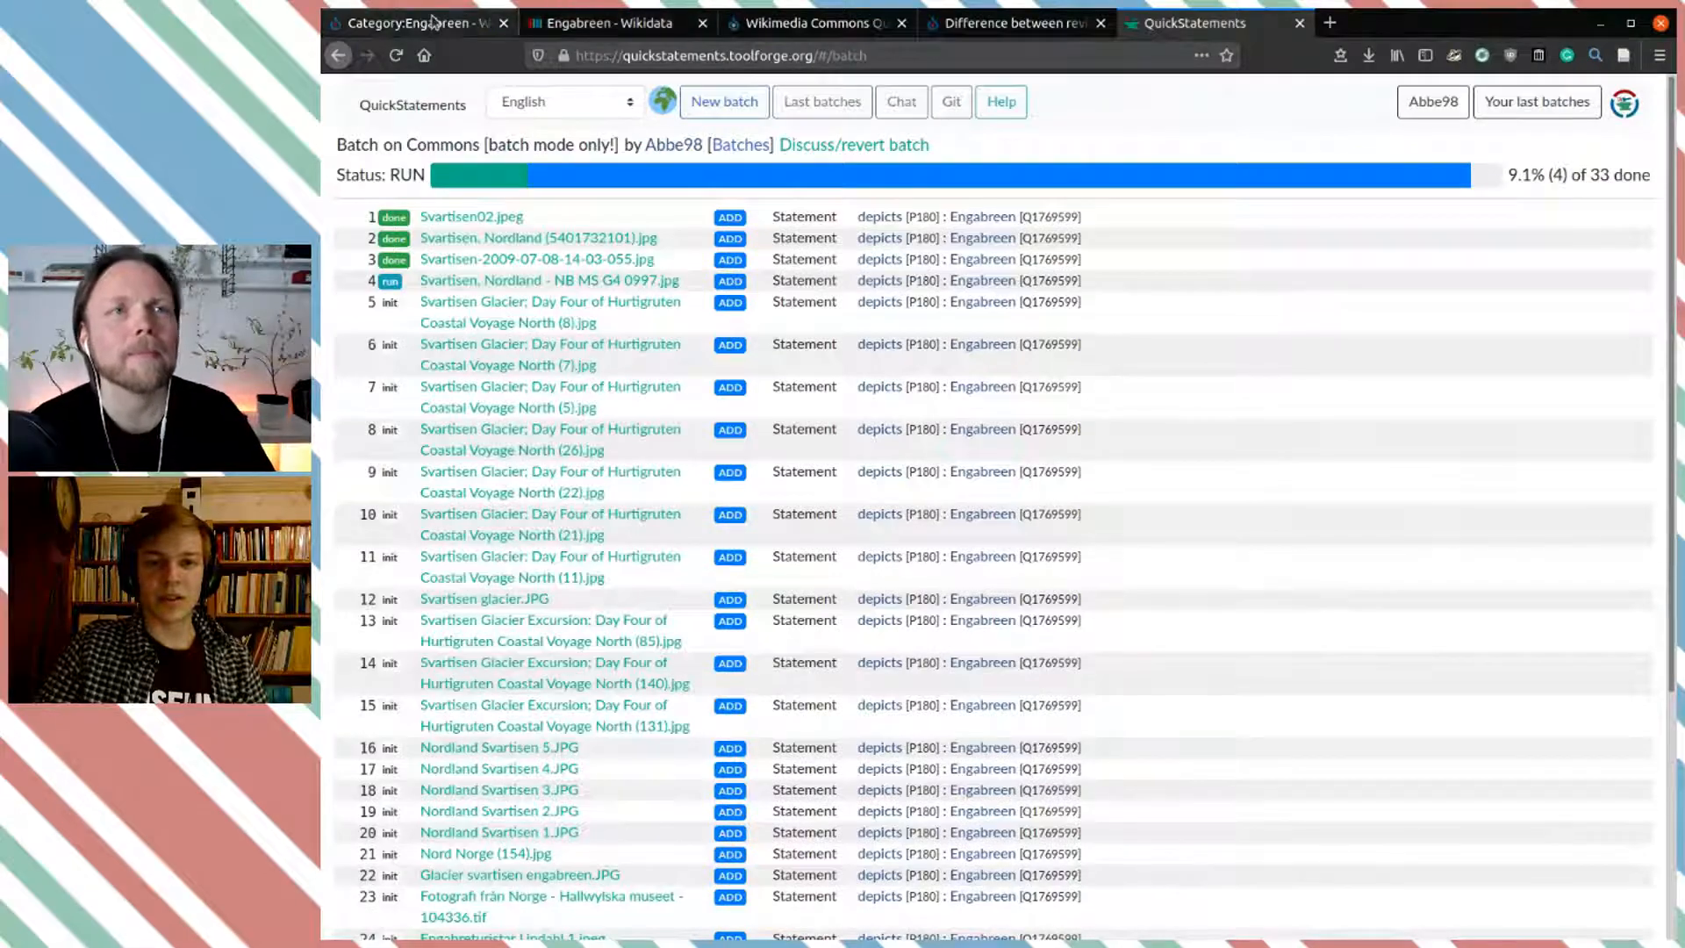
left_click(433, 21)
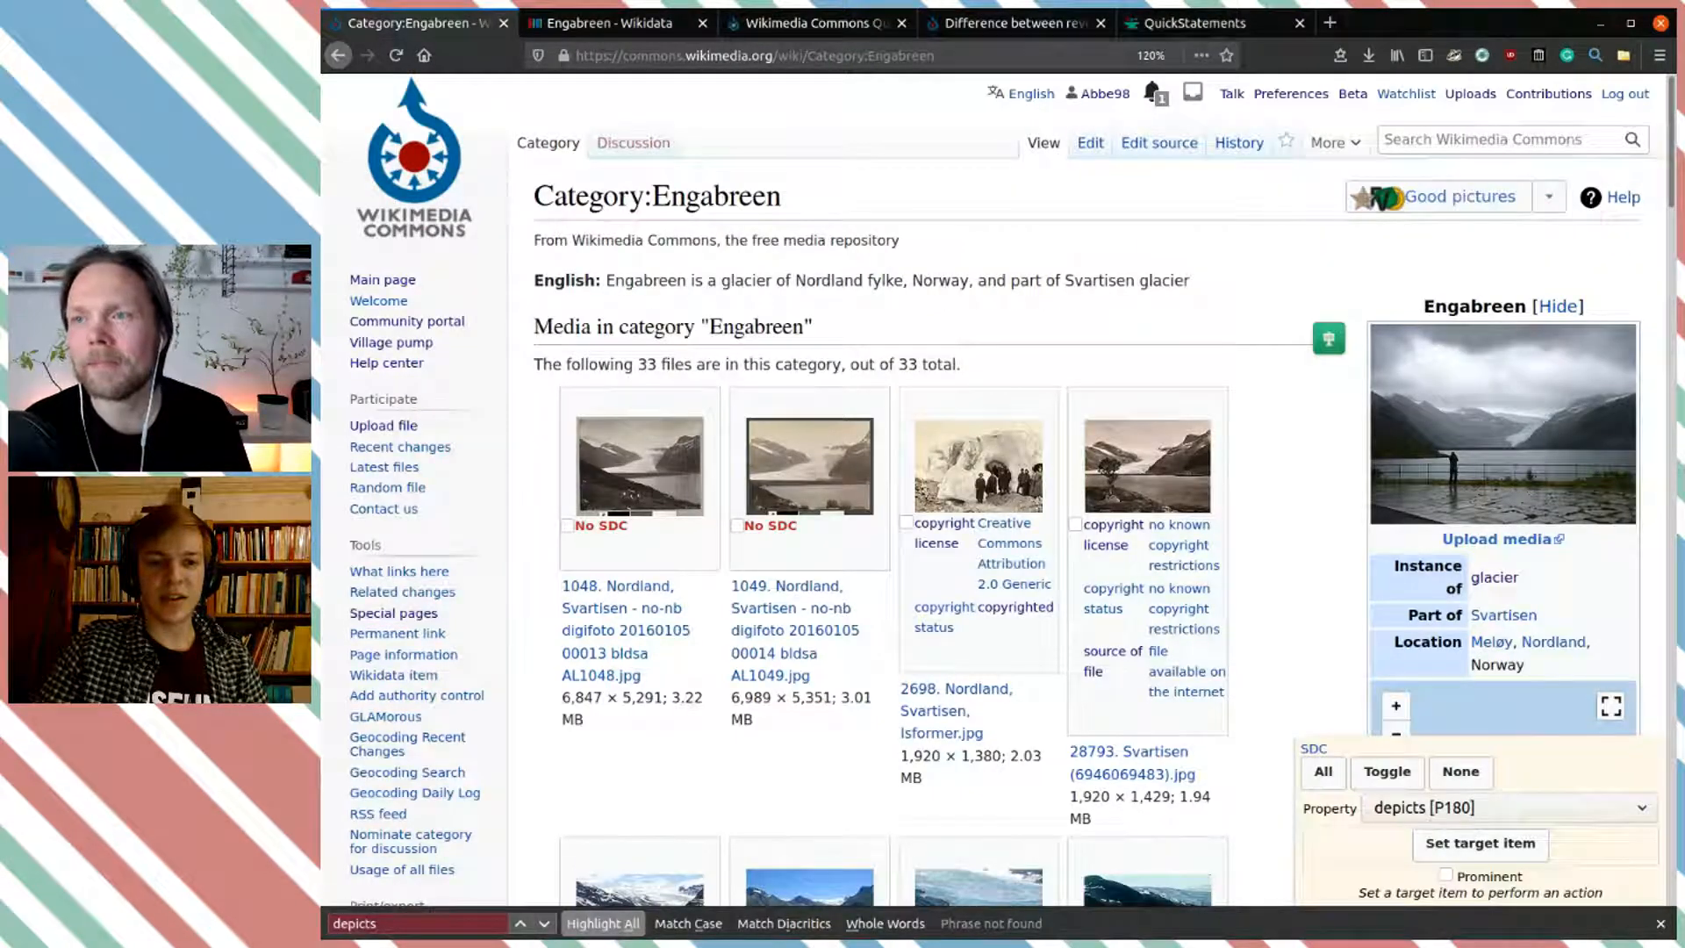